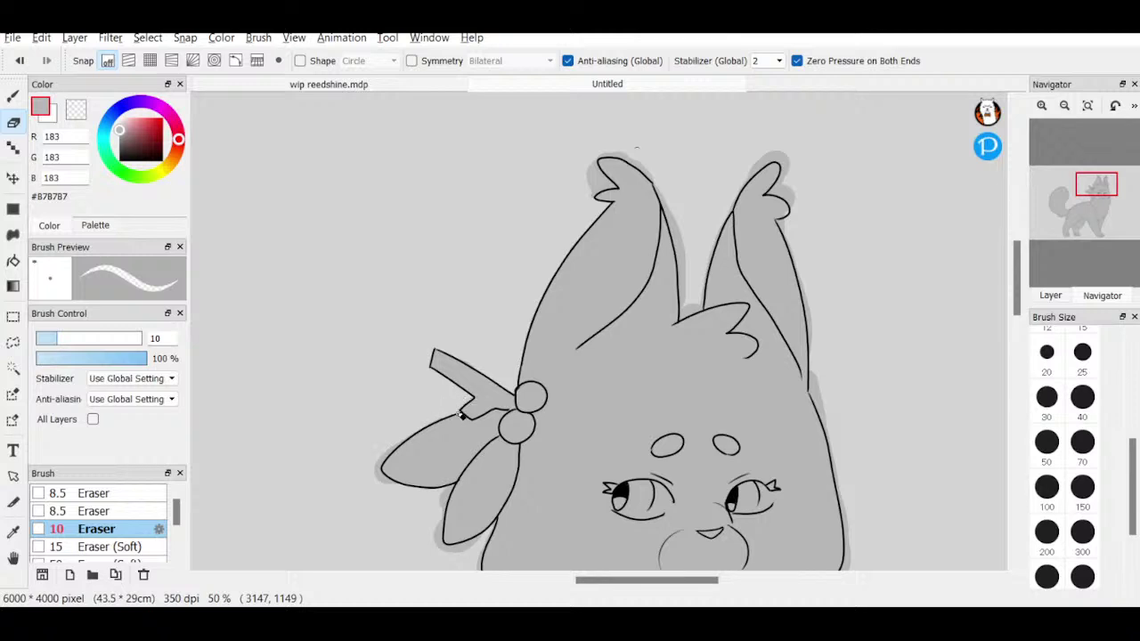
- Erase the gray overflow outside the lineart around the upper leaf, the left ear tuft and the gap between the ears with the size 10 eraser
{"action": "mouse_move", "coordinate": [417, 429]}
{"action": "left_mouse_down"}
{"action": "mouse_move", "coordinate": [371, 480]}
{"action": "mouse_move", "coordinate": [407, 438]}
{"action": "mouse_move", "coordinate": [382, 454]}
{"action": "mouse_move", "coordinate": [386, 489]}
{"action": "left_mouse_up"}
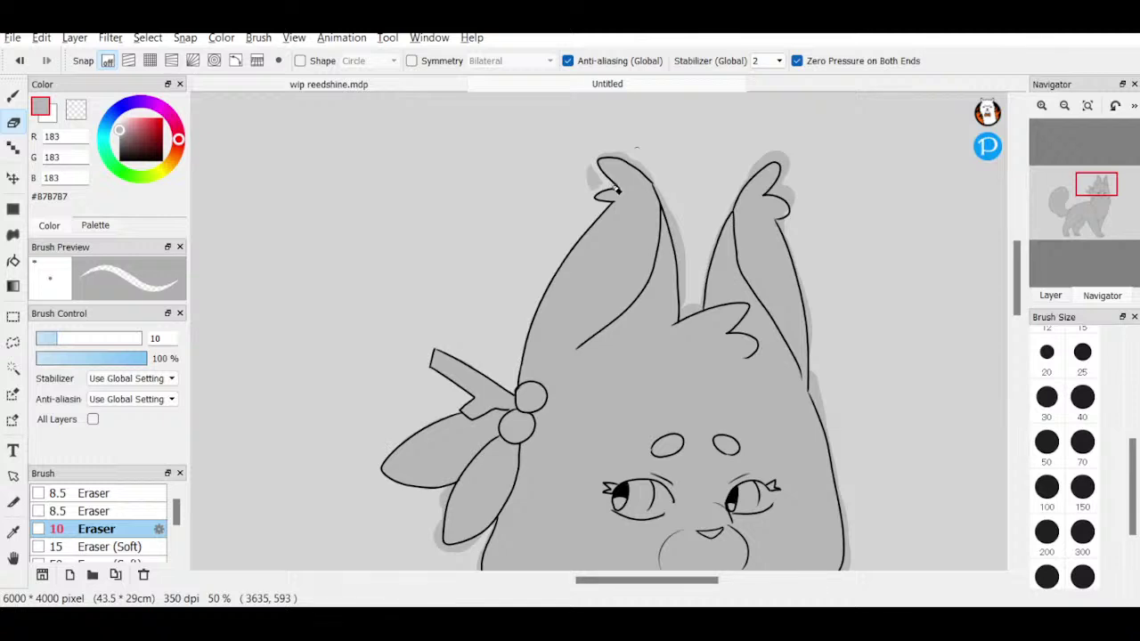
{"action": "left_click_drag", "start_coordinate": [617, 190], "coordinate": [590, 168]}
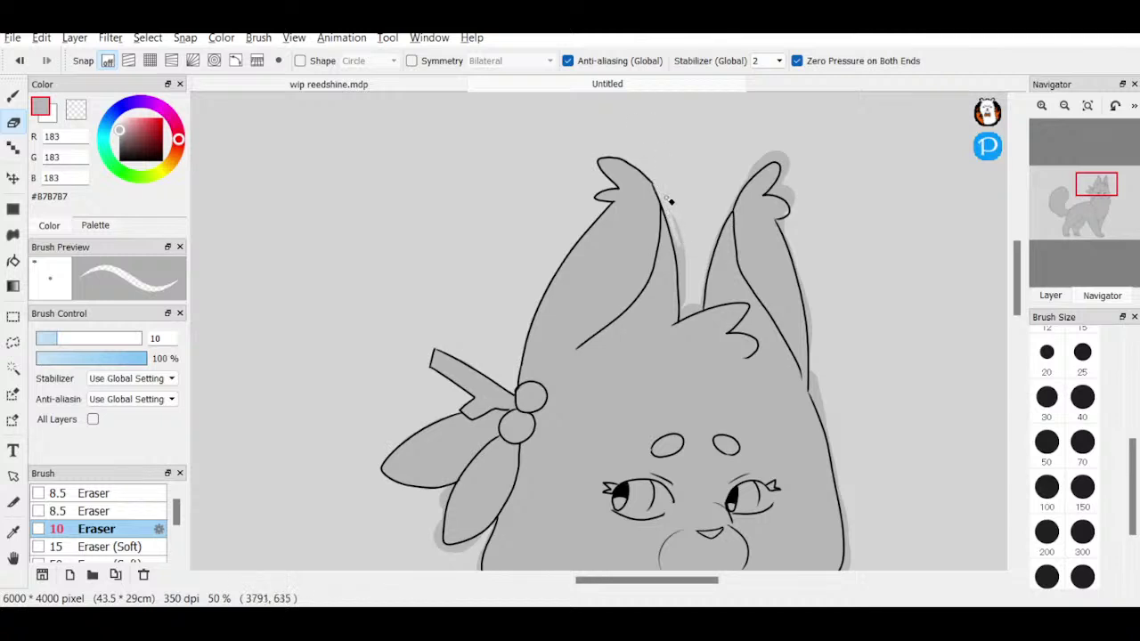
{"action": "mouse_move", "coordinate": [671, 211]}
{"action": "left_mouse_down"}
{"action": "mouse_move", "coordinate": [686, 306]}
{"action": "mouse_move", "coordinate": [677, 214]}
{"action": "mouse_move", "coordinate": [702, 278]}
{"action": "mouse_move", "coordinate": [684, 319]}
{"action": "left_mouse_up"}
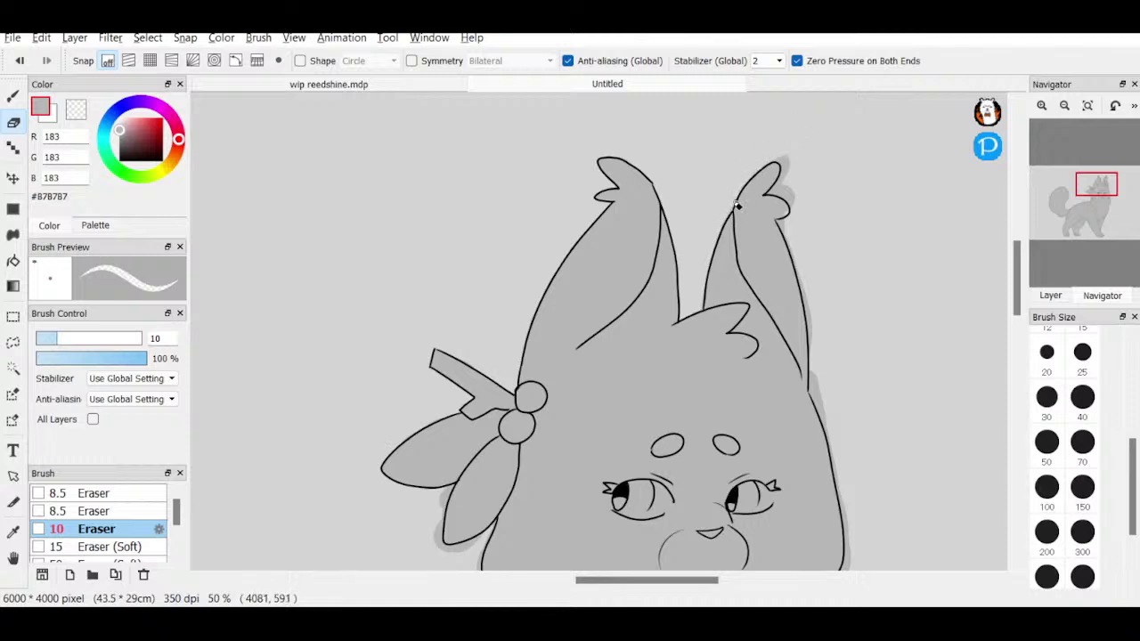
- Touch up the right ear's gray fill with a size 25 brush and erase the overflow along its outer edge and the head below it
{"action": "key", "text": "b"}
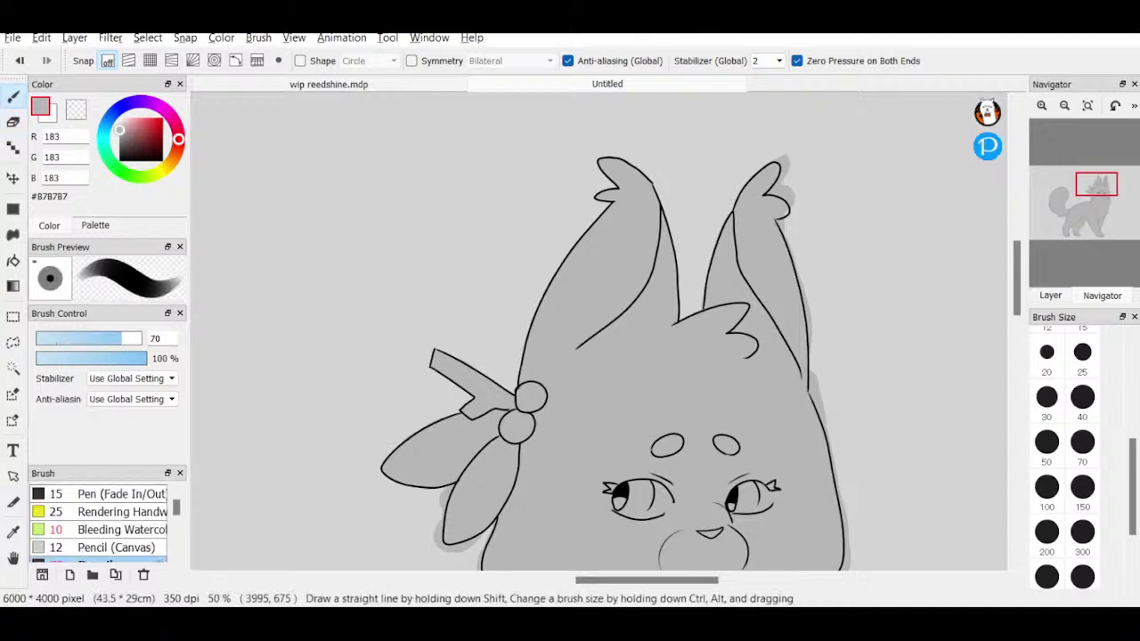
{"action": "left_click", "coordinate": [1082, 352]}
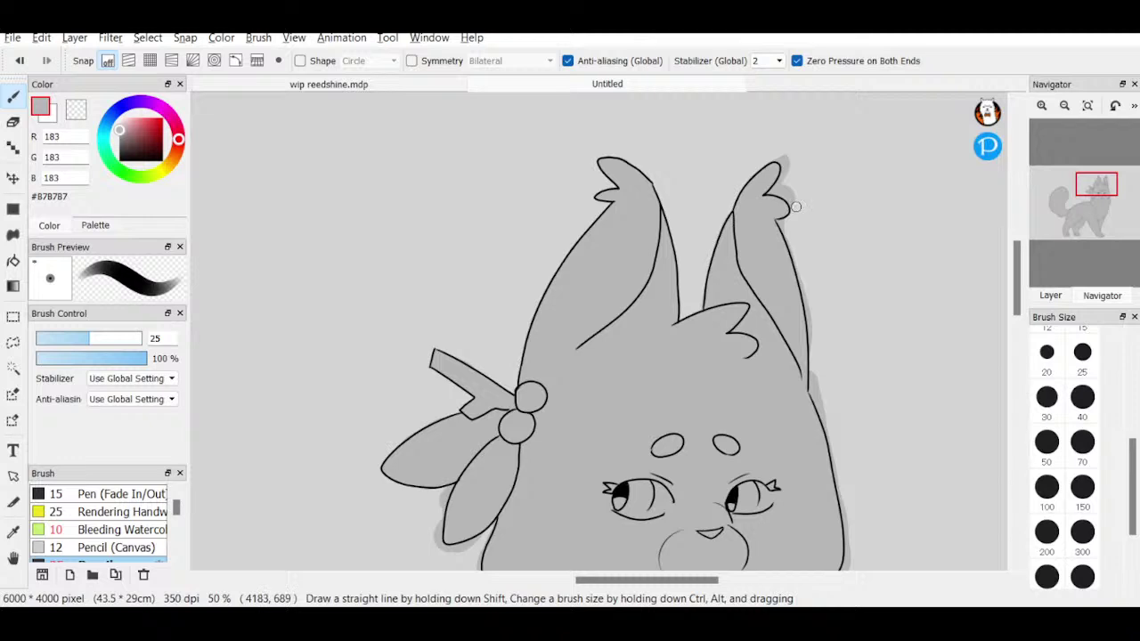
{"action": "key", "text": "e"}
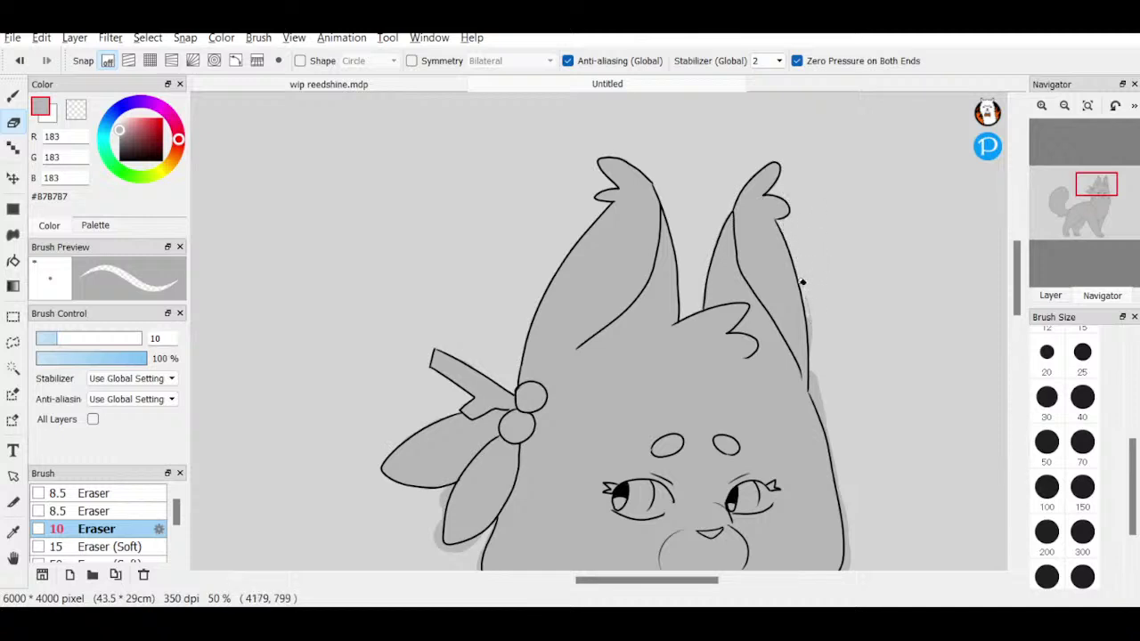
{"action": "left_click_drag", "start_coordinate": [819, 376], "coordinate": [826, 423]}
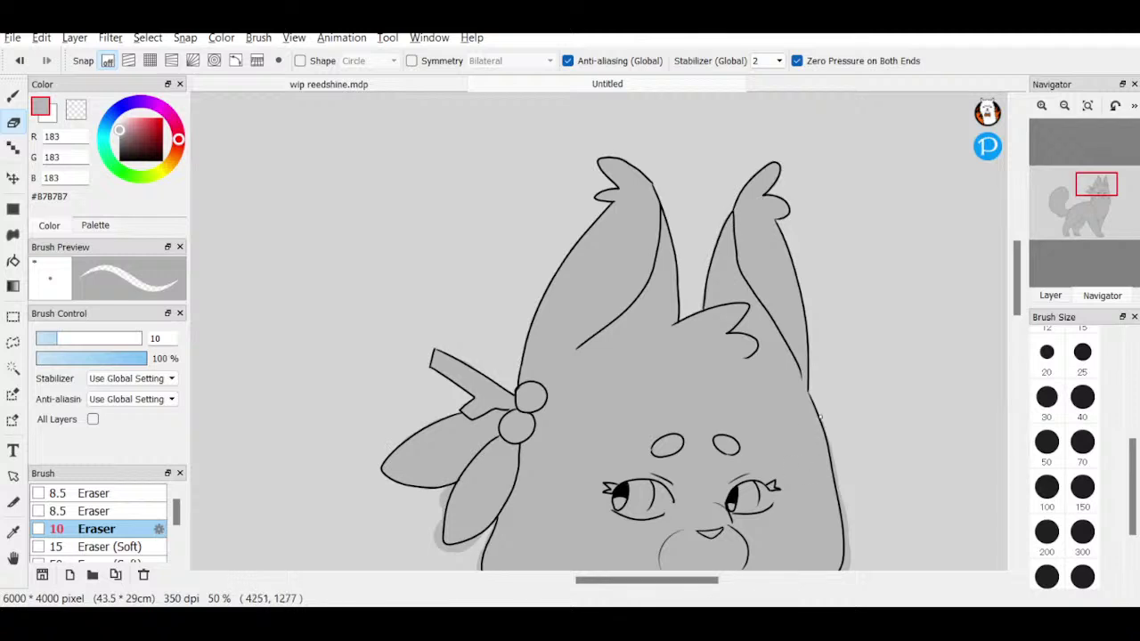
- Erase the gray overflow along the right side of the neck ruff and chest, filling gaps in the base color with the brush
{"action": "mouse_move", "coordinate": [1086, 195]}
{"action": "left_mouse_down"}
{"action": "mouse_move", "coordinate": [1091, 207]}
{"action": "mouse_move", "coordinate": [1102, 200]}
{"action": "left_mouse_up"}
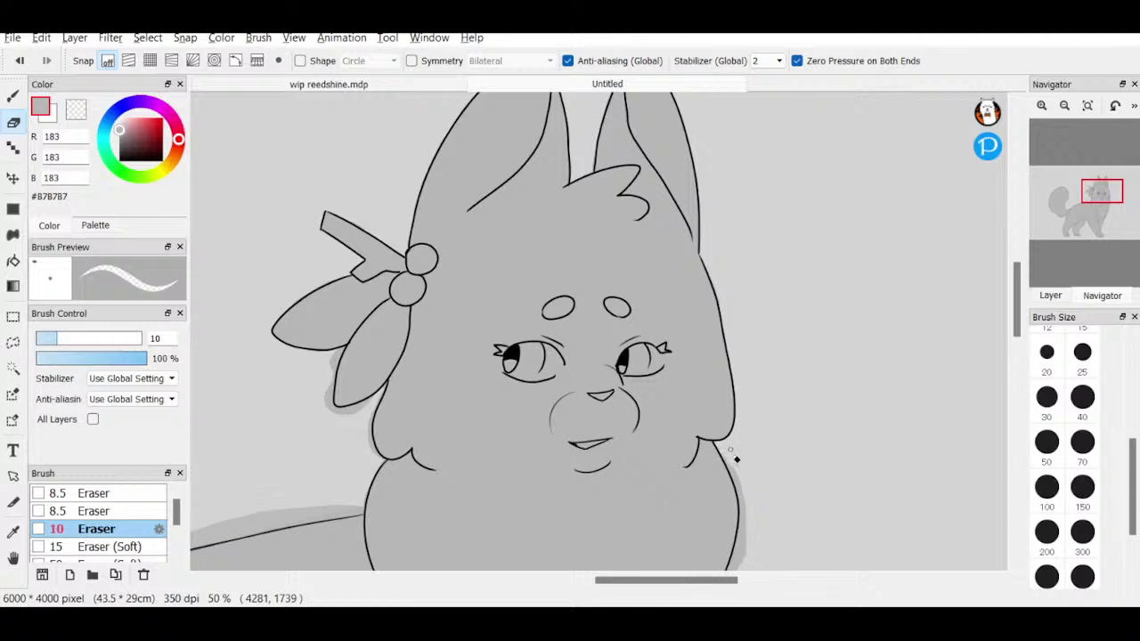
{"action": "left_click_drag", "start_coordinate": [729, 454], "coordinate": [747, 539]}
{"action": "scroll", "coordinate": [758, 499], "scroll_direction": "down", "scroll_amount": 5}
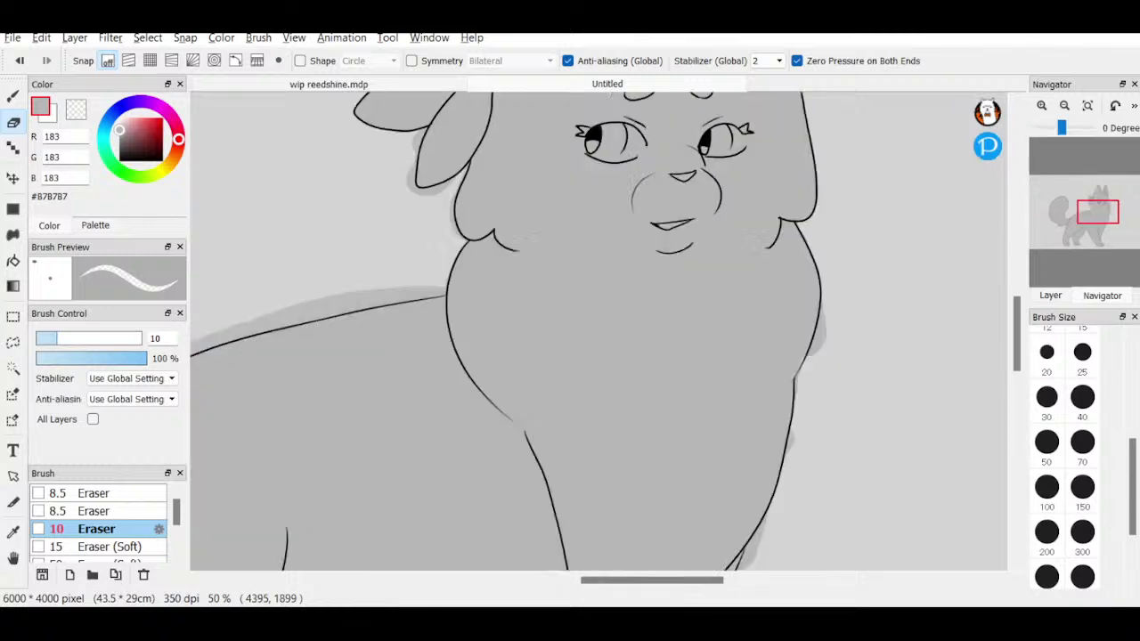
{"action": "left_click_drag", "start_coordinate": [761, 350], "coordinate": [748, 336]}
{"action": "mouse_move", "coordinate": [721, 390]}
{"action": "left_mouse_down"}
{"action": "mouse_move", "coordinate": [733, 328]}
{"action": "mouse_move", "coordinate": [731, 359]}
{"action": "mouse_move", "coordinate": [736, 344]}
{"action": "left_mouse_up"}
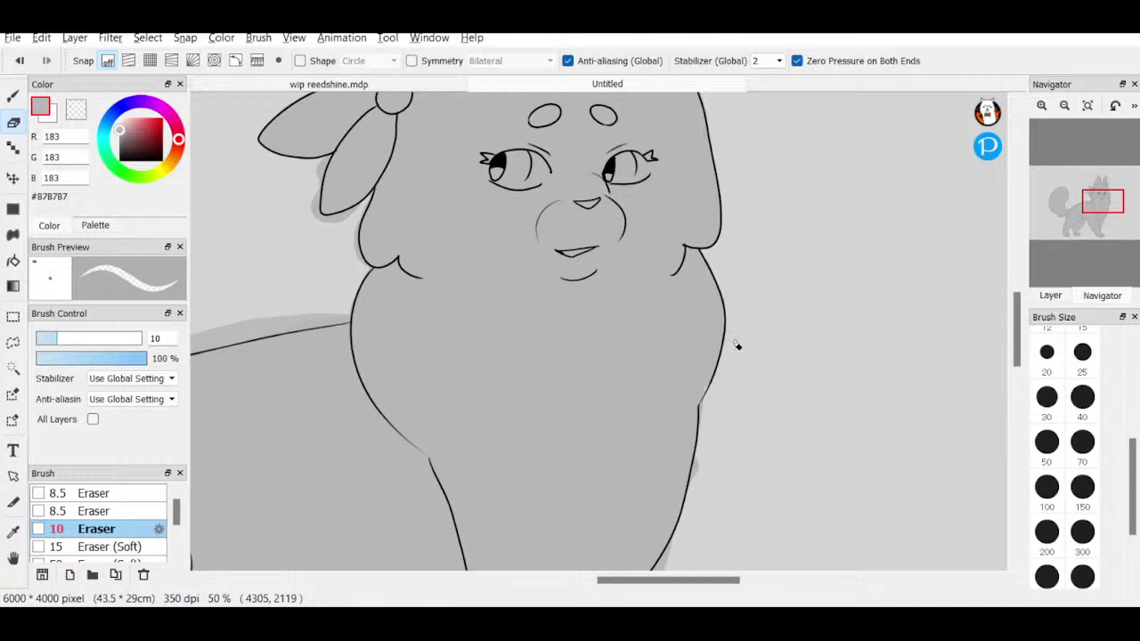
{"action": "key", "text": "b"}
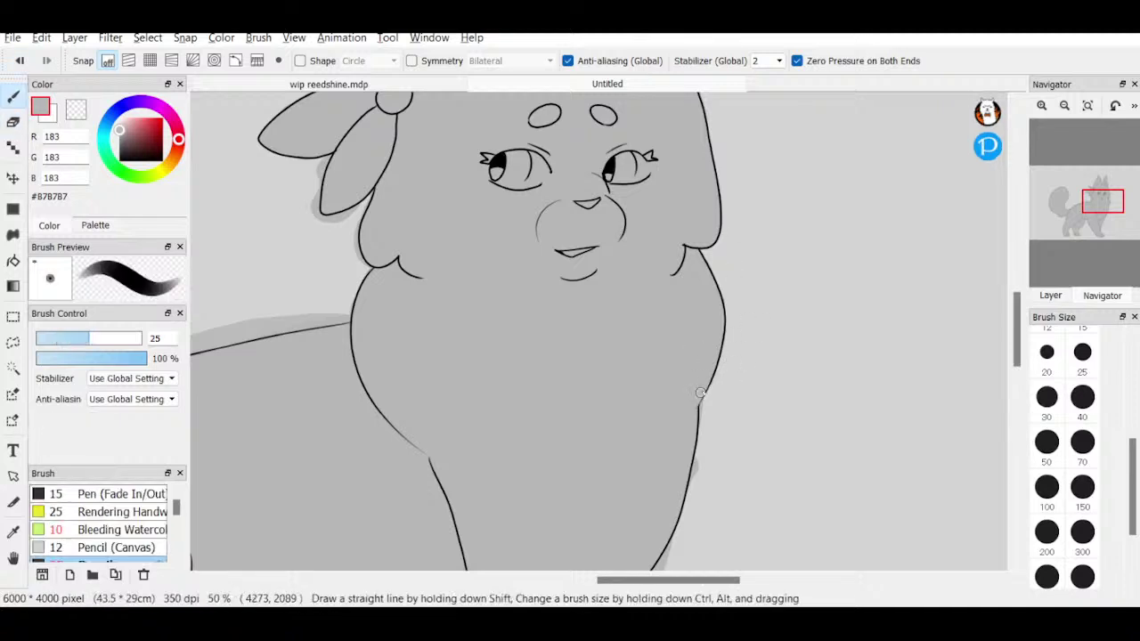
{"action": "key", "text": "e"}
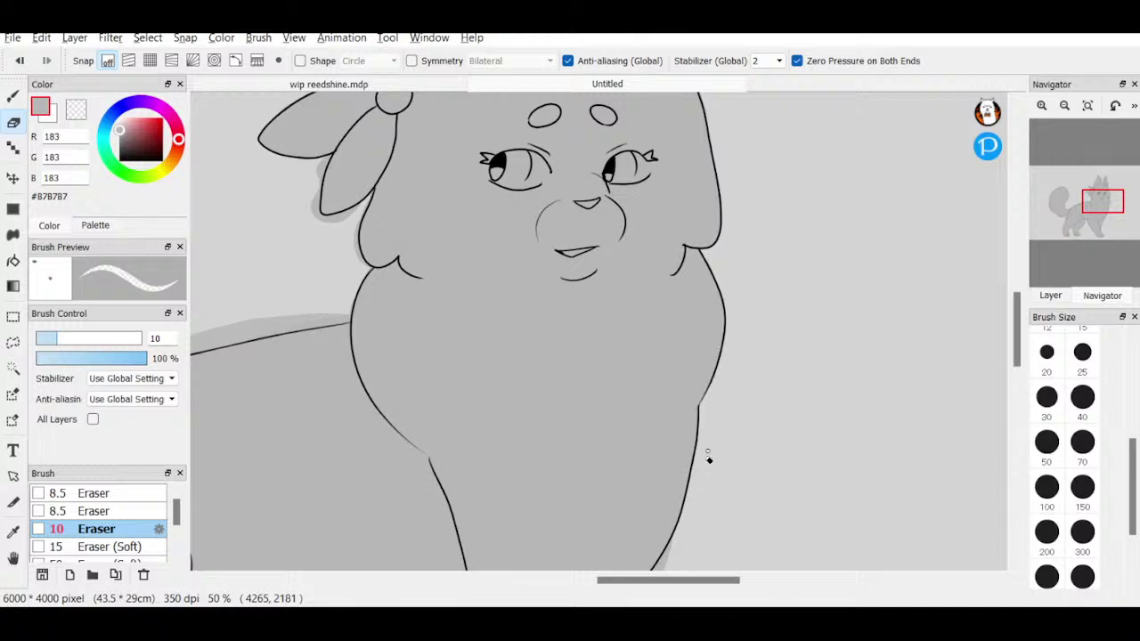
- Erase the gray overflow below the chest and down the front edge of the far front leg
{"action": "left_click_drag", "start_coordinate": [1094, 199], "coordinate": [1090, 225]}
{"action": "left_click_drag", "start_coordinate": [718, 287], "coordinate": [706, 319]}
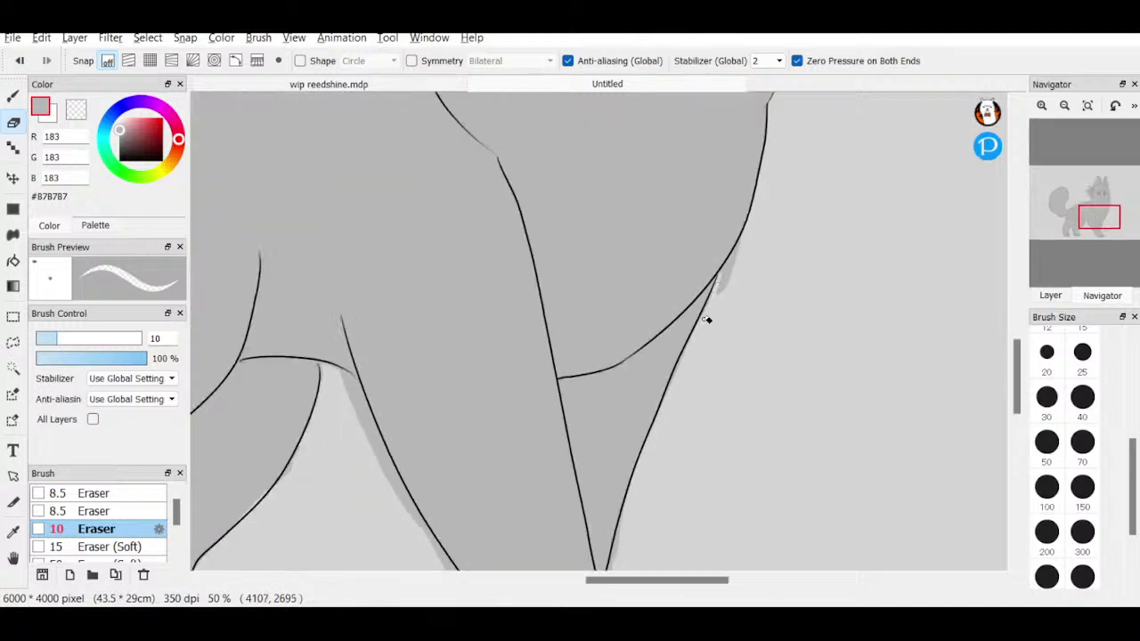
{"action": "left_click_drag", "start_coordinate": [735, 259], "coordinate": [704, 345]}
{"action": "mouse_move", "coordinate": [1087, 191]}
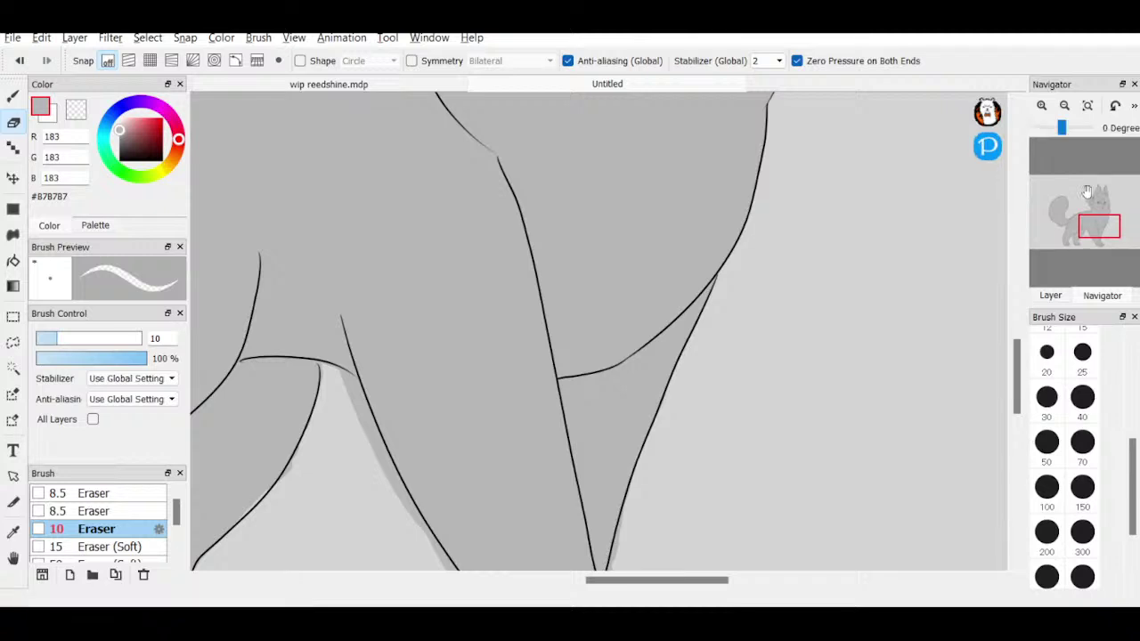
{"action": "left_click_drag", "start_coordinate": [1087, 191], "coordinate": [1091, 200]}
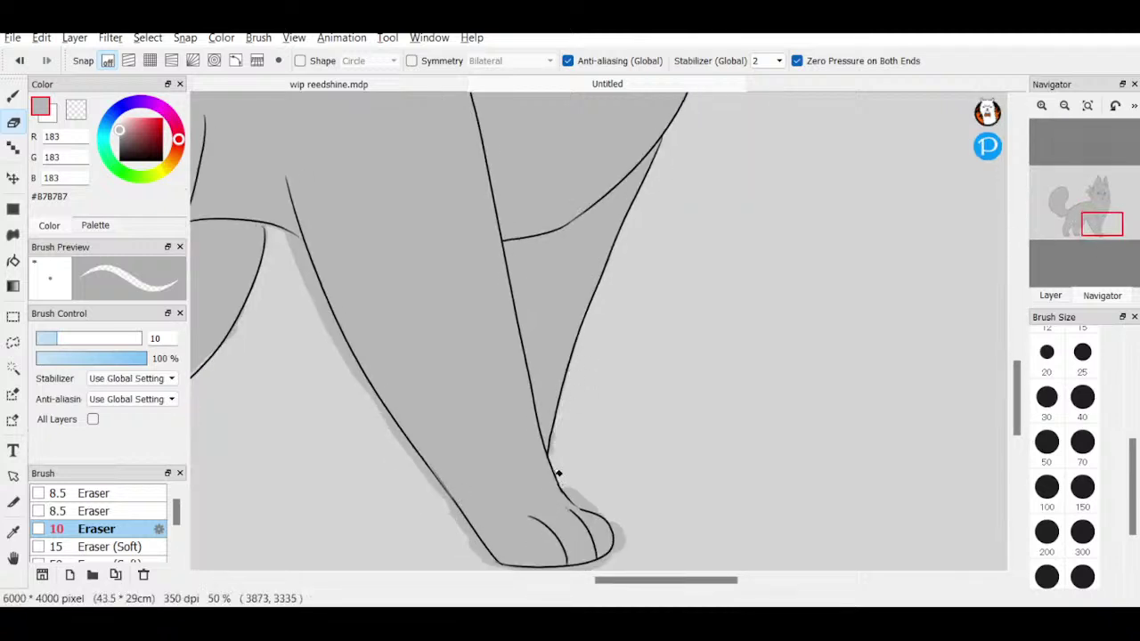
{"action": "left_click_drag", "start_coordinate": [554, 456], "coordinate": [558, 431]}
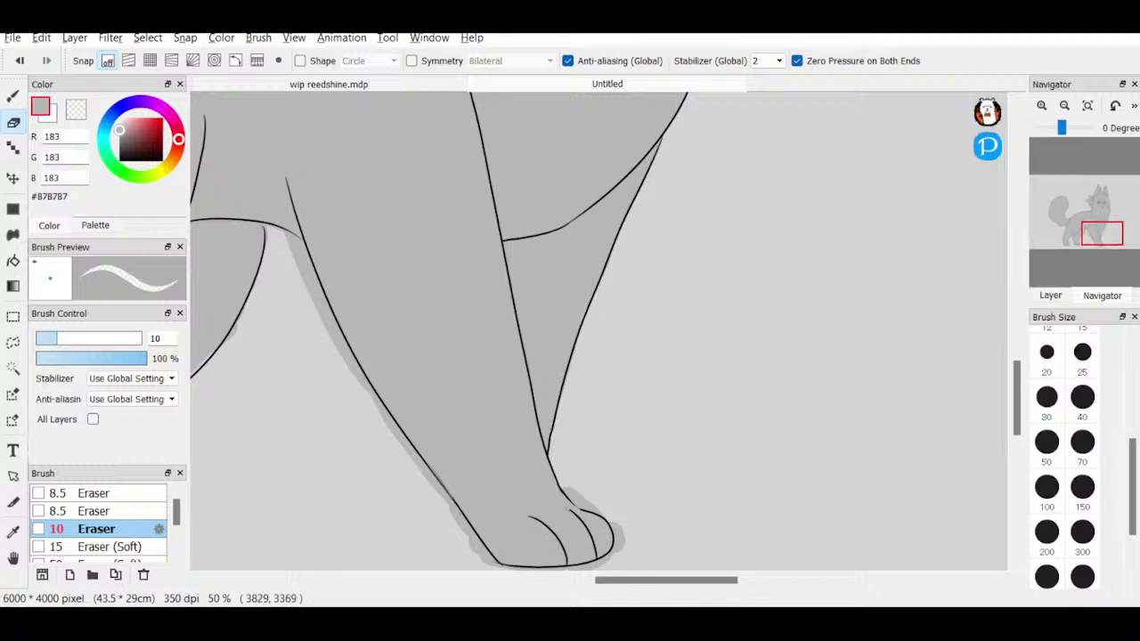
- Erase the overflow along the near front leg's back edge and around its paw, enlarging the eraser to size 25 for the paw
{"action": "left_click_drag", "start_coordinate": [1104, 234], "coordinate": [1095, 229]}
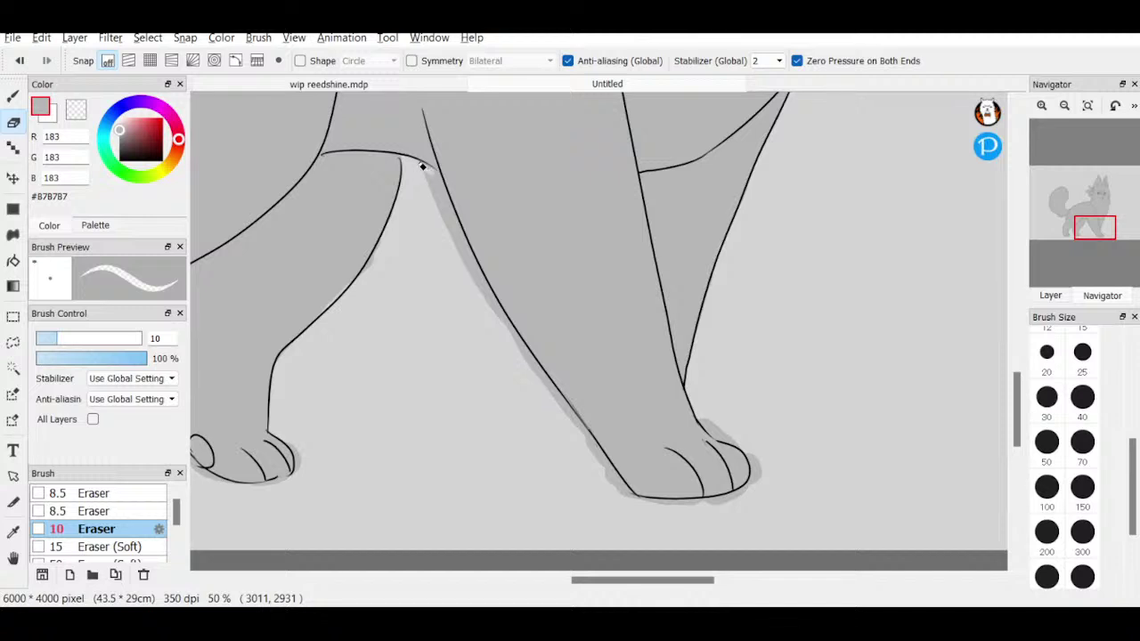
{"action": "mouse_move", "coordinate": [422, 167]}
{"action": "left_mouse_down"}
{"action": "mouse_move", "coordinate": [443, 191]}
{"action": "mouse_move", "coordinate": [436, 174]}
{"action": "mouse_move", "coordinate": [451, 184]}
{"action": "mouse_move", "coordinate": [459, 225]}
{"action": "mouse_move", "coordinate": [441, 180]}
{"action": "mouse_move", "coordinate": [457, 235]}
{"action": "mouse_move", "coordinate": [446, 232]}
{"action": "mouse_move", "coordinate": [439, 186]}
{"action": "mouse_move", "coordinate": [465, 264]}
{"action": "mouse_move", "coordinate": [481, 291]}
{"action": "mouse_move", "coordinate": [461, 233]}
{"action": "mouse_move", "coordinate": [547, 382]}
{"action": "left_mouse_up"}
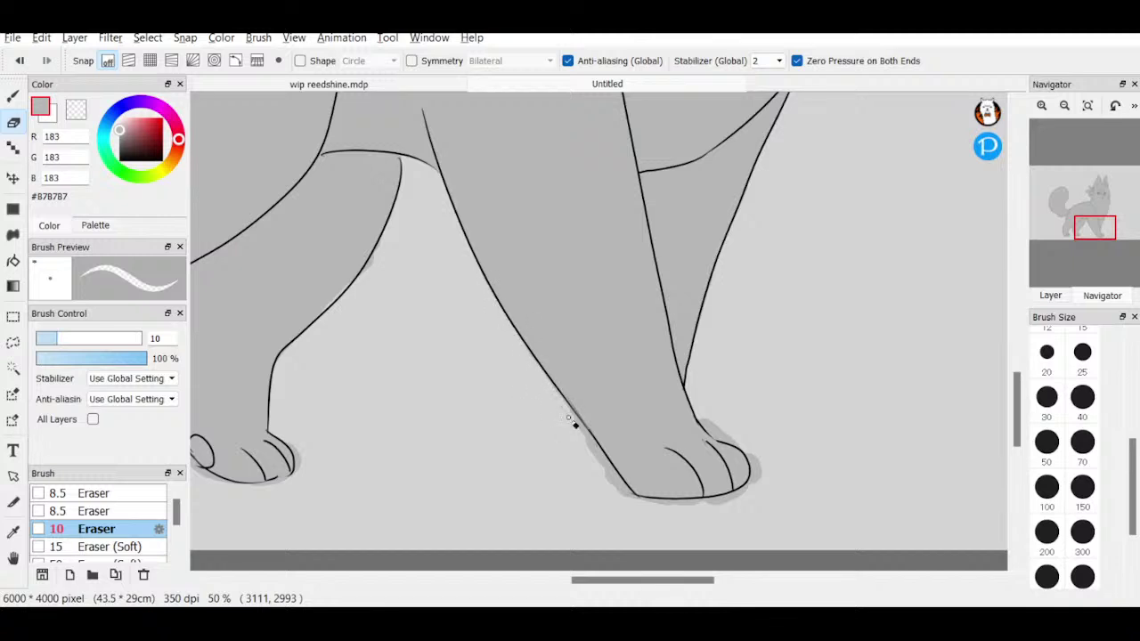
{"action": "mouse_move", "coordinate": [586, 435]}
{"action": "left_mouse_down"}
{"action": "mouse_move", "coordinate": [565, 401]}
{"action": "mouse_move", "coordinate": [615, 473]}
{"action": "left_mouse_up"}
{"action": "left_click", "coordinate": [1083, 352]}
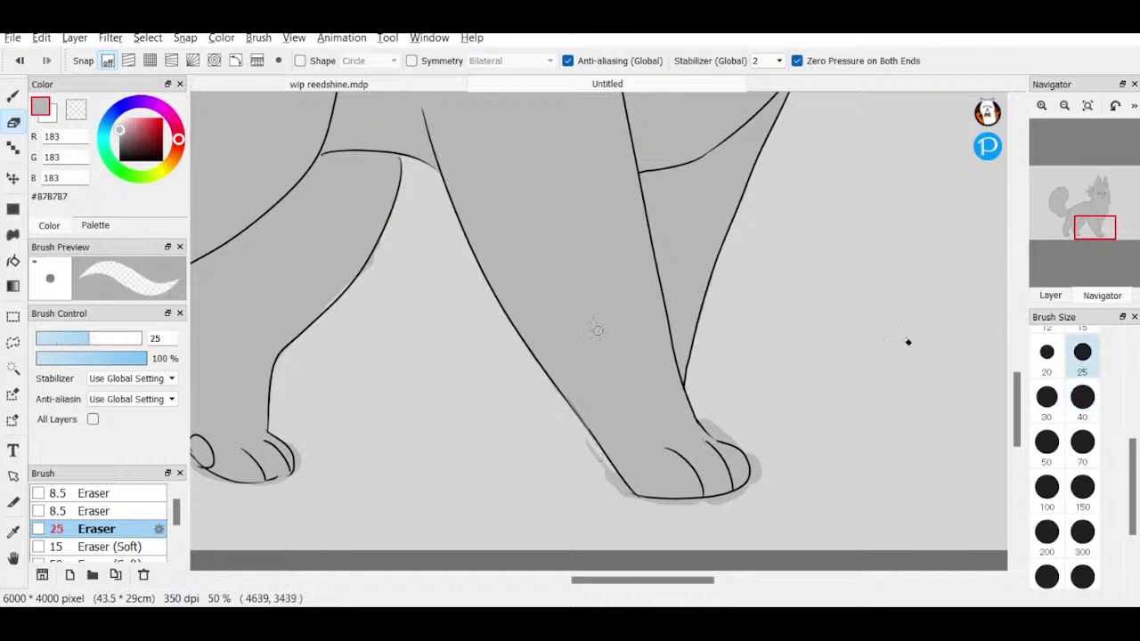
{"action": "mouse_move", "coordinate": [577, 438]}
{"action": "left_mouse_down"}
{"action": "mouse_move", "coordinate": [619, 492]}
{"action": "mouse_move", "coordinate": [585, 430]}
{"action": "mouse_move", "coordinate": [631, 499]}
{"action": "left_mouse_up"}
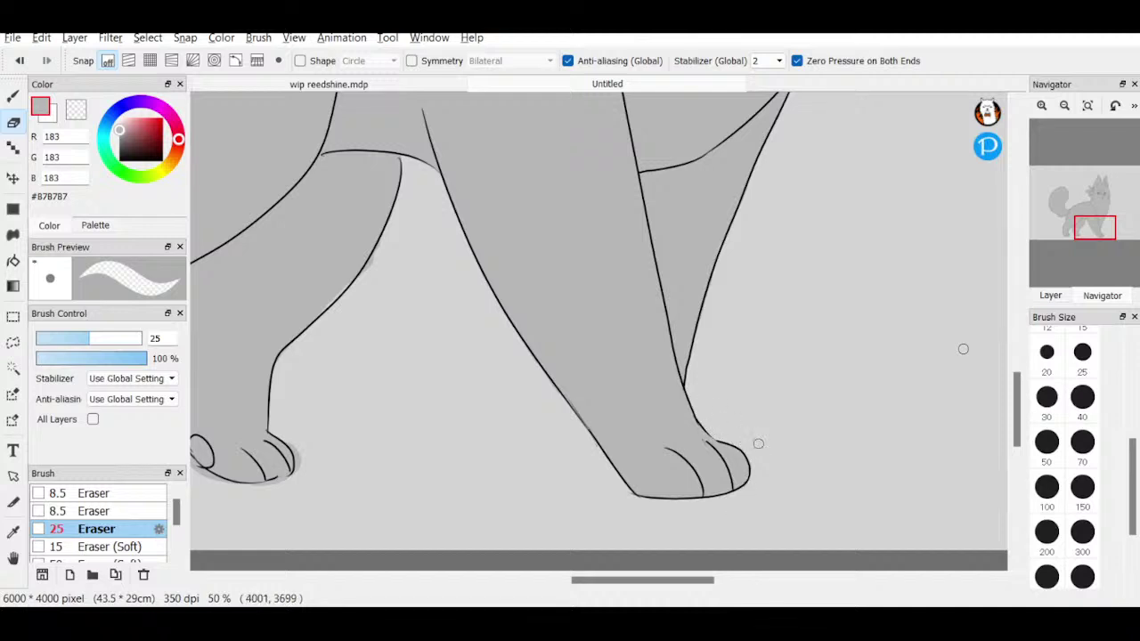
- Clean up the hind legs and paws by erasing the overflow with a size 15 eraser and filling gaps in the gray with the brush
{"action": "key", "text": "b"}
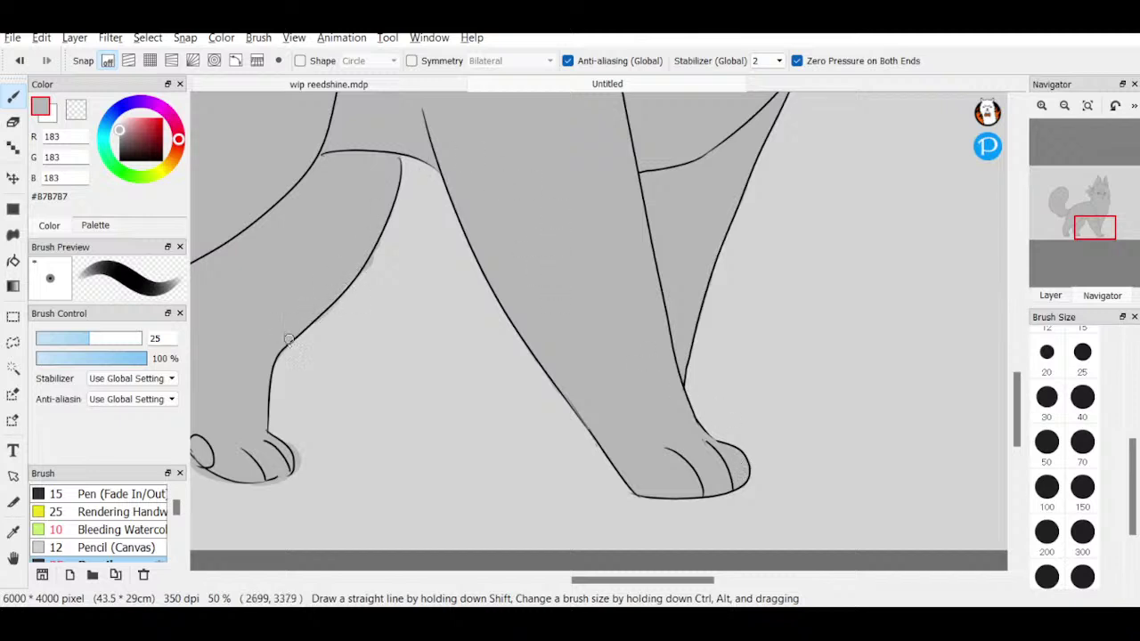
{"action": "mouse_move", "coordinate": [1091, 233]}
{"action": "left_mouse_down"}
{"action": "mouse_move", "coordinate": [1088, 202]}
{"action": "mouse_move", "coordinate": [1078, 228]}
{"action": "left_mouse_up"}
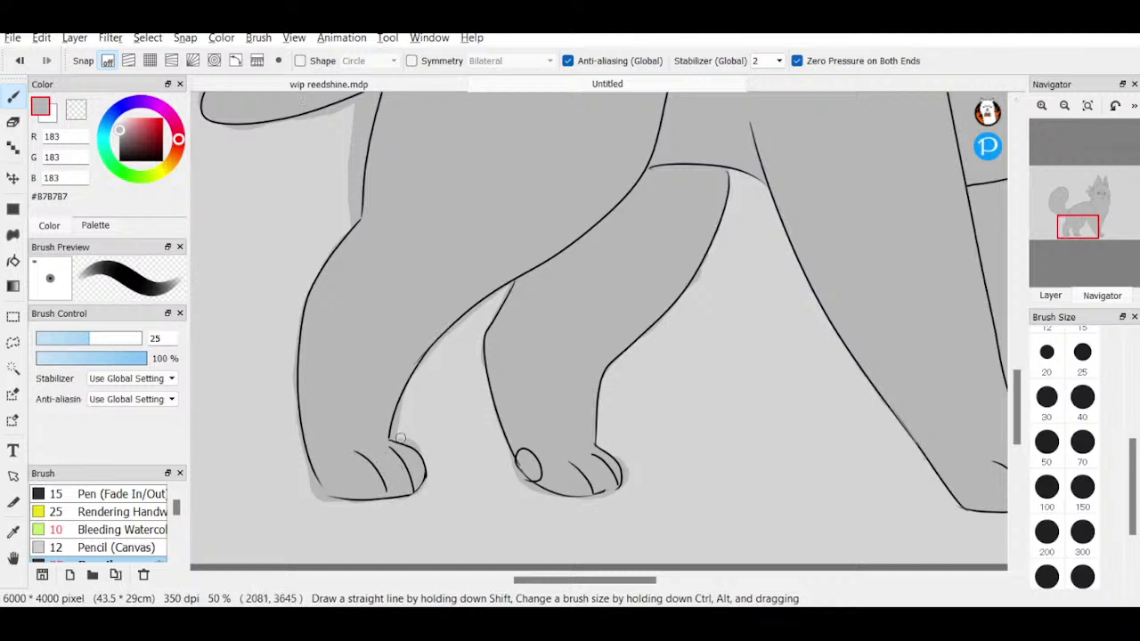
{"action": "key", "text": "e"}
{"action": "scroll", "coordinate": [1092, 496], "scroll_direction": "up", "scroll_amount": 3}
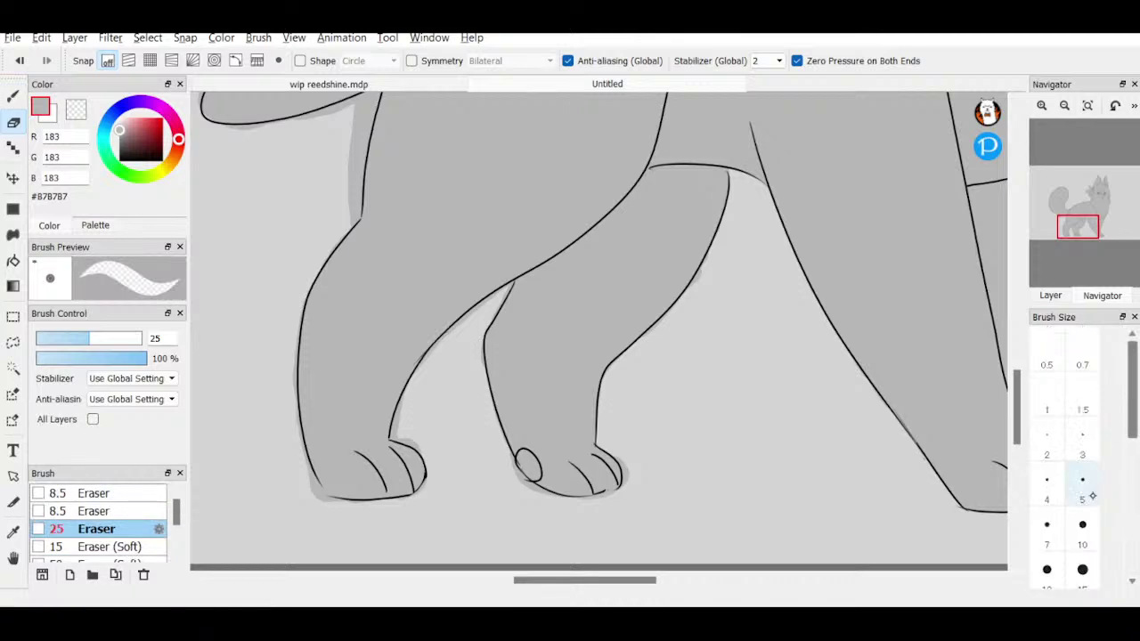
{"action": "left_click", "coordinate": [1083, 570]}
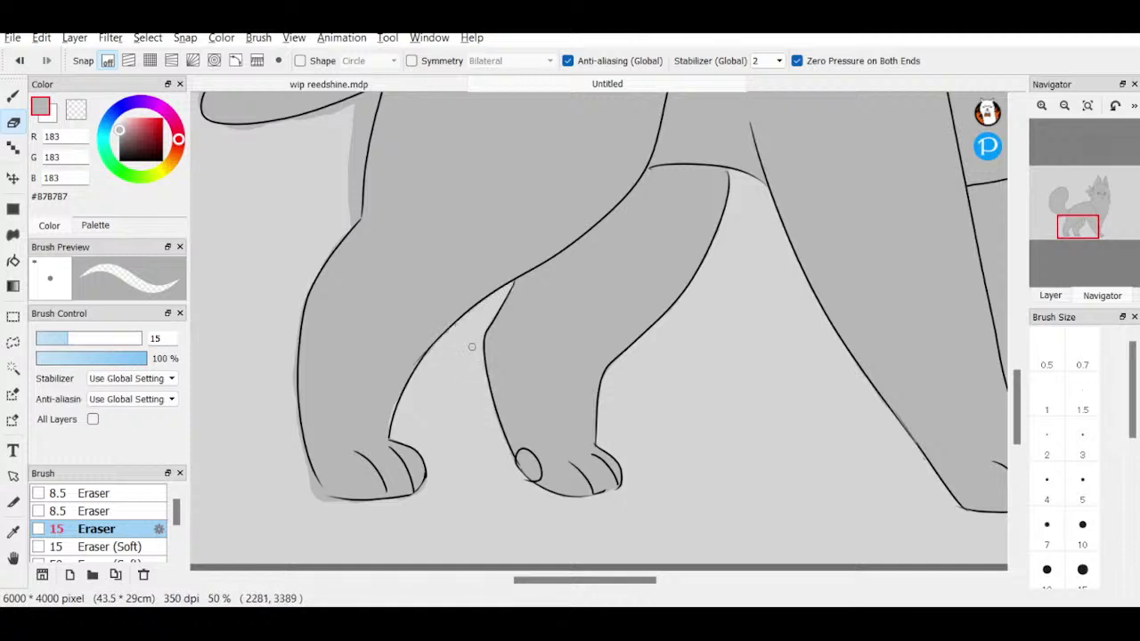
{"action": "key", "text": "b"}
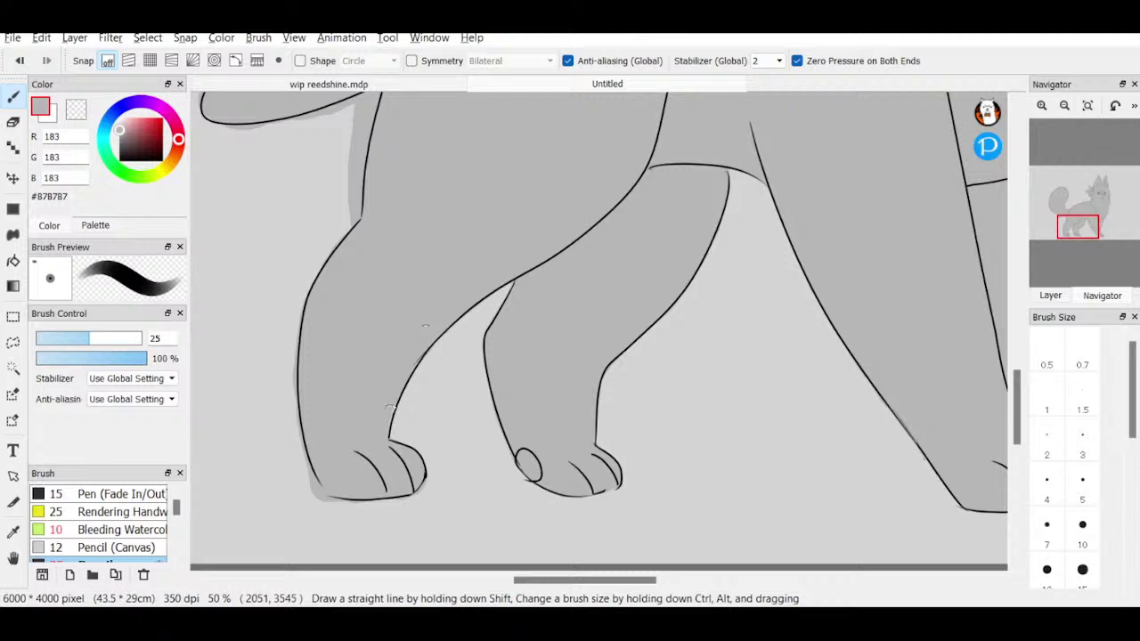
- Erase the gray overflow behind the rump and along the tail's inner curve, undoing one eraser stroke beside the tail
{"action": "left_click", "coordinate": [1064, 105]}
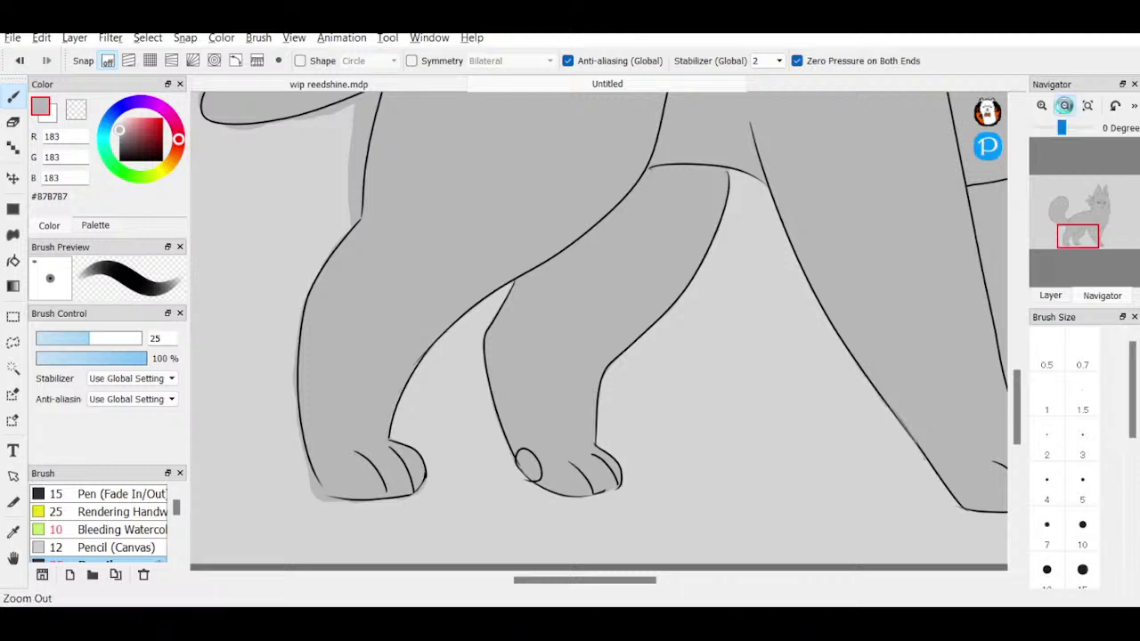
{"action": "left_click", "coordinate": [1064, 105]}
{"action": "left_click", "coordinate": [1086, 193]}
{"action": "left_click_drag", "start_coordinate": [1085, 192], "coordinate": [1074, 224]}
{"action": "left_click", "coordinate": [1041, 105]}
{"action": "left_click", "coordinate": [12, 122]}
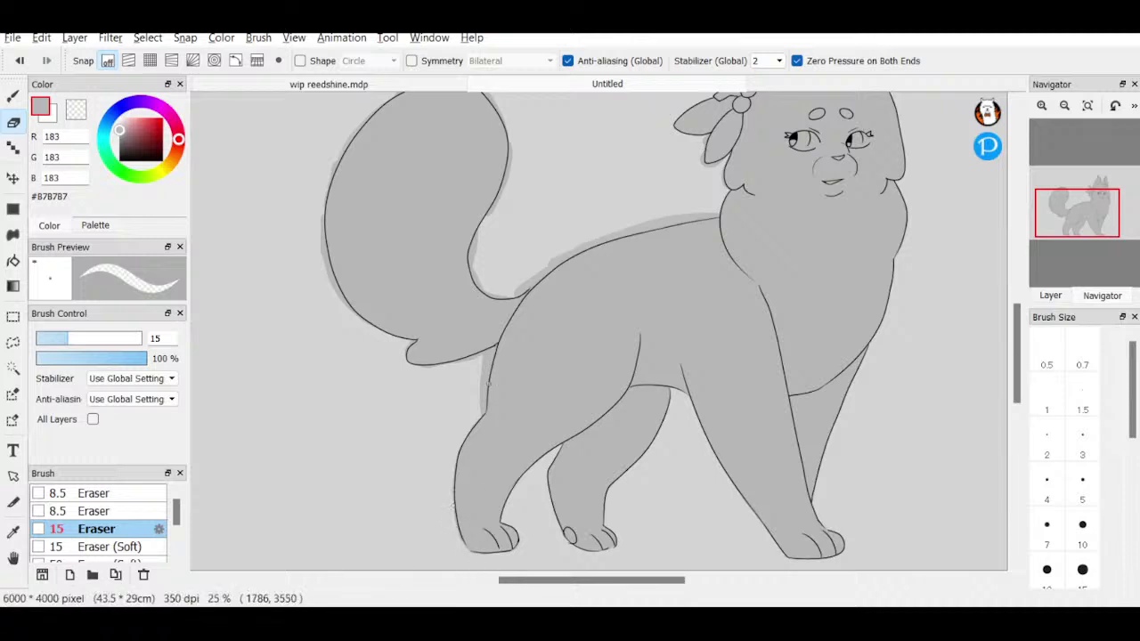
{"action": "mouse_move", "coordinate": [484, 411]}
{"action": "left_mouse_down"}
{"action": "mouse_move", "coordinate": [484, 416]}
{"action": "mouse_move", "coordinate": [495, 356]}
{"action": "left_mouse_up"}
{"action": "left_click_drag", "start_coordinate": [484, 354], "coordinate": [491, 353]}
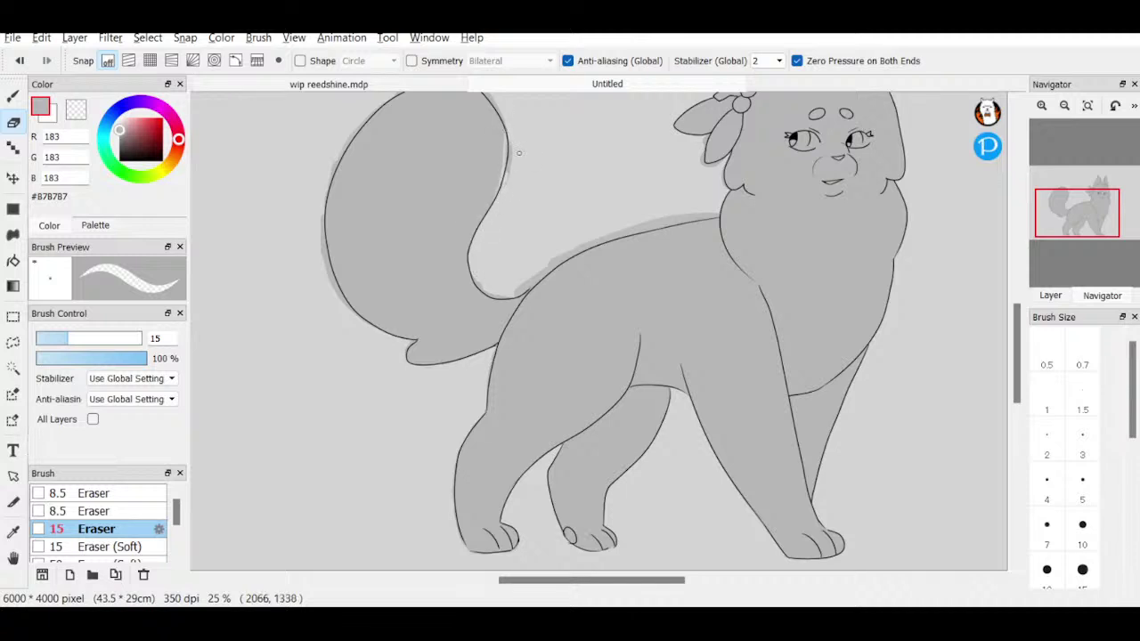
{"action": "left_click", "coordinate": [19, 60]}
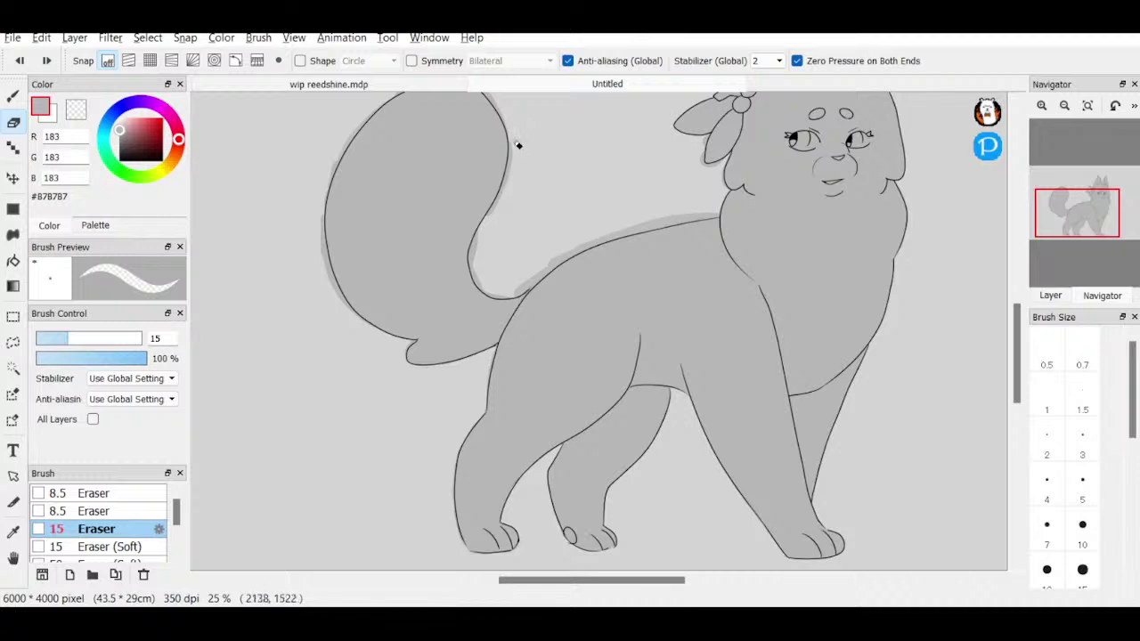
{"action": "mouse_move", "coordinate": [505, 189]}
{"action": "left_mouse_down"}
{"action": "mouse_move", "coordinate": [512, 164]}
{"action": "mouse_move", "coordinate": [482, 234]}
{"action": "mouse_move", "coordinate": [482, 290]}
{"action": "left_mouse_up"}
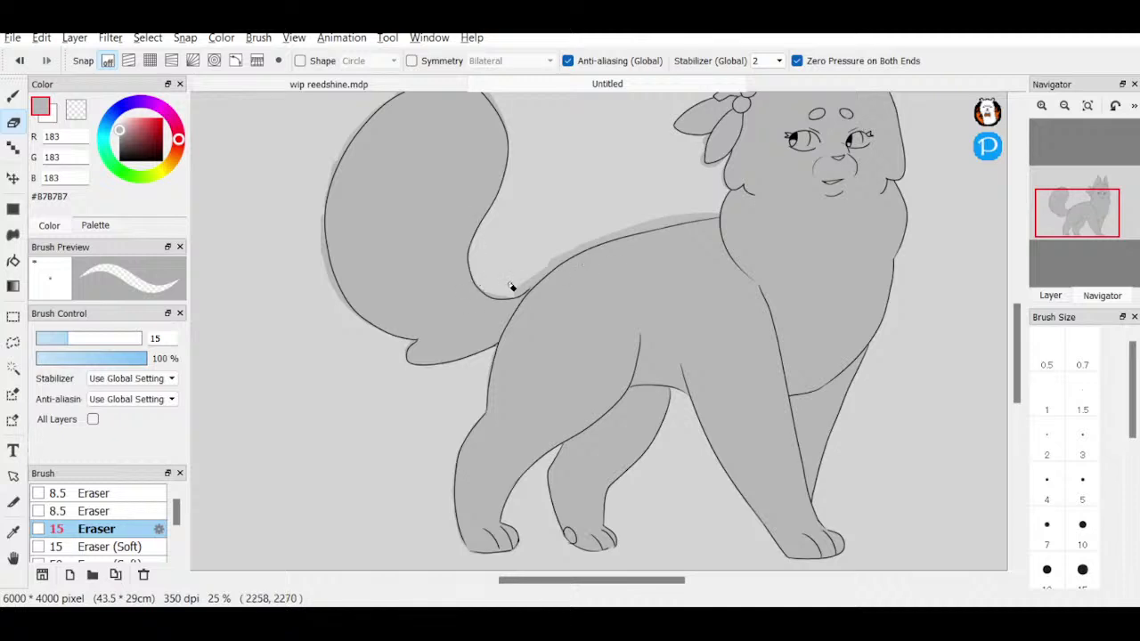
- Erase the gray overflow above the back, from the tail base to the neck, with a size 25 eraser
{"action": "scroll", "coordinate": [1109, 425], "scroll_direction": "down", "scroll_amount": 5}
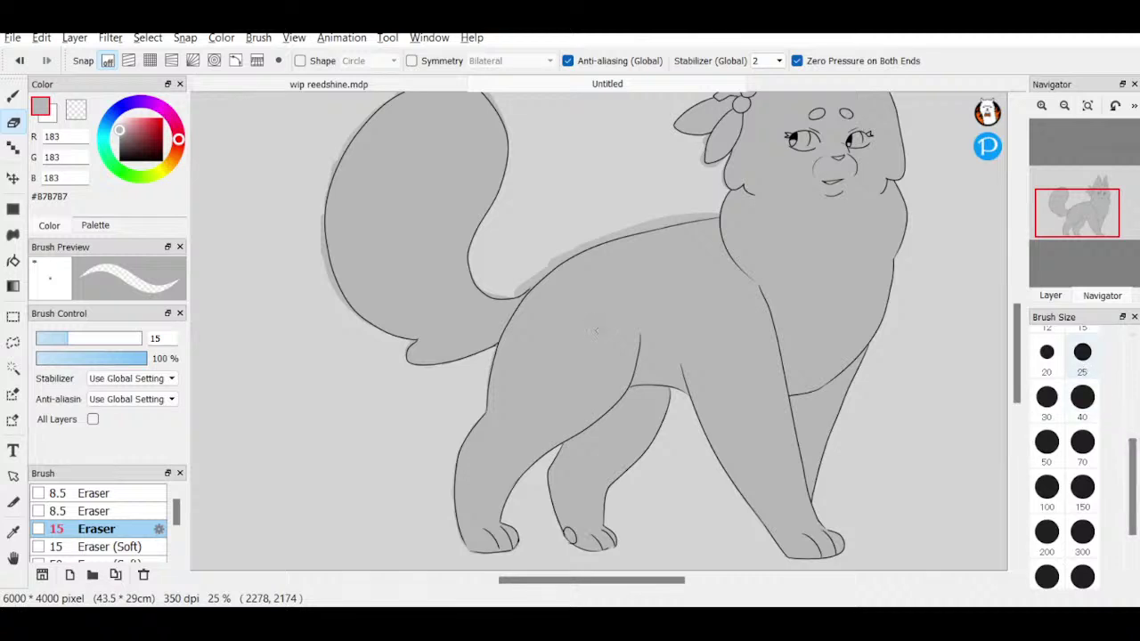
{"action": "left_click", "coordinate": [1082, 352]}
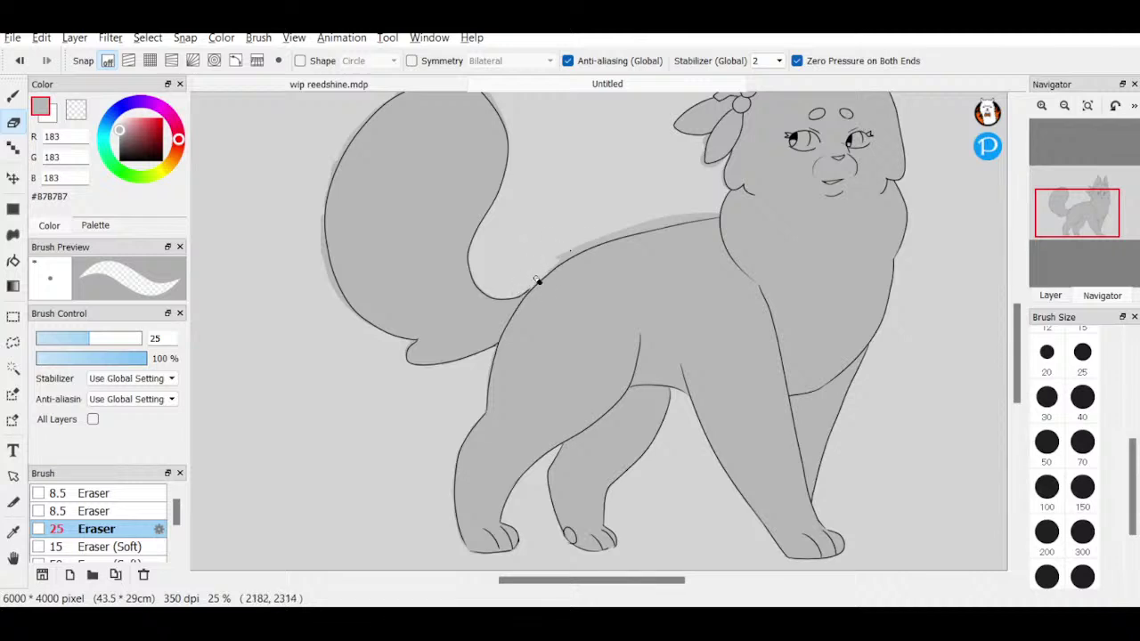
{"action": "mouse_move", "coordinate": [540, 282]}
{"action": "left_mouse_down"}
{"action": "mouse_move", "coordinate": [612, 231]}
{"action": "mouse_move", "coordinate": [653, 225]}
{"action": "mouse_move", "coordinate": [605, 237]}
{"action": "mouse_move", "coordinate": [703, 219]}
{"action": "left_mouse_up"}
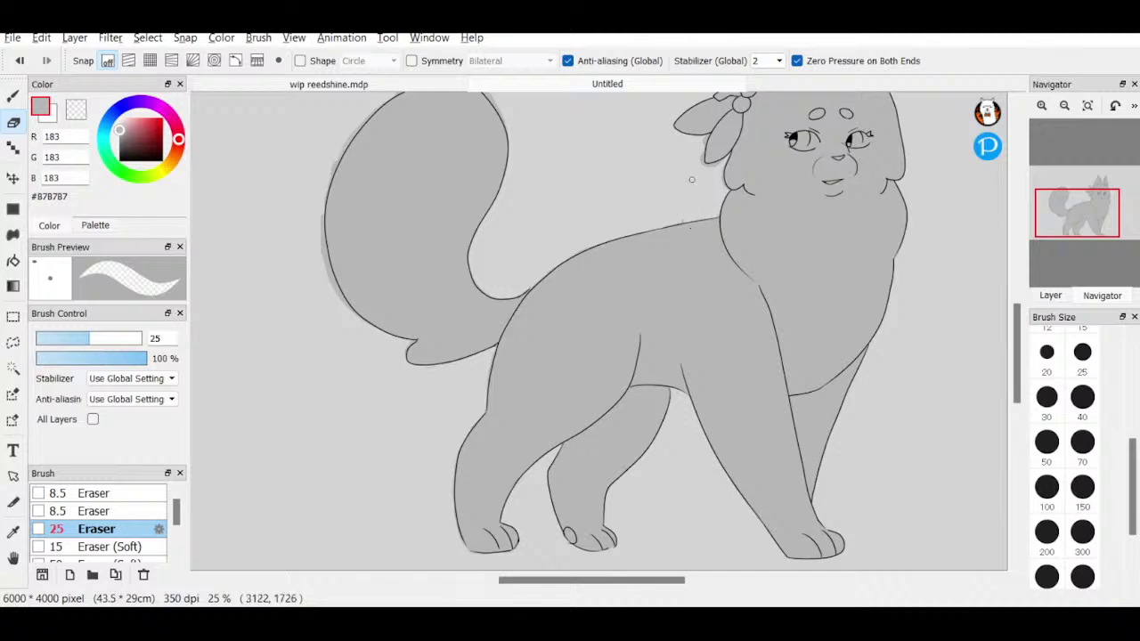
- Erase the gray overflow along the tail's outer edge and around its tip with the size 25 eraser
{"action": "key", "text": "b"}
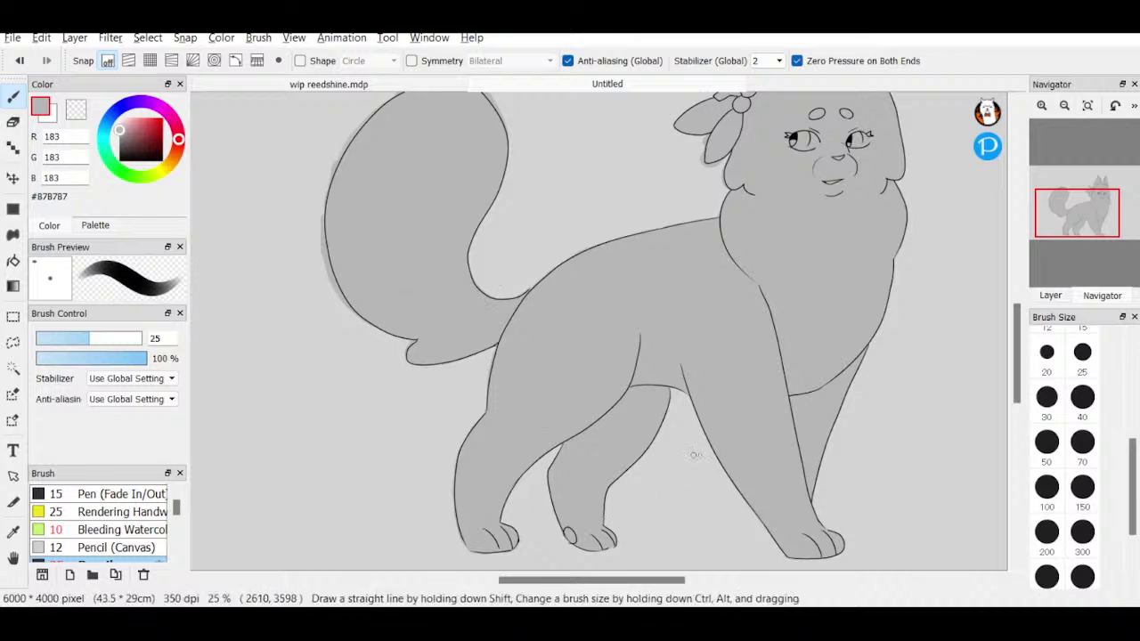
{"action": "left_click", "coordinate": [13, 122]}
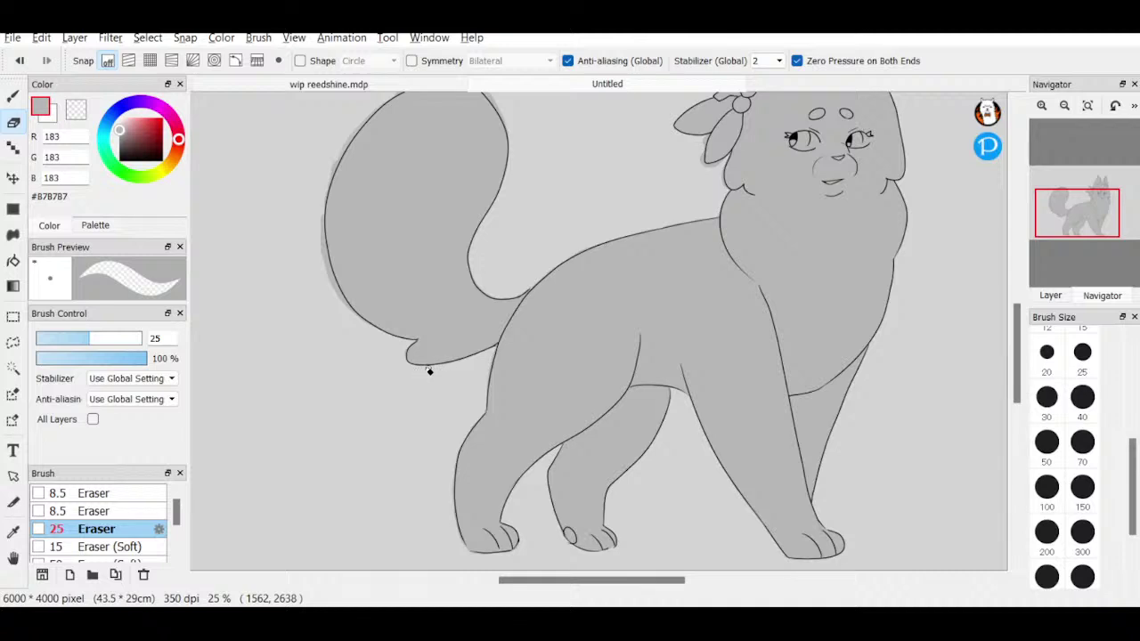
{"action": "mouse_move", "coordinate": [344, 303]}
{"action": "left_mouse_down"}
{"action": "mouse_move", "coordinate": [320, 233]}
{"action": "mouse_move", "coordinate": [326, 263]}
{"action": "mouse_move", "coordinate": [322, 209]}
{"action": "mouse_move", "coordinate": [322, 243]}
{"action": "mouse_move", "coordinate": [359, 119]}
{"action": "left_mouse_up"}
{"action": "left_click_drag", "start_coordinate": [326, 192], "coordinate": [351, 135]}
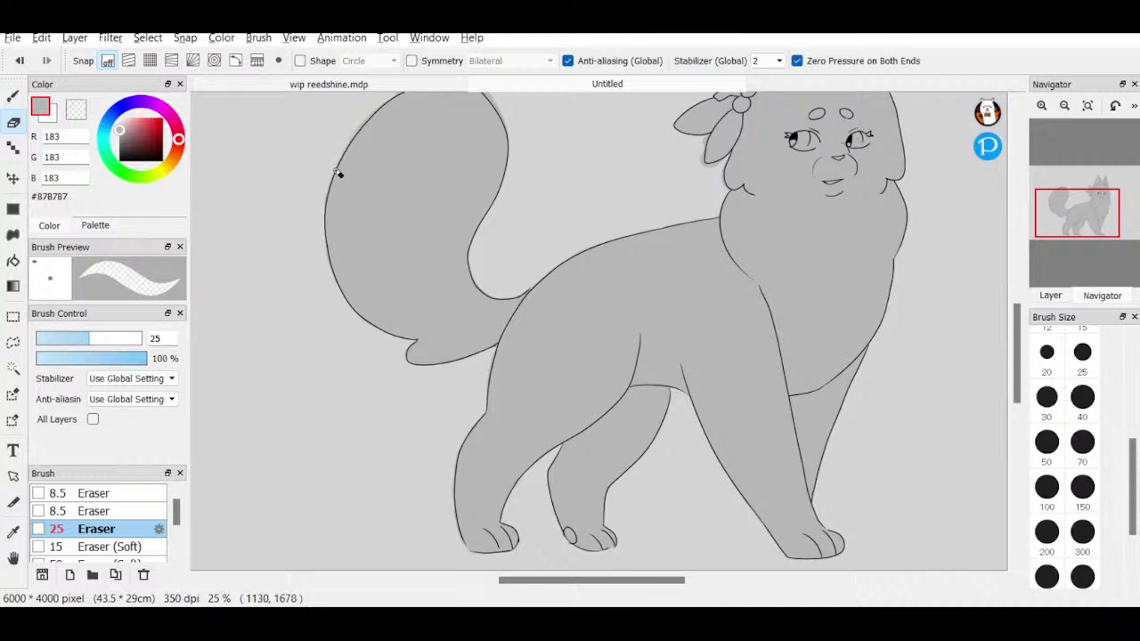
{"action": "left_click_drag", "start_coordinate": [1089, 198], "coordinate": [1072, 209]}
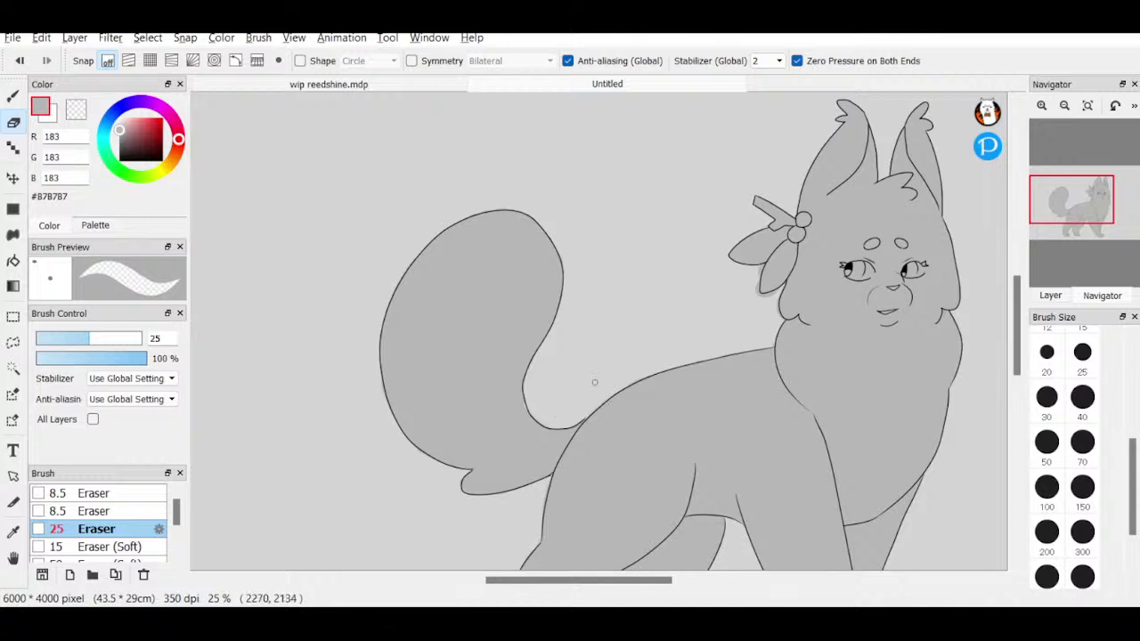
- Erase the gray overflow around the lower leaf beside the cat's cheek with a size 15 eraser
{"action": "left_click", "coordinate": [14, 96]}
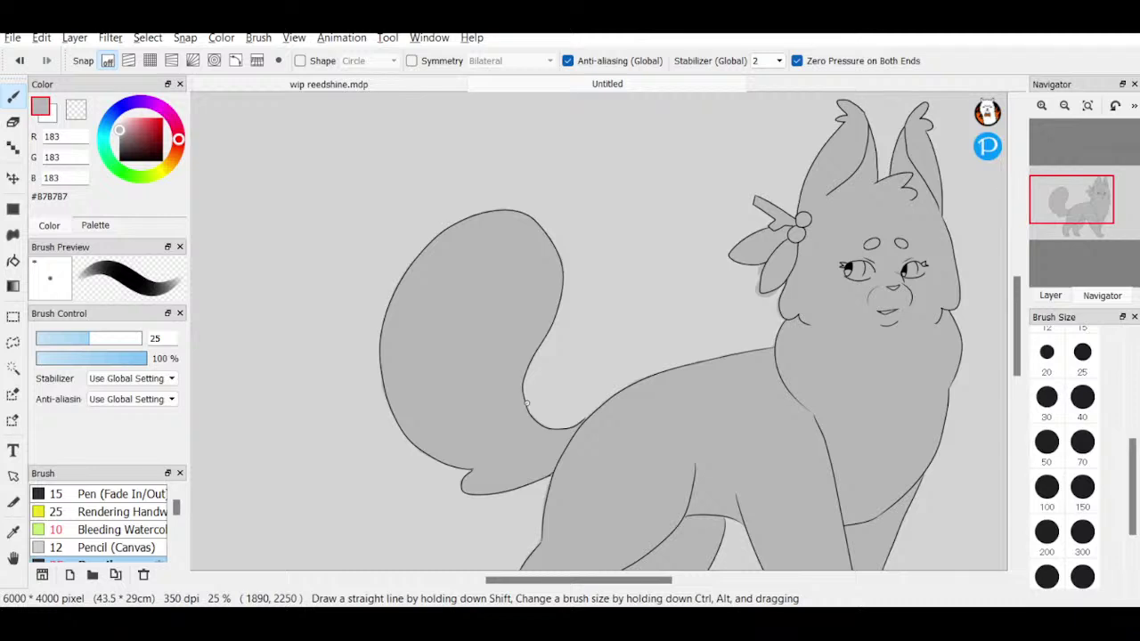
{"action": "left_click", "coordinate": [14, 122]}
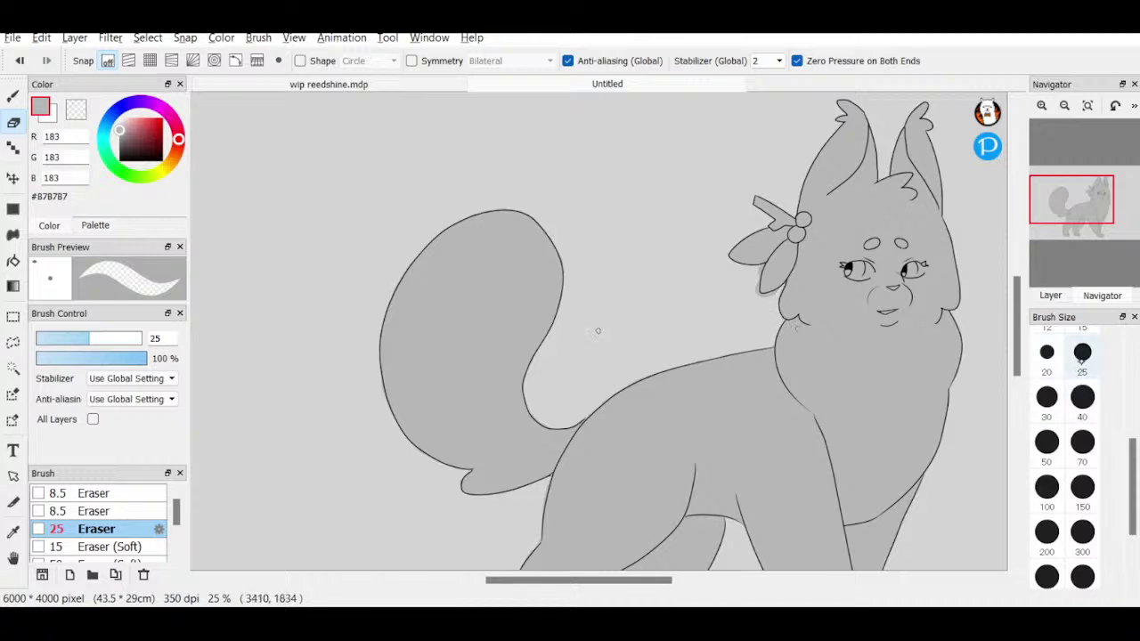
{"action": "left_click", "coordinate": [1132, 385]}
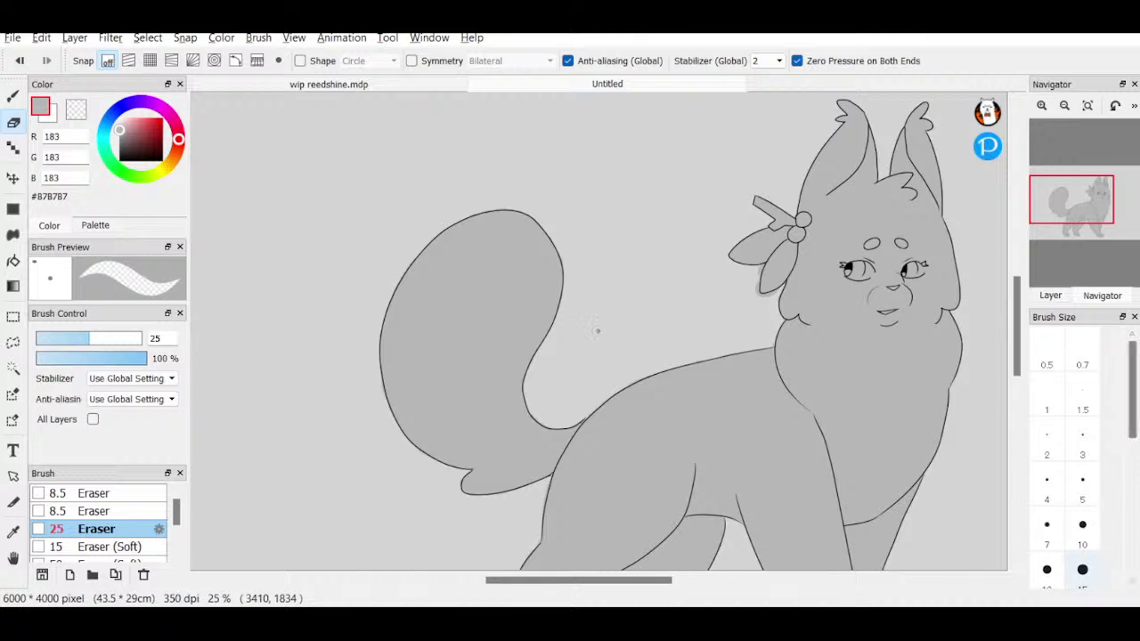
{"action": "left_click", "coordinate": [1082, 563]}
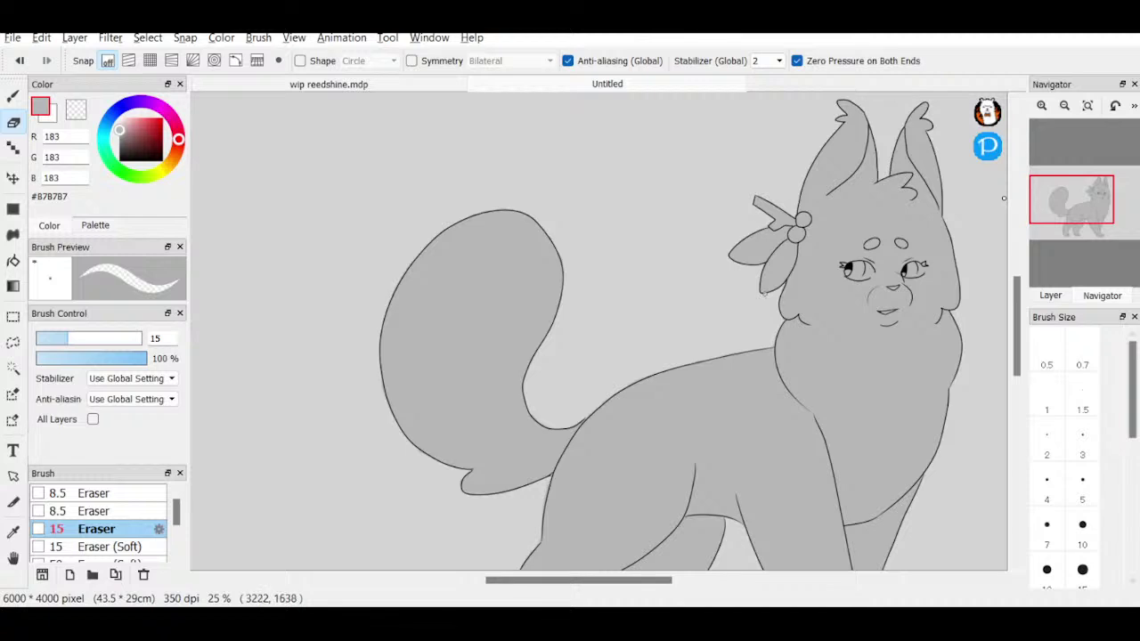
- Add a new layer directly above the gray base layer and clip it to the base
{"action": "left_click", "coordinate": [1066, 105]}
{"action": "left_click", "coordinate": [1065, 106]}
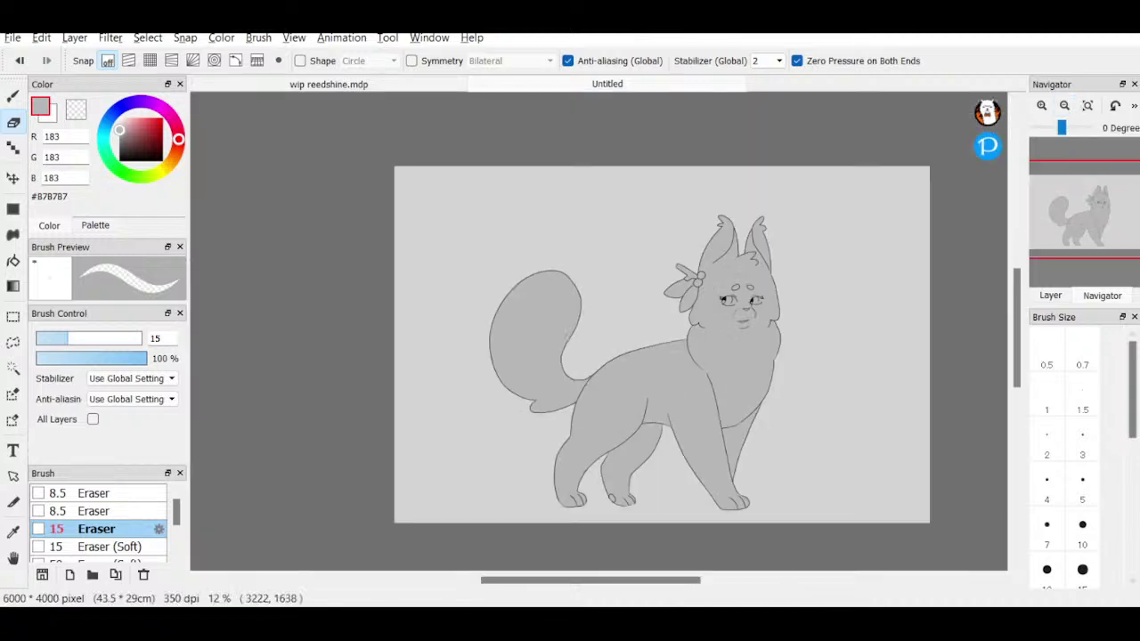
{"action": "left_click_drag", "start_coordinate": [1089, 220], "coordinate": [1079, 216]}
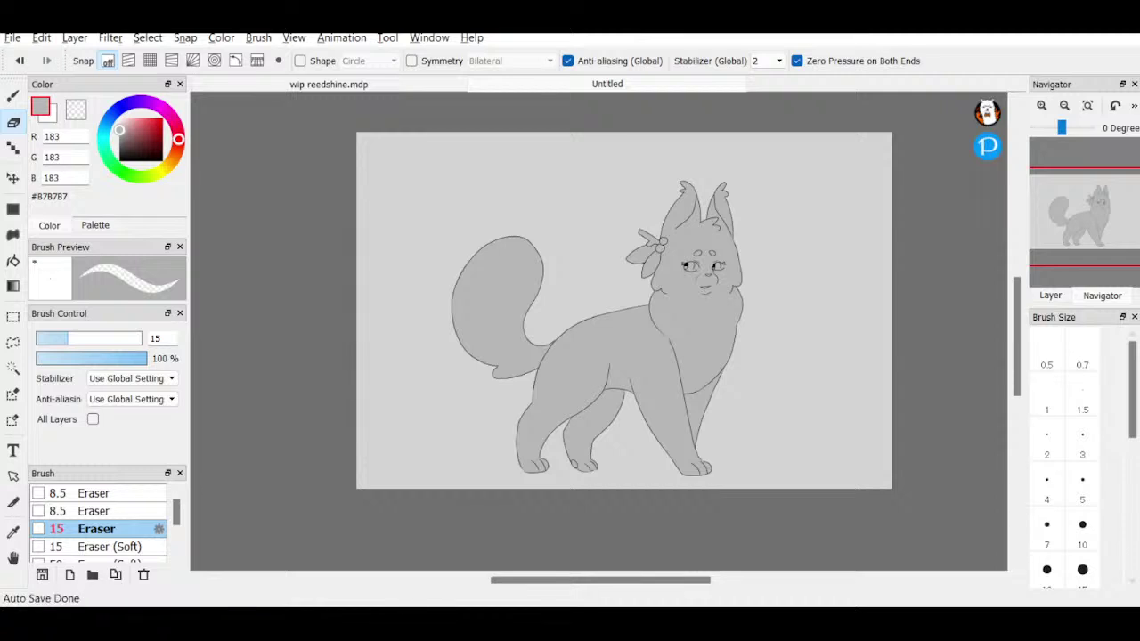
{"action": "left_click", "coordinate": [1050, 294]}
{"action": "left_click", "coordinate": [1043, 272]}
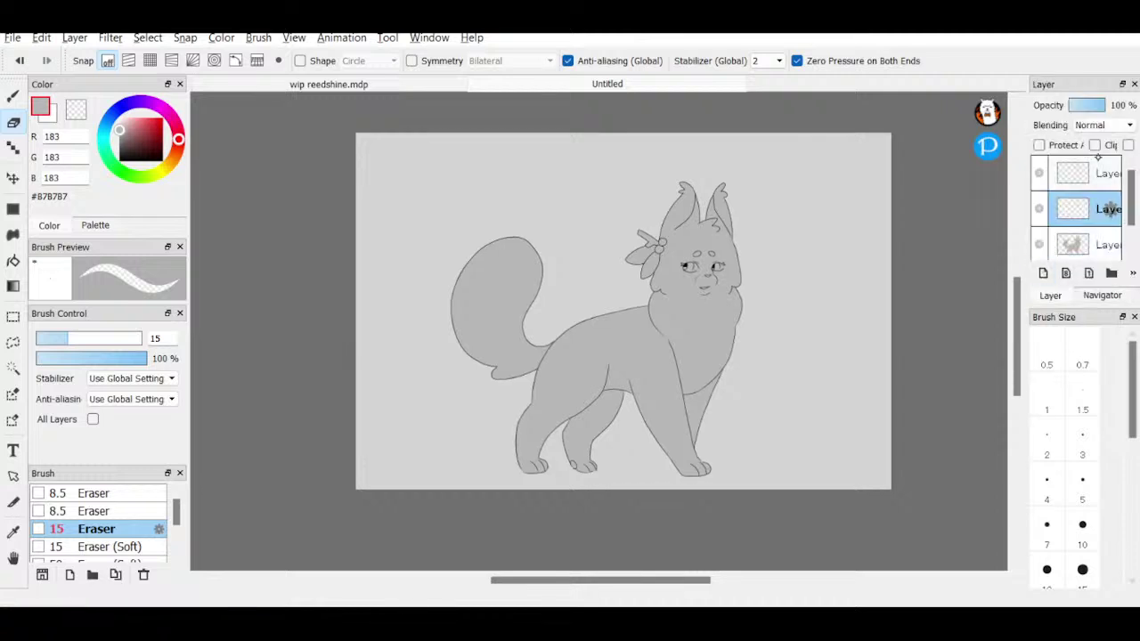
{"action": "left_click", "coordinate": [1095, 144]}
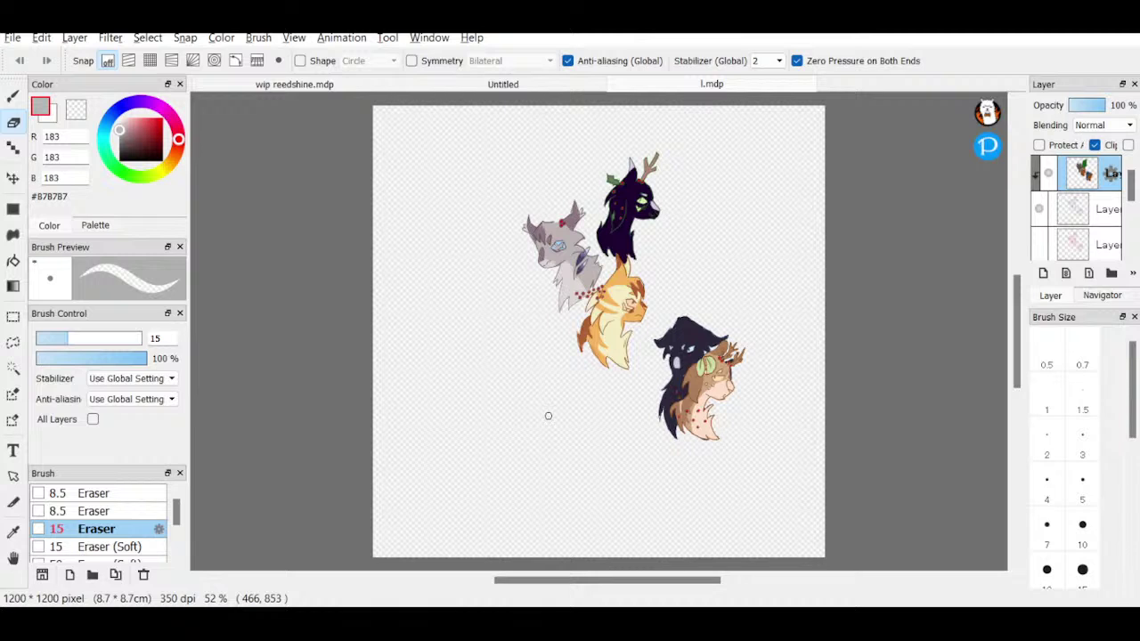
- Examine the reference drawings l.mdp and leafkit and squirelkit.png, and return to the untitled cat drawing
{"action": "left_click", "coordinate": [1102, 295]}
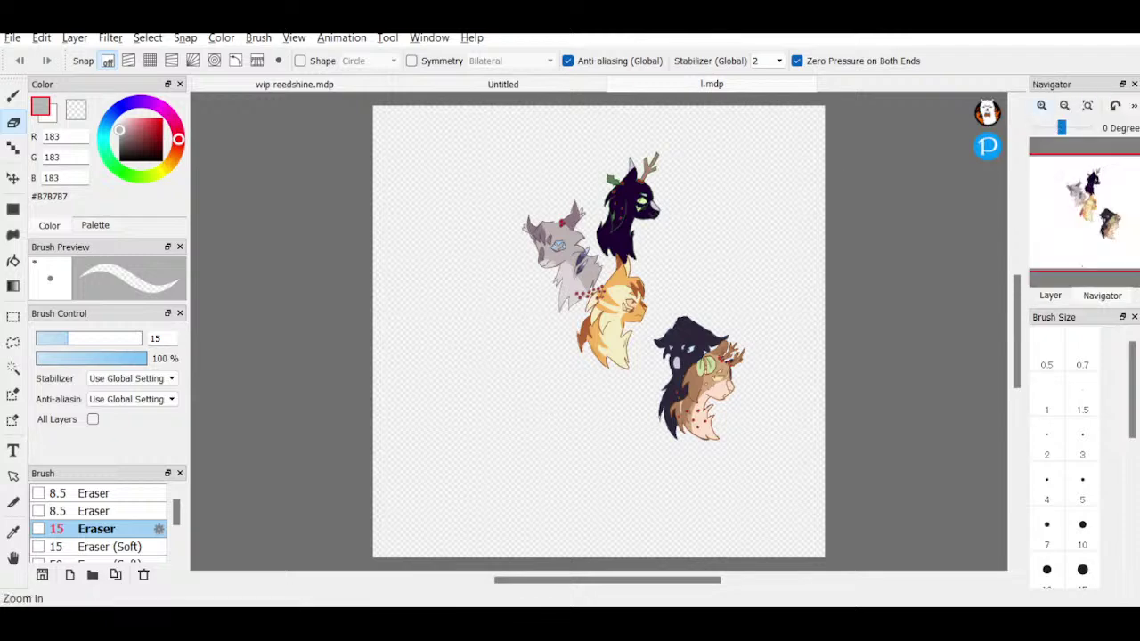
{"action": "left_click", "coordinate": [1043, 106]}
{"action": "left_click", "coordinate": [1044, 107]}
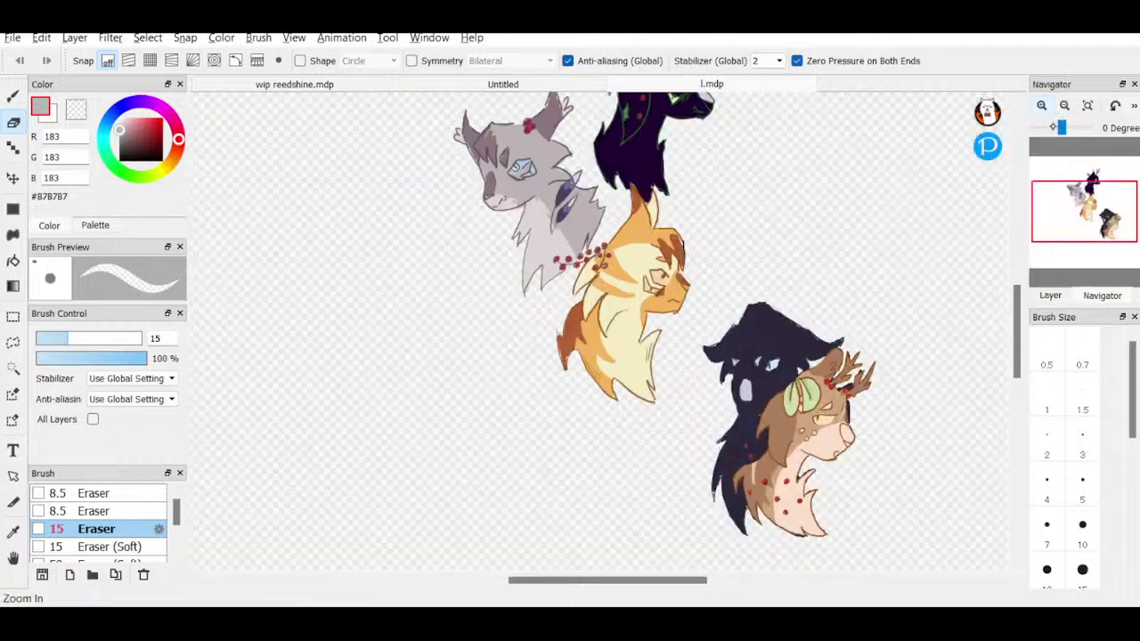
{"action": "left_click", "coordinate": [1110, 222]}
{"action": "left_click", "coordinate": [599, 85]}
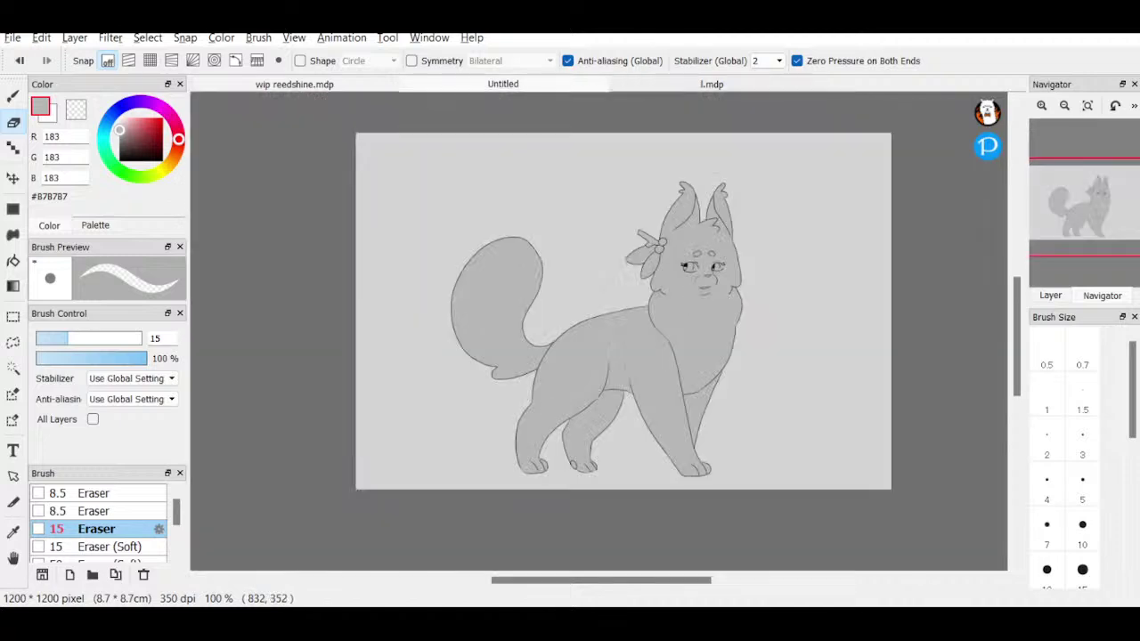
{"action": "left_click", "coordinate": [711, 83]}
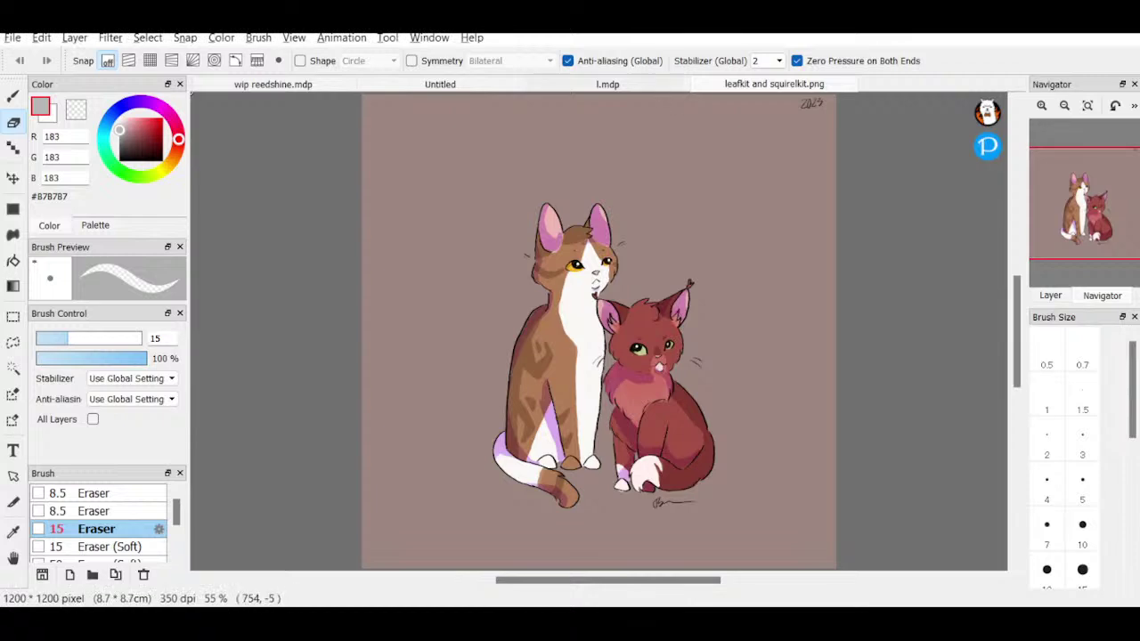
{"action": "left_click", "coordinate": [659, 85]}
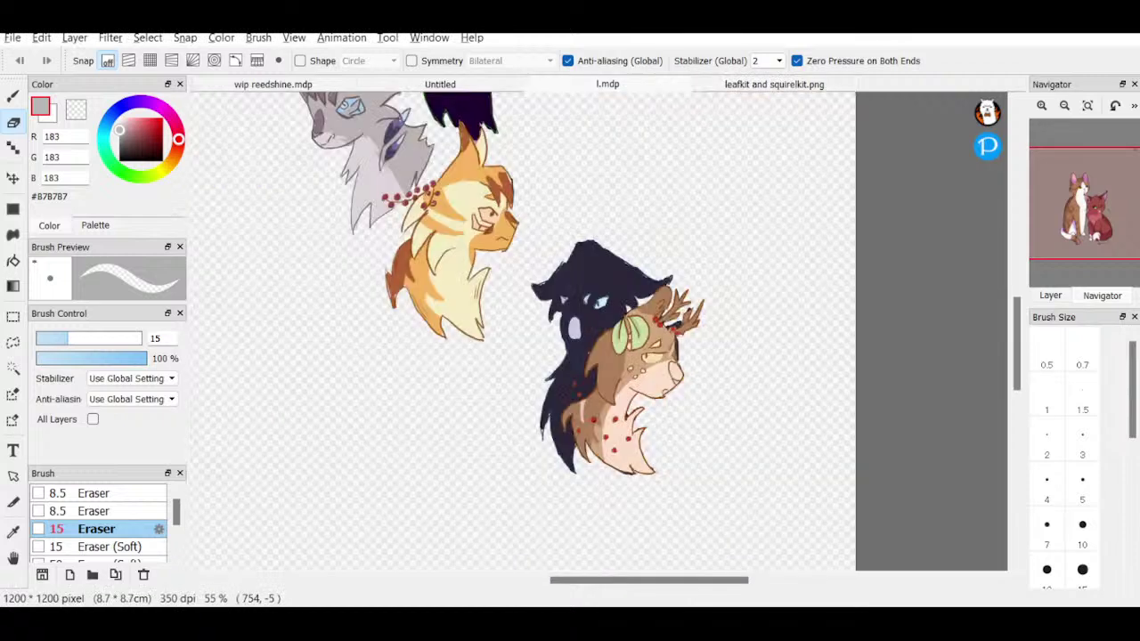
{"action": "left_click", "coordinate": [440, 84]}
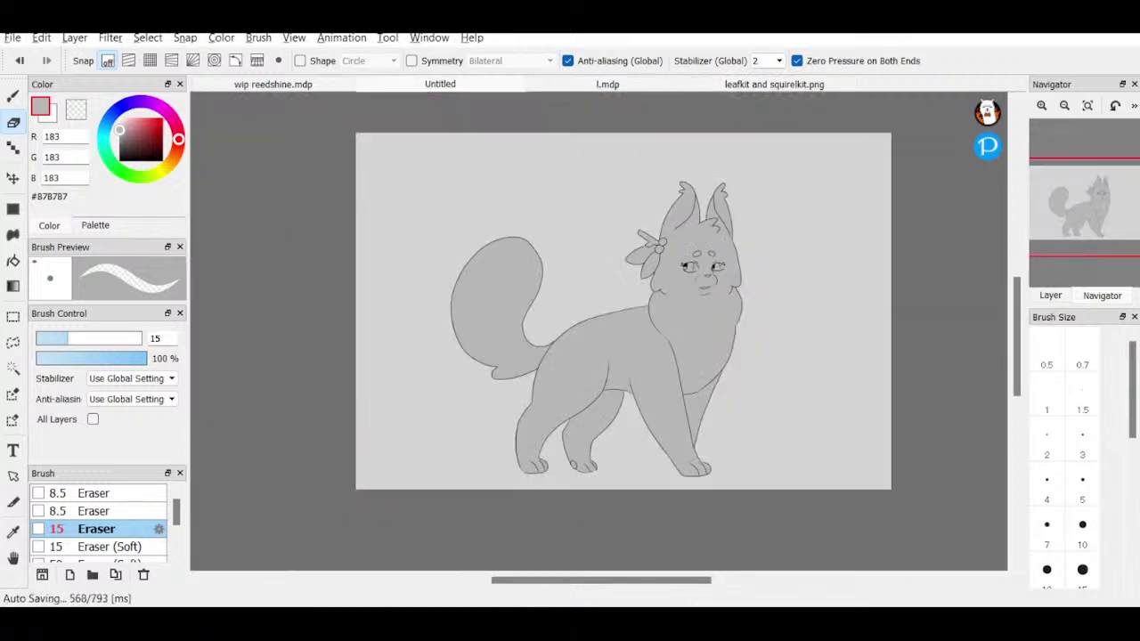
- Paint the whole cat cream (#E6DFCB) on the clipped layer with a size 300 brush
{"action": "left_click", "coordinate": [165, 163]}
{"action": "left_click", "coordinate": [124, 121]}
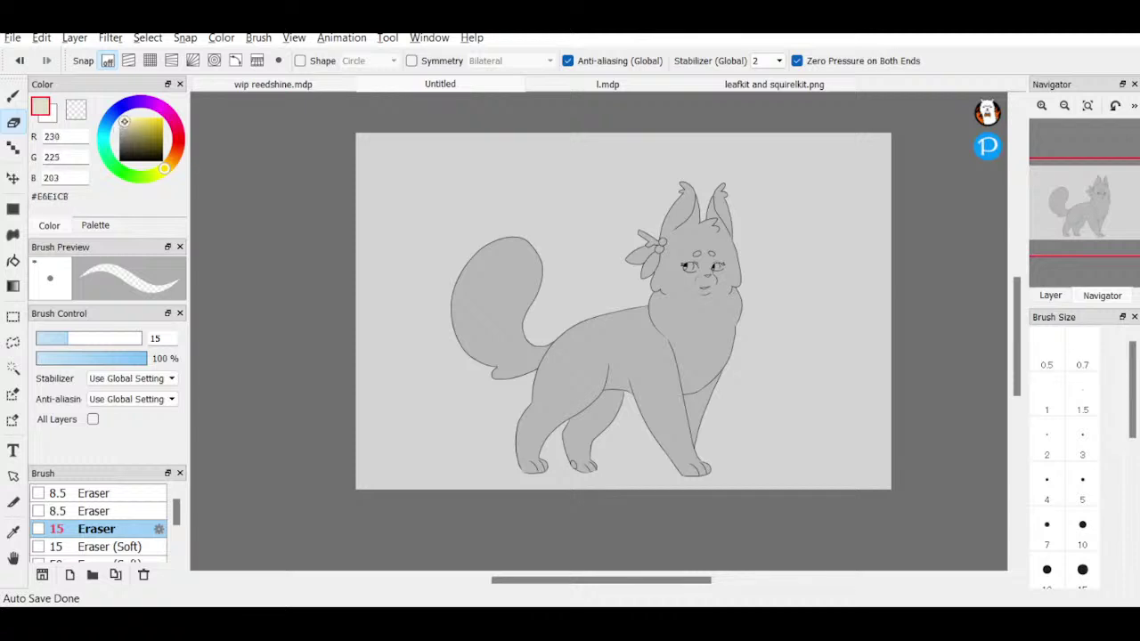
{"action": "left_click", "coordinate": [166, 165]}
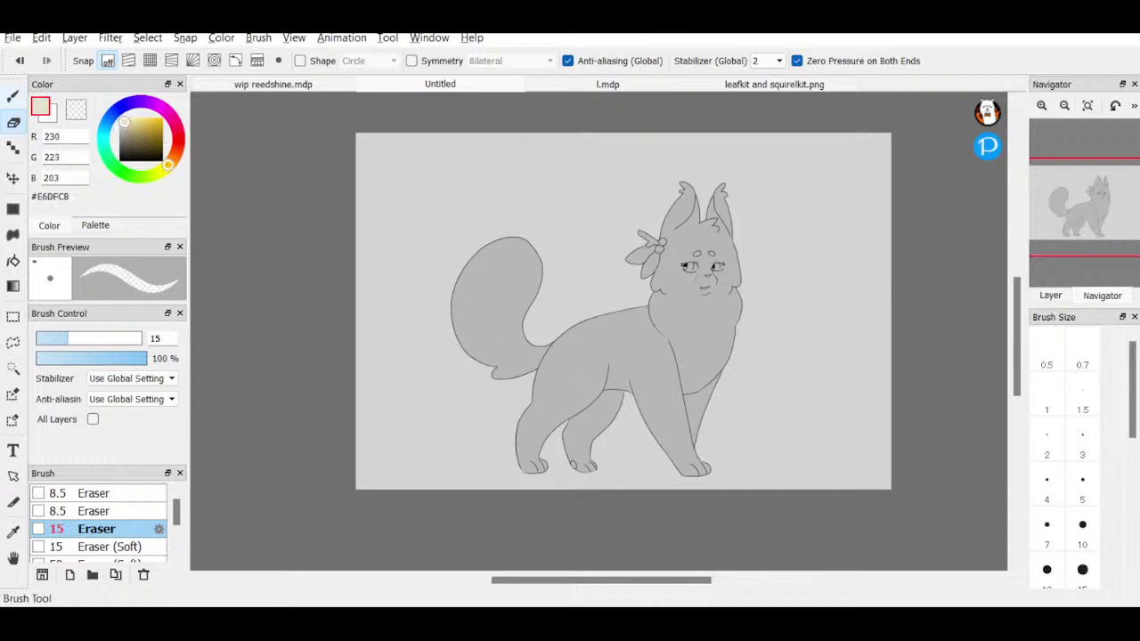
{"action": "left_click", "coordinate": [14, 96]}
{"action": "left_click", "coordinate": [1131, 490]}
{"action": "left_click", "coordinate": [1082, 539]}
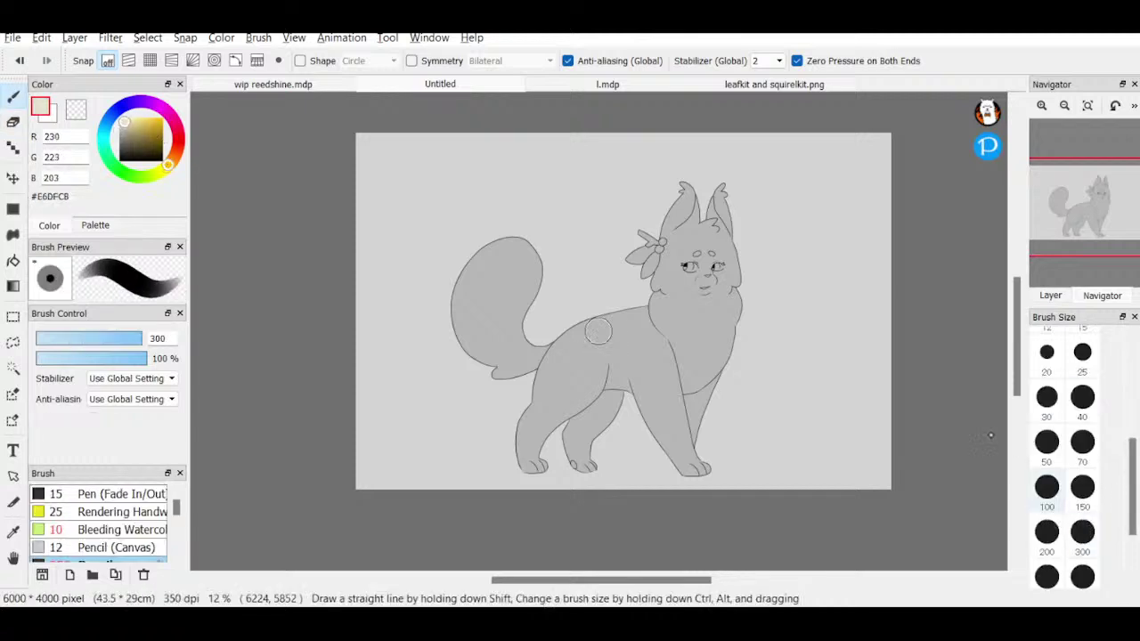
{"action": "mouse_move", "coordinate": [650, 437]}
{"action": "left_mouse_down"}
{"action": "mouse_move", "coordinate": [704, 390]}
{"action": "mouse_move", "coordinate": [683, 466]}
{"action": "mouse_move", "coordinate": [730, 445]}
{"action": "mouse_move", "coordinate": [720, 360]}
{"action": "left_mouse_up"}
{"action": "mouse_move", "coordinate": [551, 452]}
{"action": "left_mouse_down"}
{"action": "mouse_move", "coordinate": [634, 410]}
{"action": "mouse_move", "coordinate": [588, 469]}
{"action": "mouse_move", "coordinate": [602, 423]}
{"action": "mouse_move", "coordinate": [537, 429]}
{"action": "left_mouse_up"}
{"action": "mouse_move", "coordinate": [704, 348]}
{"action": "left_mouse_down"}
{"action": "mouse_move", "coordinate": [500, 446]}
{"action": "mouse_move", "coordinate": [634, 345]}
{"action": "mouse_move", "coordinate": [737, 320]}
{"action": "mouse_move", "coordinate": [563, 380]}
{"action": "mouse_move", "coordinate": [775, 277]}
{"action": "mouse_move", "coordinate": [651, 315]}
{"action": "mouse_move", "coordinate": [762, 259]}
{"action": "mouse_move", "coordinate": [656, 292]}
{"action": "mouse_move", "coordinate": [531, 370]}
{"action": "mouse_move", "coordinate": [579, 334]}
{"action": "mouse_move", "coordinate": [605, 286]}
{"action": "mouse_move", "coordinate": [548, 318]}
{"action": "mouse_move", "coordinate": [521, 398]}
{"action": "mouse_move", "coordinate": [544, 287]}
{"action": "mouse_move", "coordinate": [507, 281]}
{"action": "mouse_move", "coordinate": [456, 363]}
{"action": "mouse_move", "coordinate": [536, 227]}
{"action": "mouse_move", "coordinate": [477, 262]}
{"action": "mouse_move", "coordinate": [441, 318]}
{"action": "left_mouse_up"}
{"action": "mouse_move", "coordinate": [638, 194]}
{"action": "left_mouse_down"}
{"action": "mouse_move", "coordinate": [650, 265]}
{"action": "mouse_move", "coordinate": [733, 170]}
{"action": "mouse_move", "coordinate": [629, 259]}
{"action": "mouse_move", "coordinate": [641, 241]}
{"action": "mouse_move", "coordinate": [676, 252]}
{"action": "mouse_move", "coordinate": [745, 201]}
{"action": "mouse_move", "coordinate": [718, 267]}
{"action": "left_mouse_up"}
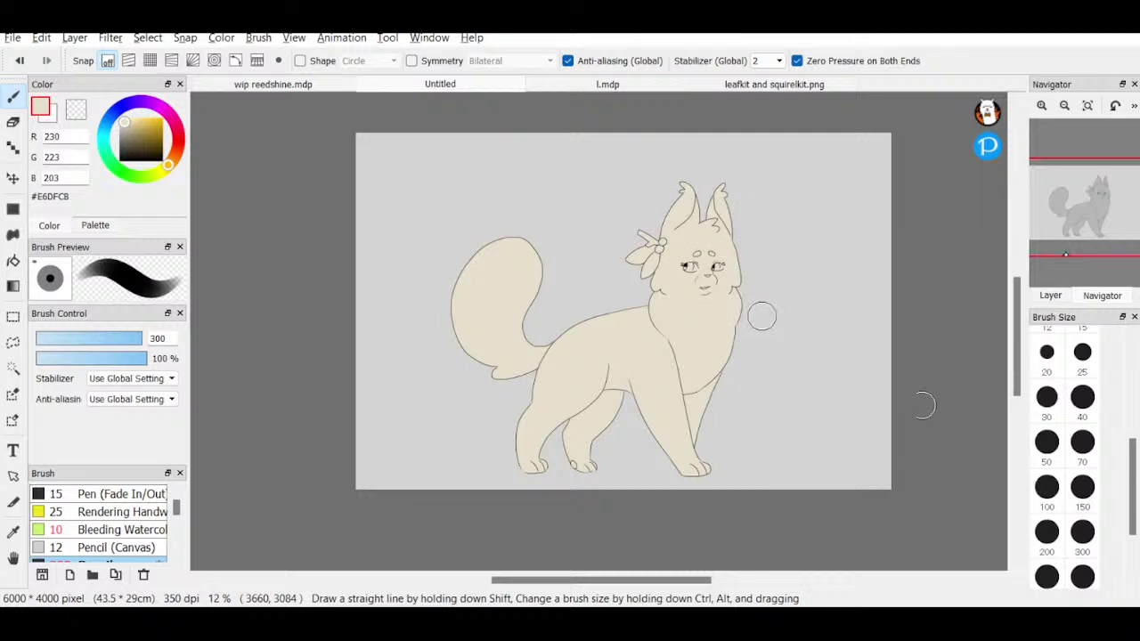
- Select the layer above the cream layer and set up a size 5 black brush for detail work on the forehead
{"action": "left_click", "coordinate": [1051, 295]}
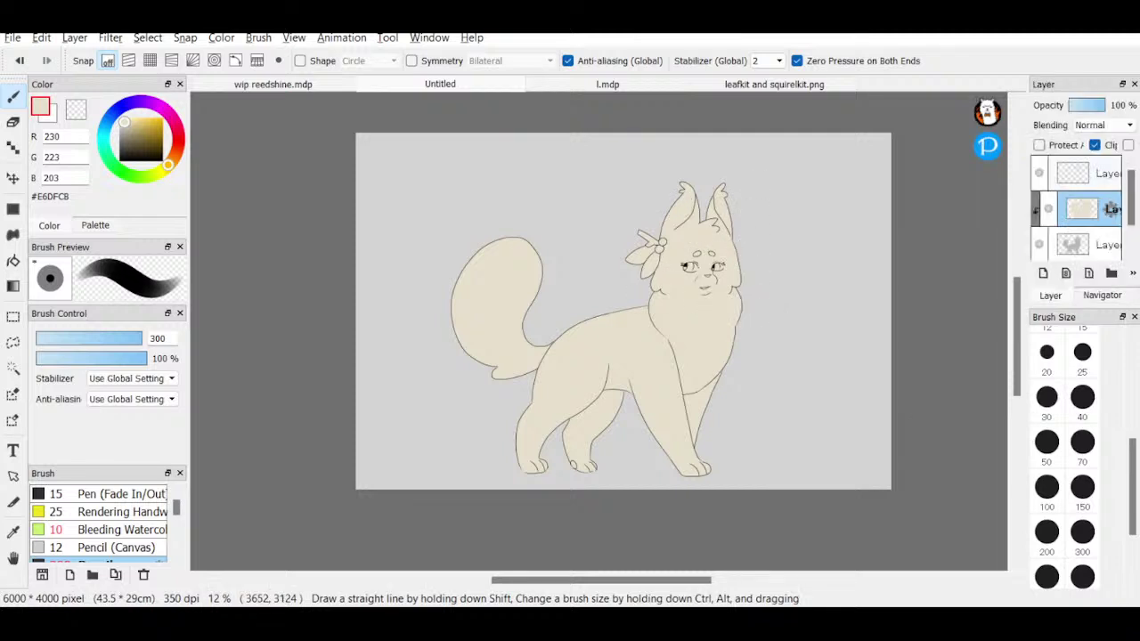
{"action": "left_click", "coordinate": [1109, 173]}
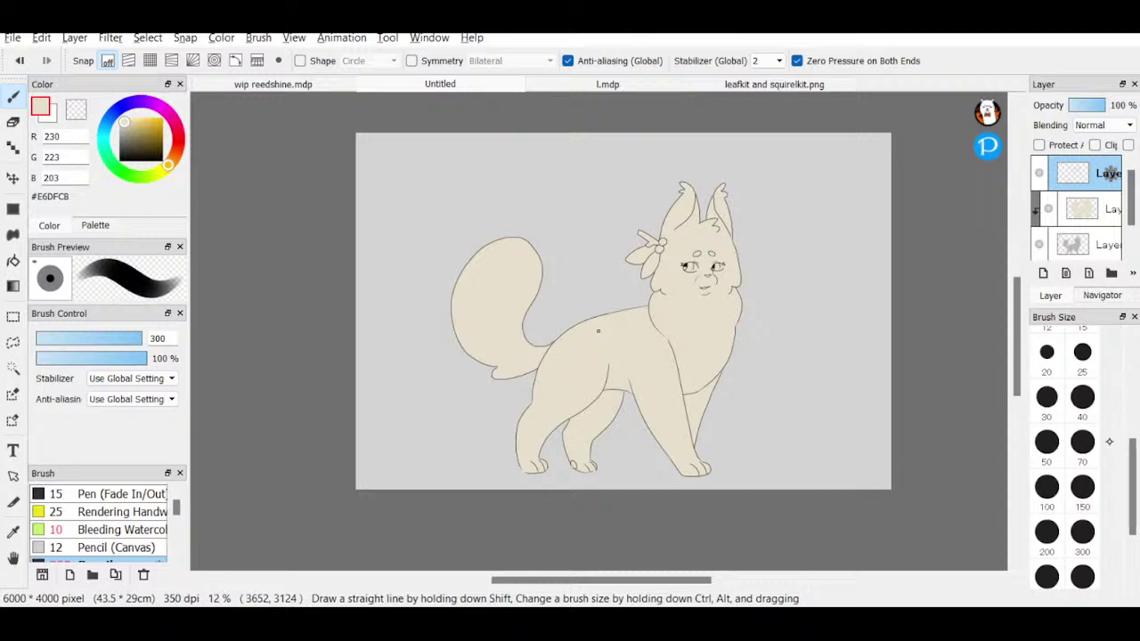
{"action": "scroll", "coordinate": [1098, 460], "scroll_direction": "up", "scroll_amount": 5}
{"action": "left_click", "coordinate": [1083, 479]}
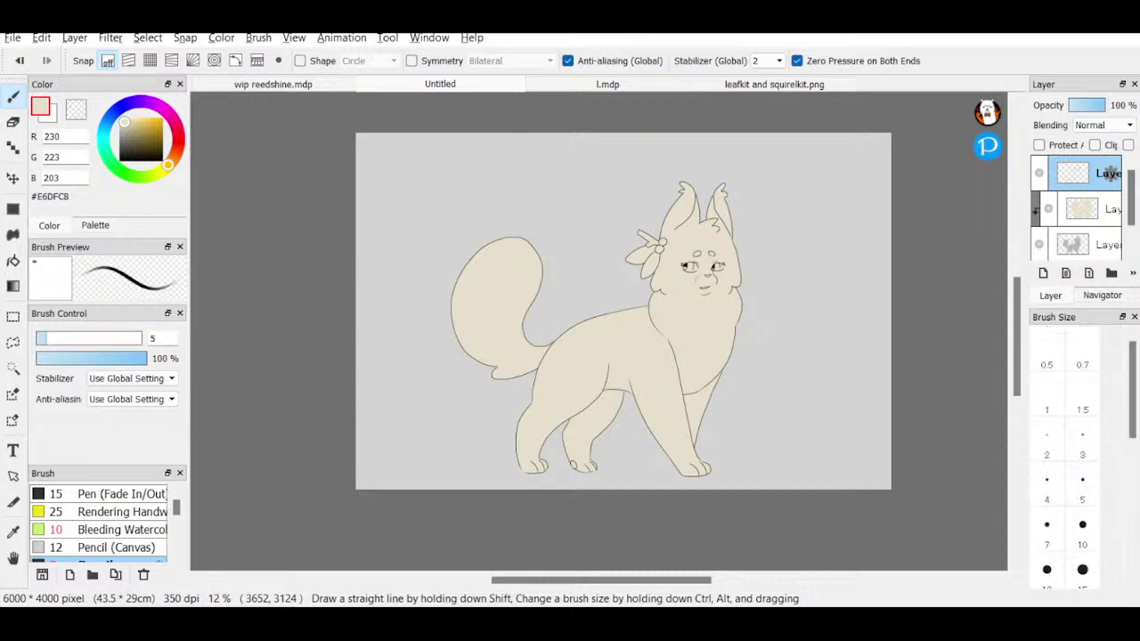
{"action": "left_click", "coordinate": [119, 161]}
{"action": "left_click_drag", "start_coordinate": [108, 174], "coordinate": [85, 195]}
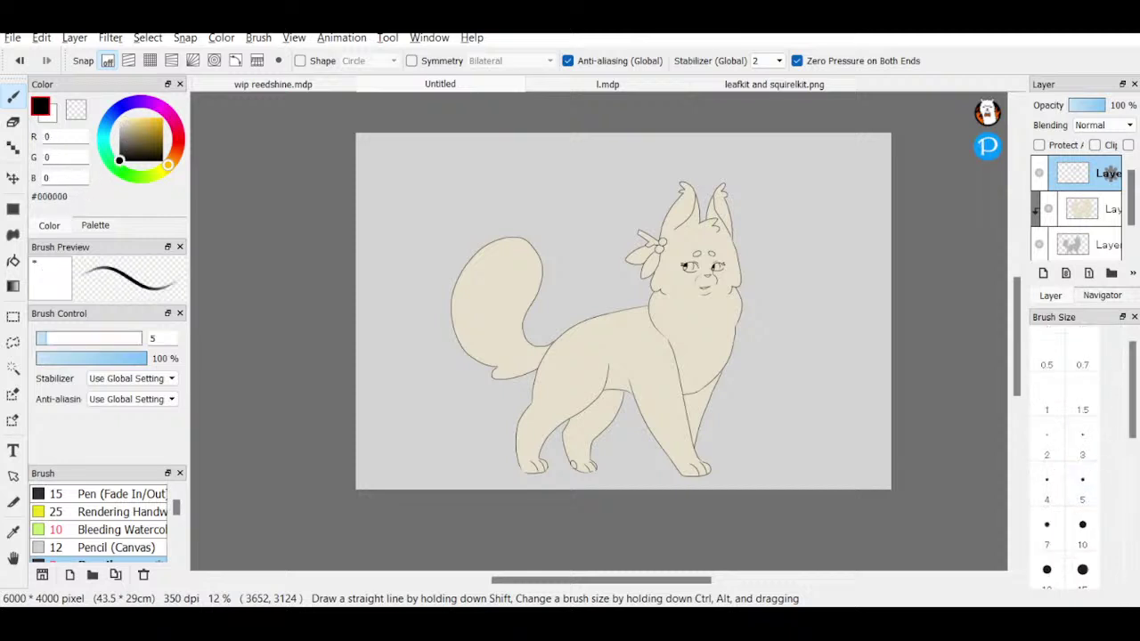
{"action": "left_click", "coordinate": [1102, 295]}
{"action": "left_click", "coordinate": [1044, 105]}
{"action": "left_click", "coordinate": [1045, 105]}
{"action": "left_click", "coordinate": [1045, 105]}
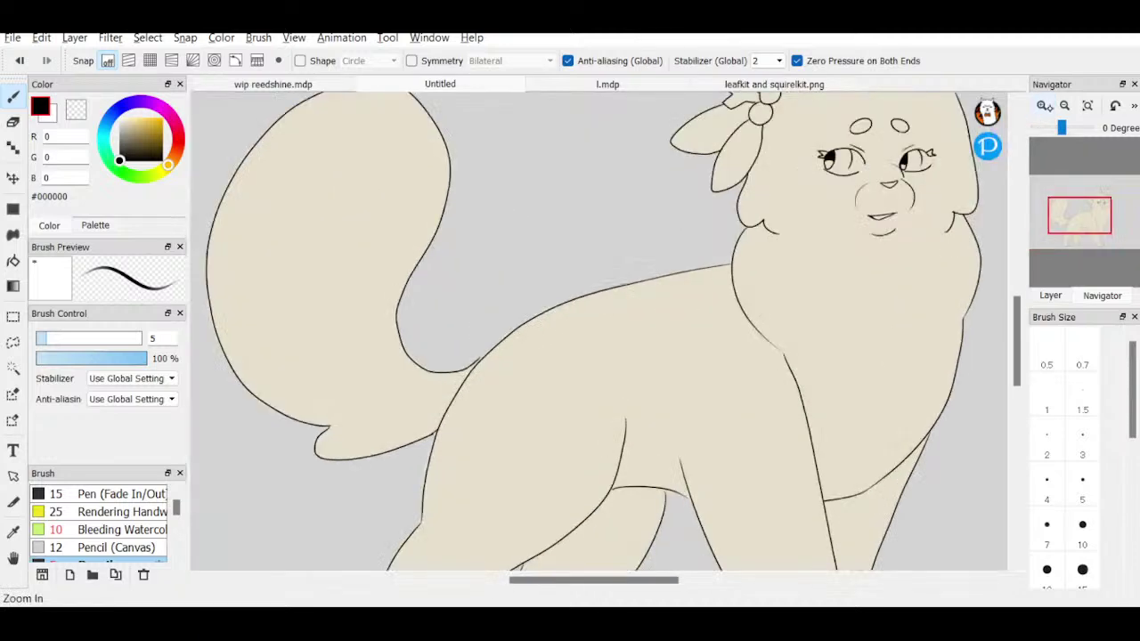
{"action": "left_click", "coordinate": [1043, 106]}
{"action": "left_click", "coordinate": [1104, 201]}
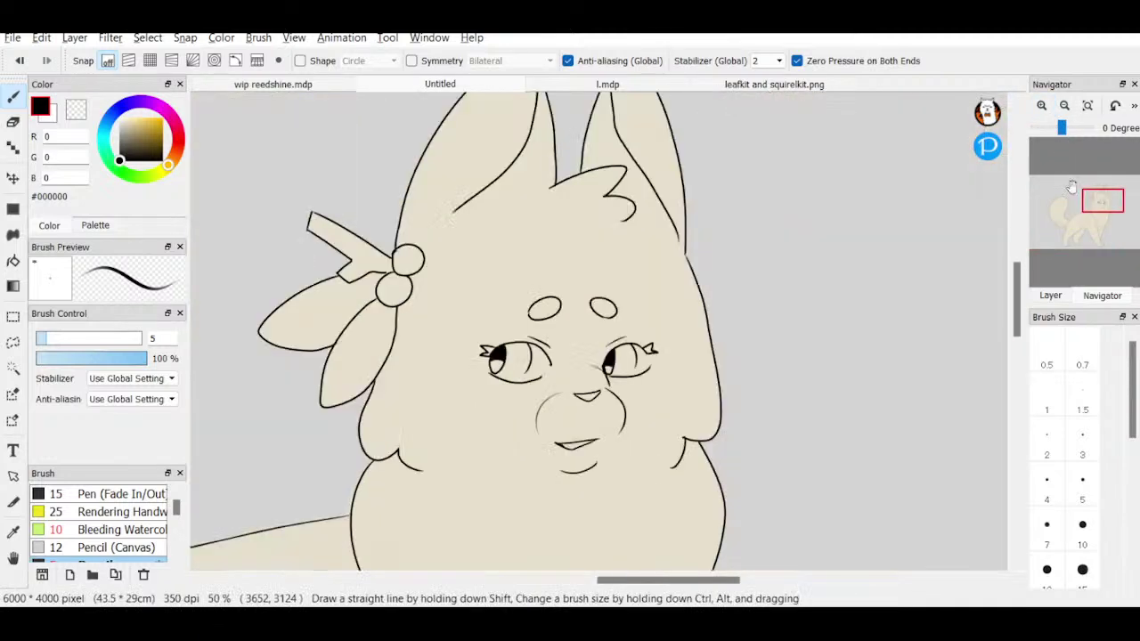
{"action": "mouse_move", "coordinate": [554, 276]}
{"action": "left_mouse_down"}
{"action": "mouse_move", "coordinate": [553, 266]}
{"action": "mouse_move", "coordinate": [583, 267]}
{"action": "left_mouse_up"}
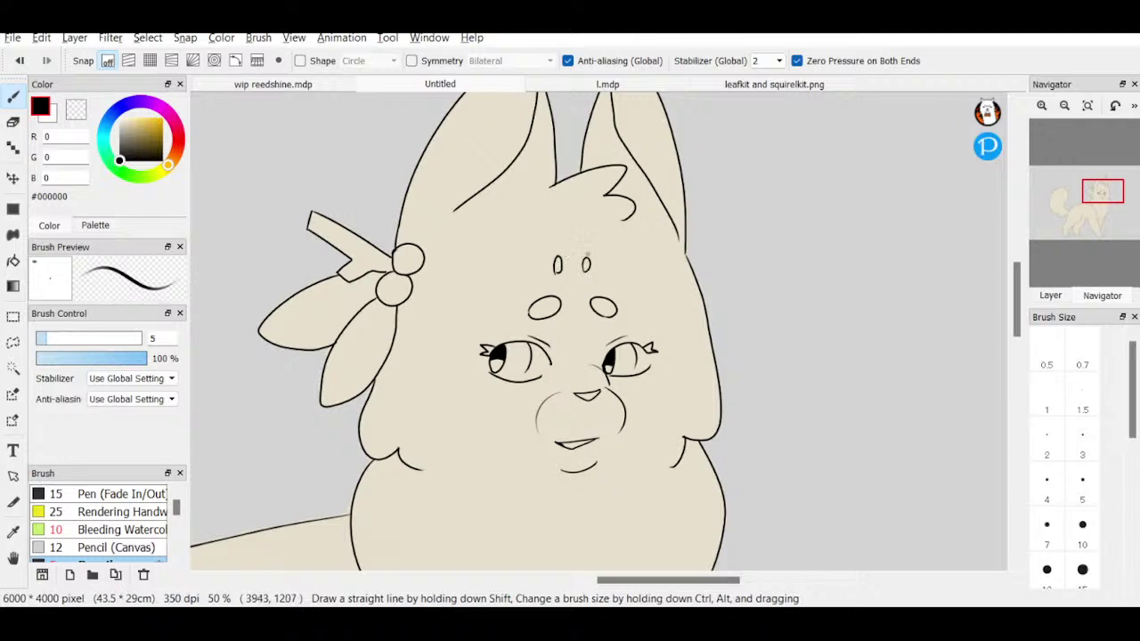
{"action": "left_click", "coordinate": [18, 60]}
{"action": "left_click", "coordinate": [17, 61]}
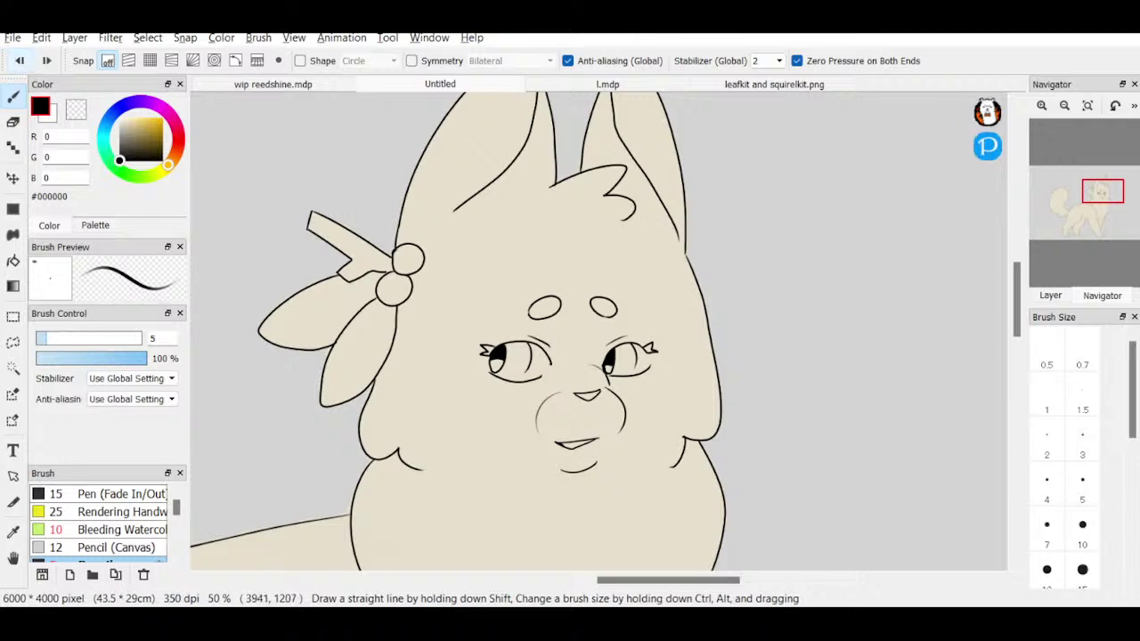
- Draw two small upright oval spots on the cat's forehead, just above the eyebrow spots
{"action": "left_click_drag", "start_coordinate": [554, 275], "coordinate": [555, 272]}
{"action": "left_click", "coordinate": [1064, 105]}
{"action": "left_click", "coordinate": [1064, 105]}
{"action": "left_click", "coordinate": [1064, 105]}
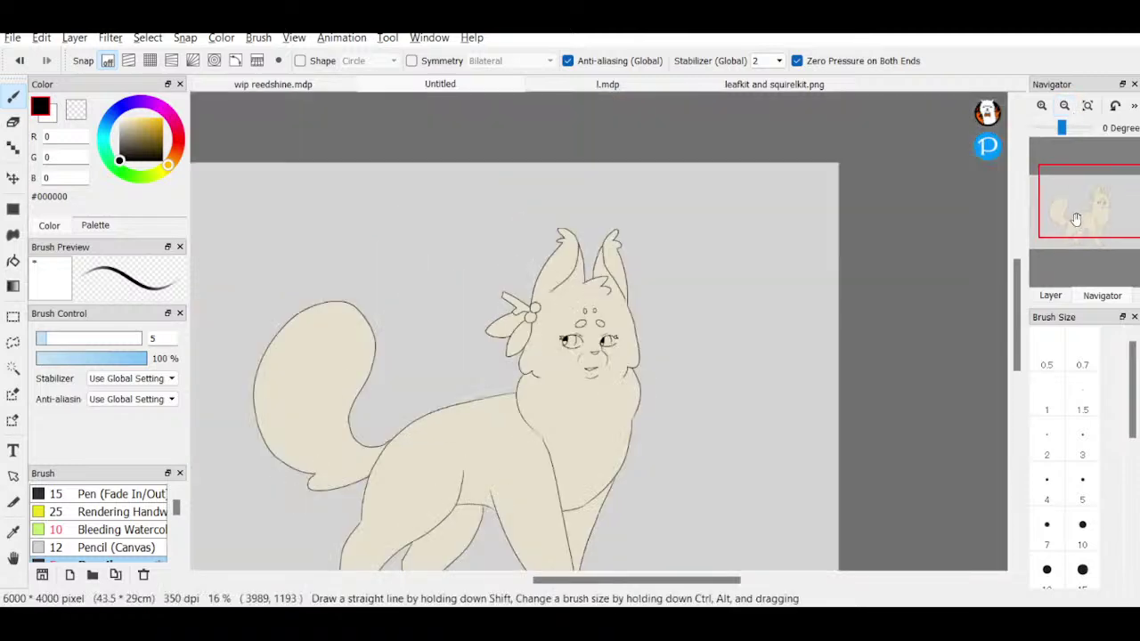
{"action": "mouse_move", "coordinate": [1076, 213]}
{"action": "left_mouse_down"}
{"action": "mouse_move", "coordinate": [1059, 228]}
{"action": "mouse_move", "coordinate": [1084, 216]}
{"action": "left_mouse_up"}
- Check the colors in leafkit and squirelkit.png and l.mdp again, and return to the untitled cat drawing
{"action": "left_click", "coordinate": [774, 84]}
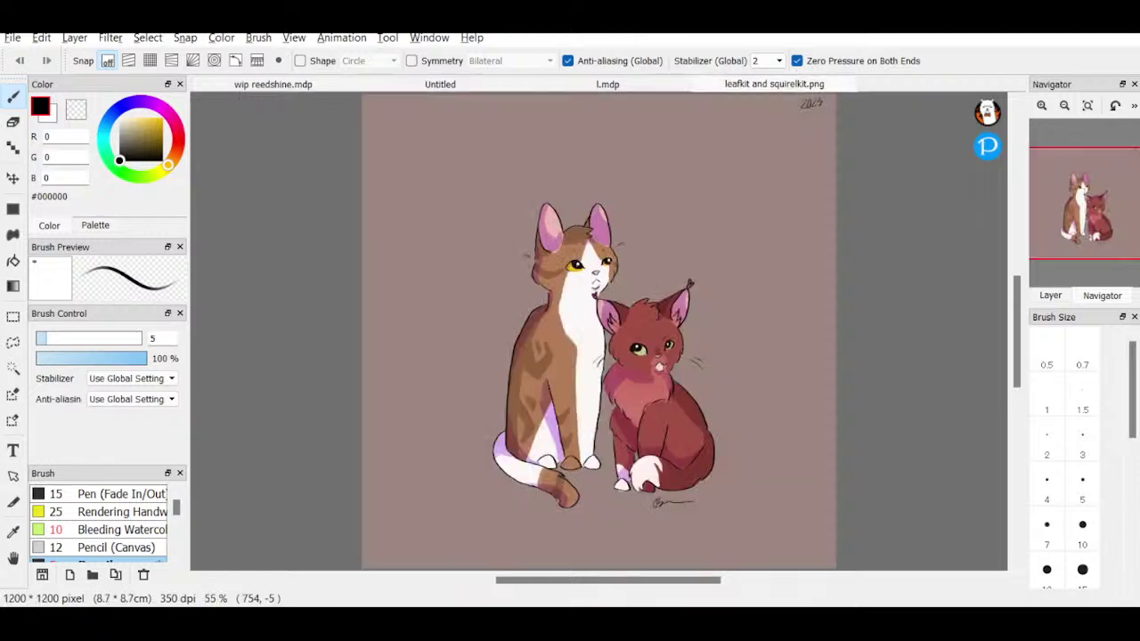
{"action": "left_click", "coordinate": [607, 84]}
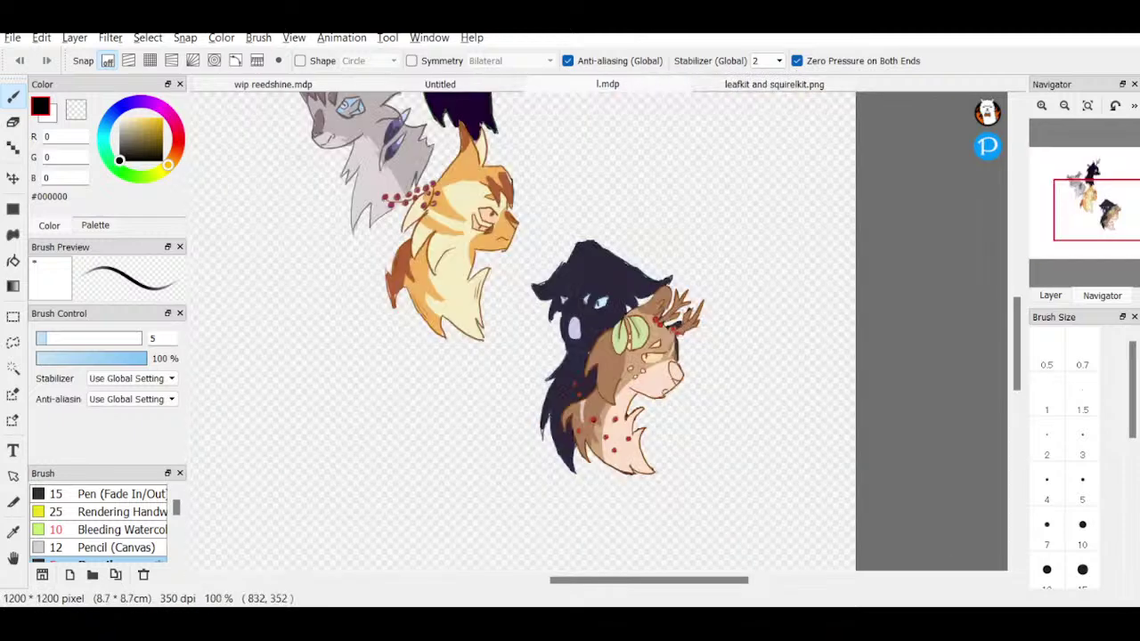
{"action": "left_click", "coordinate": [440, 84]}
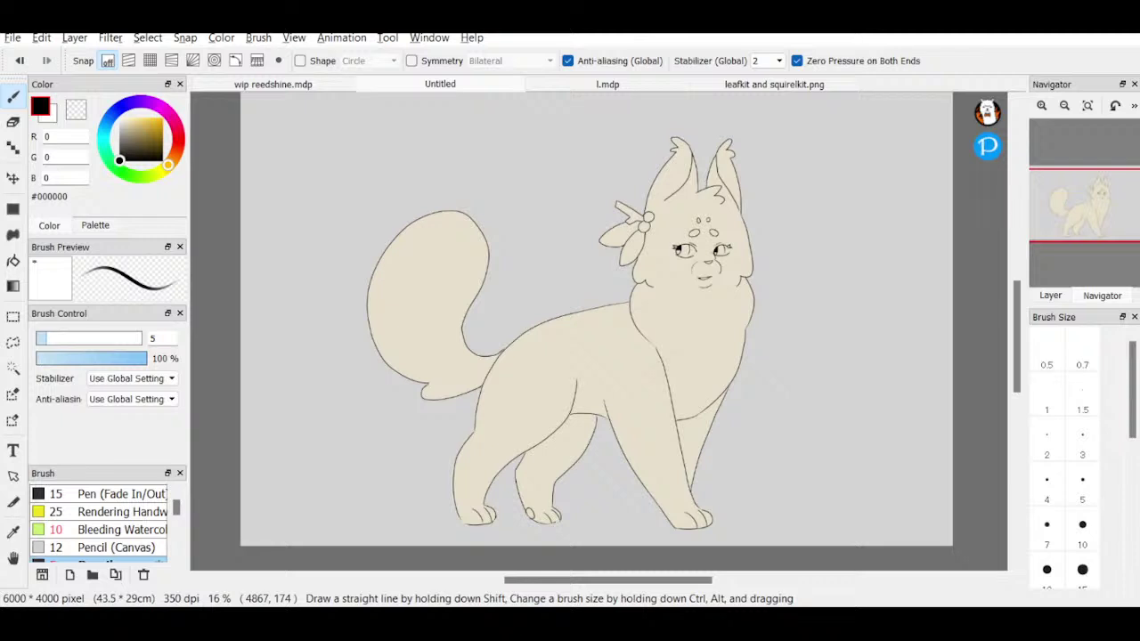
- Sample the cat's cream, shift the color to brown #9E7965, and set the brush size to 40
{"action": "left_click", "coordinate": [13, 533]}
{"action": "left_click", "coordinate": [576, 338]}
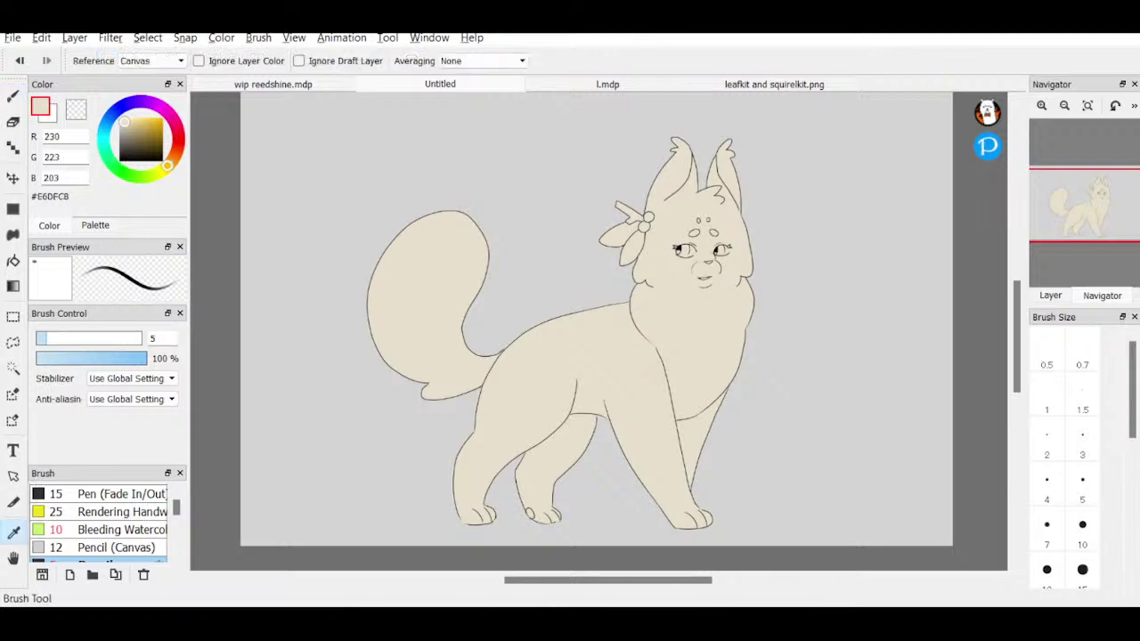
{"action": "left_click", "coordinate": [12, 96]}
{"action": "mouse_move", "coordinate": [132, 136]}
{"action": "left_mouse_down"}
{"action": "mouse_move", "coordinate": [174, 156]}
{"action": "mouse_move", "coordinate": [136, 134]}
{"action": "left_mouse_up"}
{"action": "left_click", "coordinate": [132, 136]}
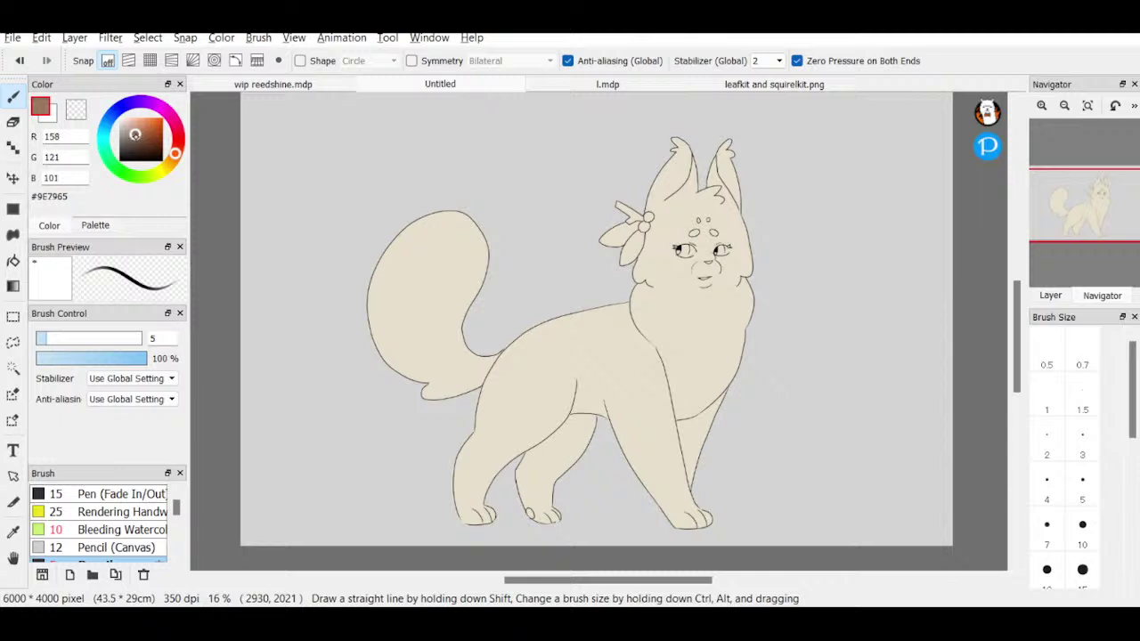
{"action": "scroll", "coordinate": [1069, 427], "scroll_direction": "down", "scroll_amount": 5}
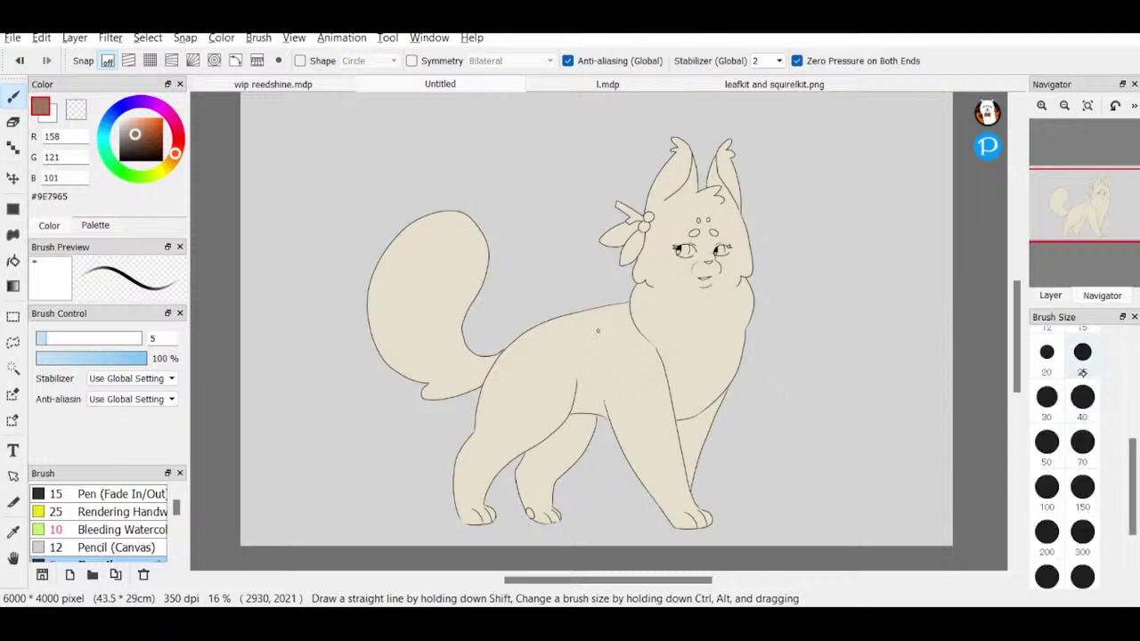
{"action": "left_click", "coordinate": [1082, 405]}
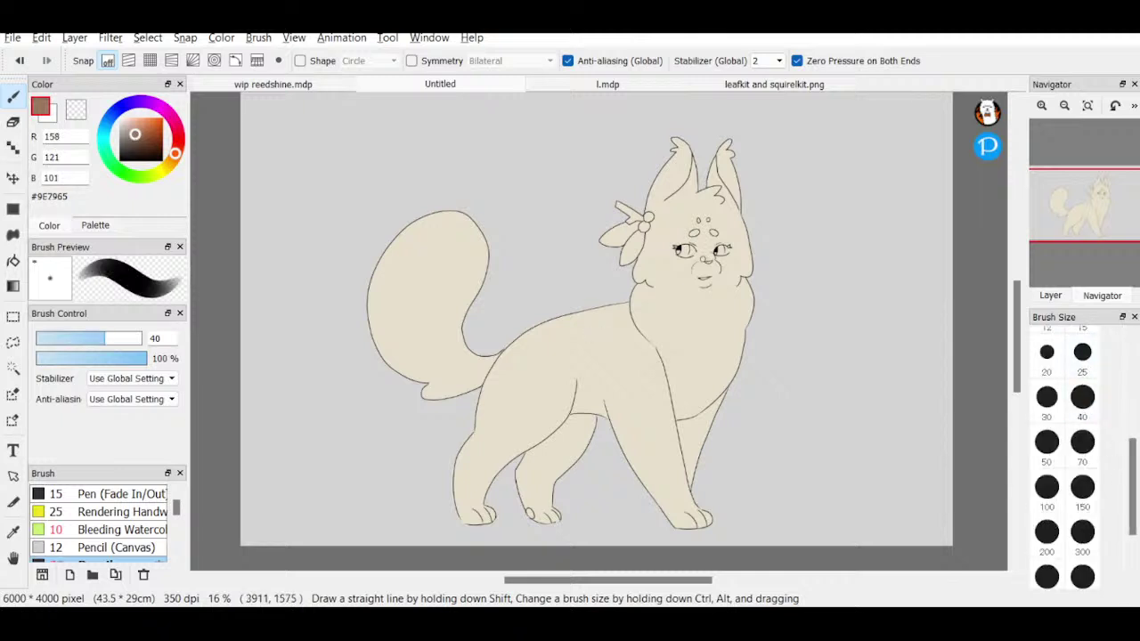
{"action": "left_click", "coordinate": [707, 258]}
{"action": "key", "text": "ctrl+z"}
- Add a new layer directly above the cream layer and turn on clipping for it
{"action": "left_click", "coordinate": [1051, 295]}
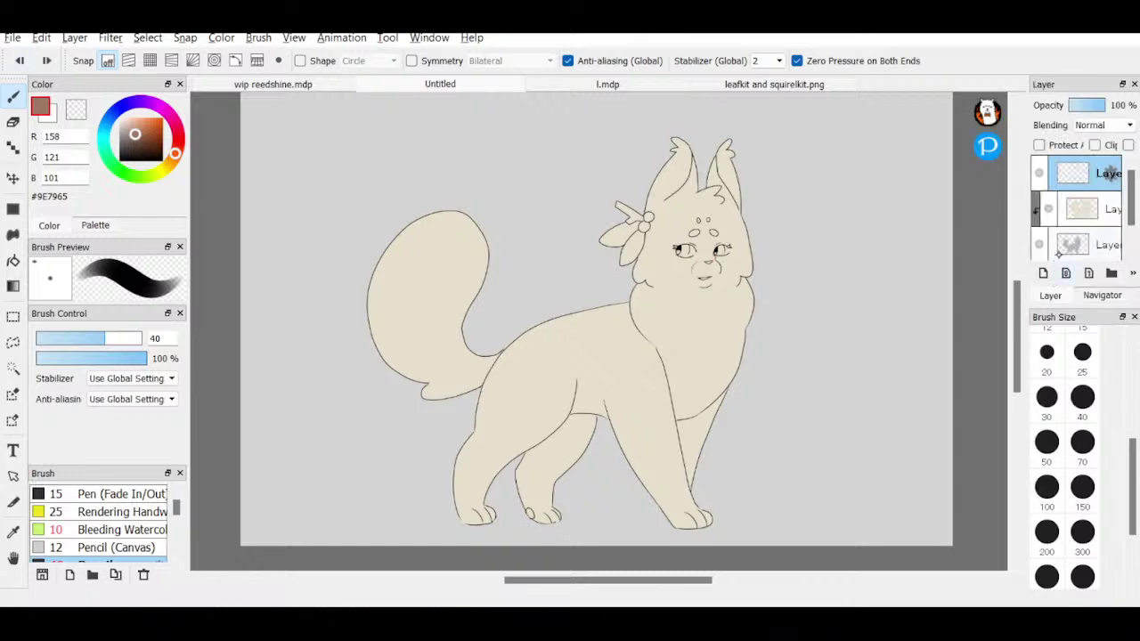
{"action": "left_click", "coordinate": [1092, 208]}
{"action": "left_click", "coordinate": [1043, 273]}
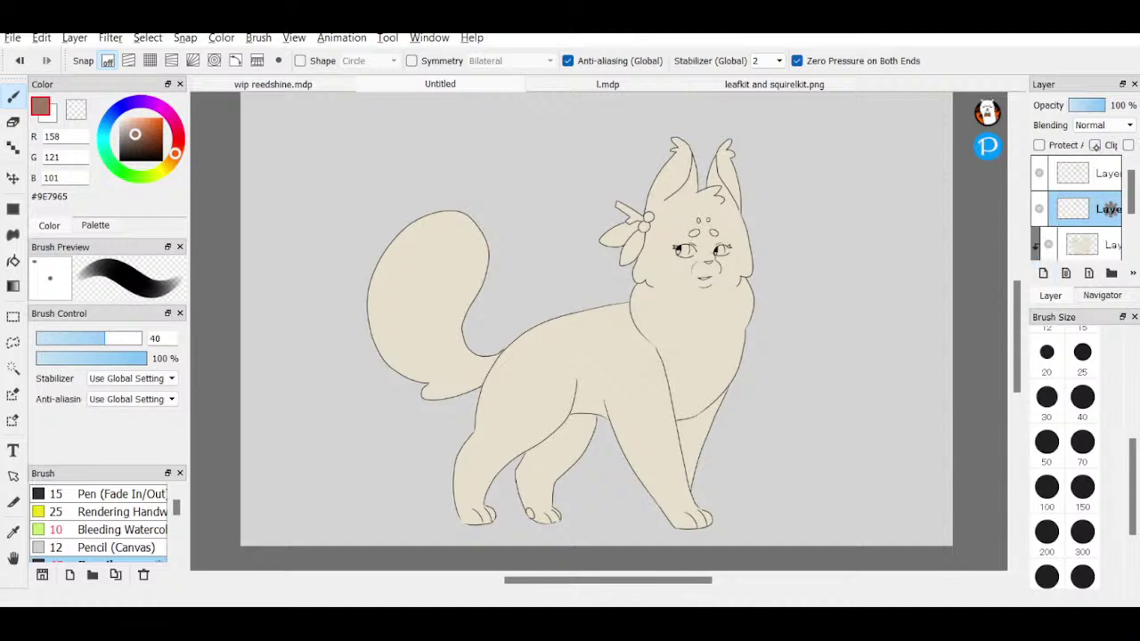
{"action": "left_click", "coordinate": [1094, 145]}
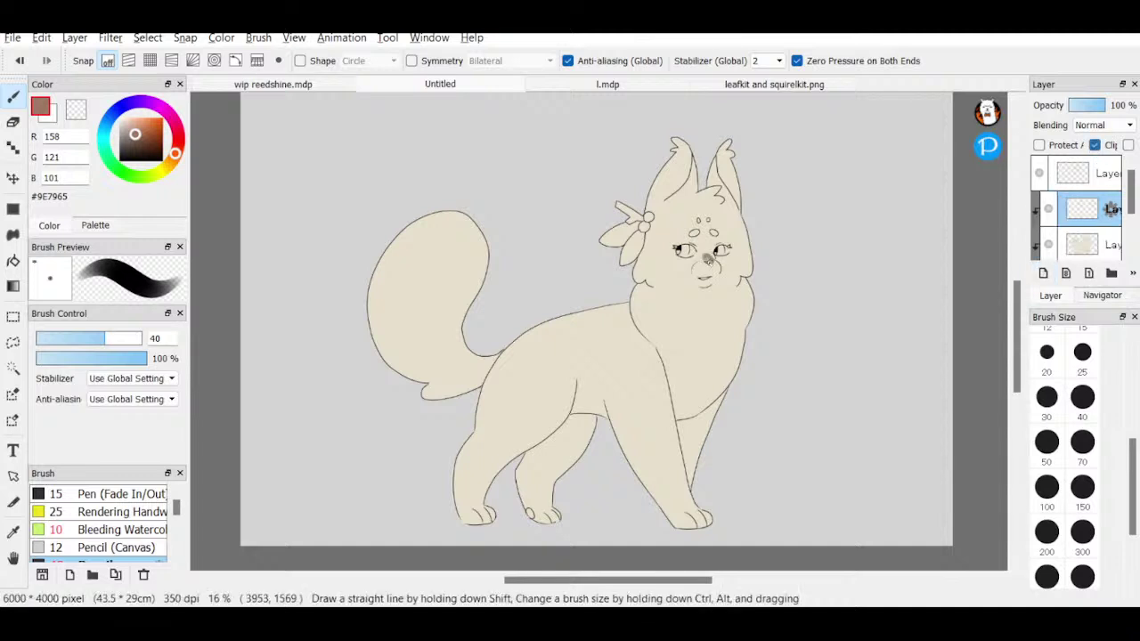
- Paint the cat's nose, inner ears and muzzle brown (#9E7965) on the new clipped layer with the size 40 brush
{"action": "left_click", "coordinate": [709, 257]}
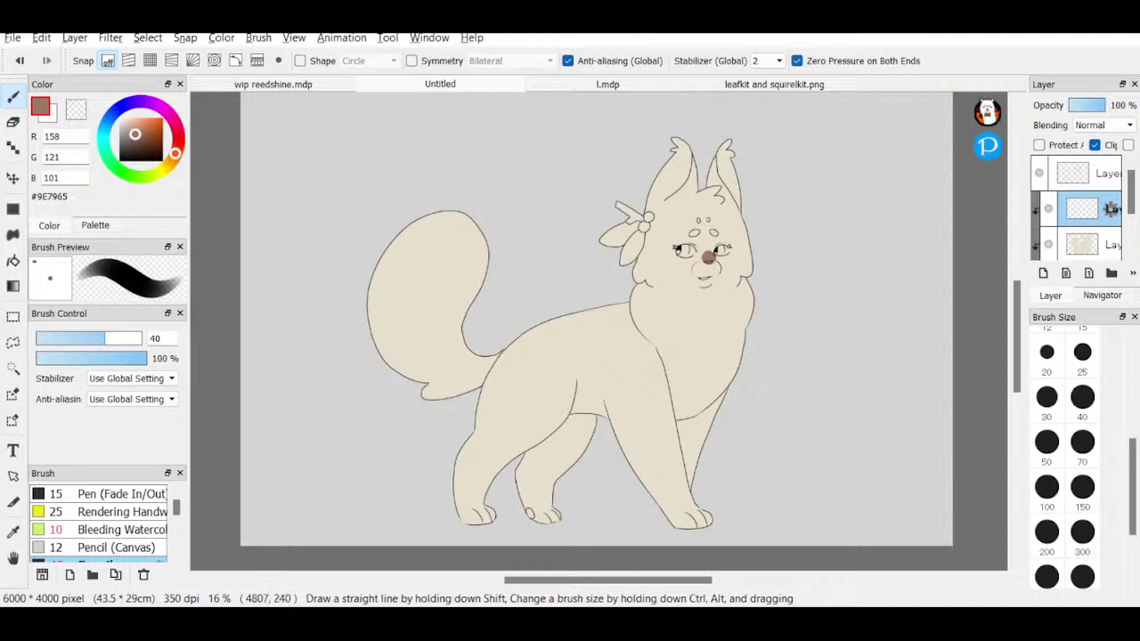
{"action": "mouse_move", "coordinate": [699, 162]}
{"action": "left_mouse_down"}
{"action": "mouse_move", "coordinate": [667, 203]}
{"action": "mouse_move", "coordinate": [699, 172]}
{"action": "left_mouse_up"}
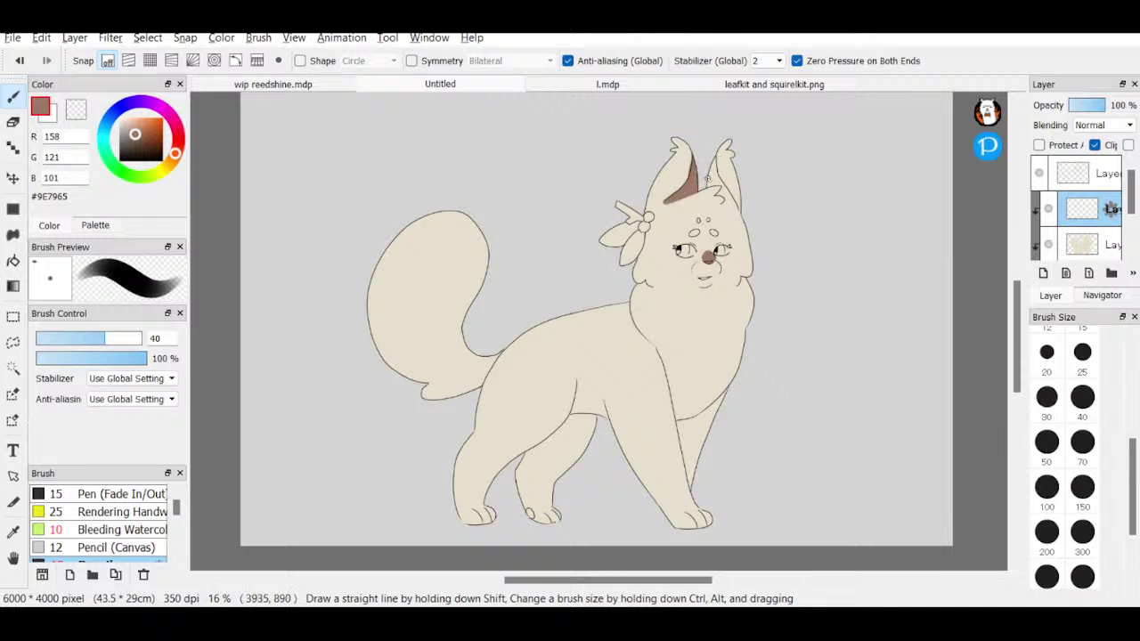
{"action": "mouse_move", "coordinate": [712, 184]}
{"action": "left_mouse_down"}
{"action": "mouse_move", "coordinate": [714, 153]}
{"action": "mouse_move", "coordinate": [735, 212]}
{"action": "mouse_move", "coordinate": [727, 205]}
{"action": "left_mouse_up"}
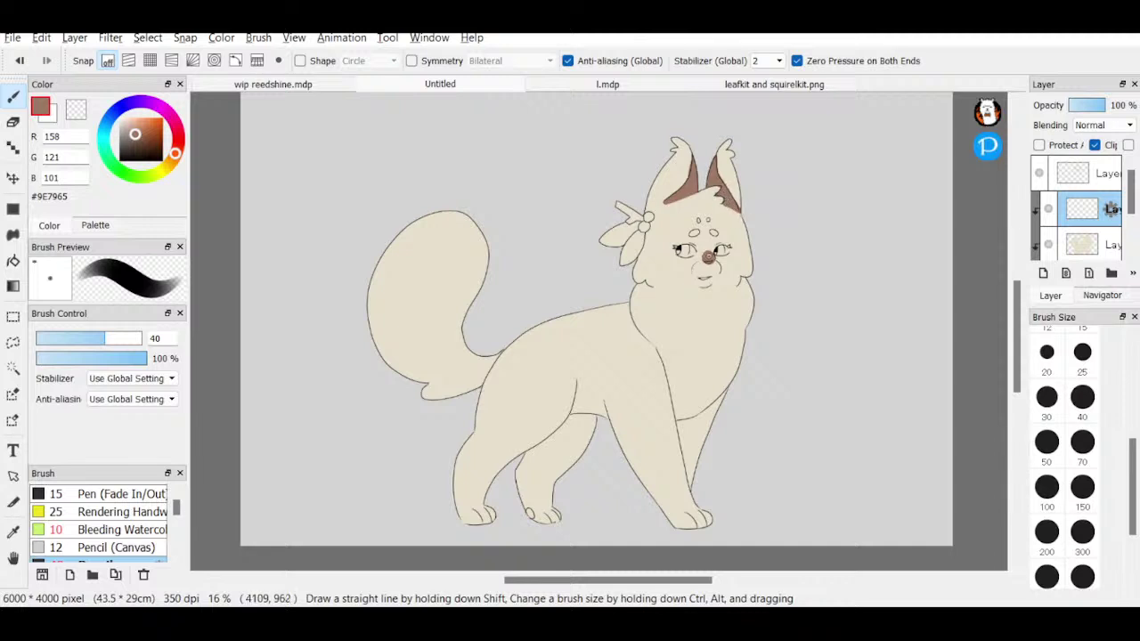
{"action": "mouse_move", "coordinate": [707, 256]}
{"action": "left_mouse_down"}
{"action": "mouse_move", "coordinate": [695, 269]}
{"action": "mouse_move", "coordinate": [704, 265]}
{"action": "left_mouse_up"}
{"action": "mouse_move", "coordinate": [705, 273]}
{"action": "left_mouse_down"}
{"action": "mouse_move", "coordinate": [716, 270]}
{"action": "mouse_move", "coordinate": [703, 285]}
{"action": "mouse_move", "coordinate": [698, 276]}
{"action": "mouse_move", "coordinate": [709, 279]}
{"action": "left_mouse_up"}
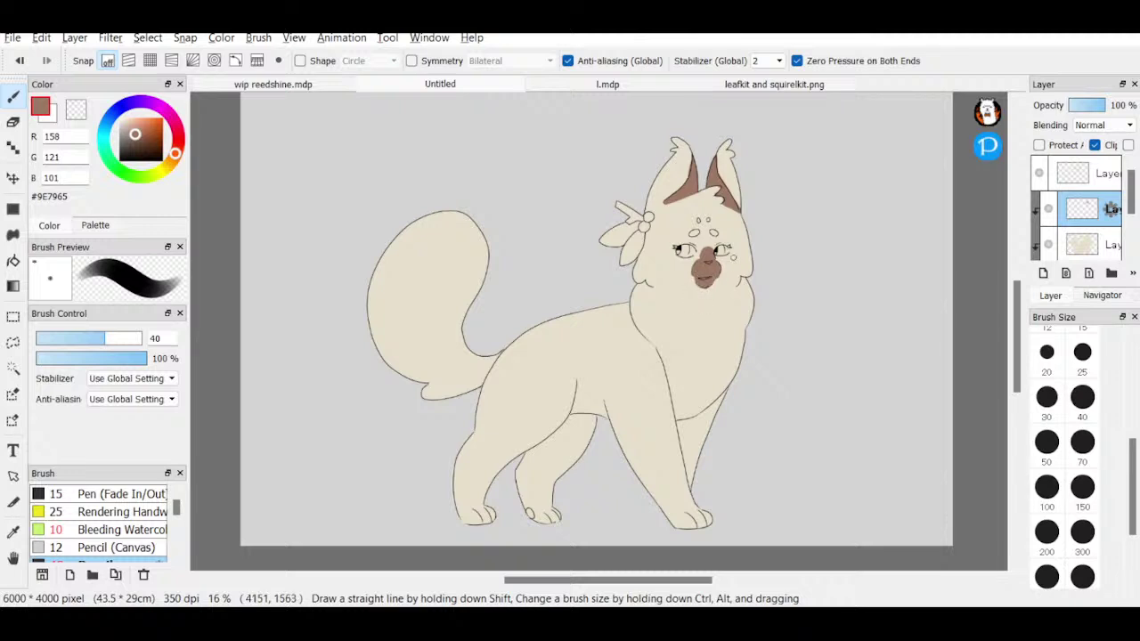
- Try small brown spots on the cheek beneath the cat's eye, and undo them
{"action": "key", "text": "e"}
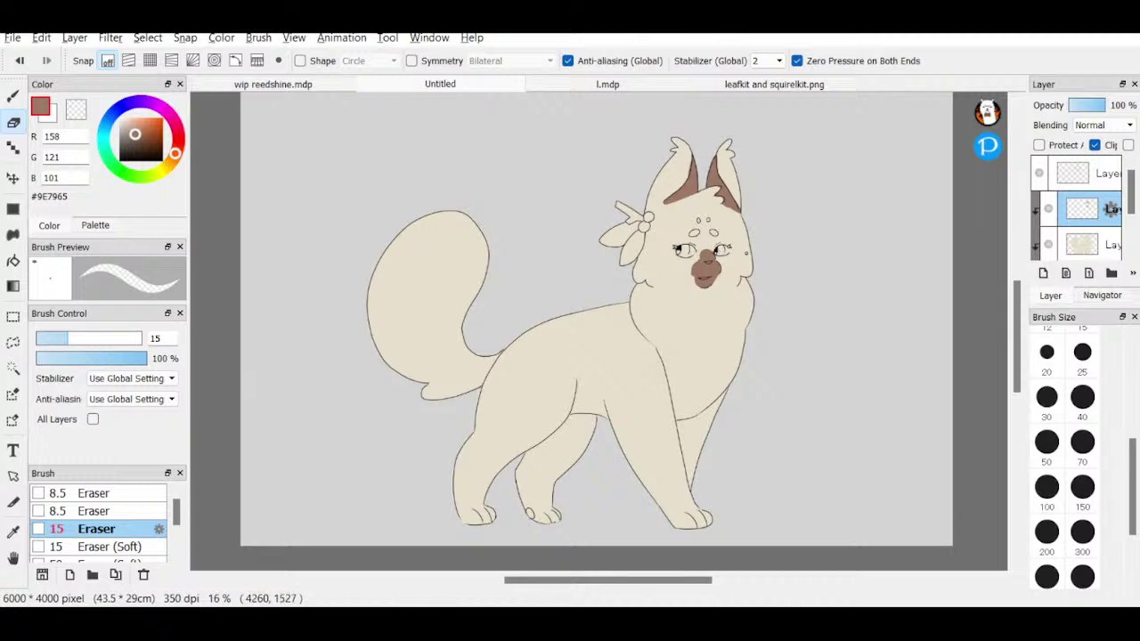
{"action": "left_click", "coordinate": [13, 97]}
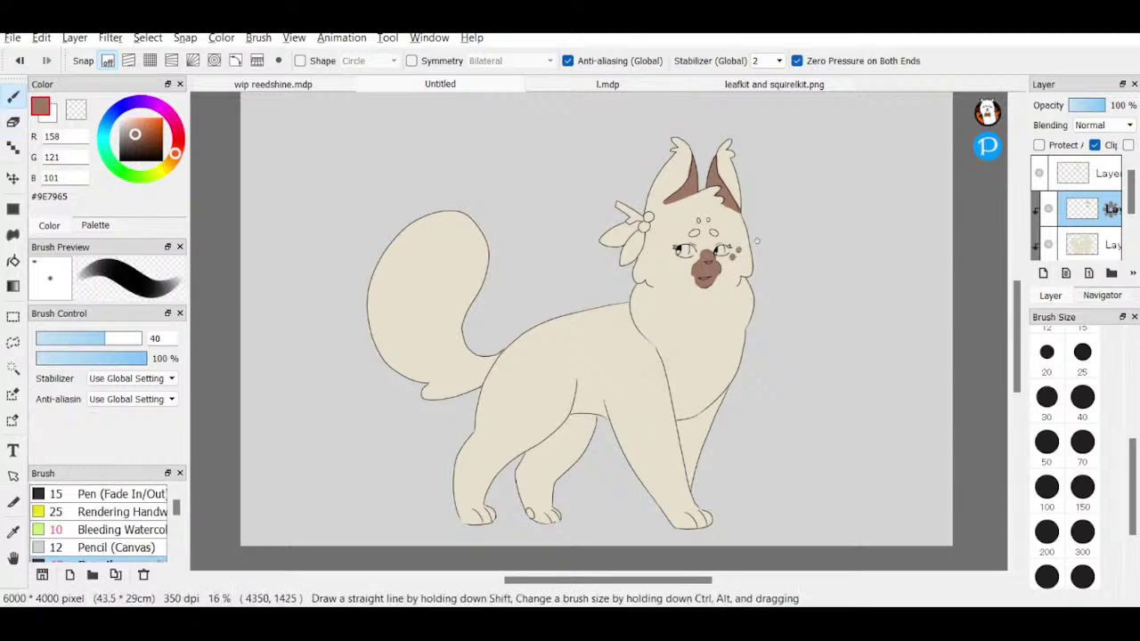
{"action": "left_click", "coordinate": [20, 61]}
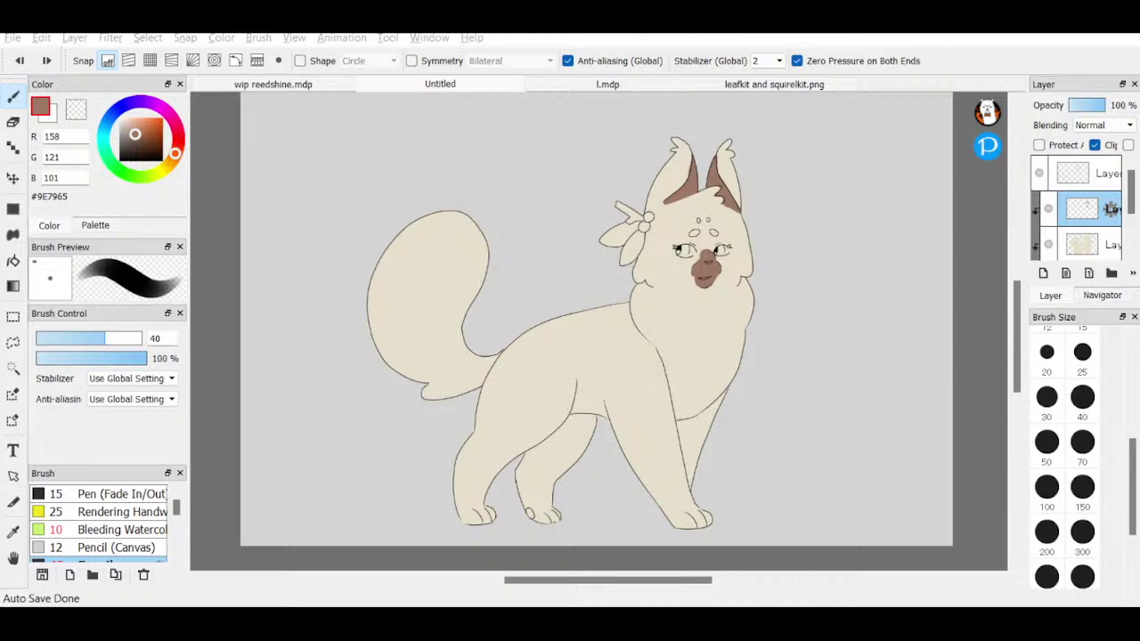
- Erase all the brown from the ears, nose and muzzle with a size 500 eraser
{"action": "key", "text": "e"}
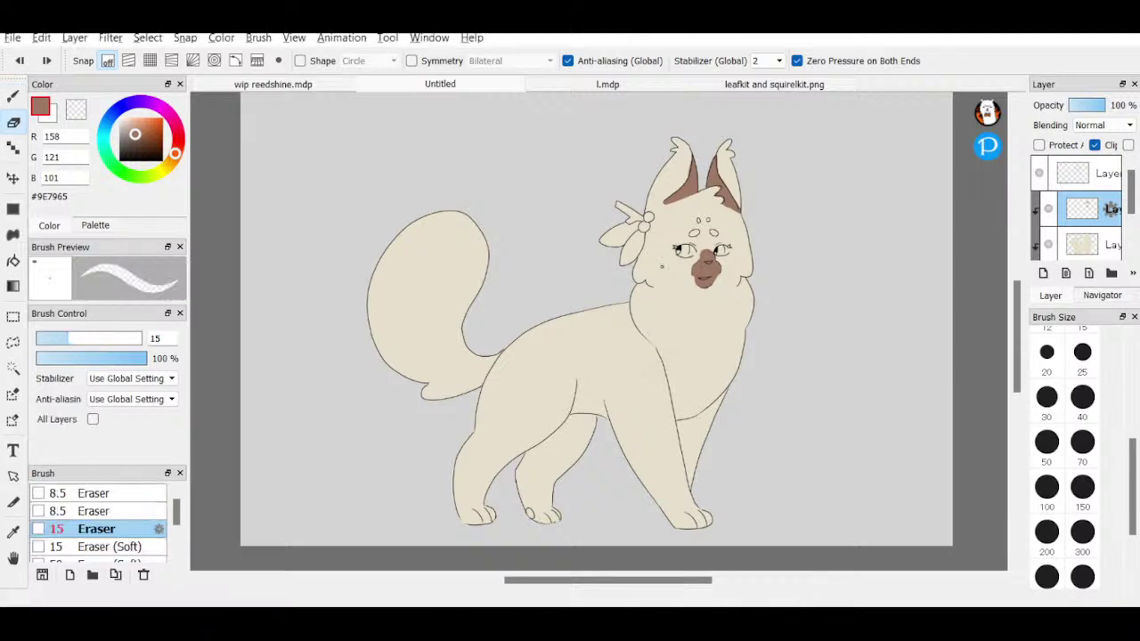
{"action": "left_click", "coordinate": [1082, 577]}
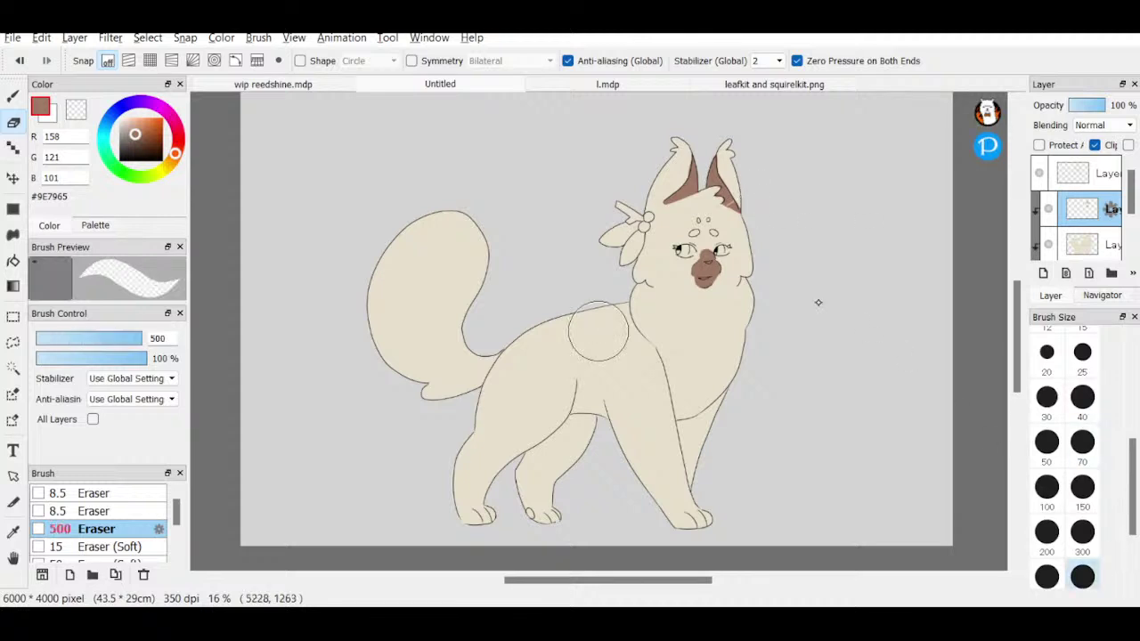
{"action": "left_click", "coordinate": [1047, 488]}
{"action": "mouse_move", "coordinate": [688, 169]}
{"action": "left_mouse_down"}
{"action": "mouse_move", "coordinate": [672, 200]}
{"action": "mouse_move", "coordinate": [690, 242]}
{"action": "left_mouse_up"}
{"action": "left_click_drag", "start_coordinate": [720, 183], "coordinate": [712, 281]}
- Paint the cat's whole head, ears and ear ornament in brown #AF8767, using brush sizes 40 and 300
{"action": "left_click", "coordinate": [12, 96]}
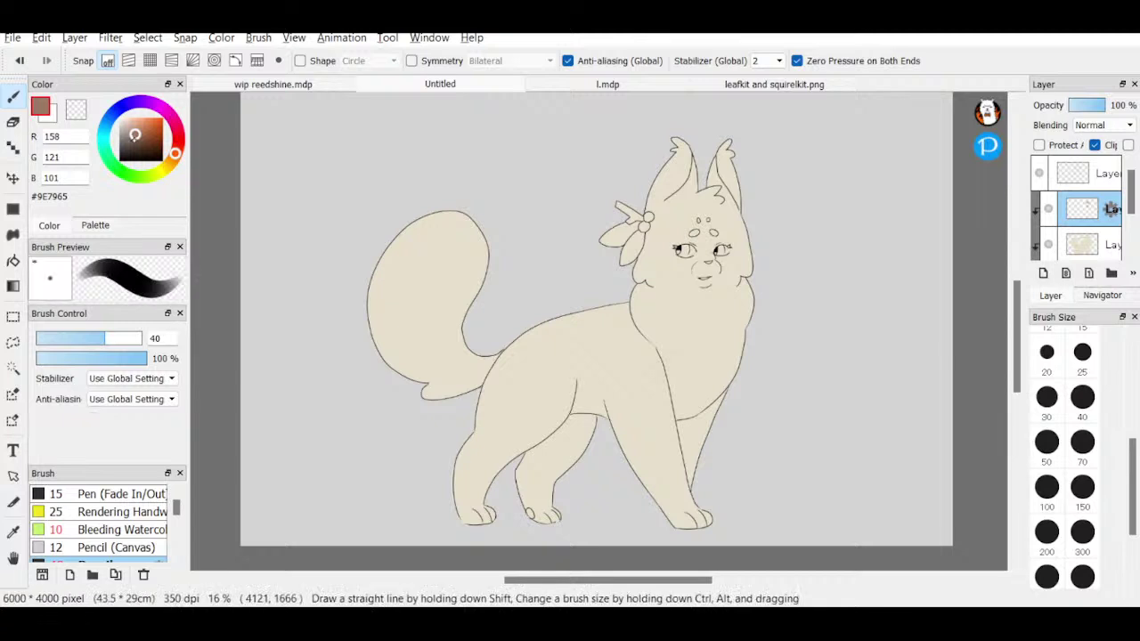
{"action": "left_click_drag", "start_coordinate": [134, 139], "coordinate": [174, 156]}
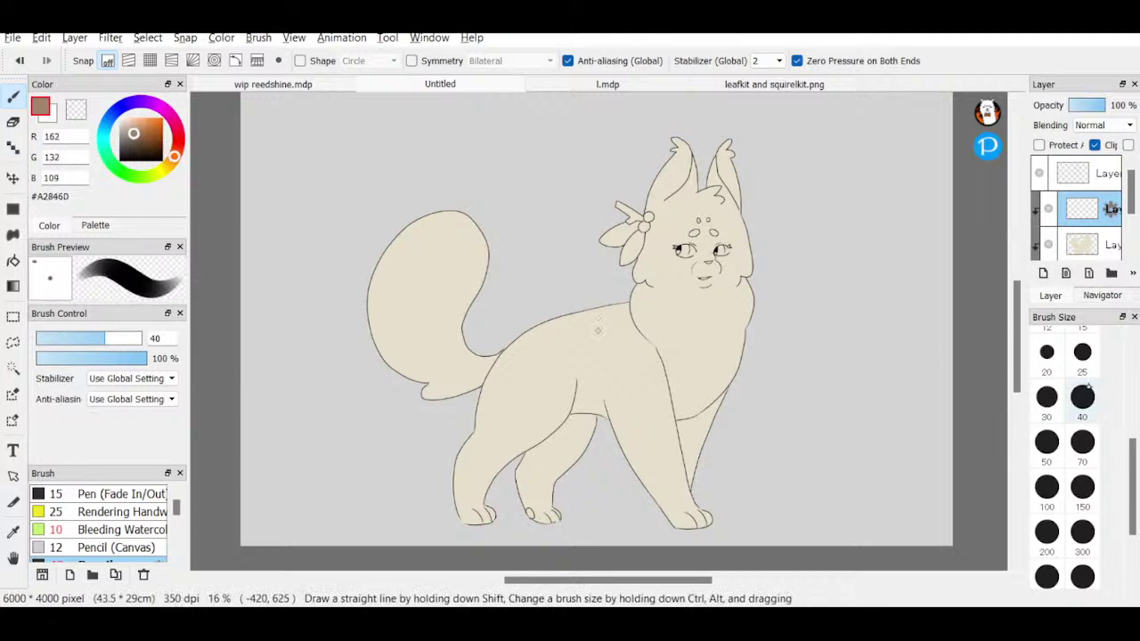
{"action": "left_click", "coordinate": [1085, 366]}
{"action": "left_click", "coordinate": [1088, 398]}
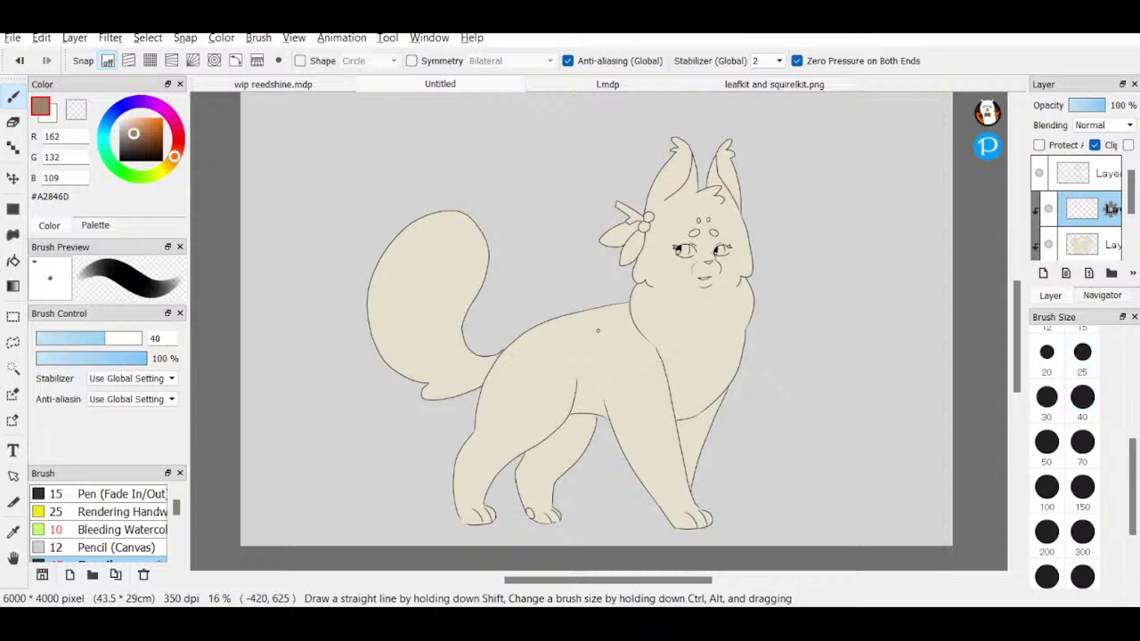
{"action": "left_click_drag", "start_coordinate": [133, 134], "coordinate": [136, 132]}
{"action": "mouse_move", "coordinate": [701, 162]}
{"action": "left_mouse_down"}
{"action": "mouse_move", "coordinate": [678, 213]}
{"action": "mouse_move", "coordinate": [683, 201]}
{"action": "mouse_move", "coordinate": [669, 205]}
{"action": "mouse_move", "coordinate": [689, 189]}
{"action": "mouse_move", "coordinate": [654, 236]}
{"action": "mouse_move", "coordinate": [673, 215]}
{"action": "mouse_move", "coordinate": [668, 169]}
{"action": "mouse_move", "coordinate": [623, 251]}
{"action": "mouse_move", "coordinate": [697, 149]}
{"action": "mouse_move", "coordinate": [607, 212]}
{"action": "mouse_move", "coordinate": [657, 185]}
{"action": "mouse_move", "coordinate": [710, 130]}
{"action": "mouse_move", "coordinate": [743, 131]}
{"action": "mouse_move", "coordinate": [643, 207]}
{"action": "mouse_move", "coordinate": [765, 181]}
{"action": "mouse_move", "coordinate": [676, 226]}
{"action": "mouse_move", "coordinate": [677, 250]}
{"action": "mouse_move", "coordinate": [746, 234]}
{"action": "mouse_move", "coordinate": [727, 266]}
{"action": "mouse_move", "coordinate": [745, 261]}
{"action": "mouse_move", "coordinate": [707, 283]}
{"action": "mouse_move", "coordinate": [645, 266]}
{"action": "mouse_move", "coordinate": [715, 212]}
{"action": "left_mouse_up"}
{"action": "left_click", "coordinate": [1082, 537]}
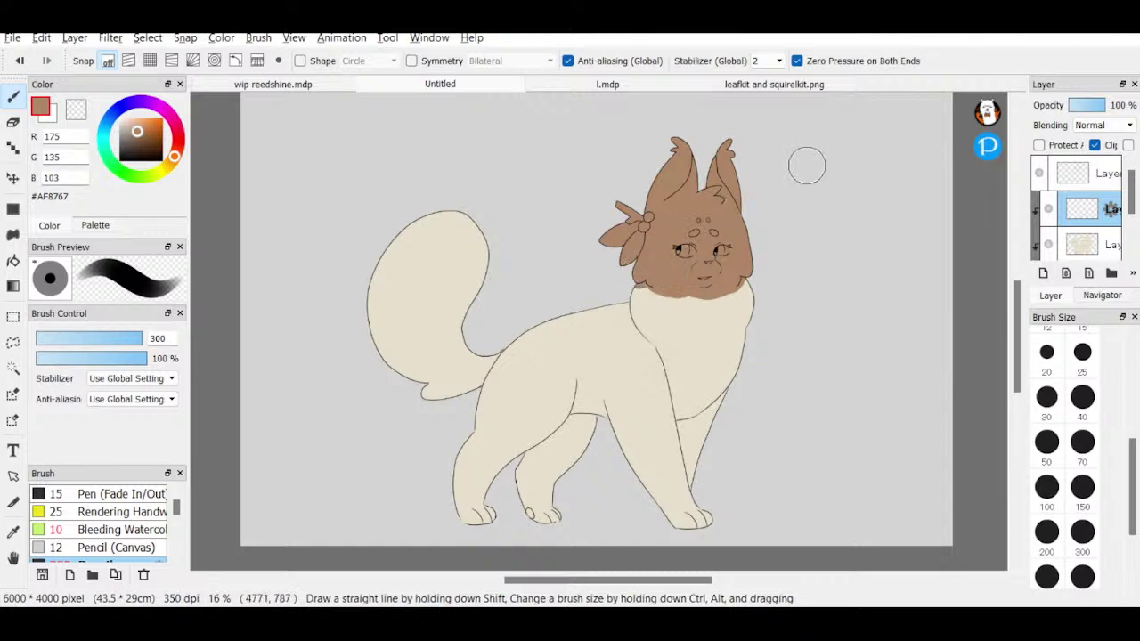
- Trim the brown overspill along the lower edge of the head with a size 25 eraser
{"action": "key", "text": "e"}
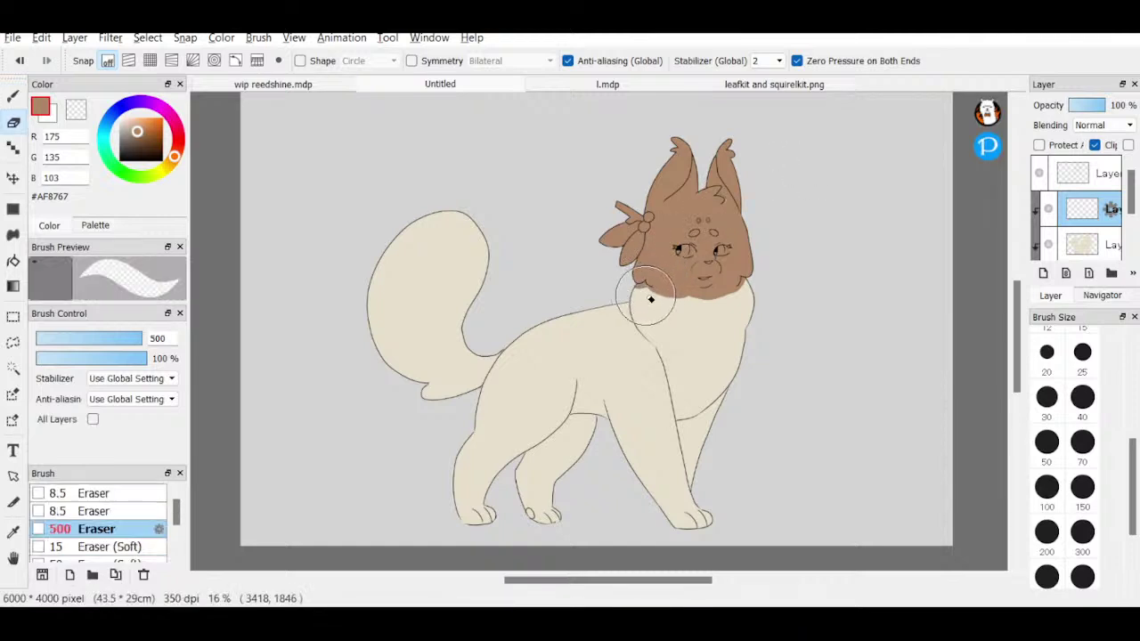
{"action": "left_click", "coordinate": [1082, 351]}
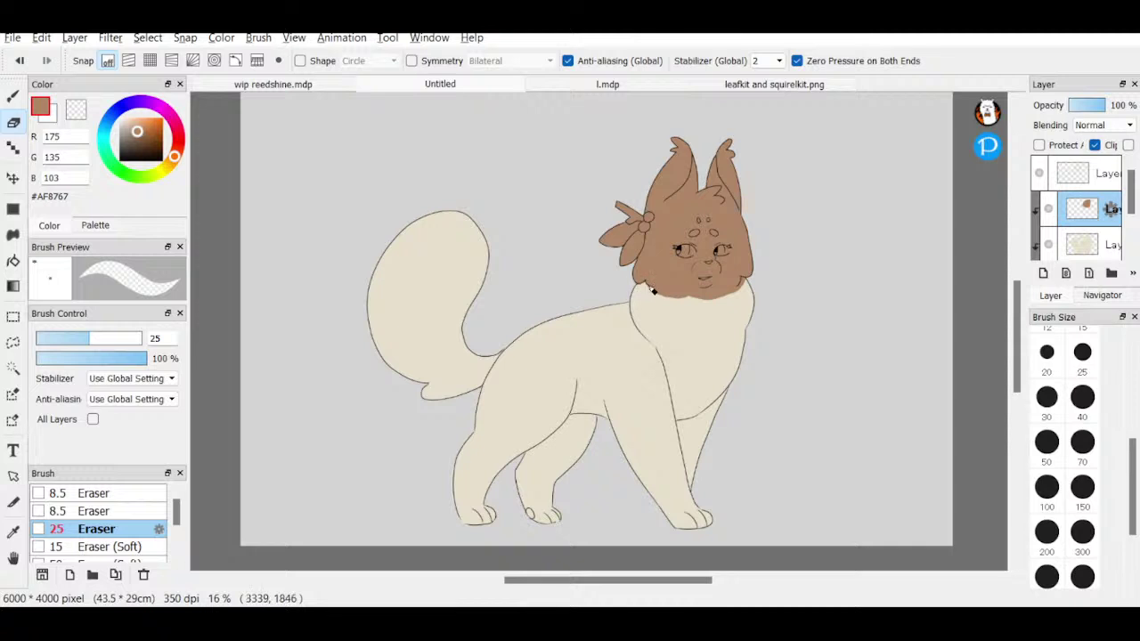
{"action": "mouse_move", "coordinate": [656, 293]}
{"action": "left_mouse_down"}
{"action": "mouse_move", "coordinate": [697, 296]}
{"action": "mouse_move", "coordinate": [653, 293]}
{"action": "mouse_move", "coordinate": [715, 292]}
{"action": "mouse_move", "coordinate": [652, 292]}
{"action": "mouse_move", "coordinate": [746, 285]}
{"action": "mouse_move", "coordinate": [745, 282]}
{"action": "left_mouse_up"}
- Try extending the brown below the chin with size 25 and size 40 brushes, and undo the strokes
{"action": "left_click", "coordinate": [12, 96]}
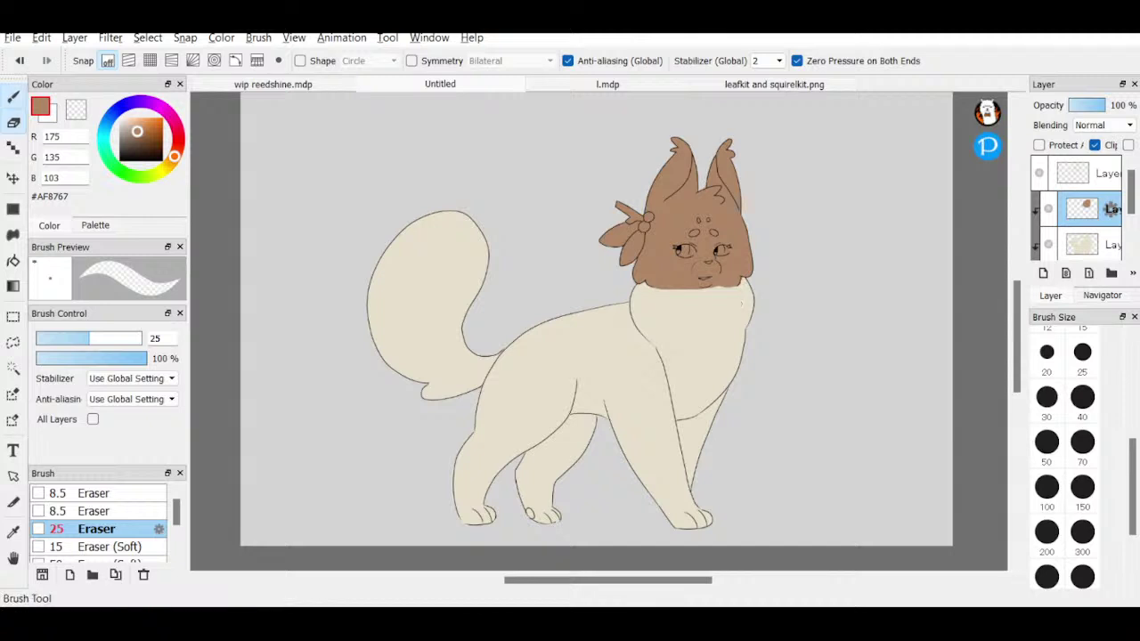
{"action": "left_click_drag", "start_coordinate": [700, 290], "coordinate": [708, 290]}
{"action": "key", "text": "ctrl+z"}
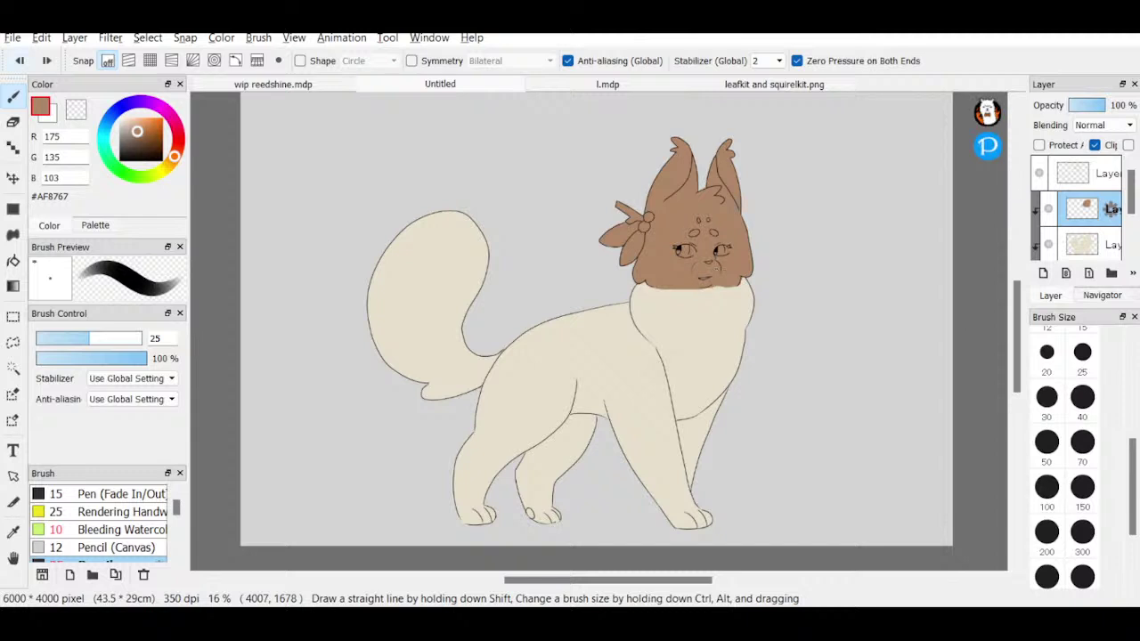
{"action": "left_click", "coordinate": [1082, 398]}
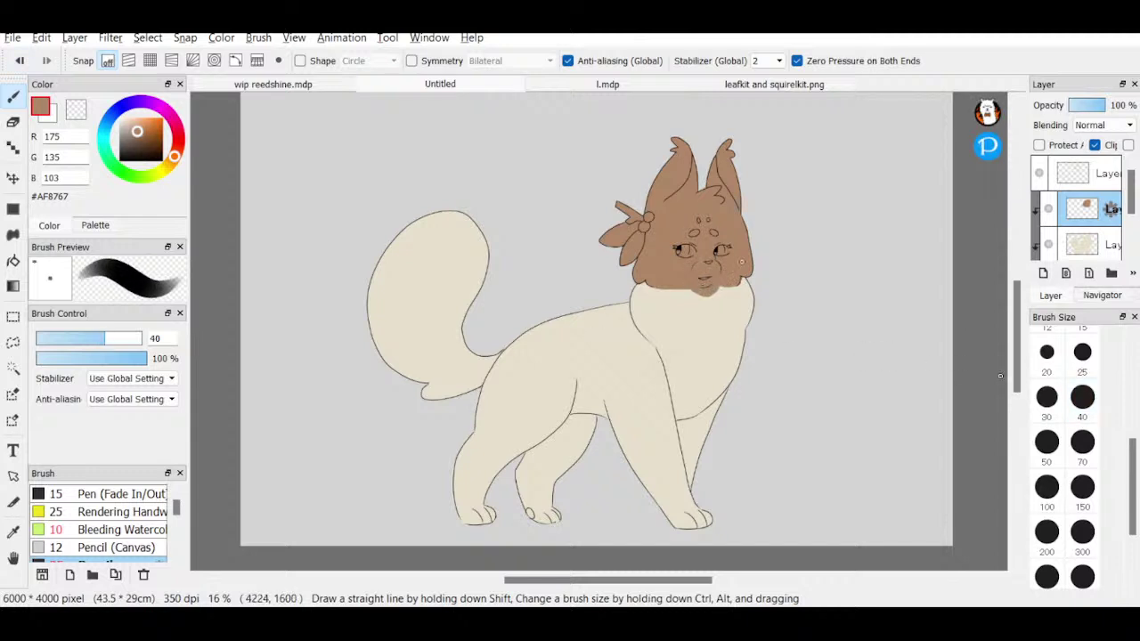
{"action": "key", "text": "ctrl+z"}
- Try erasing the brown from the muzzle and chin with the size 25 eraser, and undo the strokes
{"action": "key", "text": "e"}
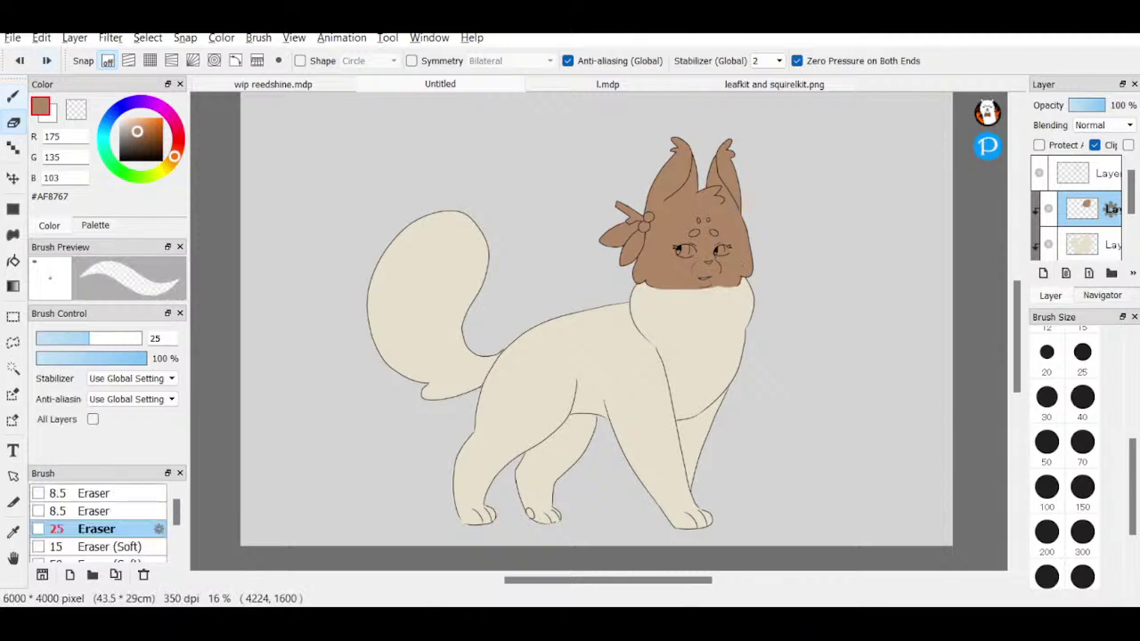
{"action": "mouse_move", "coordinate": [702, 281]}
{"action": "left_mouse_down"}
{"action": "mouse_move", "coordinate": [718, 289]}
{"action": "mouse_move", "coordinate": [713, 272]}
{"action": "mouse_move", "coordinate": [710, 288]}
{"action": "left_mouse_up"}
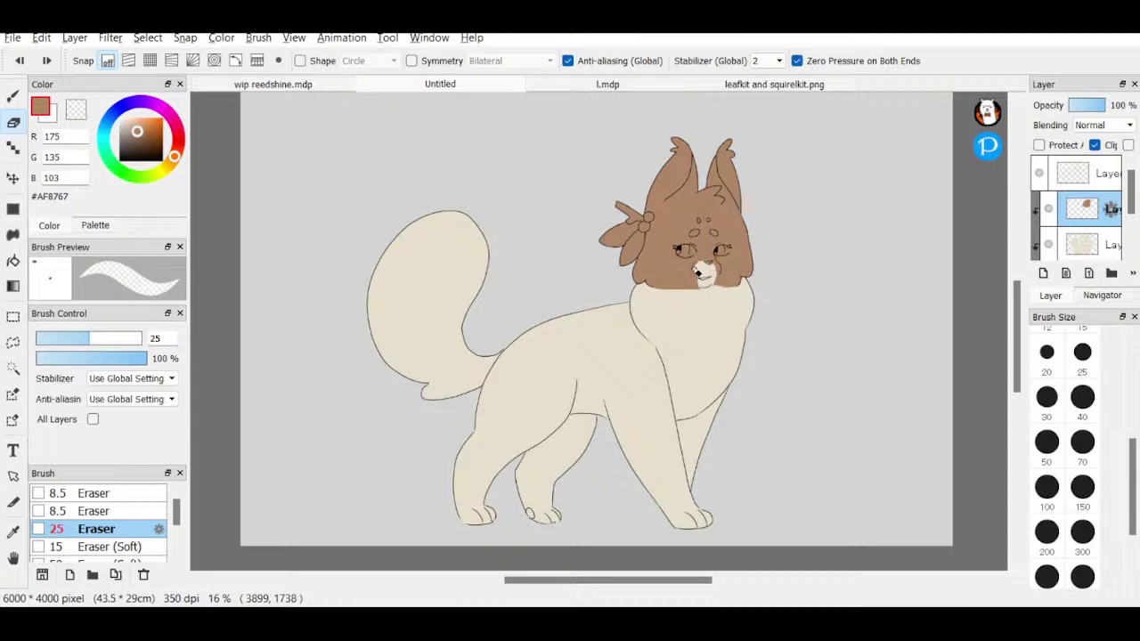
{"action": "mouse_move", "coordinate": [710, 272]}
{"action": "left_mouse_down"}
{"action": "mouse_move", "coordinate": [717, 265]}
{"action": "mouse_move", "coordinate": [709, 289]}
{"action": "left_mouse_up"}
{"action": "left_click_drag", "start_coordinate": [705, 289], "coordinate": [691, 295]}
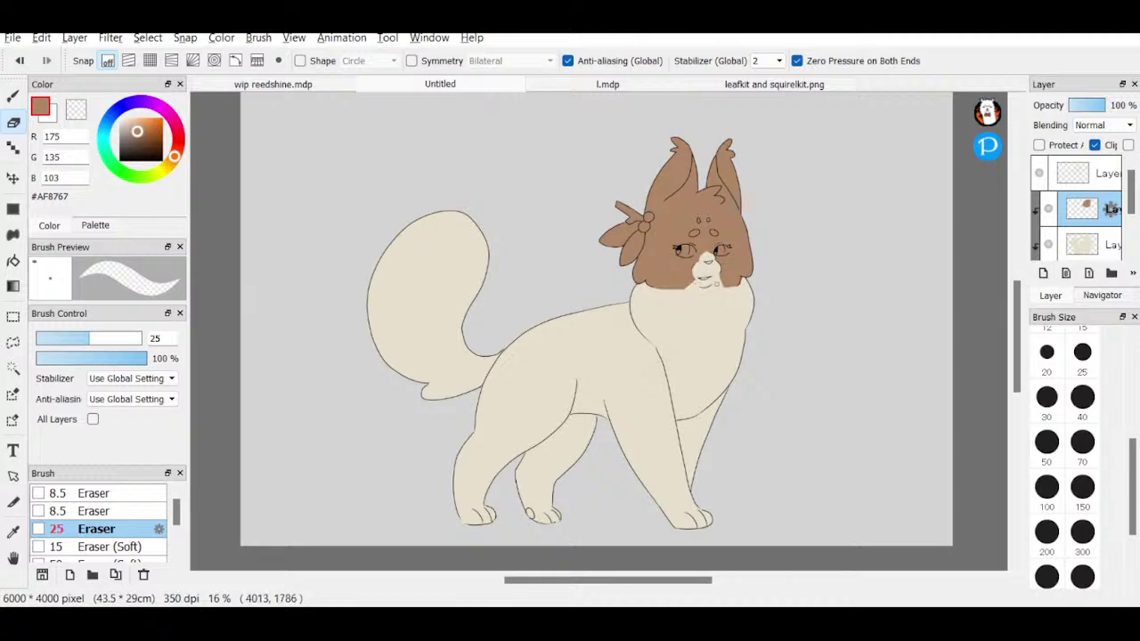
{"action": "left_click", "coordinate": [20, 59]}
{"action": "left_click", "coordinate": [20, 57]}
{"action": "left_click", "coordinate": [19, 57]}
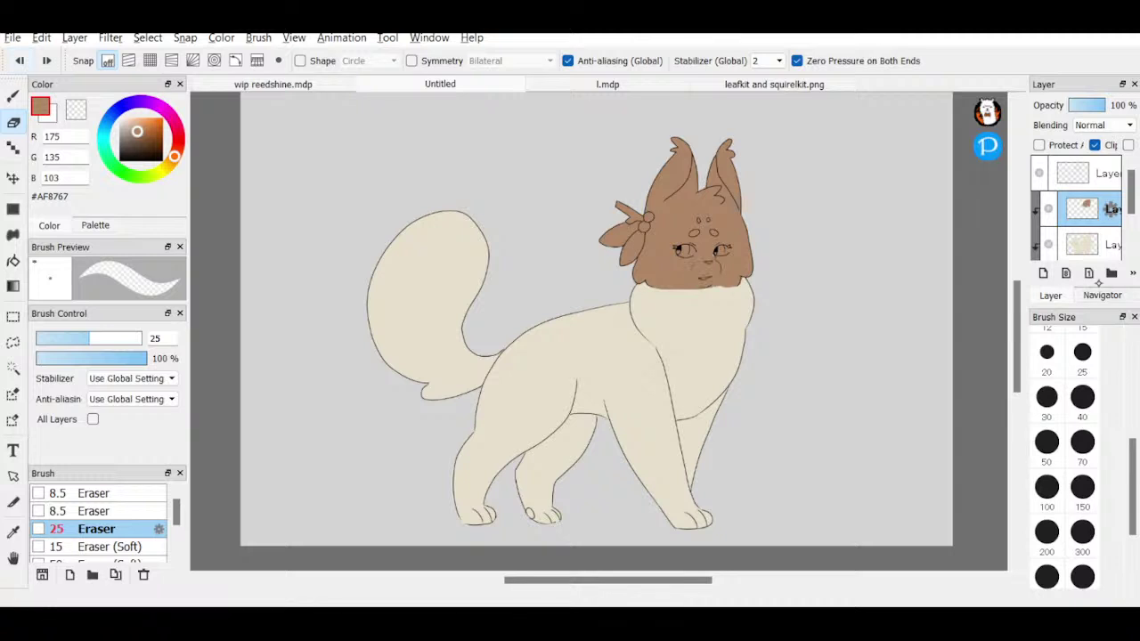
- Erase the brown from the cat's muzzle, nose and chin with the size 25 eraser, following the muzzle outline
{"action": "left_click", "coordinate": [1102, 295]}
{"action": "left_click", "coordinate": [1043, 105]}
{"action": "left_click", "coordinate": [1042, 106]}
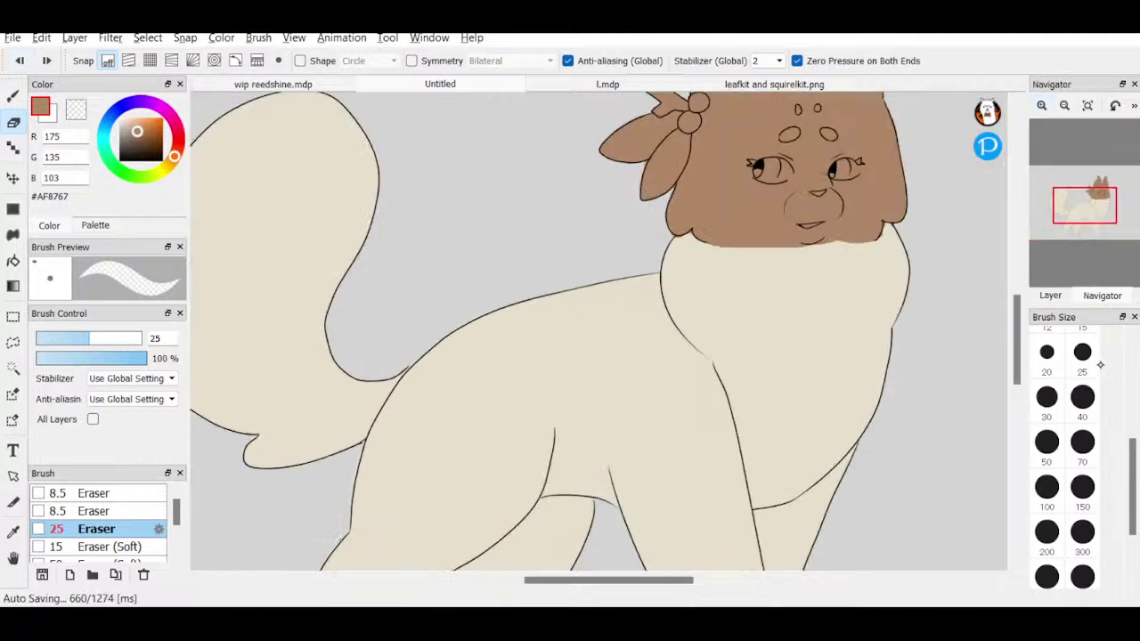
{"action": "mouse_move", "coordinate": [800, 211]}
{"action": "left_mouse_down"}
{"action": "mouse_move", "coordinate": [812, 195]}
{"action": "mouse_move", "coordinate": [800, 213]}
{"action": "mouse_move", "coordinate": [817, 203]}
{"action": "mouse_move", "coordinate": [793, 217]}
{"action": "mouse_move", "coordinate": [810, 216]}
{"action": "mouse_move", "coordinate": [796, 198]}
{"action": "mouse_move", "coordinate": [789, 212]}
{"action": "mouse_move", "coordinate": [836, 210]}
{"action": "mouse_move", "coordinate": [806, 236]}
{"action": "mouse_move", "coordinate": [828, 223]}
{"action": "mouse_move", "coordinate": [821, 240]}
{"action": "mouse_move", "coordinate": [799, 224]}
{"action": "mouse_move", "coordinate": [811, 238]}
{"action": "mouse_move", "coordinate": [811, 207]}
{"action": "mouse_move", "coordinate": [835, 198]}
{"action": "mouse_move", "coordinate": [838, 215]}
{"action": "mouse_move", "coordinate": [808, 237]}
{"action": "left_mouse_up"}
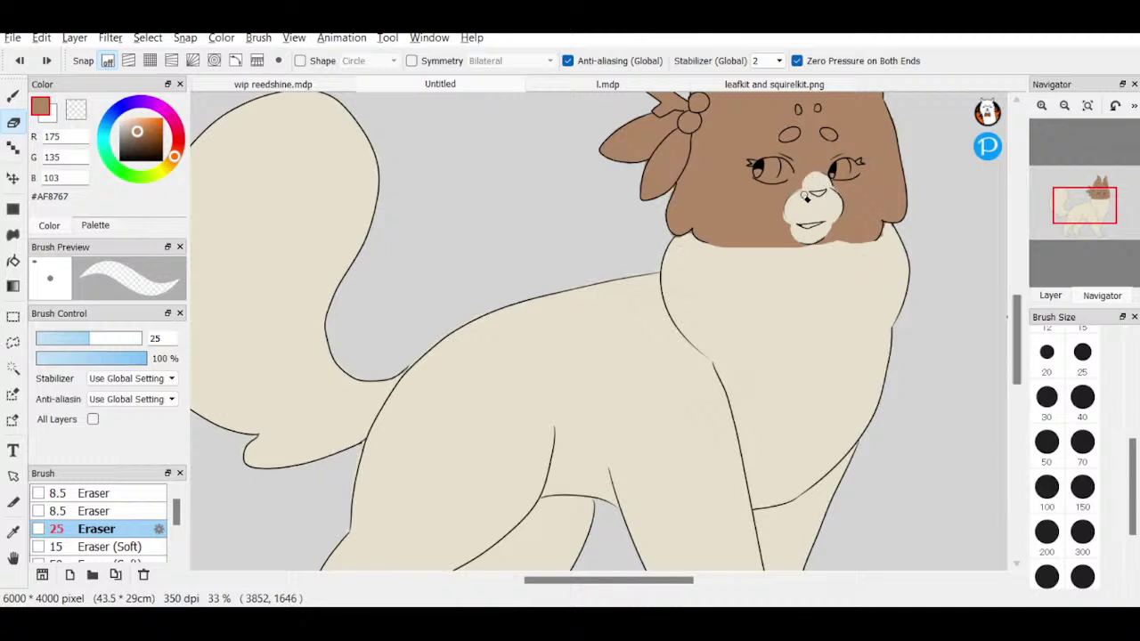
- Erase the brown inside and just below both eyes, and along the nose bridge between them
{"action": "left_click_drag", "start_coordinate": [861, 173], "coordinate": [847, 183]}
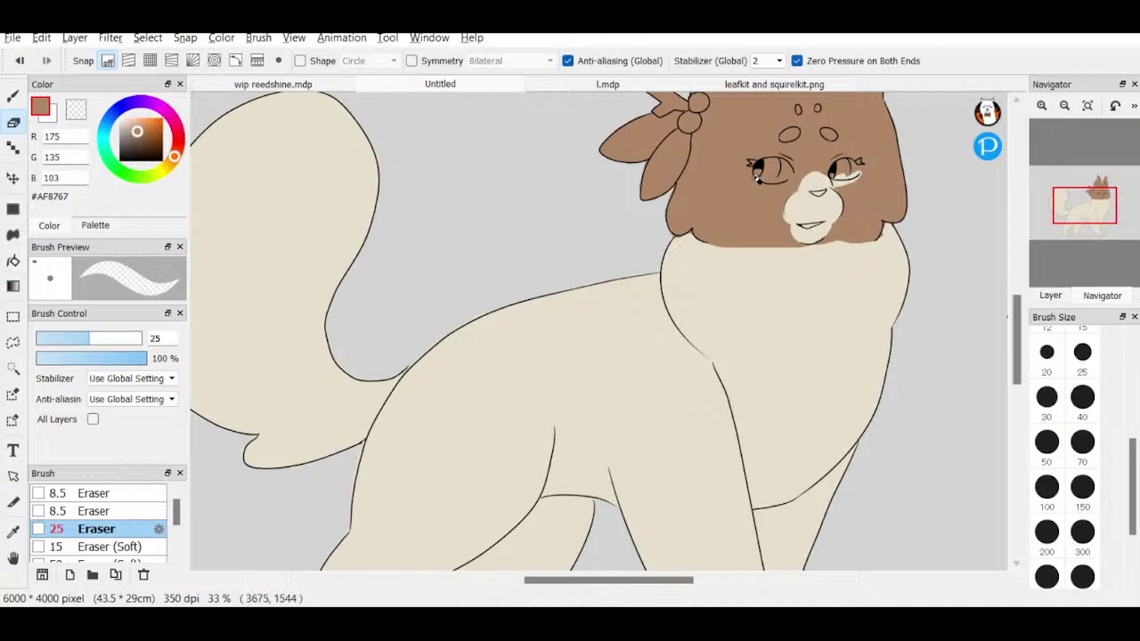
{"action": "left_click_drag", "start_coordinate": [755, 181], "coordinate": [793, 185]}
{"action": "left_click_drag", "start_coordinate": [827, 173], "coordinate": [823, 161]}
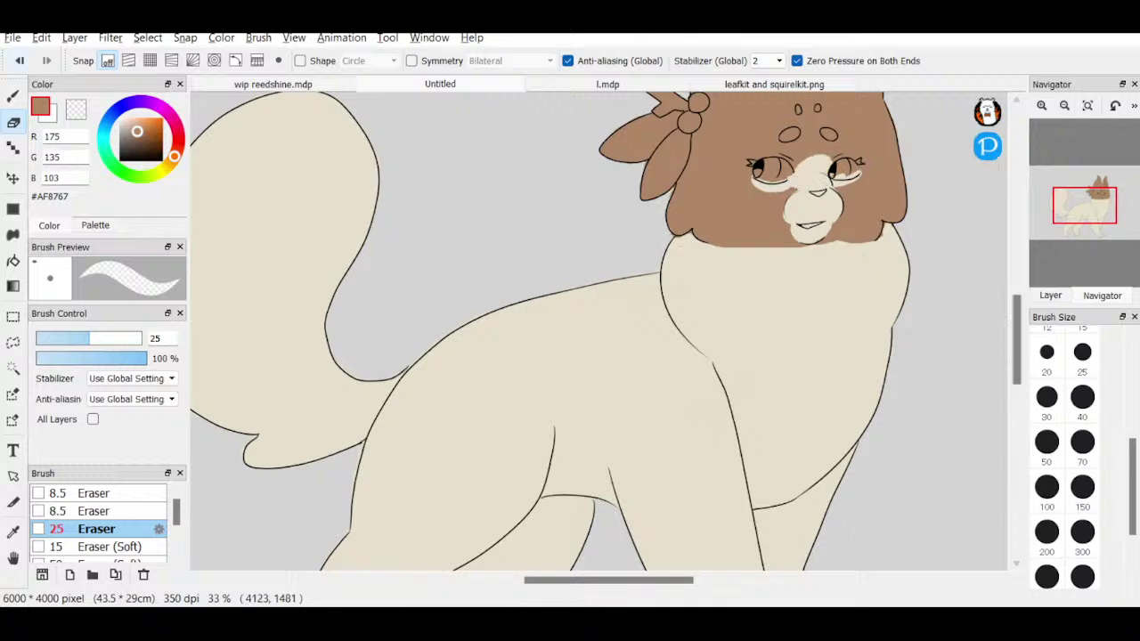
{"action": "left_click", "coordinate": [20, 59]}
{"action": "mouse_move", "coordinate": [801, 171]}
{"action": "left_mouse_down"}
{"action": "mouse_move", "coordinate": [833, 170]}
{"action": "mouse_move", "coordinate": [806, 166]}
{"action": "left_mouse_up"}
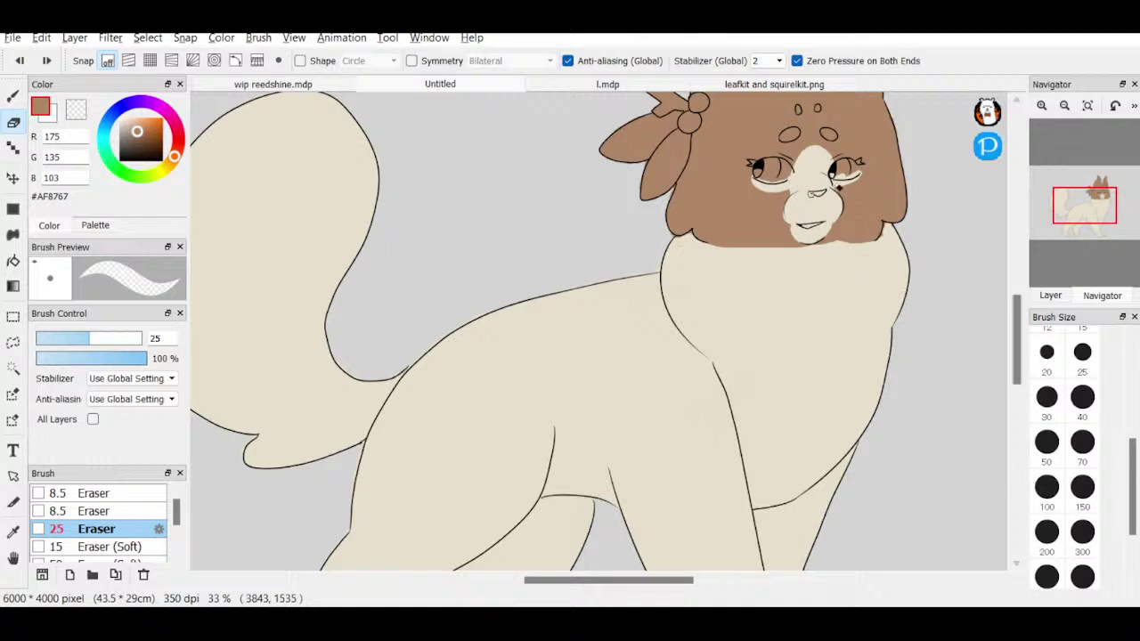
{"action": "left_click_drag", "start_coordinate": [836, 181], "coordinate": [859, 175]}
{"action": "left_click_drag", "start_coordinate": [772, 164], "coordinate": [784, 180]}
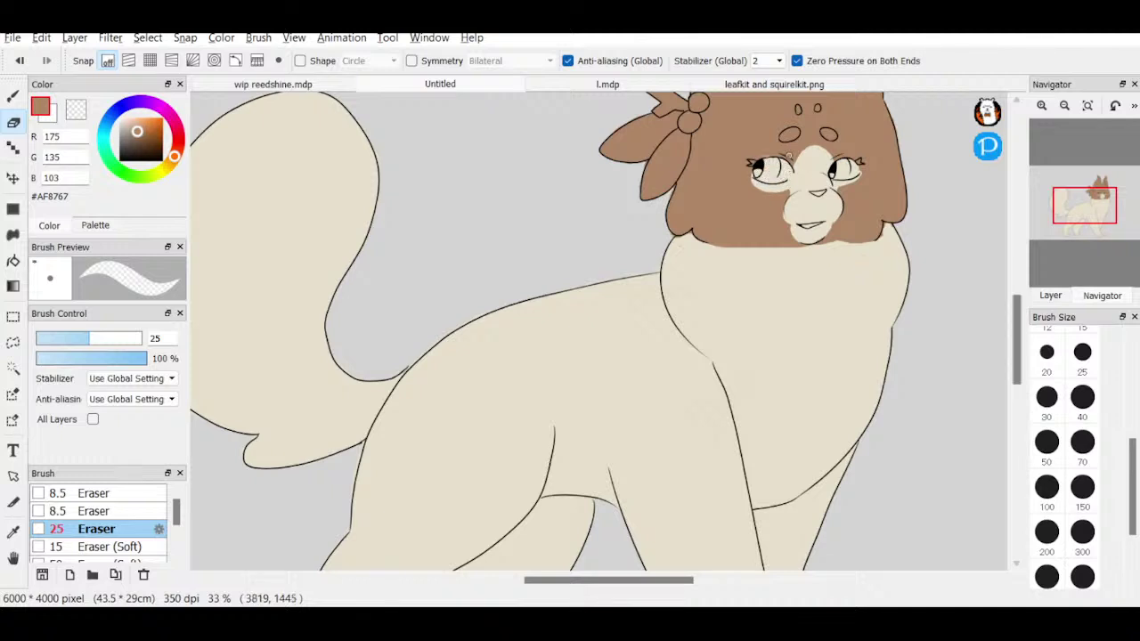
- Check the whole cat and the leafkit and squirelkit.png reference drawing, and return to the Untitled drawing
{"action": "key", "text": "b"}
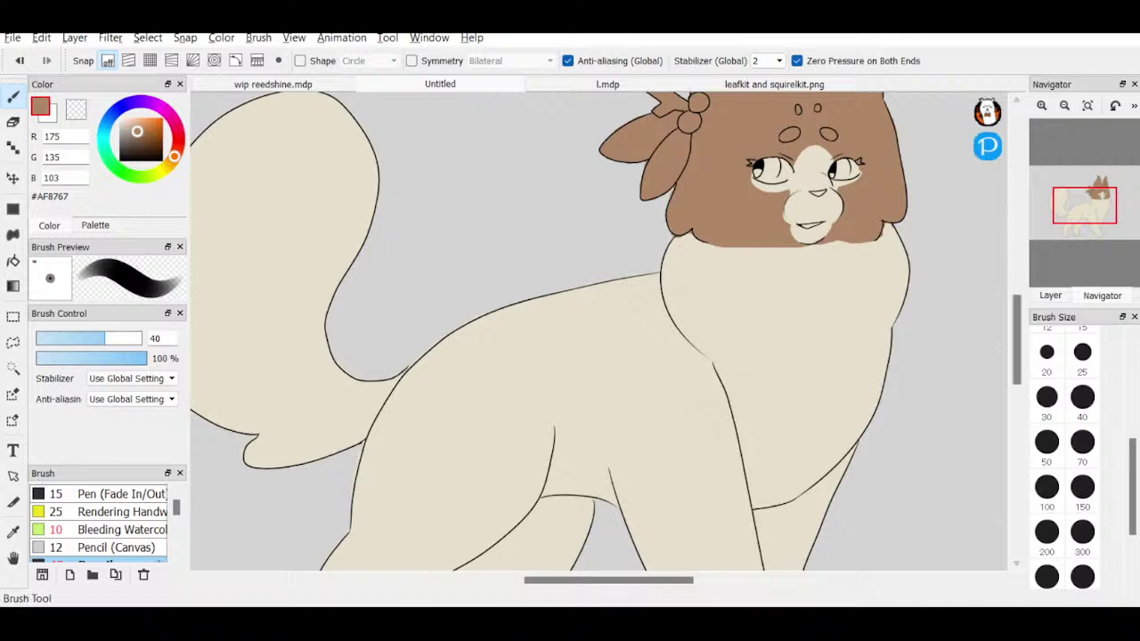
{"action": "key", "text": "e"}
{"action": "key", "text": "ctrl+minus"}
{"action": "key", "text": "ctrl+minus"}
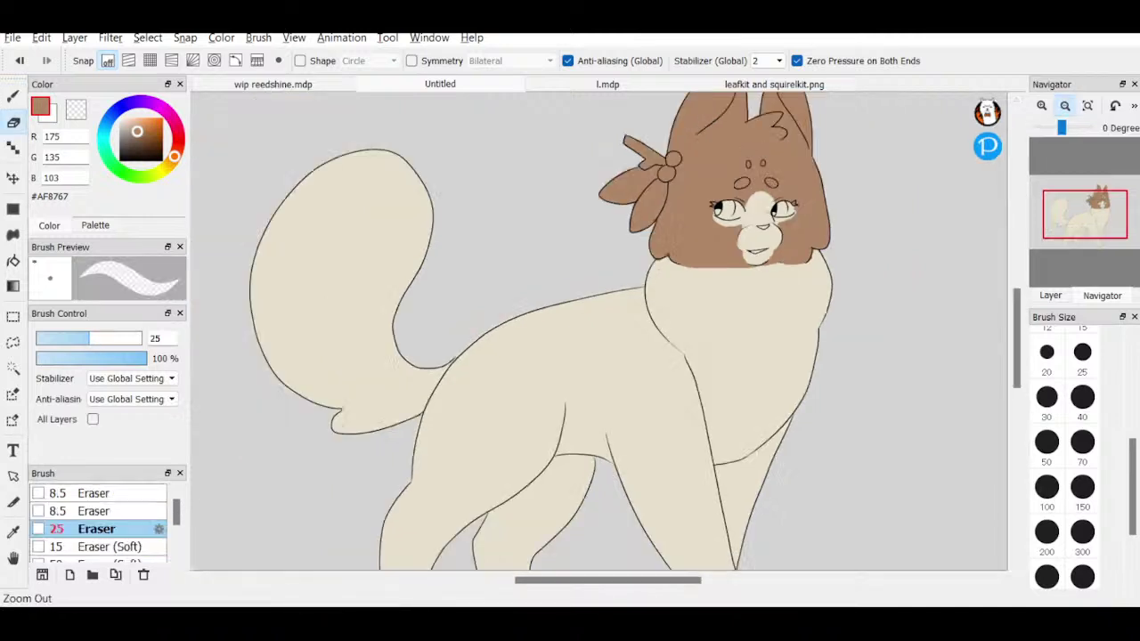
{"action": "key", "text": "b"}
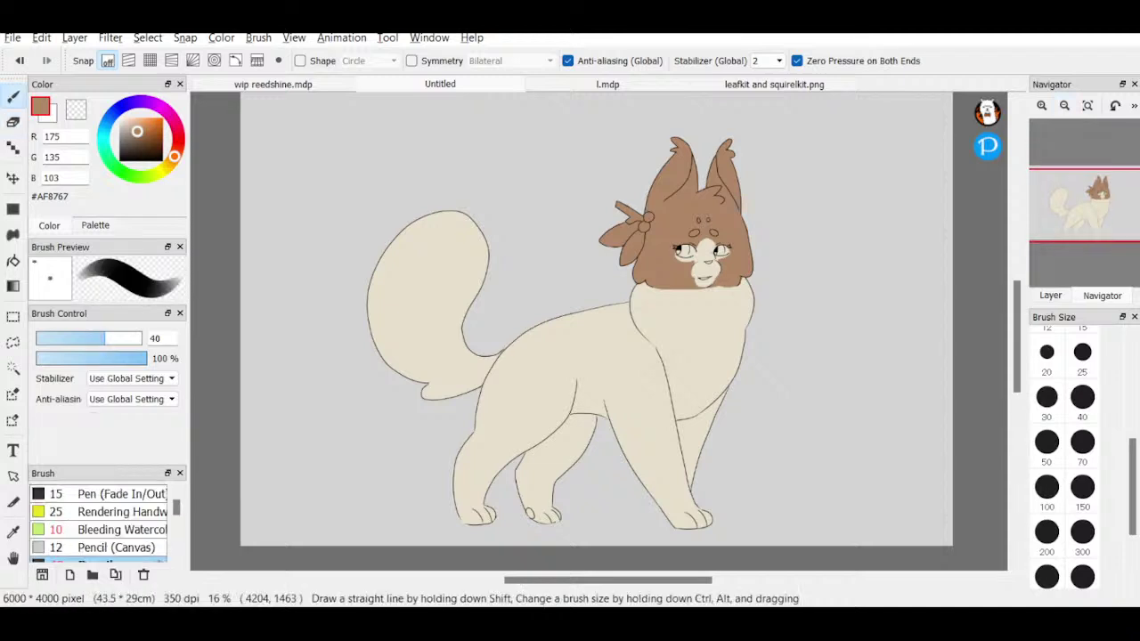
{"action": "left_click", "coordinate": [753, 84]}
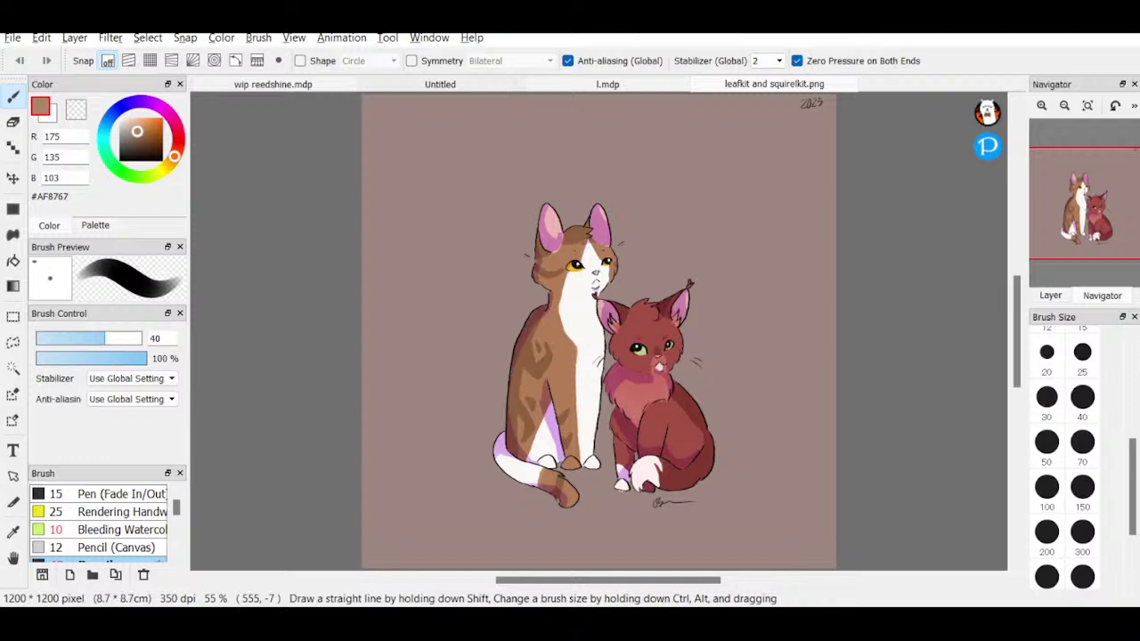
{"action": "left_click", "coordinate": [440, 84]}
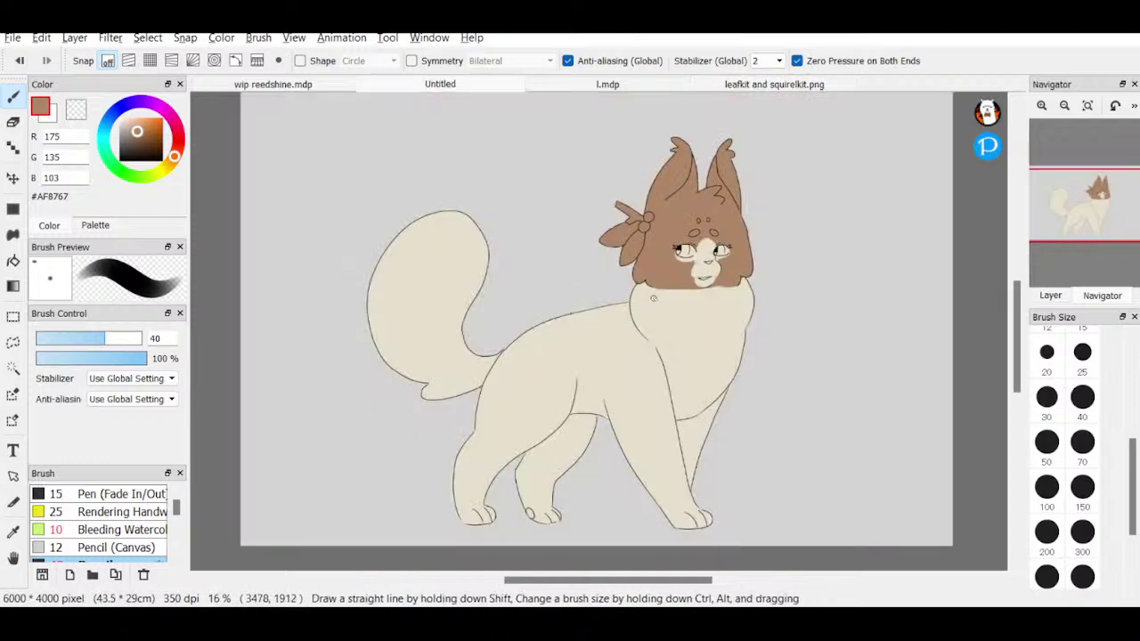
- Paint the shoulder and both front legs brown with size 40 and 70 brushes, following the edge of the cream chest fur
{"action": "left_click_drag", "start_coordinate": [655, 289], "coordinate": [652, 333]}
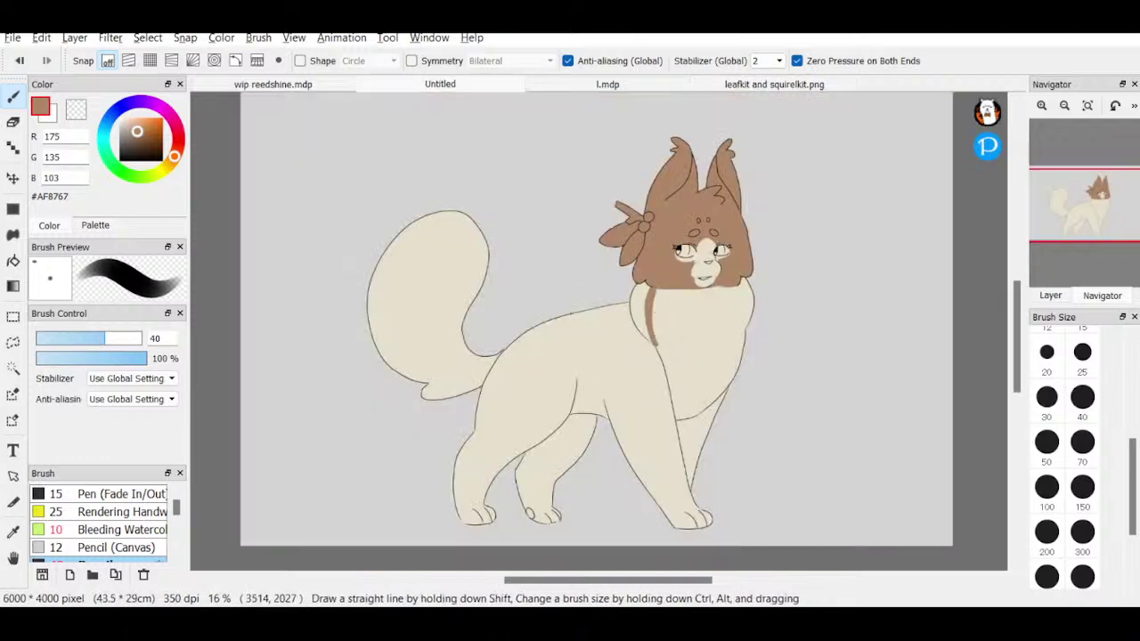
{"action": "key", "text": "ctrl+z"}
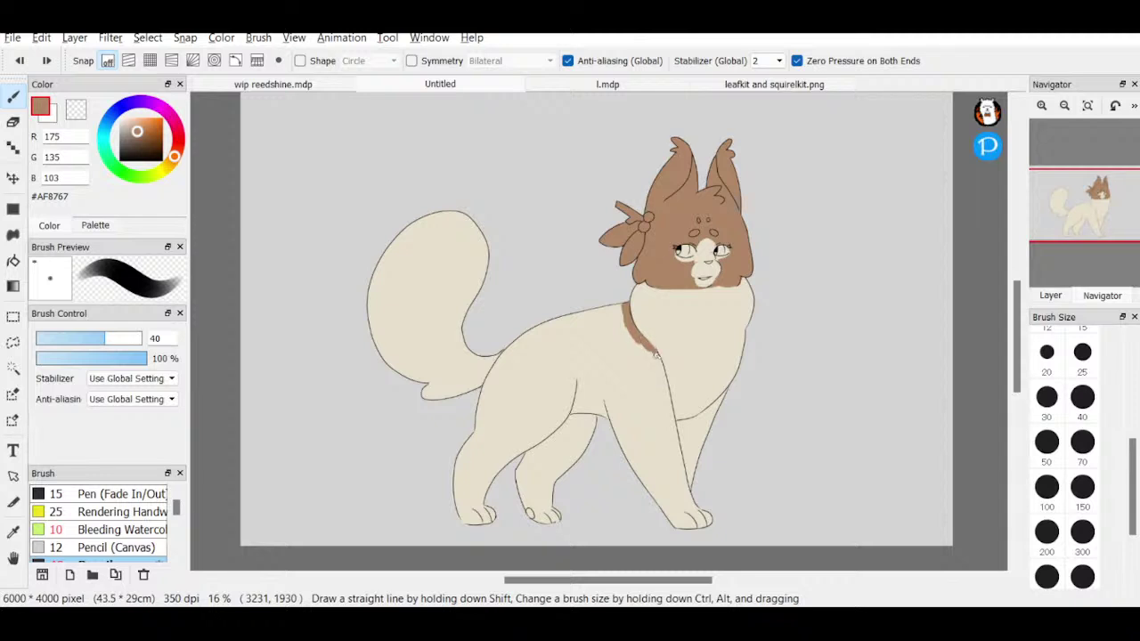
{"action": "left_click_drag", "start_coordinate": [655, 356], "coordinate": [664, 386]}
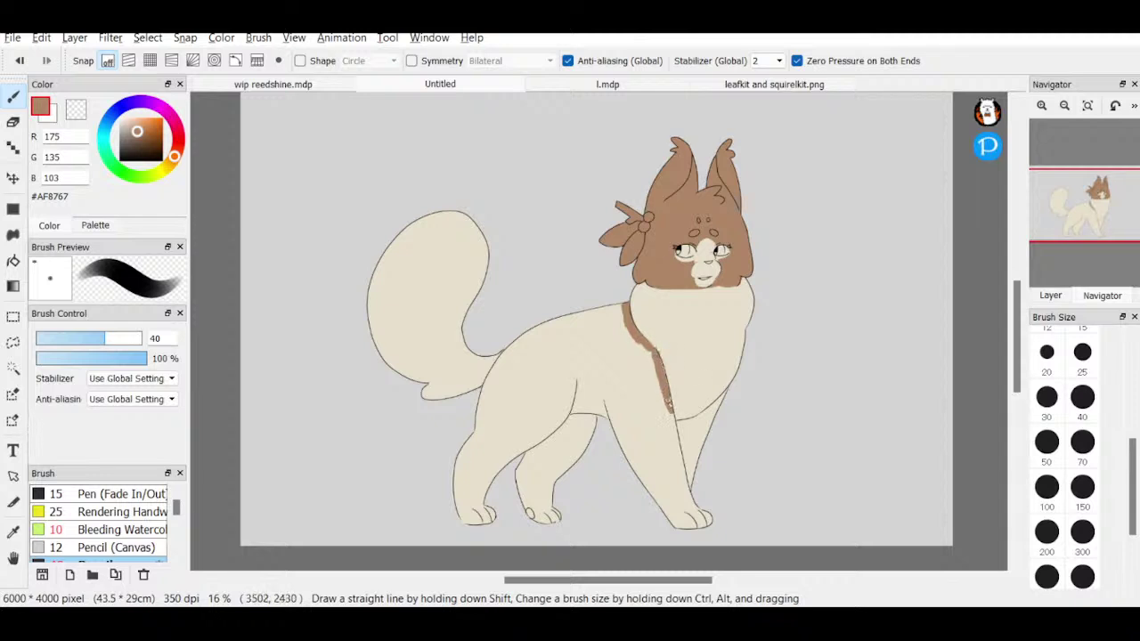
{"action": "mouse_move", "coordinate": [660, 368]}
{"action": "left_mouse_down"}
{"action": "mouse_move", "coordinate": [665, 431]}
{"action": "mouse_move", "coordinate": [704, 423]}
{"action": "mouse_move", "coordinate": [676, 425]}
{"action": "mouse_move", "coordinate": [713, 417]}
{"action": "mouse_move", "coordinate": [692, 423]}
{"action": "mouse_move", "coordinate": [730, 395]}
{"action": "mouse_move", "coordinate": [713, 420]}
{"action": "mouse_move", "coordinate": [673, 425]}
{"action": "mouse_move", "coordinate": [720, 424]}
{"action": "mouse_move", "coordinate": [656, 465]}
{"action": "mouse_move", "coordinate": [677, 463]}
{"action": "mouse_move", "coordinate": [639, 503]}
{"action": "mouse_move", "coordinate": [701, 503]}
{"action": "mouse_move", "coordinate": [714, 514]}
{"action": "mouse_move", "coordinate": [729, 502]}
{"action": "mouse_move", "coordinate": [712, 523]}
{"action": "left_mouse_up"}
{"action": "left_click", "coordinate": [1082, 442]}
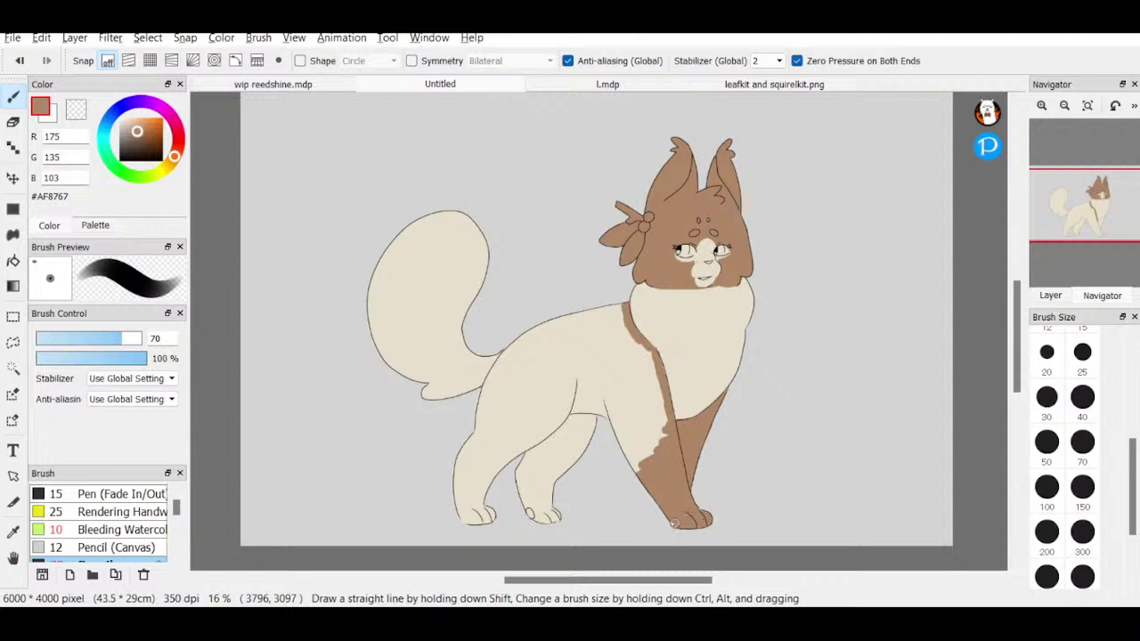
{"action": "mouse_move", "coordinate": [607, 388]}
{"action": "left_mouse_down"}
{"action": "mouse_move", "coordinate": [638, 468]}
{"action": "mouse_move", "coordinate": [607, 391]}
{"action": "mouse_move", "coordinate": [643, 464]}
{"action": "mouse_move", "coordinate": [609, 312]}
{"action": "mouse_move", "coordinate": [629, 418]}
{"action": "mouse_move", "coordinate": [650, 450]}
{"action": "mouse_move", "coordinate": [621, 315]}
{"action": "mouse_move", "coordinate": [640, 407]}
{"action": "mouse_move", "coordinate": [666, 443]}
{"action": "mouse_move", "coordinate": [647, 355]}
{"action": "left_mouse_up"}
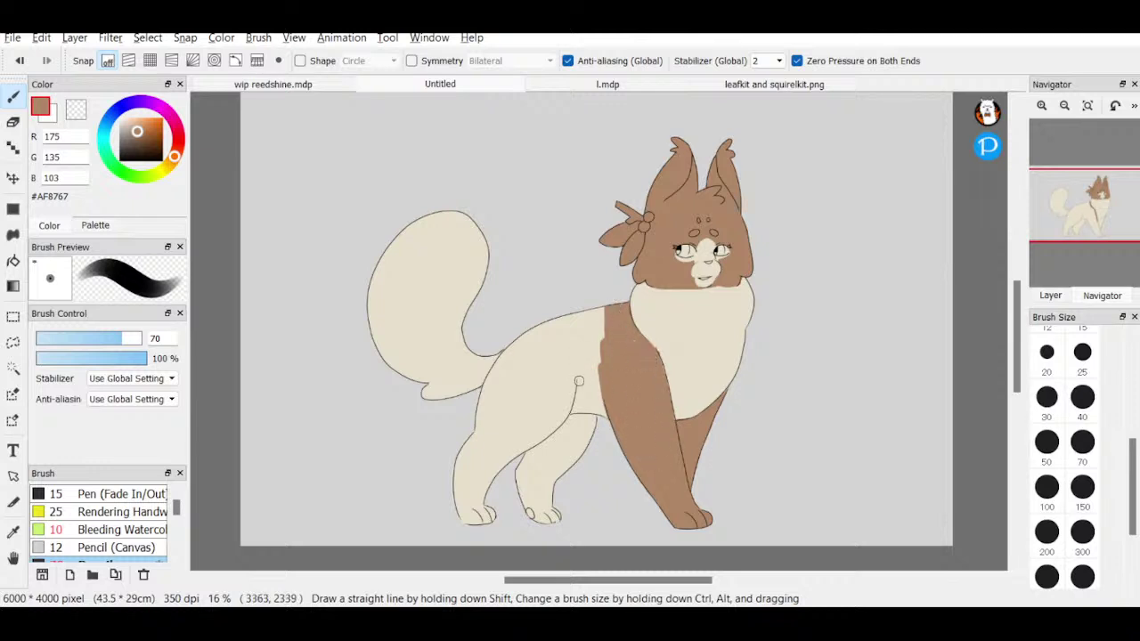
- Fill the cat's back, haunch and tail base brown with size 70 and 150 brushes, leaving the belly edge and upper tail cream
{"action": "mouse_move", "coordinate": [578, 381]}
{"action": "left_mouse_down"}
{"action": "mouse_move", "coordinate": [625, 402]}
{"action": "mouse_move", "coordinate": [578, 394]}
{"action": "mouse_move", "coordinate": [600, 384]}
{"action": "mouse_move", "coordinate": [549, 377]}
{"action": "mouse_move", "coordinate": [595, 327]}
{"action": "mouse_move", "coordinate": [567, 327]}
{"action": "mouse_move", "coordinate": [560, 314]}
{"action": "mouse_move", "coordinate": [498, 387]}
{"action": "mouse_move", "coordinate": [524, 345]}
{"action": "mouse_move", "coordinate": [509, 359]}
{"action": "mouse_move", "coordinate": [483, 405]}
{"action": "mouse_move", "coordinate": [521, 344]}
{"action": "mouse_move", "coordinate": [492, 389]}
{"action": "mouse_move", "coordinate": [497, 381]}
{"action": "mouse_move", "coordinate": [609, 408]}
{"action": "mouse_move", "coordinate": [567, 381]}
{"action": "mouse_move", "coordinate": [559, 413]}
{"action": "mouse_move", "coordinate": [565, 401]}
{"action": "mouse_move", "coordinate": [520, 447]}
{"action": "mouse_move", "coordinate": [475, 440]}
{"action": "mouse_move", "coordinate": [544, 353]}
{"action": "mouse_move", "coordinate": [533, 420]}
{"action": "left_mouse_up"}
{"action": "left_click", "coordinate": [1083, 487]}
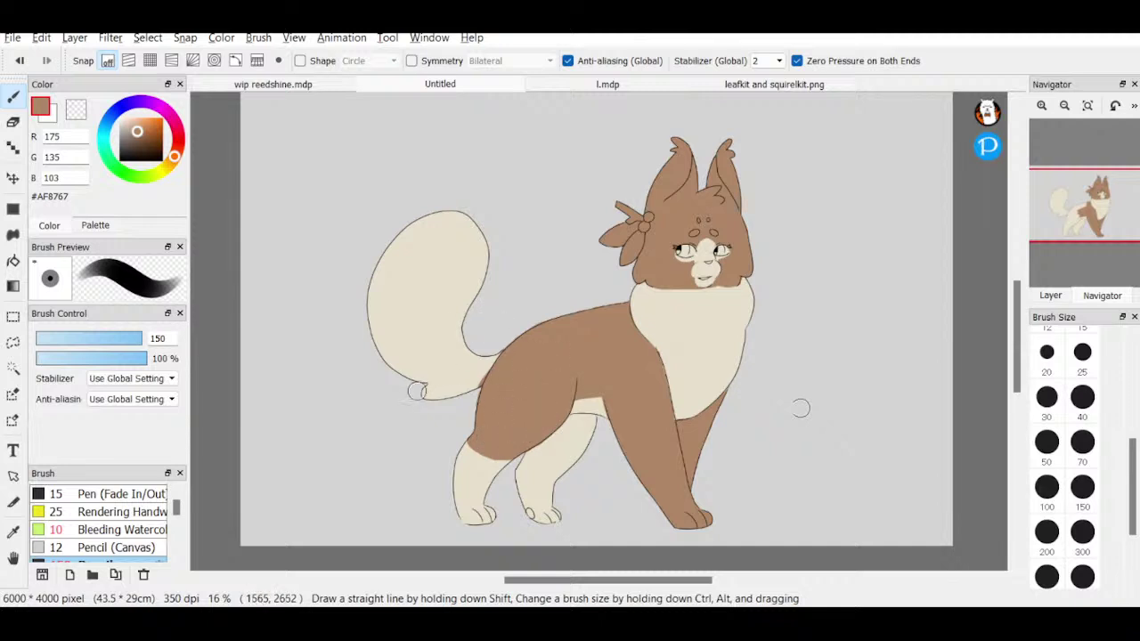
{"action": "left_click_drag", "start_coordinate": [415, 388], "coordinate": [436, 338]}
{"action": "mouse_move", "coordinate": [436, 338]}
{"action": "left_mouse_down"}
{"action": "mouse_move", "coordinate": [472, 326]}
{"action": "mouse_move", "coordinate": [432, 379]}
{"action": "mouse_move", "coordinate": [472, 341]}
{"action": "mouse_move", "coordinate": [464, 328]}
{"action": "mouse_move", "coordinate": [440, 363]}
{"action": "mouse_move", "coordinate": [404, 369]}
{"action": "mouse_move", "coordinate": [486, 317]}
{"action": "mouse_move", "coordinate": [424, 339]}
{"action": "mouse_move", "coordinate": [399, 398]}
{"action": "mouse_move", "coordinate": [443, 315]}
{"action": "mouse_move", "coordinate": [491, 322]}
{"action": "mouse_move", "coordinate": [446, 397]}
{"action": "mouse_move", "coordinate": [482, 363]}
{"action": "left_mouse_up"}
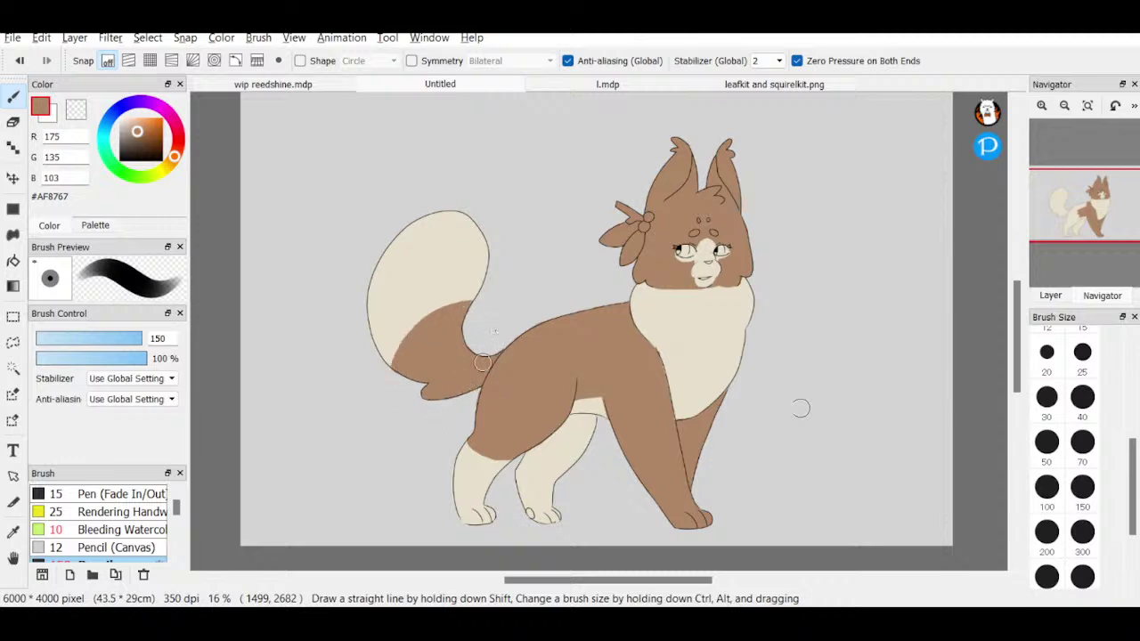
- Extend the brown down both hind legs with the size 40 brush, leaving the lower legs and paws cream
{"action": "left_click", "coordinate": [1082, 397]}
{"action": "mouse_move", "coordinate": [465, 431]}
{"action": "left_mouse_down"}
{"action": "mouse_move", "coordinate": [478, 457]}
{"action": "mouse_move", "coordinate": [514, 459]}
{"action": "left_mouse_up"}
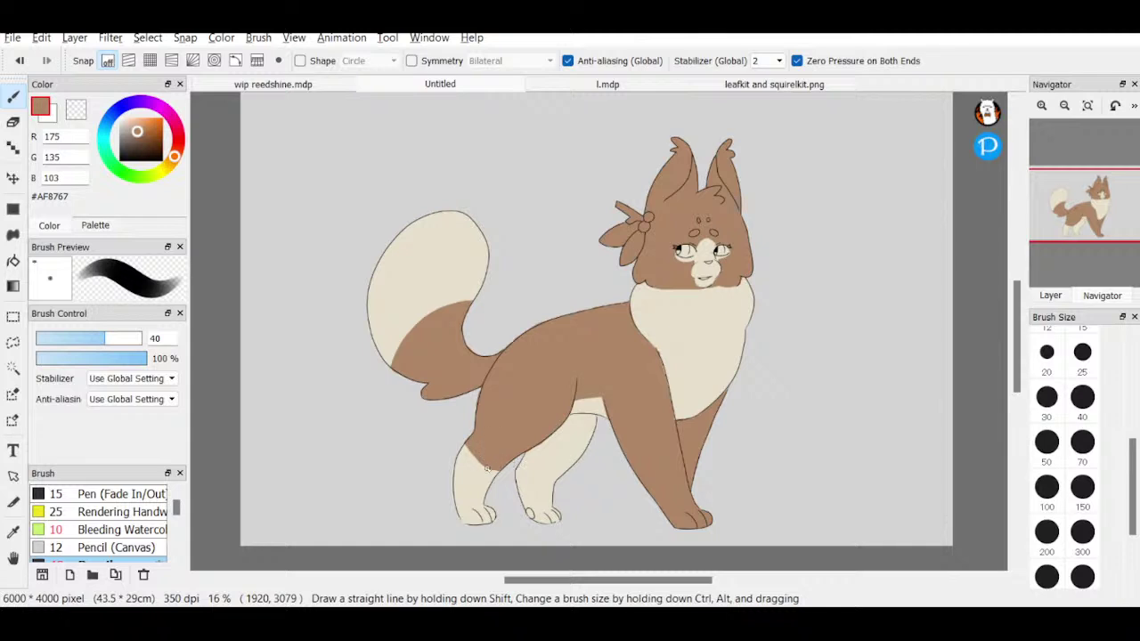
{"action": "mouse_move", "coordinate": [488, 468]}
{"action": "left_mouse_down"}
{"action": "mouse_move", "coordinate": [464, 441]}
{"action": "mouse_move", "coordinate": [470, 454]}
{"action": "left_mouse_up"}
{"action": "mouse_move", "coordinate": [513, 467]}
{"action": "left_mouse_down"}
{"action": "mouse_move", "coordinate": [578, 471]}
{"action": "mouse_move", "coordinate": [523, 461]}
{"action": "mouse_move", "coordinate": [581, 424]}
{"action": "left_mouse_up"}
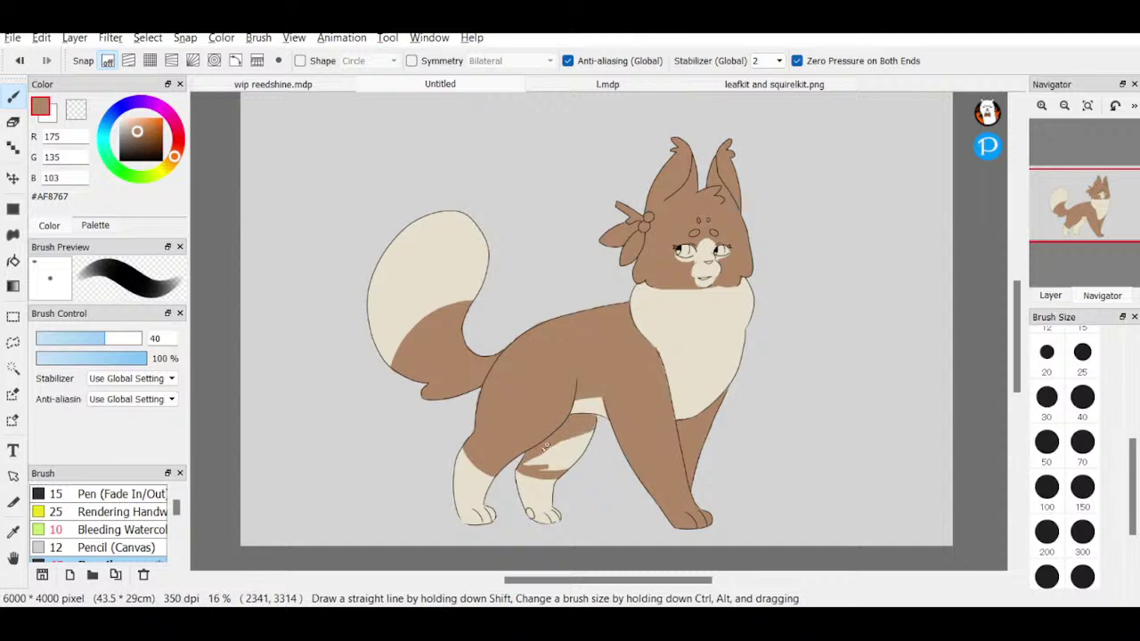
{"action": "mouse_move", "coordinate": [546, 445]}
{"action": "left_mouse_down"}
{"action": "mouse_move", "coordinate": [579, 437]}
{"action": "mouse_move", "coordinate": [543, 456]}
{"action": "mouse_move", "coordinate": [579, 459]}
{"action": "left_mouse_up"}
- Add a clipped layer above the brown markings layer and another clipped layer directly above the cream coat layer
{"action": "left_click", "coordinate": [1051, 295]}
{"action": "left_click", "coordinate": [1043, 272]}
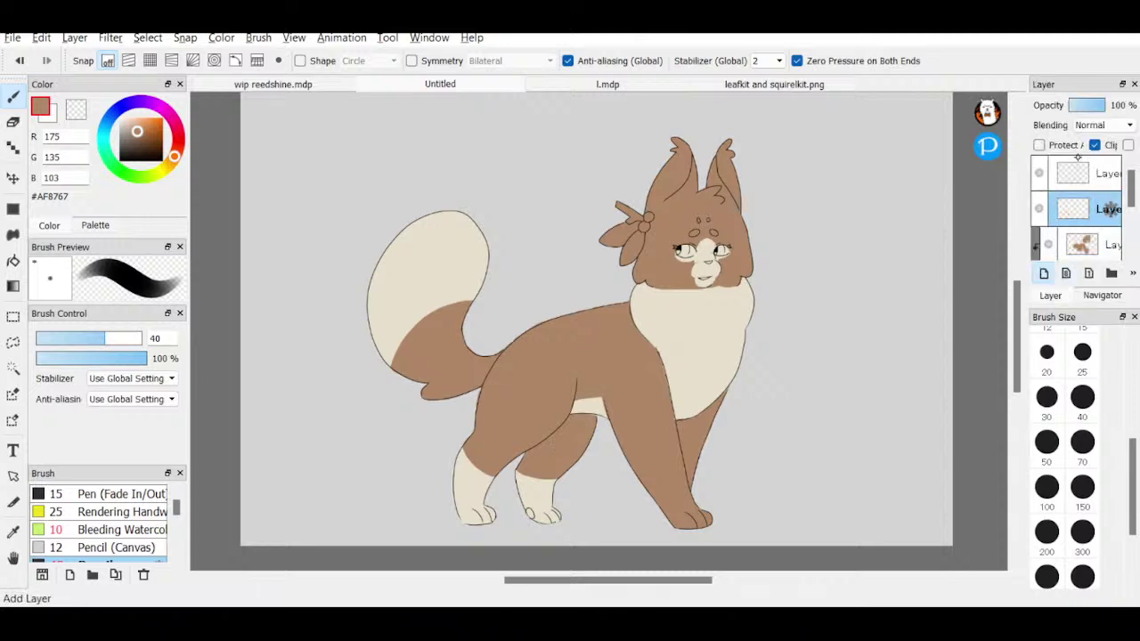
{"action": "left_click", "coordinate": [1095, 145]}
{"action": "scroll", "coordinate": [1111, 217], "scroll_direction": "down", "scroll_amount": 3}
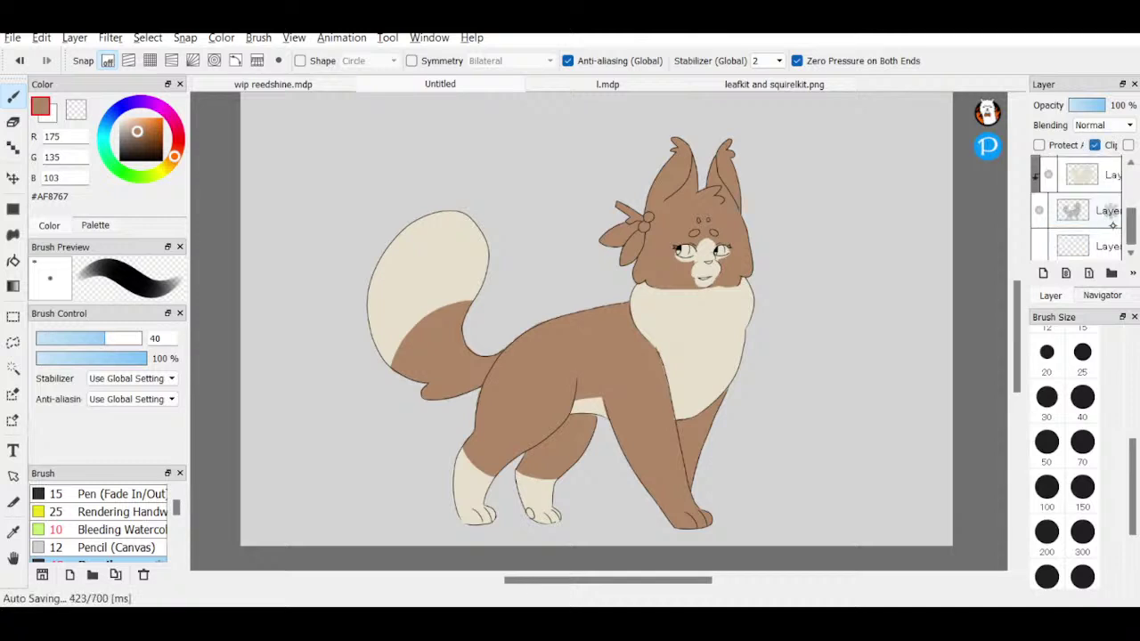
{"action": "left_click", "coordinate": [1084, 187]}
{"action": "left_click", "coordinate": [1043, 272]}
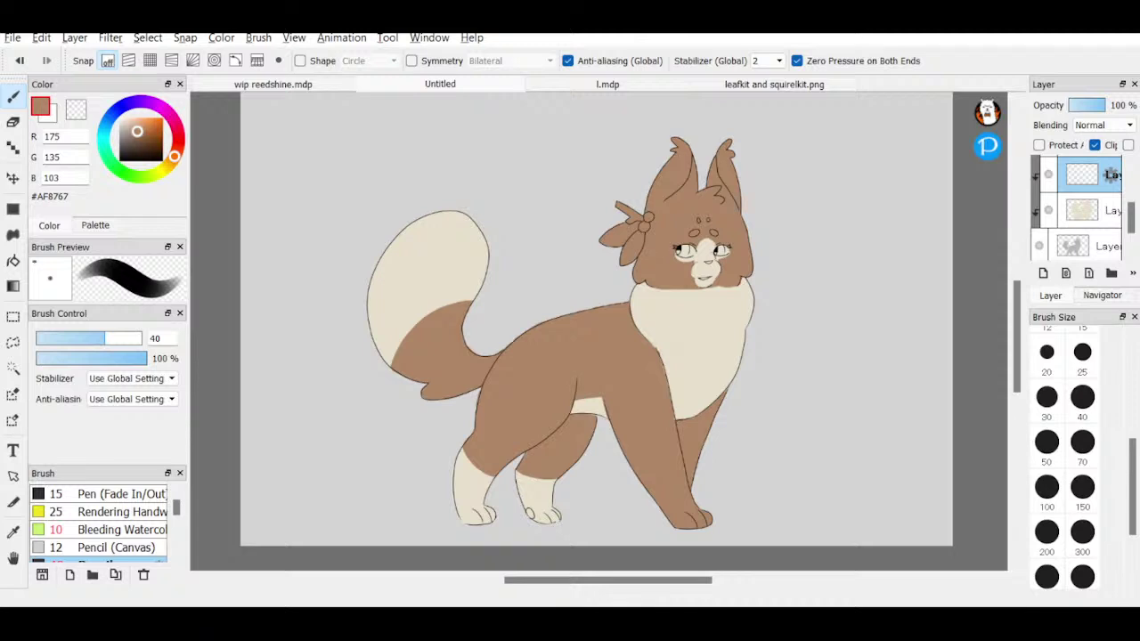
- Paint tan (#D5A681) patches on both sides of the chest fur with the size 70 brush, leaving the center cream
{"action": "left_click", "coordinate": [14, 501]}
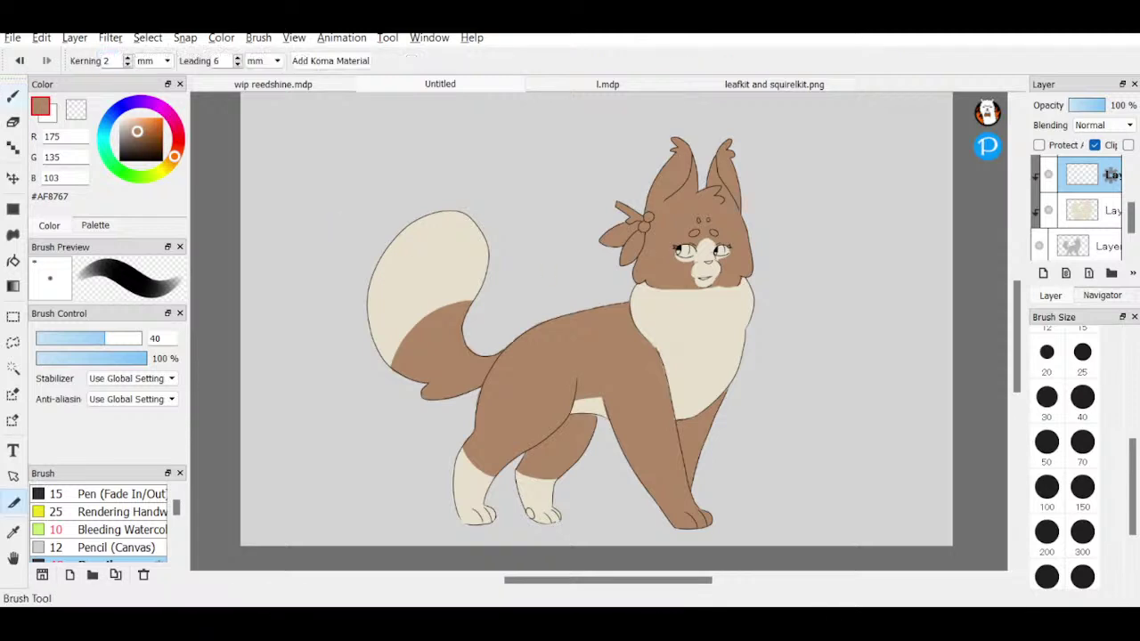
{"action": "left_click", "coordinate": [12, 96]}
{"action": "left_click_drag", "start_coordinate": [137, 131], "coordinate": [136, 124]}
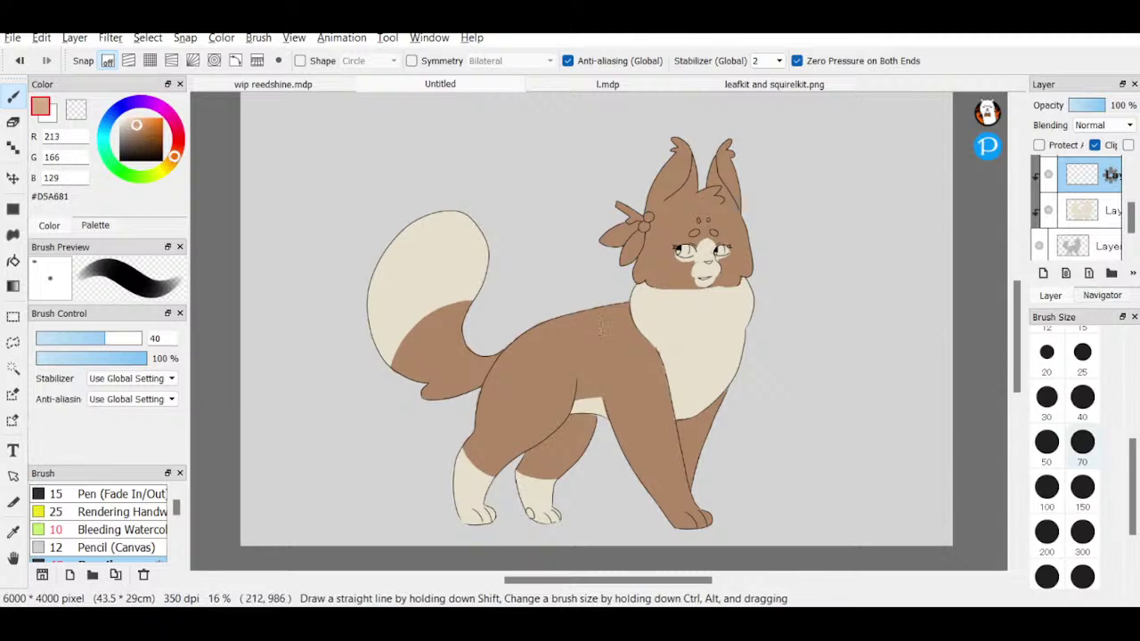
{"action": "left_click", "coordinate": [1082, 442]}
{"action": "mouse_move", "coordinate": [659, 323]}
{"action": "left_mouse_down"}
{"action": "mouse_move", "coordinate": [672, 397]}
{"action": "mouse_move", "coordinate": [630, 309]}
{"action": "mouse_move", "coordinate": [639, 326]}
{"action": "mouse_move", "coordinate": [653, 286]}
{"action": "mouse_move", "coordinate": [675, 301]}
{"action": "mouse_move", "coordinate": [681, 327]}
{"action": "mouse_move", "coordinate": [653, 330]}
{"action": "mouse_move", "coordinate": [660, 297]}
{"action": "mouse_move", "coordinate": [647, 348]}
{"action": "mouse_move", "coordinate": [650, 318]}
{"action": "mouse_move", "coordinate": [632, 327]}
{"action": "mouse_move", "coordinate": [641, 290]}
{"action": "left_mouse_up"}
{"action": "key", "text": "ctrl+z"}
{"action": "left_click_drag", "start_coordinate": [736, 293], "coordinate": [764, 321]}
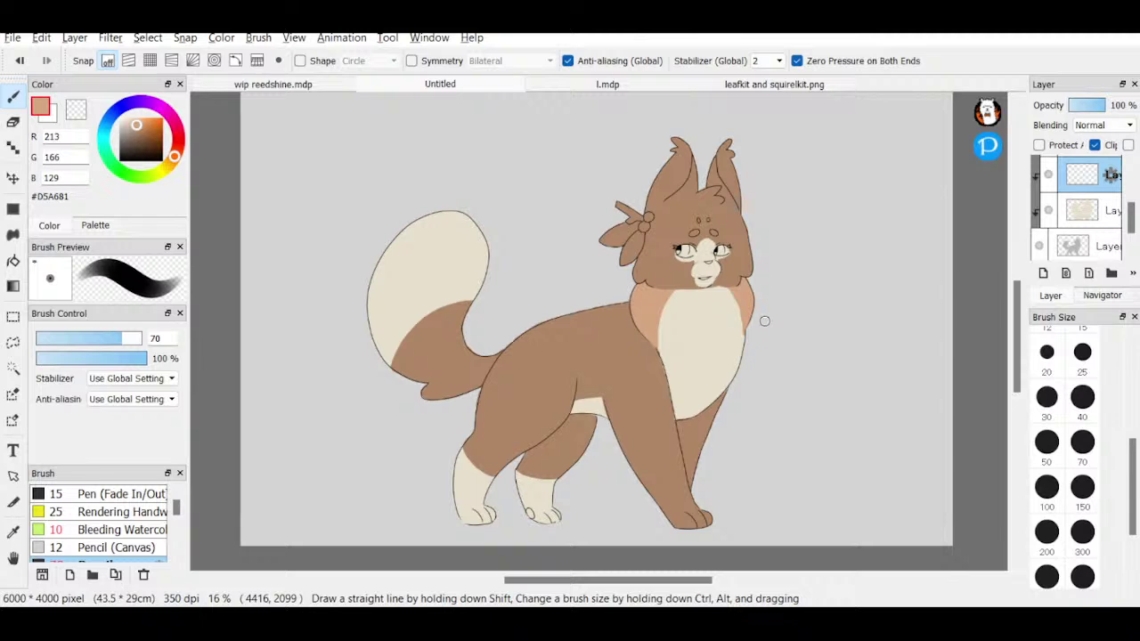
{"action": "key", "text": "ctrl+z"}
{"action": "mouse_move", "coordinate": [732, 288]}
{"action": "left_mouse_down"}
{"action": "mouse_move", "coordinate": [747, 276]}
{"action": "mouse_move", "coordinate": [753, 351]}
{"action": "left_mouse_up"}
- Try painting the lower hind legs tan with the size 70 brush, and undo the strokes
{"action": "mouse_move", "coordinate": [531, 488]}
{"action": "left_mouse_down"}
{"action": "mouse_move", "coordinate": [537, 465]}
{"action": "mouse_move", "coordinate": [562, 471]}
{"action": "mouse_move", "coordinate": [509, 516]}
{"action": "mouse_move", "coordinate": [576, 488]}
{"action": "mouse_move", "coordinate": [512, 512]}
{"action": "mouse_move", "coordinate": [478, 502]}
{"action": "mouse_move", "coordinate": [477, 470]}
{"action": "left_mouse_up"}
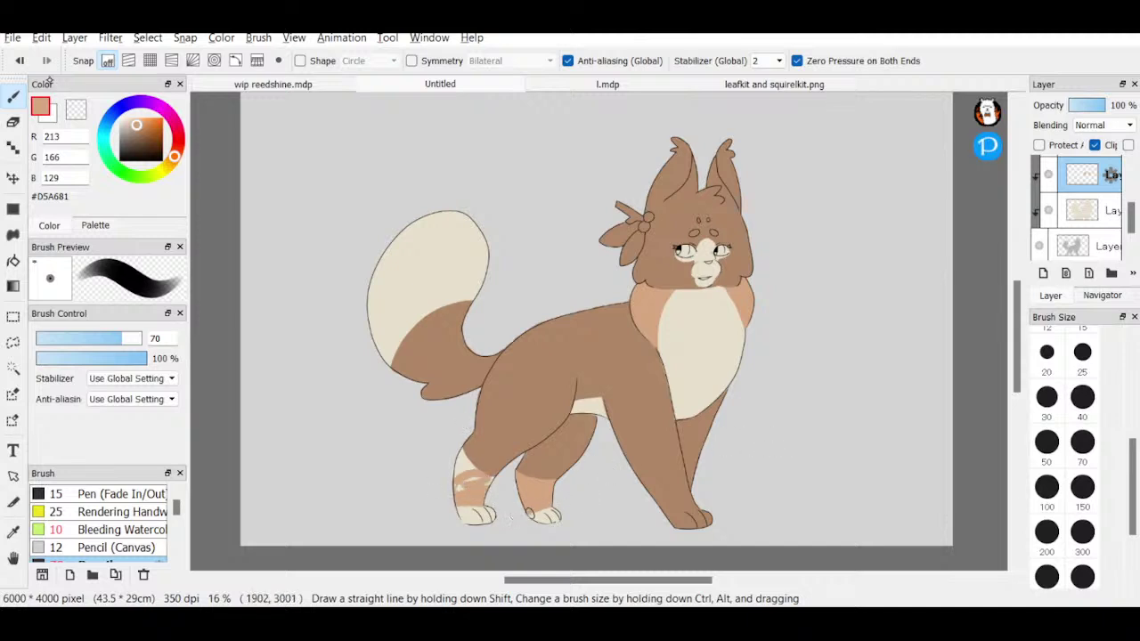
{"action": "left_click", "coordinate": [18, 61]}
{"action": "left_click", "coordinate": [19, 60]}
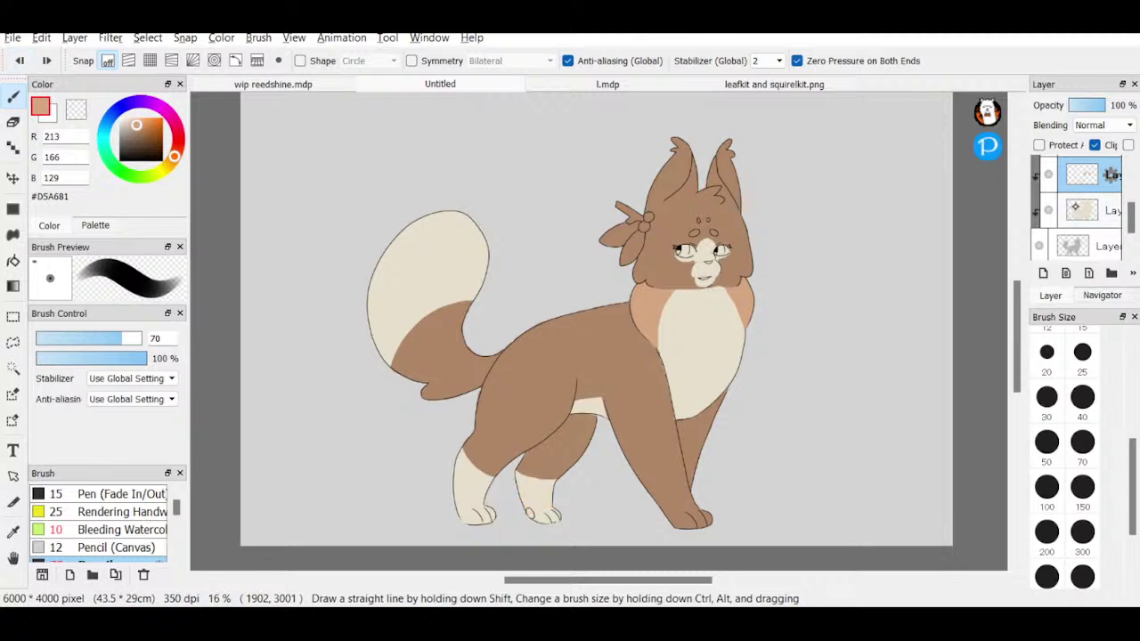
- Erase the brown from the front paws on the brown markings layer with size 25 and 150 erasers
{"action": "left_click", "coordinate": [1129, 193]}
{"action": "left_click", "coordinate": [1087, 242]}
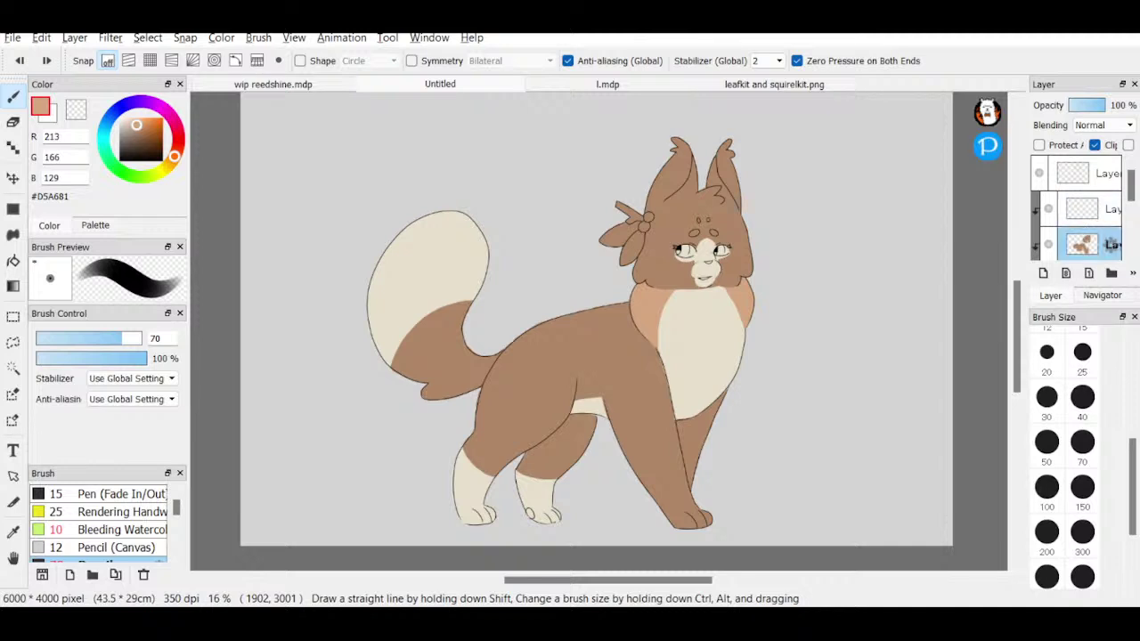
{"action": "left_click", "coordinate": [13, 122]}
{"action": "mouse_move", "coordinate": [688, 508]}
{"action": "left_mouse_down"}
{"action": "mouse_move", "coordinate": [659, 532]}
{"action": "mouse_move", "coordinate": [718, 503]}
{"action": "mouse_move", "coordinate": [724, 514]}
{"action": "mouse_move", "coordinate": [691, 526]}
{"action": "left_mouse_up"}
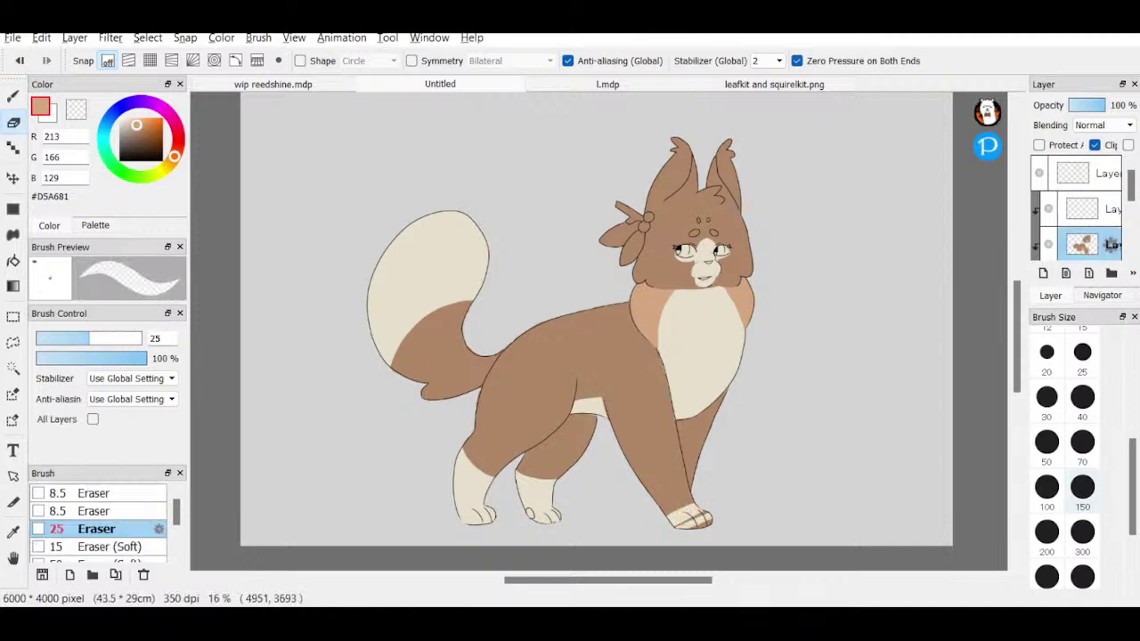
{"action": "left_click", "coordinate": [1082, 492]}
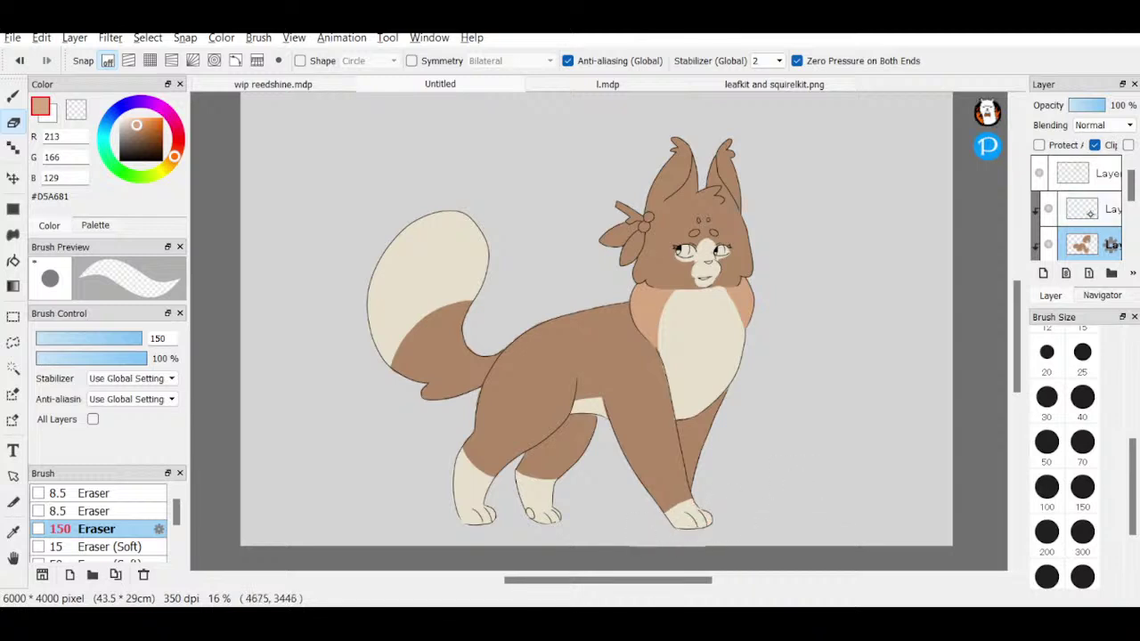
- Paint an ear tip on the tan layer with the size 25 brush, and move that layer above the brown markings layer
{"action": "scroll", "coordinate": [1104, 214], "scroll_direction": "down", "scroll_amount": 2}
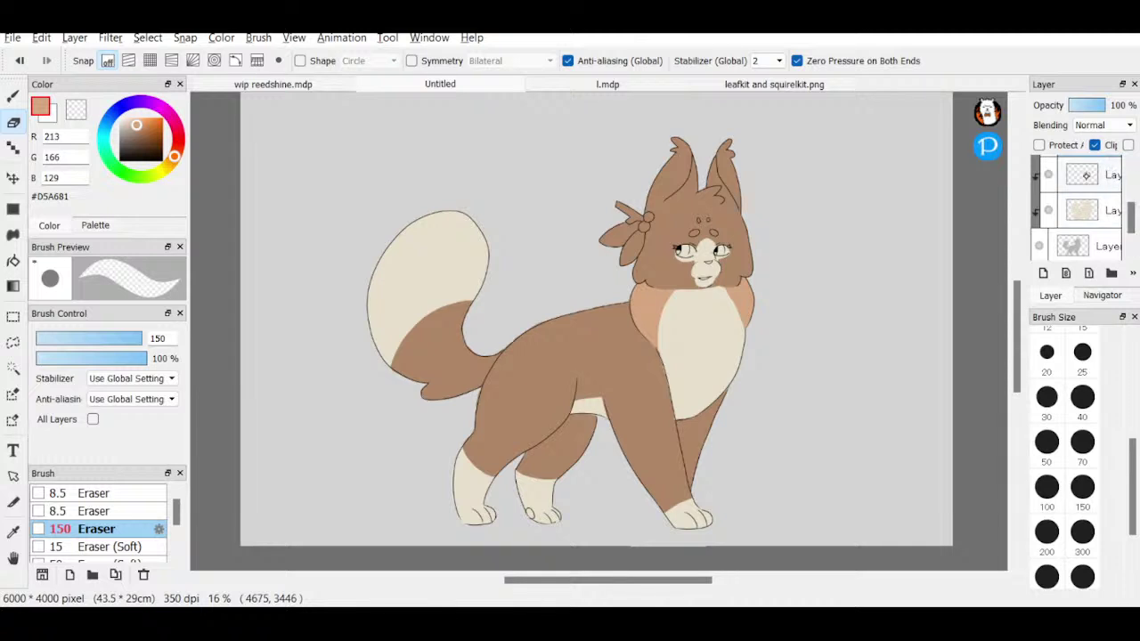
{"action": "left_click", "coordinate": [1112, 175]}
{"action": "left_click", "coordinate": [13, 501]}
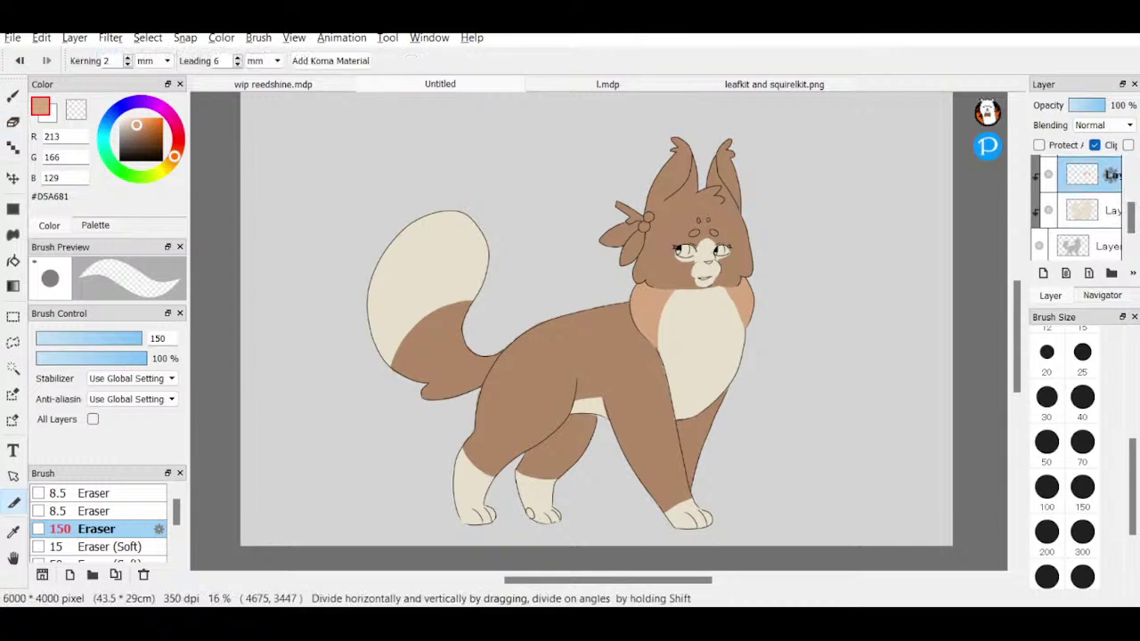
{"action": "left_click", "coordinate": [12, 96]}
{"action": "left_click", "coordinate": [1082, 352]}
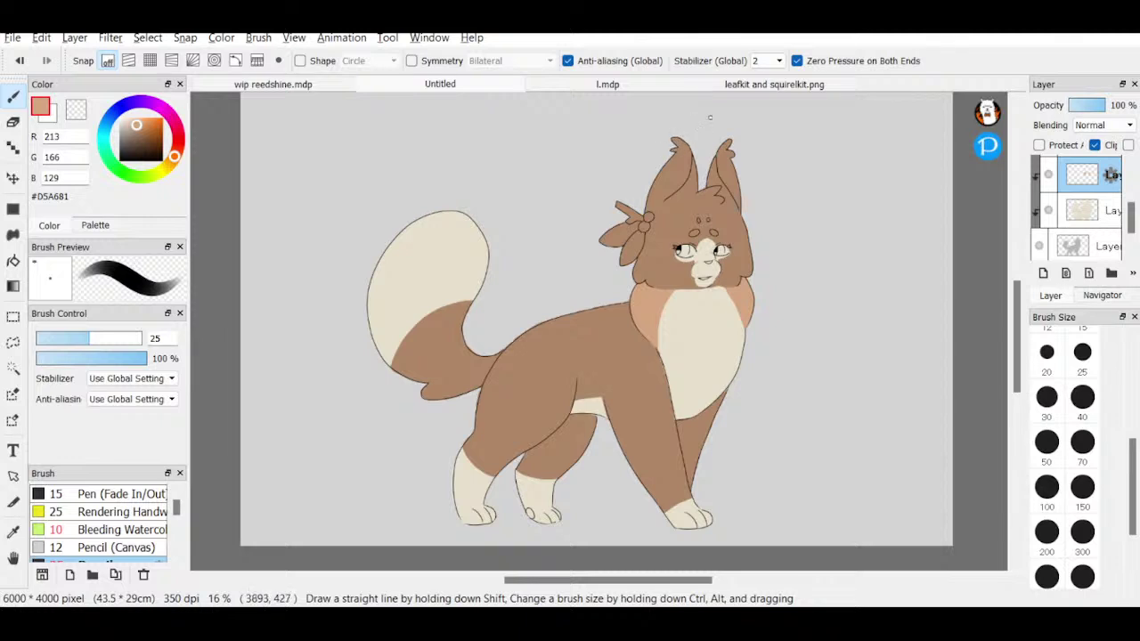
{"action": "left_click", "coordinate": [14, 530]}
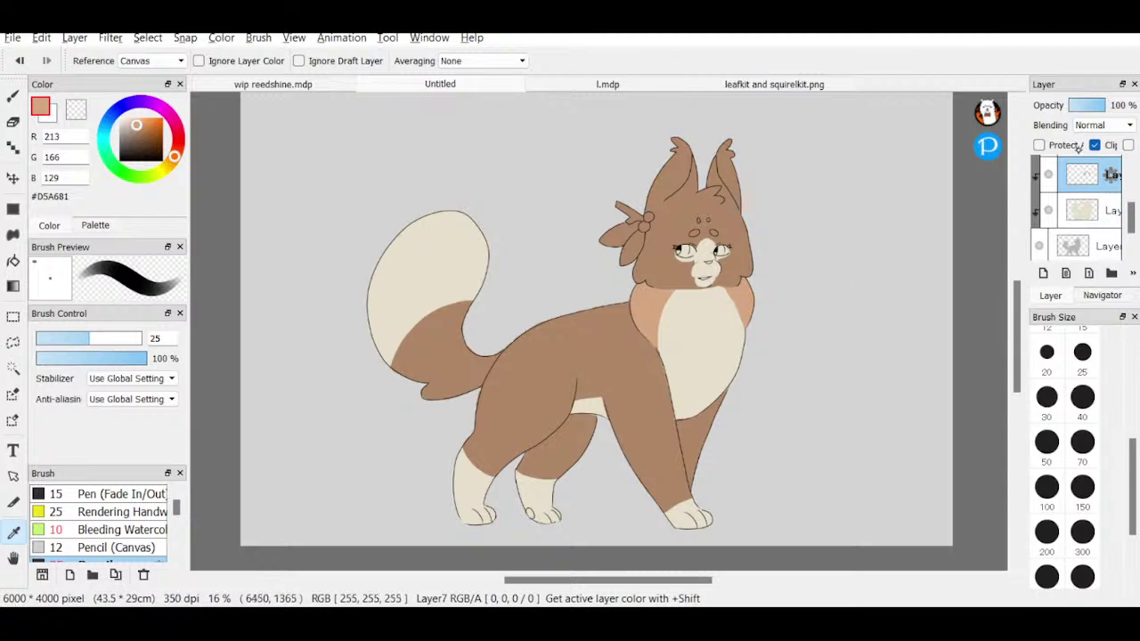
{"action": "left_click_drag", "start_coordinate": [1078, 148], "coordinate": [1087, 208]}
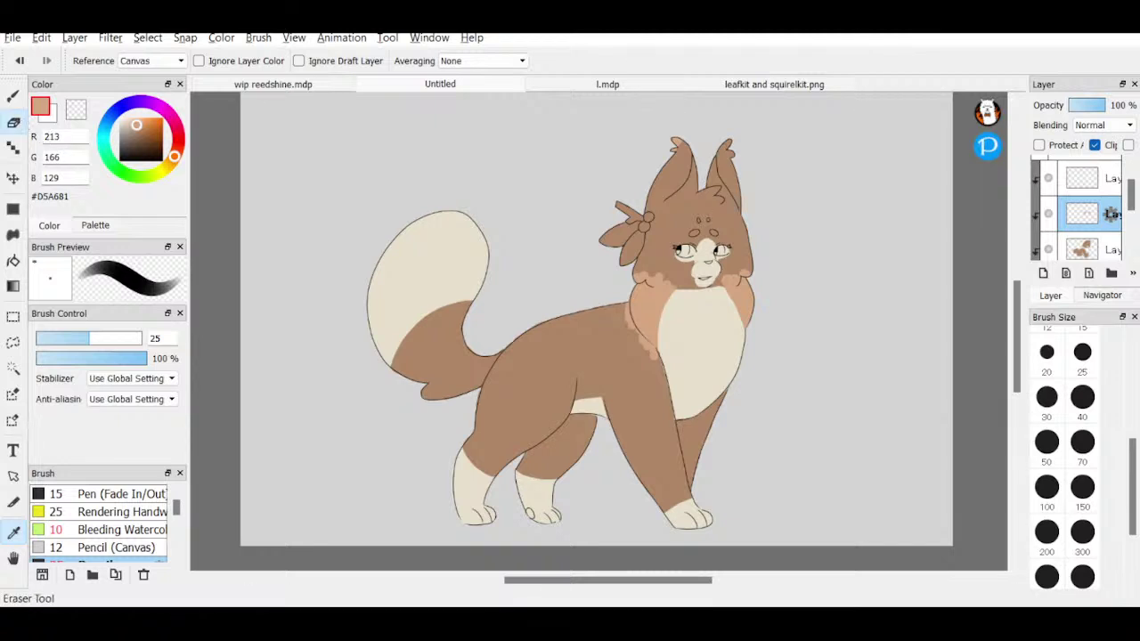
- Erase the tan spill from the cheeks and shoulder edge with size 150 and 40 erasers, and paint the ear tips tan at size 25
{"action": "left_click", "coordinate": [14, 121]}
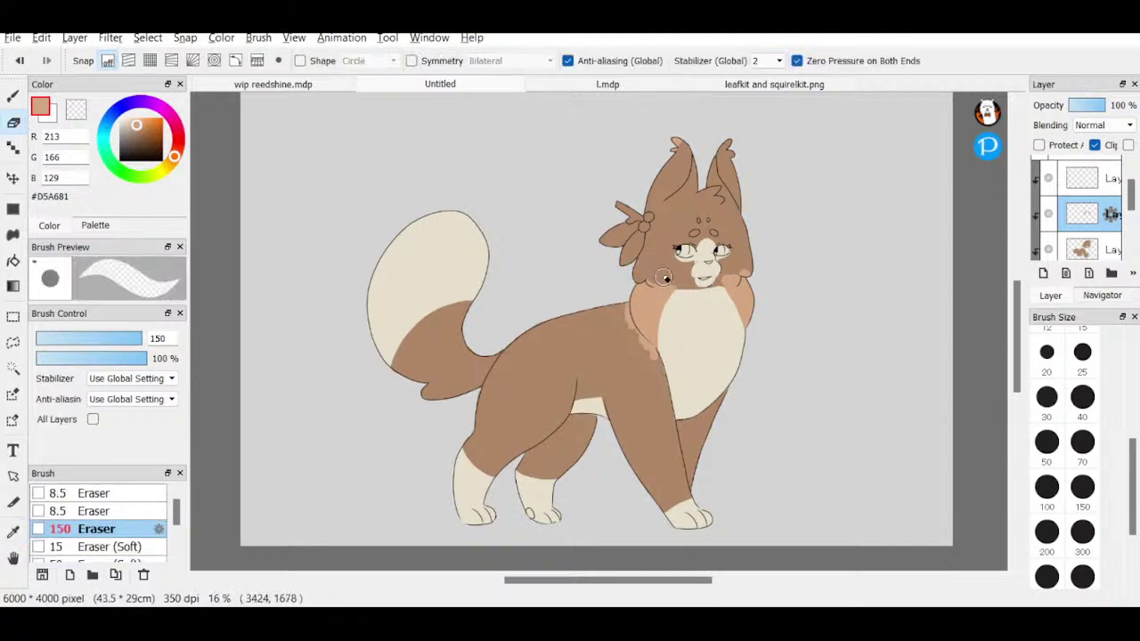
{"action": "key", "text": "b"}
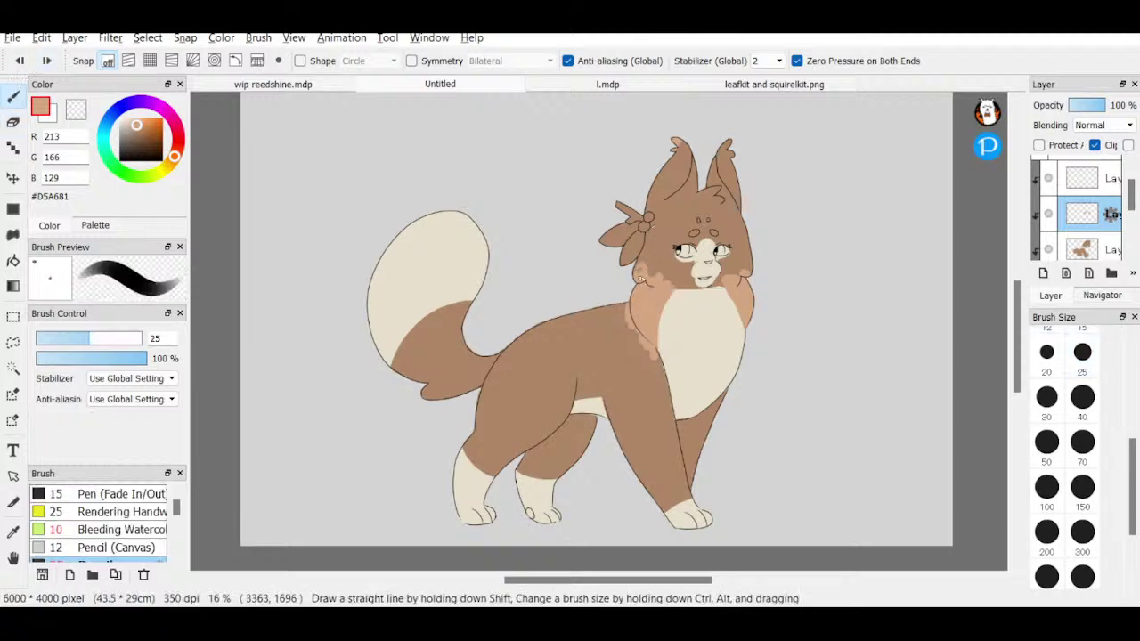
{"action": "key", "text": "e"}
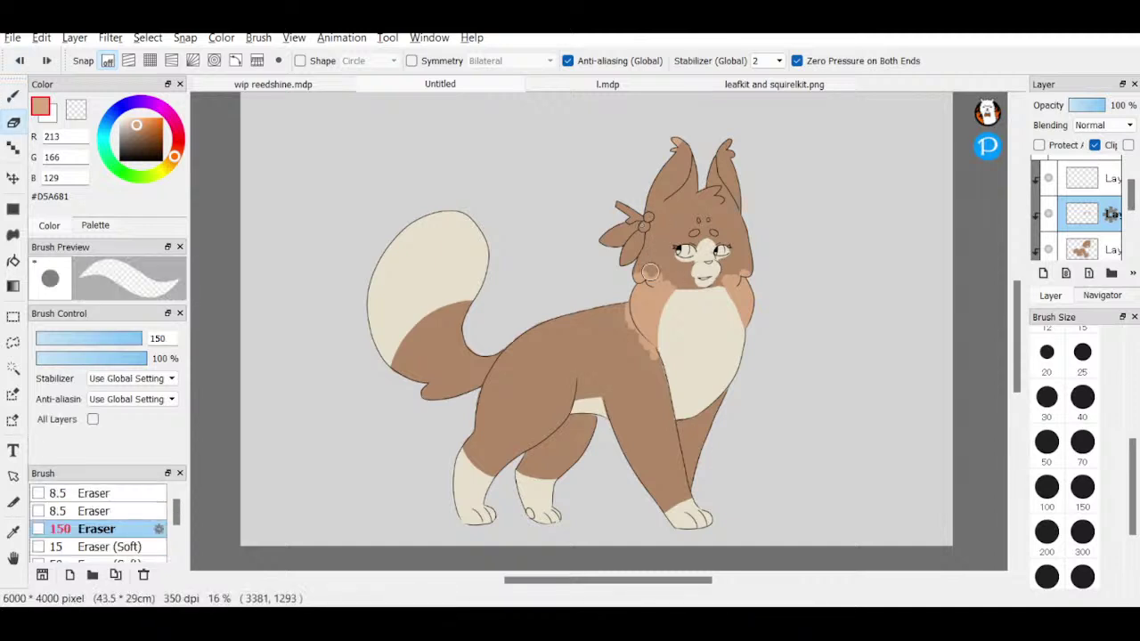
{"action": "left_click", "coordinate": [1082, 398]}
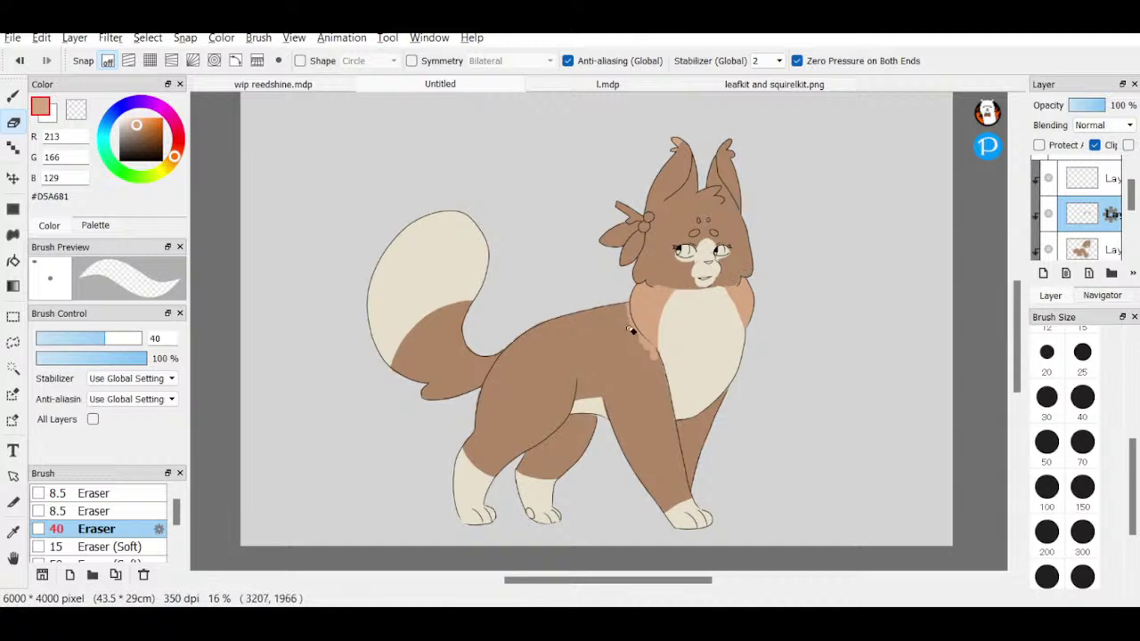
{"action": "mouse_move", "coordinate": [629, 297]}
{"action": "left_mouse_down"}
{"action": "mouse_move", "coordinate": [634, 330]}
{"action": "mouse_move", "coordinate": [664, 369]}
{"action": "left_mouse_up"}
{"action": "key", "text": "b"}
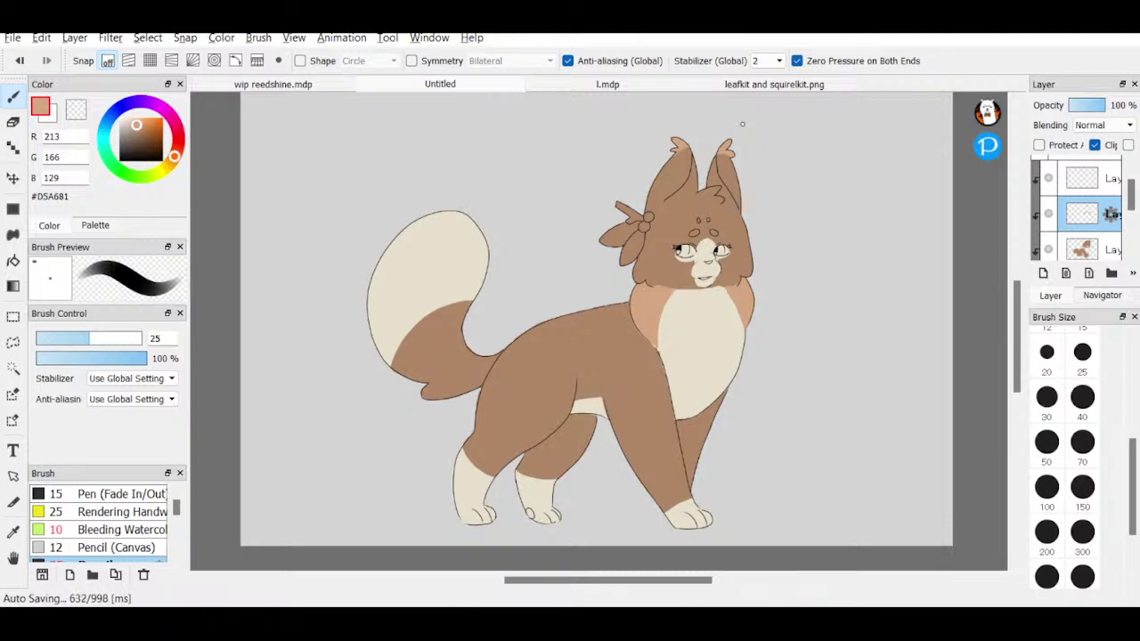
- Paint tan patches on both cheeks on the tan layer with the size 40 brush
{"action": "left_click_drag", "start_coordinate": [638, 262], "coordinate": [638, 272]}
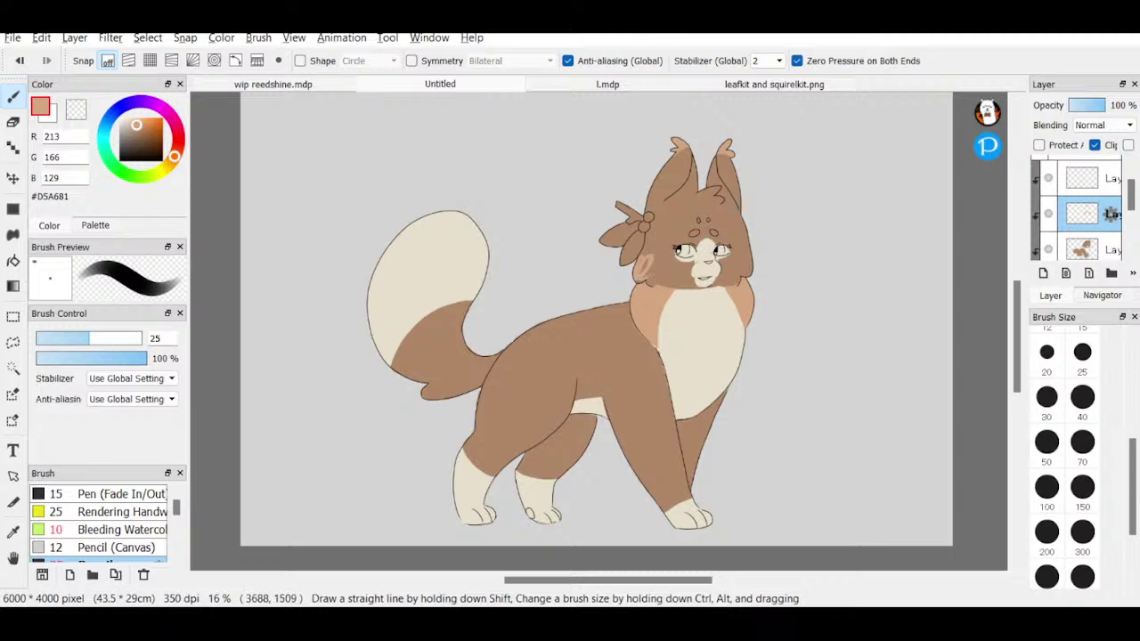
{"action": "key", "text": "ctrl+z"}
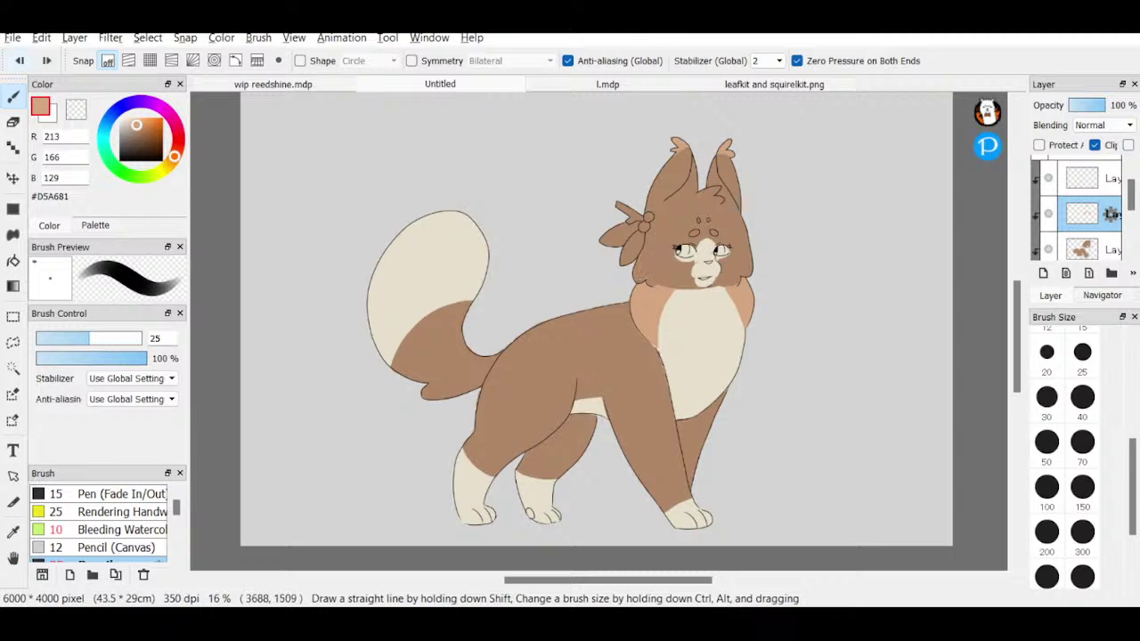
{"action": "left_click", "coordinate": [1089, 392]}
{"action": "mouse_move", "coordinate": [670, 256]}
{"action": "left_mouse_down"}
{"action": "mouse_move", "coordinate": [659, 262]}
{"action": "mouse_move", "coordinate": [673, 251]}
{"action": "left_mouse_up"}
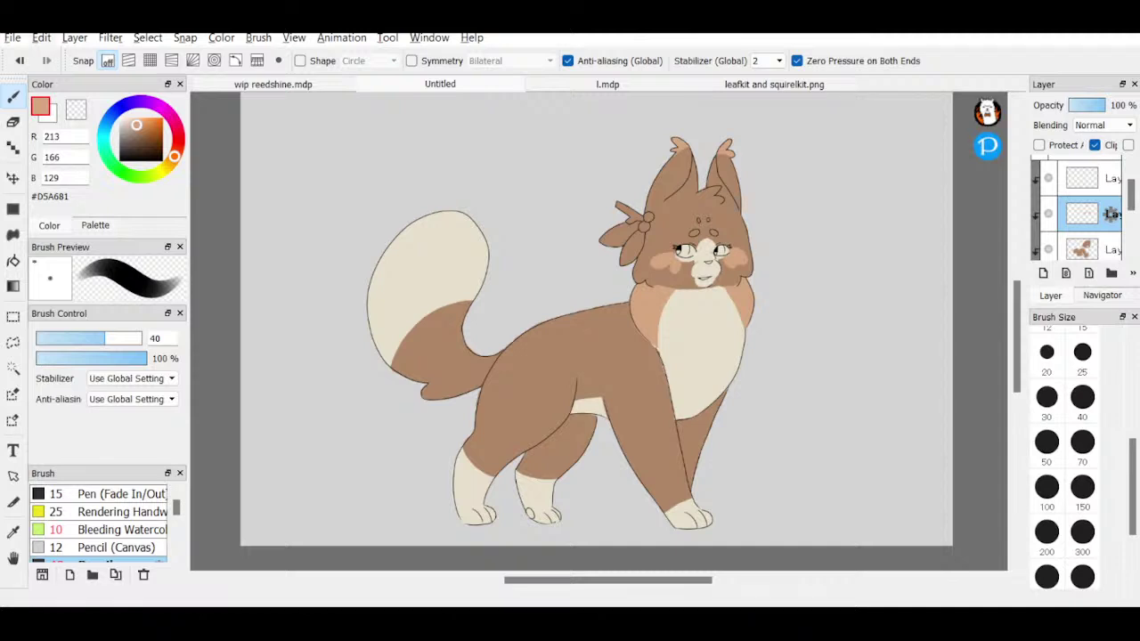
{"action": "key", "text": "ctrl+z"}
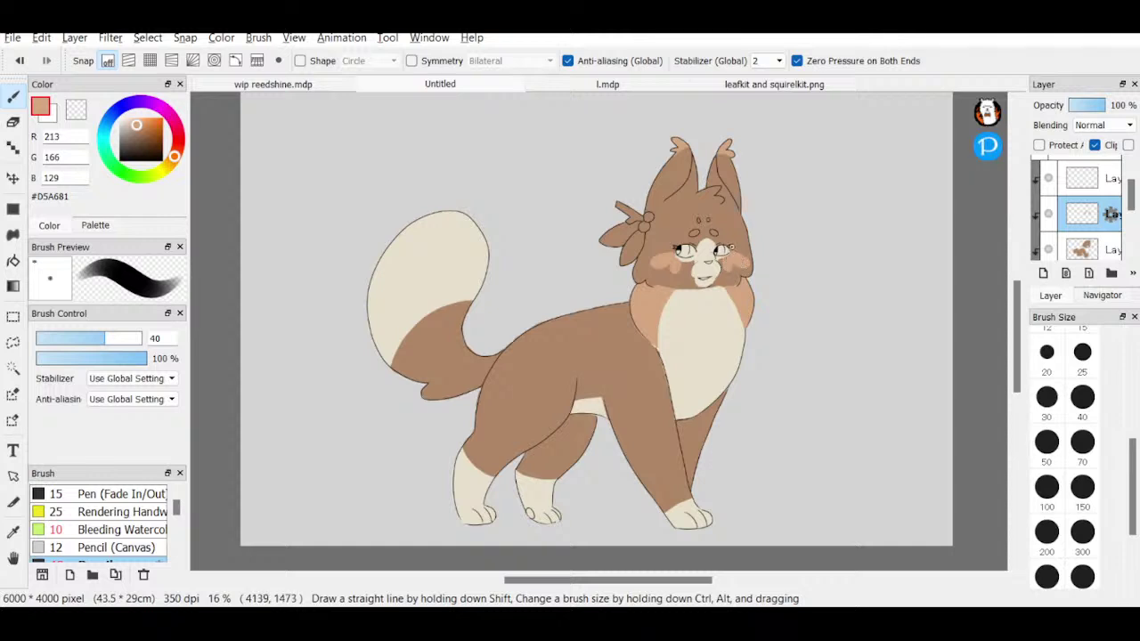
- Try dark brown test strokes in #886347 and a darker shade on the flank, on the layer above the tan one, and undo them
{"action": "left_click", "coordinate": [1082, 178]}
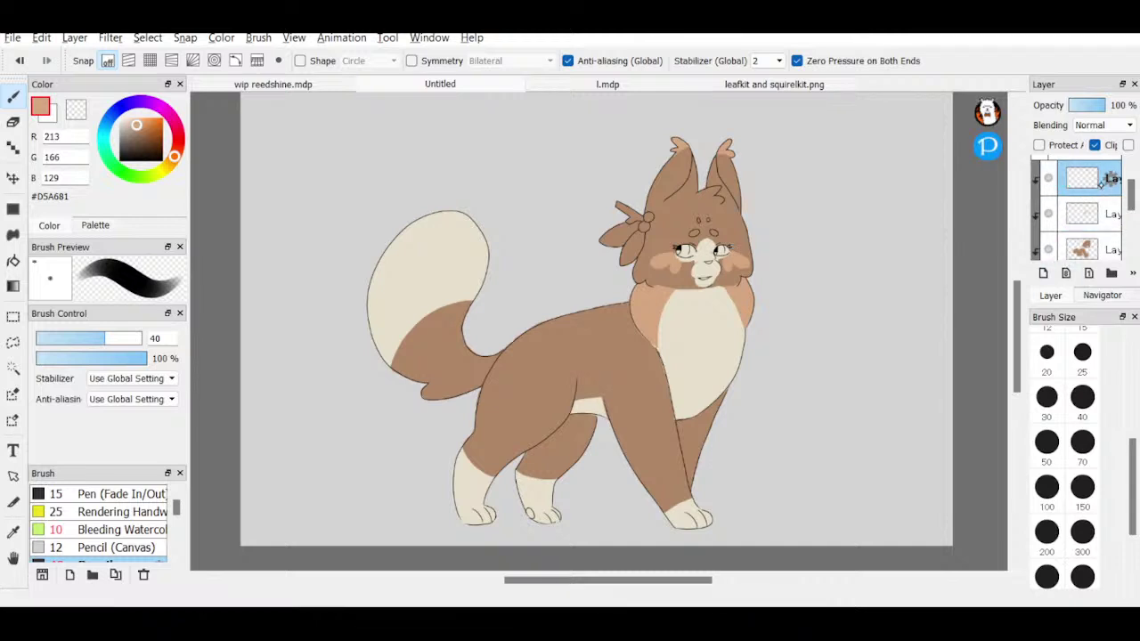
{"action": "left_click_drag", "start_coordinate": [136, 126], "coordinate": [140, 137]}
{"action": "left_click_drag", "start_coordinate": [543, 383], "coordinate": [578, 321]}
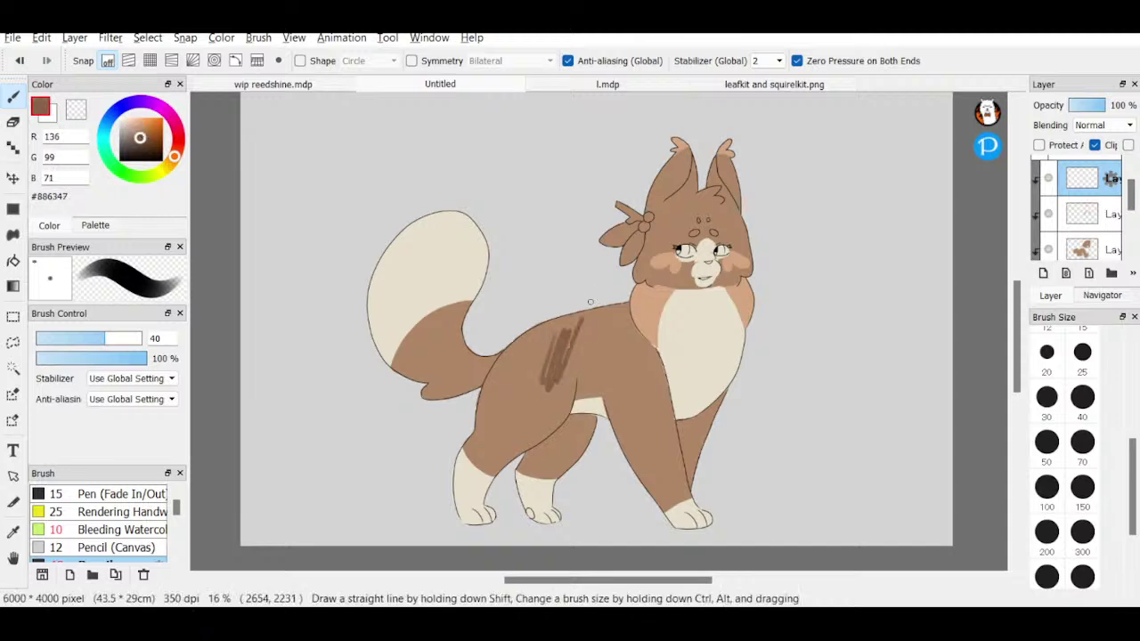
{"action": "key", "text": "ctrl+z"}
{"action": "left_click_drag", "start_coordinate": [140, 137], "coordinate": [140, 141]}
{"action": "left_click_drag", "start_coordinate": [535, 327], "coordinate": [561, 379]}
{"action": "key", "text": "ctrl+z"}
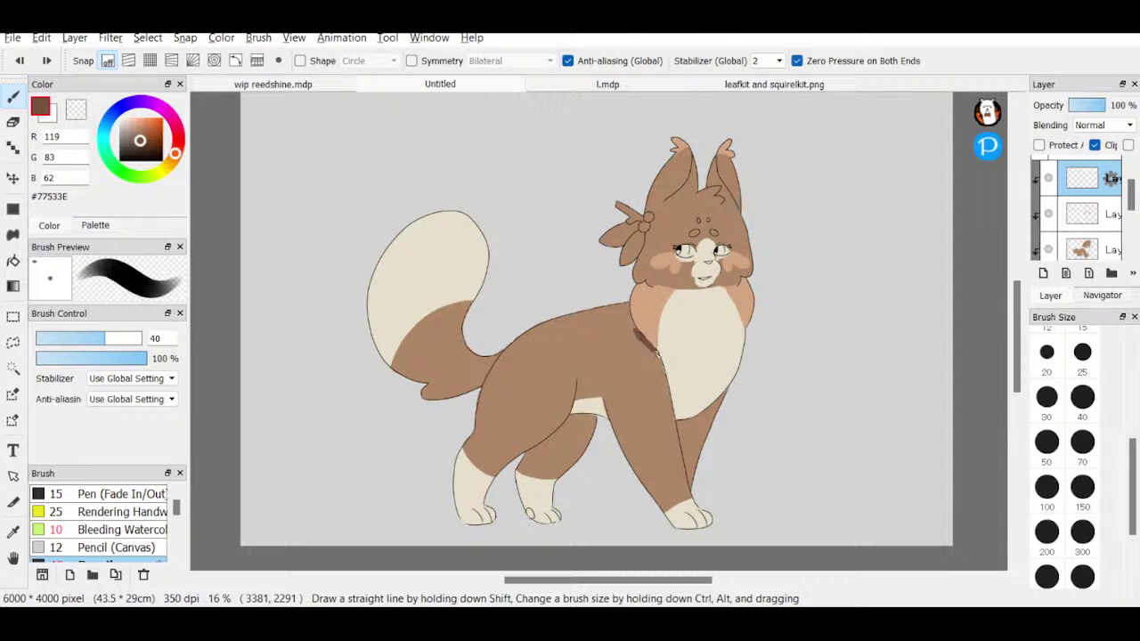
- Try painting a dark brown #77533E band from the upper back down along the chest edge, and trim it with the size 40 eraser
{"action": "mouse_move", "coordinate": [657, 354]}
{"action": "left_mouse_down"}
{"action": "mouse_move", "coordinate": [672, 418]}
{"action": "mouse_move", "coordinate": [664, 381]}
{"action": "mouse_move", "coordinate": [667, 398]}
{"action": "mouse_move", "coordinate": [674, 374]}
{"action": "mouse_move", "coordinate": [659, 438]}
{"action": "mouse_move", "coordinate": [669, 403]}
{"action": "left_mouse_up"}
{"action": "mouse_move", "coordinate": [652, 360]}
{"action": "left_mouse_down"}
{"action": "mouse_move", "coordinate": [659, 392]}
{"action": "mouse_move", "coordinate": [644, 347]}
{"action": "mouse_move", "coordinate": [668, 409]}
{"action": "mouse_move", "coordinate": [676, 382]}
{"action": "mouse_move", "coordinate": [658, 442]}
{"action": "mouse_move", "coordinate": [672, 423]}
{"action": "mouse_move", "coordinate": [655, 441]}
{"action": "mouse_move", "coordinate": [658, 372]}
{"action": "mouse_move", "coordinate": [661, 406]}
{"action": "mouse_move", "coordinate": [627, 301]}
{"action": "left_mouse_up"}
{"action": "mouse_move", "coordinate": [645, 357]}
{"action": "left_mouse_down"}
{"action": "mouse_move", "coordinate": [572, 301]}
{"action": "mouse_move", "coordinate": [609, 319]}
{"action": "mouse_move", "coordinate": [613, 302]}
{"action": "mouse_move", "coordinate": [591, 312]}
{"action": "mouse_move", "coordinate": [638, 346]}
{"action": "mouse_move", "coordinate": [611, 302]}
{"action": "mouse_move", "coordinate": [640, 351]}
{"action": "left_mouse_up"}
{"action": "mouse_move", "coordinate": [640, 352]}
{"action": "left_mouse_down"}
{"action": "mouse_move", "coordinate": [575, 301]}
{"action": "mouse_move", "coordinate": [633, 346]}
{"action": "mouse_move", "coordinate": [629, 325]}
{"action": "mouse_move", "coordinate": [632, 341]}
{"action": "mouse_move", "coordinate": [606, 329]}
{"action": "mouse_move", "coordinate": [647, 366]}
{"action": "mouse_move", "coordinate": [622, 335]}
{"action": "mouse_move", "coordinate": [661, 410]}
{"action": "left_mouse_up"}
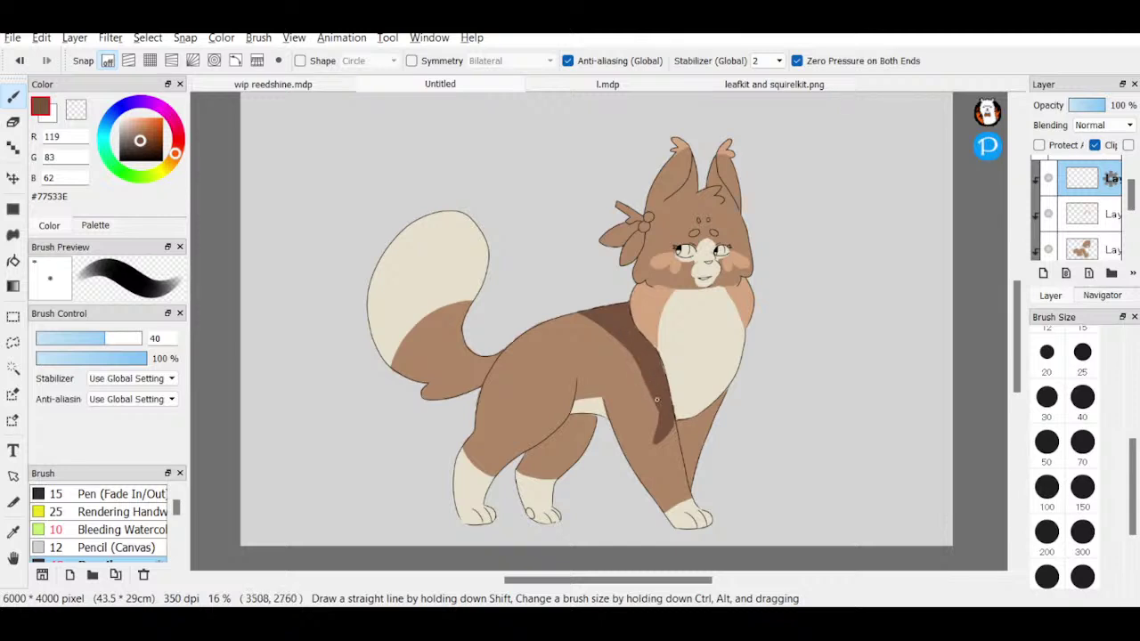
{"action": "key", "text": "e"}
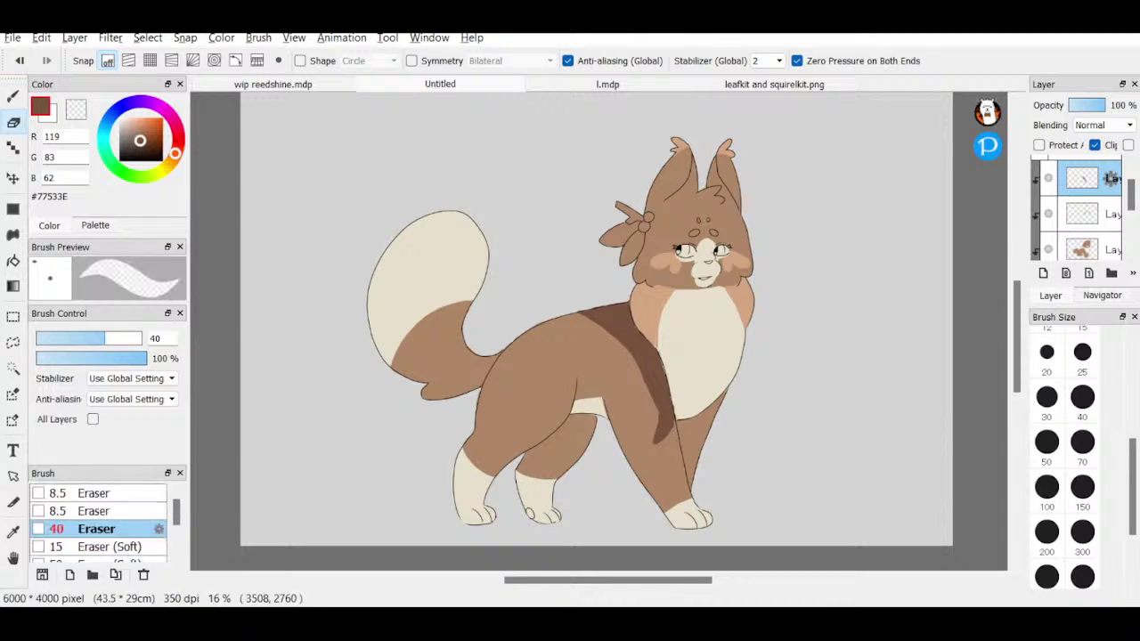
{"action": "left_click_drag", "start_coordinate": [653, 413], "coordinate": [652, 456]}
- Undo all strokes of the dark brown band along the shoulder and chest edge
{"action": "left_click", "coordinate": [22, 61]}
{"action": "left_click", "coordinate": [32, 58]}
{"action": "left_click", "coordinate": [27, 58]}
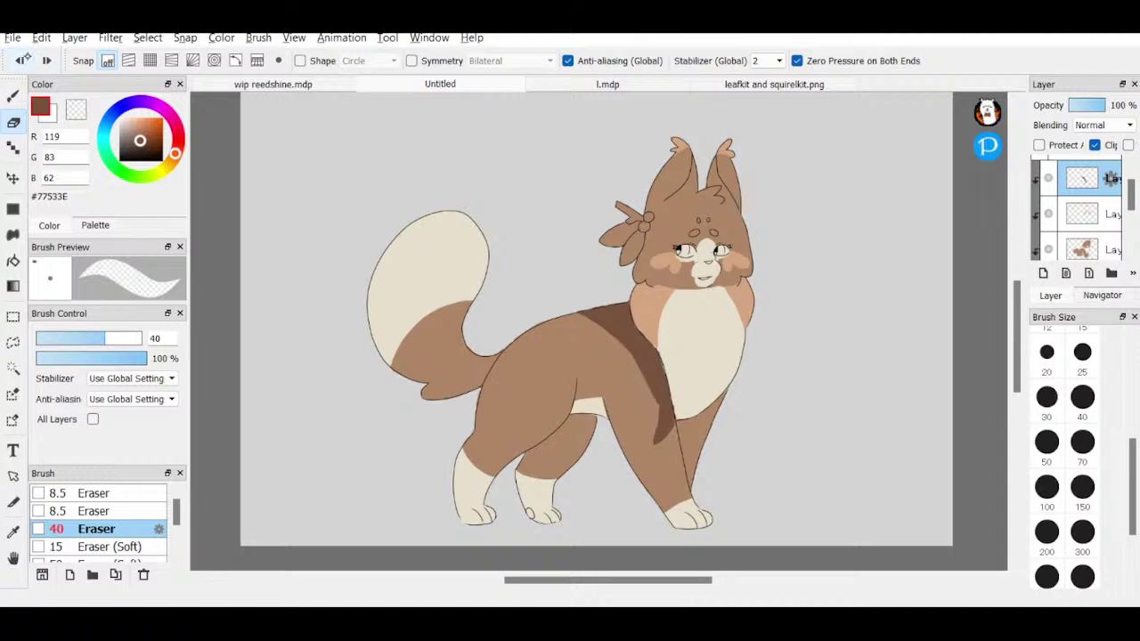
{"action": "left_click", "coordinate": [26, 56]}
{"action": "left_click", "coordinate": [27, 55]}
{"action": "left_click", "coordinate": [26, 53]}
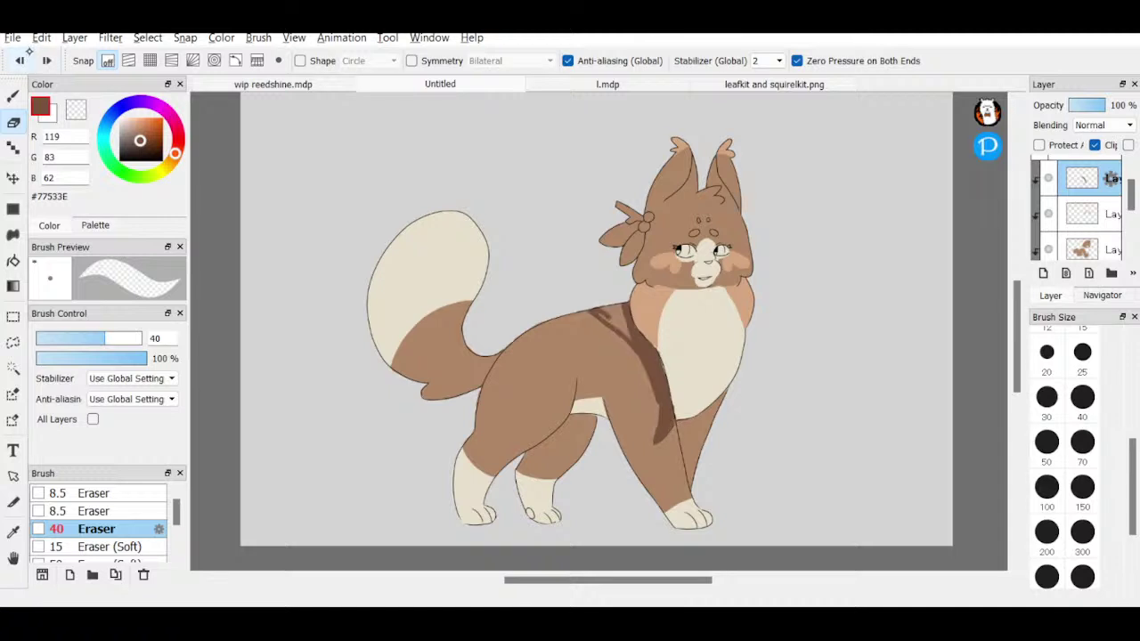
{"action": "left_click", "coordinate": [27, 52]}
{"action": "left_click", "coordinate": [26, 51]}
{"action": "left_click", "coordinate": [27, 51]}
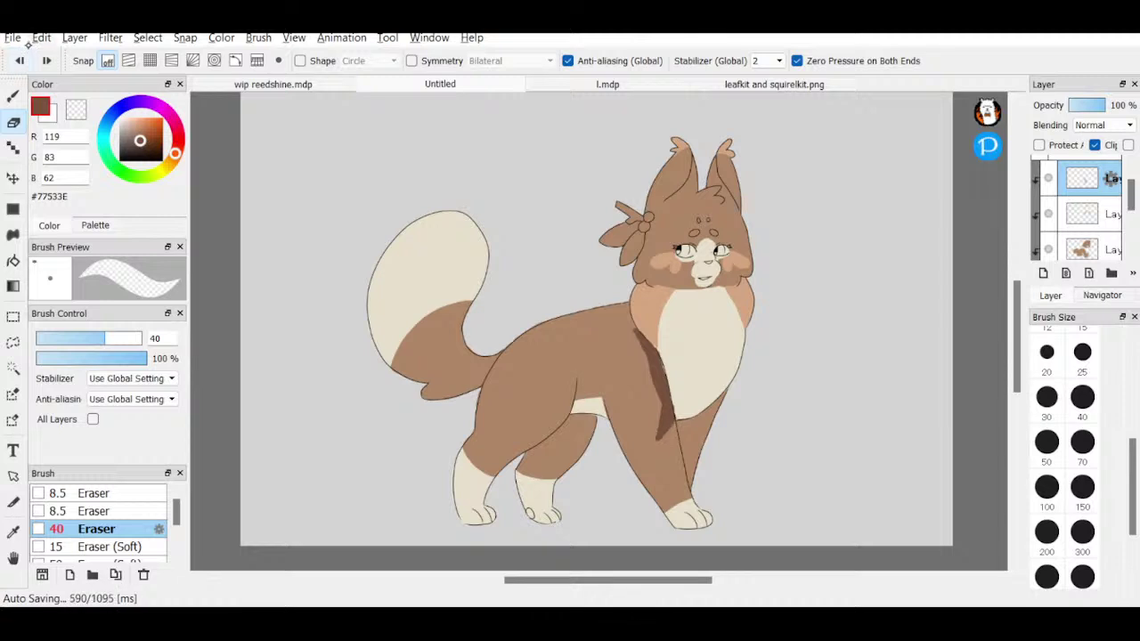
{"action": "left_click", "coordinate": [21, 53]}
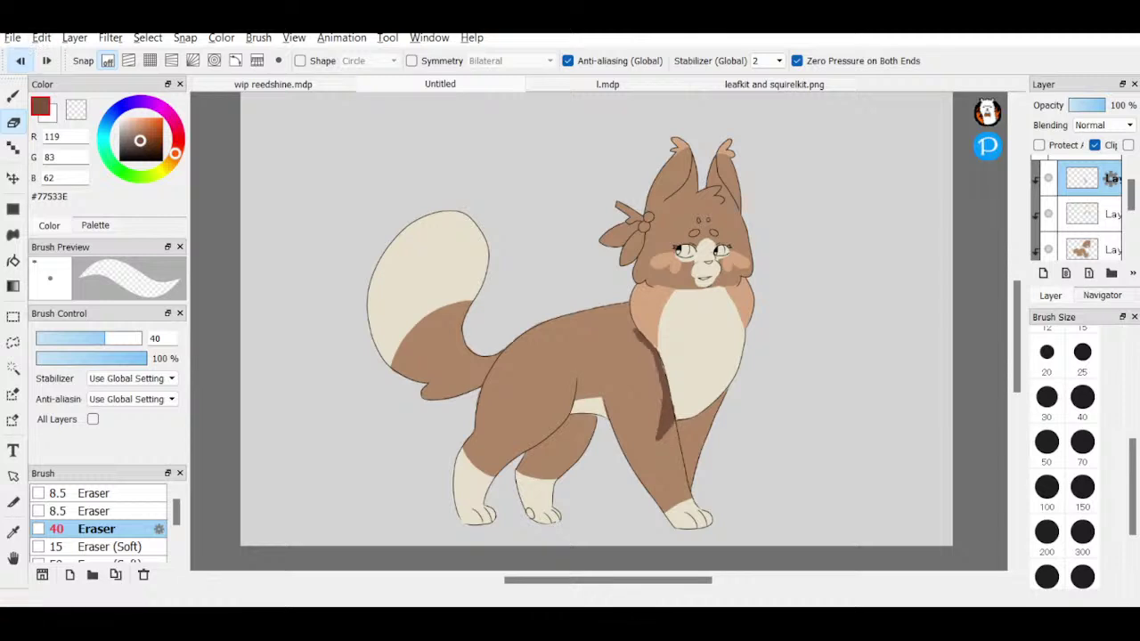
{"action": "left_click", "coordinate": [22, 50]}
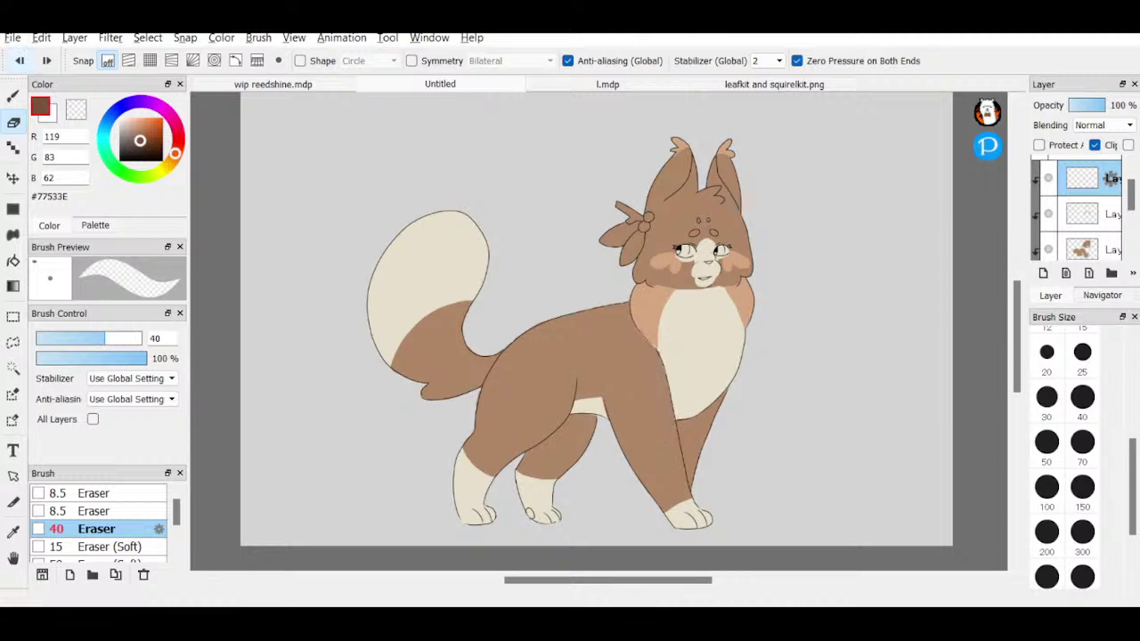
- Temporarily hide the cream coat layer to sample gray #B7B7B7 from the base layer, and set the brush size to 300
{"action": "scroll", "coordinate": [1108, 214], "scroll_direction": "down", "scroll_amount": 1}
{"action": "left_click", "coordinate": [1049, 180]}
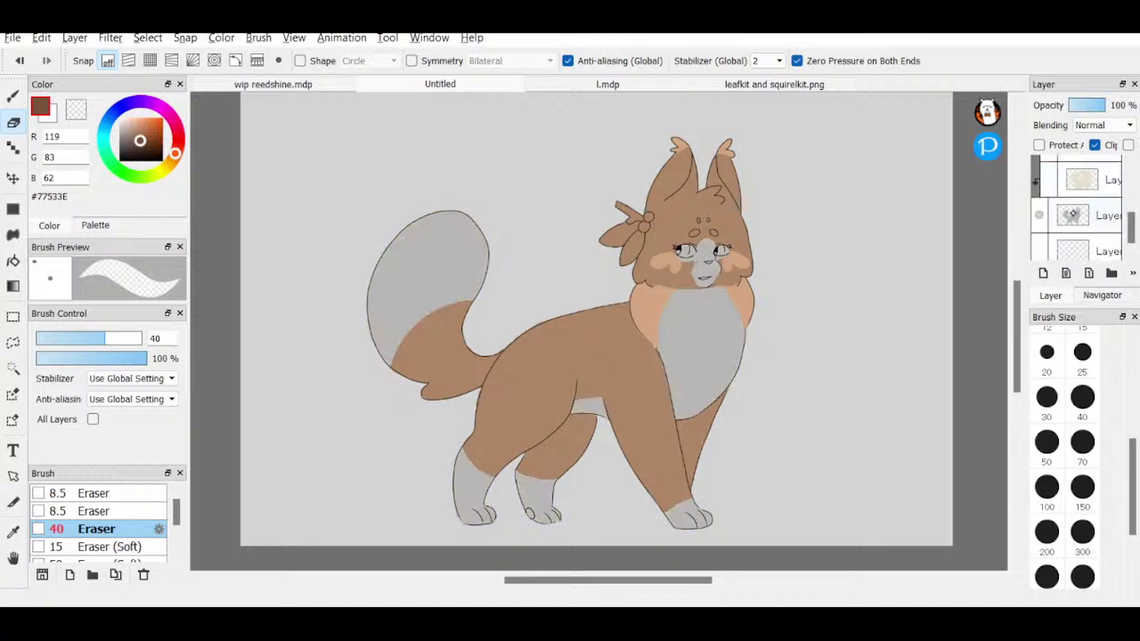
{"action": "left_click", "coordinate": [13, 532]}
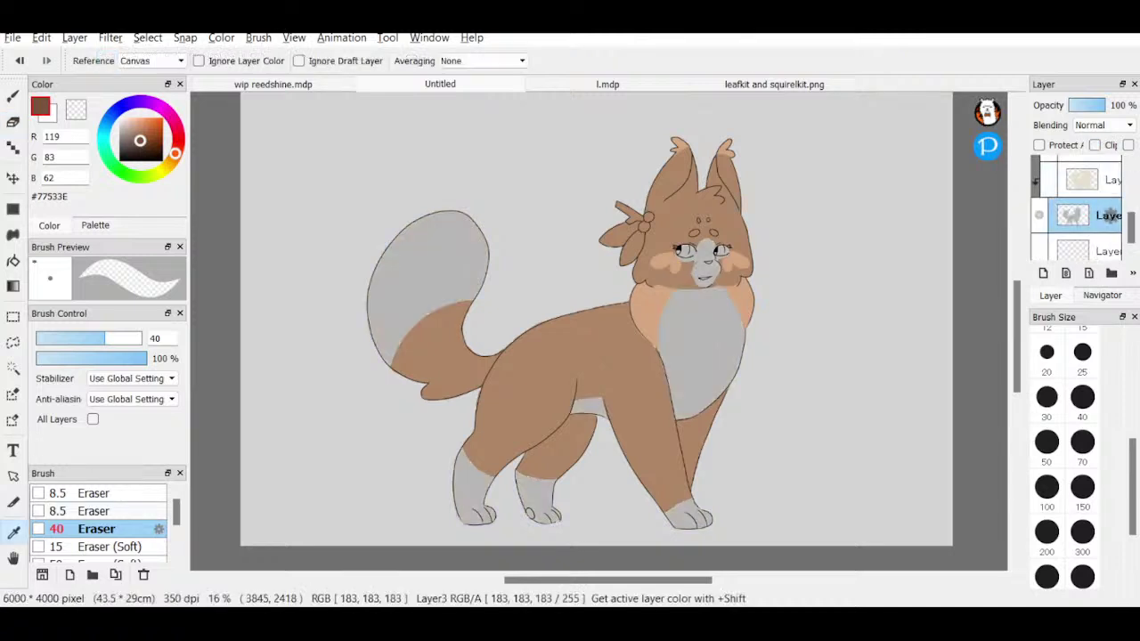
{"action": "left_click", "coordinate": [697, 378]}
{"action": "left_click", "coordinate": [13, 97]}
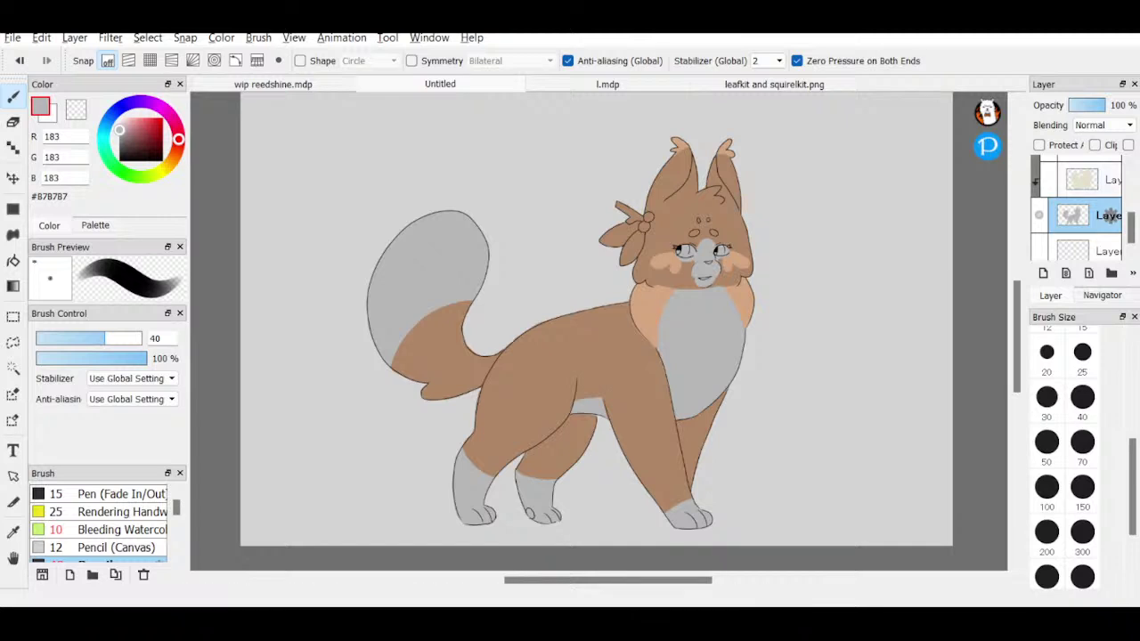
{"action": "left_click", "coordinate": [1050, 180]}
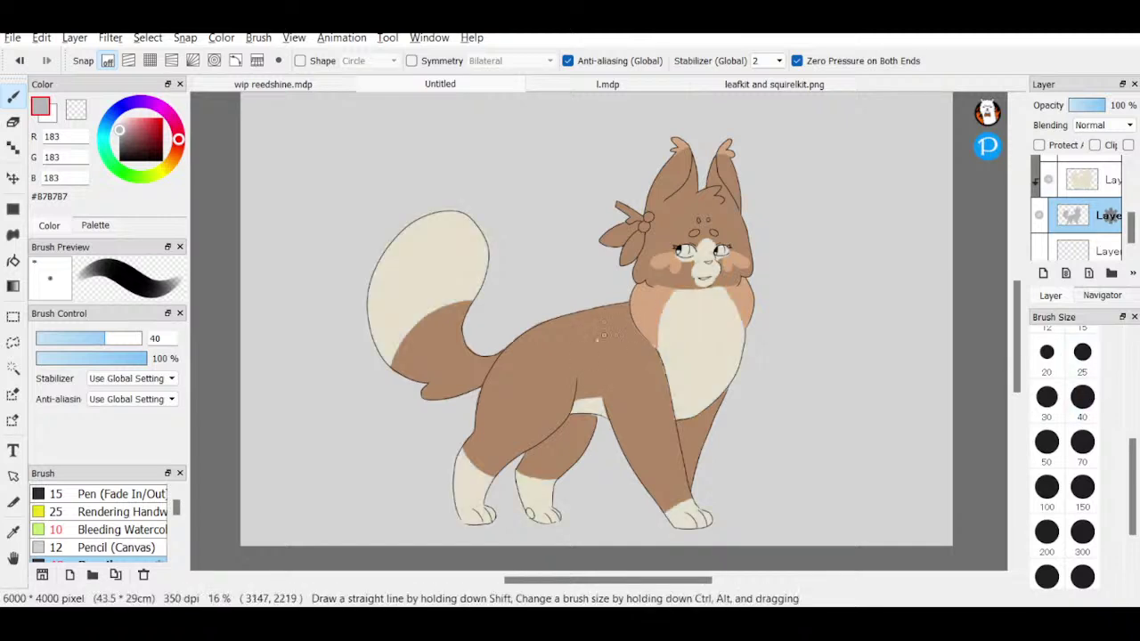
{"action": "left_click", "coordinate": [1082, 532]}
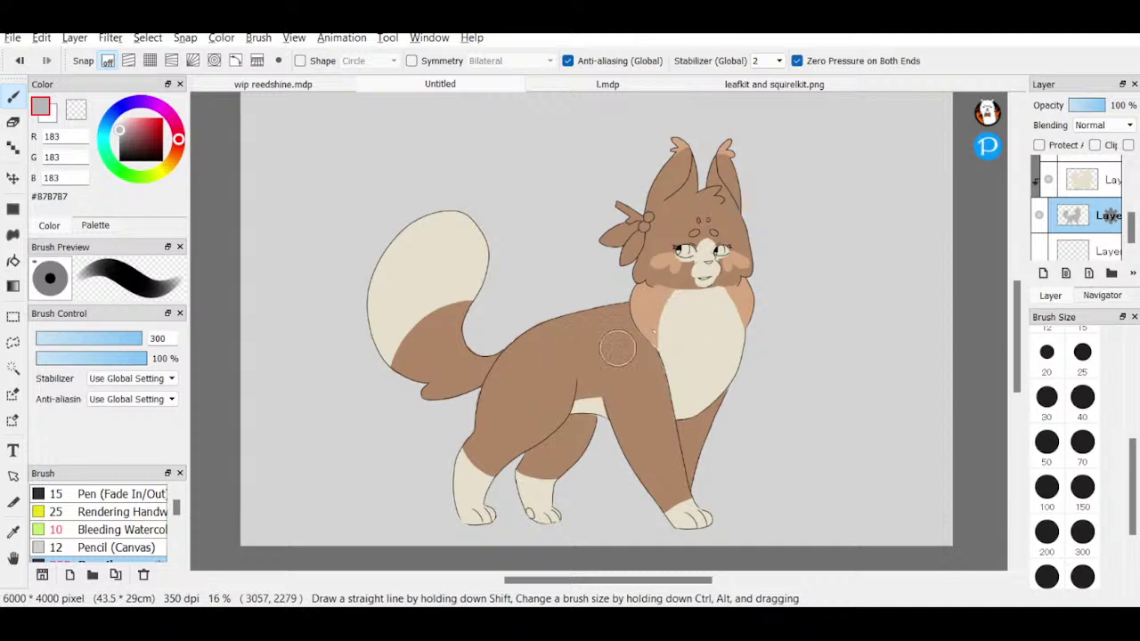
- Erase the tan cheek patches with the size 40 eraser, and move the empty layer above the tan layer below it
{"action": "scroll", "coordinate": [1111, 215], "scroll_direction": "up", "scroll_amount": 2}
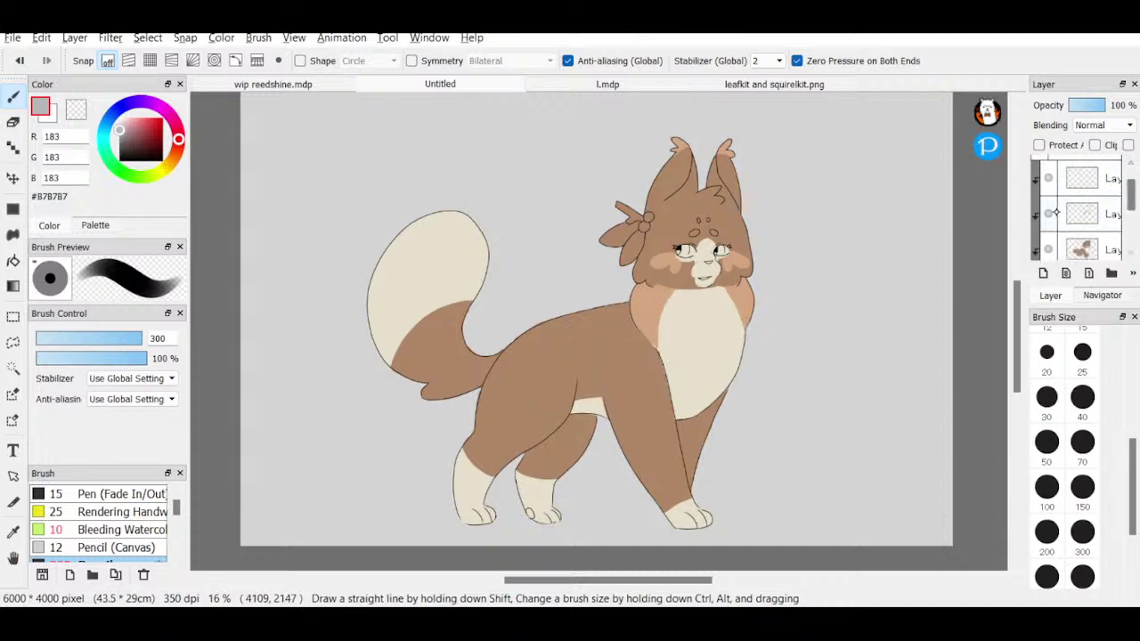
{"action": "left_click", "coordinate": [1050, 214]}
{"action": "left_click", "coordinate": [1050, 214]}
{"action": "left_click", "coordinate": [1087, 215]}
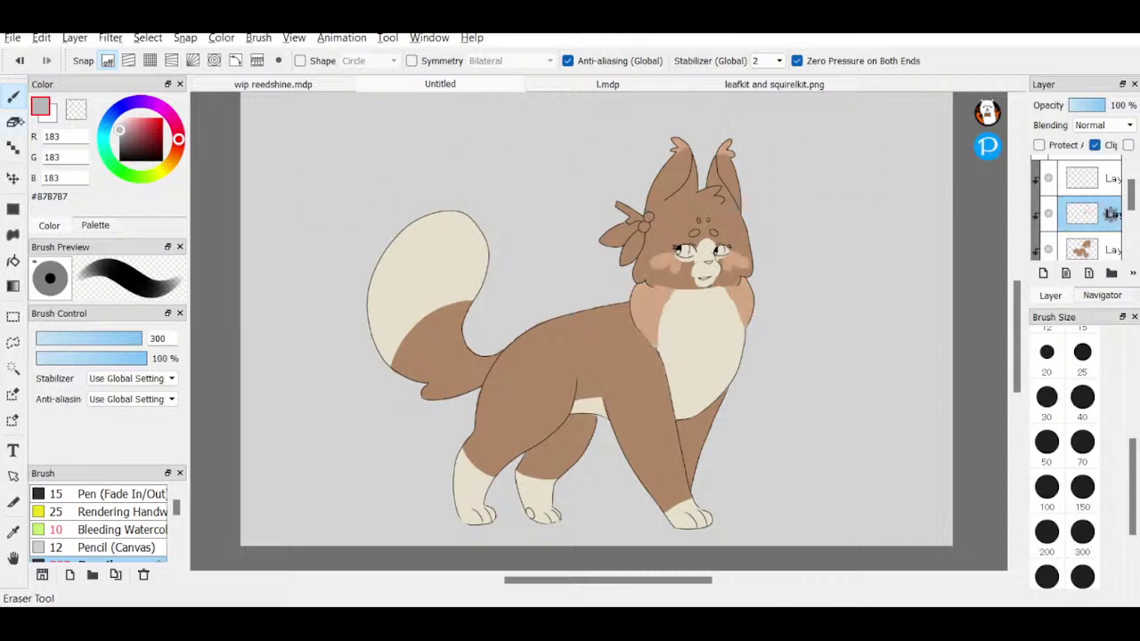
{"action": "left_click", "coordinate": [13, 122]}
{"action": "mouse_move", "coordinate": [653, 271]}
{"action": "left_mouse_down"}
{"action": "mouse_move", "coordinate": [701, 238]}
{"action": "mouse_move", "coordinate": [739, 258]}
{"action": "mouse_move", "coordinate": [711, 255]}
{"action": "mouse_move", "coordinate": [721, 261]}
{"action": "mouse_move", "coordinate": [739, 271]}
{"action": "left_mouse_up"}
{"action": "left_click_drag", "start_coordinate": [1082, 178], "coordinate": [1081, 234]}
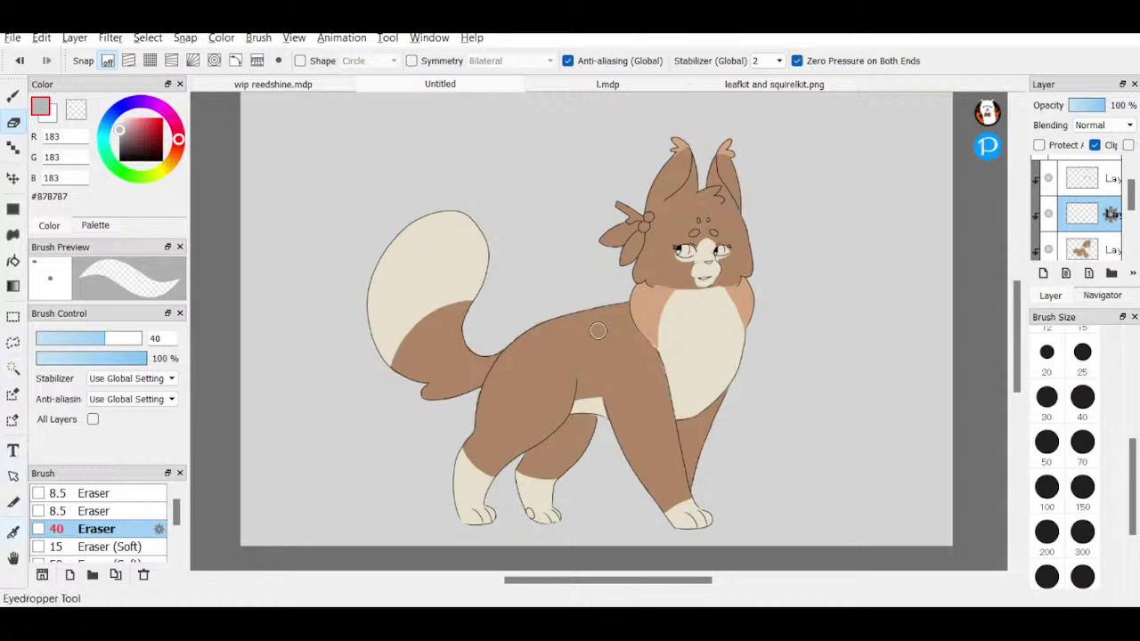
- Sample tan #D5A681 from the chest fur, and select the tan layer with the brush at size 25
{"action": "left_click", "coordinate": [14, 533]}
{"action": "left_click", "coordinate": [641, 314]}
{"action": "left_click", "coordinate": [14, 97]}
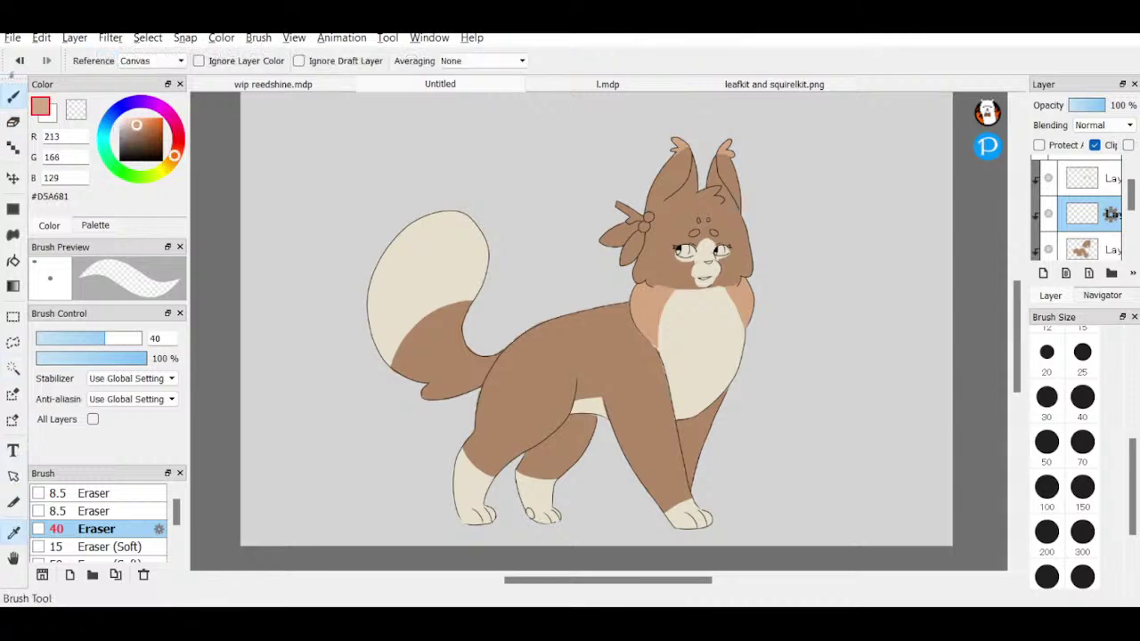
{"action": "left_click", "coordinate": [1112, 179]}
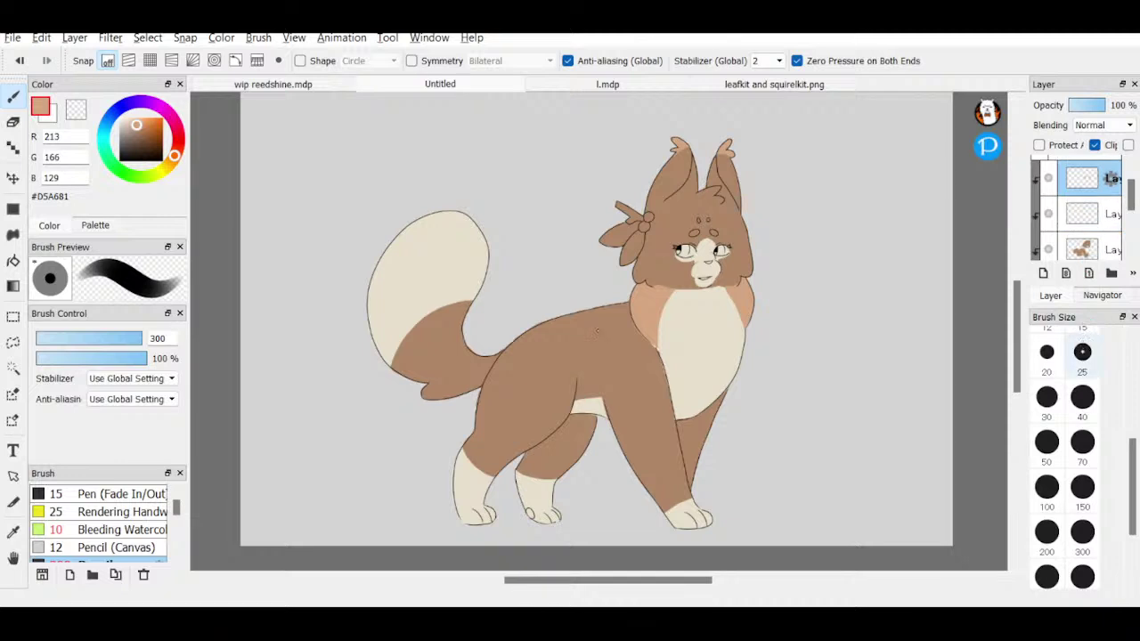
{"action": "left_click", "coordinate": [1082, 352]}
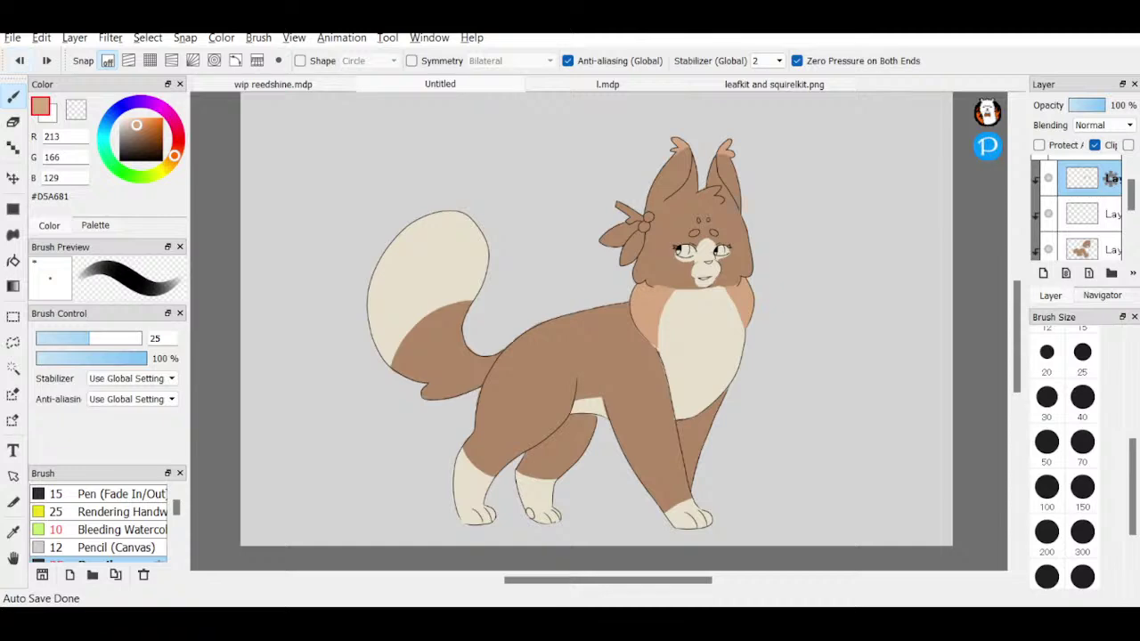
- Look at the leafkit and squirelkit.png drawing for reference, and return to the Untitled drawing
{"action": "left_click", "coordinate": [607, 84]}
{"action": "left_click", "coordinate": [732, 83]}
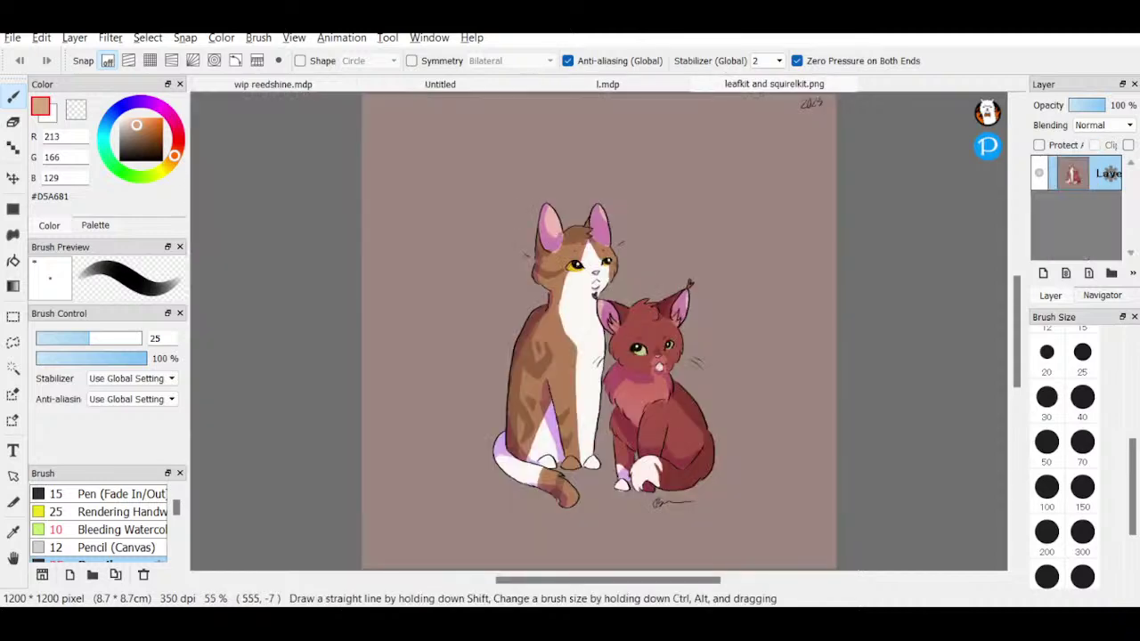
{"action": "left_click", "coordinate": [512, 83]}
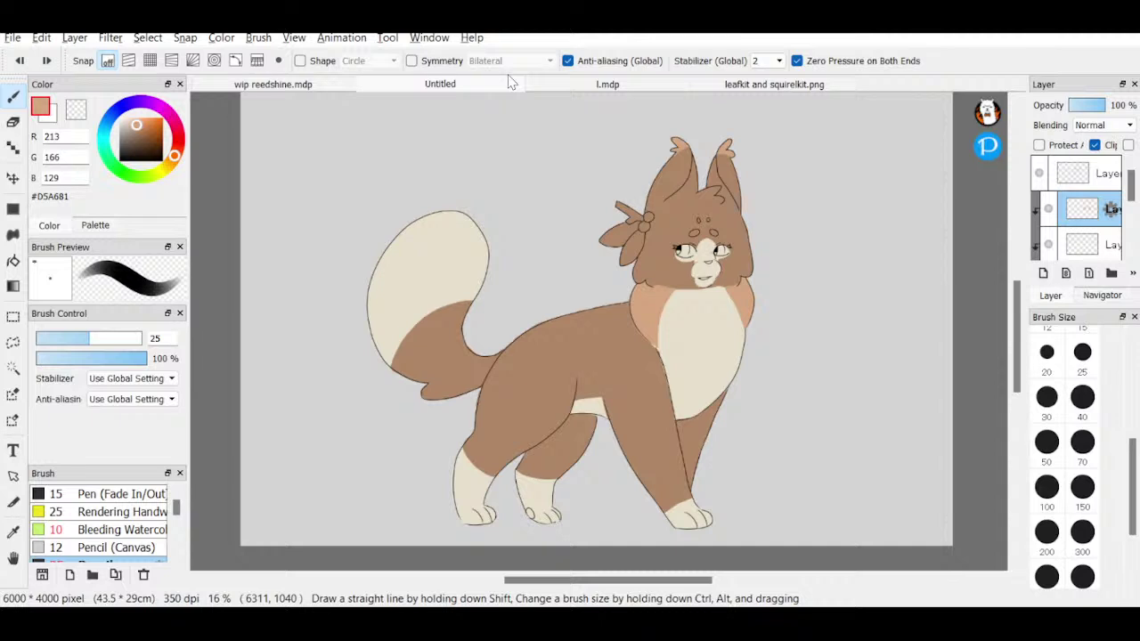
- On the empty layer below the tan one, paint the tail base dark brown #885A41 with the size 300 brush
{"action": "left_click", "coordinate": [1077, 242]}
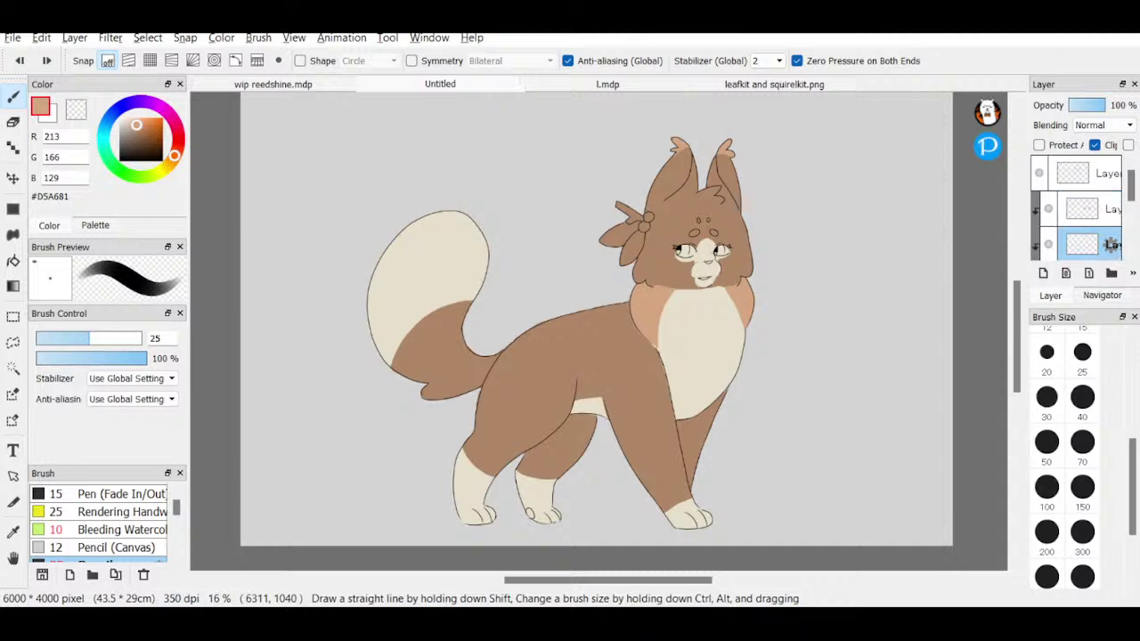
{"action": "left_click_drag", "start_coordinate": [134, 133], "coordinate": [141, 138]}
{"action": "mouse_move", "coordinate": [551, 317]}
{"action": "left_mouse_down"}
{"action": "mouse_move", "coordinate": [544, 369]}
{"action": "mouse_move", "coordinate": [559, 318]}
{"action": "left_mouse_up"}
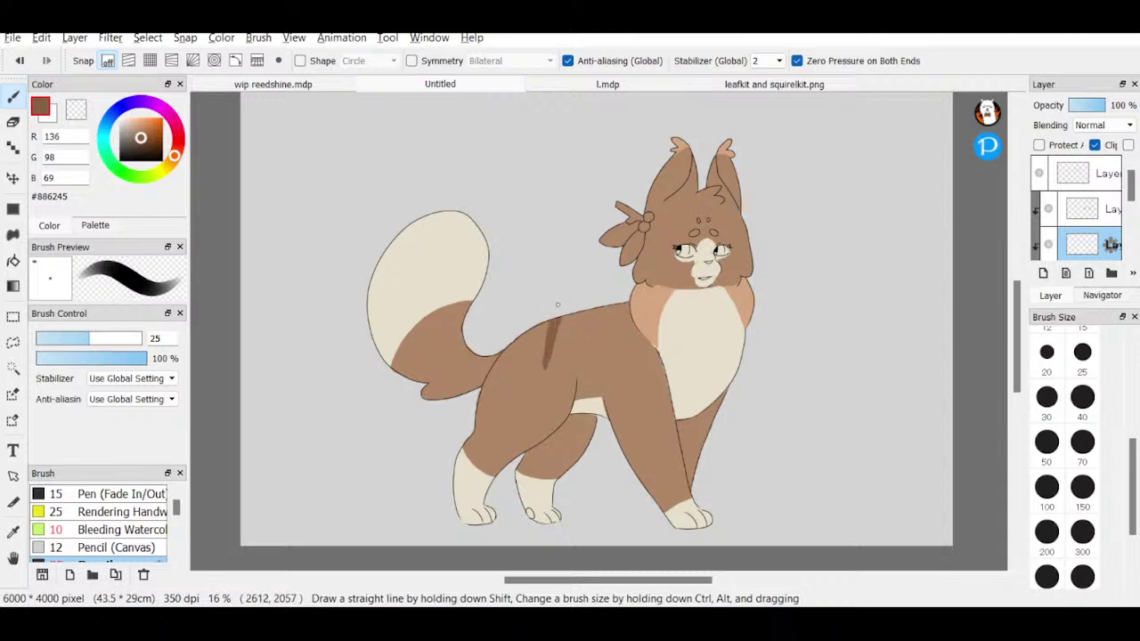
{"action": "key", "text": "ctrl+z"}
{"action": "mouse_move", "coordinate": [141, 138]}
{"action": "left_mouse_down"}
{"action": "mouse_move", "coordinate": [176, 153]}
{"action": "mouse_move", "coordinate": [143, 138]}
{"action": "left_mouse_up"}
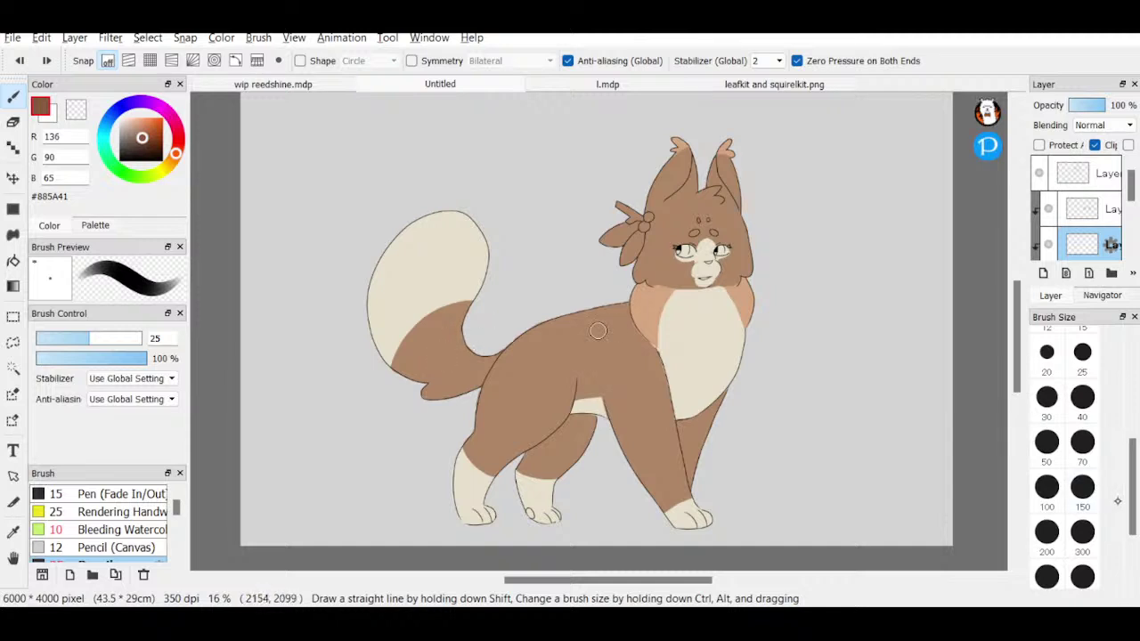
{"action": "left_click", "coordinate": [1082, 532]}
{"action": "mouse_move", "coordinate": [416, 340]}
{"action": "left_mouse_down"}
{"action": "mouse_move", "coordinate": [456, 315]}
{"action": "mouse_move", "coordinate": [391, 366]}
{"action": "mouse_move", "coordinate": [487, 316]}
{"action": "mouse_move", "coordinate": [398, 368]}
{"action": "mouse_move", "coordinate": [424, 334]}
{"action": "mouse_move", "coordinate": [448, 342]}
{"action": "mouse_move", "coordinate": [397, 346]}
{"action": "mouse_move", "coordinate": [485, 305]}
{"action": "mouse_move", "coordinate": [409, 376]}
{"action": "mouse_move", "coordinate": [479, 334]}
{"action": "mouse_move", "coordinate": [450, 399]}
{"action": "mouse_move", "coordinate": [485, 342]}
{"action": "left_mouse_up"}
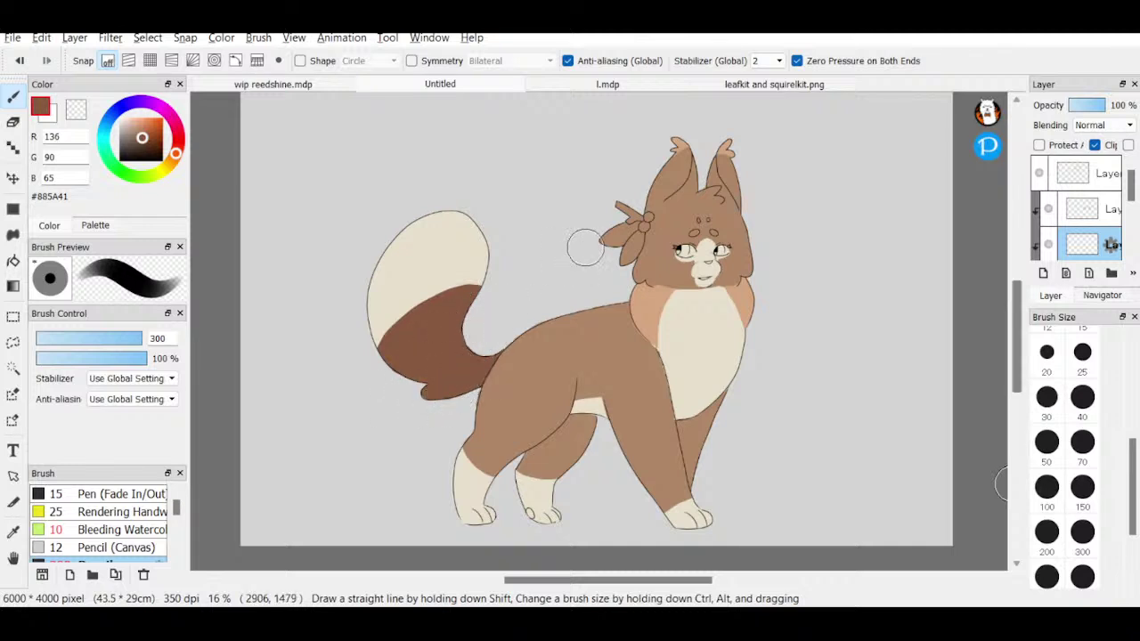
- Paint a curved dark brown patch at the top of the front leg with the size 40 brush, undoing the trial strokes around the shoulder
{"action": "left_click", "coordinate": [1082, 397]}
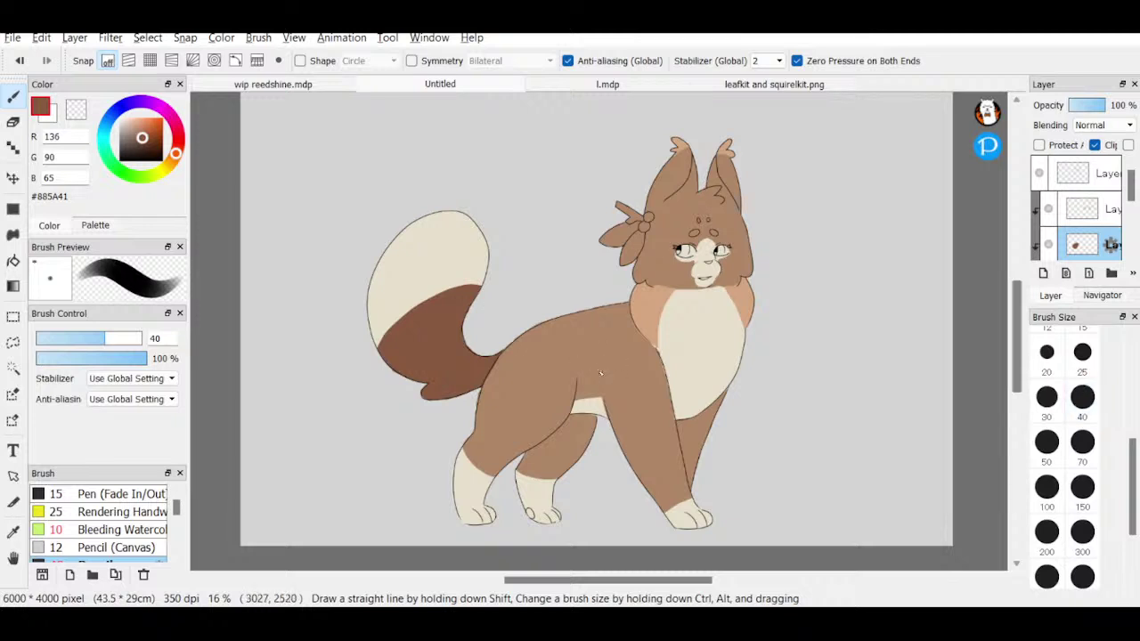
{"action": "mouse_move", "coordinate": [591, 374]}
{"action": "left_mouse_down"}
{"action": "mouse_move", "coordinate": [629, 369]}
{"action": "mouse_move", "coordinate": [588, 377]}
{"action": "mouse_move", "coordinate": [638, 384]}
{"action": "mouse_move", "coordinate": [611, 362]}
{"action": "left_mouse_up"}
{"action": "key", "text": "ctrl+z"}
{"action": "key", "text": "ctrl+z"}
{"action": "key", "text": "ctrl+z"}
{"action": "key", "text": "ctrl+z"}
{"action": "mouse_move", "coordinate": [605, 391]}
{"action": "left_mouse_down"}
{"action": "mouse_move", "coordinate": [649, 374]}
{"action": "mouse_move", "coordinate": [609, 373]}
{"action": "mouse_move", "coordinate": [611, 383]}
{"action": "mouse_move", "coordinate": [625, 365]}
{"action": "mouse_move", "coordinate": [646, 376]}
{"action": "mouse_move", "coordinate": [654, 352]}
{"action": "mouse_move", "coordinate": [624, 308]}
{"action": "mouse_move", "coordinate": [634, 315]}
{"action": "mouse_move", "coordinate": [641, 301]}
{"action": "left_mouse_up"}
{"action": "left_click_drag", "start_coordinate": [592, 360], "coordinate": [634, 316]}
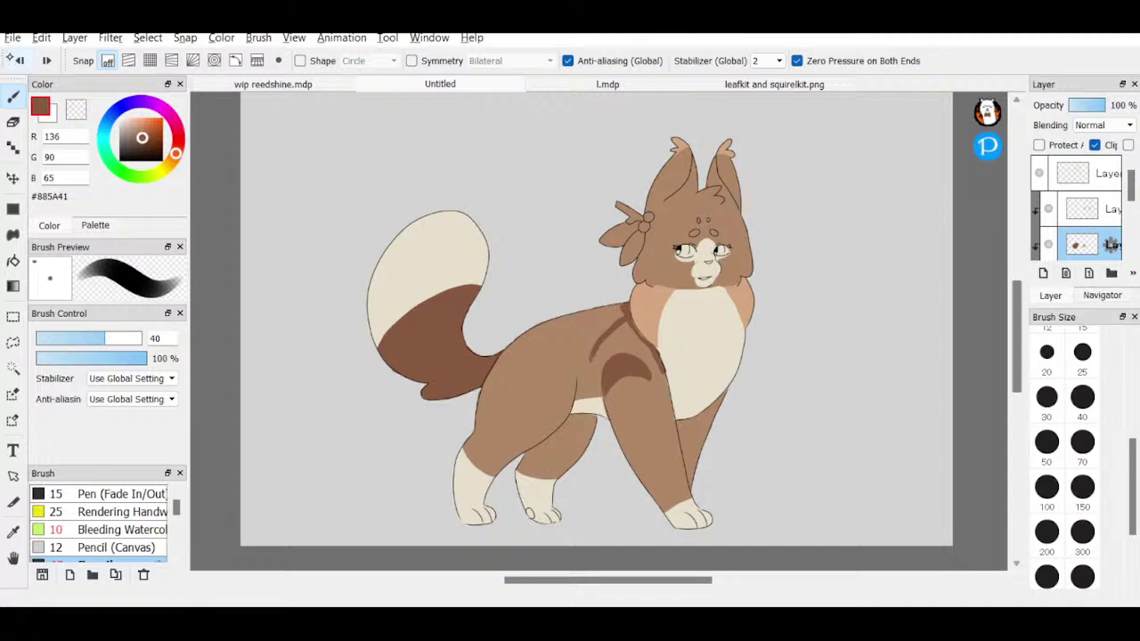
{"action": "left_click", "coordinate": [18, 60]}
{"action": "left_click", "coordinate": [18, 59]}
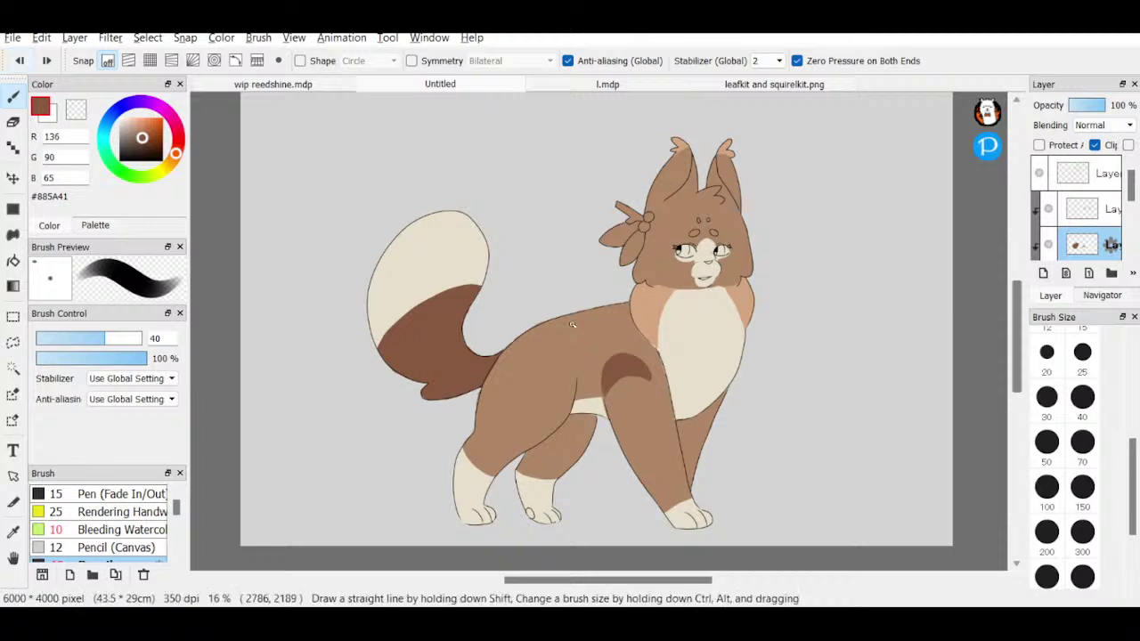
- Paint tapered dark brown stripes from the back line down the flank behind the front leg
{"action": "mouse_move", "coordinate": [567, 310]}
{"action": "left_mouse_down"}
{"action": "mouse_move", "coordinate": [548, 388]}
{"action": "mouse_move", "coordinate": [583, 309]}
{"action": "mouse_move", "coordinate": [551, 362]}
{"action": "mouse_move", "coordinate": [567, 325]}
{"action": "mouse_move", "coordinate": [555, 346]}
{"action": "mouse_move", "coordinate": [565, 327]}
{"action": "mouse_move", "coordinate": [560, 344]}
{"action": "mouse_move", "coordinate": [586, 383]}
{"action": "left_mouse_up"}
{"action": "left_click_drag", "start_coordinate": [603, 317], "coordinate": [591, 383]}
{"action": "mouse_move", "coordinate": [607, 308]}
{"action": "left_mouse_down"}
{"action": "mouse_move", "coordinate": [592, 356]}
{"action": "mouse_move", "coordinate": [592, 308]}
{"action": "mouse_move", "coordinate": [594, 383]}
{"action": "mouse_move", "coordinate": [584, 311]}
{"action": "left_mouse_up"}
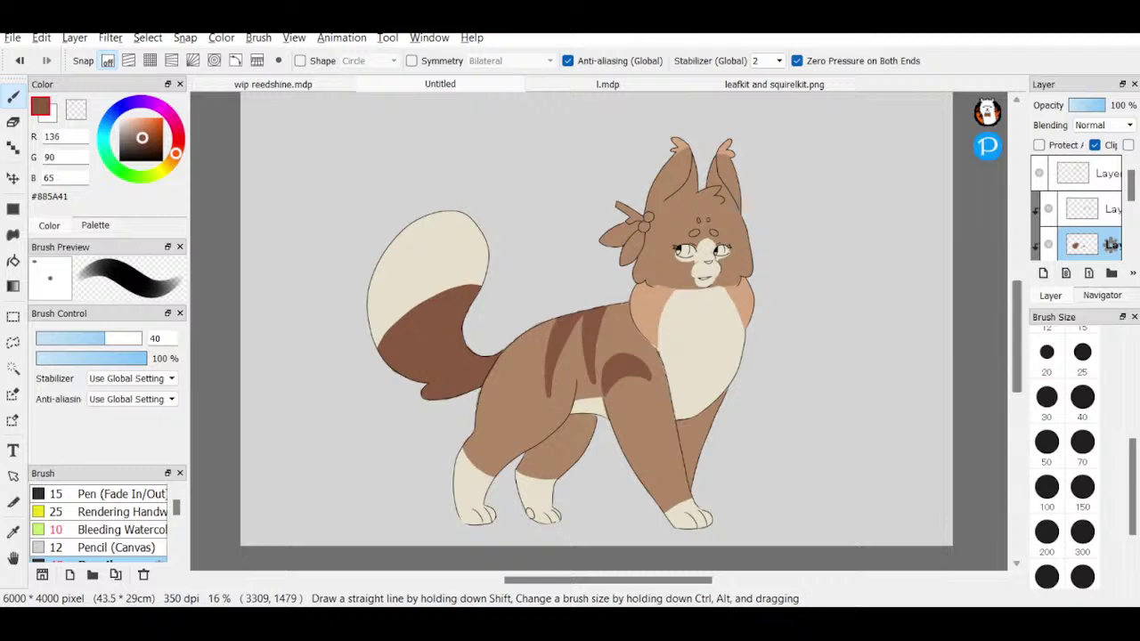
- Undo the flank stripes, look at leafkit and squirelkit.png for reference, and return to the Untitled drawing
{"action": "left_click", "coordinate": [21, 60]}
{"action": "left_click", "coordinate": [22, 61]}
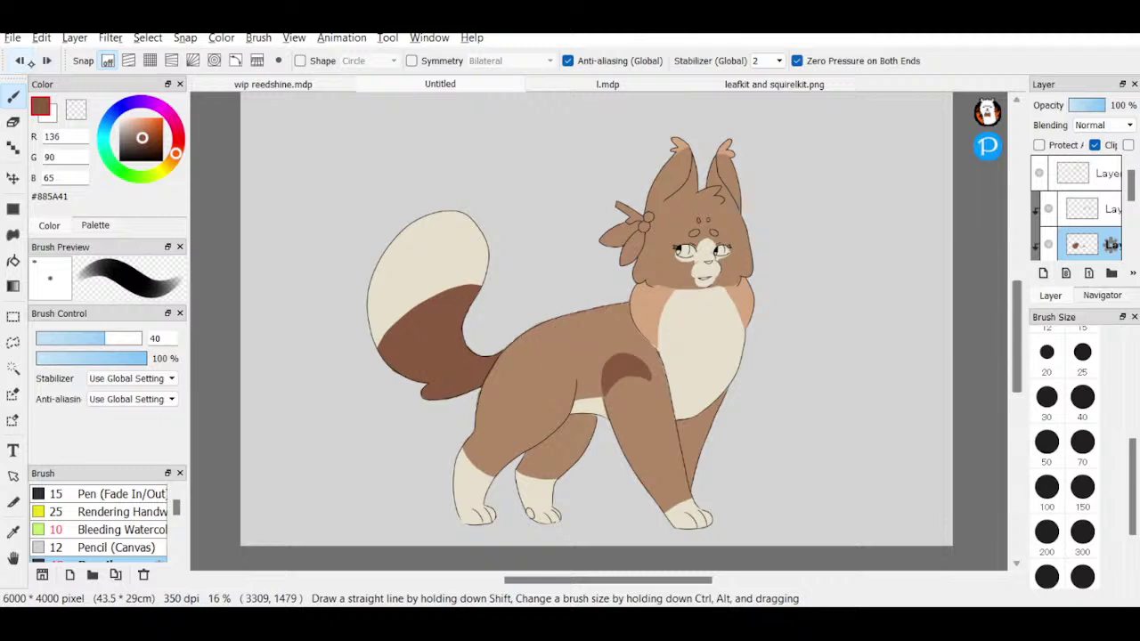
{"action": "left_click", "coordinate": [771, 83]}
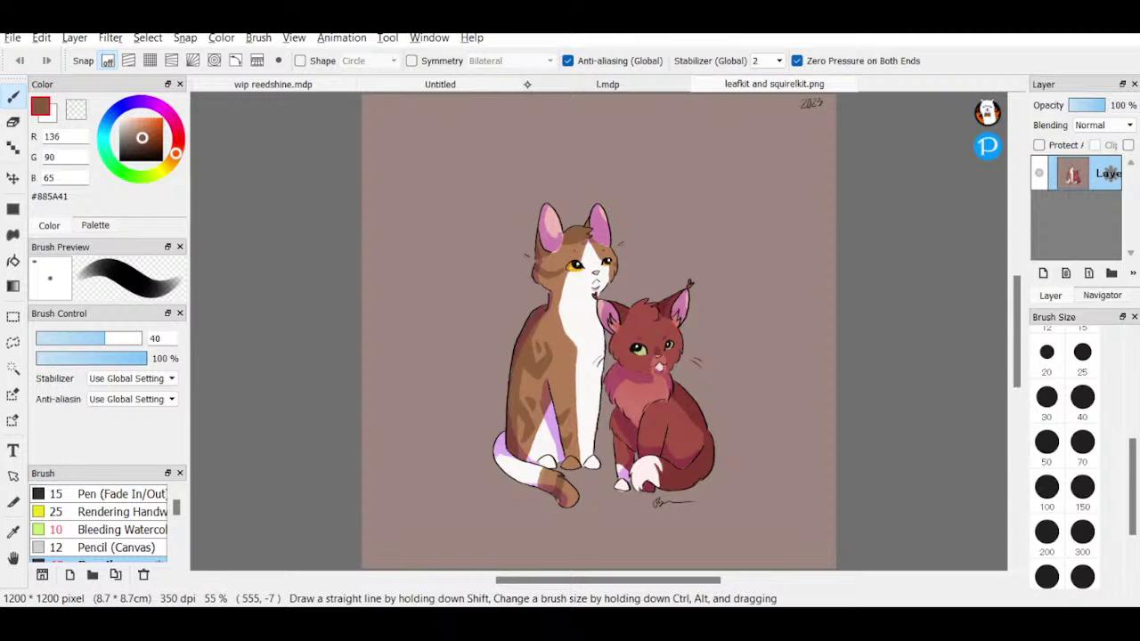
{"action": "left_click", "coordinate": [519, 85]}
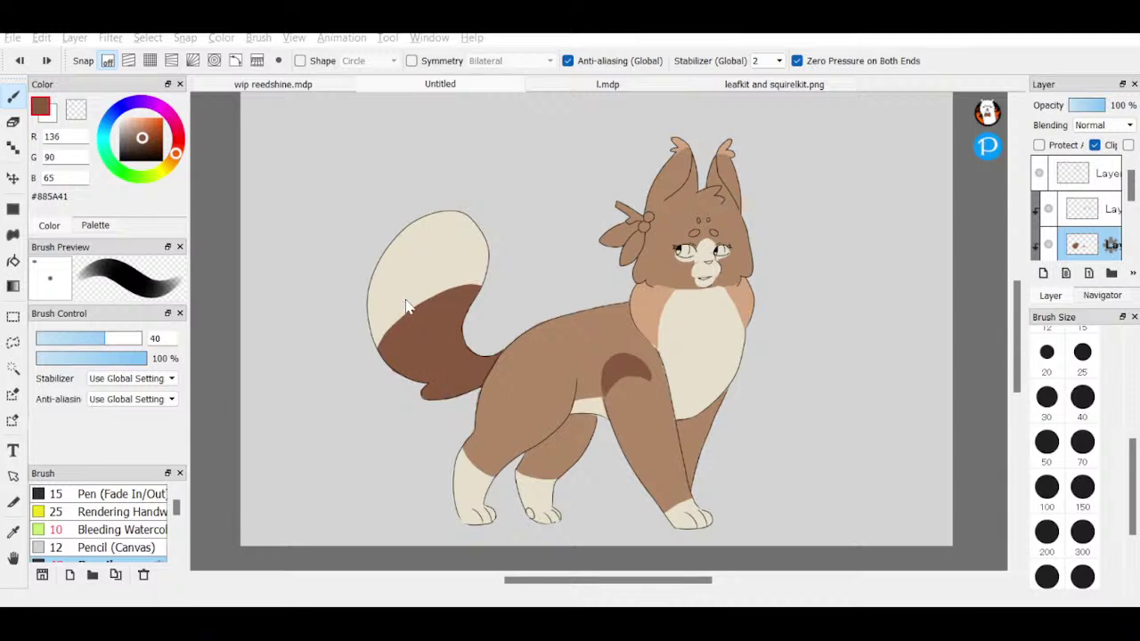
- Open firestar refrecne sheet.png, compare its fur markings with the other reference drawings, and return to the Untitled drawing
{"action": "left_click", "coordinate": [526, 426]}
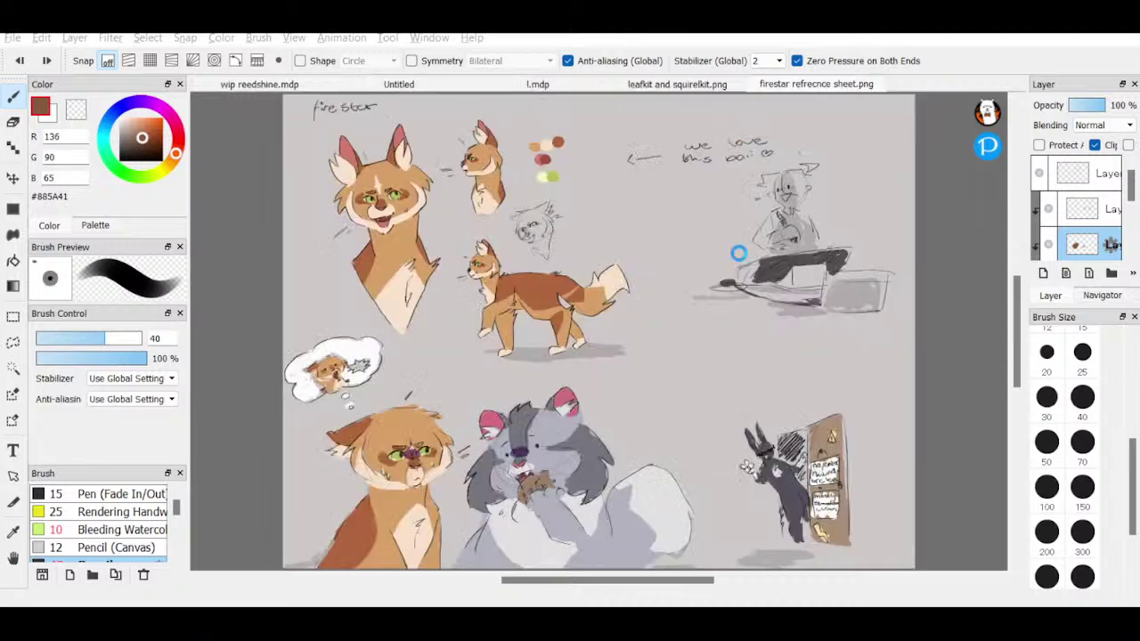
{"action": "scroll", "coordinate": [446, 354], "scroll_direction": "up", "scroll_amount": 3}
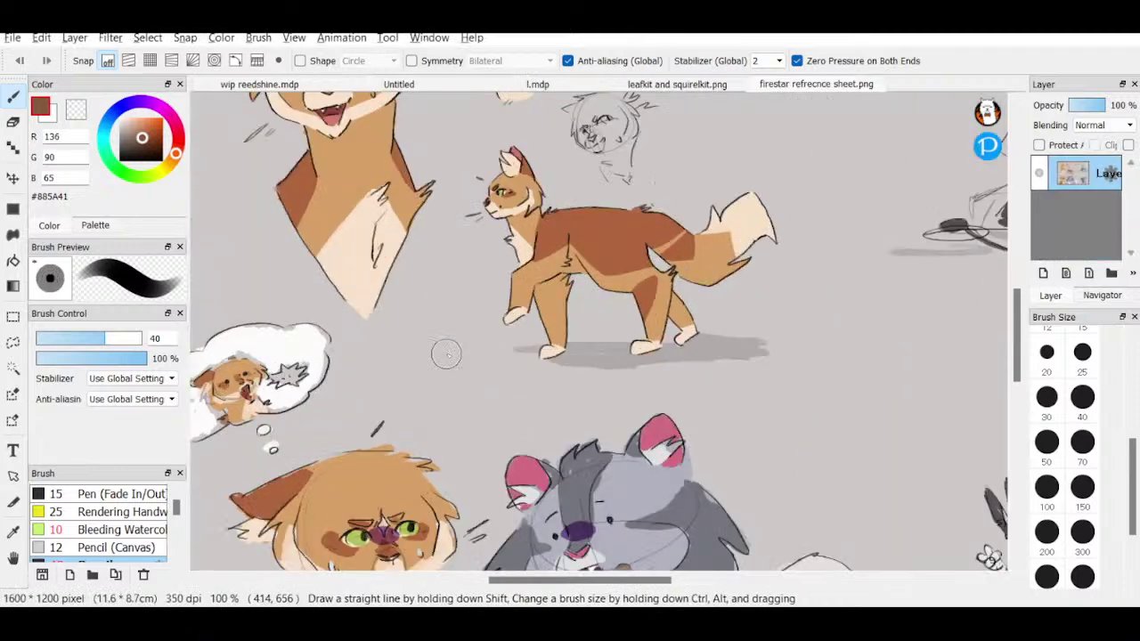
{"action": "scroll", "coordinate": [446, 353], "scroll_direction": "down", "scroll_amount": 2}
{"action": "left_click", "coordinate": [708, 84]}
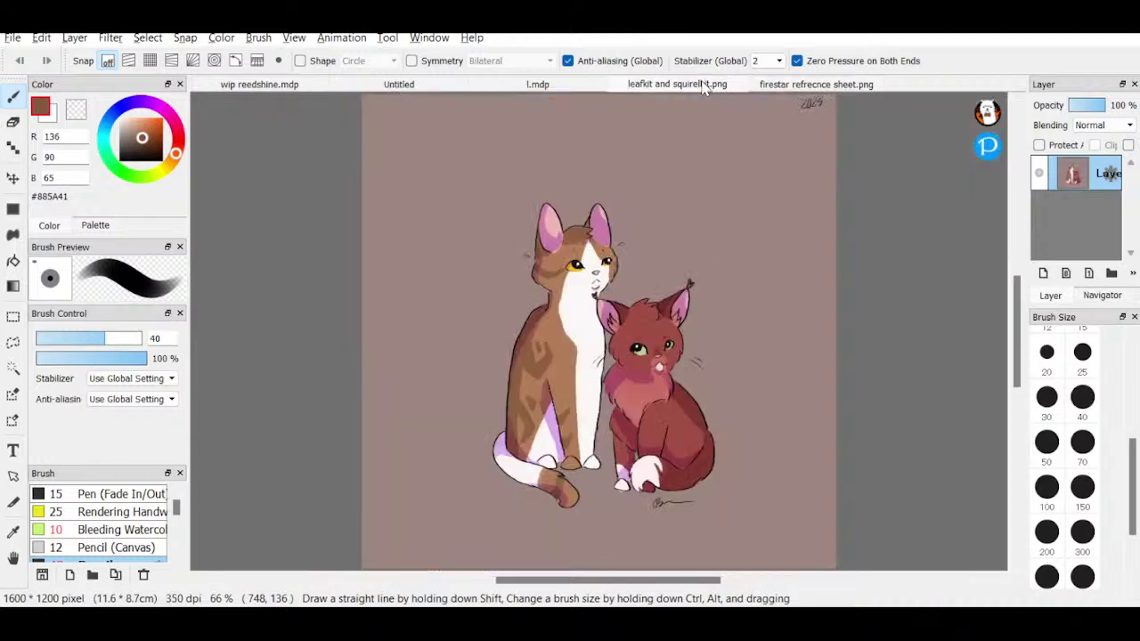
{"action": "left_click", "coordinate": [537, 84]}
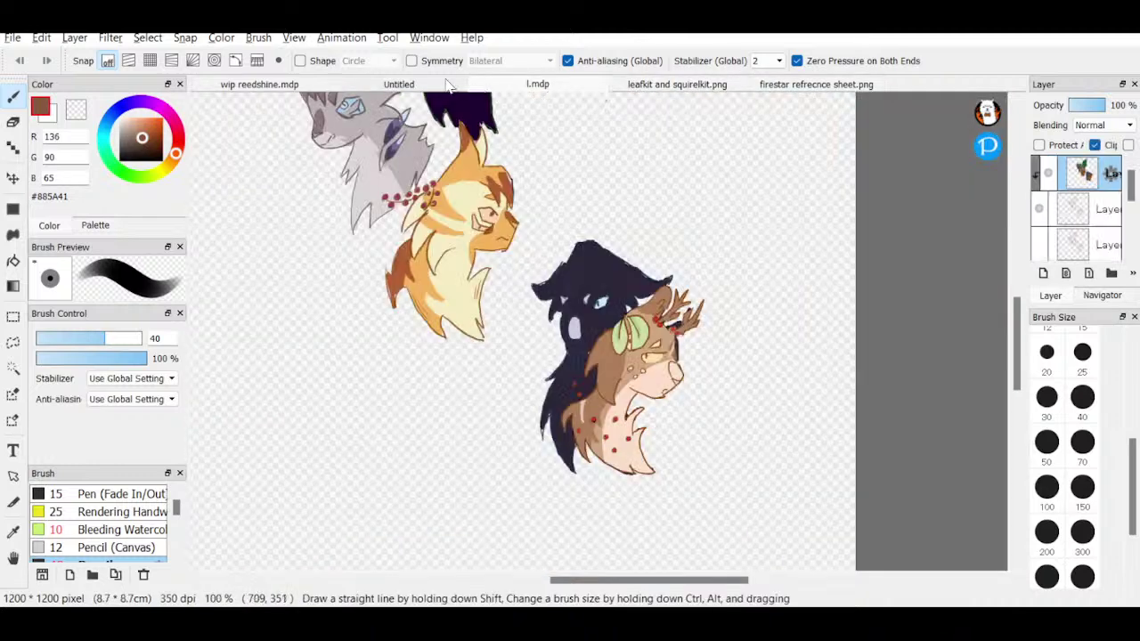
{"action": "left_click", "coordinate": [798, 87]}
{"action": "left_click", "coordinate": [852, 84]}
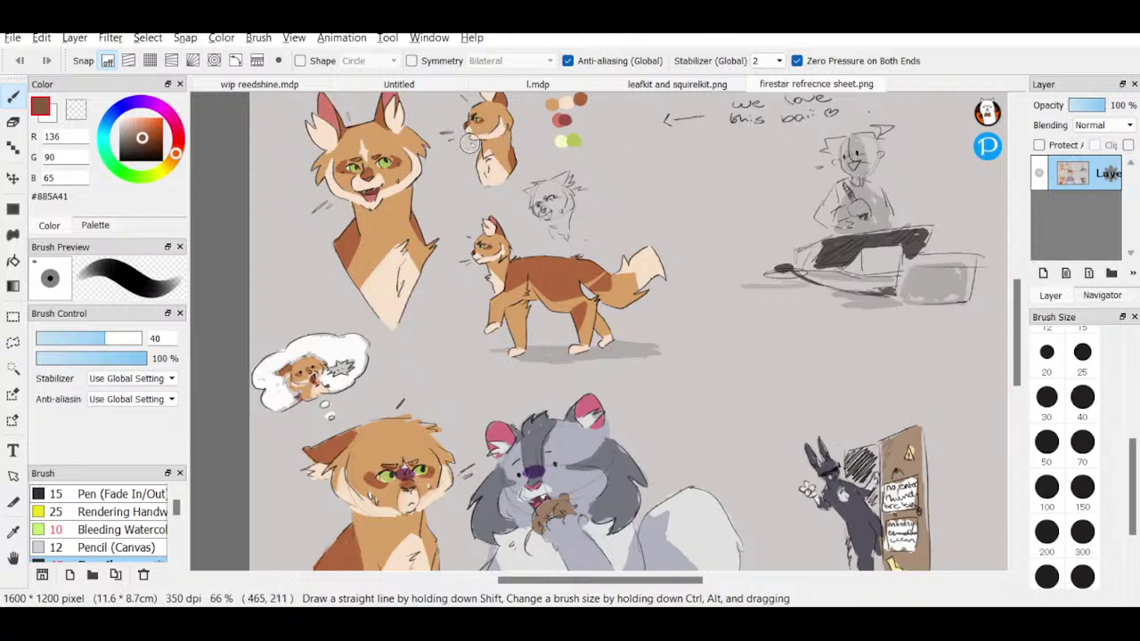
{"action": "left_click", "coordinate": [400, 85]}
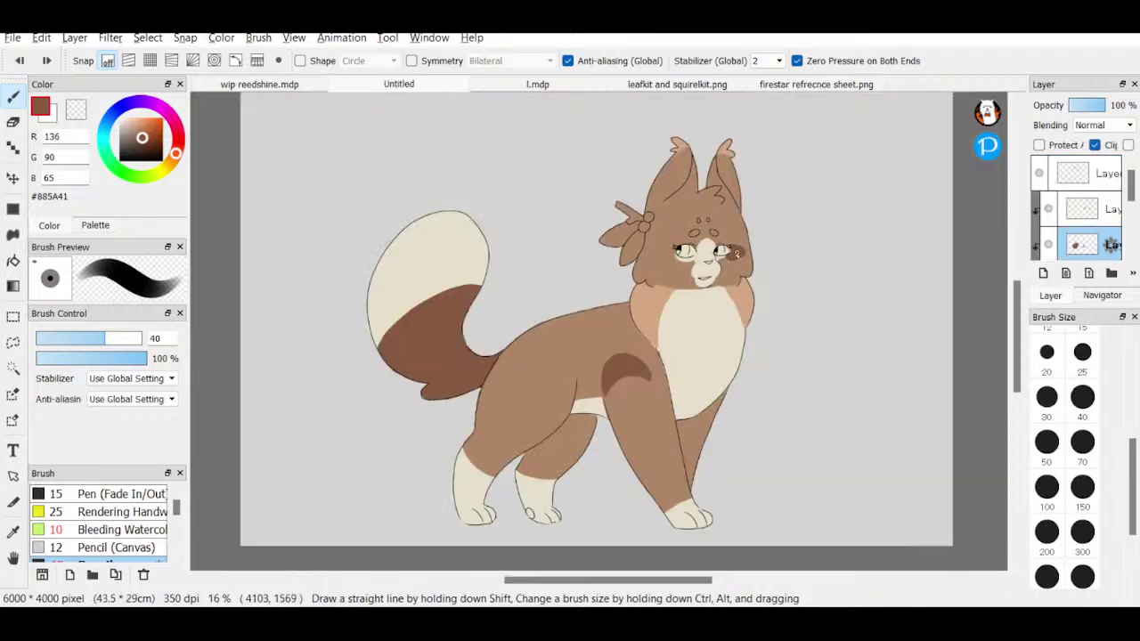
- Paint dark brown #885A41 markings around both eyes and inside both ears with the size 40 brush
{"action": "left_click", "coordinate": [737, 253]}
{"action": "left_click", "coordinate": [674, 257]}
{"action": "left_click", "coordinate": [19, 61]}
{"action": "left_click", "coordinate": [19, 61]}
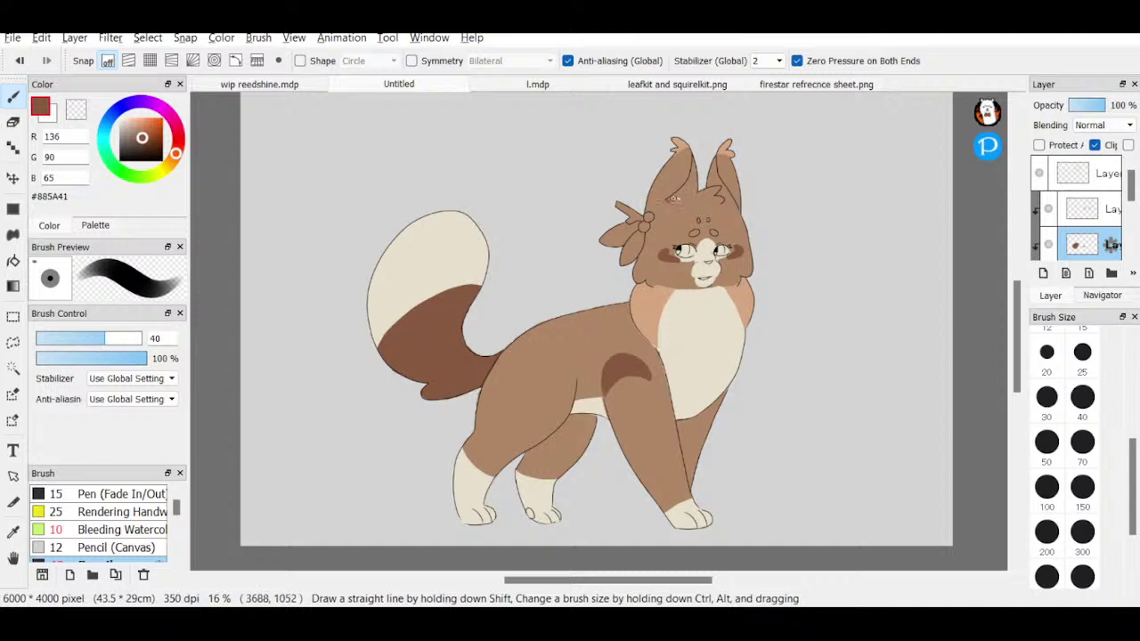
{"action": "mouse_move", "coordinate": [679, 196]}
{"action": "left_mouse_down"}
{"action": "mouse_move", "coordinate": [695, 161]}
{"action": "mouse_move", "coordinate": [693, 188]}
{"action": "left_mouse_up"}
{"action": "left_click_drag", "start_coordinate": [711, 159], "coordinate": [714, 176]}
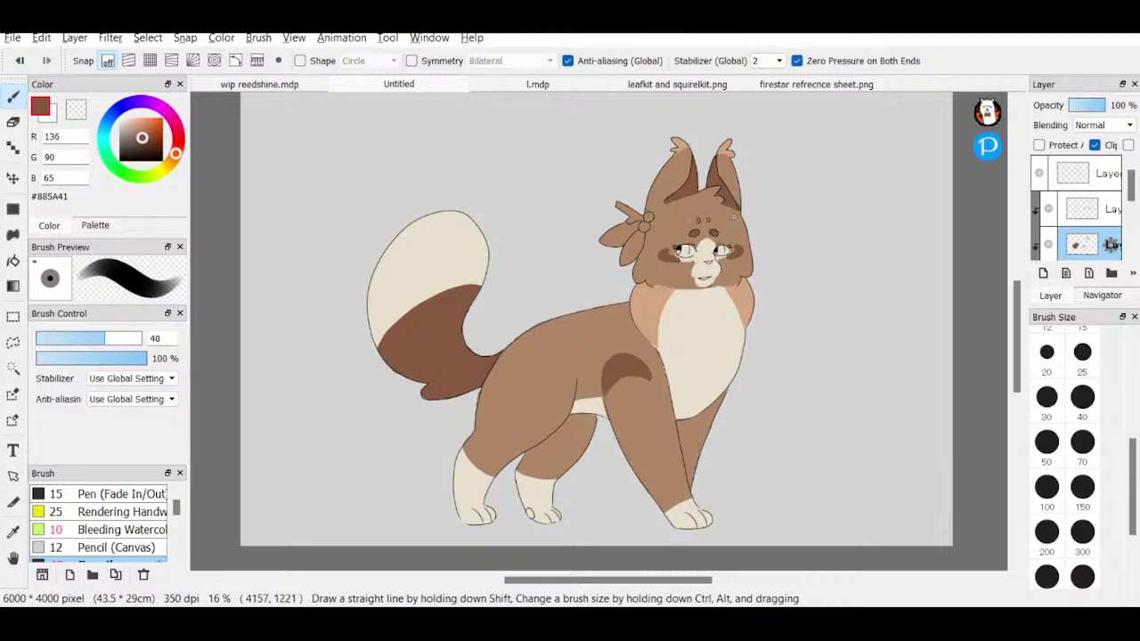
- Look at the leafkit and squirelkit.png and l.mdp drawings for marking ideas, and return to the Untitled drawing
{"action": "left_click", "coordinate": [1079, 410]}
{"action": "left_click", "coordinate": [713, 83]}
{"action": "left_click", "coordinate": [537, 84]}
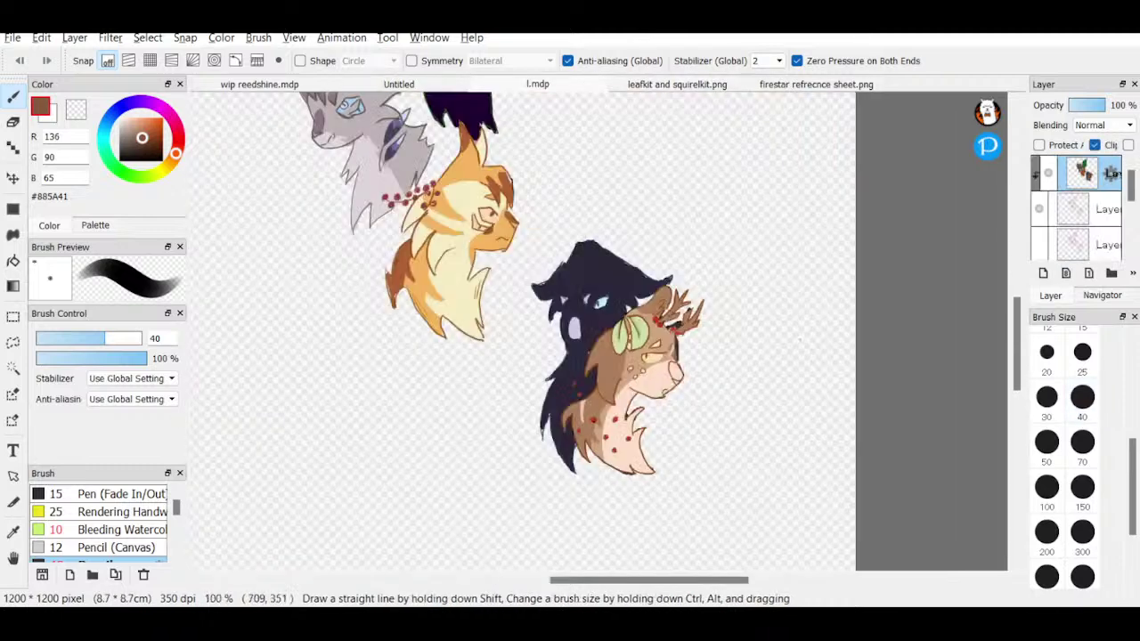
{"action": "left_click", "coordinate": [445, 85]}
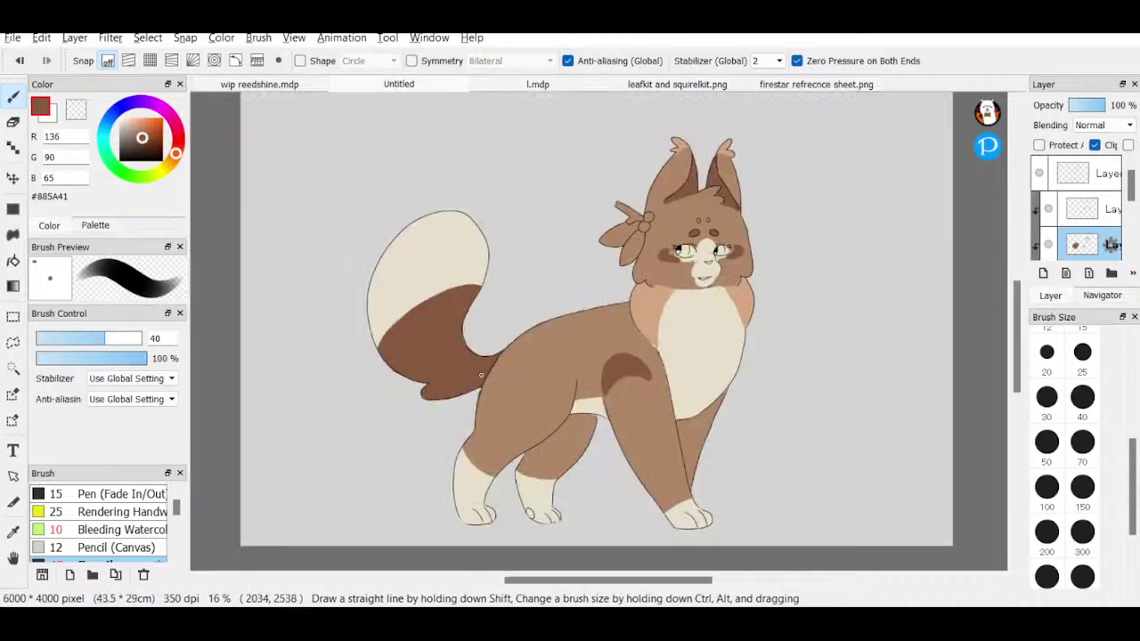
- Paint a large dark brown patch over the rump from the tail base to mid-back with the size 70 brush, undoing the trial outlines
{"action": "mouse_move", "coordinate": [481, 385]}
{"action": "left_mouse_down"}
{"action": "mouse_move", "coordinate": [506, 404]}
{"action": "mouse_move", "coordinate": [595, 316]}
{"action": "mouse_move", "coordinate": [535, 357]}
{"action": "mouse_move", "coordinate": [581, 315]}
{"action": "left_mouse_up"}
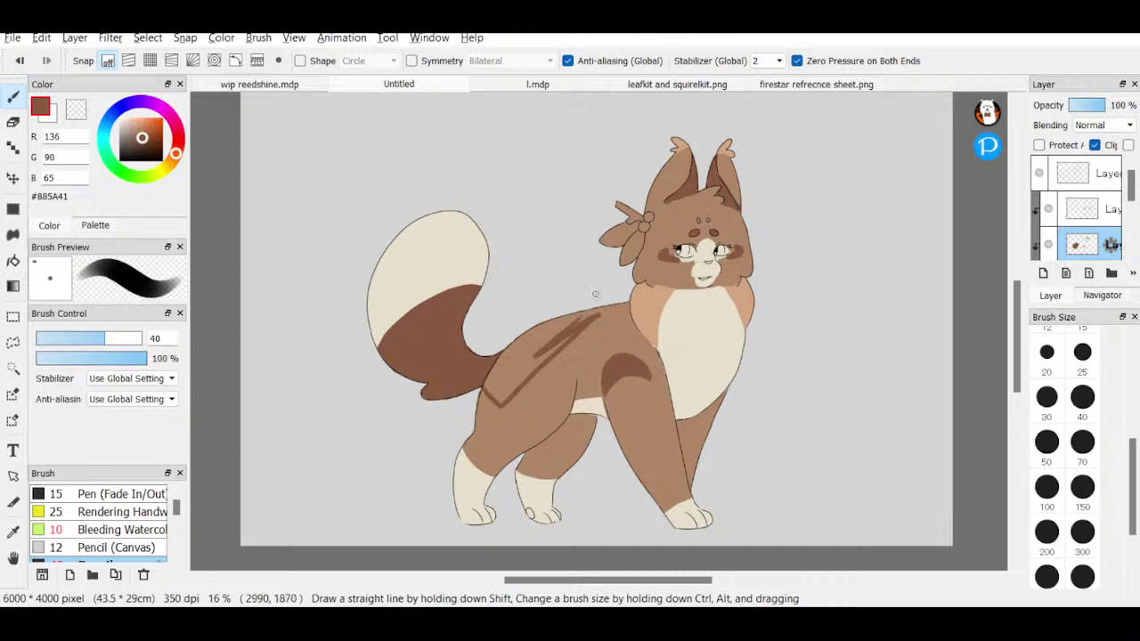
{"action": "key", "text": "ctrl+z"}
{"action": "left_click", "coordinate": [1082, 442]}
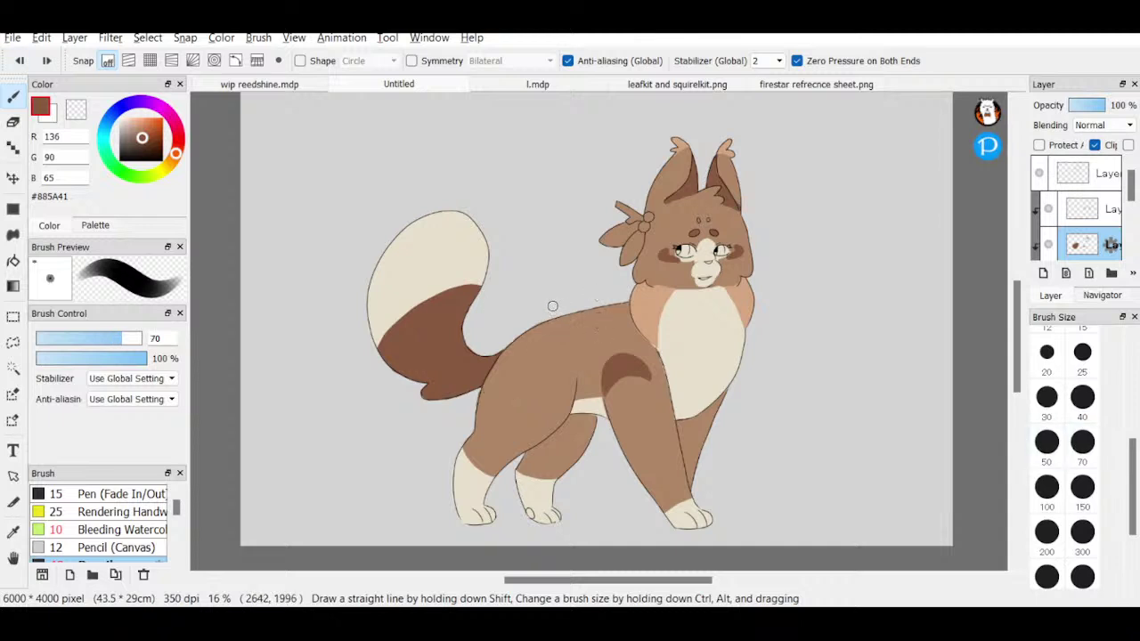
{"action": "mouse_move", "coordinate": [559, 317]}
{"action": "left_mouse_down"}
{"action": "mouse_move", "coordinate": [510, 397]}
{"action": "mouse_move", "coordinate": [505, 353]}
{"action": "mouse_move", "coordinate": [504, 374]}
{"action": "mouse_move", "coordinate": [529, 335]}
{"action": "left_mouse_up"}
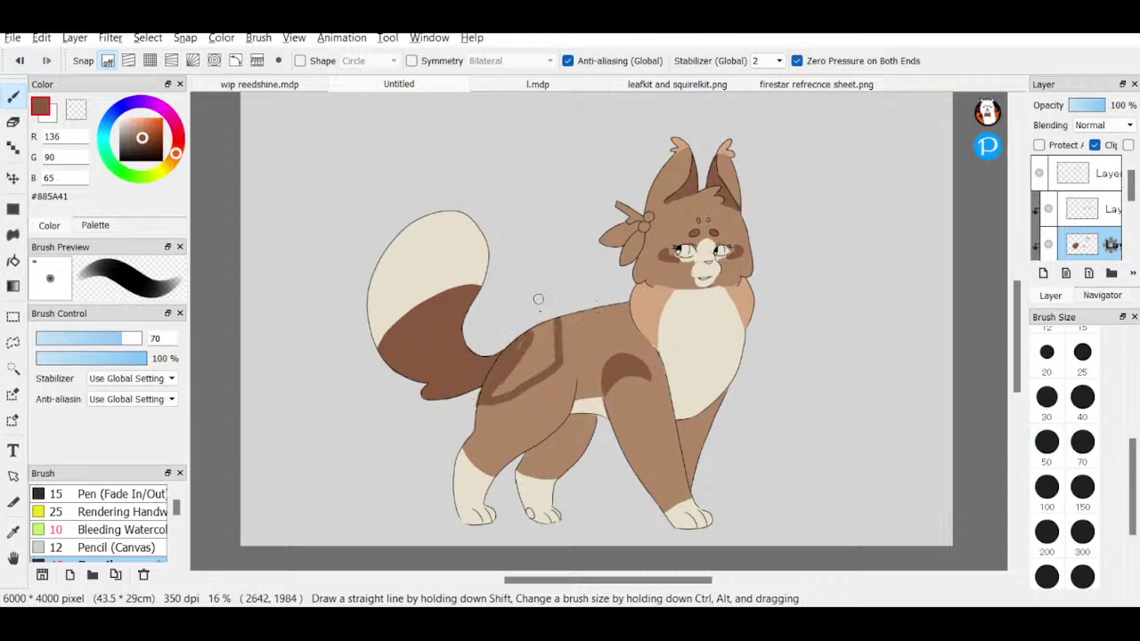
{"action": "key", "text": "ctrl+z"}
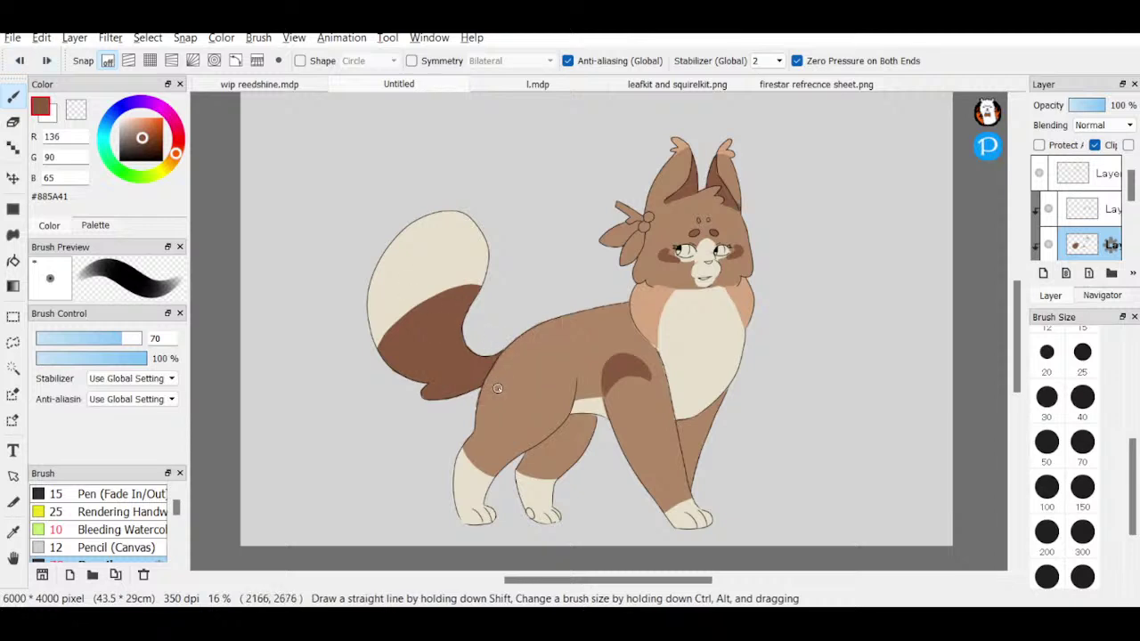
{"action": "mouse_move", "coordinate": [477, 388]}
{"action": "left_mouse_down"}
{"action": "mouse_move", "coordinate": [561, 374]}
{"action": "mouse_move", "coordinate": [568, 313]}
{"action": "mouse_move", "coordinate": [564, 362]}
{"action": "mouse_move", "coordinate": [559, 313]}
{"action": "mouse_move", "coordinate": [491, 363]}
{"action": "mouse_move", "coordinate": [526, 336]}
{"action": "mouse_move", "coordinate": [508, 361]}
{"action": "mouse_move", "coordinate": [561, 336]}
{"action": "mouse_move", "coordinate": [554, 372]}
{"action": "mouse_move", "coordinate": [508, 397]}
{"action": "mouse_move", "coordinate": [481, 389]}
{"action": "mouse_move", "coordinate": [521, 378]}
{"action": "left_mouse_up"}
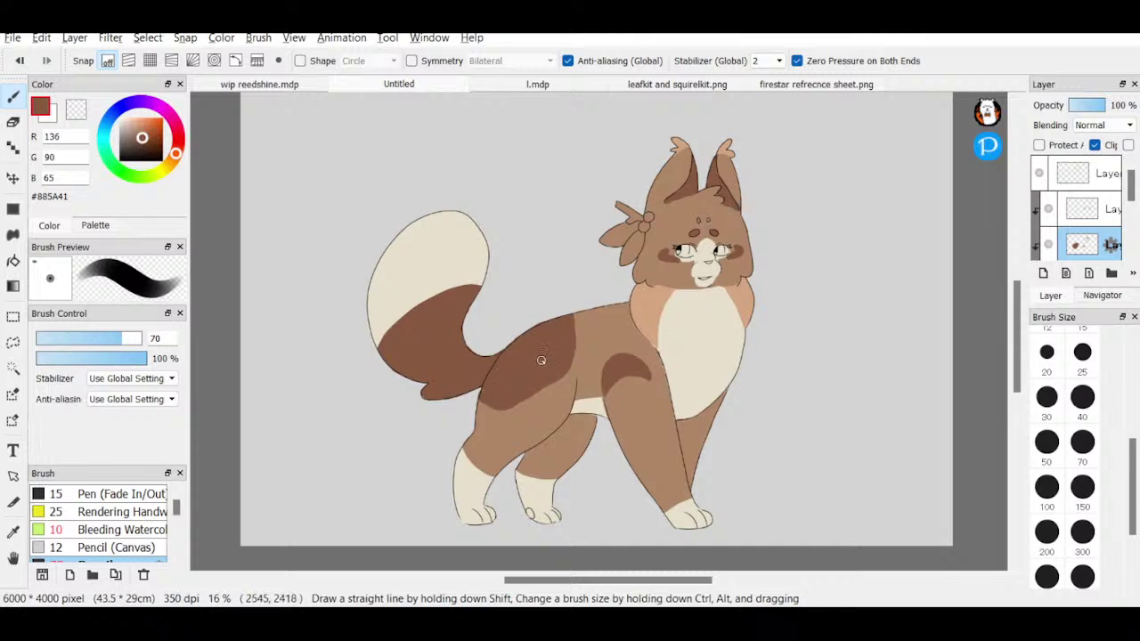
- Paint a round dark brown spot on the upper front leg below the curved patch with the size 40 brush, undoing the trial spots
{"action": "left_click", "coordinate": [1082, 399]}
{"action": "mouse_move", "coordinate": [622, 398]}
{"action": "left_mouse_down"}
{"action": "mouse_move", "coordinate": [647, 415]}
{"action": "mouse_move", "coordinate": [622, 407]}
{"action": "mouse_move", "coordinate": [627, 418]}
{"action": "mouse_move", "coordinate": [647, 396]}
{"action": "mouse_move", "coordinate": [625, 419]}
{"action": "mouse_move", "coordinate": [621, 397]}
{"action": "mouse_move", "coordinate": [633, 404]}
{"action": "mouse_move", "coordinate": [639, 394]}
{"action": "mouse_move", "coordinate": [639, 419]}
{"action": "mouse_move", "coordinate": [612, 406]}
{"action": "mouse_move", "coordinate": [619, 395]}
{"action": "mouse_move", "coordinate": [624, 420]}
{"action": "mouse_move", "coordinate": [628, 392]}
{"action": "mouse_move", "coordinate": [626, 419]}
{"action": "mouse_move", "coordinate": [637, 397]}
{"action": "mouse_move", "coordinate": [635, 419]}
{"action": "left_mouse_up"}
{"action": "key", "text": "ctrl+z"}
{"action": "key", "text": "ctrl+z"}
{"action": "key", "text": "ctrl+z"}
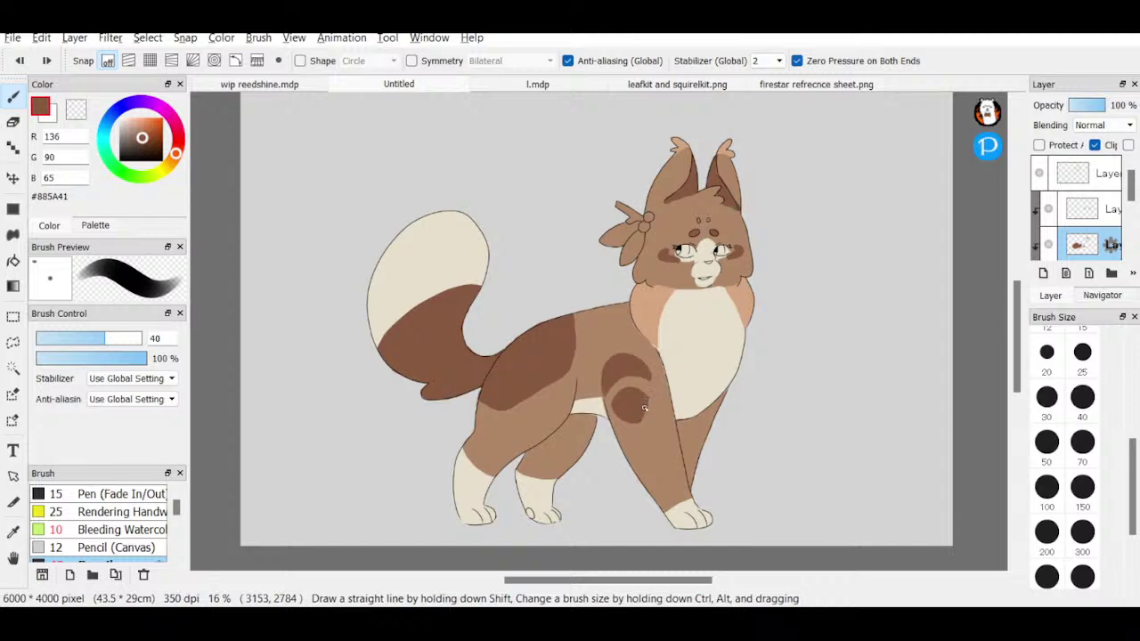
{"action": "left_click_drag", "start_coordinate": [629, 391], "coordinate": [641, 392]}
{"action": "left_click", "coordinate": [18, 61]}
{"action": "mouse_move", "coordinate": [617, 405]}
{"action": "left_mouse_down"}
{"action": "mouse_move", "coordinate": [634, 390]}
{"action": "mouse_move", "coordinate": [641, 417]}
{"action": "mouse_move", "coordinate": [621, 405]}
{"action": "mouse_move", "coordinate": [629, 391]}
{"action": "left_mouse_up"}
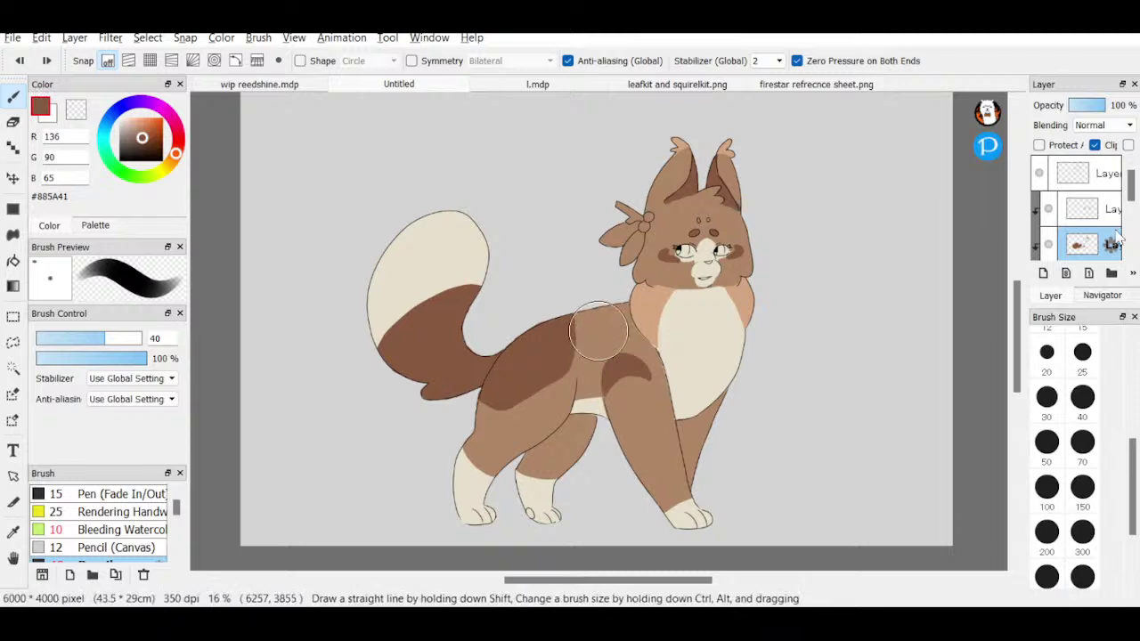
{"action": "mouse_move", "coordinate": [623, 393]}
{"action": "left_mouse_down"}
{"action": "mouse_move", "coordinate": [647, 396]}
{"action": "mouse_move", "coordinate": [621, 407]}
{"action": "left_mouse_up"}
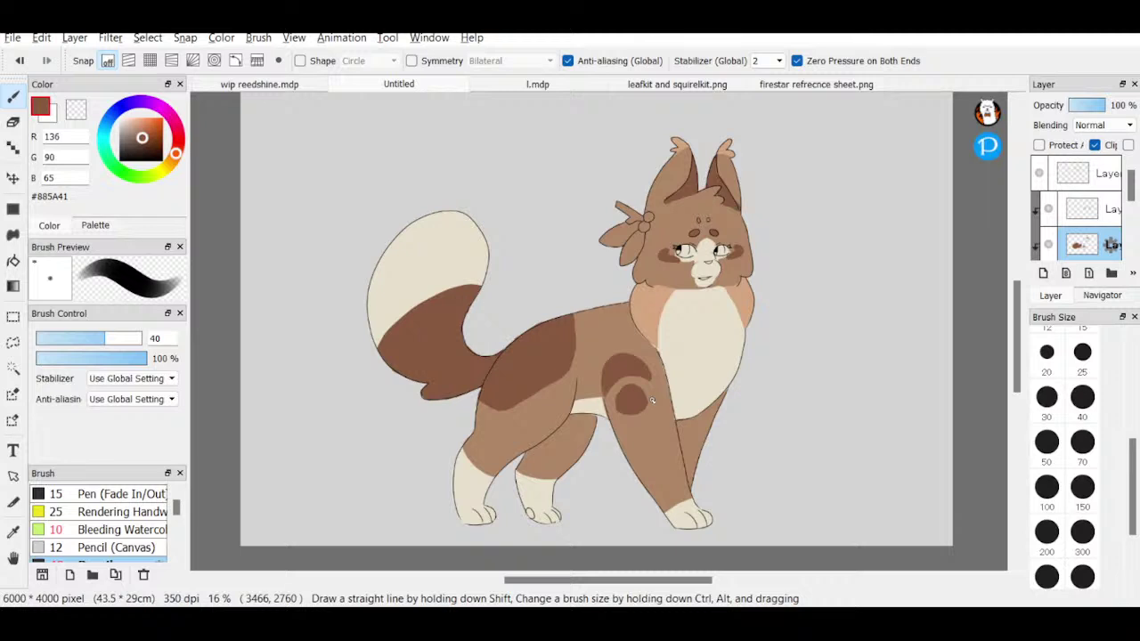
- Paint a dark brown band above the cream sock on each hind leg, redoing the band on the far leg
{"action": "mouse_move", "coordinate": [459, 457]}
{"action": "left_mouse_down"}
{"action": "mouse_move", "coordinate": [476, 481]}
{"action": "mouse_move", "coordinate": [459, 453]}
{"action": "mouse_move", "coordinate": [495, 482]}
{"action": "mouse_move", "coordinate": [457, 440]}
{"action": "mouse_move", "coordinate": [497, 478]}
{"action": "mouse_move", "coordinate": [455, 443]}
{"action": "mouse_move", "coordinate": [508, 435]}
{"action": "mouse_move", "coordinate": [523, 475]}
{"action": "mouse_move", "coordinate": [558, 473]}
{"action": "mouse_move", "coordinate": [508, 473]}
{"action": "mouse_move", "coordinate": [562, 479]}
{"action": "mouse_move", "coordinate": [521, 485]}
{"action": "mouse_move", "coordinate": [556, 488]}
{"action": "left_mouse_up"}
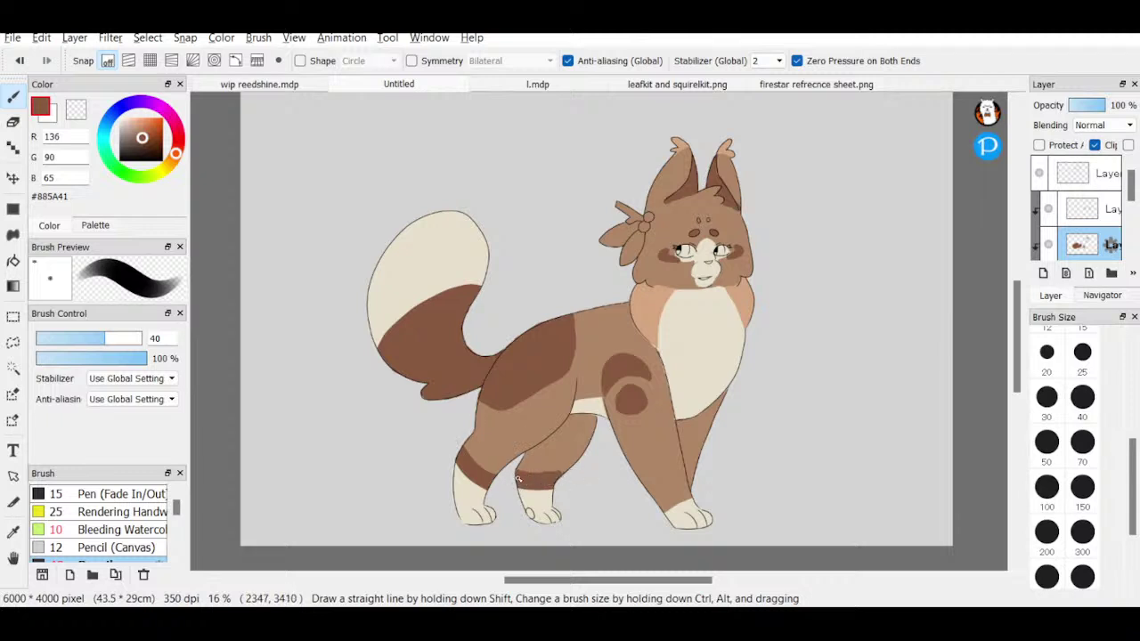
{"action": "key", "text": "ctrl+z"}
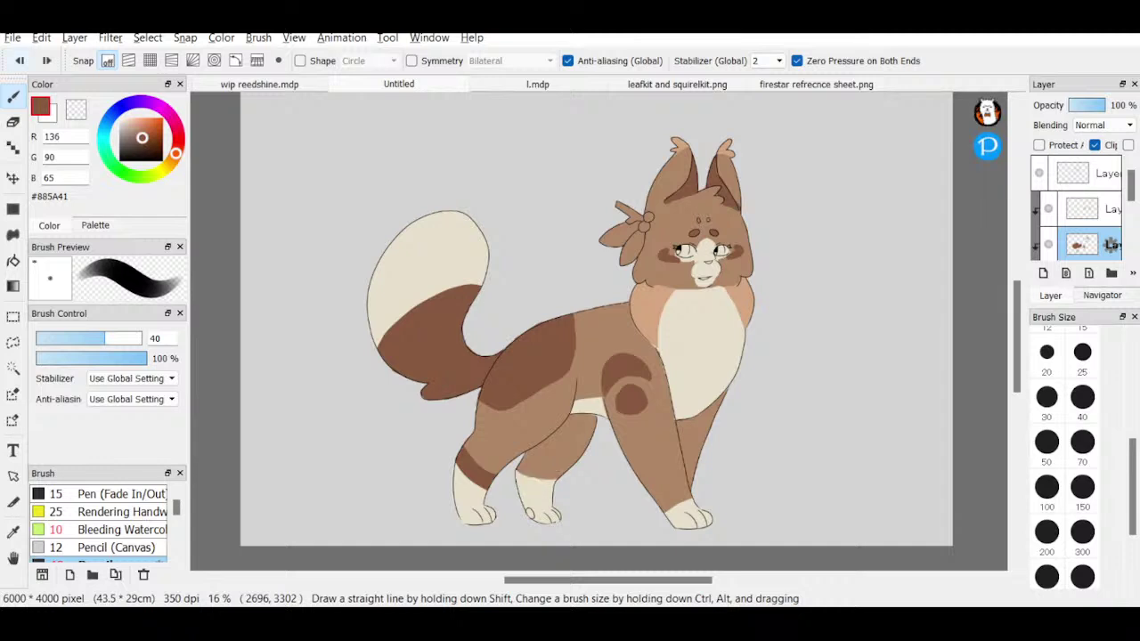
{"action": "left_click_drag", "start_coordinate": [515, 479], "coordinate": [554, 489]}
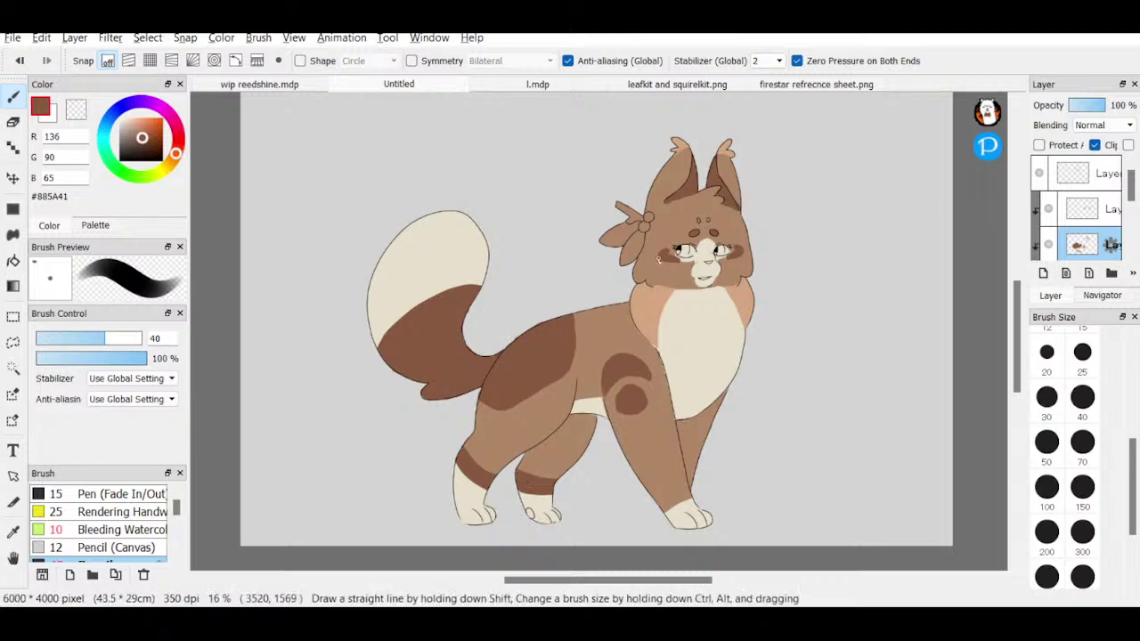
- Extend the dark brown eye markings down across both cheeks and erase the excess dark brown on the forehead tuft
{"action": "left_click_drag", "start_coordinate": [649, 274], "coordinate": [667, 260]}
{"action": "mouse_move", "coordinate": [738, 257]}
{"action": "left_mouse_down"}
{"action": "mouse_move", "coordinate": [750, 272]}
{"action": "mouse_move", "coordinate": [748, 262]}
{"action": "left_mouse_up"}
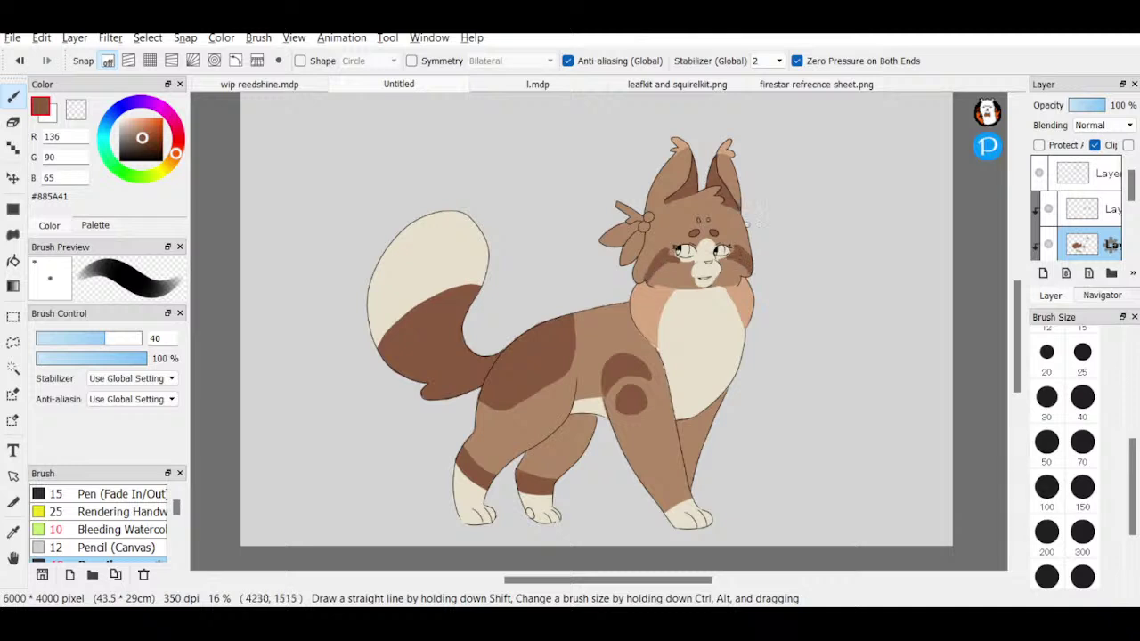
{"action": "left_click_drag", "start_coordinate": [666, 252], "coordinate": [650, 269]}
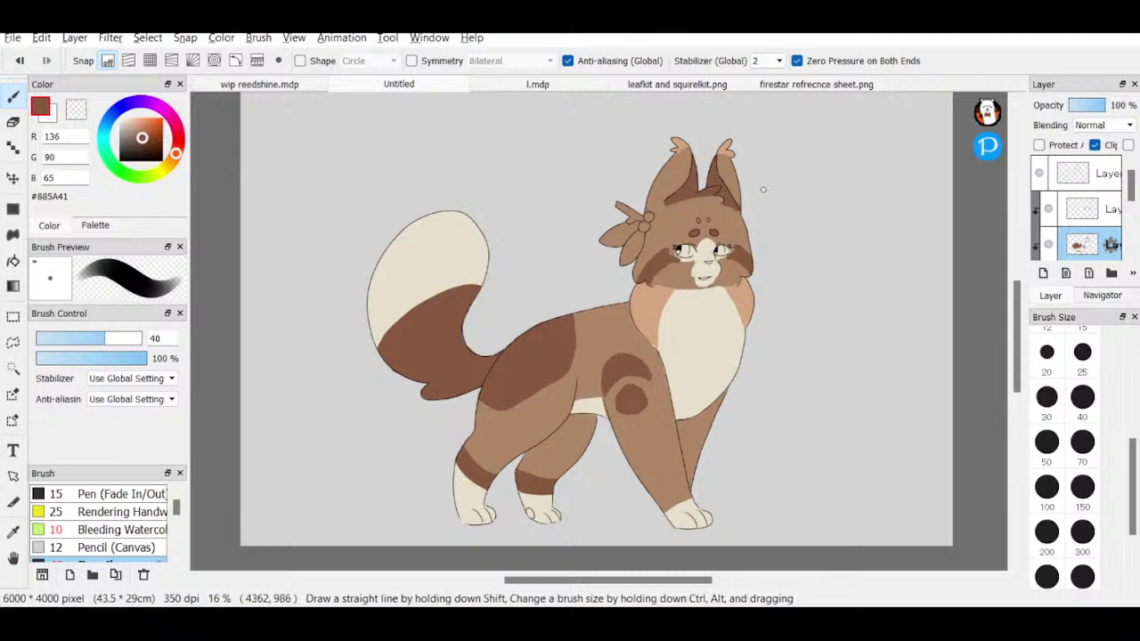
{"action": "key", "text": "e"}
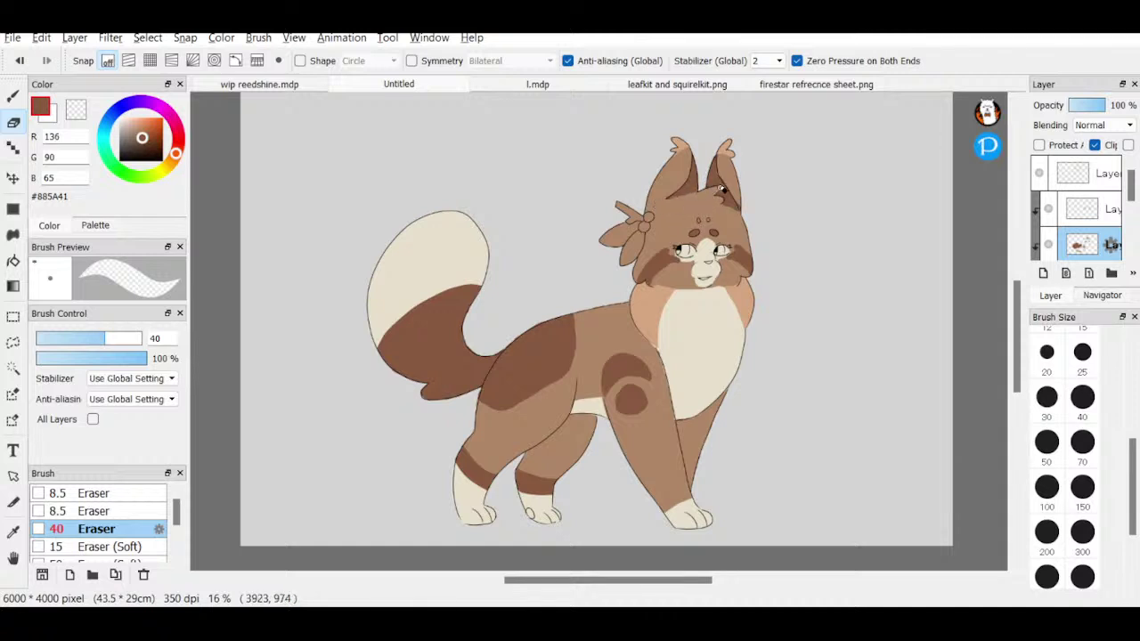
{"action": "key", "text": "b"}
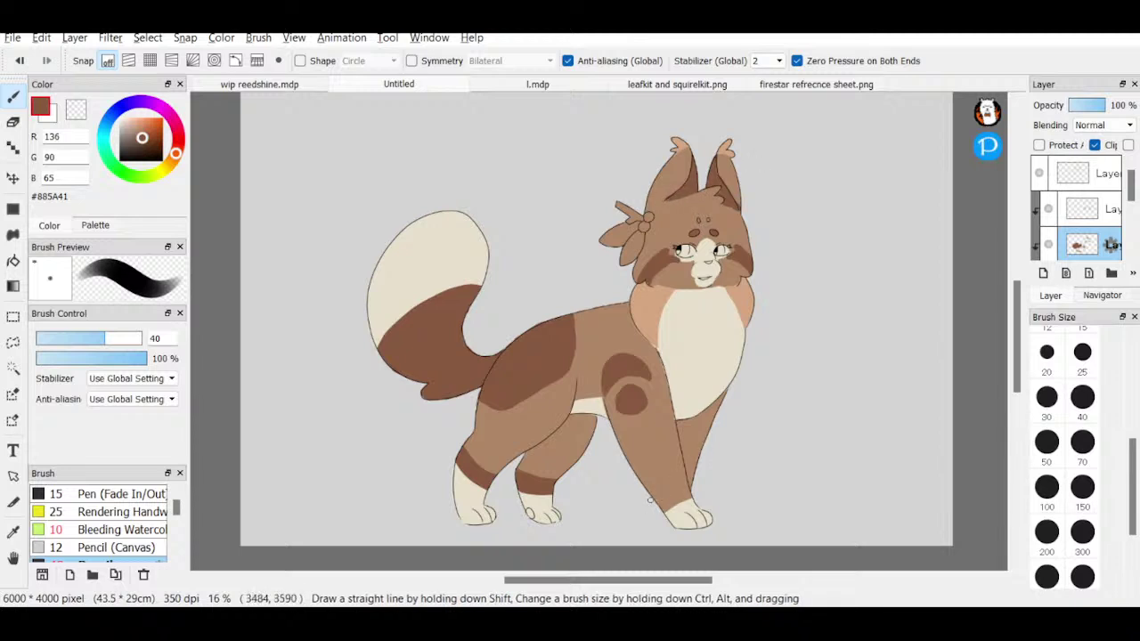
- Undo the trial band above the front paw, examine the firestar and leafkit reference drawings, and return to the Untitled drawing
{"action": "left_click_drag", "start_coordinate": [651, 496], "coordinate": [686, 483]}
{"action": "key", "text": "ctrl+z"}
{"action": "left_click", "coordinate": [816, 84]}
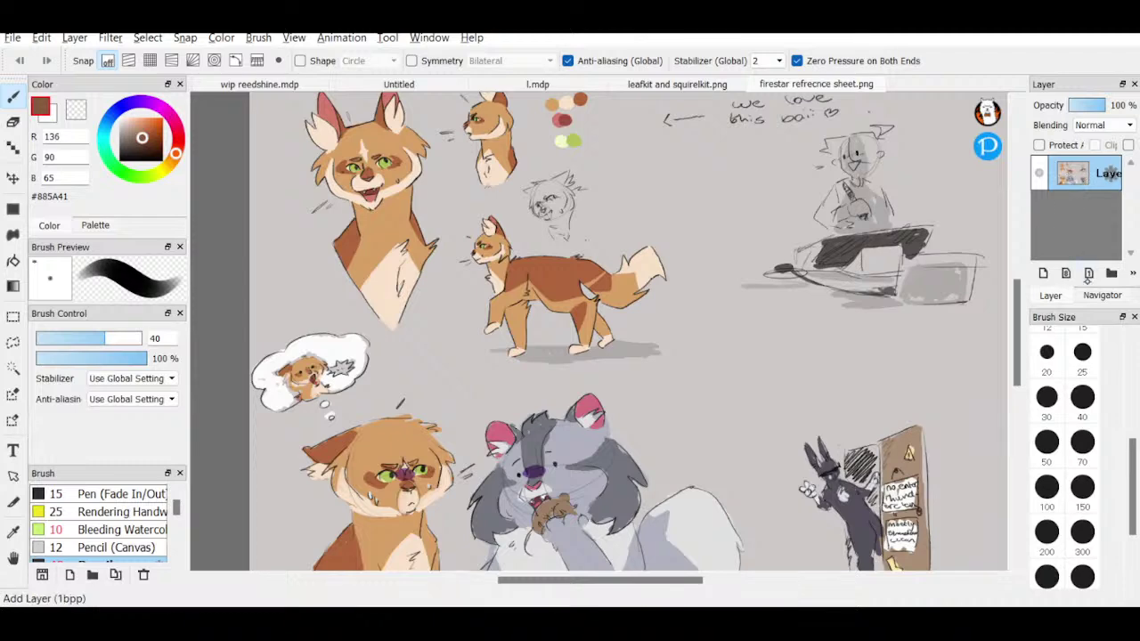
{"action": "left_click", "coordinate": [1101, 295]}
{"action": "mouse_move", "coordinate": [1079, 214]}
{"action": "left_mouse_down"}
{"action": "mouse_move", "coordinate": [1069, 188]}
{"action": "mouse_move", "coordinate": [1070, 202]}
{"action": "left_mouse_up"}
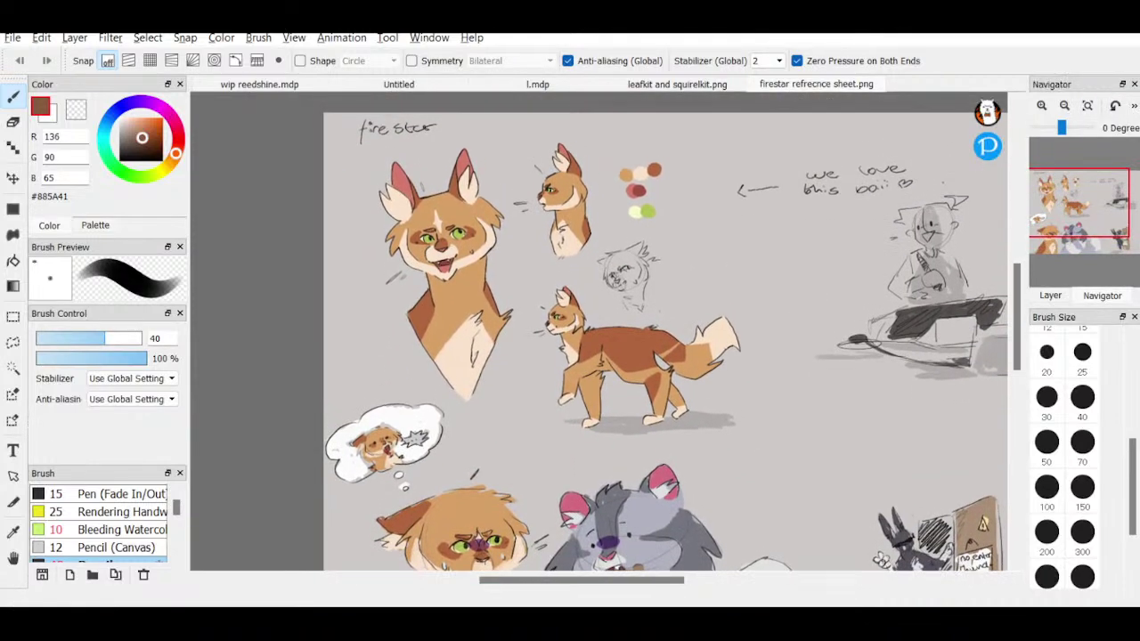
{"action": "left_click", "coordinate": [677, 84]}
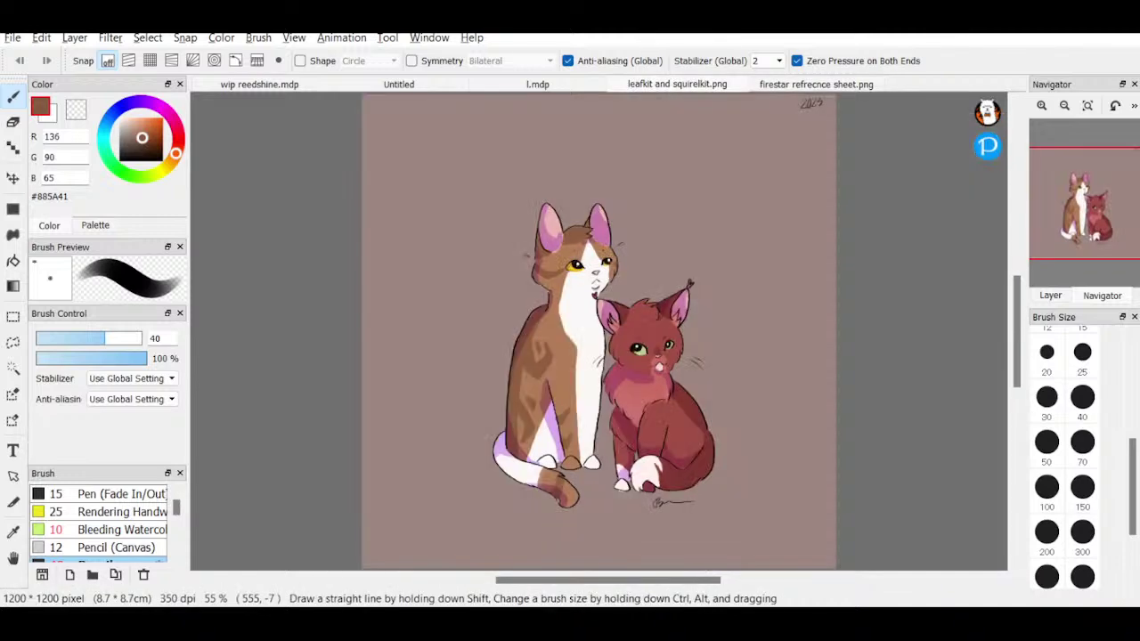
{"action": "left_click", "coordinate": [414, 83]}
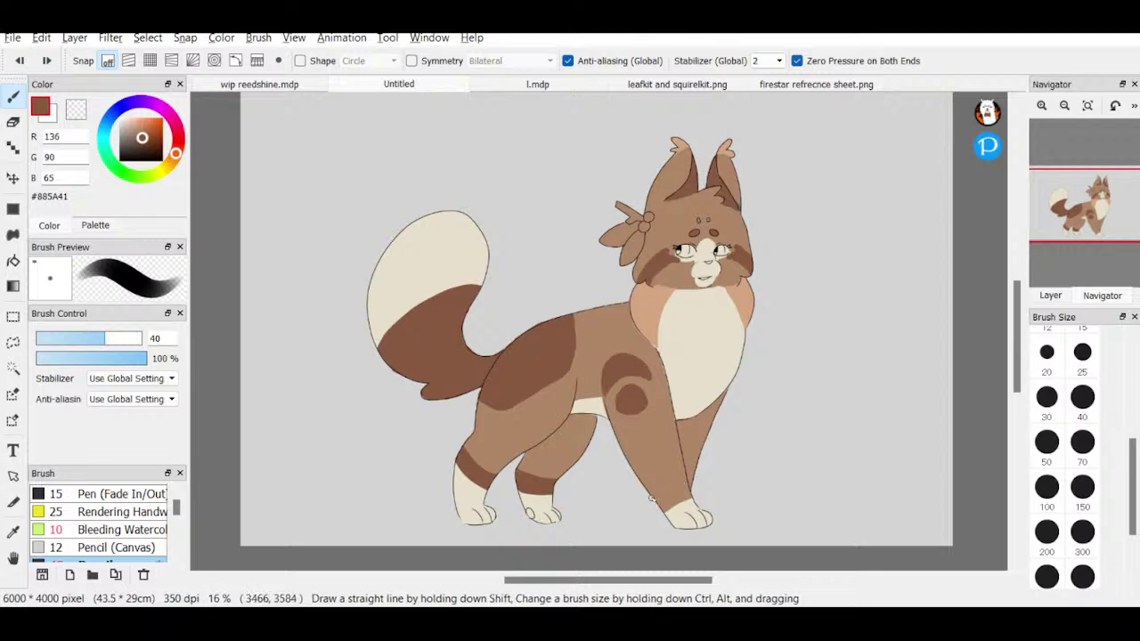
- Paint a small tapered dark brown patch on the back line between the rump patch and the neck, undoing the trial strokes
{"action": "mouse_move", "coordinate": [580, 311]}
{"action": "left_mouse_down"}
{"action": "mouse_move", "coordinate": [590, 345]}
{"action": "mouse_move", "coordinate": [597, 305]}
{"action": "mouse_move", "coordinate": [590, 331]}
{"action": "mouse_move", "coordinate": [611, 311]}
{"action": "mouse_move", "coordinate": [600, 330]}
{"action": "mouse_move", "coordinate": [596, 320]}
{"action": "left_mouse_up"}
{"action": "key", "text": "ctrl+z"}
{"action": "key", "text": "ctrl+z"}
{"action": "key", "text": "ctrl+z"}
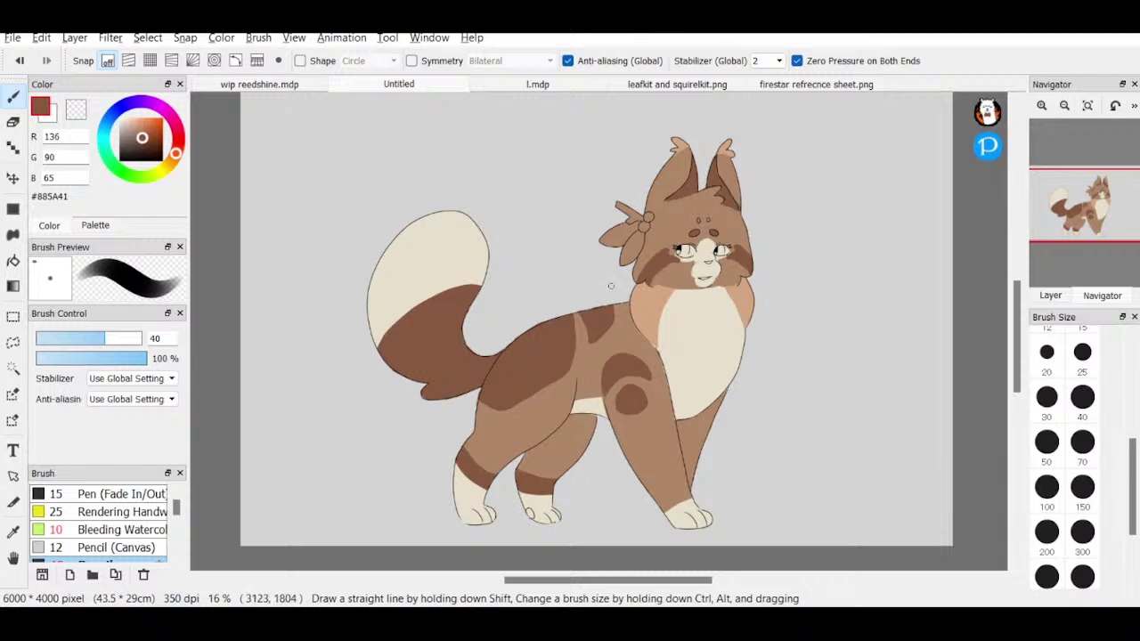
- Paint a dark brown band around the lower part of both front legs, above the cream paw
{"action": "left_click", "coordinate": [1041, 105]}
{"action": "left_click_drag", "start_coordinate": [1089, 213], "coordinate": [1093, 227]}
{"action": "mouse_move", "coordinate": [604, 475]}
{"action": "left_mouse_down"}
{"action": "mouse_move", "coordinate": [652, 442]}
{"action": "mouse_move", "coordinate": [659, 466]}
{"action": "mouse_move", "coordinate": [654, 439]}
{"action": "mouse_move", "coordinate": [608, 471]}
{"action": "mouse_move", "coordinate": [651, 454]}
{"action": "mouse_move", "coordinate": [619, 493]}
{"action": "mouse_move", "coordinate": [660, 472]}
{"action": "mouse_move", "coordinate": [654, 442]}
{"action": "mouse_move", "coordinate": [652, 467]}
{"action": "mouse_move", "coordinate": [633, 481]}
{"action": "mouse_move", "coordinate": [655, 470]}
{"action": "mouse_move", "coordinate": [667, 442]}
{"action": "mouse_move", "coordinate": [658, 440]}
{"action": "mouse_move", "coordinate": [676, 437]}
{"action": "mouse_move", "coordinate": [621, 458]}
{"action": "mouse_move", "coordinate": [652, 438]}
{"action": "left_mouse_up"}
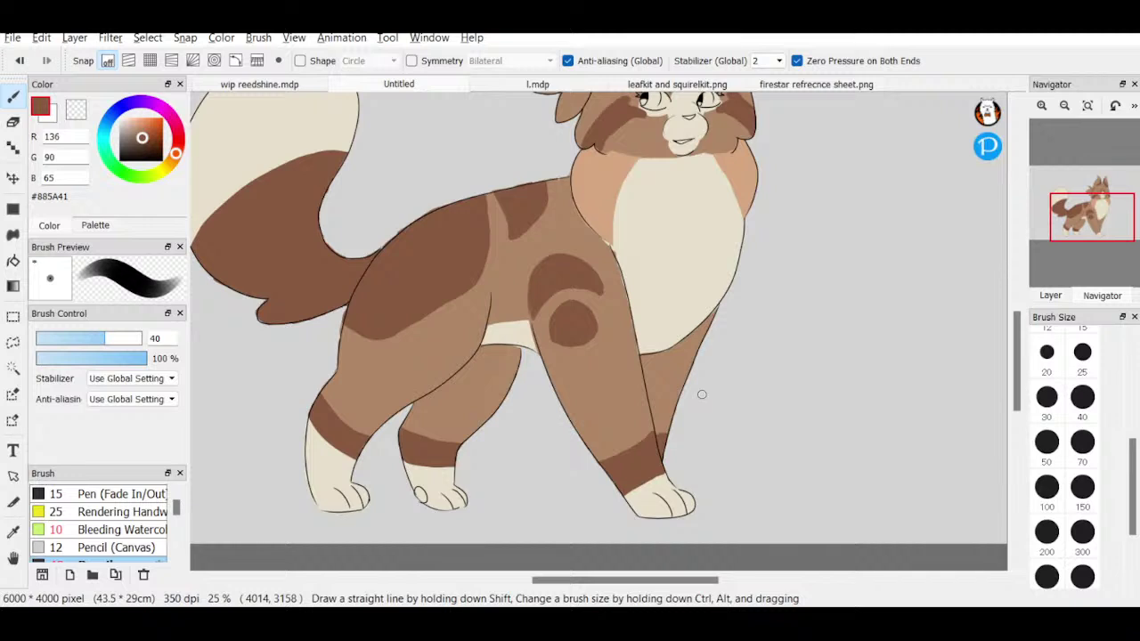
{"action": "key", "text": "e"}
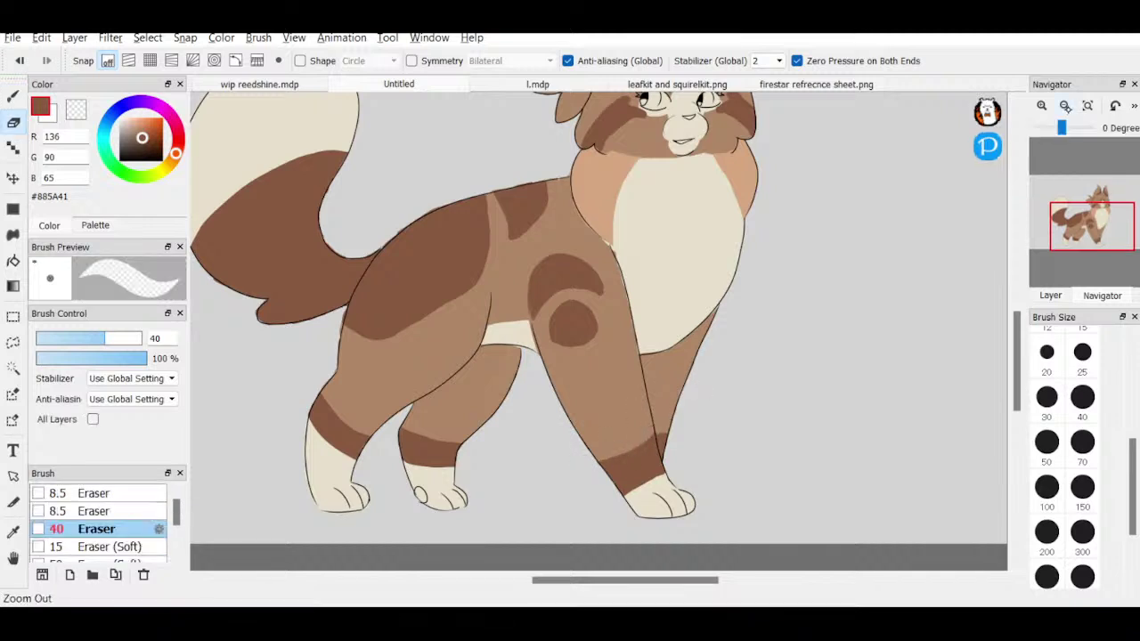
- Paint the two small outlined spots on the forehead cream #E6DFCB, sampled from the chest
{"action": "left_click", "coordinate": [1064, 106]}
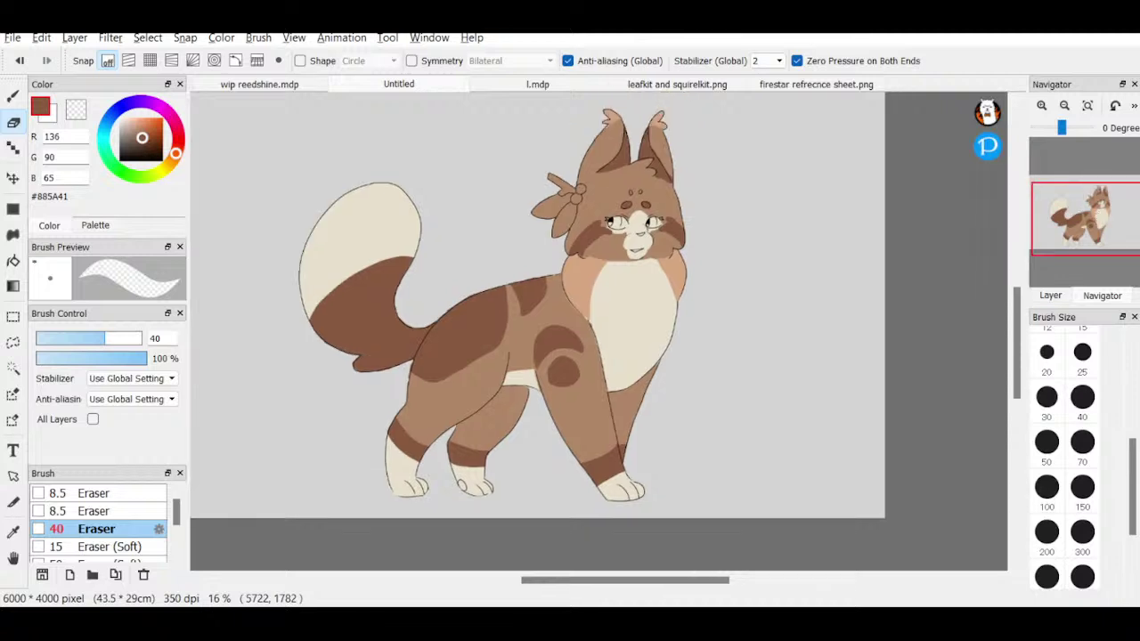
{"action": "left_click_drag", "start_coordinate": [1095, 219], "coordinate": [1089, 215]}
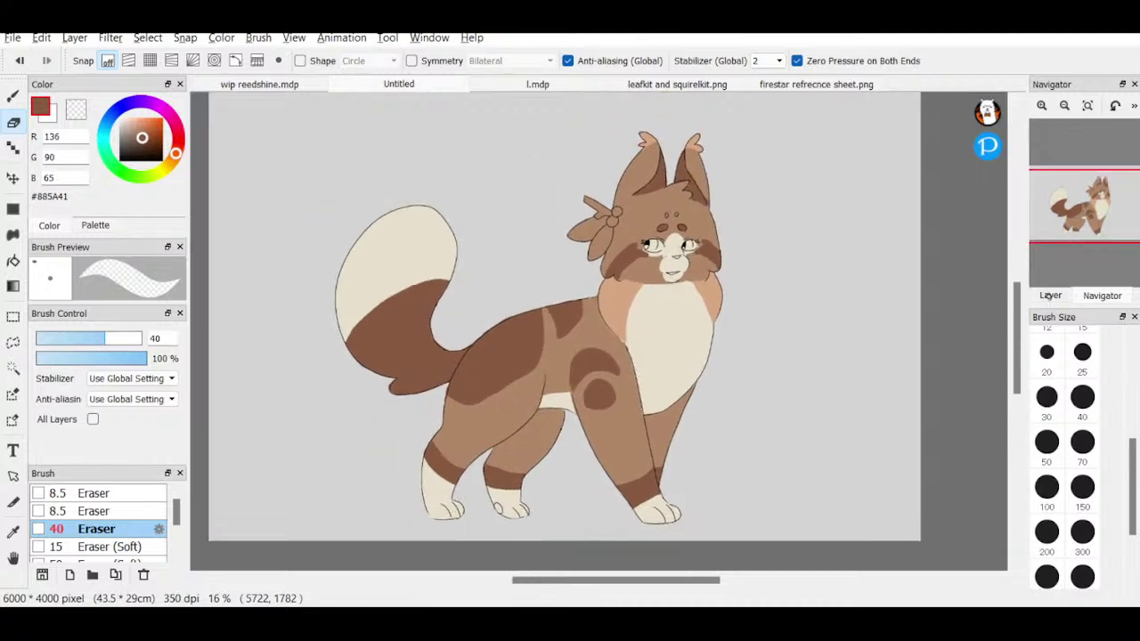
{"action": "left_click", "coordinate": [1055, 294]}
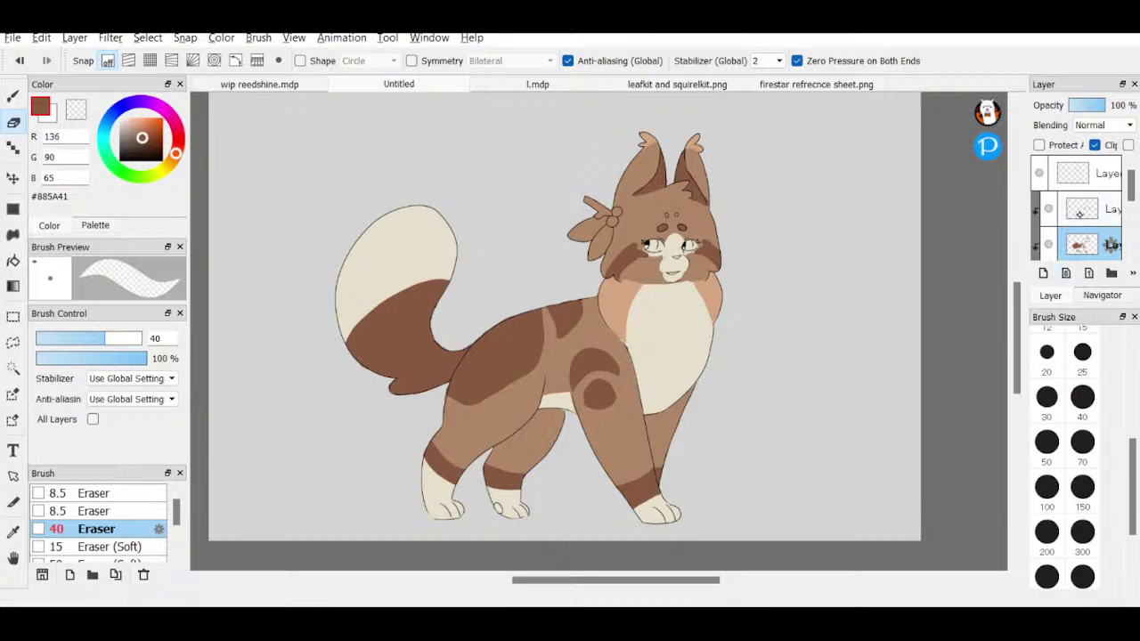
{"action": "left_click", "coordinate": [13, 531]}
{"action": "left_click", "coordinate": [681, 305]}
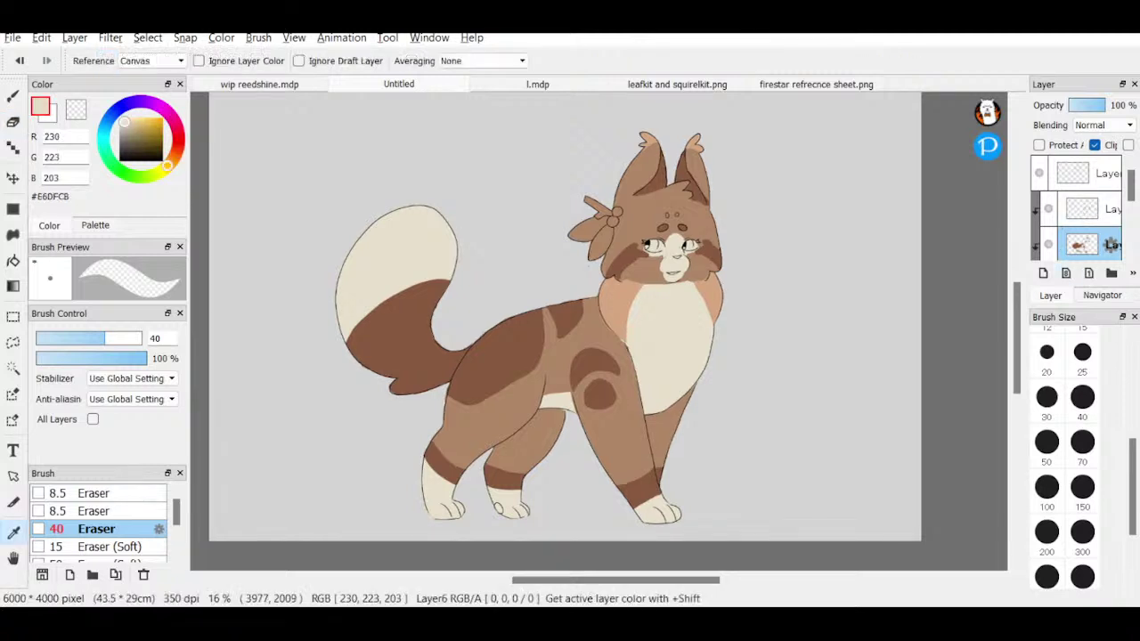
{"action": "key", "text": "b"}
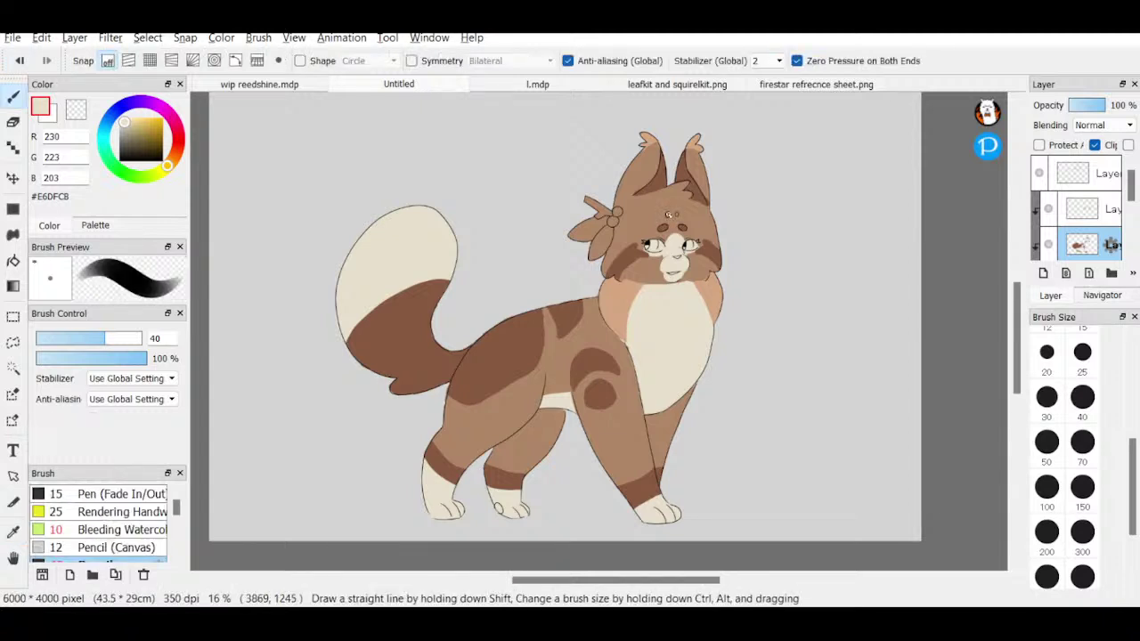
{"action": "left_click", "coordinate": [678, 214]}
{"action": "key", "text": "e"}
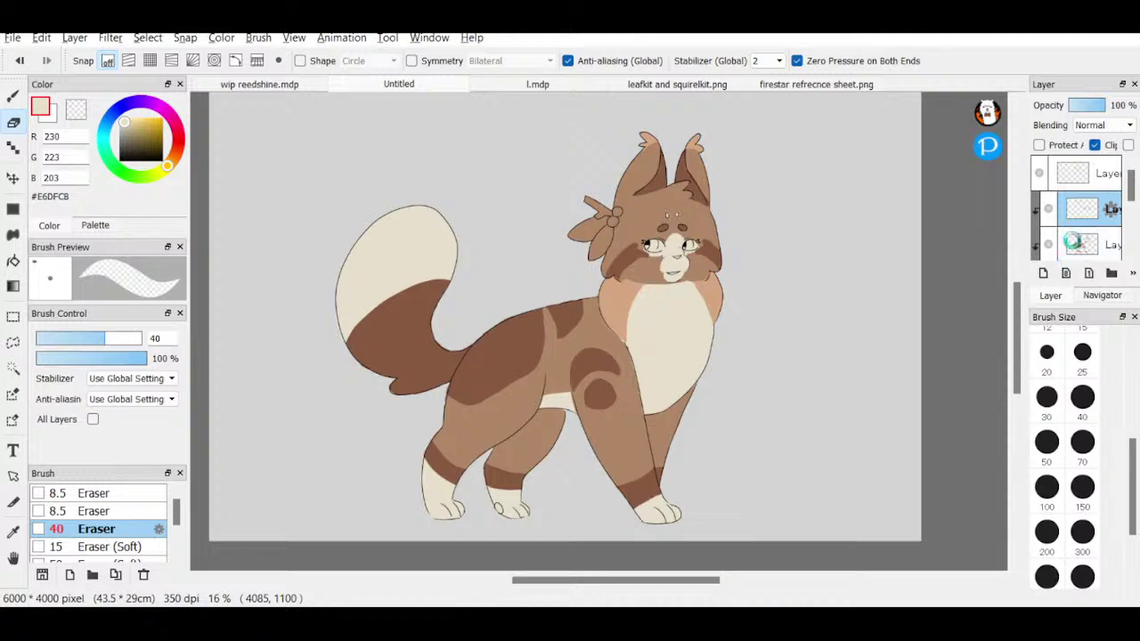
- Add a new clipped layer above the markings, consult the leafkit and squirelkit reference drawing, and return to the Untitled drawing
{"action": "left_click", "coordinate": [1043, 273]}
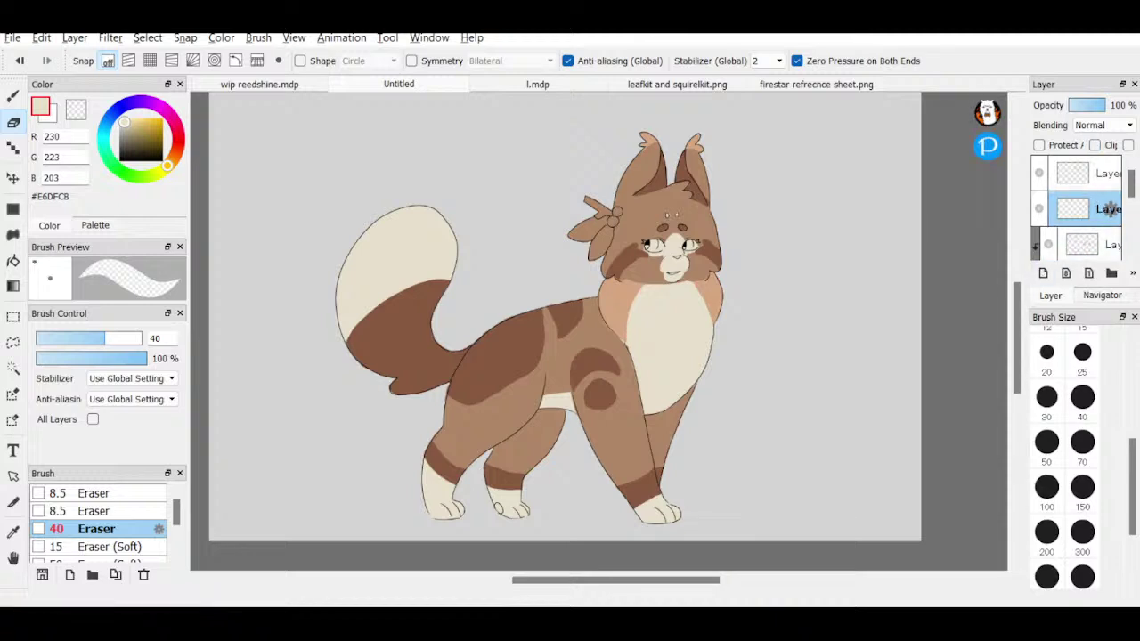
{"action": "left_click", "coordinate": [1095, 145]}
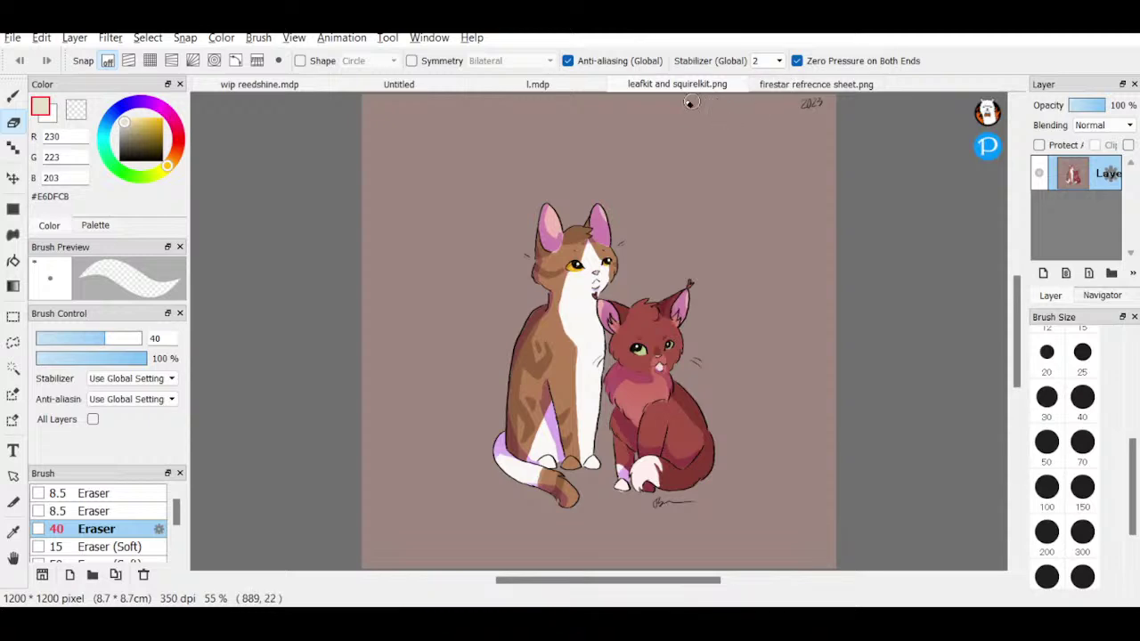
{"action": "left_click", "coordinate": [545, 83]}
{"action": "left_click", "coordinate": [398, 84]}
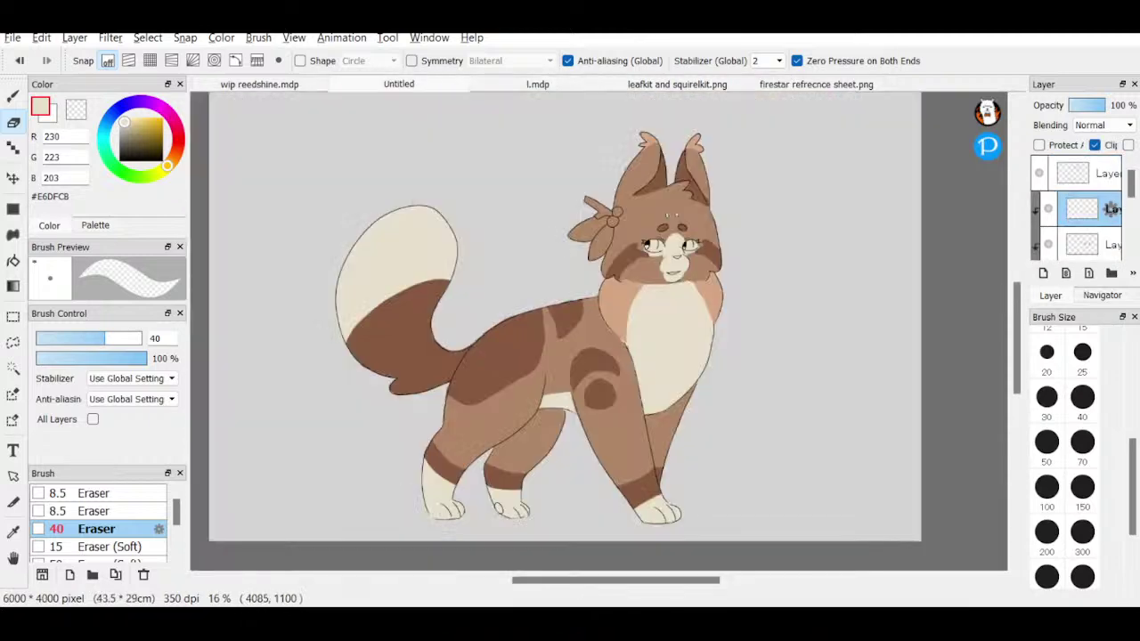
- Paint the whole area inside both eyes pale yellow #FFE49B as the base eye color
{"action": "left_click_drag", "start_coordinate": [129, 120], "coordinate": [136, 105]}
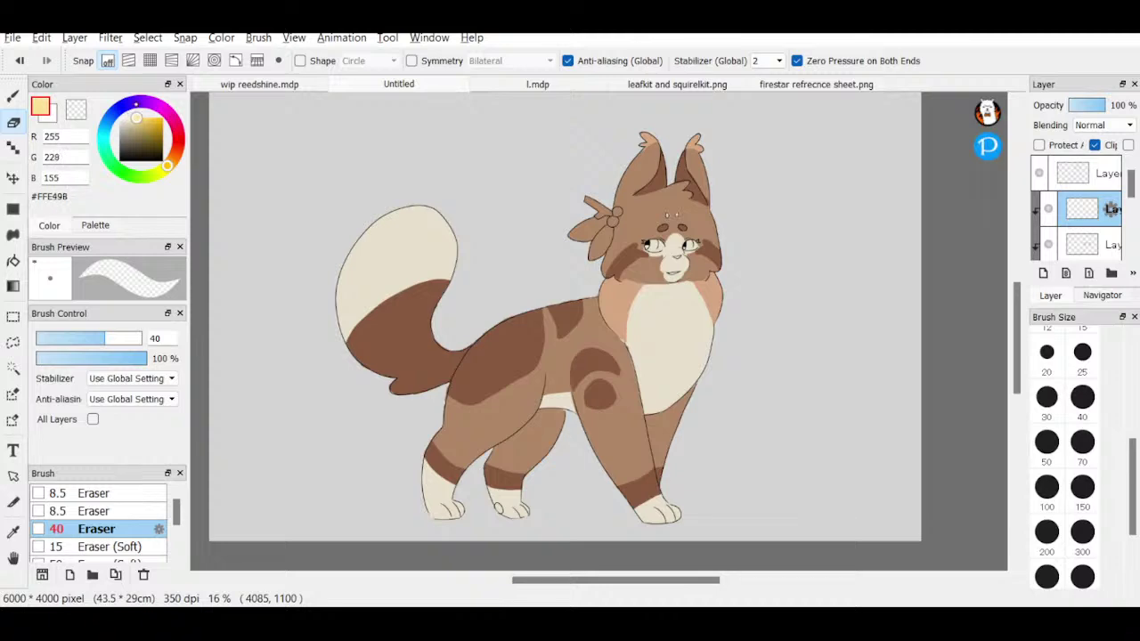
{"action": "left_click", "coordinate": [1101, 294]}
{"action": "left_click", "coordinate": [1042, 106]}
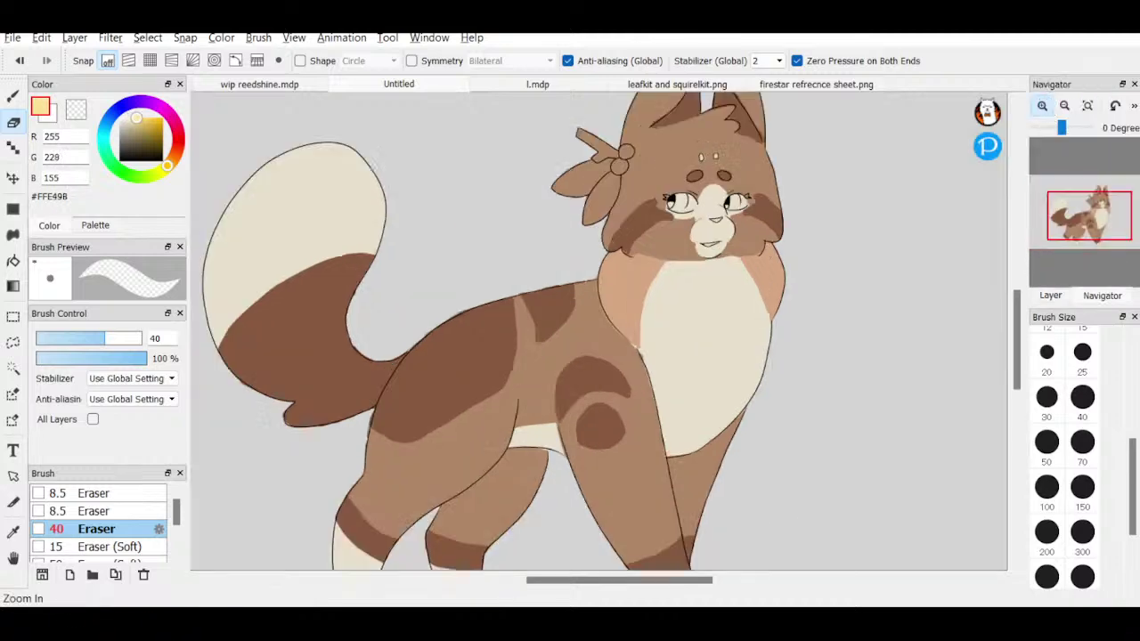
{"action": "left_click", "coordinate": [1042, 106]}
{"action": "left_click_drag", "start_coordinate": [1080, 222], "coordinate": [1093, 228]}
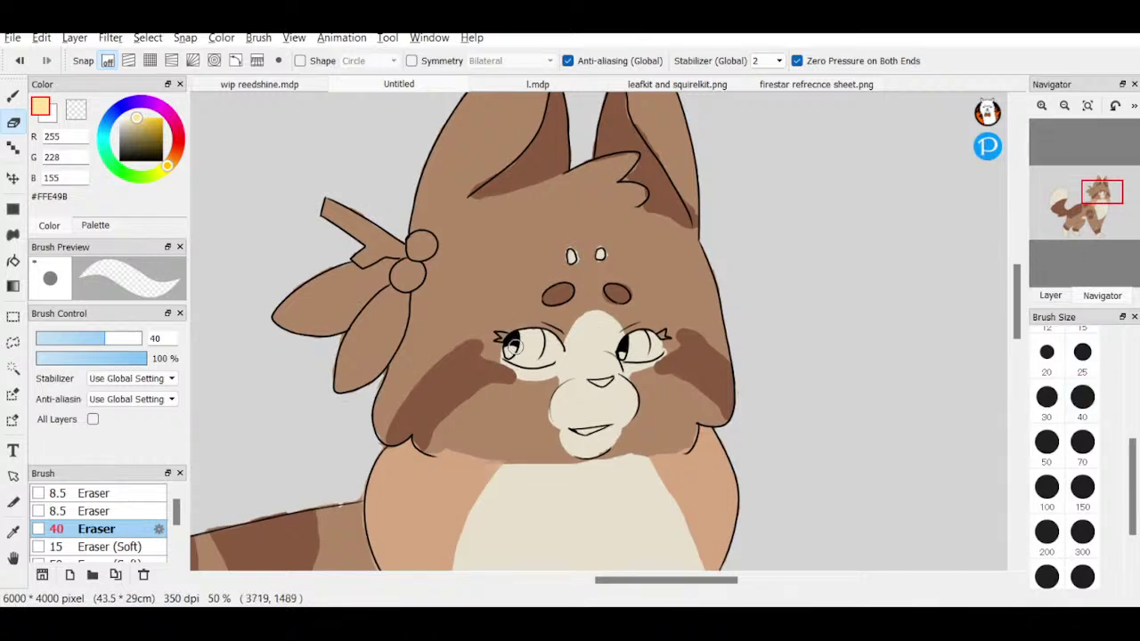
{"action": "key", "text": "b"}
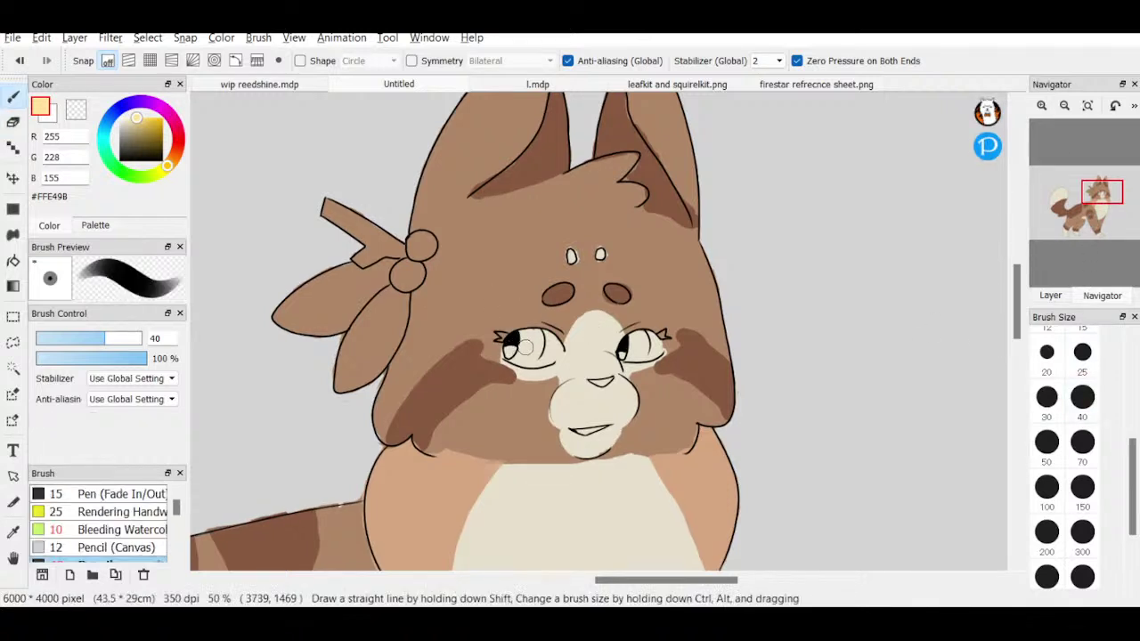
{"action": "mouse_move", "coordinate": [529, 355]}
{"action": "left_mouse_down"}
{"action": "mouse_move", "coordinate": [524, 343]}
{"action": "mouse_move", "coordinate": [525, 360]}
{"action": "mouse_move", "coordinate": [517, 355]}
{"action": "left_mouse_up"}
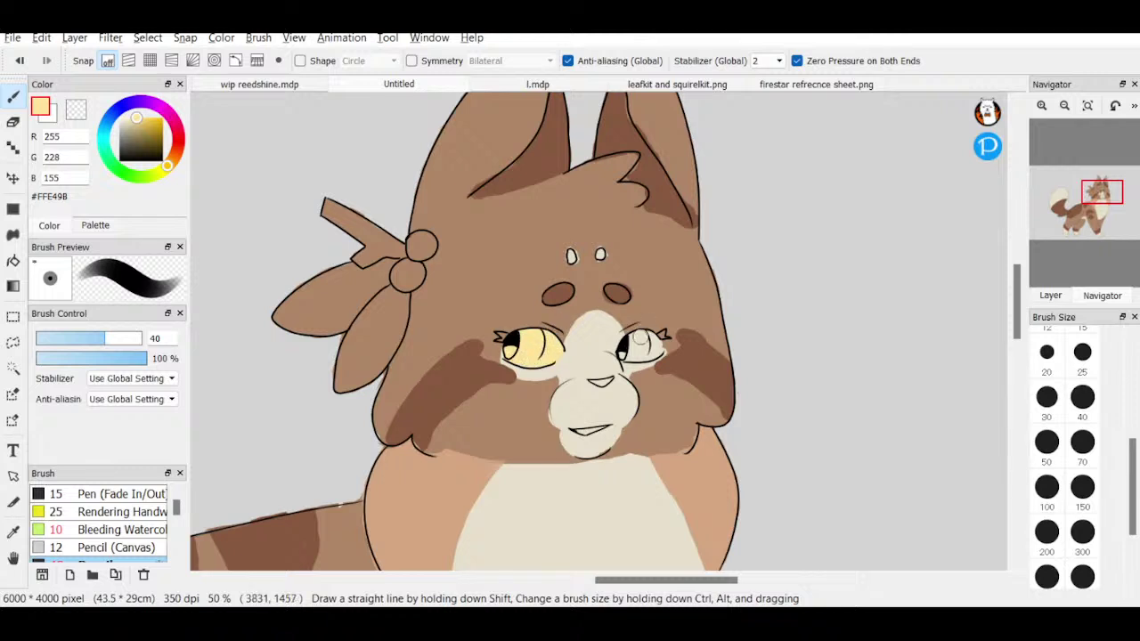
{"action": "mouse_move", "coordinate": [627, 354]}
{"action": "left_mouse_down"}
{"action": "mouse_move", "coordinate": [653, 339]}
{"action": "mouse_move", "coordinate": [637, 355]}
{"action": "left_mouse_up"}
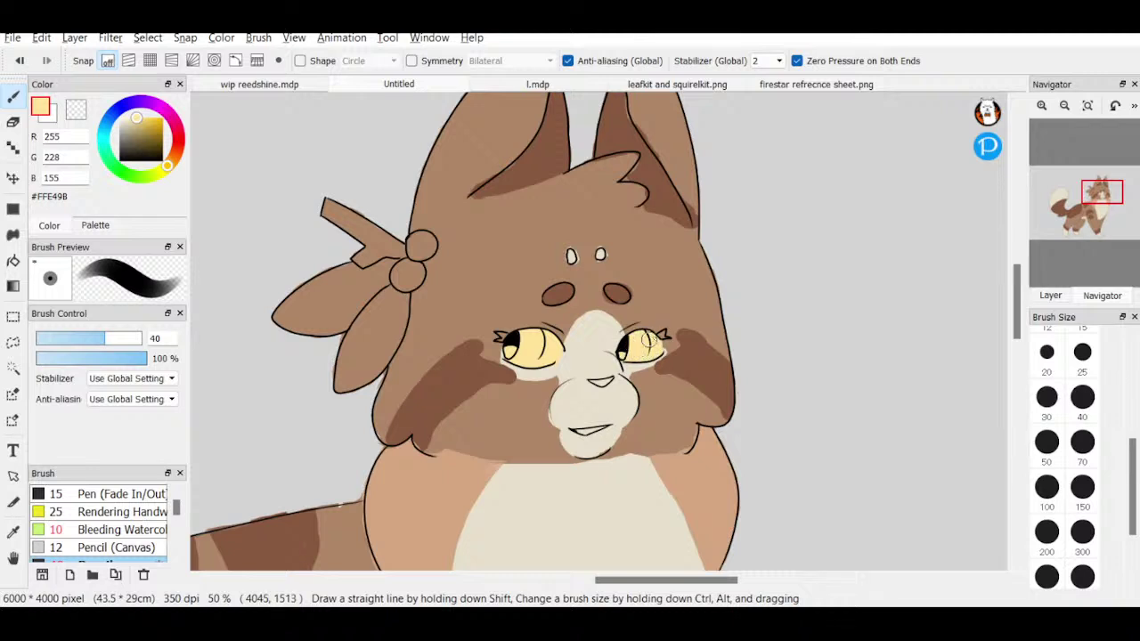
- Paint the irises of both eyes orange #E6A43C with a size 25 brush, leaving the outer eye areas pale yellow
{"action": "left_click", "coordinate": [1082, 352]}
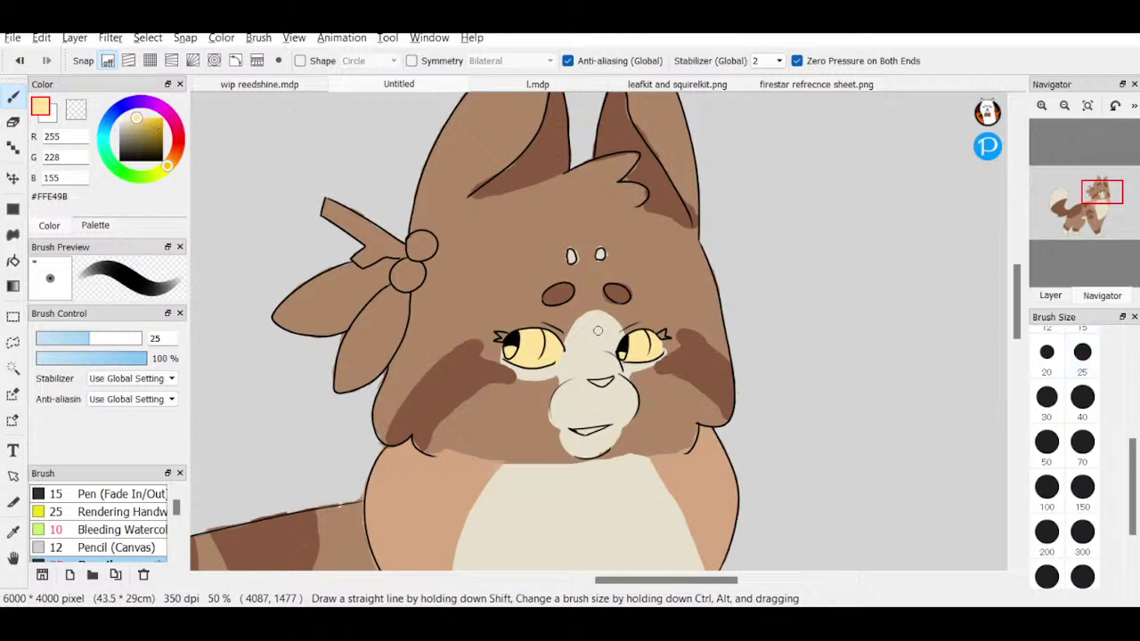
{"action": "left_click_drag", "start_coordinate": [158, 126], "coordinate": [168, 117]}
{"action": "left_click_drag", "start_coordinate": [167, 165], "coordinate": [172, 160]}
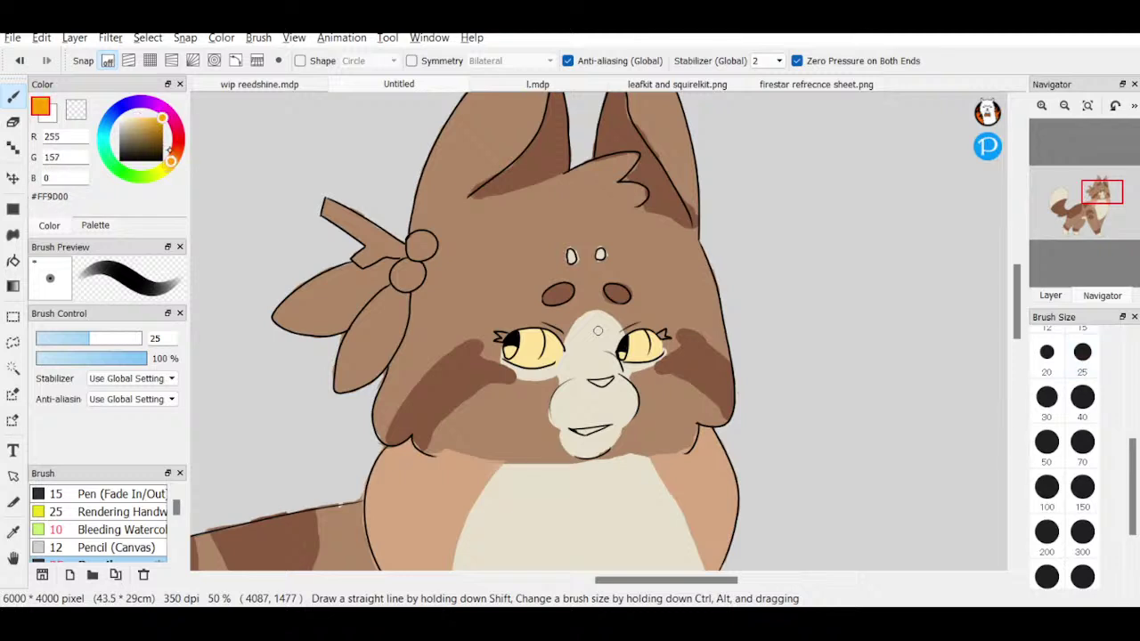
{"action": "left_click_drag", "start_coordinate": [162, 118], "coordinate": [152, 119]}
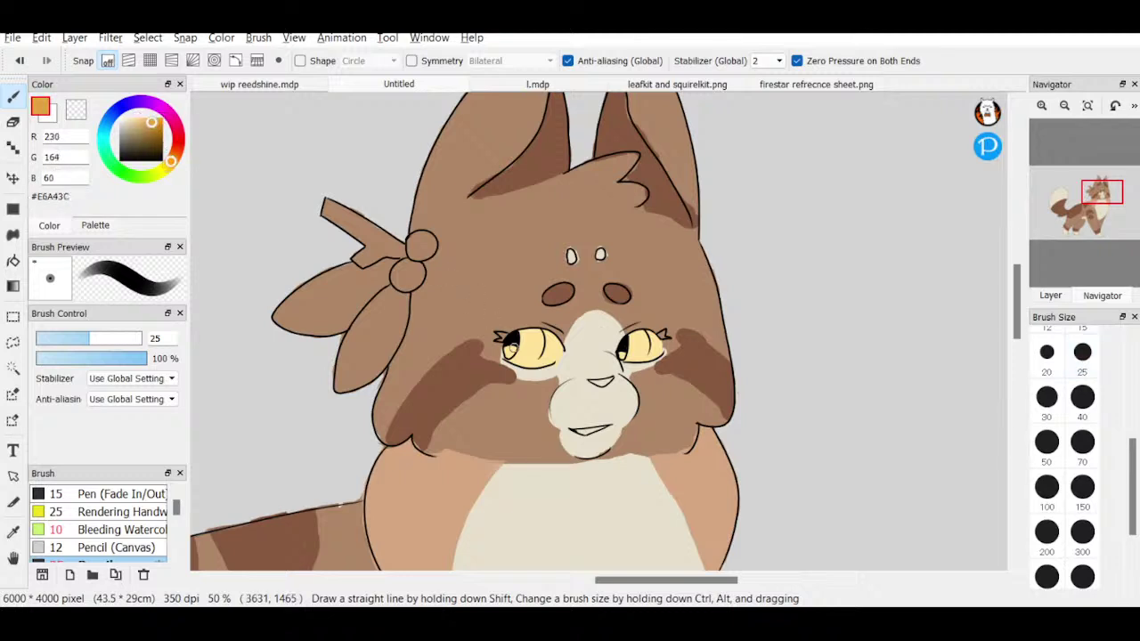
{"action": "mouse_move", "coordinate": [509, 347]}
{"action": "left_mouse_down"}
{"action": "mouse_move", "coordinate": [529, 360]}
{"action": "mouse_move", "coordinate": [536, 336]}
{"action": "left_mouse_up"}
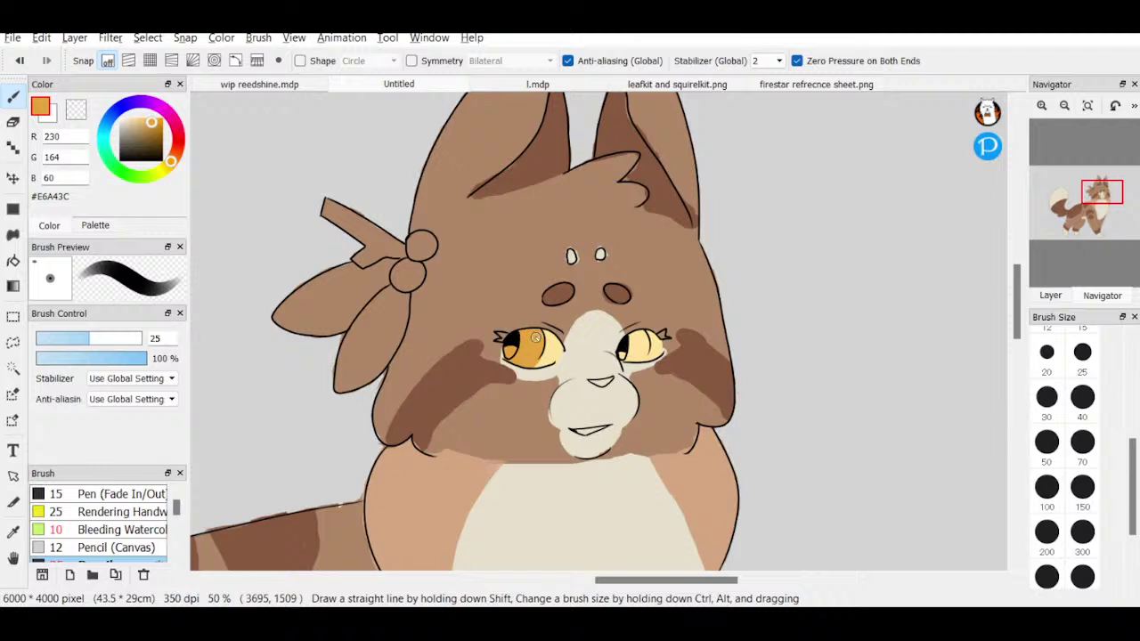
{"action": "left_click_drag", "start_coordinate": [623, 353], "coordinate": [639, 338]}
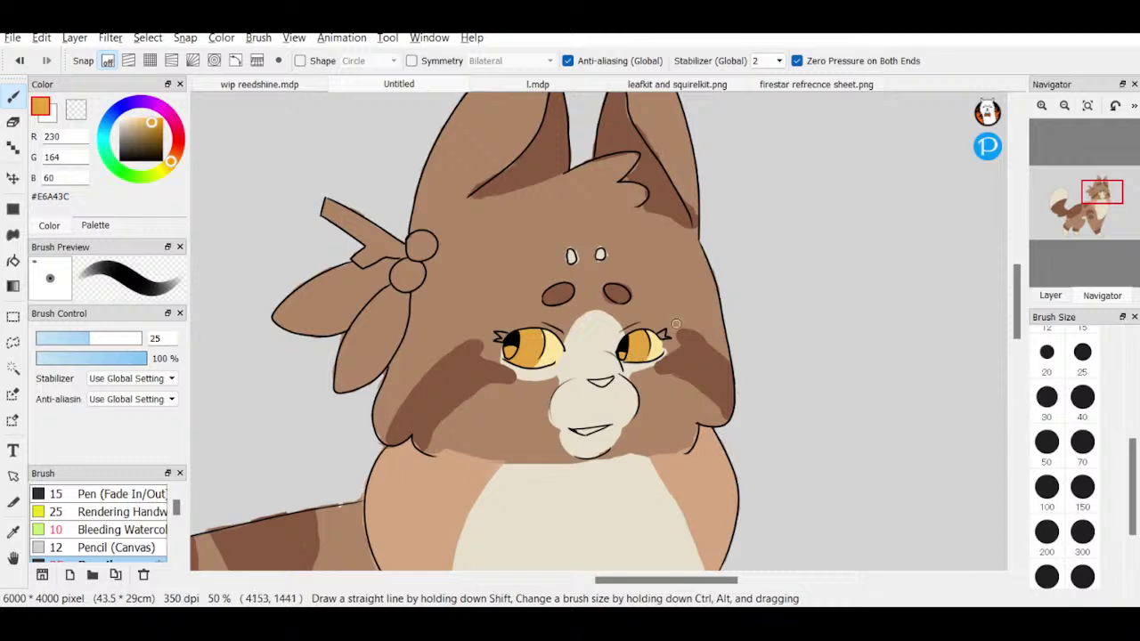
- Paint the small highlight at the base of each pupil golden yellow #F3C80C
{"action": "left_click", "coordinate": [165, 130]}
{"action": "left_click_drag", "start_coordinate": [157, 126], "coordinate": [163, 123]}
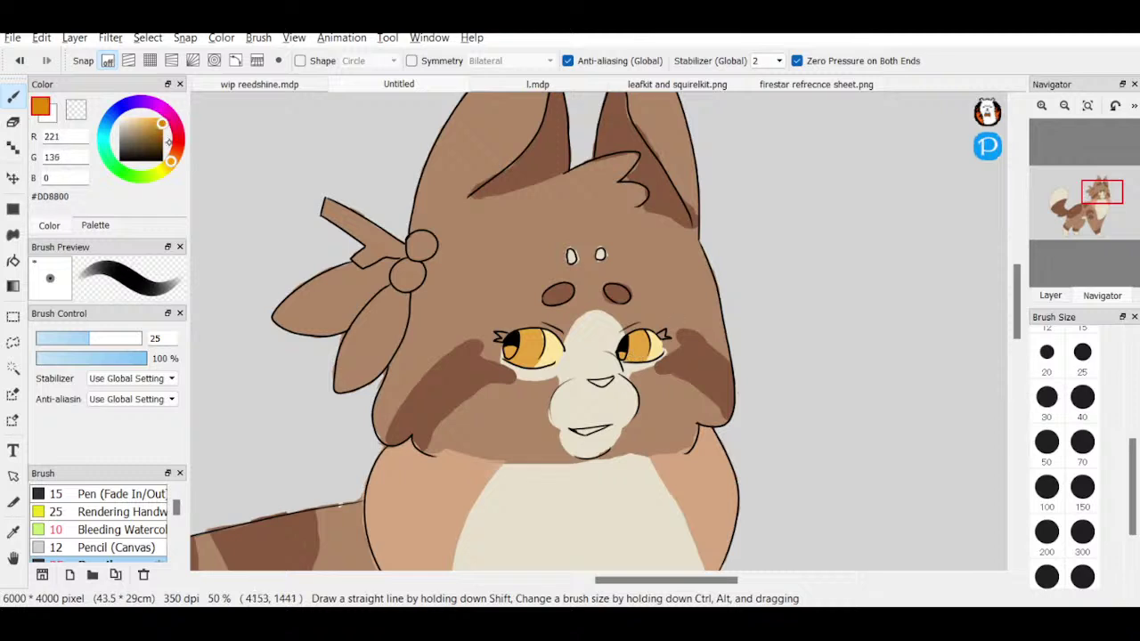
{"action": "left_click_drag", "start_coordinate": [170, 162], "coordinate": [167, 164]}
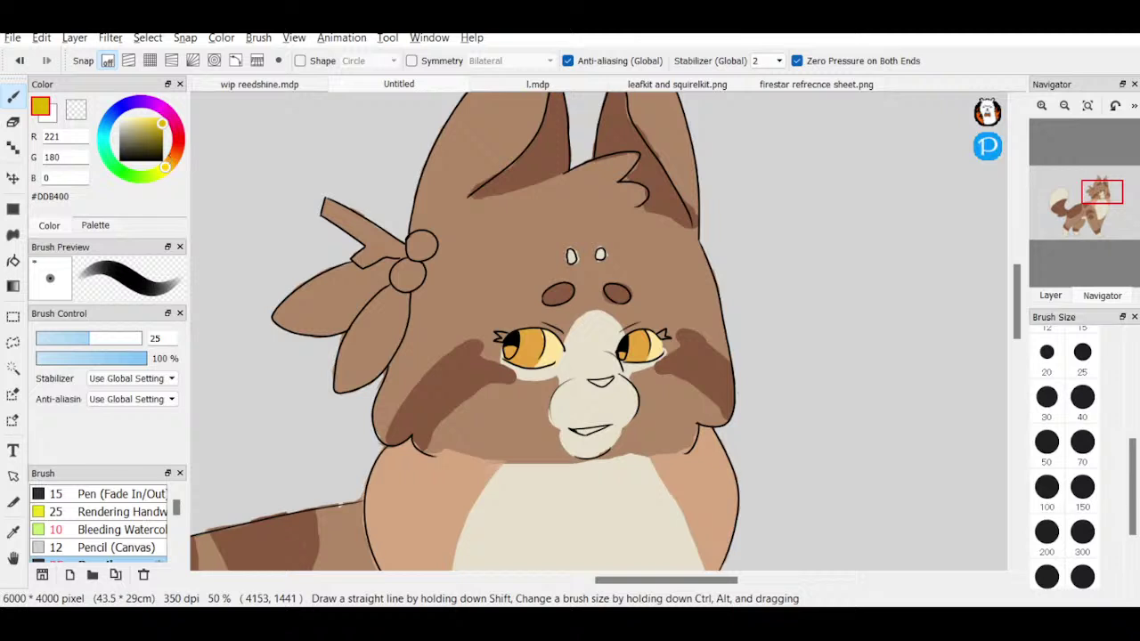
{"action": "left_click", "coordinate": [160, 118]}
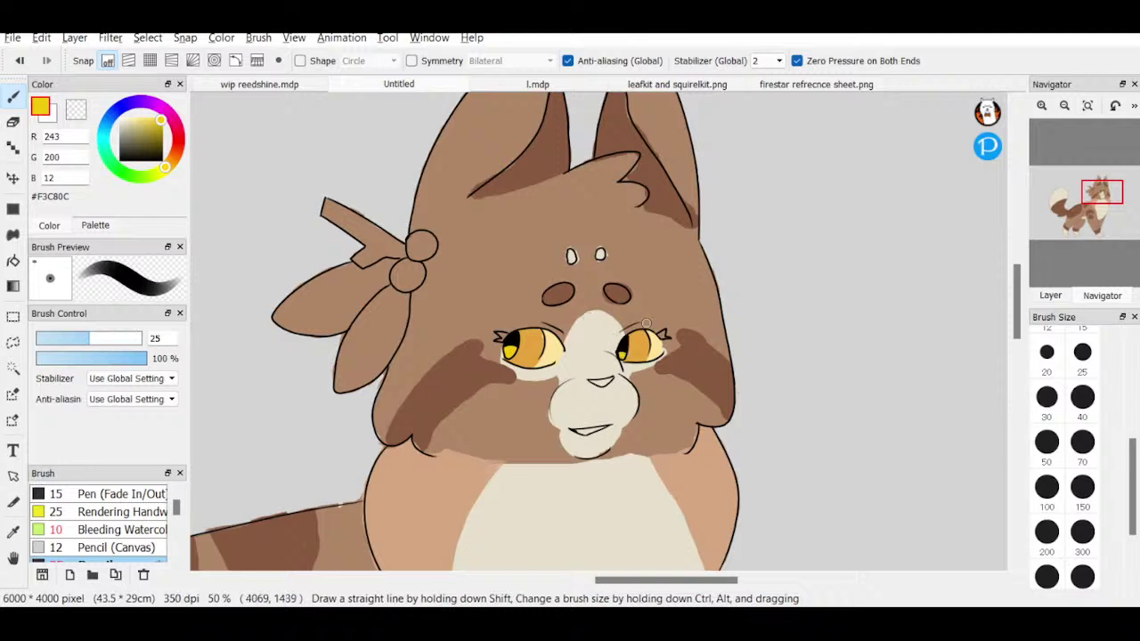
{"action": "left_click_drag", "start_coordinate": [165, 167], "coordinate": [171, 162]}
{"action": "left_click_drag", "start_coordinate": [160, 124], "coordinate": [157, 116]}
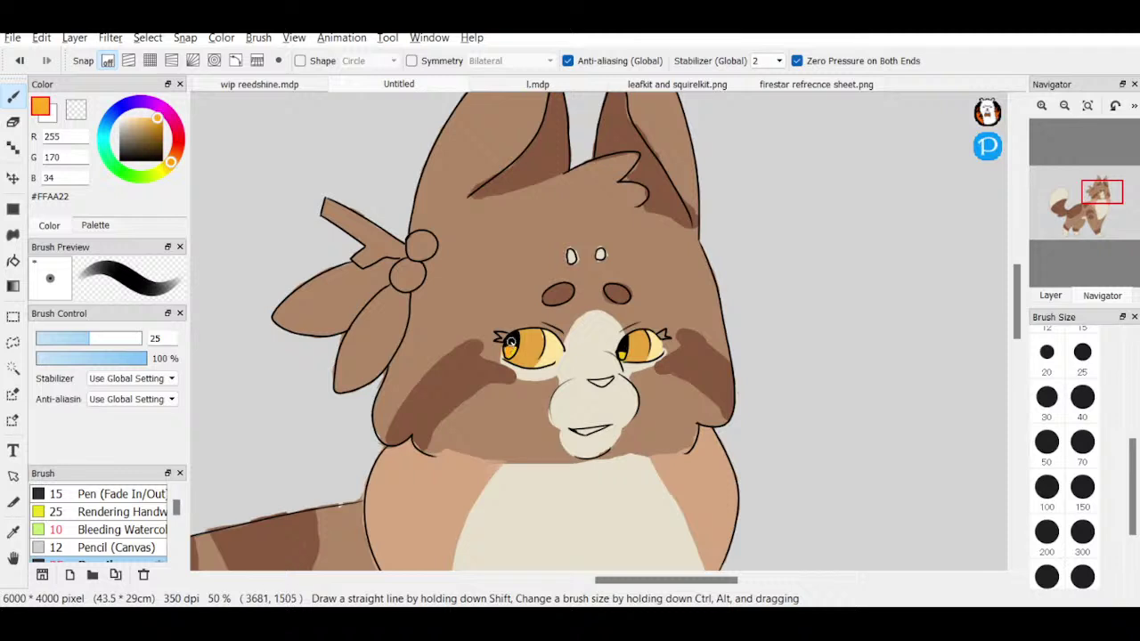
{"action": "key", "text": "ctrl+z"}
- Repaint the pupil highlights in both eyes bright yellow #FFD500
{"action": "left_click_drag", "start_coordinate": [171, 164], "coordinate": [164, 169]}
{"action": "left_click_drag", "start_coordinate": [161, 121], "coordinate": [165, 114]}
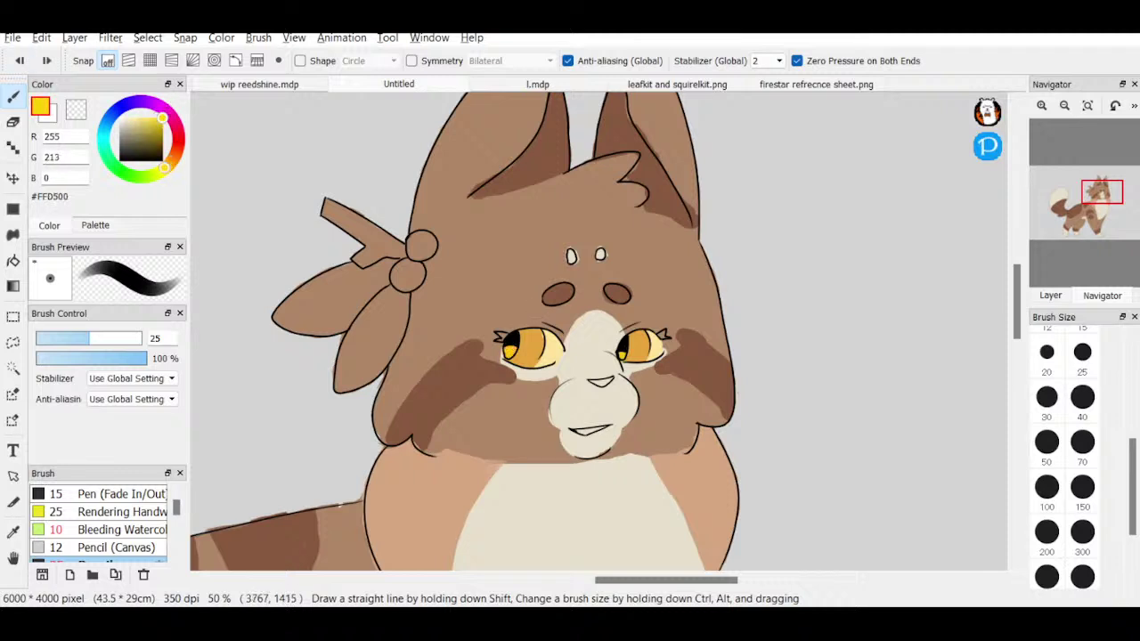
{"action": "left_click", "coordinate": [625, 349]}
- Fill out the dark brown cheek markings beside both eyes with a size 15 brush in #885A41, trimming the excess near the eye
{"action": "left_click_drag", "start_coordinate": [1131, 485], "coordinate": [1131, 389]}
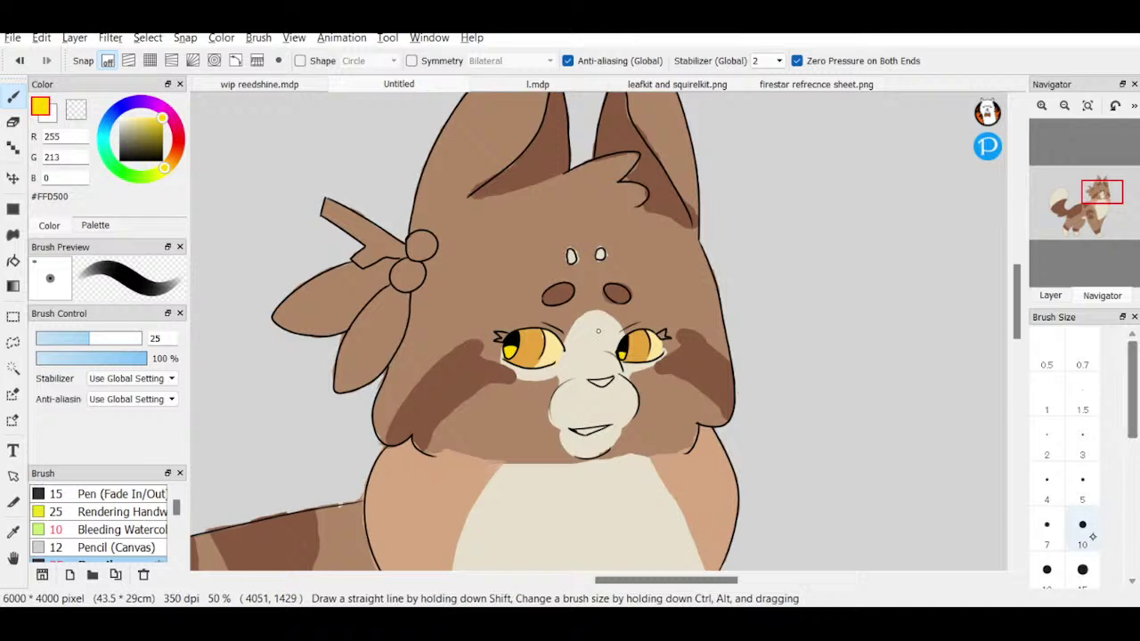
{"action": "left_click", "coordinate": [1084, 563]}
{"action": "left_click", "coordinate": [13, 533]}
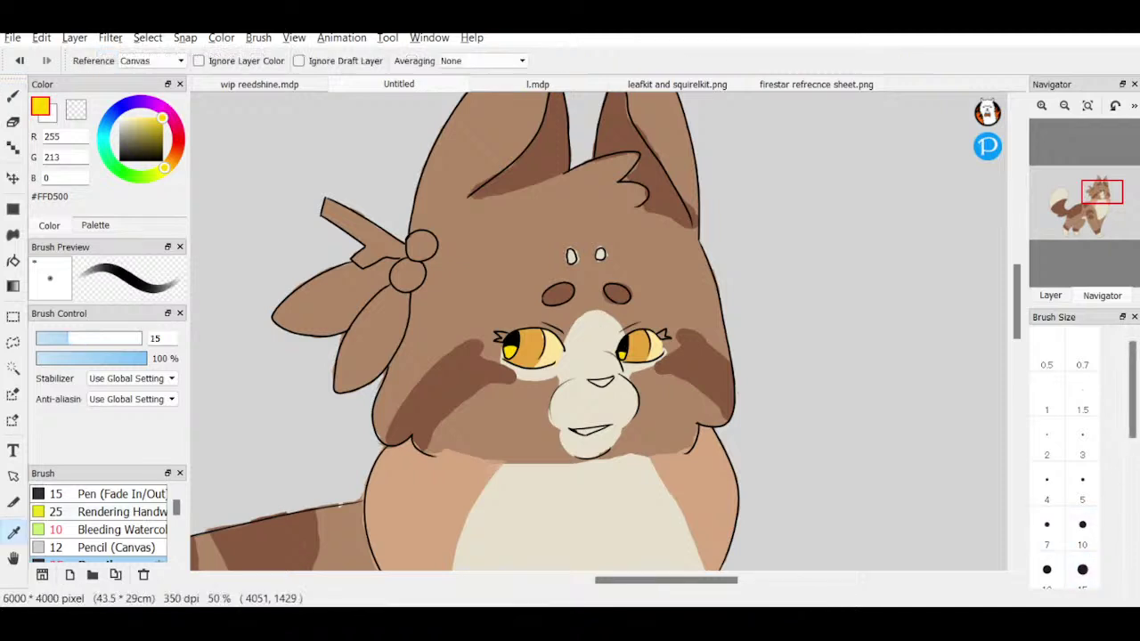
{"action": "left_click", "coordinate": [443, 377]}
{"action": "key", "text": "b"}
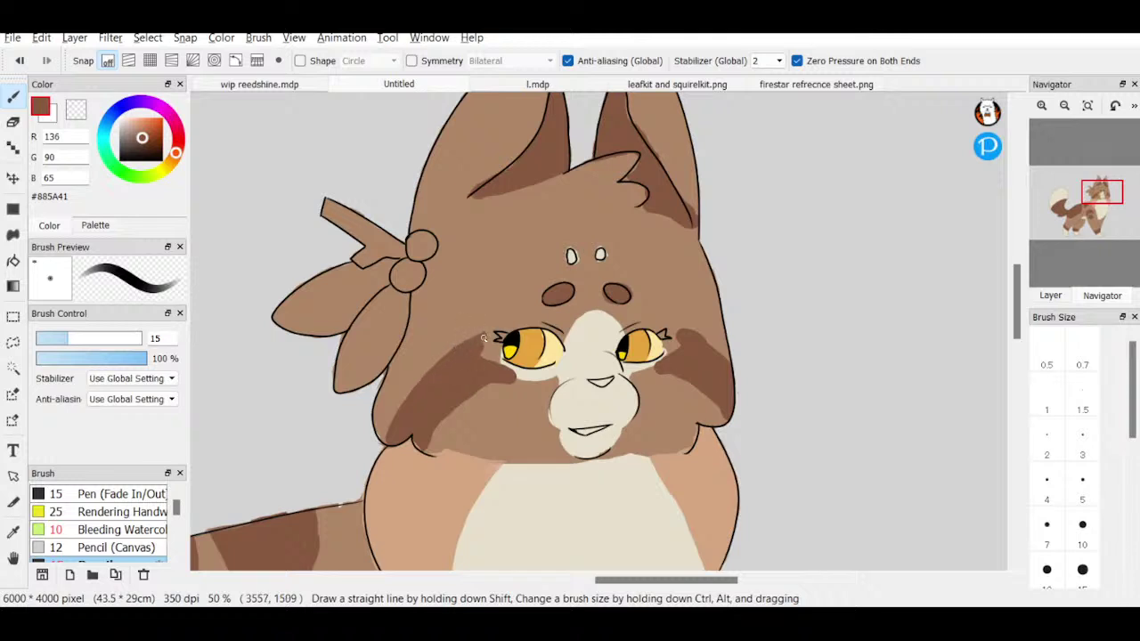
{"action": "mouse_move", "coordinate": [441, 369]}
{"action": "left_mouse_down"}
{"action": "mouse_move", "coordinate": [392, 410]}
{"action": "mouse_move", "coordinate": [419, 384]}
{"action": "left_mouse_up"}
{"action": "mouse_move", "coordinate": [382, 426]}
{"action": "left_mouse_down"}
{"action": "mouse_move", "coordinate": [412, 390]}
{"action": "mouse_move", "coordinate": [381, 432]}
{"action": "mouse_move", "coordinate": [386, 442]}
{"action": "mouse_move", "coordinate": [386, 428]}
{"action": "left_mouse_up"}
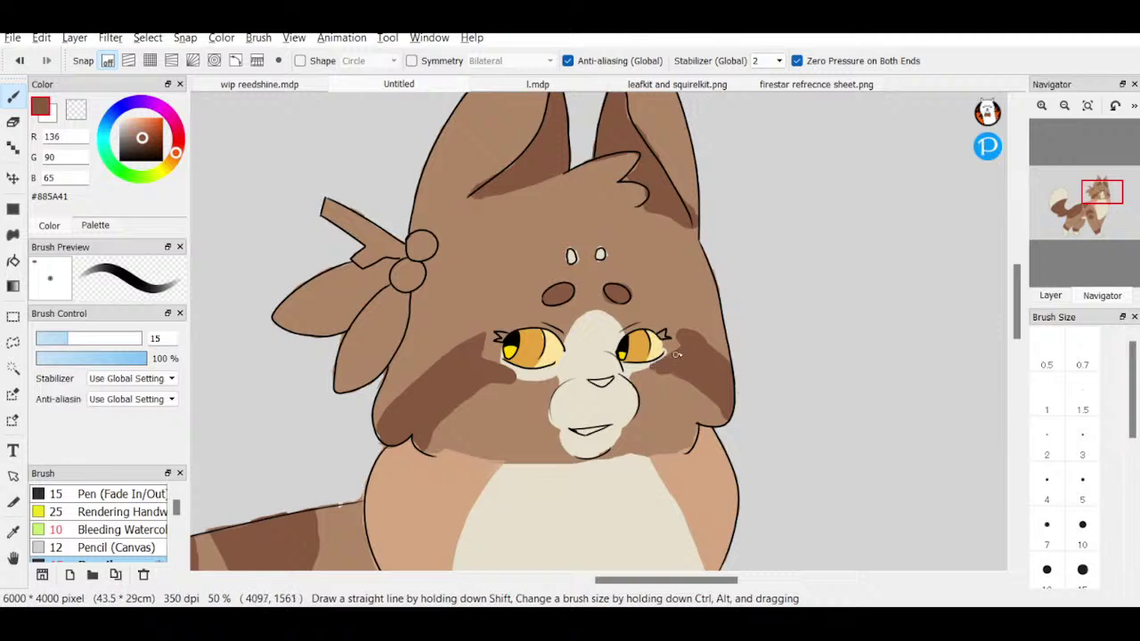
{"action": "left_click_drag", "start_coordinate": [653, 369], "coordinate": [681, 374]}
{"action": "left_click_drag", "start_coordinate": [708, 372], "coordinate": [719, 413]}
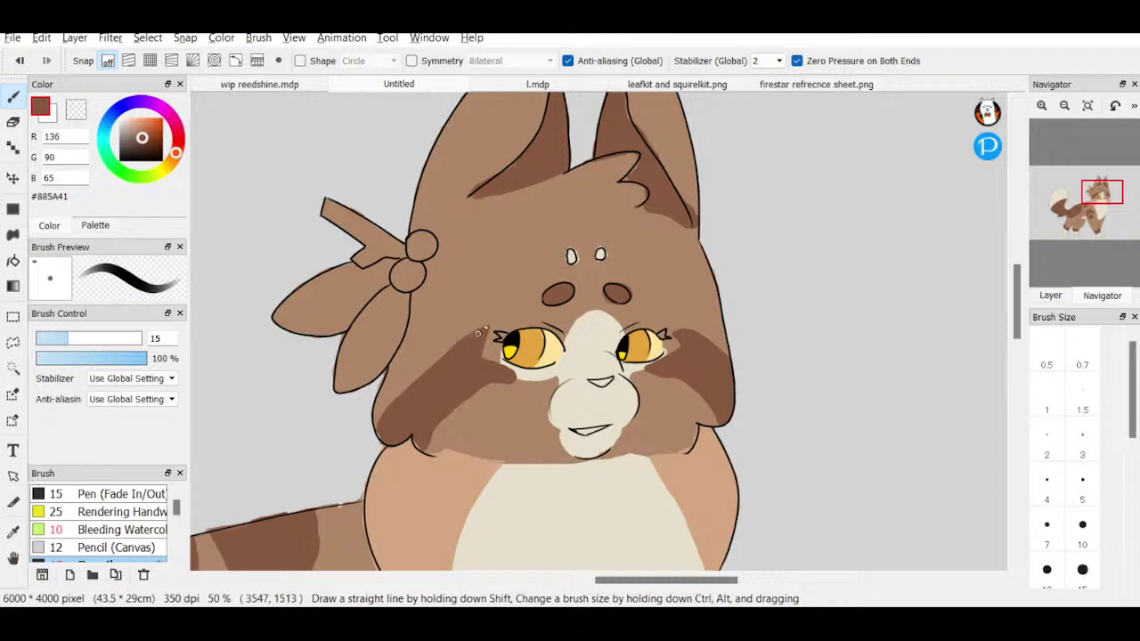
{"action": "key", "text": "e"}
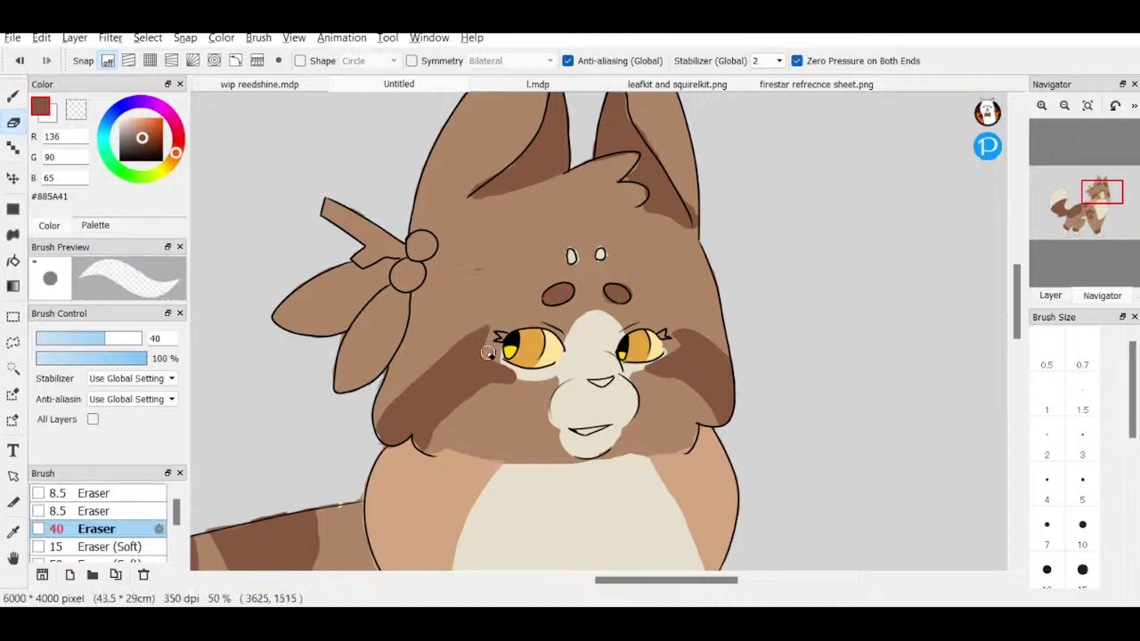
{"action": "left_click", "coordinate": [13, 95]}
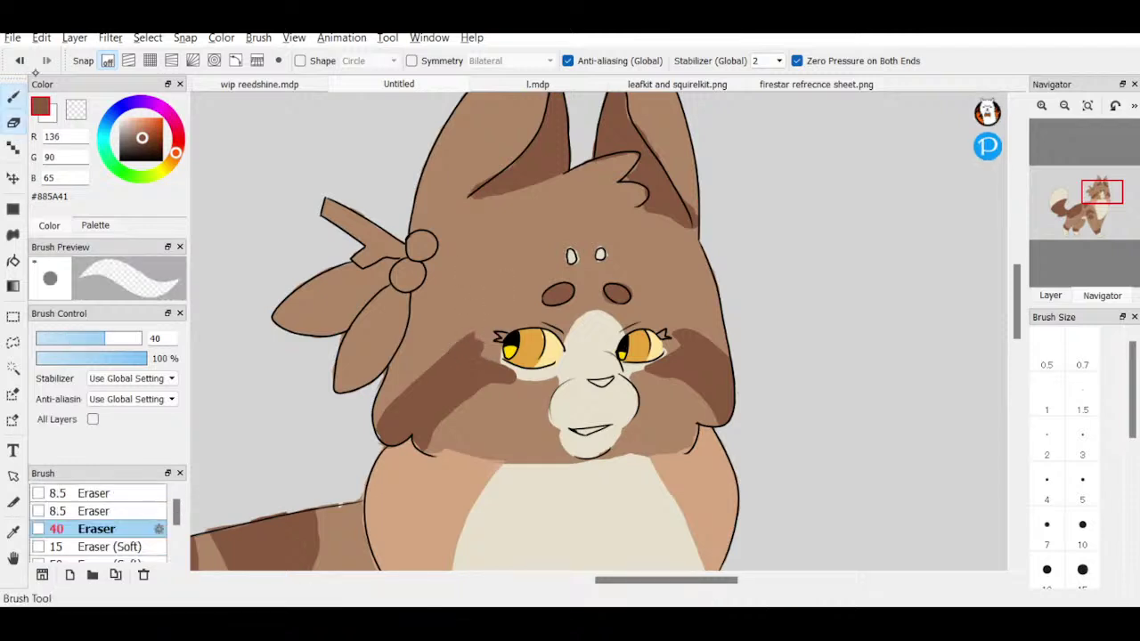
- Undo the recent dark brown cheek strokes one by one and switch to the Eraser
{"action": "left_click", "coordinate": [19, 60]}
{"action": "left_click", "coordinate": [20, 60]}
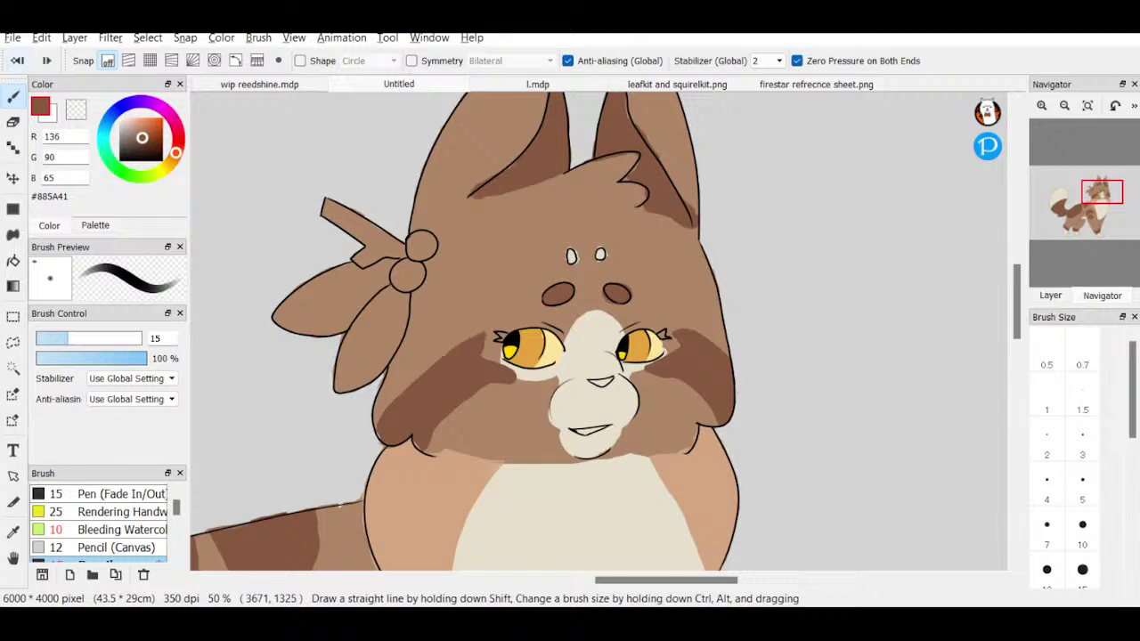
{"action": "left_click", "coordinate": [19, 60]}
{"action": "left_click", "coordinate": [20, 60]}
{"action": "left_click", "coordinate": [19, 61]}
{"action": "left_click", "coordinate": [19, 60]}
{"action": "left_click", "coordinate": [19, 61]}
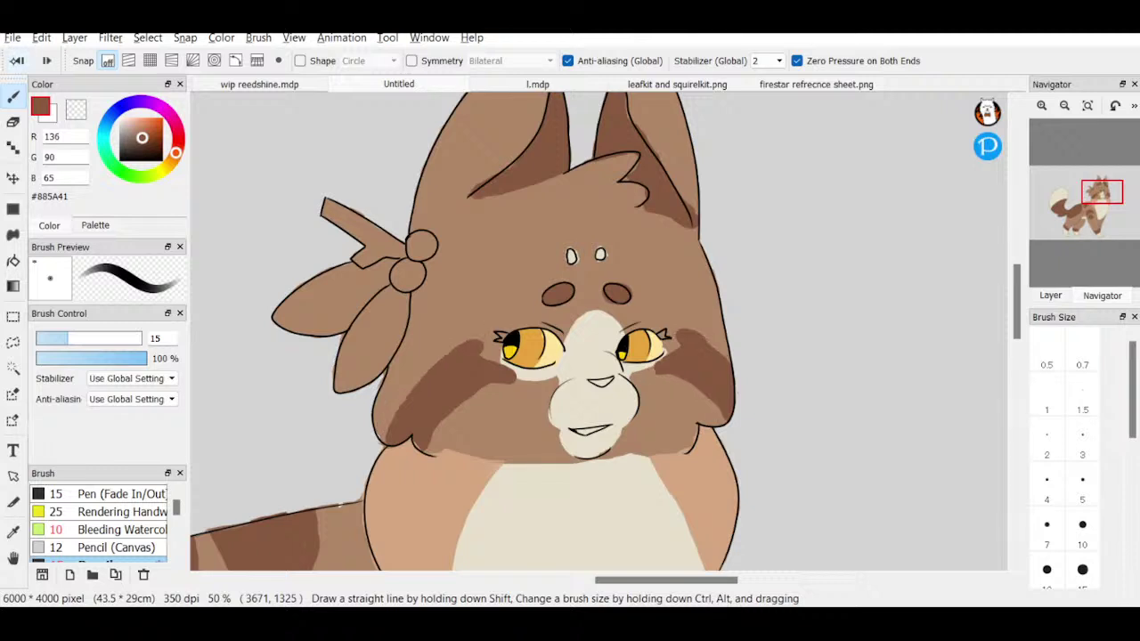
{"action": "left_click", "coordinate": [14, 122]}
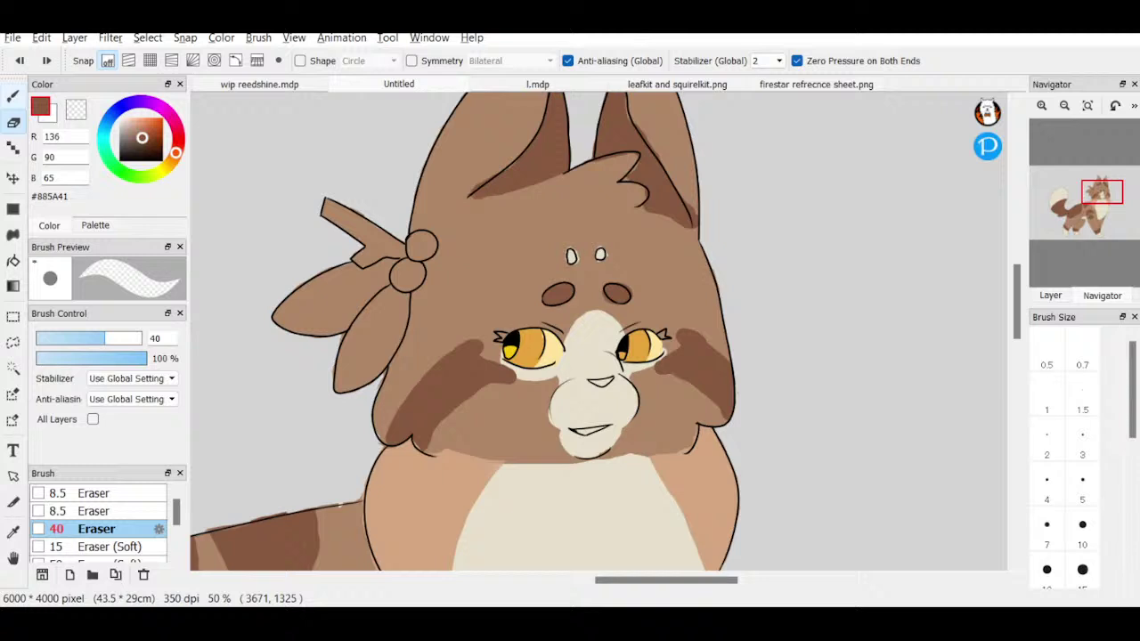
- Select the dark brown markings layer and extend the cheek markings near both eyes with a size 15 brush in #885A41
{"action": "left_click", "coordinate": [1057, 295]}
{"action": "left_click", "coordinate": [1111, 244]}
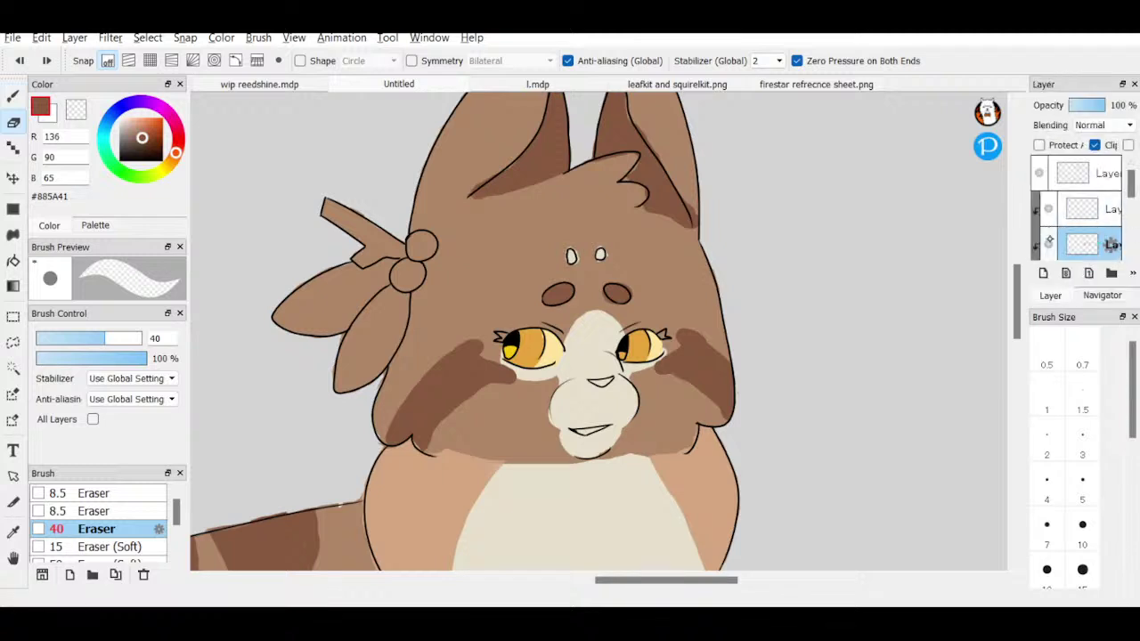
{"action": "key", "text": "Delete"}
{"action": "left_click", "coordinate": [1051, 244]}
{"action": "left_click", "coordinate": [1132, 229]}
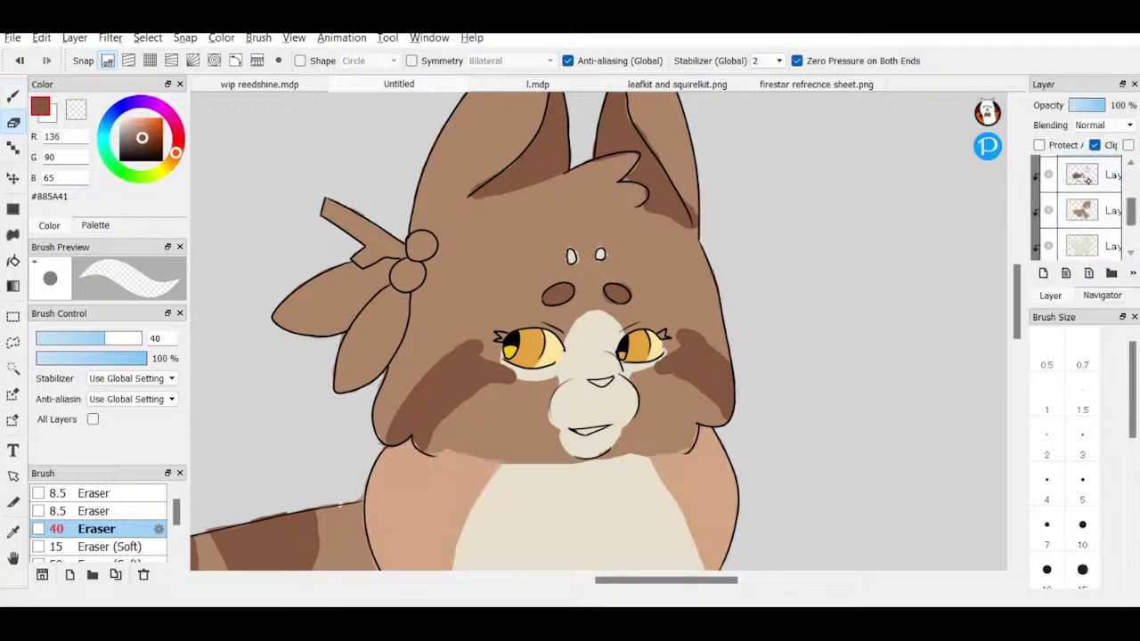
{"action": "left_click", "coordinate": [1106, 176]}
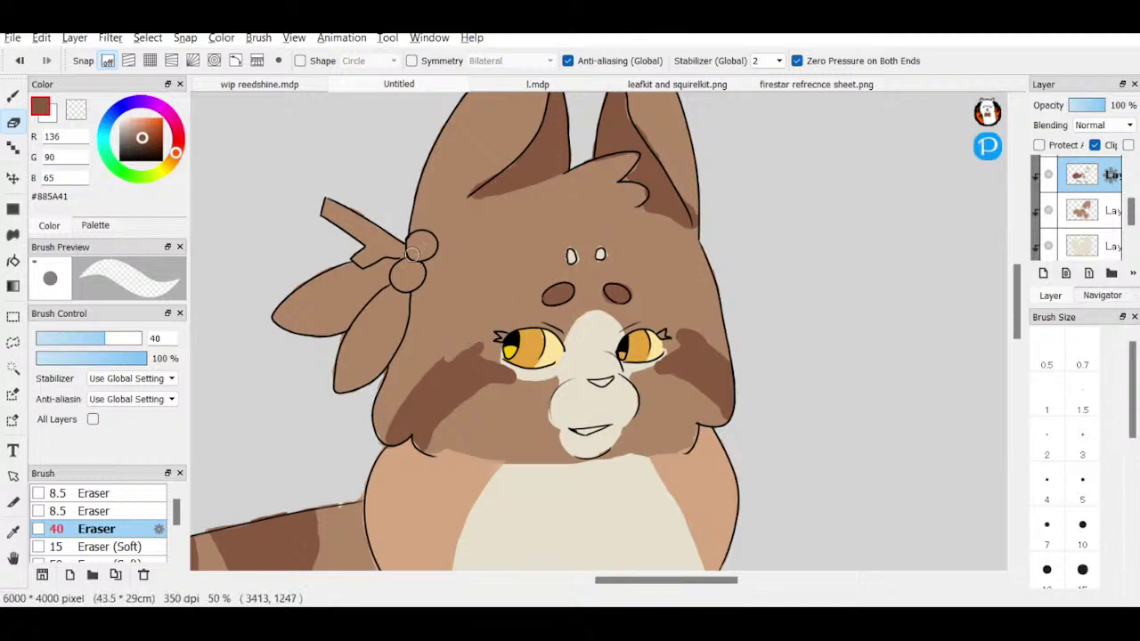
{"action": "key", "text": "b"}
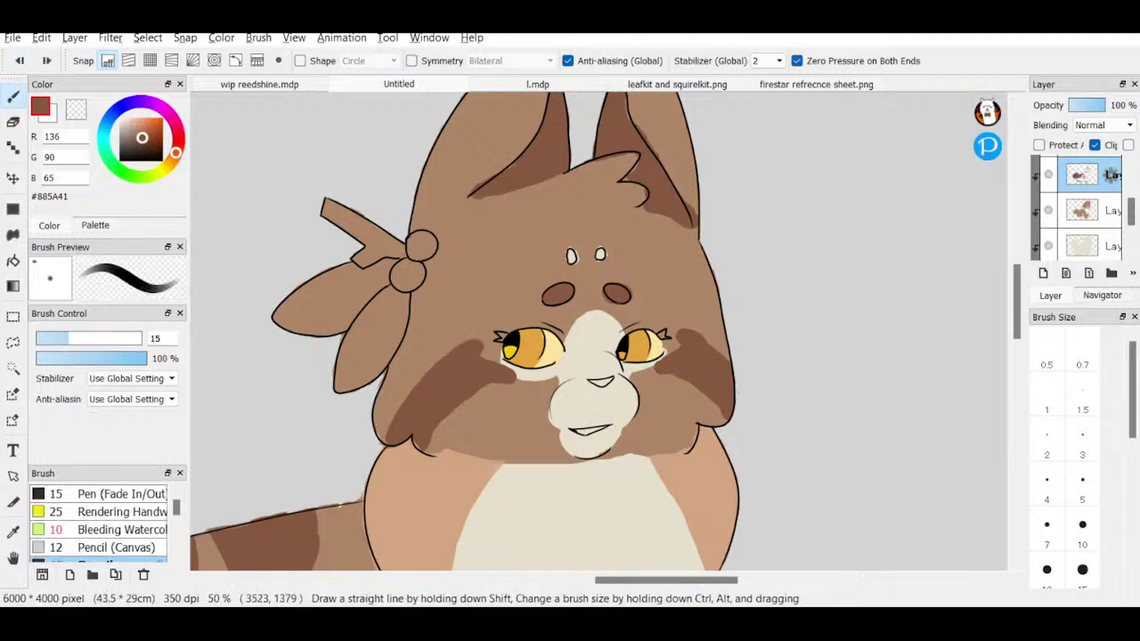
{"action": "left_click_drag", "start_coordinate": [485, 327], "coordinate": [478, 342]}
{"action": "left_click_drag", "start_coordinate": [664, 362], "coordinate": [649, 367]}
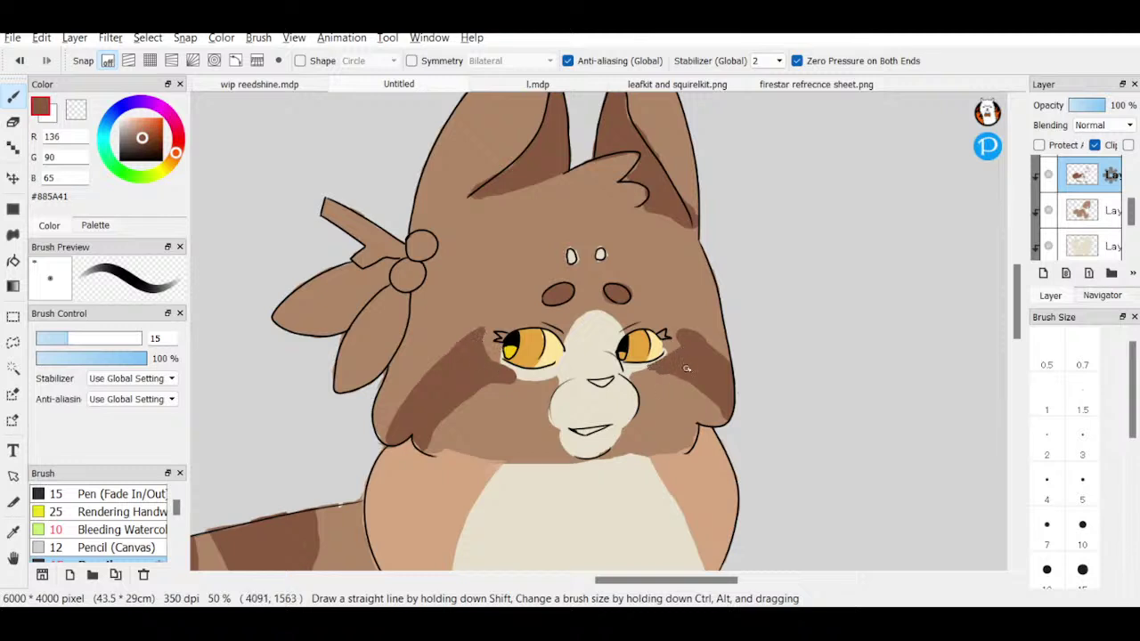
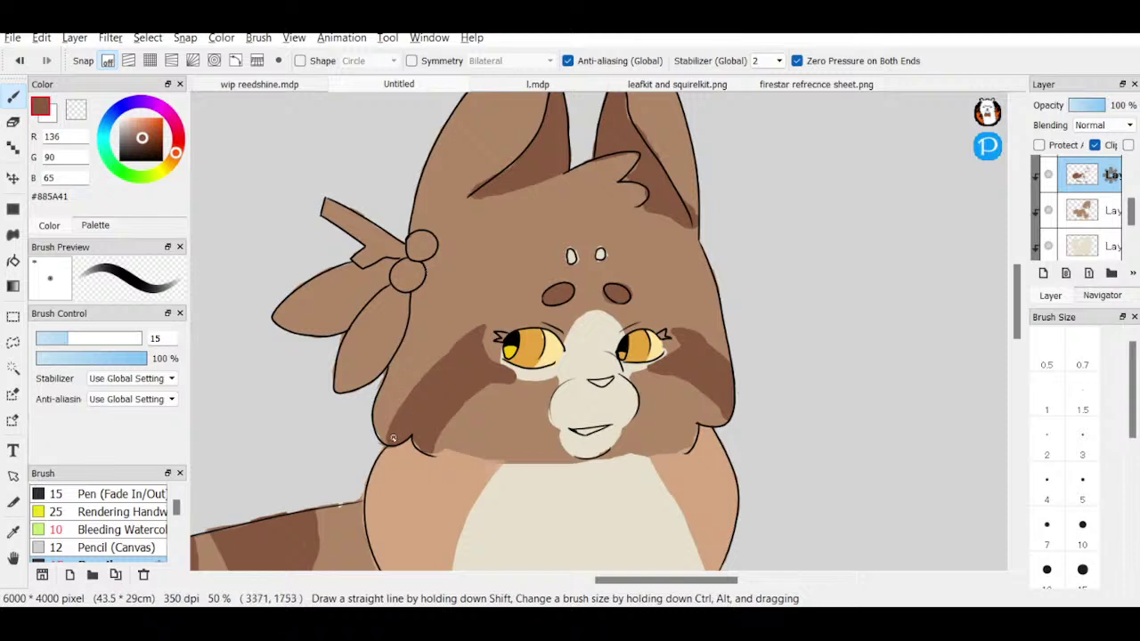
- Fill out the outer ends of both dark brown cheek markings down to the cheek fur outline
{"action": "left_click_drag", "start_coordinate": [391, 442], "coordinate": [447, 346]}
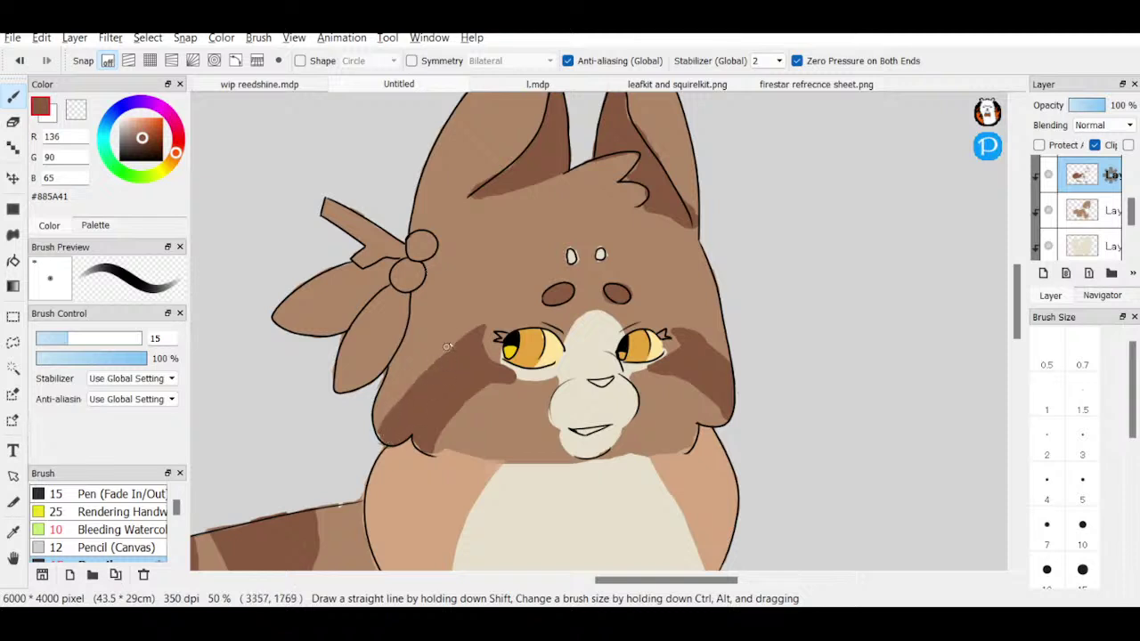
{"action": "mouse_move", "coordinate": [397, 402]}
{"action": "left_mouse_down"}
{"action": "mouse_move", "coordinate": [458, 347]}
{"action": "mouse_move", "coordinate": [378, 431]}
{"action": "left_mouse_up"}
{"action": "left_click_drag", "start_coordinate": [702, 378], "coordinate": [730, 422]}
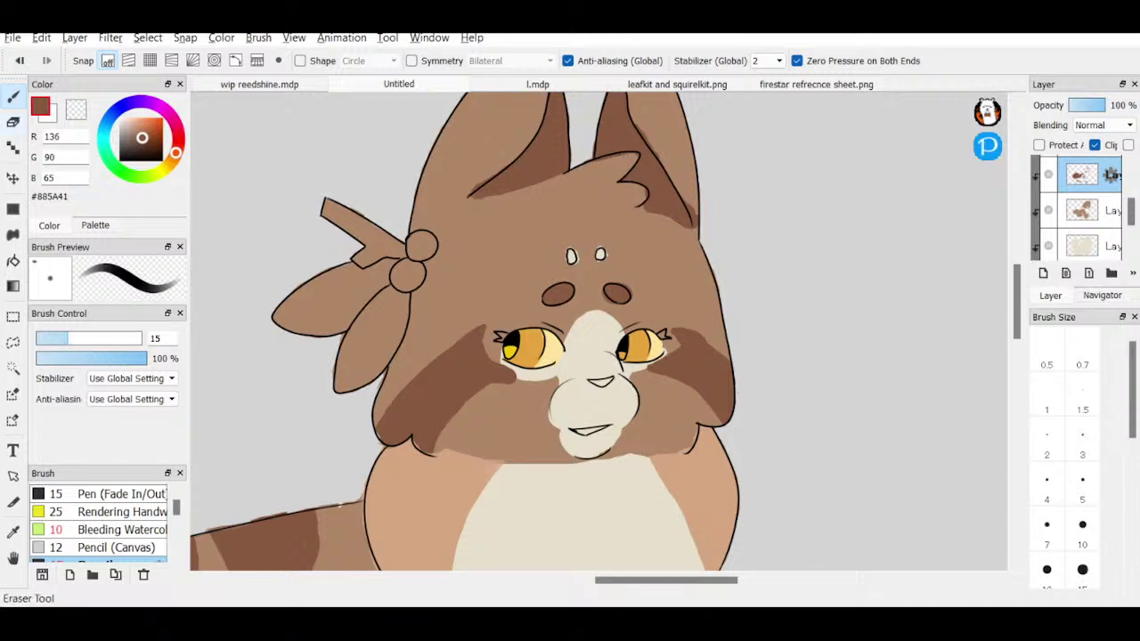
- Select the uppermost clipped layer and toggle its visibility off and back on
{"action": "left_click", "coordinate": [12, 122]}
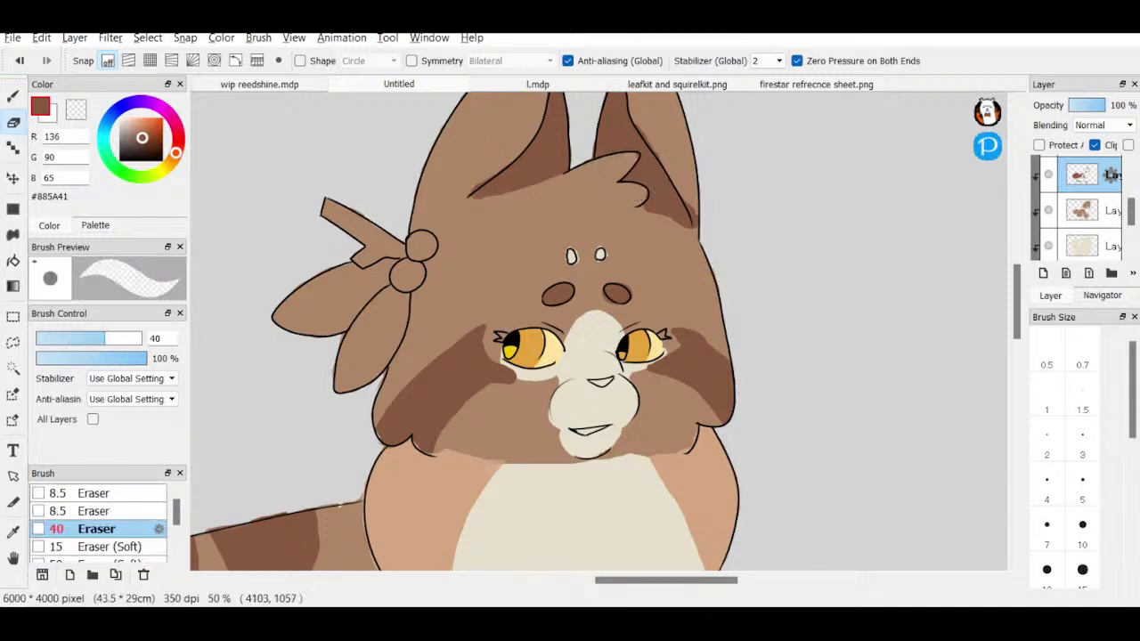
{"action": "scroll", "coordinate": [1113, 178], "scroll_direction": "up", "scroll_amount": 3}
{"action": "left_click", "coordinate": [1112, 209]}
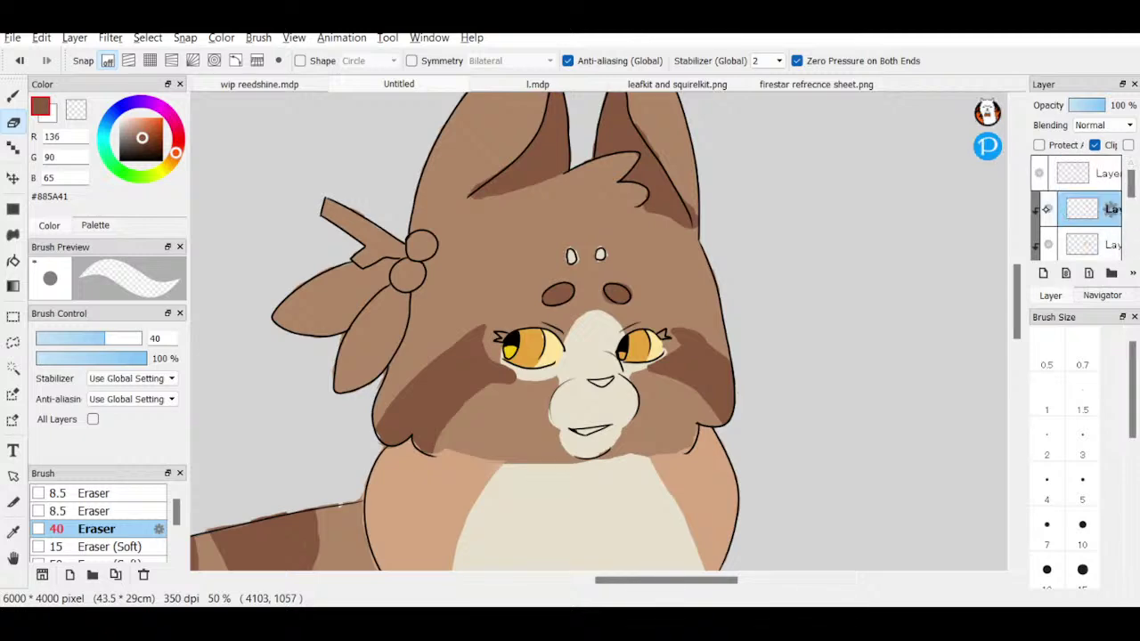
{"action": "left_click", "coordinate": [1047, 209]}
{"action": "left_click", "coordinate": [1047, 209]}
- Sample the inner-ear pink #D3816B from the firestar reference sheet and return to the Untitled drawing with the brush active
{"action": "left_click", "coordinate": [816, 84]}
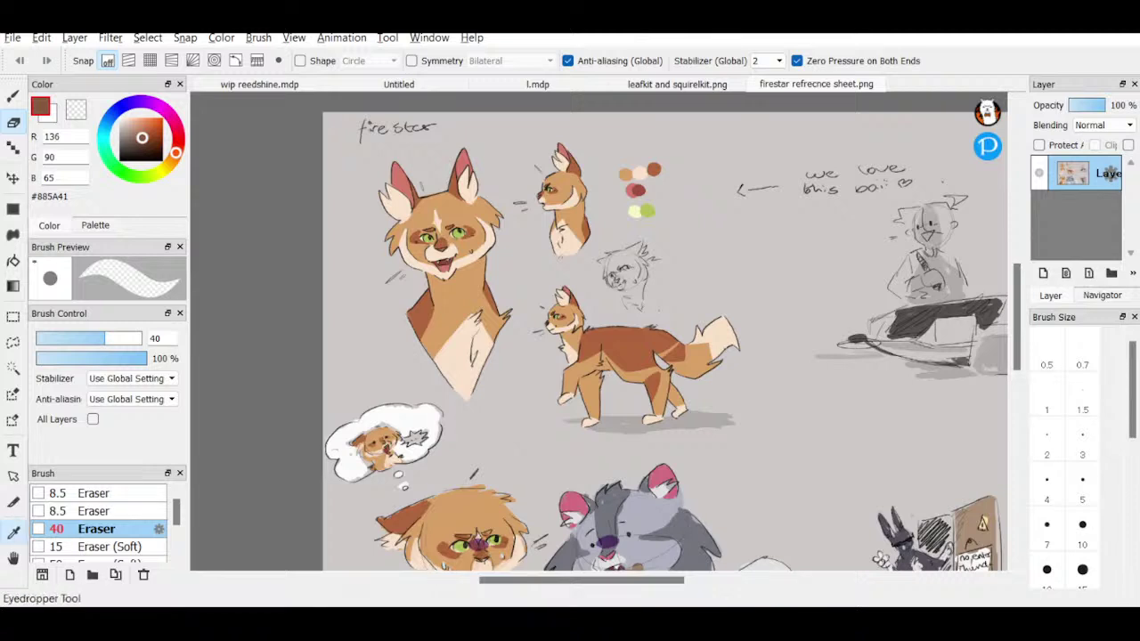
{"action": "left_click", "coordinate": [14, 532]}
{"action": "left_click", "coordinate": [414, 194]}
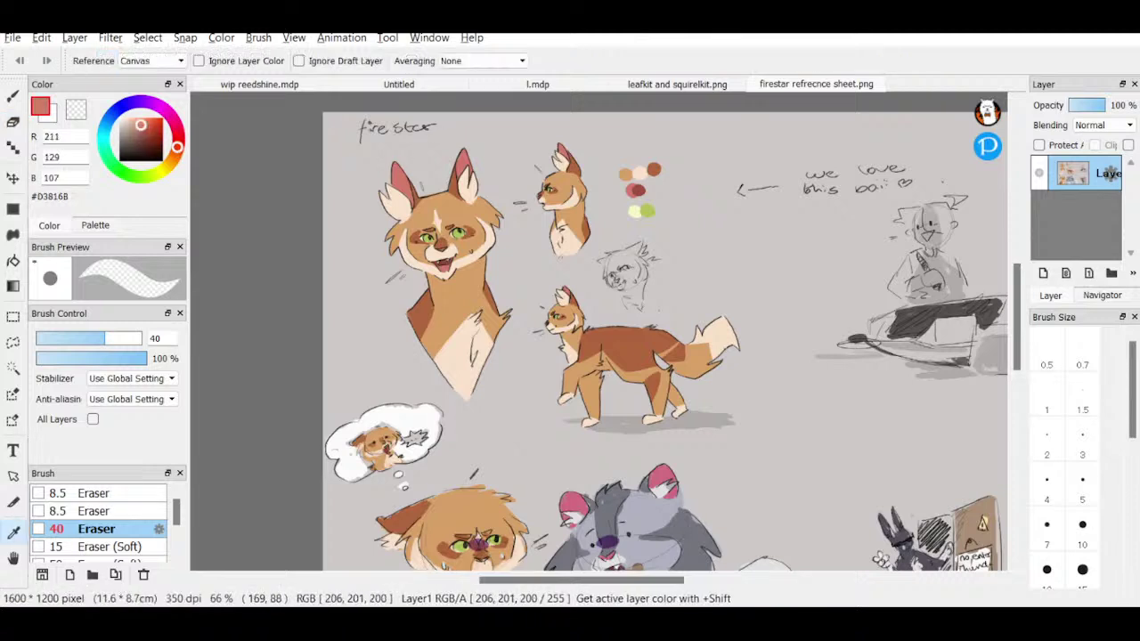
{"action": "left_click", "coordinate": [13, 95]}
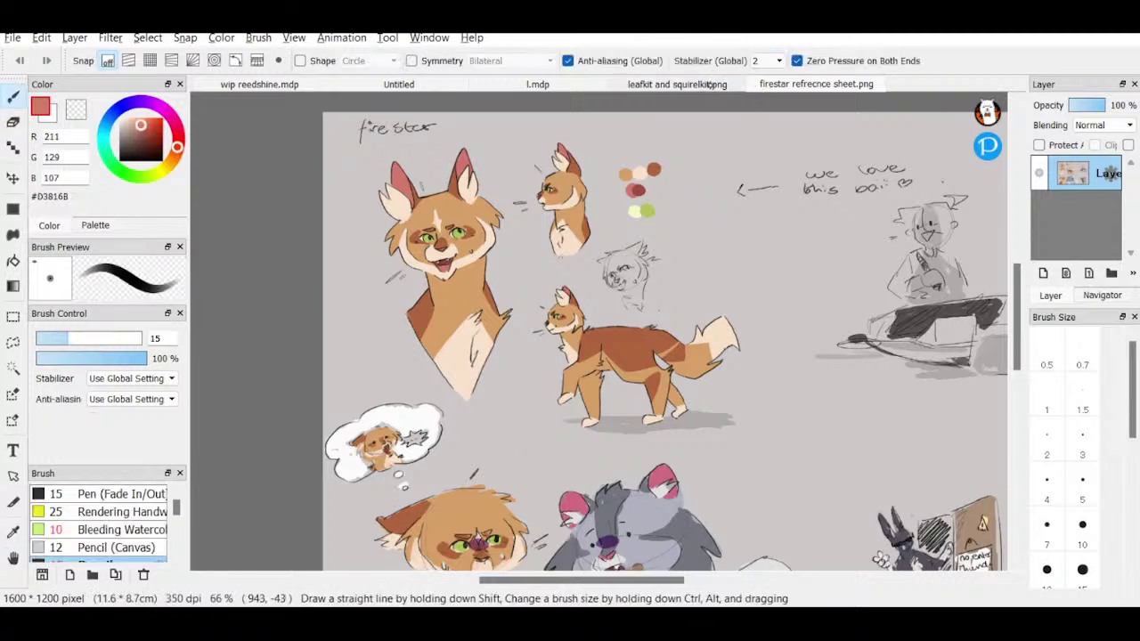
{"action": "left_click", "coordinate": [563, 86]}
{"action": "left_click", "coordinate": [721, 84]}
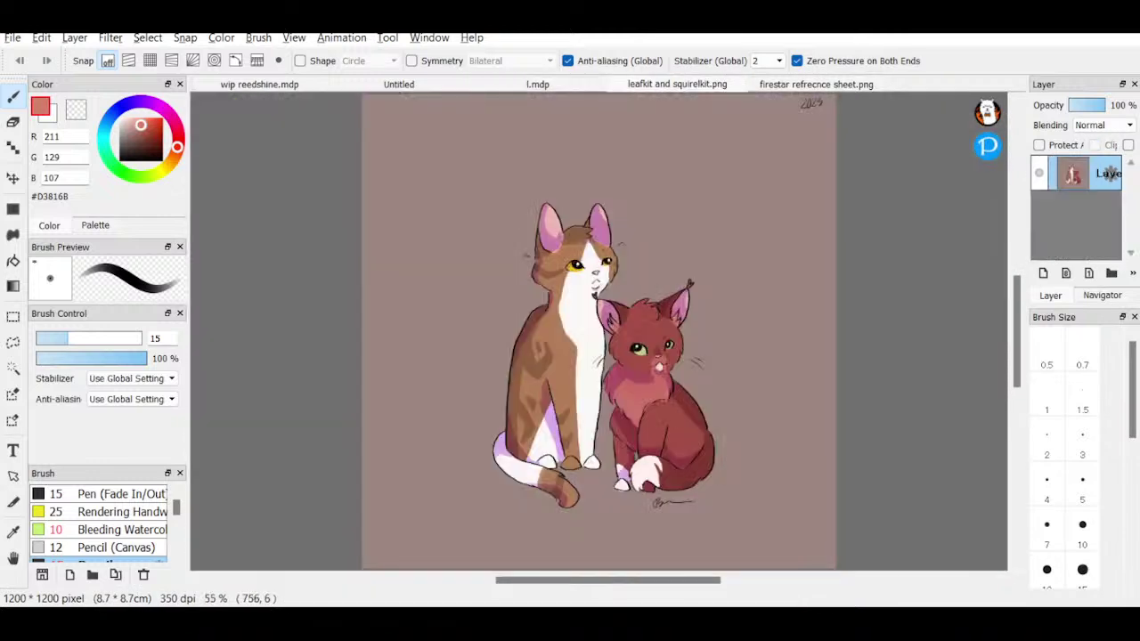
{"action": "left_click", "coordinate": [441, 85]}
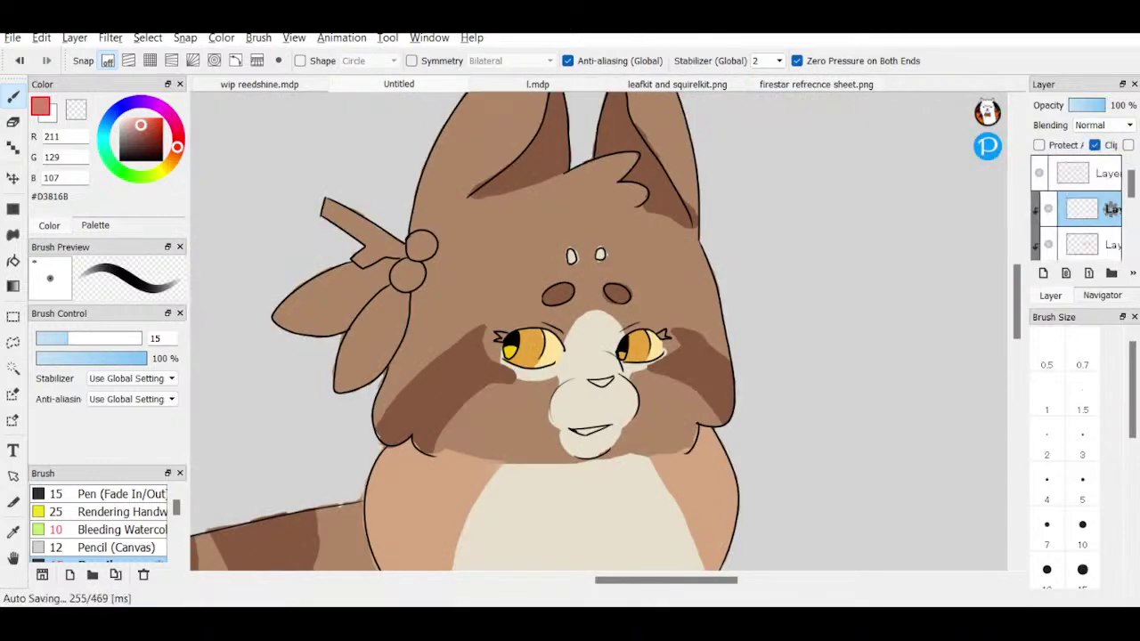
- Paint the cat's nose pink #D3816B with a size 10 brush
{"action": "left_click", "coordinate": [1102, 295]}
{"action": "left_click", "coordinate": [1064, 105]}
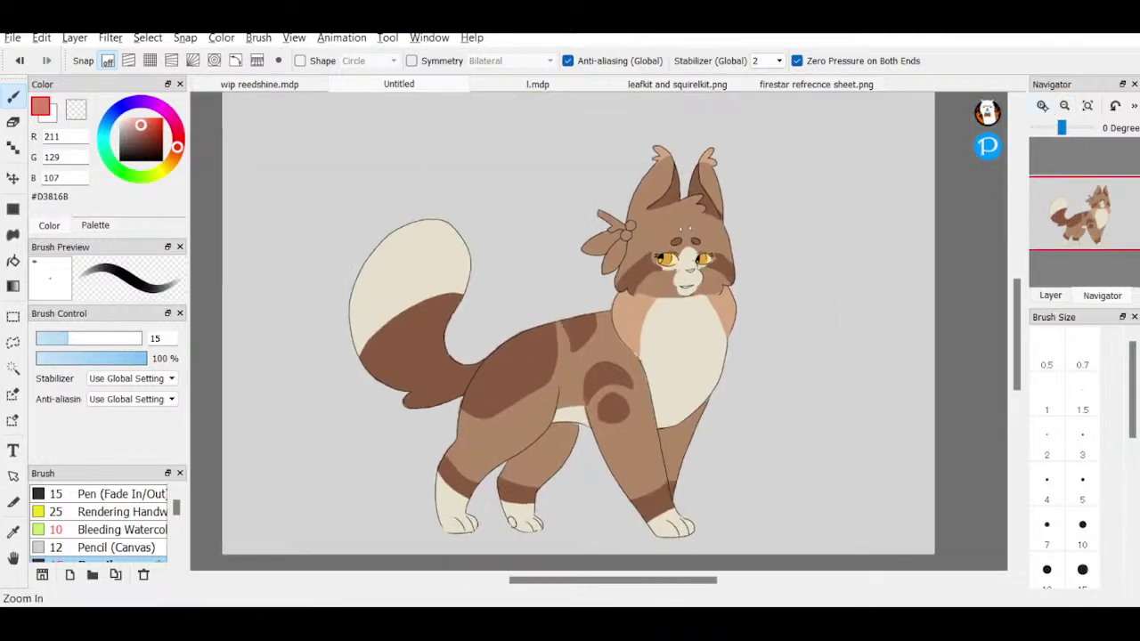
{"action": "left_click", "coordinate": [1041, 106]}
{"action": "left_click", "coordinate": [1042, 106]}
{"action": "left_click_drag", "start_coordinate": [1092, 212], "coordinate": [1097, 205]}
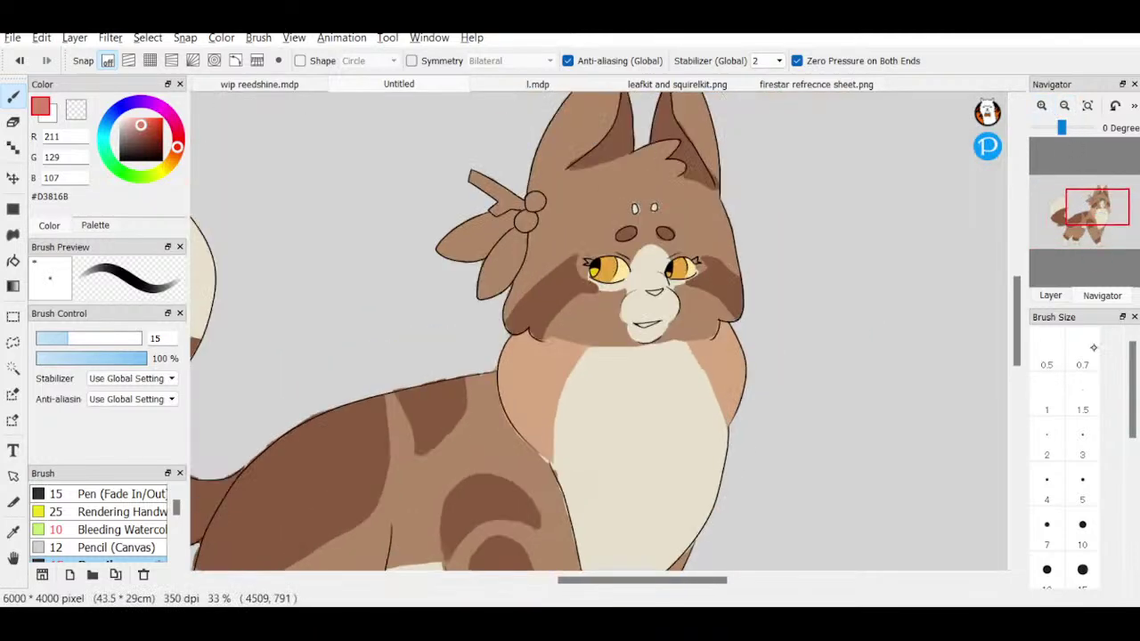
{"action": "left_click", "coordinate": [1082, 525]}
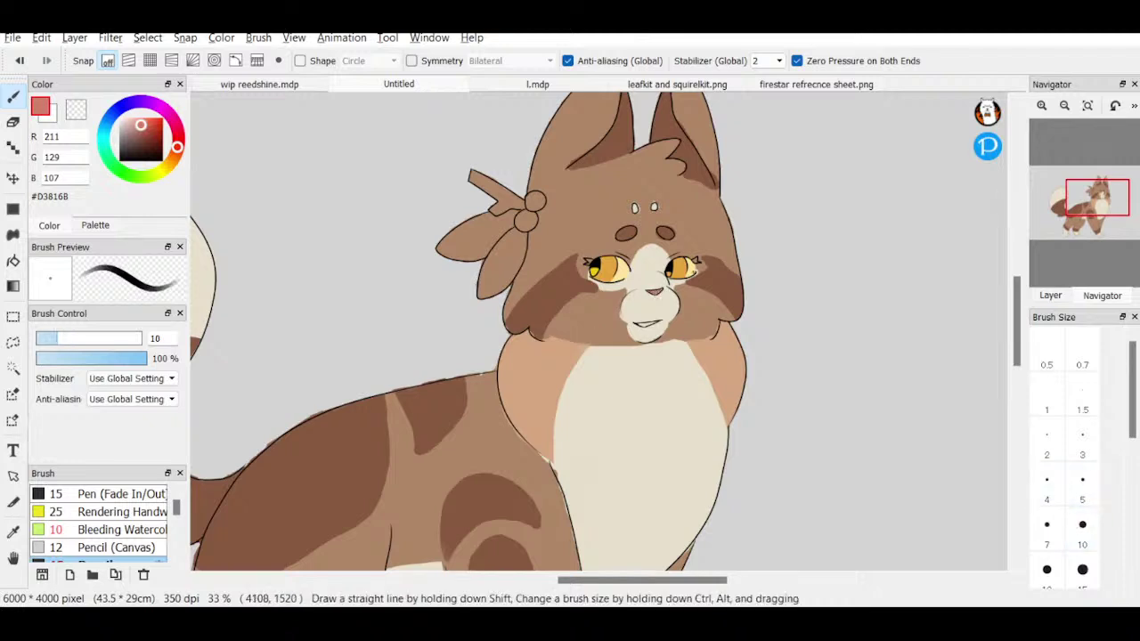
- Paint the inside of both ears pink #D3816B with a size 25 brush
{"action": "left_click_drag", "start_coordinate": [1095, 204], "coordinate": [1096, 192]}
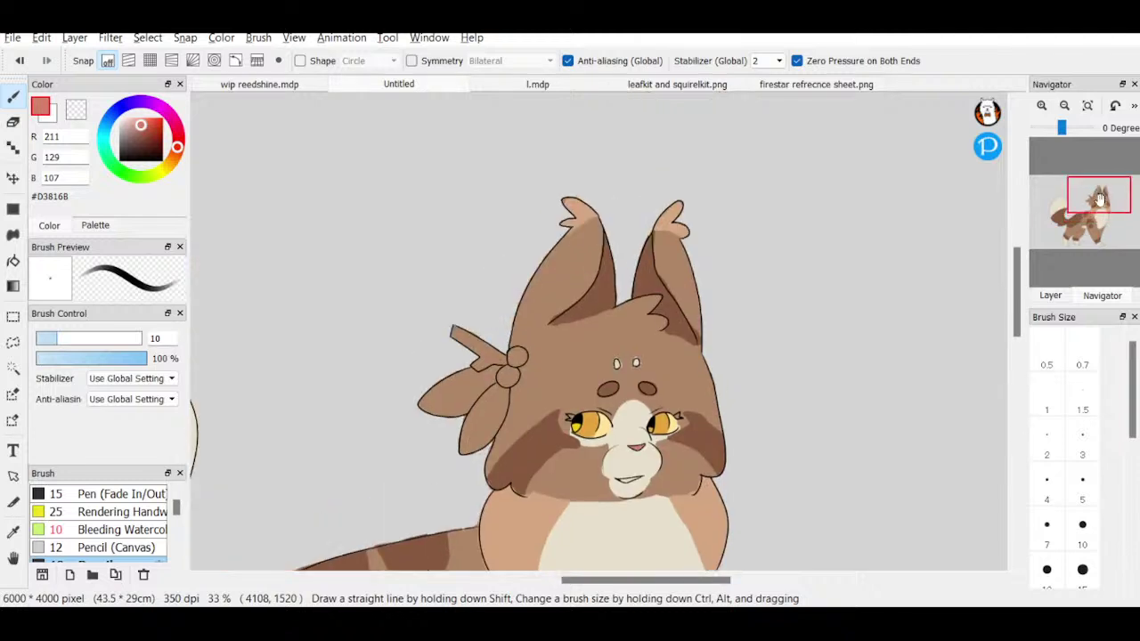
{"action": "scroll", "coordinate": [1082, 401], "scroll_direction": "down", "scroll_amount": 5}
{"action": "left_click", "coordinate": [1082, 352]}
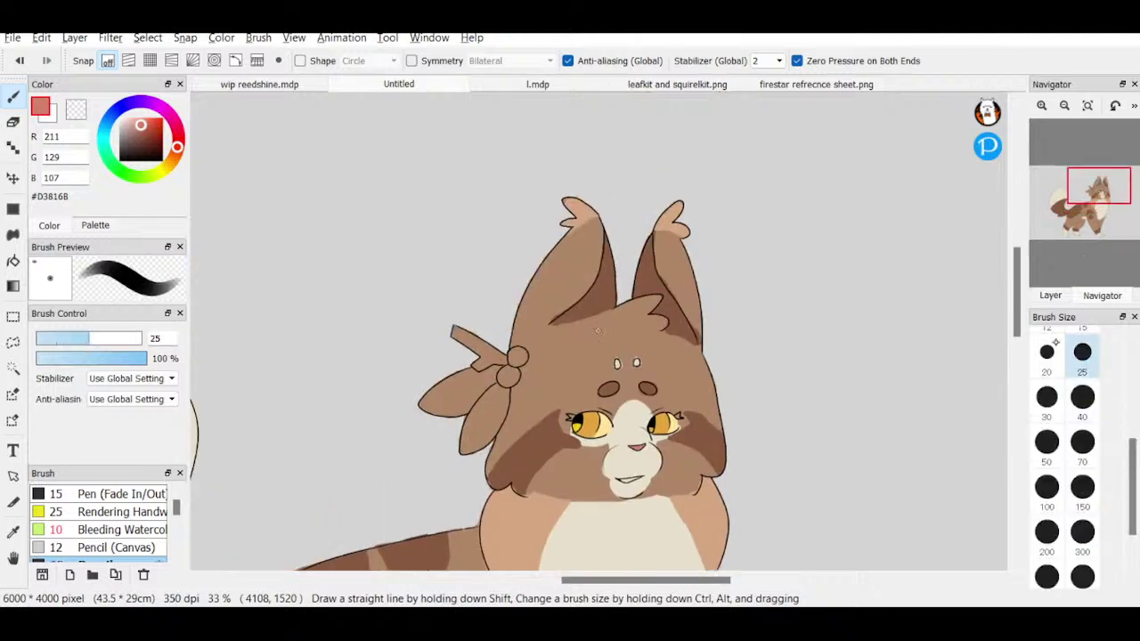
{"action": "mouse_move", "coordinate": [657, 233]}
{"action": "left_mouse_down"}
{"action": "mouse_move", "coordinate": [661, 261]}
{"action": "mouse_move", "coordinate": [678, 264]}
{"action": "left_mouse_up"}
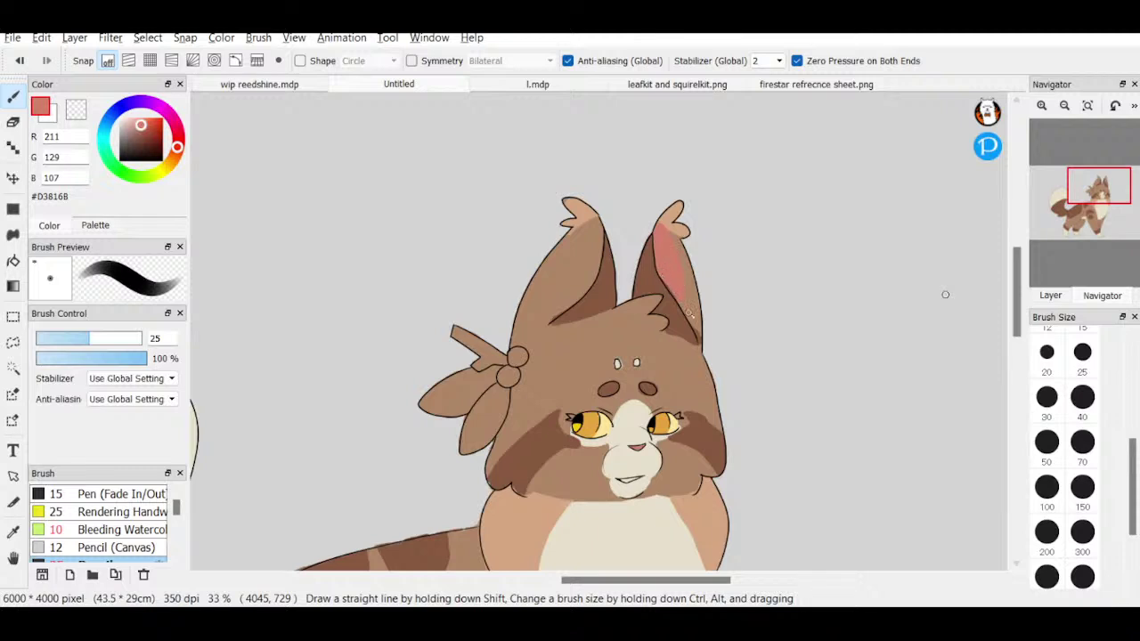
{"action": "left_click_drag", "start_coordinate": [683, 305], "coordinate": [696, 327]}
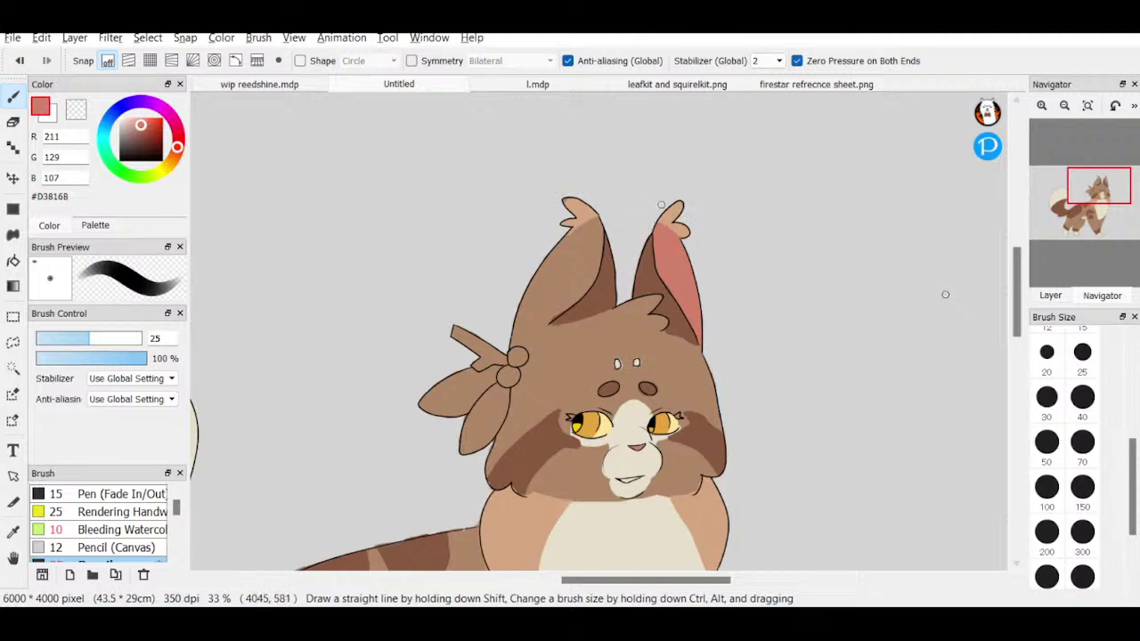
{"action": "left_click_drag", "start_coordinate": [568, 234], "coordinate": [600, 215]}
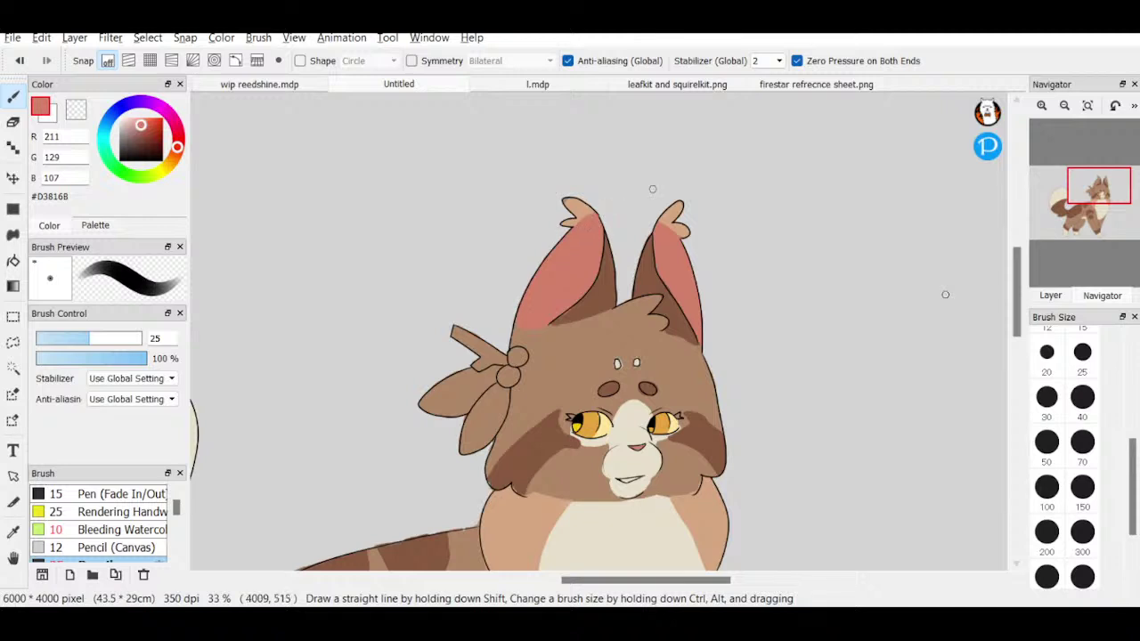
- Darken the brush color to #B36A58 and paint the inside of both ears with it at size 25
{"action": "left_click_drag", "start_coordinate": [140, 125], "coordinate": [141, 131]}
{"action": "mouse_move", "coordinate": [566, 244]}
{"action": "left_mouse_down"}
{"action": "mouse_move", "coordinate": [603, 215]}
{"action": "mouse_move", "coordinate": [588, 274]}
{"action": "mouse_move", "coordinate": [601, 237]}
{"action": "mouse_move", "coordinate": [596, 266]}
{"action": "mouse_move", "coordinate": [600, 257]}
{"action": "mouse_move", "coordinate": [556, 277]}
{"action": "mouse_move", "coordinate": [587, 223]}
{"action": "mouse_move", "coordinate": [521, 321]}
{"action": "mouse_move", "coordinate": [524, 307]}
{"action": "mouse_move", "coordinate": [535, 299]}
{"action": "mouse_move", "coordinate": [539, 322]}
{"action": "mouse_move", "coordinate": [518, 319]}
{"action": "mouse_move", "coordinate": [593, 281]}
{"action": "mouse_move", "coordinate": [539, 326]}
{"action": "left_mouse_up"}
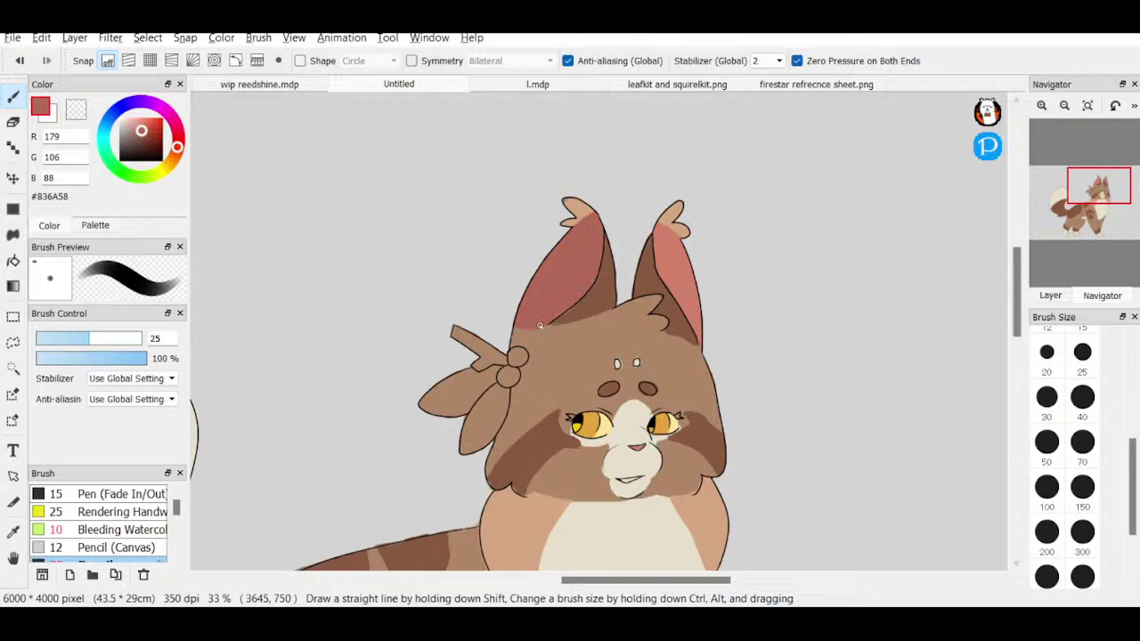
{"action": "mouse_move", "coordinate": [657, 230]}
{"action": "left_mouse_down"}
{"action": "mouse_move", "coordinate": [662, 274]}
{"action": "mouse_move", "coordinate": [656, 219]}
{"action": "mouse_move", "coordinate": [665, 252]}
{"action": "mouse_move", "coordinate": [686, 260]}
{"action": "mouse_move", "coordinate": [670, 253]}
{"action": "mouse_move", "coordinate": [660, 216]}
{"action": "mouse_move", "coordinate": [694, 255]}
{"action": "mouse_move", "coordinate": [654, 219]}
{"action": "mouse_move", "coordinate": [689, 276]}
{"action": "mouse_move", "coordinate": [664, 279]}
{"action": "mouse_move", "coordinate": [700, 339]}
{"action": "mouse_move", "coordinate": [685, 301]}
{"action": "mouse_move", "coordinate": [699, 323]}
{"action": "mouse_move", "coordinate": [693, 288]}
{"action": "mouse_move", "coordinate": [664, 243]}
{"action": "left_mouse_up"}
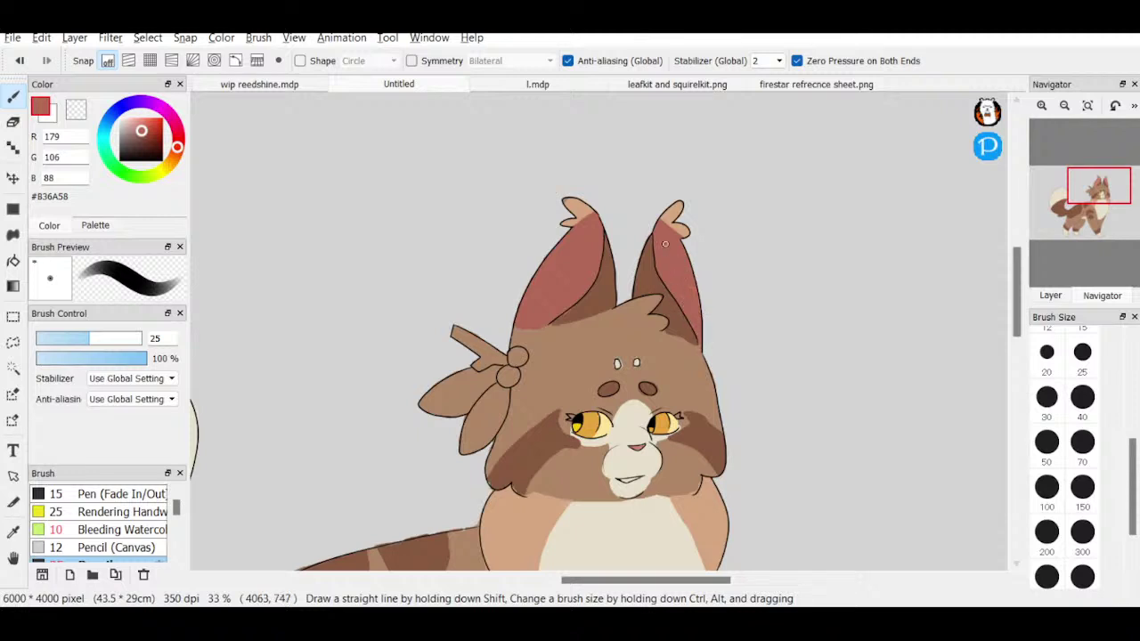
- Fill the cat's open mouth with white #FFFFFF using a size 5 brush
{"action": "left_click", "coordinate": [1133, 106]}
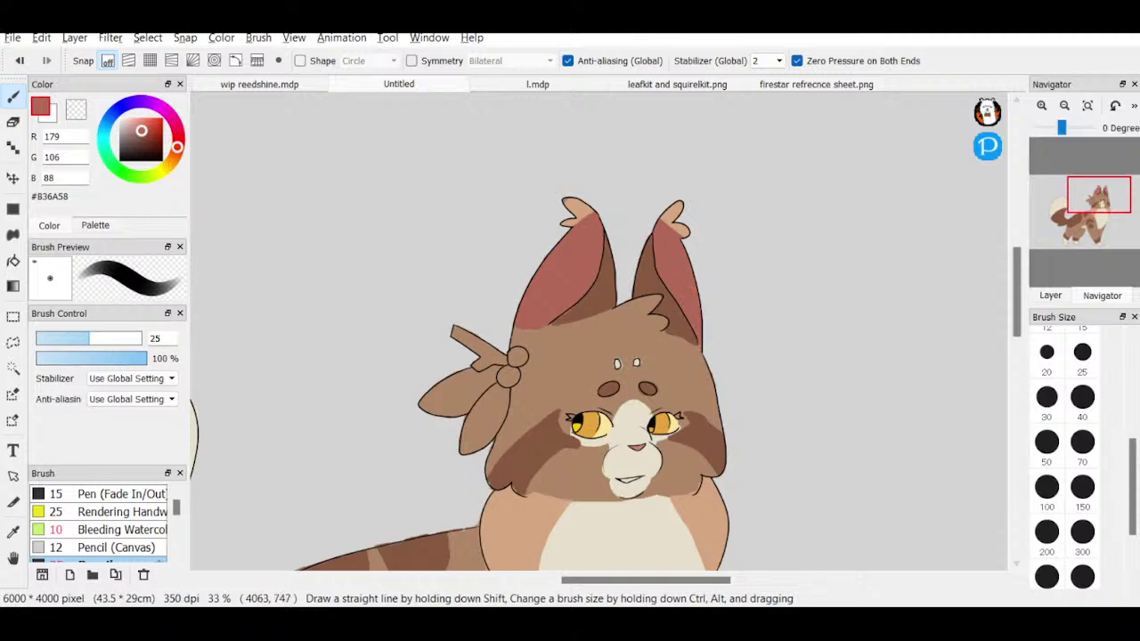
{"action": "left_click", "coordinate": [120, 117]}
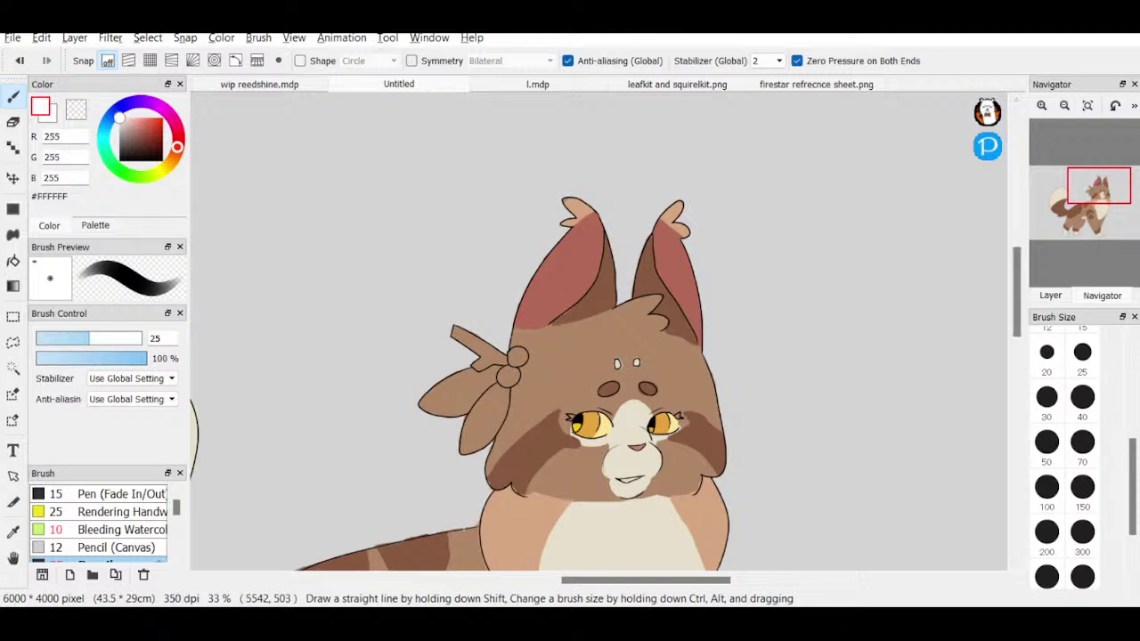
{"action": "scroll", "coordinate": [1083, 445], "scroll_direction": "up", "scroll_amount": 5}
{"action": "left_click", "coordinate": [1082, 485]}
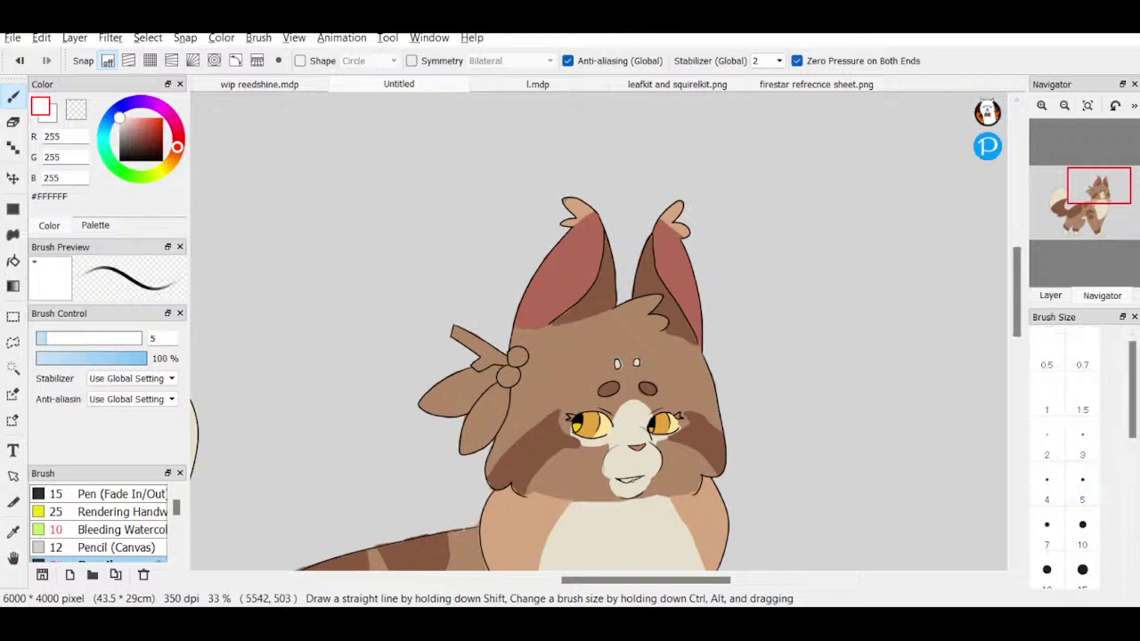
{"action": "left_click_drag", "start_coordinate": [622, 482], "coordinate": [633, 486]}
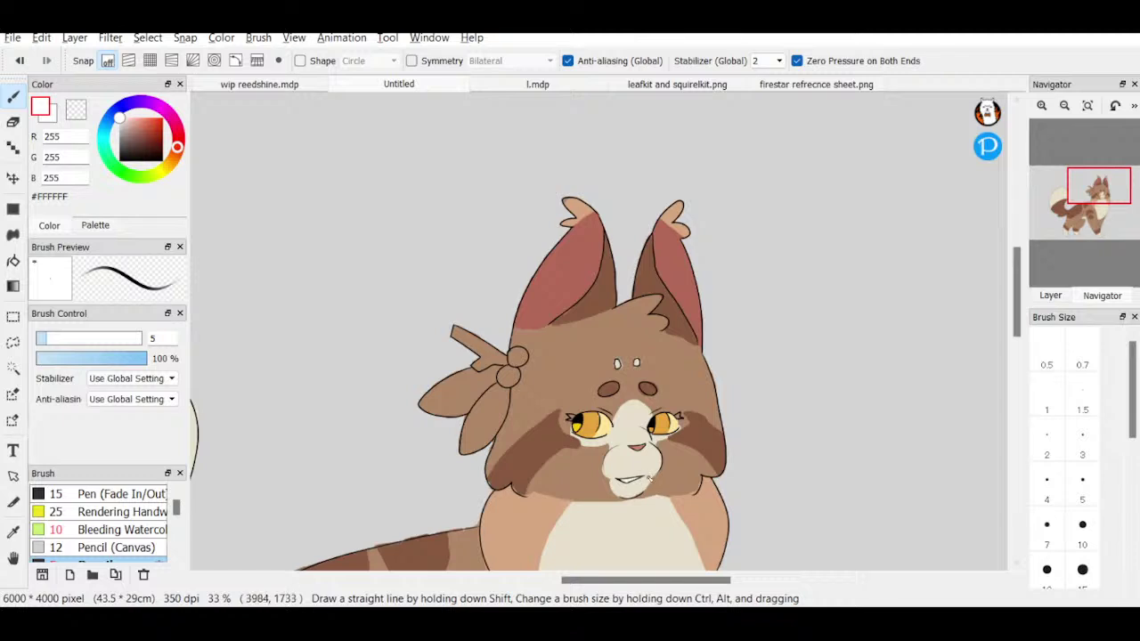
- Add a new layer above the inner-ear layer and clip it to the layer below
{"action": "left_click", "coordinate": [1065, 105]}
{"action": "left_click", "coordinate": [1064, 106]}
{"action": "left_click", "coordinate": [1064, 105]}
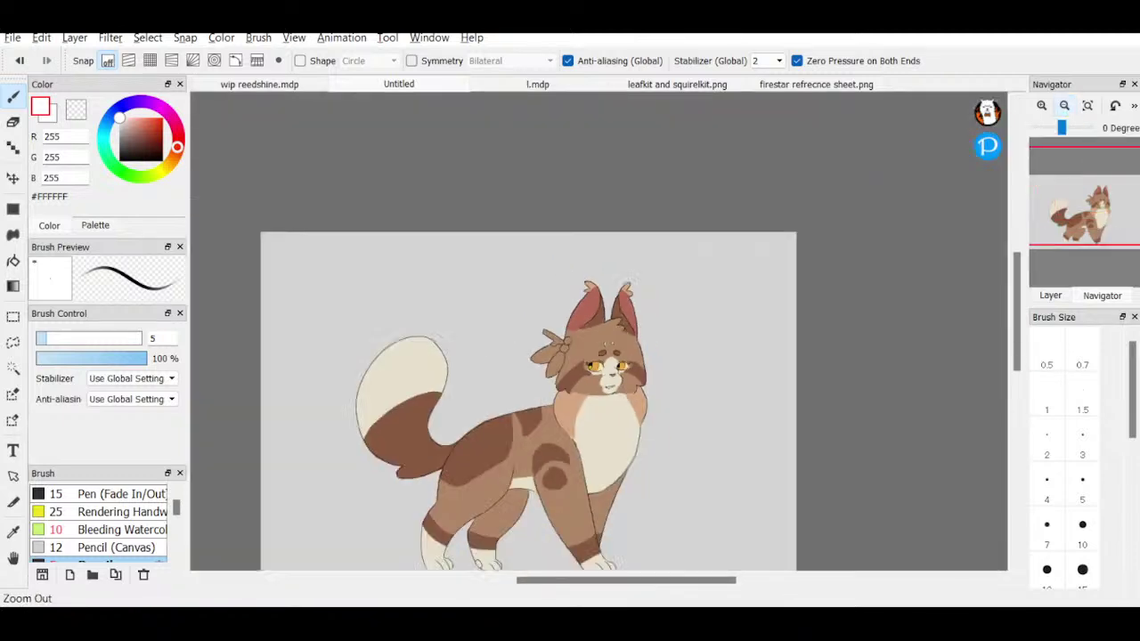
{"action": "left_click_drag", "start_coordinate": [1080, 214], "coordinate": [1089, 201]}
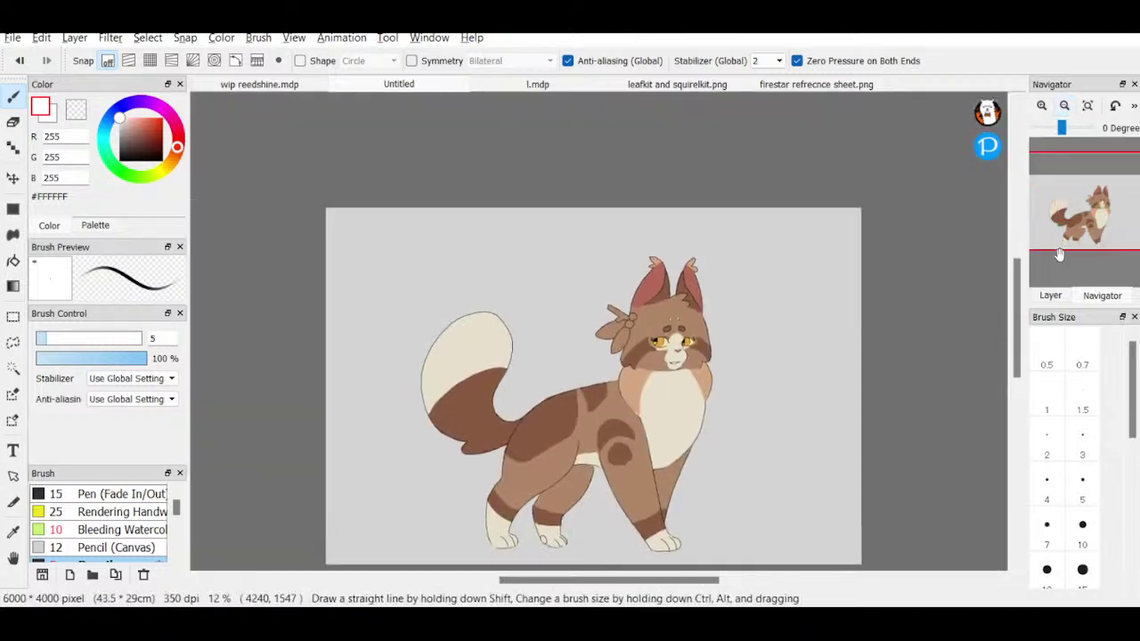
{"action": "left_click", "coordinate": [1050, 295]}
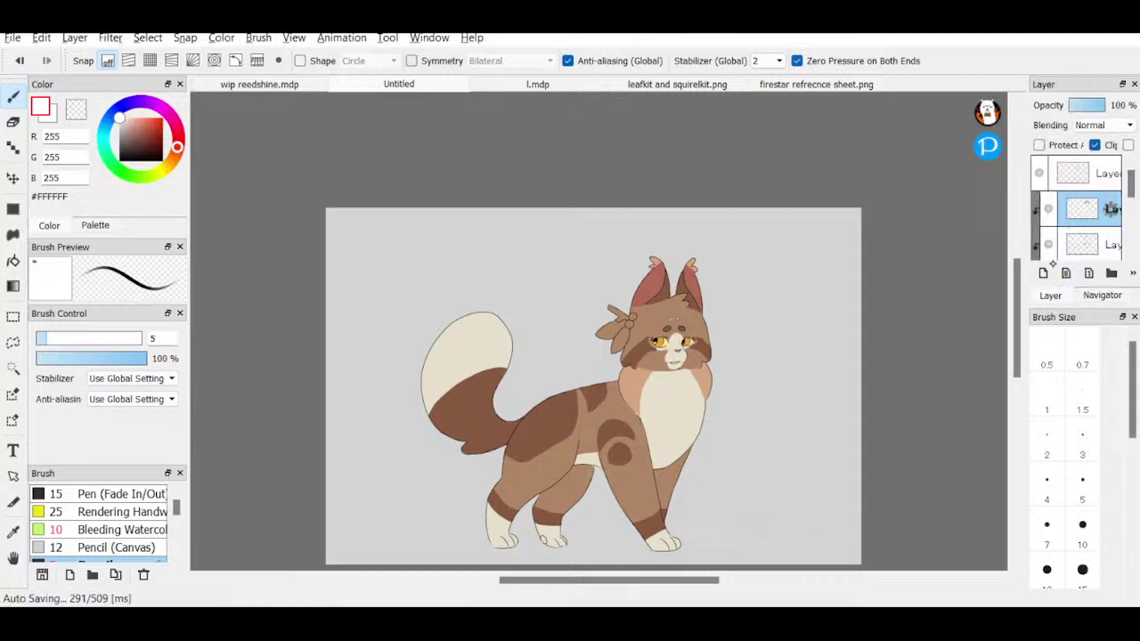
{"action": "left_click", "coordinate": [1043, 272]}
{"action": "left_click", "coordinate": [1095, 144]}
- Paint the two berries beside the cat's ear red #C43F2D with a size 40 brush
{"action": "scroll", "coordinate": [1084, 405], "scroll_direction": "down", "scroll_amount": 5}
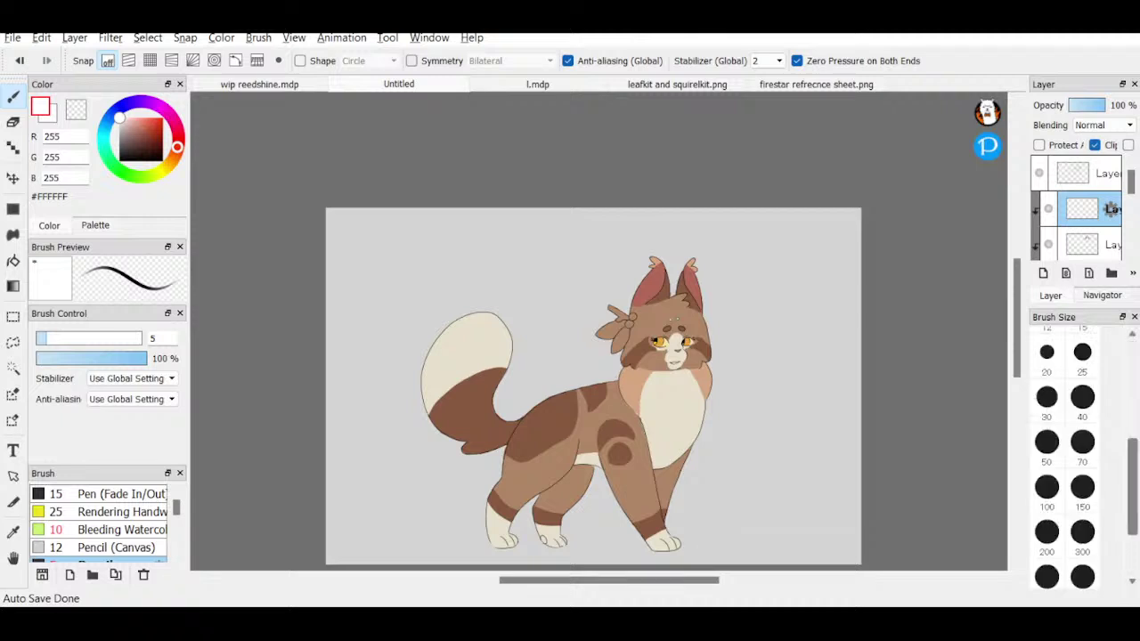
{"action": "left_click", "coordinate": [1082, 397]}
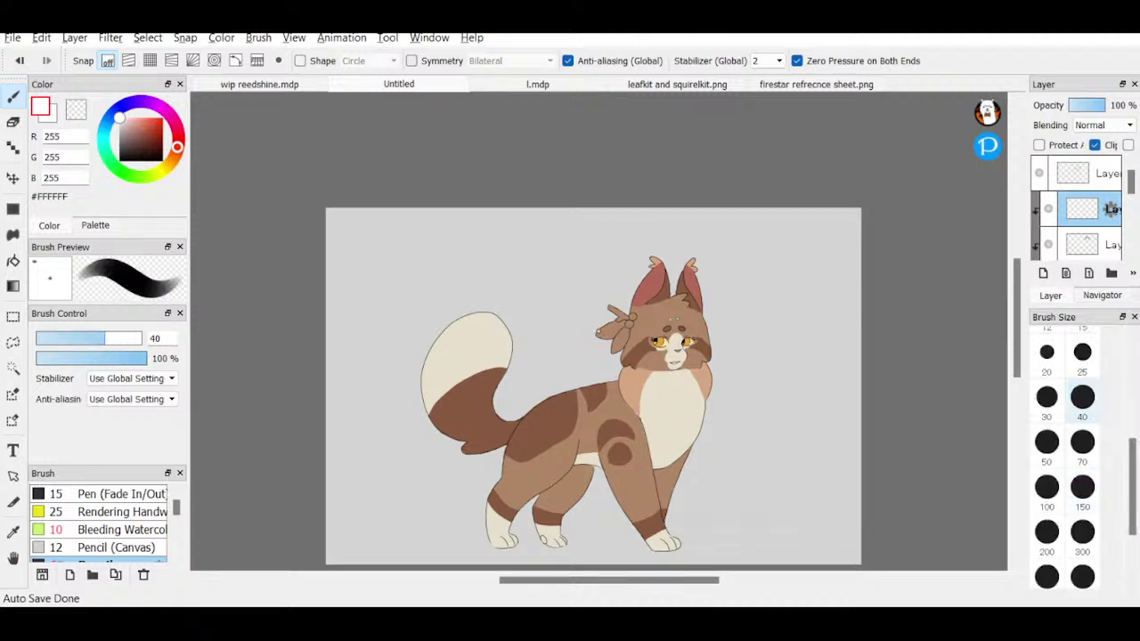
{"action": "left_click_drag", "start_coordinate": [139, 123], "coordinate": [178, 143]}
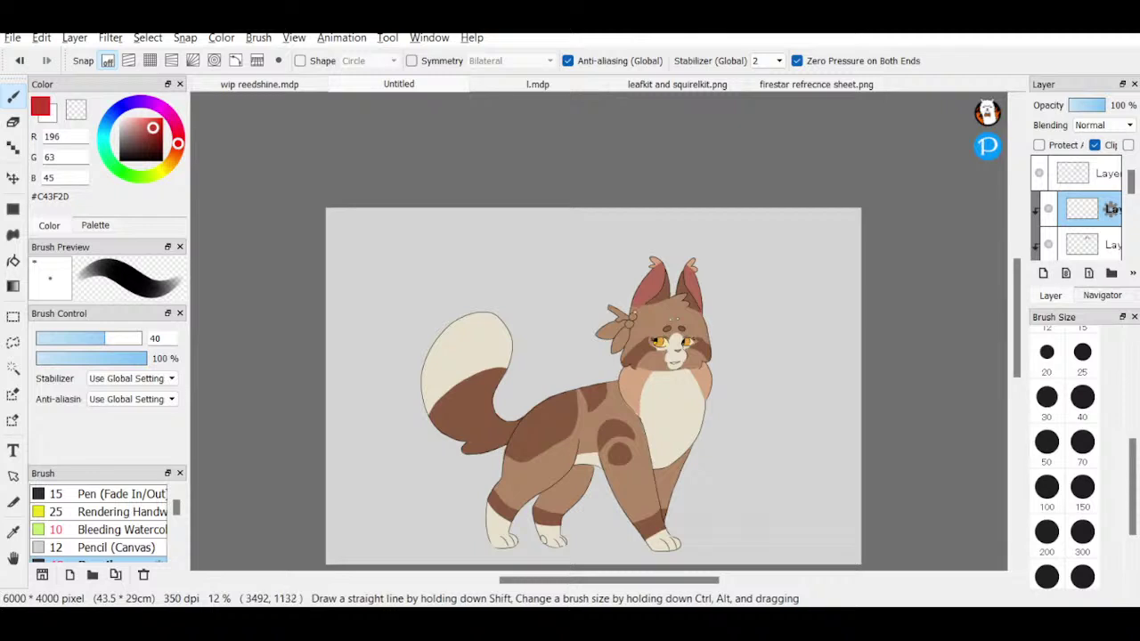
{"action": "left_click", "coordinate": [631, 316]}
{"action": "left_click", "coordinate": [629, 324]}
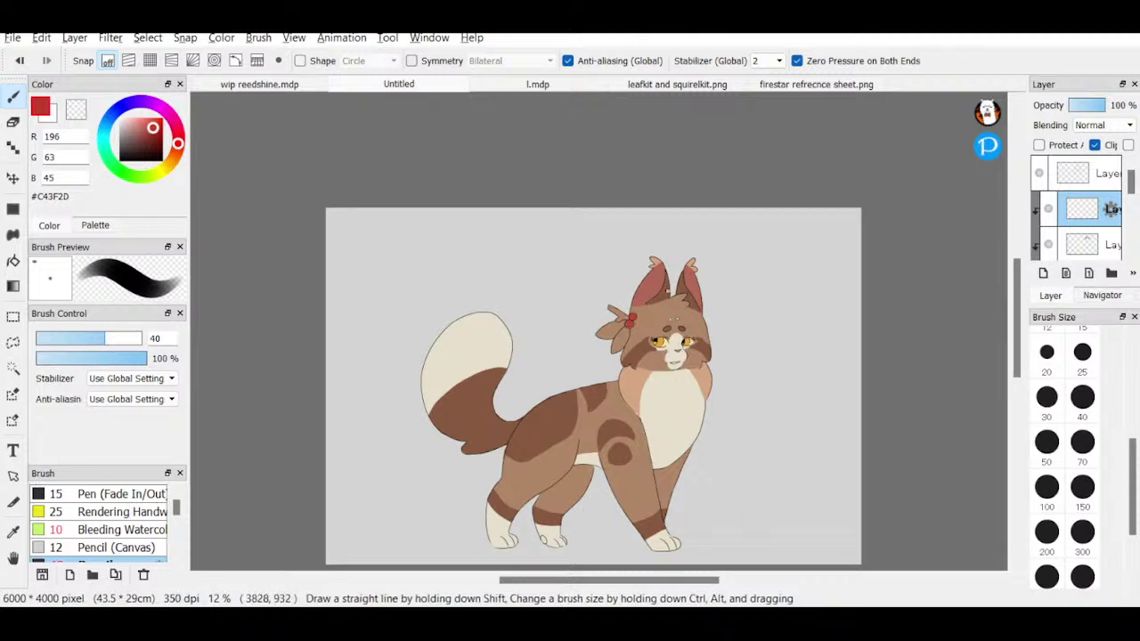
- Paint the leaves beside the cat's ear green #B5B757 on the next clipped layer down
{"action": "left_click", "coordinate": [1112, 244]}
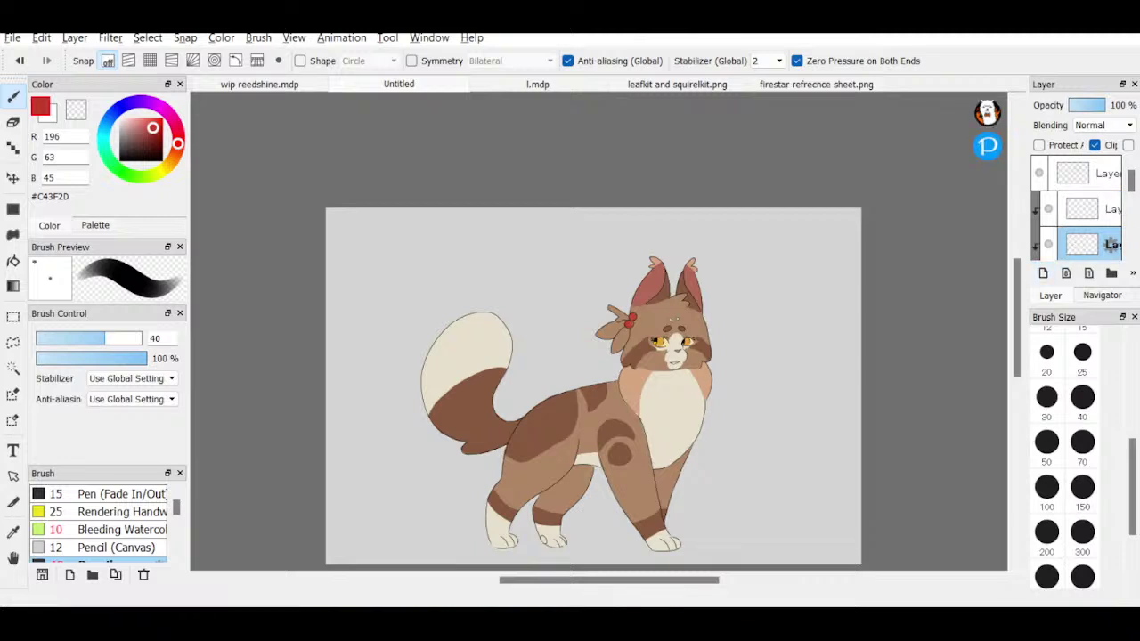
{"action": "left_click", "coordinate": [156, 173]}
{"action": "left_click_drag", "start_coordinate": [151, 129], "coordinate": [142, 130]}
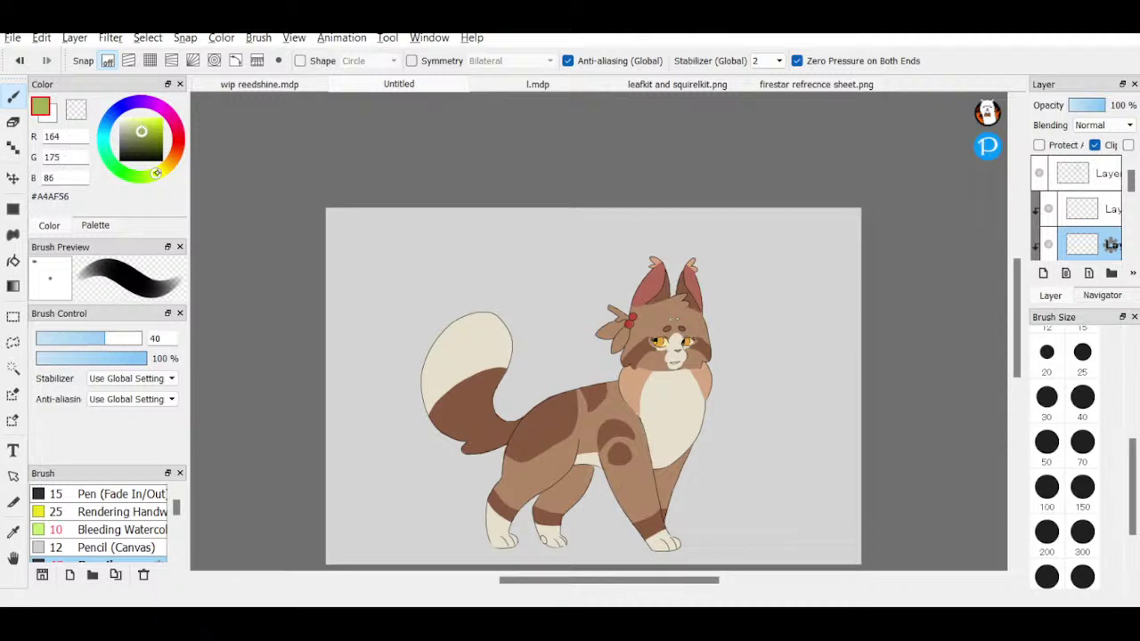
{"action": "left_click", "coordinate": [157, 172]}
{"action": "left_click_drag", "start_coordinate": [157, 171], "coordinate": [141, 130]}
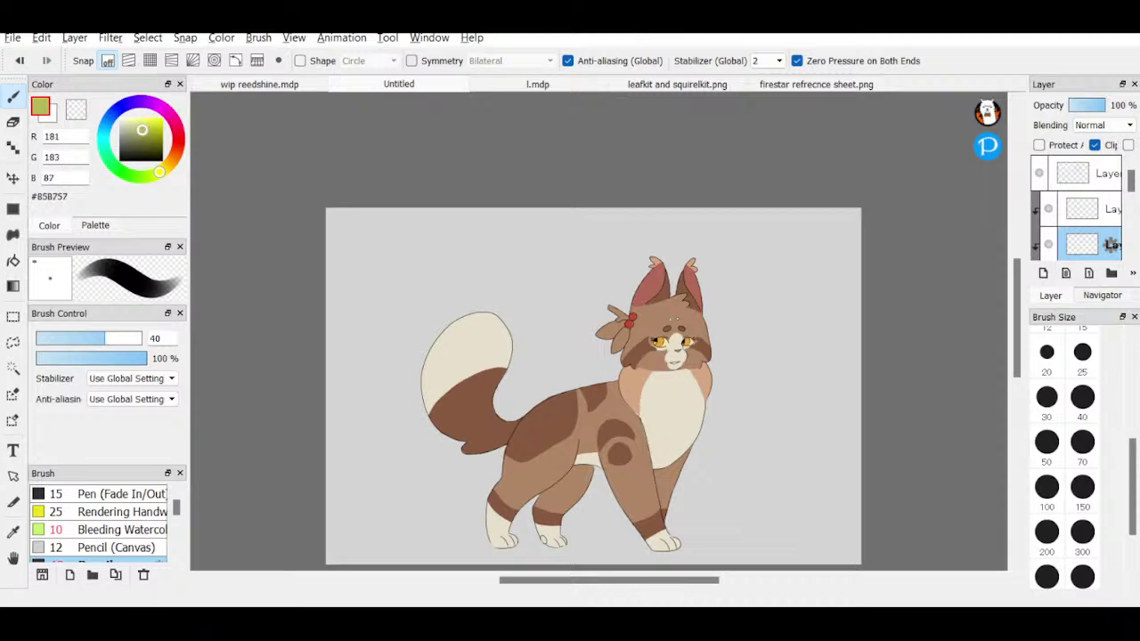
{"action": "mouse_move", "coordinate": [604, 326]}
{"action": "left_mouse_down"}
{"action": "mouse_move", "coordinate": [603, 352]}
{"action": "mouse_move", "coordinate": [596, 331]}
{"action": "mouse_move", "coordinate": [627, 325]}
{"action": "mouse_move", "coordinate": [613, 353]}
{"action": "left_mouse_up"}
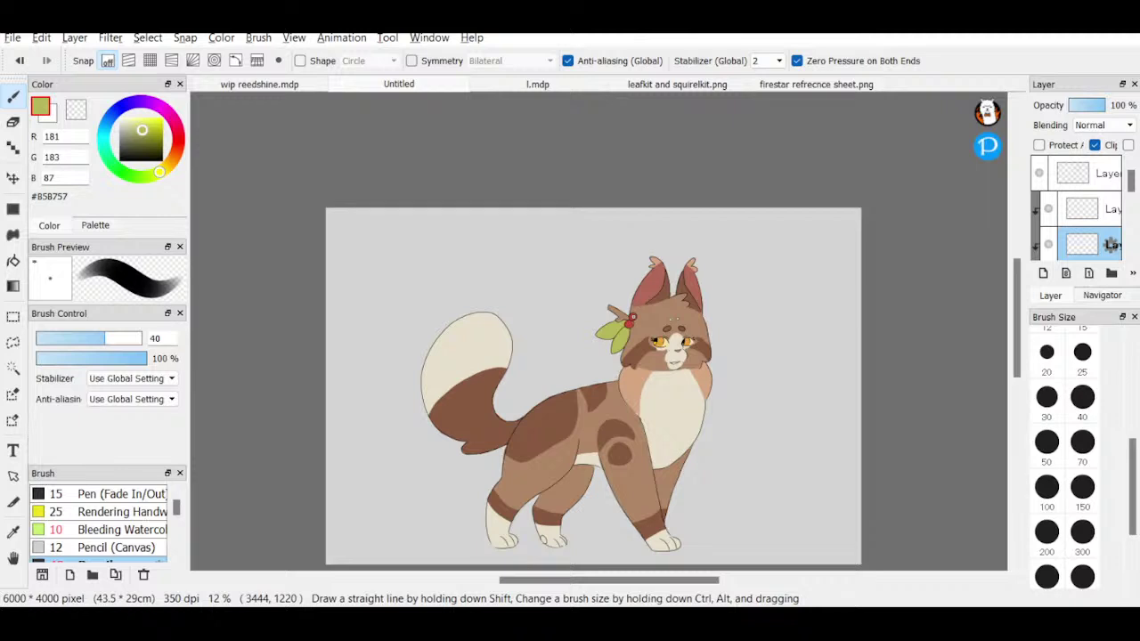
- Paint the twig above the leaves brown #80572E, undoing the first attempt in #9E652C
{"action": "mouse_move", "coordinate": [171, 166]}
{"action": "left_mouse_down"}
{"action": "mouse_move", "coordinate": [144, 134]}
{"action": "mouse_move", "coordinate": [174, 157]}
{"action": "left_mouse_up"}
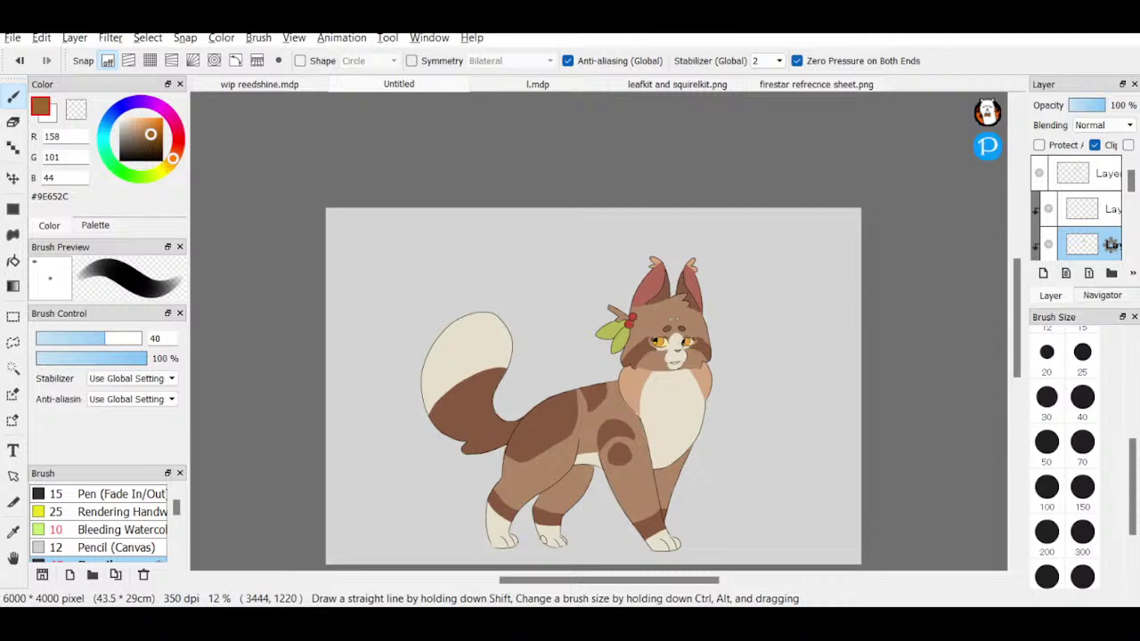
{"action": "left_click_drag", "start_coordinate": [608, 303], "coordinate": [627, 322]}
{"action": "key", "text": "ctrl+z"}
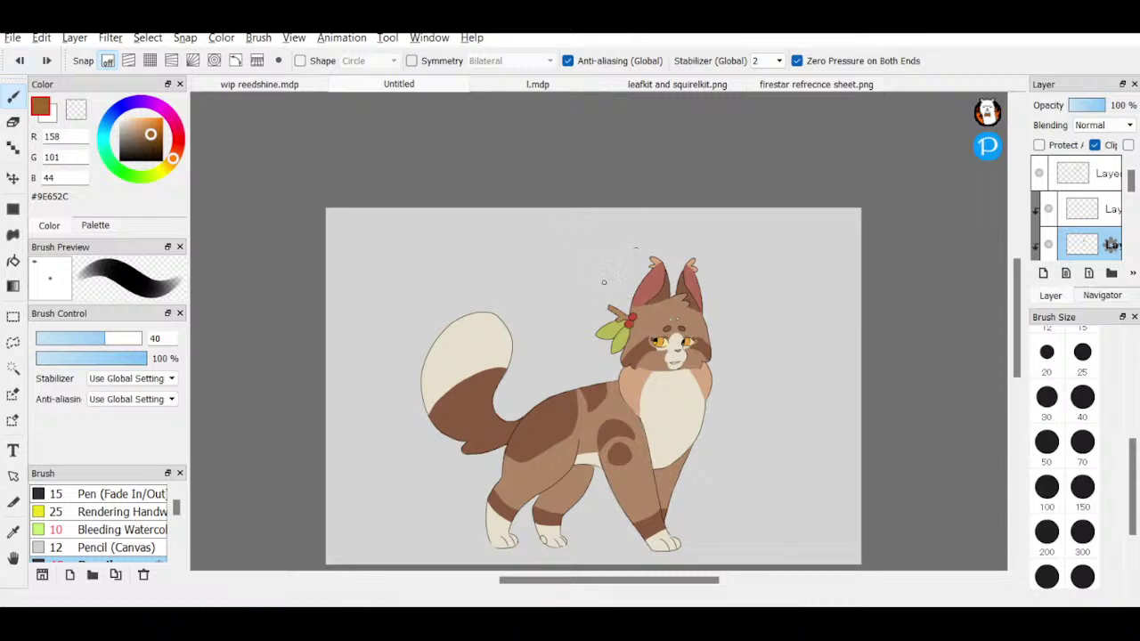
{"action": "left_click_drag", "start_coordinate": [150, 134], "coordinate": [147, 139]}
{"action": "left_click_drag", "start_coordinate": [608, 306], "coordinate": [626, 323]}
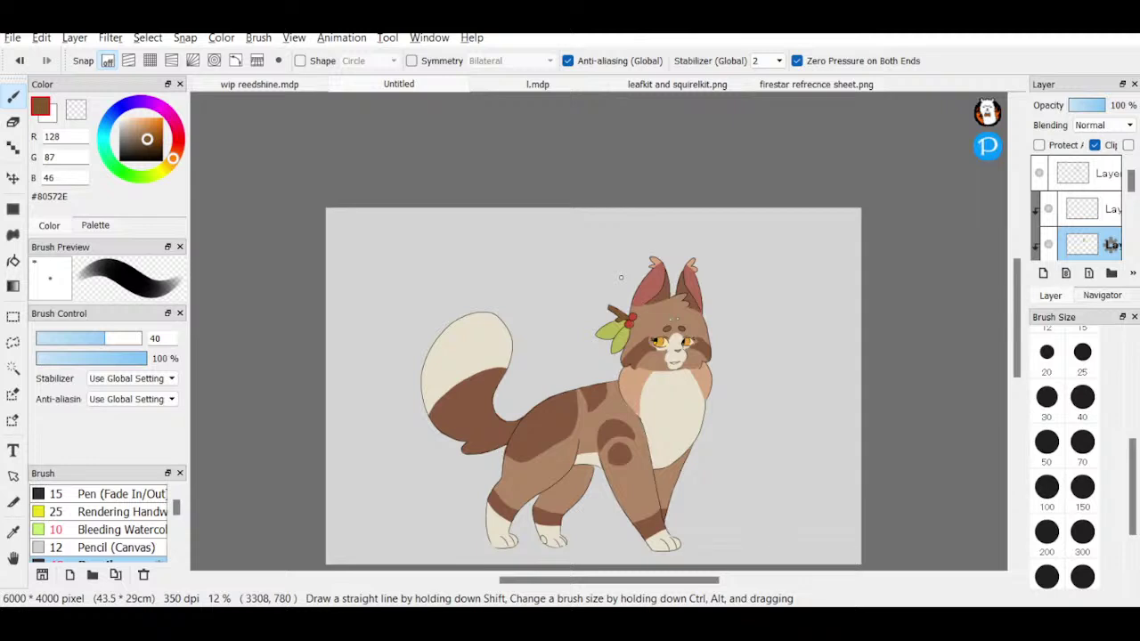
- Select the unclipped layer above the color layers and set up a black #000000 brush at size 5 with the global stabilizer at 27
{"action": "left_click", "coordinate": [1108, 174]}
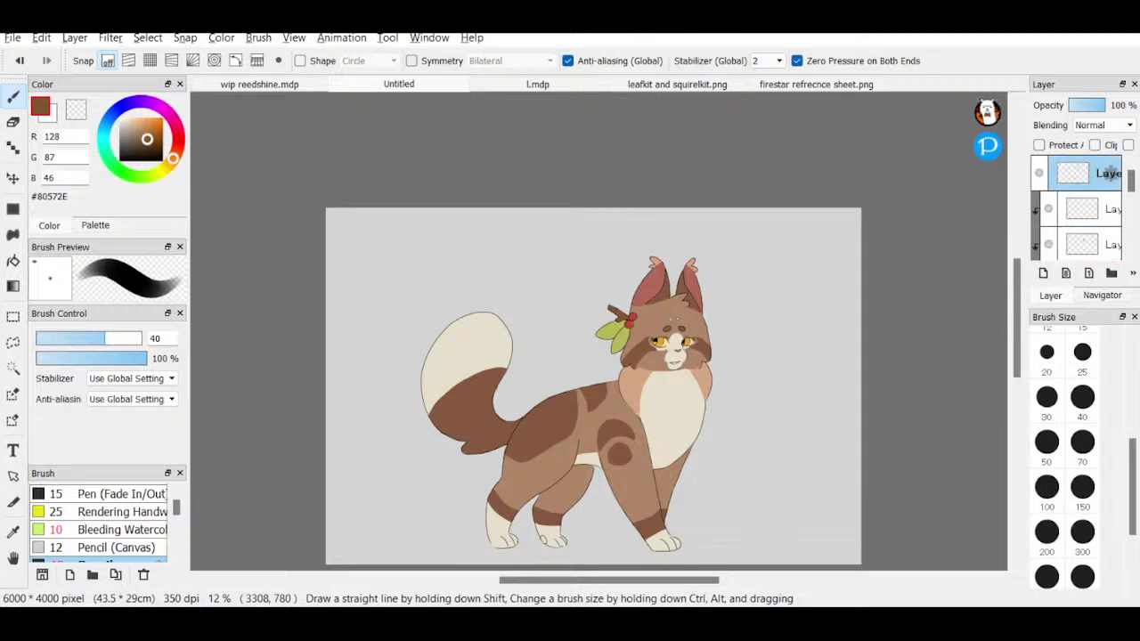
{"action": "left_click", "coordinate": [1102, 295]}
{"action": "left_click", "coordinate": [1093, 220]}
{"action": "left_click_drag", "start_coordinate": [1091, 215], "coordinate": [1091, 208]}
{"action": "scroll", "coordinate": [1083, 446], "scroll_direction": "up", "scroll_amount": 5}
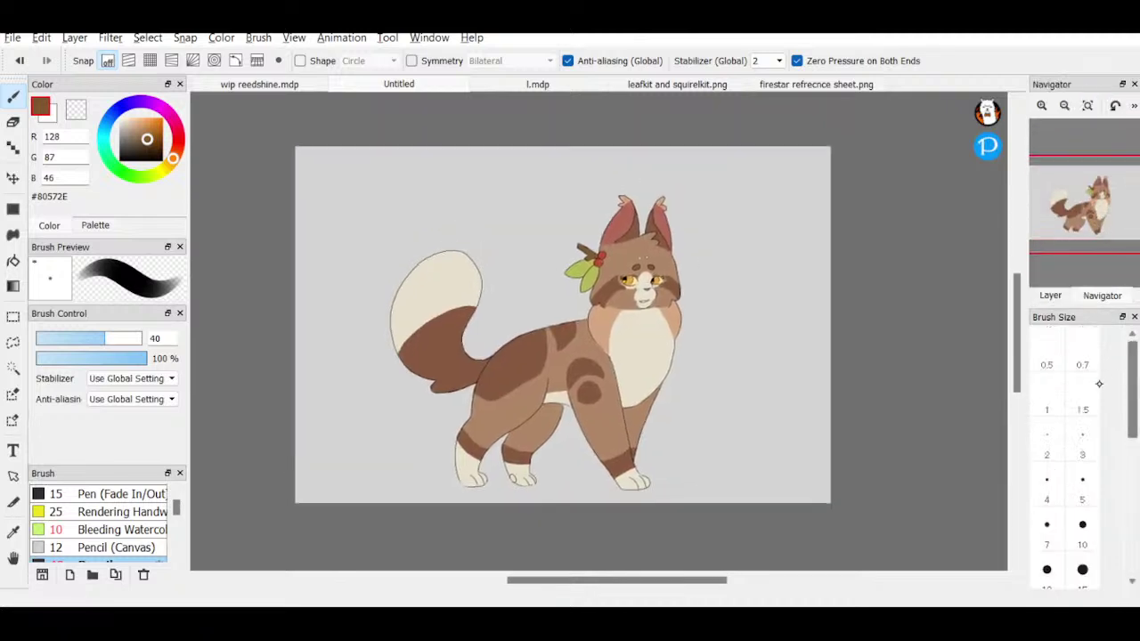
{"action": "left_click", "coordinate": [1082, 479]}
{"action": "left_click_drag", "start_coordinate": [125, 151], "coordinate": [119, 160]}
{"action": "left_click", "coordinate": [762, 61]}
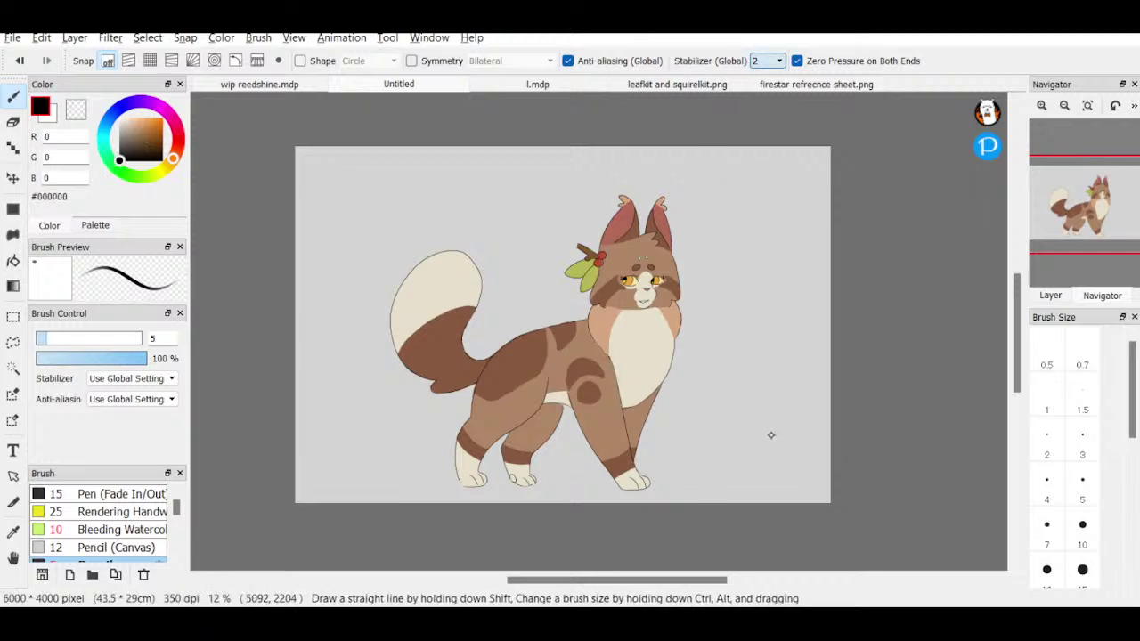
{"action": "type", "text": "7"}
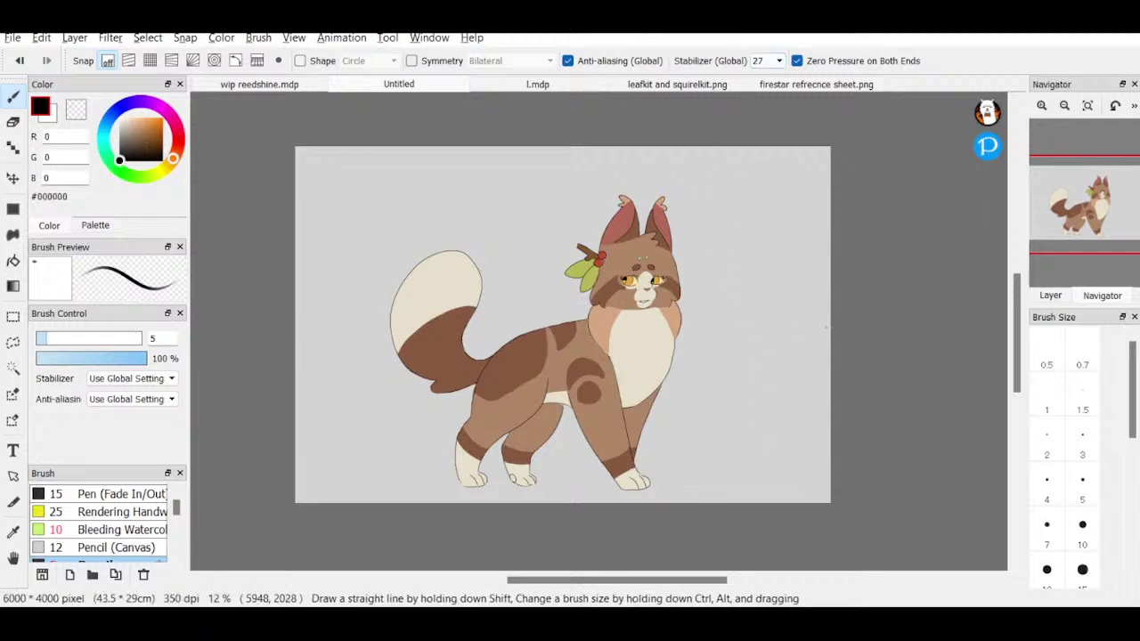
{"action": "mouse_move", "coordinate": [667, 463]}
{"action": "left_mouse_down"}
{"action": "mouse_move", "coordinate": [664, 485]}
{"action": "mouse_move", "coordinate": [673, 470]}
{"action": "mouse_move", "coordinate": [680, 481]}
{"action": "left_mouse_up"}
{"action": "key", "text": "ctrl+z"}
{"action": "left_click", "coordinate": [1047, 526]}
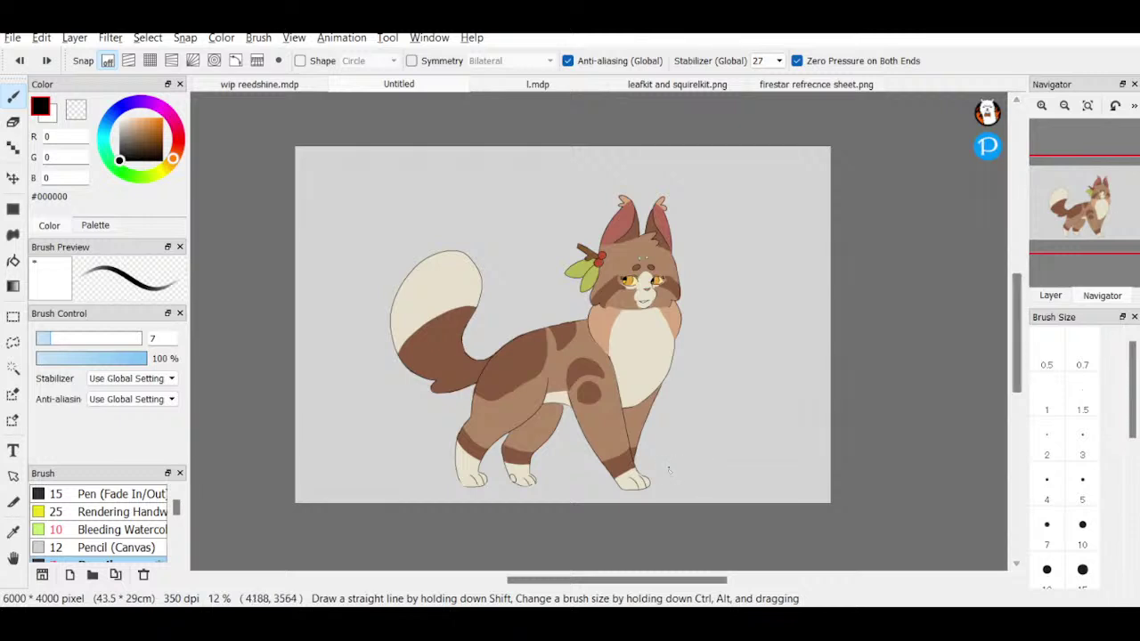
{"action": "left_click_drag", "start_coordinate": [669, 464], "coordinate": [707, 477]}
{"action": "key", "text": "ctrl+z"}
- Sign the drawing in black beside the front paw with a size 10 brush and the global stabilizer at 17, undoing unsatisfactory strokes
{"action": "left_click", "coordinate": [1082, 526]}
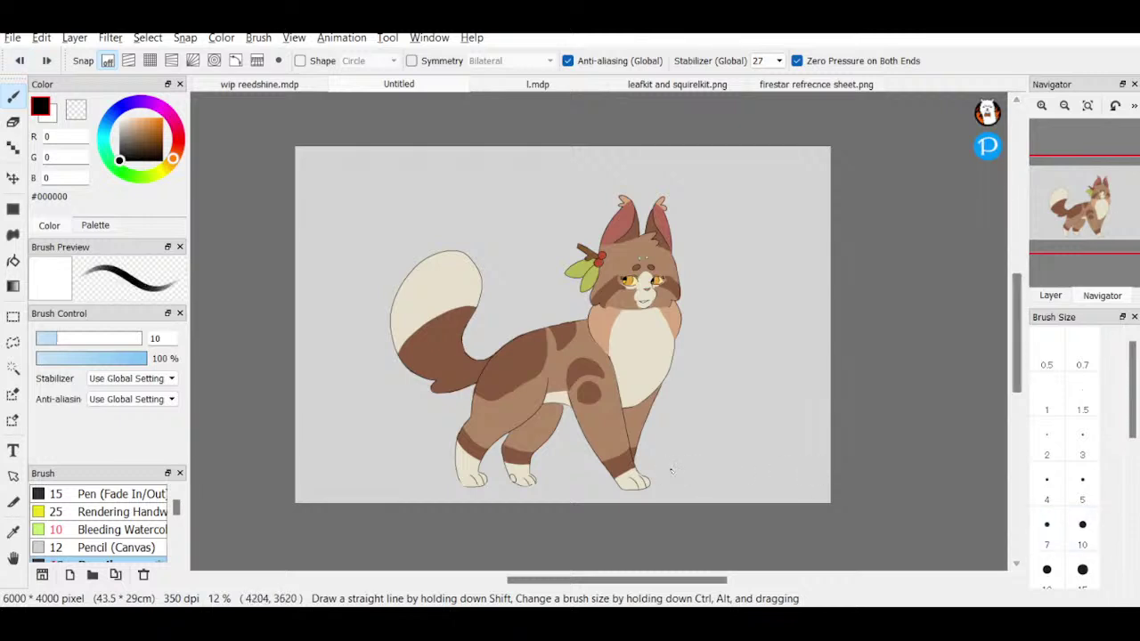
{"action": "mouse_move", "coordinate": [669, 470]}
{"action": "left_mouse_down"}
{"action": "mouse_move", "coordinate": [662, 483]}
{"action": "mouse_move", "coordinate": [703, 486]}
{"action": "left_mouse_up"}
{"action": "key", "text": "ctrl+z"}
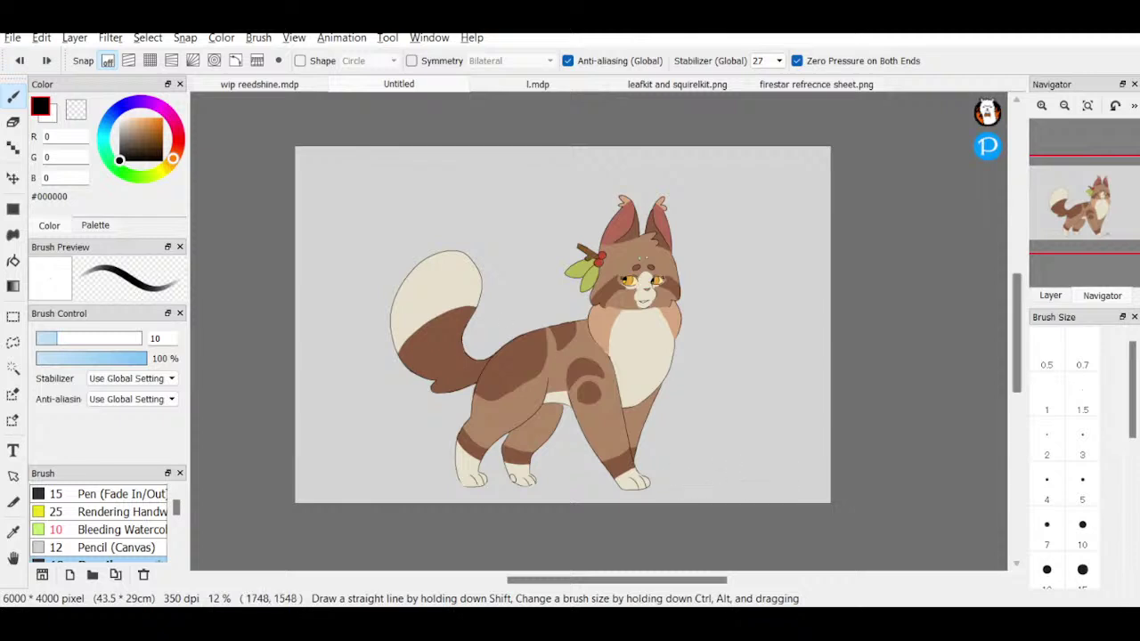
{"action": "left_click", "coordinate": [763, 263]}
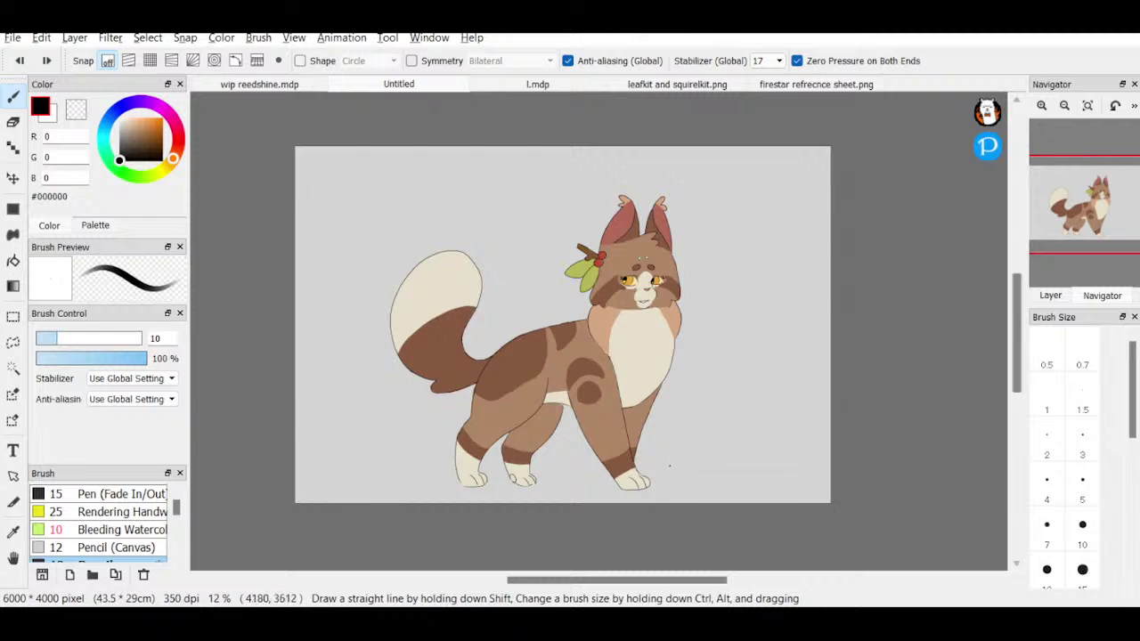
{"action": "mouse_move", "coordinate": [670, 465]}
{"action": "left_mouse_down"}
{"action": "mouse_move", "coordinate": [659, 486]}
{"action": "mouse_move", "coordinate": [707, 488]}
{"action": "left_mouse_up"}
{"action": "key", "text": "ctrl+z"}
{"action": "mouse_move", "coordinate": [675, 469]}
{"action": "left_mouse_down"}
{"action": "mouse_move", "coordinate": [715, 489]}
{"action": "mouse_move", "coordinate": [658, 492]}
{"action": "mouse_move", "coordinate": [677, 473]}
{"action": "mouse_move", "coordinate": [718, 481]}
{"action": "left_mouse_up"}
{"action": "key", "text": "ctrl+z"}
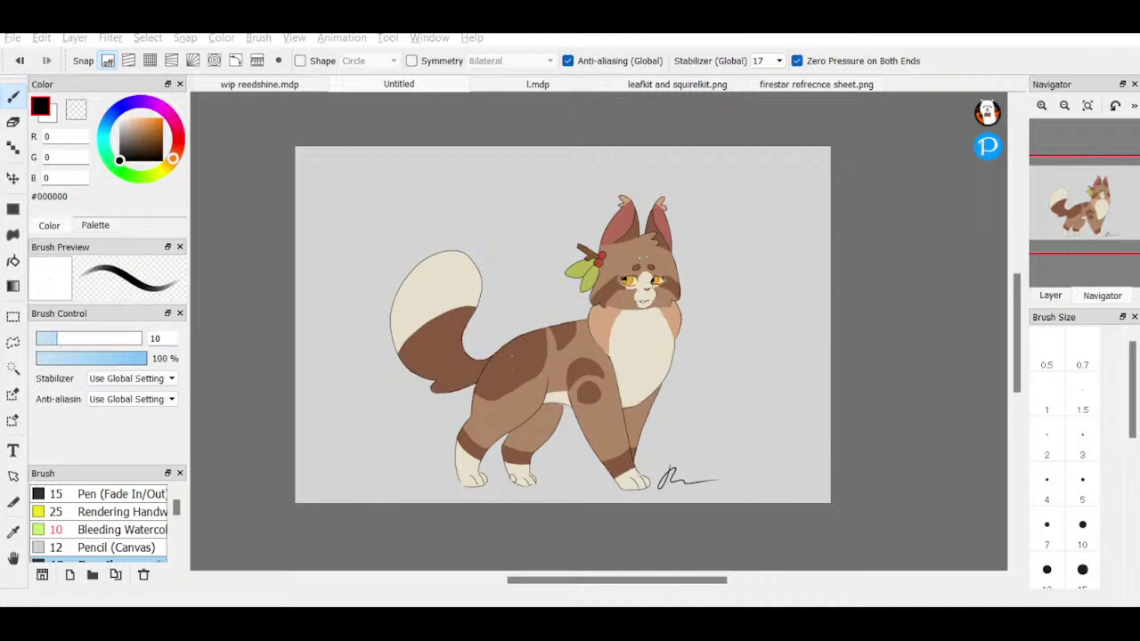
- Save the finished drawing as leafpool.png and save another copy as Trasparent Lp.png
{"action": "left_click", "coordinate": [535, 418]}
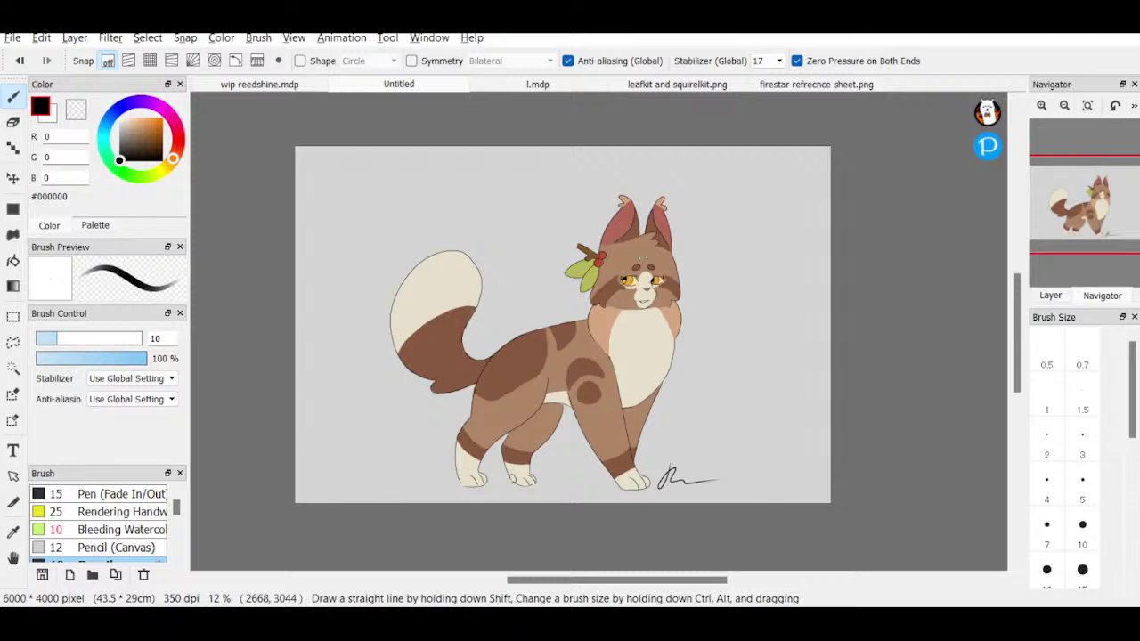
{"action": "key", "text": "ctrl+s"}
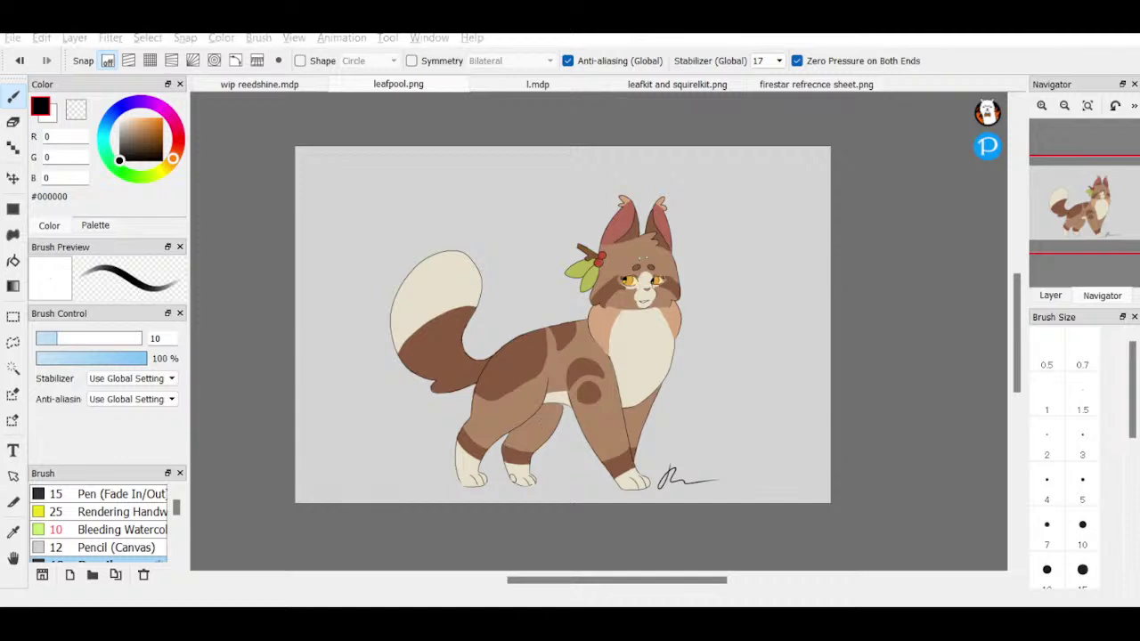
{"action": "left_click", "coordinate": [545, 350]}
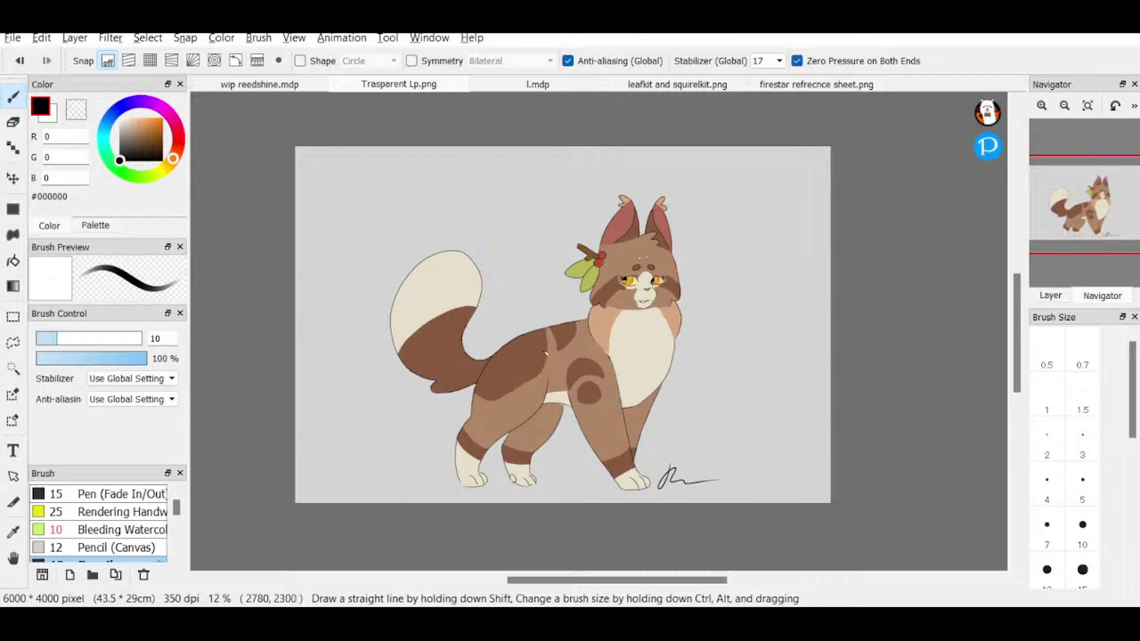
- Close the documents leafkit and squirelkit.png and firestar refrecnce sheet.png
{"action": "left_click", "coordinate": [548, 90]}
{"action": "left_click", "coordinate": [637, 87]}
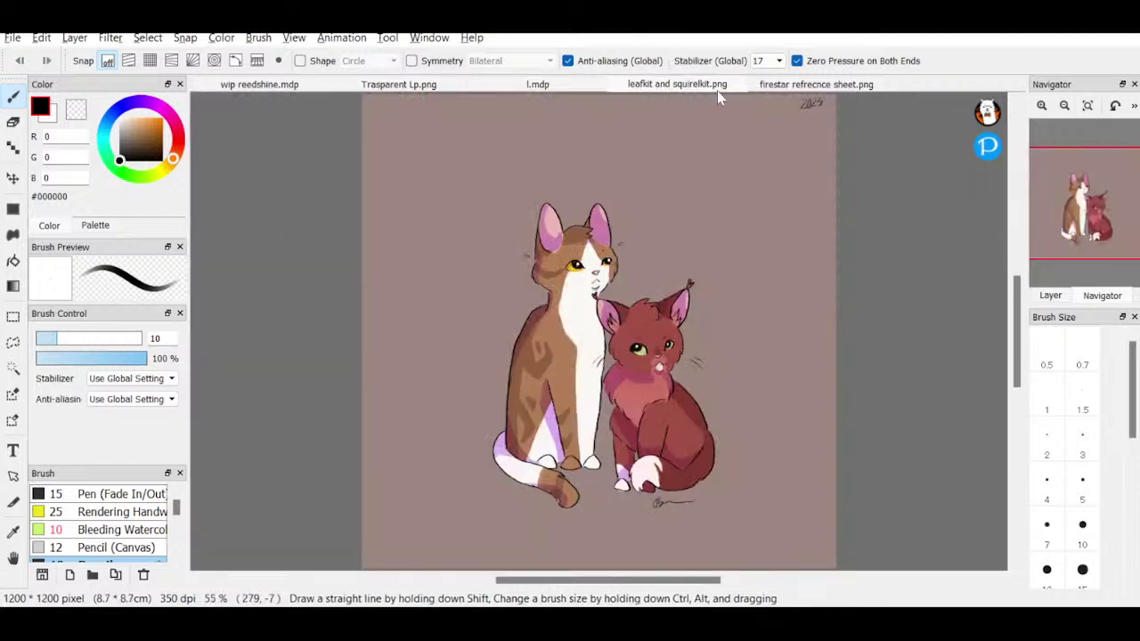
{"action": "key", "text": "ctrl+w"}
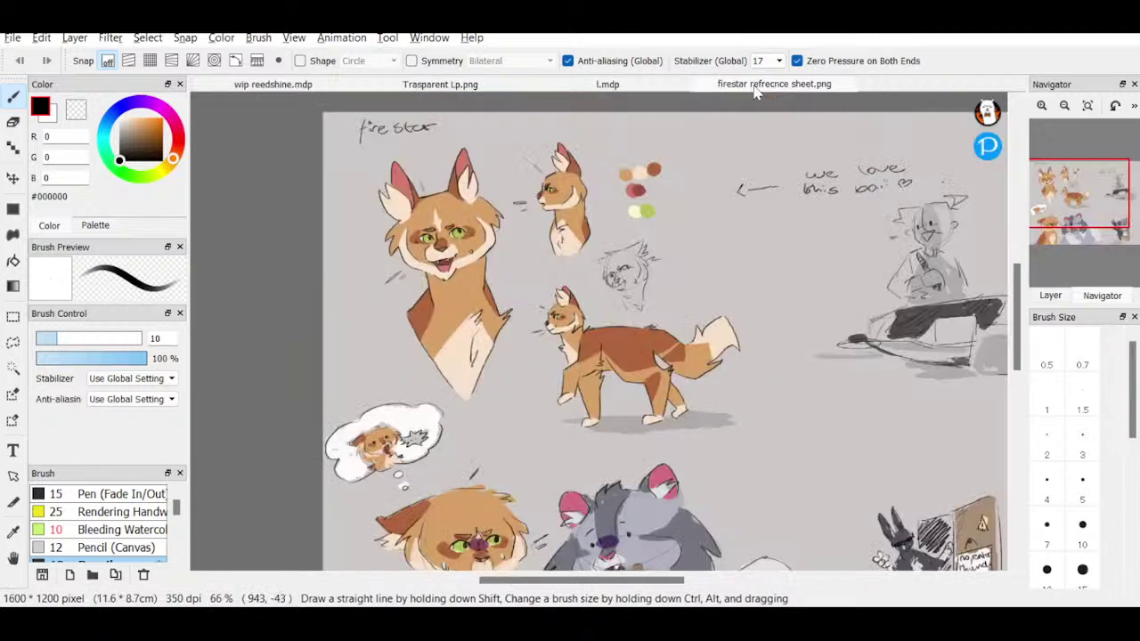
{"action": "key", "text": "ctrl+w"}
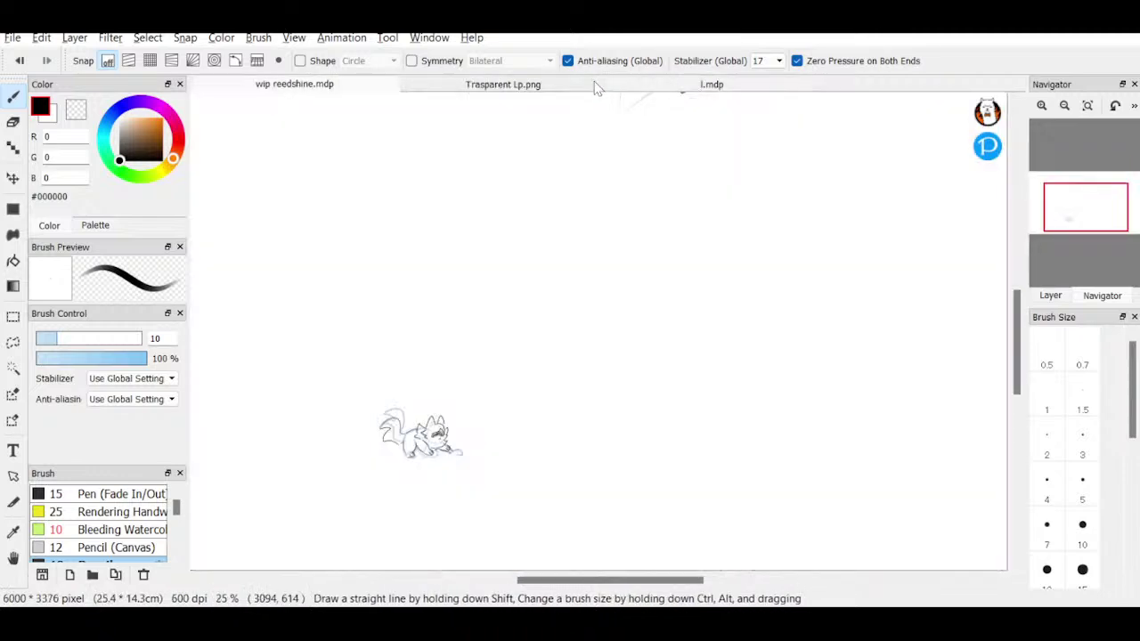
- Create a new 6000 × 4000 pixel canvas at 350 dpi with a light gray background
{"action": "left_click", "coordinate": [598, 89]}
{"action": "left_click", "coordinate": [667, 84]}
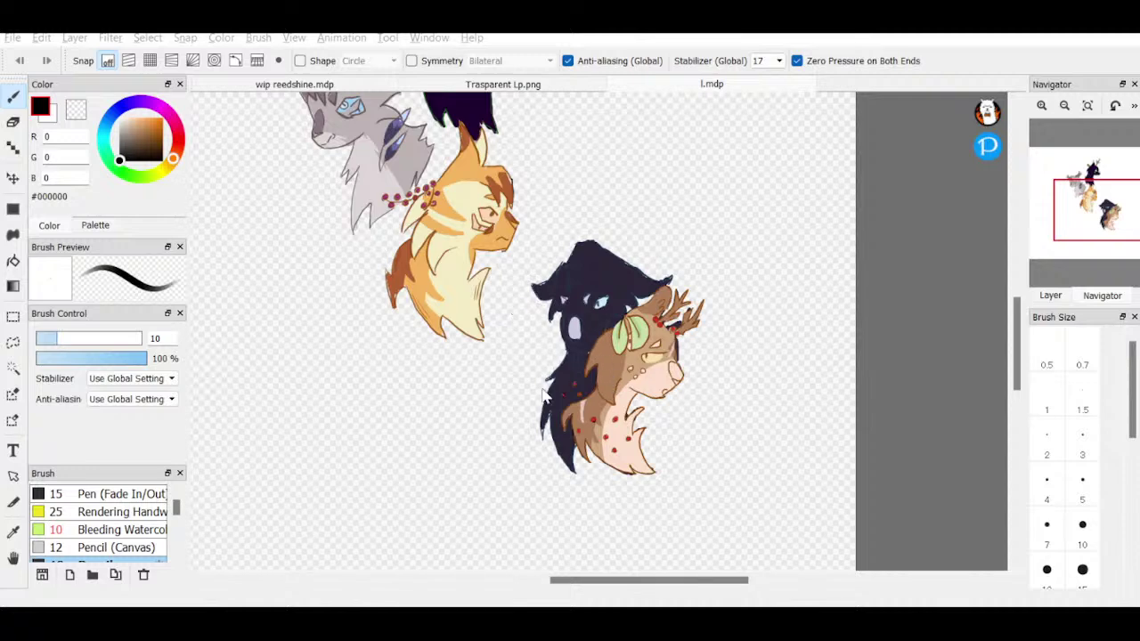
{"action": "left_click", "coordinate": [635, 545]}
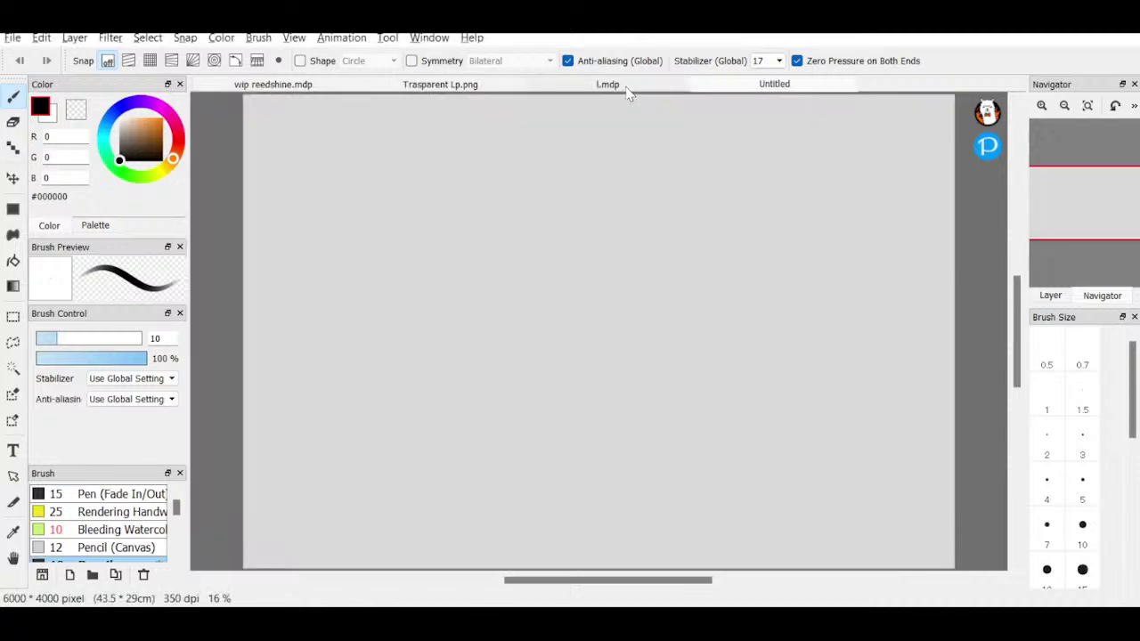
{"action": "left_click", "coordinate": [628, 87]}
{"action": "left_click", "coordinate": [508, 87]}
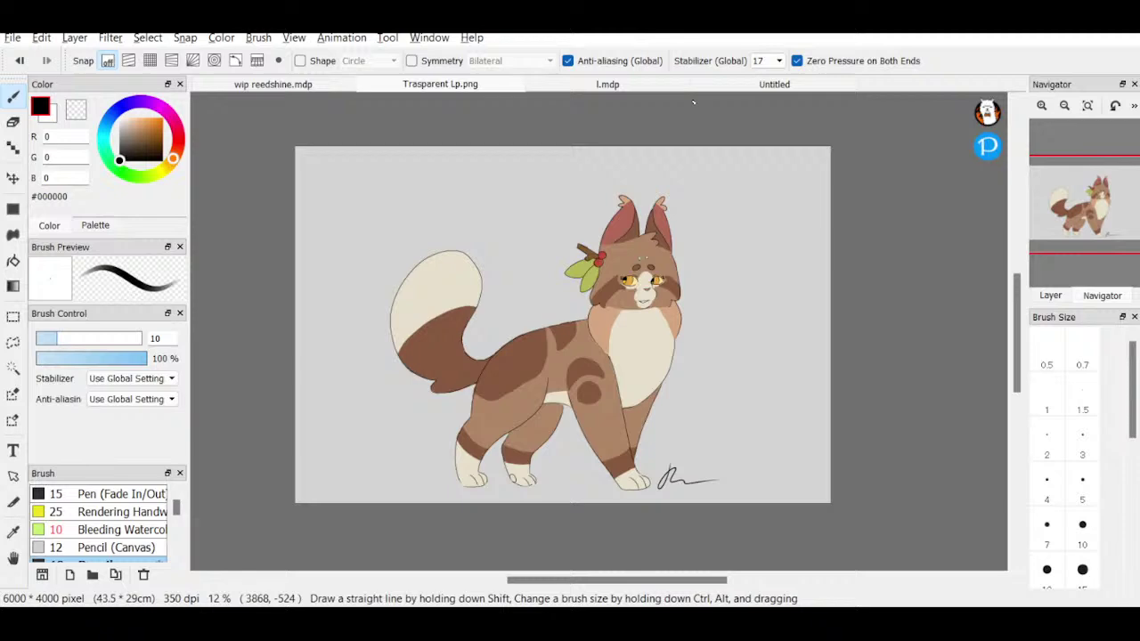
{"action": "left_click", "coordinate": [781, 87]}
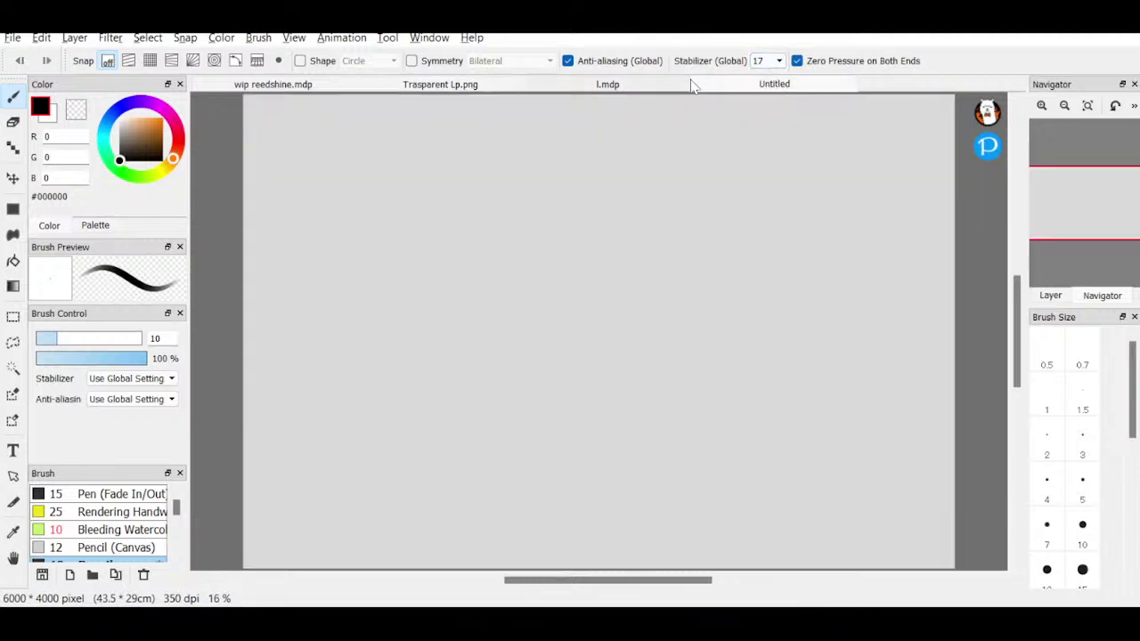
{"action": "left_click", "coordinate": [690, 85]}
{"action": "left_click", "coordinate": [717, 89]}
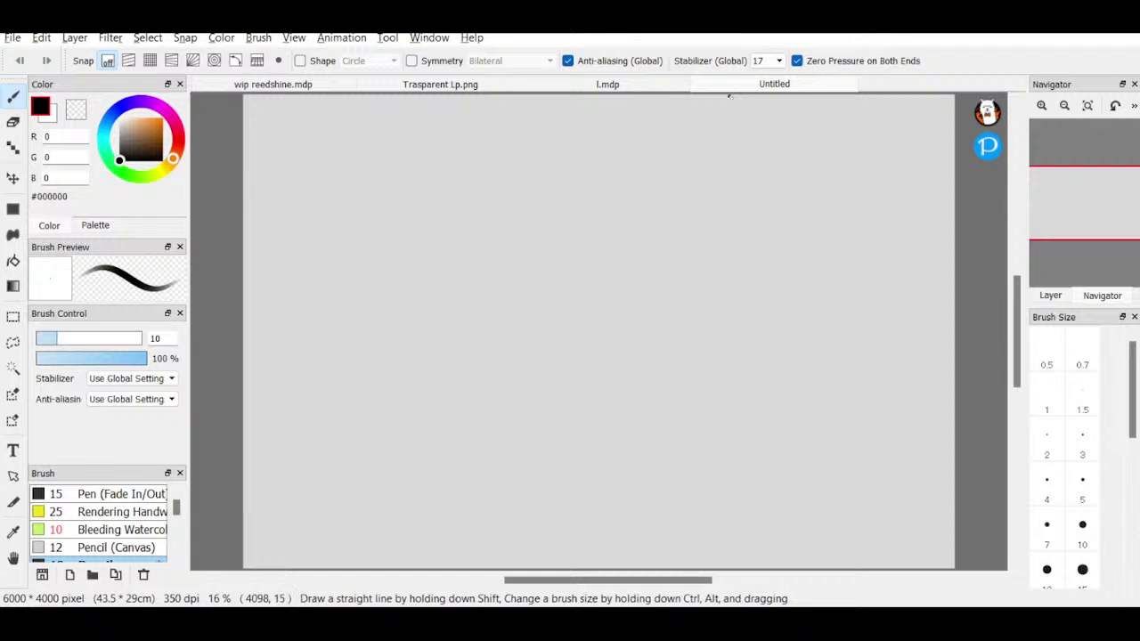
- Choose the Marker brush at size 25, undo a test stroke, and set the global stabilizer to 2
{"action": "left_click_drag", "start_coordinate": [177, 504], "coordinate": [178, 542]}
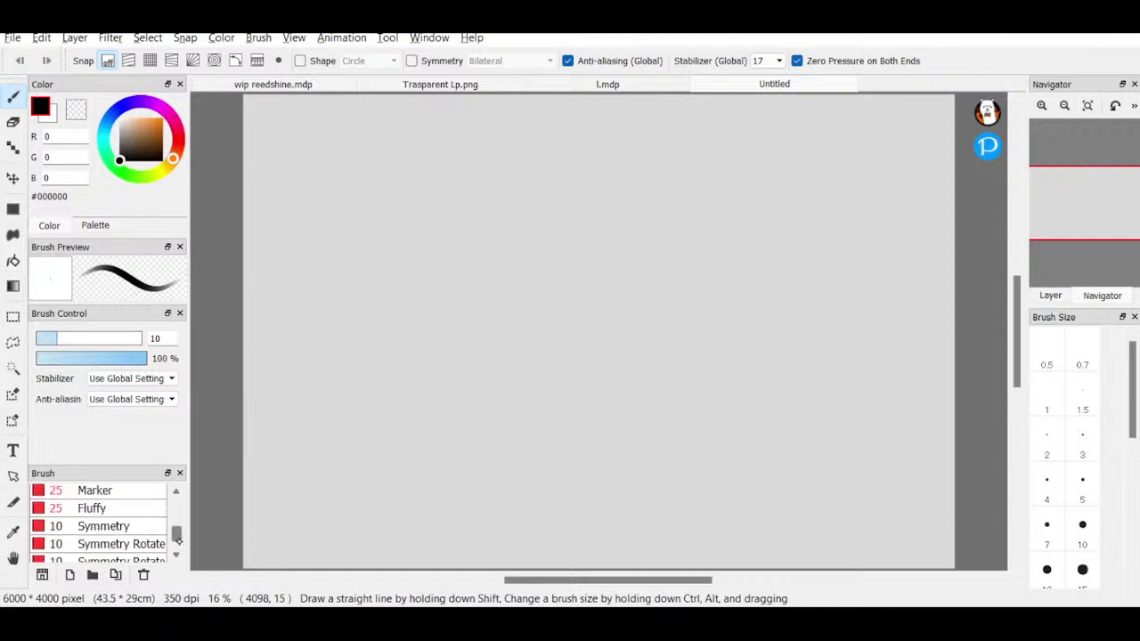
{"action": "left_click", "coordinate": [146, 490]}
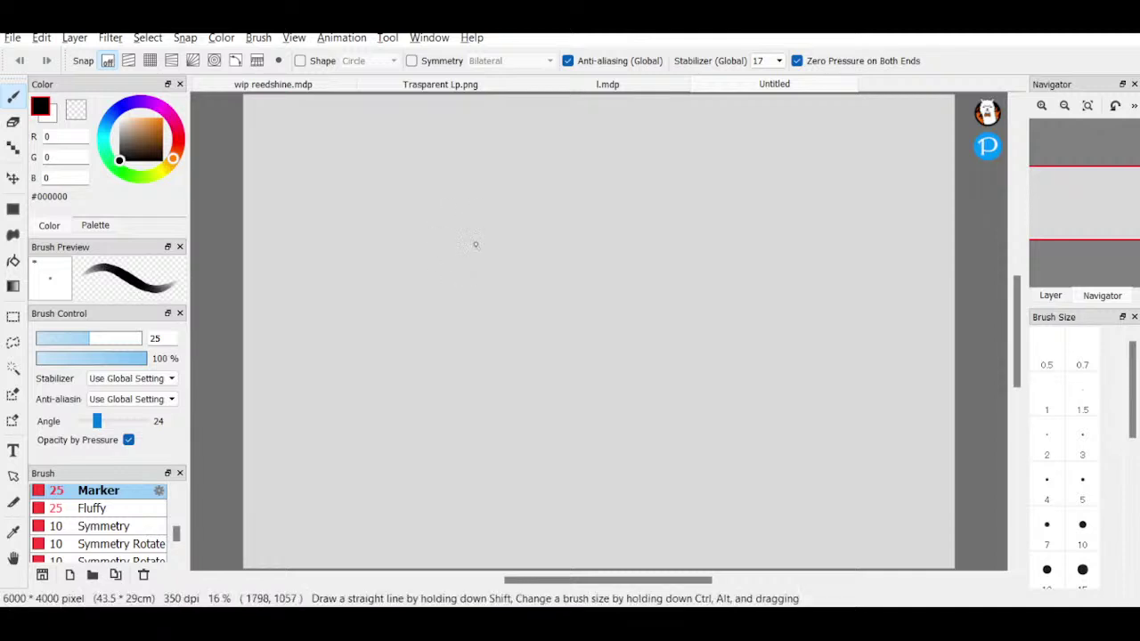
{"action": "mouse_move", "coordinate": [459, 214]}
{"action": "left_mouse_down"}
{"action": "mouse_move", "coordinate": [463, 270]}
{"action": "mouse_move", "coordinate": [456, 215]}
{"action": "left_mouse_up"}
{"action": "key", "text": "ctrl+z"}
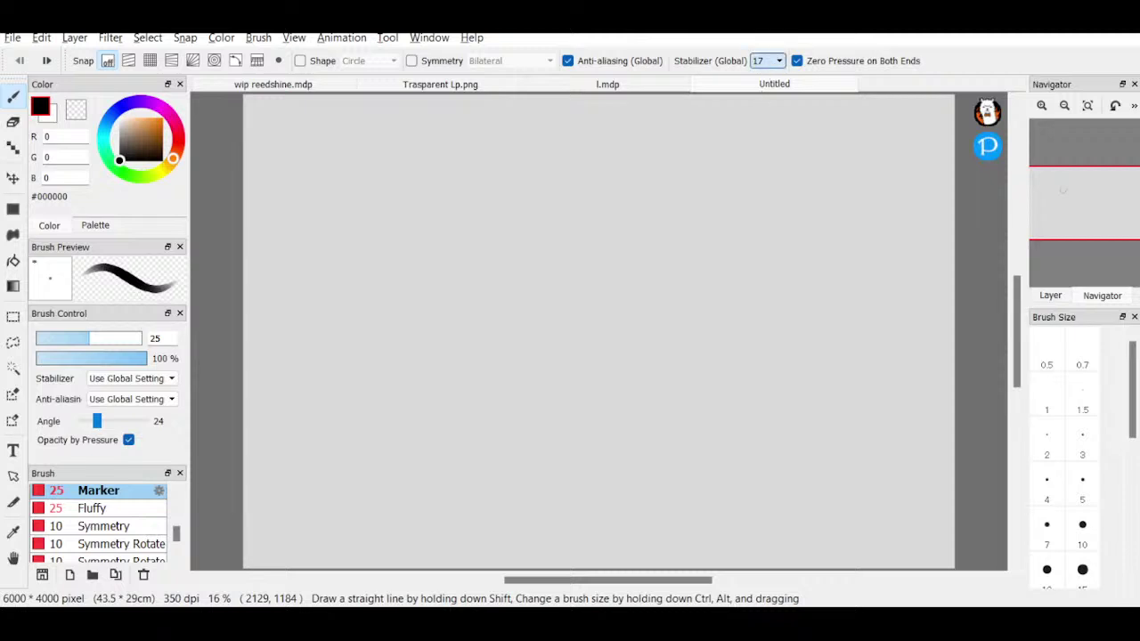
{"action": "left_click", "coordinate": [762, 97]}
{"action": "left_click", "coordinate": [768, 62]}
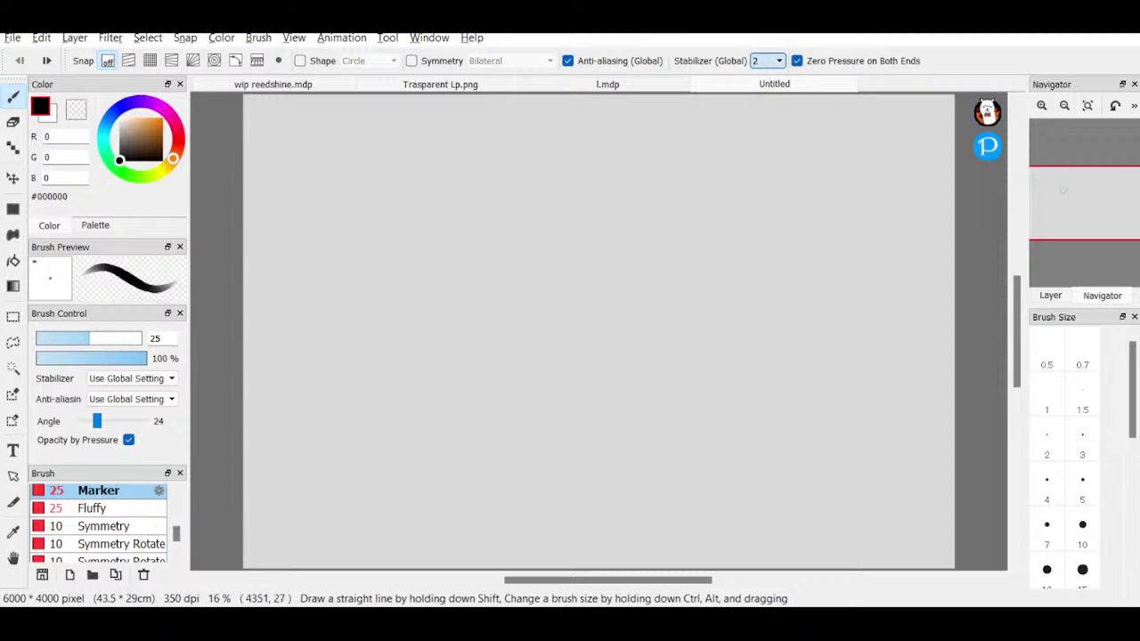
- Set the global stabilizer to 5 and test it with circle strokes, undoing each one
{"action": "type", "text": "5"}
{"action": "mouse_move", "coordinate": [365, 257]}
{"action": "left_mouse_down"}
{"action": "mouse_move", "coordinate": [382, 193]}
{"action": "mouse_move", "coordinate": [369, 260]}
{"action": "left_mouse_up"}
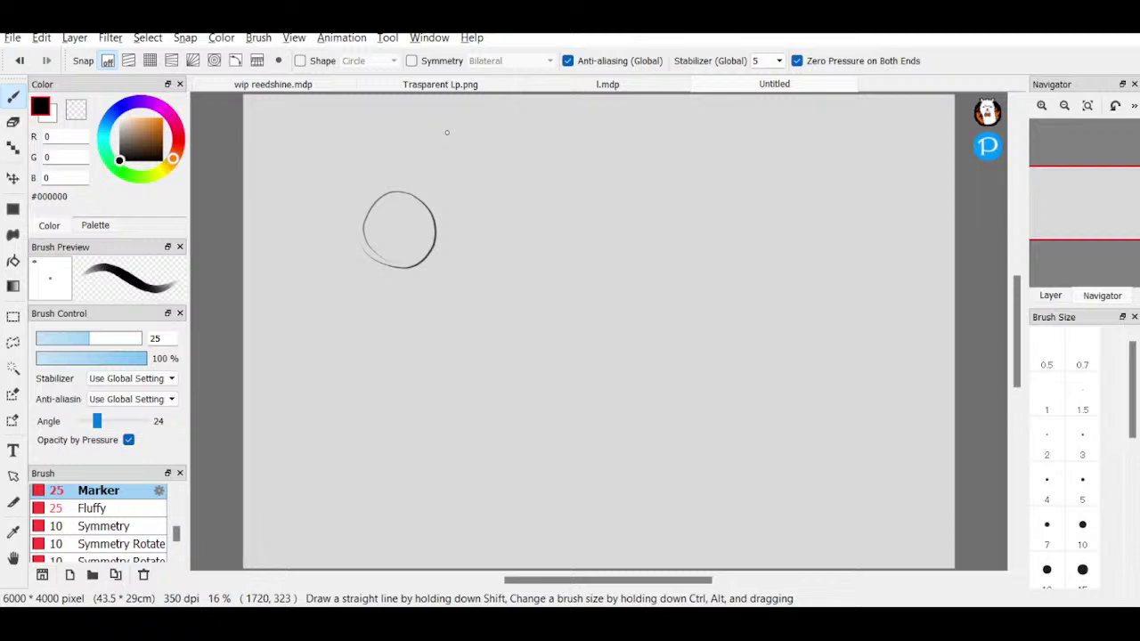
{"action": "key", "text": "ctrl+z"}
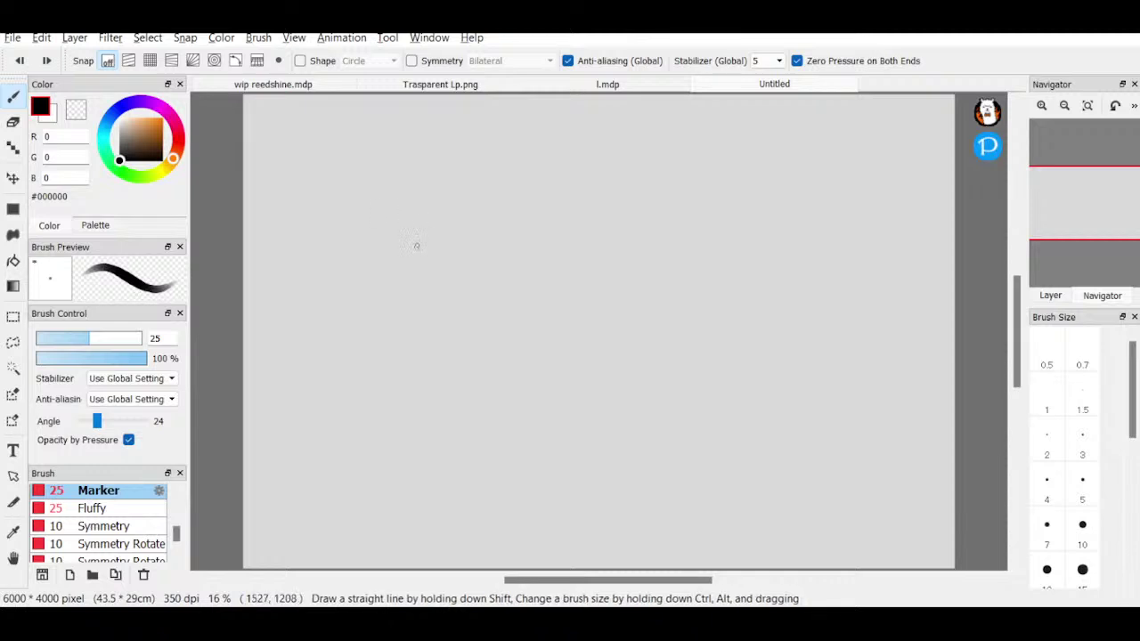
{"action": "left_click_drag", "start_coordinate": [374, 244], "coordinate": [412, 265]}
{"action": "key", "text": "ctrl+z"}
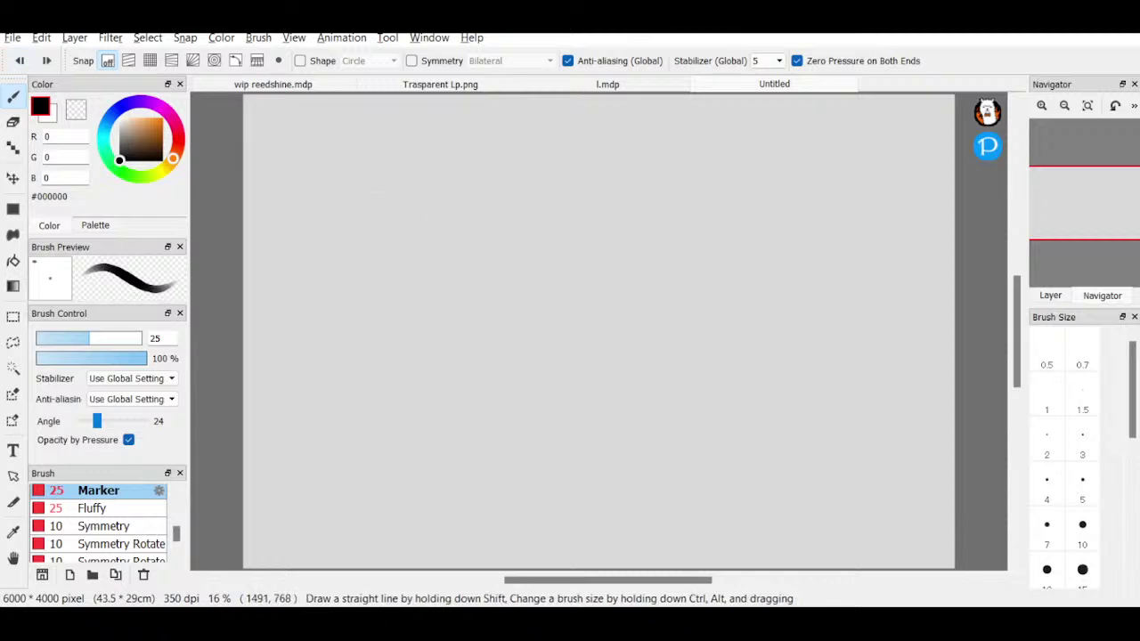
- Set the brush size to 10, lightly sketch the head guide, and undo the first attempt at the ears
{"action": "left_click", "coordinate": [1082, 525]}
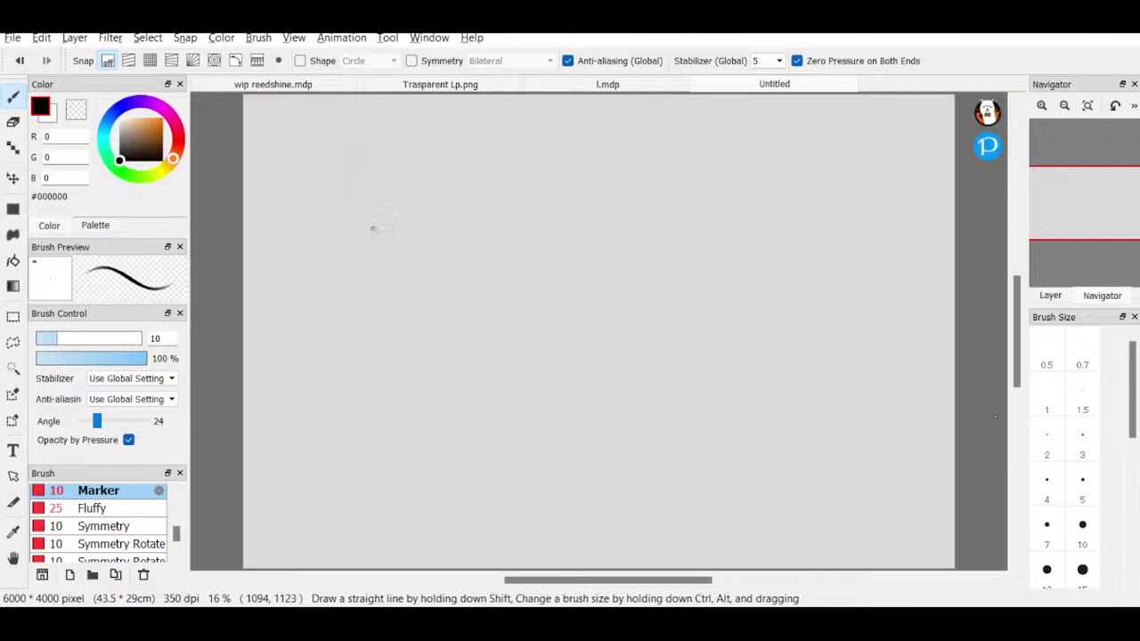
{"action": "left_click_drag", "start_coordinate": [350, 171], "coordinate": [395, 118]}
{"action": "mouse_move", "coordinate": [386, 168]}
{"action": "left_mouse_down"}
{"action": "mouse_move", "coordinate": [397, 136]}
{"action": "mouse_move", "coordinate": [429, 140]}
{"action": "mouse_move", "coordinate": [419, 188]}
{"action": "left_mouse_up"}
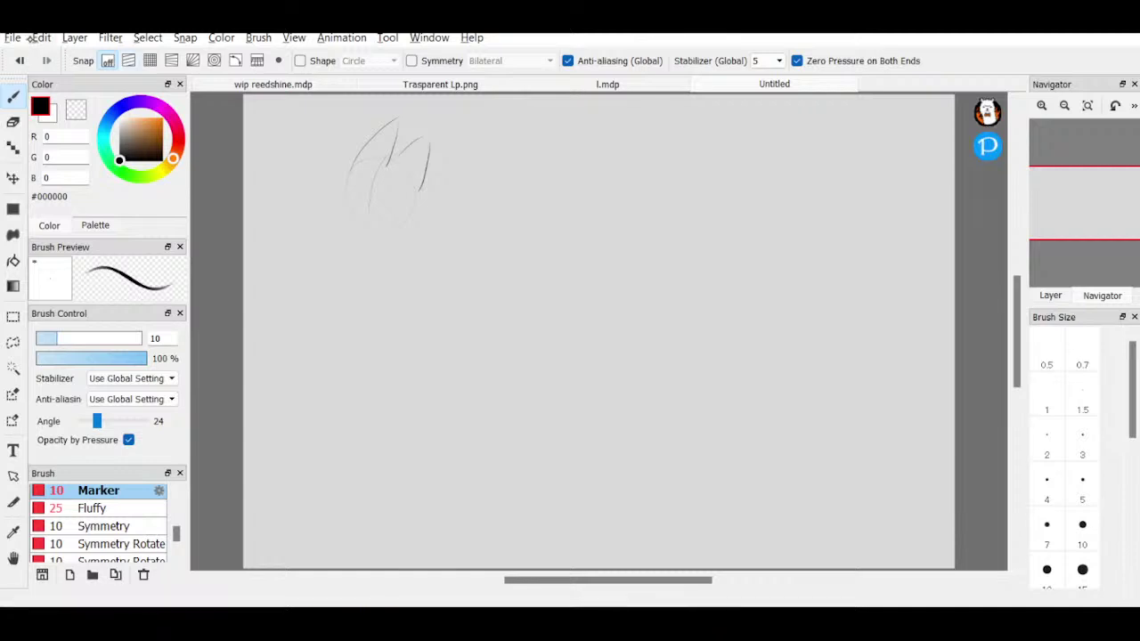
{"action": "left_click", "coordinate": [20, 61]}
{"action": "left_click", "coordinate": [19, 61]}
{"action": "left_click", "coordinate": [20, 60]}
{"action": "left_click", "coordinate": [20, 60]}
- Sketch two pointed ears above the head circle and jagged fur tufts on both cheeks
{"action": "left_click_drag", "start_coordinate": [353, 164], "coordinate": [389, 127]}
{"action": "mouse_move", "coordinate": [397, 130]}
{"action": "left_mouse_down"}
{"action": "mouse_move", "coordinate": [392, 156]}
{"action": "mouse_move", "coordinate": [419, 143]}
{"action": "left_mouse_up"}
{"action": "mouse_move", "coordinate": [423, 146]}
{"action": "left_mouse_down"}
{"action": "mouse_move", "coordinate": [417, 189]}
{"action": "mouse_move", "coordinate": [429, 212]}
{"action": "mouse_move", "coordinate": [419, 226]}
{"action": "left_mouse_up"}
{"action": "left_click_drag", "start_coordinate": [354, 167], "coordinate": [330, 197]}
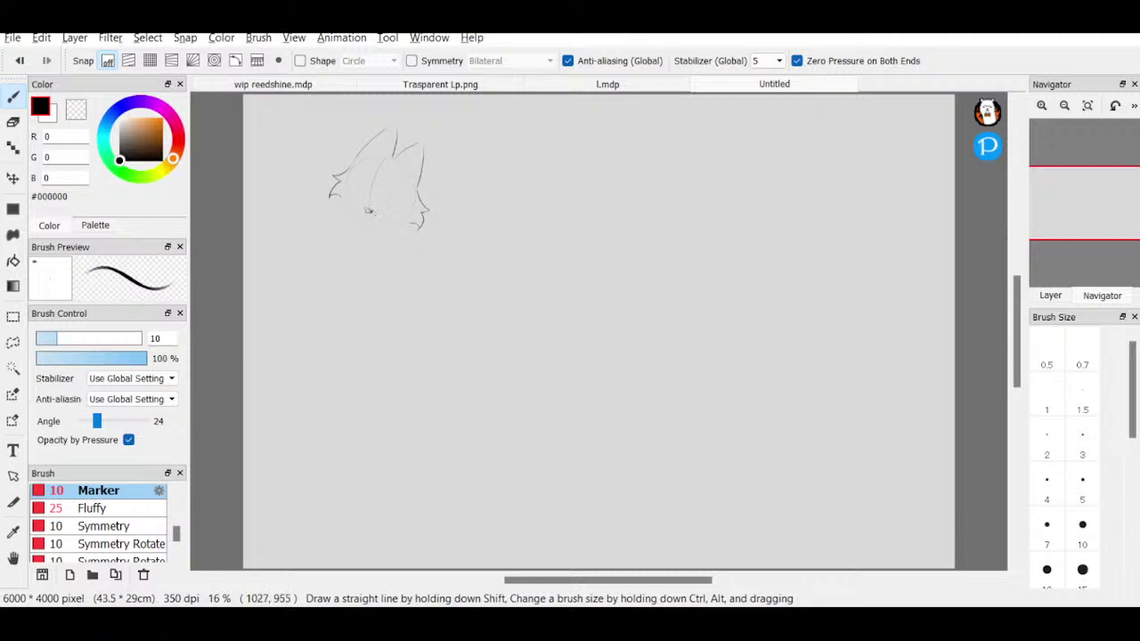
- Draw two half-closed eyes with dark pupils beside the nose, undoing unwanted strokes
{"action": "mouse_move", "coordinate": [383, 202]}
{"action": "left_mouse_down"}
{"action": "mouse_move", "coordinate": [390, 210]}
{"action": "mouse_move", "coordinate": [363, 201]}
{"action": "mouse_move", "coordinate": [390, 198]}
{"action": "left_mouse_up"}
{"action": "left_click", "coordinate": [21, 60]}
{"action": "left_click", "coordinate": [20, 60]}
{"action": "left_click", "coordinate": [21, 60]}
{"action": "left_click", "coordinate": [21, 59]}
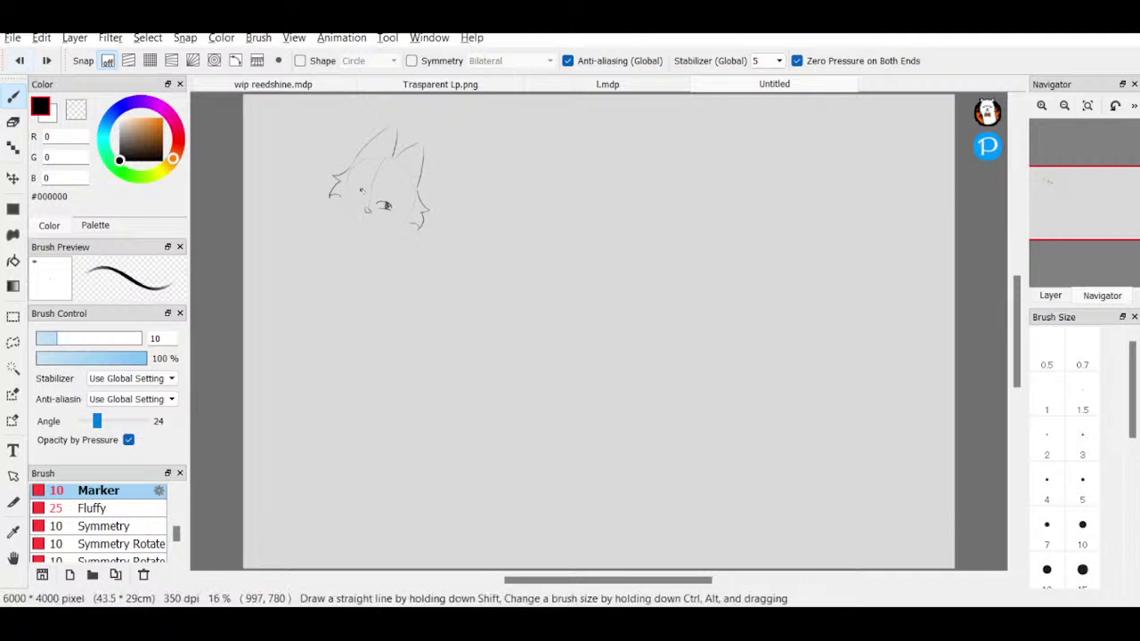
{"action": "mouse_move", "coordinate": [361, 190]}
{"action": "left_mouse_down"}
{"action": "mouse_move", "coordinate": [361, 202]}
{"action": "mouse_move", "coordinate": [388, 202]}
{"action": "left_mouse_up"}
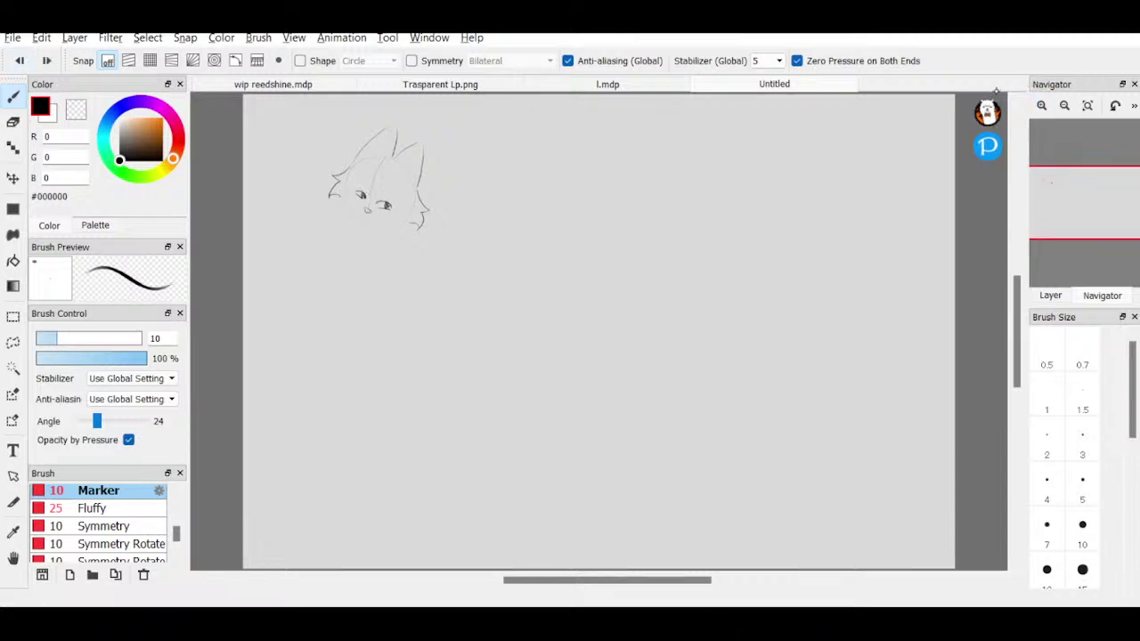
- Draw a slanted mouth with short end marks below the nose and add a brow over each eye
{"action": "left_click", "coordinate": [1041, 105]}
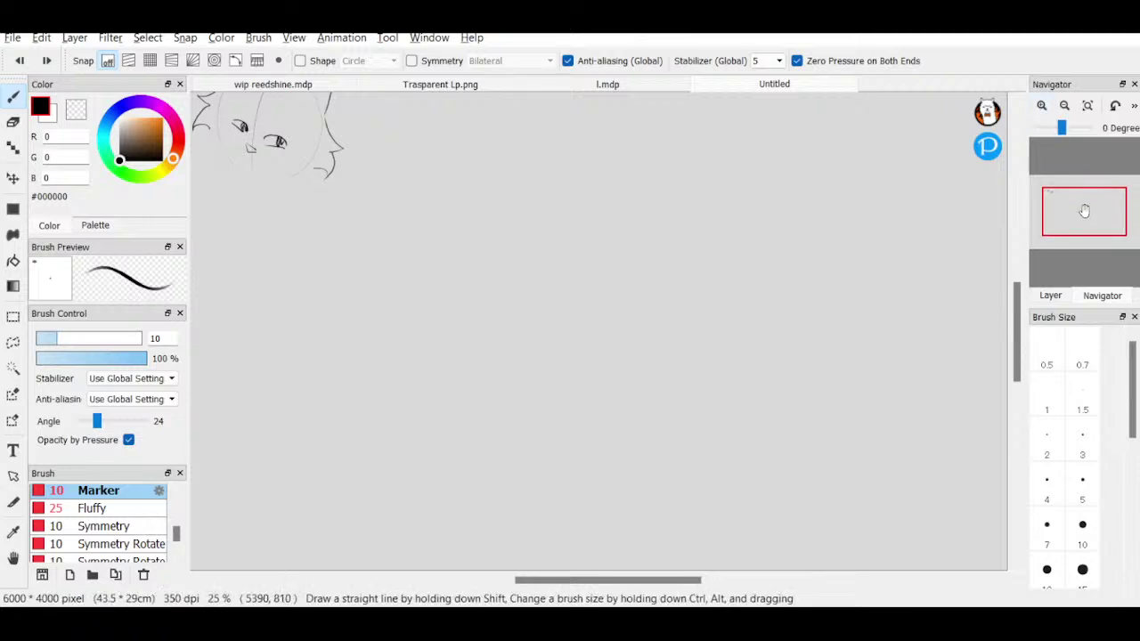
{"action": "left_click_drag", "start_coordinate": [1084, 211], "coordinate": [1064, 194]}
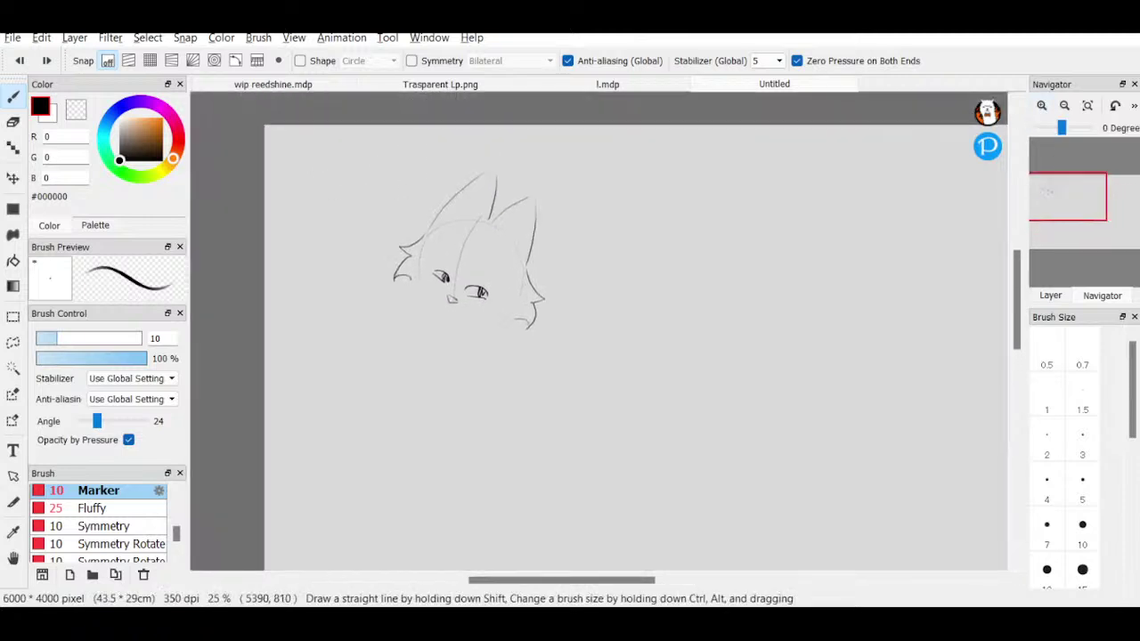
{"action": "left_click_drag", "start_coordinate": [436, 308], "coordinate": [460, 320]}
{"action": "left_click_drag", "start_coordinate": [462, 317], "coordinate": [436, 311]}
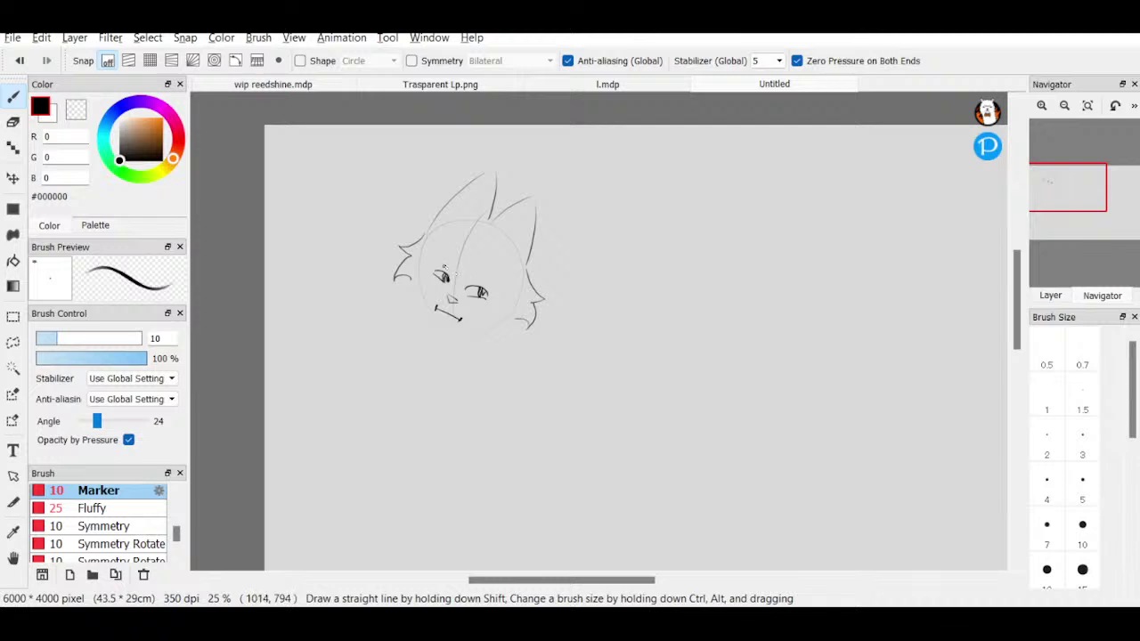
{"action": "left_click_drag", "start_coordinate": [443, 269], "coordinate": [477, 279]}
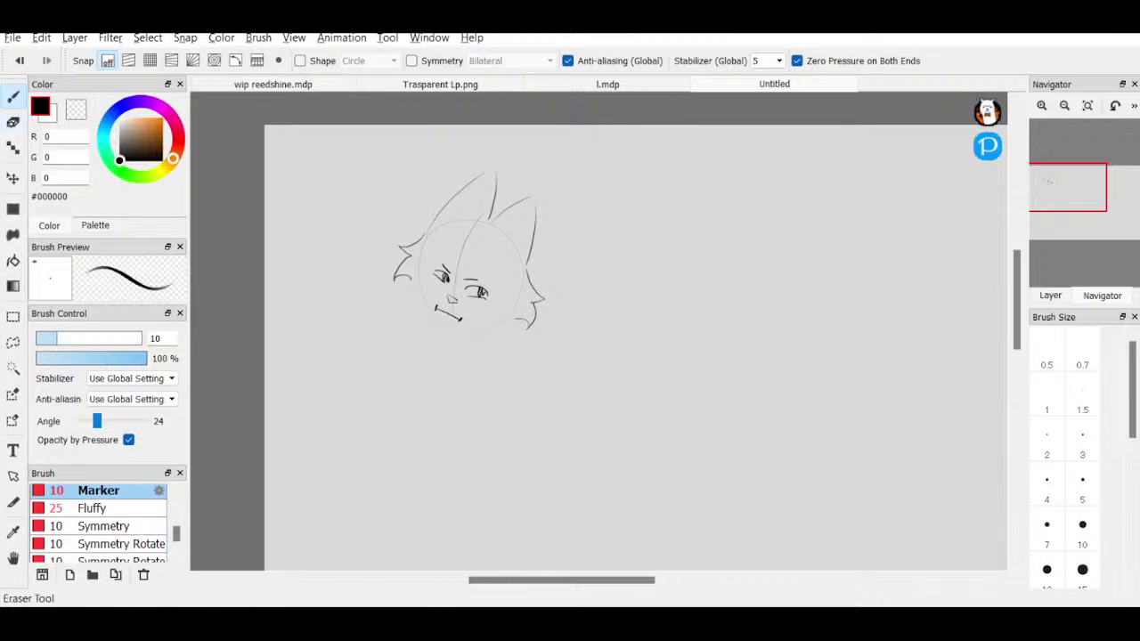
- Erase the face's centre guideline and the old nose with the Eraser, and redraw a smaller nose with the brush
{"action": "left_click", "coordinate": [12, 122]}
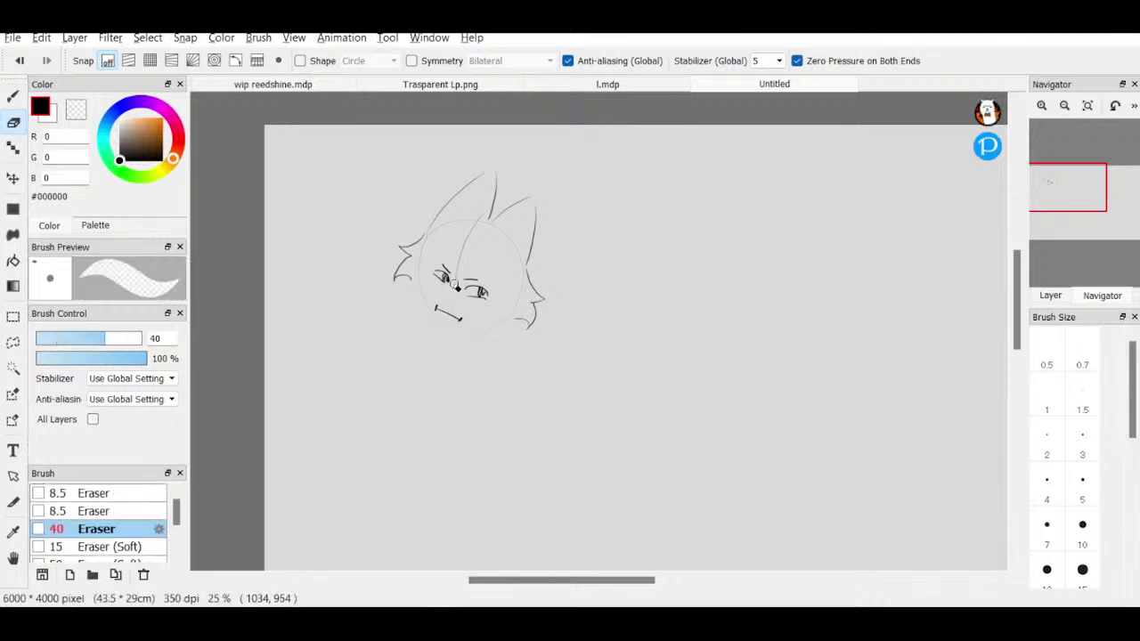
{"action": "left_click_drag", "start_coordinate": [456, 287], "coordinate": [472, 232]}
{"action": "left_click", "coordinate": [12, 96]}
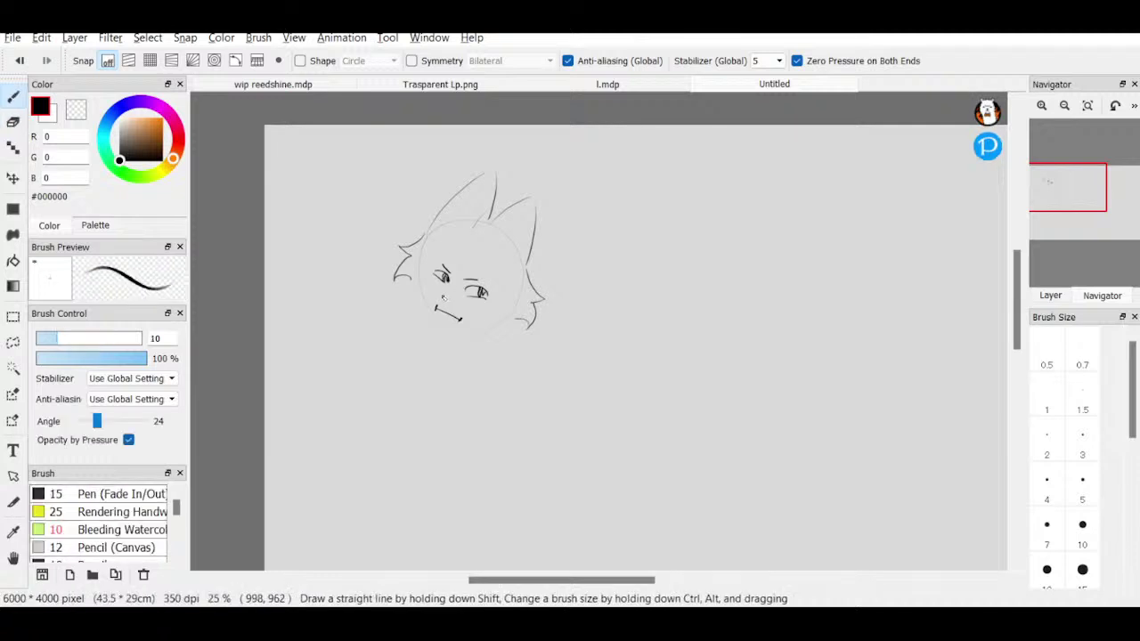
{"action": "left_click_drag", "start_coordinate": [443, 298], "coordinate": [449, 299]}
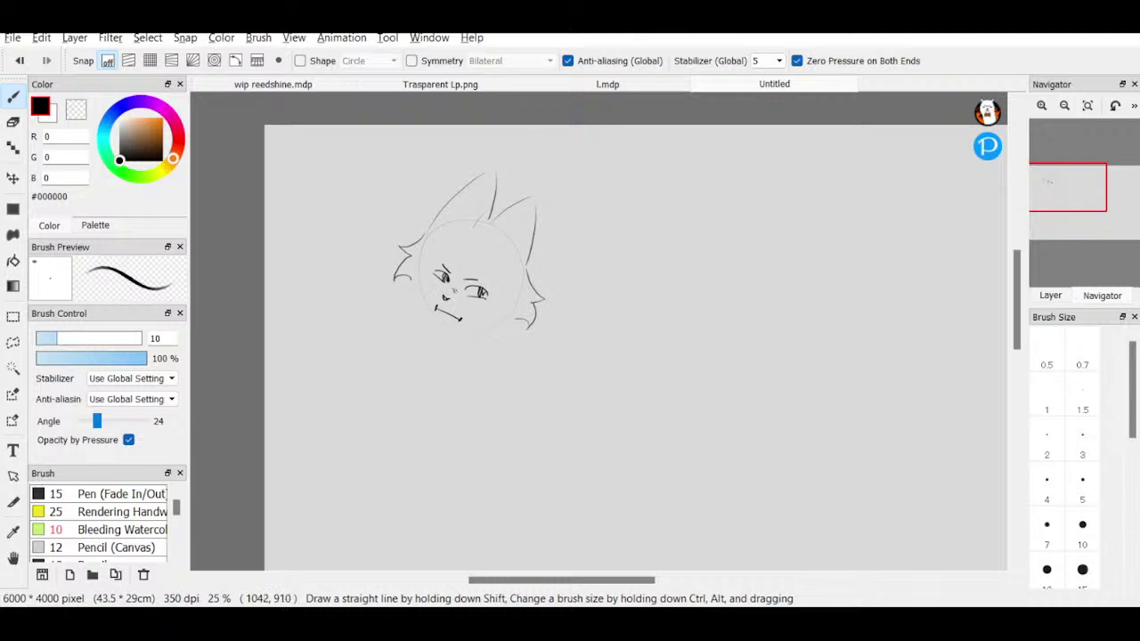
- Draw the lower cheek fur and neck line, and add the curved neckline and sloping shoulders below
{"action": "left_click_drag", "start_coordinate": [417, 295], "coordinate": [413, 329]}
{"action": "left_click", "coordinate": [19, 60]}
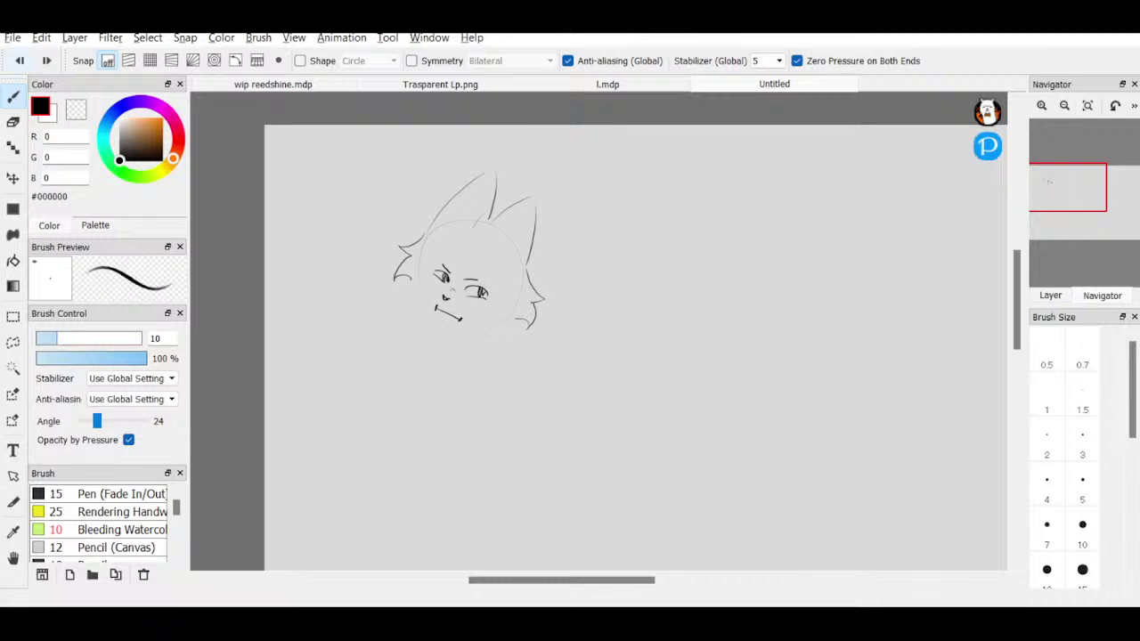
{"action": "left_click_drag", "start_coordinate": [420, 294], "coordinate": [410, 348]}
{"action": "left_click_drag", "start_coordinate": [504, 327], "coordinate": [491, 360]}
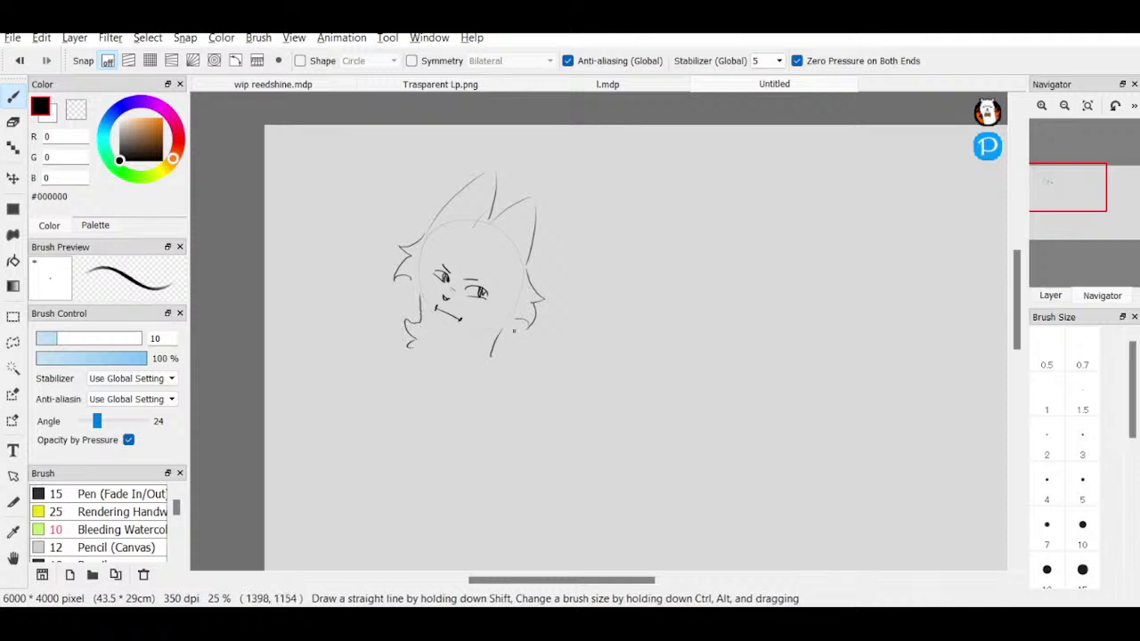
{"action": "left_click_drag", "start_coordinate": [418, 343], "coordinate": [521, 378]}
{"action": "mouse_move", "coordinate": [406, 333]}
{"action": "left_mouse_down"}
{"action": "mouse_move", "coordinate": [362, 363]}
{"action": "mouse_move", "coordinate": [372, 376]}
{"action": "left_mouse_up"}
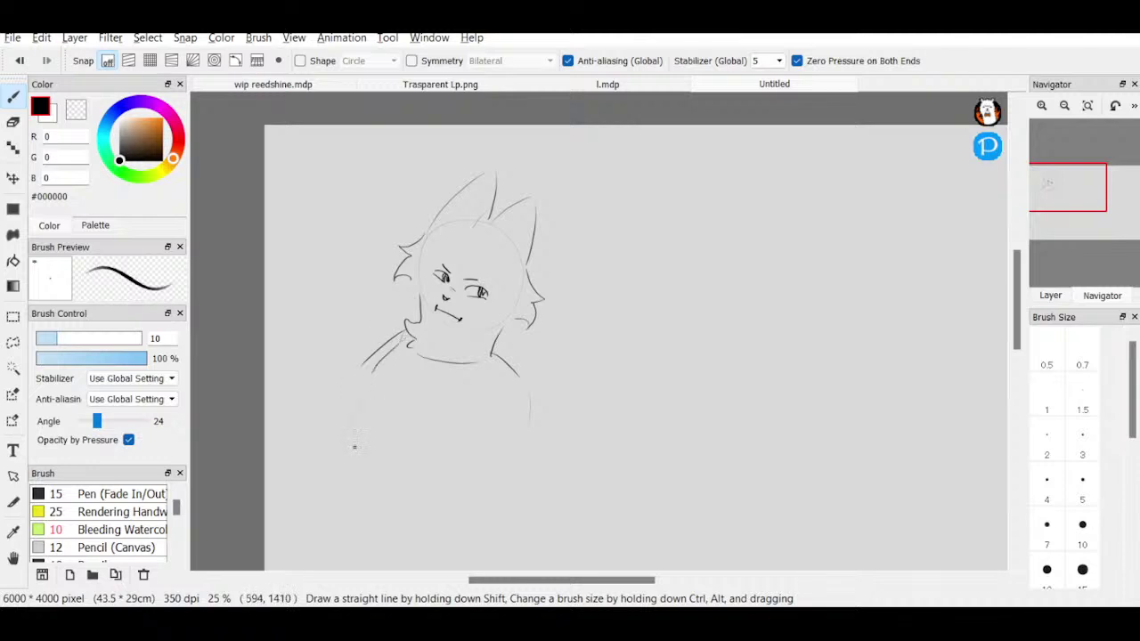
- Sketch the torso's side contours from the shoulders down to the waist, including the outer arm curve
{"action": "left_click_drag", "start_coordinate": [492, 355], "coordinate": [504, 391]}
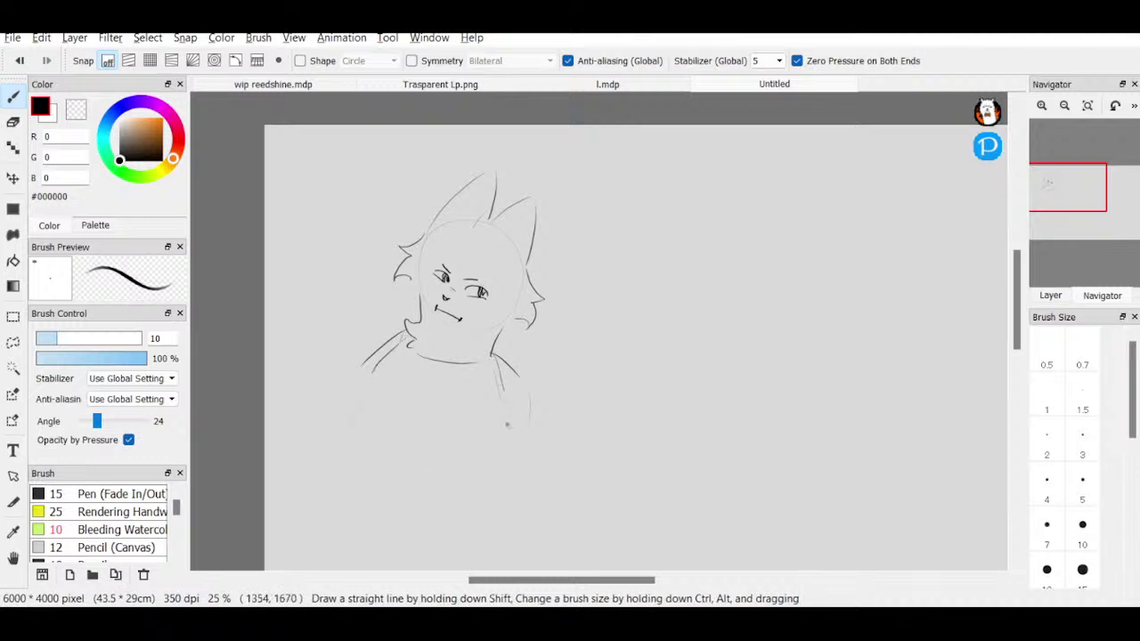
{"action": "left_click_drag", "start_coordinate": [501, 436], "coordinate": [453, 496]}
{"action": "left_click_drag", "start_coordinate": [367, 371], "coordinate": [357, 440]}
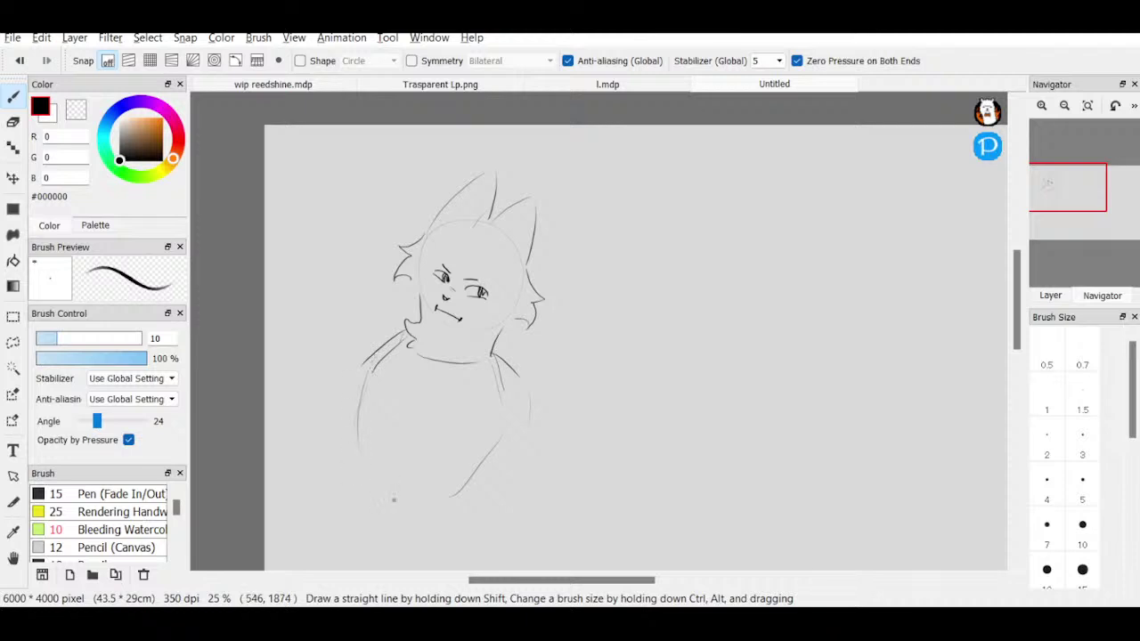
{"action": "left_click_drag", "start_coordinate": [389, 401], "coordinate": [372, 479]}
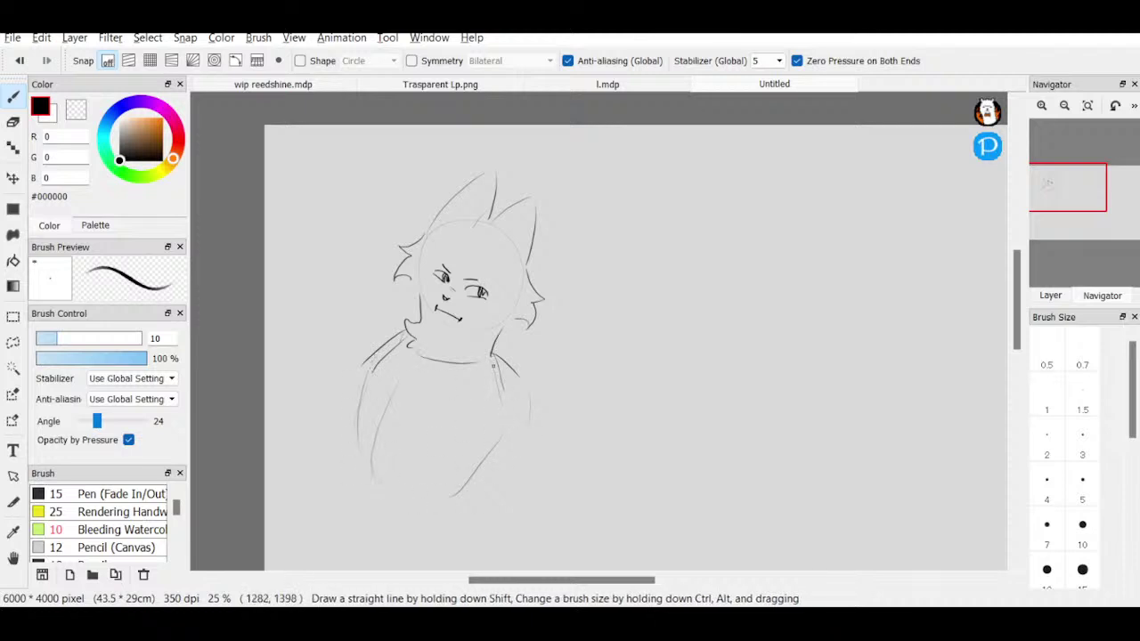
- Redraw the shoulder beside the neck and extend it into a short sleeve with a hem, undoing unwanted strokes
{"action": "mouse_move", "coordinate": [495, 357]}
{"action": "left_mouse_down"}
{"action": "mouse_move", "coordinate": [529, 412]}
{"action": "mouse_move", "coordinate": [539, 402]}
{"action": "left_mouse_up"}
{"action": "key", "text": "ctrl+z"}
{"action": "key", "text": "ctrl+z"}
{"action": "mouse_move", "coordinate": [493, 356]}
{"action": "left_mouse_down"}
{"action": "mouse_move", "coordinate": [537, 406]}
{"action": "mouse_move", "coordinate": [549, 476]}
{"action": "mouse_move", "coordinate": [499, 465]}
{"action": "left_mouse_up"}
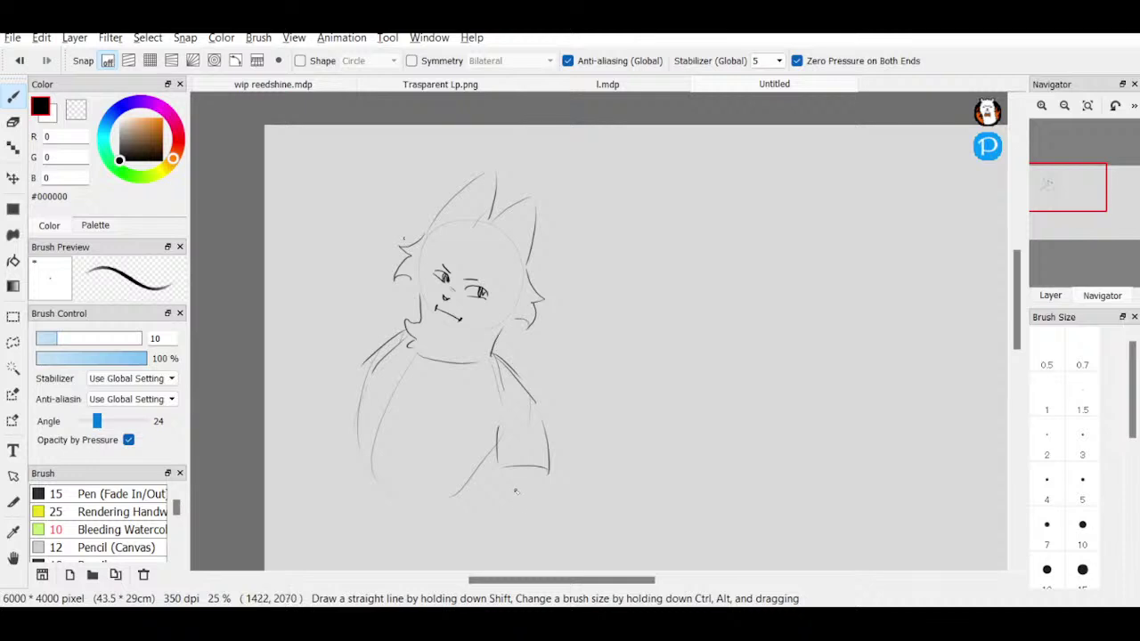
- Draw the forearm coming out of the short sleeve and bending across the waist, ending in a paw with rounded toes
{"action": "left_click_drag", "start_coordinate": [435, 516], "coordinate": [479, 497]}
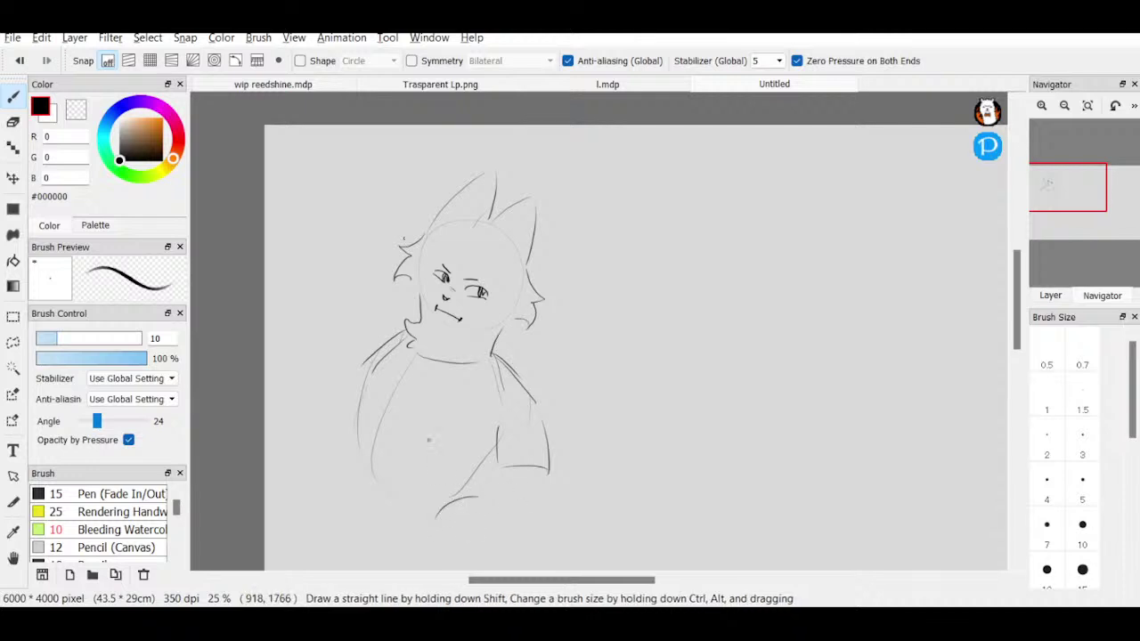
{"action": "key", "text": "ctrl+z"}
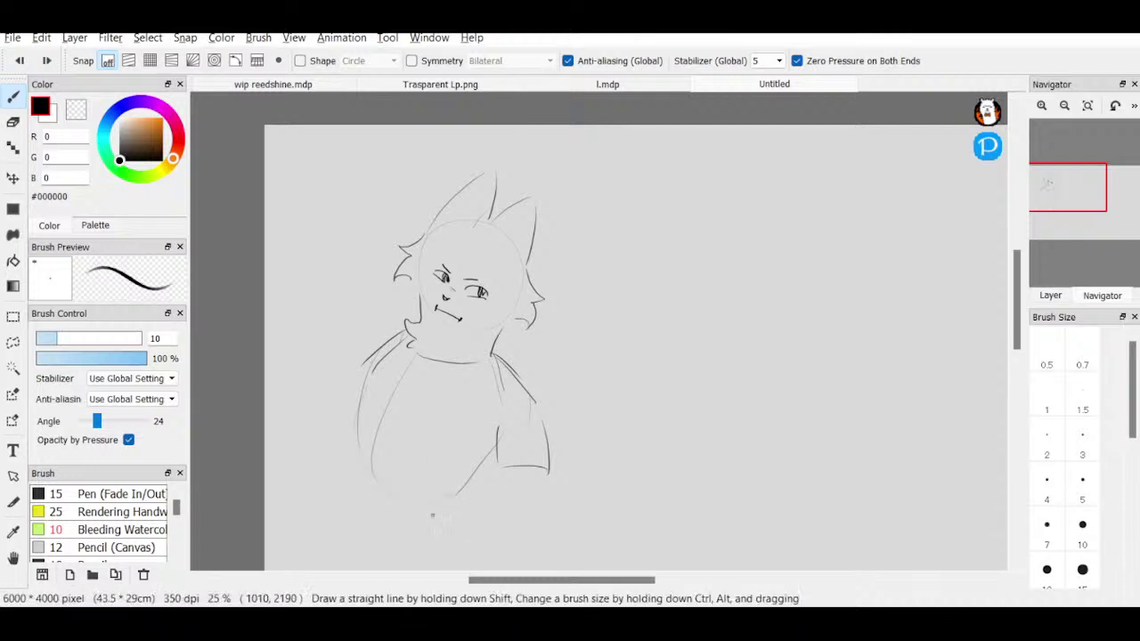
{"action": "left_click_drag", "start_coordinate": [482, 502], "coordinate": [436, 509]}
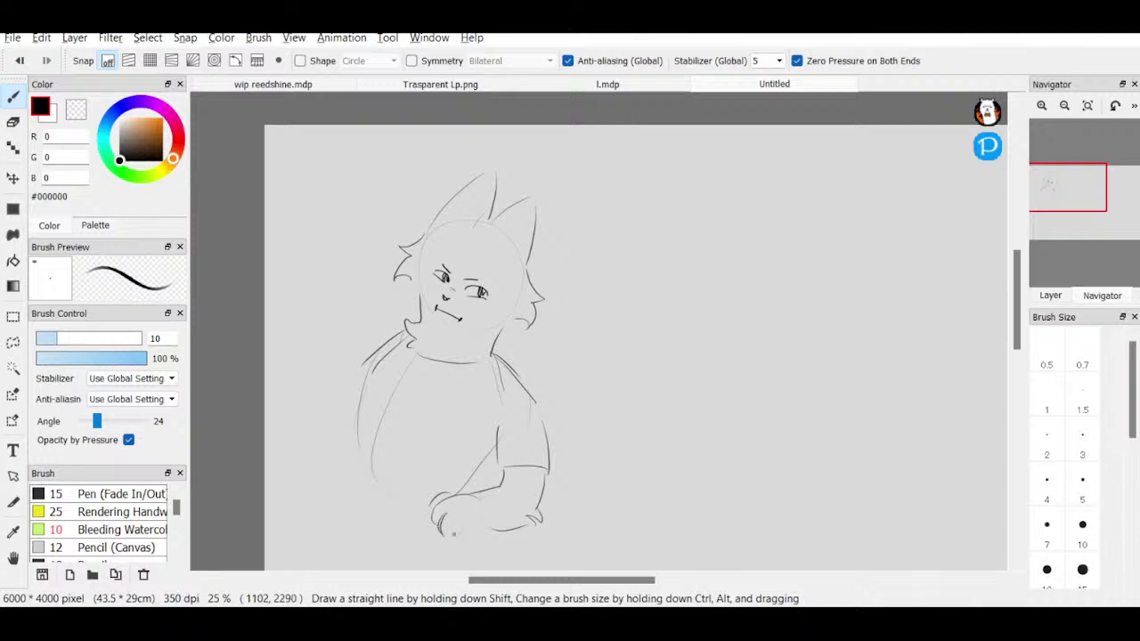
{"action": "left_click_drag", "start_coordinate": [453, 533], "coordinate": [461, 535]}
- Darken the line from the neck down the far arm, and undo the extra strokes across the chest
{"action": "mouse_move", "coordinate": [412, 337]}
{"action": "left_mouse_down"}
{"action": "mouse_move", "coordinate": [358, 438]}
{"action": "mouse_move", "coordinate": [383, 497]}
{"action": "mouse_move", "coordinate": [358, 446]}
{"action": "left_mouse_up"}
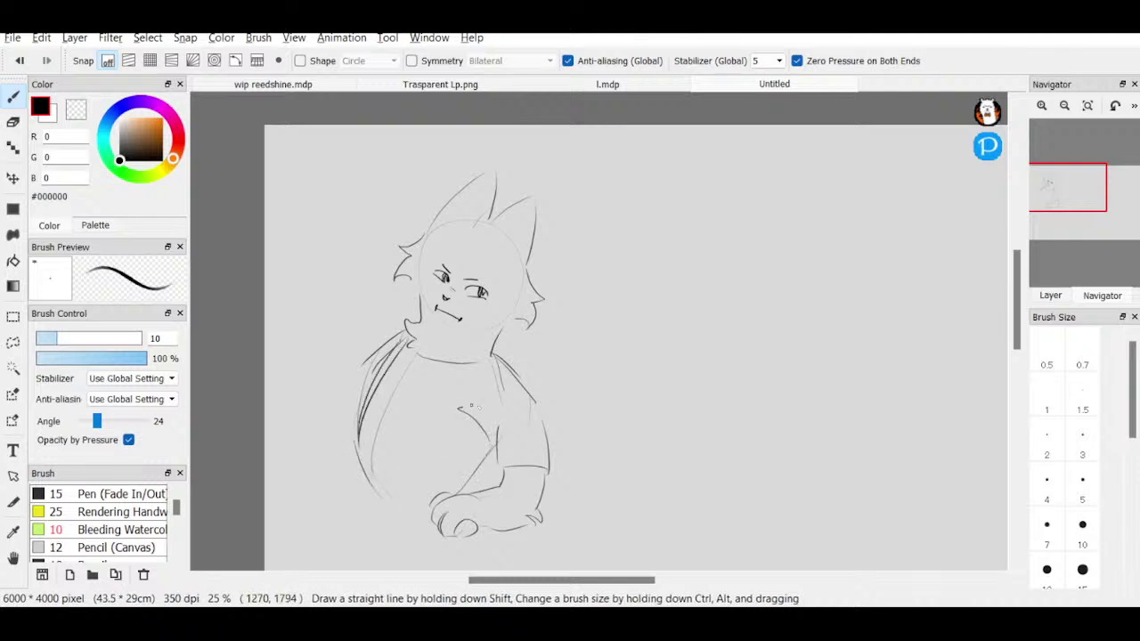
{"action": "left_click_drag", "start_coordinate": [471, 406], "coordinate": [497, 440]}
{"action": "key", "text": "ctrl+z"}
{"action": "key", "text": "ctrl+z"}
{"action": "key", "text": "ctrl+z"}
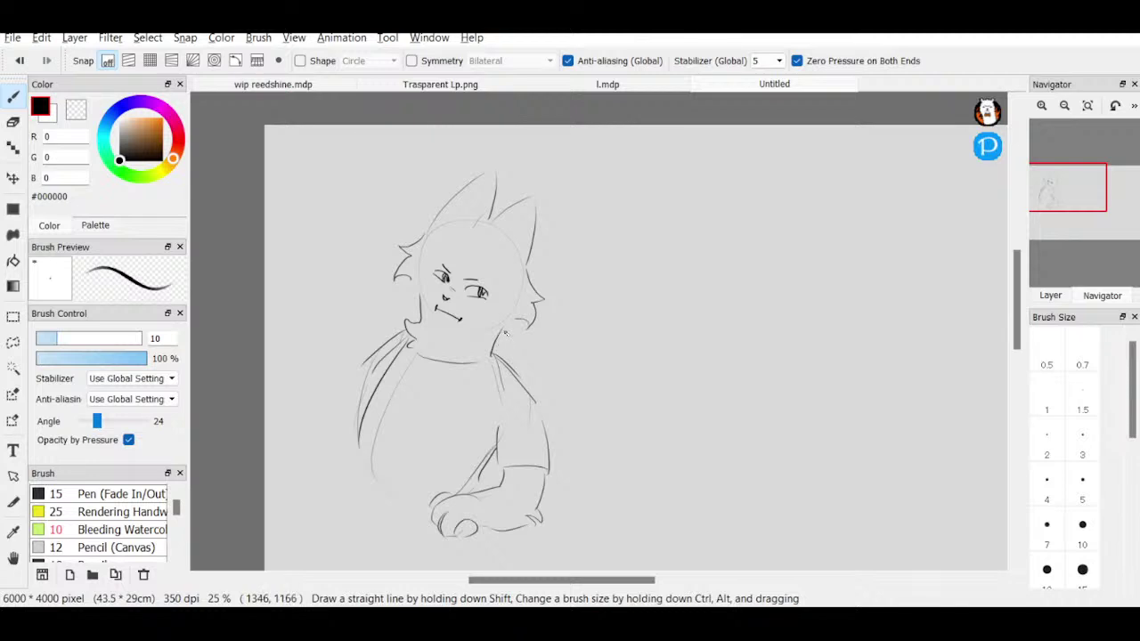
- Draw a hood around the neck and shoulders with two hanging drawstrings on the chest
{"action": "mouse_move", "coordinate": [505, 333]}
{"action": "left_mouse_down"}
{"action": "mouse_move", "coordinate": [543, 372]}
{"action": "mouse_move", "coordinate": [486, 391]}
{"action": "left_mouse_up"}
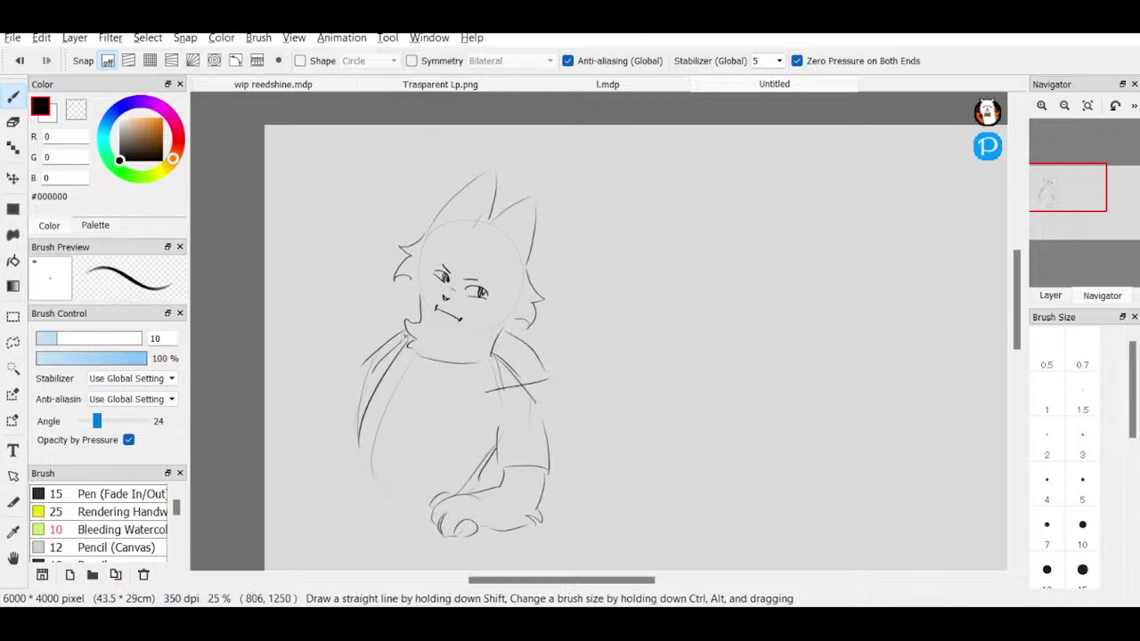
{"action": "mouse_move", "coordinate": [403, 336]}
{"action": "left_mouse_down"}
{"action": "mouse_move", "coordinate": [409, 388]}
{"action": "mouse_move", "coordinate": [456, 385]}
{"action": "mouse_move", "coordinate": [498, 346]}
{"action": "left_mouse_up"}
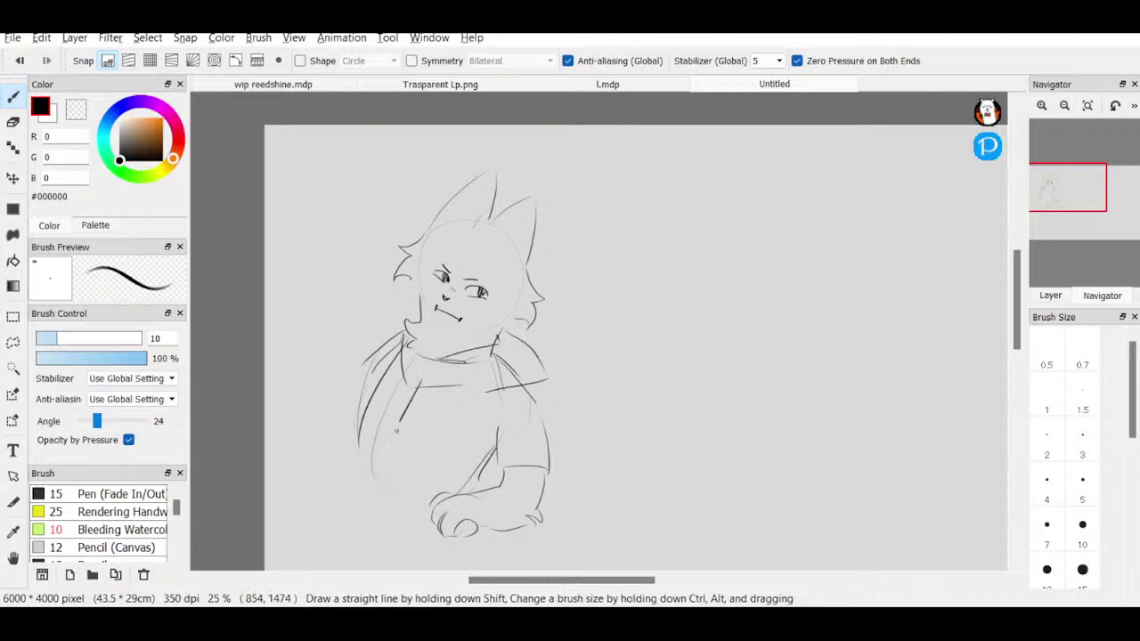
{"action": "mouse_move", "coordinate": [398, 432]}
{"action": "left_mouse_down"}
{"action": "mouse_move", "coordinate": [432, 385]}
{"action": "mouse_move", "coordinate": [372, 412]}
{"action": "mouse_move", "coordinate": [410, 364]}
{"action": "left_mouse_up"}
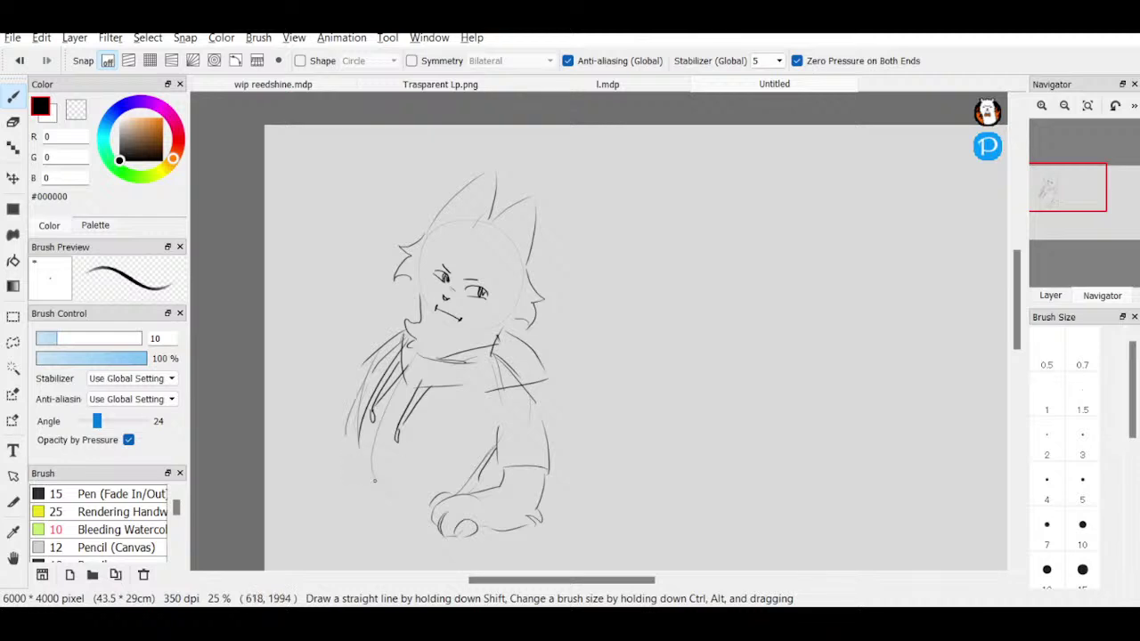
- Erase the old far-arm line, redraw the hood's outer edge and the far arm, and strengthen the torso line beside the sleeve
{"action": "key", "text": "e"}
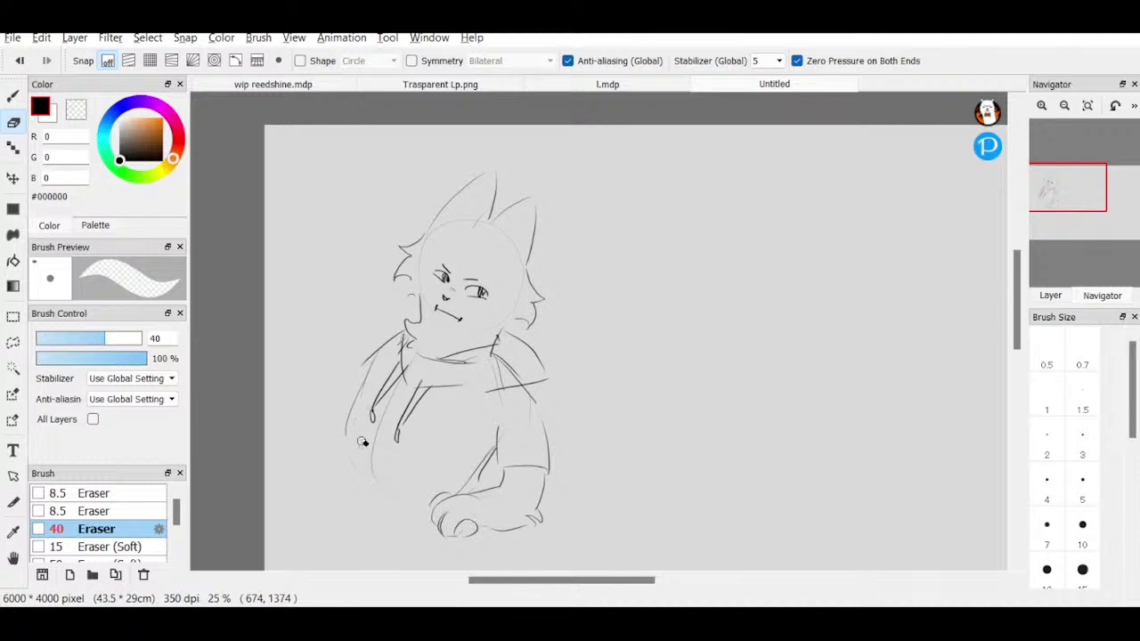
{"action": "key", "text": "b"}
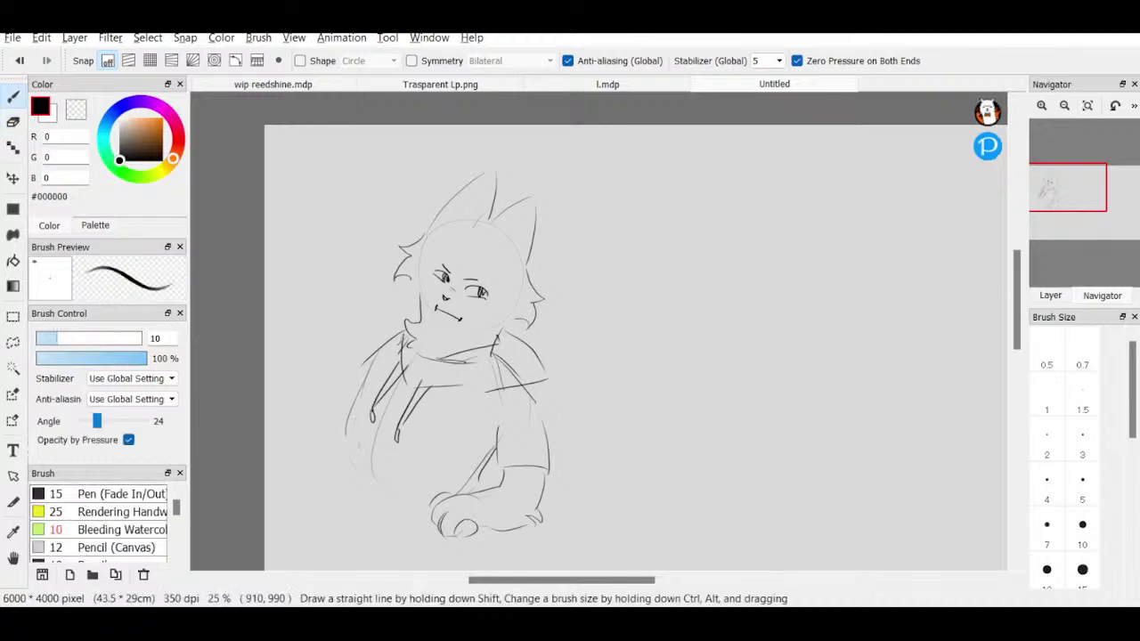
{"action": "mouse_move", "coordinate": [375, 344]}
{"action": "left_mouse_down"}
{"action": "mouse_move", "coordinate": [336, 381]}
{"action": "mouse_move", "coordinate": [365, 512]}
{"action": "left_mouse_up"}
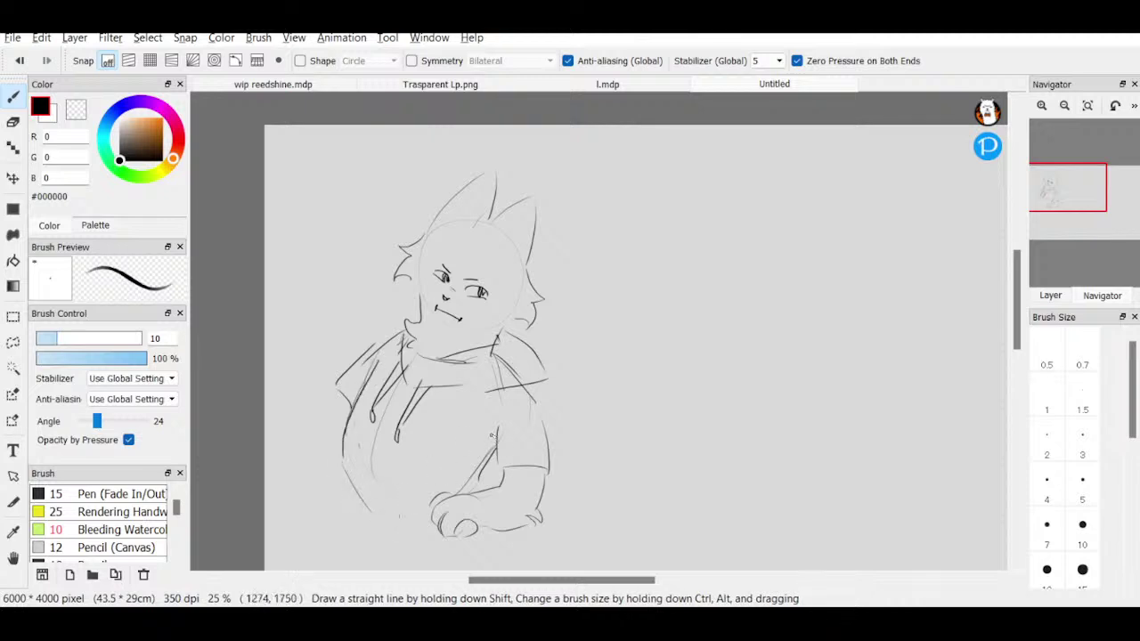
{"action": "left_click_drag", "start_coordinate": [497, 427], "coordinate": [463, 483]}
{"action": "mouse_move", "coordinate": [372, 367]}
{"action": "left_mouse_down"}
{"action": "mouse_move", "coordinate": [357, 507]}
{"action": "mouse_move", "coordinate": [385, 529]}
{"action": "left_mouse_up"}
{"action": "left_click", "coordinate": [1064, 106]}
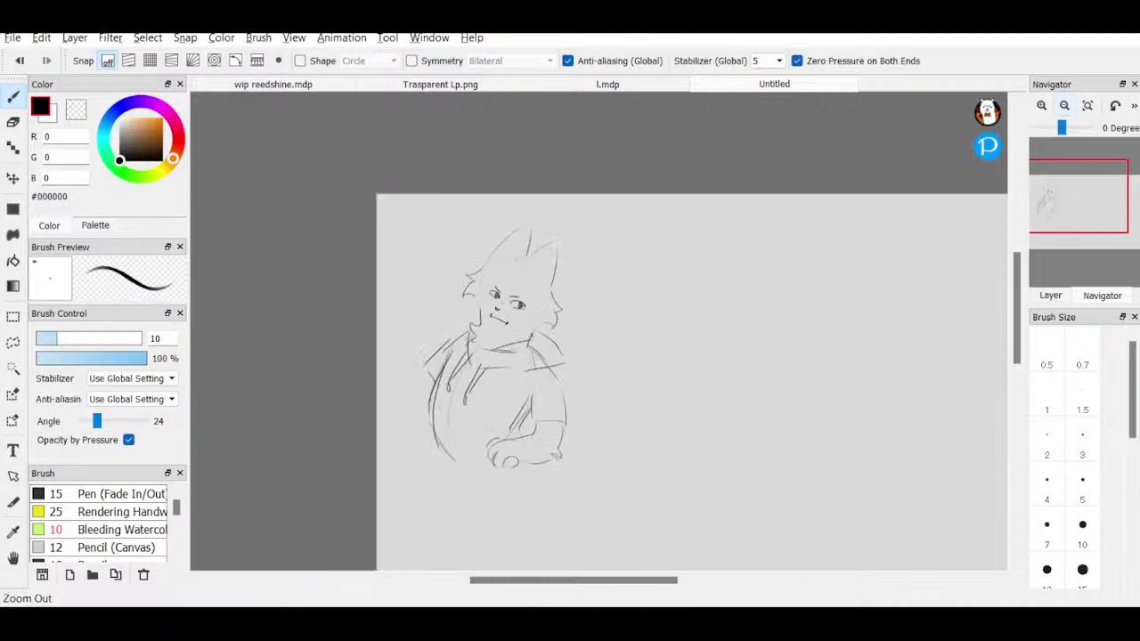
{"action": "left_click", "coordinate": [1064, 106]}
{"action": "left_click", "coordinate": [1064, 106]}
{"action": "left_click", "coordinate": [1044, 106]}
{"action": "left_click", "coordinate": [1044, 106]}
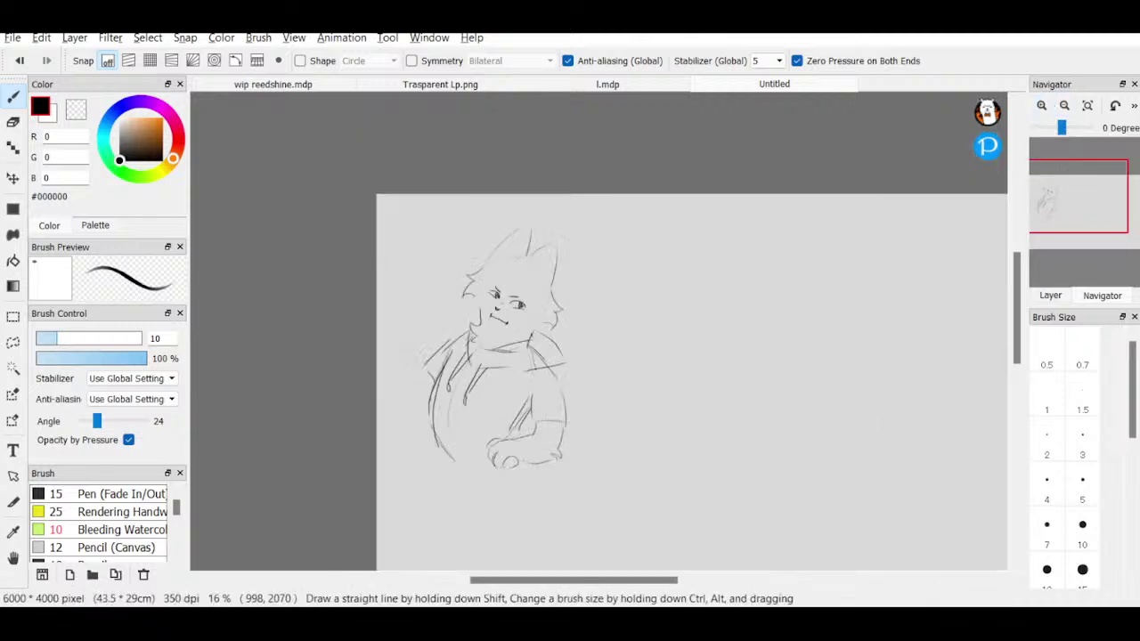
- Select the whole hoodie cat sketch with a freehand outline and rotate it slightly counterclockwise
{"action": "left_click_drag", "start_coordinate": [1088, 189], "coordinate": [1080, 205]}
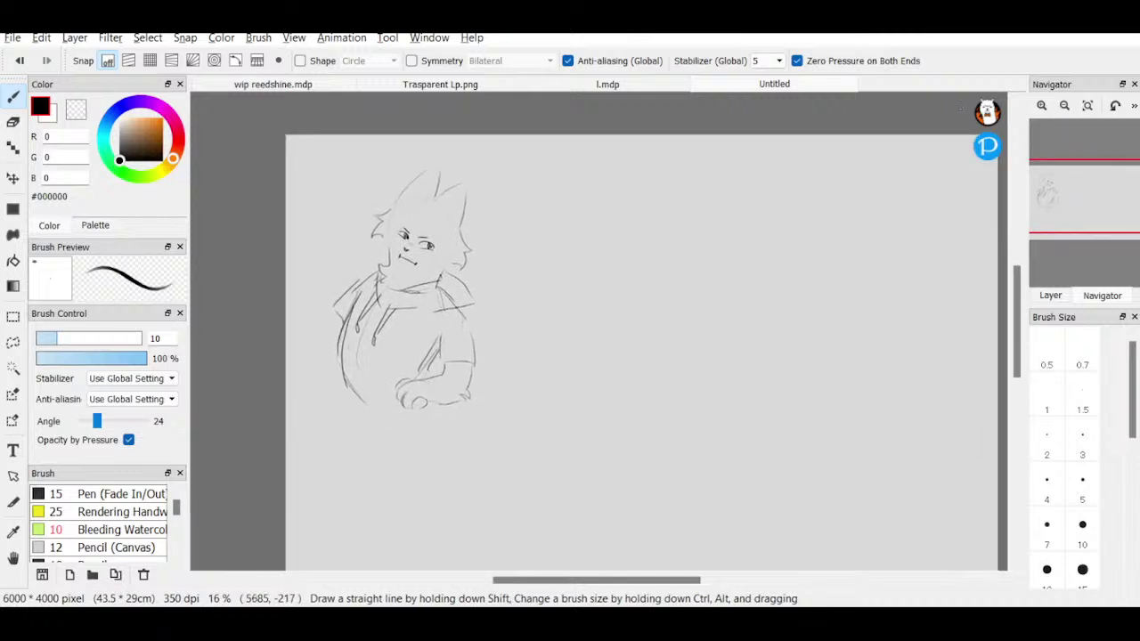
{"action": "left_click", "coordinate": [13, 342]}
{"action": "mouse_move", "coordinate": [292, 254]}
{"action": "left_mouse_down"}
{"action": "mouse_move", "coordinate": [573, 210]}
{"action": "mouse_move", "coordinate": [279, 372]}
{"action": "mouse_move", "coordinate": [287, 267]}
{"action": "left_mouse_up"}
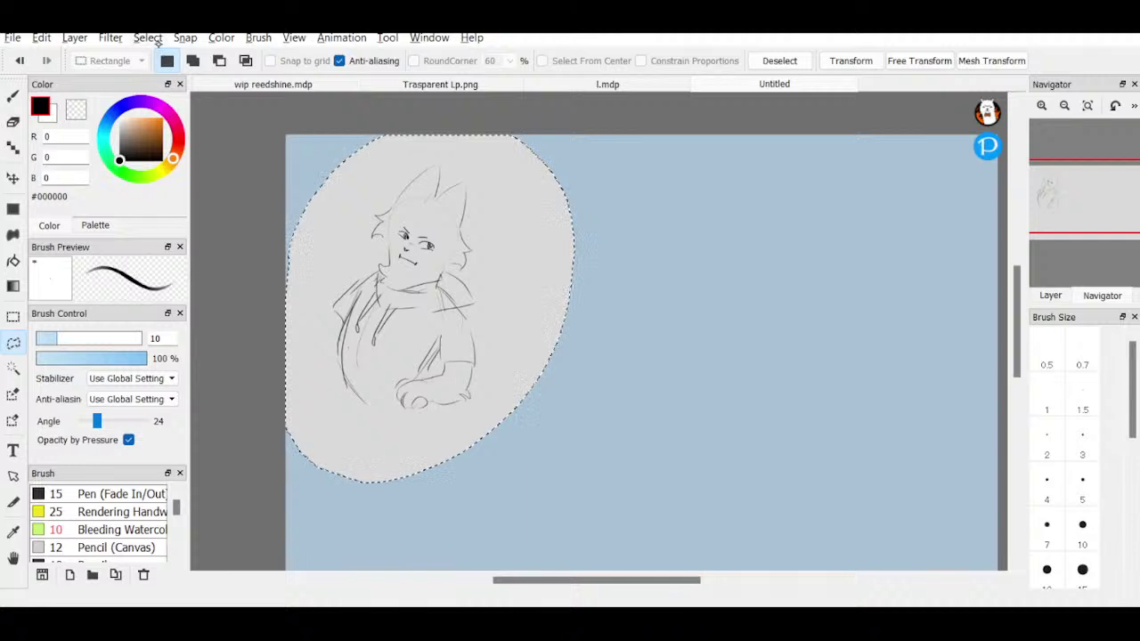
{"action": "key", "text": "ctrl+t"}
{"action": "left_click_drag", "start_coordinate": [659, 301], "coordinate": [656, 255]}
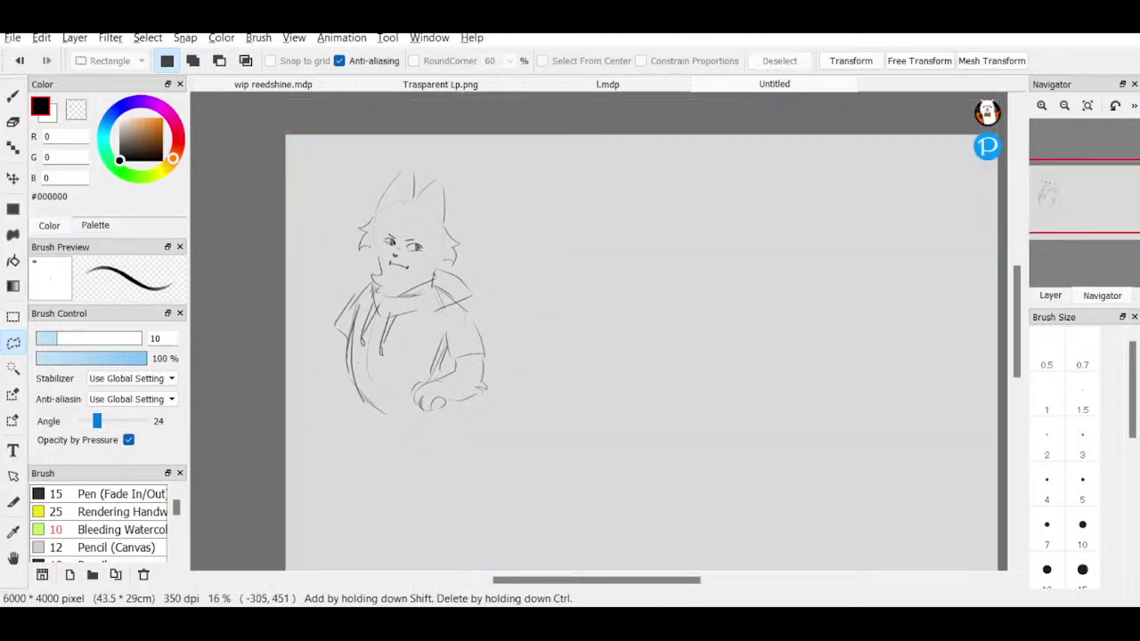
- Draw the far arm below its sleeve and the hoodie's lower edge, and touch up the brows above the eyes
{"action": "key", "text": "b"}
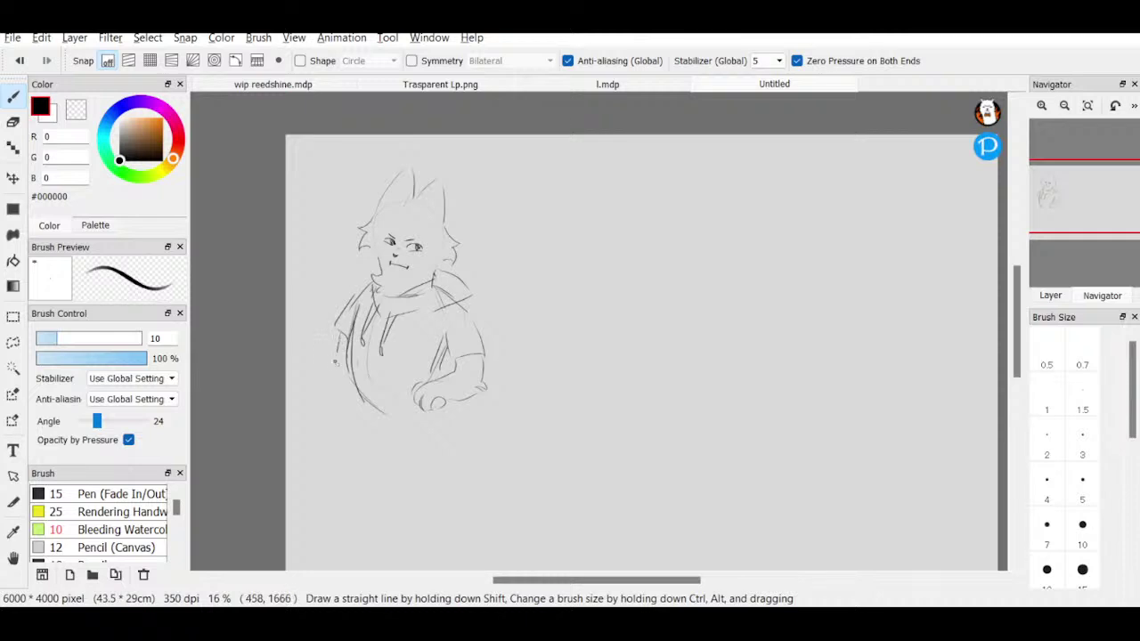
{"action": "mouse_move", "coordinate": [349, 343]}
{"action": "left_mouse_down"}
{"action": "mouse_move", "coordinate": [345, 394]}
{"action": "mouse_move", "coordinate": [369, 408]}
{"action": "left_mouse_up"}
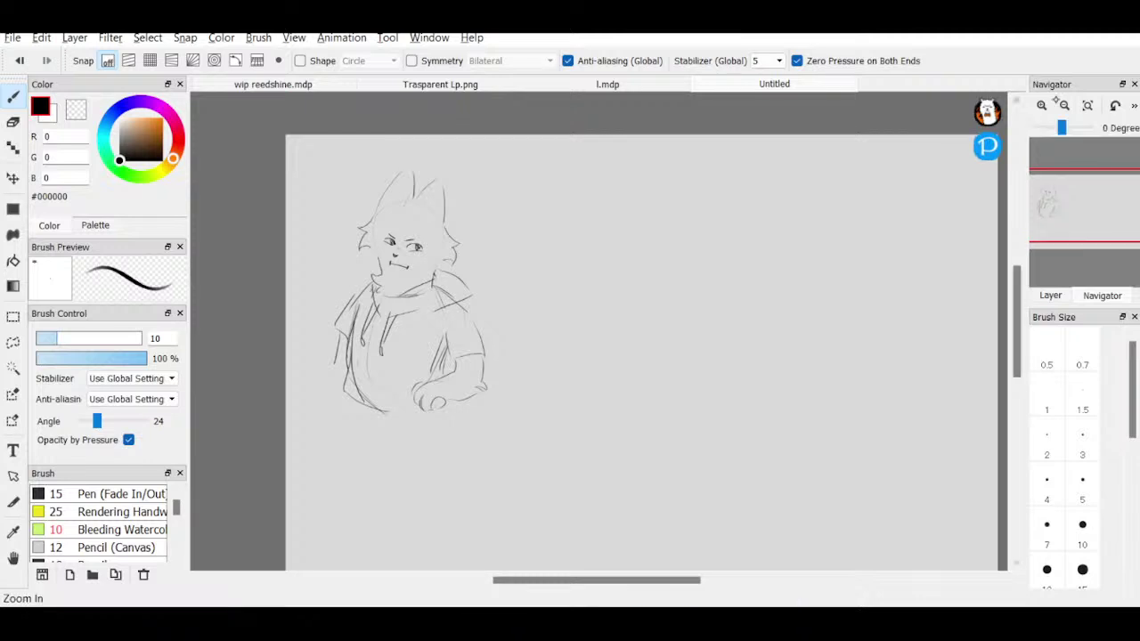
{"action": "left_click", "coordinate": [1041, 106]}
{"action": "left_click", "coordinate": [1041, 105]}
{"action": "left_click_drag", "start_coordinate": [1066, 205], "coordinate": [1049, 191]}
{"action": "mouse_move", "coordinate": [448, 217]}
{"action": "left_mouse_down"}
{"action": "mouse_move", "coordinate": [436, 212]}
{"action": "mouse_move", "coordinate": [482, 220]}
{"action": "left_mouse_up"}
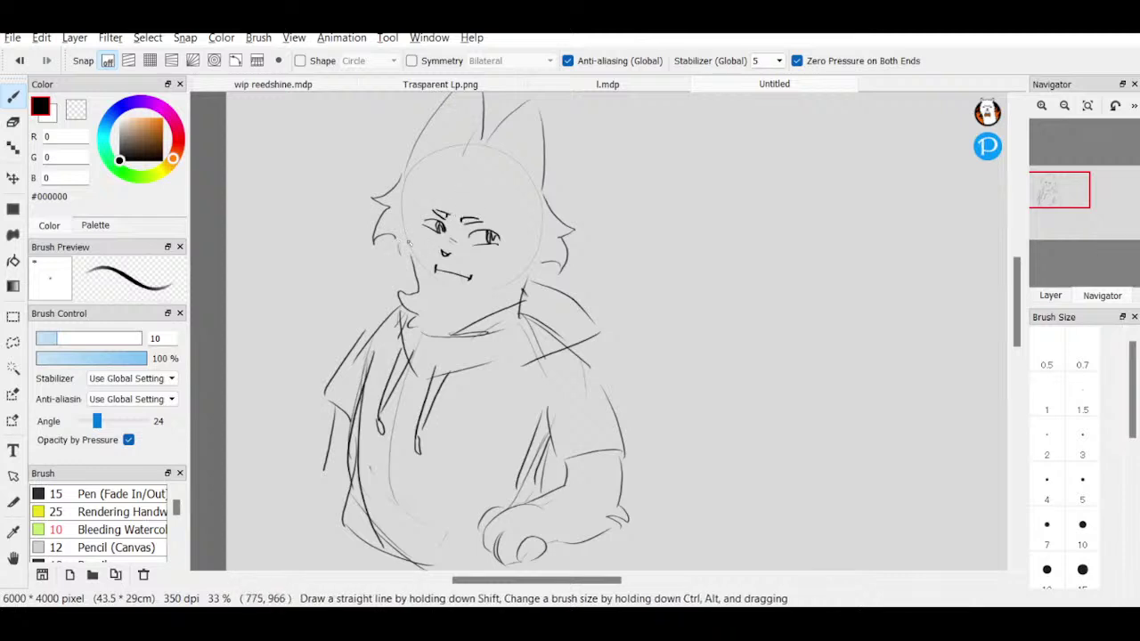
- Select the cat sketch with a freehand outline, scale it down toward the canvas's upper-left corner, and clear the selection
{"action": "left_click", "coordinate": [1064, 105]}
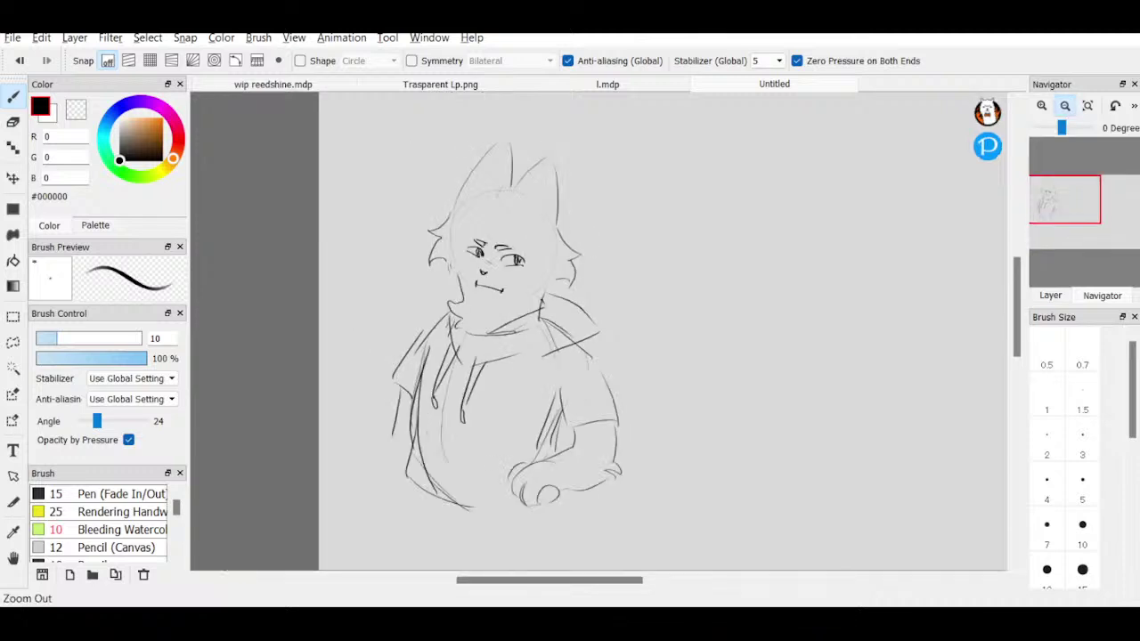
{"action": "left_click", "coordinate": [1065, 105]}
{"action": "left_click_drag", "start_coordinate": [1082, 204], "coordinate": [1089, 200]}
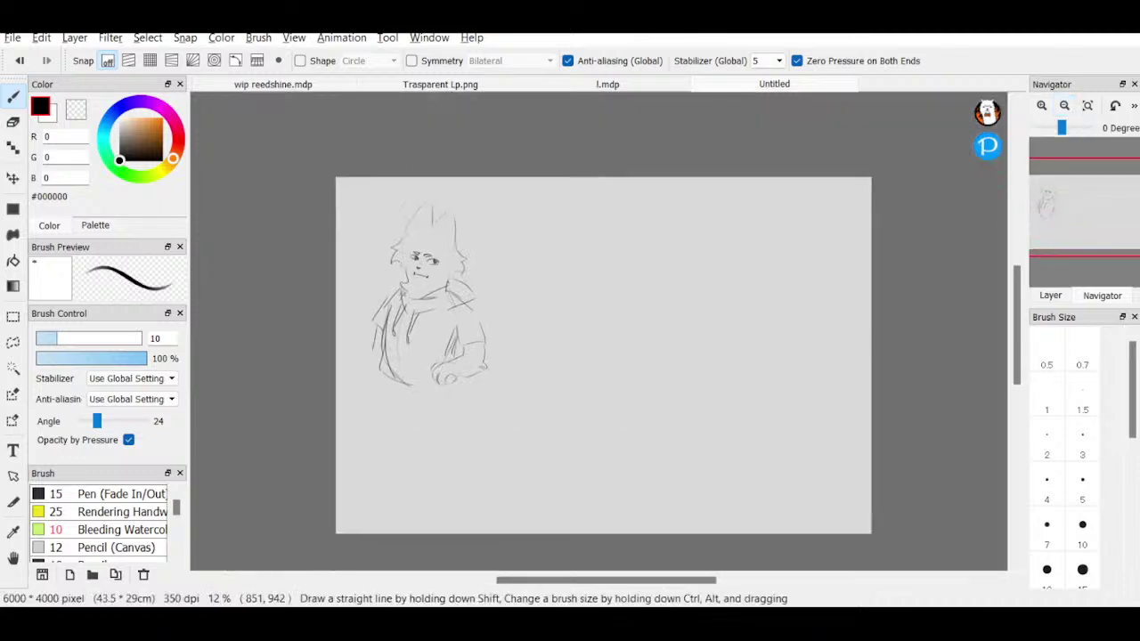
{"action": "left_click", "coordinate": [13, 343]}
{"action": "mouse_move", "coordinate": [323, 267]}
{"action": "left_mouse_down"}
{"action": "mouse_move", "coordinate": [534, 191]}
{"action": "mouse_move", "coordinate": [330, 366]}
{"action": "mouse_move", "coordinate": [326, 338]}
{"action": "left_mouse_up"}
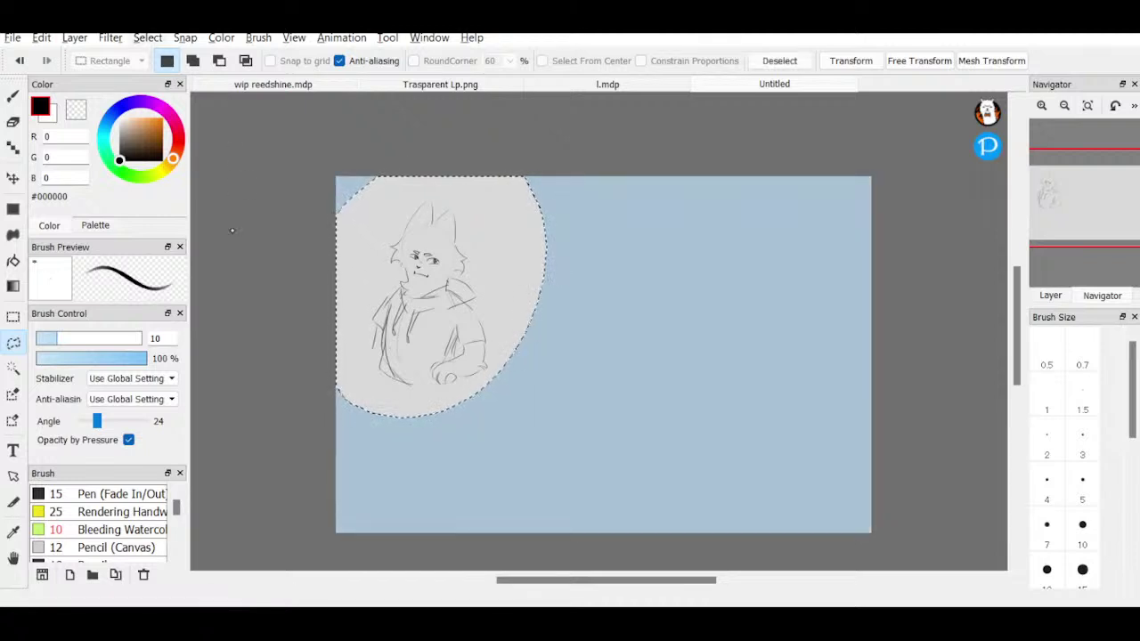
{"action": "key", "text": "ctrl+t"}
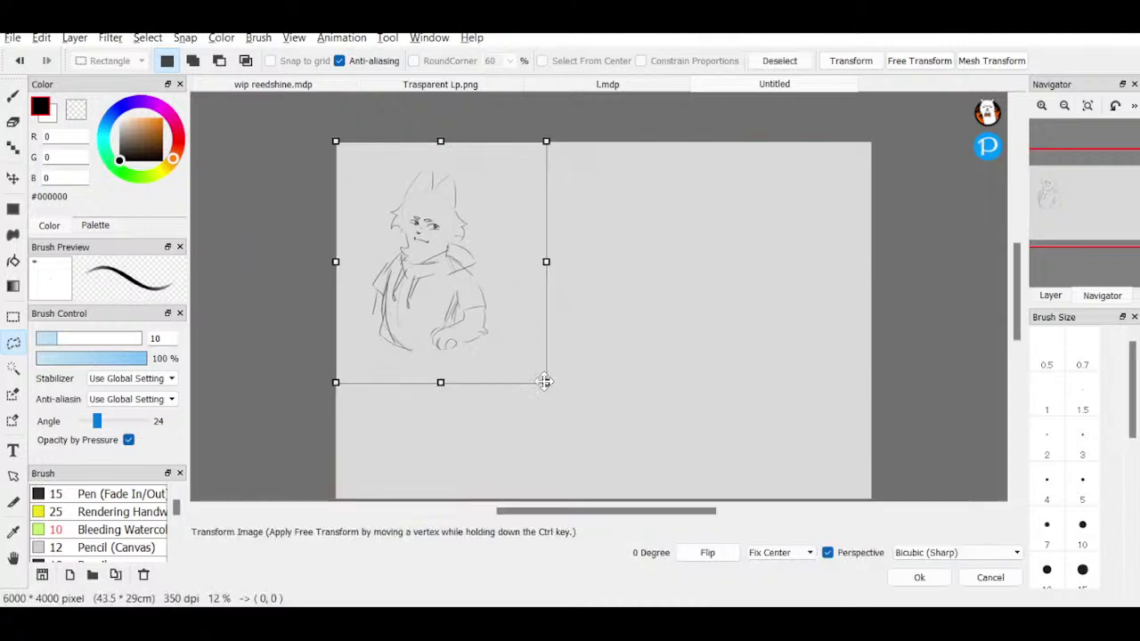
{"action": "mouse_move", "coordinate": [544, 381]}
{"action": "left_mouse_down"}
{"action": "mouse_move", "coordinate": [528, 345]}
{"action": "mouse_move", "coordinate": [446, 280]}
{"action": "left_mouse_up"}
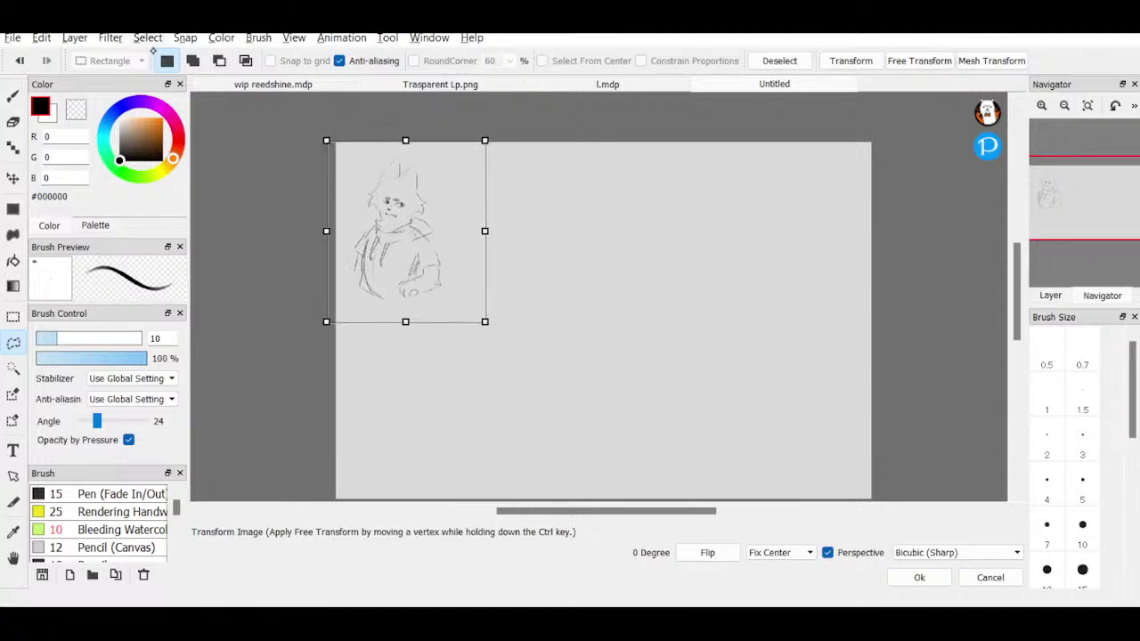
{"action": "key", "text": "Return"}
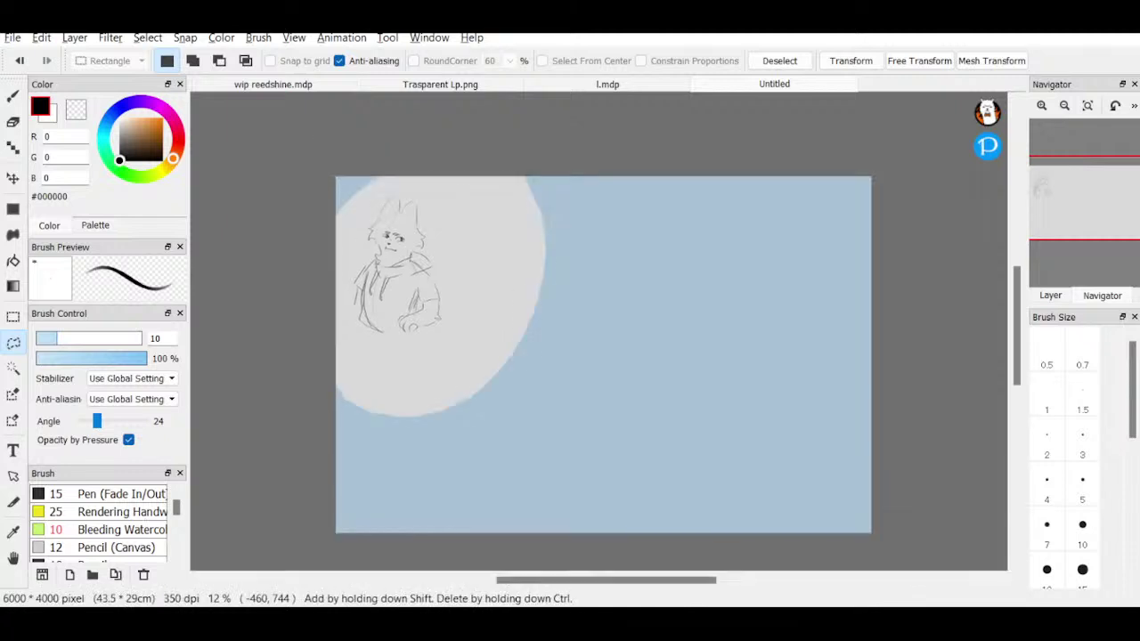
{"action": "key", "text": "ctrl+d"}
- Handwrite the heading "Doodles" beside the cat's ears with the brush
{"action": "key", "text": "b"}
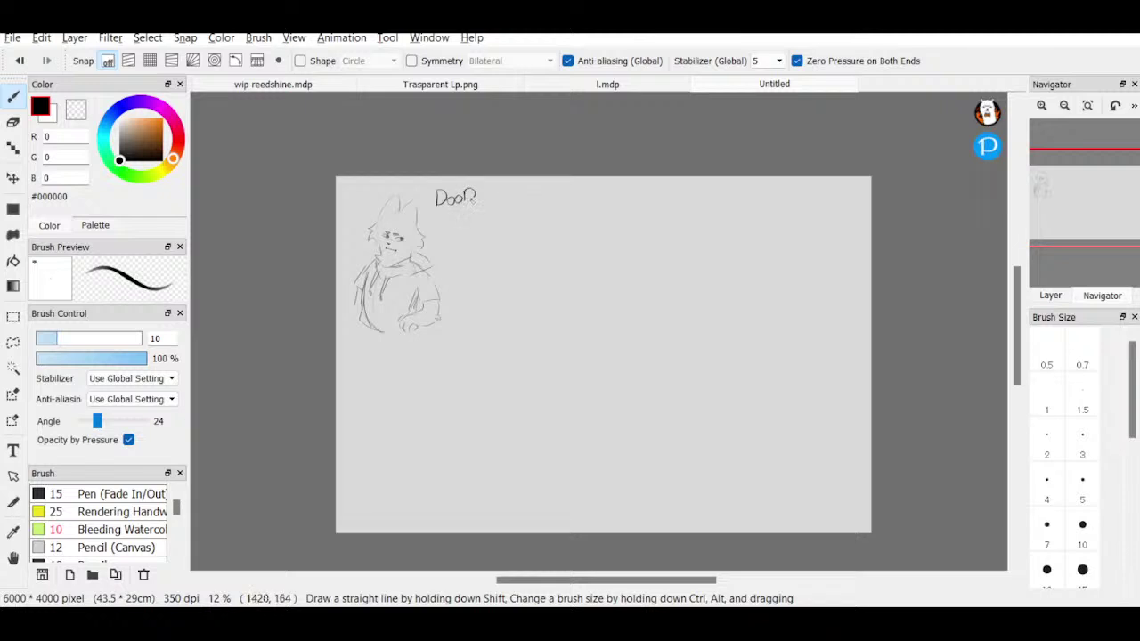
{"action": "left_click_drag", "start_coordinate": [499, 192], "coordinate": [496, 204]}
{"action": "mouse_move", "coordinate": [497, 276]}
{"action": "left_mouse_down"}
{"action": "mouse_move", "coordinate": [513, 228]}
{"action": "mouse_move", "coordinate": [525, 251]}
{"action": "mouse_move", "coordinate": [536, 233]}
{"action": "mouse_move", "coordinate": [547, 267]}
{"action": "mouse_move", "coordinate": [504, 301]}
{"action": "left_mouse_up"}
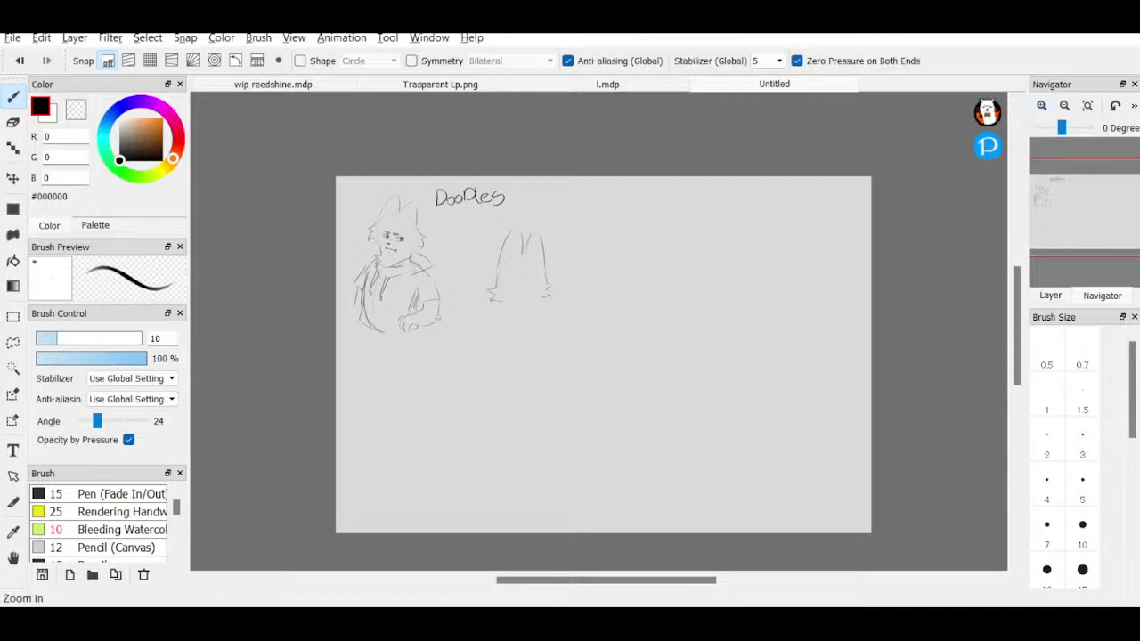
{"action": "left_click", "coordinate": [1044, 107]}
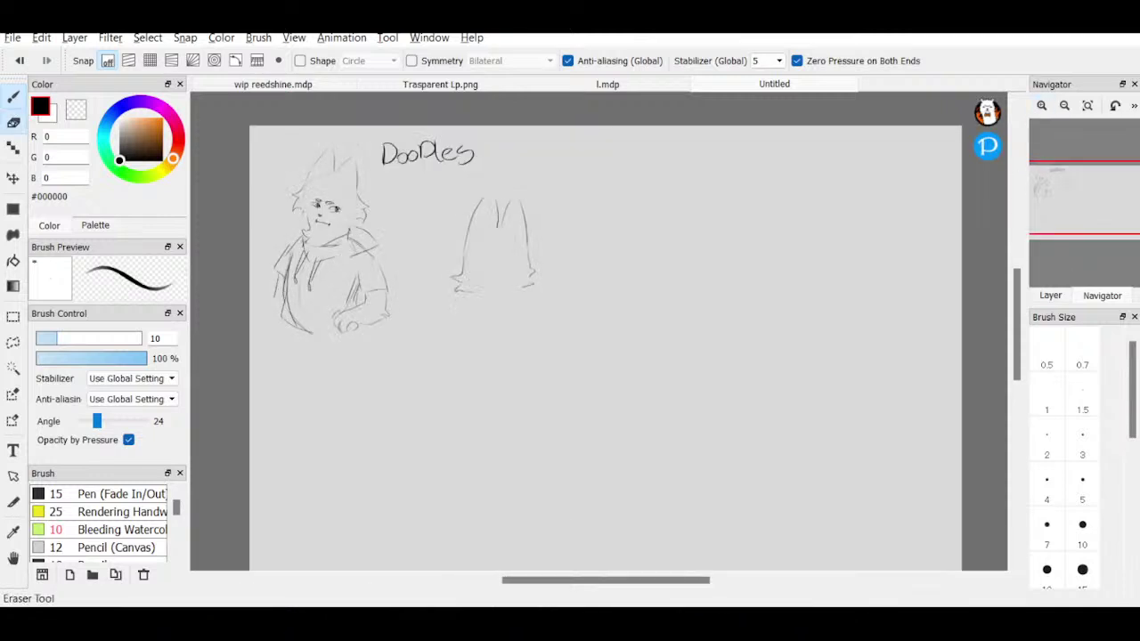
{"action": "left_click", "coordinate": [12, 122]}
{"action": "mouse_move", "coordinate": [490, 191]}
{"action": "left_mouse_down"}
{"action": "mouse_move", "coordinate": [463, 264]}
{"action": "mouse_move", "coordinate": [463, 310]}
{"action": "mouse_move", "coordinate": [462, 285]}
{"action": "mouse_move", "coordinate": [458, 302]}
{"action": "mouse_move", "coordinate": [447, 295]}
{"action": "mouse_move", "coordinate": [478, 280]}
{"action": "mouse_move", "coordinate": [531, 188]}
{"action": "mouse_move", "coordinate": [510, 275]}
{"action": "mouse_move", "coordinate": [533, 287]}
{"action": "mouse_move", "coordinate": [521, 212]}
{"action": "left_mouse_up"}
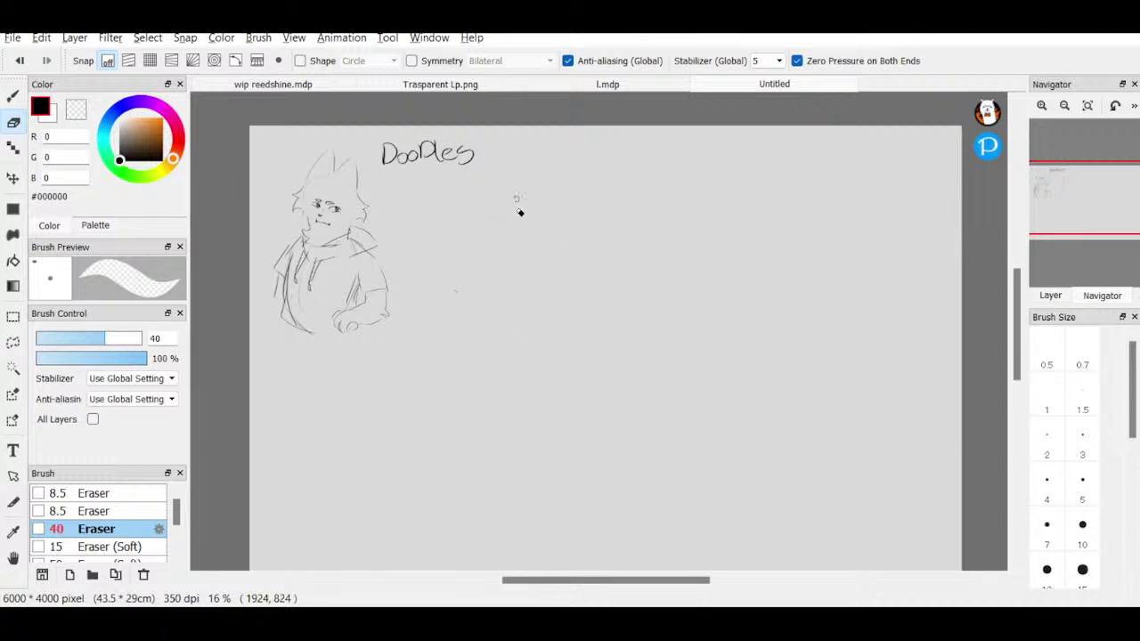
- Enlarge the eraser to 150 and then 500, and erase the old character sketch and the "Doodles" title
{"action": "left_click_drag", "start_coordinate": [477, 285], "coordinate": [455, 299]}
{"action": "left_click_drag", "start_coordinate": [1132, 390], "coordinate": [1132, 487]}
{"action": "left_click", "coordinate": [1083, 483]}
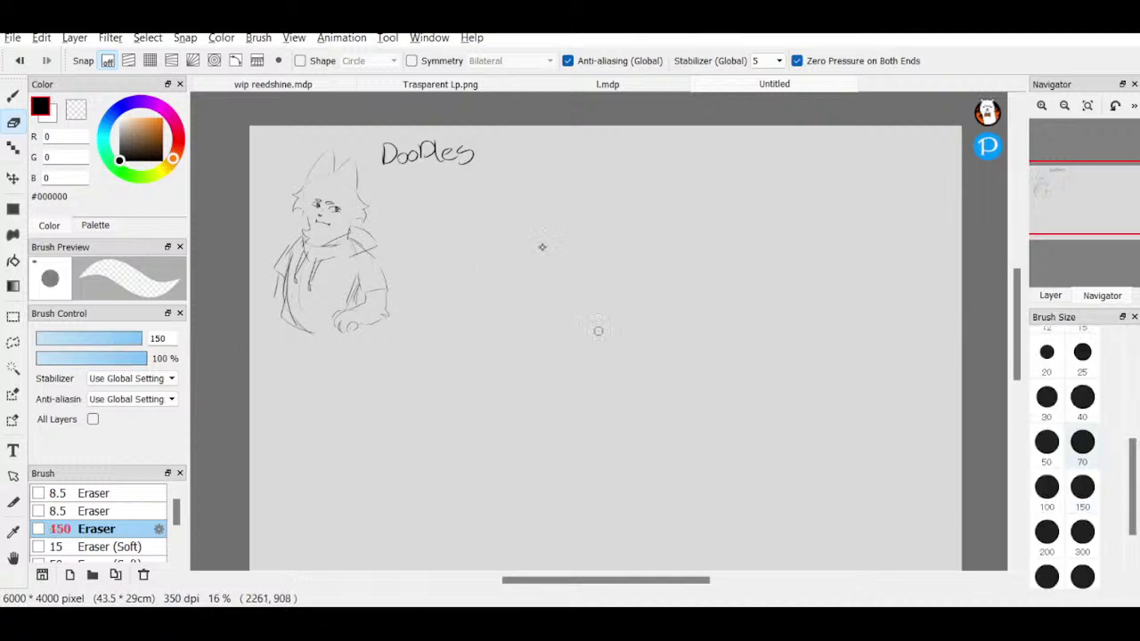
{"action": "mouse_move", "coordinate": [378, 177]}
{"action": "left_mouse_down"}
{"action": "mouse_move", "coordinate": [313, 239]}
{"action": "mouse_move", "coordinate": [258, 240]}
{"action": "mouse_move", "coordinate": [296, 284]}
{"action": "mouse_move", "coordinate": [364, 223]}
{"action": "mouse_move", "coordinate": [331, 256]}
{"action": "left_mouse_up"}
{"action": "left_click", "coordinate": [1082, 576]}
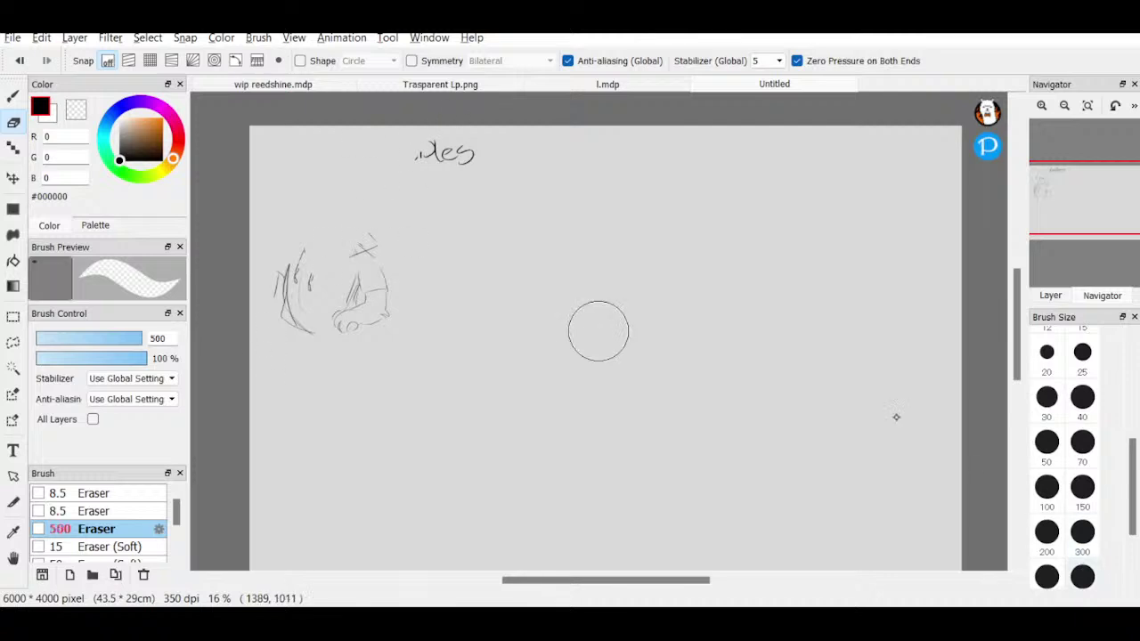
{"action": "mouse_move", "coordinate": [480, 146]}
{"action": "left_mouse_down"}
{"action": "mouse_move", "coordinate": [433, 147]}
{"action": "mouse_move", "coordinate": [401, 189]}
{"action": "left_mouse_up"}
{"action": "mouse_move", "coordinate": [392, 307]}
{"action": "left_mouse_down"}
{"action": "mouse_move", "coordinate": [320, 334]}
{"action": "mouse_move", "coordinate": [295, 321]}
{"action": "mouse_move", "coordinate": [315, 312]}
{"action": "mouse_move", "coordinate": [310, 351]}
{"action": "left_mouse_up"}
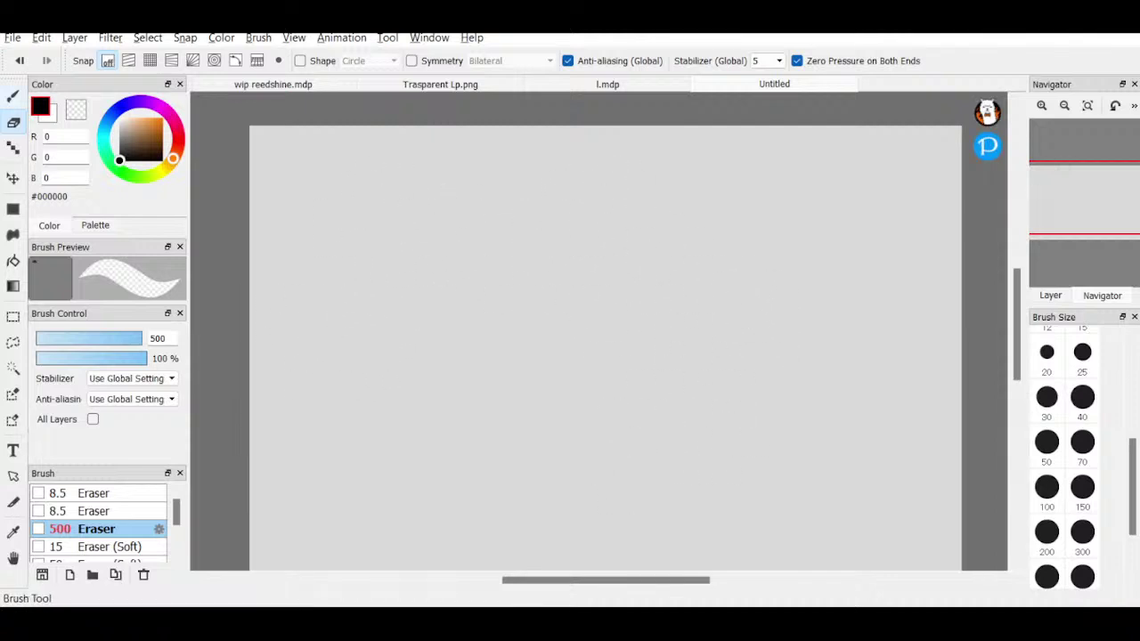
- Handwrite the title "Tryna Draw Person" near the top of the canvas with the black size 10 brush
{"action": "left_click", "coordinate": [13, 95]}
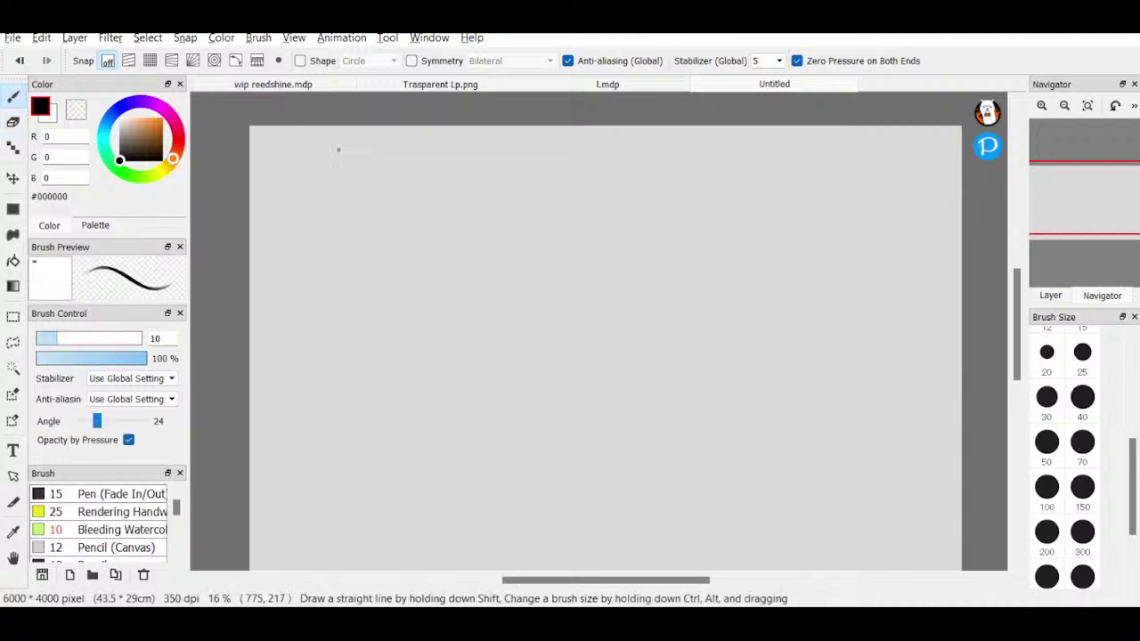
{"action": "mouse_move", "coordinate": [330, 162]}
{"action": "left_mouse_down"}
{"action": "mouse_move", "coordinate": [329, 145]}
{"action": "mouse_move", "coordinate": [339, 163]}
{"action": "mouse_move", "coordinate": [348, 152]}
{"action": "mouse_move", "coordinate": [353, 172]}
{"action": "mouse_move", "coordinate": [364, 151]}
{"action": "mouse_move", "coordinate": [388, 160]}
{"action": "mouse_move", "coordinate": [385, 145]}
{"action": "mouse_move", "coordinate": [435, 146]}
{"action": "left_mouse_up"}
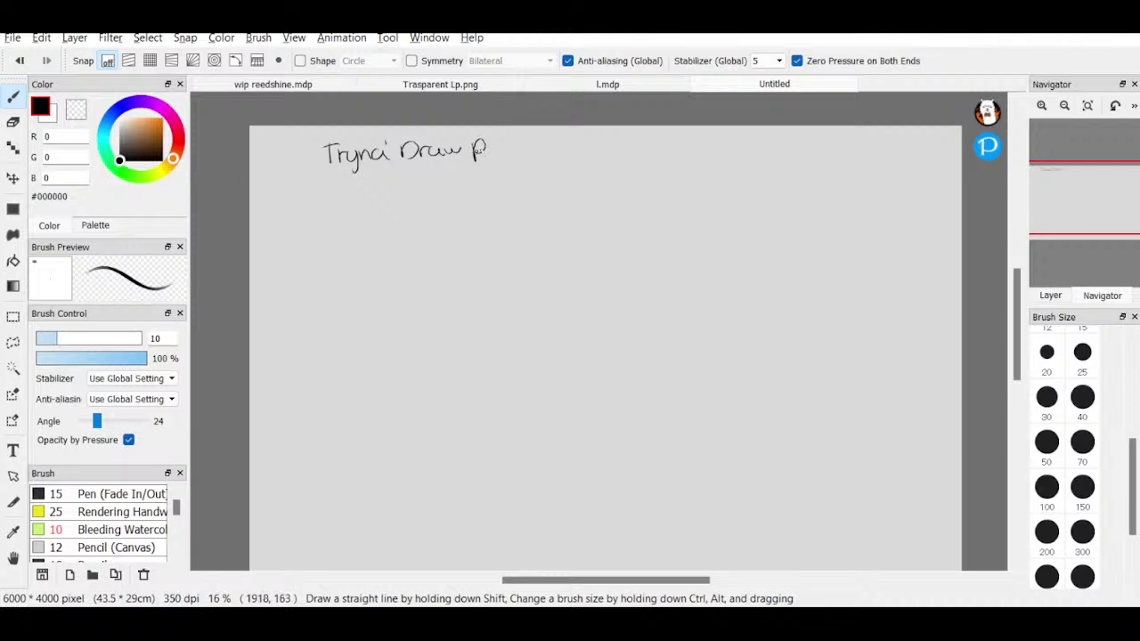
{"action": "left_click_drag", "start_coordinate": [510, 150], "coordinate": [528, 151]}
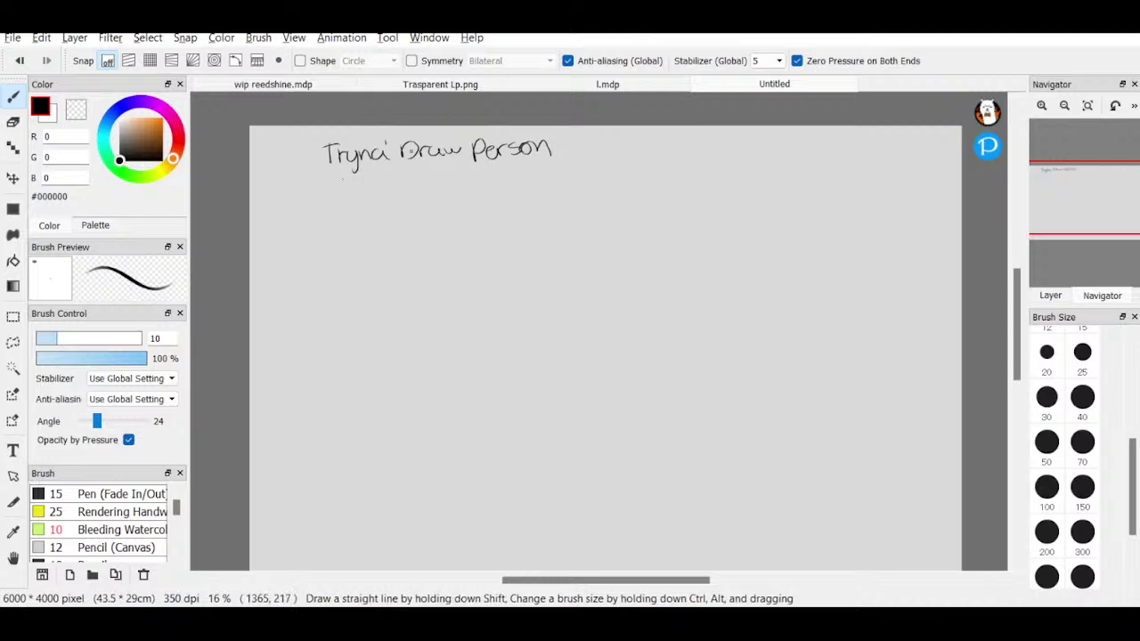
- Lasso the handwritten title, rotate it by 0.2 degrees with Transform, apply the change and clear the selection
{"action": "left_click", "coordinate": [1064, 105]}
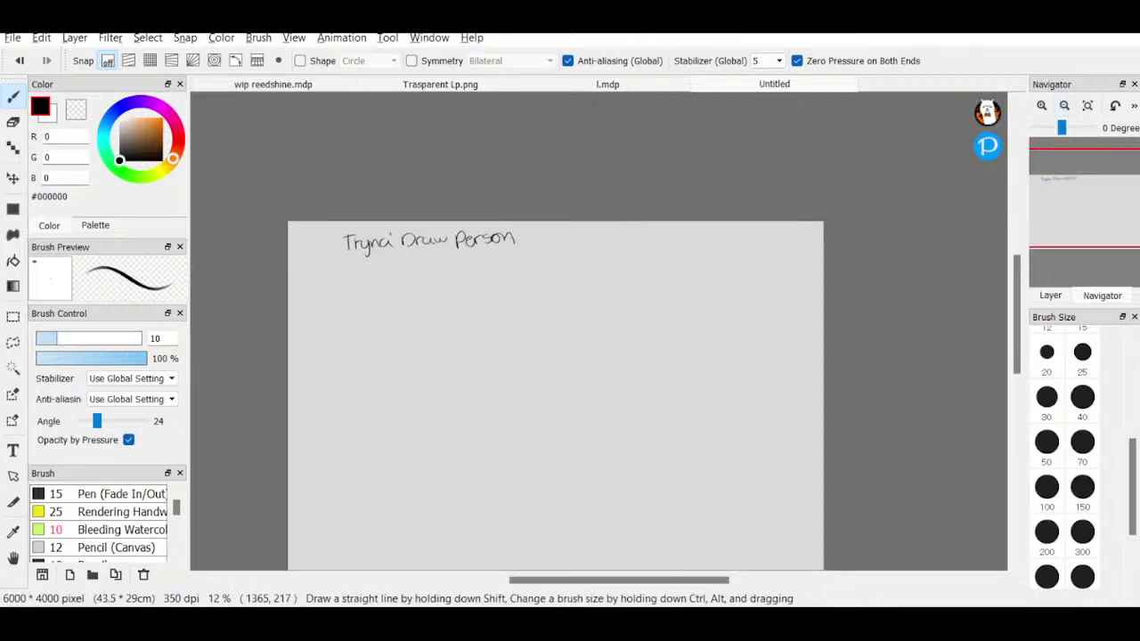
{"action": "left_click_drag", "start_coordinate": [1093, 197], "coordinate": [1088, 209]}
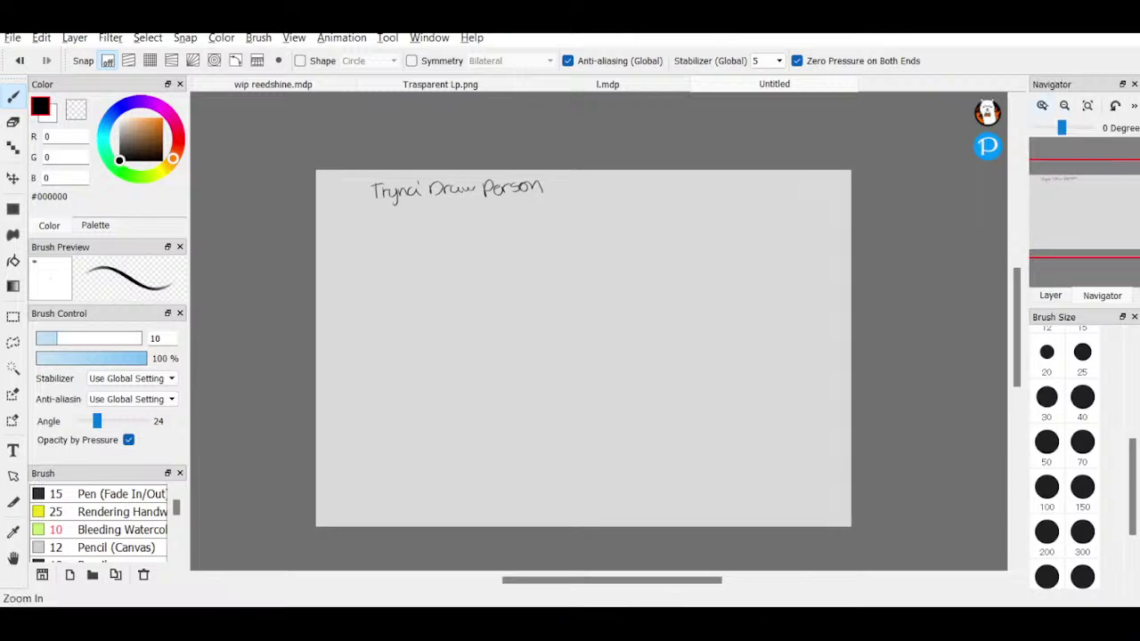
{"action": "left_click", "coordinate": [1042, 105]}
{"action": "left_click", "coordinate": [1065, 105]}
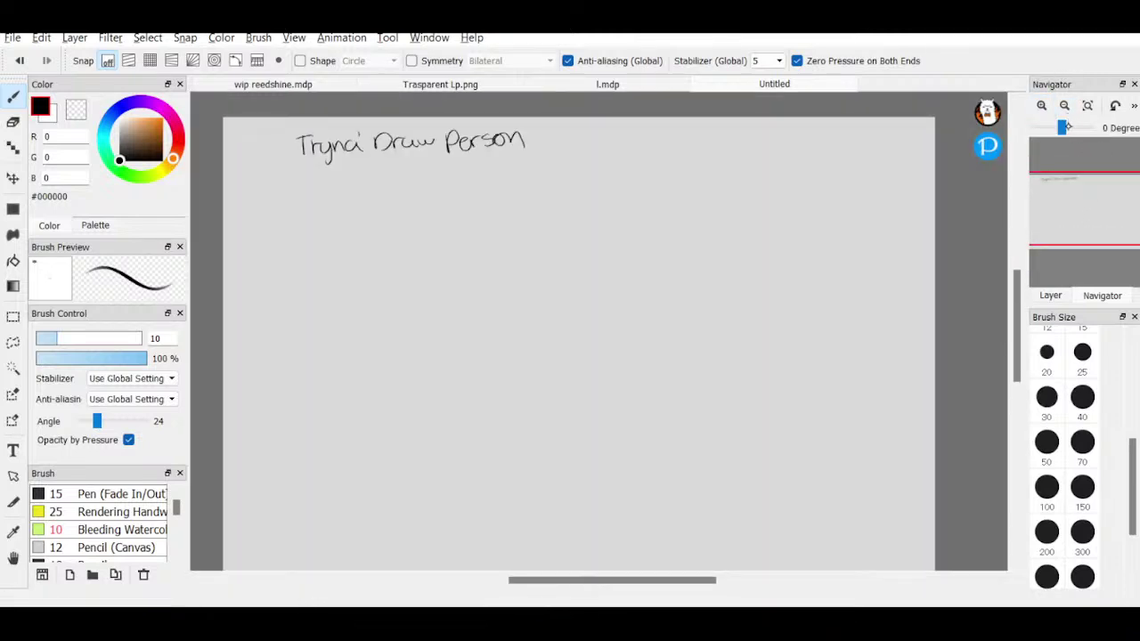
{"action": "mouse_move", "coordinate": [1060, 217]}
{"action": "left_mouse_down"}
{"action": "mouse_move", "coordinate": [1076, 226]}
{"action": "mouse_move", "coordinate": [1083, 210]}
{"action": "left_mouse_up"}
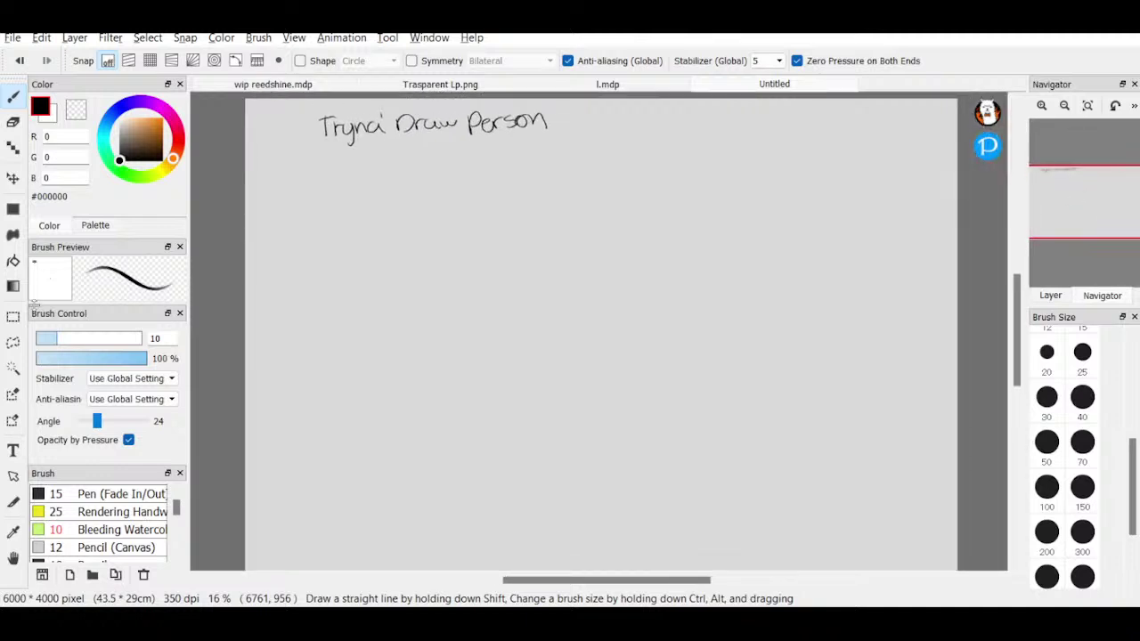
{"action": "left_click", "coordinate": [13, 342]}
{"action": "mouse_move", "coordinate": [401, 187]}
{"action": "left_mouse_down"}
{"action": "mouse_move", "coordinate": [277, 124]}
{"action": "mouse_move", "coordinate": [481, 189]}
{"action": "mouse_move", "coordinate": [401, 187]}
{"action": "left_mouse_up"}
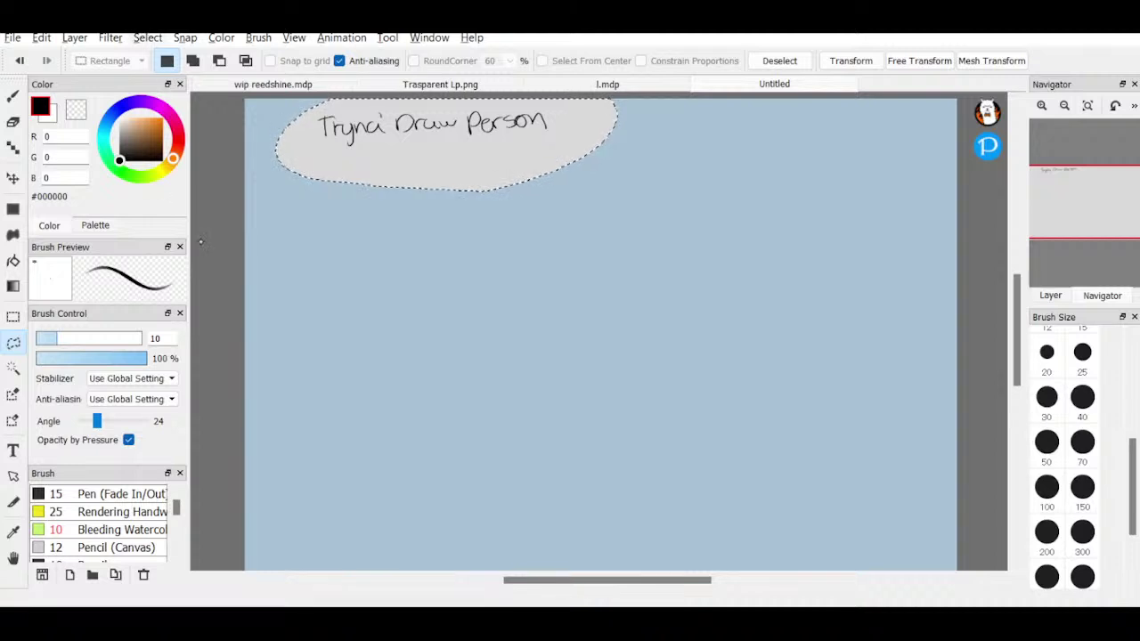
{"action": "key", "text": "ctrl+t"}
{"action": "left_click_drag", "start_coordinate": [680, 198], "coordinate": [682, 211]}
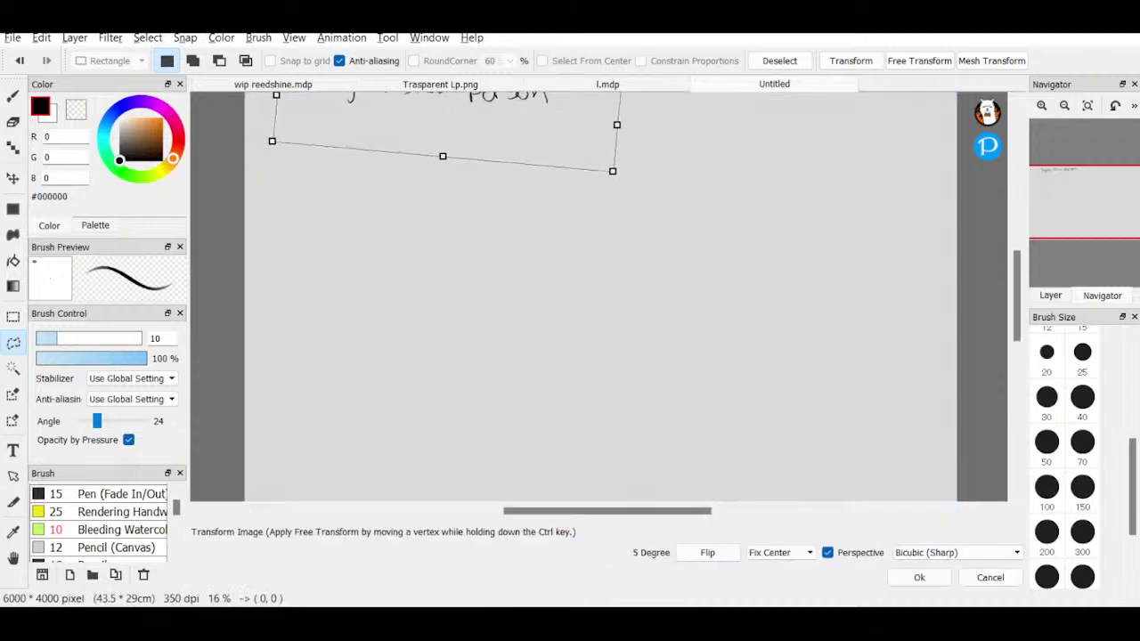
{"action": "left_click", "coordinate": [1065, 105]}
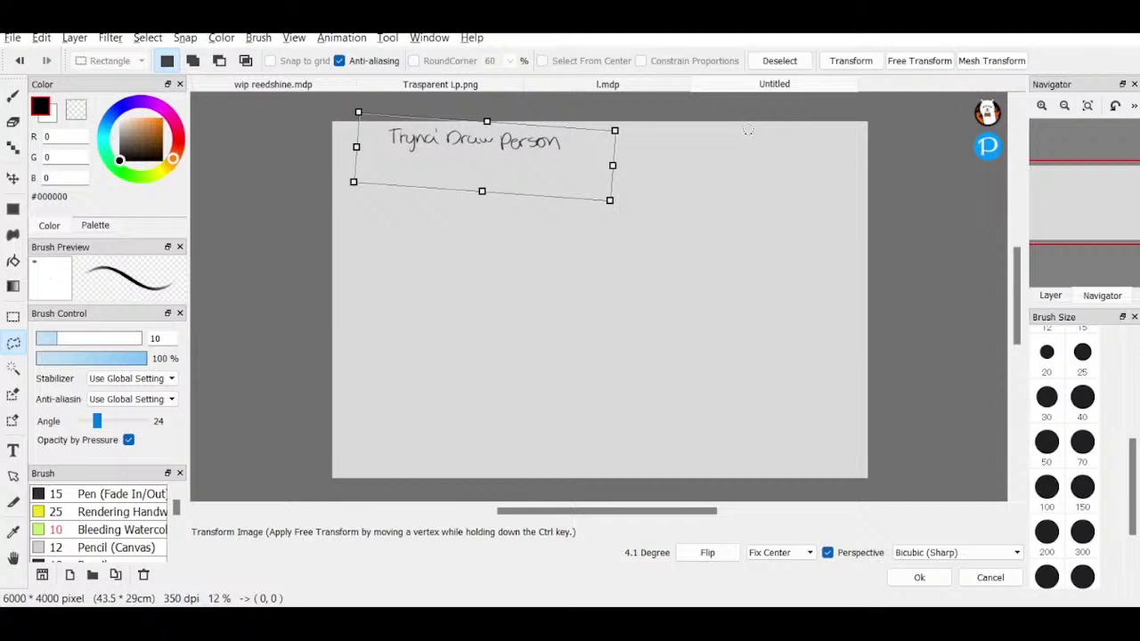
{"action": "left_click_drag", "start_coordinate": [748, 130], "coordinate": [754, 149]}
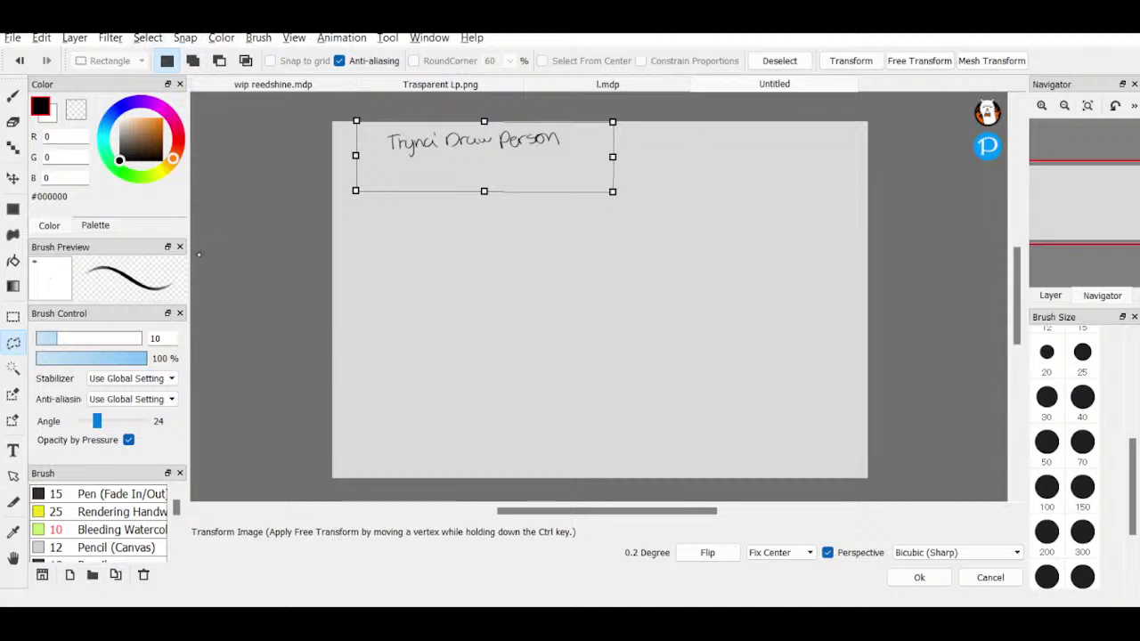
{"action": "key", "text": "Return"}
{"action": "key", "text": "ctrl+d"}
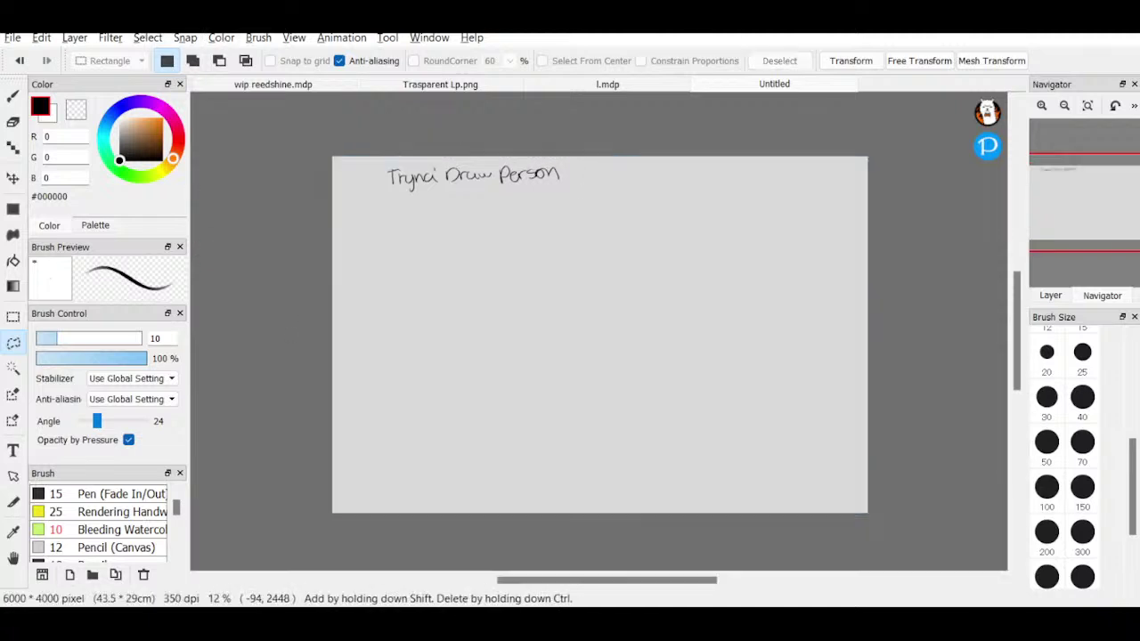
- Lasso the title again, rotate it slightly and move it into the canvas's upper-left corner
{"action": "left_click_drag", "start_coordinate": [425, 237], "coordinate": [501, 114]}
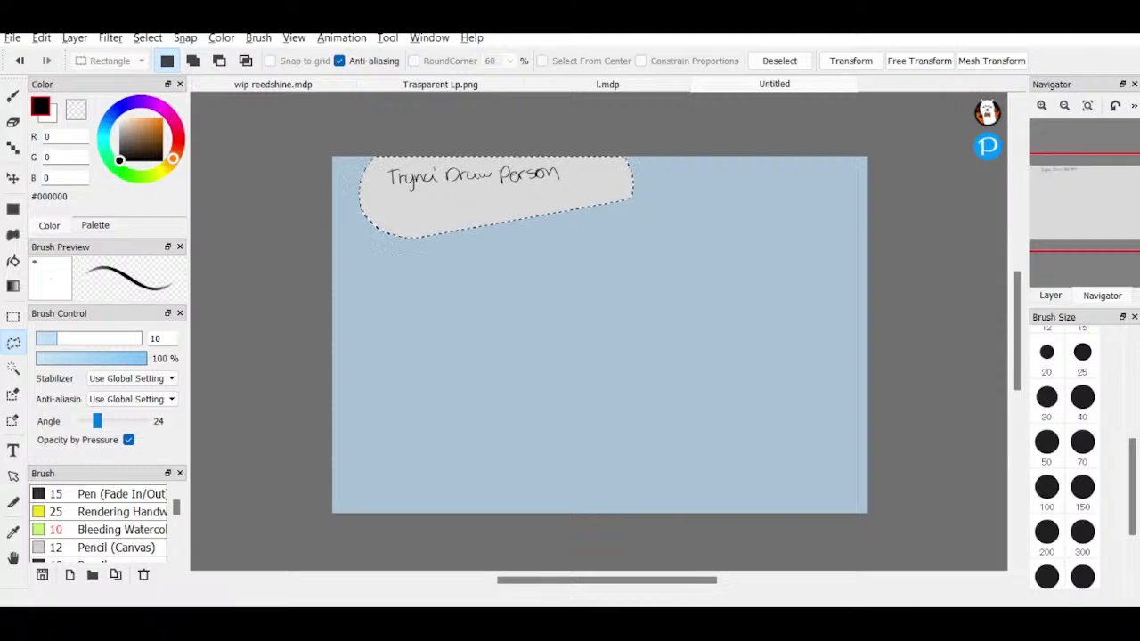
{"action": "key", "text": "ctrl+t"}
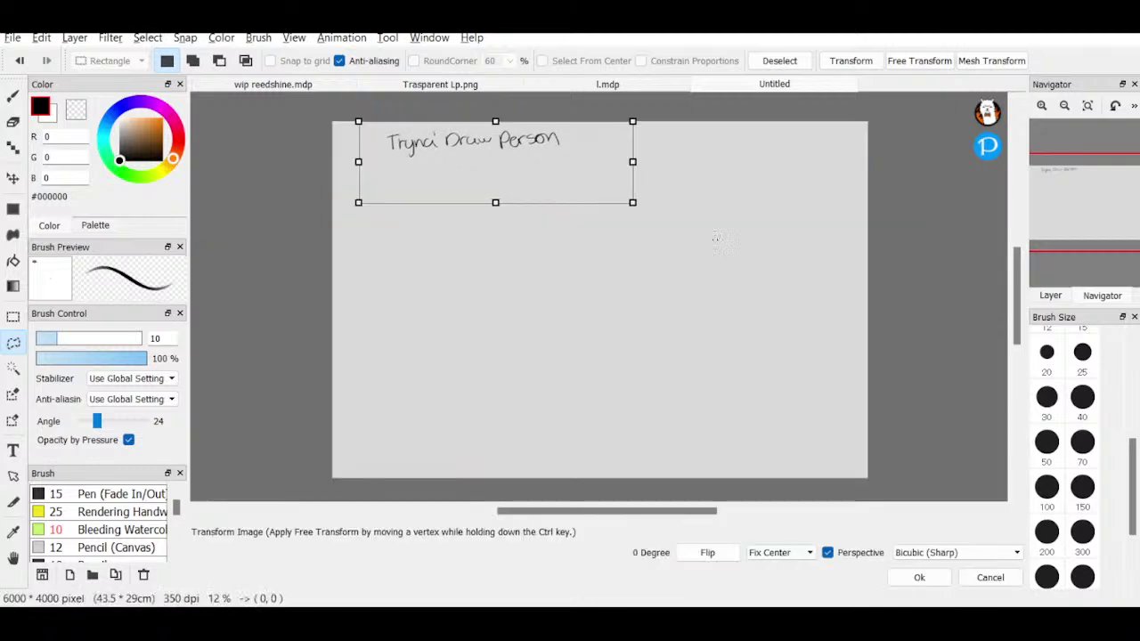
{"action": "left_click_drag", "start_coordinate": [720, 262], "coordinate": [726, 257]}
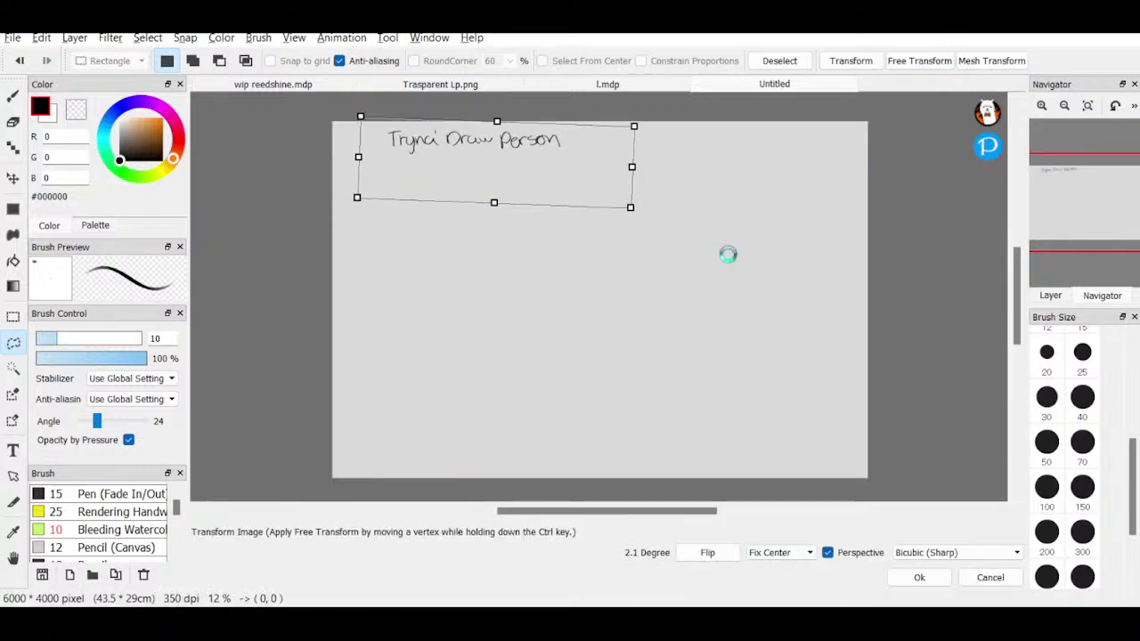
{"action": "mouse_move", "coordinate": [585, 178]}
{"action": "left_mouse_down"}
{"action": "mouse_move", "coordinate": [522, 222]}
{"action": "mouse_move", "coordinate": [527, 179]}
{"action": "left_mouse_up"}
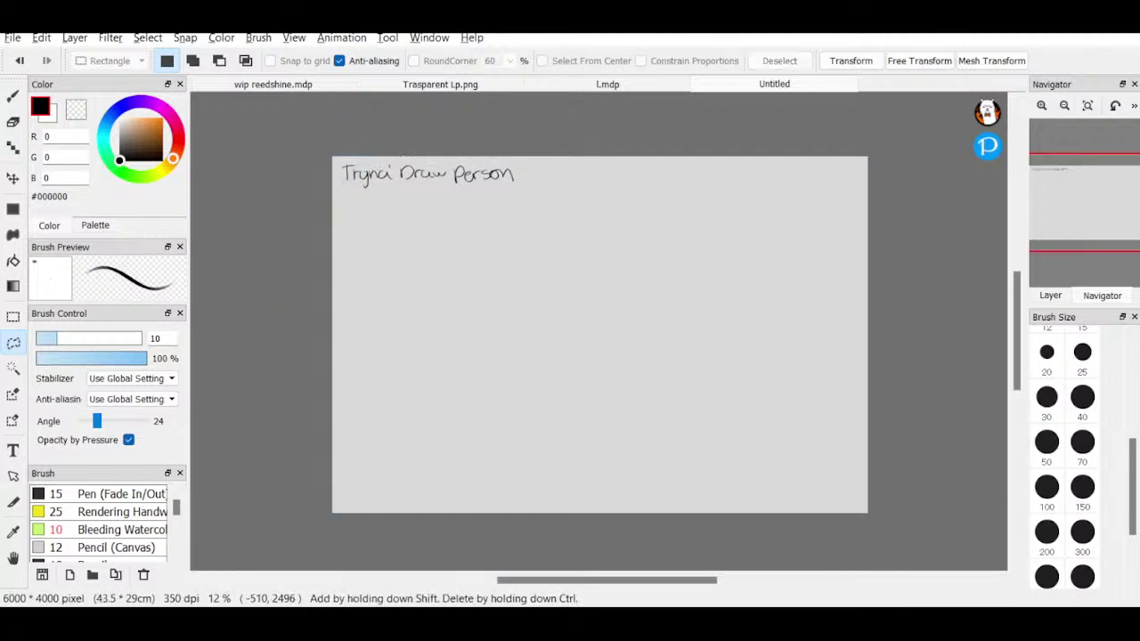
- Sketch a light head outline with a narrow jaw and two small ears in the middle of the canvas
{"action": "left_click", "coordinate": [12, 95]}
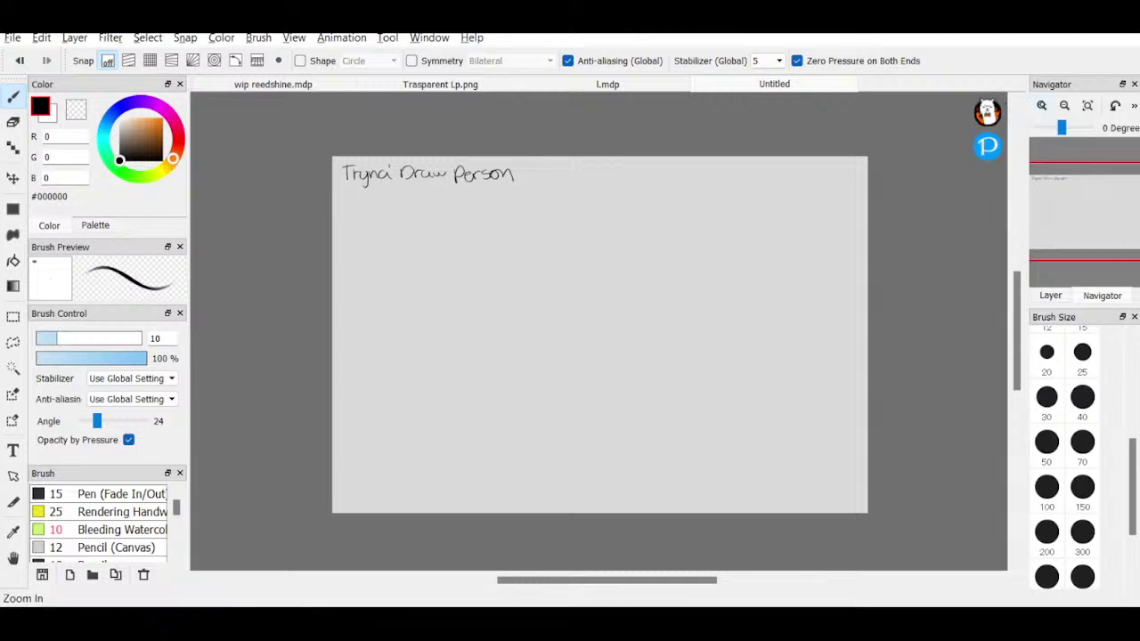
{"action": "left_click", "coordinate": [1041, 105]}
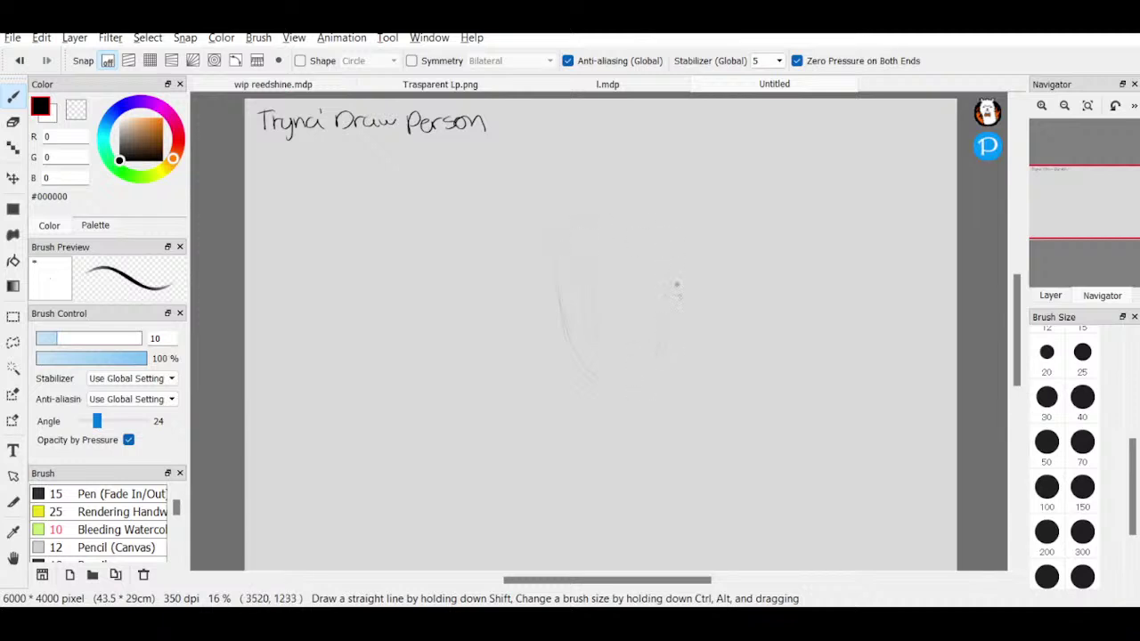
{"action": "left_click_drag", "start_coordinate": [657, 231], "coordinate": [680, 265]}
{"action": "left_click_drag", "start_coordinate": [661, 328], "coordinate": [659, 355]}
{"action": "left_click_drag", "start_coordinate": [559, 279], "coordinate": [581, 359]}
{"action": "left_click_drag", "start_coordinate": [667, 315], "coordinate": [671, 336]}
{"action": "left_click_drag", "start_coordinate": [570, 326], "coordinate": [559, 335]}
{"action": "left_click", "coordinate": [1041, 105]}
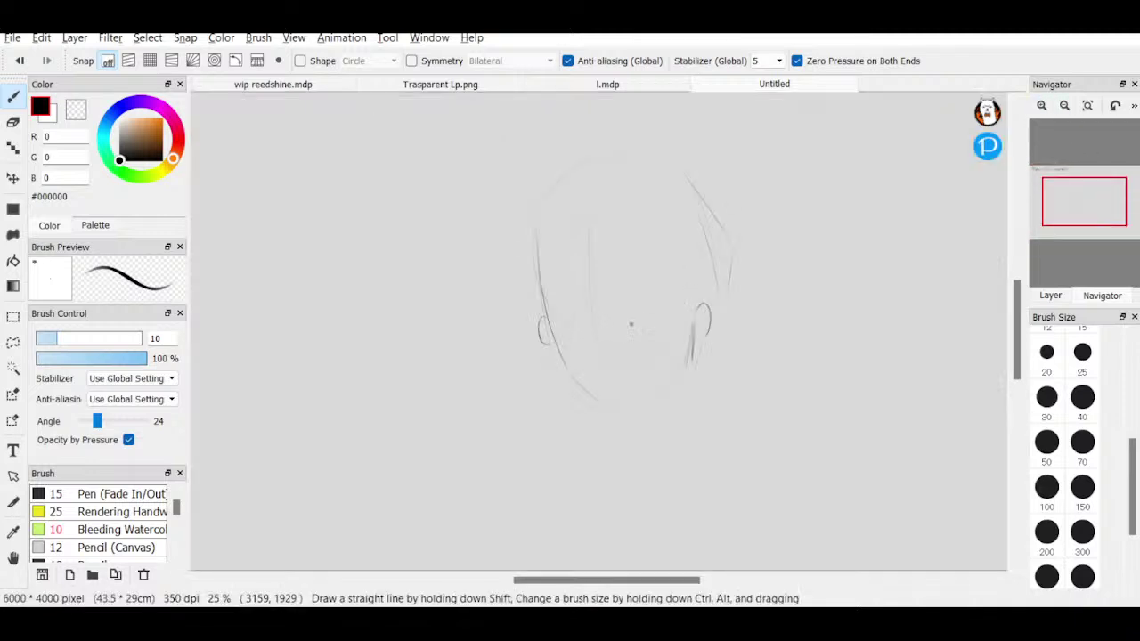
{"action": "left_click_drag", "start_coordinate": [619, 329], "coordinate": [640, 332]}
{"action": "key", "text": "ctrl+z"}
{"action": "key", "text": "ctrl+z"}
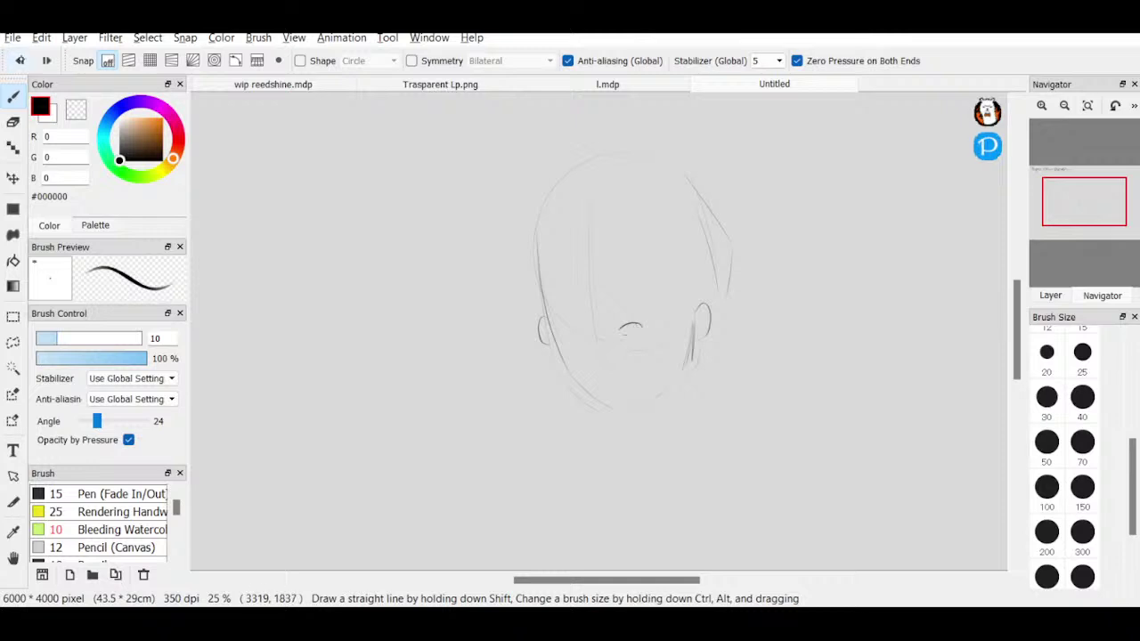
{"action": "key", "text": "ctrl+z"}
- Draw the upper lids of both eyes and a short nose line between them
{"action": "left_click_drag", "start_coordinate": [623, 331], "coordinate": [652, 328]}
{"action": "left_click_drag", "start_coordinate": [562, 318], "coordinate": [577, 319]}
{"action": "left_click_drag", "start_coordinate": [585, 315], "coordinate": [591, 336]}
- Erase the face's right-hand eye with the size 500 eraser and return to the brush
{"action": "left_click", "coordinate": [1065, 105]}
{"action": "left_click", "coordinate": [1064, 105]}
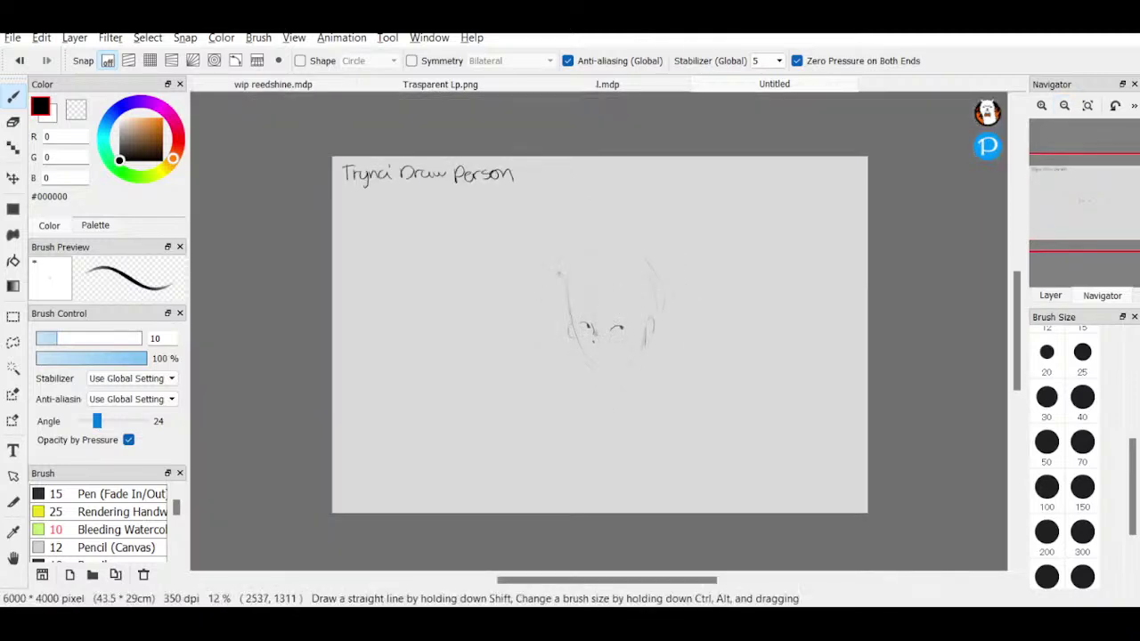
{"action": "left_click", "coordinate": [14, 122]}
{"action": "left_click_drag", "start_coordinate": [611, 318], "coordinate": [618, 333]}
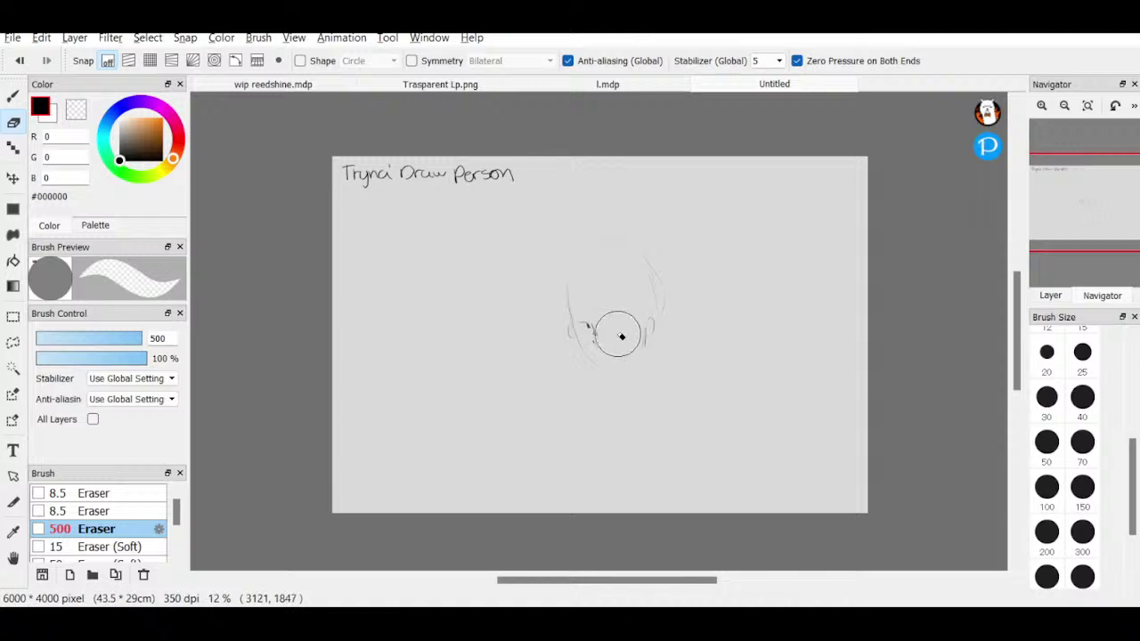
{"action": "left_click", "coordinate": [14, 95]}
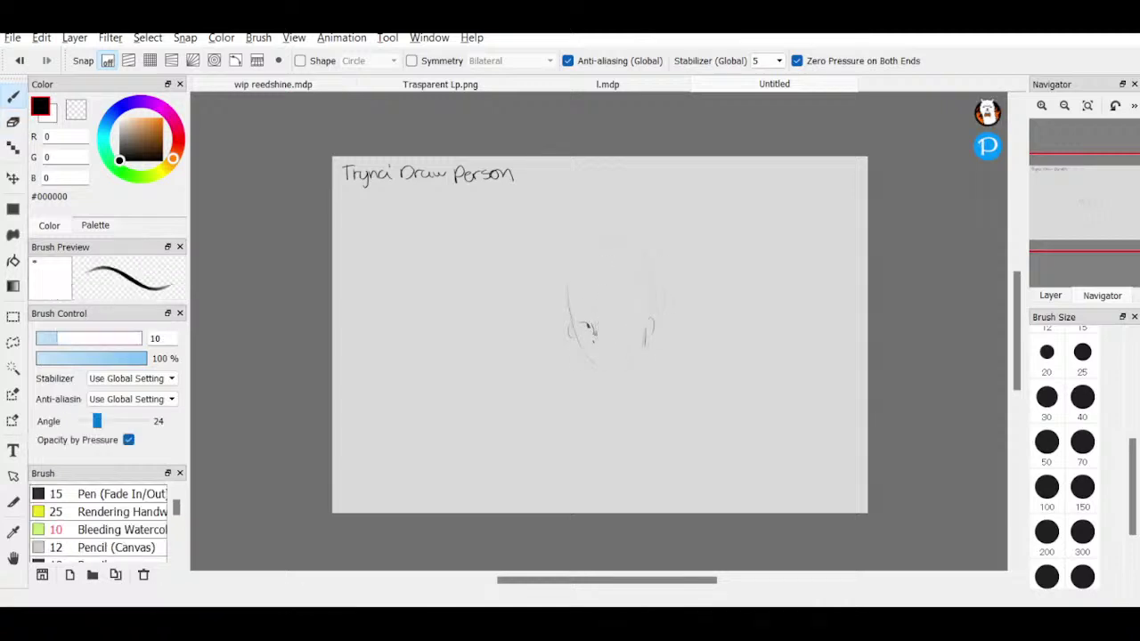
- Redraw the right-hand eye and add angled eyebrows and a short flat mouth
{"action": "left_click", "coordinate": [1042, 105]}
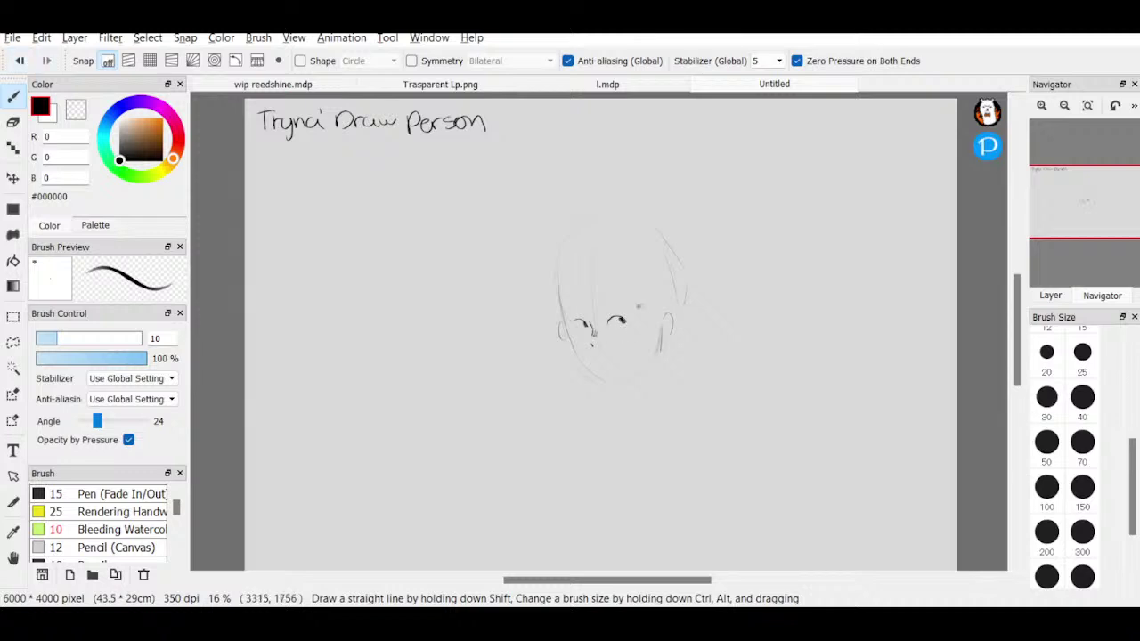
{"action": "left_click_drag", "start_coordinate": [576, 316], "coordinate": [622, 311]}
{"action": "left_click_drag", "start_coordinate": [612, 326], "coordinate": [629, 327]}
{"action": "left_click", "coordinate": [15, 57]}
{"action": "left_click_drag", "start_coordinate": [595, 362], "coordinate": [613, 362]}
- Sketch the fringe across the forehead and the curved hair outline on the left side of the face
{"action": "mouse_move", "coordinate": [584, 238]}
{"action": "left_mouse_down"}
{"action": "mouse_move", "coordinate": [609, 321]}
{"action": "mouse_move", "coordinate": [609, 291]}
{"action": "mouse_move", "coordinate": [638, 299]}
{"action": "mouse_move", "coordinate": [658, 346]}
{"action": "left_mouse_up"}
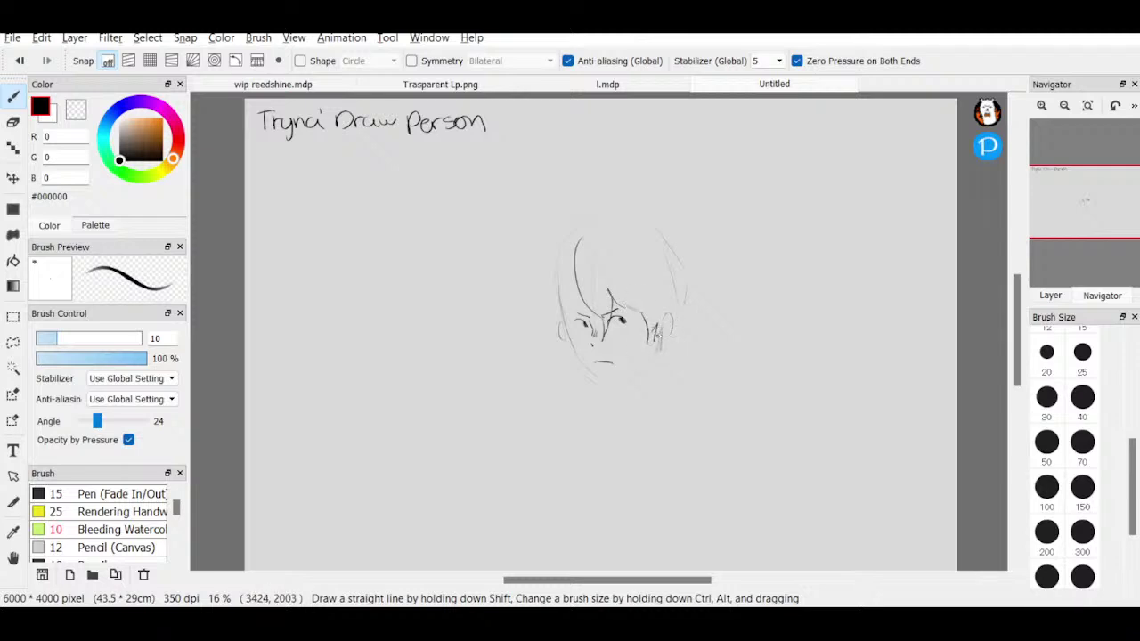
{"action": "left_click_drag", "start_coordinate": [581, 292], "coordinate": [552, 334]}
{"action": "mouse_move", "coordinate": [557, 241]}
{"action": "left_mouse_down"}
{"action": "mouse_move", "coordinate": [549, 331]}
{"action": "mouse_move", "coordinate": [565, 345]}
{"action": "mouse_move", "coordinate": [597, 327]}
{"action": "left_mouse_up"}
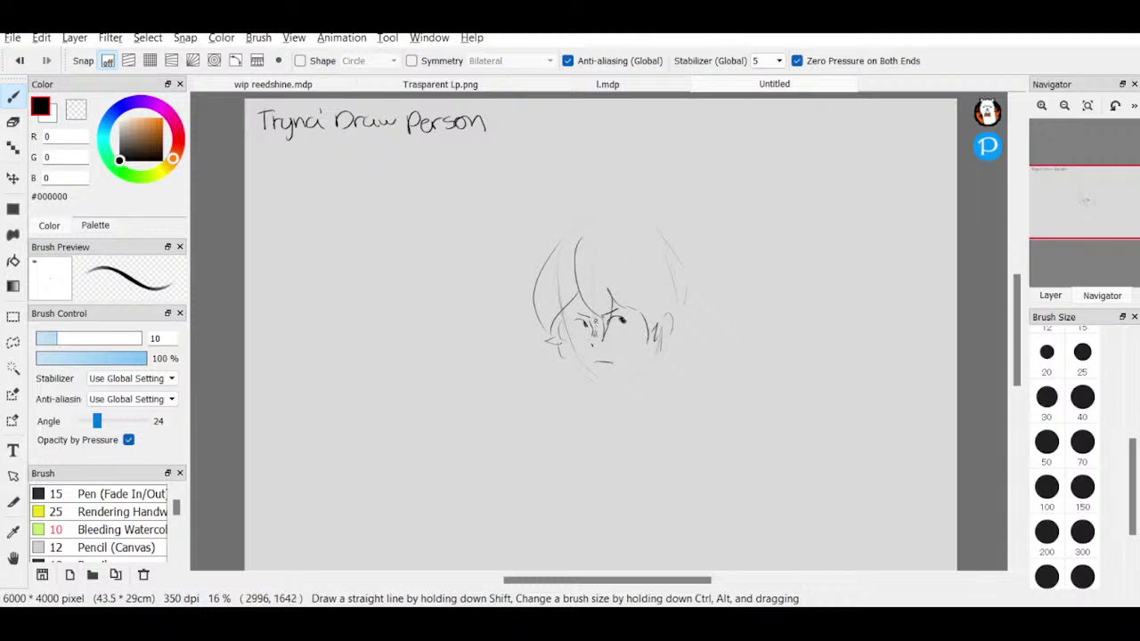
- Draw long pointed hair strands on both sides of the face, and define the jawline with short strokes under the chin
{"action": "mouse_move", "coordinate": [563, 369]}
{"action": "left_mouse_down"}
{"action": "mouse_move", "coordinate": [551, 435]}
{"action": "mouse_move", "coordinate": [572, 388]}
{"action": "mouse_move", "coordinate": [570, 432]}
{"action": "left_mouse_up"}
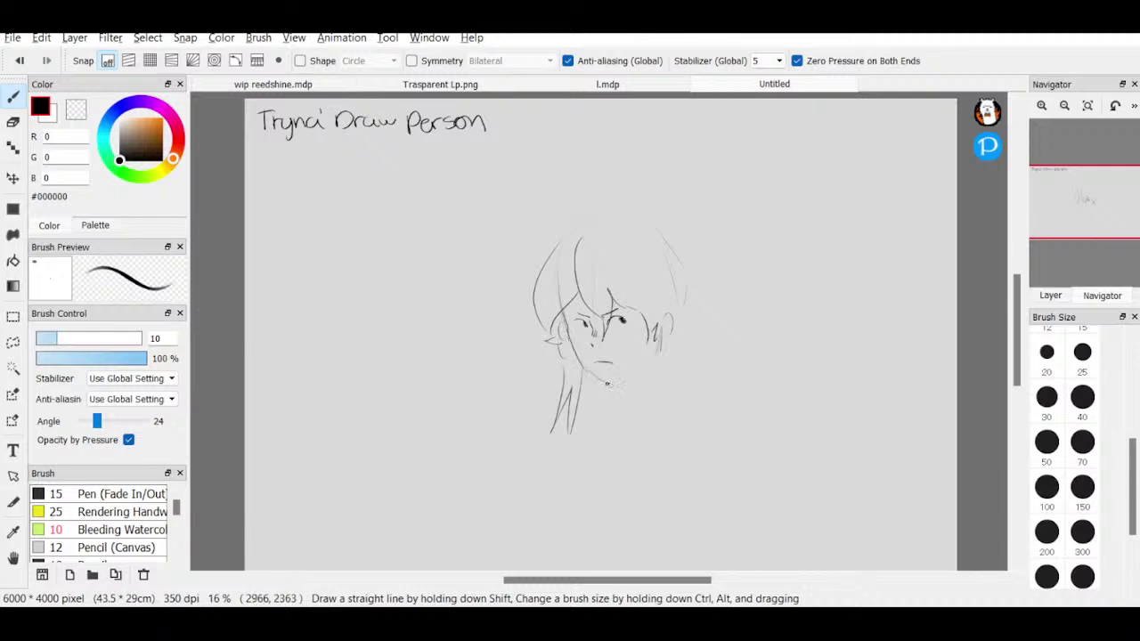
{"action": "mouse_move", "coordinate": [622, 379]}
{"action": "left_mouse_down"}
{"action": "mouse_move", "coordinate": [650, 360]}
{"action": "mouse_move", "coordinate": [642, 421]}
{"action": "mouse_move", "coordinate": [658, 401]}
{"action": "mouse_move", "coordinate": [663, 441]}
{"action": "left_mouse_up"}
{"action": "left_click_drag", "start_coordinate": [672, 370], "coordinate": [669, 424]}
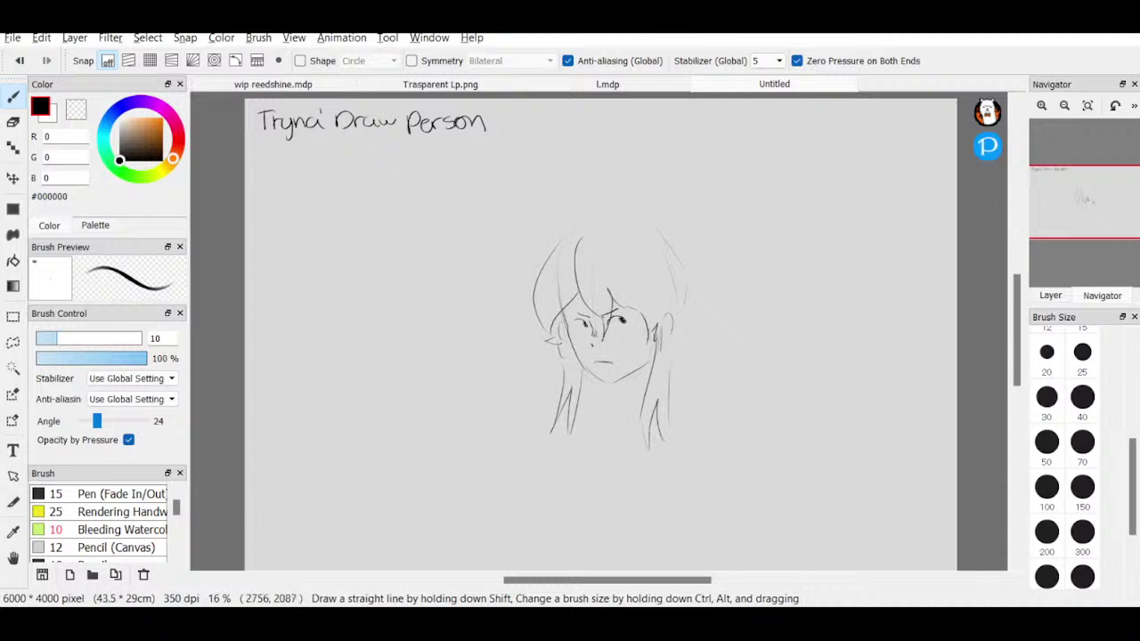
{"action": "left_click_drag", "start_coordinate": [597, 377], "coordinate": [605, 397]}
{"action": "left_click_drag", "start_coordinate": [600, 388], "coordinate": [589, 401]}
- Outline the crown and right side of the hair and draw a braid with a tied, pointed end hanging beside the face
{"action": "mouse_move", "coordinate": [565, 230]}
{"action": "left_mouse_down"}
{"action": "mouse_move", "coordinate": [535, 268]}
{"action": "mouse_move", "coordinate": [594, 213]}
{"action": "mouse_move", "coordinate": [624, 209]}
{"action": "mouse_move", "coordinate": [671, 236]}
{"action": "mouse_move", "coordinate": [691, 267]}
{"action": "left_mouse_up"}
{"action": "mouse_move", "coordinate": [658, 220]}
{"action": "left_mouse_down"}
{"action": "mouse_move", "coordinate": [695, 260]}
{"action": "mouse_move", "coordinate": [705, 301]}
{"action": "mouse_move", "coordinate": [684, 351]}
{"action": "mouse_move", "coordinate": [691, 343]}
{"action": "mouse_move", "coordinate": [675, 347]}
{"action": "mouse_move", "coordinate": [695, 339]}
{"action": "mouse_move", "coordinate": [692, 388]}
{"action": "mouse_move", "coordinate": [682, 374]}
{"action": "mouse_move", "coordinate": [694, 367]}
{"action": "mouse_move", "coordinate": [679, 389]}
{"action": "mouse_move", "coordinate": [667, 380]}
{"action": "mouse_move", "coordinate": [680, 396]}
{"action": "mouse_move", "coordinate": [695, 376]}
{"action": "mouse_move", "coordinate": [682, 371]}
{"action": "mouse_move", "coordinate": [689, 395]}
{"action": "mouse_move", "coordinate": [674, 396]}
{"action": "mouse_move", "coordinate": [696, 382]}
{"action": "mouse_move", "coordinate": [687, 412]}
{"action": "mouse_move", "coordinate": [674, 391]}
{"action": "mouse_move", "coordinate": [669, 407]}
{"action": "mouse_move", "coordinate": [685, 421]}
{"action": "mouse_move", "coordinate": [696, 408]}
{"action": "mouse_move", "coordinate": [673, 428]}
{"action": "left_mouse_up"}
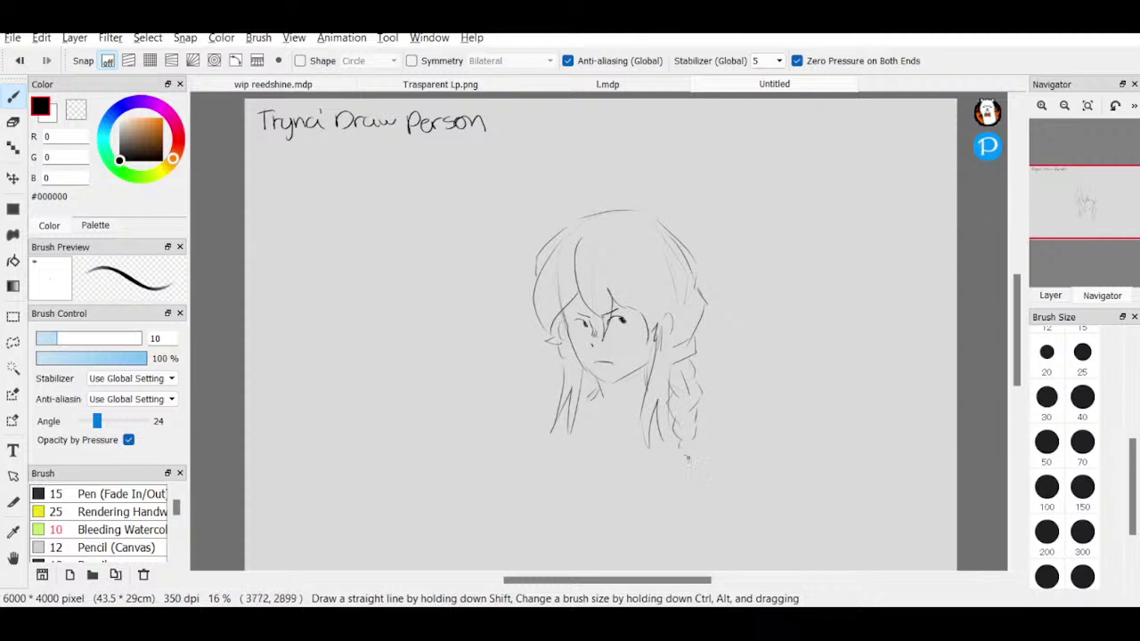
{"action": "mouse_move", "coordinate": [686, 452]}
{"action": "left_mouse_down"}
{"action": "mouse_move", "coordinate": [657, 470]}
{"action": "mouse_move", "coordinate": [652, 495]}
{"action": "mouse_move", "coordinate": [673, 502]}
{"action": "left_mouse_up"}
{"action": "left_click", "coordinate": [23, 59]}
{"action": "left_click", "coordinate": [22, 59]}
{"action": "mouse_move", "coordinate": [682, 451]}
{"action": "left_mouse_down"}
{"action": "mouse_move", "coordinate": [673, 495]}
{"action": "mouse_move", "coordinate": [684, 488]}
{"action": "mouse_move", "coordinate": [686, 506]}
{"action": "mouse_move", "coordinate": [699, 476]}
{"action": "mouse_move", "coordinate": [691, 489]}
{"action": "mouse_move", "coordinate": [668, 482]}
{"action": "left_mouse_up"}
- Add flicked hair tufts on both sides of the crown and a loose strand along the hair's left edge
{"action": "left_click_drag", "start_coordinate": [582, 217], "coordinate": [527, 210]}
{"action": "mouse_move", "coordinate": [544, 222]}
{"action": "left_mouse_down"}
{"action": "mouse_move", "coordinate": [589, 219]}
{"action": "mouse_move", "coordinate": [562, 198]}
{"action": "left_mouse_up"}
{"action": "left_click_drag", "start_coordinate": [564, 197], "coordinate": [585, 216]}
{"action": "mouse_move", "coordinate": [660, 213]}
{"action": "left_mouse_down"}
{"action": "mouse_move", "coordinate": [676, 203]}
{"action": "mouse_move", "coordinate": [670, 213]}
{"action": "left_mouse_up"}
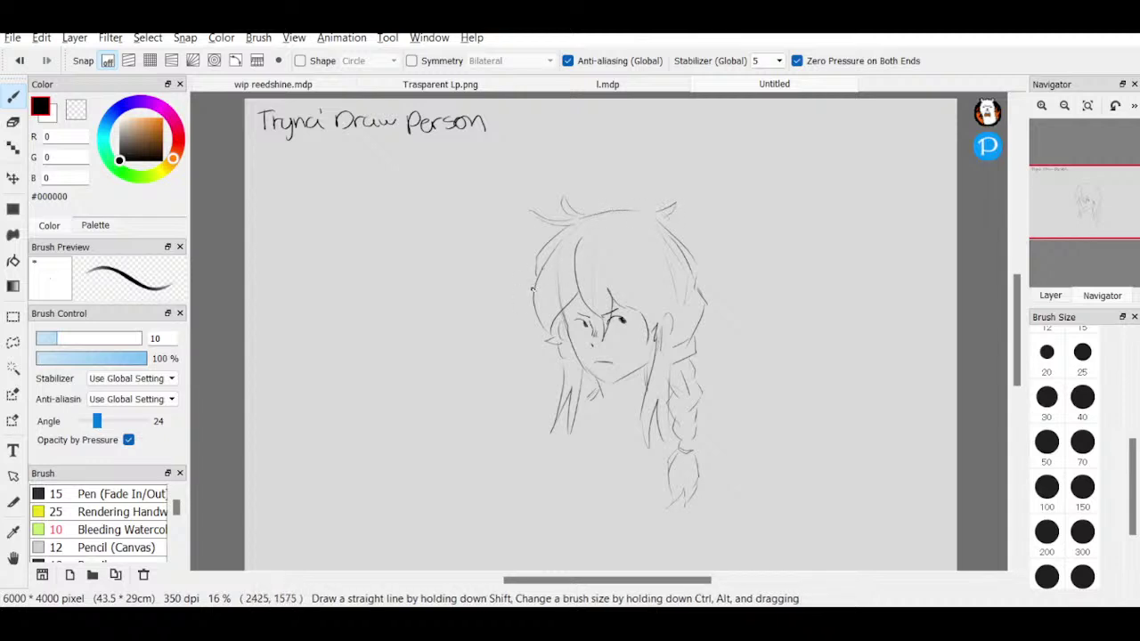
{"action": "left_click_drag", "start_coordinate": [542, 249], "coordinate": [527, 282]}
{"action": "left_click", "coordinate": [1095, 223]}
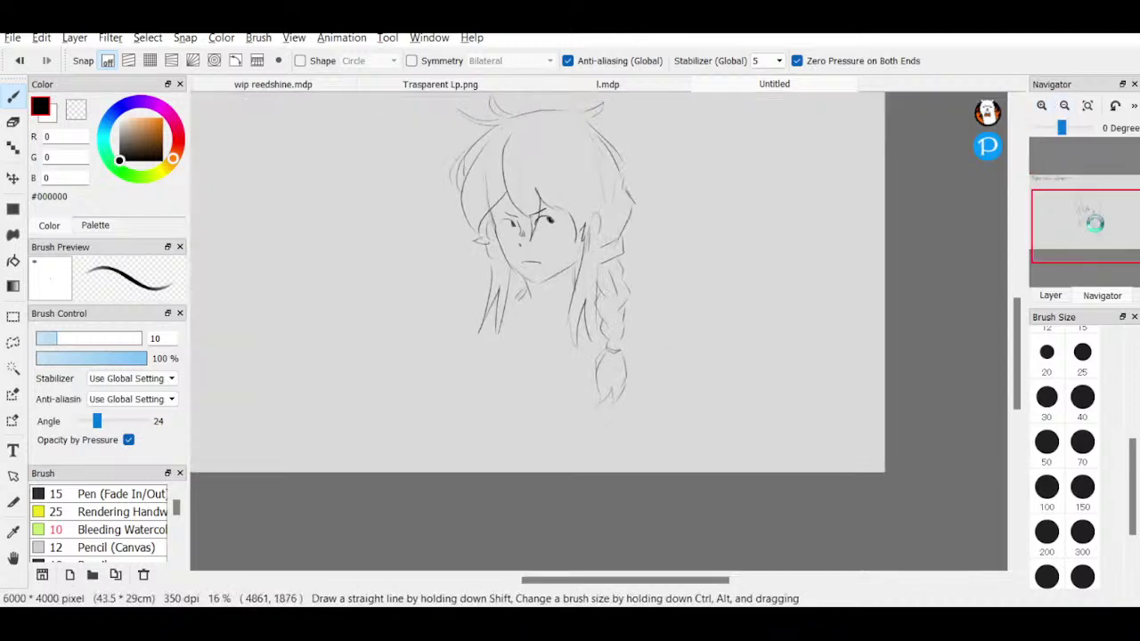
{"action": "left_click_drag", "start_coordinate": [1094, 223], "coordinate": [1092, 218]}
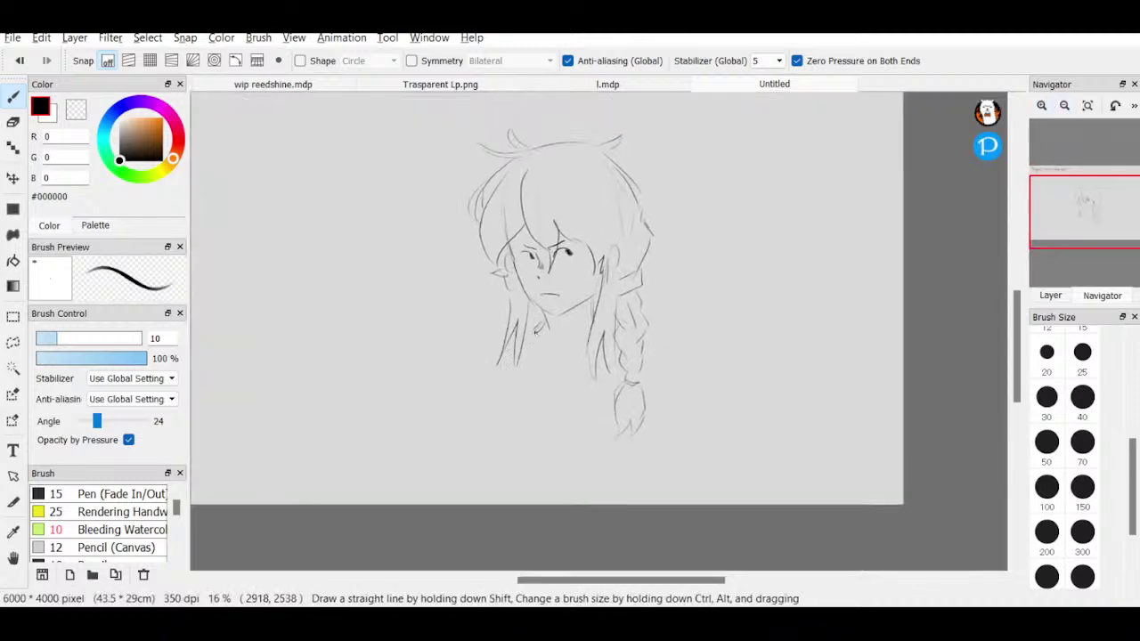
- Sketch the neck line, the sloping shoulders and faint upper-arm outlines below the character's hair
{"action": "mouse_move", "coordinate": [537, 332]}
{"action": "left_mouse_down"}
{"action": "mouse_move", "coordinate": [499, 361]}
{"action": "mouse_move", "coordinate": [489, 392]}
{"action": "left_mouse_up"}
{"action": "left_click_drag", "start_coordinate": [493, 392], "coordinate": [496, 437]}
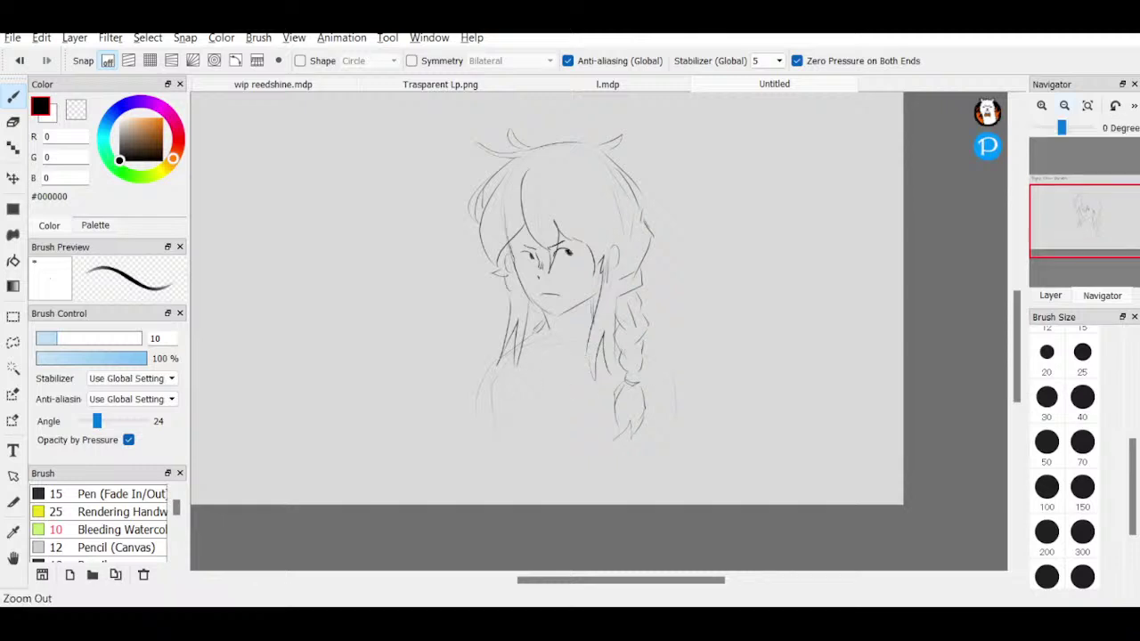
{"action": "left_click", "coordinate": [1065, 105]}
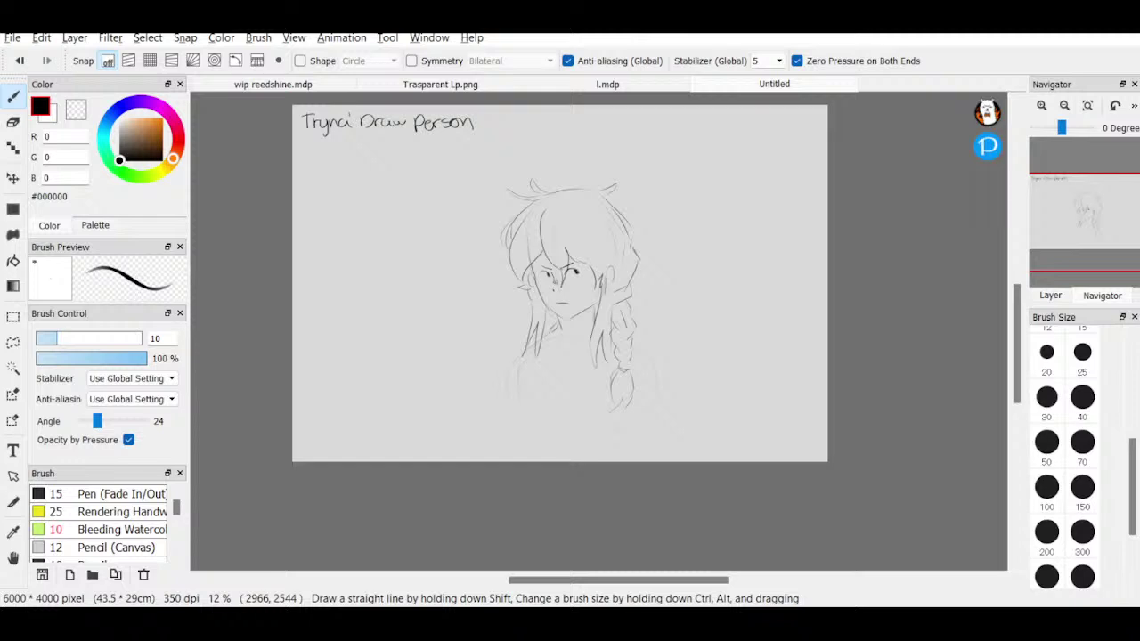
- Lasso the whole character without the title, enlarge it, shift it up and to the right, and clear the selection
{"action": "left_click", "coordinate": [14, 343]}
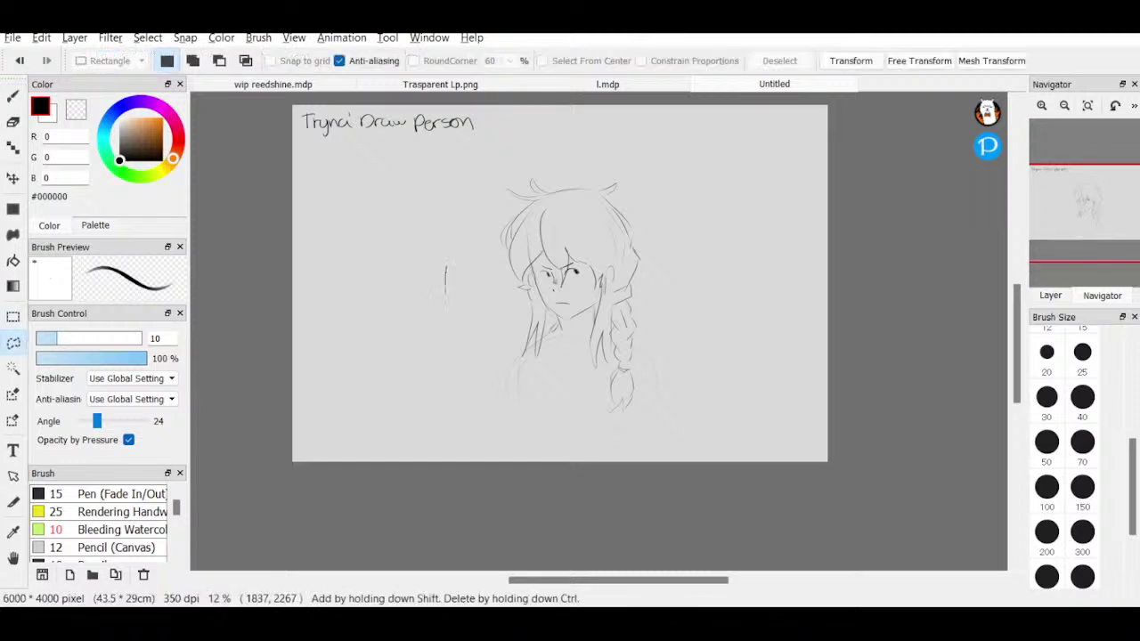
{"action": "mouse_move", "coordinate": [445, 292]}
{"action": "left_mouse_down"}
{"action": "mouse_move", "coordinate": [664, 489]}
{"action": "mouse_move", "coordinate": [438, 450]}
{"action": "left_mouse_up"}
{"action": "mouse_move", "coordinate": [454, 321]}
{"action": "left_mouse_down"}
{"action": "mouse_move", "coordinate": [520, 170]}
{"action": "mouse_move", "coordinate": [440, 467]}
{"action": "left_mouse_up"}
{"action": "left_click", "coordinate": [255, 322]}
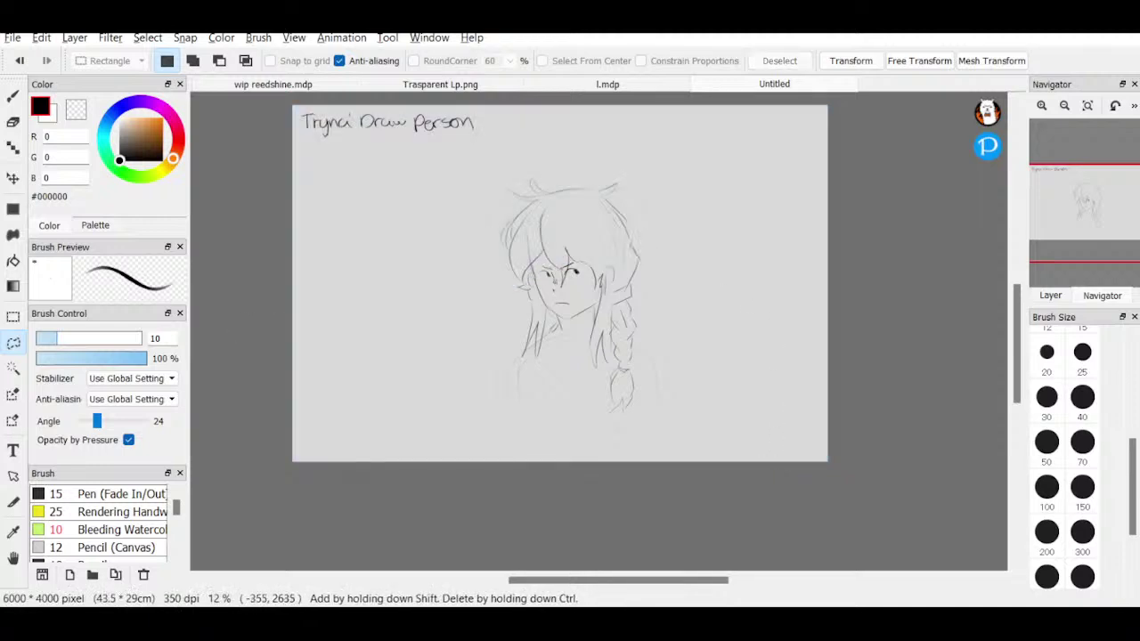
{"action": "mouse_move", "coordinate": [424, 349]}
{"action": "left_mouse_down"}
{"action": "mouse_move", "coordinate": [621, 128]}
{"action": "mouse_move", "coordinate": [750, 376]}
{"action": "mouse_move", "coordinate": [435, 381]}
{"action": "left_mouse_up"}
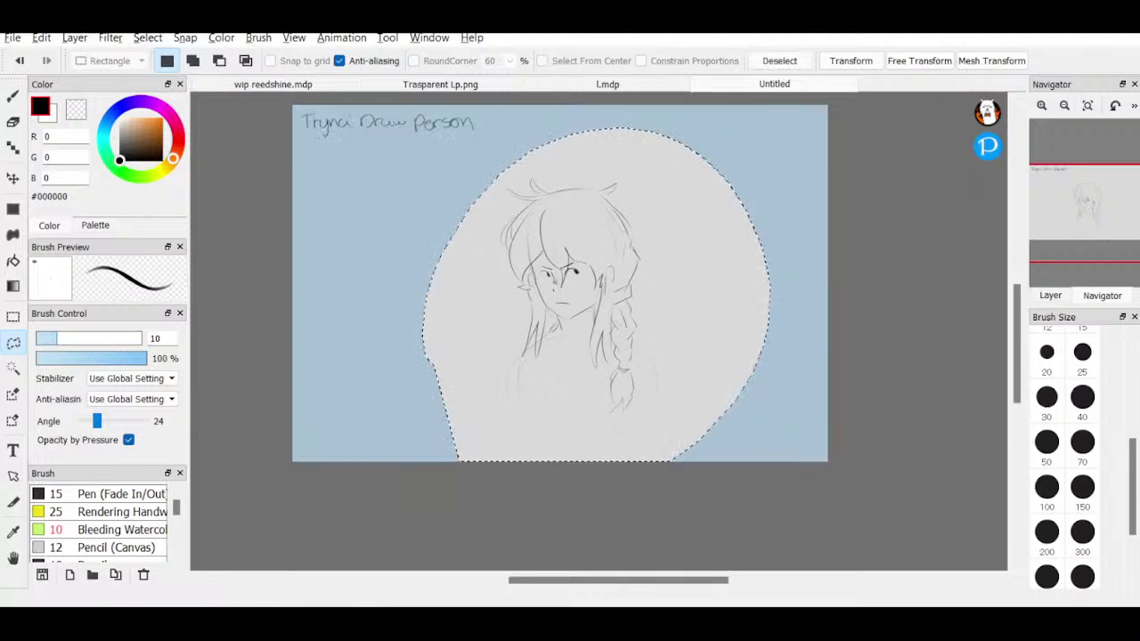
{"action": "key", "text": "ctrl+t"}
{"action": "left_click_drag", "start_coordinate": [770, 427], "coordinate": [789, 464]}
{"action": "mouse_move", "coordinate": [753, 377]}
{"action": "left_mouse_down"}
{"action": "mouse_move", "coordinate": [758, 326]}
{"action": "mouse_move", "coordinate": [787, 351]}
{"action": "left_mouse_up"}
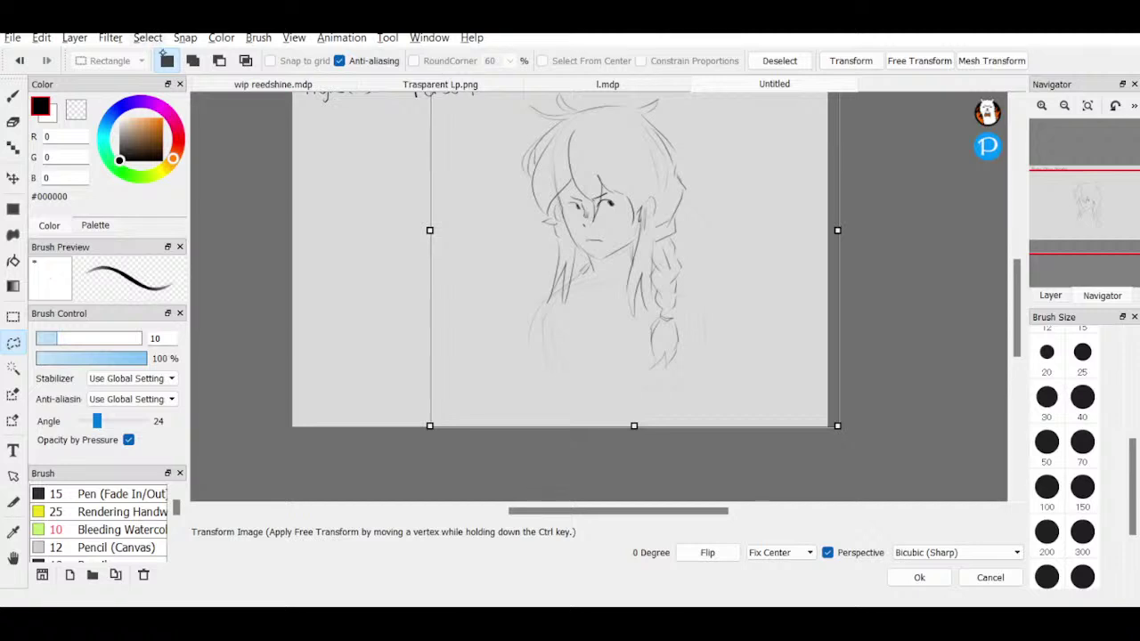
{"action": "key", "text": "Return"}
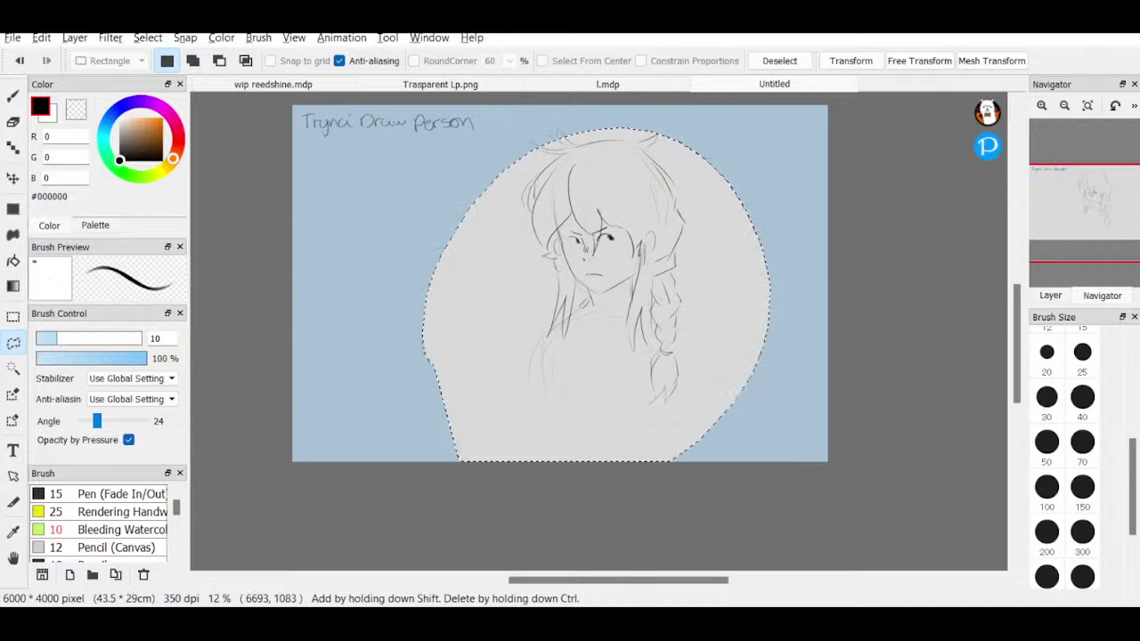
{"action": "key", "text": "ctrl+d"}
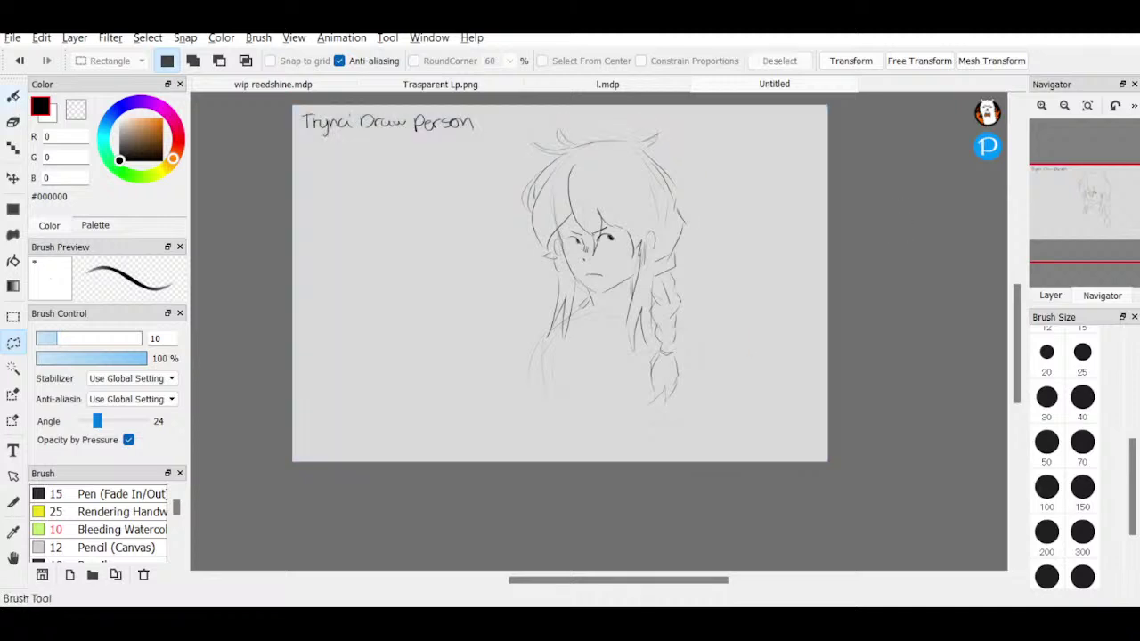
{"action": "left_click", "coordinate": [14, 96]}
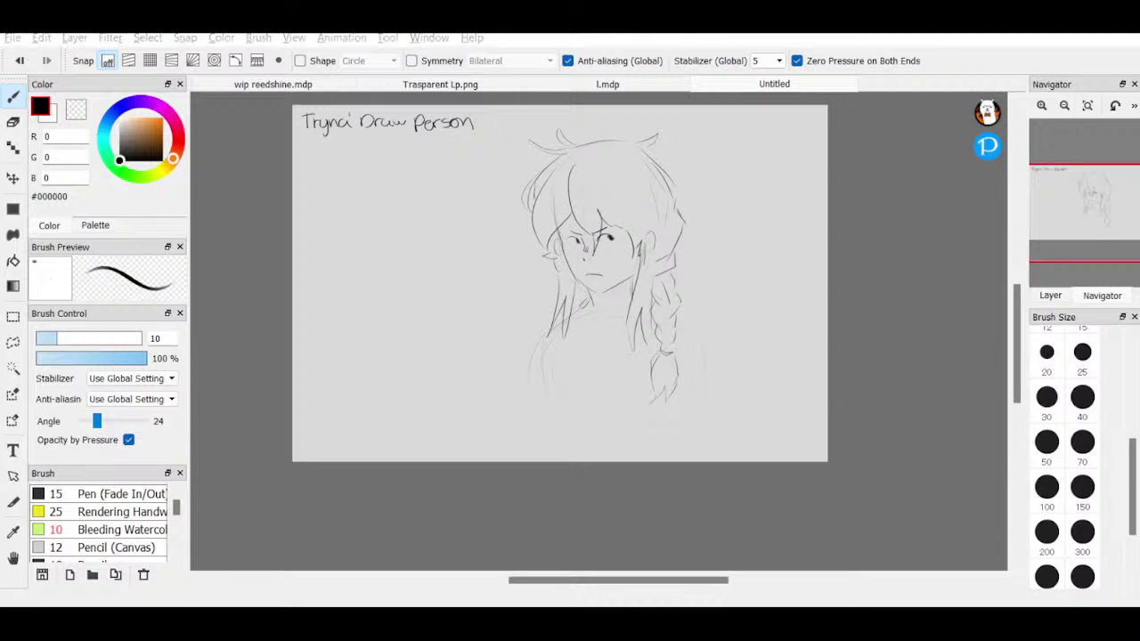
- Start a new 6000 × 4000 pixel canvas and set the brush to dark grey #2F2F2F at size 15
{"action": "left_click", "coordinate": [636, 539]}
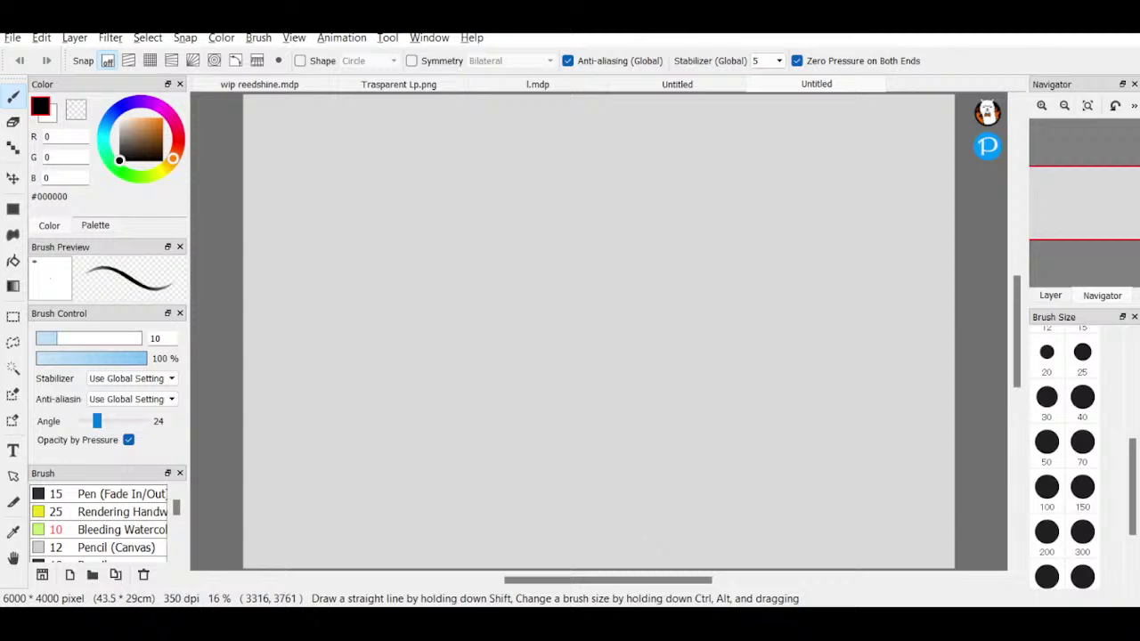
{"action": "left_click_drag", "start_coordinate": [136, 133], "coordinate": [135, 126]}
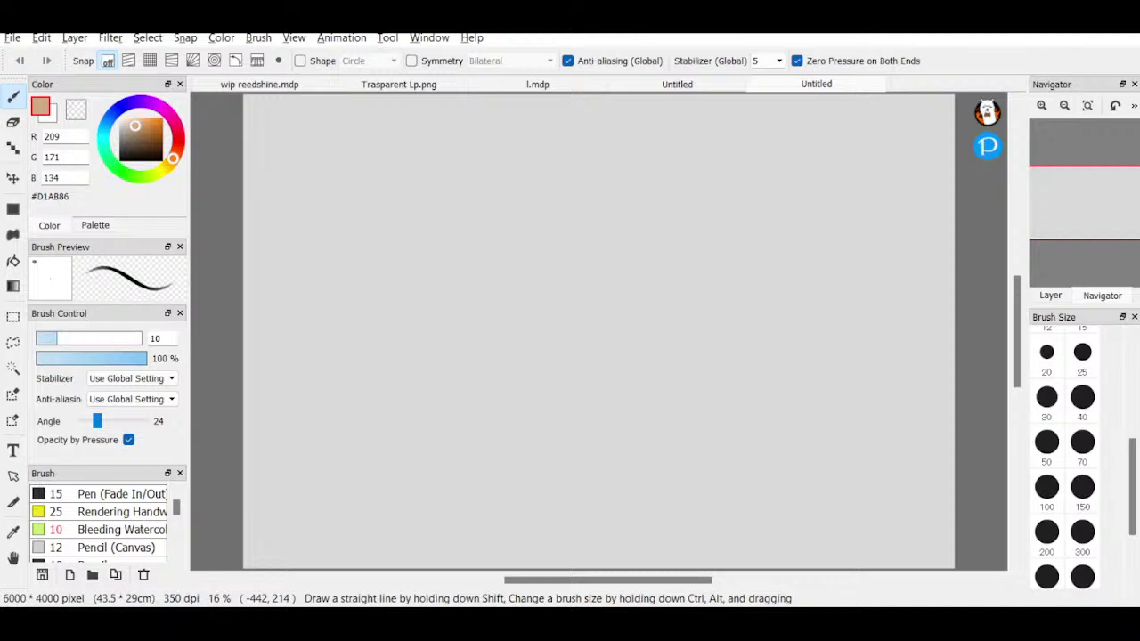
{"action": "left_click_drag", "start_coordinate": [126, 135], "coordinate": [119, 152]}
{"action": "scroll", "coordinate": [1064, 454], "scroll_direction": "up", "scroll_amount": 3}
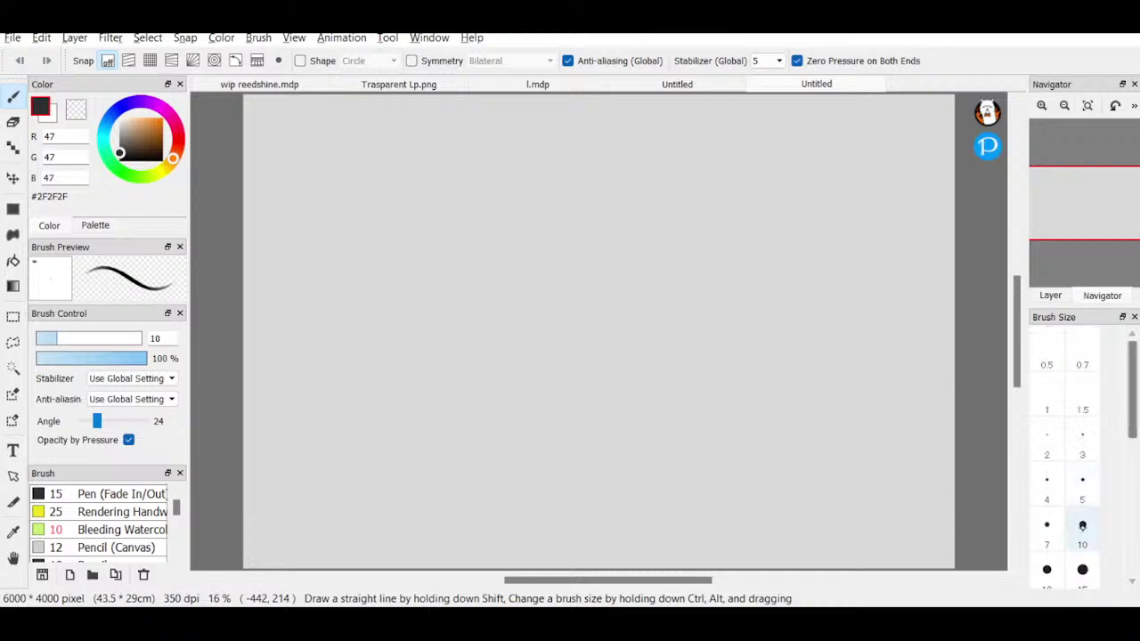
{"action": "left_click", "coordinate": [1082, 570]}
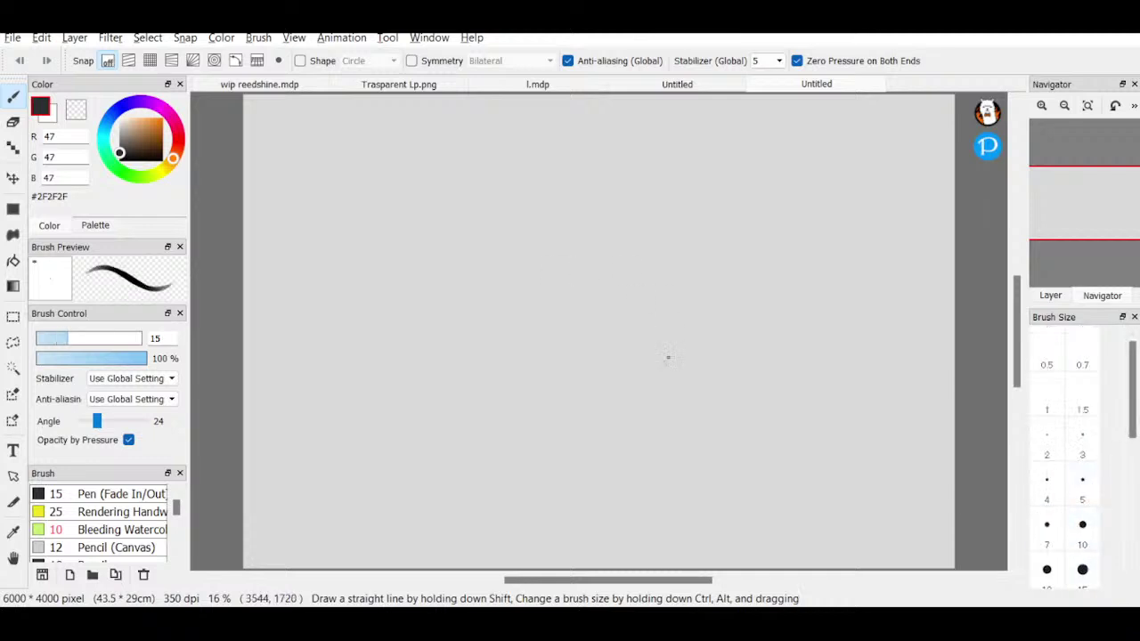
- Sketch a cat's head with tall upright ears near the canvas centre, plus rough shoulder, chest and front-leg lines
{"action": "mouse_move", "coordinate": [687, 367]}
{"action": "left_mouse_down"}
{"action": "mouse_move", "coordinate": [680, 235]}
{"action": "mouse_move", "coordinate": [616, 336]}
{"action": "left_mouse_up"}
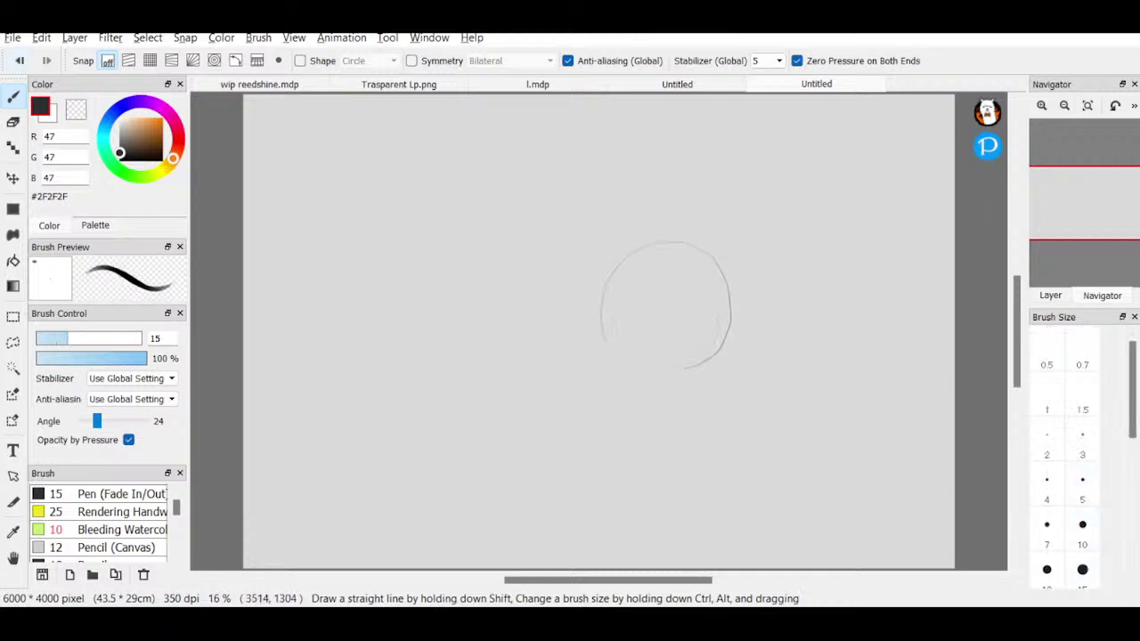
{"action": "key", "text": "ctrl+z"}
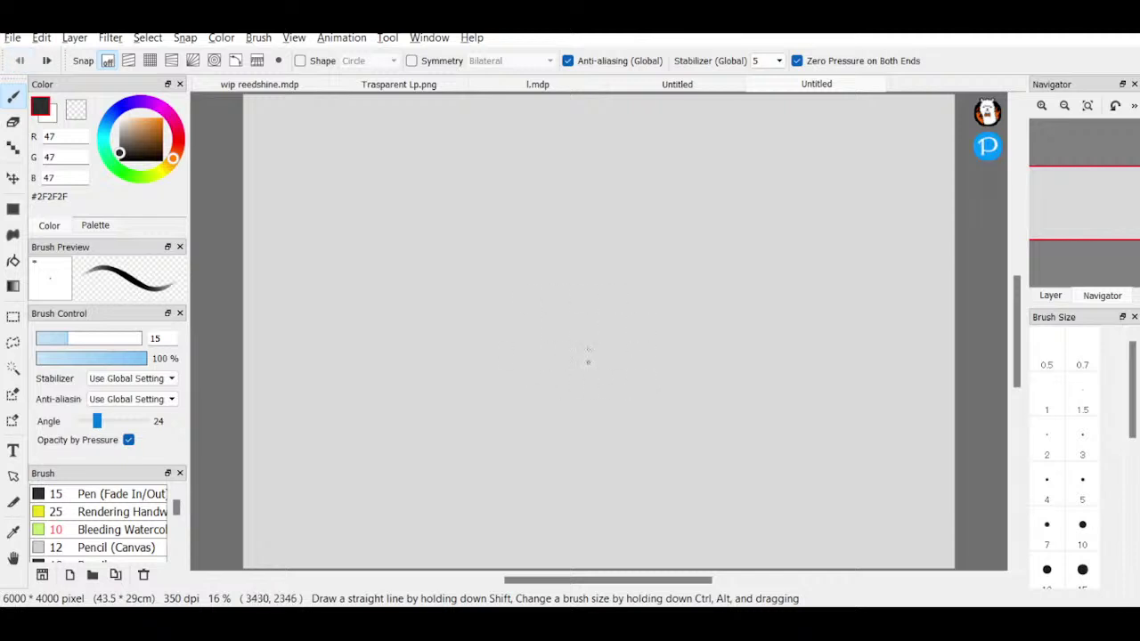
{"action": "mouse_move", "coordinate": [586, 350]}
{"action": "left_mouse_down"}
{"action": "mouse_move", "coordinate": [658, 372]}
{"action": "mouse_move", "coordinate": [586, 354]}
{"action": "left_mouse_up"}
{"action": "left_click_drag", "start_coordinate": [649, 291], "coordinate": [653, 326]}
{"action": "left_click_drag", "start_coordinate": [591, 341], "coordinate": [583, 361]}
{"action": "left_click_drag", "start_coordinate": [605, 427], "coordinate": [633, 431]}
{"action": "left_click_drag", "start_coordinate": [557, 360], "coordinate": [579, 404]}
{"action": "mouse_move", "coordinate": [571, 369]}
{"action": "left_mouse_down"}
{"action": "mouse_move", "coordinate": [583, 396]}
{"action": "mouse_move", "coordinate": [622, 424]}
{"action": "left_mouse_up"}
- Erase the rough chest, front-leg and paw lines below the head, using eraser sizes 40 and 150
{"action": "key", "text": "e"}
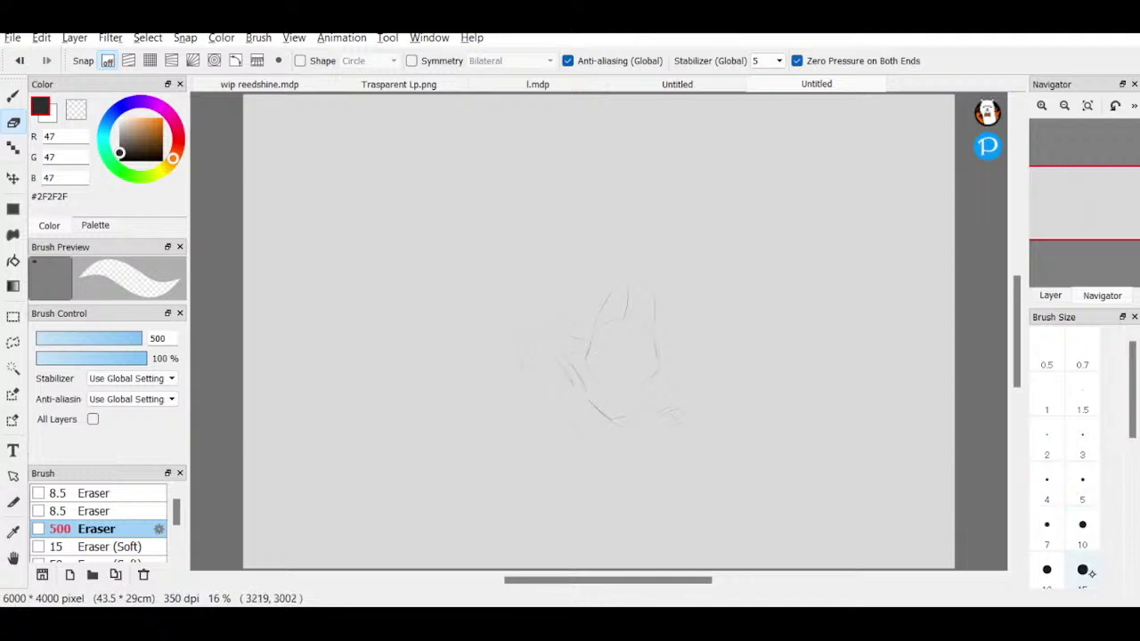
{"action": "scroll", "coordinate": [1081, 394], "scroll_direction": "down", "scroll_amount": 5}
{"action": "left_click", "coordinate": [1082, 396]}
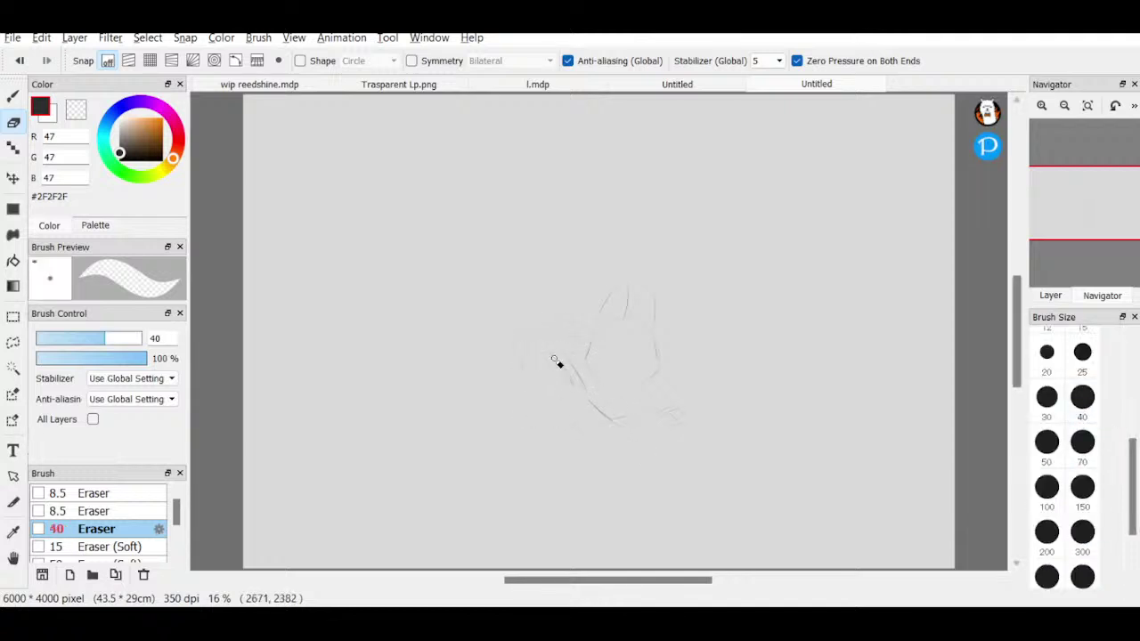
{"action": "left_click_drag", "start_coordinate": [577, 391], "coordinate": [636, 431]}
{"action": "mouse_move", "coordinate": [552, 410]}
{"action": "left_mouse_down"}
{"action": "mouse_move", "coordinate": [526, 396]}
{"action": "mouse_move", "coordinate": [562, 418]}
{"action": "mouse_move", "coordinate": [570, 378]}
{"action": "mouse_move", "coordinate": [588, 395]}
{"action": "mouse_move", "coordinate": [562, 366]}
{"action": "left_mouse_up"}
{"action": "left_click", "coordinate": [1082, 490]}
{"action": "mouse_move", "coordinate": [662, 410]}
{"action": "left_mouse_down"}
{"action": "mouse_move", "coordinate": [601, 436]}
{"action": "mouse_move", "coordinate": [668, 424]}
{"action": "left_mouse_up"}
- Redraw the chest, shoulder curve and two outstretched front legs ending in paws with toes
{"action": "left_click", "coordinate": [13, 96]}
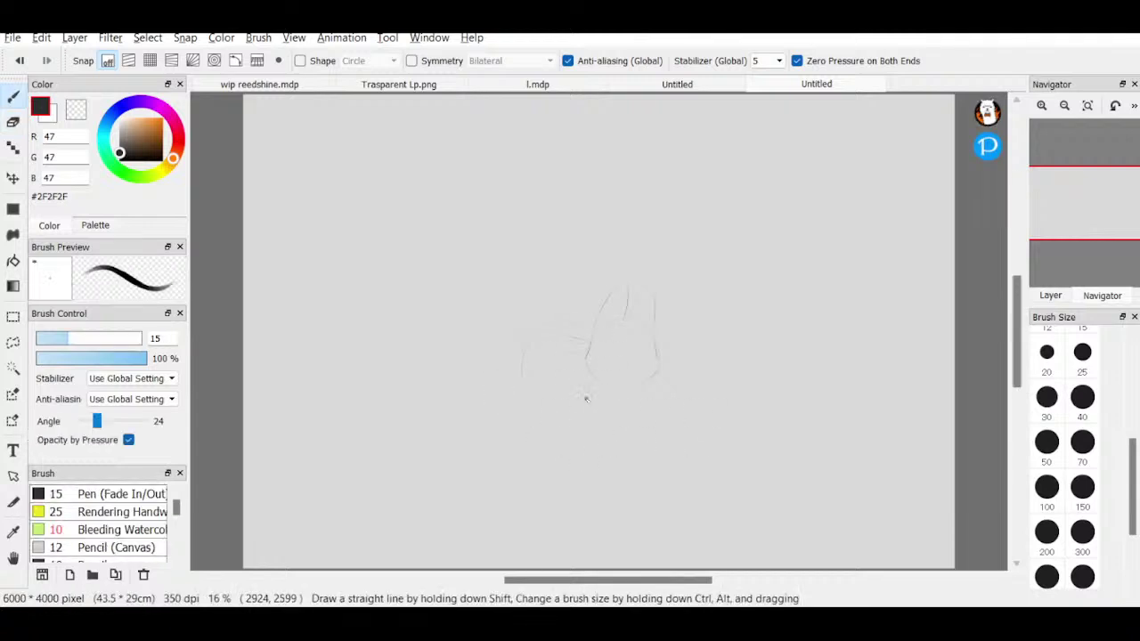
{"action": "left_click_drag", "start_coordinate": [574, 376], "coordinate": [628, 422]}
{"action": "left_click_drag", "start_coordinate": [533, 360], "coordinate": [555, 353]}
{"action": "left_click_drag", "start_coordinate": [692, 419], "coordinate": [709, 431]}
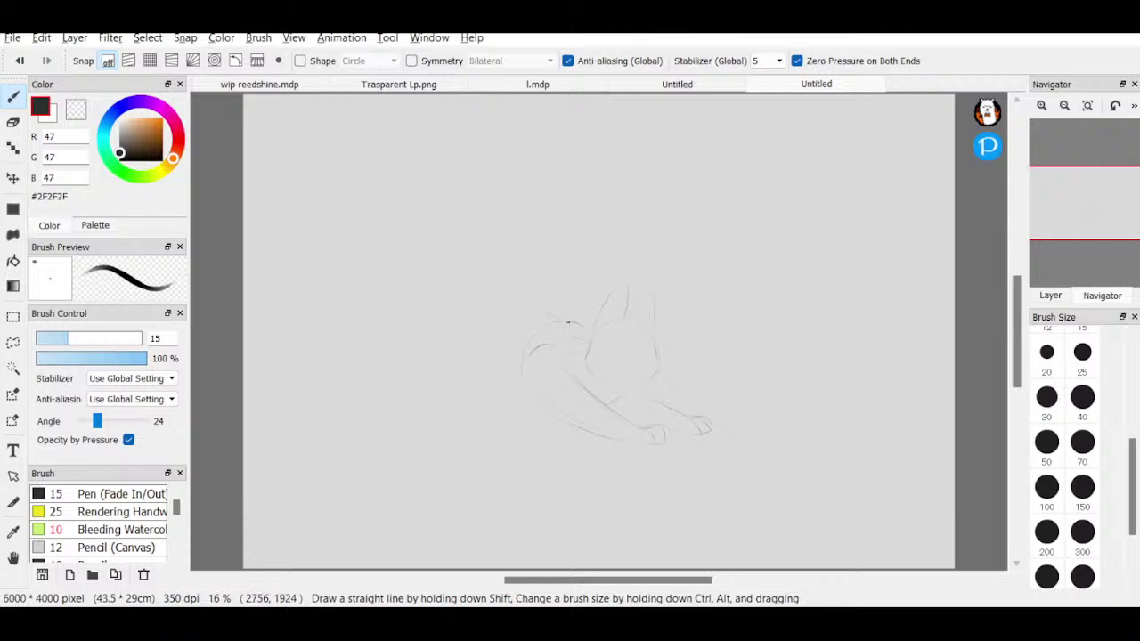
- Try a high, rounded back and rump with a hind leg and paw, and erase these lines
{"action": "mouse_move", "coordinate": [557, 314]}
{"action": "left_mouse_down"}
{"action": "mouse_move", "coordinate": [527, 286]}
{"action": "mouse_move", "coordinate": [471, 336]}
{"action": "left_mouse_up"}
{"action": "left_click", "coordinate": [13, 63]}
{"action": "left_click", "coordinate": [13, 63]}
{"action": "left_click_drag", "start_coordinate": [511, 369], "coordinate": [478, 404]}
{"action": "left_click_drag", "start_coordinate": [440, 369], "coordinate": [439, 404]}
{"action": "mouse_move", "coordinate": [481, 429]}
{"action": "left_mouse_down"}
{"action": "mouse_move", "coordinate": [431, 412]}
{"action": "mouse_move", "coordinate": [480, 434]}
{"action": "left_mouse_up"}
{"action": "key", "text": "e"}
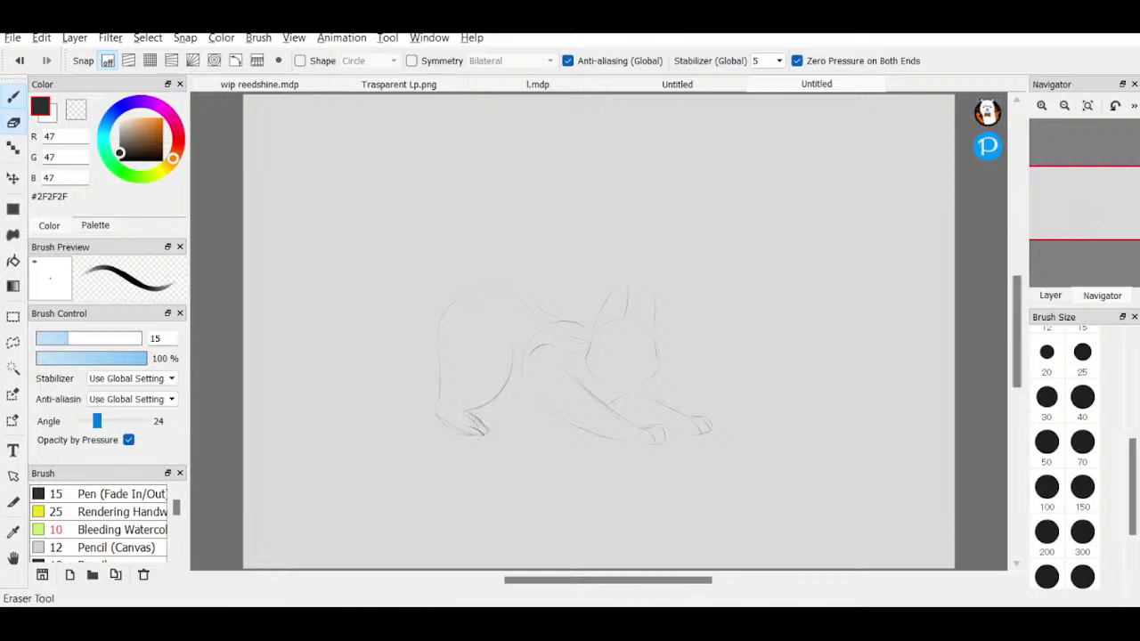
{"action": "mouse_move", "coordinate": [473, 422]}
{"action": "left_mouse_down"}
{"action": "mouse_move", "coordinate": [501, 364]}
{"action": "mouse_move", "coordinate": [508, 376]}
{"action": "mouse_move", "coordinate": [508, 339]}
{"action": "mouse_move", "coordinate": [490, 379]}
{"action": "mouse_move", "coordinate": [498, 321]}
{"action": "mouse_move", "coordinate": [522, 313]}
{"action": "mouse_move", "coordinate": [493, 357]}
{"action": "mouse_move", "coordinate": [478, 305]}
{"action": "mouse_move", "coordinate": [448, 315]}
{"action": "mouse_move", "coordinate": [469, 364]}
{"action": "mouse_move", "coordinate": [497, 341]}
{"action": "mouse_move", "coordinate": [504, 286]}
{"action": "mouse_move", "coordinate": [547, 308]}
{"action": "mouse_move", "coordinate": [504, 360]}
{"action": "mouse_move", "coordinate": [524, 341]}
{"action": "left_mouse_up"}
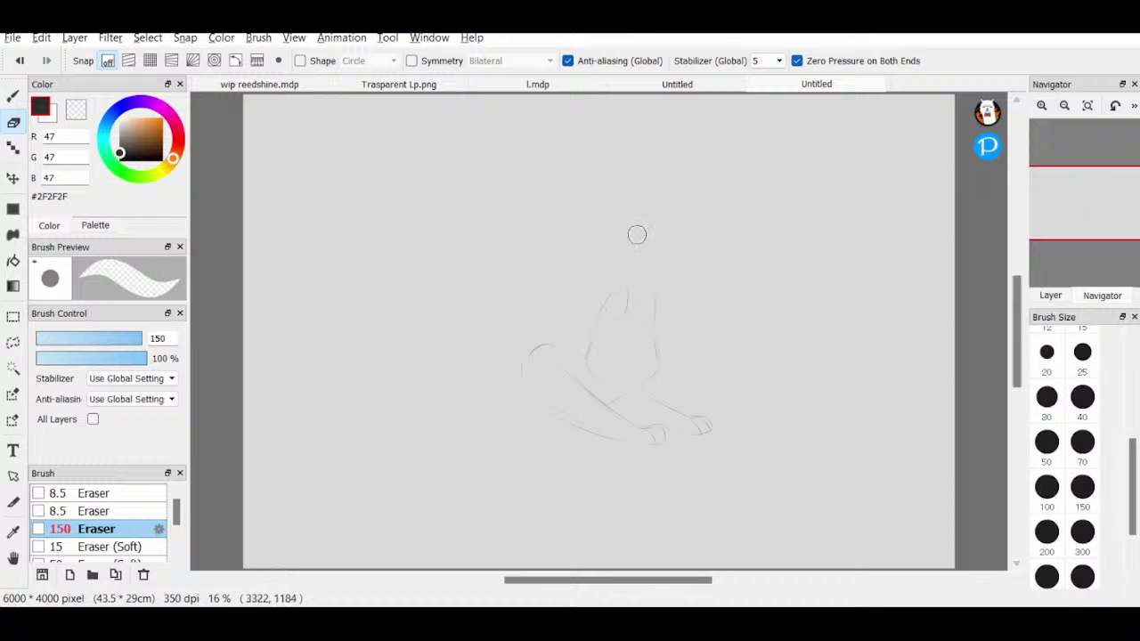
- Sketch a lower arched back, rump and bent hind leg, and add the cat's nose and open mouth
{"action": "key", "text": "b"}
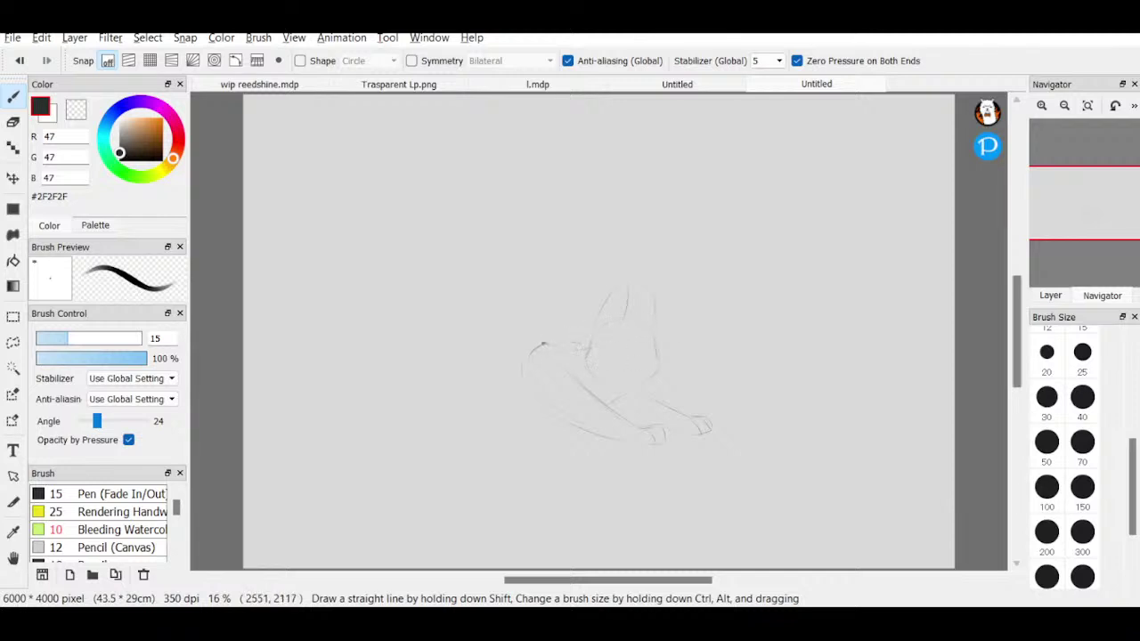
{"action": "left_click_drag", "start_coordinate": [487, 337], "coordinate": [429, 369]}
{"action": "left_click", "coordinate": [18, 59]}
{"action": "left_click_drag", "start_coordinate": [439, 373], "coordinate": [500, 326]}
{"action": "left_click_drag", "start_coordinate": [514, 367], "coordinate": [496, 430]}
{"action": "mouse_move", "coordinate": [436, 407]}
{"action": "left_mouse_down"}
{"action": "mouse_move", "coordinate": [471, 430]}
{"action": "mouse_move", "coordinate": [469, 410]}
{"action": "mouse_move", "coordinate": [448, 428]}
{"action": "mouse_move", "coordinate": [498, 437]}
{"action": "mouse_move", "coordinate": [463, 437]}
{"action": "mouse_move", "coordinate": [448, 431]}
{"action": "mouse_move", "coordinate": [509, 437]}
{"action": "left_mouse_up"}
{"action": "mouse_move", "coordinate": [635, 366]}
{"action": "left_mouse_down"}
{"action": "mouse_move", "coordinate": [666, 344]}
{"action": "mouse_move", "coordinate": [638, 377]}
{"action": "mouse_move", "coordinate": [623, 375]}
{"action": "mouse_move", "coordinate": [625, 390]}
{"action": "mouse_move", "coordinate": [635, 357]}
{"action": "left_mouse_up"}
{"action": "key", "text": "ctrl+z"}
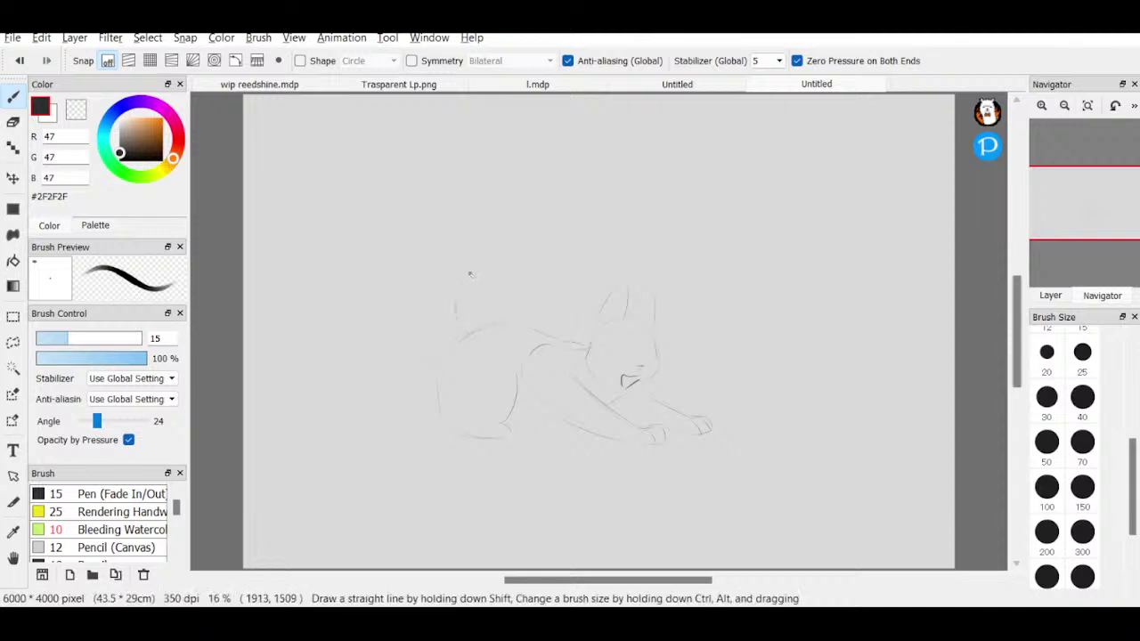
- Draw a raised, curved tail from the rump, erasing and redrawing its left edge
{"action": "left_click_drag", "start_coordinate": [455, 328], "coordinate": [478, 232]}
{"action": "mouse_move", "coordinate": [448, 277]}
{"action": "left_mouse_down"}
{"action": "mouse_move", "coordinate": [450, 333]}
{"action": "mouse_move", "coordinate": [462, 331]}
{"action": "left_mouse_up"}
{"action": "left_click_drag", "start_coordinate": [467, 286], "coordinate": [460, 313]}
{"action": "key", "text": "e"}
{"action": "mouse_move", "coordinate": [461, 272]}
{"action": "left_mouse_down"}
{"action": "mouse_move", "coordinate": [454, 331]}
{"action": "mouse_move", "coordinate": [467, 226]}
{"action": "mouse_move", "coordinate": [445, 282]}
{"action": "left_mouse_up"}
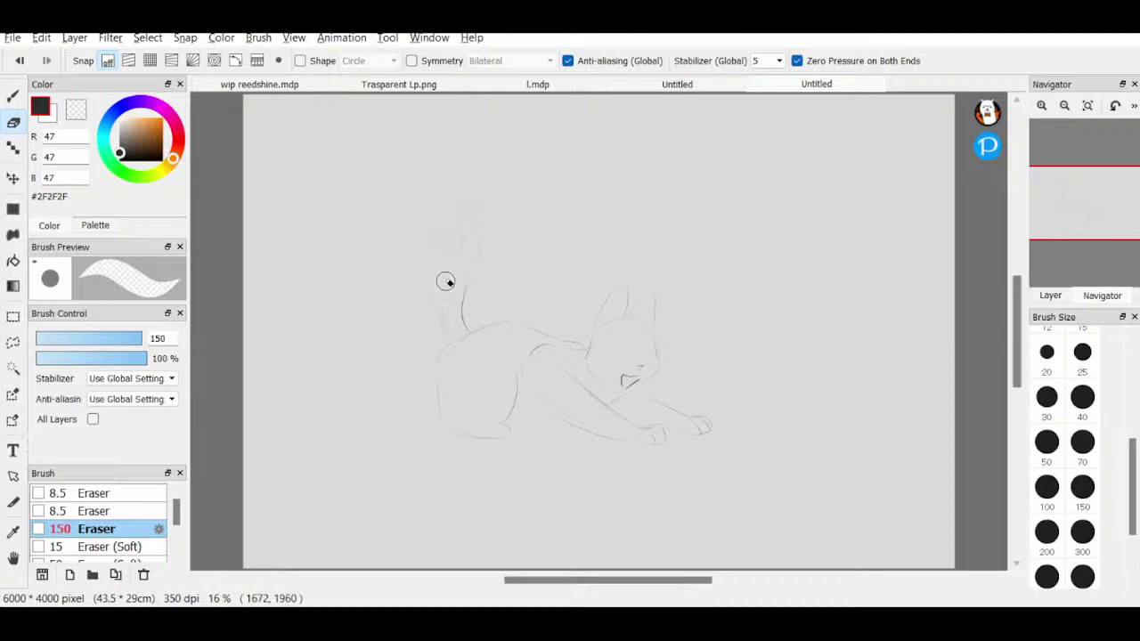
{"action": "key", "text": "b"}
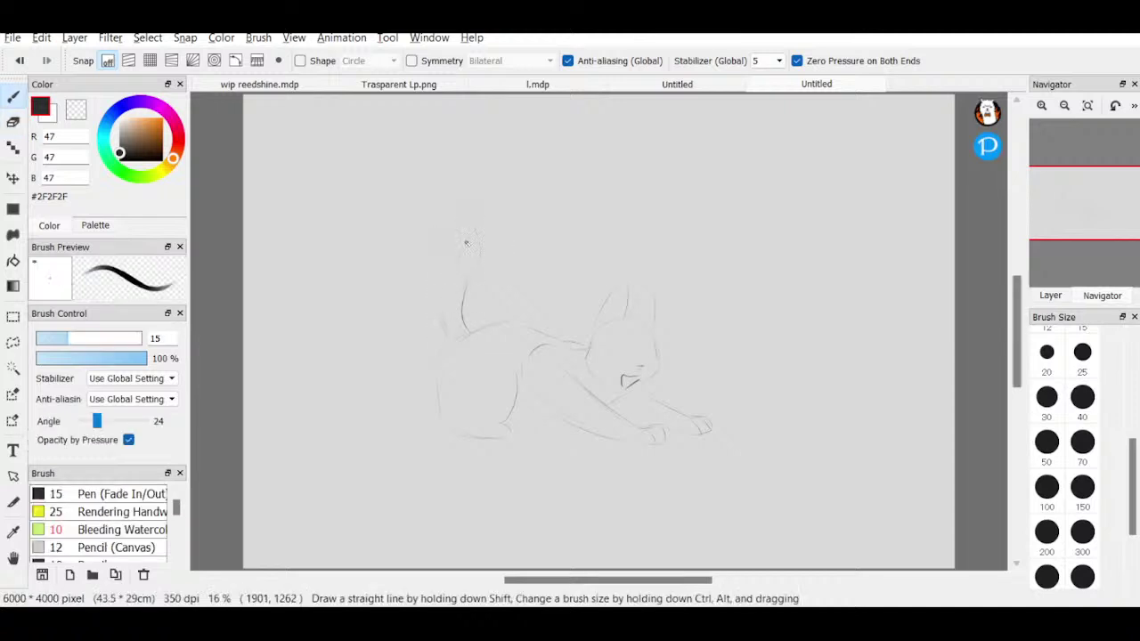
{"action": "left_click_drag", "start_coordinate": [465, 242], "coordinate": [449, 321]}
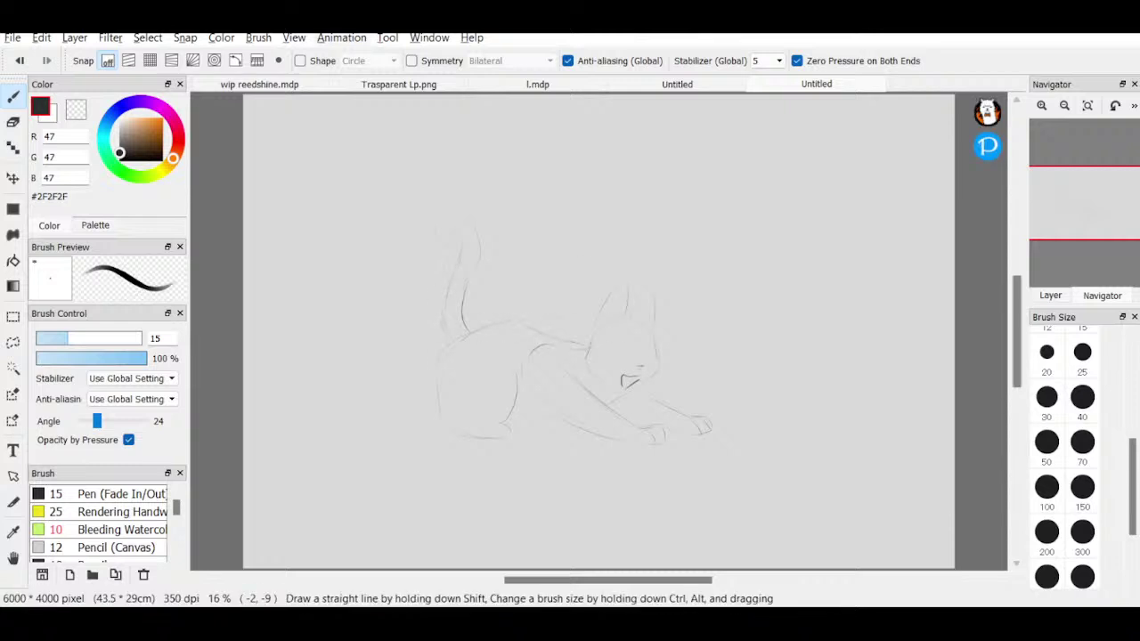
- Erase the lower hind leg and redraw it with a planted paw and a short thigh line
{"action": "left_click", "coordinate": [13, 122]}
{"action": "mouse_move", "coordinate": [493, 346]}
{"action": "left_mouse_down"}
{"action": "mouse_move", "coordinate": [506, 410]}
{"action": "mouse_move", "coordinate": [464, 394]}
{"action": "mouse_move", "coordinate": [468, 416]}
{"action": "mouse_move", "coordinate": [508, 371]}
{"action": "left_mouse_up"}
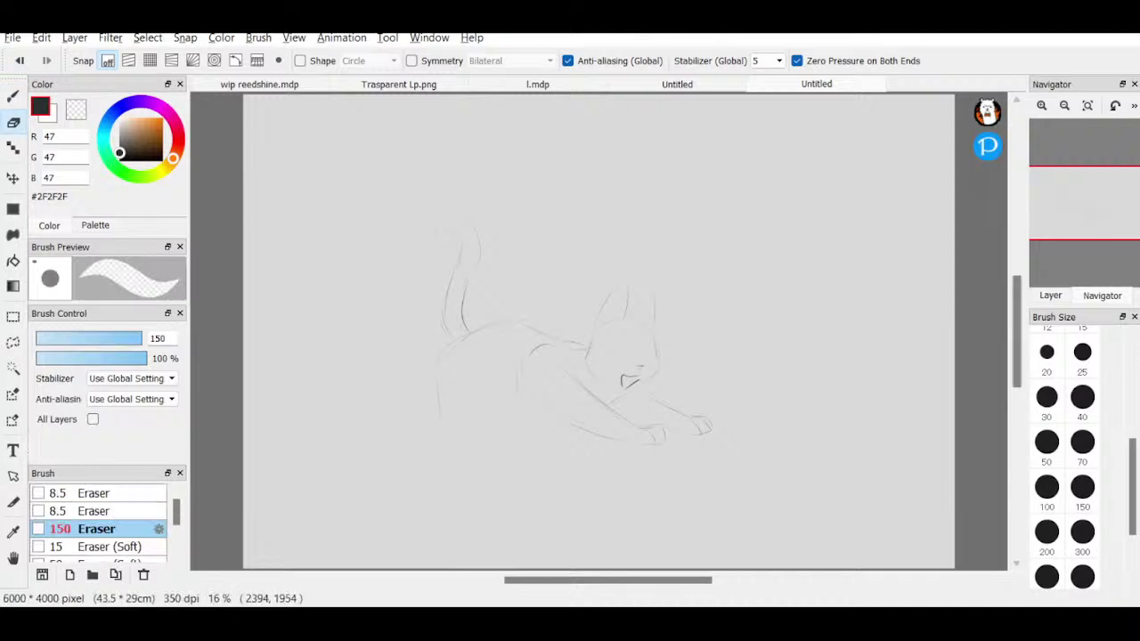
{"action": "left_click", "coordinate": [12, 95]}
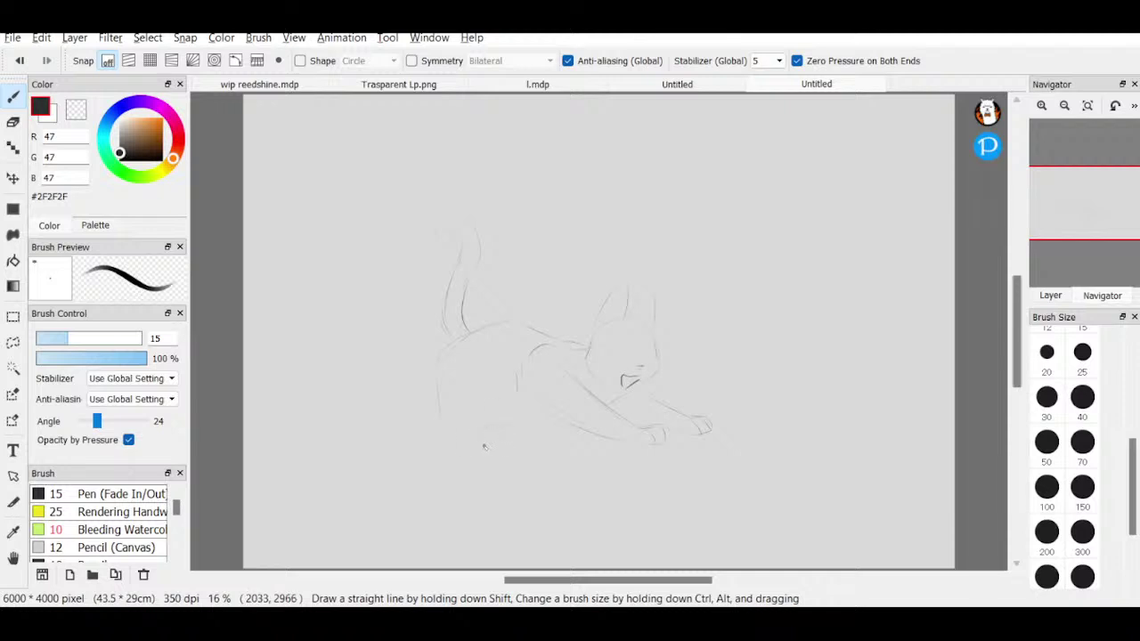
{"action": "left_click_drag", "start_coordinate": [487, 433], "coordinate": [507, 441]}
{"action": "left_click_drag", "start_coordinate": [509, 373], "coordinate": [515, 398]}
- Reposition the cat sketch slightly to the left of its original place and apply a mesh transform with 4 columns and 4 rows
{"action": "key", "text": "v"}
{"action": "left_click_drag", "start_coordinate": [801, 425], "coordinate": [759, 447]}
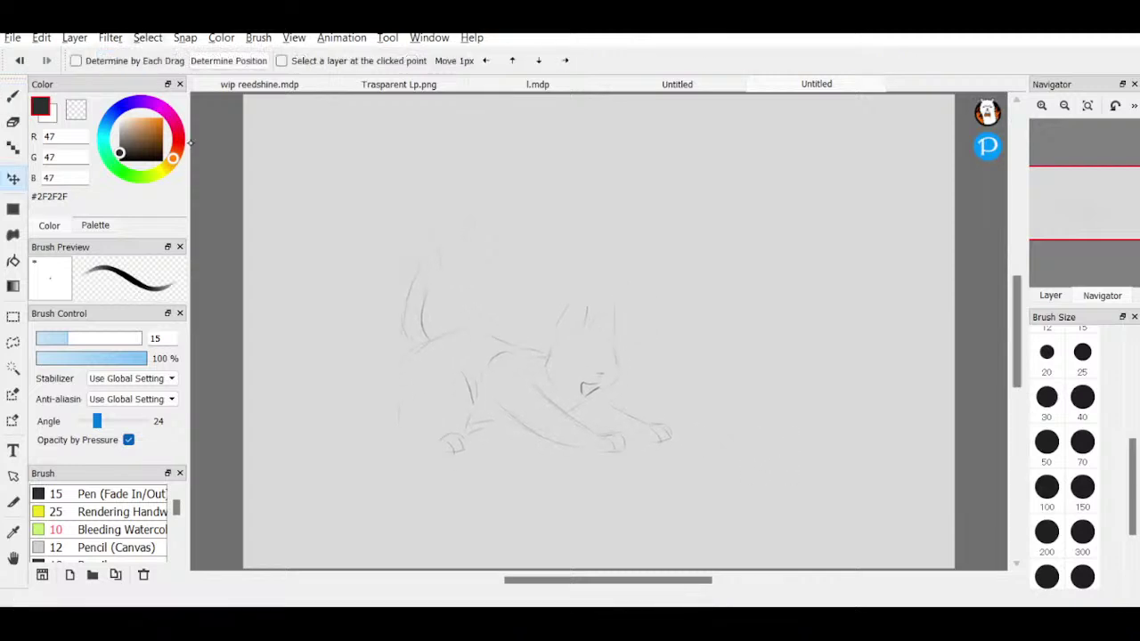
{"action": "left_click", "coordinate": [145, 39]}
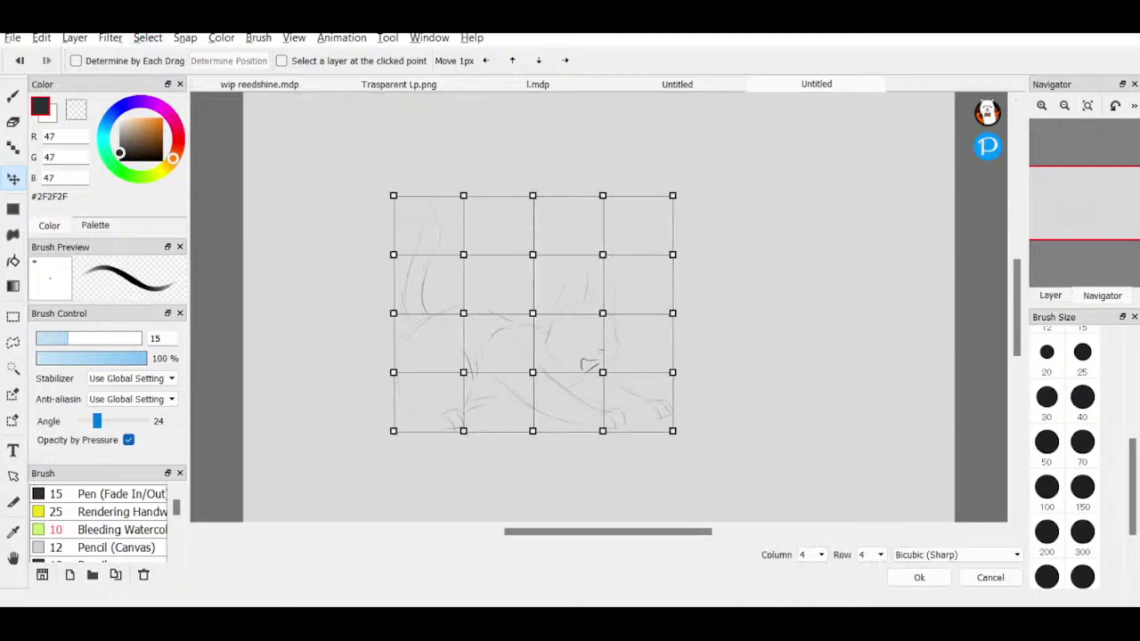
{"action": "key", "text": "Return"}
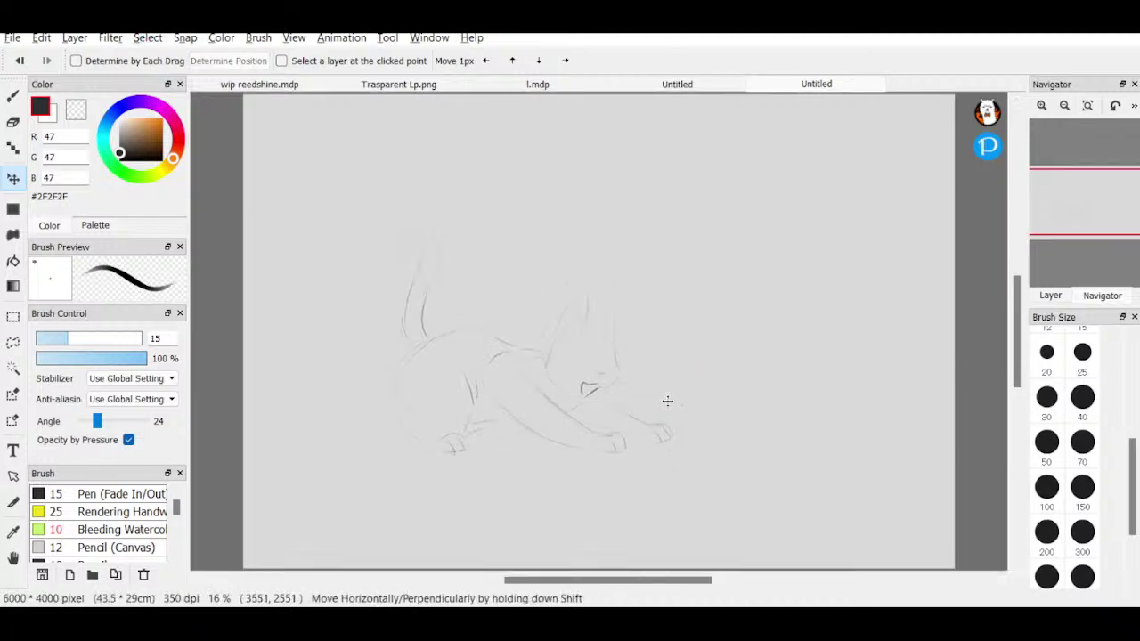
{"action": "left_click_drag", "start_coordinate": [673, 424], "coordinate": [698, 432]}
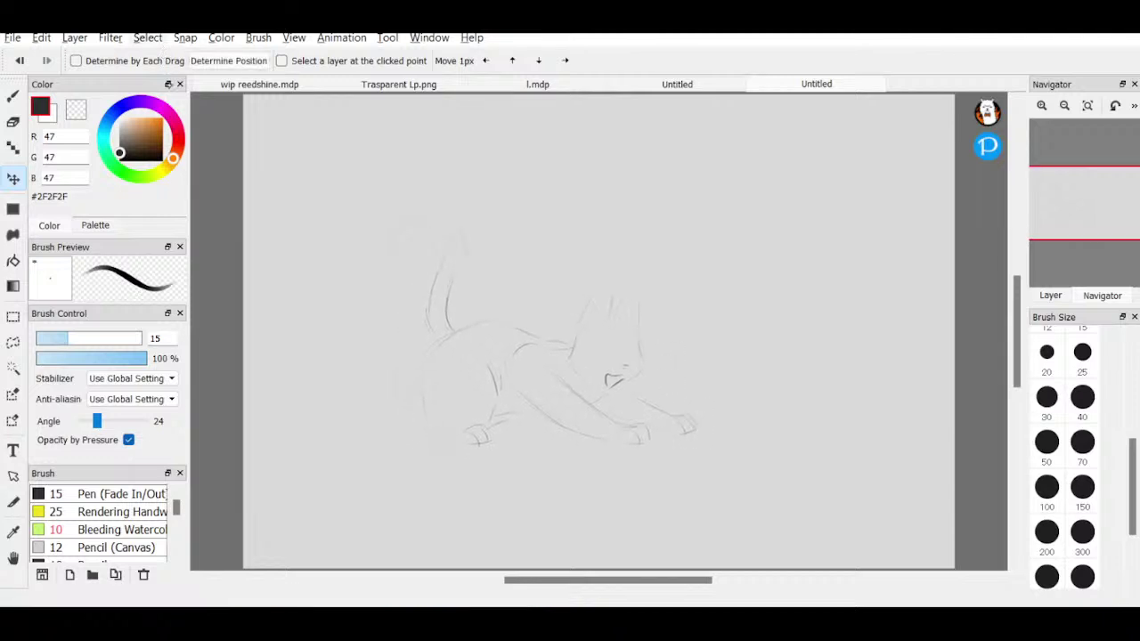
- Transform the cat sketch to a slightly larger size and place it in the lower-left area of the canvas
{"action": "key", "text": "ctrl+t"}
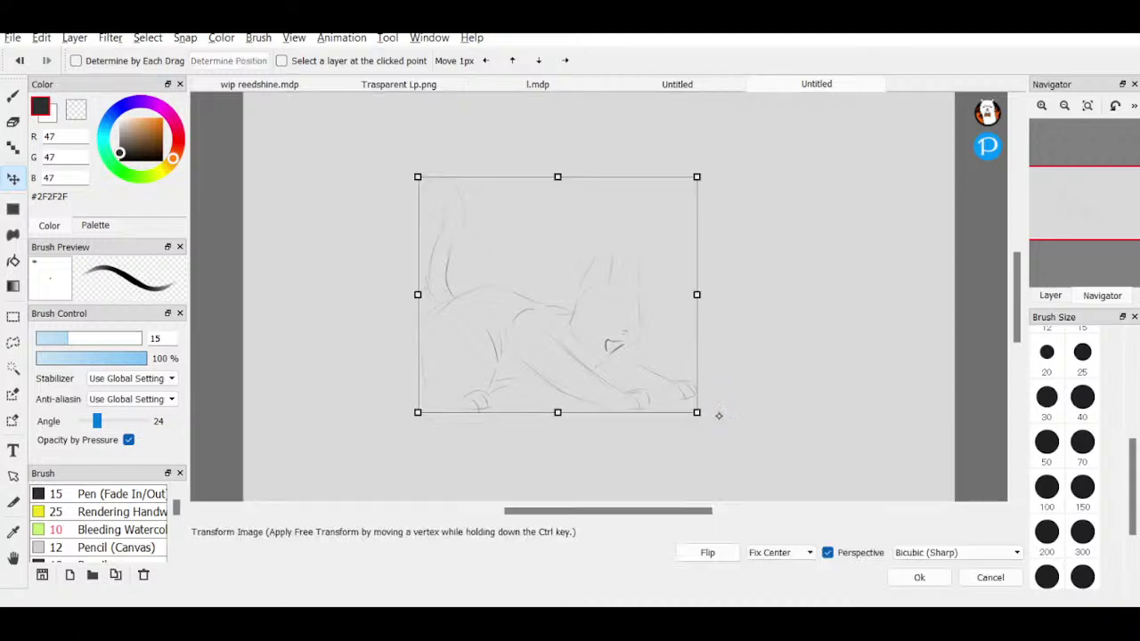
{"action": "left_click_drag", "start_coordinate": [695, 412], "coordinate": [726, 453]}
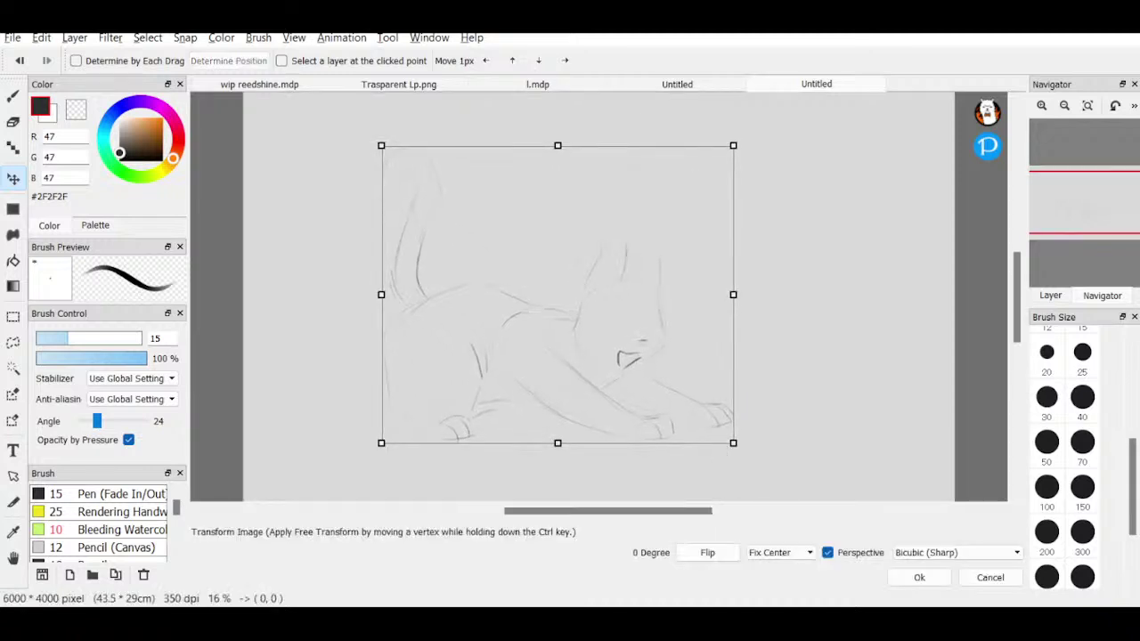
{"action": "key", "text": "ctrl+minus"}
{"action": "left_click_drag", "start_coordinate": [633, 343], "coordinate": [578, 368]}
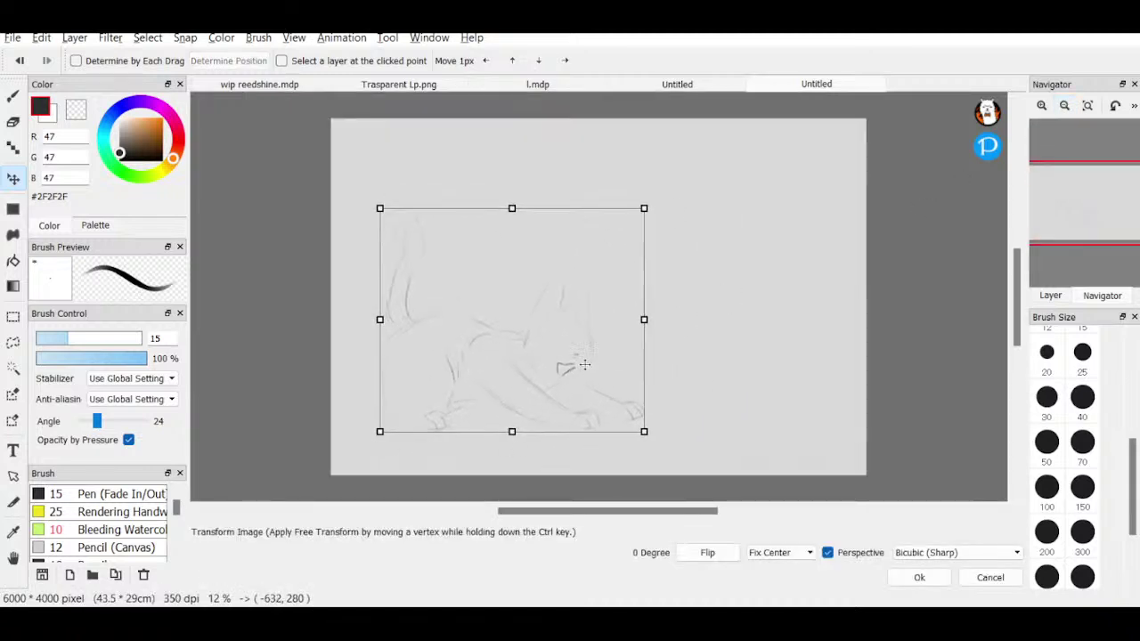
{"action": "left_click_drag", "start_coordinate": [645, 208], "coordinate": [630, 237]}
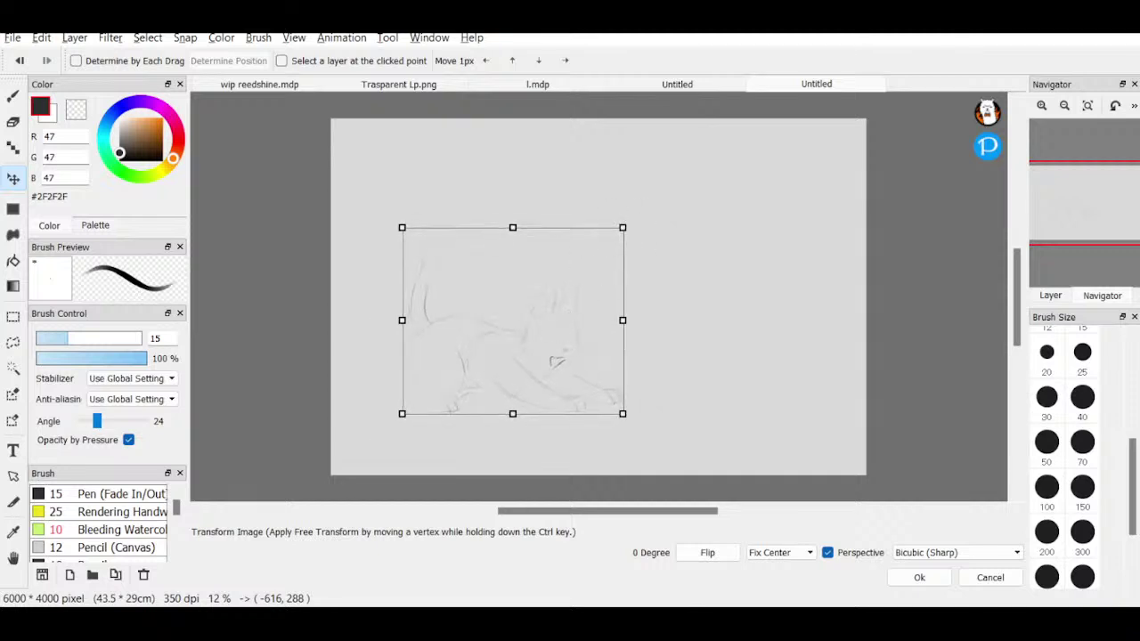
{"action": "left_click_drag", "start_coordinate": [556, 344], "coordinate": [530, 359]}
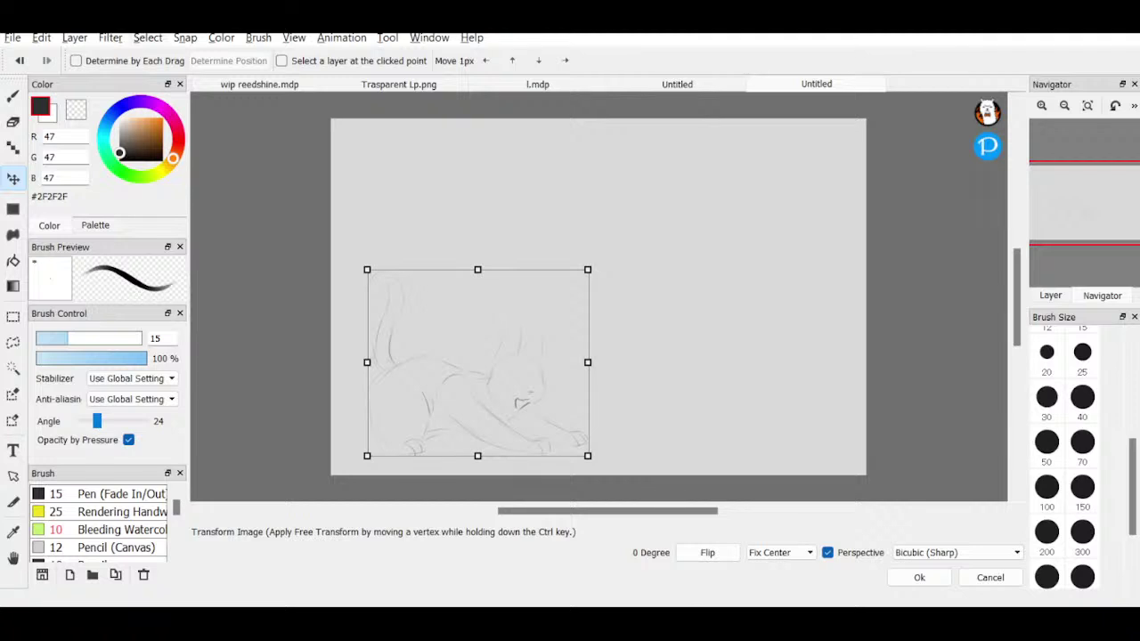
{"action": "key", "text": "Return"}
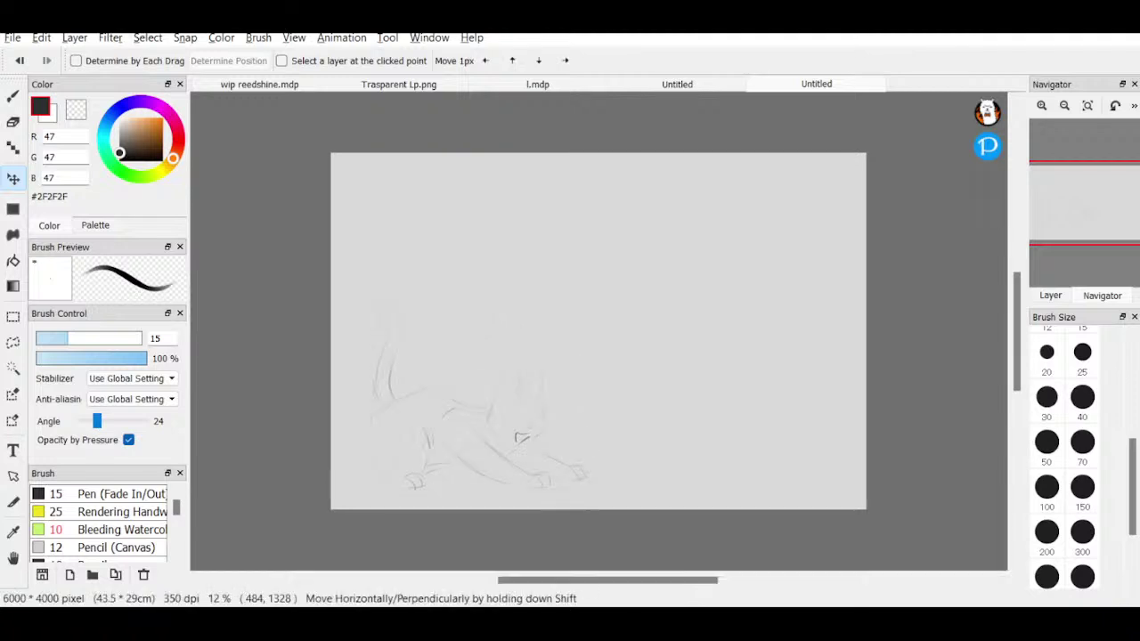
- Darken the raised tail's outline with the brush and complete its tip as a rounded hook curling away from the head
{"action": "left_click", "coordinate": [1041, 106]}
{"action": "left_click", "coordinate": [1042, 106]}
{"action": "mouse_move", "coordinate": [1073, 207]}
{"action": "left_mouse_down"}
{"action": "mouse_move", "coordinate": [1062, 214]}
{"action": "mouse_move", "coordinate": [1071, 224]}
{"action": "left_mouse_up"}
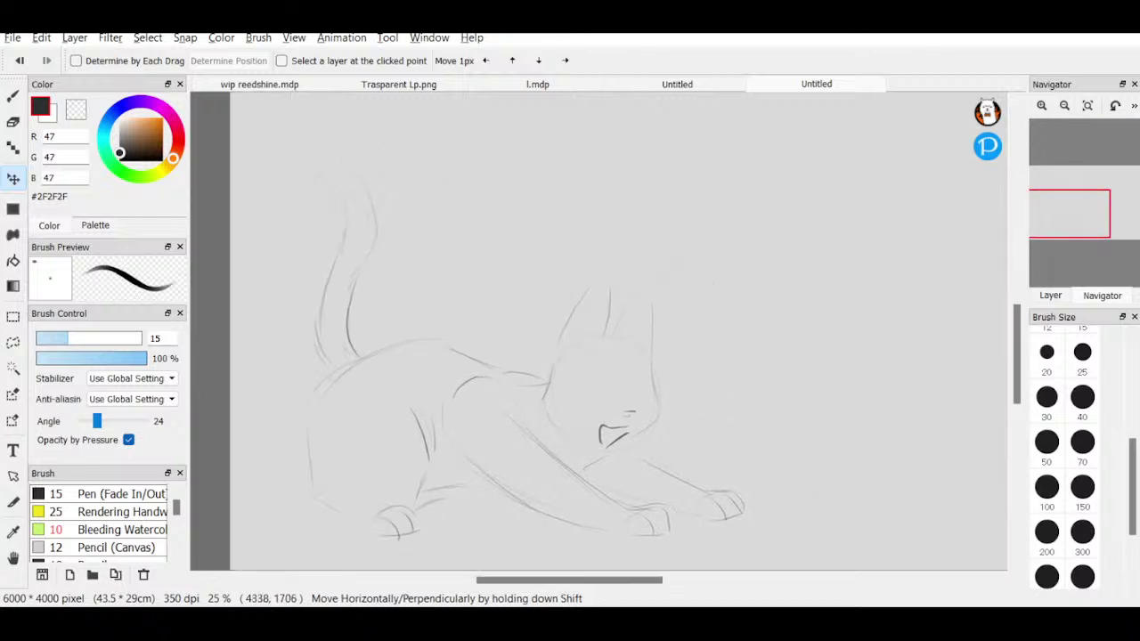
{"action": "key", "text": "b"}
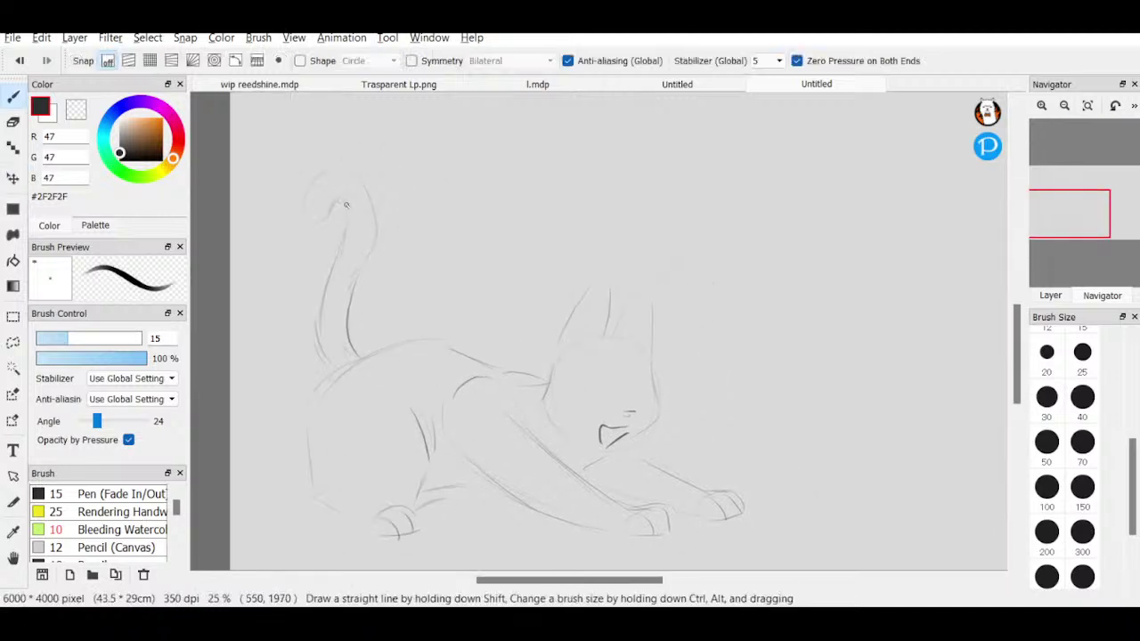
{"action": "left_click_drag", "start_coordinate": [344, 199], "coordinate": [331, 284]}
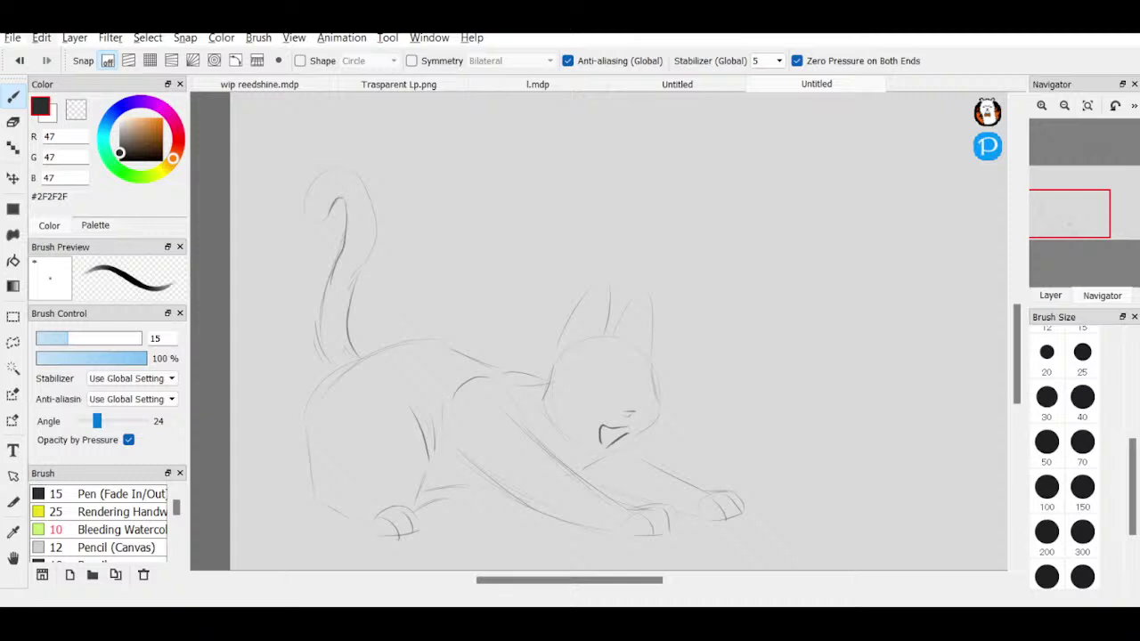
{"action": "left_click_drag", "start_coordinate": [376, 224], "coordinate": [355, 277]}
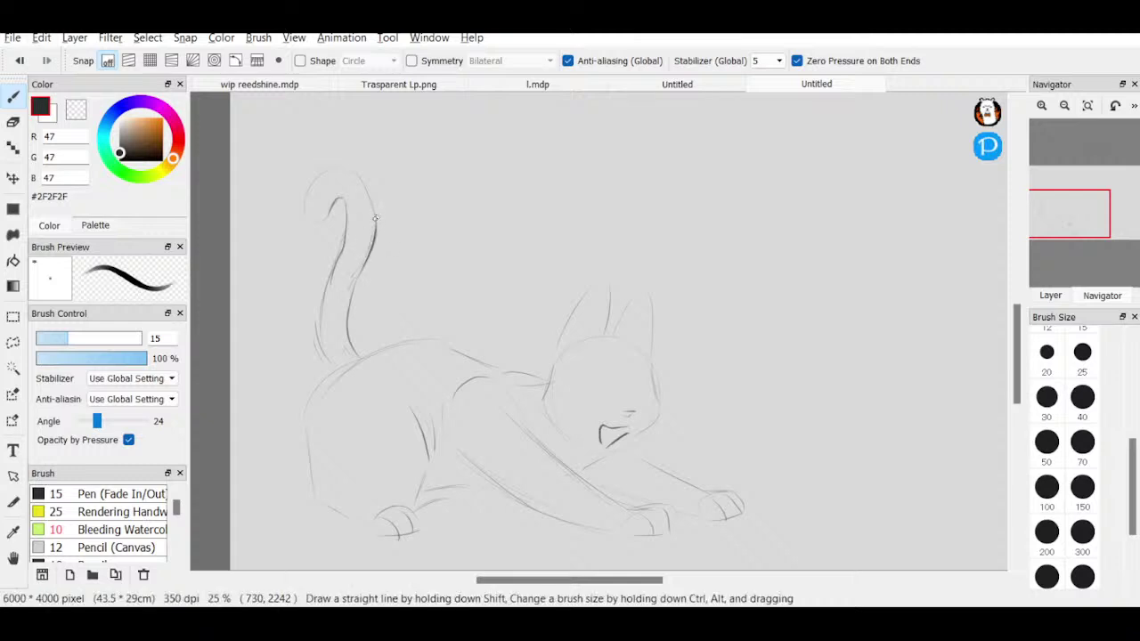
{"action": "left_click_drag", "start_coordinate": [336, 204], "coordinate": [308, 208]}
{"action": "mouse_move", "coordinate": [313, 181]}
{"action": "left_mouse_down"}
{"action": "mouse_move", "coordinate": [367, 195]}
{"action": "mouse_move", "coordinate": [351, 167]}
{"action": "mouse_move", "coordinate": [374, 221]}
{"action": "mouse_move", "coordinate": [367, 275]}
{"action": "left_mouse_up"}
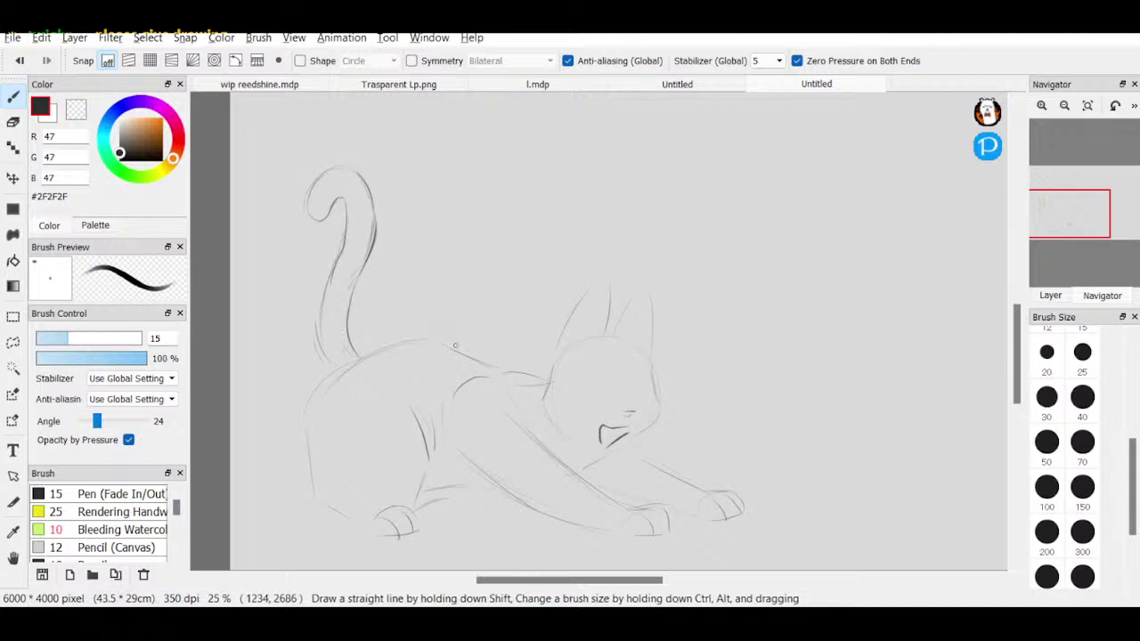
- Sketch closed eyes, then erase the far eye and the old nose and redraw the nose closer to the face's front edge
{"action": "left_click", "coordinate": [1042, 107]}
{"action": "left_click", "coordinate": [1042, 106]}
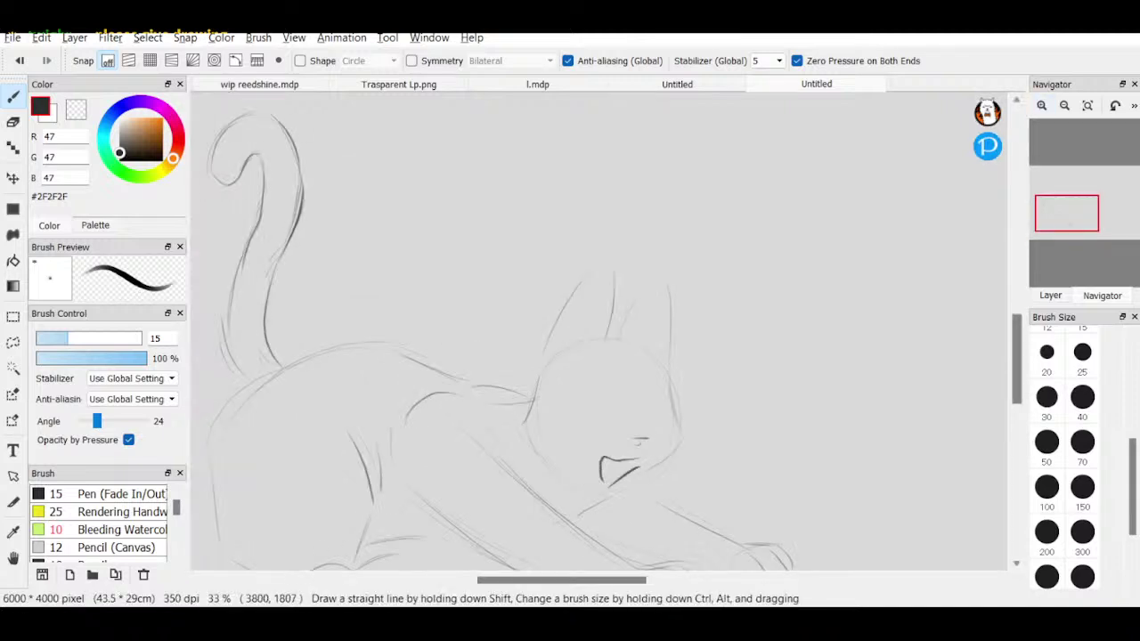
{"action": "mouse_move", "coordinate": [652, 424]}
{"action": "left_mouse_down"}
{"action": "mouse_move", "coordinate": [667, 415]}
{"action": "mouse_move", "coordinate": [613, 417]}
{"action": "left_mouse_up"}
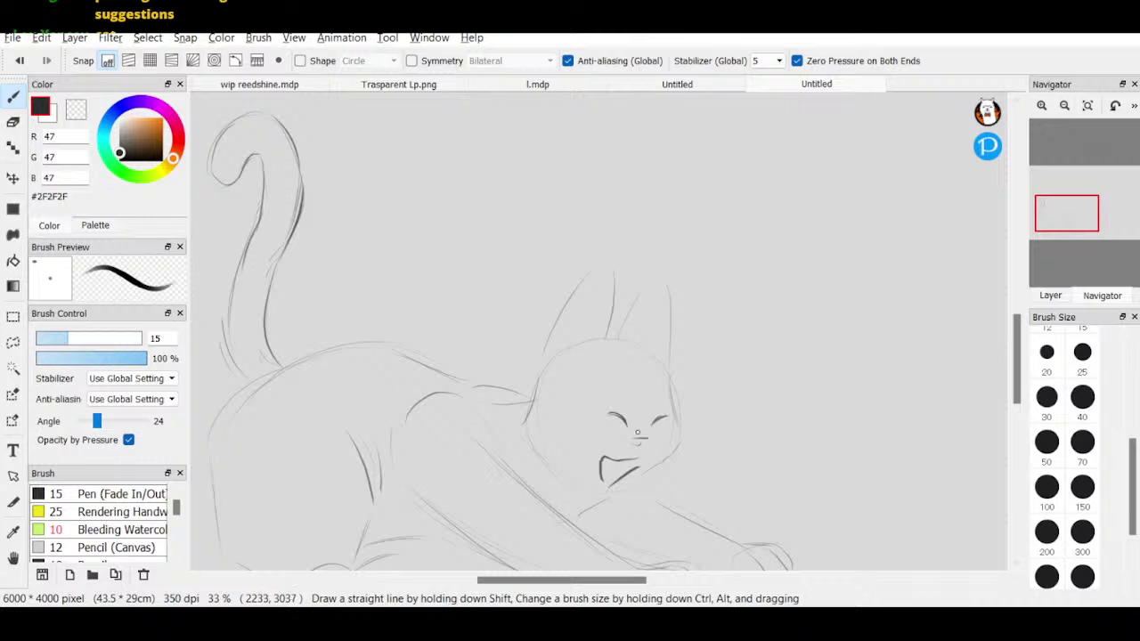
{"action": "key", "text": "e"}
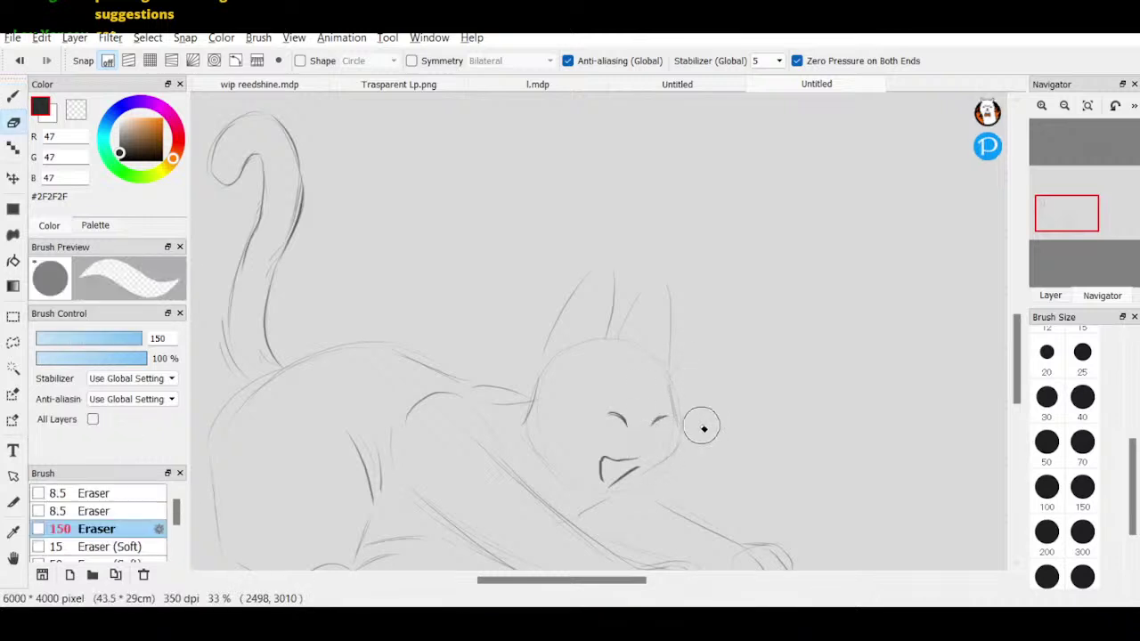
{"action": "left_click_drag", "start_coordinate": [654, 425], "coordinate": [639, 437]}
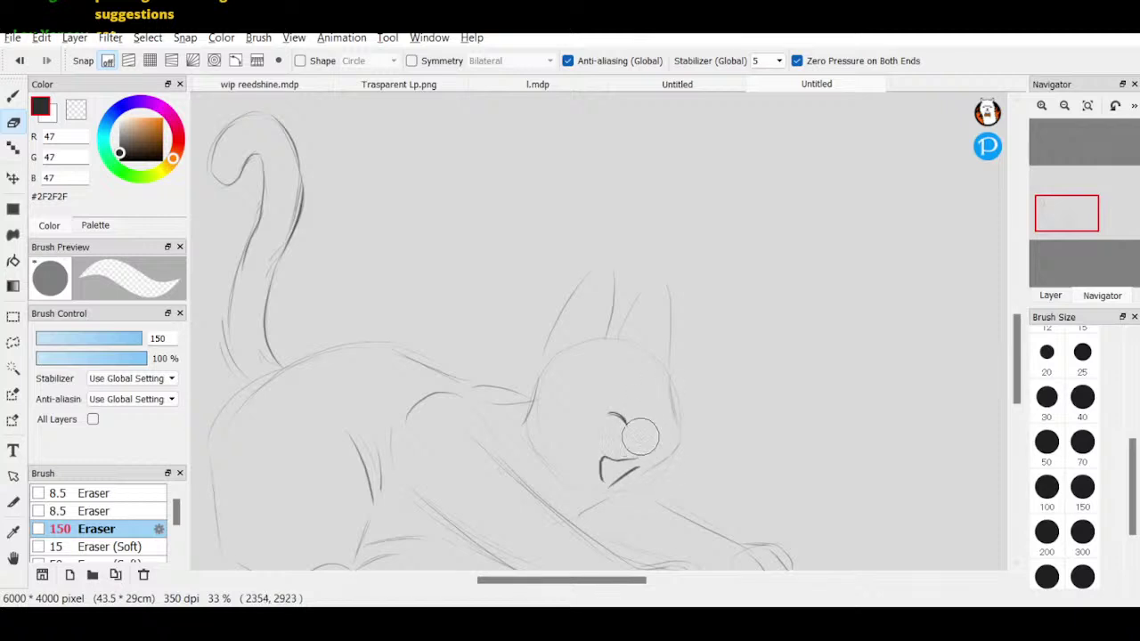
{"action": "key", "text": "b"}
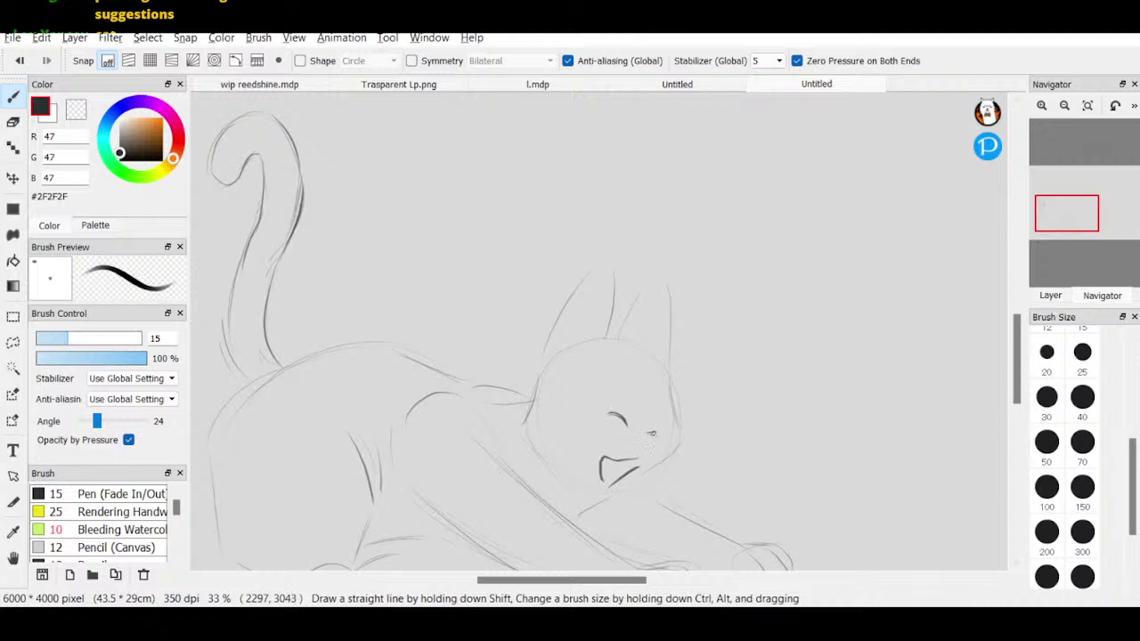
- Erase the remaining eye, draw two squinting eyes with short brow marks above the nose, and reinforce the face's front edge
{"action": "key", "text": "e"}
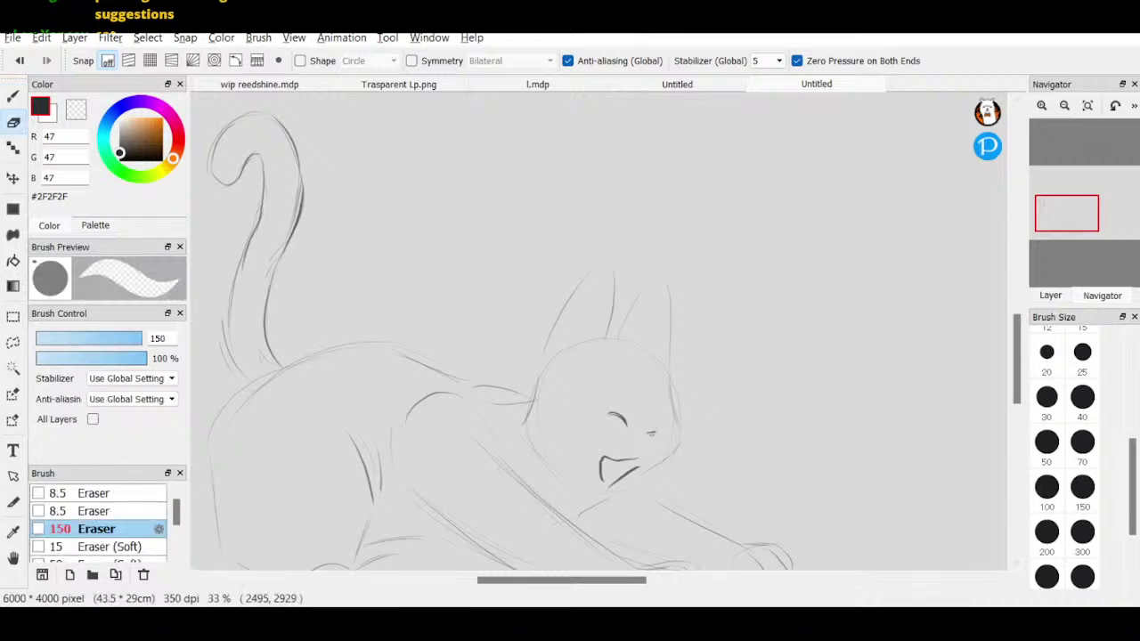
{"action": "mouse_move", "coordinate": [623, 405]}
{"action": "left_mouse_down"}
{"action": "mouse_move", "coordinate": [606, 413]}
{"action": "mouse_move", "coordinate": [622, 424]}
{"action": "left_mouse_up"}
{"action": "left_click", "coordinate": [12, 95]}
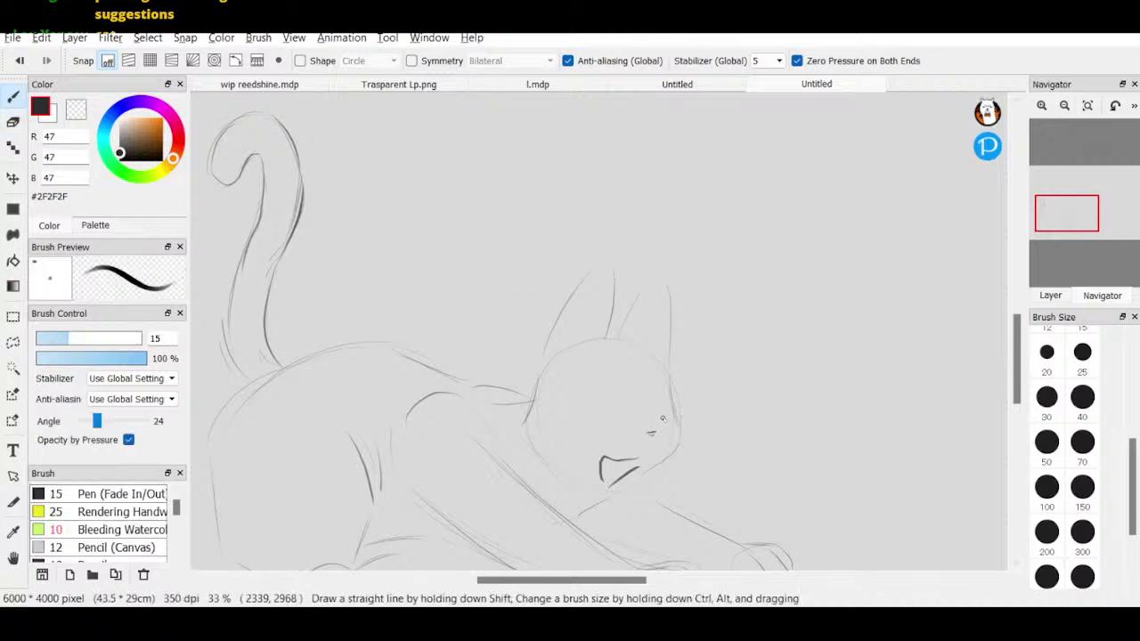
{"action": "left_click_drag", "start_coordinate": [672, 408], "coordinate": [639, 425]}
{"action": "left_click_drag", "start_coordinate": [671, 378], "coordinate": [677, 415]}
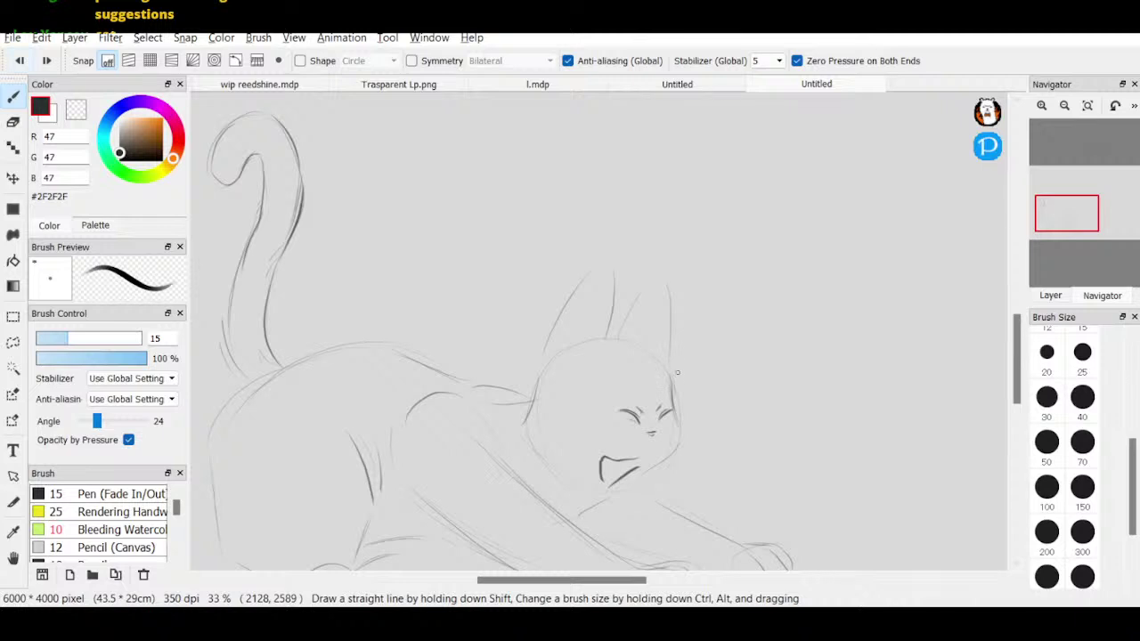
- Erase the old mouth with a size 70 eraser and redraw an open mouth directly beneath the new nose
{"action": "left_click", "coordinate": [13, 120]}
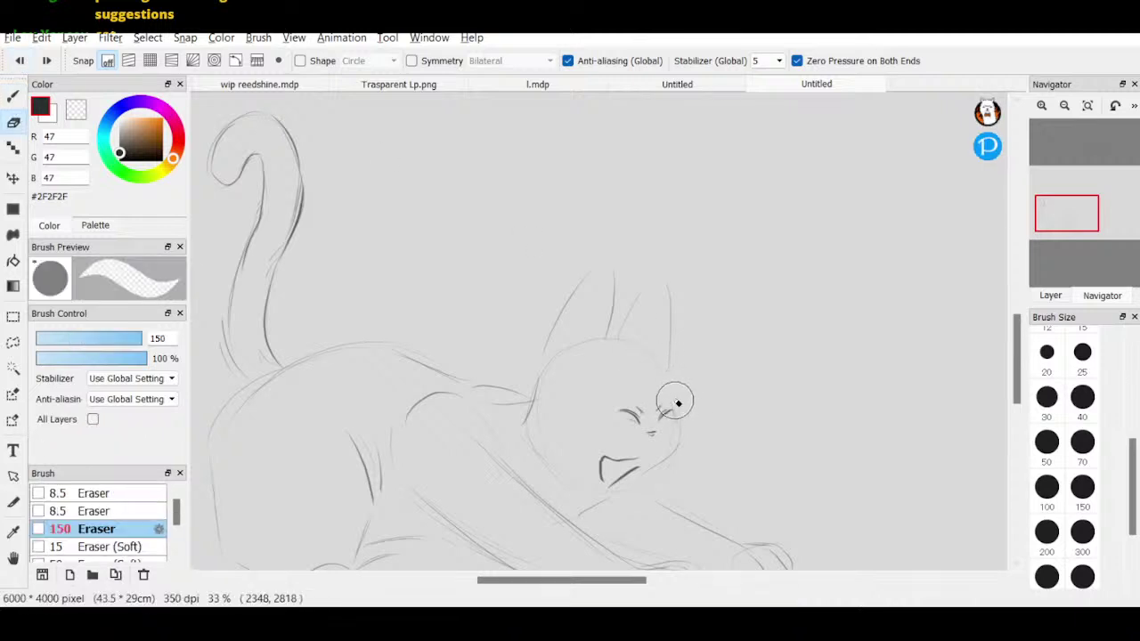
{"action": "left_click", "coordinate": [1082, 448]}
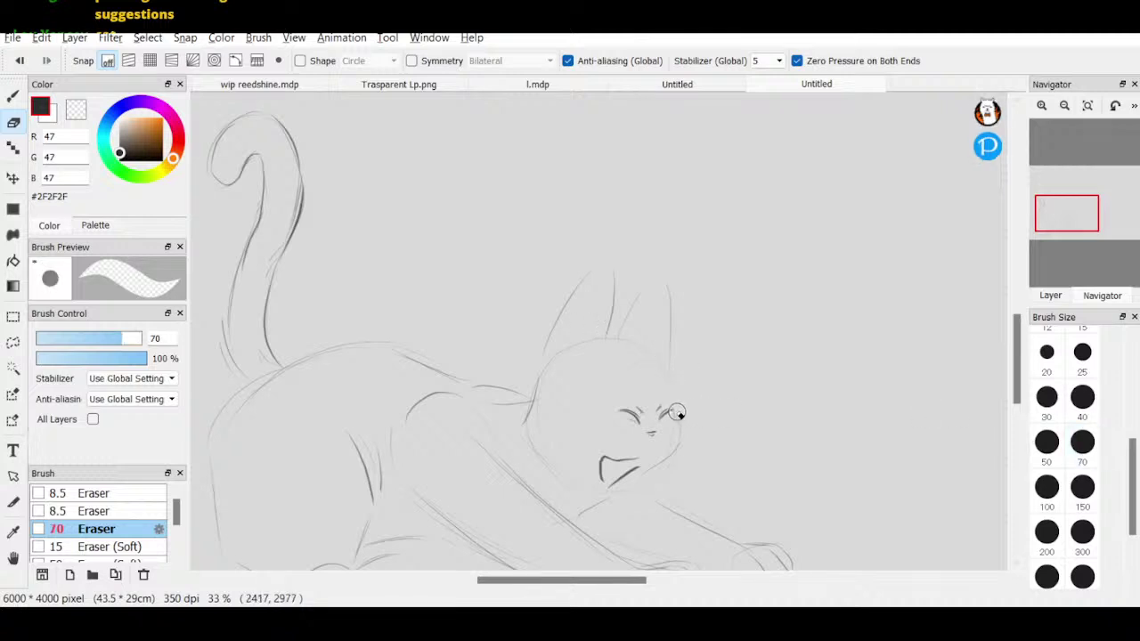
{"action": "mouse_move", "coordinate": [675, 411]}
{"action": "left_mouse_down"}
{"action": "mouse_move", "coordinate": [697, 395]}
{"action": "mouse_move", "coordinate": [647, 484]}
{"action": "mouse_move", "coordinate": [666, 452]}
{"action": "mouse_move", "coordinate": [611, 473]}
{"action": "mouse_move", "coordinate": [648, 445]}
{"action": "left_mouse_up"}
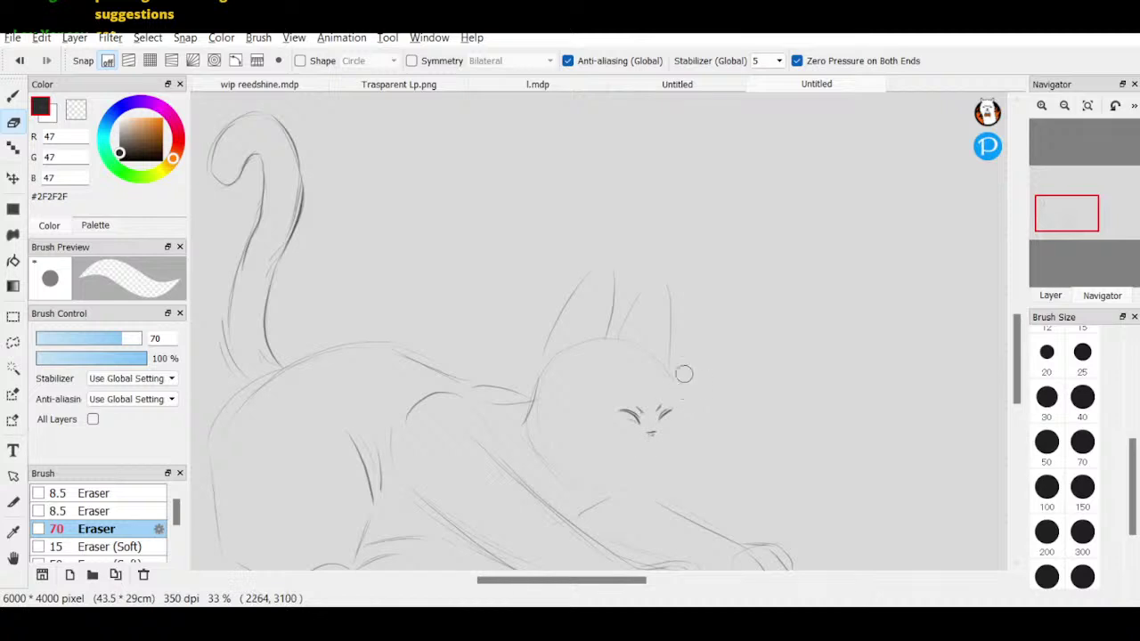
{"action": "key", "text": "b"}
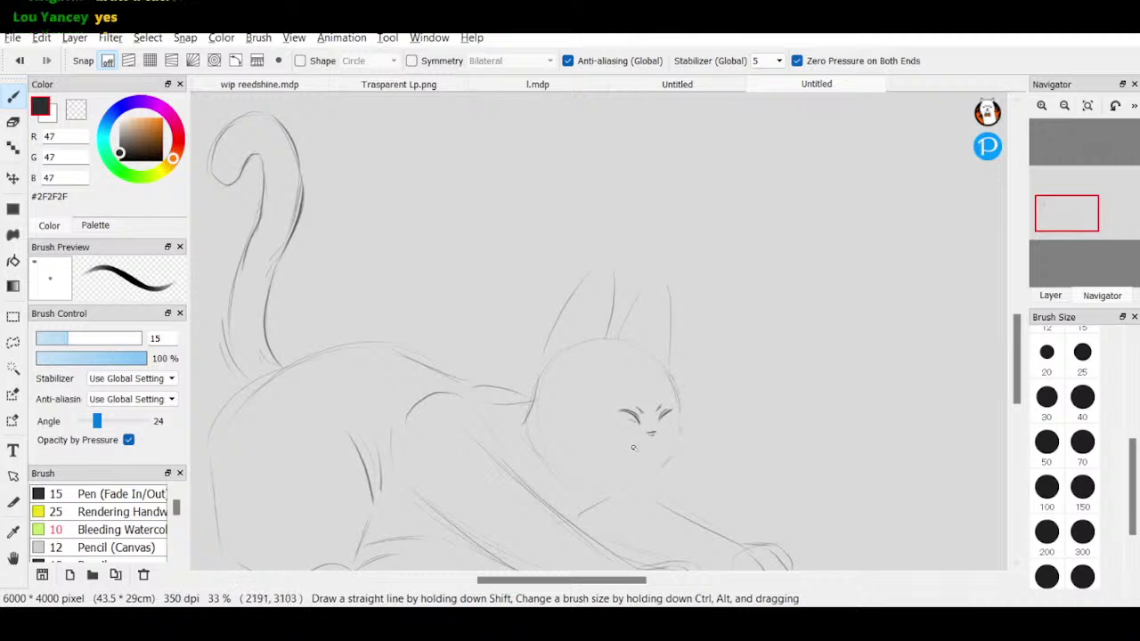
{"action": "mouse_move", "coordinate": [632, 448]}
{"action": "left_mouse_down"}
{"action": "mouse_move", "coordinate": [662, 445]}
{"action": "mouse_move", "coordinate": [625, 448]}
{"action": "mouse_move", "coordinate": [625, 463]}
{"action": "mouse_move", "coordinate": [661, 448]}
{"action": "mouse_move", "coordinate": [636, 480]}
{"action": "mouse_move", "coordinate": [638, 447]}
{"action": "mouse_move", "coordinate": [625, 449]}
{"action": "mouse_move", "coordinate": [663, 444]}
{"action": "mouse_move", "coordinate": [624, 470]}
{"action": "left_mouse_up"}
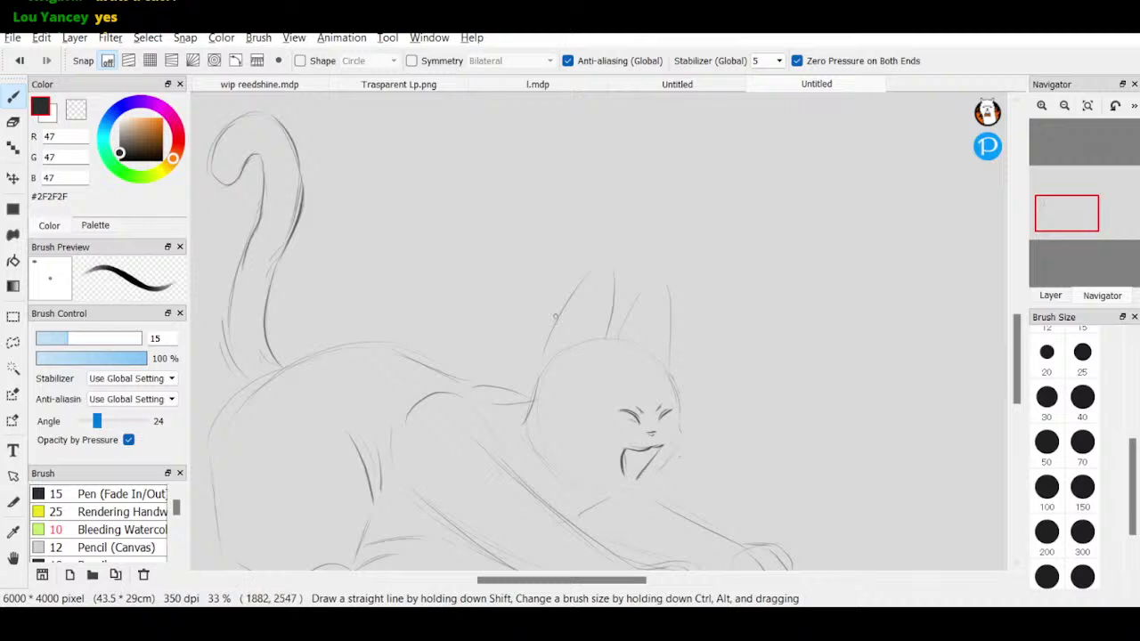
- Add teeth and a tongue inside the mouth, and darken and refine the lines of both pointed ears
{"action": "key", "text": "e"}
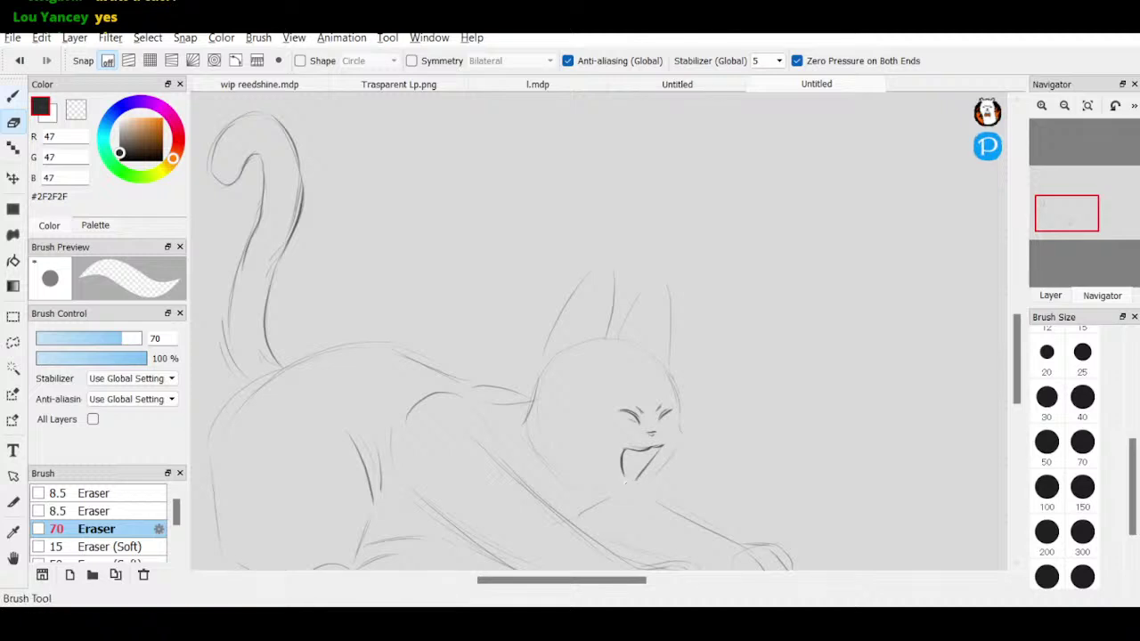
{"action": "key", "text": "b"}
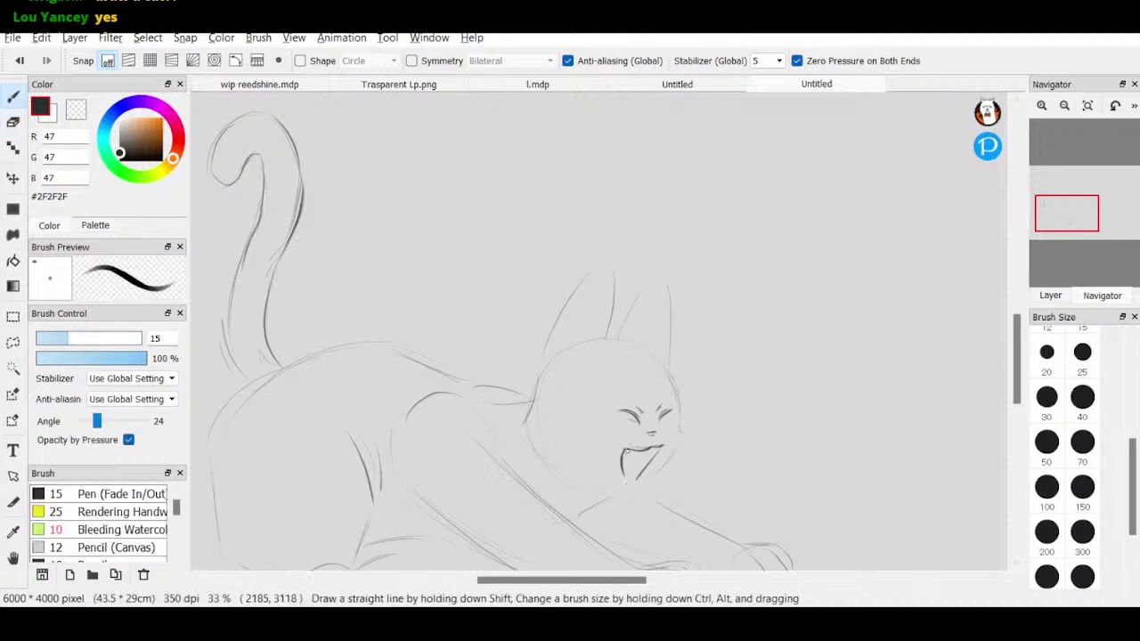
{"action": "left_click_drag", "start_coordinate": [630, 455], "coordinate": [651, 451]}
{"action": "mouse_move", "coordinate": [614, 301]}
{"action": "left_mouse_down"}
{"action": "mouse_move", "coordinate": [564, 314]}
{"action": "mouse_move", "coordinate": [641, 293]}
{"action": "mouse_move", "coordinate": [626, 321]}
{"action": "mouse_move", "coordinate": [645, 289]}
{"action": "mouse_move", "coordinate": [661, 306]}
{"action": "mouse_move", "coordinate": [661, 294]}
{"action": "mouse_move", "coordinate": [661, 322]}
{"action": "left_mouse_up"}
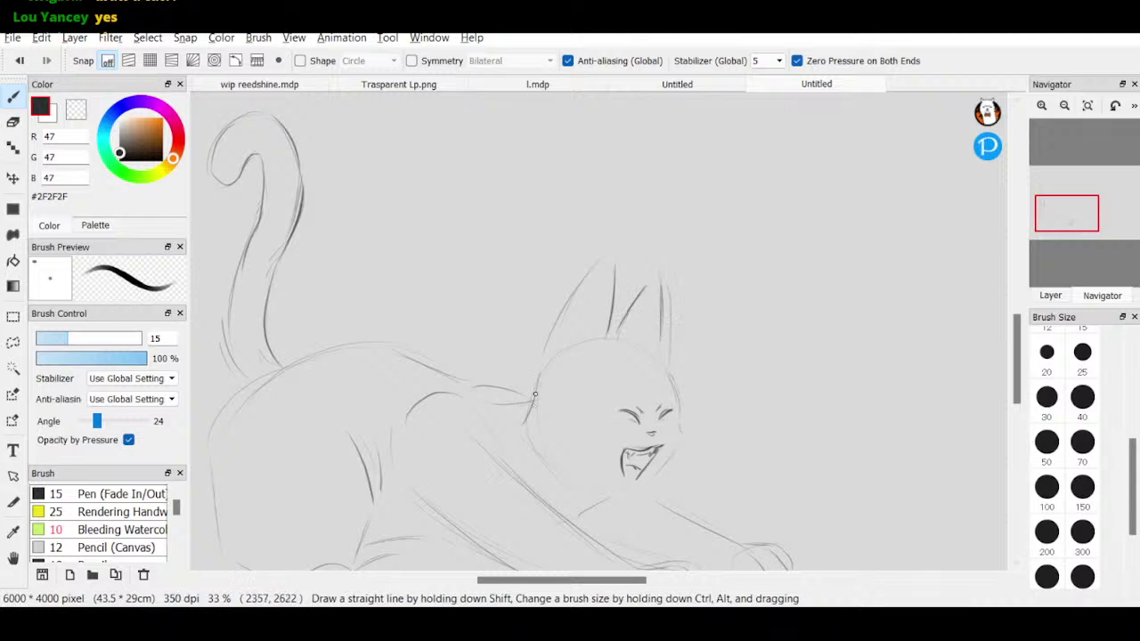
- Draw a small fur tuft on each cheek, undoing the excess strokes near the muzzle
{"action": "left_click_drag", "start_coordinate": [538, 376], "coordinate": [522, 425]}
{"action": "mouse_move", "coordinate": [679, 418]}
{"action": "left_mouse_down"}
{"action": "mouse_move", "coordinate": [681, 437]}
{"action": "mouse_move", "coordinate": [667, 445]}
{"action": "left_mouse_up"}
{"action": "key", "text": "ctrl+z"}
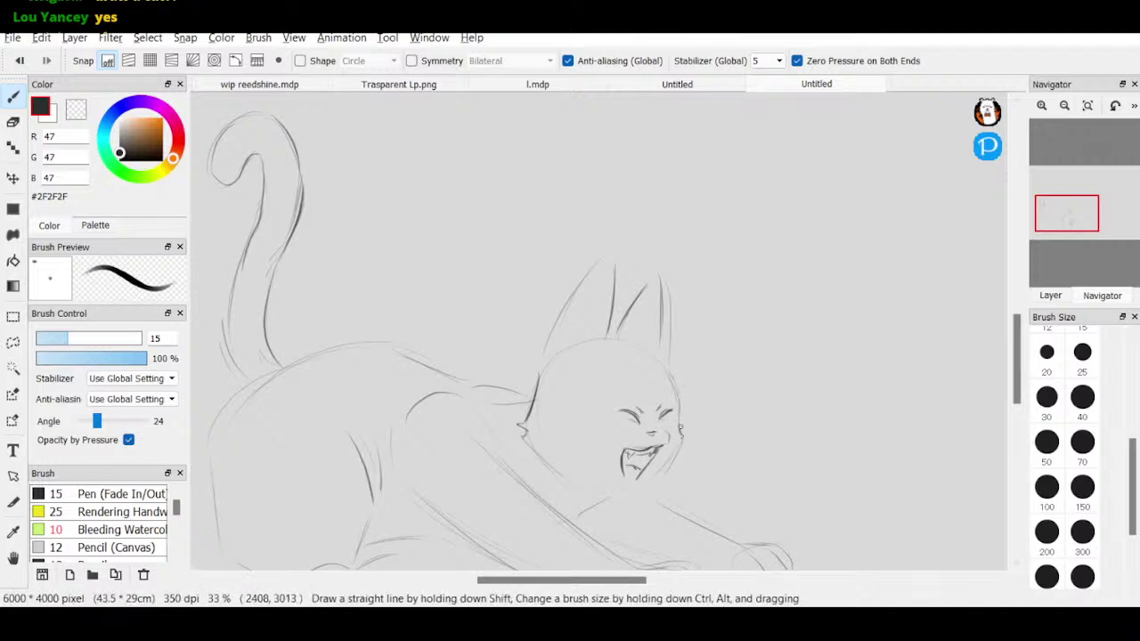
{"action": "left_click", "coordinate": [20, 61]}
- Erase the toothed mouth, try a simpler open mouth outline, and erase that outline as well
{"action": "left_click", "coordinate": [12, 122]}
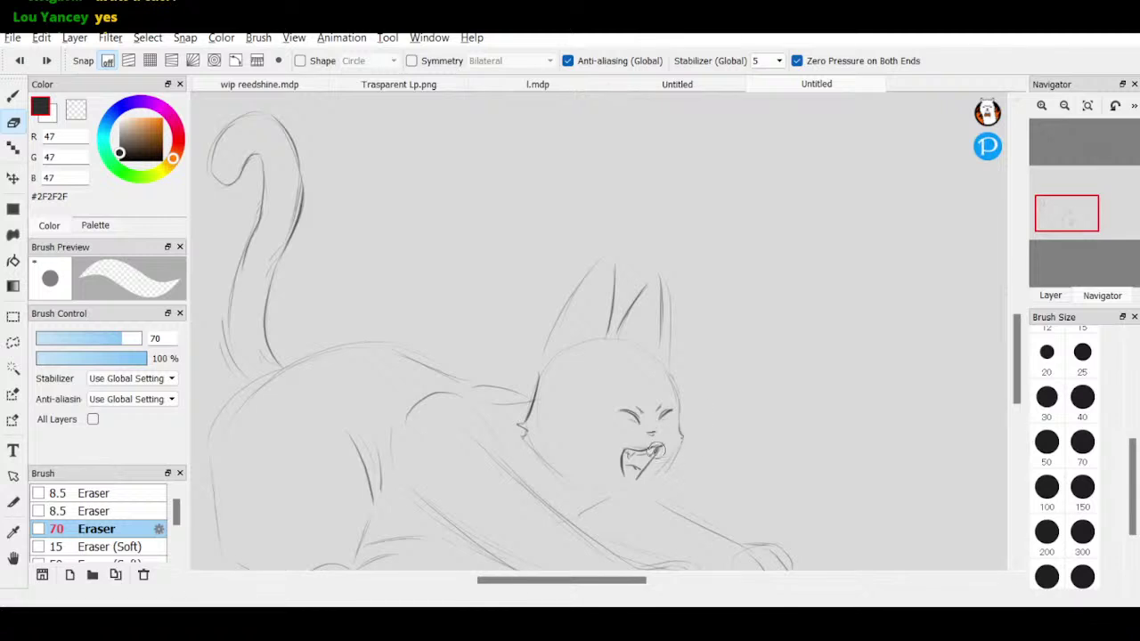
{"action": "mouse_move", "coordinate": [645, 452]}
{"action": "left_mouse_down"}
{"action": "mouse_move", "coordinate": [640, 468]}
{"action": "mouse_move", "coordinate": [662, 450]}
{"action": "mouse_move", "coordinate": [631, 457]}
{"action": "mouse_move", "coordinate": [623, 438]}
{"action": "left_mouse_up"}
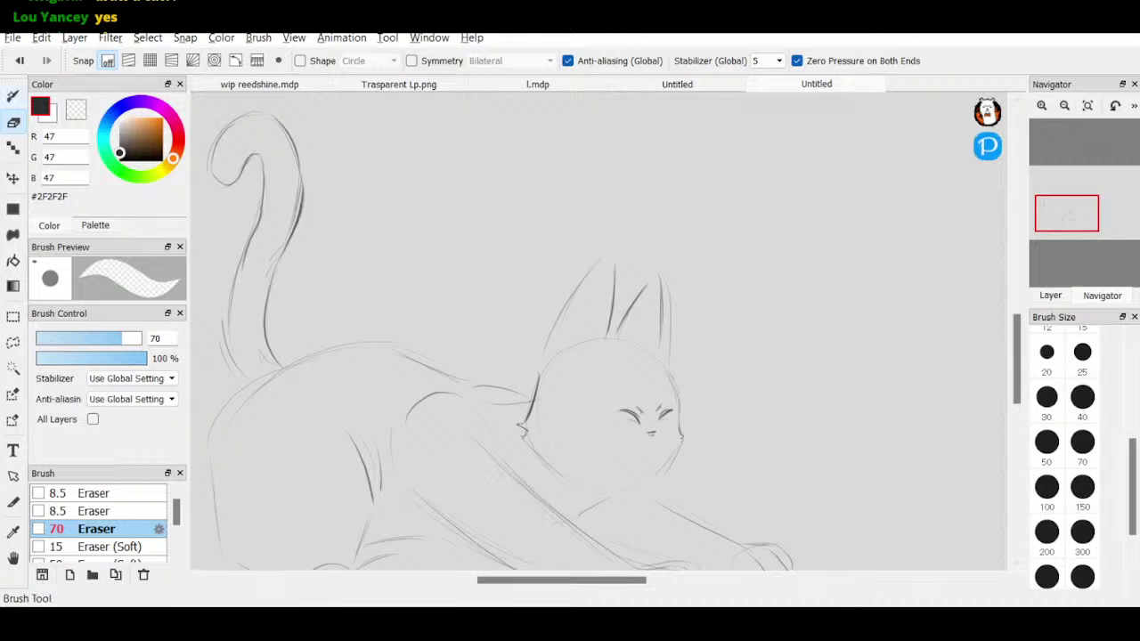
{"action": "key", "text": "b"}
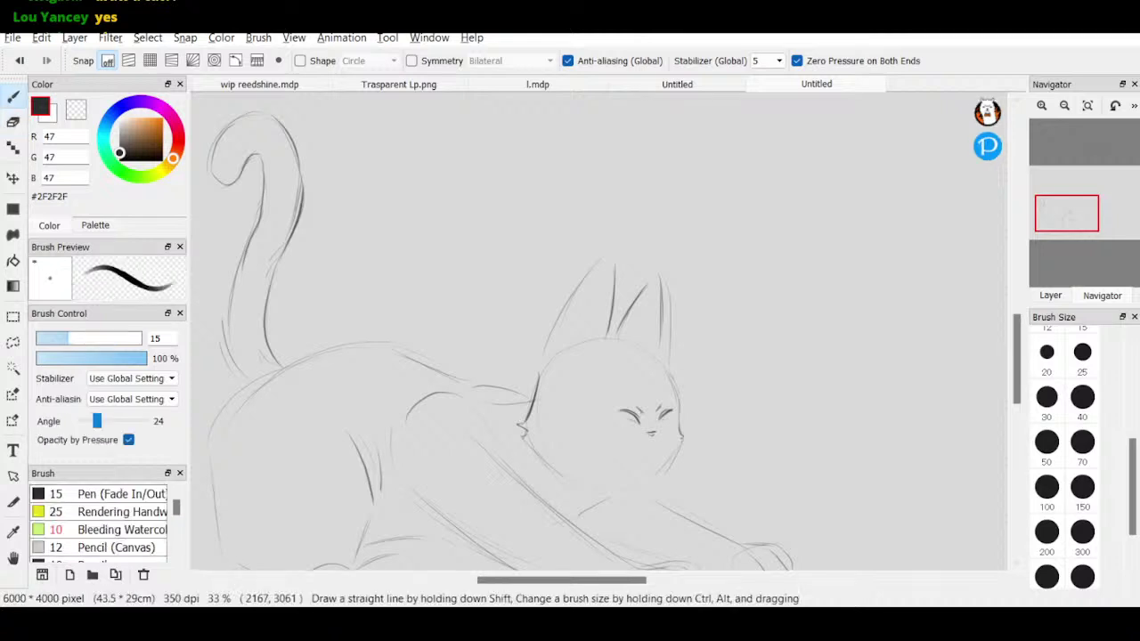
{"action": "mouse_move", "coordinate": [627, 453]}
{"action": "left_mouse_down"}
{"action": "mouse_move", "coordinate": [666, 447]}
{"action": "mouse_move", "coordinate": [653, 461]}
{"action": "mouse_move", "coordinate": [626, 458]}
{"action": "mouse_move", "coordinate": [623, 473]}
{"action": "mouse_move", "coordinate": [623, 453]}
{"action": "mouse_move", "coordinate": [648, 471]}
{"action": "mouse_move", "coordinate": [658, 452]}
{"action": "mouse_move", "coordinate": [639, 476]}
{"action": "mouse_move", "coordinate": [661, 452]}
{"action": "mouse_move", "coordinate": [624, 480]}
{"action": "mouse_move", "coordinate": [656, 448]}
{"action": "mouse_move", "coordinate": [628, 458]}
{"action": "mouse_move", "coordinate": [623, 473]}
{"action": "mouse_move", "coordinate": [629, 454]}
{"action": "mouse_move", "coordinate": [656, 454]}
{"action": "mouse_move", "coordinate": [629, 449]}
{"action": "mouse_move", "coordinate": [656, 452]}
{"action": "mouse_move", "coordinate": [666, 449]}
{"action": "left_mouse_up"}
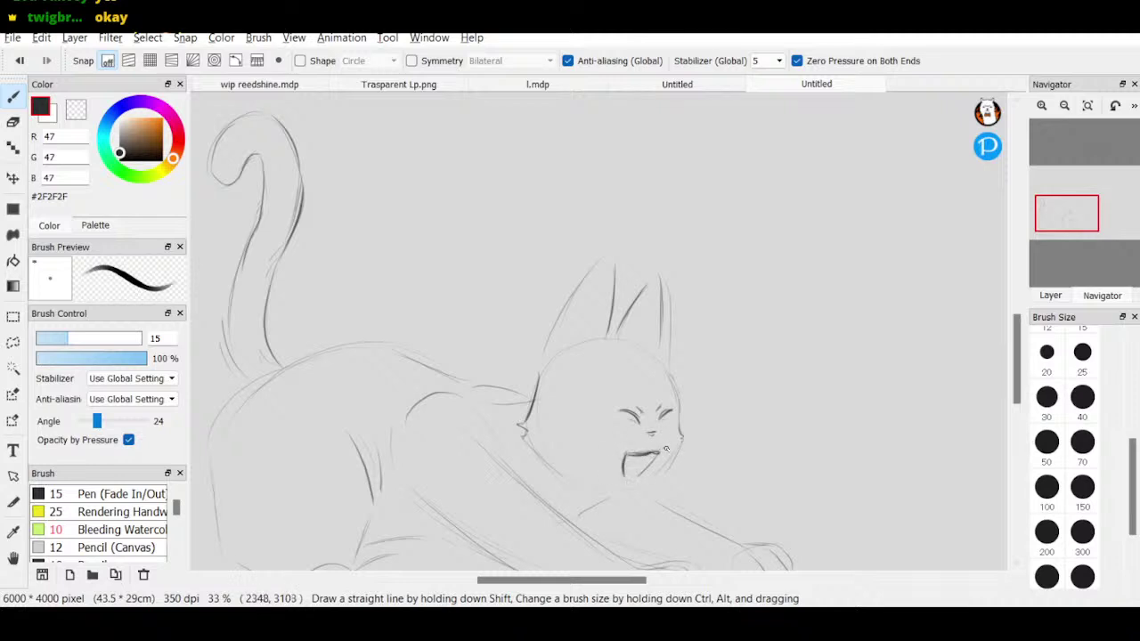
{"action": "key", "text": "e"}
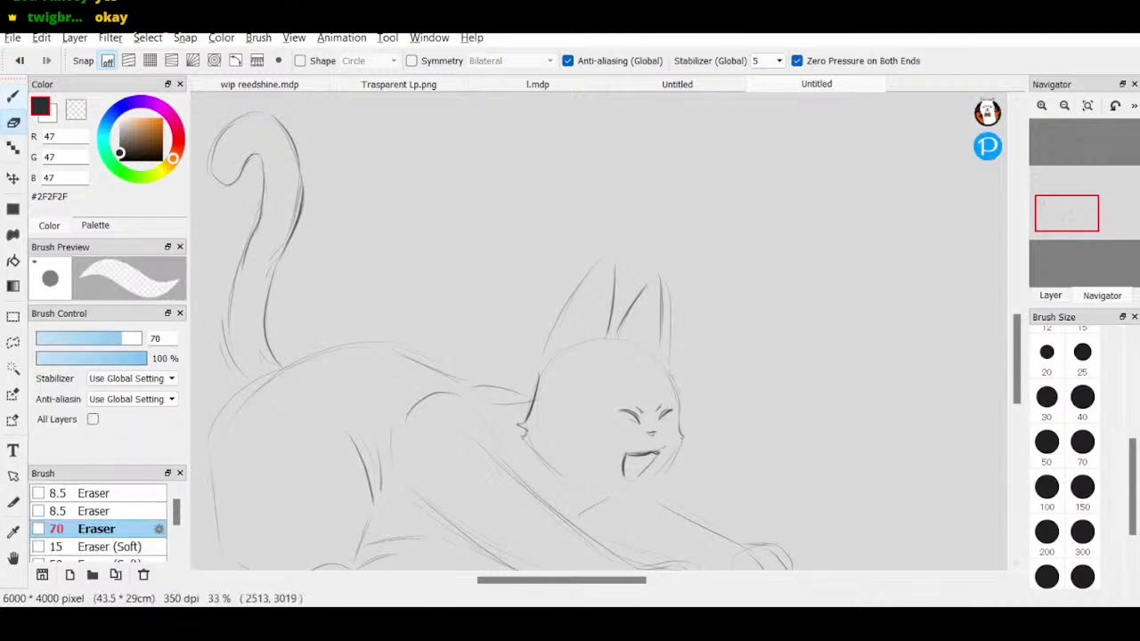
{"action": "mouse_move", "coordinate": [637, 448]}
{"action": "left_mouse_down"}
{"action": "mouse_move", "coordinate": [627, 453]}
{"action": "mouse_move", "coordinate": [659, 455]}
{"action": "mouse_move", "coordinate": [634, 466]}
{"action": "mouse_move", "coordinate": [646, 450]}
{"action": "left_mouse_up"}
- Redraw a smaller open mouth below the nose with a pointed lower jaw, teeth and a tongue line
{"action": "key", "text": "b"}
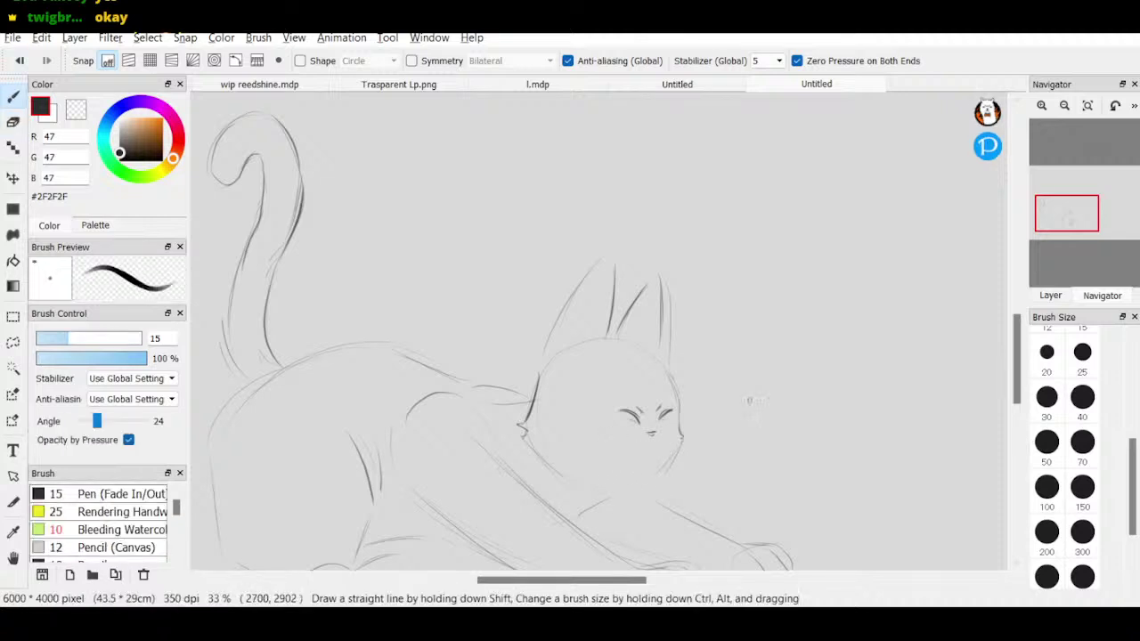
{"action": "left_click_drag", "start_coordinate": [623, 455], "coordinate": [665, 450]}
{"action": "left_click_drag", "start_coordinate": [628, 469], "coordinate": [651, 456]}
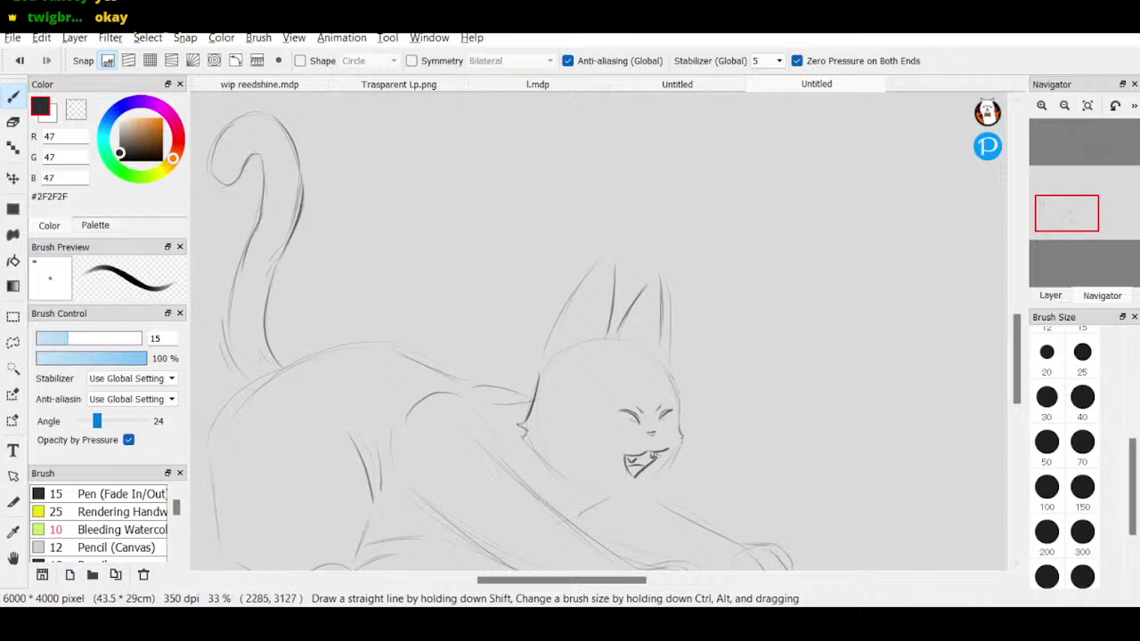
- Add a tongue line in the mouth, and darken the line from back to neck and the lower edge of the far foreleg
{"action": "left_click_drag", "start_coordinate": [637, 460], "coordinate": [652, 454]}
{"action": "left_click", "coordinate": [1064, 105]}
{"action": "left_click", "coordinate": [1064, 105]}
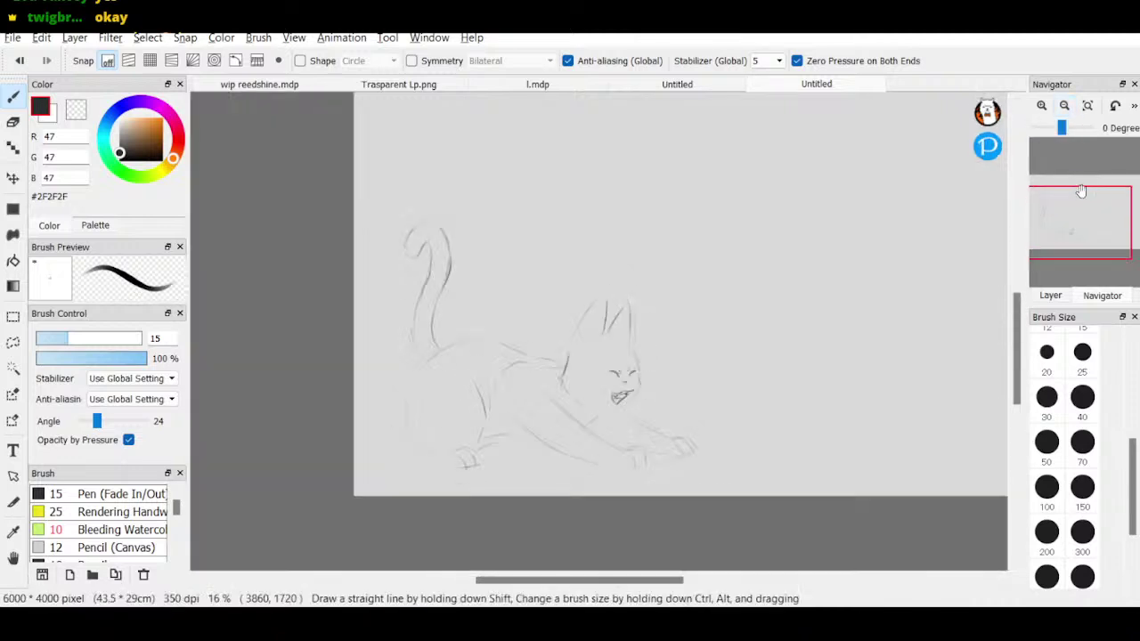
{"action": "left_click", "coordinate": [1042, 105]}
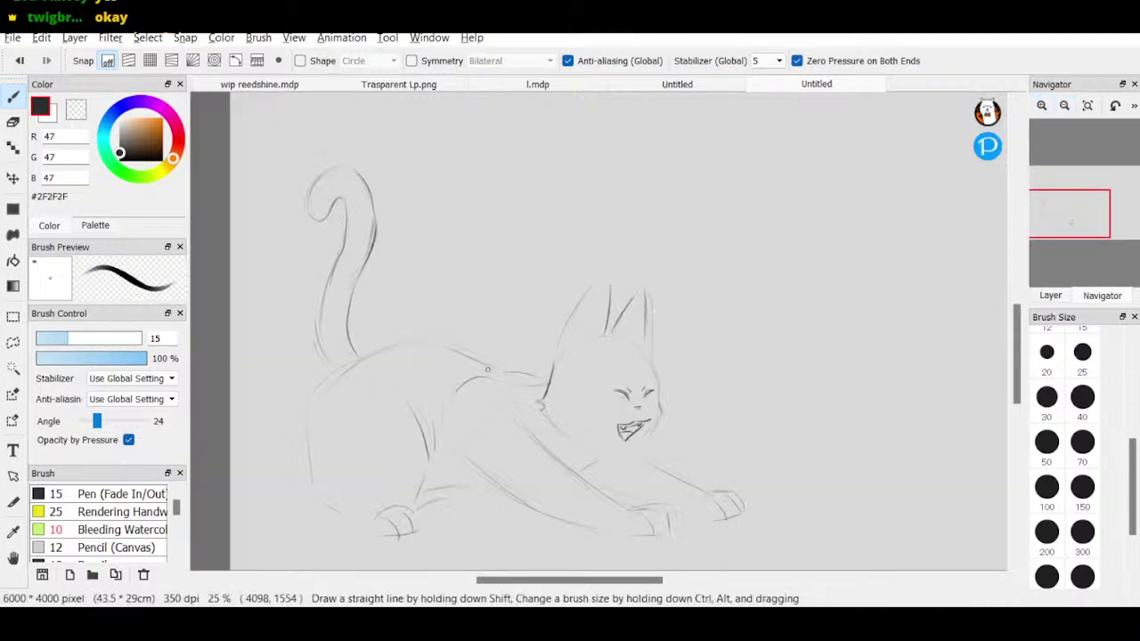
{"action": "mouse_move", "coordinate": [491, 366]}
{"action": "left_mouse_down"}
{"action": "mouse_move", "coordinate": [550, 379]}
{"action": "mouse_move", "coordinate": [538, 377]}
{"action": "left_mouse_up"}
{"action": "left_click_drag", "start_coordinate": [584, 476], "coordinate": [677, 514]}
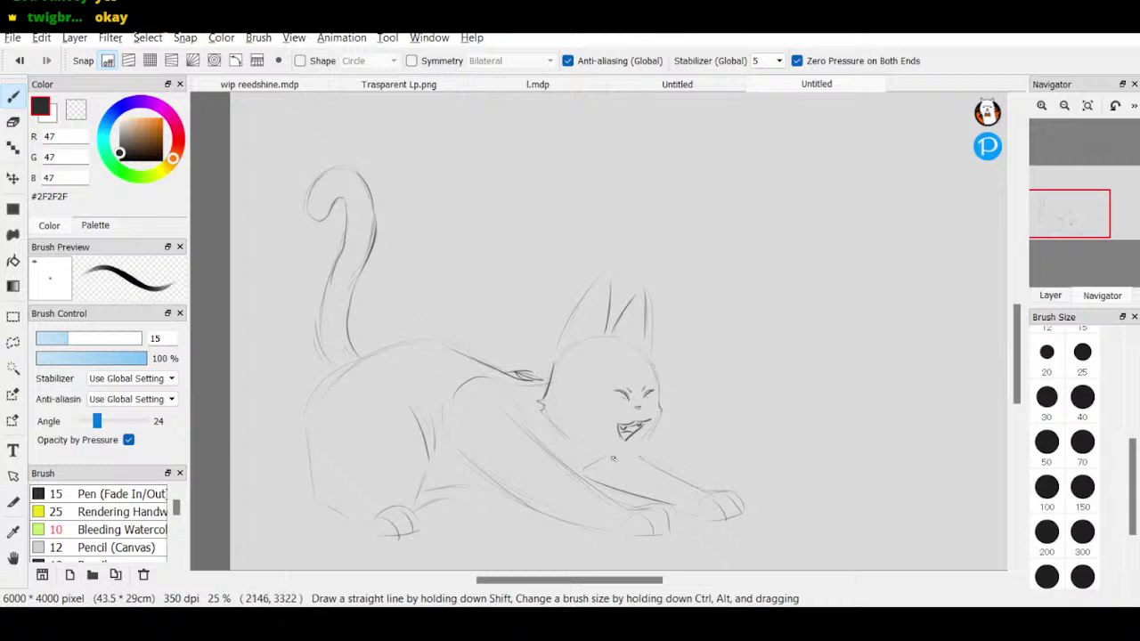
- Redraw the rump as one smooth curve, and erase the old rump outline and the inner thigh lines
{"action": "left_click_drag", "start_coordinate": [437, 478], "coordinate": [468, 479]}
{"action": "left_click_drag", "start_coordinate": [355, 366], "coordinate": [313, 485]}
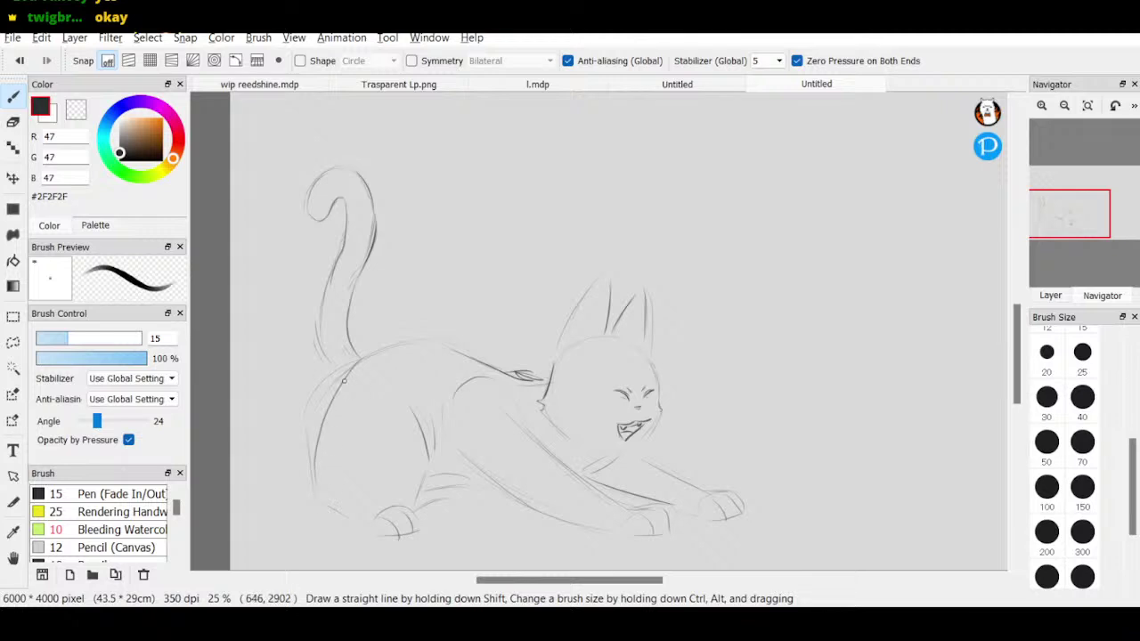
{"action": "left_click_drag", "start_coordinate": [326, 410], "coordinate": [330, 495]}
{"action": "key", "text": "e"}
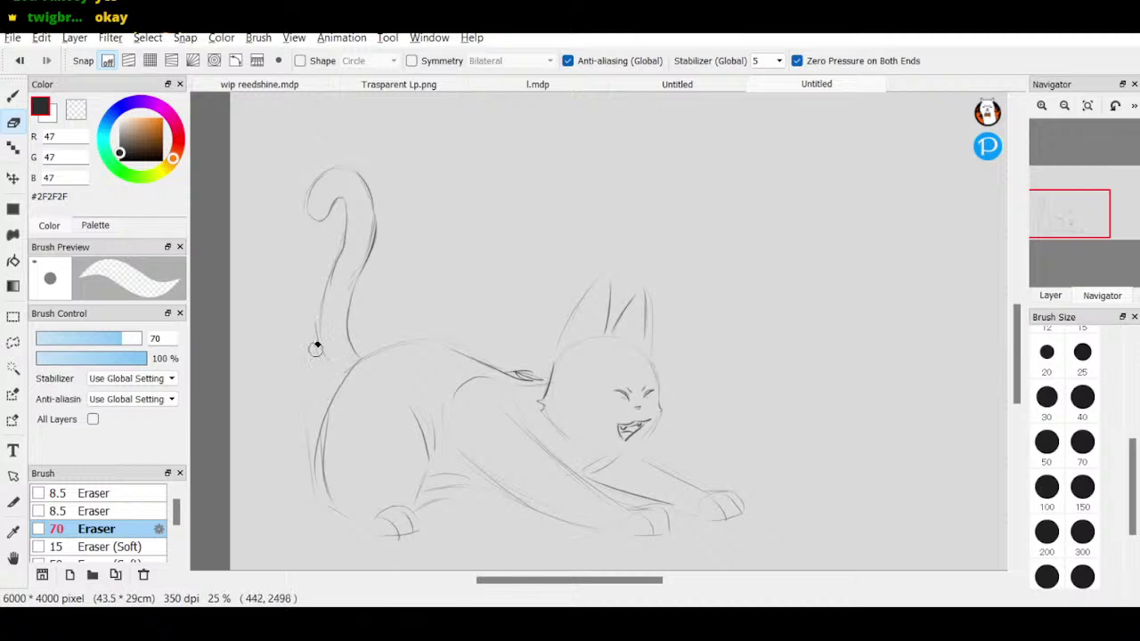
{"action": "mouse_move", "coordinate": [322, 402]}
{"action": "left_mouse_down"}
{"action": "mouse_move", "coordinate": [312, 432]}
{"action": "mouse_move", "coordinate": [318, 506]}
{"action": "mouse_move", "coordinate": [323, 406]}
{"action": "mouse_move", "coordinate": [322, 525]}
{"action": "left_mouse_up"}
{"action": "mouse_move", "coordinate": [427, 395]}
{"action": "left_mouse_down"}
{"action": "mouse_move", "coordinate": [435, 445]}
{"action": "mouse_move", "coordinate": [414, 386]}
{"action": "mouse_move", "coordinate": [427, 457]}
{"action": "left_mouse_up"}
{"action": "mouse_move", "coordinate": [406, 503]}
{"action": "left_mouse_down"}
{"action": "mouse_move", "coordinate": [451, 502]}
{"action": "mouse_move", "coordinate": [438, 473]}
{"action": "mouse_move", "coordinate": [427, 475]}
{"action": "left_mouse_up"}
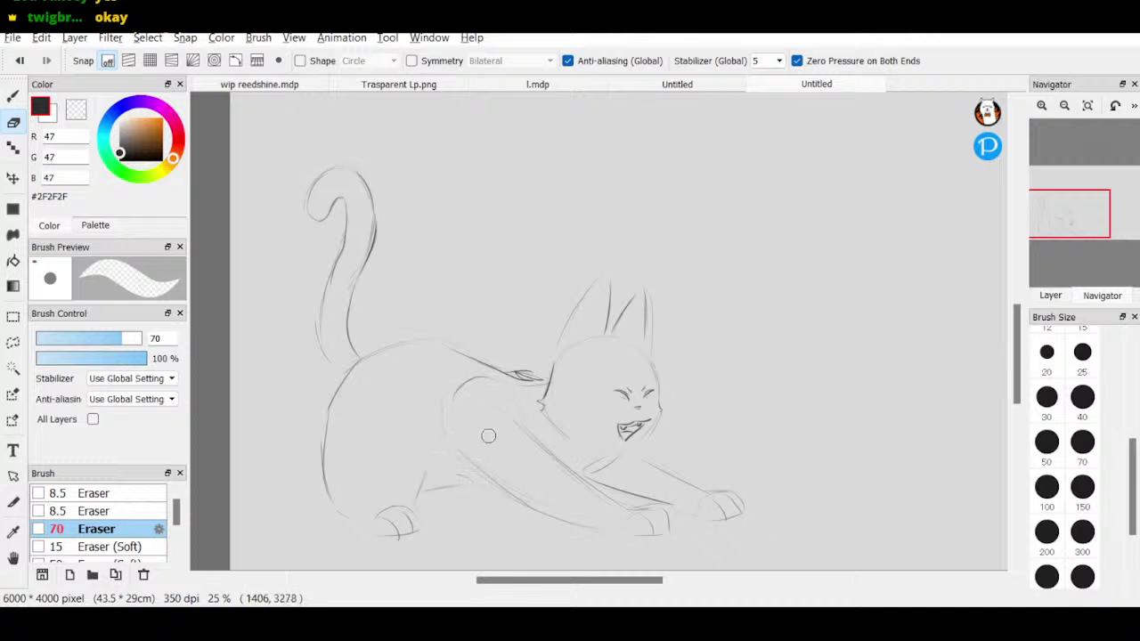
- Erase the shoulder arc and the upper lines of the near foreleg inside the body
{"action": "mouse_move", "coordinate": [497, 471]}
{"action": "left_mouse_down"}
{"action": "mouse_move", "coordinate": [507, 478]}
{"action": "mouse_move", "coordinate": [484, 464]}
{"action": "mouse_move", "coordinate": [508, 493]}
{"action": "mouse_move", "coordinate": [464, 470]}
{"action": "left_mouse_up"}
{"action": "left_click_drag", "start_coordinate": [506, 399], "coordinate": [441, 377]}
{"action": "mouse_move", "coordinate": [488, 473]}
{"action": "left_mouse_down"}
{"action": "mouse_move", "coordinate": [523, 447]}
{"action": "mouse_move", "coordinate": [522, 427]}
{"action": "mouse_move", "coordinate": [611, 514]}
{"action": "mouse_move", "coordinate": [583, 485]}
{"action": "left_mouse_up"}
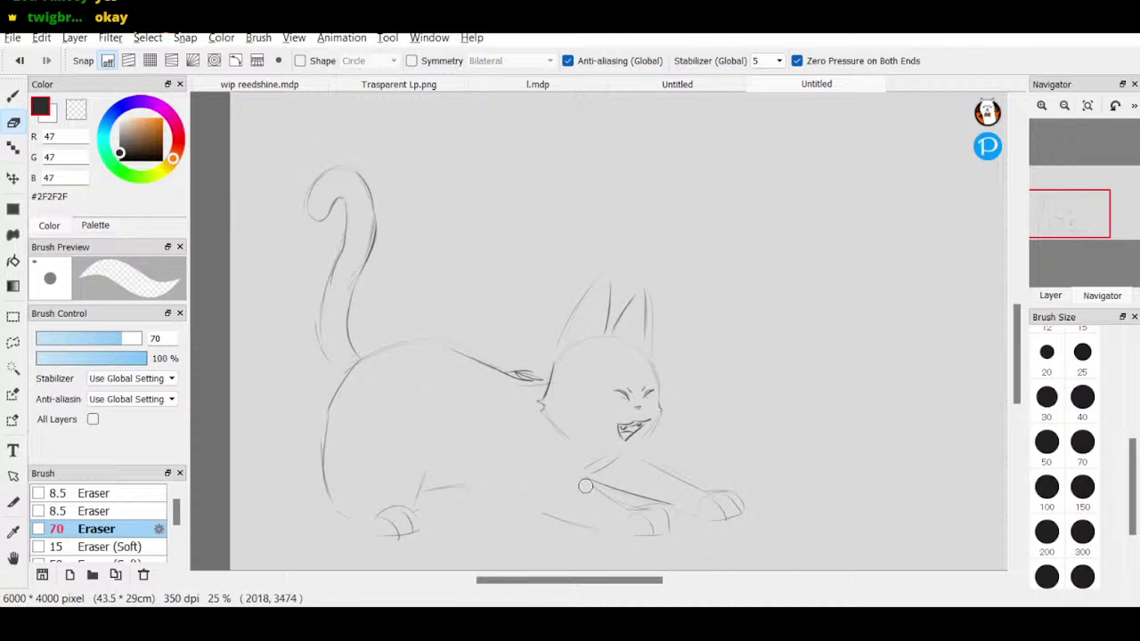
- Sketch the belly line and a far hind foot beside the near hind leg, and erase the overlapping lines
{"action": "key", "text": "b"}
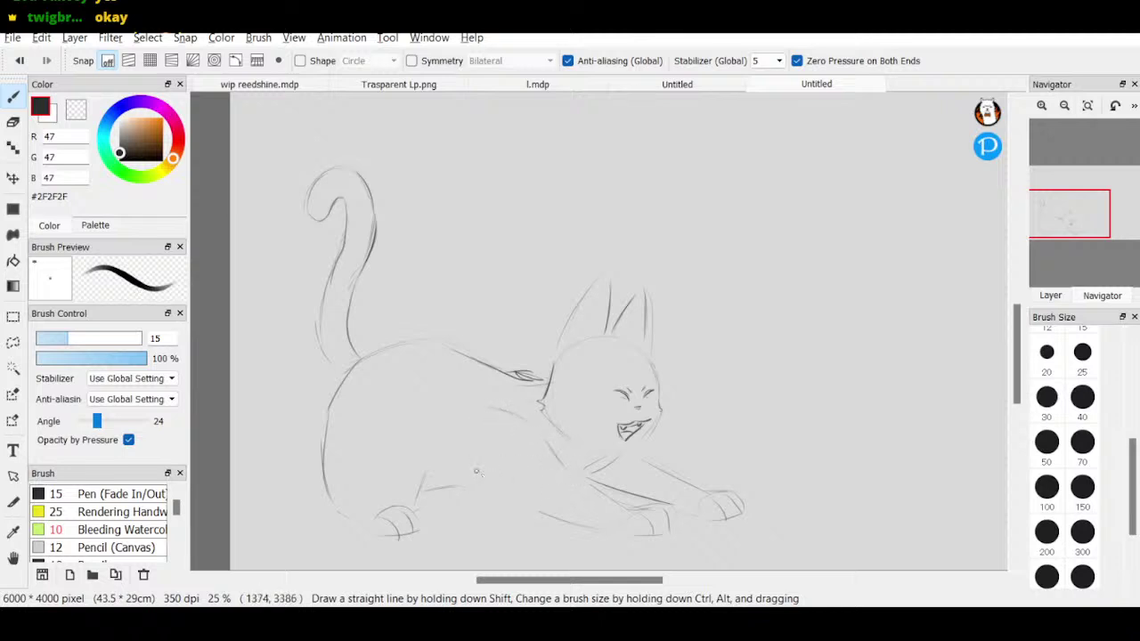
{"action": "left_click_drag", "start_coordinate": [473, 470], "coordinate": [513, 497]}
{"action": "left_click_drag", "start_coordinate": [443, 490], "coordinate": [484, 504]}
{"action": "left_click_drag", "start_coordinate": [429, 475], "coordinate": [467, 470]}
{"action": "key", "text": "e"}
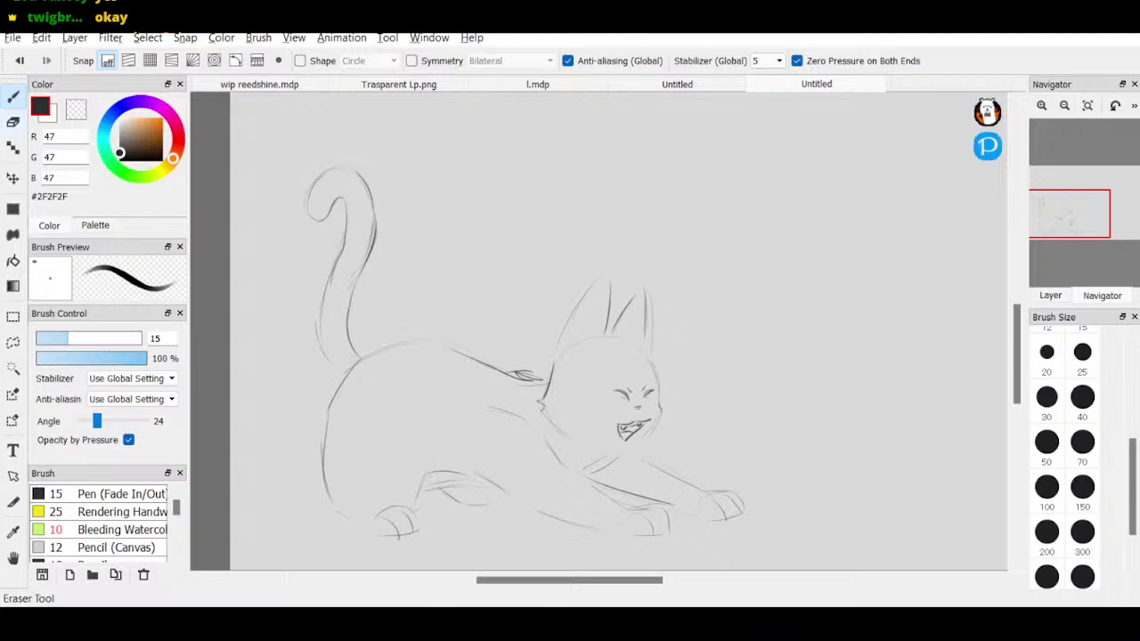
{"action": "left_click_drag", "start_coordinate": [436, 490], "coordinate": [488, 478]}
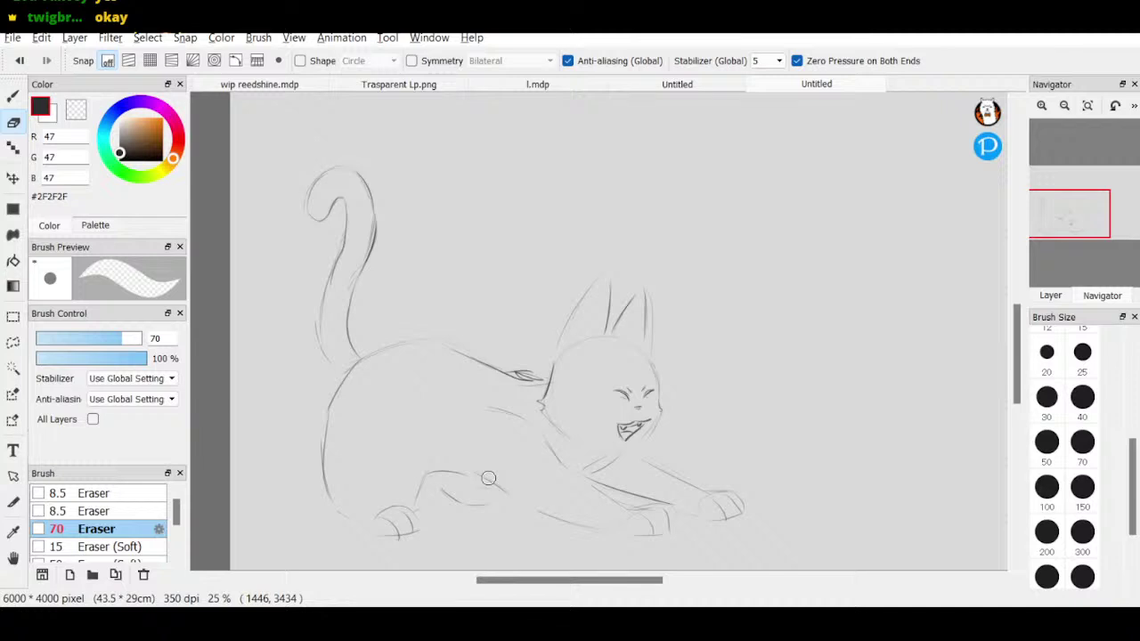
- Erase the tail, back and hindquarters using a size 300 eraser, keeping the head and forelegs
{"action": "key", "text": "b"}
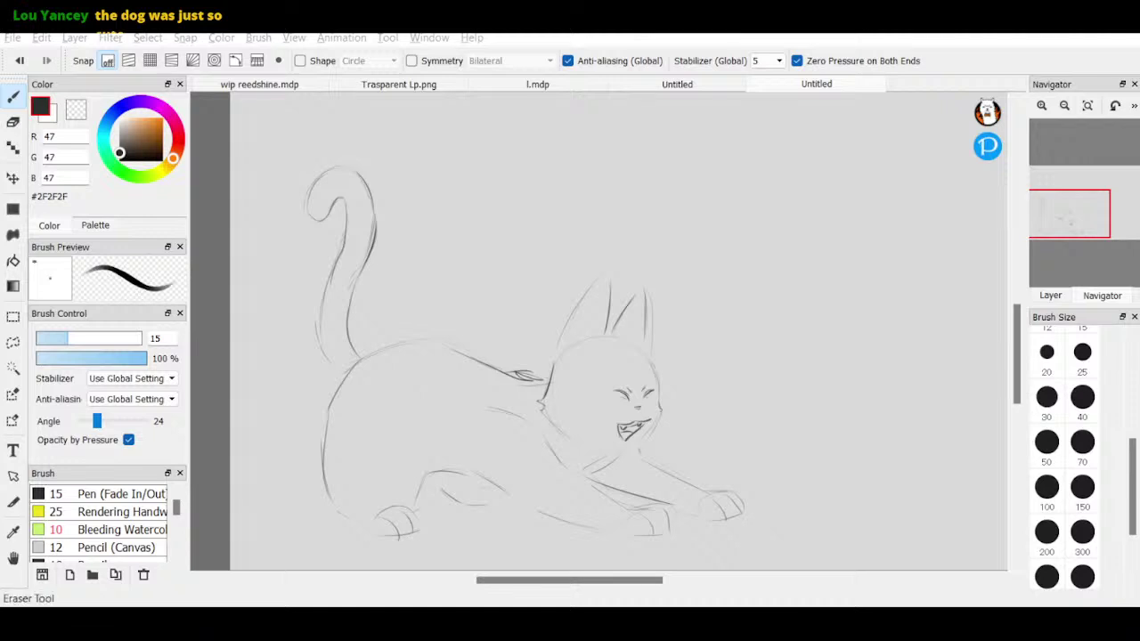
{"action": "left_click", "coordinate": [12, 122]}
{"action": "mouse_move", "coordinate": [490, 365]}
{"action": "left_mouse_down"}
{"action": "mouse_move", "coordinate": [463, 429]}
{"action": "mouse_move", "coordinate": [467, 385]}
{"action": "left_mouse_up"}
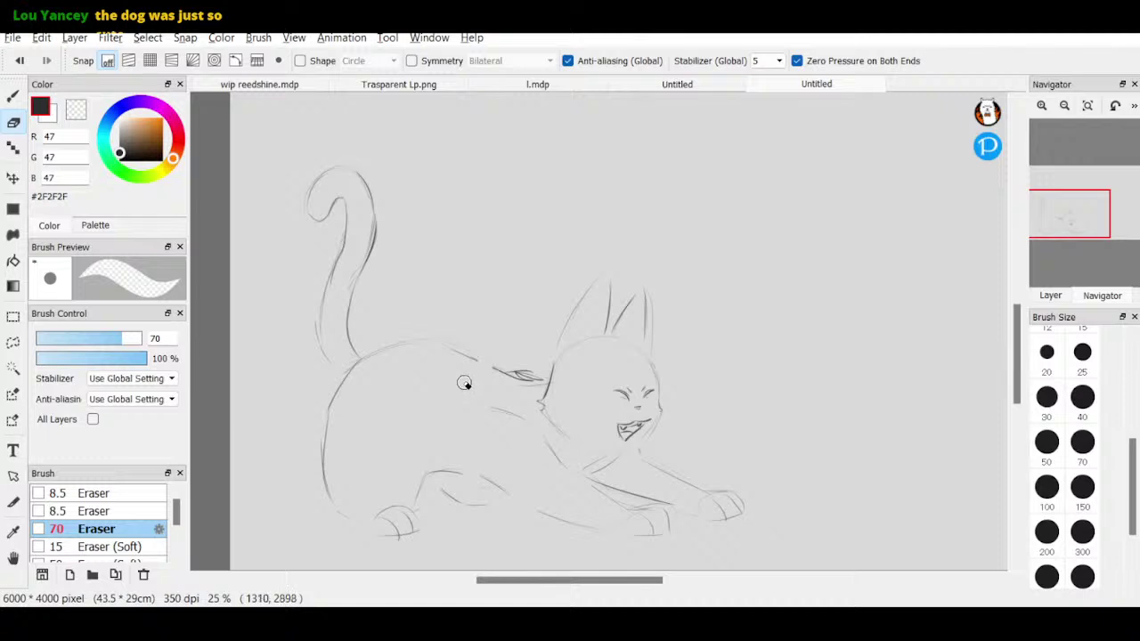
{"action": "left_click", "coordinate": [1082, 532]}
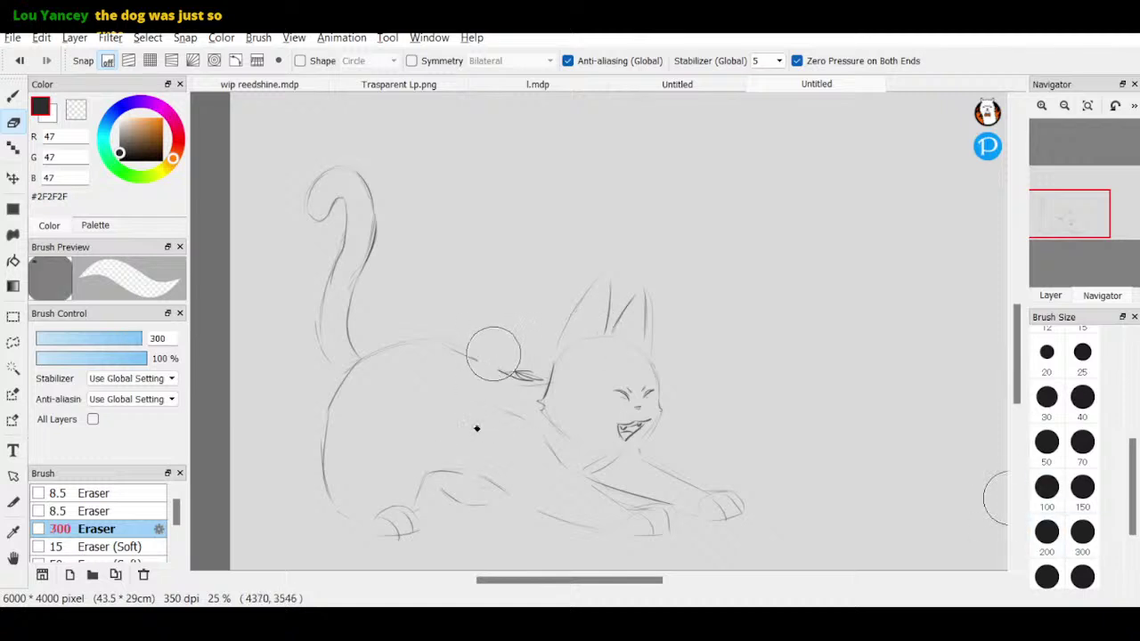
{"action": "mouse_move", "coordinate": [458, 400]}
{"action": "left_mouse_down"}
{"action": "mouse_move", "coordinate": [446, 489]}
{"action": "mouse_move", "coordinate": [387, 476]}
{"action": "mouse_move", "coordinate": [348, 297]}
{"action": "mouse_move", "coordinate": [357, 170]}
{"action": "mouse_move", "coordinate": [323, 222]}
{"action": "mouse_move", "coordinate": [397, 376]}
{"action": "mouse_move", "coordinate": [445, 347]}
{"action": "mouse_move", "coordinate": [445, 366]}
{"action": "mouse_move", "coordinate": [353, 408]}
{"action": "mouse_move", "coordinate": [369, 540]}
{"action": "mouse_move", "coordinate": [426, 513]}
{"action": "left_mouse_up"}
{"action": "left_click_drag", "start_coordinate": [520, 374], "coordinate": [521, 372]}
- Sketch a back line rising steeply from the neck and a high rounded arc for a raised rump
{"action": "left_click", "coordinate": [13, 97]}
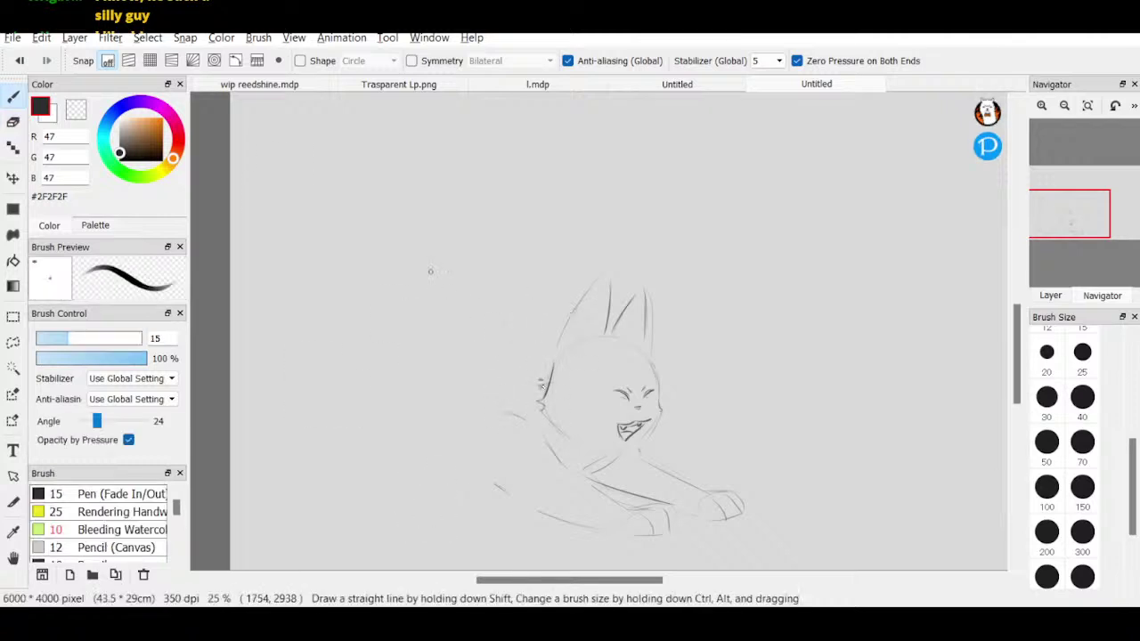
{"action": "left_click_drag", "start_coordinate": [541, 379], "coordinate": [488, 336]}
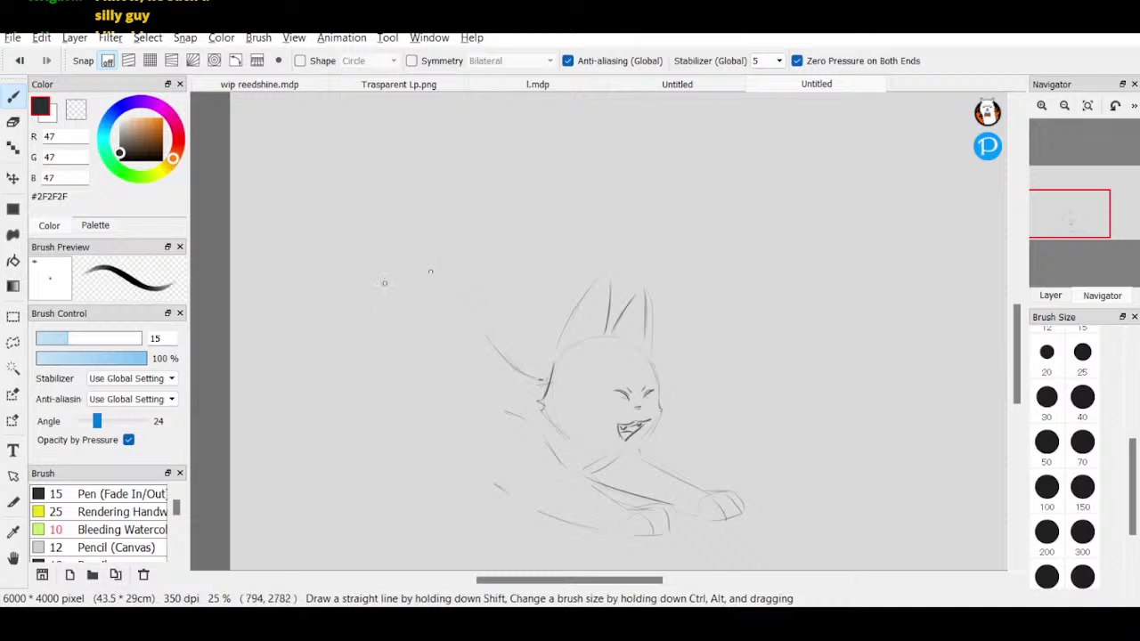
{"action": "left_click_drag", "start_coordinate": [389, 290], "coordinate": [427, 274]}
{"action": "mouse_move", "coordinate": [339, 378]}
{"action": "left_mouse_down"}
{"action": "mouse_move", "coordinate": [347, 335]}
{"action": "mouse_move", "coordinate": [464, 316]}
{"action": "mouse_move", "coordinate": [349, 332]}
{"action": "mouse_move", "coordinate": [494, 312]}
{"action": "left_mouse_up"}
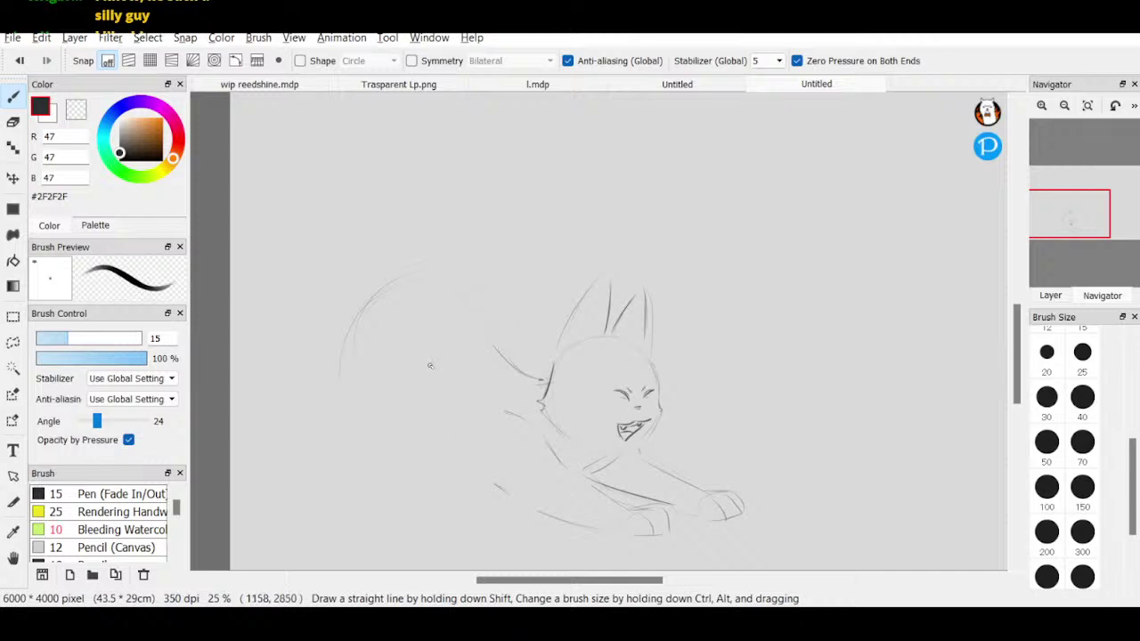
- Try a slim standing hind leg below the raised rump, and erase it
{"action": "left_click_drag", "start_coordinate": [440, 374], "coordinate": [436, 444]}
{"action": "left_click_drag", "start_coordinate": [344, 405], "coordinate": [384, 520]}
{"action": "left_click_drag", "start_coordinate": [405, 472], "coordinate": [399, 508]}
{"action": "key", "text": "e"}
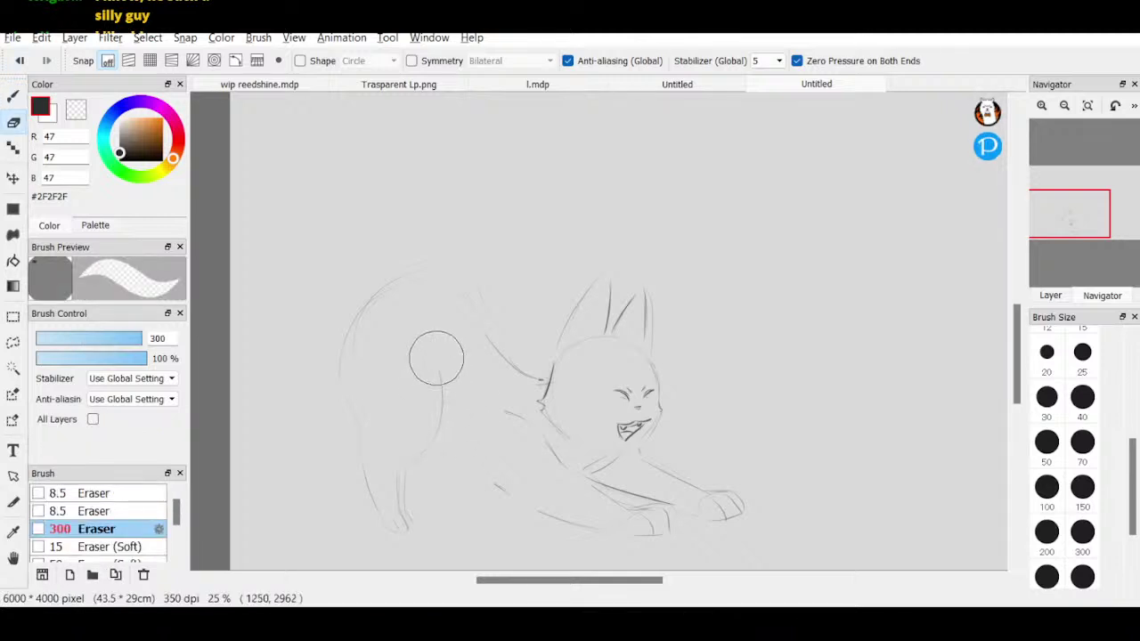
{"action": "mouse_move", "coordinate": [406, 496]}
{"action": "left_mouse_down"}
{"action": "mouse_move", "coordinate": [362, 485]}
{"action": "mouse_move", "coordinate": [376, 492]}
{"action": "mouse_move", "coordinate": [362, 454]}
{"action": "mouse_move", "coordinate": [410, 336]}
{"action": "left_mouse_up"}
- Draw the rear outline of the rump and hind leg down to the ground, and erase the trial paw and inner leg line
{"action": "key", "text": "b"}
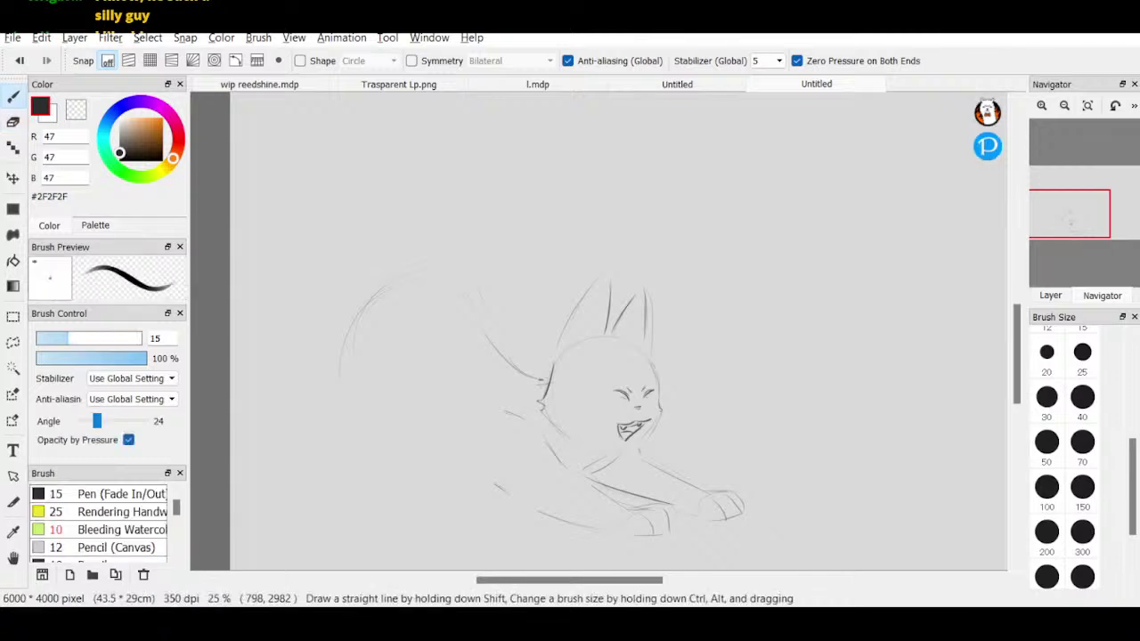
{"action": "left_click_drag", "start_coordinate": [336, 400], "coordinate": [371, 517]}
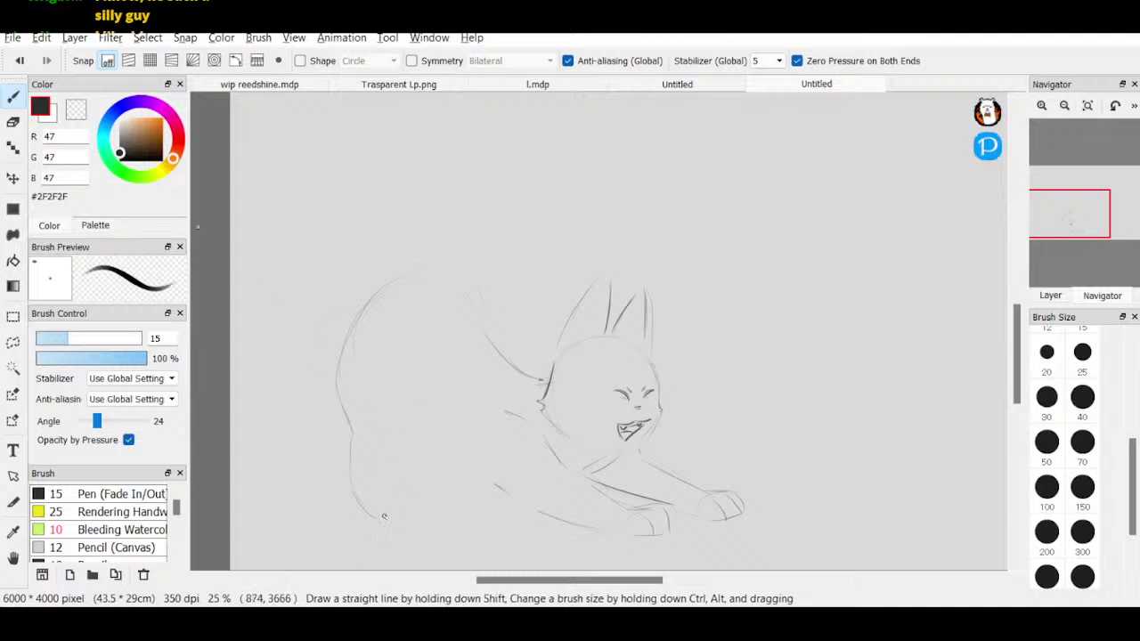
{"action": "mouse_move", "coordinate": [376, 510]}
{"action": "left_mouse_down"}
{"action": "mouse_move", "coordinate": [392, 501]}
{"action": "mouse_move", "coordinate": [392, 517]}
{"action": "left_mouse_up"}
{"action": "left_click_drag", "start_coordinate": [392, 499], "coordinate": [382, 477]}
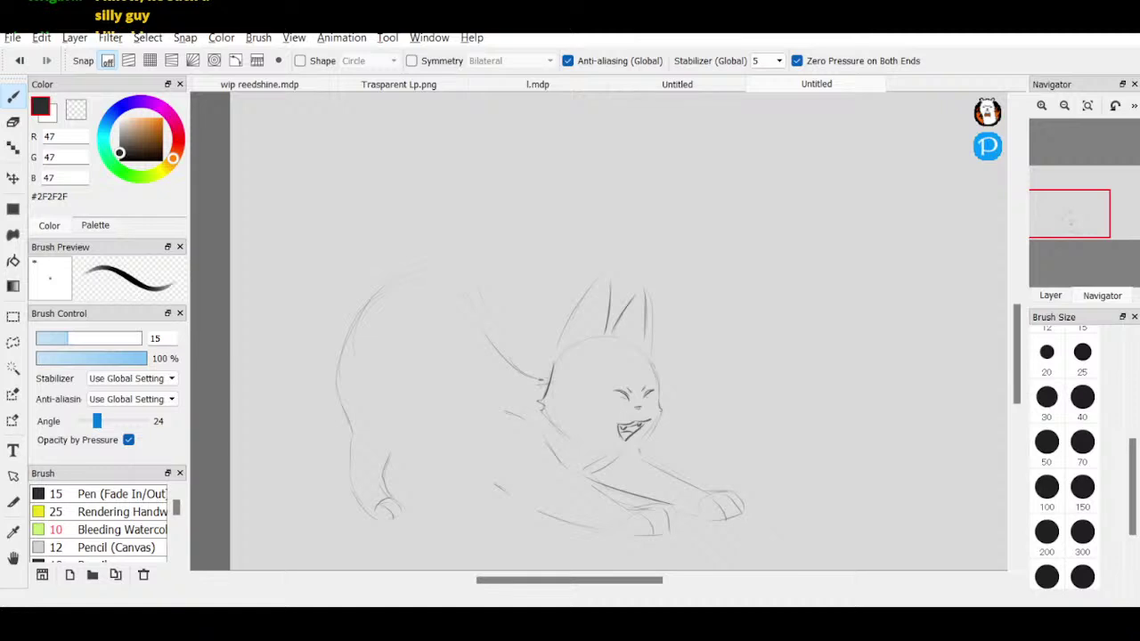
{"action": "left_click", "coordinate": [12, 122]}
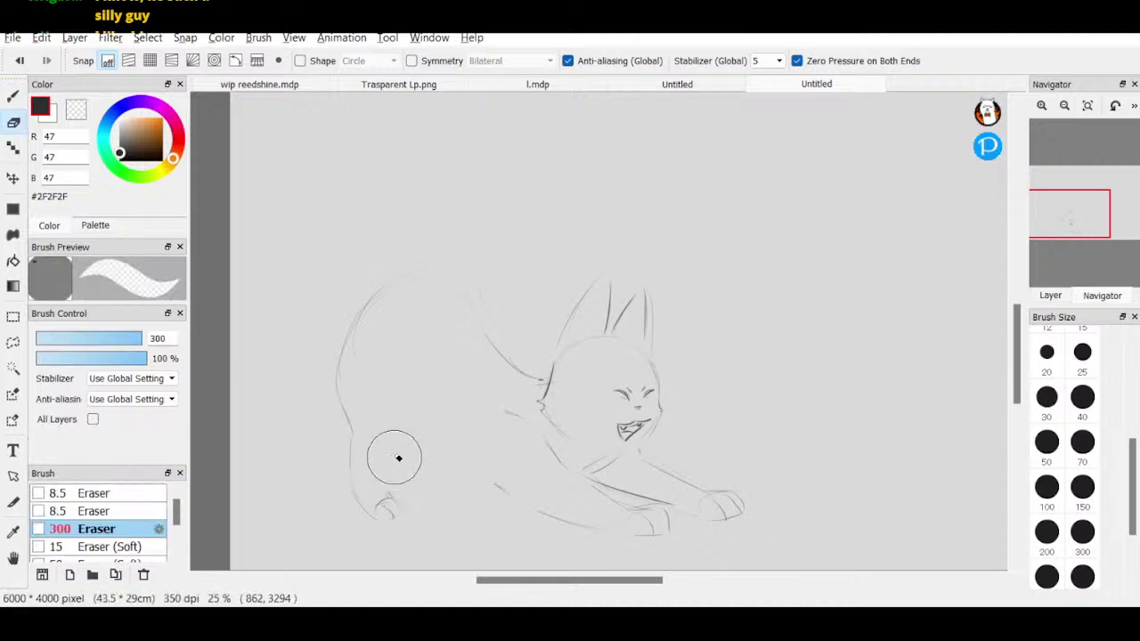
{"action": "mouse_move", "coordinate": [394, 458]}
{"action": "left_mouse_down"}
{"action": "mouse_move", "coordinate": [401, 498]}
{"action": "mouse_move", "coordinate": [426, 498]}
{"action": "left_mouse_up"}
- Draw the belly line and the hind leg's front edge and paw, and erase the overlapping lines with a size 70 eraser
{"action": "left_click", "coordinate": [13, 96]}
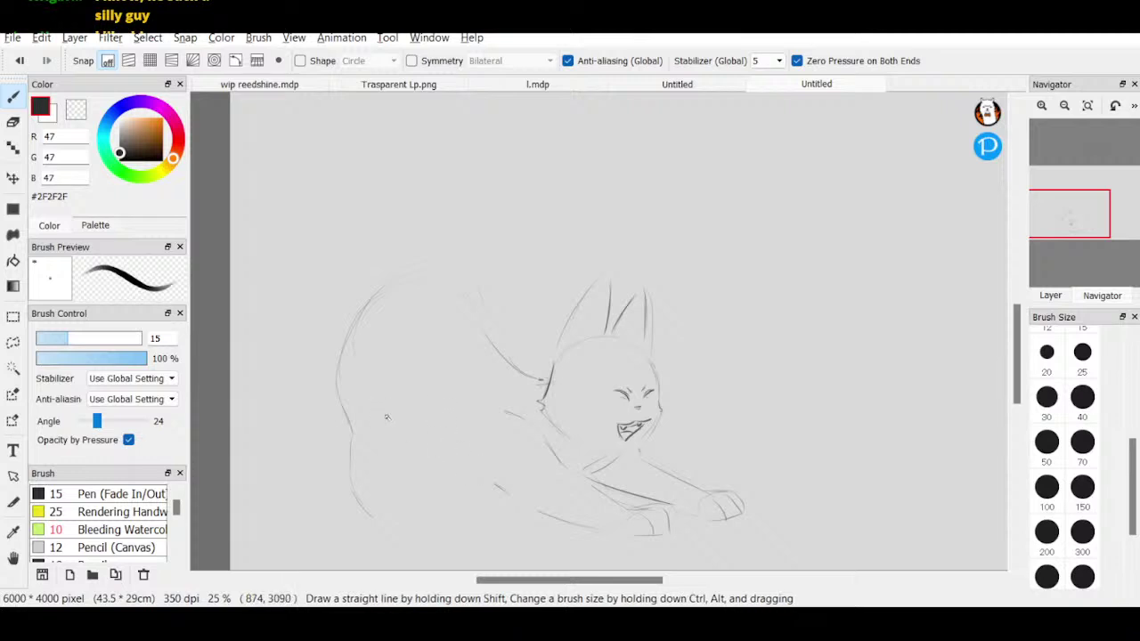
{"action": "left_click_drag", "start_coordinate": [428, 458], "coordinate": [478, 473]}
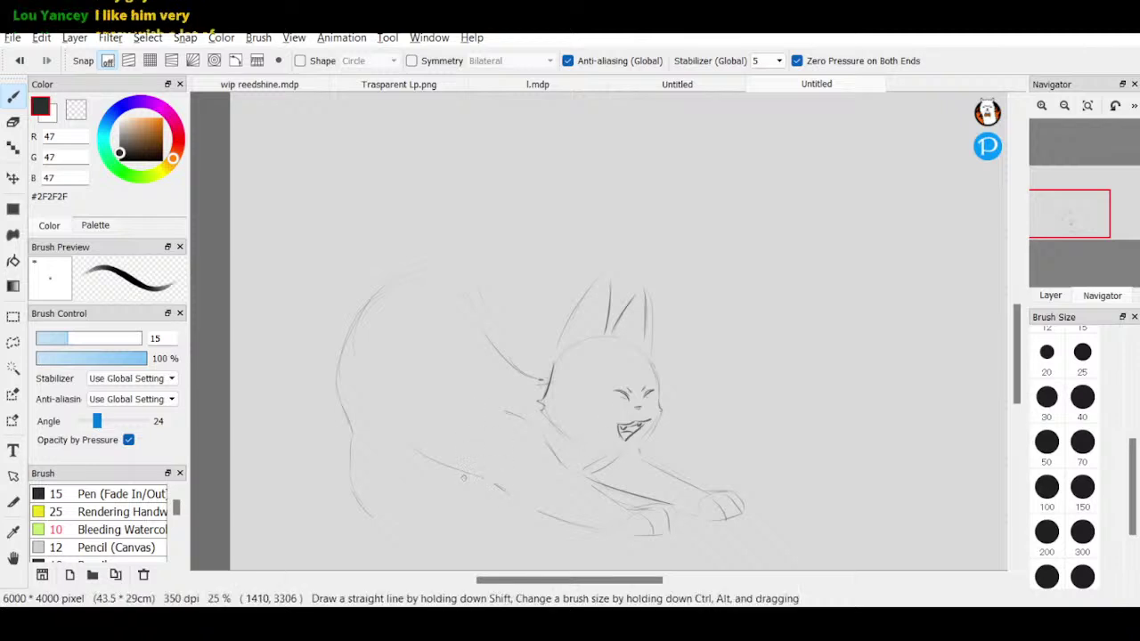
{"action": "mouse_move", "coordinate": [440, 416]}
{"action": "left_mouse_down"}
{"action": "mouse_move", "coordinate": [397, 485]}
{"action": "mouse_move", "coordinate": [400, 505]}
{"action": "mouse_move", "coordinate": [391, 487]}
{"action": "mouse_move", "coordinate": [399, 506]}
{"action": "mouse_move", "coordinate": [387, 492]}
{"action": "mouse_move", "coordinate": [401, 505]}
{"action": "mouse_move", "coordinate": [380, 517]}
{"action": "mouse_move", "coordinate": [406, 518]}
{"action": "mouse_move", "coordinate": [381, 524]}
{"action": "mouse_move", "coordinate": [403, 523]}
{"action": "mouse_move", "coordinate": [401, 502]}
{"action": "mouse_move", "coordinate": [389, 504]}
{"action": "mouse_move", "coordinate": [399, 521]}
{"action": "mouse_move", "coordinate": [436, 459]}
{"action": "mouse_move", "coordinate": [432, 474]}
{"action": "mouse_move", "coordinate": [390, 493]}
{"action": "mouse_move", "coordinate": [405, 457]}
{"action": "left_mouse_up"}
{"action": "left_click", "coordinate": [13, 121]}
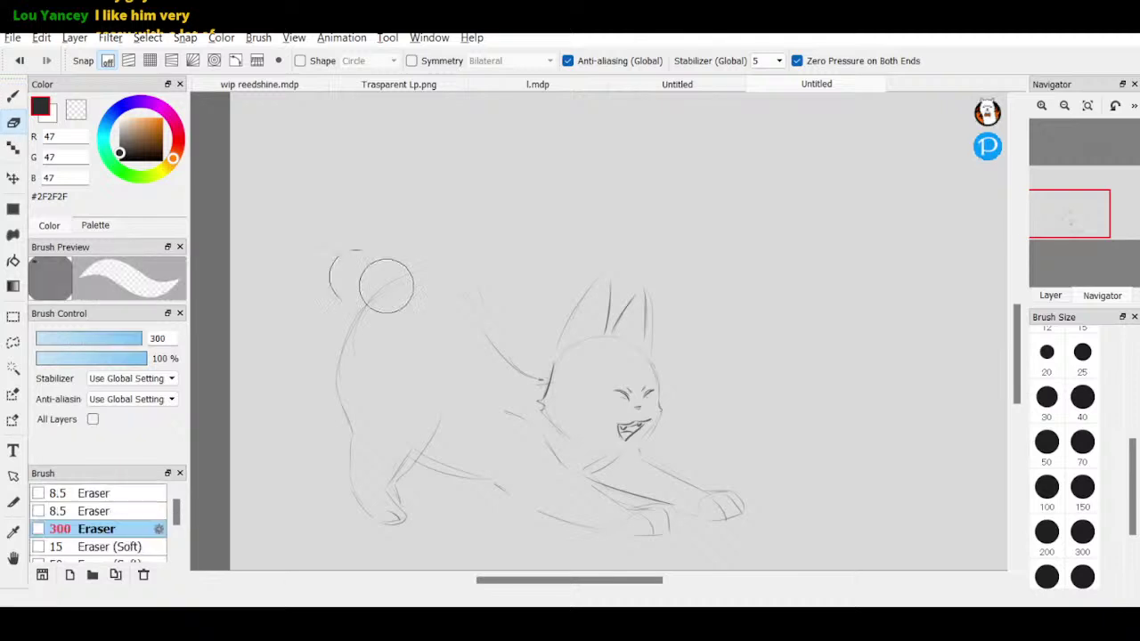
{"action": "left_click", "coordinate": [1082, 442]}
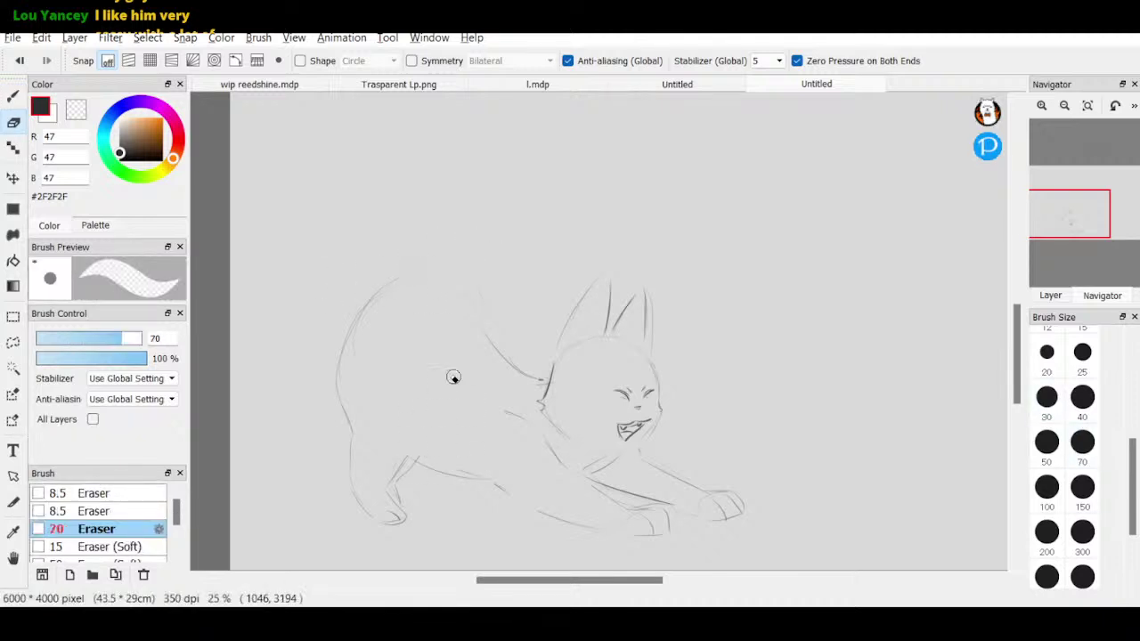
{"action": "mouse_move", "coordinate": [399, 488]}
{"action": "left_mouse_down"}
{"action": "mouse_move", "coordinate": [382, 481]}
{"action": "mouse_move", "coordinate": [400, 507]}
{"action": "mouse_move", "coordinate": [419, 460]}
{"action": "left_mouse_up"}
- Redraw the hind leg's inner edge down to the paw, erase the stray lines, and add toe marks
{"action": "key", "text": "b"}
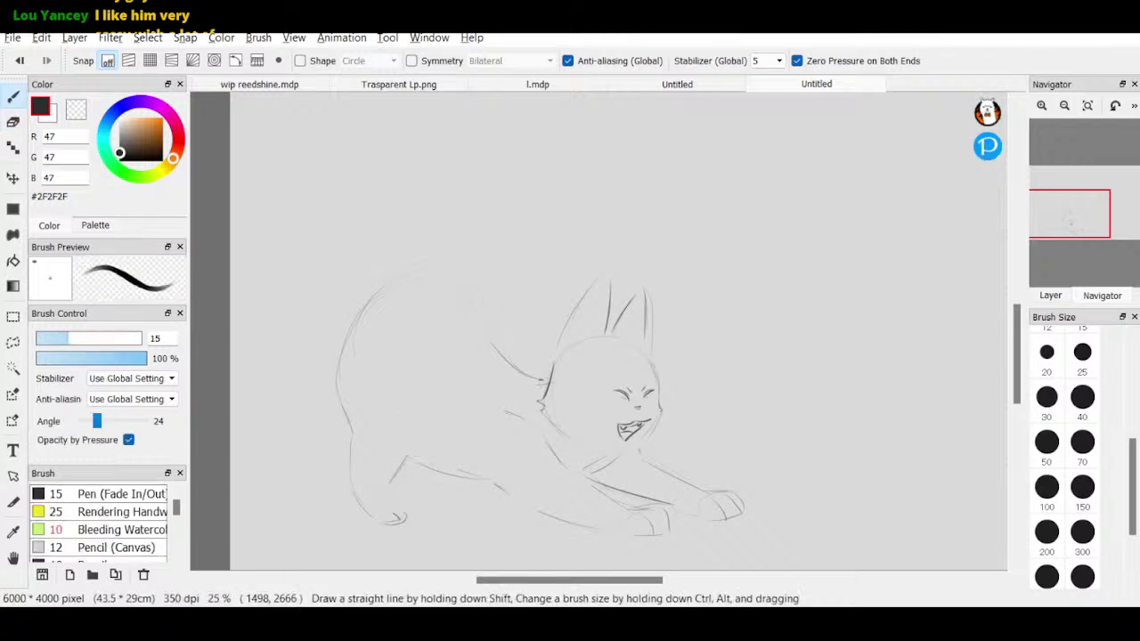
{"action": "mouse_move", "coordinate": [388, 482]}
{"action": "left_mouse_down"}
{"action": "mouse_move", "coordinate": [402, 448]}
{"action": "mouse_move", "coordinate": [401, 518]}
{"action": "mouse_move", "coordinate": [399, 503]}
{"action": "left_mouse_up"}
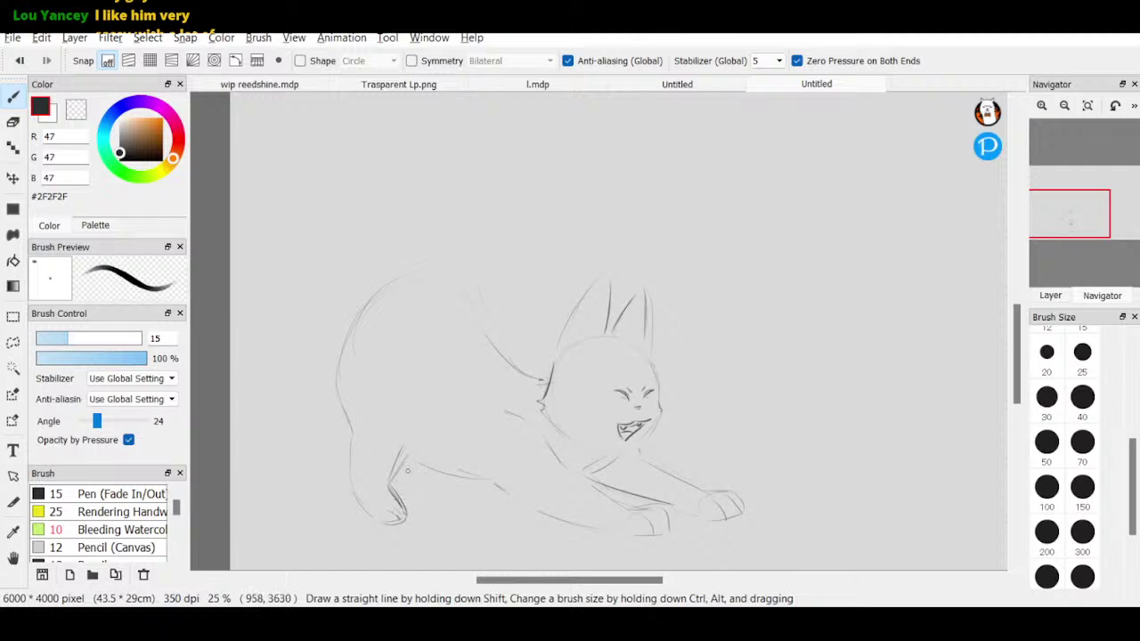
{"action": "key", "text": "e"}
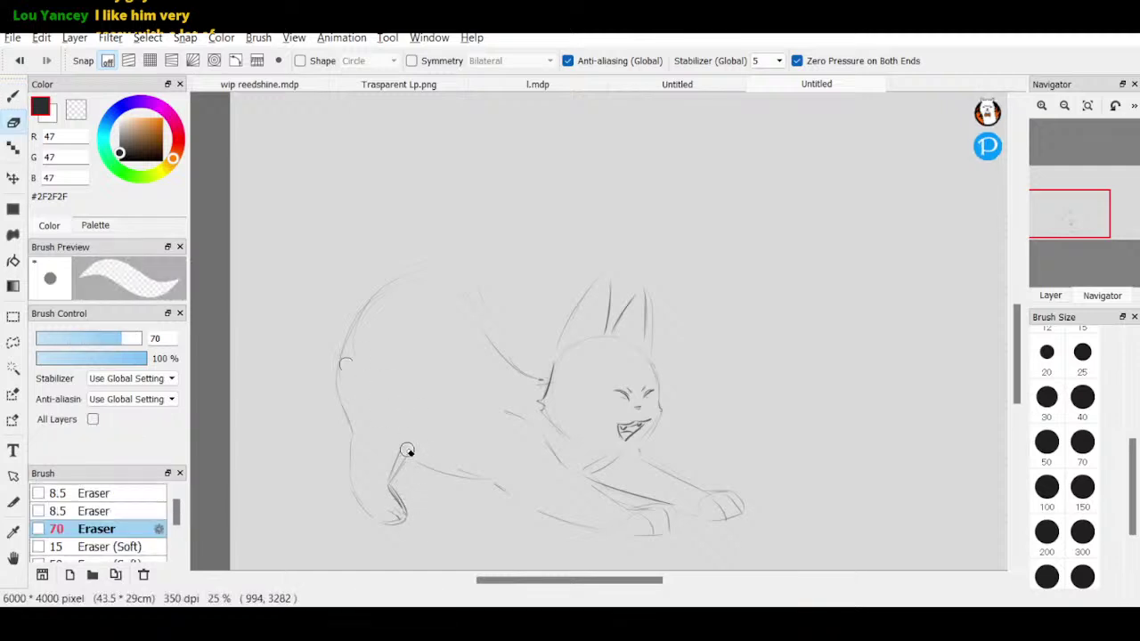
{"action": "left_click_drag", "start_coordinate": [403, 499], "coordinate": [408, 507]}
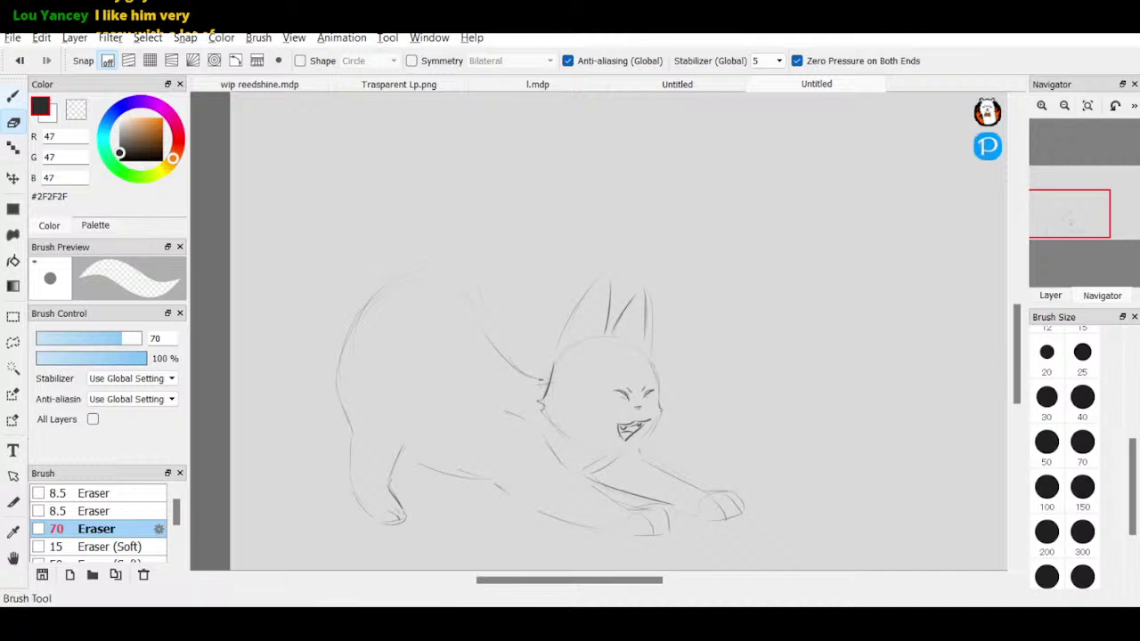
{"action": "key", "text": "b"}
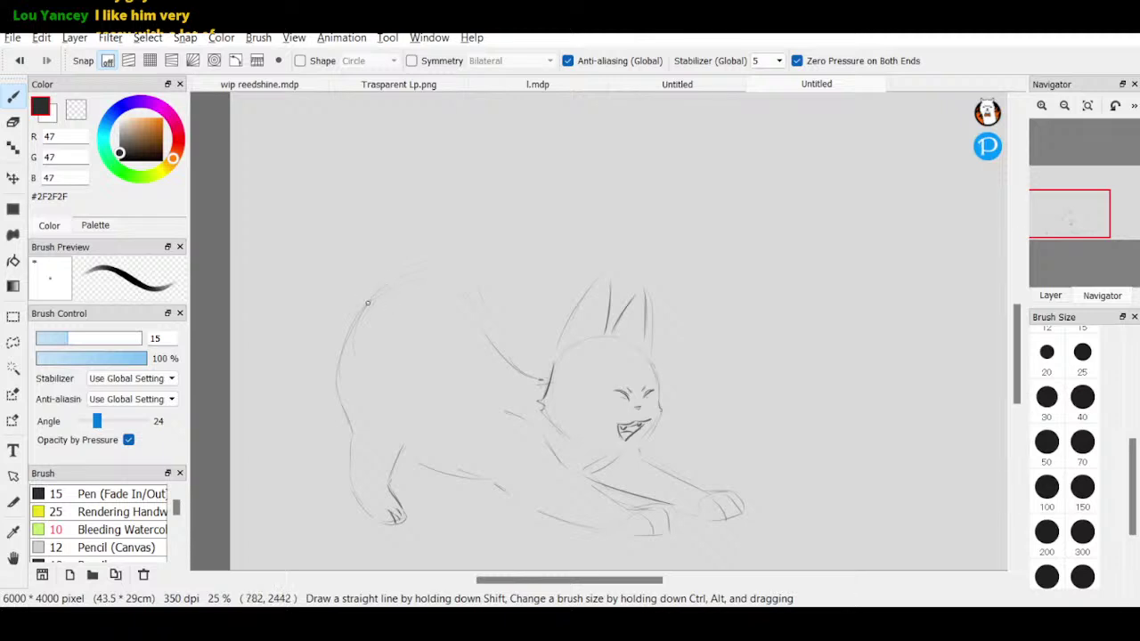
- Draw a raised tail with its tip curling forward above the rump, and strengthen the belly line from the hind leg
{"action": "left_click_drag", "start_coordinate": [374, 285], "coordinate": [398, 187]}
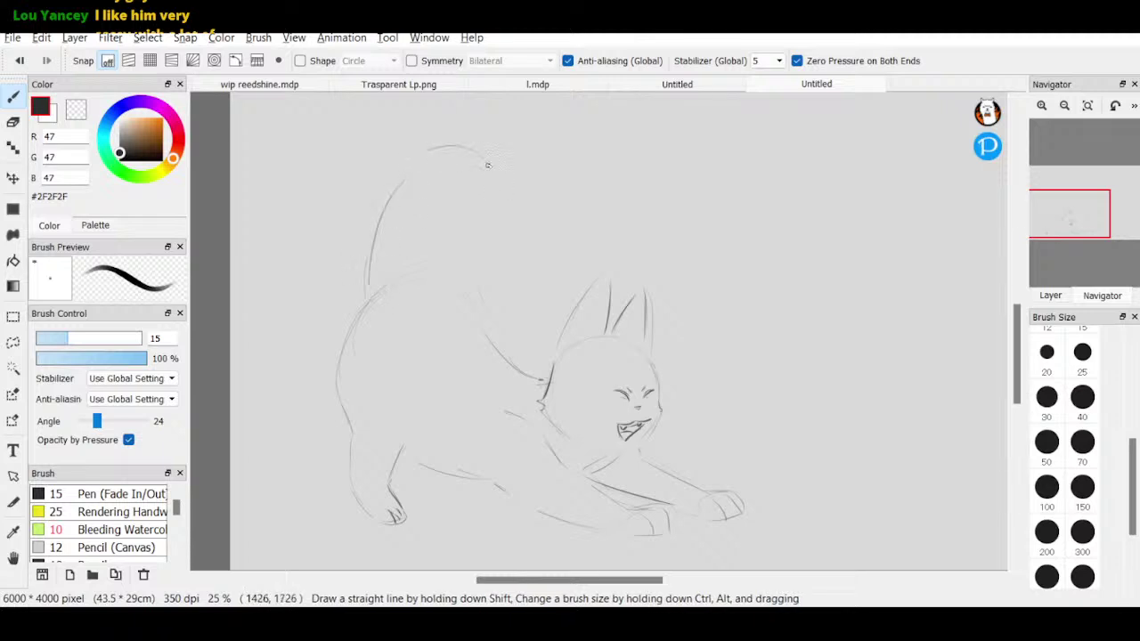
{"action": "left_click_drag", "start_coordinate": [488, 165], "coordinate": [464, 191]}
{"action": "left_click_drag", "start_coordinate": [425, 193], "coordinate": [396, 281]}
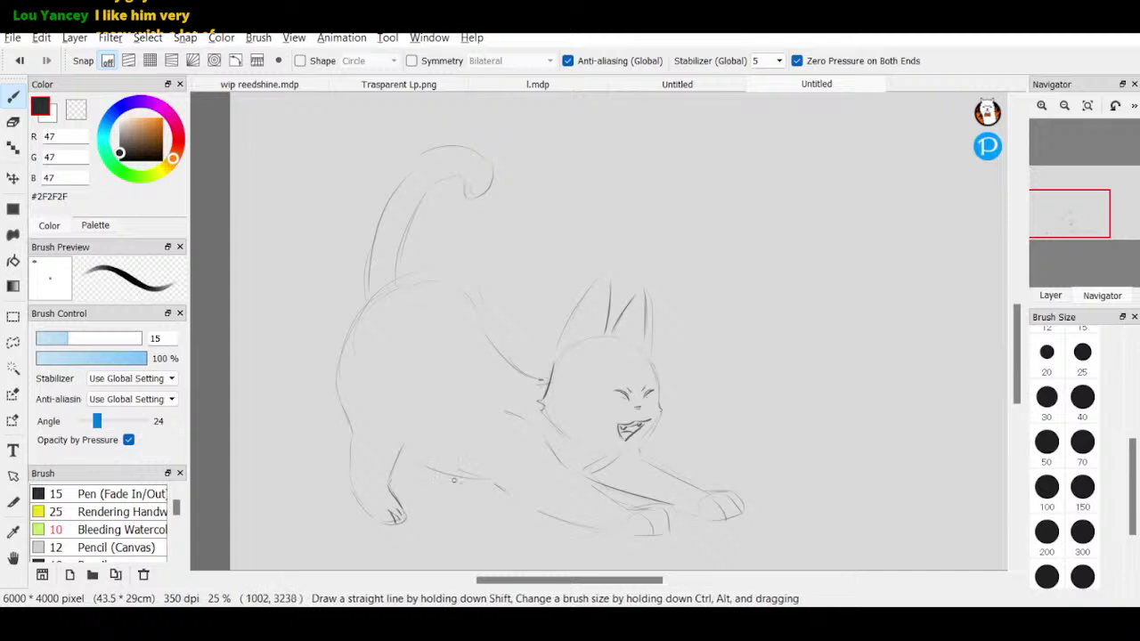
{"action": "left_click_drag", "start_coordinate": [427, 460], "coordinate": [505, 489]}
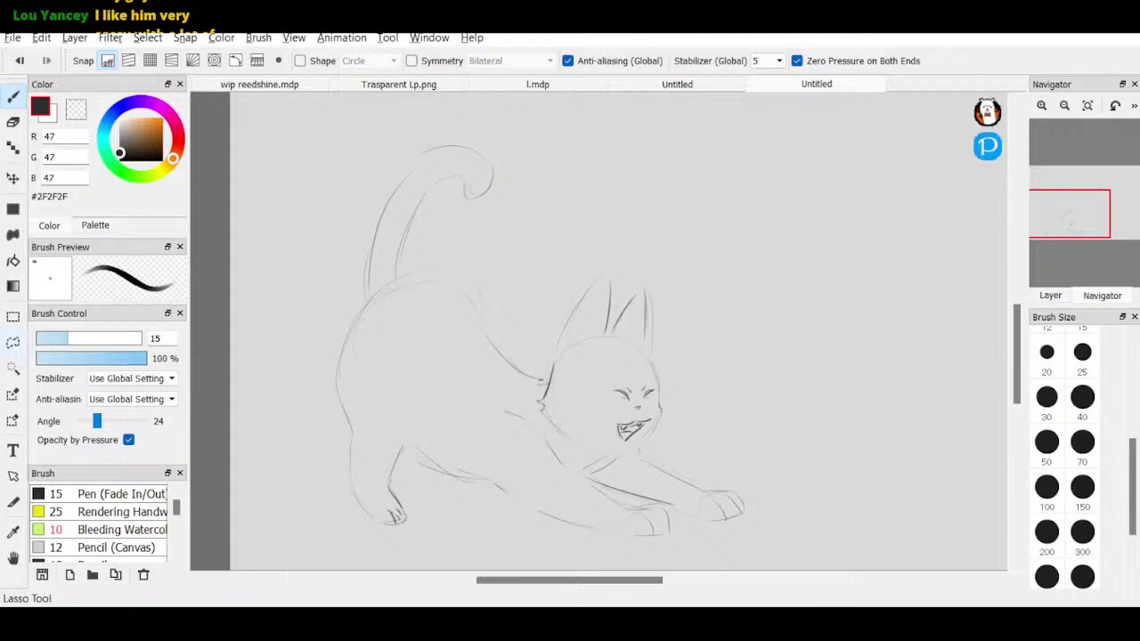
- Lasso the play-bow cat's head and forelegs, rotate them about -1.1 degrees and shift them back toward the body
{"action": "left_click", "coordinate": [13, 342]}
{"action": "mouse_move", "coordinate": [463, 509]}
{"action": "left_mouse_down"}
{"action": "mouse_move", "coordinate": [501, 334]}
{"action": "mouse_move", "coordinate": [641, 209]}
{"action": "mouse_move", "coordinate": [810, 445]}
{"action": "mouse_move", "coordinate": [781, 554]}
{"action": "mouse_move", "coordinate": [533, 572]}
{"action": "mouse_move", "coordinate": [499, 554]}
{"action": "left_mouse_up"}
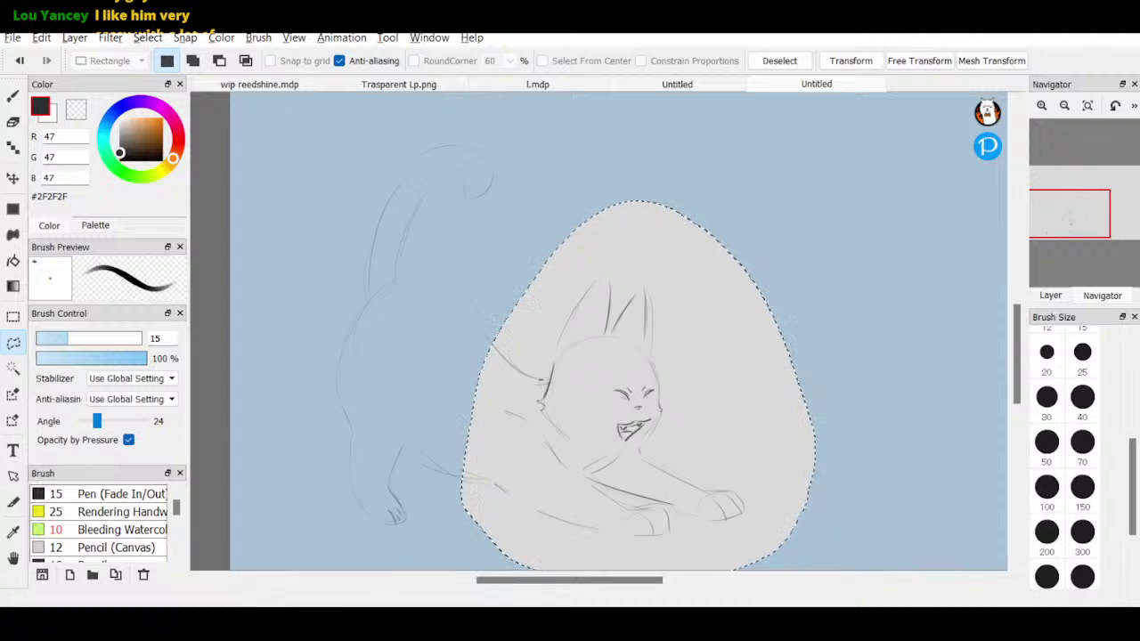
{"action": "key", "text": "ctrl+t"}
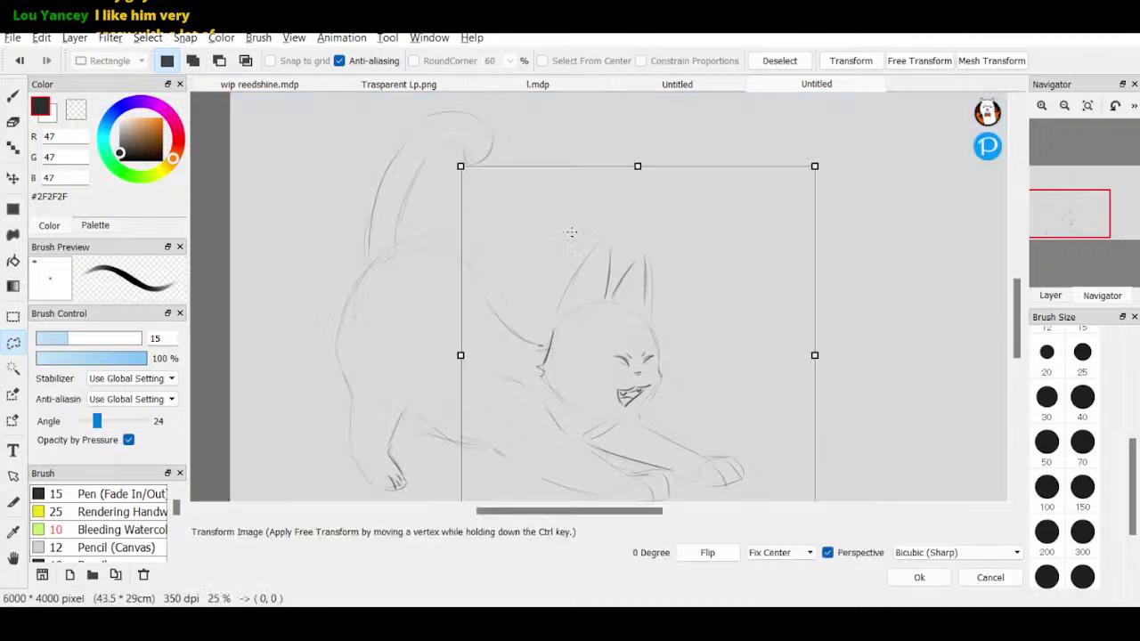
{"action": "mouse_move", "coordinate": [462, 168]}
{"action": "left_mouse_down"}
{"action": "mouse_move", "coordinate": [482, 203]}
{"action": "mouse_move", "coordinate": [473, 178]}
{"action": "left_mouse_up"}
{"action": "mouse_move", "coordinate": [882, 349]}
{"action": "left_mouse_down"}
{"action": "mouse_move", "coordinate": [876, 304]}
{"action": "mouse_move", "coordinate": [879, 318]}
{"action": "left_mouse_up"}
{"action": "mouse_move", "coordinate": [690, 411]}
{"action": "left_mouse_down"}
{"action": "mouse_move", "coordinate": [685, 364]}
{"action": "mouse_move", "coordinate": [670, 390]}
{"action": "left_mouse_up"}
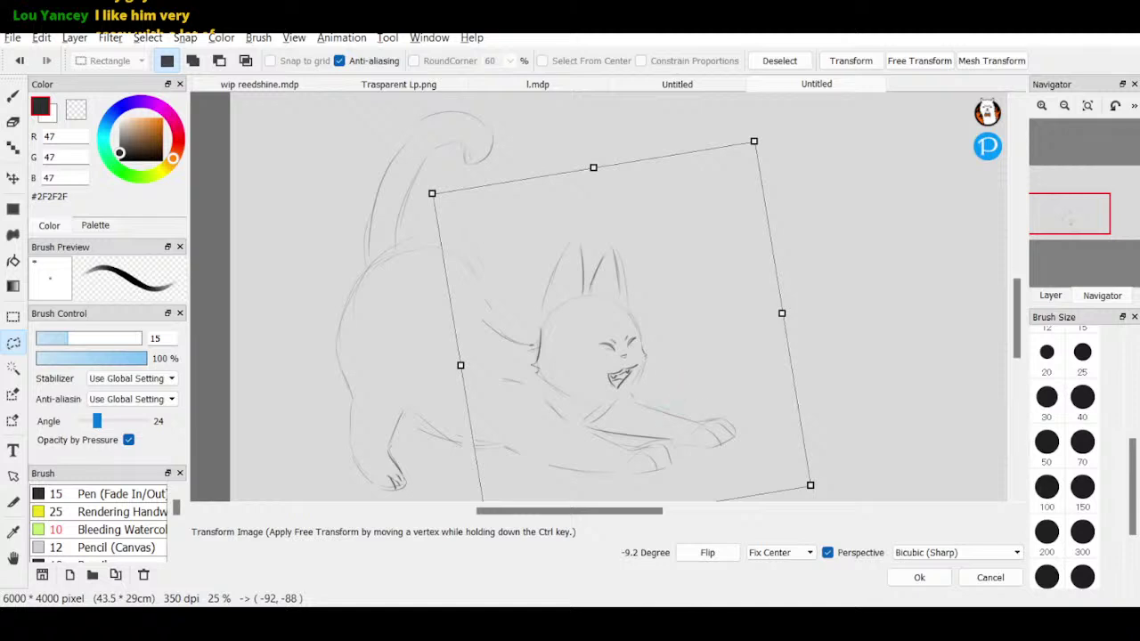
{"action": "left_click", "coordinate": [1064, 105]}
{"action": "mouse_move", "coordinate": [870, 307]}
{"action": "left_mouse_down"}
{"action": "mouse_move", "coordinate": [866, 341]}
{"action": "mouse_move", "coordinate": [865, 322]}
{"action": "left_mouse_up"}
{"action": "left_click_drag", "start_coordinate": [653, 347], "coordinate": [657, 372]}
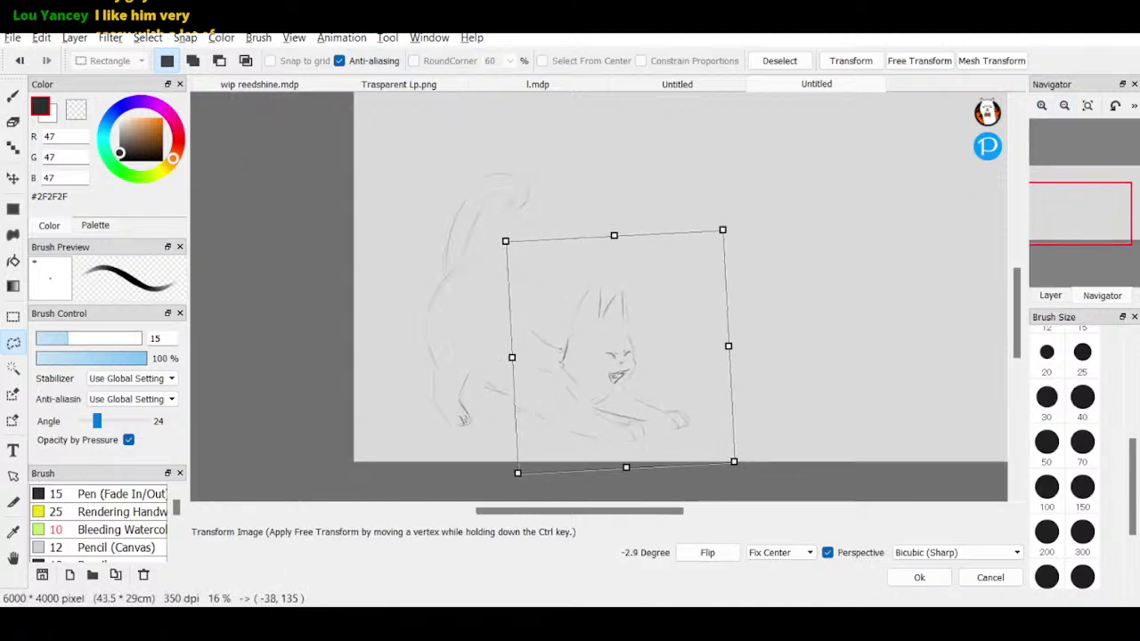
{"action": "left_click_drag", "start_coordinate": [803, 340], "coordinate": [801, 315]}
{"action": "mouse_move", "coordinate": [648, 397]}
{"action": "left_mouse_down"}
{"action": "mouse_move", "coordinate": [650, 373]}
{"action": "mouse_move", "coordinate": [635, 390]}
{"action": "left_mouse_up"}
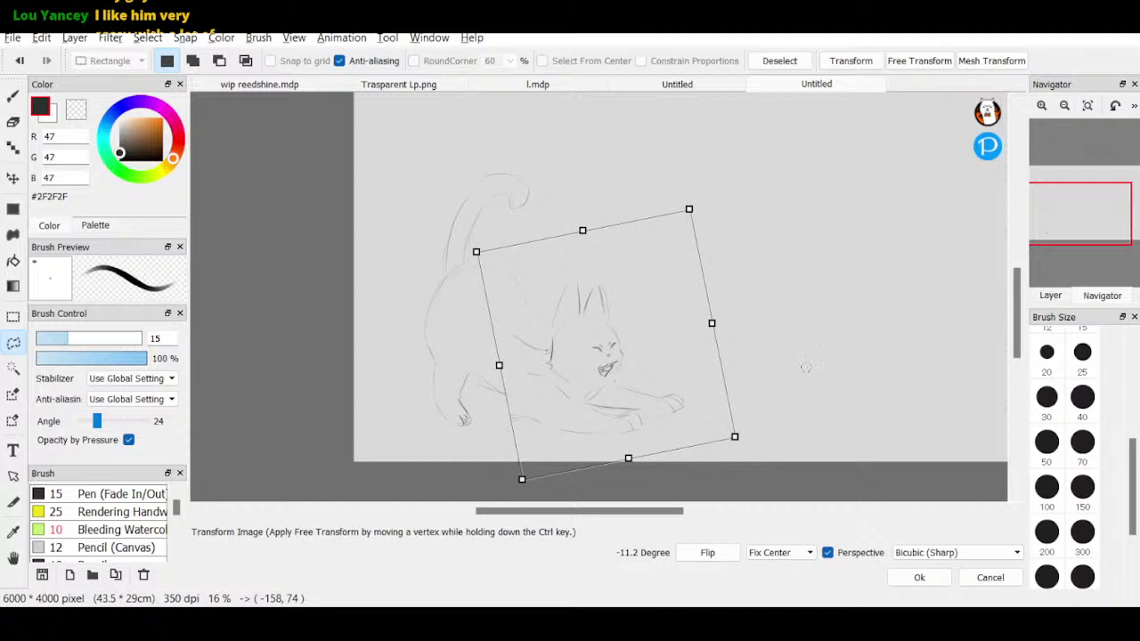
{"action": "left_click_drag", "start_coordinate": [805, 388], "coordinate": [795, 422]}
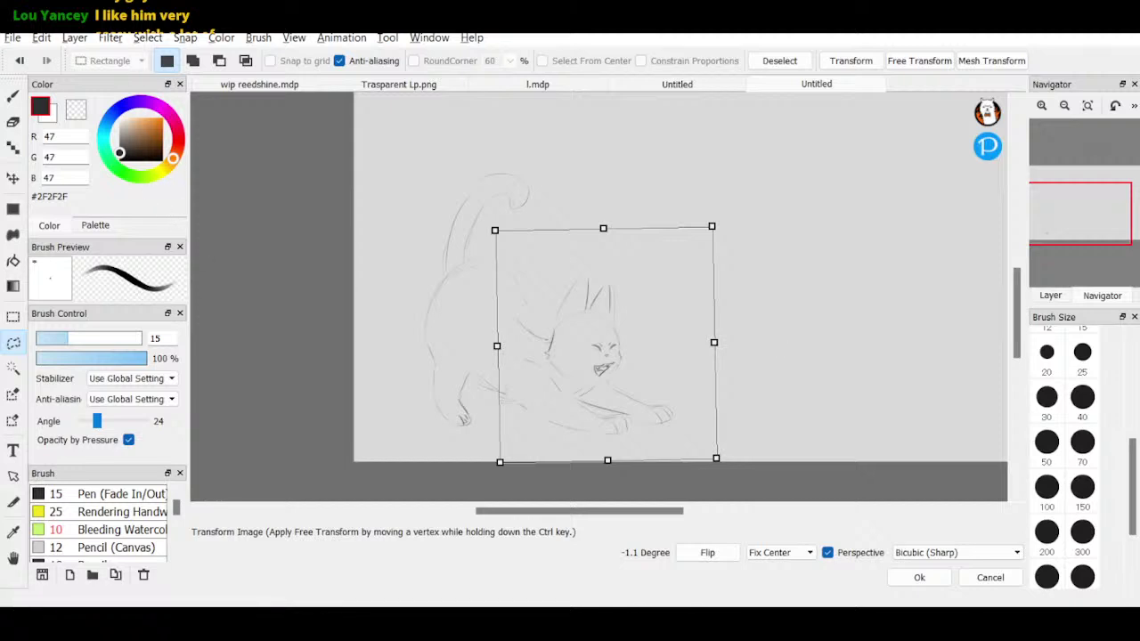
{"action": "key", "text": "Return"}
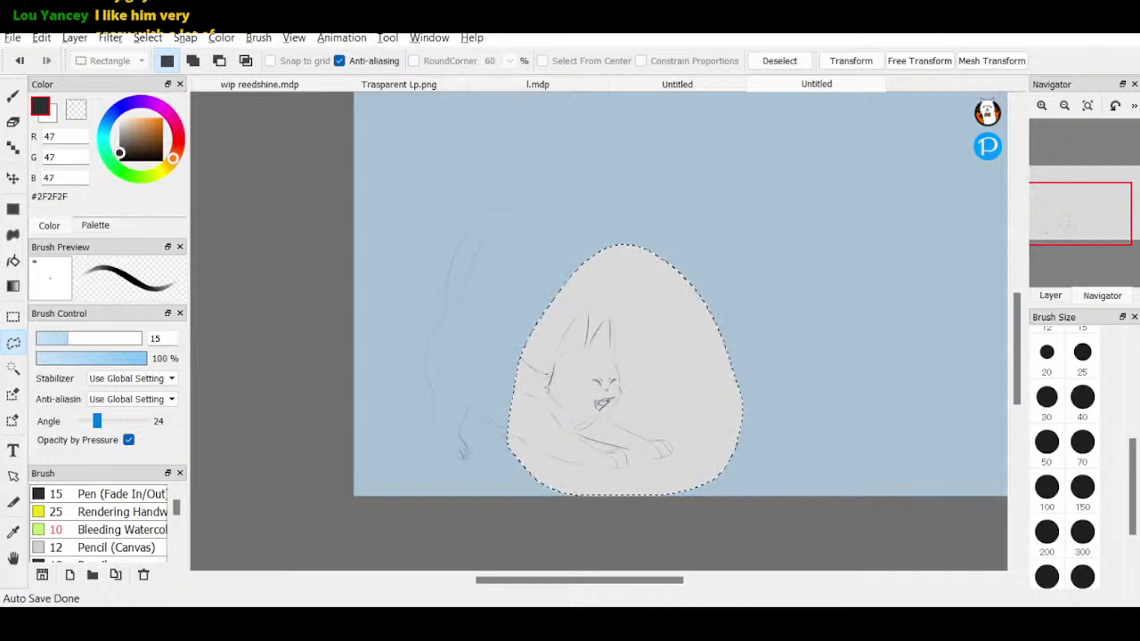
{"action": "key", "text": "ctrl+d"}
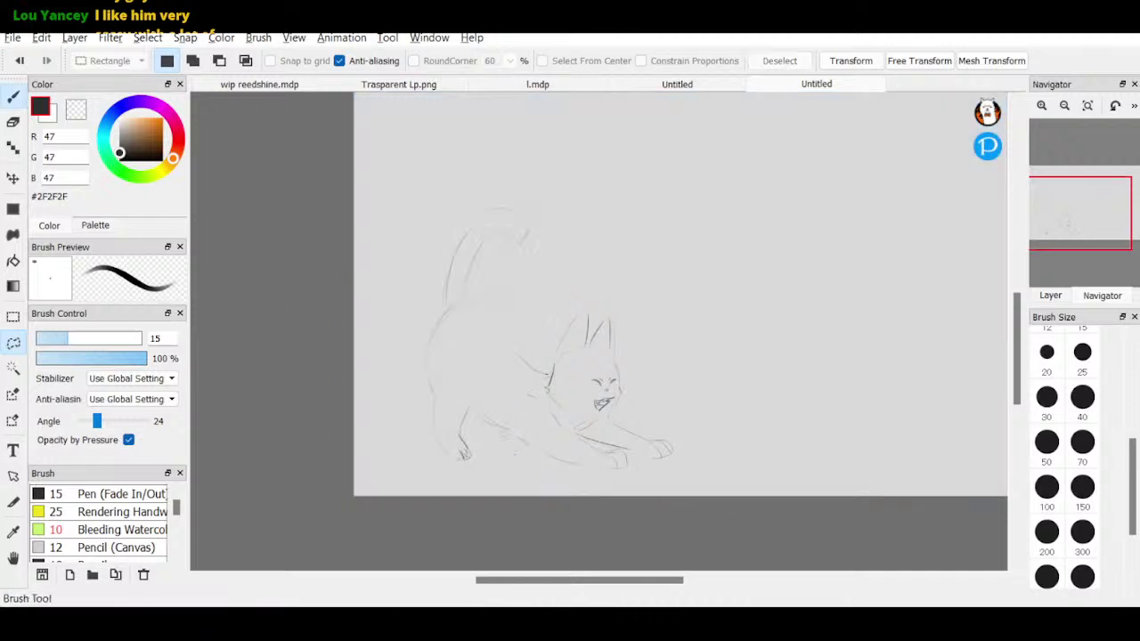
- Rough in a second cat facing the first one, with a rounded head, two pointed ears and the beginning of its back
{"action": "left_click", "coordinate": [13, 96]}
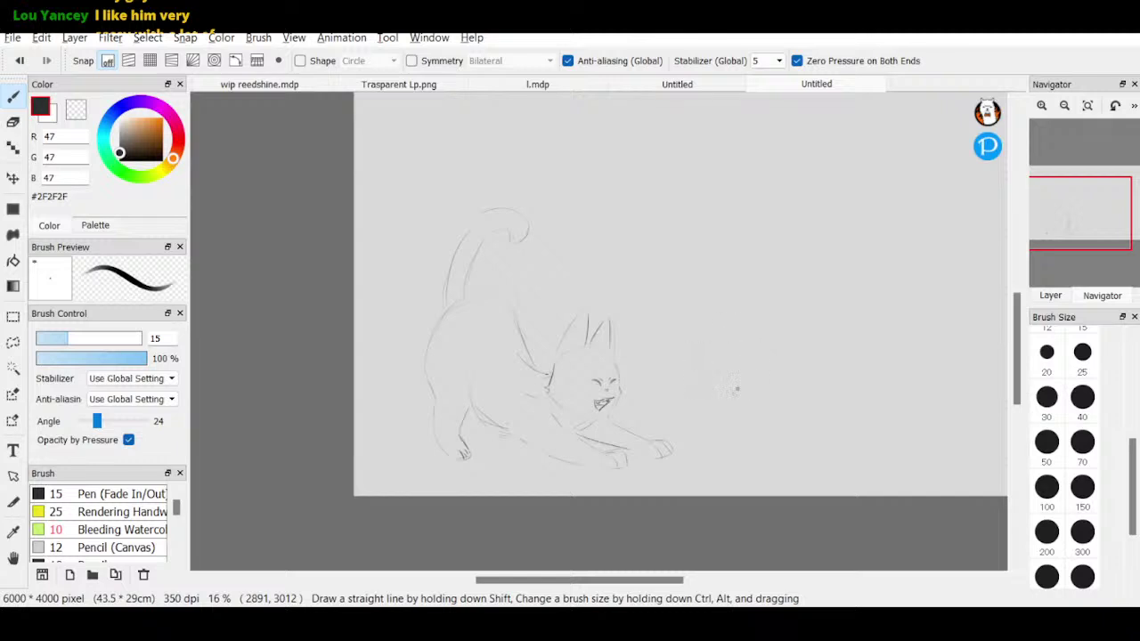
{"action": "left_click_drag", "start_coordinate": [722, 341], "coordinate": [719, 319]}
{"action": "left_click", "coordinate": [1041, 105]}
{"action": "left_click_drag", "start_coordinate": [747, 370], "coordinate": [745, 406]}
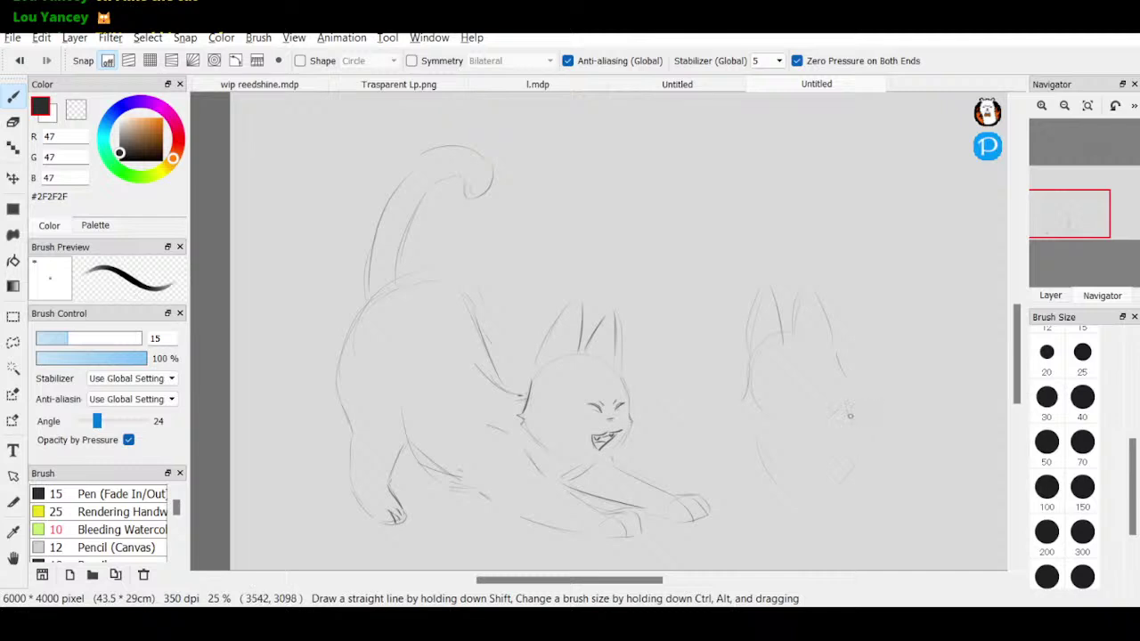
{"action": "left_click_drag", "start_coordinate": [901, 404], "coordinate": [857, 412]}
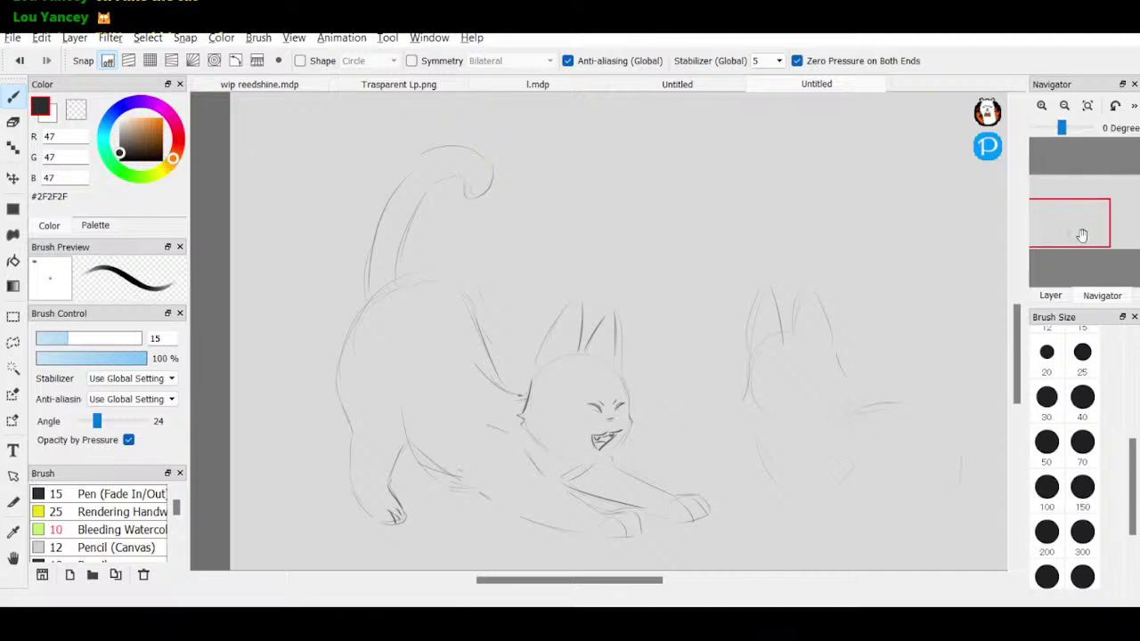
- Sketch the second cat's foreleg, hind leg and rump, and add a raised tail with its tip curling backward
{"action": "left_click", "coordinate": [1064, 105]}
{"action": "mouse_move", "coordinate": [1084, 227]}
{"action": "left_mouse_down"}
{"action": "mouse_move", "coordinate": [1092, 233]}
{"action": "mouse_move", "coordinate": [1075, 225]}
{"action": "left_mouse_up"}
{"action": "left_click", "coordinate": [1041, 105]}
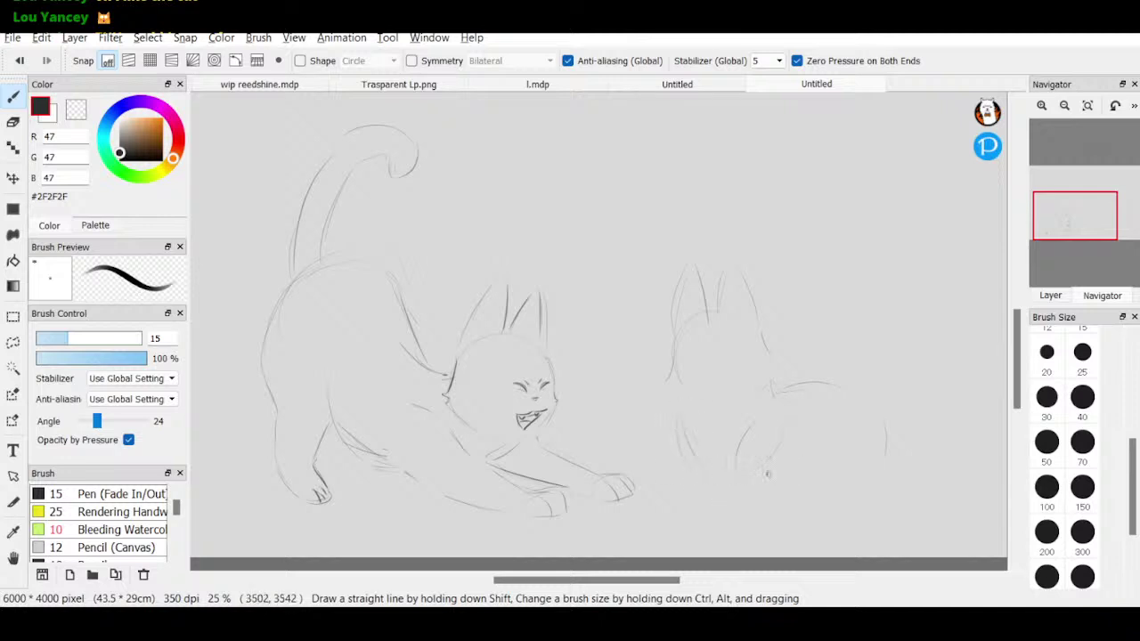
{"action": "left_click_drag", "start_coordinate": [812, 439], "coordinate": [792, 495]}
{"action": "left_click_drag", "start_coordinate": [864, 394], "coordinate": [907, 454]}
{"action": "left_click_drag", "start_coordinate": [870, 401], "coordinate": [861, 316]}
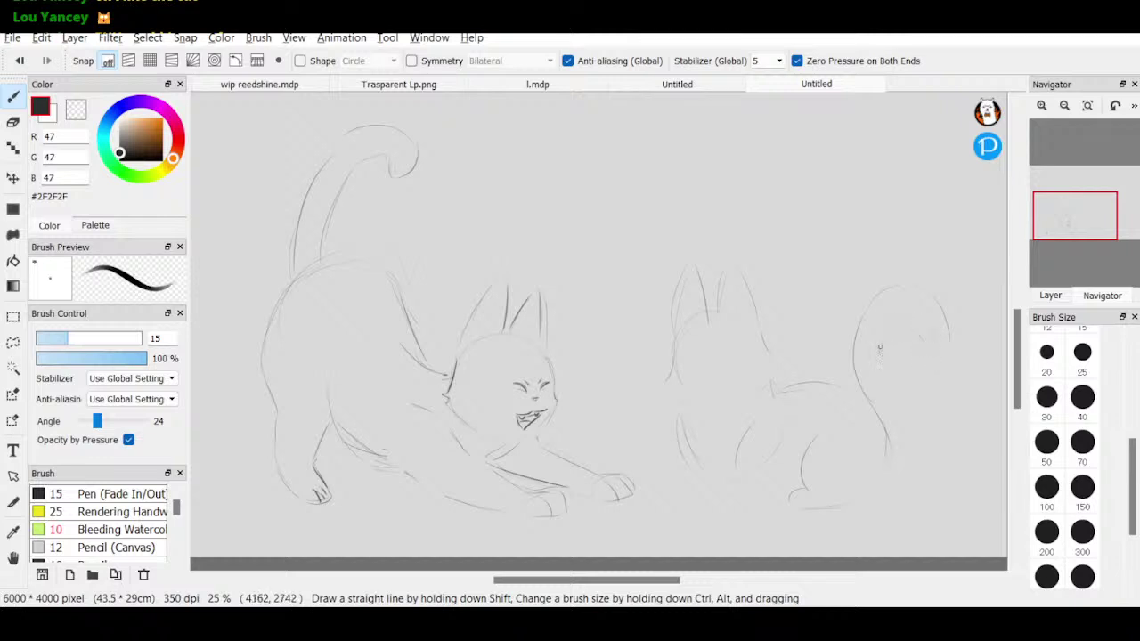
{"action": "left_click_drag", "start_coordinate": [880, 348], "coordinate": [886, 410]}
- Widen the second cat's head with bulging pumpkin-like sides, and erase the overlapping lines with a size 70 eraser
{"action": "left_click_drag", "start_coordinate": [670, 346], "coordinate": [649, 387]}
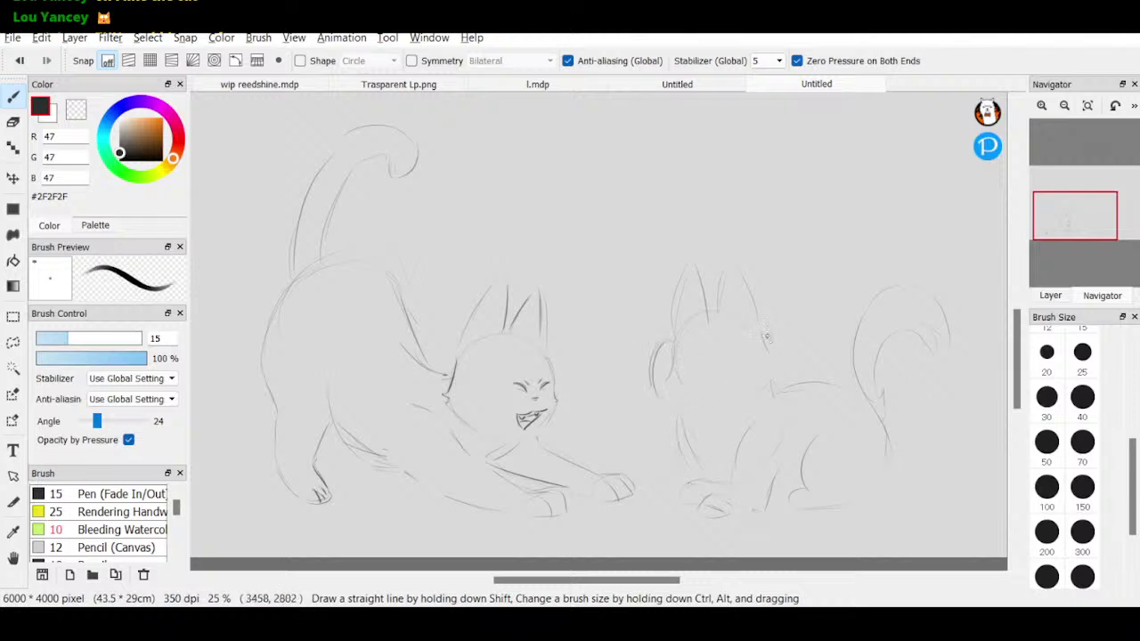
{"action": "mouse_move", "coordinate": [763, 333]}
{"action": "left_mouse_down"}
{"action": "mouse_move", "coordinate": [768, 383]}
{"action": "mouse_move", "coordinate": [775, 371]}
{"action": "left_mouse_up"}
{"action": "mouse_move", "coordinate": [675, 330]}
{"action": "left_mouse_down"}
{"action": "mouse_move", "coordinate": [667, 401]}
{"action": "mouse_move", "coordinate": [669, 367]}
{"action": "mouse_move", "coordinate": [660, 391]}
{"action": "mouse_move", "coordinate": [682, 406]}
{"action": "left_mouse_up"}
{"action": "key", "text": "e"}
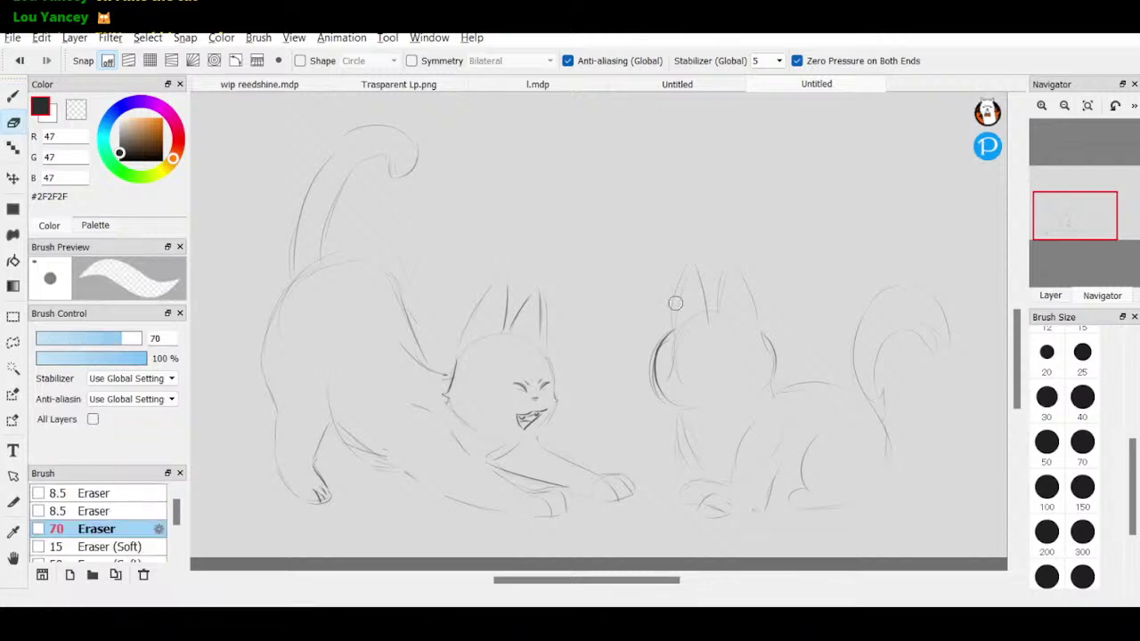
{"action": "left_click_drag", "start_coordinate": [649, 396], "coordinate": [657, 410]}
{"action": "mouse_move", "coordinate": [650, 351]}
{"action": "left_mouse_down"}
{"action": "mouse_move", "coordinate": [675, 370]}
{"action": "mouse_move", "coordinate": [670, 346]}
{"action": "mouse_move", "coordinate": [673, 369]}
{"action": "left_mouse_up"}
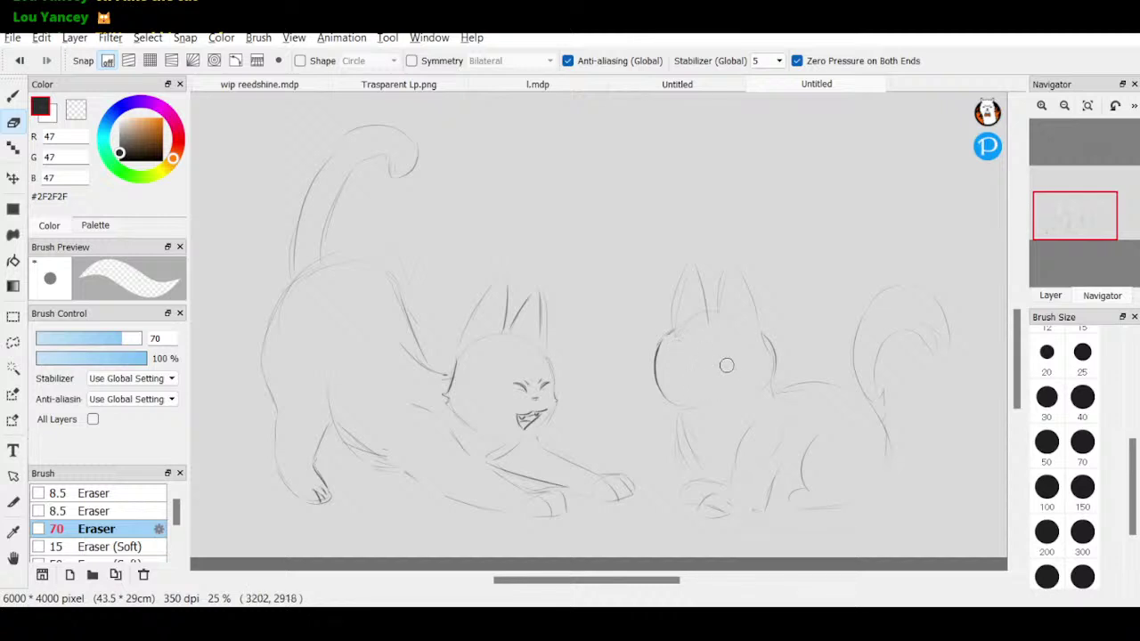
- Draw a jack-o'-lantern face on the second cat, with shaded triangular eyes, a small nose and a dark, open, smiling mouth
{"action": "left_click", "coordinate": [13, 96]}
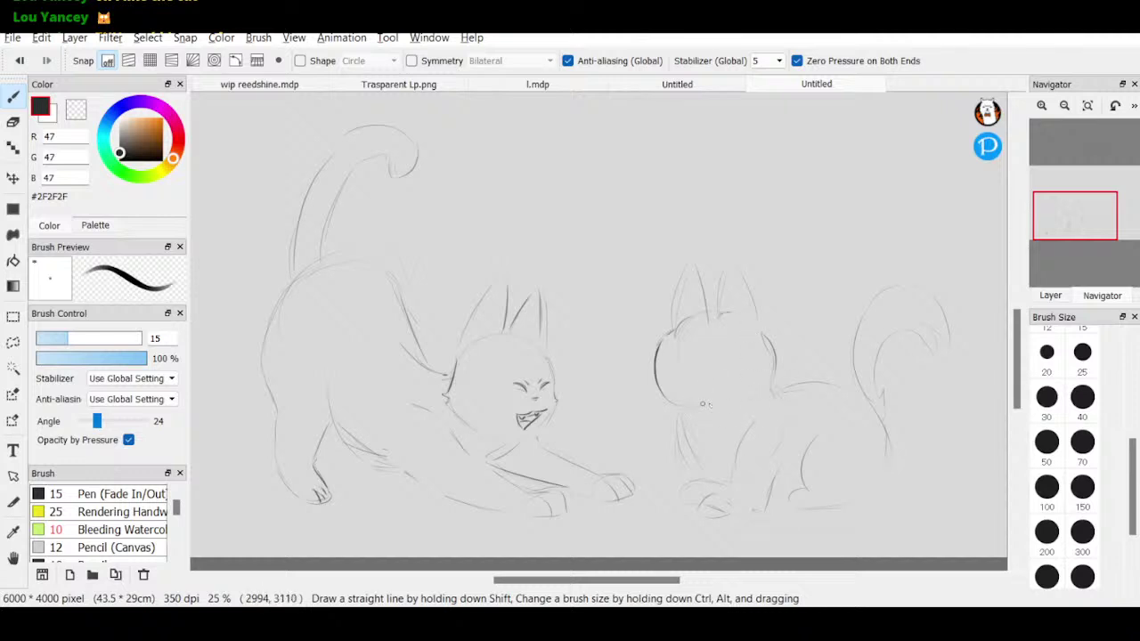
{"action": "left_click_drag", "start_coordinate": [691, 371], "coordinate": [727, 373]}
{"action": "mouse_move", "coordinate": [718, 358]}
{"action": "left_mouse_down"}
{"action": "mouse_move", "coordinate": [725, 342]}
{"action": "mouse_move", "coordinate": [731, 356]}
{"action": "left_mouse_up"}
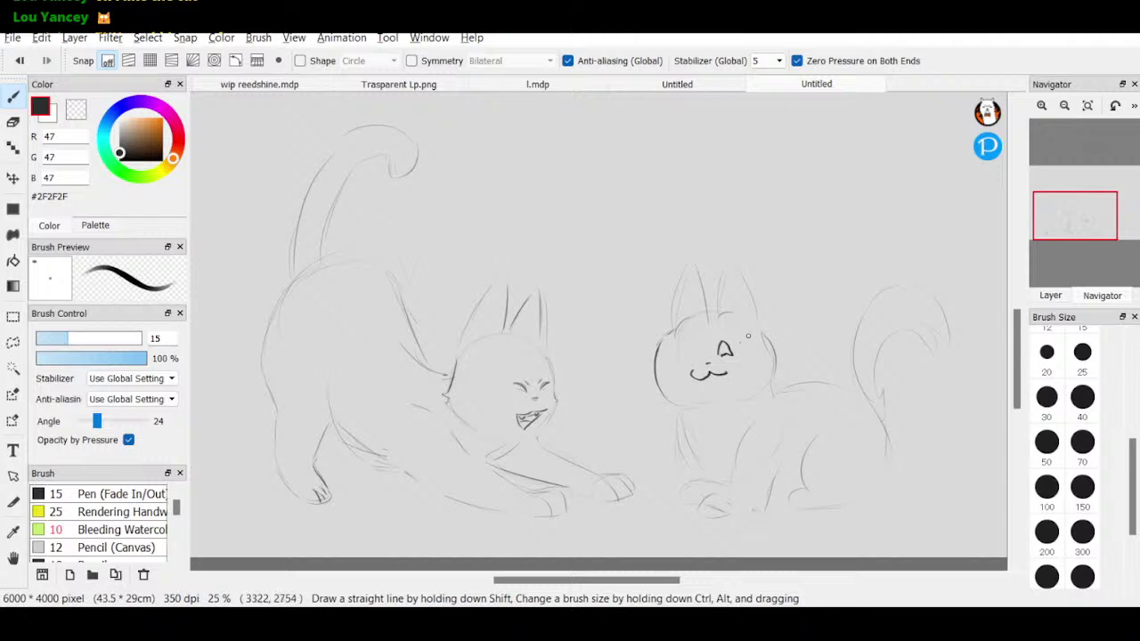
{"action": "key", "text": "ctrl+z"}
{"action": "mouse_move", "coordinate": [718, 358]}
{"action": "left_mouse_down"}
{"action": "mouse_move", "coordinate": [726, 338]}
{"action": "mouse_move", "coordinate": [735, 355]}
{"action": "left_mouse_up"}
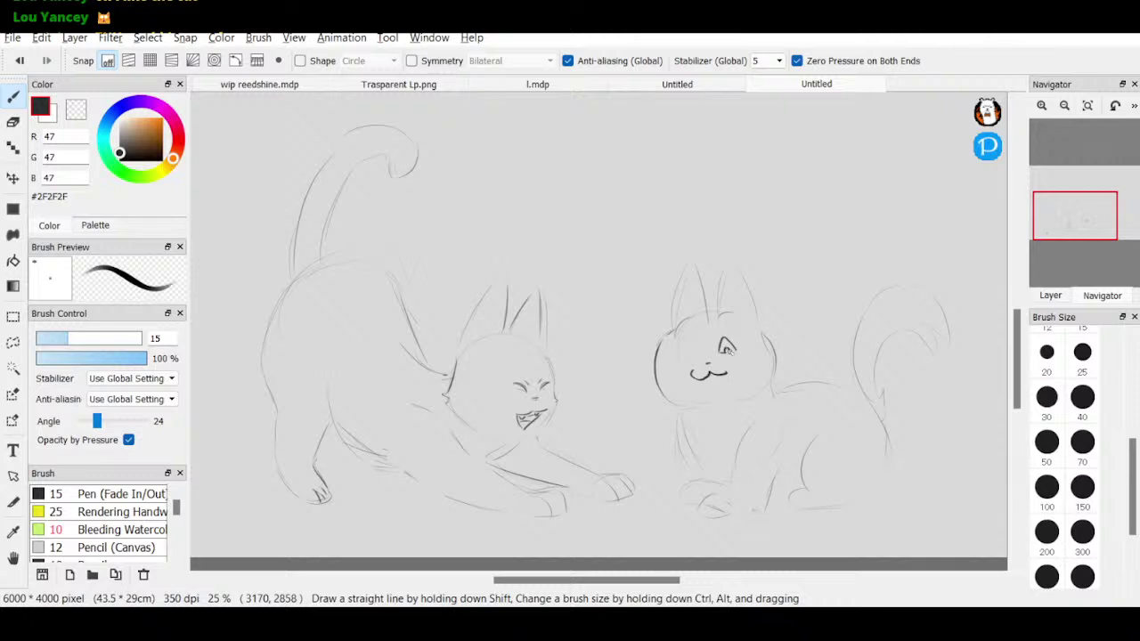
{"action": "left_click_drag", "start_coordinate": [686, 355], "coordinate": [735, 346]}
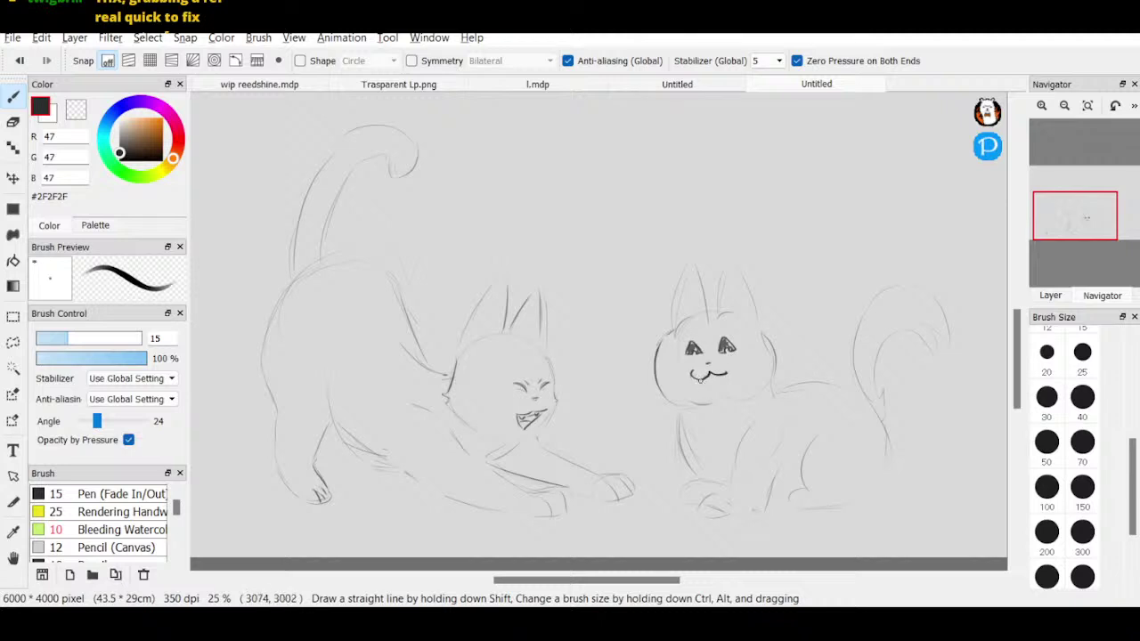
{"action": "left_click_drag", "start_coordinate": [701, 383], "coordinate": [723, 381]}
- Darken the second cat's ears, add a pumpkin stem between them, and define the pumpkin head's outline and side ribs
{"action": "mouse_move", "coordinate": [710, 313]}
{"action": "left_mouse_down"}
{"action": "mouse_move", "coordinate": [704, 296]}
{"action": "mouse_move", "coordinate": [714, 307]}
{"action": "mouse_move", "coordinate": [734, 263]}
{"action": "left_mouse_up"}
{"action": "left_click_drag", "start_coordinate": [736, 263], "coordinate": [754, 319]}
{"action": "mouse_move", "coordinate": [673, 331]}
{"action": "left_mouse_down"}
{"action": "mouse_move", "coordinate": [689, 263]}
{"action": "mouse_move", "coordinate": [709, 299]}
{"action": "left_mouse_up"}
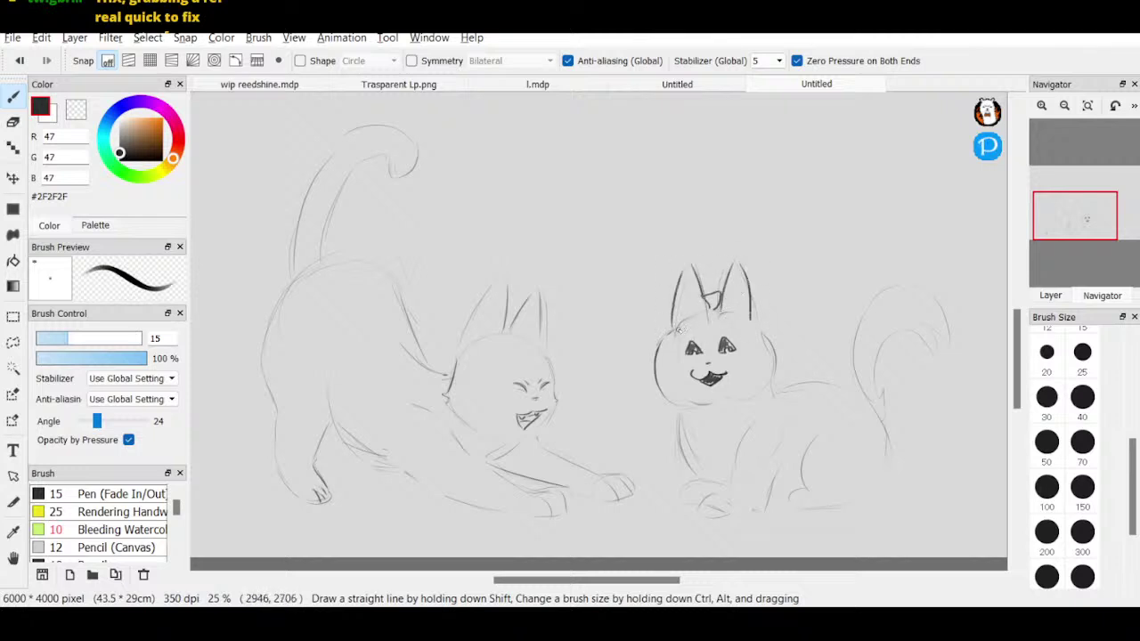
{"action": "mouse_move", "coordinate": [672, 335]}
{"action": "left_mouse_down"}
{"action": "mouse_move", "coordinate": [717, 313]}
{"action": "mouse_move", "coordinate": [759, 331]}
{"action": "left_mouse_up"}
{"action": "left_click_drag", "start_coordinate": [729, 402], "coordinate": [768, 389]}
{"action": "left_click_drag", "start_coordinate": [762, 342], "coordinate": [776, 374]}
{"action": "left_click_drag", "start_coordinate": [773, 389], "coordinate": [686, 403]}
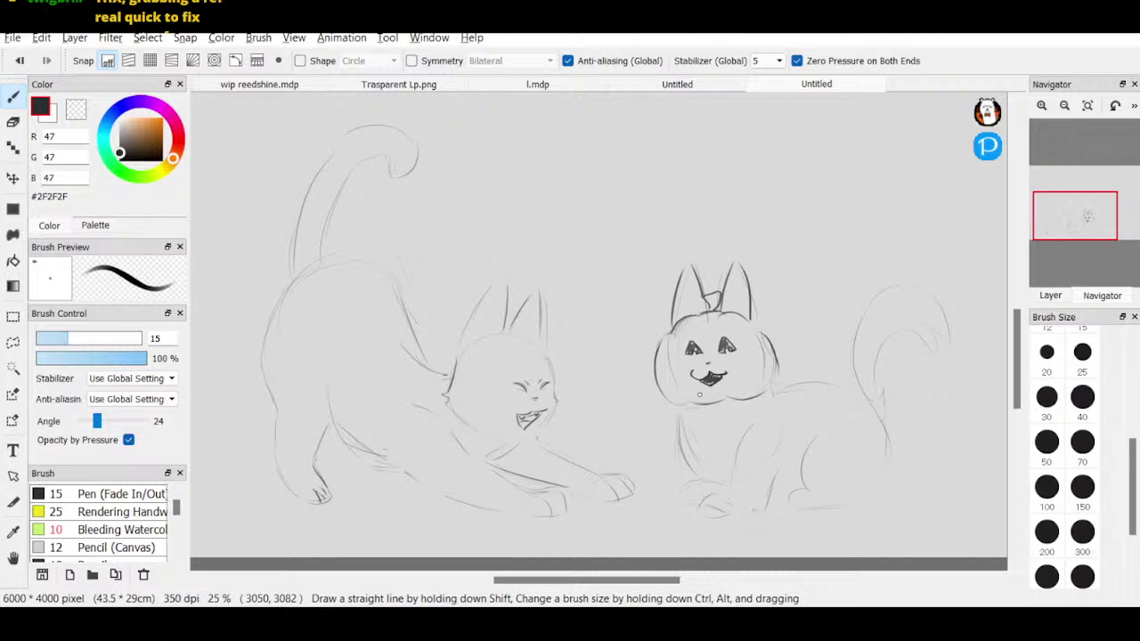
- Strengthen the pumpkin cat's body lines along the chest, forelegs, paws, hind leg and back up to the tail's base
{"action": "left_click_drag", "start_coordinate": [740, 451], "coordinate": [757, 417]}
{"action": "mouse_move", "coordinate": [679, 416]}
{"action": "left_mouse_down"}
{"action": "mouse_move", "coordinate": [705, 477]}
{"action": "mouse_move", "coordinate": [686, 424]}
{"action": "mouse_move", "coordinate": [681, 444]}
{"action": "mouse_move", "coordinate": [738, 470]}
{"action": "mouse_move", "coordinate": [682, 498]}
{"action": "mouse_move", "coordinate": [725, 511]}
{"action": "left_mouse_up"}
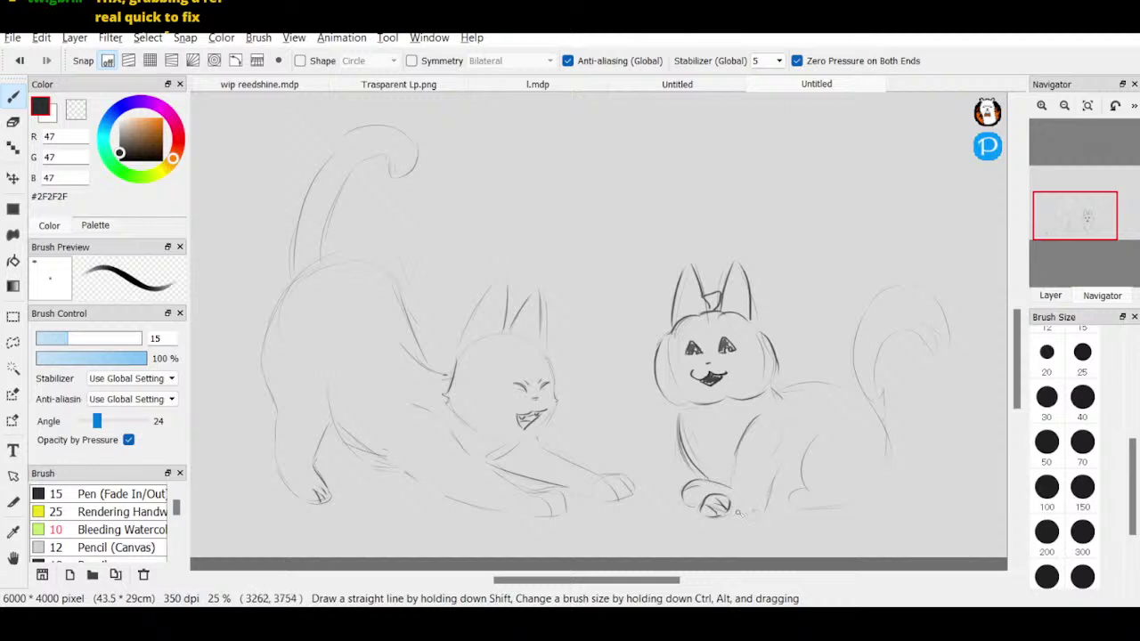
{"action": "left_click_drag", "start_coordinate": [738, 513], "coordinate": [774, 508]}
{"action": "left_click_drag", "start_coordinate": [815, 439], "coordinate": [805, 503]}
{"action": "mouse_move", "coordinate": [803, 493]}
{"action": "left_mouse_down"}
{"action": "mouse_move", "coordinate": [834, 517]}
{"action": "mouse_move", "coordinate": [892, 471]}
{"action": "mouse_move", "coordinate": [885, 442]}
{"action": "left_mouse_up"}
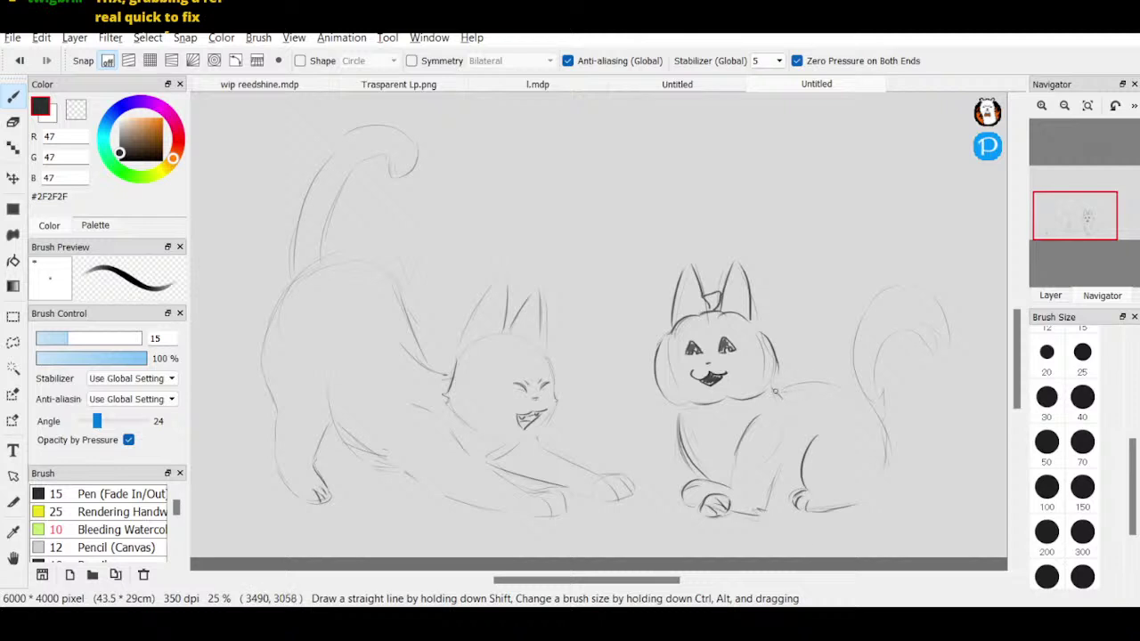
{"action": "mouse_move", "coordinate": [771, 392]}
{"action": "left_mouse_down"}
{"action": "mouse_move", "coordinate": [836, 381]}
{"action": "mouse_move", "coordinate": [857, 316]}
{"action": "left_mouse_up"}
{"action": "left_click", "coordinate": [12, 122]}
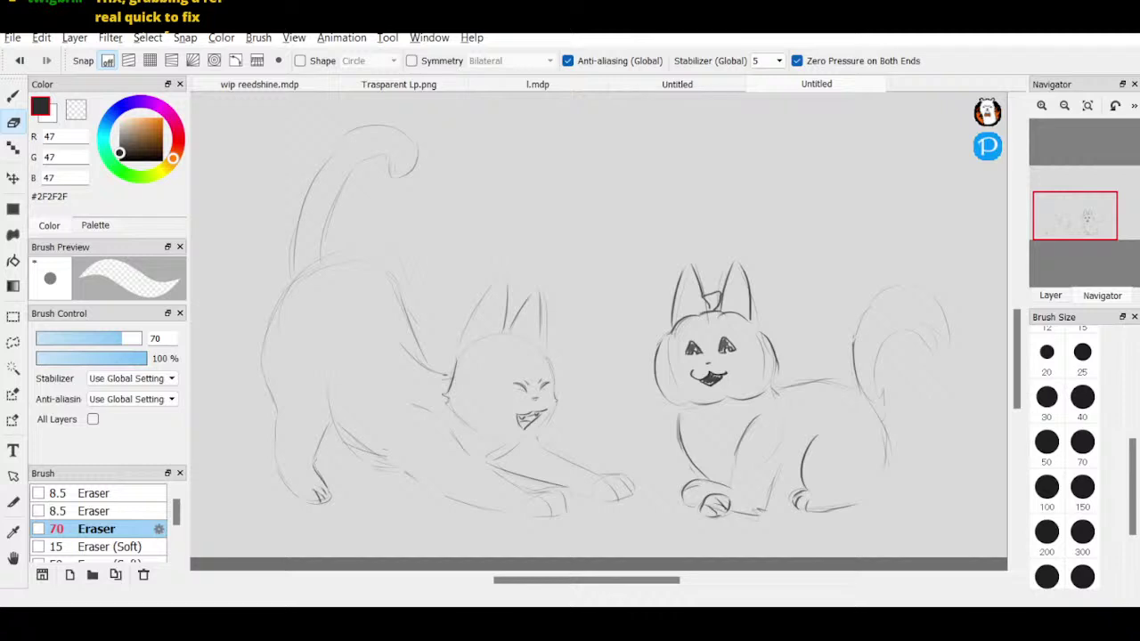
- Lasso the whole pumpkin cat, and enlarge it slightly and move it toward the play-bow cat
{"action": "left_click", "coordinate": [12, 342]}
{"action": "mouse_move", "coordinate": [611, 401]}
{"action": "left_mouse_down"}
{"action": "mouse_move", "coordinate": [998, 266]}
{"action": "mouse_move", "coordinate": [828, 572]}
{"action": "mouse_move", "coordinate": [664, 530]}
{"action": "left_mouse_up"}
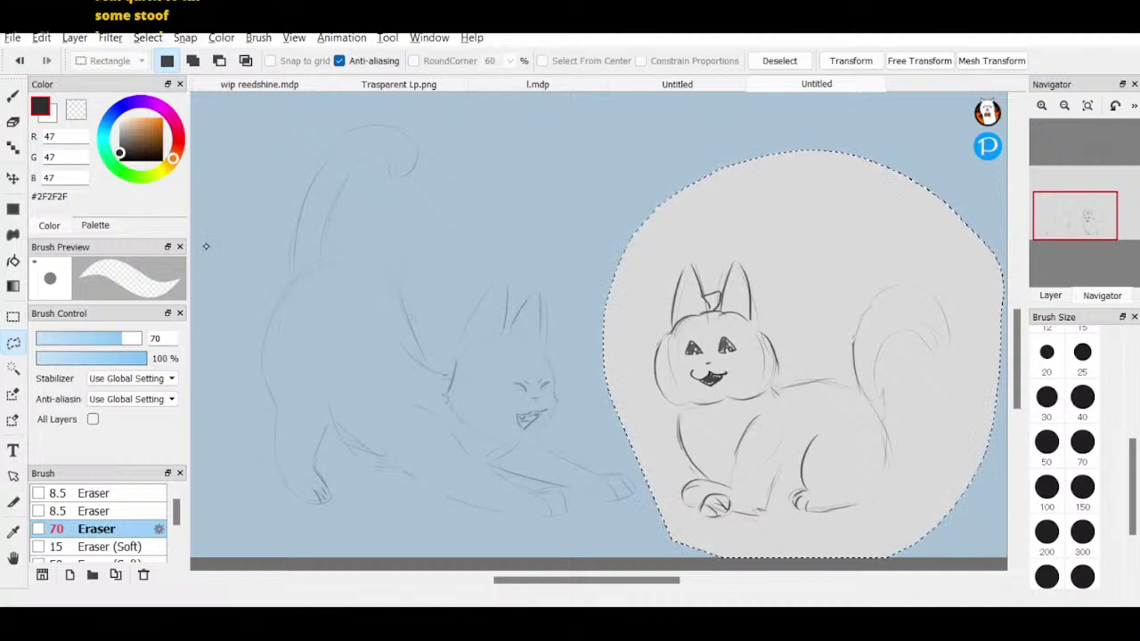
{"action": "key", "text": "ctrl+t"}
{"action": "left_click", "coordinate": [1065, 105]}
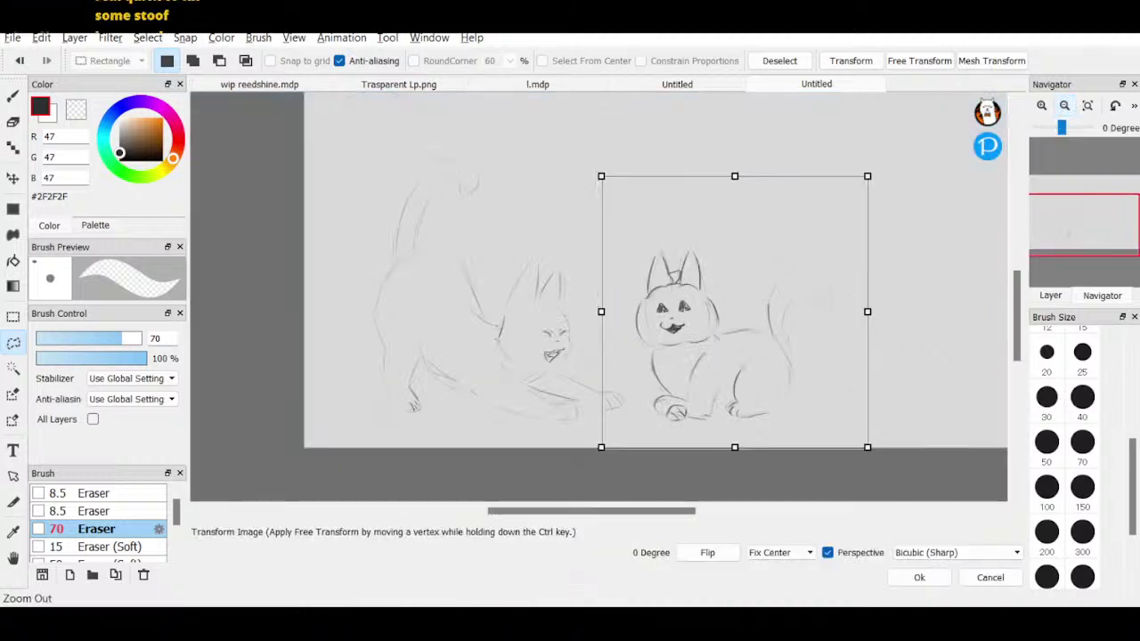
{"action": "mouse_move", "coordinate": [602, 175]}
{"action": "left_mouse_down"}
{"action": "mouse_move", "coordinate": [584, 142]}
{"action": "mouse_move", "coordinate": [598, 159]}
{"action": "left_mouse_up"}
{"action": "left_click_drag", "start_coordinate": [768, 325], "coordinate": [761, 297]}
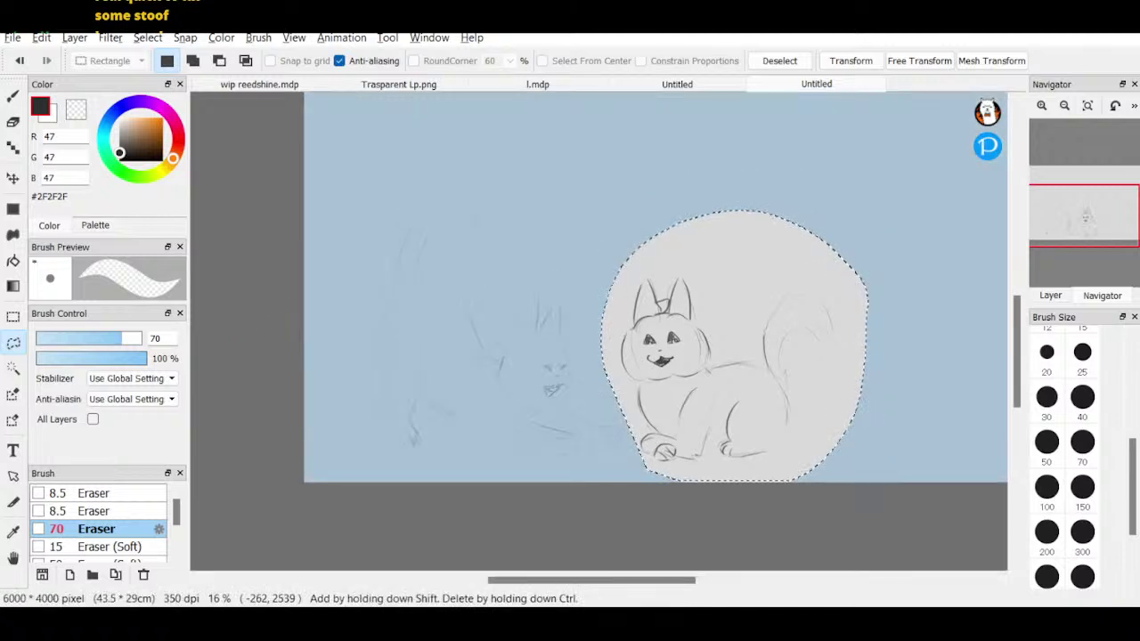
{"action": "key", "text": "ctrl+d"}
- Darken the play-bow cat's ears and jaw, and strengthen the pumpkin cat's tail with a tufted tip
{"action": "left_click", "coordinate": [13, 96]}
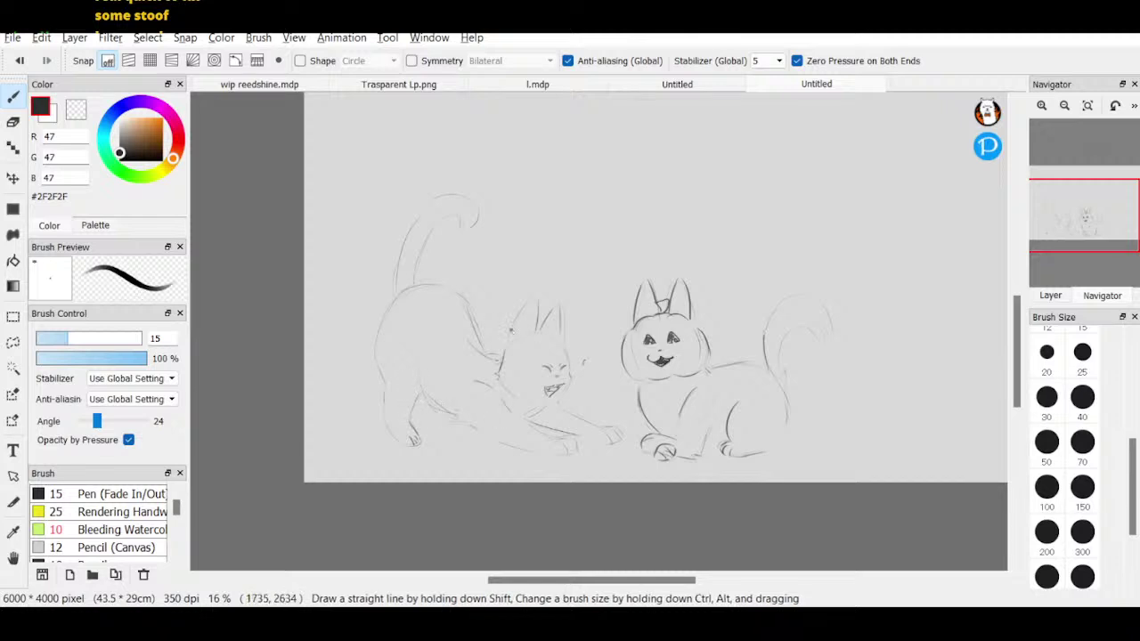
{"action": "mouse_move", "coordinate": [509, 332]}
{"action": "left_mouse_down"}
{"action": "mouse_move", "coordinate": [547, 298]}
{"action": "mouse_move", "coordinate": [518, 323]}
{"action": "mouse_move", "coordinate": [537, 297]}
{"action": "mouse_move", "coordinate": [563, 328]}
{"action": "left_mouse_up"}
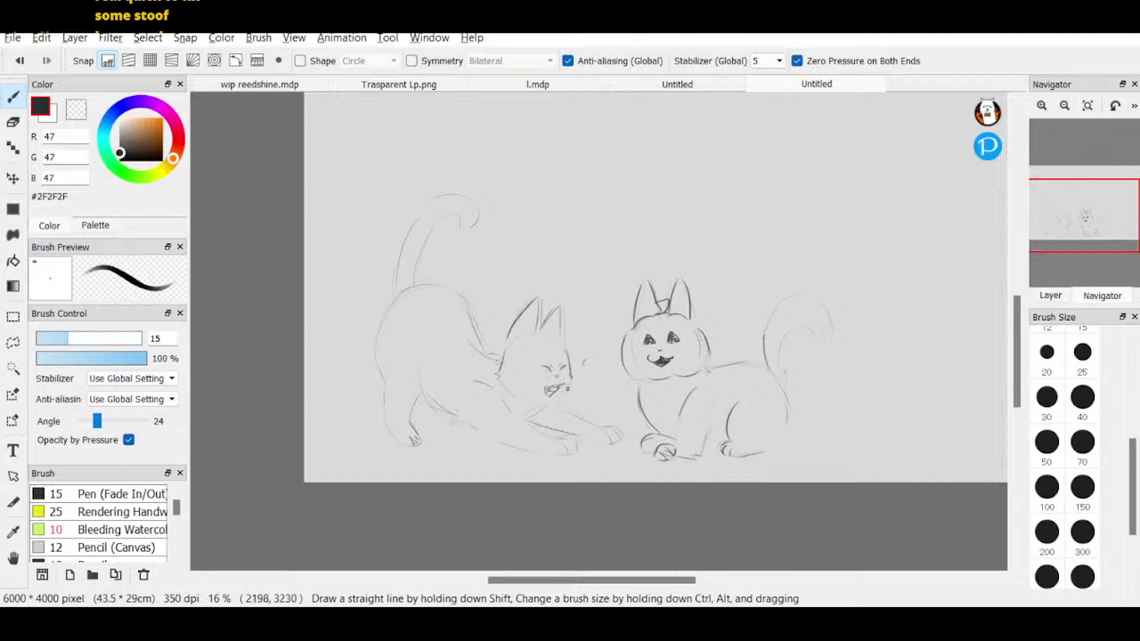
{"action": "left_click_drag", "start_coordinate": [558, 398], "coordinate": [563, 390]}
{"action": "mouse_move", "coordinate": [764, 343]}
{"action": "left_mouse_down"}
{"action": "mouse_move", "coordinate": [811, 300]}
{"action": "mouse_move", "coordinate": [782, 300]}
{"action": "mouse_move", "coordinate": [829, 319]}
{"action": "mouse_move", "coordinate": [833, 337]}
{"action": "mouse_move", "coordinate": [818, 324]}
{"action": "mouse_move", "coordinate": [825, 344]}
{"action": "mouse_move", "coordinate": [777, 357]}
{"action": "mouse_move", "coordinate": [792, 393]}
{"action": "left_mouse_up"}
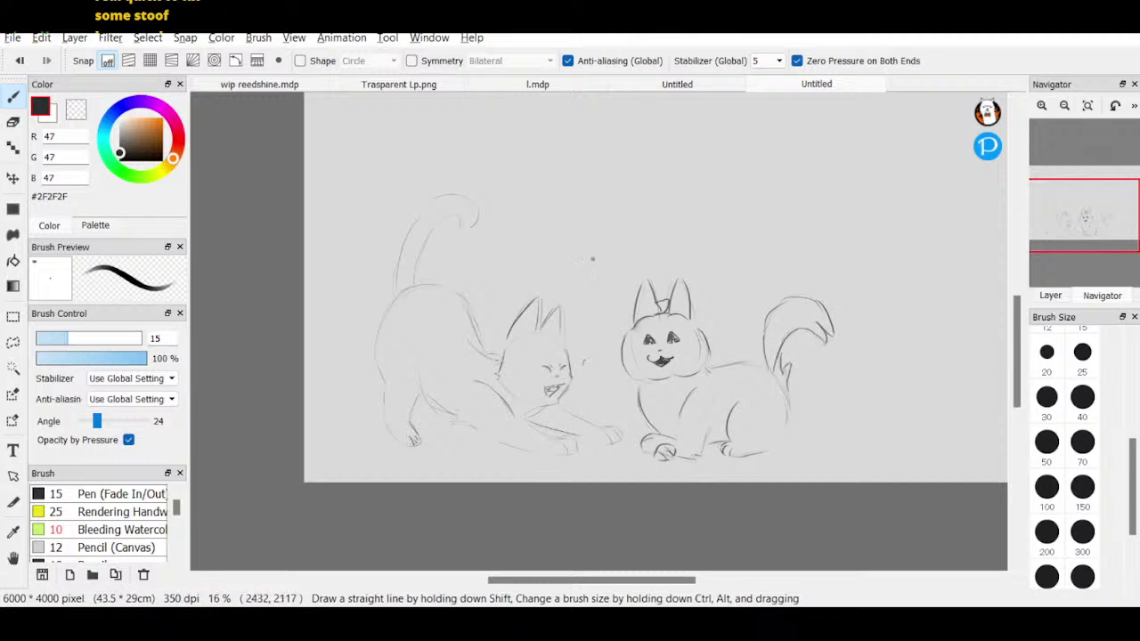
{"action": "key", "text": "e"}
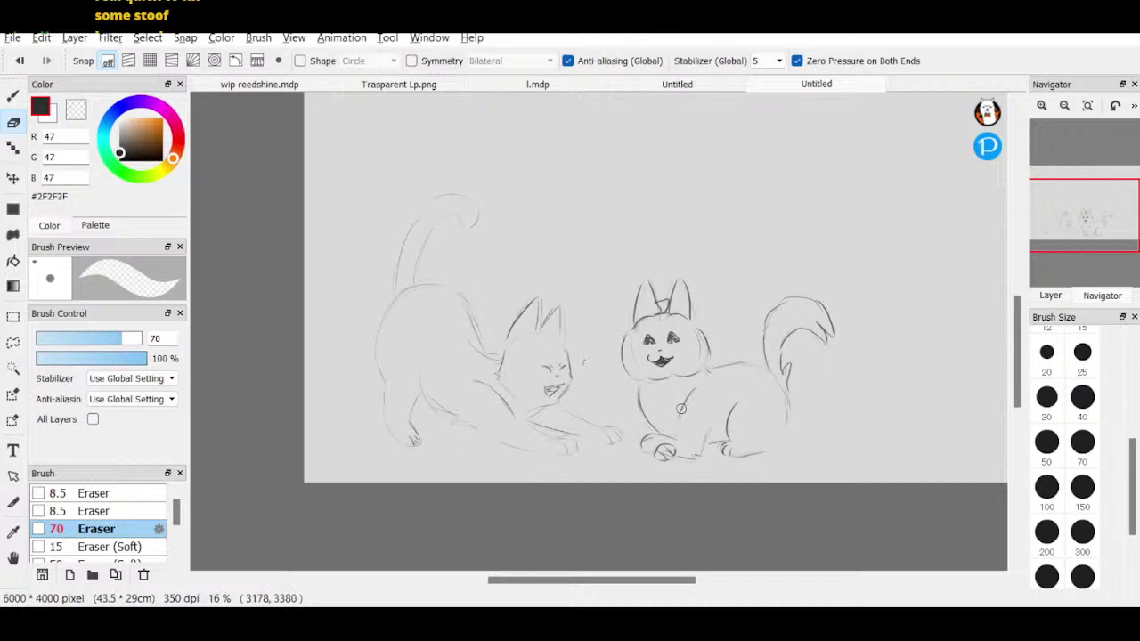
- Strengthen the play-bow cat's outline along the back, rump, hind leg, belly and forelegs, and up the tail's rear edge
{"action": "key", "text": "p"}
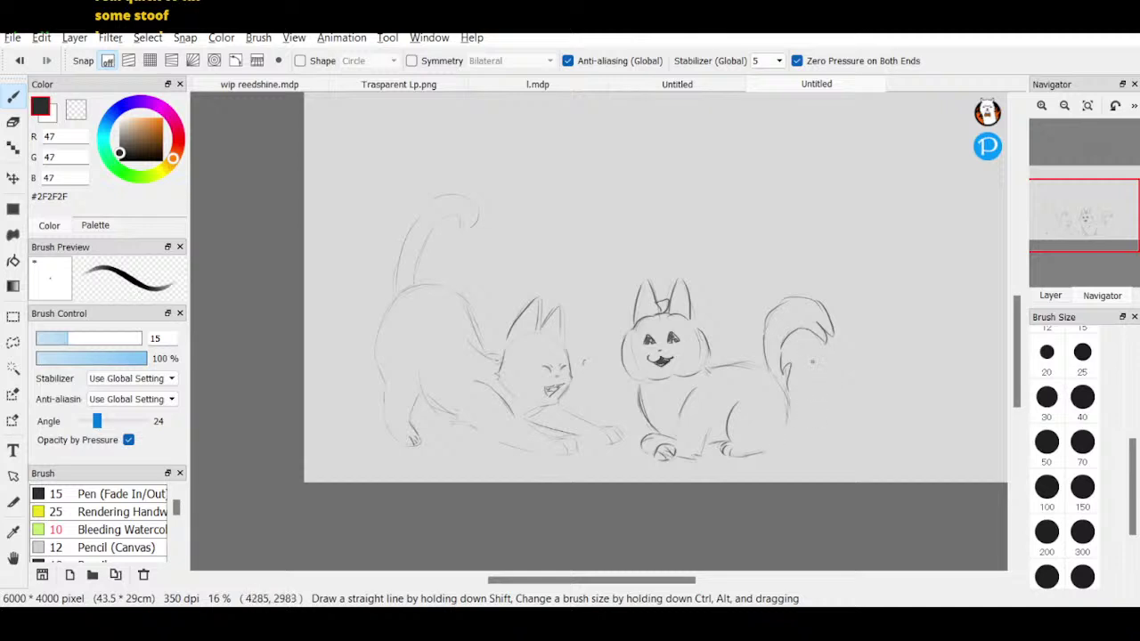
{"action": "left_click_drag", "start_coordinate": [418, 289], "coordinate": [471, 309]}
{"action": "left_click_drag", "start_coordinate": [390, 310], "coordinate": [387, 379]}
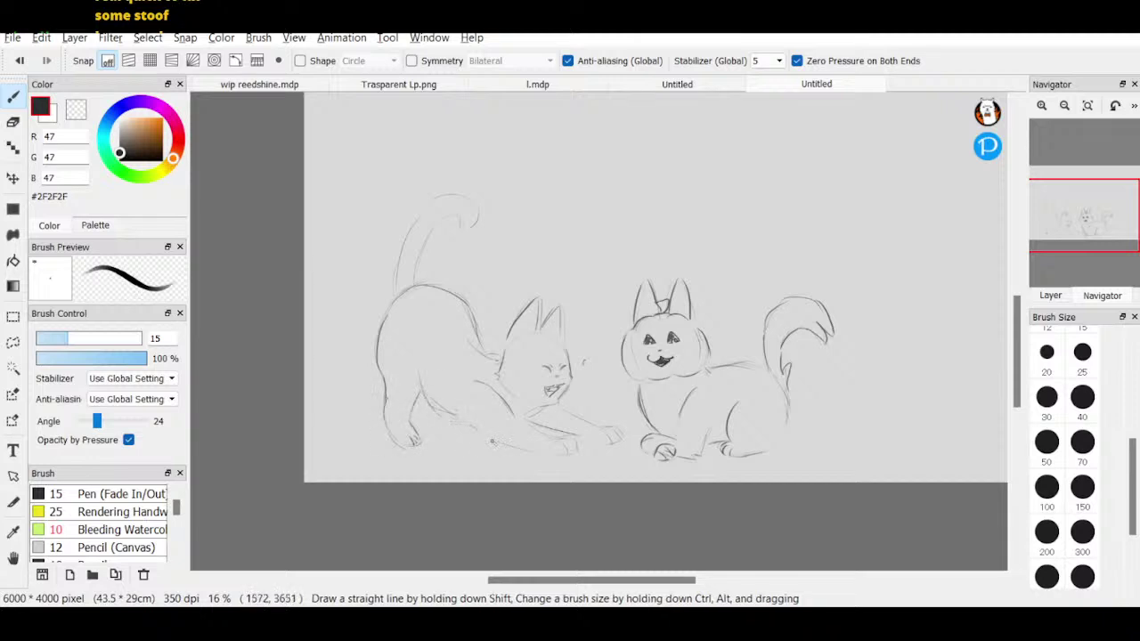
{"action": "mouse_move", "coordinate": [471, 420]}
{"action": "left_mouse_down"}
{"action": "mouse_move", "coordinate": [515, 451]}
{"action": "mouse_move", "coordinate": [568, 452]}
{"action": "mouse_move", "coordinate": [534, 426]}
{"action": "mouse_move", "coordinate": [576, 445]}
{"action": "mouse_move", "coordinate": [559, 457]}
{"action": "mouse_move", "coordinate": [575, 428]}
{"action": "mouse_move", "coordinate": [613, 444]}
{"action": "left_mouse_up"}
{"action": "left_click_drag", "start_coordinate": [569, 409], "coordinate": [611, 431]}
{"action": "left_click_drag", "start_coordinate": [396, 285], "coordinate": [409, 236]}
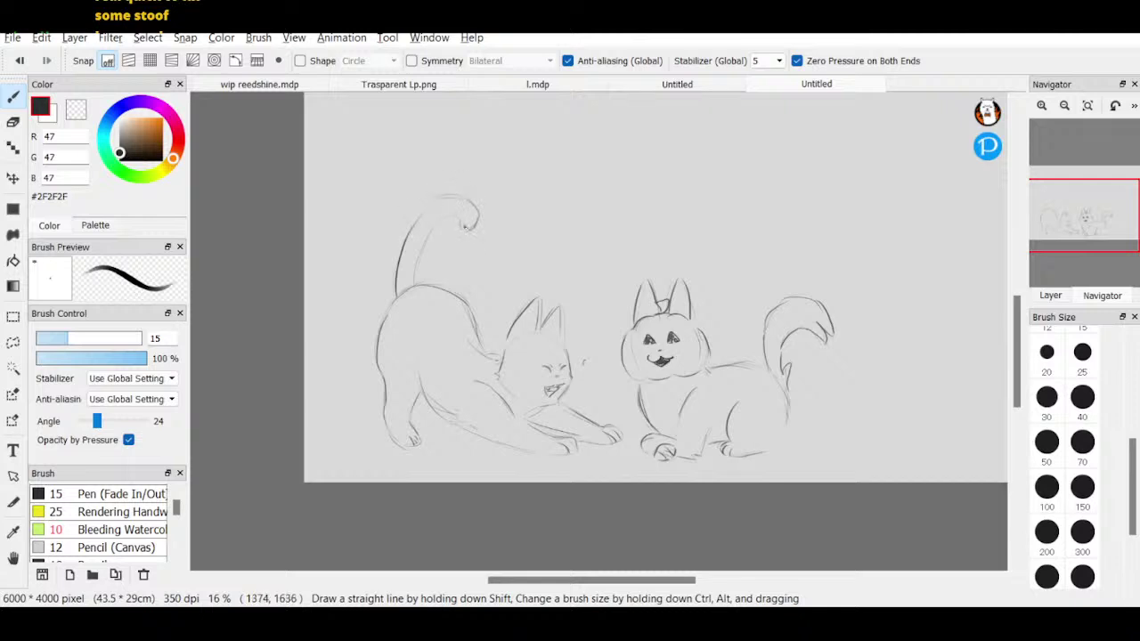
- Redraw the inner edge of the play-bow cat's tail, erasing the rough line between the curled tip and the base
{"action": "left_click_drag", "start_coordinate": [438, 223], "coordinate": [414, 267]}
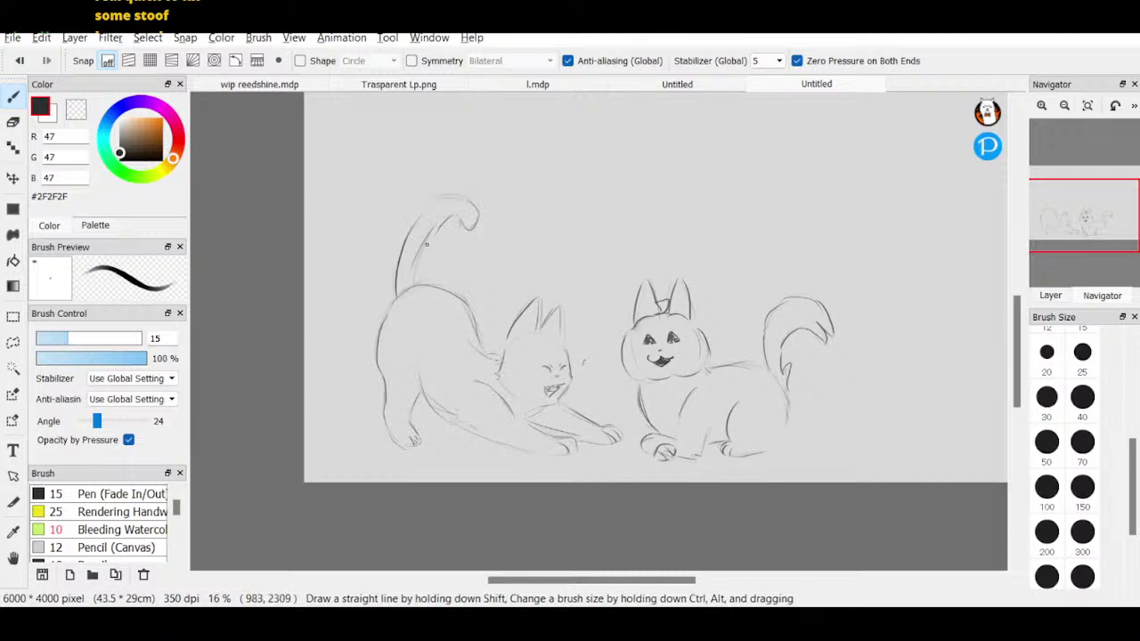
{"action": "left_click", "coordinate": [12, 122]}
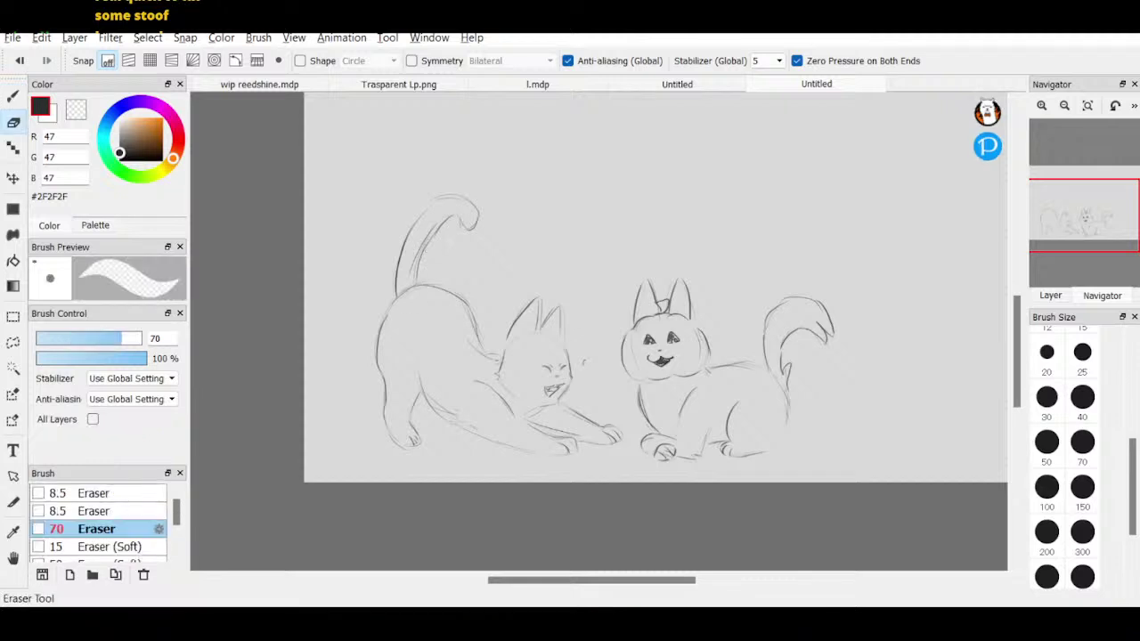
{"action": "mouse_move", "coordinate": [416, 261]}
{"action": "left_mouse_down"}
{"action": "mouse_move", "coordinate": [463, 216]}
{"action": "mouse_move", "coordinate": [422, 265]}
{"action": "left_mouse_up"}
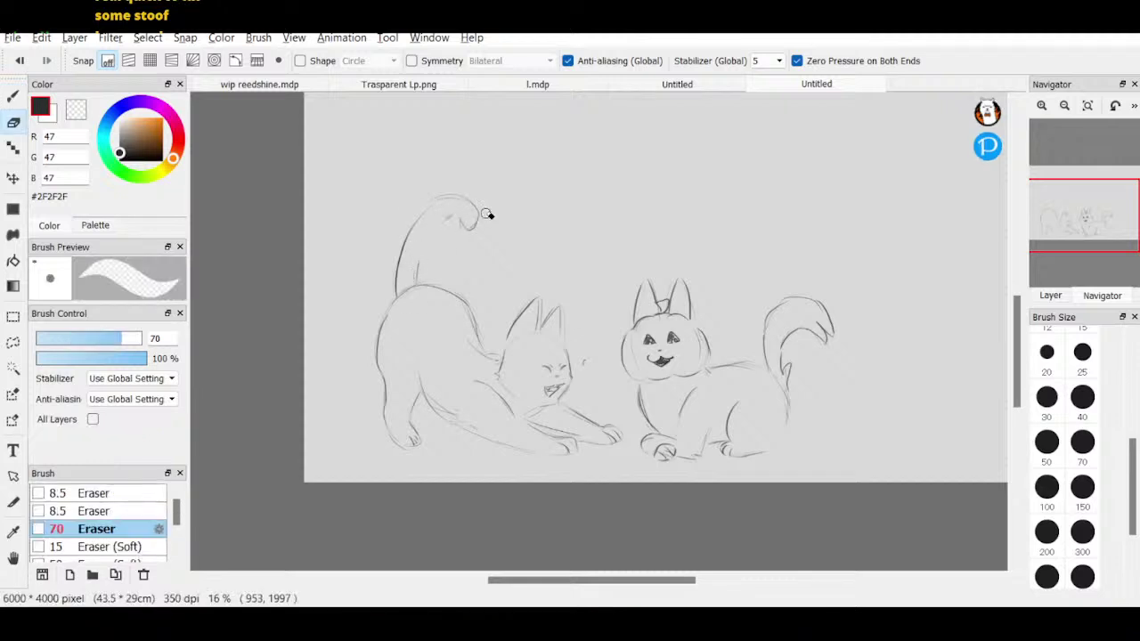
{"action": "left_click", "coordinate": [13, 96]}
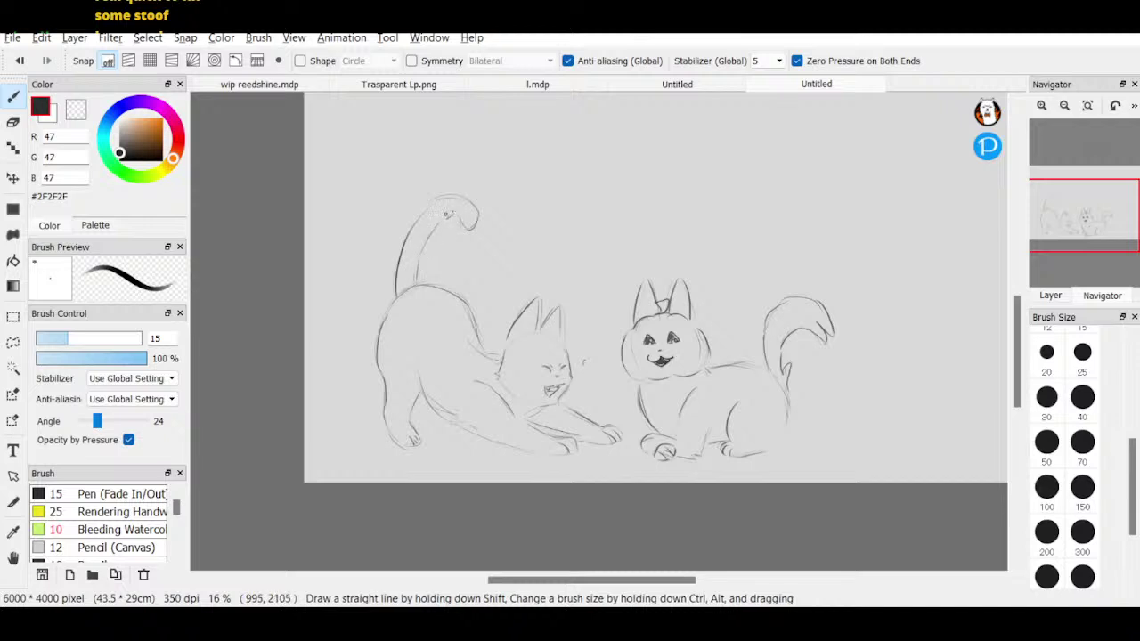
- Add a new layer and sketch a loose ghost-sheet outline over the play-bow cat's rump, belly and chest, with dark filled eyes
{"action": "left_click", "coordinate": [1050, 294]}
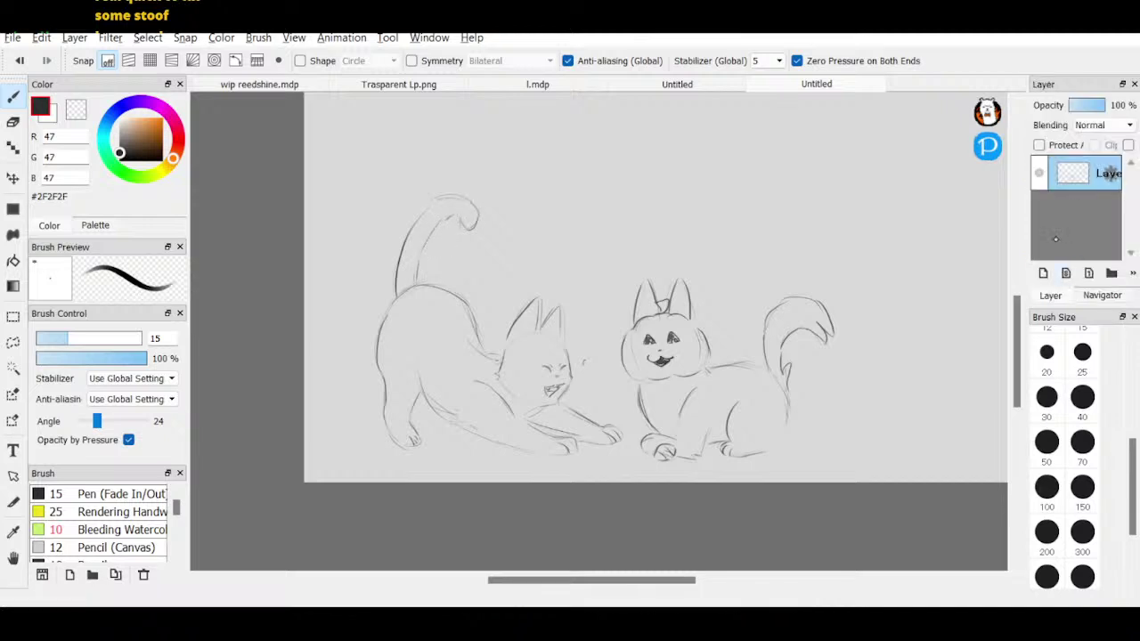
{"action": "left_click", "coordinate": [1043, 272]}
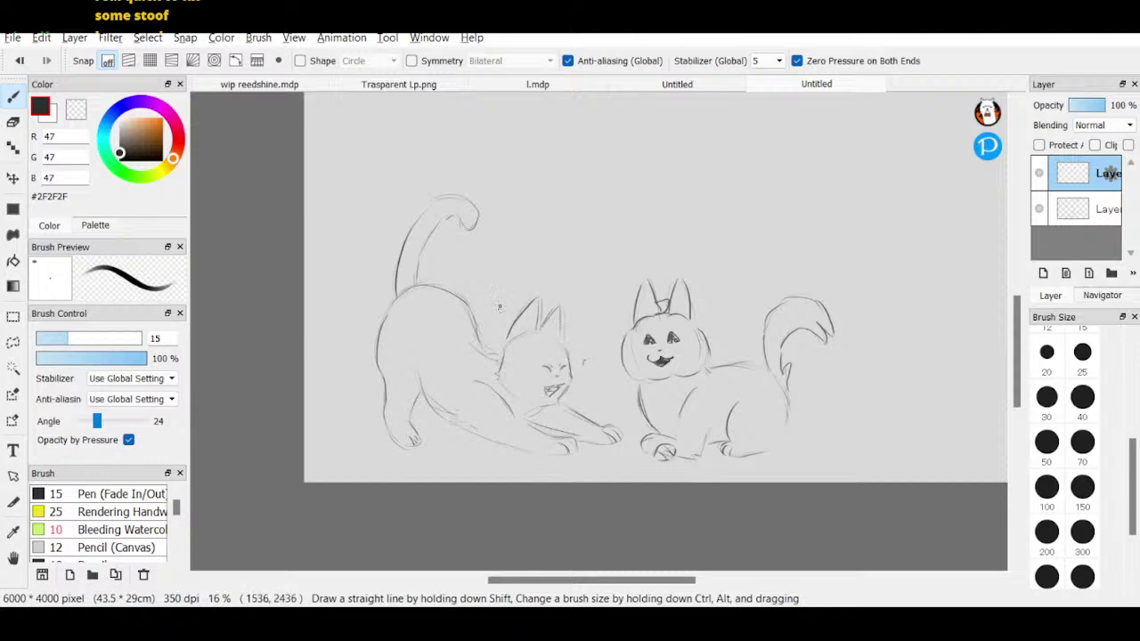
{"action": "left_click_drag", "start_coordinate": [392, 317], "coordinate": [402, 392]}
{"action": "left_click_drag", "start_coordinate": [388, 342], "coordinate": [399, 397]}
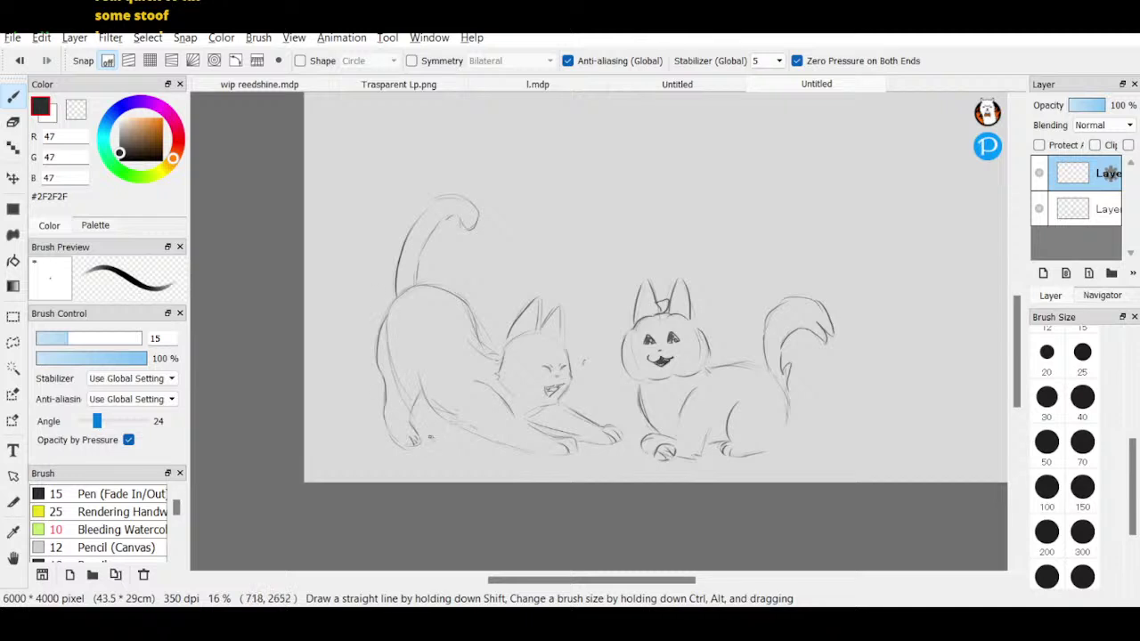
{"action": "mouse_move", "coordinate": [381, 318]}
{"action": "left_mouse_down"}
{"action": "mouse_move", "coordinate": [378, 388]}
{"action": "mouse_move", "coordinate": [414, 436]}
{"action": "mouse_move", "coordinate": [490, 431]}
{"action": "mouse_move", "coordinate": [479, 422]}
{"action": "mouse_move", "coordinate": [421, 439]}
{"action": "mouse_move", "coordinate": [498, 448]}
{"action": "left_mouse_up"}
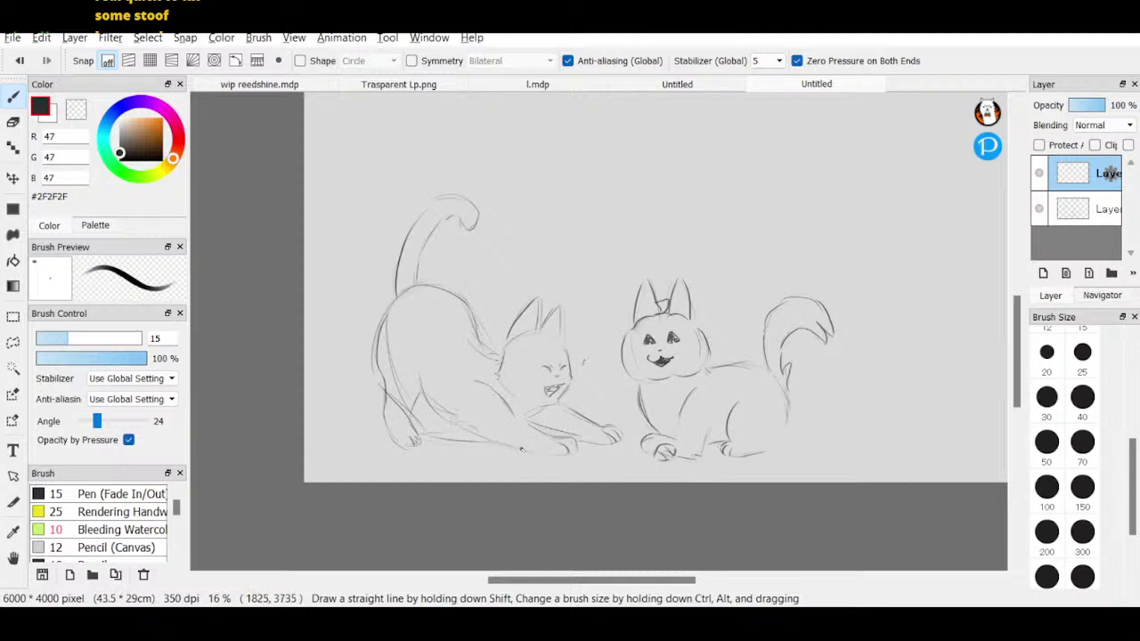
{"action": "left_click_drag", "start_coordinate": [572, 359], "coordinate": [545, 425]}
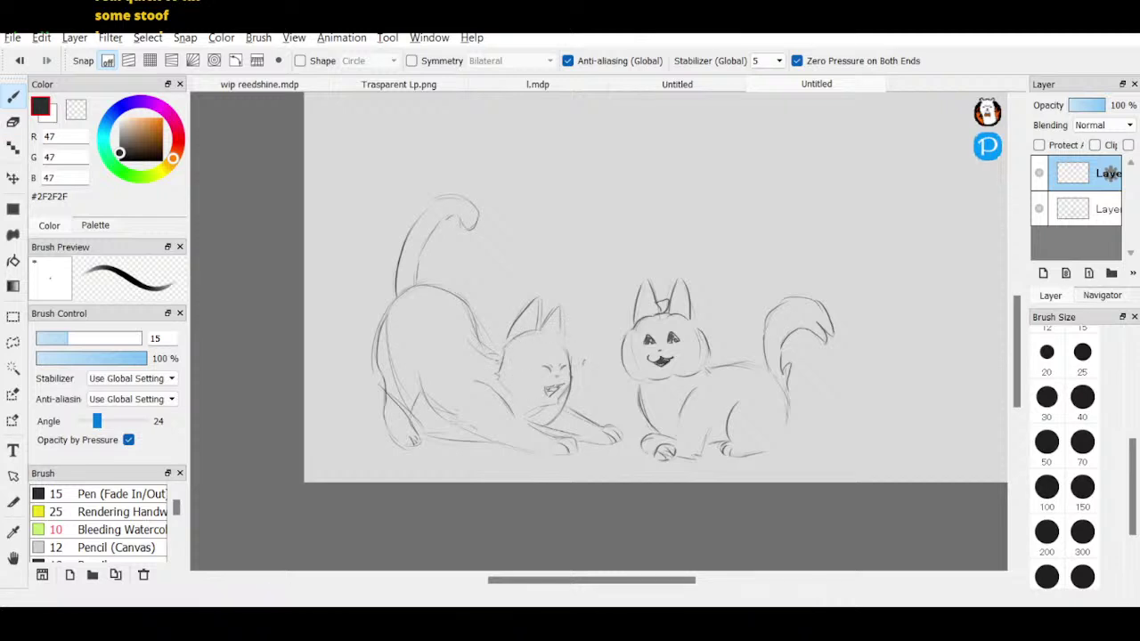
{"action": "mouse_move", "coordinate": [549, 370]}
{"action": "left_mouse_down"}
{"action": "mouse_move", "coordinate": [537, 369]}
{"action": "mouse_move", "coordinate": [554, 365]}
{"action": "left_mouse_up"}
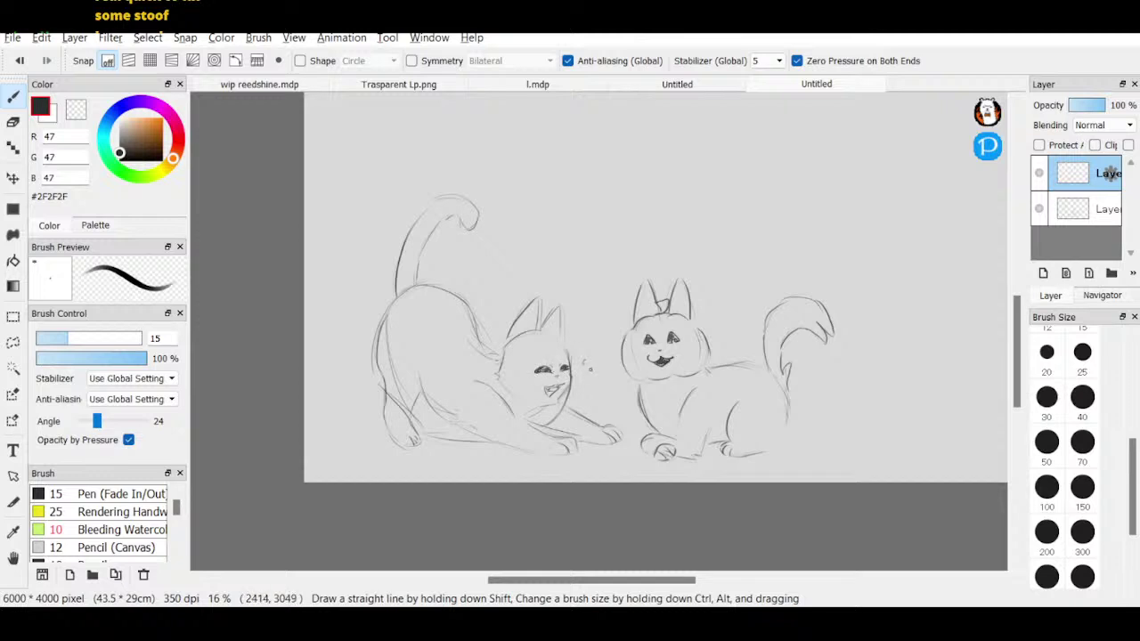
- Add sheet fold lines at the play-bow cat's shoulder, back, chin and foreleg, and a shaded hem along the ground under the belly
{"action": "mouse_move", "coordinate": [484, 367]}
{"action": "left_mouse_down"}
{"action": "mouse_move", "coordinate": [451, 358]}
{"action": "mouse_move", "coordinate": [487, 371]}
{"action": "left_mouse_up"}
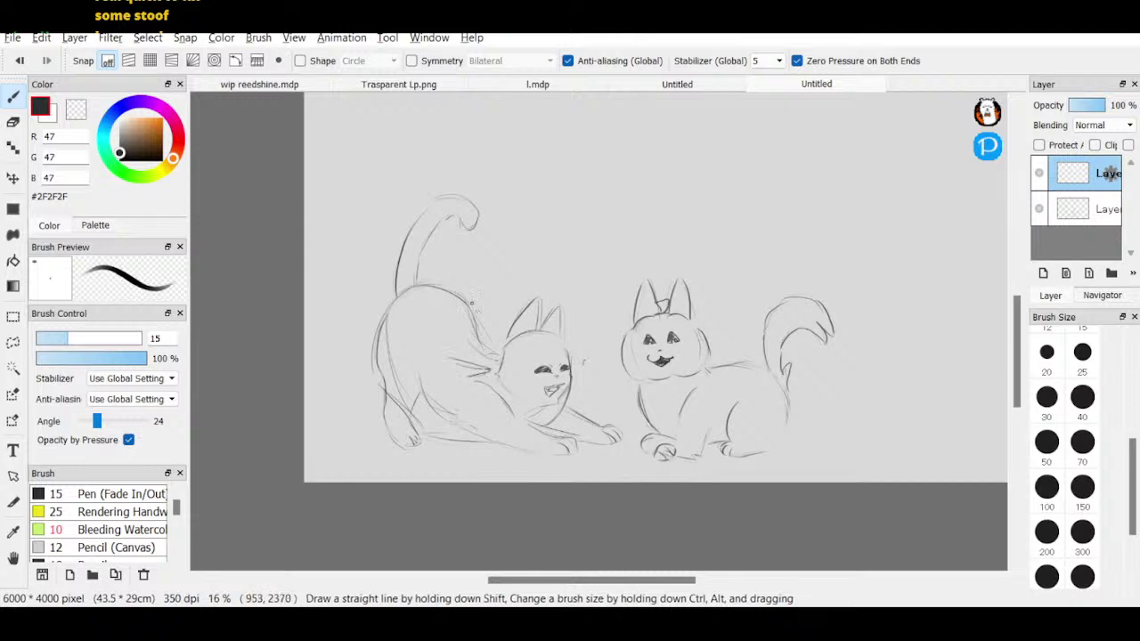
{"action": "left_click_drag", "start_coordinate": [475, 320], "coordinate": [504, 356]}
{"action": "left_click_drag", "start_coordinate": [568, 393], "coordinate": [550, 422]}
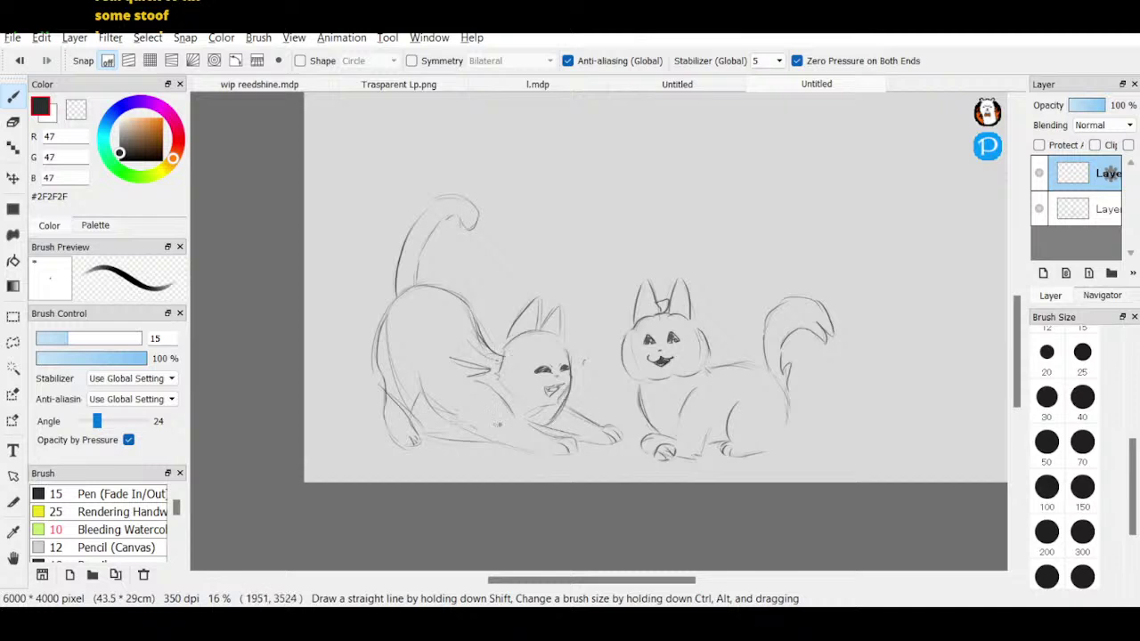
{"action": "mouse_move", "coordinate": [432, 441]}
{"action": "left_mouse_down"}
{"action": "mouse_move", "coordinate": [497, 452]}
{"action": "mouse_move", "coordinate": [408, 445]}
{"action": "mouse_move", "coordinate": [503, 452]}
{"action": "left_mouse_up"}
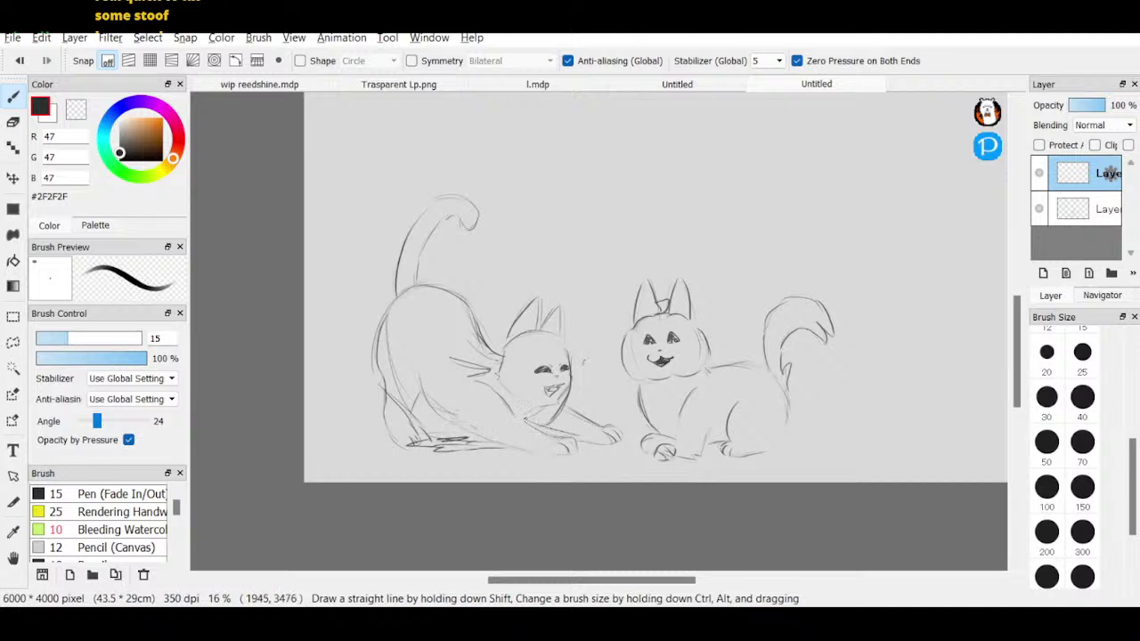
{"action": "left_click_drag", "start_coordinate": [515, 419], "coordinate": [512, 427]}
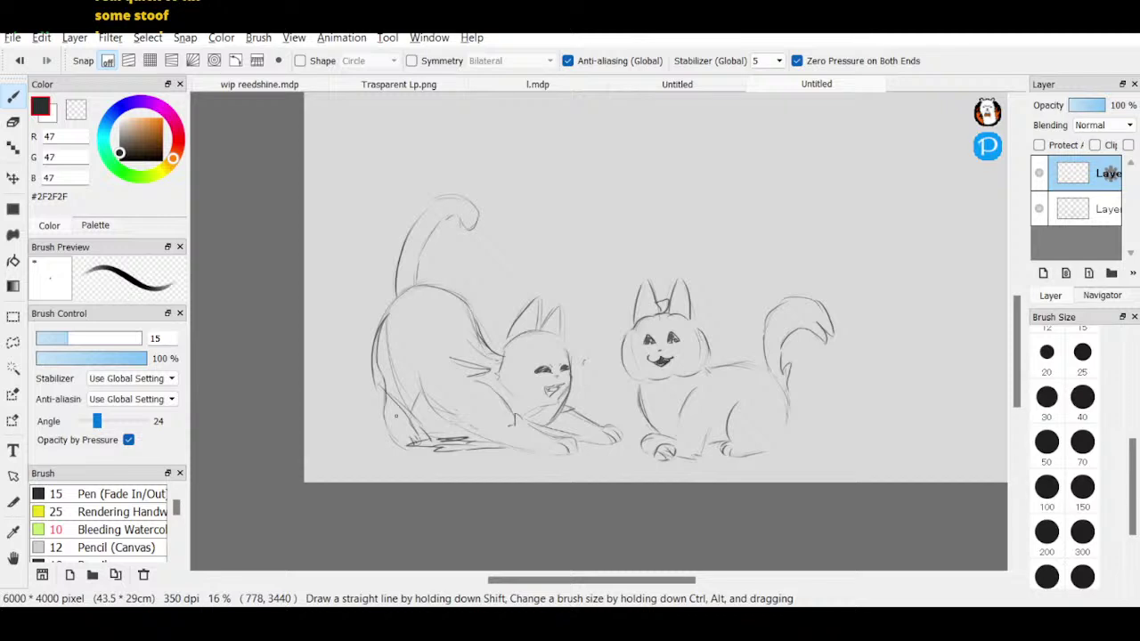
- On the upper layer, strengthen the pumpkin cat's chest and foreleg lines
{"action": "left_click", "coordinate": [1110, 209]}
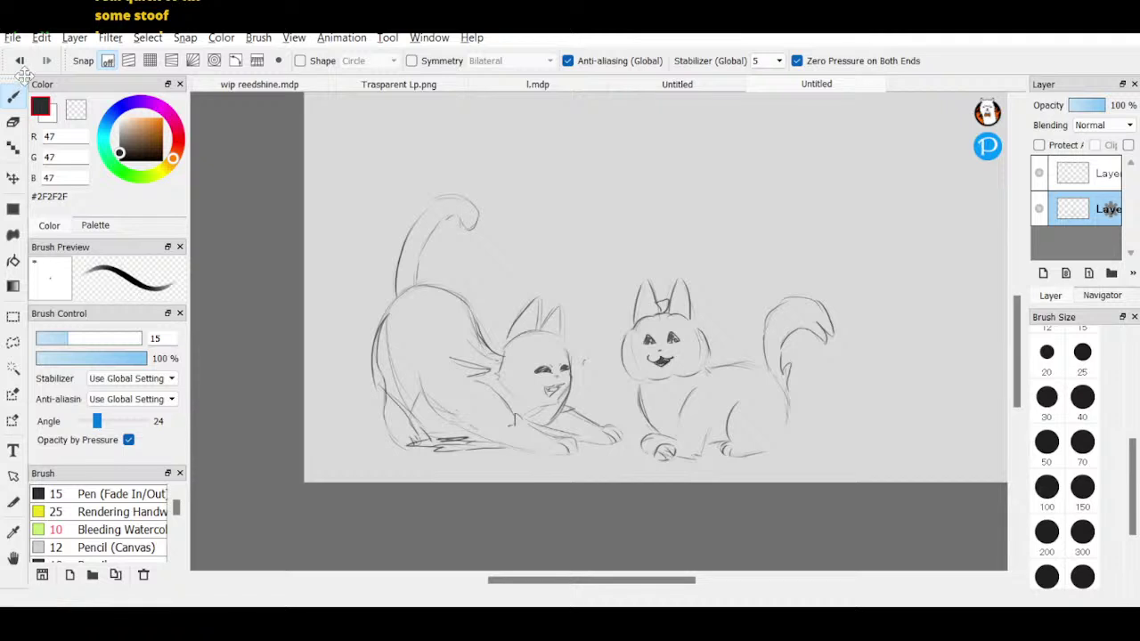
{"action": "left_click", "coordinate": [1110, 172]}
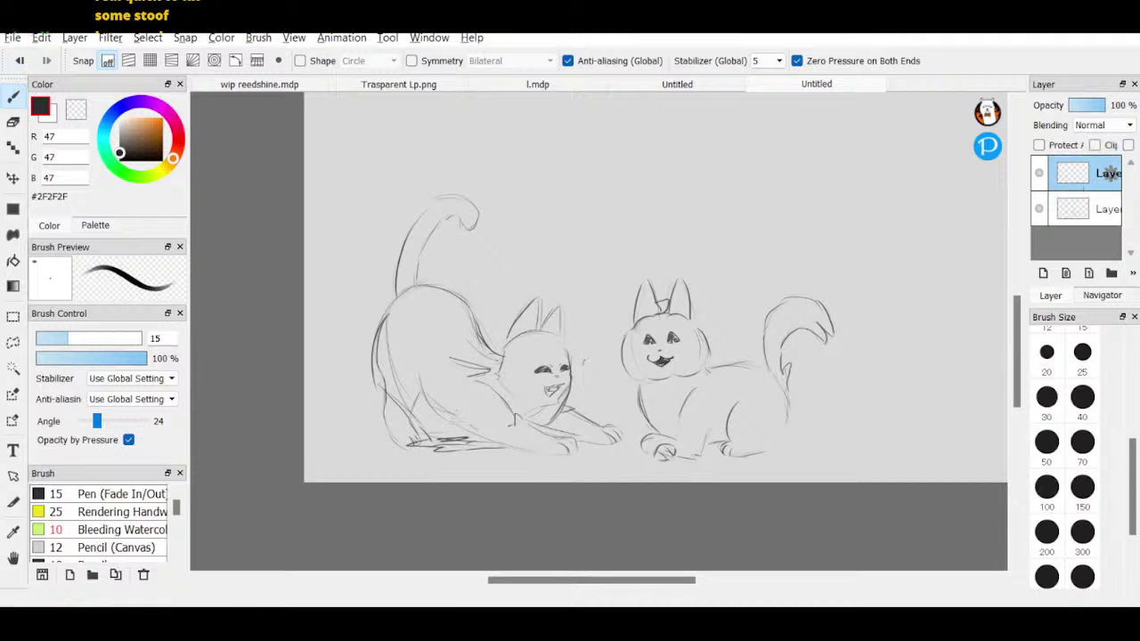
{"action": "key", "text": "e"}
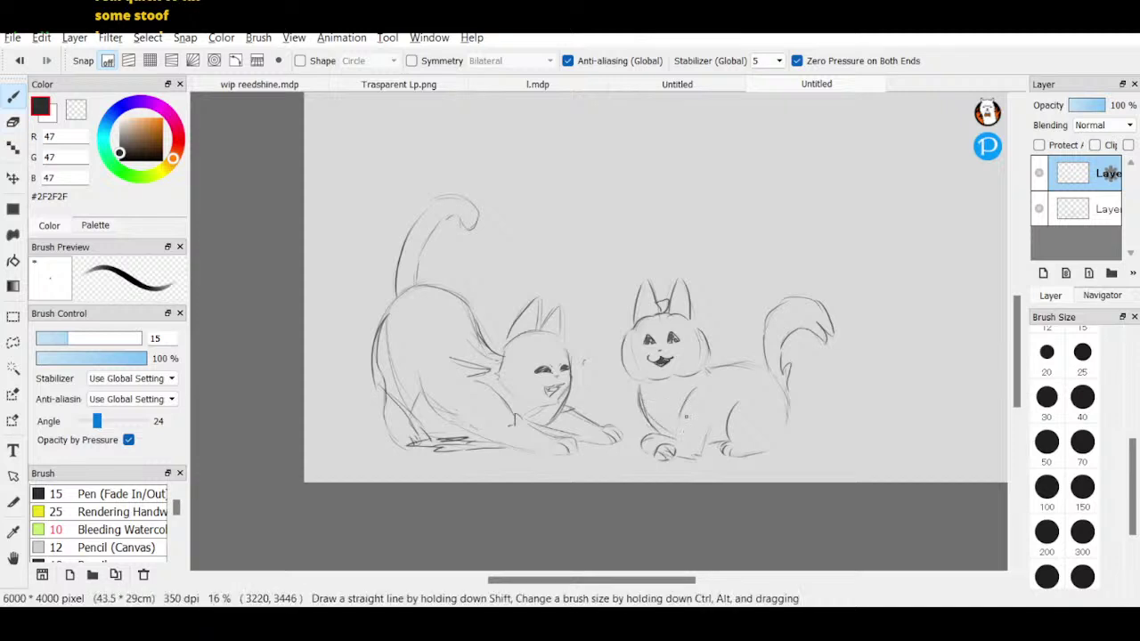
{"action": "left_click_drag", "start_coordinate": [711, 433], "coordinate": [705, 461]}
- Hand-letter "ghost cat" above the play-bow cat, and "Pumpkin cat" with the character's name in parentheses above the other cat
{"action": "mouse_move", "coordinate": [429, 158]}
{"action": "left_mouse_down"}
{"action": "mouse_move", "coordinate": [436, 177]}
{"action": "mouse_move", "coordinate": [450, 153]}
{"action": "mouse_move", "coordinate": [492, 153]}
{"action": "mouse_move", "coordinate": [477, 177]}
{"action": "mouse_move", "coordinate": [512, 163]}
{"action": "left_mouse_up"}
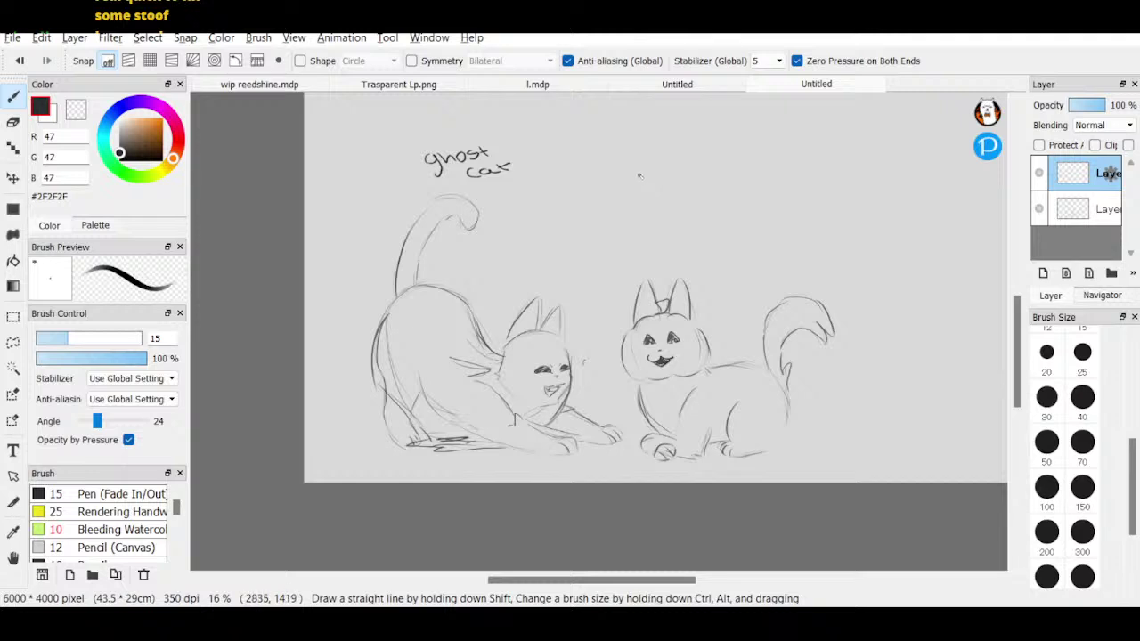
{"action": "mouse_move", "coordinate": [639, 174]}
{"action": "left_mouse_down"}
{"action": "mouse_move", "coordinate": [640, 190]}
{"action": "mouse_move", "coordinate": [704, 182]}
{"action": "mouse_move", "coordinate": [697, 190]}
{"action": "left_mouse_up"}
{"action": "left_click", "coordinate": [710, 187]}
{"action": "mouse_move", "coordinate": [711, 173]}
{"action": "left_mouse_down"}
{"action": "mouse_move", "coordinate": [710, 183]}
{"action": "mouse_move", "coordinate": [745, 189]}
{"action": "mouse_move", "coordinate": [713, 212]}
{"action": "mouse_move", "coordinate": [754, 203]}
{"action": "left_mouse_up"}
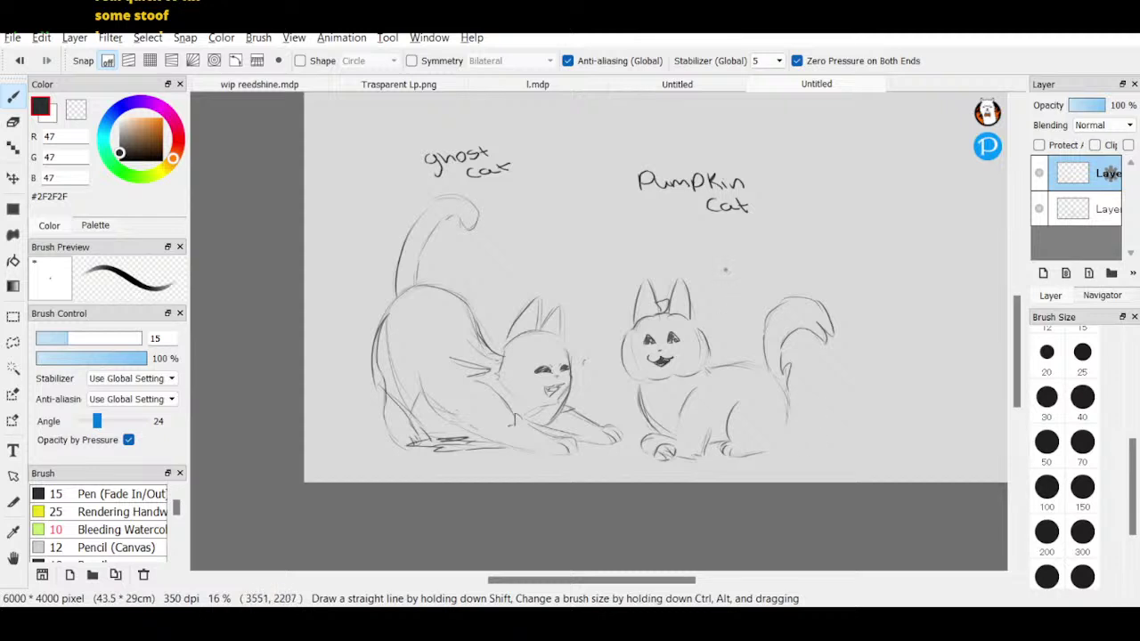
{"action": "mouse_move", "coordinate": [719, 222]}
{"action": "left_mouse_down"}
{"action": "mouse_move", "coordinate": [714, 239]}
{"action": "mouse_move", "coordinate": [787, 226]}
{"action": "mouse_move", "coordinate": [788, 241]}
{"action": "left_mouse_up"}
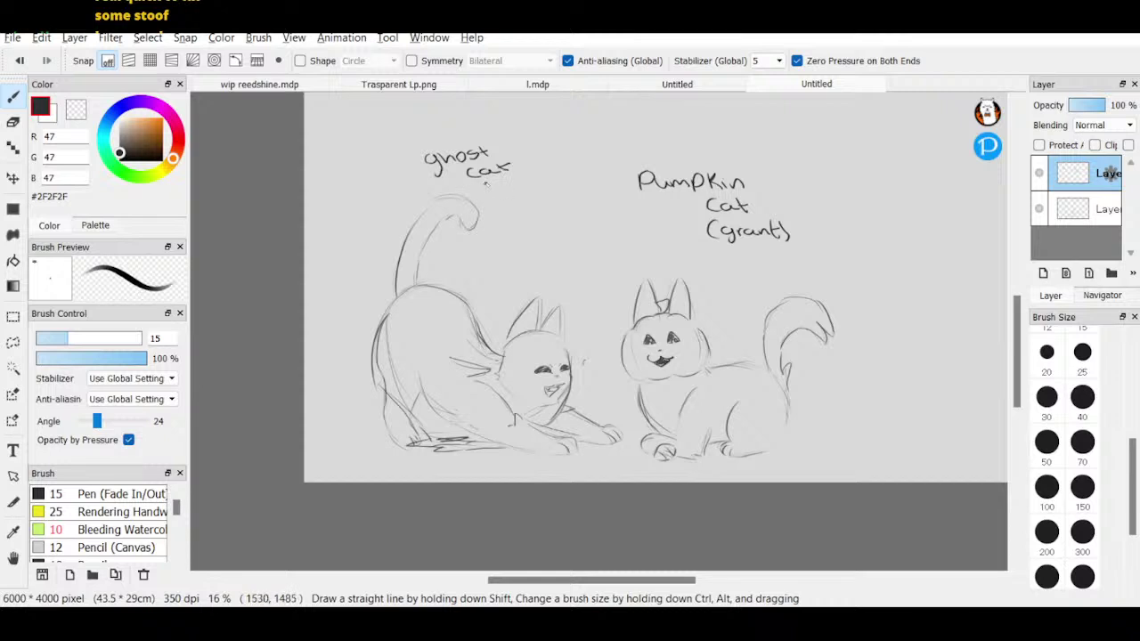
- Undo the stray mark under the "ghost cat" label and hand-letter the character's name in parentheses beneath the play-bow cat
{"action": "left_click_drag", "start_coordinate": [486, 184], "coordinate": [486, 198]}
{"action": "key", "text": "ctrl+z"}
{"action": "mouse_move", "coordinate": [431, 460]}
{"action": "left_mouse_down"}
{"action": "mouse_move", "coordinate": [419, 472]}
{"action": "mouse_move", "coordinate": [458, 475]}
{"action": "left_mouse_up"}
{"action": "mouse_move", "coordinate": [466, 466]}
{"action": "left_mouse_down"}
{"action": "mouse_move", "coordinate": [461, 476]}
{"action": "mouse_move", "coordinate": [580, 481]}
{"action": "left_mouse_up"}
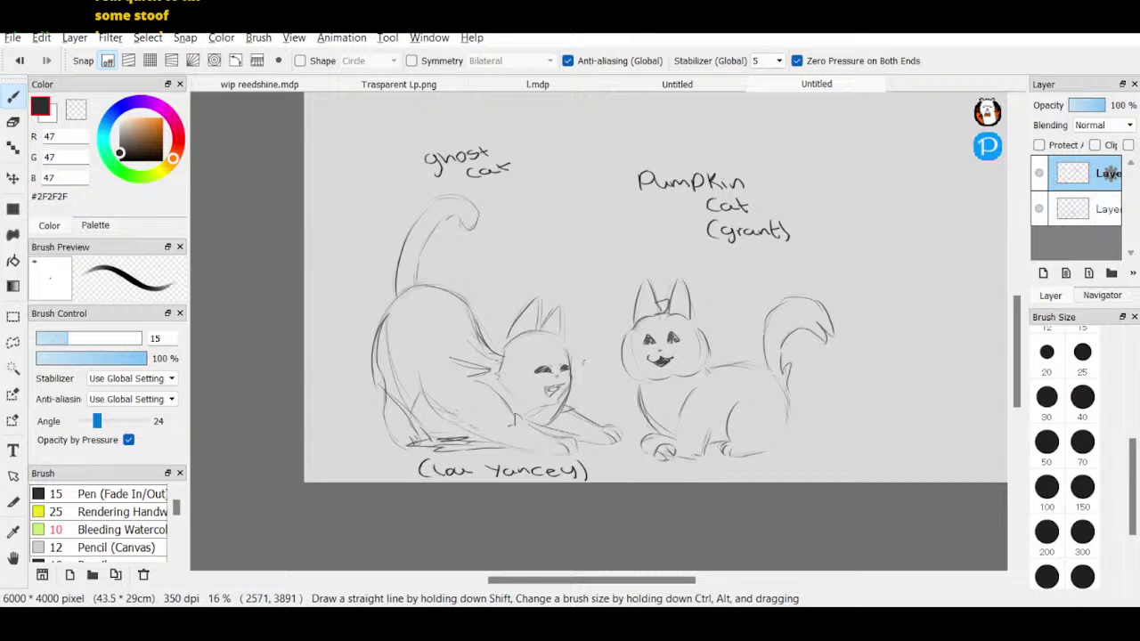
- Erase the "ghost cat" label and the ghost-sheet lines with the eraser at size 300, and letter "Cat" above the play-bow cat
{"action": "left_click", "coordinate": [13, 122]}
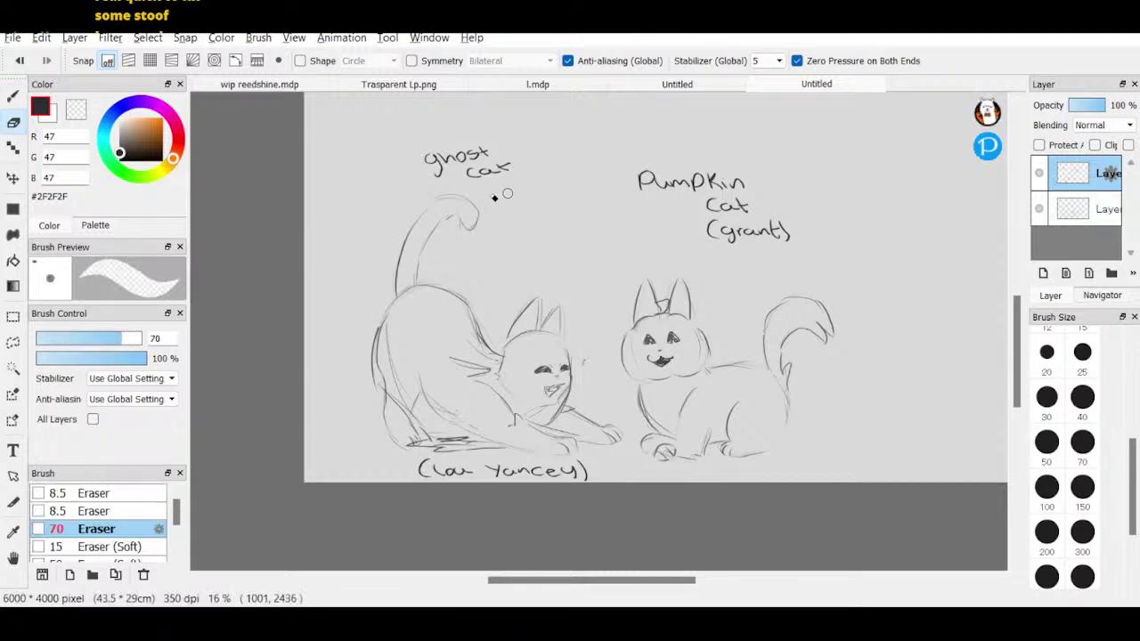
{"action": "mouse_move", "coordinate": [495, 197]}
{"action": "left_mouse_down"}
{"action": "mouse_move", "coordinate": [523, 166]}
{"action": "mouse_move", "coordinate": [453, 169]}
{"action": "mouse_move", "coordinate": [419, 155]}
{"action": "mouse_move", "coordinate": [503, 157]}
{"action": "left_mouse_up"}
{"action": "left_click", "coordinate": [1082, 532]}
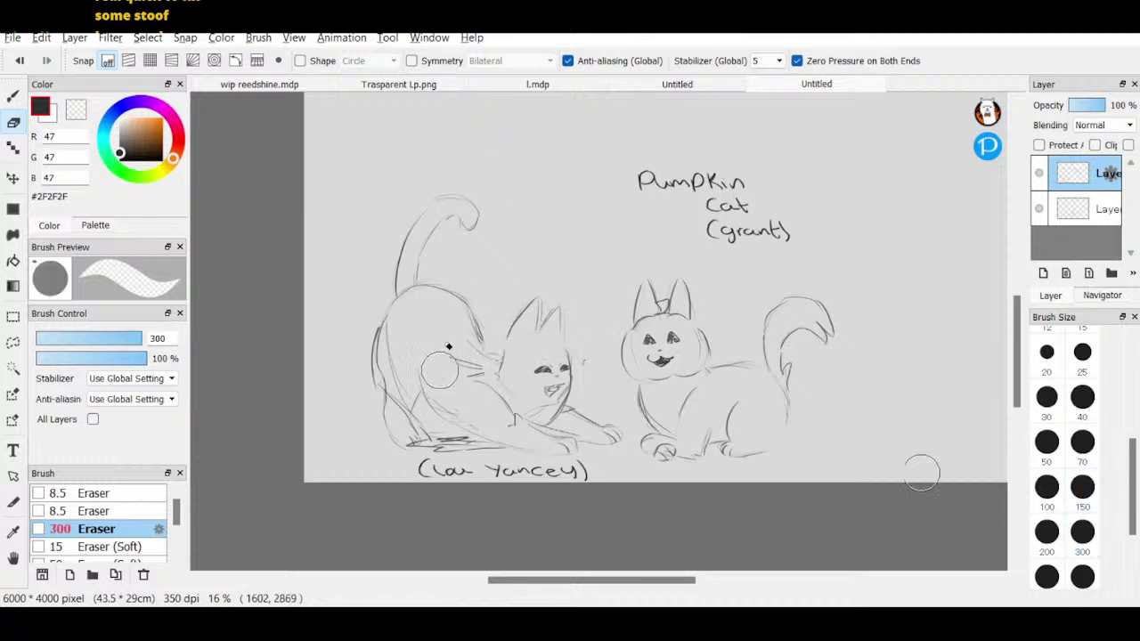
{"action": "mouse_move", "coordinate": [448, 345]}
{"action": "left_mouse_down"}
{"action": "mouse_move", "coordinate": [436, 399]}
{"action": "mouse_move", "coordinate": [418, 381]}
{"action": "mouse_move", "coordinate": [456, 298]}
{"action": "mouse_move", "coordinate": [397, 333]}
{"action": "mouse_move", "coordinate": [419, 414]}
{"action": "mouse_move", "coordinate": [466, 434]}
{"action": "mouse_move", "coordinate": [450, 435]}
{"action": "mouse_move", "coordinate": [552, 439]}
{"action": "mouse_move", "coordinate": [568, 400]}
{"action": "mouse_move", "coordinate": [552, 370]}
{"action": "mouse_move", "coordinate": [570, 355]}
{"action": "mouse_move", "coordinate": [559, 352]}
{"action": "mouse_move", "coordinate": [578, 424]}
{"action": "mouse_move", "coordinate": [510, 388]}
{"action": "mouse_move", "coordinate": [488, 341]}
{"action": "mouse_move", "coordinate": [467, 360]}
{"action": "mouse_move", "coordinate": [433, 344]}
{"action": "left_mouse_up"}
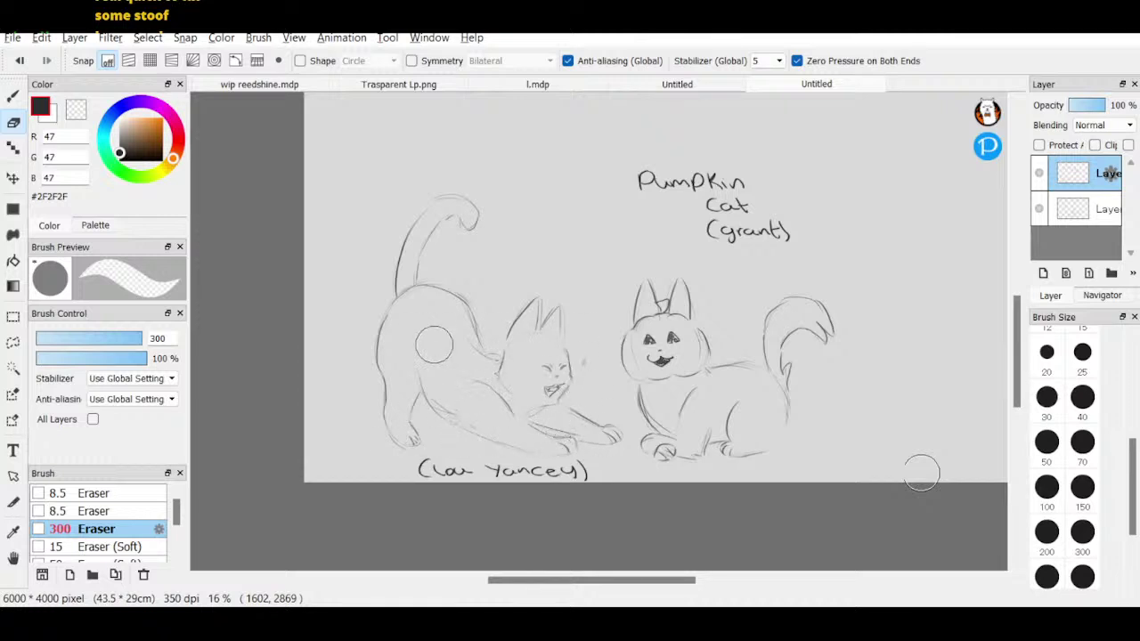
{"action": "key", "text": "b"}
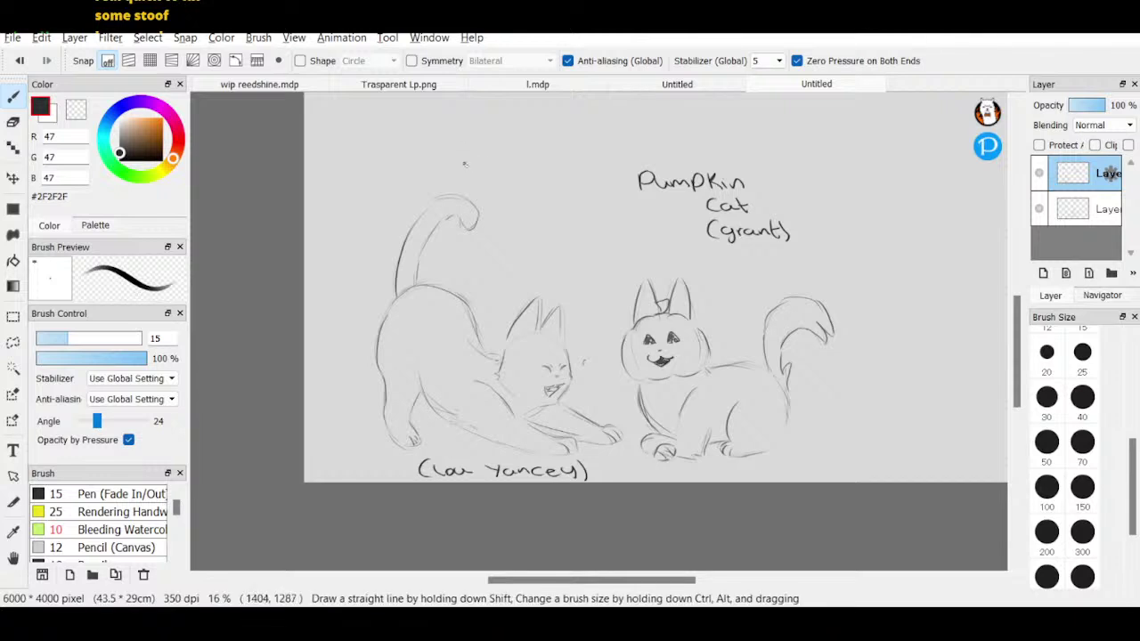
{"action": "mouse_move", "coordinate": [463, 166]}
{"action": "left_mouse_down"}
{"action": "mouse_move", "coordinate": [459, 181]}
{"action": "mouse_move", "coordinate": [482, 180]}
{"action": "left_mouse_up"}
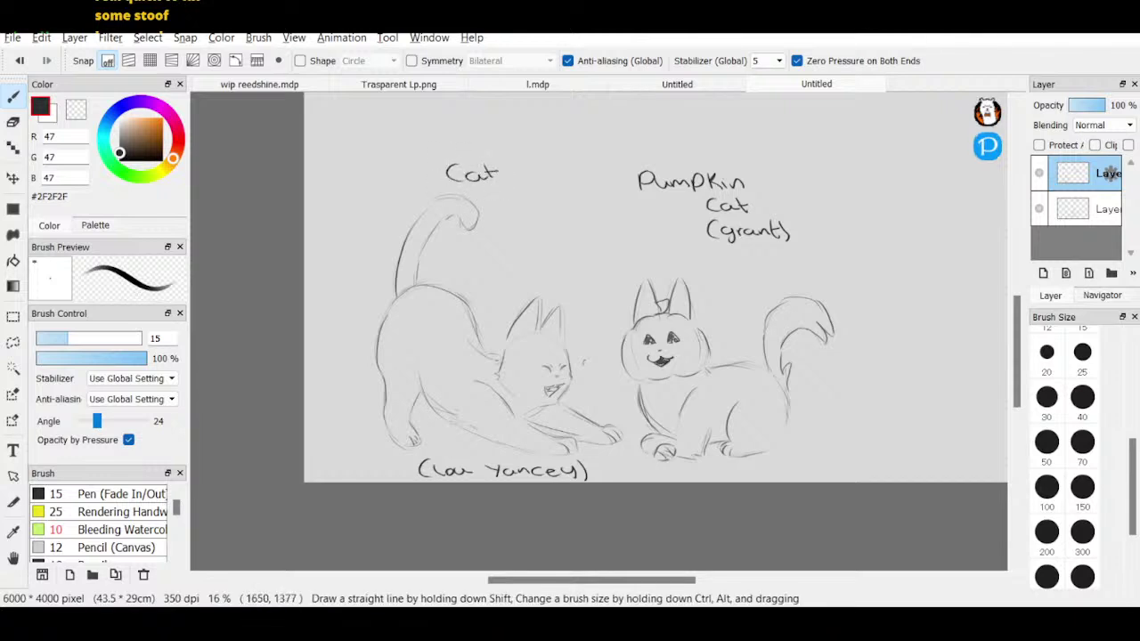
- Merge the label layer into the sketch layer, dropping the lasso selection around both cats
{"action": "left_click", "coordinate": [1102, 295]}
{"action": "left_click", "coordinate": [1065, 105]}
{"action": "left_click_drag", "start_coordinate": [1097, 167], "coordinate": [1106, 160]}
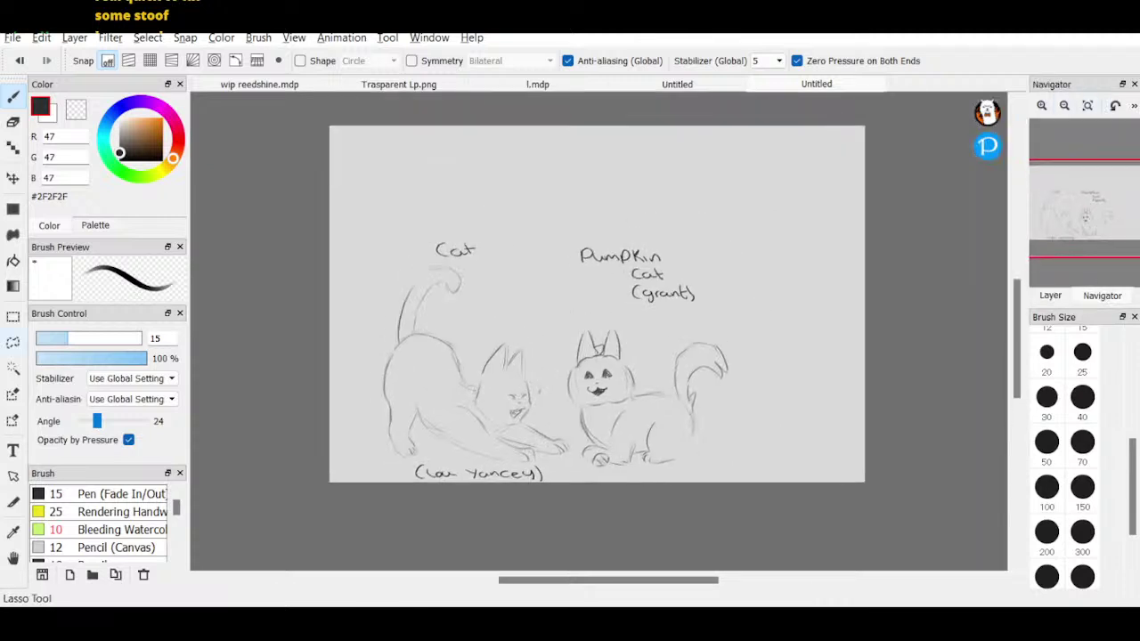
{"action": "left_click", "coordinate": [12, 342]}
{"action": "mouse_move", "coordinate": [353, 296]}
{"action": "left_mouse_down"}
{"action": "mouse_move", "coordinate": [598, 159]}
{"action": "mouse_move", "coordinate": [739, 563]}
{"action": "mouse_move", "coordinate": [357, 285]}
{"action": "mouse_move", "coordinate": [354, 293]}
{"action": "left_mouse_up"}
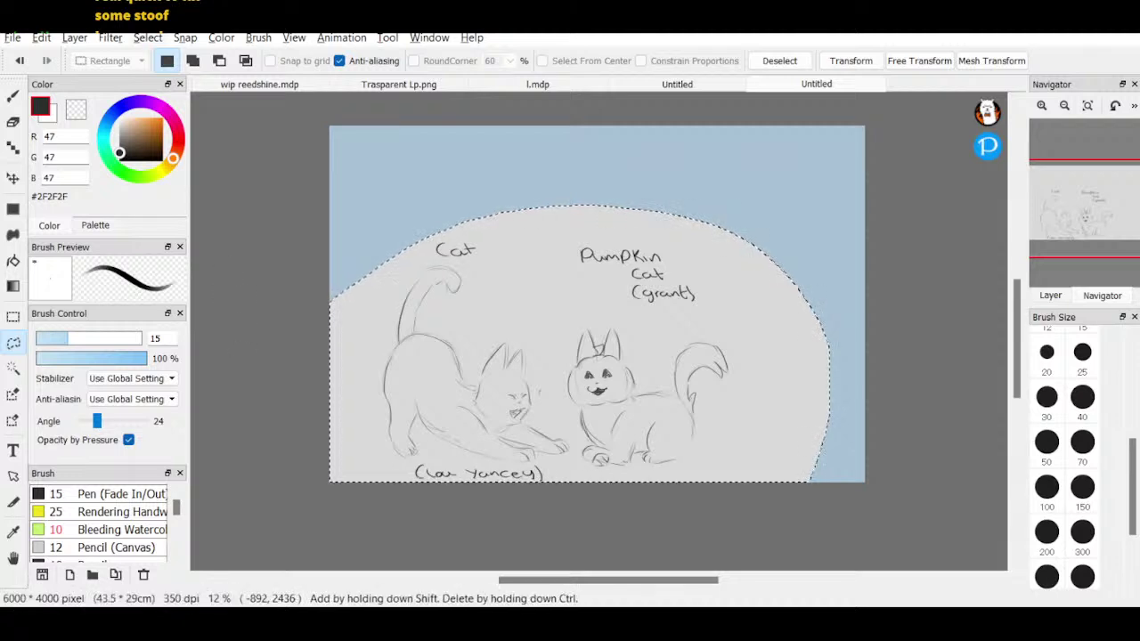
{"action": "key", "text": "ctrl+d"}
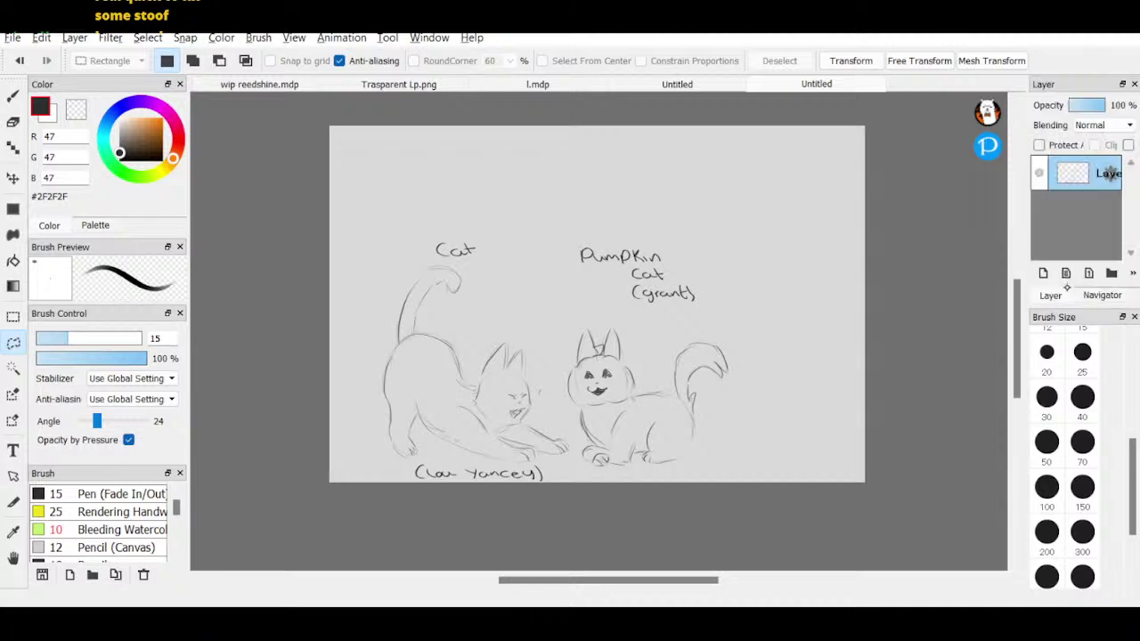
- Lasso both cats with their labels, scale them down, move them to the lower left of the canvas, and clear the selection
{"action": "mouse_move", "coordinate": [348, 271]}
{"action": "left_mouse_down"}
{"action": "mouse_move", "coordinate": [397, 195]}
{"action": "mouse_move", "coordinate": [755, 499]}
{"action": "mouse_move", "coordinate": [301, 356]}
{"action": "left_mouse_up"}
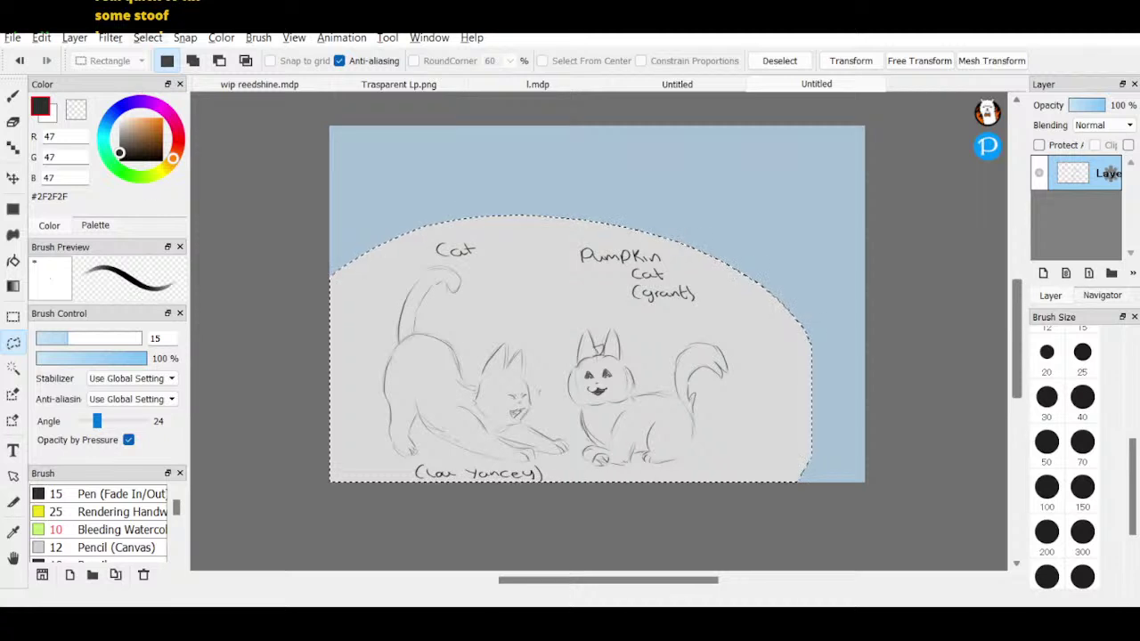
{"action": "key", "text": "ctrl+t"}
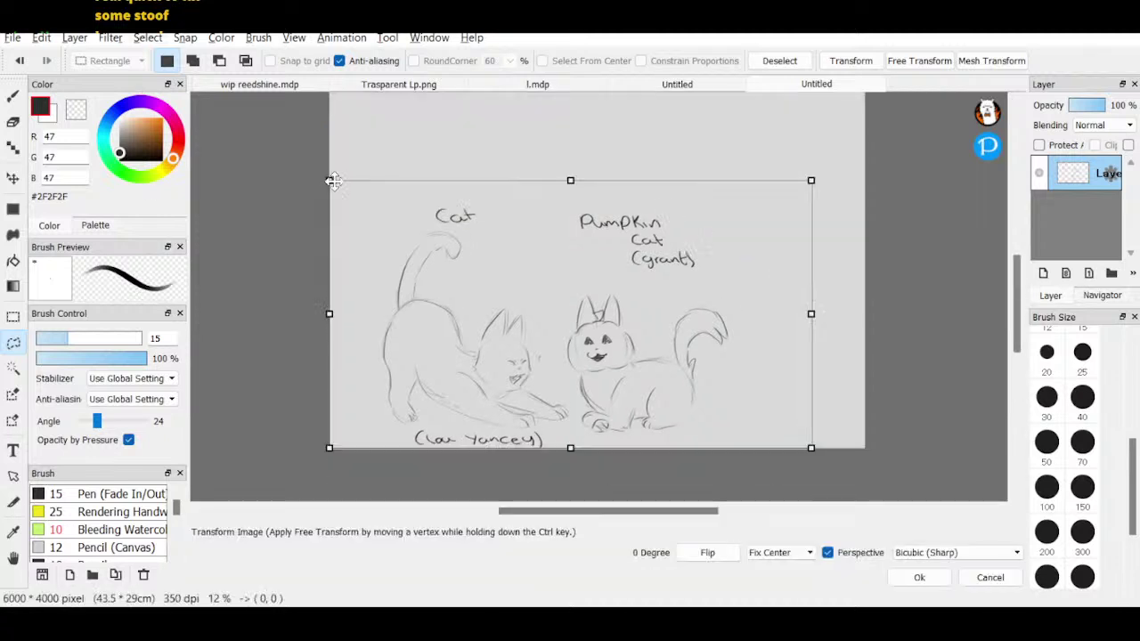
{"action": "mouse_move", "coordinate": [332, 182]}
{"action": "left_mouse_down"}
{"action": "mouse_move", "coordinate": [359, 224]}
{"action": "mouse_move", "coordinate": [334, 245]}
{"action": "left_mouse_up"}
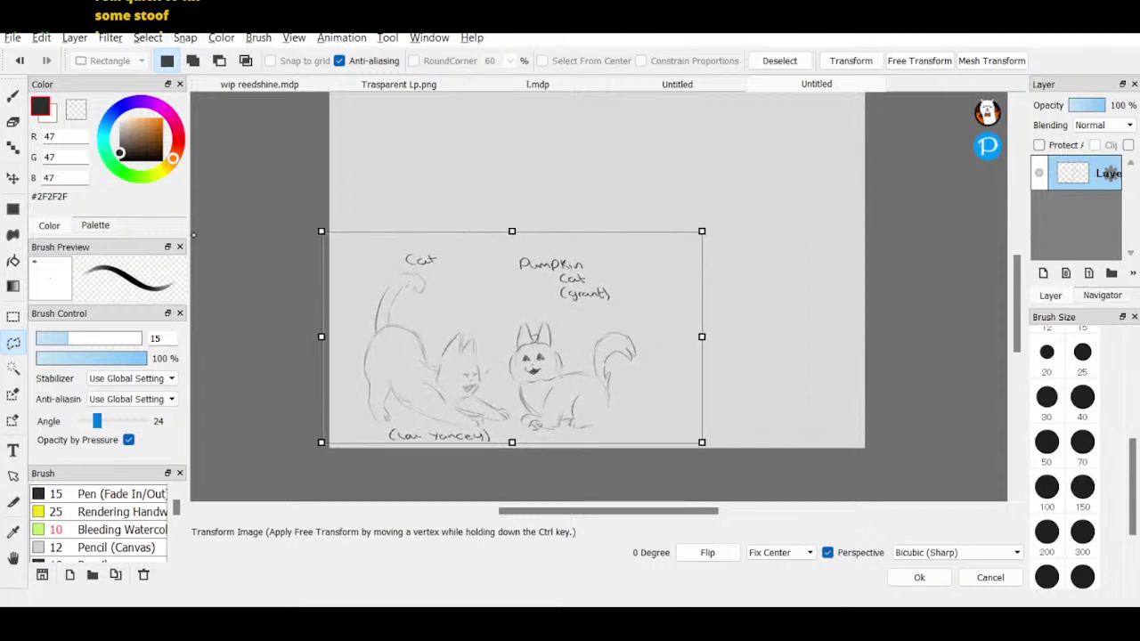
{"action": "key", "text": "Return"}
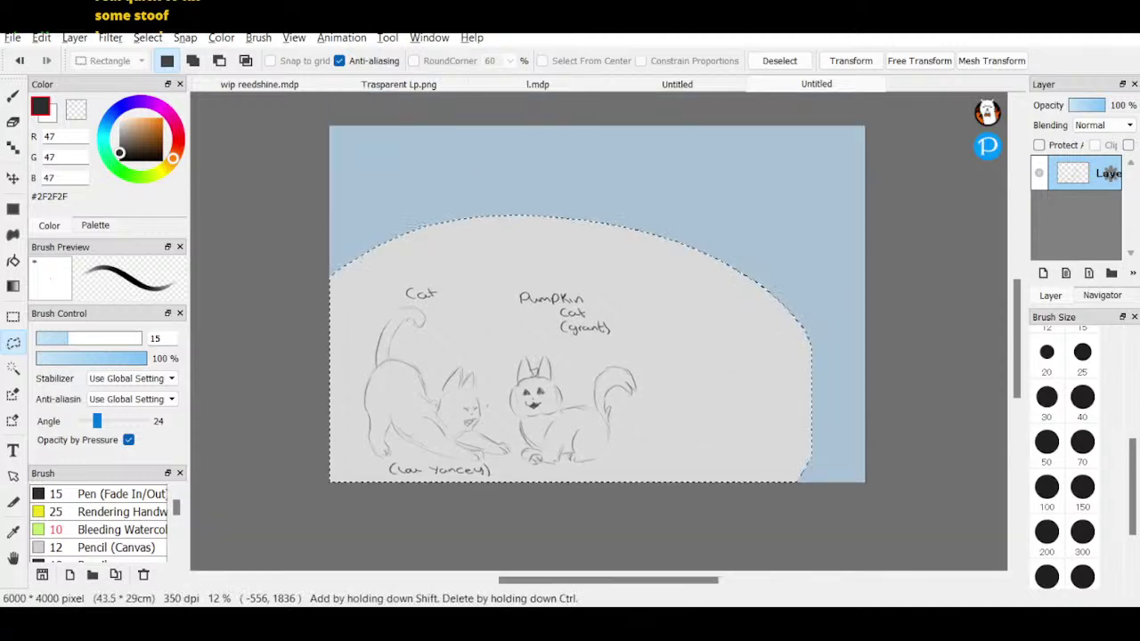
{"action": "key", "text": "ctrl+z"}
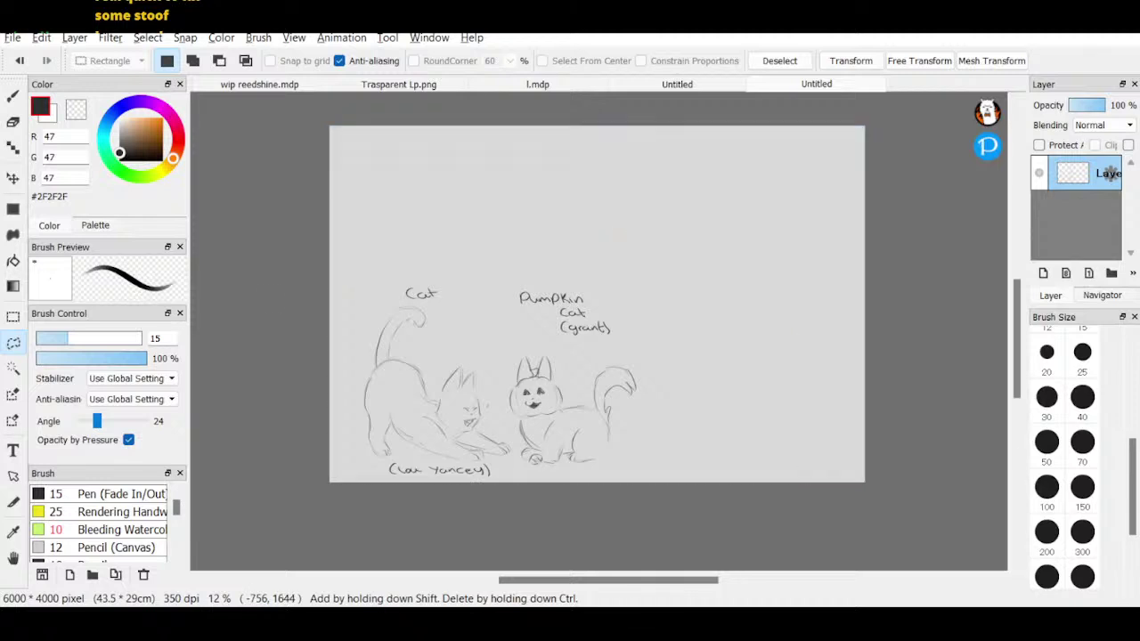
{"action": "key", "text": "ctrl+d"}
{"action": "key", "text": "b"}
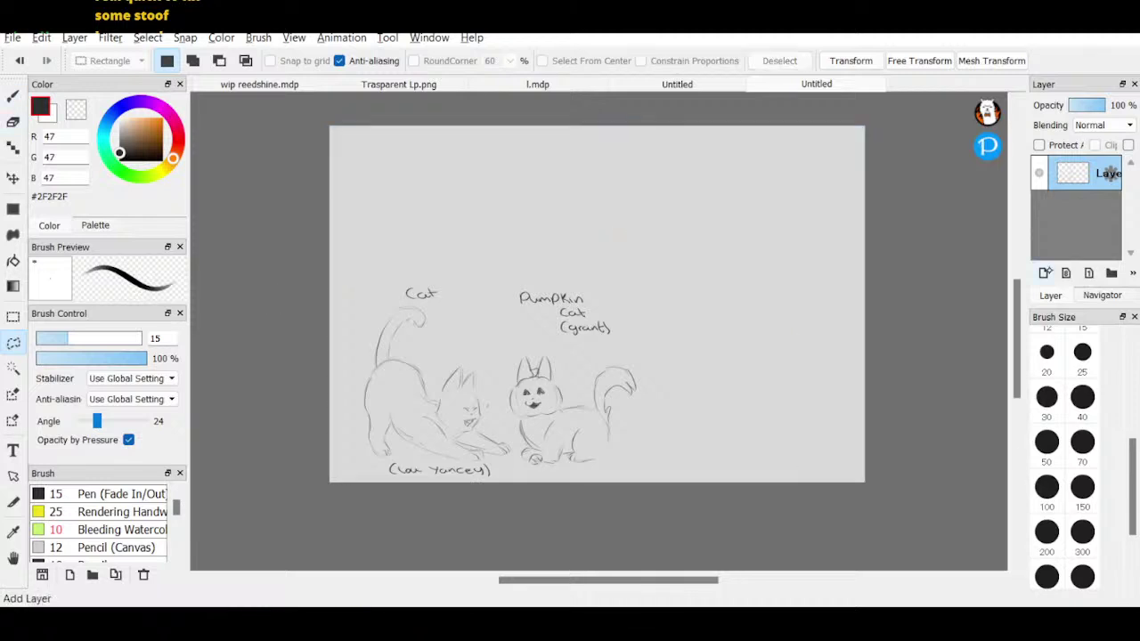
- Add a layer beneath the cat sketch and set the paint colour to light orange (#D9A675)
{"action": "left_click", "coordinate": [1043, 273]}
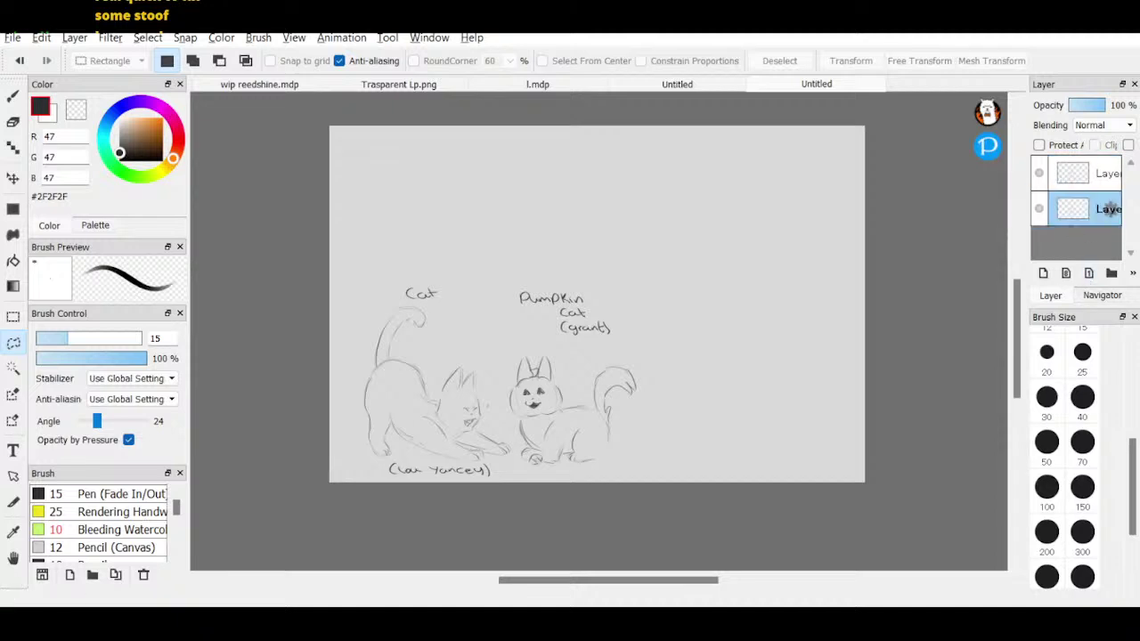
{"action": "left_click", "coordinate": [1102, 294]}
{"action": "left_click", "coordinate": [1041, 105]}
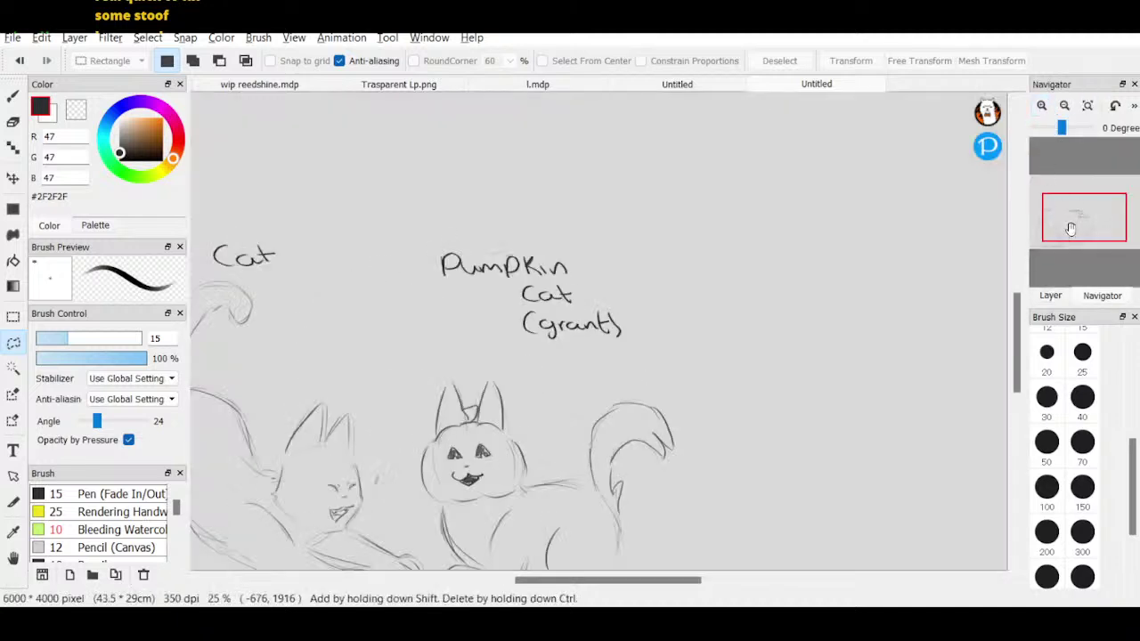
{"action": "left_click_drag", "start_coordinate": [1071, 229], "coordinate": [1056, 233]}
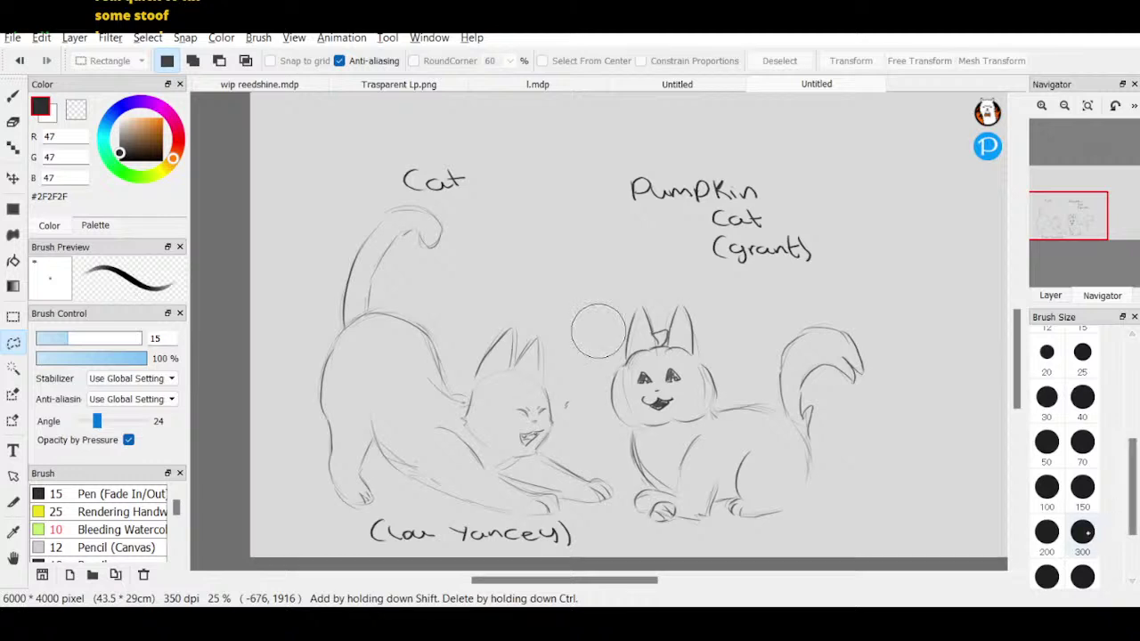
{"action": "left_click", "coordinate": [1083, 443]}
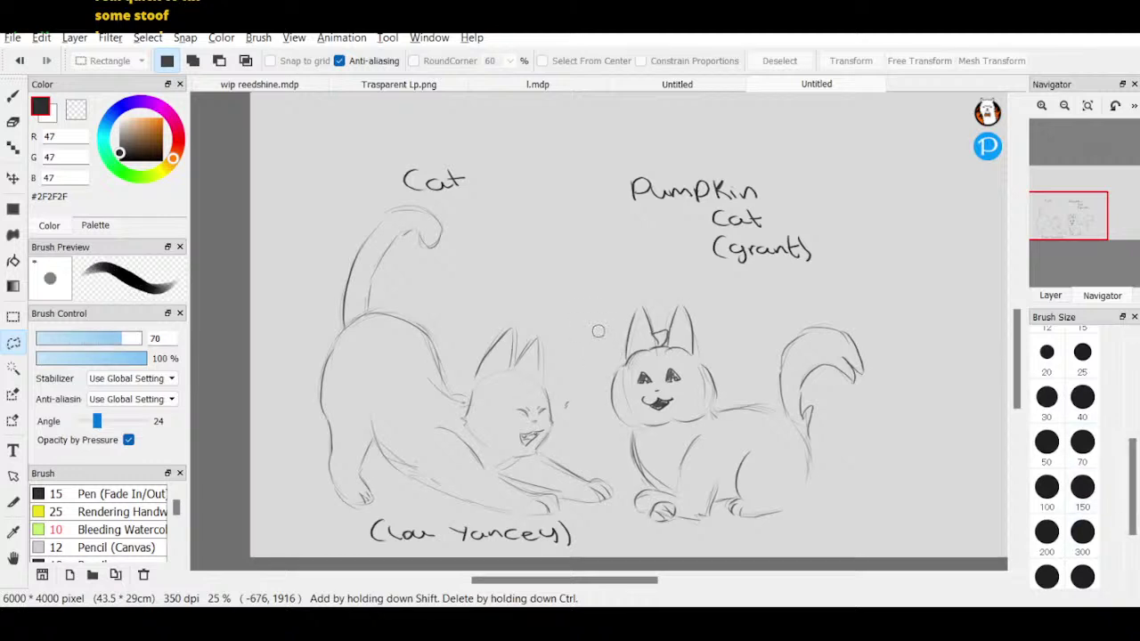
{"action": "left_click_drag", "start_coordinate": [130, 126], "coordinate": [139, 125]}
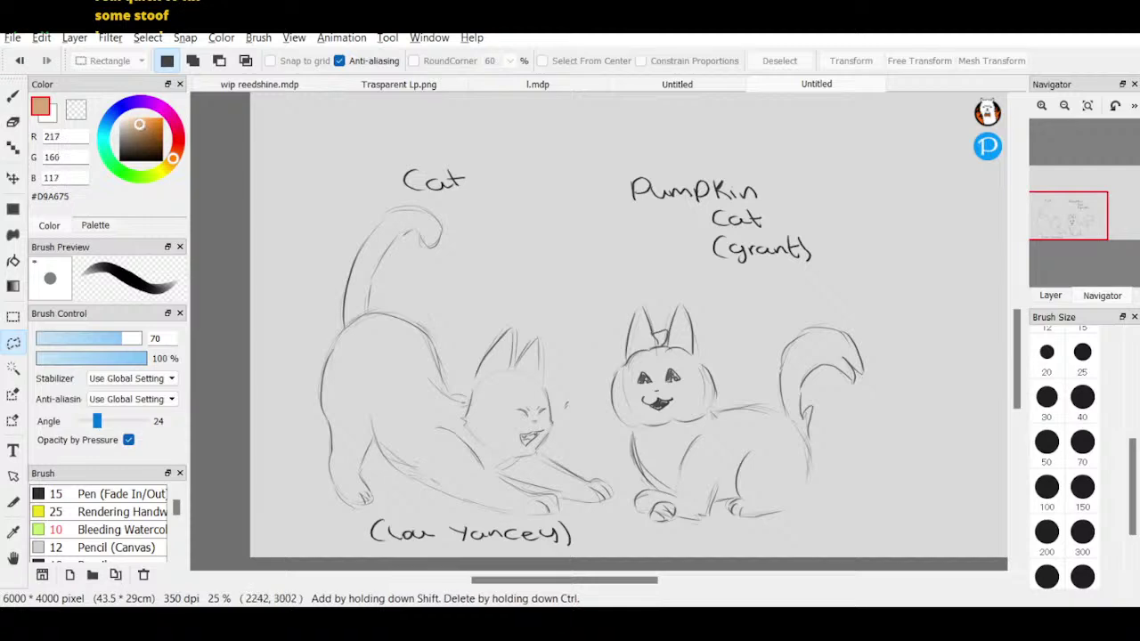
{"action": "mouse_move", "coordinate": [658, 367]}
{"action": "left_mouse_down"}
{"action": "mouse_move", "coordinate": [648, 401]}
{"action": "mouse_move", "coordinate": [655, 371]}
{"action": "left_mouse_up"}
{"action": "left_click", "coordinate": [228, 272]}
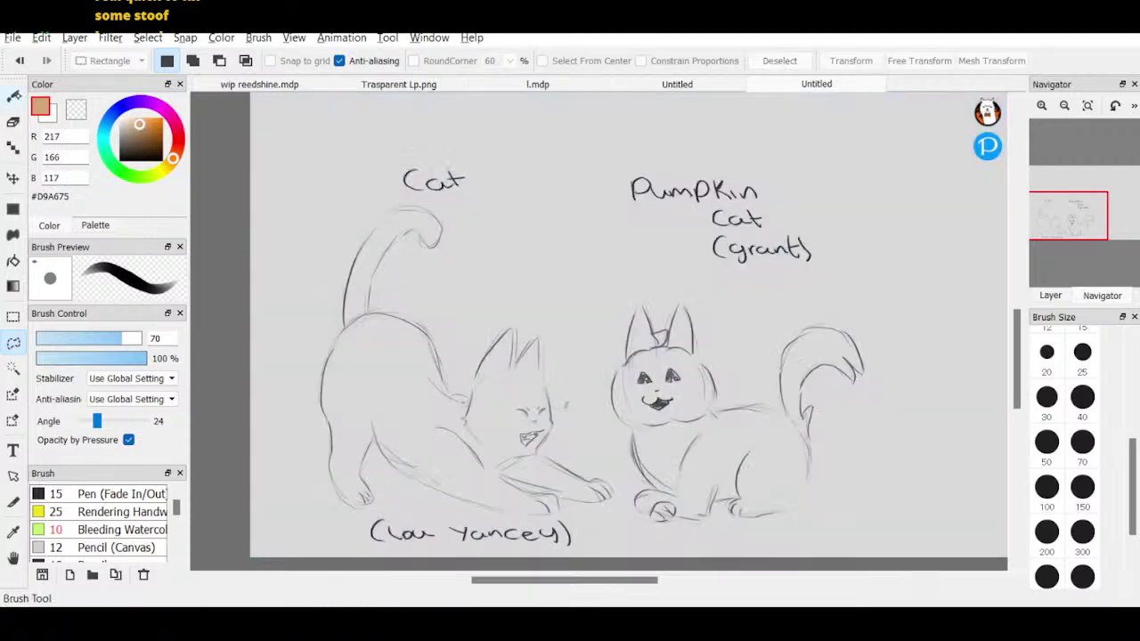
- Fill in the pumpkin head in light orange using the Pencil brush at size 40
{"action": "key", "text": "b"}
{"action": "scroll", "coordinate": [177, 501], "scroll_direction": "up", "scroll_amount": 1}
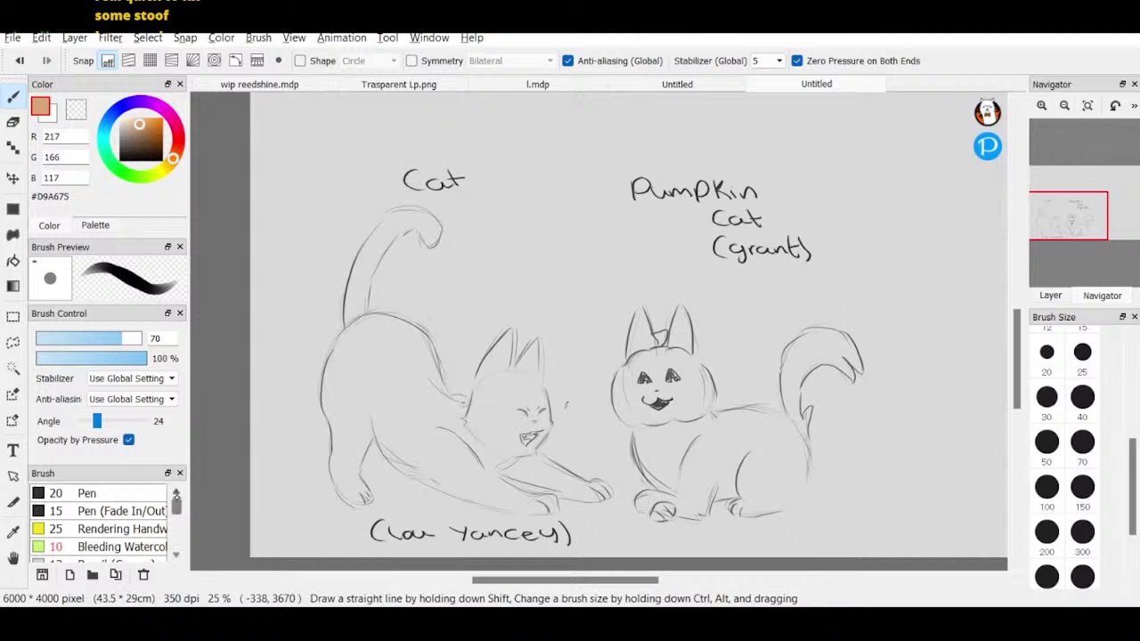
{"action": "scroll", "coordinate": [176, 524], "scroll_direction": "down", "scroll_amount": 6}
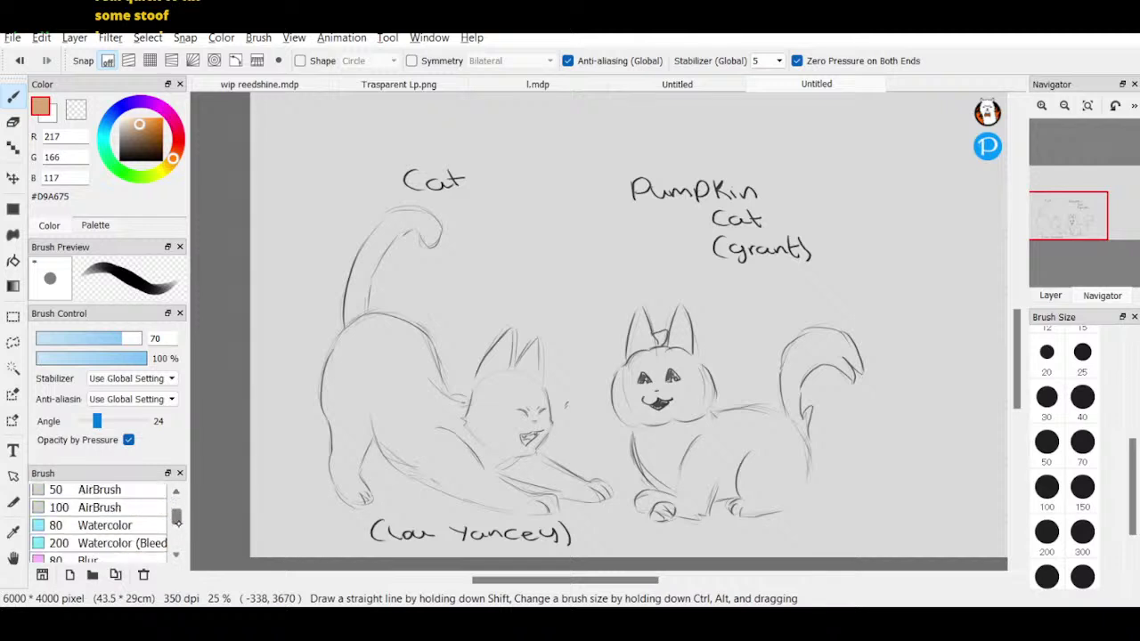
{"action": "scroll", "coordinate": [176, 515], "scroll_direction": "up", "scroll_amount": 8}
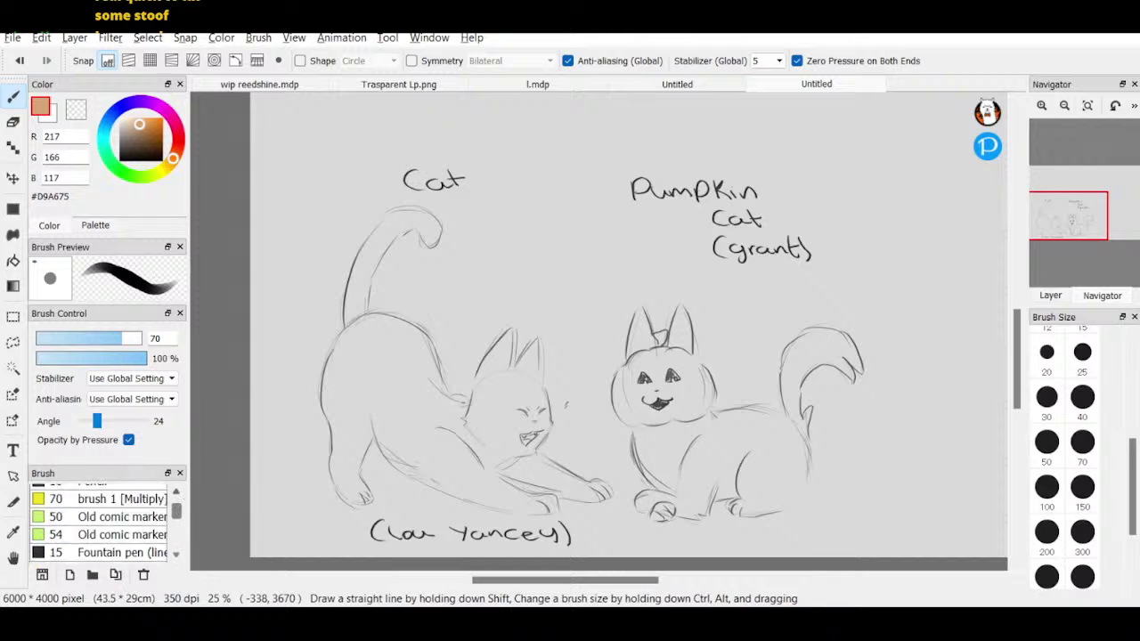
{"action": "scroll", "coordinate": [176, 502], "scroll_direction": "up", "scroll_amount": 1}
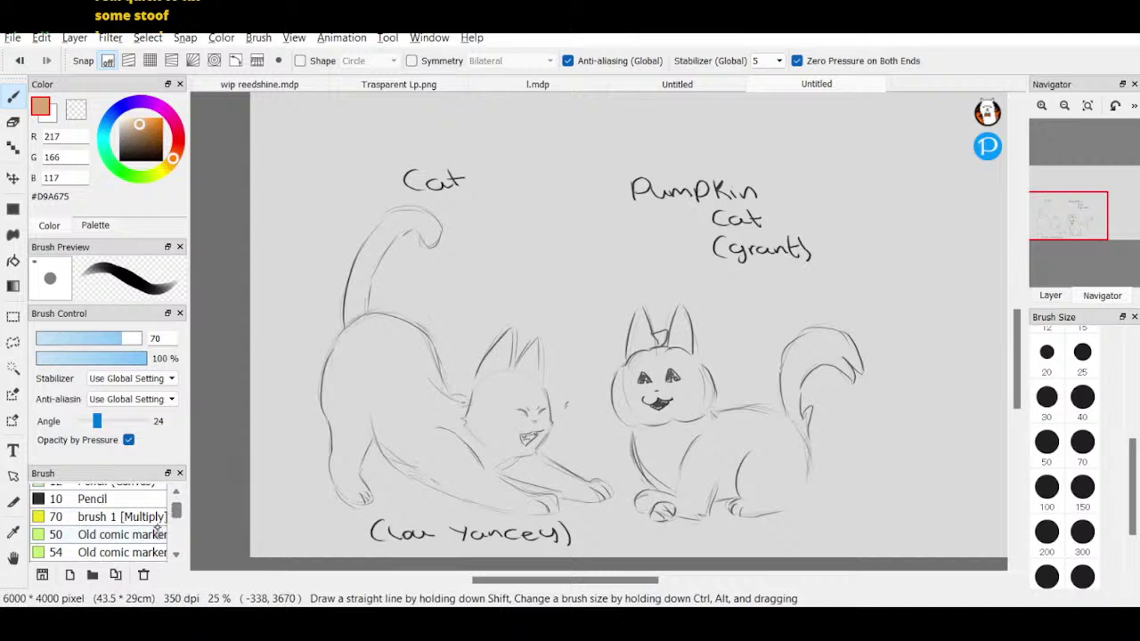
{"action": "left_click", "coordinate": [142, 500]}
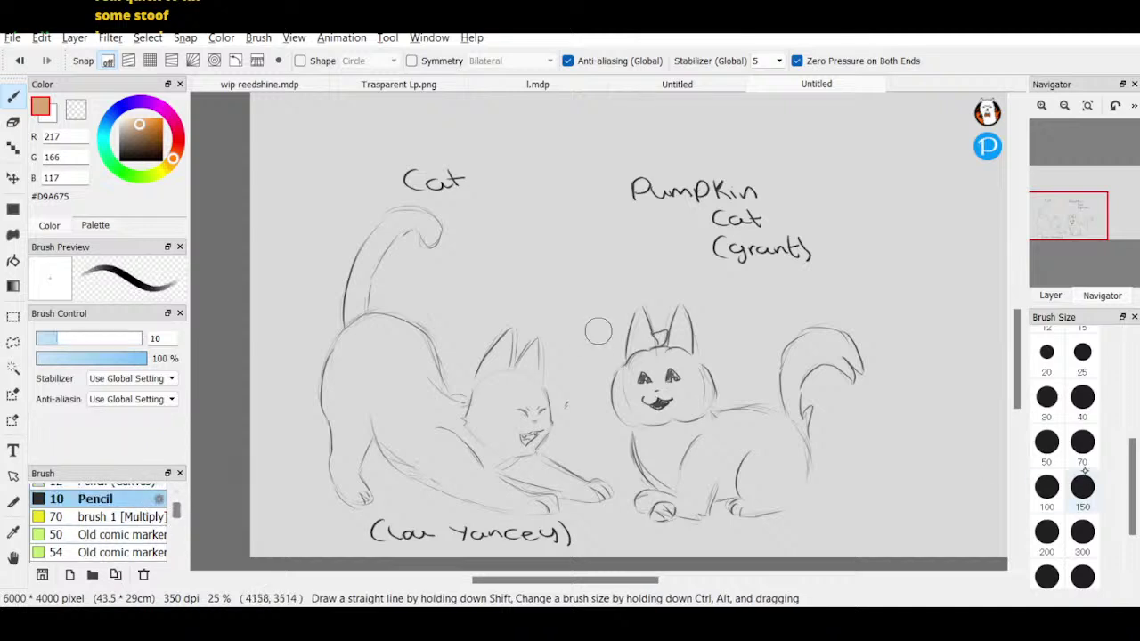
{"action": "left_click", "coordinate": [1083, 401]}
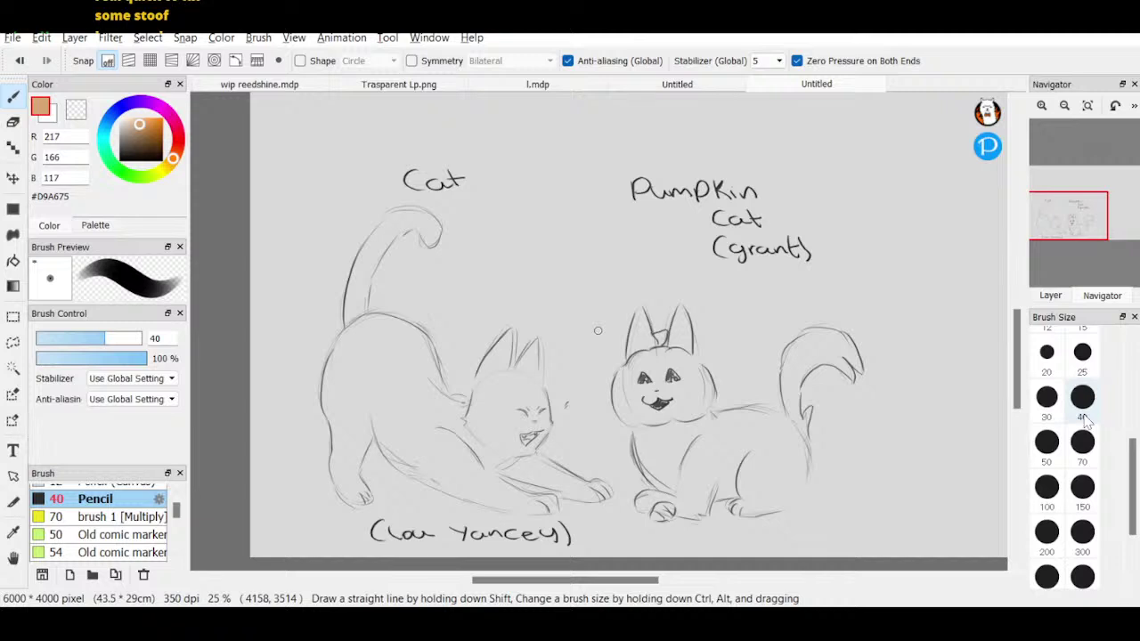
{"action": "mouse_move", "coordinate": [649, 365]}
{"action": "left_mouse_down"}
{"action": "mouse_move", "coordinate": [644, 410]}
{"action": "mouse_move", "coordinate": [650, 367]}
{"action": "mouse_move", "coordinate": [630, 408]}
{"action": "mouse_move", "coordinate": [633, 367]}
{"action": "mouse_move", "coordinate": [647, 360]}
{"action": "mouse_move", "coordinate": [633, 363]}
{"action": "mouse_move", "coordinate": [680, 355]}
{"action": "mouse_move", "coordinate": [661, 353]}
{"action": "mouse_move", "coordinate": [686, 381]}
{"action": "mouse_move", "coordinate": [701, 372]}
{"action": "mouse_move", "coordinate": [713, 399]}
{"action": "mouse_move", "coordinate": [704, 376]}
{"action": "mouse_move", "coordinate": [686, 399]}
{"action": "left_mouse_up"}
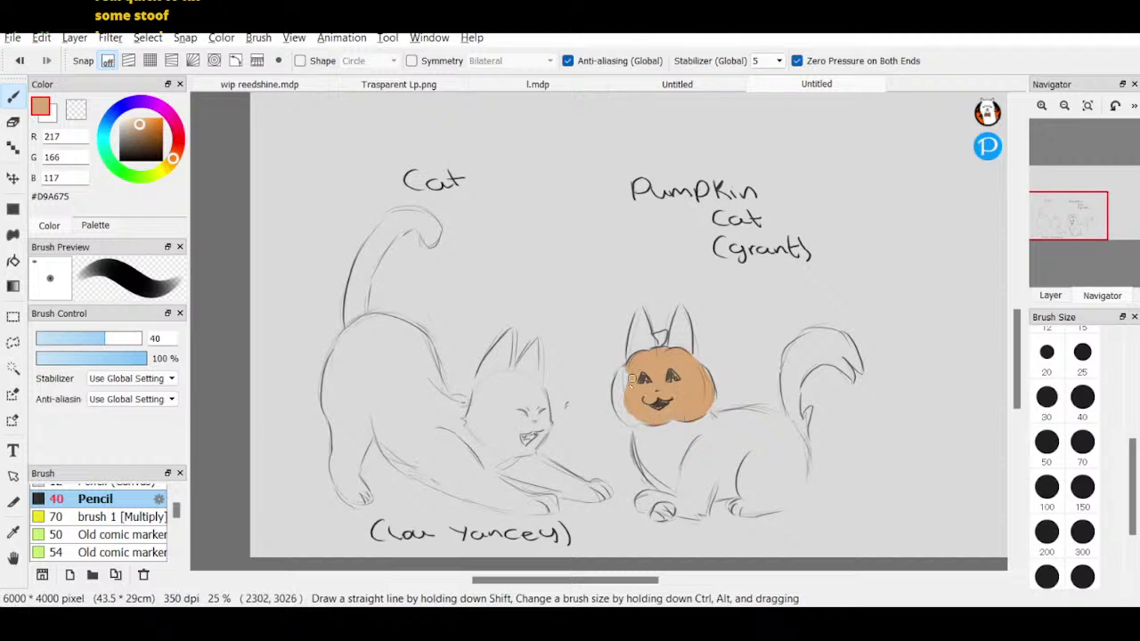
{"action": "left_click_drag", "start_coordinate": [626, 374], "coordinate": [629, 399]}
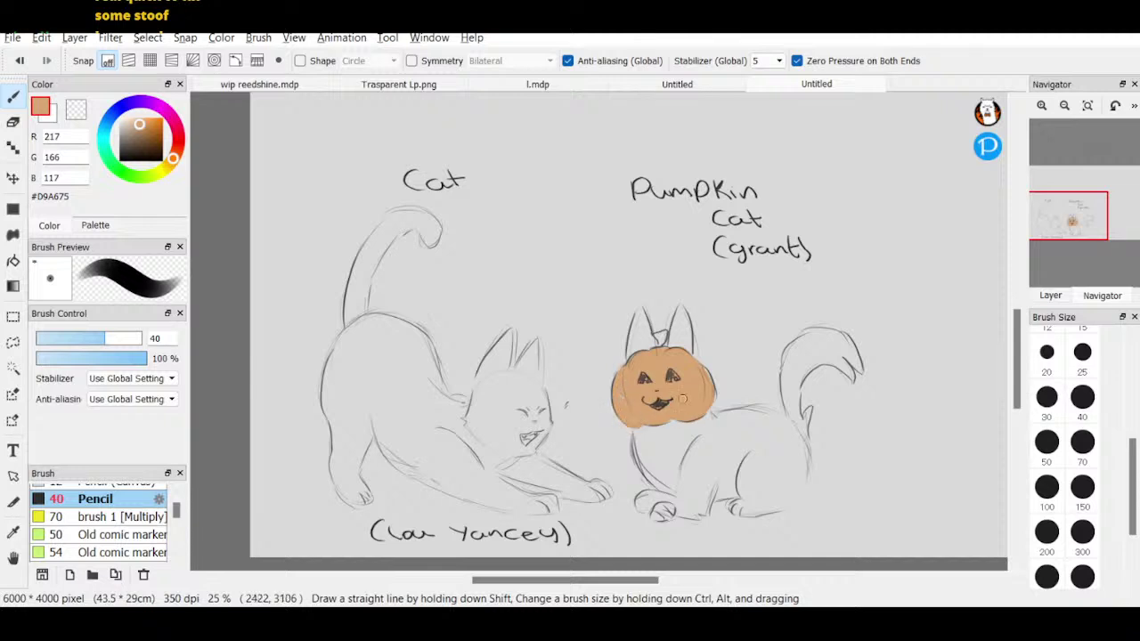
- Colour the pumpkin's stem olive green (#93A24D)
{"action": "left_click", "coordinate": [153, 174]}
{"action": "left_click_drag", "start_coordinate": [139, 125], "coordinate": [142, 133]}
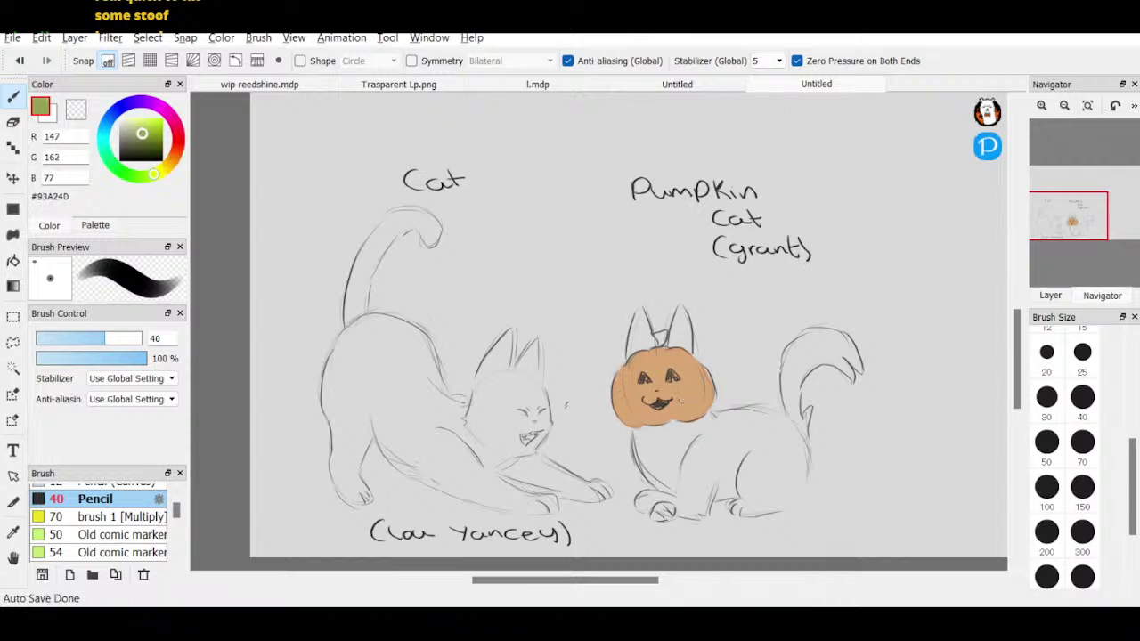
{"action": "left_click_drag", "start_coordinate": [660, 337], "coordinate": [670, 339]}
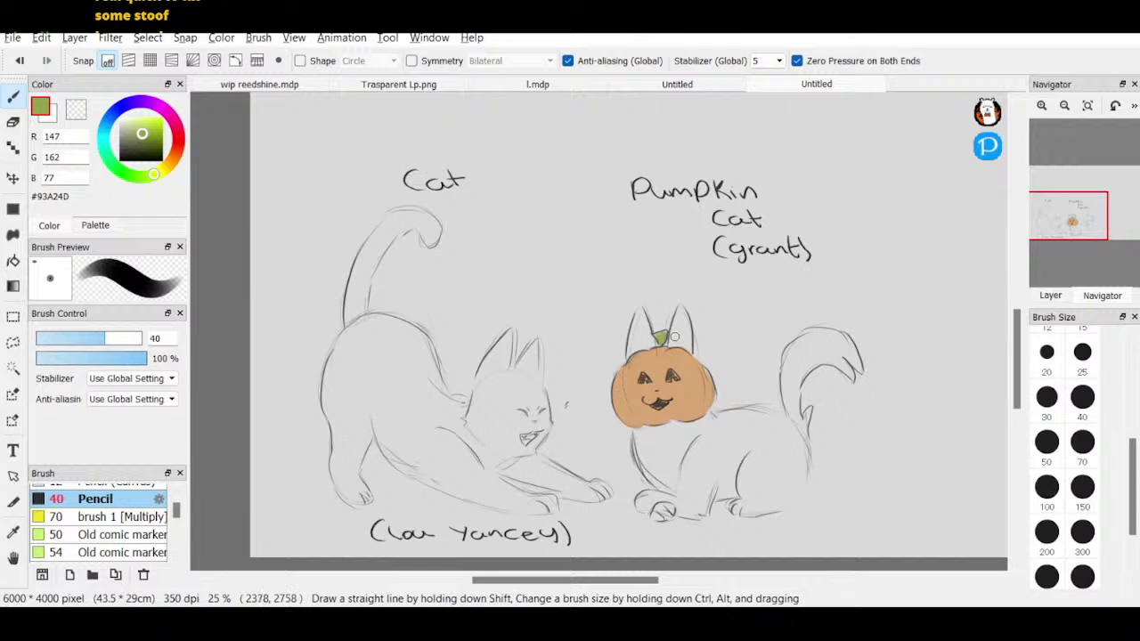
- Add another layer below the pumpkin colour and the sketch, and set the Pencil brush to size 70
{"action": "left_click", "coordinate": [1051, 295]}
{"action": "left_click", "coordinate": [1043, 272]}
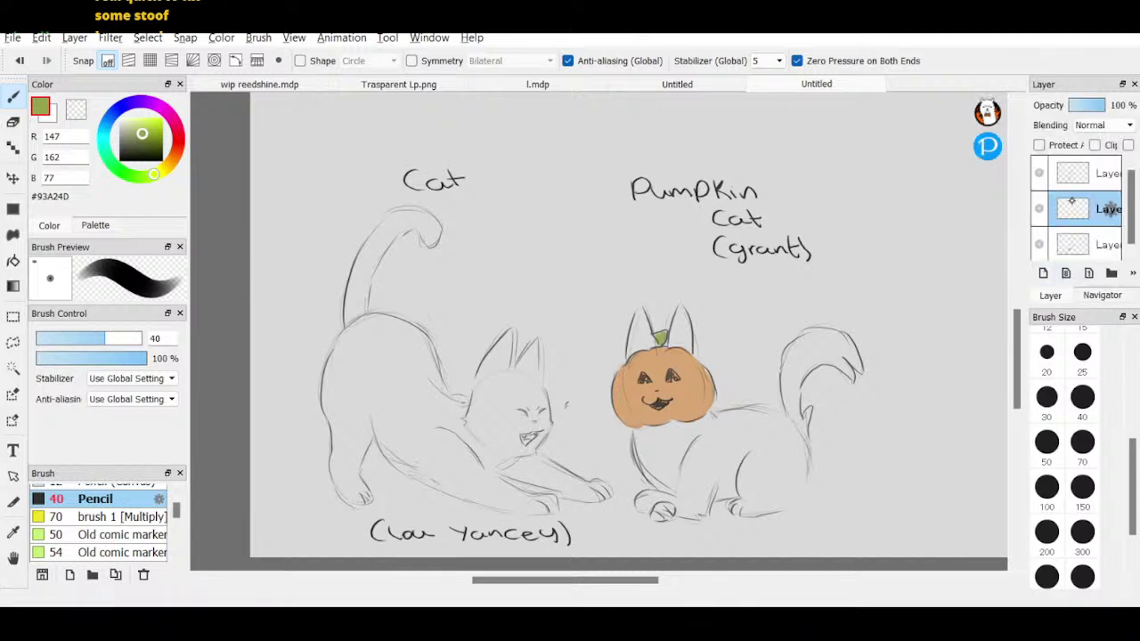
{"action": "left_click_drag", "start_coordinate": [1074, 261], "coordinate": [1074, 261]}
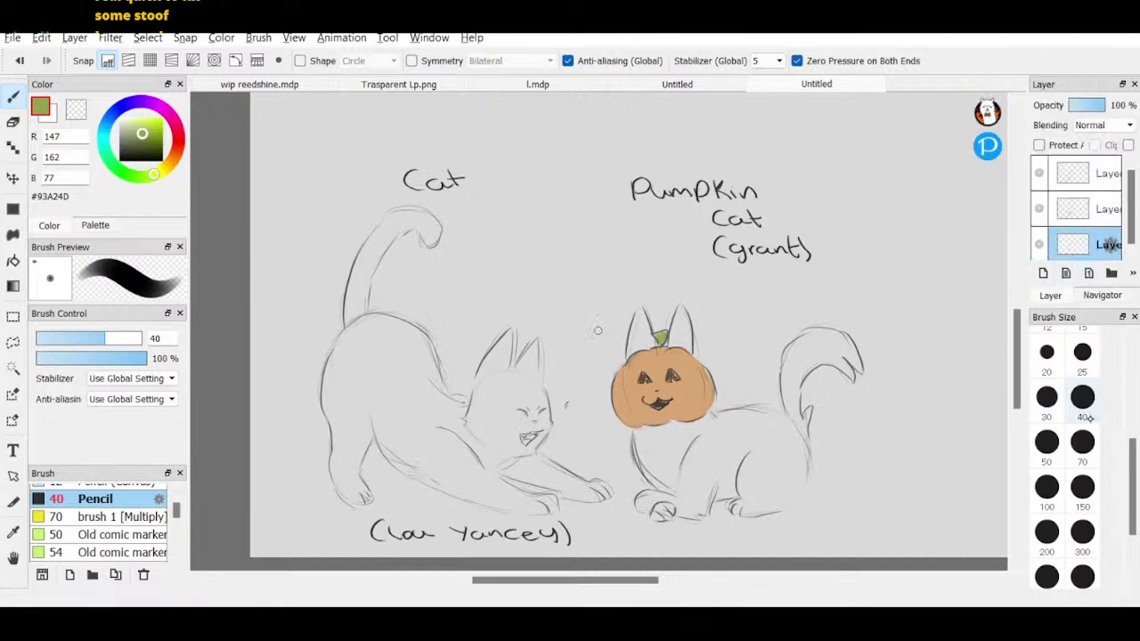
{"action": "left_click", "coordinate": [1086, 431]}
- Try painting the pumpkin cat's ears and chest cream (#FFF3D2), and undo the strokes
{"action": "left_click", "coordinate": [167, 165]}
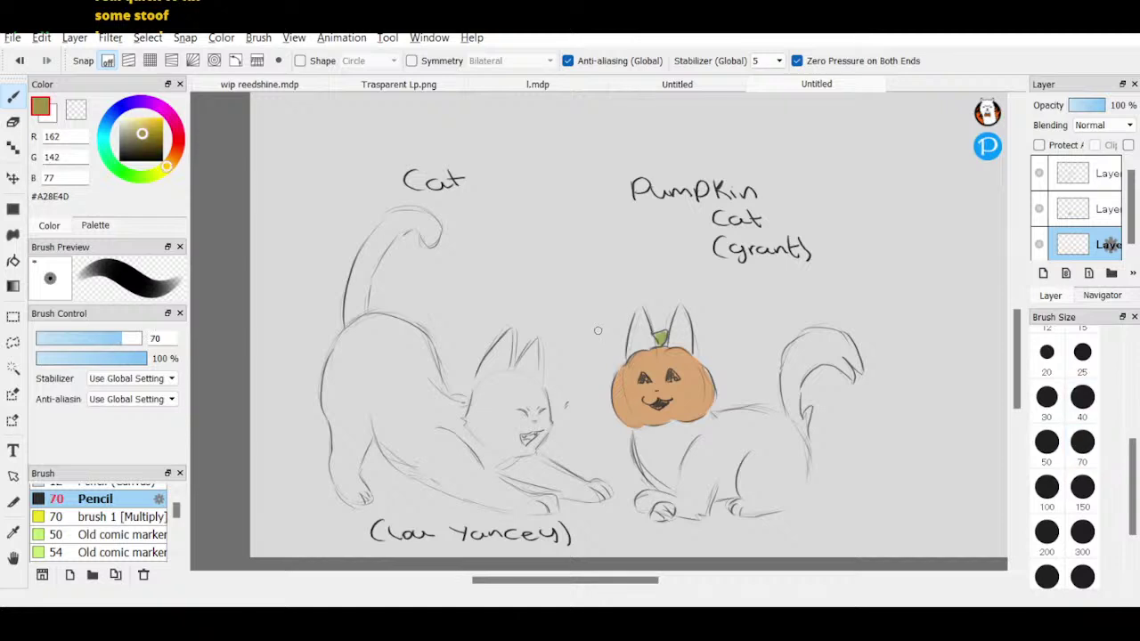
{"action": "left_click_drag", "start_coordinate": [142, 132], "coordinate": [127, 118]}
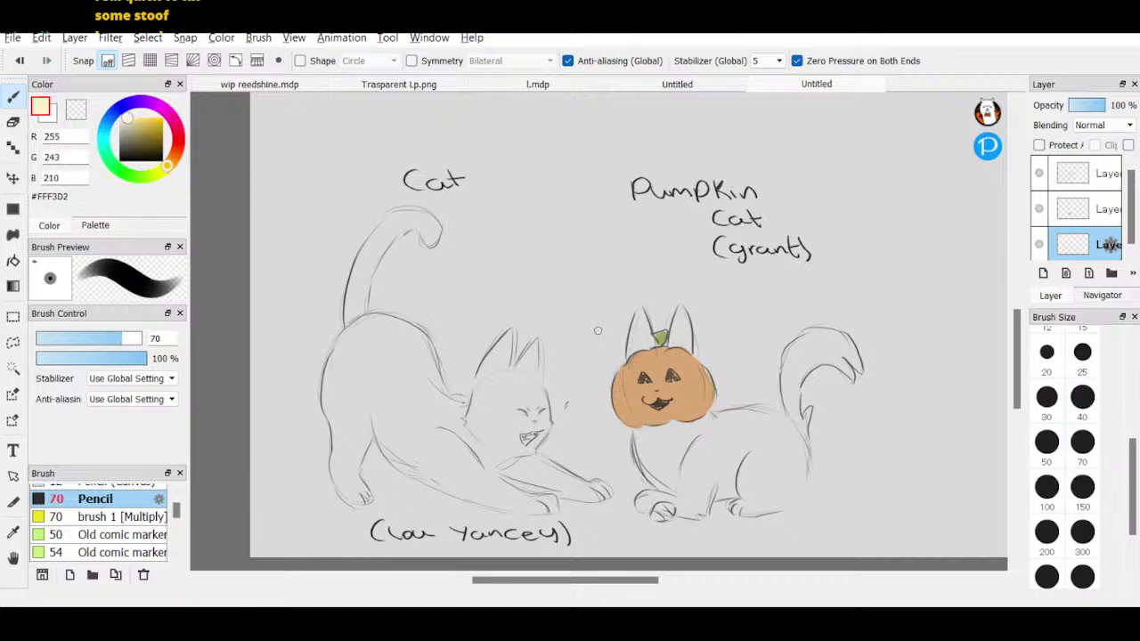
{"action": "mouse_move", "coordinate": [638, 321]}
{"action": "left_mouse_down"}
{"action": "mouse_move", "coordinate": [636, 357]}
{"action": "mouse_move", "coordinate": [641, 312]}
{"action": "mouse_move", "coordinate": [650, 352]}
{"action": "mouse_move", "coordinate": [678, 346]}
{"action": "mouse_move", "coordinate": [682, 324]}
{"action": "mouse_move", "coordinate": [689, 359]}
{"action": "left_mouse_up"}
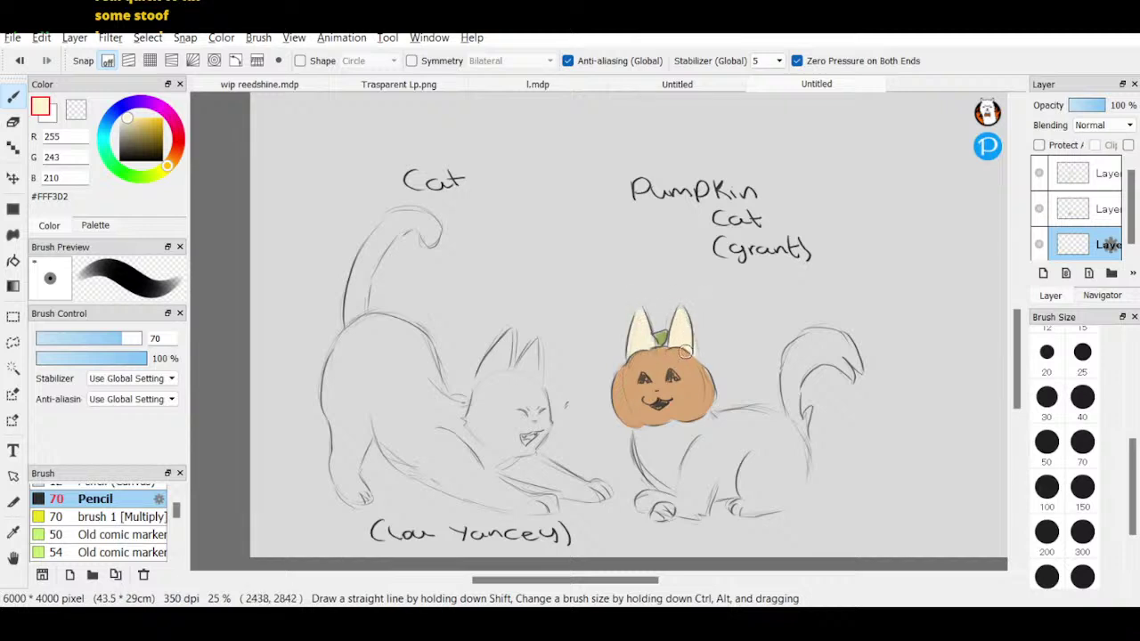
{"action": "mouse_move", "coordinate": [675, 421]}
{"action": "left_mouse_down"}
{"action": "mouse_move", "coordinate": [642, 452]}
{"action": "mouse_move", "coordinate": [638, 426]}
{"action": "mouse_move", "coordinate": [677, 411]}
{"action": "left_mouse_up"}
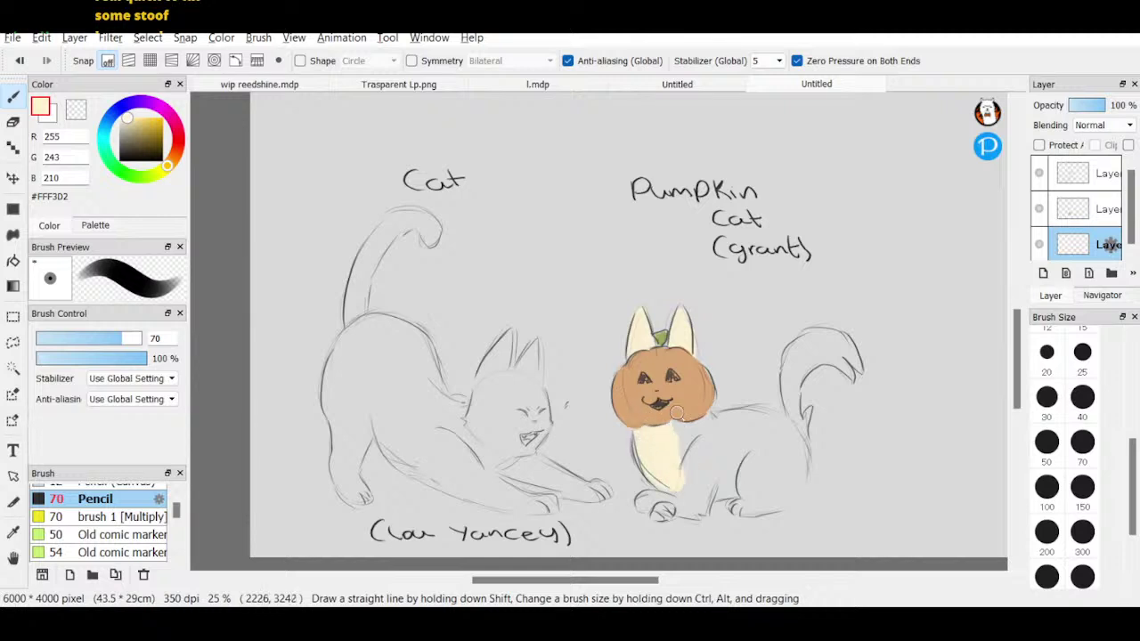
{"action": "left_click", "coordinate": [20, 60]}
{"action": "left_click", "coordinate": [20, 59]}
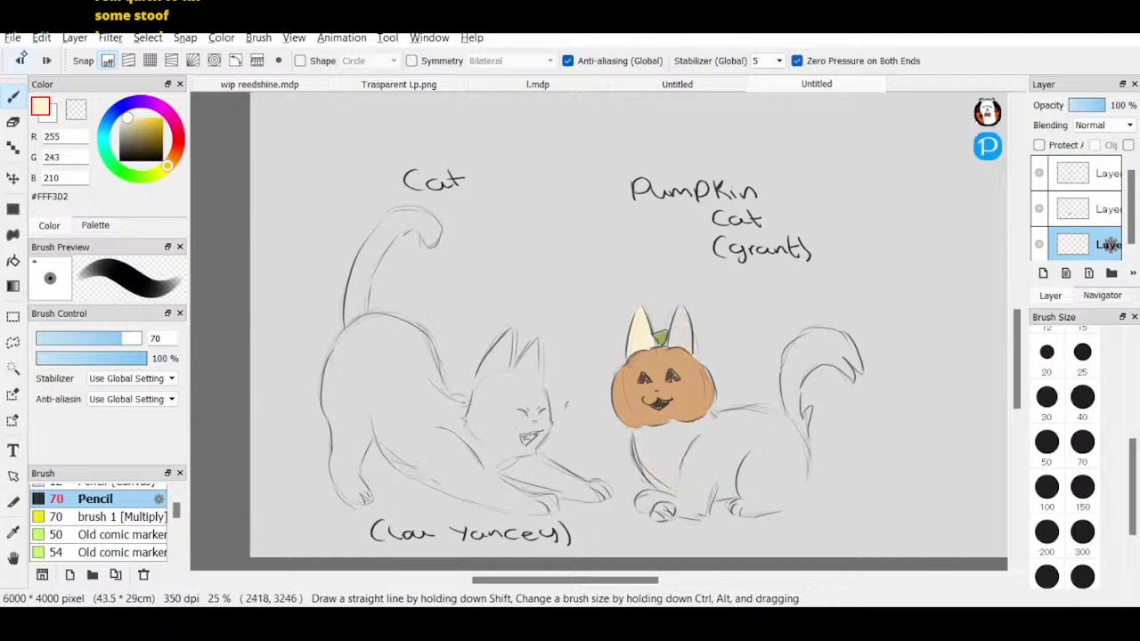
{"action": "left_click", "coordinate": [20, 60]}
- Paint the pumpkin cat's ears, body, legs and tail brown (#776554)
{"action": "mouse_move", "coordinate": [168, 166]}
{"action": "left_mouse_down"}
{"action": "mouse_move", "coordinate": [173, 158]}
{"action": "mouse_move", "coordinate": [132, 142]}
{"action": "left_mouse_up"}
{"action": "mouse_move", "coordinate": [634, 319]}
{"action": "left_mouse_down"}
{"action": "mouse_move", "coordinate": [635, 347]}
{"action": "mouse_move", "coordinate": [640, 319]}
{"action": "mouse_move", "coordinate": [663, 354]}
{"action": "mouse_move", "coordinate": [686, 312]}
{"action": "mouse_move", "coordinate": [689, 359]}
{"action": "left_mouse_up"}
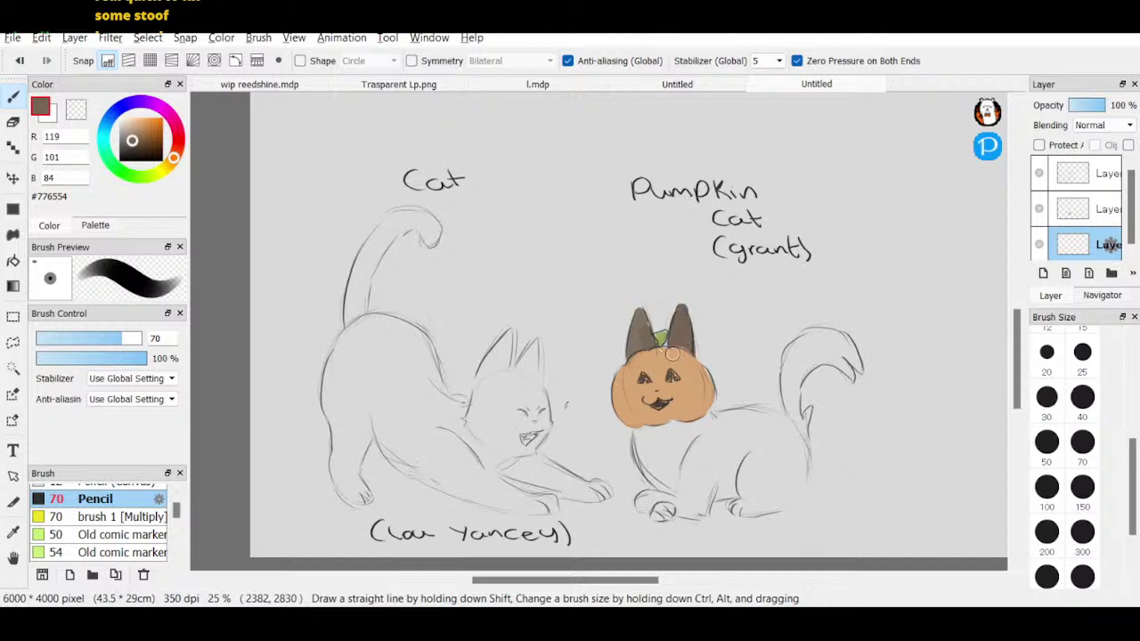
{"action": "mouse_move", "coordinate": [638, 420]}
{"action": "left_mouse_down"}
{"action": "mouse_move", "coordinate": [651, 475]}
{"action": "mouse_move", "coordinate": [633, 421]}
{"action": "mouse_move", "coordinate": [662, 485]}
{"action": "mouse_move", "coordinate": [662, 416]}
{"action": "mouse_move", "coordinate": [698, 469]}
{"action": "mouse_move", "coordinate": [719, 444]}
{"action": "mouse_move", "coordinate": [711, 430]}
{"action": "mouse_move", "coordinate": [772, 394]}
{"action": "mouse_move", "coordinate": [772, 372]}
{"action": "mouse_move", "coordinate": [765, 413]}
{"action": "mouse_move", "coordinate": [709, 423]}
{"action": "mouse_move", "coordinate": [779, 426]}
{"action": "mouse_move", "coordinate": [696, 453]}
{"action": "mouse_move", "coordinate": [701, 432]}
{"action": "mouse_move", "coordinate": [731, 423]}
{"action": "mouse_move", "coordinate": [648, 427]}
{"action": "mouse_move", "coordinate": [740, 423]}
{"action": "mouse_move", "coordinate": [680, 470]}
{"action": "mouse_move", "coordinate": [727, 450]}
{"action": "mouse_move", "coordinate": [689, 483]}
{"action": "mouse_move", "coordinate": [738, 447]}
{"action": "mouse_move", "coordinate": [713, 473]}
{"action": "mouse_move", "coordinate": [757, 452]}
{"action": "mouse_move", "coordinate": [740, 448]}
{"action": "mouse_move", "coordinate": [703, 483]}
{"action": "mouse_move", "coordinate": [731, 483]}
{"action": "mouse_move", "coordinate": [714, 458]}
{"action": "mouse_move", "coordinate": [651, 502]}
{"action": "mouse_move", "coordinate": [663, 501]}
{"action": "mouse_move", "coordinate": [658, 514]}
{"action": "mouse_move", "coordinate": [739, 488]}
{"action": "mouse_move", "coordinate": [757, 508]}
{"action": "mouse_move", "coordinate": [788, 499]}
{"action": "mouse_move", "coordinate": [800, 472]}
{"action": "mouse_move", "coordinate": [770, 422]}
{"action": "mouse_move", "coordinate": [793, 441]}
{"action": "mouse_move", "coordinate": [774, 459]}
{"action": "mouse_move", "coordinate": [792, 481]}
{"action": "left_mouse_up"}
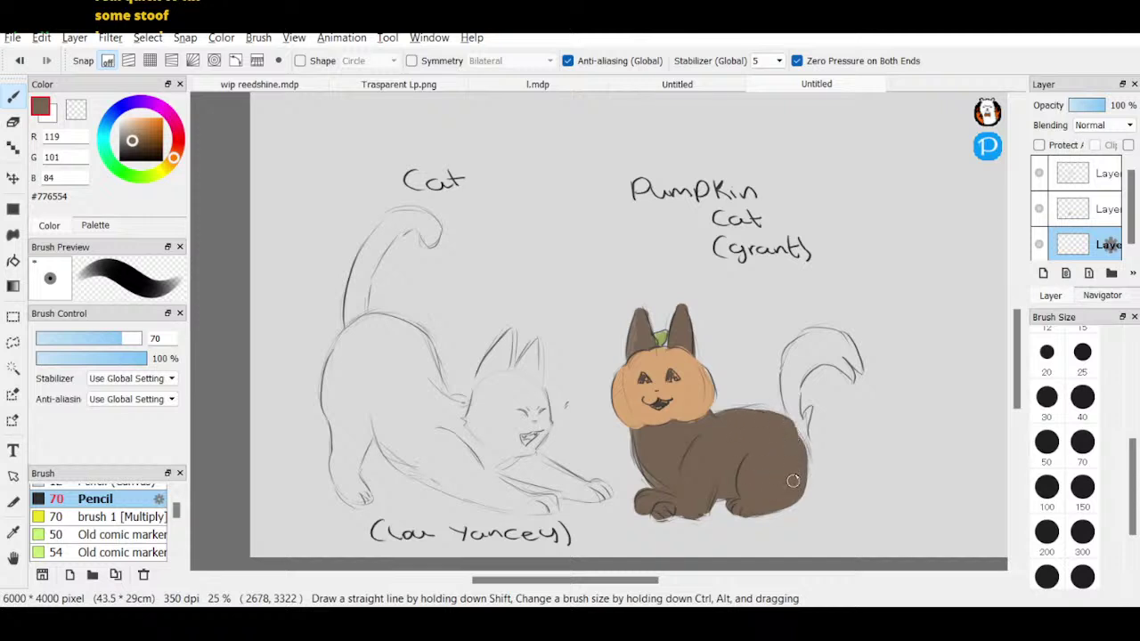
{"action": "mouse_move", "coordinate": [794, 361]}
{"action": "left_mouse_down"}
{"action": "mouse_move", "coordinate": [801, 442]}
{"action": "mouse_move", "coordinate": [808, 417]}
{"action": "mouse_move", "coordinate": [790, 407]}
{"action": "mouse_move", "coordinate": [787, 358]}
{"action": "mouse_move", "coordinate": [813, 336]}
{"action": "mouse_move", "coordinate": [794, 399]}
{"action": "mouse_move", "coordinate": [815, 338]}
{"action": "mouse_move", "coordinate": [798, 378]}
{"action": "mouse_move", "coordinate": [839, 363]}
{"action": "mouse_move", "coordinate": [851, 374]}
{"action": "mouse_move", "coordinate": [833, 352]}
{"action": "mouse_move", "coordinate": [860, 369]}
{"action": "mouse_move", "coordinate": [841, 340]}
{"action": "mouse_move", "coordinate": [813, 334]}
{"action": "mouse_move", "coordinate": [781, 400]}
{"action": "mouse_move", "coordinate": [796, 348]}
{"action": "mouse_move", "coordinate": [796, 423]}
{"action": "left_mouse_up"}
- Clean up the excess brown along the inner edge of the pumpkin cat's tail with the eraser at size 70
{"action": "key", "text": "e"}
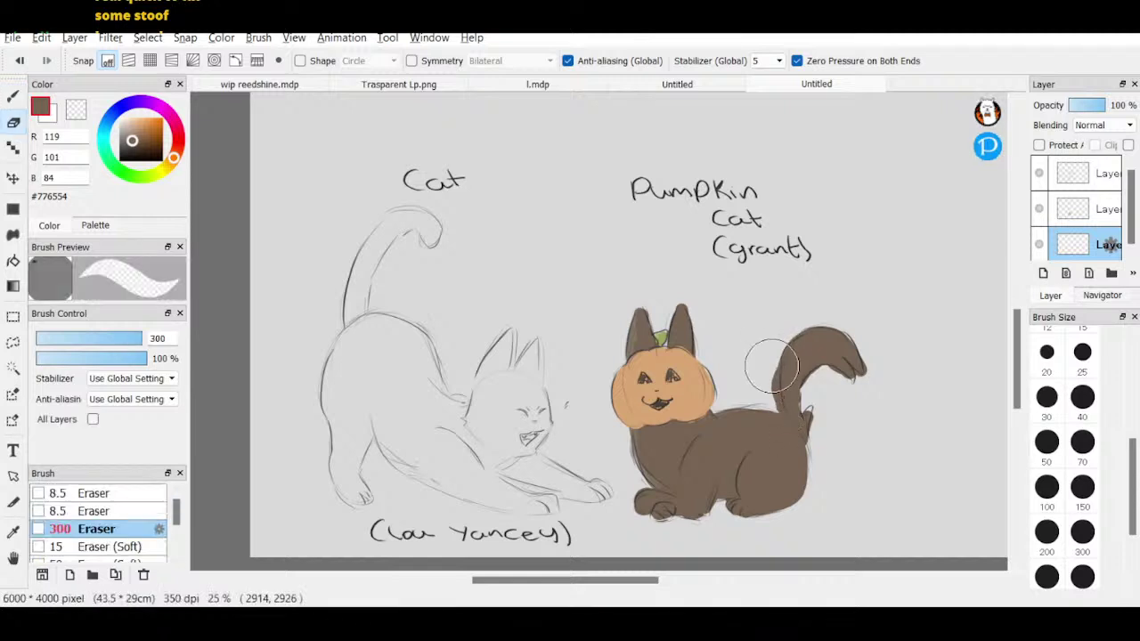
{"action": "left_click", "coordinate": [1082, 447]}
{"action": "left_click_drag", "start_coordinate": [772, 363], "coordinate": [774, 396]}
- Paint light taupe (#AFA092) markings on the pumpkin cat's chest and tail tip with the Pencil at size 40, and on its belly at size 150
{"action": "key", "text": "b"}
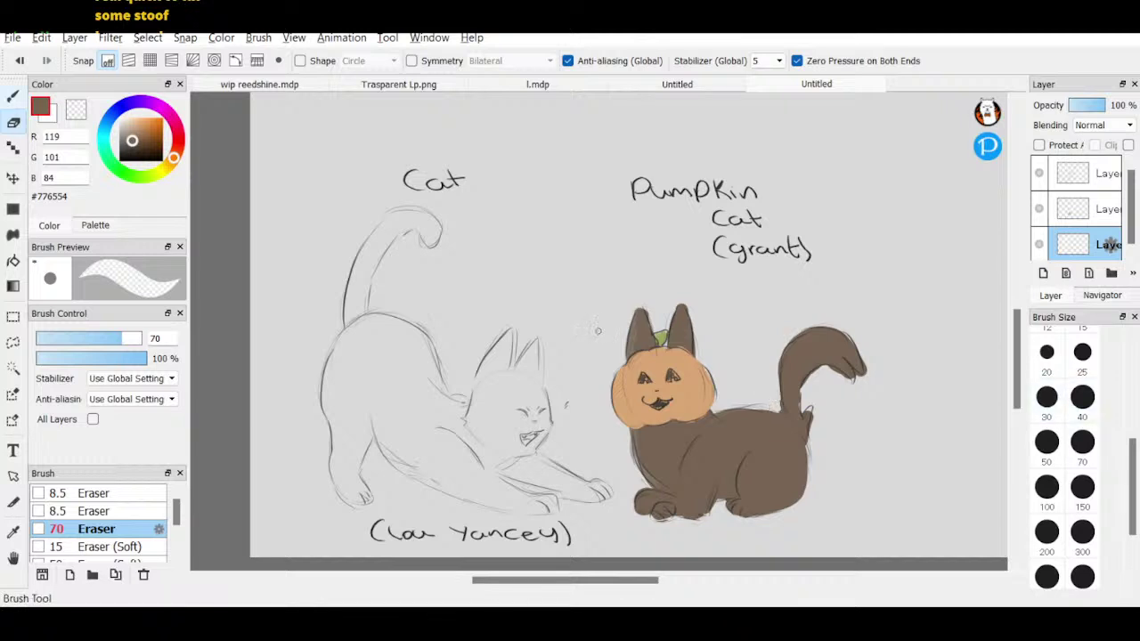
{"action": "left_click", "coordinate": [1082, 352]}
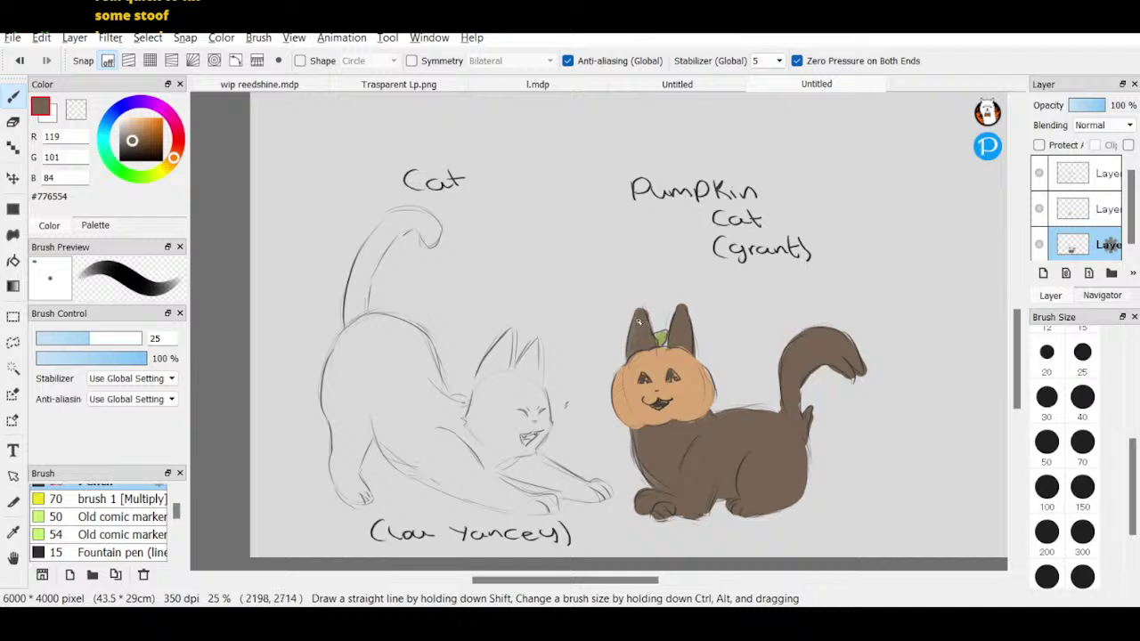
{"action": "left_click", "coordinate": [1082, 399]}
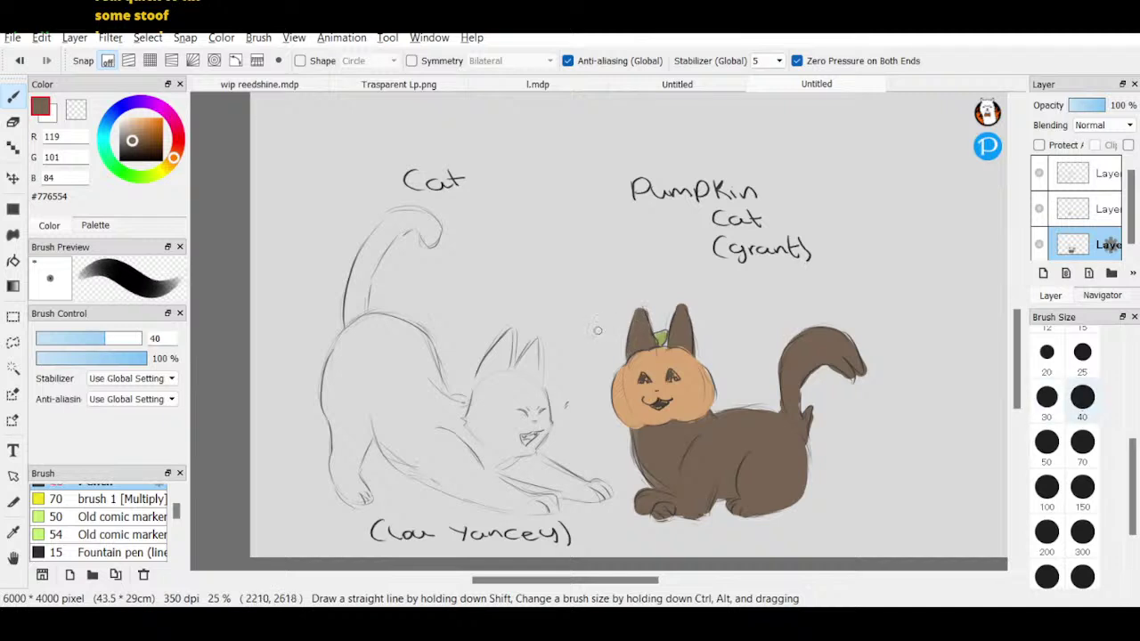
{"action": "left_click_drag", "start_coordinate": [132, 137], "coordinate": [127, 131]}
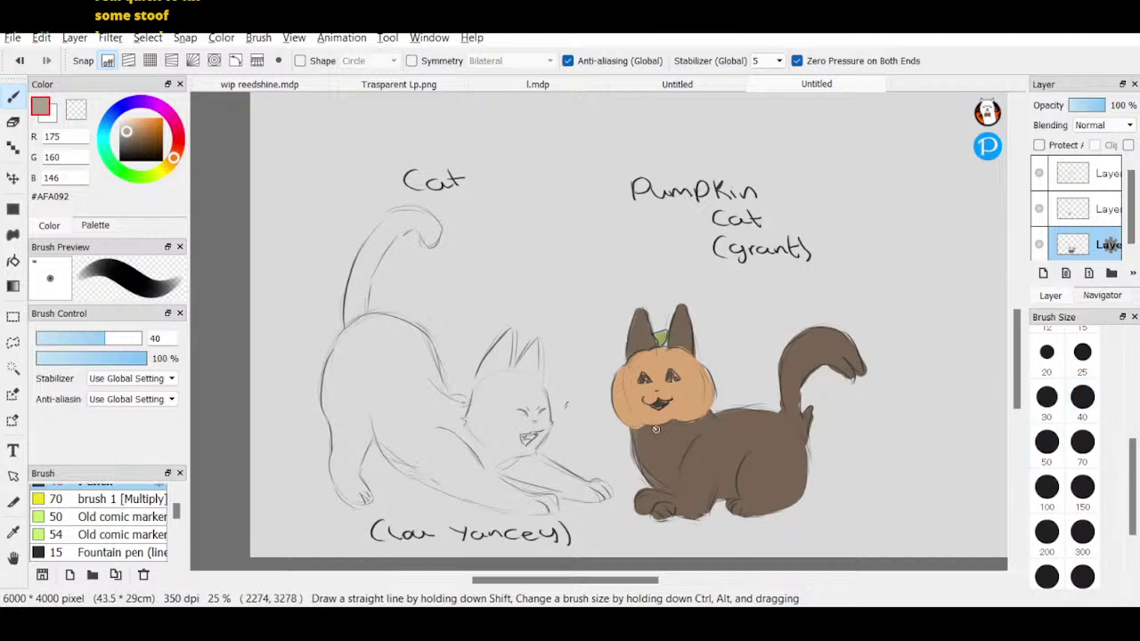
{"action": "mouse_move", "coordinate": [661, 433]}
{"action": "left_mouse_down"}
{"action": "mouse_move", "coordinate": [650, 440]}
{"action": "mouse_move", "coordinate": [663, 453]}
{"action": "left_mouse_up"}
{"action": "mouse_move", "coordinate": [818, 339]}
{"action": "left_mouse_down"}
{"action": "mouse_move", "coordinate": [846, 337]}
{"action": "mouse_move", "coordinate": [855, 377]}
{"action": "mouse_move", "coordinate": [858, 359]}
{"action": "mouse_move", "coordinate": [835, 333]}
{"action": "mouse_move", "coordinate": [846, 347]}
{"action": "mouse_move", "coordinate": [813, 356]}
{"action": "mouse_move", "coordinate": [808, 374]}
{"action": "mouse_move", "coordinate": [817, 335]}
{"action": "left_mouse_up"}
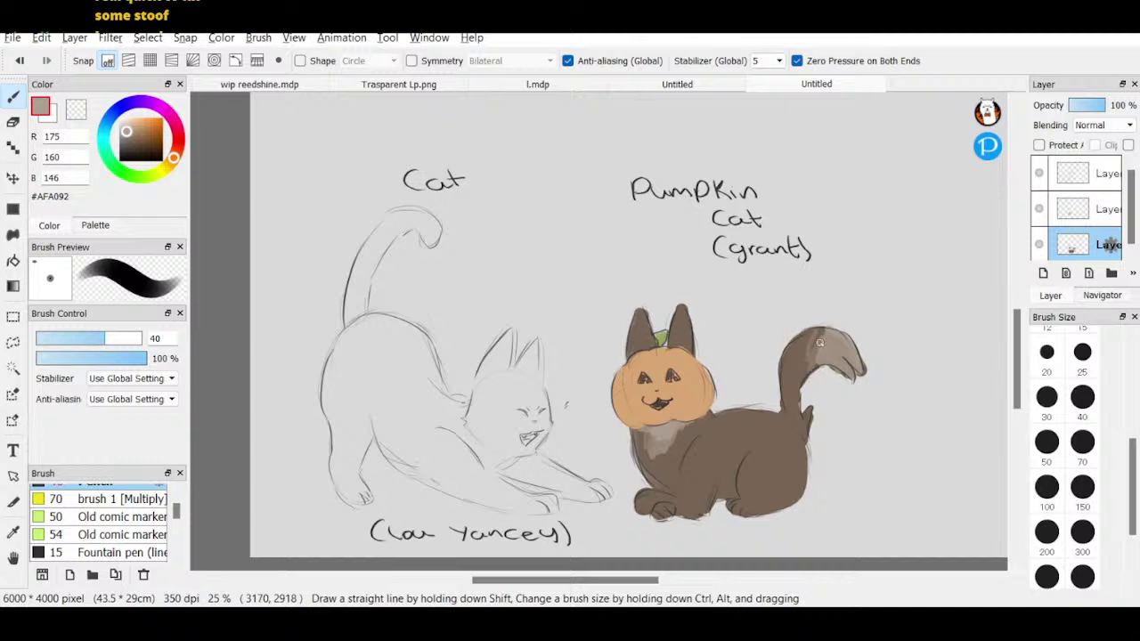
{"action": "left_click", "coordinate": [1083, 486]}
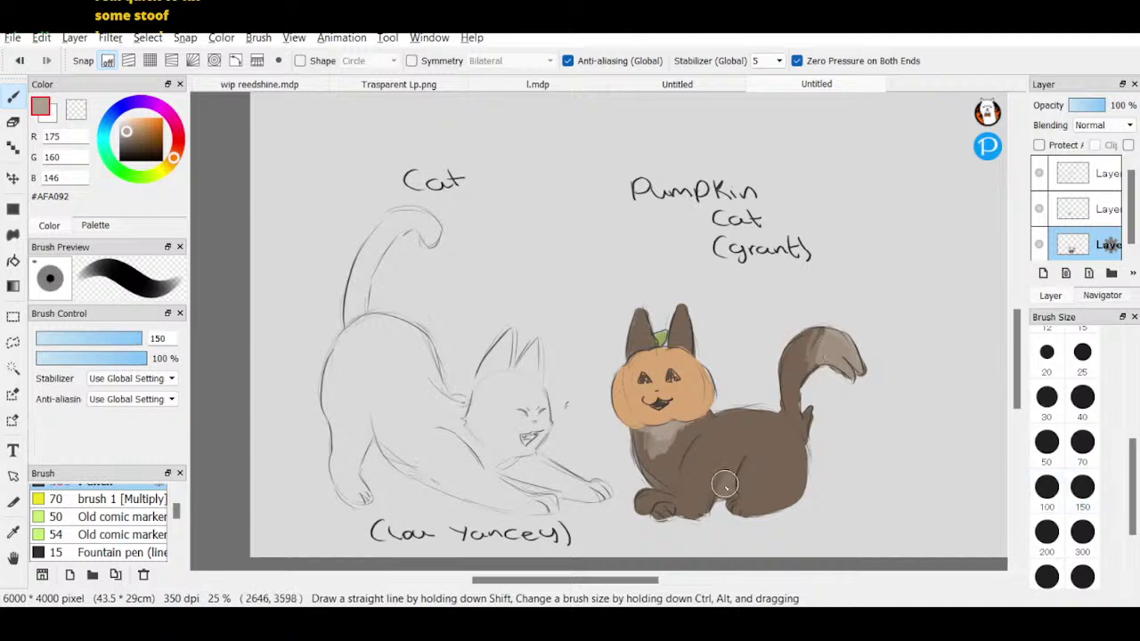
{"action": "left_click_drag", "start_coordinate": [723, 493], "coordinate": [729, 497]}
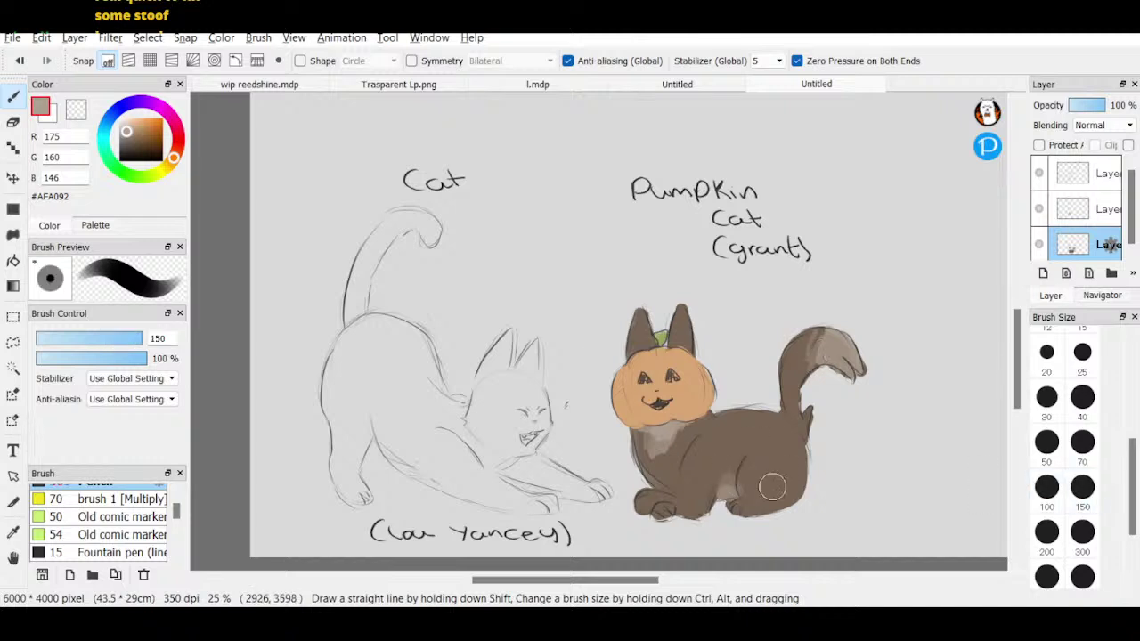
- Paint dark brown (#4D443C) tabby stripes on the pumpkin cat's back, legs, chest and tail with the brush at size 40
{"action": "left_click", "coordinate": [1082, 397]}
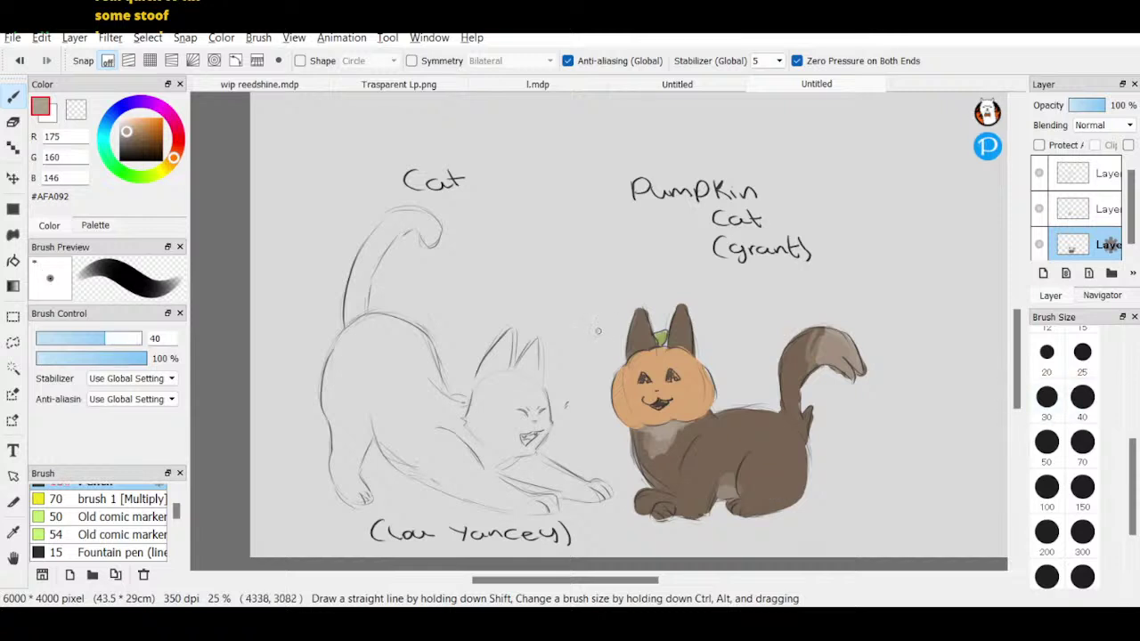
{"action": "left_click", "coordinate": [127, 145]}
{"action": "left_click_drag", "start_coordinate": [126, 145], "coordinate": [128, 148]}
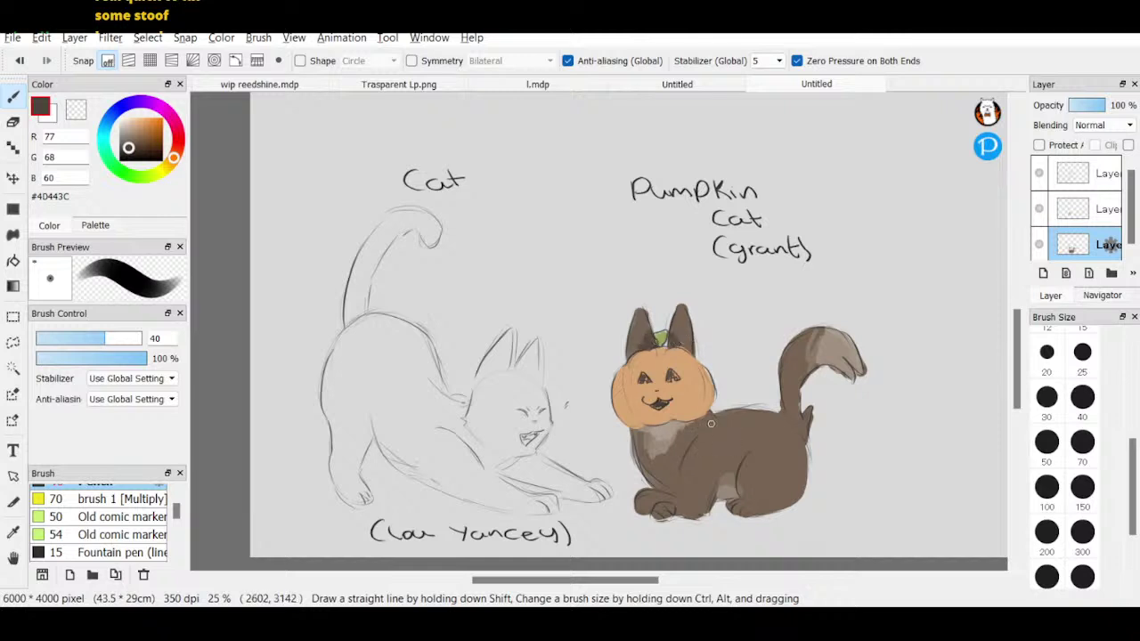
{"action": "mouse_move", "coordinate": [711, 424]}
{"action": "left_mouse_down"}
{"action": "mouse_move", "coordinate": [687, 461]}
{"action": "mouse_move", "coordinate": [719, 416]}
{"action": "mouse_move", "coordinate": [744, 417]}
{"action": "mouse_move", "coordinate": [723, 429]}
{"action": "mouse_move", "coordinate": [740, 421]}
{"action": "mouse_move", "coordinate": [751, 440]}
{"action": "mouse_move", "coordinate": [749, 411]}
{"action": "mouse_move", "coordinate": [788, 442]}
{"action": "left_mouse_up"}
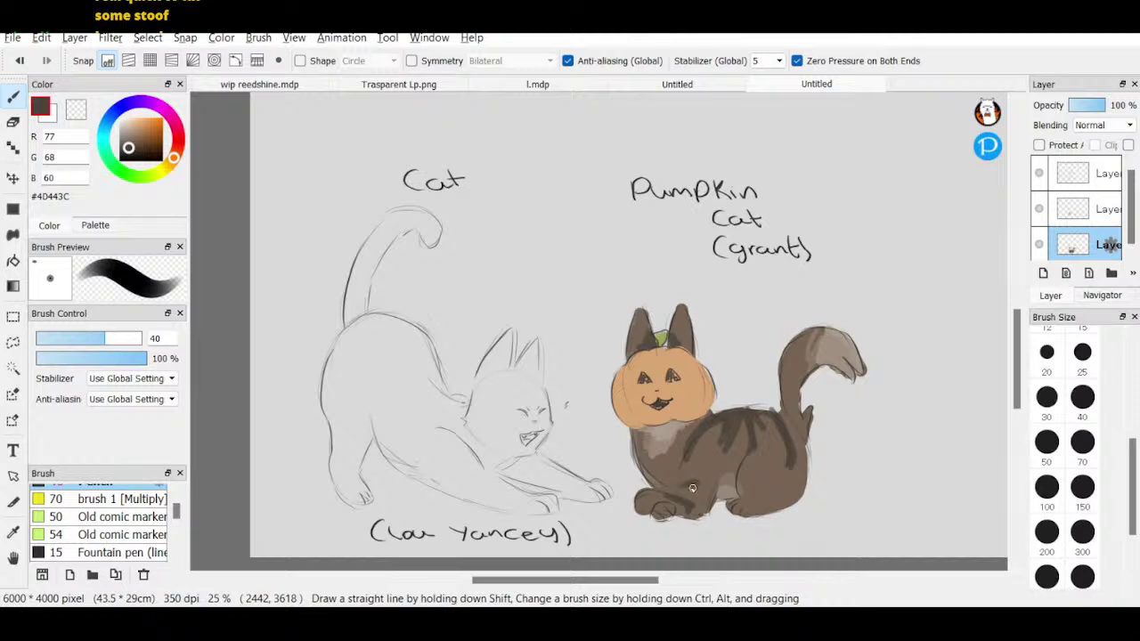
{"action": "left_click_drag", "start_coordinate": [766, 479], "coordinate": [741, 486]}
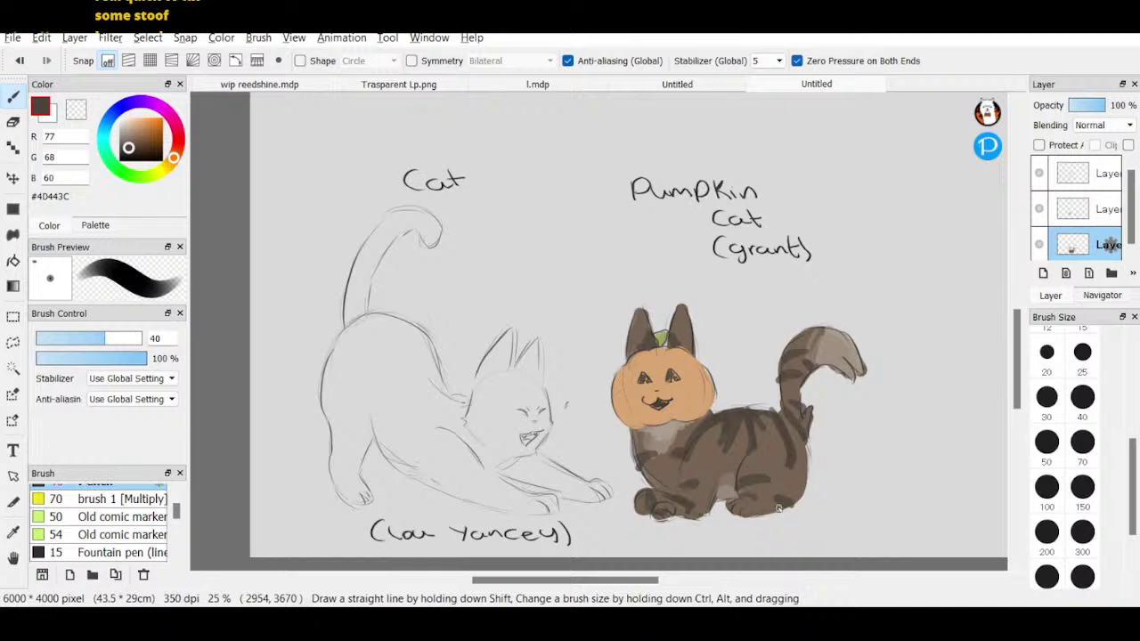
- Add near-black (#2B2928) accents to the stripes on the pumpkin cat's back, legs, chest and tail, and to its ear bases
{"action": "left_click_drag", "start_coordinate": [125, 149], "coordinate": [123, 153]}
{"action": "mouse_move", "coordinate": [733, 416]}
{"action": "left_mouse_down"}
{"action": "mouse_move", "coordinate": [738, 472]}
{"action": "mouse_move", "coordinate": [739, 462]}
{"action": "left_mouse_up"}
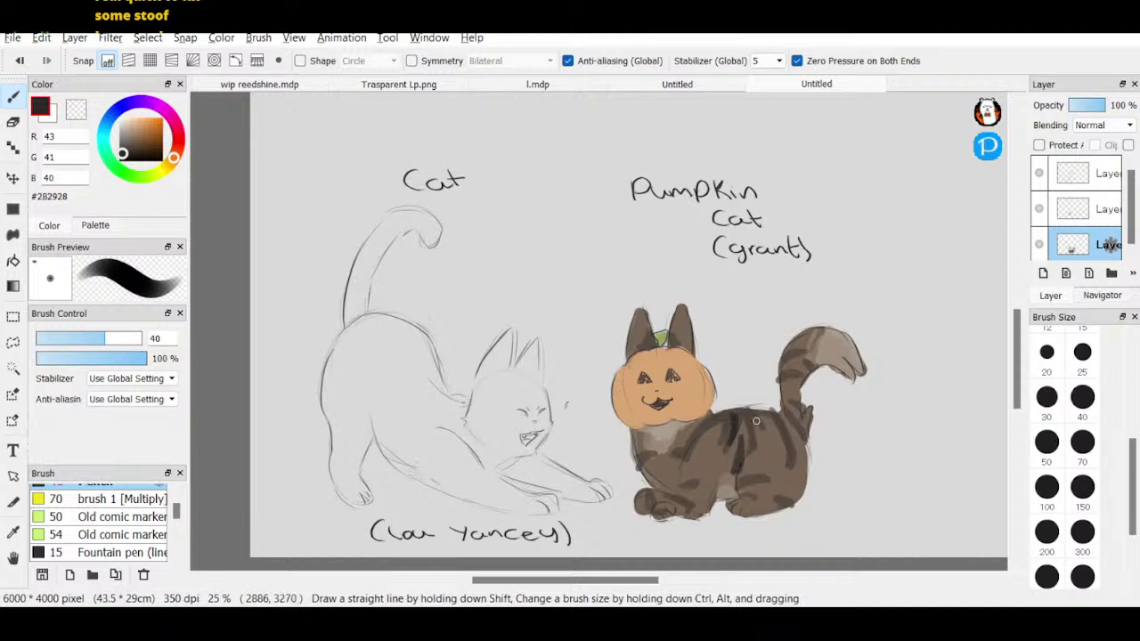
{"action": "mouse_move", "coordinate": [756, 418]}
{"action": "left_mouse_down"}
{"action": "mouse_move", "coordinate": [762, 457]}
{"action": "mouse_move", "coordinate": [769, 420]}
{"action": "left_mouse_up"}
{"action": "mouse_move", "coordinate": [677, 487]}
{"action": "left_mouse_down"}
{"action": "mouse_move", "coordinate": [764, 489]}
{"action": "mouse_move", "coordinate": [754, 490]}
{"action": "left_mouse_up"}
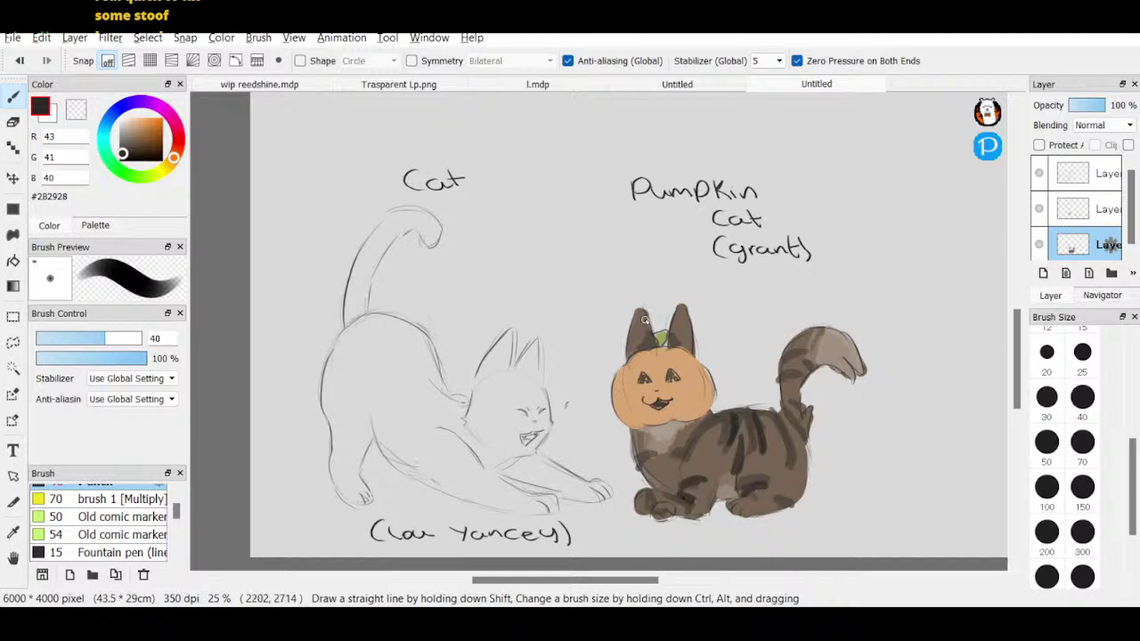
{"action": "mouse_move", "coordinate": [645, 319]}
{"action": "left_mouse_down"}
{"action": "mouse_move", "coordinate": [650, 347]}
{"action": "mouse_move", "coordinate": [676, 346]}
{"action": "left_mouse_up"}
{"action": "left_click_drag", "start_coordinate": [650, 493], "coordinate": [656, 501]}
{"action": "mouse_move", "coordinate": [638, 456]}
{"action": "left_mouse_down"}
{"action": "mouse_move", "coordinate": [641, 465]}
{"action": "mouse_move", "coordinate": [650, 450]}
{"action": "mouse_move", "coordinate": [641, 457]}
{"action": "left_mouse_up"}
{"action": "left_click_drag", "start_coordinate": [777, 417], "coordinate": [788, 461]}
{"action": "mouse_move", "coordinate": [771, 423]}
{"action": "left_mouse_down"}
{"action": "mouse_move", "coordinate": [797, 402]}
{"action": "mouse_move", "coordinate": [783, 377]}
{"action": "mouse_move", "coordinate": [799, 378]}
{"action": "mouse_move", "coordinate": [785, 383]}
{"action": "mouse_move", "coordinate": [808, 357]}
{"action": "mouse_move", "coordinate": [817, 364]}
{"action": "mouse_move", "coordinate": [790, 344]}
{"action": "left_mouse_up"}
{"action": "mouse_move", "coordinate": [799, 422]}
{"action": "left_mouse_down"}
{"action": "mouse_move", "coordinate": [804, 470]}
{"action": "mouse_move", "coordinate": [806, 434]}
{"action": "mouse_move", "coordinate": [804, 486]}
{"action": "mouse_move", "coordinate": [802, 472]}
{"action": "mouse_move", "coordinate": [780, 503]}
{"action": "mouse_move", "coordinate": [767, 501]}
{"action": "mouse_move", "coordinate": [802, 510]}
{"action": "left_mouse_up"}
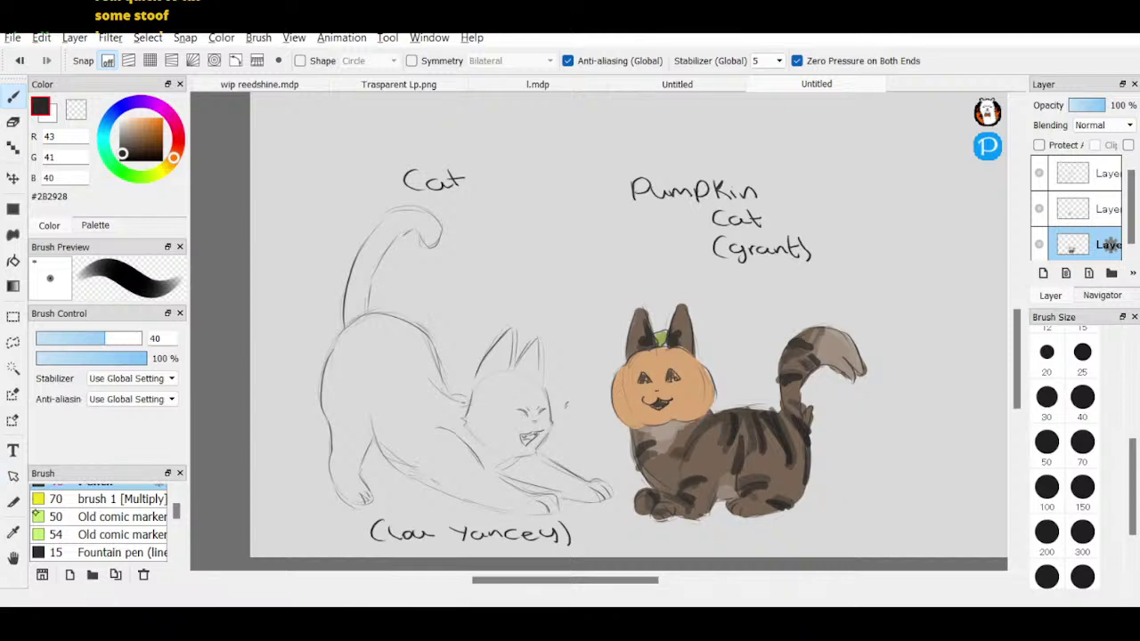
- Sample the pumpkin cat's stripe colour, shift it to brown (#625143), and paint softer streaks between the body stripes
{"action": "left_click", "coordinate": [13, 531]}
{"action": "left_click", "coordinate": [728, 434]}
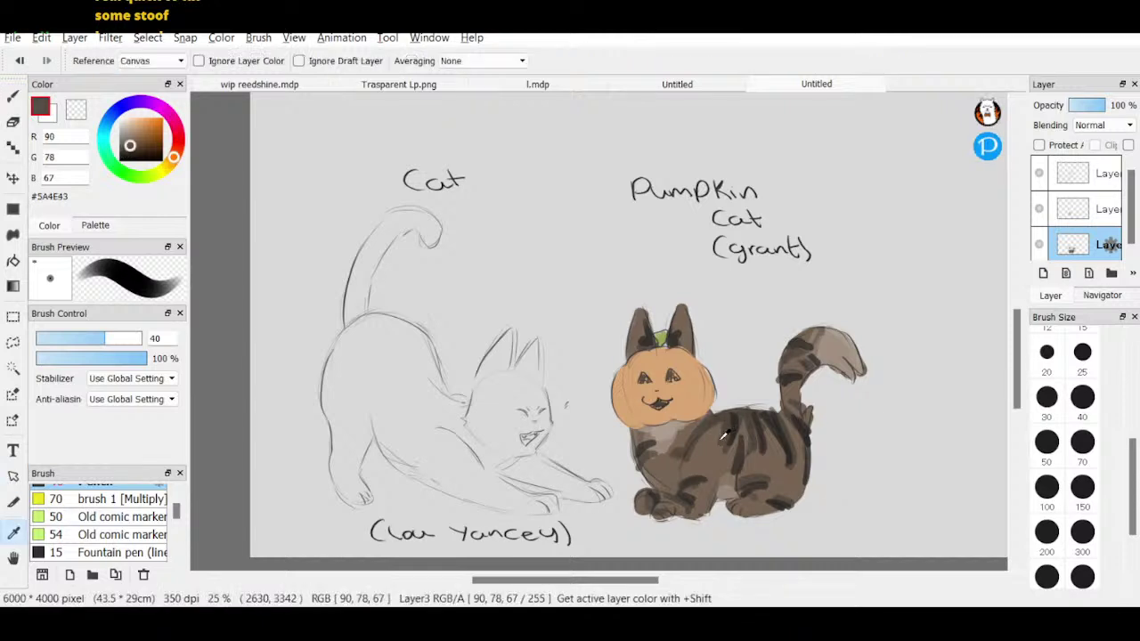
{"action": "key", "text": "b"}
{"action": "left_click", "coordinate": [133, 144]}
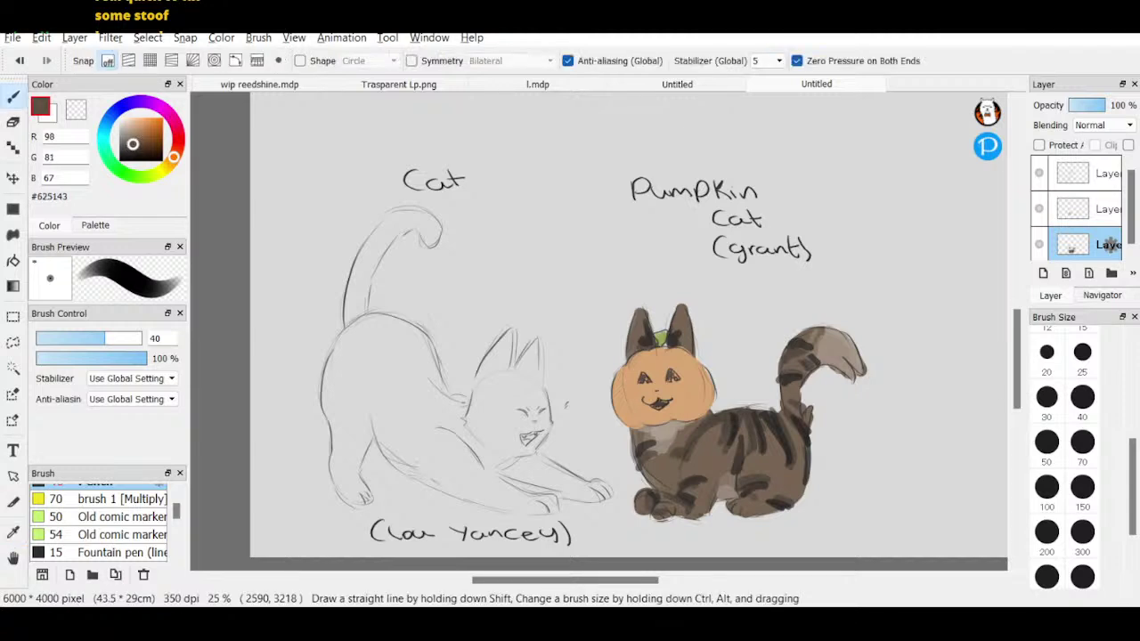
{"action": "left_click_drag", "start_coordinate": [722, 441], "coordinate": [717, 473]}
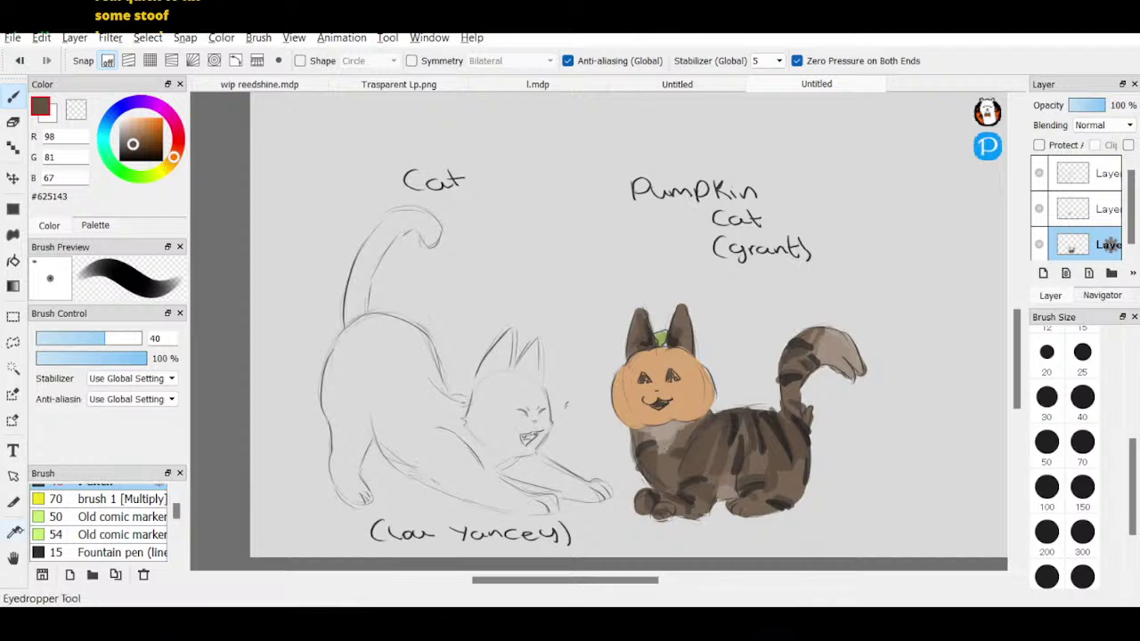
- Sample light taupe (#A09081) from the pumpkin cat's tail tip and paint the insides of its ears
{"action": "left_click", "coordinate": [13, 532]}
{"action": "left_click", "coordinate": [826, 349]}
{"action": "left_click", "coordinate": [13, 96]}
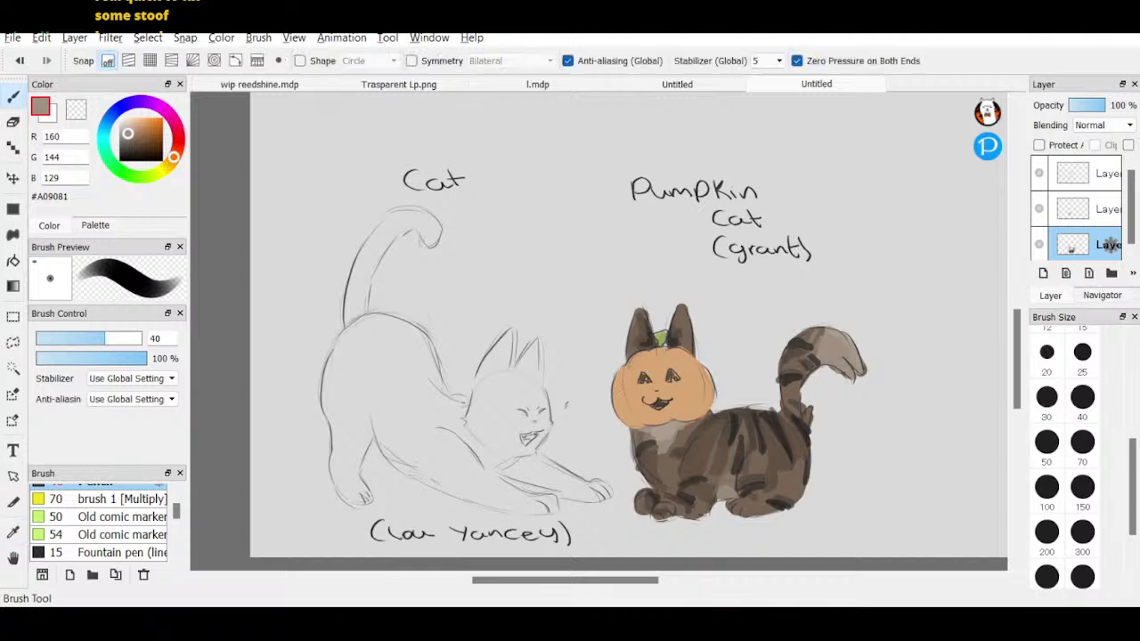
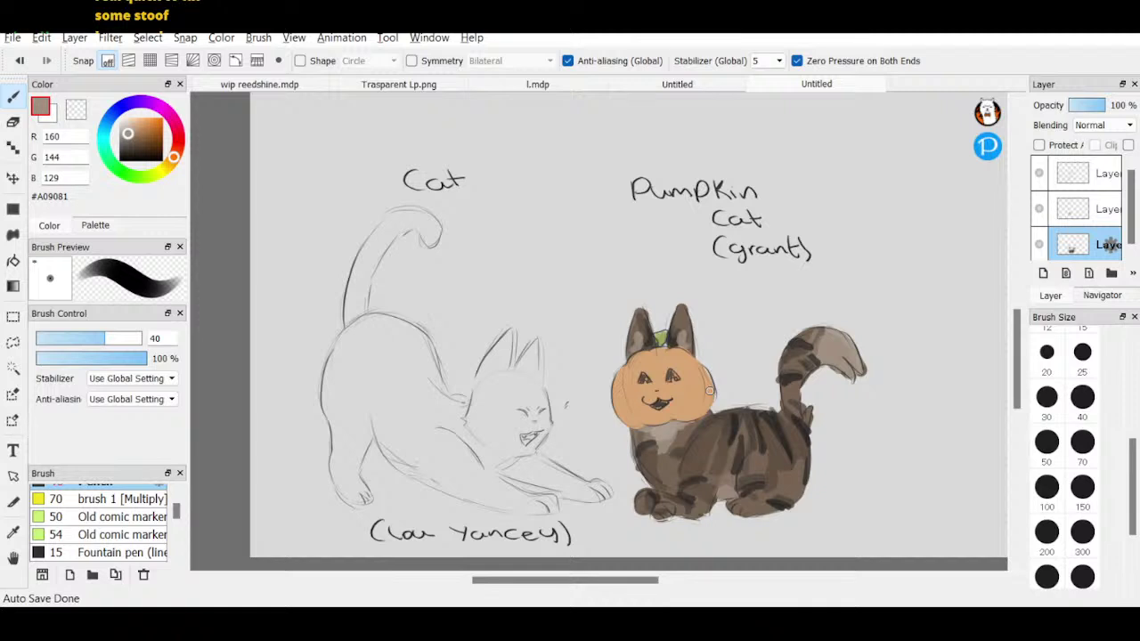
- Clip the layer above the pumpkin's base colour to it, and shade the pumpkin head with muted orange (#D18F52)
{"action": "left_click", "coordinate": [1110, 208]}
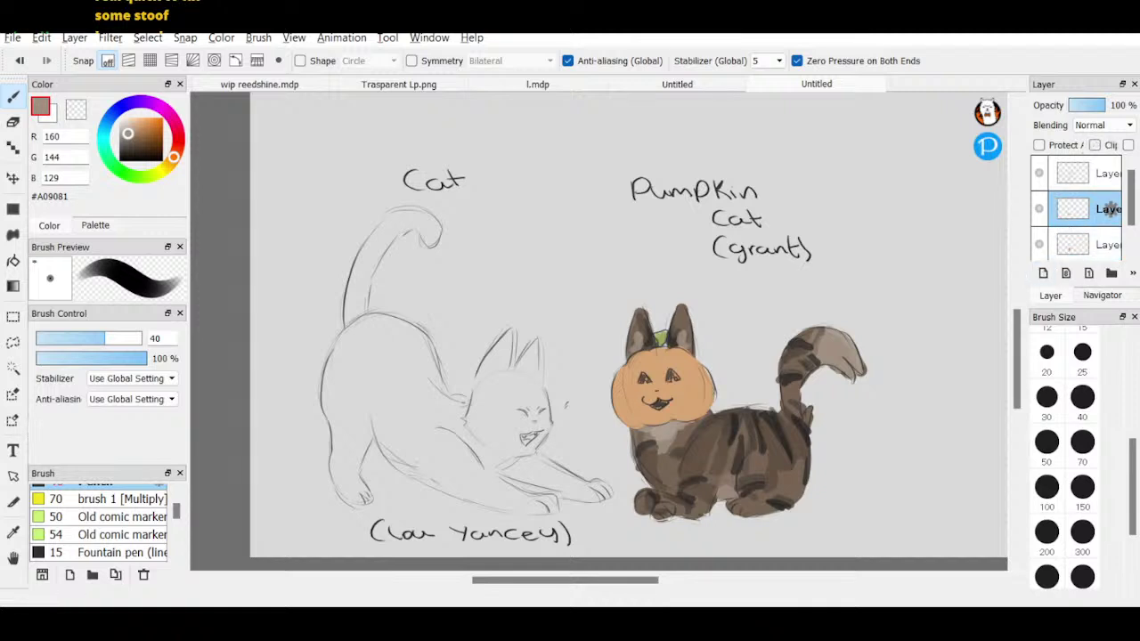
{"action": "left_click", "coordinate": [1095, 145]}
{"action": "left_click_drag", "start_coordinate": [142, 130], "coordinate": [146, 126]}
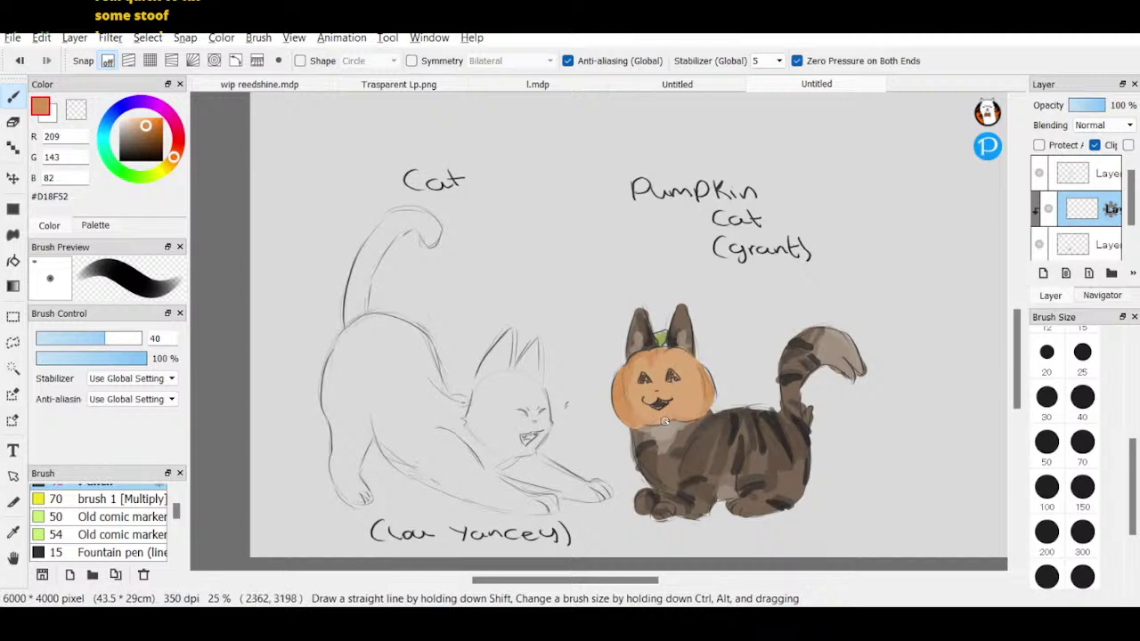
- Brighten the pumpkin head with vivid orange (#FF9D43) strokes and darken its side edges with burnt orange (#C47A37)
{"action": "left_click", "coordinate": [147, 121]}
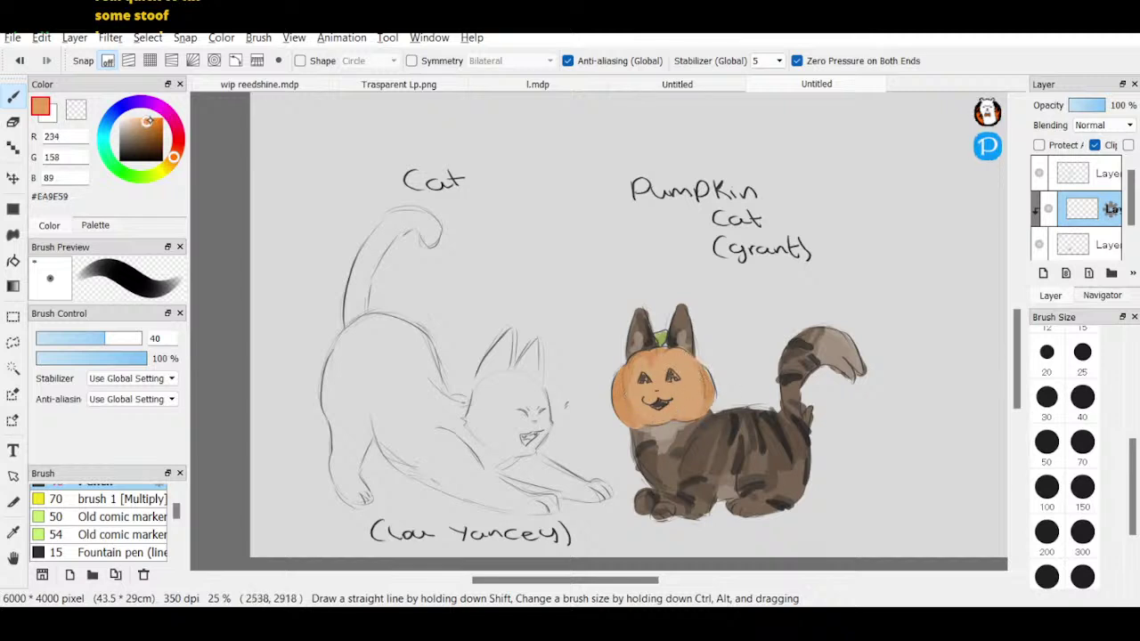
{"action": "left_click", "coordinate": [153, 117]}
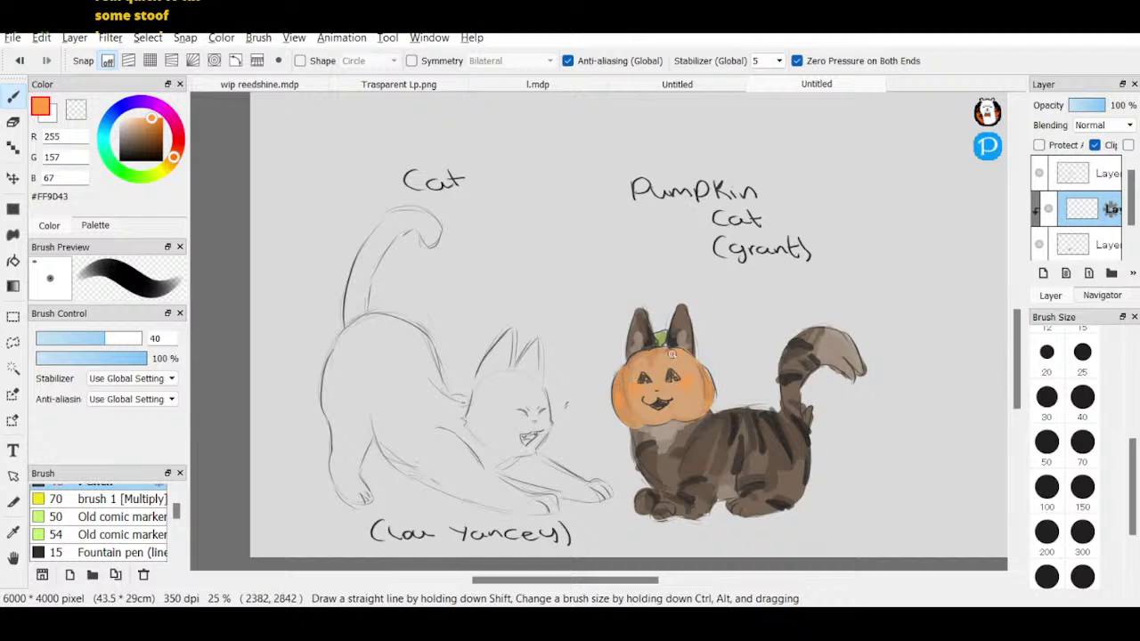
{"action": "left_click", "coordinate": [150, 128]}
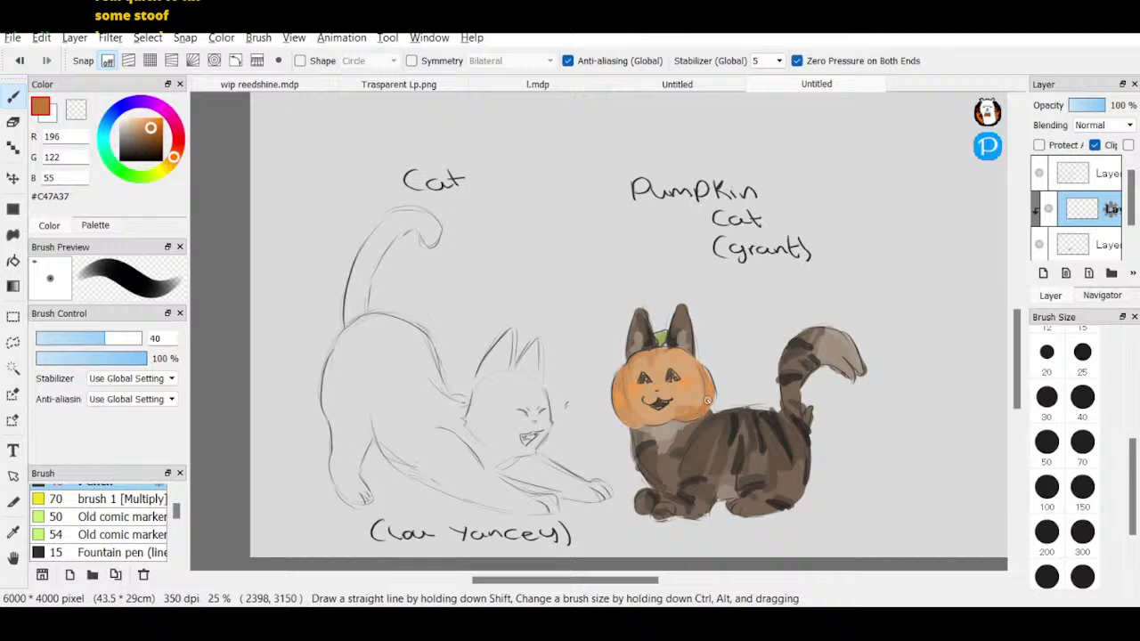
{"action": "mouse_move", "coordinate": [707, 400]}
{"action": "left_mouse_down"}
{"action": "mouse_move", "coordinate": [705, 384]}
{"action": "mouse_move", "coordinate": [708, 408]}
{"action": "left_mouse_up"}
{"action": "left_click_drag", "start_coordinate": [627, 401], "coordinate": [619, 375]}
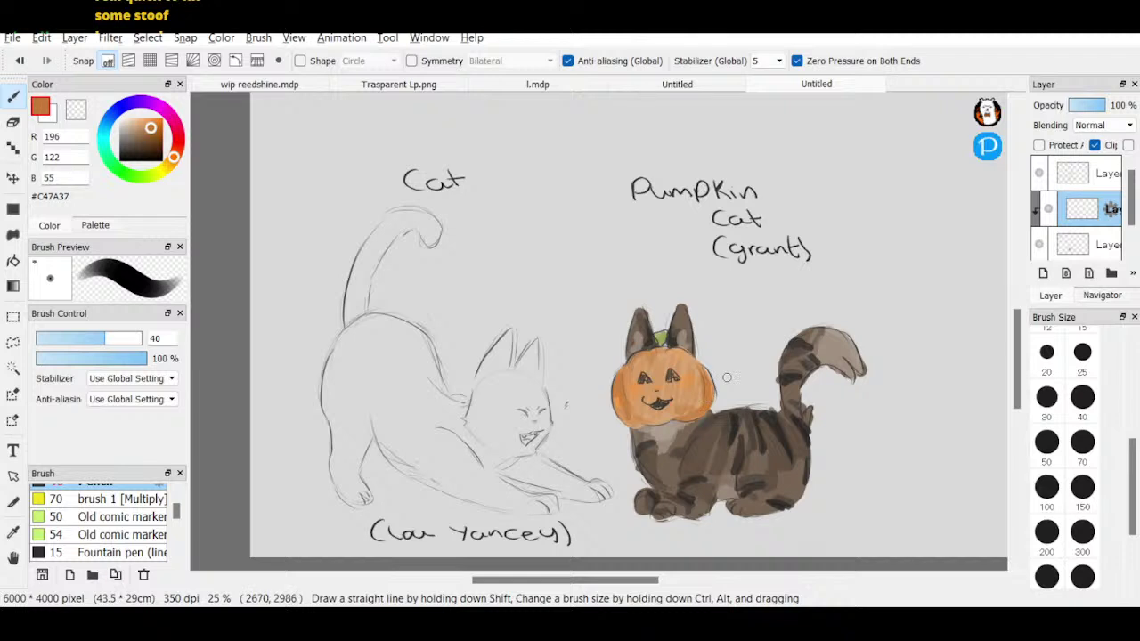
- Select the bottom colour layer holding the brown fur, and set the brush to ochre (#C88941) at size 70
{"action": "left_click", "coordinate": [1104, 244]}
{"action": "scroll", "coordinate": [1112, 223], "scroll_direction": "down", "scroll_amount": 1}
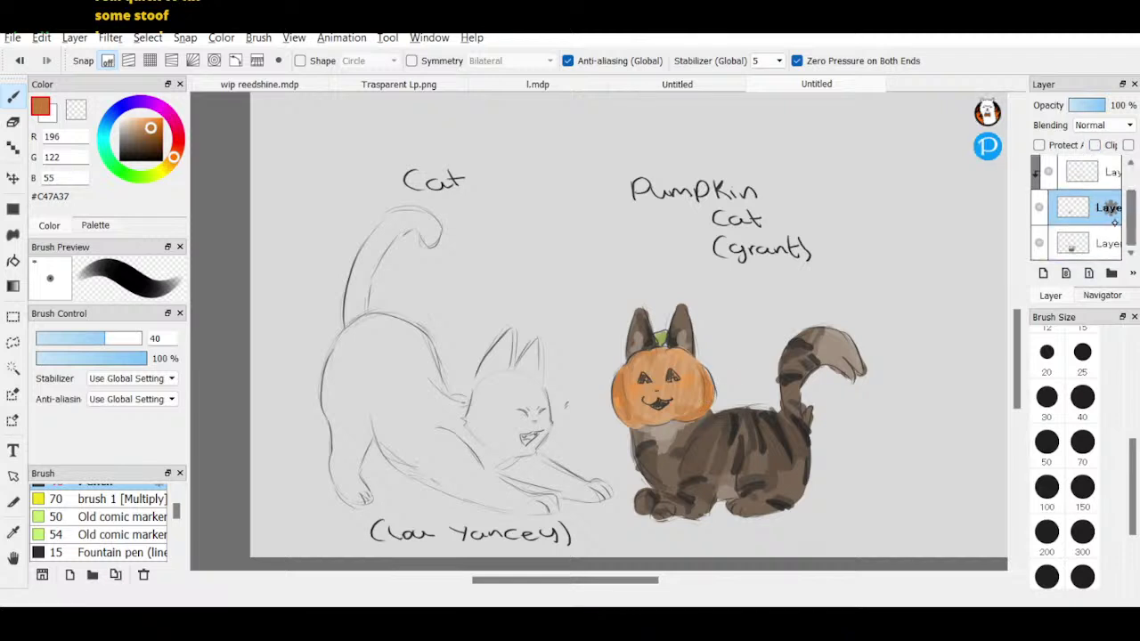
{"action": "left_click", "coordinate": [1110, 243]}
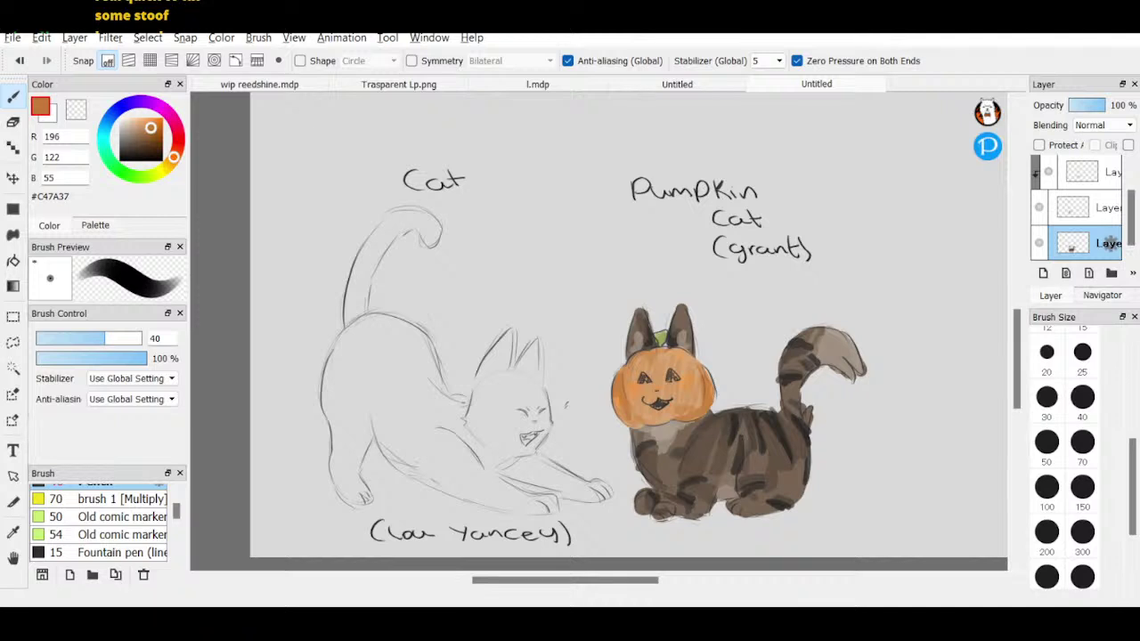
{"action": "left_click_drag", "start_coordinate": [150, 127], "coordinate": [132, 119]}
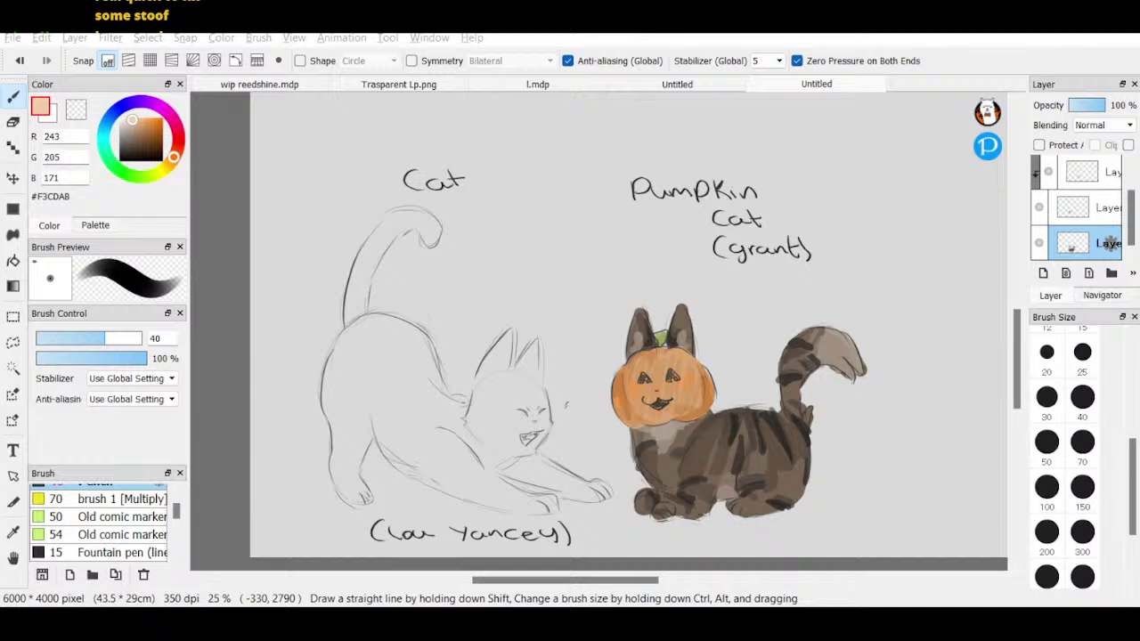
{"action": "left_click", "coordinate": [173, 158]}
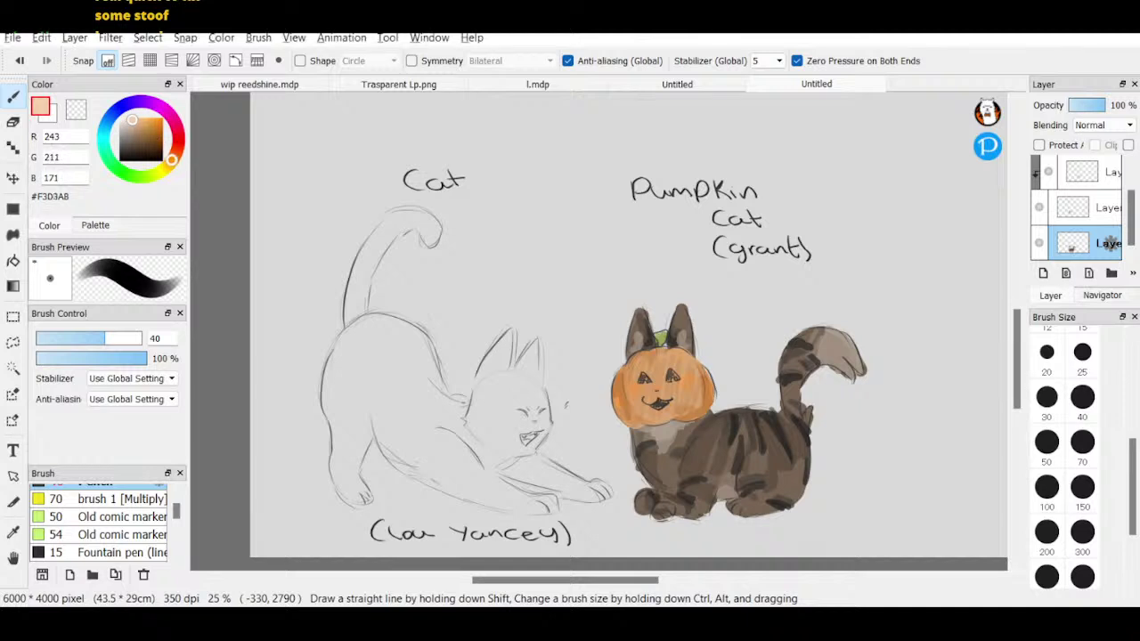
{"action": "left_click_drag", "start_coordinate": [155, 131], "coordinate": [149, 127]}
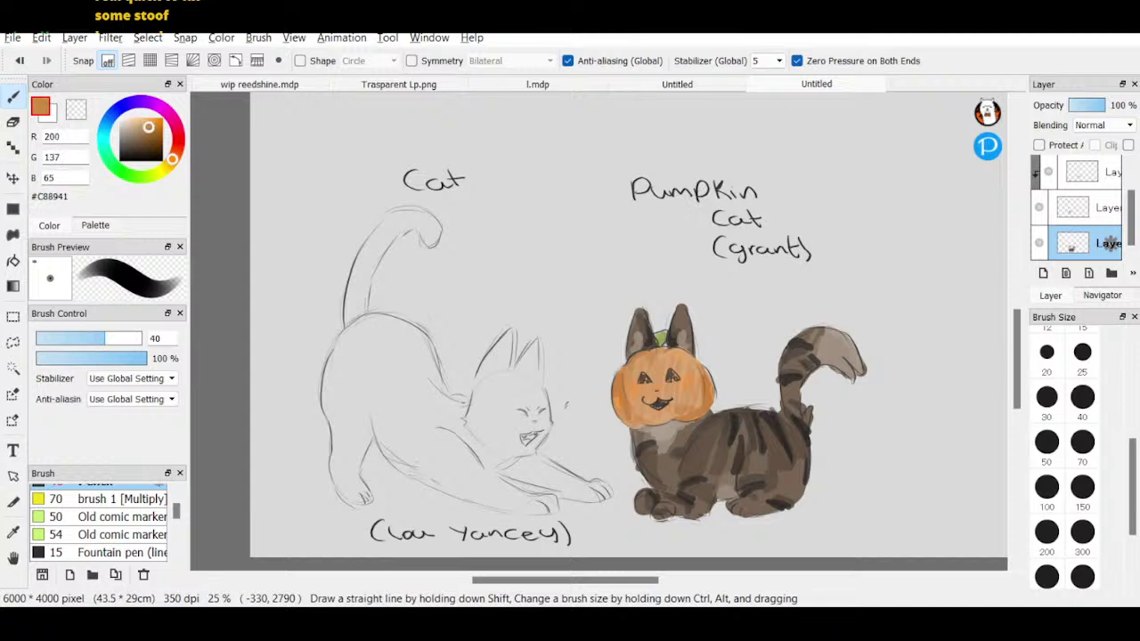
{"action": "left_click", "coordinate": [1082, 442]}
- Try ochre (#C89741) and orange-tan (#C88F5C) strokes on the play-bow cat's head, and undo them
{"action": "mouse_move", "coordinate": [500, 424]}
{"action": "left_mouse_down"}
{"action": "mouse_move", "coordinate": [490, 392]}
{"action": "mouse_move", "coordinate": [478, 392]}
{"action": "left_mouse_up"}
{"action": "key", "text": "ctrl+z"}
{"action": "left_click", "coordinate": [170, 162]}
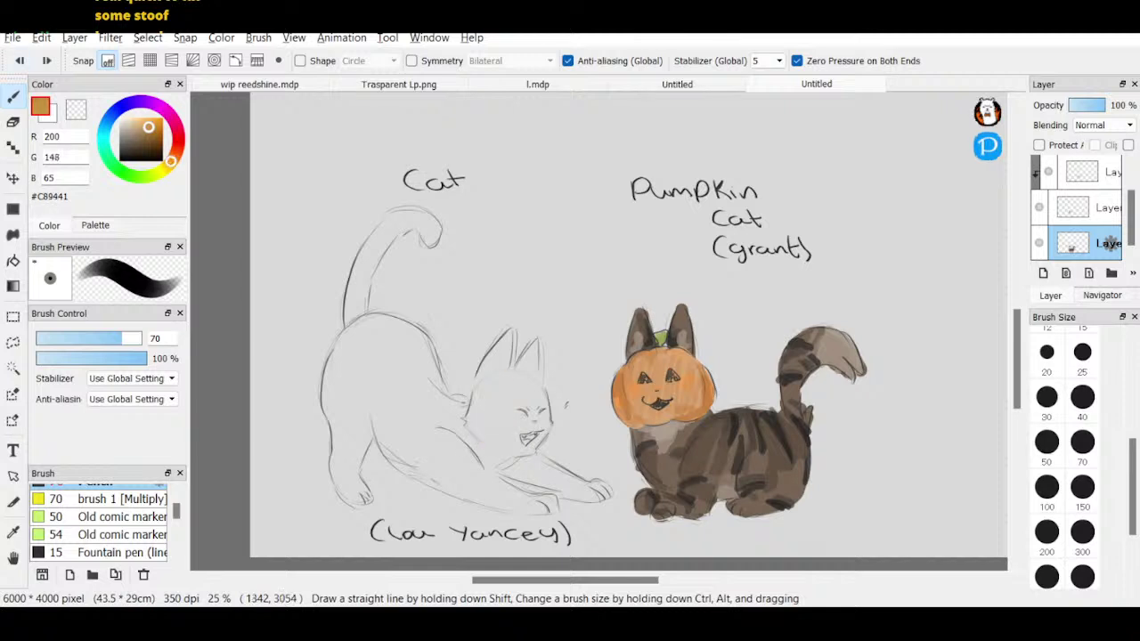
{"action": "mouse_move", "coordinate": [490, 385]}
{"action": "left_mouse_down"}
{"action": "mouse_move", "coordinate": [474, 445]}
{"action": "mouse_move", "coordinate": [497, 379]}
{"action": "mouse_move", "coordinate": [469, 429]}
{"action": "mouse_move", "coordinate": [504, 337]}
{"action": "left_mouse_up"}
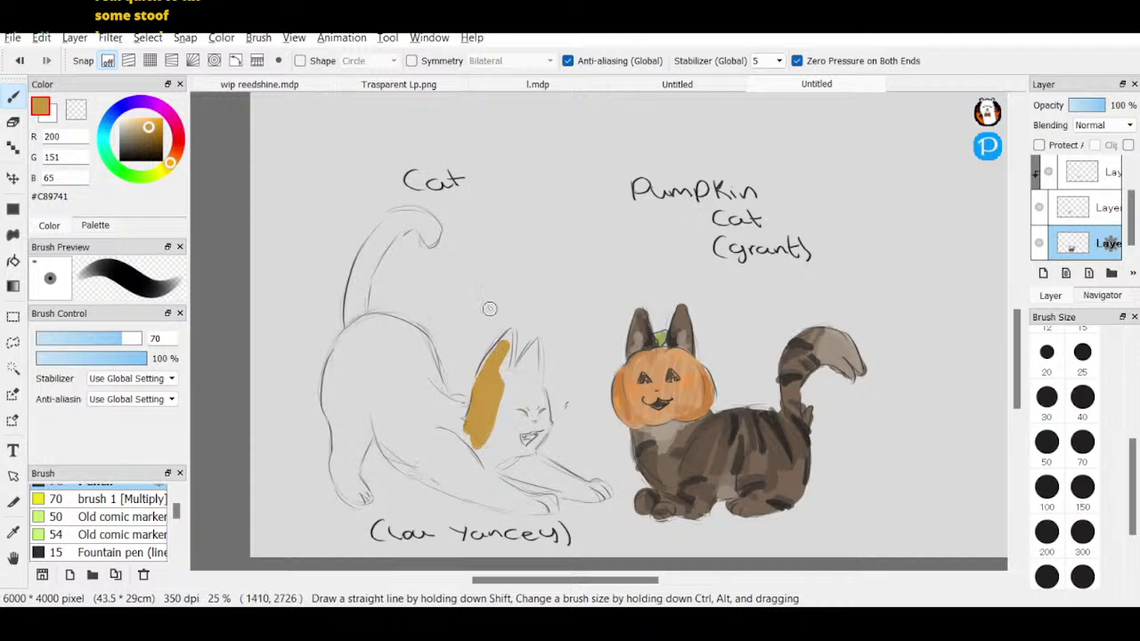
{"action": "key", "text": "ctrl+z"}
{"action": "left_click_drag", "start_coordinate": [147, 129], "coordinate": [174, 156]}
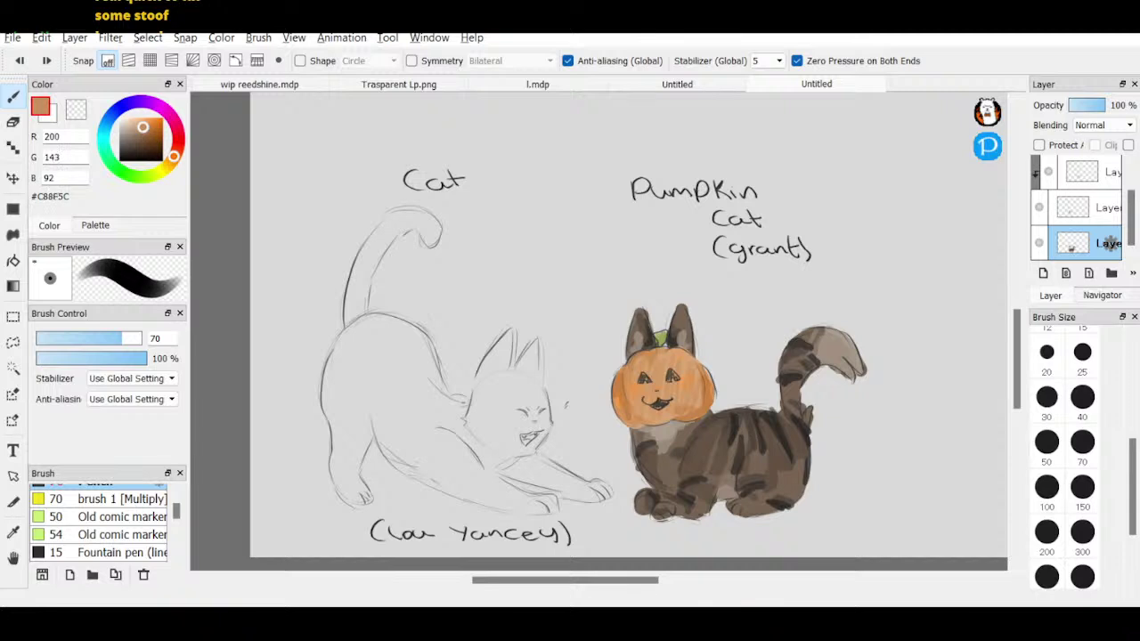
{"action": "mouse_move", "coordinate": [488, 396]}
{"action": "left_mouse_down"}
{"action": "mouse_move", "coordinate": [478, 437]}
{"action": "mouse_move", "coordinate": [492, 384]}
{"action": "left_mouse_up"}
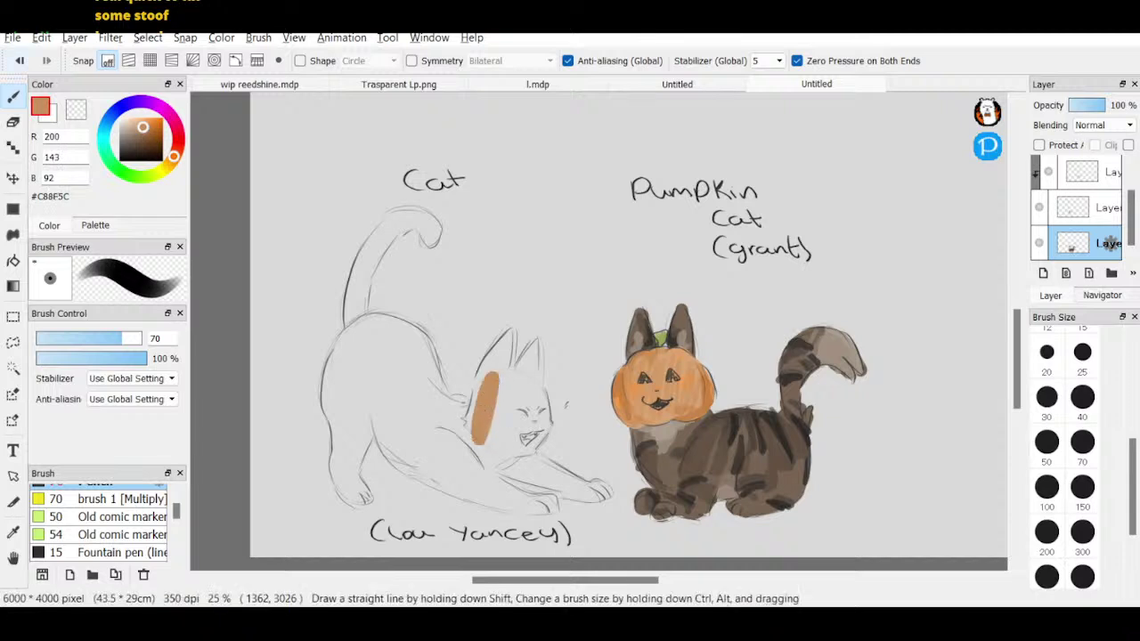
{"action": "key", "text": "ctrl+z"}
- Paint the play-bow cat's head and ears tan (#B78E66)
{"action": "left_click_drag", "start_coordinate": [142, 127], "coordinate": [172, 159]}
{"action": "mouse_move", "coordinate": [492, 390]}
{"action": "left_mouse_down"}
{"action": "mouse_move", "coordinate": [491, 446]}
{"action": "mouse_move", "coordinate": [504, 452]}
{"action": "mouse_move", "coordinate": [514, 425]}
{"action": "mouse_move", "coordinate": [496, 424]}
{"action": "mouse_move", "coordinate": [497, 393]}
{"action": "mouse_move", "coordinate": [479, 389]}
{"action": "mouse_move", "coordinate": [492, 365]}
{"action": "mouse_move", "coordinate": [480, 381]}
{"action": "mouse_move", "coordinate": [508, 340]}
{"action": "mouse_move", "coordinate": [500, 392]}
{"action": "mouse_move", "coordinate": [535, 350]}
{"action": "mouse_move", "coordinate": [523, 413]}
{"action": "mouse_move", "coordinate": [535, 345]}
{"action": "mouse_move", "coordinate": [521, 389]}
{"action": "left_mouse_up"}
{"action": "left_click_drag", "start_coordinate": [510, 336], "coordinate": [512, 333]}
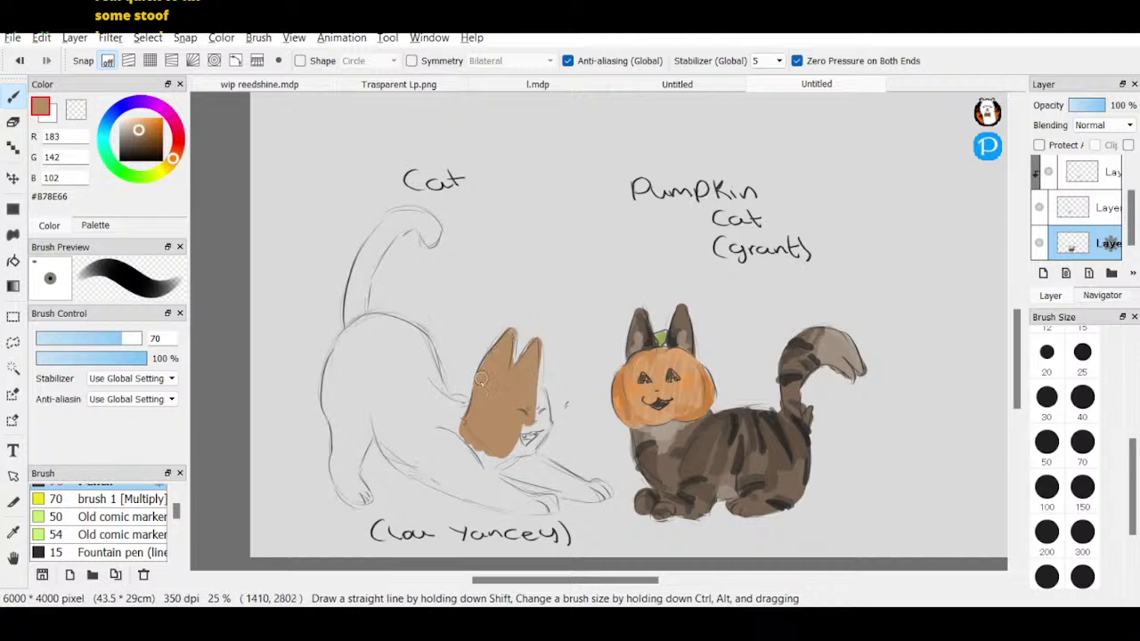
{"action": "mouse_move", "coordinate": [540, 388]}
{"action": "left_mouse_down"}
{"action": "mouse_move", "coordinate": [538, 400]}
{"action": "mouse_move", "coordinate": [535, 375]}
{"action": "left_mouse_up"}
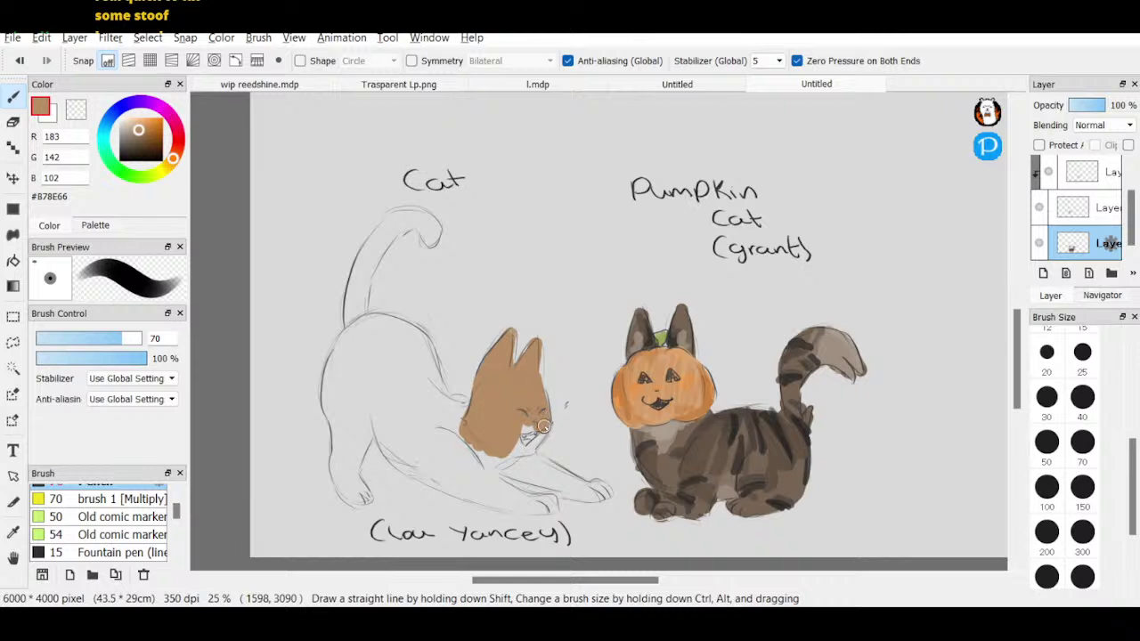
- Fill in the play-bow cat's muzzle, body, legs and tail with the same tan
{"action": "mouse_move", "coordinate": [544, 427]}
{"action": "left_mouse_down"}
{"action": "mouse_move", "coordinate": [503, 466]}
{"action": "mouse_move", "coordinate": [520, 466]}
{"action": "mouse_move", "coordinate": [497, 415]}
{"action": "mouse_move", "coordinate": [497, 442]}
{"action": "mouse_move", "coordinate": [519, 471]}
{"action": "mouse_move", "coordinate": [501, 464]}
{"action": "mouse_move", "coordinate": [566, 485]}
{"action": "mouse_move", "coordinate": [534, 459]}
{"action": "mouse_move", "coordinate": [601, 494]}
{"action": "mouse_move", "coordinate": [497, 460]}
{"action": "mouse_move", "coordinate": [501, 485]}
{"action": "mouse_move", "coordinate": [490, 480]}
{"action": "mouse_move", "coordinate": [549, 504]}
{"action": "mouse_move", "coordinate": [489, 499]}
{"action": "mouse_move", "coordinate": [428, 468]}
{"action": "mouse_move", "coordinate": [448, 487]}
{"action": "mouse_move", "coordinate": [491, 500]}
{"action": "mouse_move", "coordinate": [453, 472]}
{"action": "mouse_move", "coordinate": [431, 432]}
{"action": "mouse_move", "coordinate": [462, 445]}
{"action": "mouse_move", "coordinate": [483, 477]}
{"action": "mouse_move", "coordinate": [472, 444]}
{"action": "mouse_move", "coordinate": [494, 469]}
{"action": "mouse_move", "coordinate": [449, 402]}
{"action": "mouse_move", "coordinate": [462, 405]}
{"action": "mouse_move", "coordinate": [467, 428]}
{"action": "mouse_move", "coordinate": [421, 461]}
{"action": "mouse_move", "coordinate": [398, 447]}
{"action": "mouse_move", "coordinate": [408, 464]}
{"action": "mouse_move", "coordinate": [393, 458]}
{"action": "mouse_move", "coordinate": [375, 418]}
{"action": "mouse_move", "coordinate": [428, 475]}
{"action": "mouse_move", "coordinate": [365, 392]}
{"action": "mouse_move", "coordinate": [423, 365]}
{"action": "left_mouse_up"}
{"action": "mouse_move", "coordinate": [381, 408]}
{"action": "left_mouse_down"}
{"action": "mouse_move", "coordinate": [358, 498]}
{"action": "mouse_move", "coordinate": [339, 481]}
{"action": "mouse_move", "coordinate": [338, 426]}
{"action": "mouse_move", "coordinate": [347, 461]}
{"action": "mouse_move", "coordinate": [355, 439]}
{"action": "mouse_move", "coordinate": [329, 394]}
{"action": "mouse_move", "coordinate": [353, 334]}
{"action": "mouse_move", "coordinate": [345, 384]}
{"action": "mouse_move", "coordinate": [367, 337]}
{"action": "left_mouse_up"}
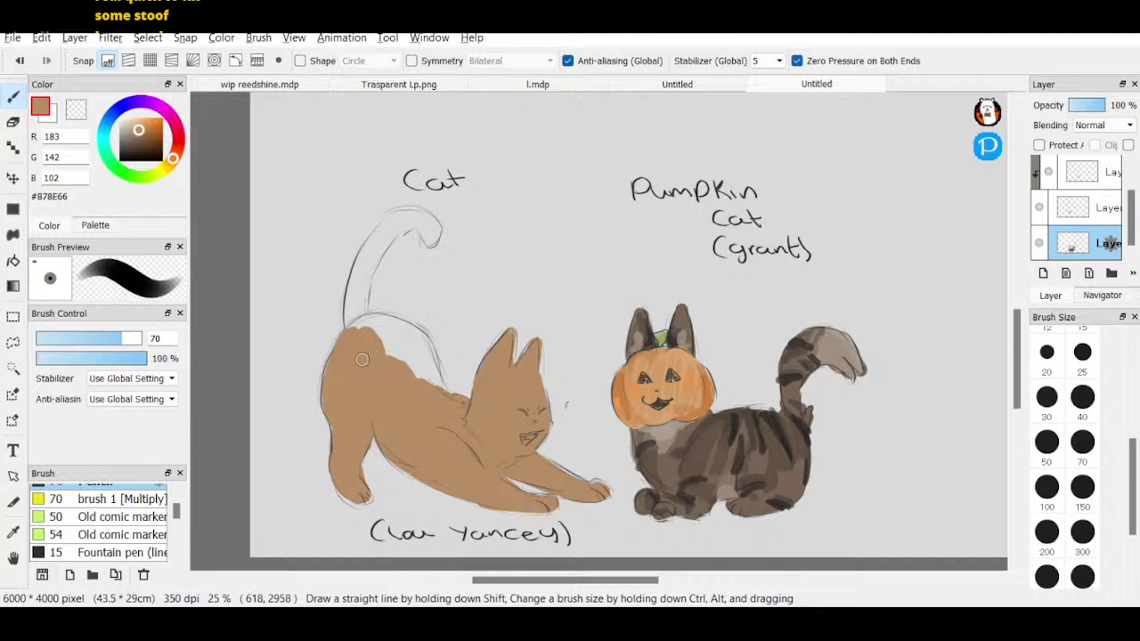
{"action": "left_click", "coordinate": [1040, 243]}
{"action": "left_click", "coordinate": [1039, 243]}
{"action": "mouse_move", "coordinate": [380, 344]}
{"action": "left_mouse_down"}
{"action": "mouse_move", "coordinate": [420, 338]}
{"action": "mouse_move", "coordinate": [435, 390]}
{"action": "mouse_move", "coordinate": [420, 346]}
{"action": "mouse_move", "coordinate": [409, 363]}
{"action": "mouse_move", "coordinate": [373, 319]}
{"action": "mouse_move", "coordinate": [405, 335]}
{"action": "mouse_move", "coordinate": [397, 347]}
{"action": "mouse_move", "coordinate": [371, 335]}
{"action": "mouse_move", "coordinate": [355, 288]}
{"action": "mouse_move", "coordinate": [354, 337]}
{"action": "mouse_move", "coordinate": [356, 272]}
{"action": "mouse_move", "coordinate": [353, 325]}
{"action": "mouse_move", "coordinate": [361, 273]}
{"action": "mouse_move", "coordinate": [362, 330]}
{"action": "mouse_move", "coordinate": [374, 249]}
{"action": "mouse_move", "coordinate": [359, 267]}
{"action": "mouse_move", "coordinate": [400, 217]}
{"action": "mouse_move", "coordinate": [372, 268]}
{"action": "mouse_move", "coordinate": [409, 218]}
{"action": "left_mouse_up"}
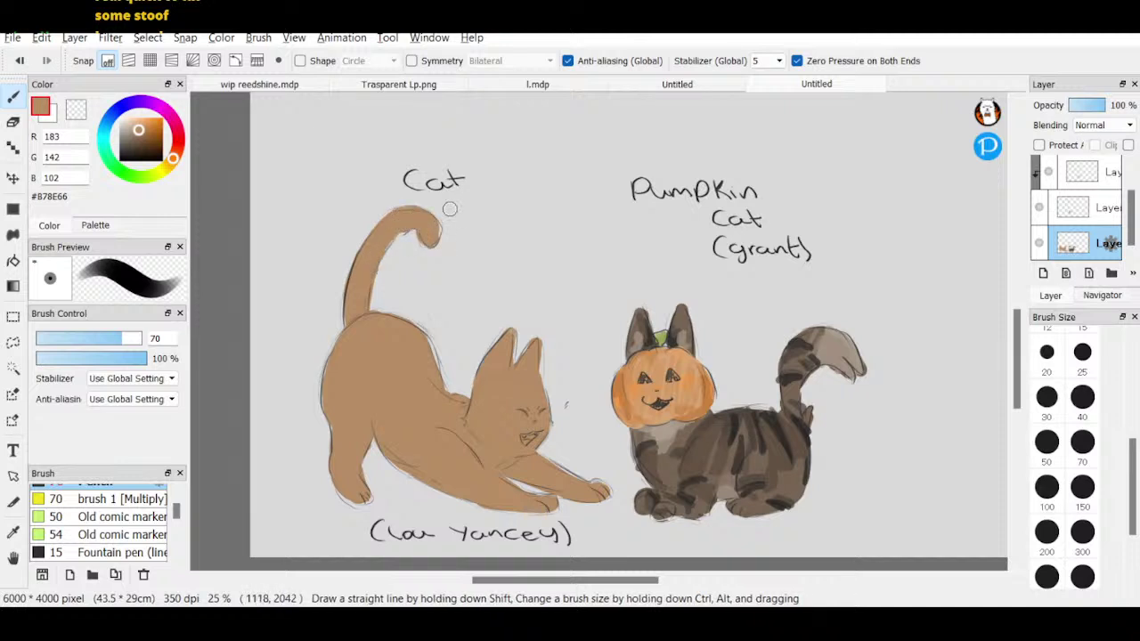
- Paint grey-brown (#917355) spots on the play-bow cat's body plus stripes on its back and front legs, using brush sizes 40 and 70
{"action": "left_click", "coordinate": [1082, 396]}
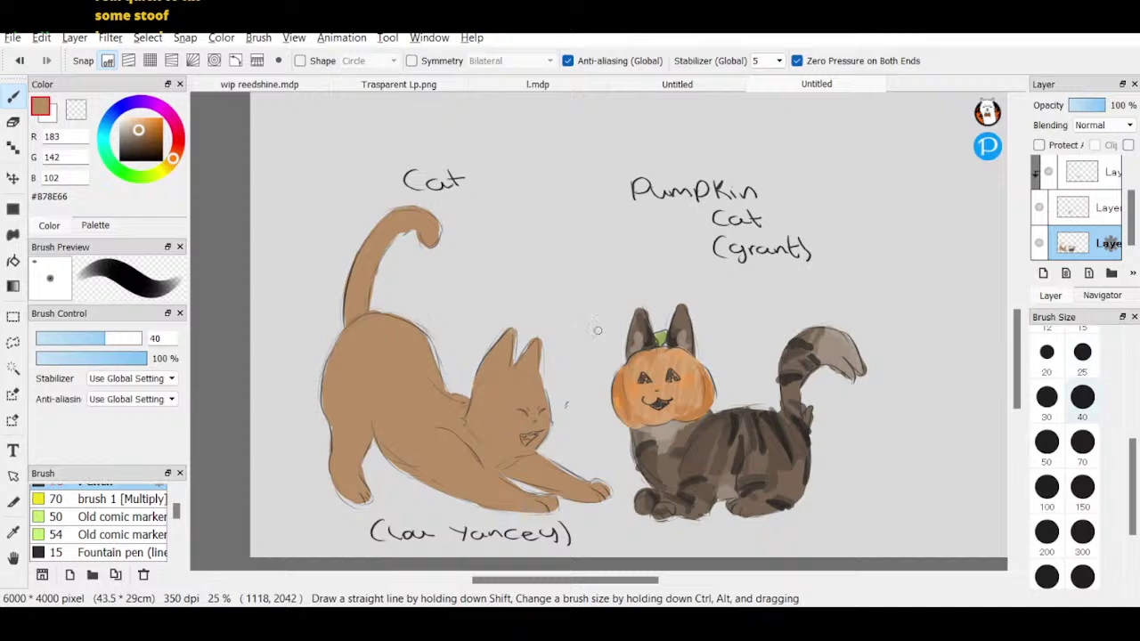
{"action": "left_click", "coordinate": [137, 136]}
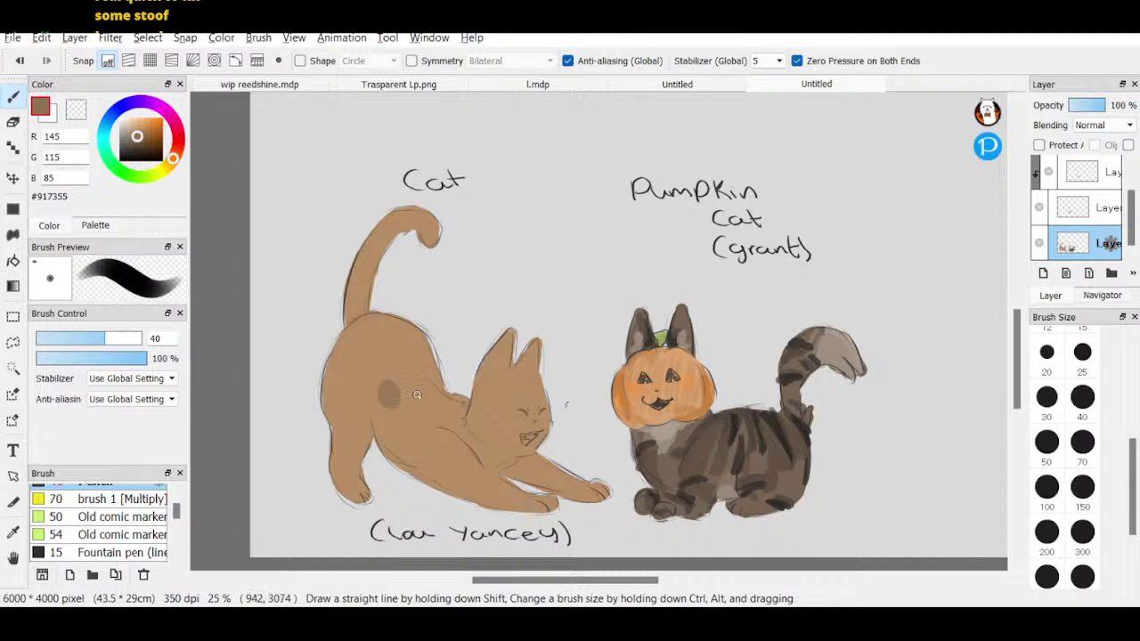
{"action": "left_click", "coordinate": [1082, 442]}
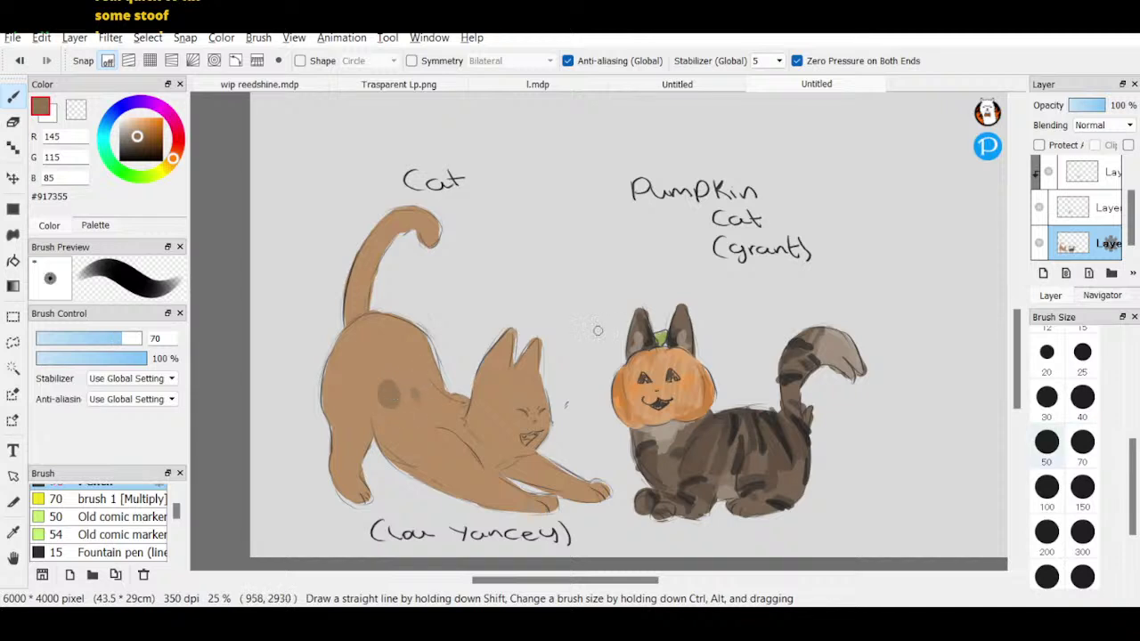
{"action": "left_click", "coordinate": [399, 365]}
{"action": "left_click", "coordinate": [417, 371]}
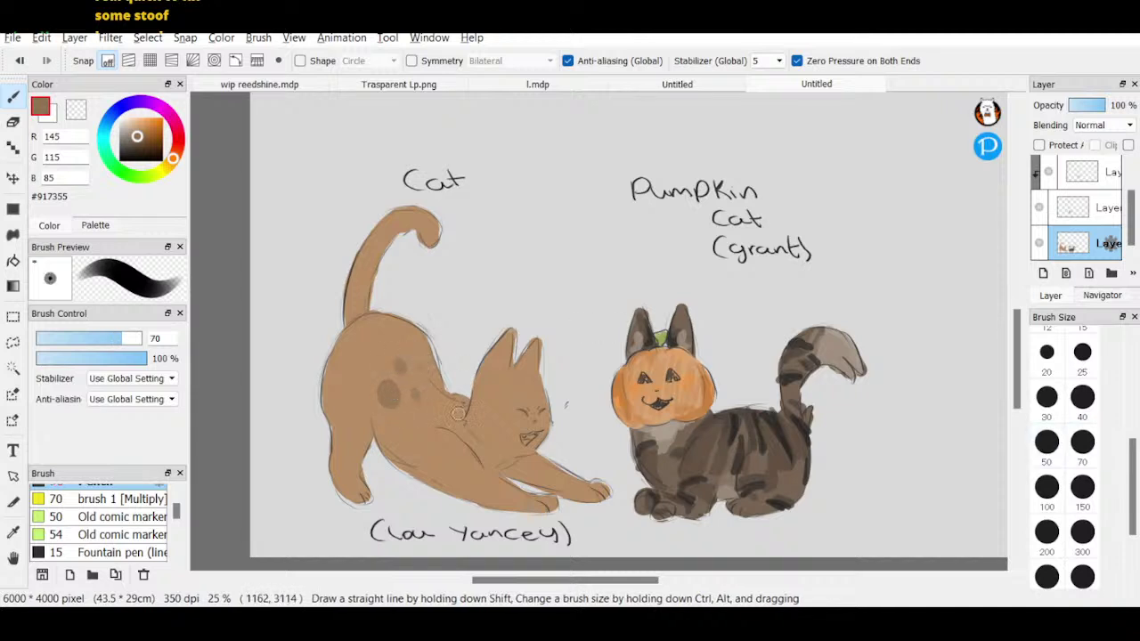
{"action": "left_click", "coordinate": [427, 417]}
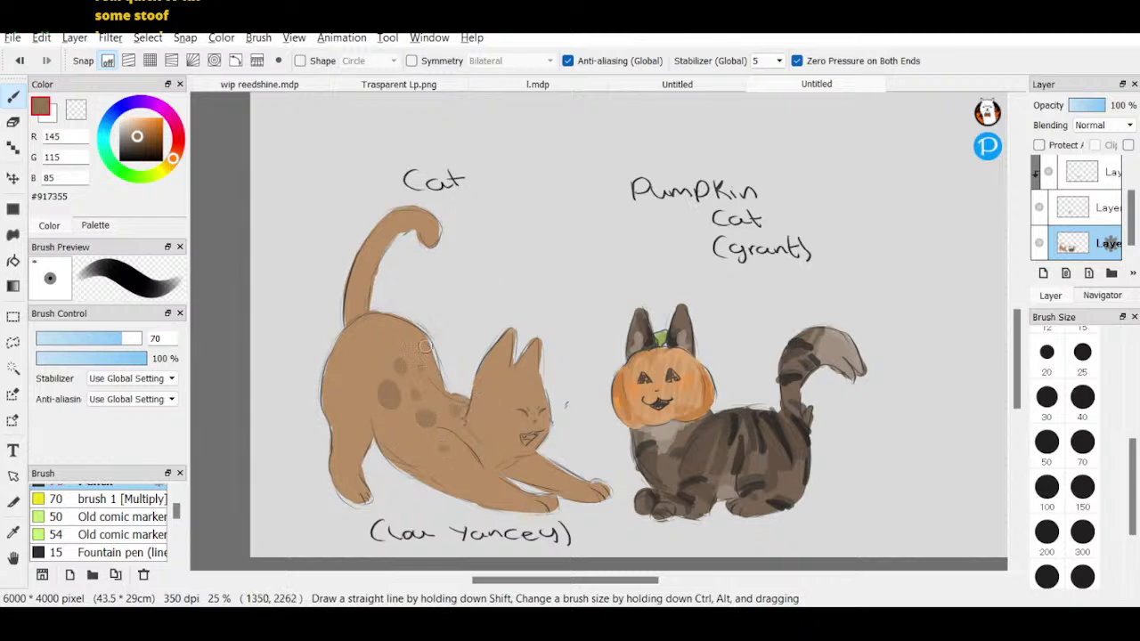
{"action": "mouse_move", "coordinate": [416, 361]}
{"action": "left_mouse_down"}
{"action": "mouse_move", "coordinate": [408, 326]}
{"action": "mouse_move", "coordinate": [438, 381]}
{"action": "left_mouse_up"}
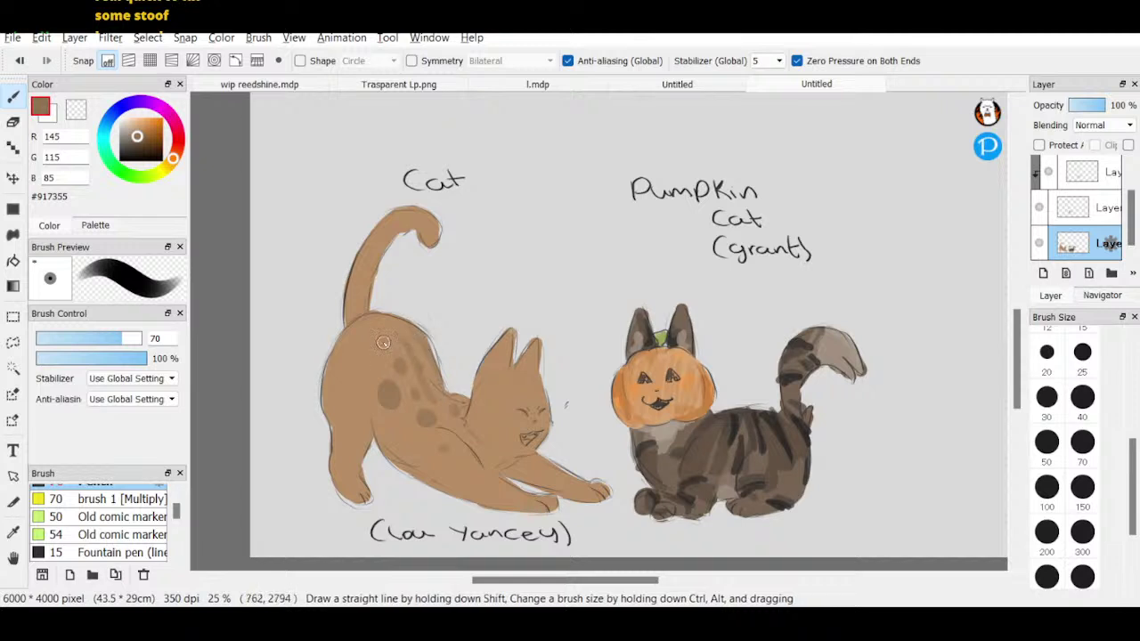
{"action": "left_click_drag", "start_coordinate": [372, 356], "coordinate": [367, 351]}
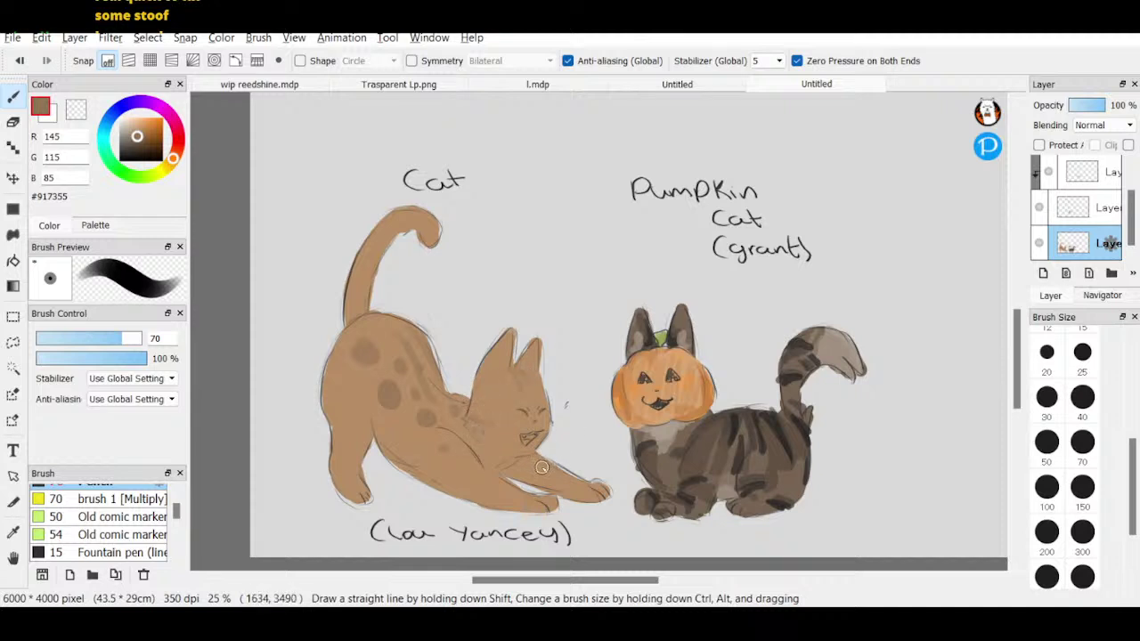
{"action": "left_click_drag", "start_coordinate": [540, 441], "coordinate": [531, 429]}
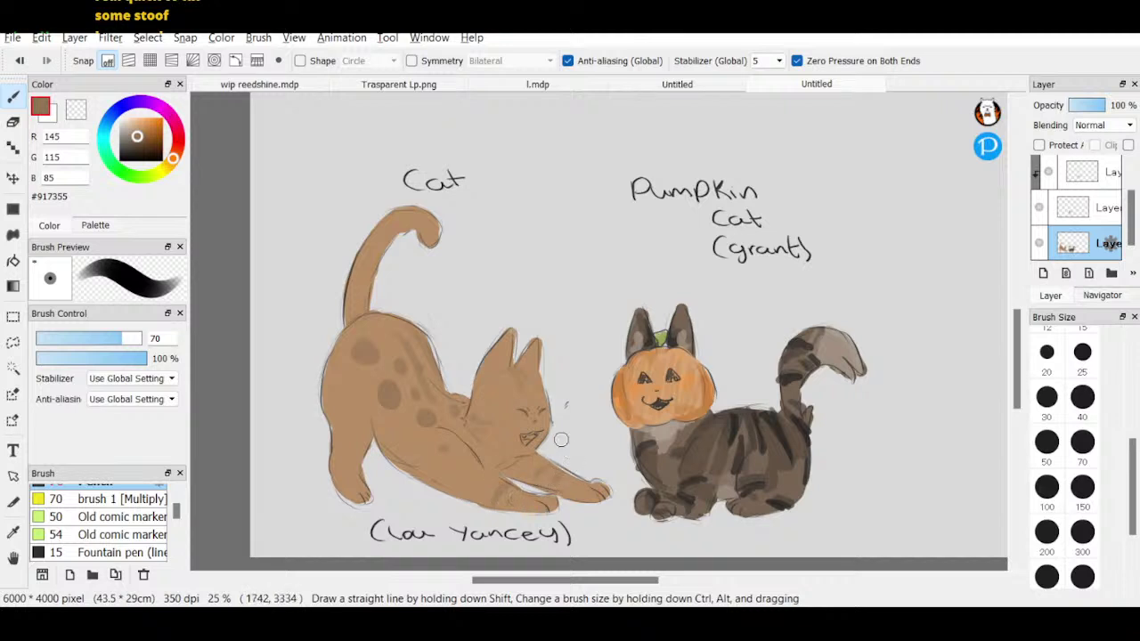
- Darken the play-bow cat's body spots and back stripes with medium brown (#805E47)
{"action": "left_click_drag", "start_coordinate": [137, 136], "coordinate": [152, 146]}
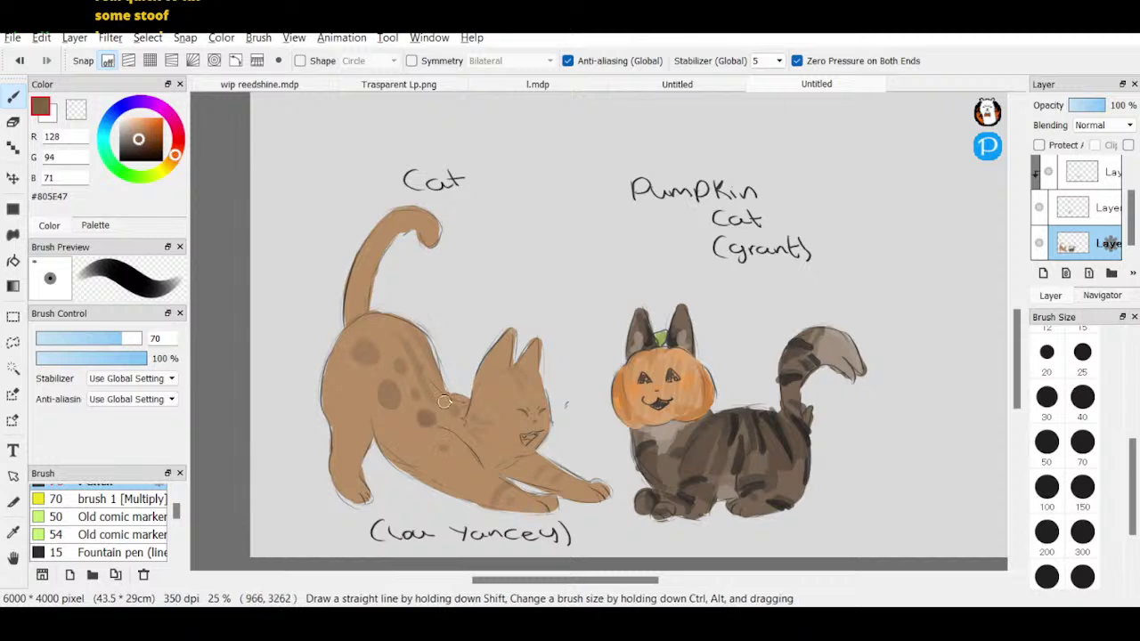
{"action": "mouse_move", "coordinate": [404, 347]}
{"action": "left_mouse_down"}
{"action": "mouse_move", "coordinate": [422, 380]}
{"action": "mouse_move", "coordinate": [411, 329]}
{"action": "mouse_move", "coordinate": [435, 382]}
{"action": "mouse_move", "coordinate": [387, 390]}
{"action": "left_mouse_up"}
{"action": "left_click", "coordinate": [386, 389]}
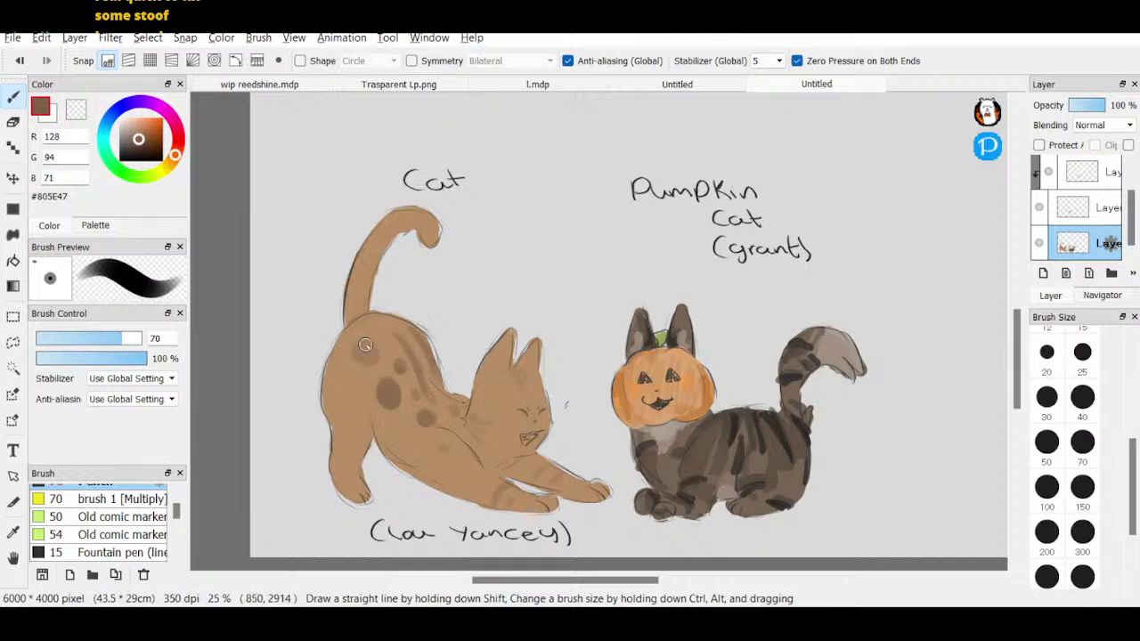
{"action": "mouse_move", "coordinate": [365, 344]}
{"action": "left_mouse_down"}
{"action": "mouse_move", "coordinate": [368, 270]}
{"action": "mouse_move", "coordinate": [373, 319]}
{"action": "mouse_move", "coordinate": [404, 327]}
{"action": "mouse_move", "coordinate": [370, 318]}
{"action": "left_mouse_up"}
- Deepen the tail base, body spots and front-leg stripes with dark brown (#664B3A), adding more spots on the hip, thigh and shoulder
{"action": "left_click_drag", "start_coordinate": [138, 143], "coordinate": [138, 144]}
{"action": "mouse_move", "coordinate": [376, 319]}
{"action": "left_mouse_down"}
{"action": "mouse_move", "coordinate": [348, 306]}
{"action": "mouse_move", "coordinate": [363, 315]}
{"action": "mouse_move", "coordinate": [371, 268]}
{"action": "mouse_move", "coordinate": [357, 314]}
{"action": "mouse_move", "coordinate": [356, 270]}
{"action": "mouse_move", "coordinate": [349, 303]}
{"action": "mouse_move", "coordinate": [377, 251]}
{"action": "mouse_move", "coordinate": [351, 291]}
{"action": "mouse_move", "coordinate": [356, 315]}
{"action": "mouse_move", "coordinate": [383, 258]}
{"action": "left_mouse_up"}
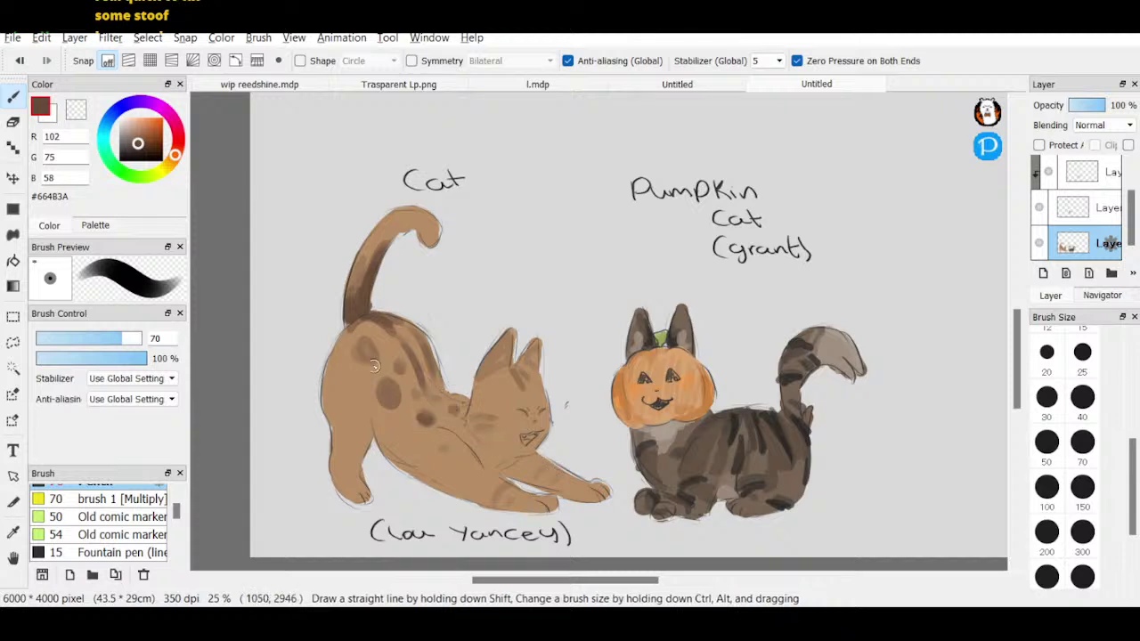
{"action": "mouse_move", "coordinate": [375, 440]}
{"action": "left_mouse_down"}
{"action": "mouse_move", "coordinate": [359, 447]}
{"action": "mouse_move", "coordinate": [360, 434]}
{"action": "left_mouse_up"}
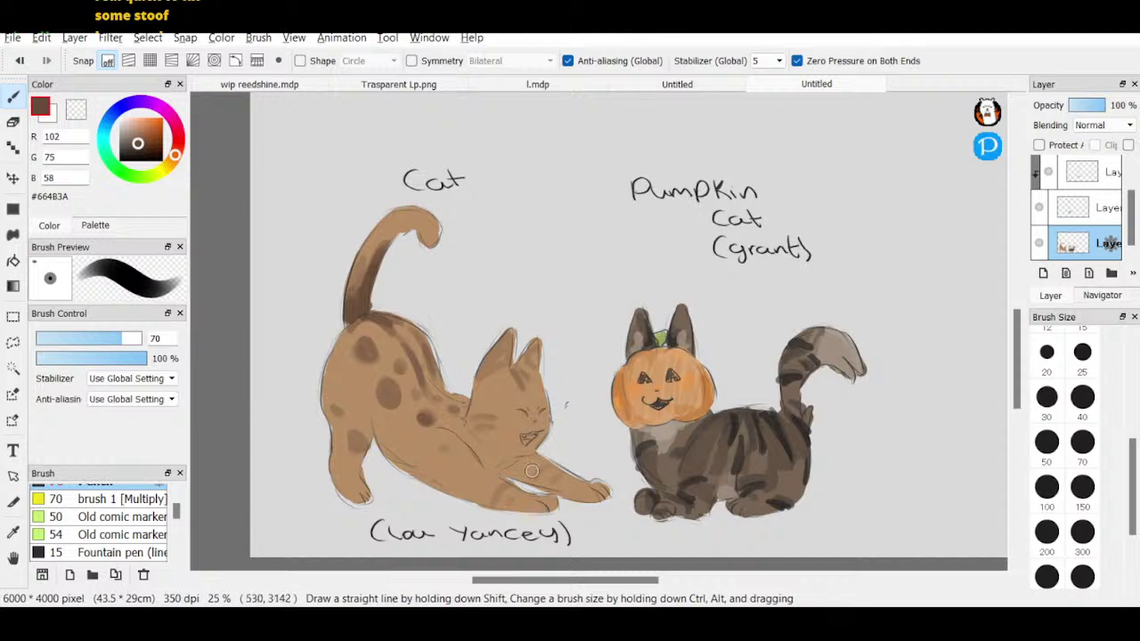
{"action": "mouse_move", "coordinate": [502, 500]}
{"action": "left_mouse_down"}
{"action": "mouse_move", "coordinate": [511, 486]}
{"action": "mouse_move", "coordinate": [562, 475]}
{"action": "left_mouse_up"}
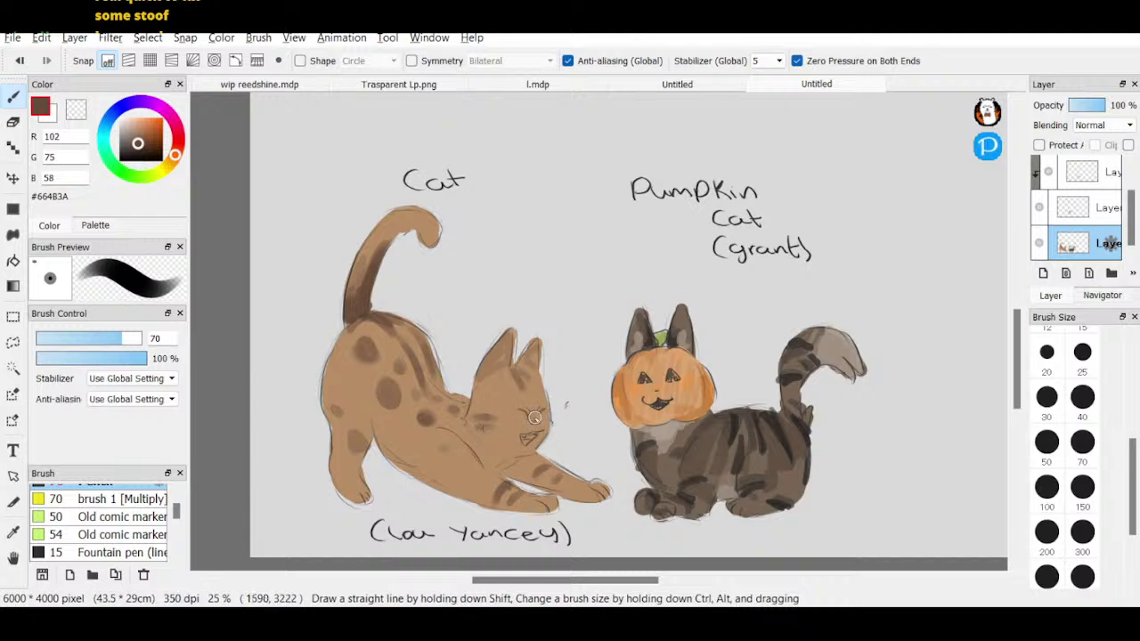
{"action": "left_click_drag", "start_coordinate": [459, 457], "coordinate": [453, 449]}
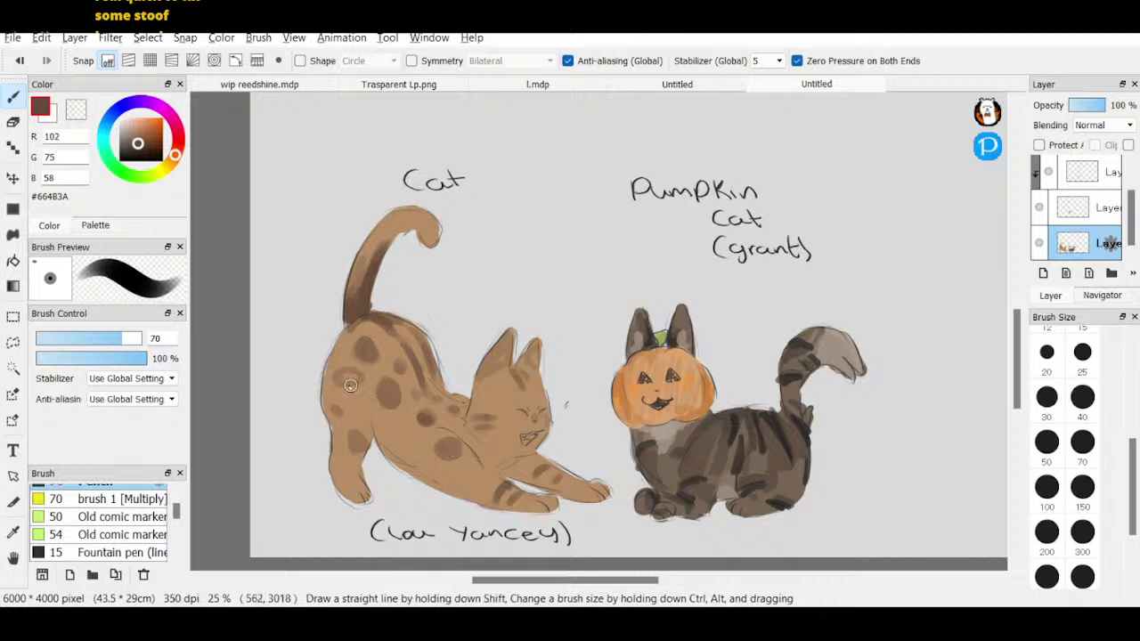
{"action": "mouse_move", "coordinate": [346, 377]}
{"action": "left_mouse_down"}
{"action": "mouse_move", "coordinate": [380, 366]}
{"action": "mouse_move", "coordinate": [411, 387]}
{"action": "mouse_move", "coordinate": [385, 397]}
{"action": "mouse_move", "coordinate": [444, 407]}
{"action": "mouse_move", "coordinate": [456, 392]}
{"action": "mouse_move", "coordinate": [438, 391]}
{"action": "mouse_move", "coordinate": [461, 390]}
{"action": "mouse_move", "coordinate": [439, 413]}
{"action": "mouse_move", "coordinate": [471, 397]}
{"action": "left_mouse_up"}
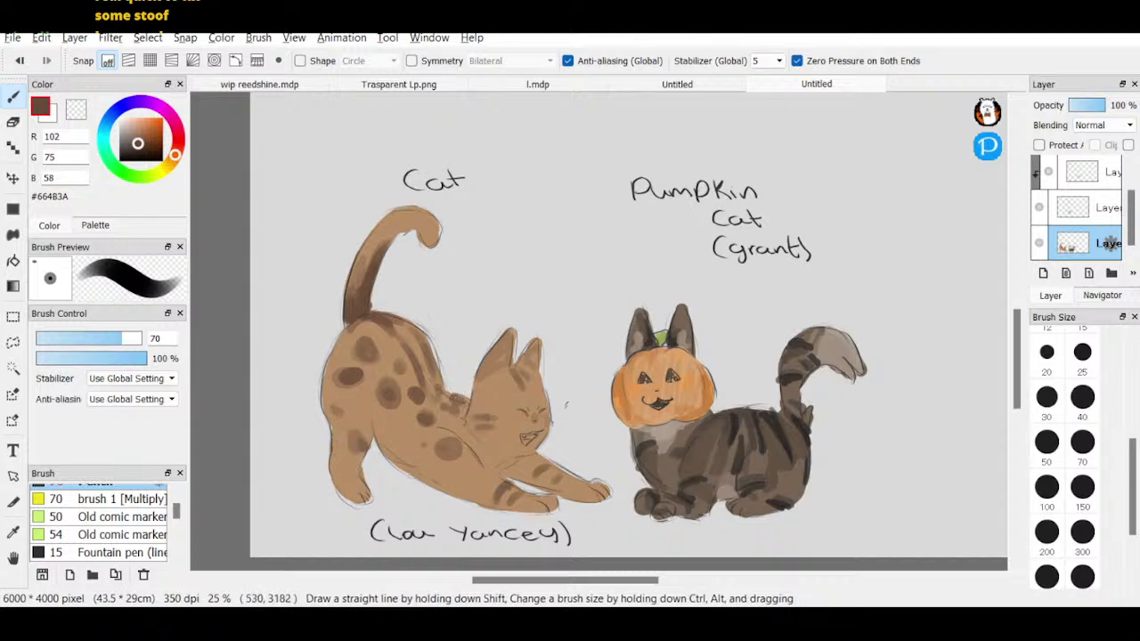
- Brush light golden tan (#DDA769) highlights onto the play-bow cat's fur, including along its belly
{"action": "mouse_move", "coordinate": [175, 154]}
{"action": "left_mouse_down"}
{"action": "mouse_move", "coordinate": [142, 131]}
{"action": "mouse_move", "coordinate": [175, 158]}
{"action": "left_mouse_up"}
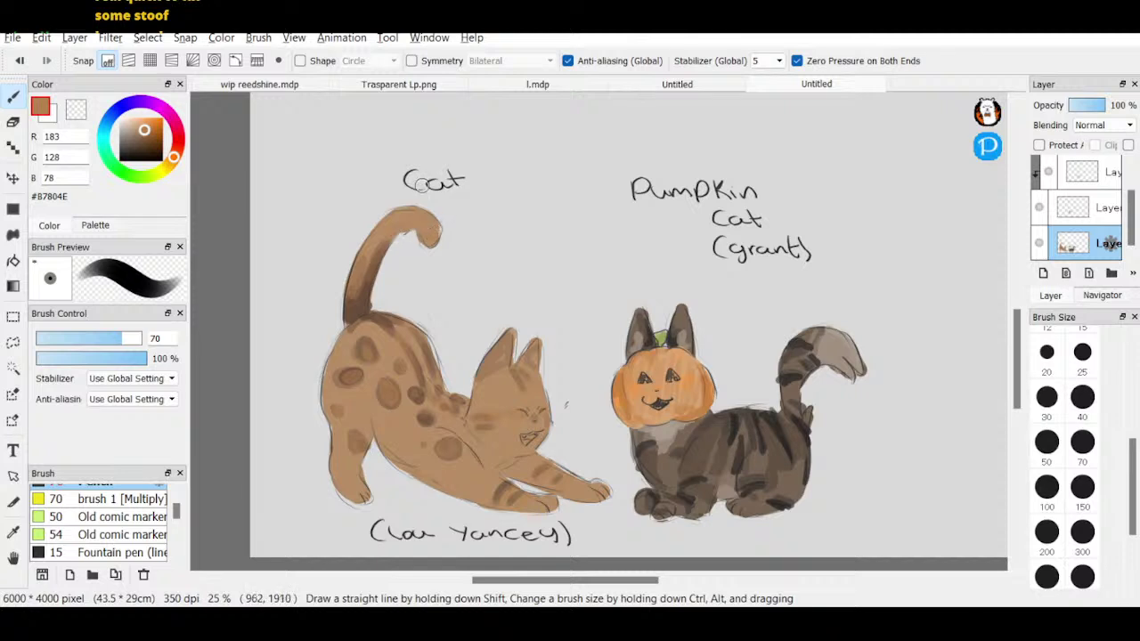
{"action": "left_click_drag", "start_coordinate": [142, 128], "coordinate": [143, 123]}
{"action": "left_click", "coordinate": [173, 160]}
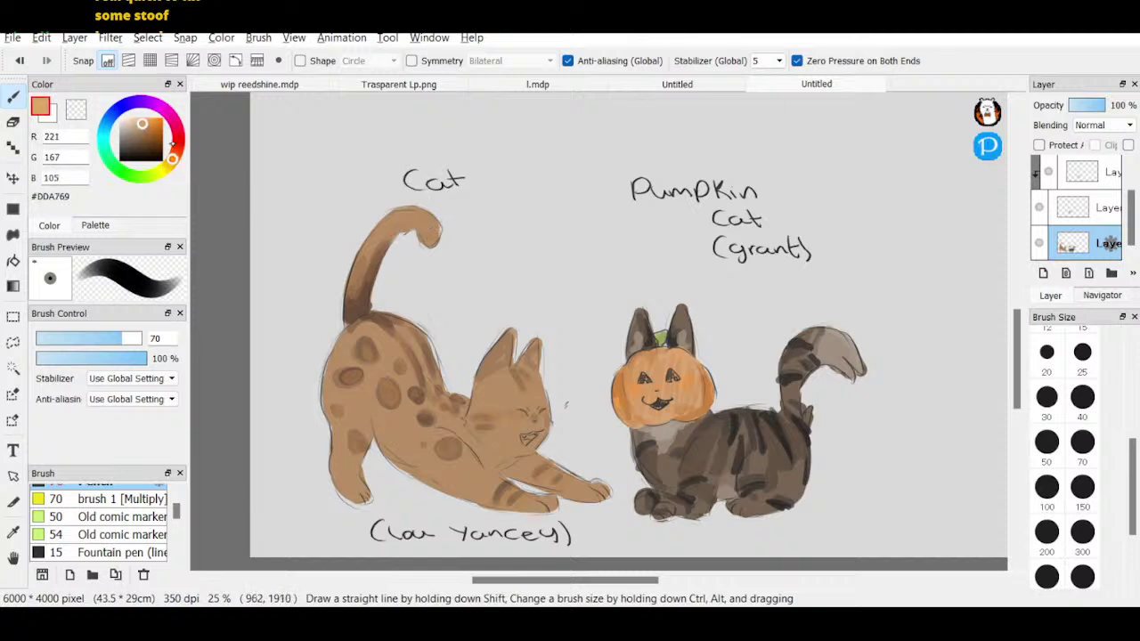
{"action": "left_click_drag", "start_coordinate": [379, 437], "coordinate": [431, 484]}
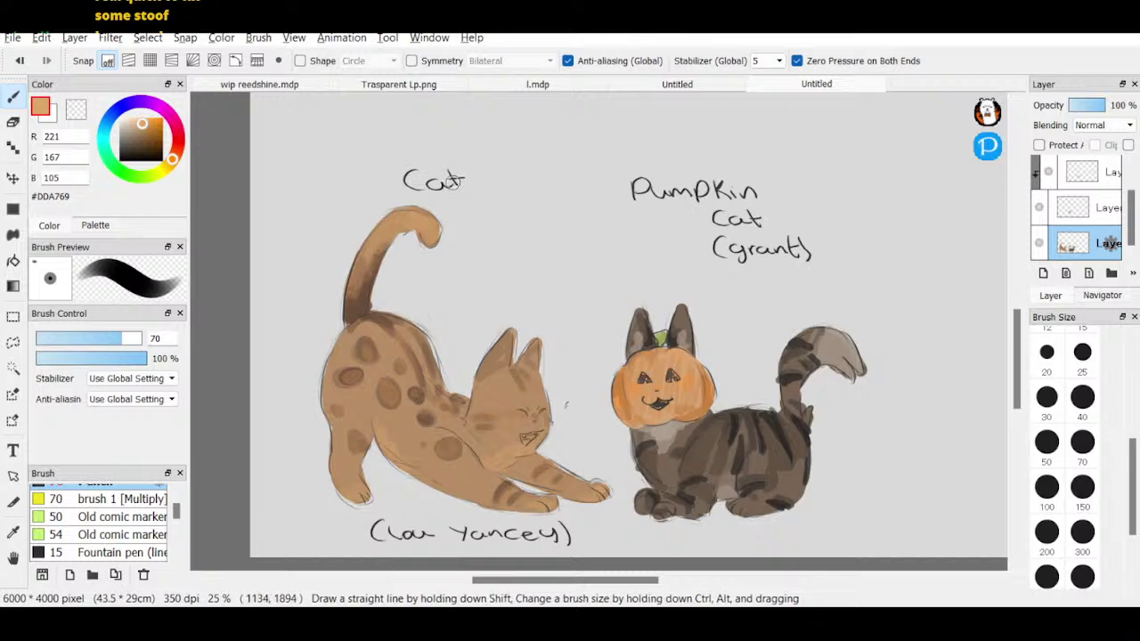
- Paint brown (#80592E) stripes on the play-bow cat's cheek and forehead, and shade its ears at brush size 25
{"action": "left_click_drag", "start_coordinate": [141, 135], "coordinate": [147, 139]}
{"action": "mouse_move", "coordinate": [476, 420]}
{"action": "left_mouse_down"}
{"action": "mouse_move", "coordinate": [489, 415]}
{"action": "mouse_move", "coordinate": [476, 418]}
{"action": "left_mouse_up"}
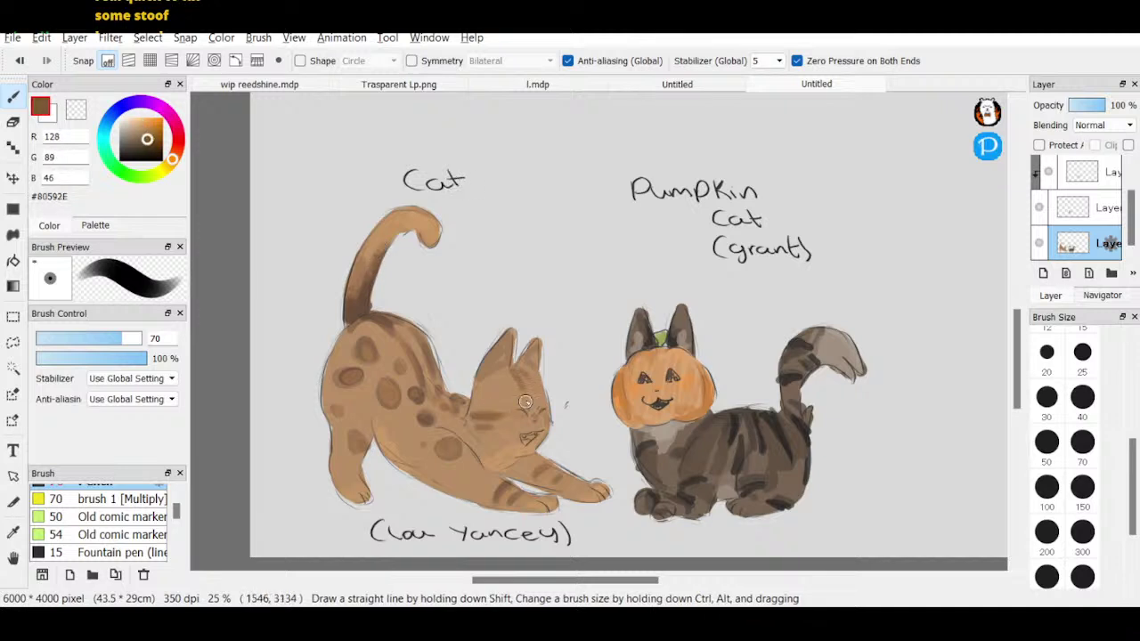
{"action": "left_click_drag", "start_coordinate": [516, 371], "coordinate": [522, 382]}
{"action": "left_click", "coordinate": [1082, 352]}
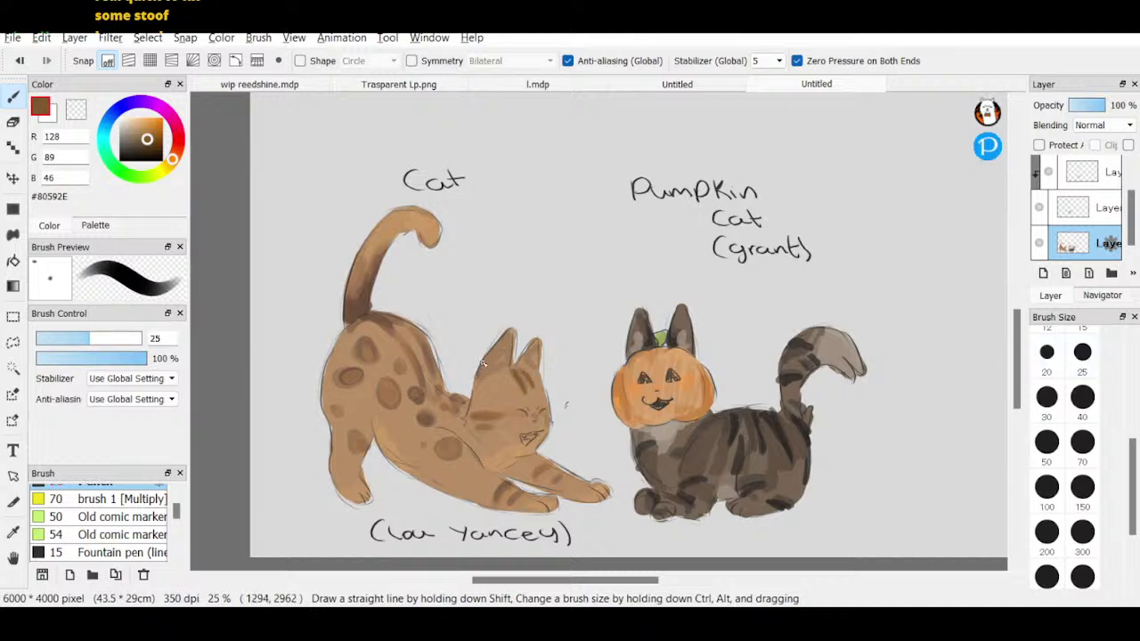
{"action": "left_click_drag", "start_coordinate": [482, 362], "coordinate": [538, 344]}
- Darken the stripes along the play-bow cat's back with deep brown (#5A422F) at brush size 40
{"action": "left_click", "coordinate": [1082, 401]}
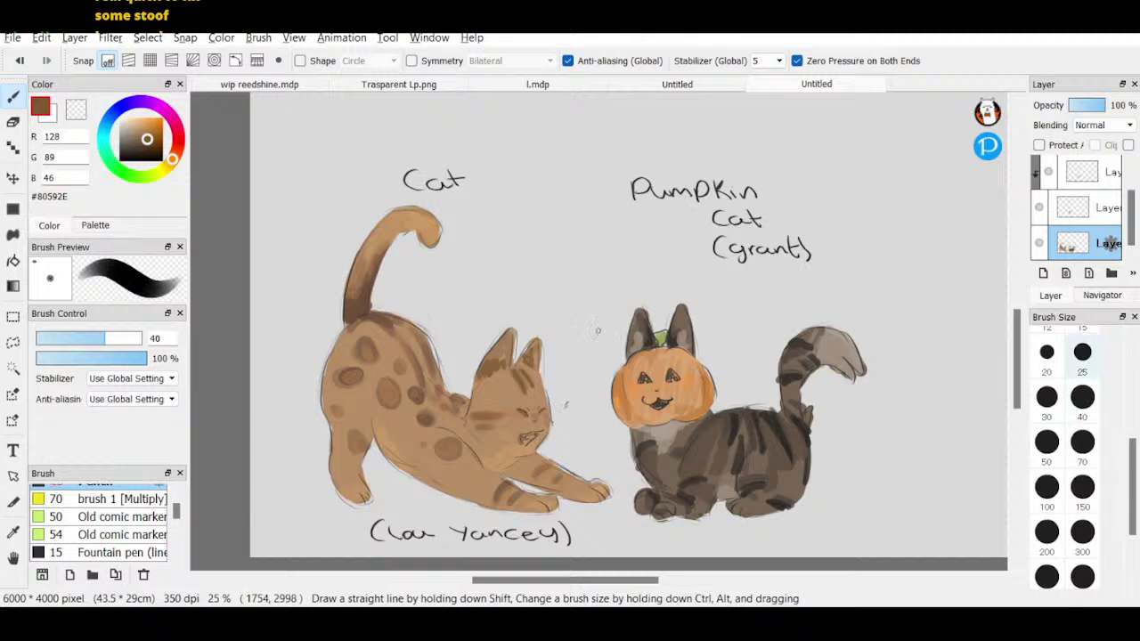
{"action": "mouse_move", "coordinate": [420, 371]}
{"action": "left_mouse_down"}
{"action": "mouse_move", "coordinate": [401, 344]}
{"action": "mouse_move", "coordinate": [423, 380]}
{"action": "left_mouse_up"}
{"action": "left_click", "coordinate": [139, 145]}
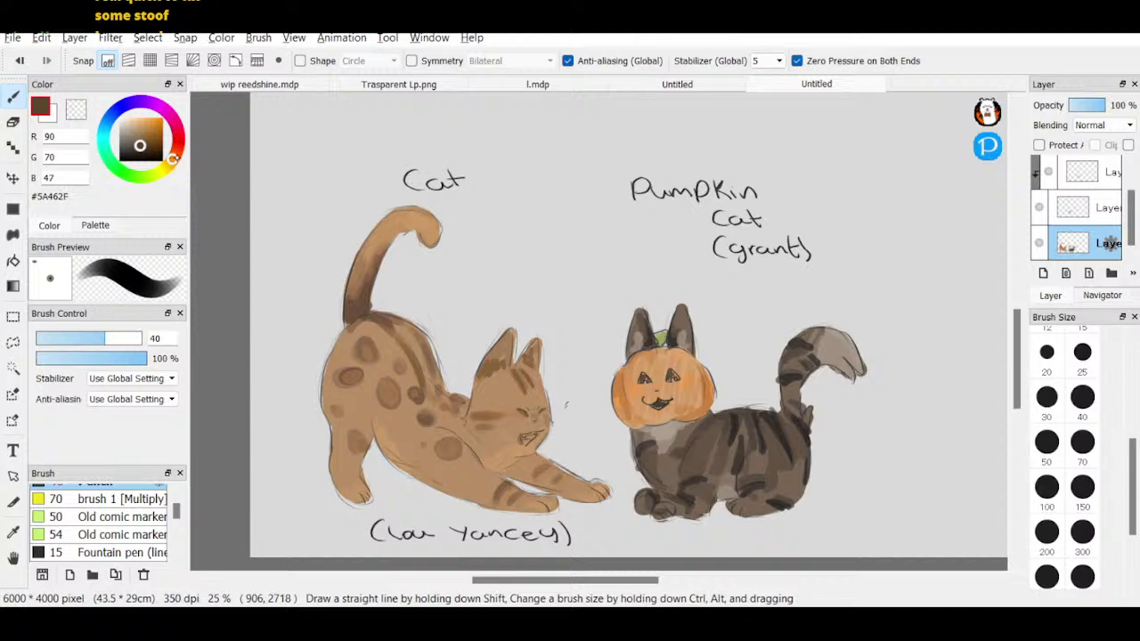
{"action": "left_click_drag", "start_coordinate": [173, 158], "coordinate": [175, 156]}
{"action": "mouse_move", "coordinate": [405, 344]}
{"action": "left_mouse_down"}
{"action": "mouse_move", "coordinate": [427, 385]}
{"action": "mouse_move", "coordinate": [445, 392]}
{"action": "left_mouse_up"}
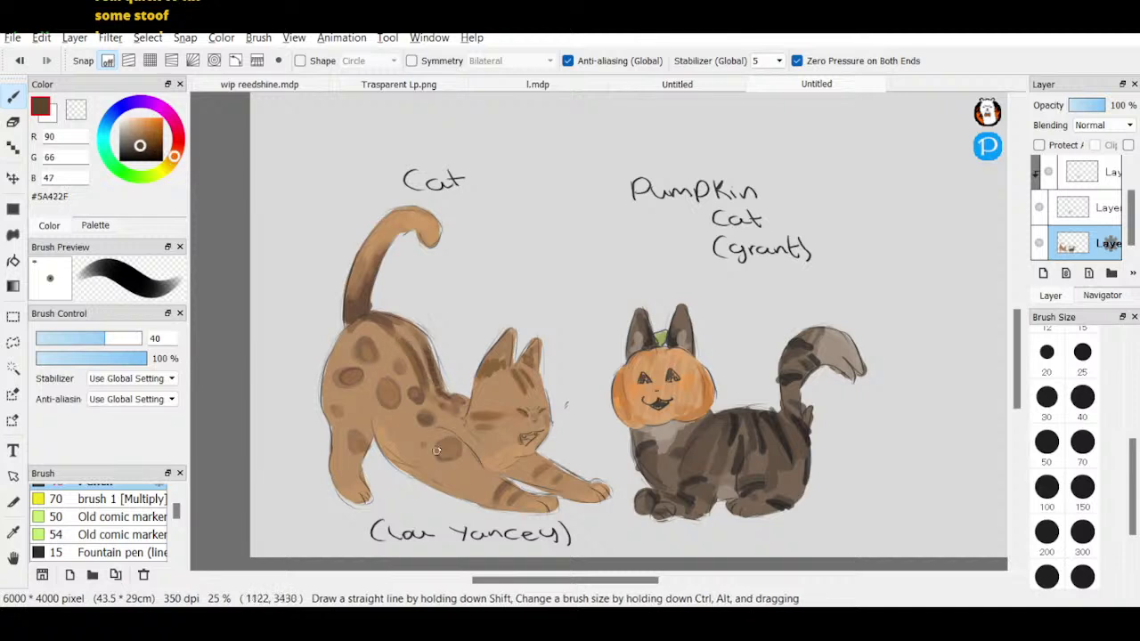
- Outline the spots on the play-bow cat's shoulder, thigh, hip and flank with the deep brown
{"action": "left_click_drag", "start_coordinate": [449, 448], "coordinate": [444, 455]}
{"action": "mouse_move", "coordinate": [354, 434]}
{"action": "left_mouse_down"}
{"action": "mouse_move", "coordinate": [358, 443]}
{"action": "mouse_move", "coordinate": [338, 411]}
{"action": "left_mouse_up"}
{"action": "left_click_drag", "start_coordinate": [367, 354], "coordinate": [375, 347]}
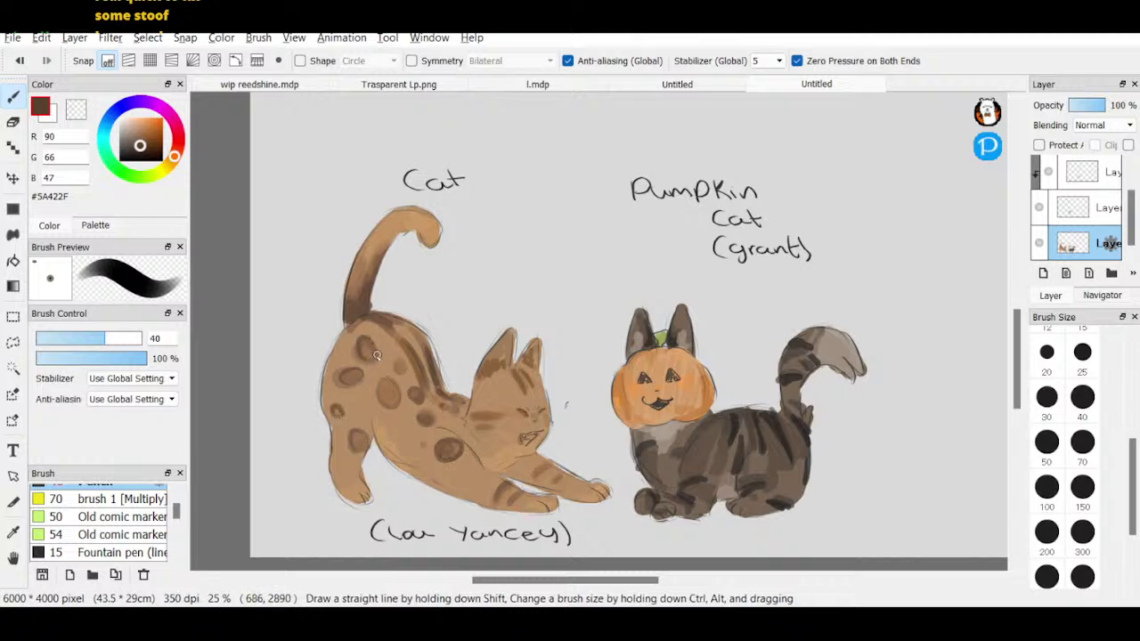
{"action": "mouse_move", "coordinate": [379, 399]}
{"action": "left_mouse_down"}
{"action": "mouse_move", "coordinate": [392, 407]}
{"action": "mouse_move", "coordinate": [385, 392]}
{"action": "mouse_move", "coordinate": [391, 400]}
{"action": "mouse_move", "coordinate": [402, 374]}
{"action": "left_mouse_up"}
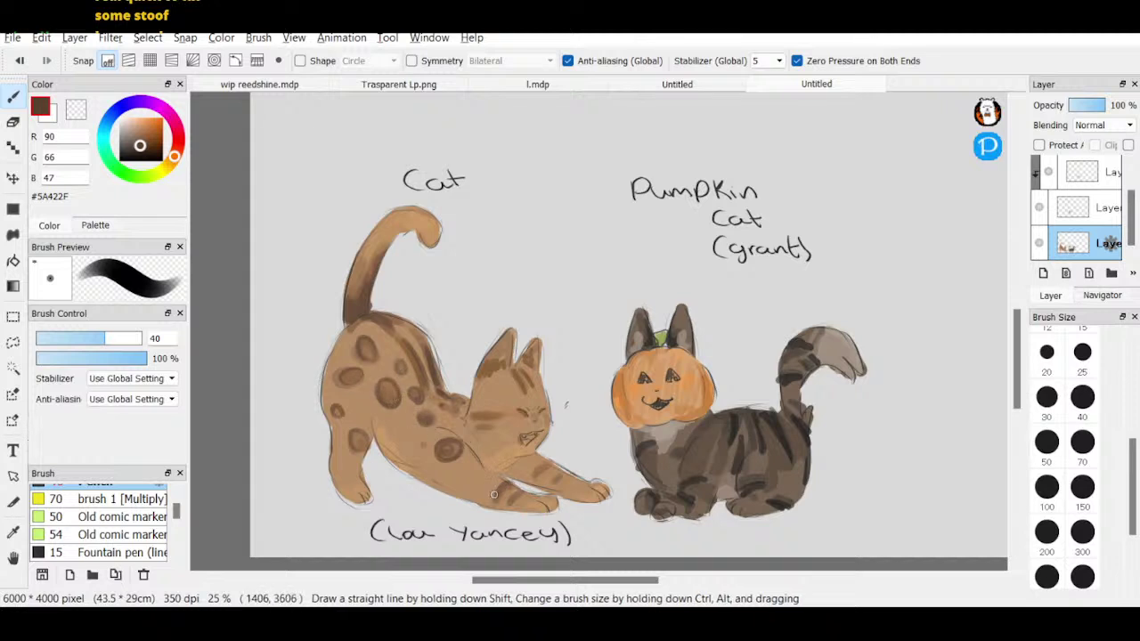
- Add deep brown stripes across the play-bow cat's front legs and tail, and a marking on its rump
{"action": "mouse_move", "coordinate": [496, 494]}
{"action": "left_mouse_down"}
{"action": "mouse_move", "coordinate": [550, 463]}
{"action": "mouse_move", "coordinate": [540, 473]}
{"action": "mouse_move", "coordinate": [555, 479]}
{"action": "mouse_move", "coordinate": [510, 468]}
{"action": "mouse_move", "coordinate": [602, 488]}
{"action": "left_mouse_up"}
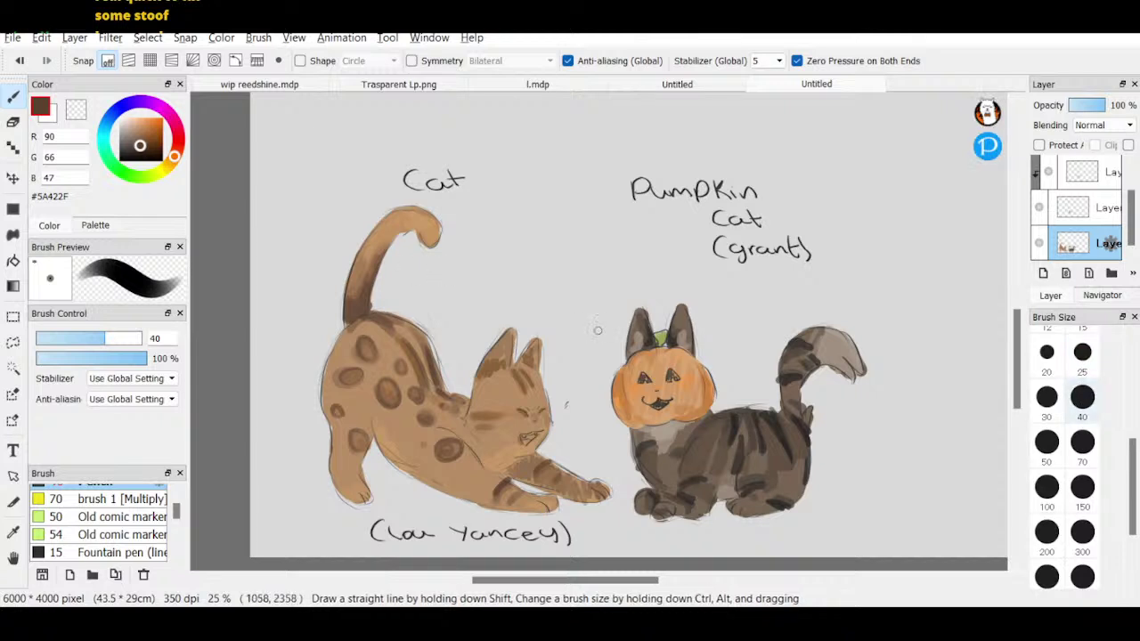
{"action": "mouse_move", "coordinate": [355, 262]}
{"action": "left_mouse_down"}
{"action": "mouse_move", "coordinate": [372, 263]}
{"action": "mouse_move", "coordinate": [379, 286]}
{"action": "left_mouse_up"}
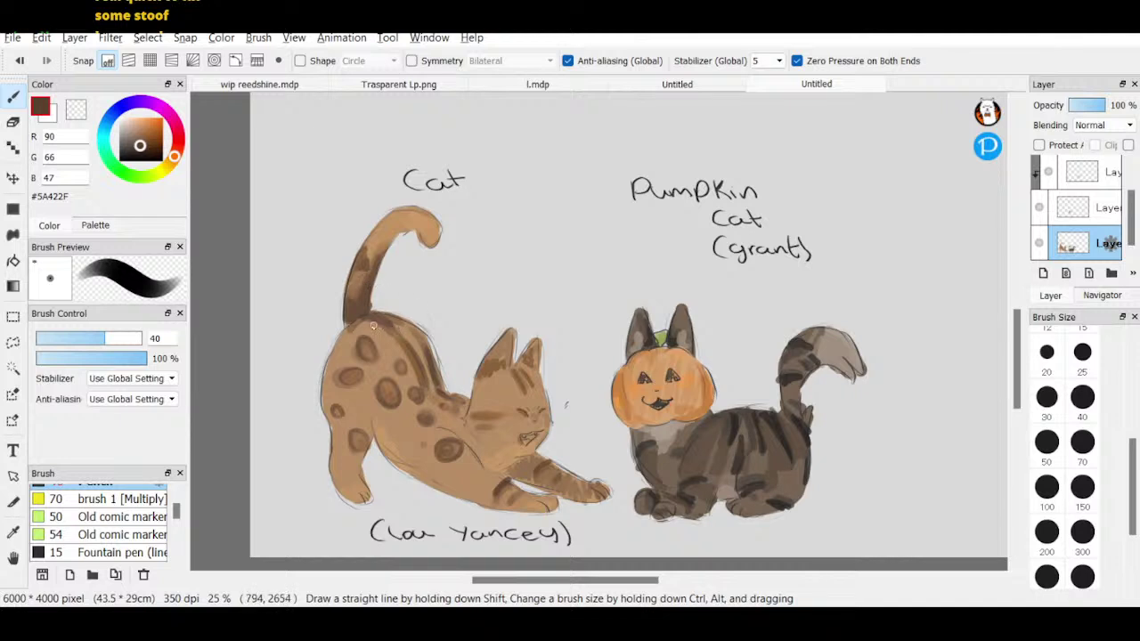
{"action": "mouse_move", "coordinate": [331, 355]}
{"action": "left_mouse_down"}
{"action": "mouse_move", "coordinate": [382, 328]}
{"action": "mouse_move", "coordinate": [334, 354]}
{"action": "mouse_move", "coordinate": [406, 404]}
{"action": "mouse_move", "coordinate": [446, 397]}
{"action": "mouse_move", "coordinate": [349, 346]}
{"action": "left_mouse_up"}
- Mark the play-bow cat's shoulder, cheek, ears, forehead, belly and hind legs with deep brown, reducing the brush size to 25 for finer stripes
{"action": "mouse_move", "coordinate": [454, 419]}
{"action": "left_mouse_down"}
{"action": "mouse_move", "coordinate": [425, 447]}
{"action": "mouse_move", "coordinate": [420, 425]}
{"action": "mouse_move", "coordinate": [402, 432]}
{"action": "mouse_move", "coordinate": [425, 414]}
{"action": "mouse_move", "coordinate": [511, 402]}
{"action": "mouse_move", "coordinate": [494, 428]}
{"action": "left_mouse_up"}
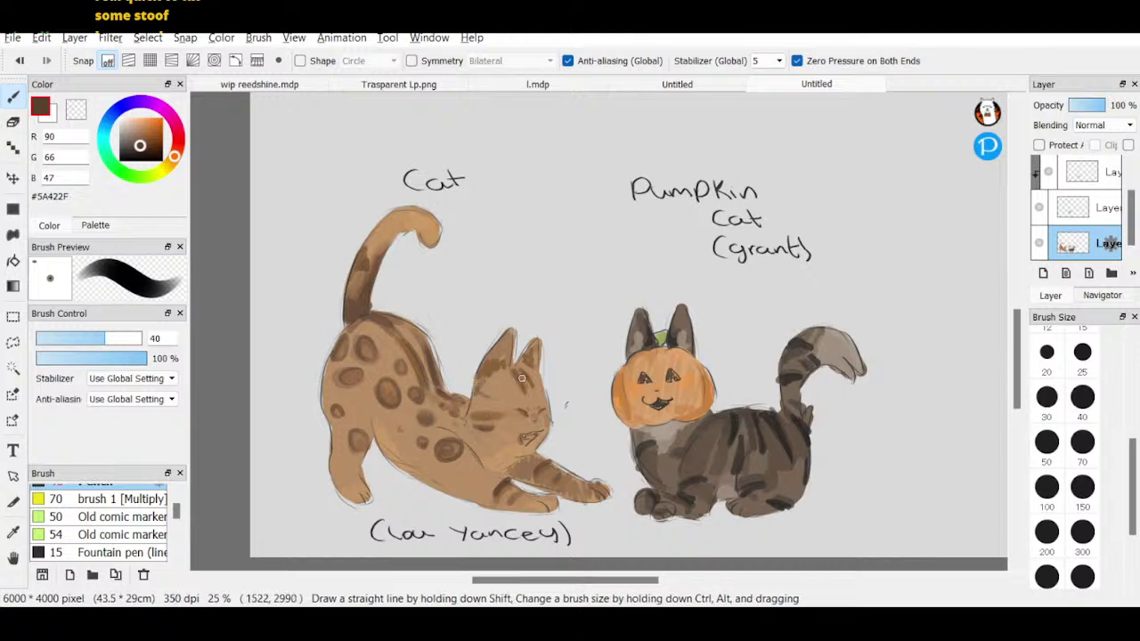
{"action": "left_click", "coordinate": [1082, 352]}
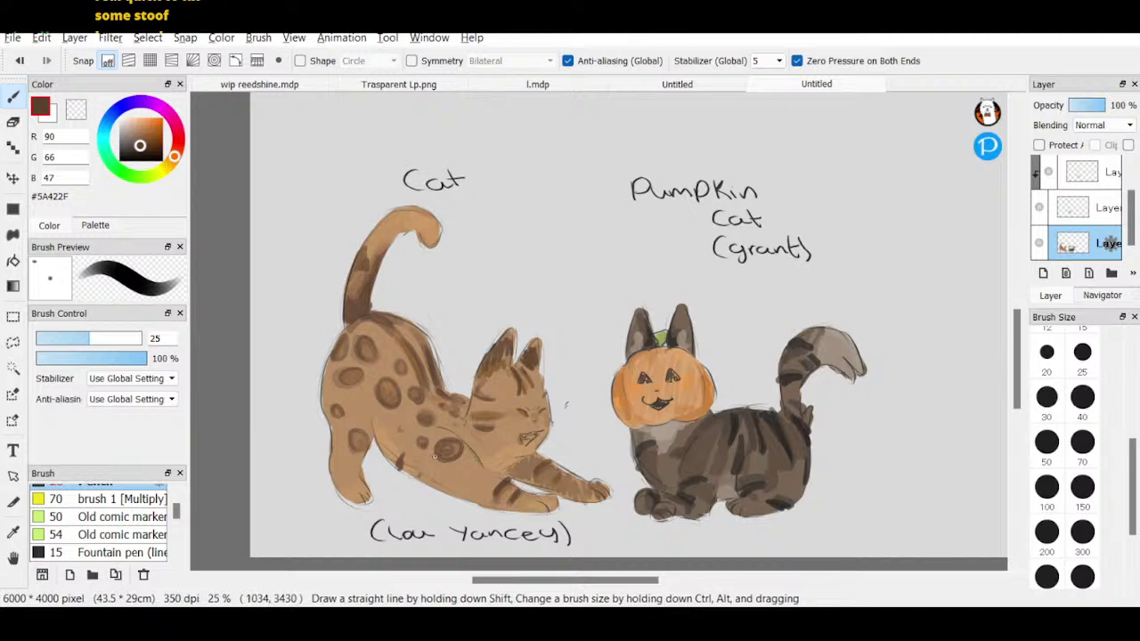
{"action": "mouse_move", "coordinate": [332, 466]}
{"action": "left_mouse_down"}
{"action": "mouse_move", "coordinate": [355, 465]}
{"action": "mouse_move", "coordinate": [349, 482]}
{"action": "mouse_move", "coordinate": [360, 476]}
{"action": "left_mouse_up"}
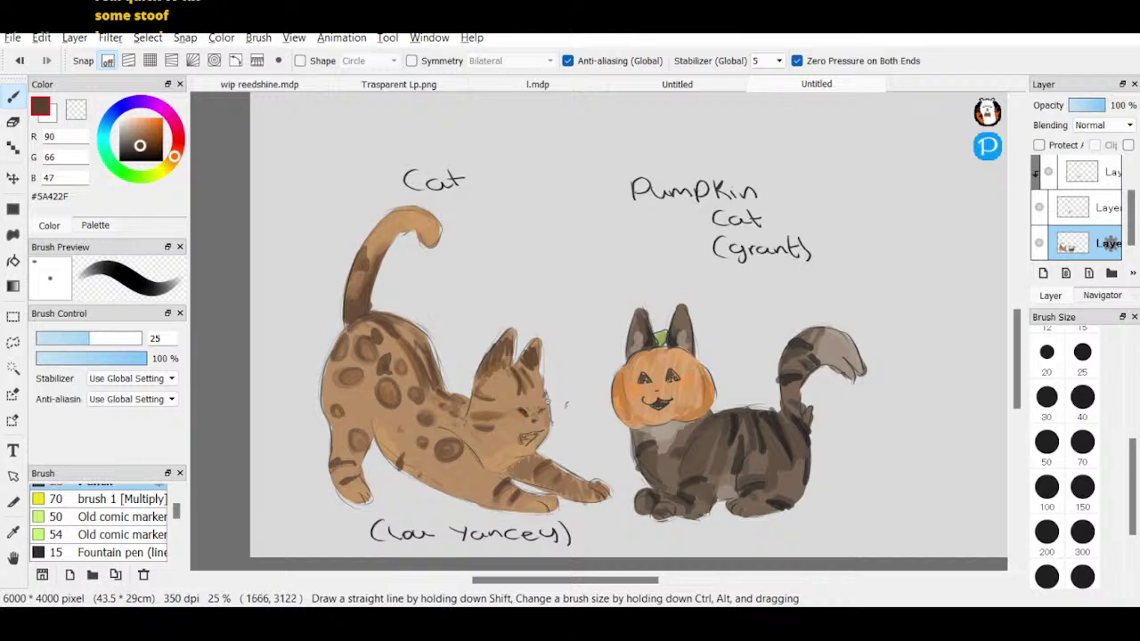
- Clean up the dark marks around the play-bow cat's eyes, covering them with tan (#B78E66) sampled from its fur
{"action": "key", "text": "e"}
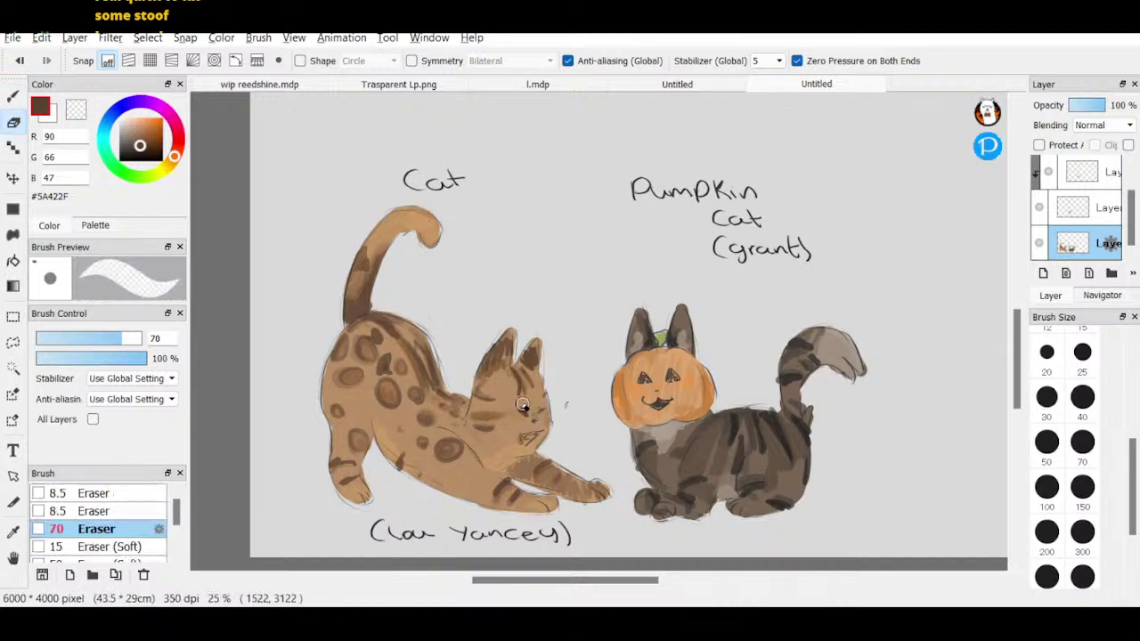
{"action": "left_click_drag", "start_coordinate": [522, 406], "coordinate": [523, 414]}
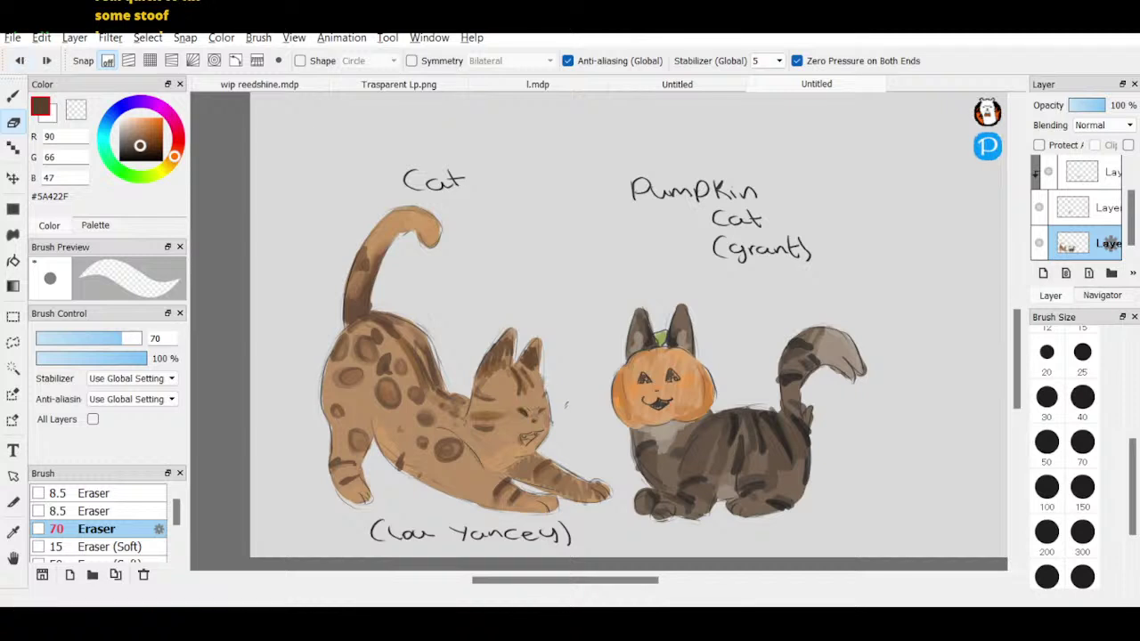
{"action": "left_click", "coordinate": [12, 531]}
{"action": "left_click", "coordinate": [506, 456]}
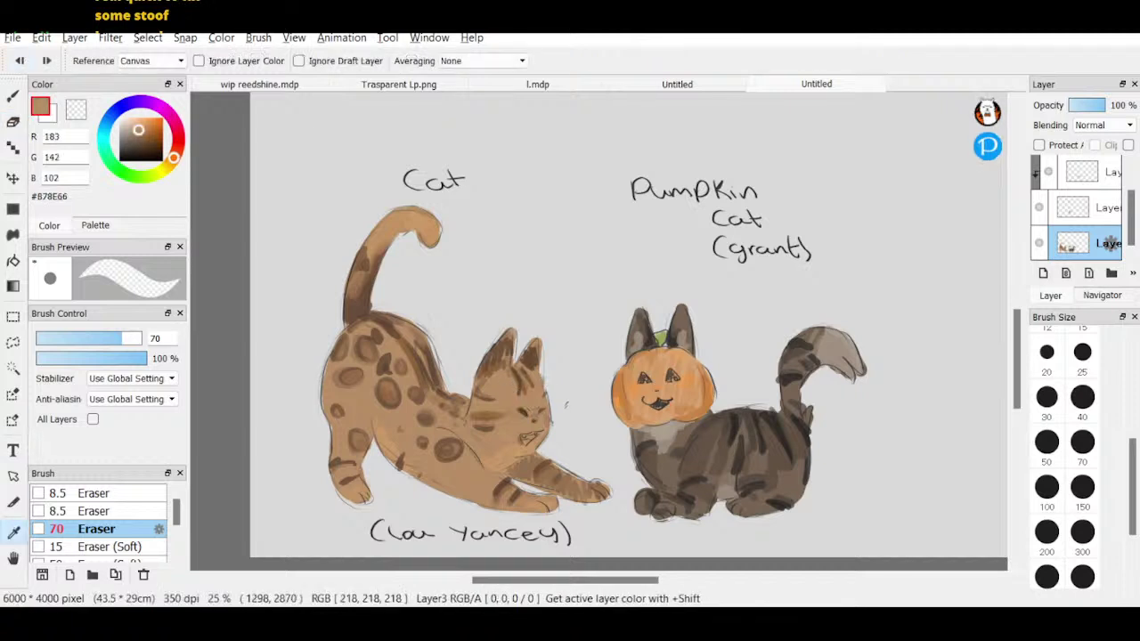
{"action": "left_click", "coordinate": [12, 97]}
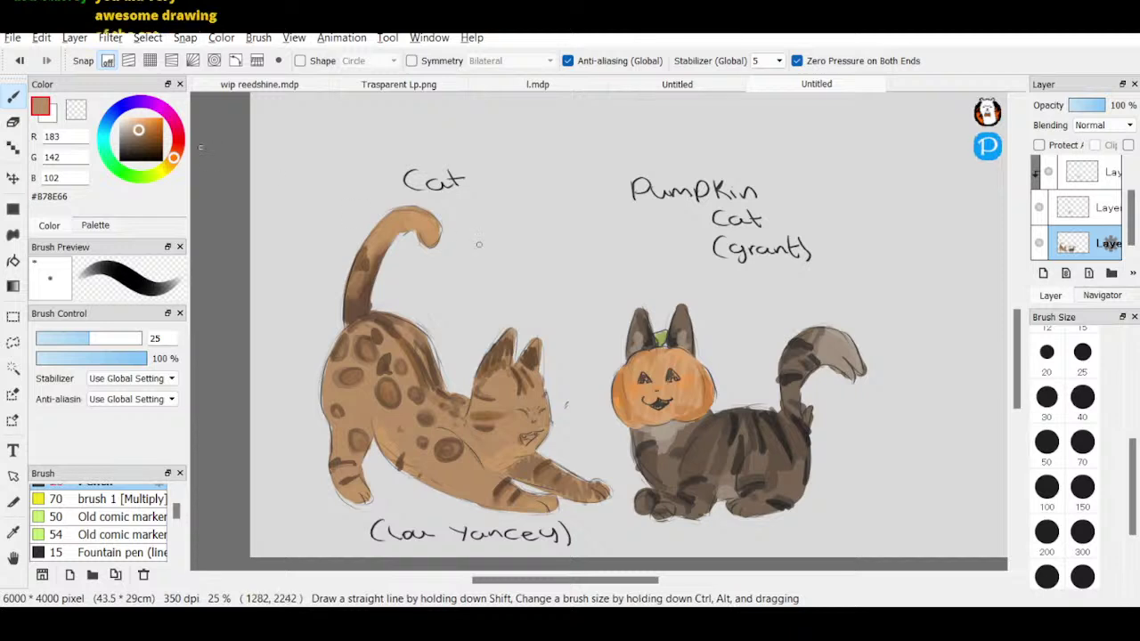
- Colour the play-bow cat's open mouth dark brown (#68391F) at brush size 10, and mix a muted pink (#D58973)
{"action": "left_click", "coordinate": [1082, 446]}
{"action": "left_click", "coordinate": [1083, 397]}
{"action": "left_click", "coordinate": [141, 125]}
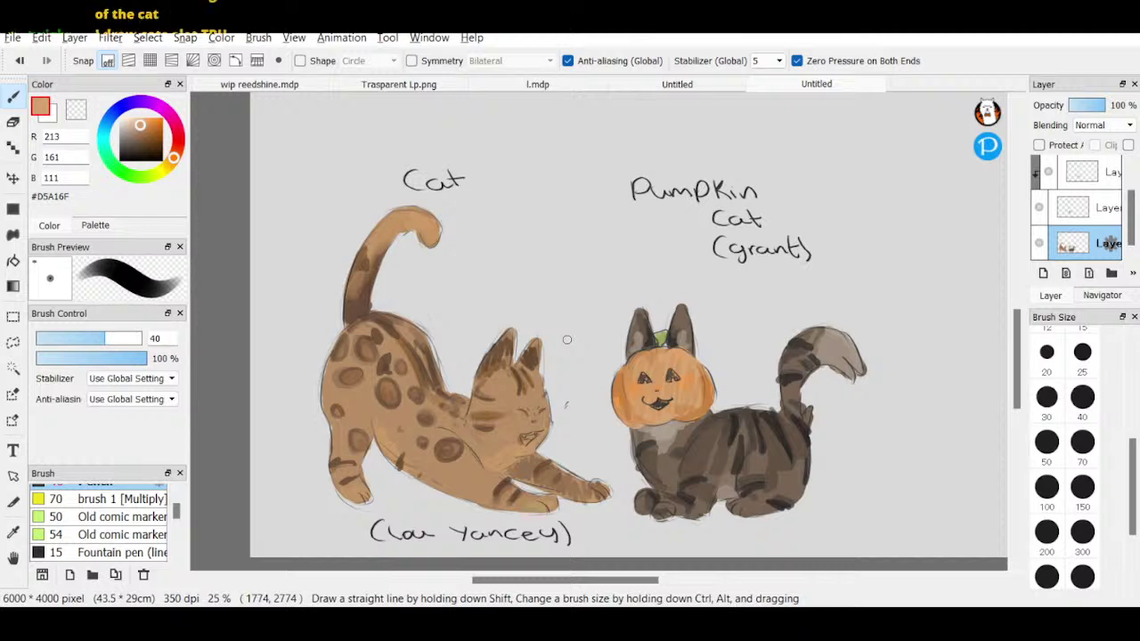
{"action": "left_click_drag", "start_coordinate": [141, 127], "coordinate": [176, 151]}
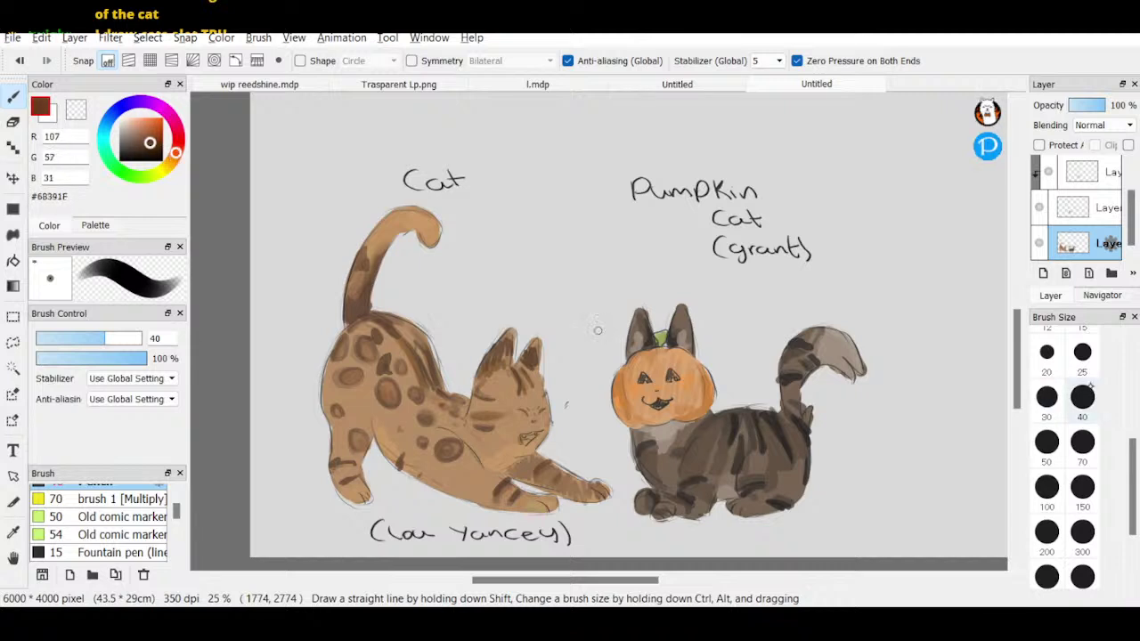
{"action": "scroll", "coordinate": [1082, 401], "scroll_direction": "up", "scroll_amount": 3}
{"action": "left_click", "coordinate": [1082, 525]}
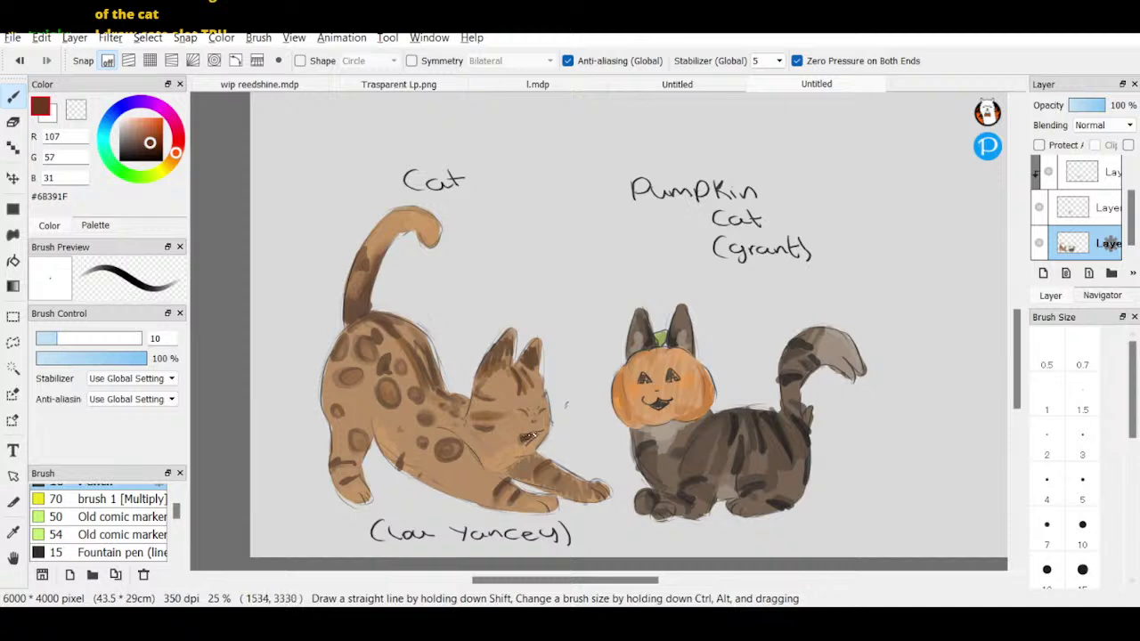
{"action": "left_click", "coordinate": [129, 118]}
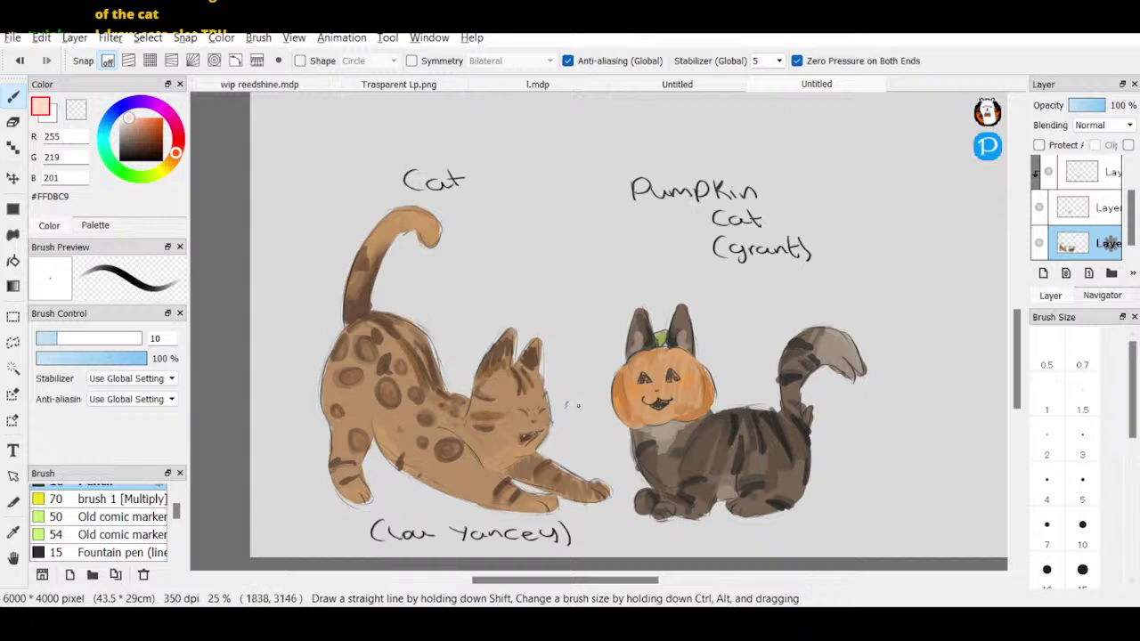
{"action": "left_click", "coordinate": [146, 117]}
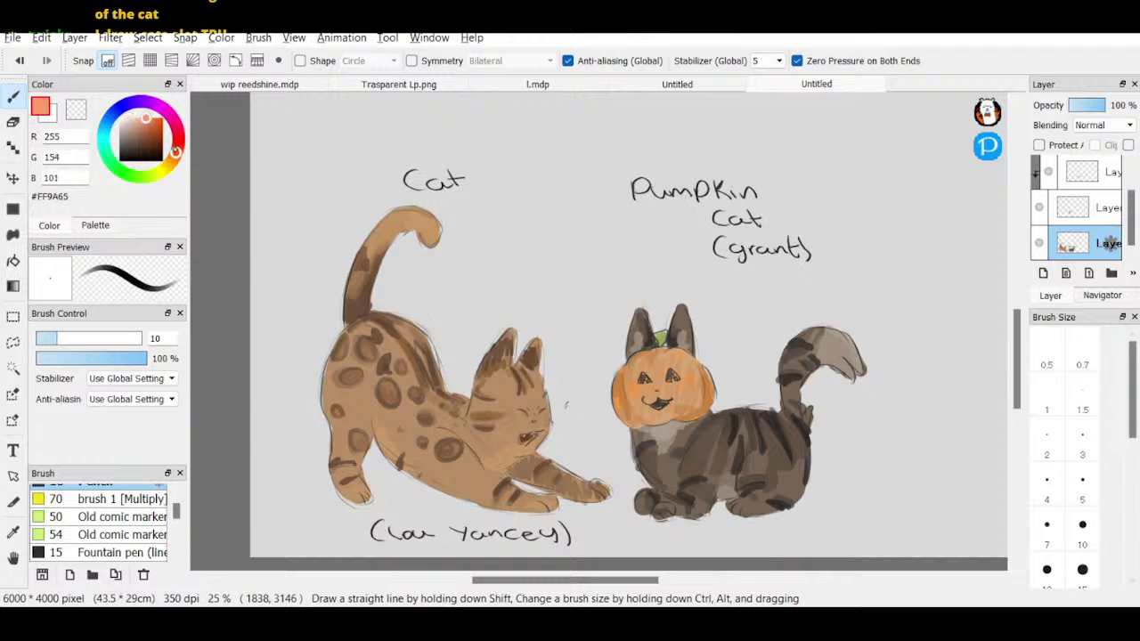
{"action": "left_click", "coordinate": [177, 147]}
{"action": "left_click_drag", "start_coordinate": [145, 116], "coordinate": [138, 125]}
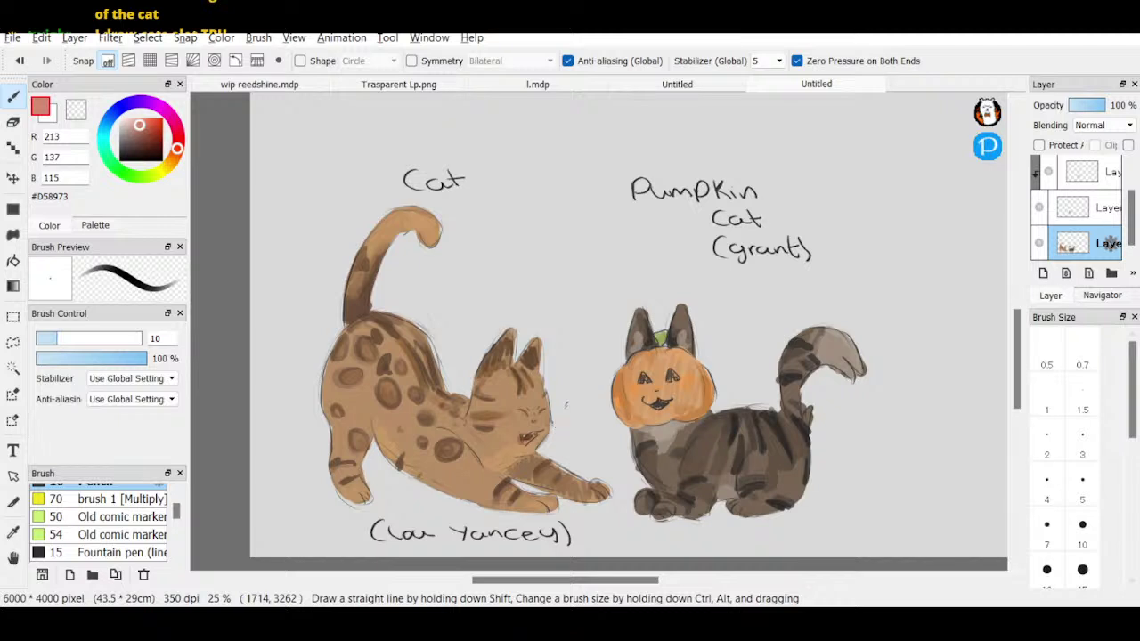
- Lasso the Cat and Pumpkin Cat labels above the two cats on the topmost layer
{"action": "left_click", "coordinate": [1103, 295]}
{"action": "left_click", "coordinate": [1065, 106]}
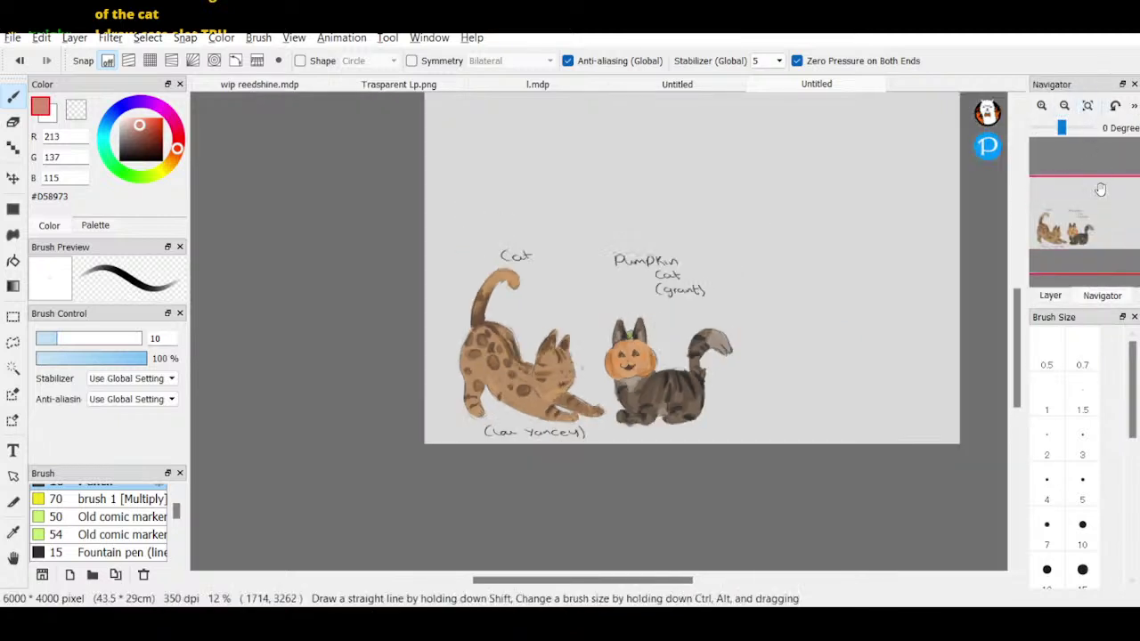
{"action": "left_click_drag", "start_coordinate": [1101, 189], "coordinate": [1086, 176]}
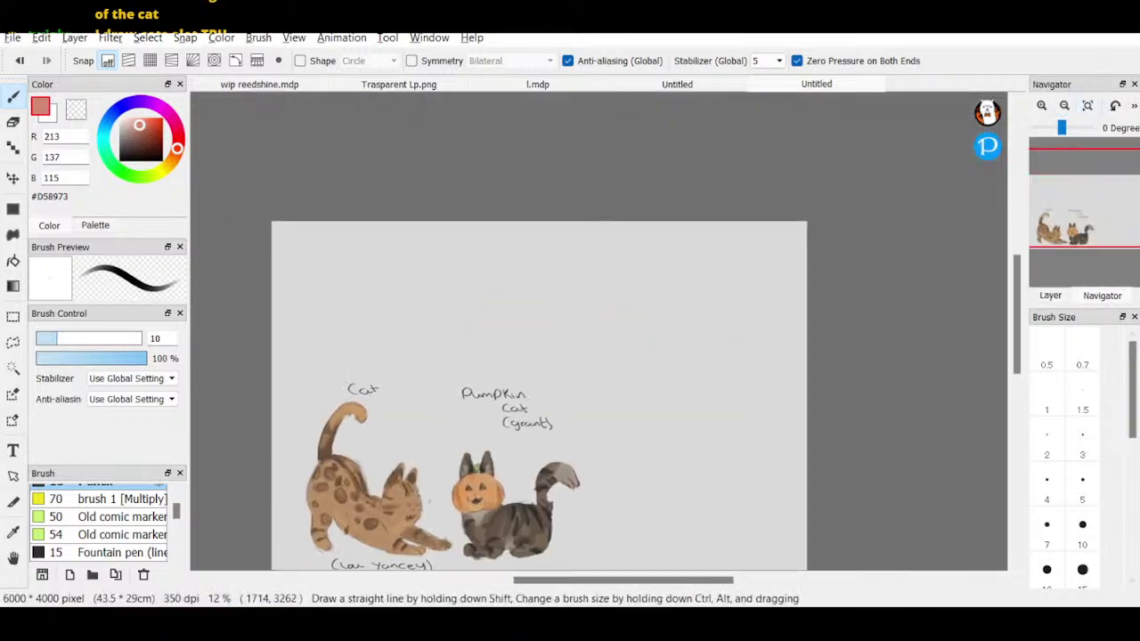
{"action": "left_click", "coordinate": [1051, 295]}
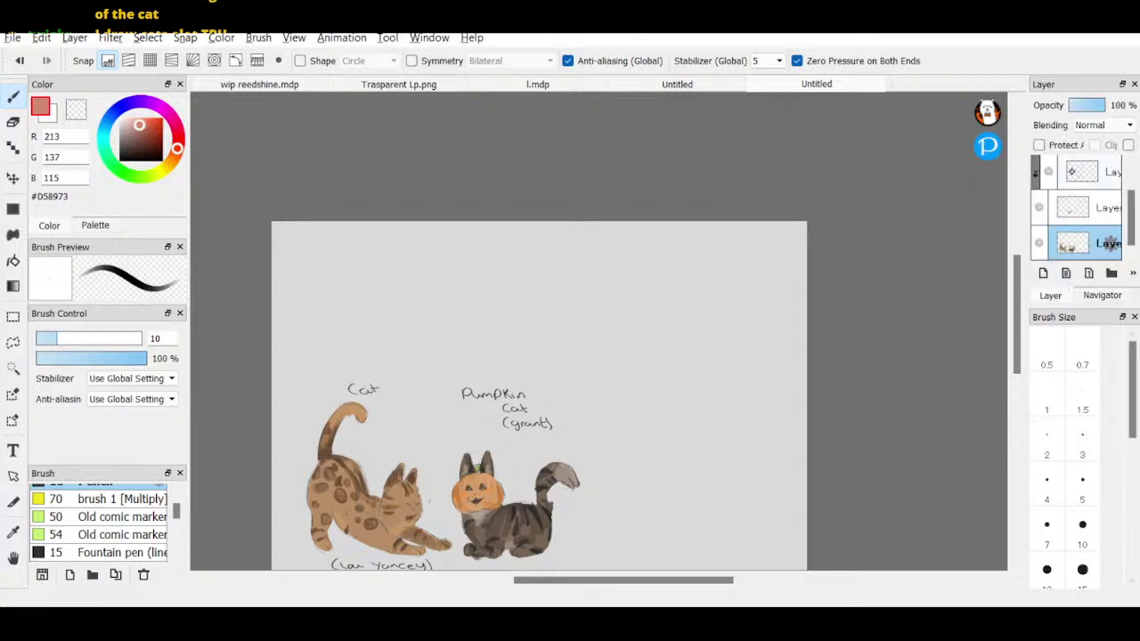
{"action": "left_click", "coordinate": [1077, 174]}
{"action": "left_click_drag", "start_coordinate": [1129, 201], "coordinate": [1129, 181]}
{"action": "left_click", "coordinate": [1076, 176]}
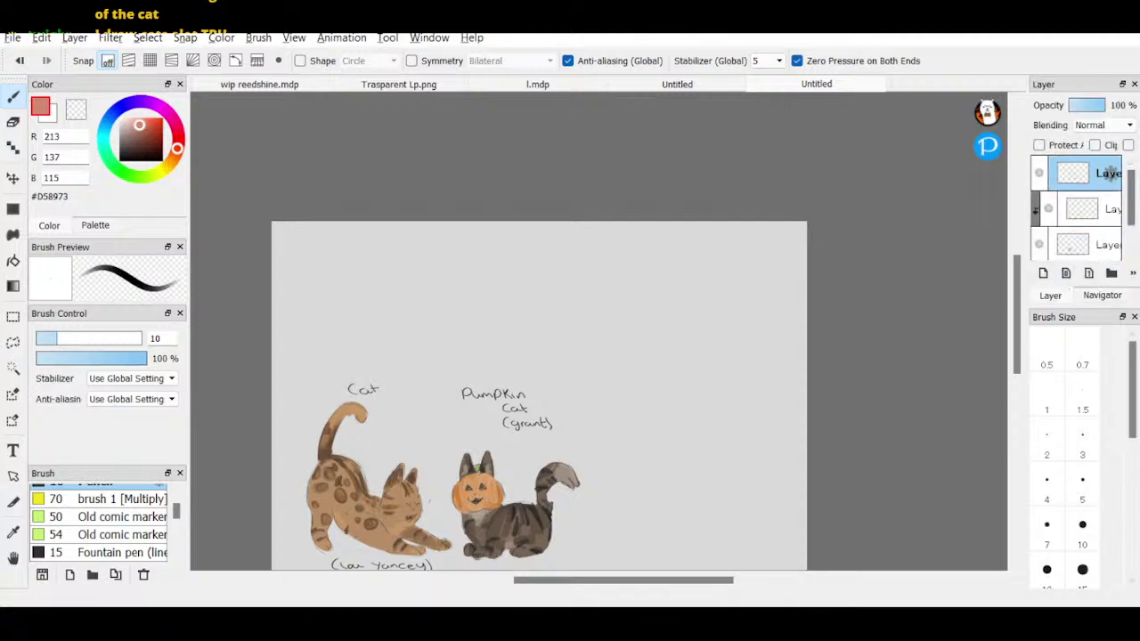
{"action": "key", "text": "m"}
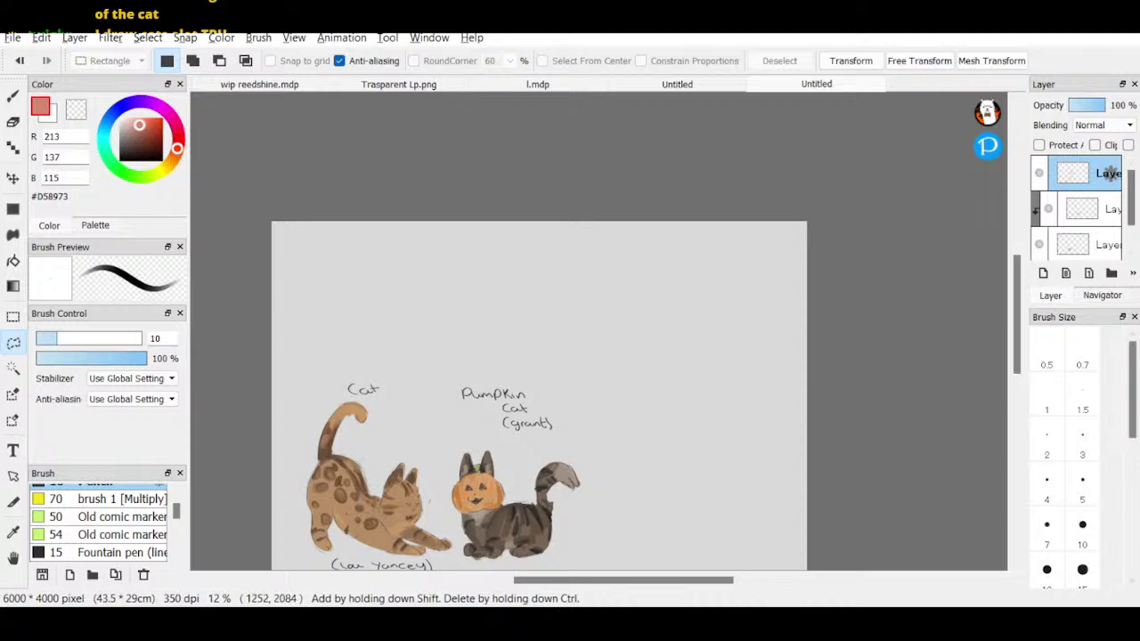
{"action": "mouse_move", "coordinate": [375, 406]}
{"action": "left_mouse_down"}
{"action": "mouse_move", "coordinate": [438, 302]}
{"action": "mouse_move", "coordinate": [630, 407]}
{"action": "mouse_move", "coordinate": [574, 447]}
{"action": "mouse_move", "coordinate": [500, 450]}
{"action": "mouse_move", "coordinate": [380, 396]}
{"action": "left_mouse_up"}
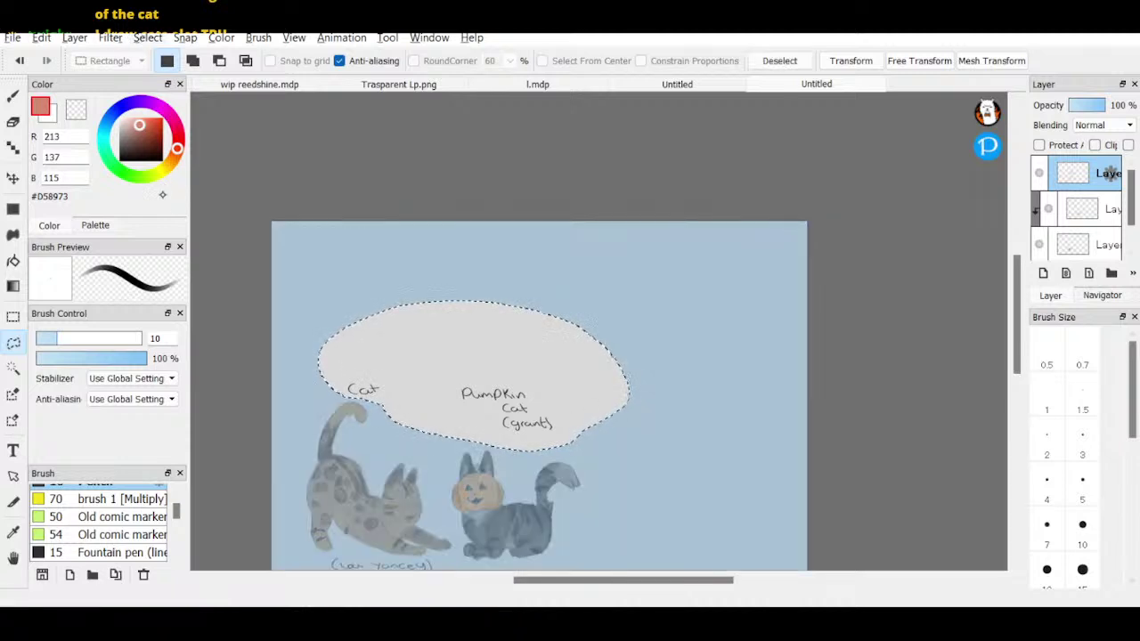
- Shrink the selected labels, move them closer to the cats, and clear the selection
{"action": "key", "text": "ctrl+t"}
{"action": "left_click_drag", "start_coordinate": [510, 372], "coordinate": [487, 394]}
{"action": "left_click_drag", "start_coordinate": [624, 308], "coordinate": [607, 334]}
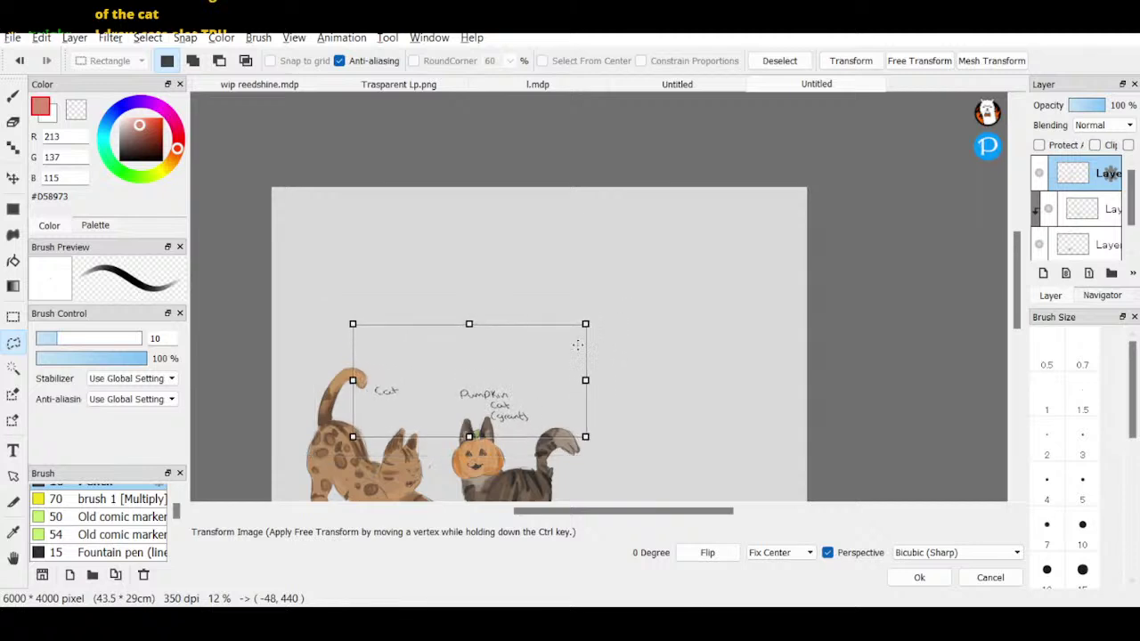
{"action": "left_click_drag", "start_coordinate": [553, 387], "coordinate": [563, 367]}
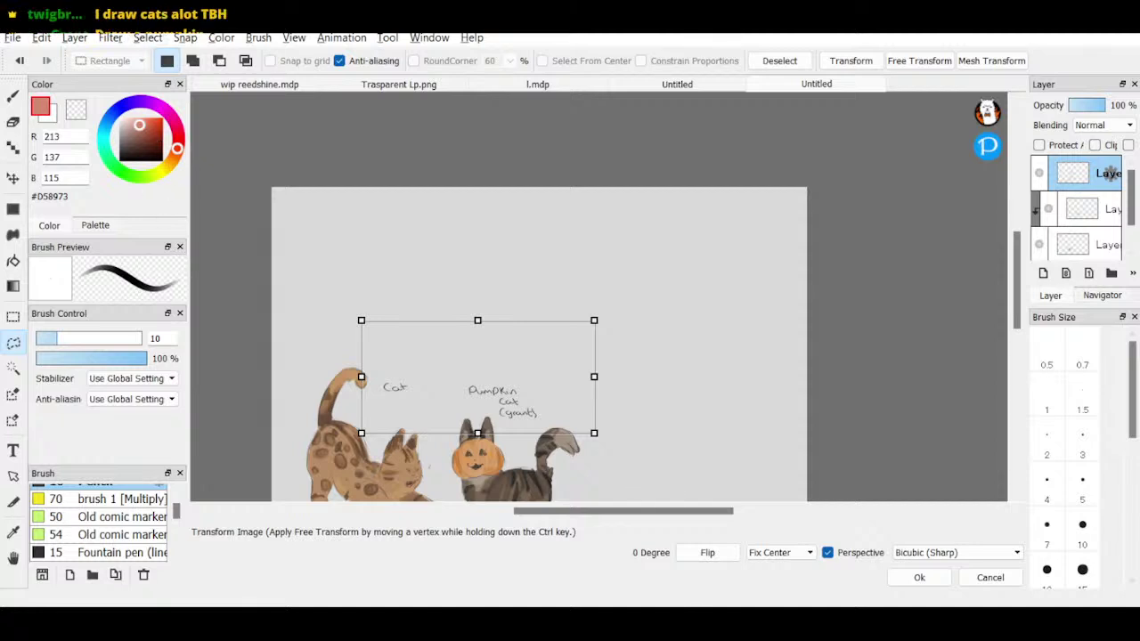
{"action": "key", "text": "Return"}
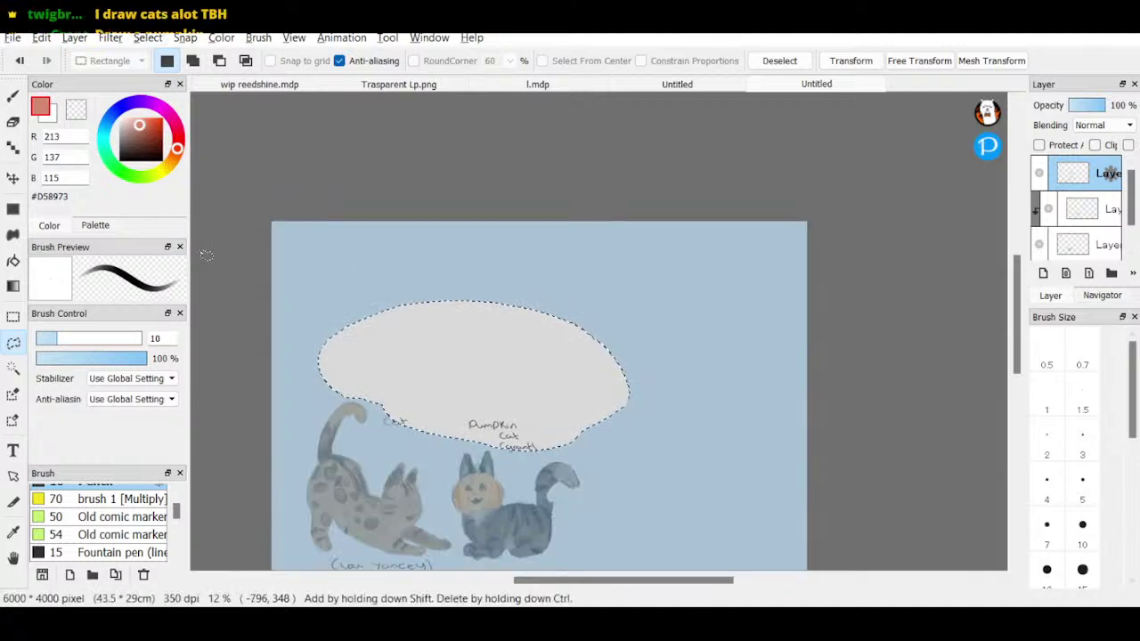
{"action": "key", "text": "ctrl+d"}
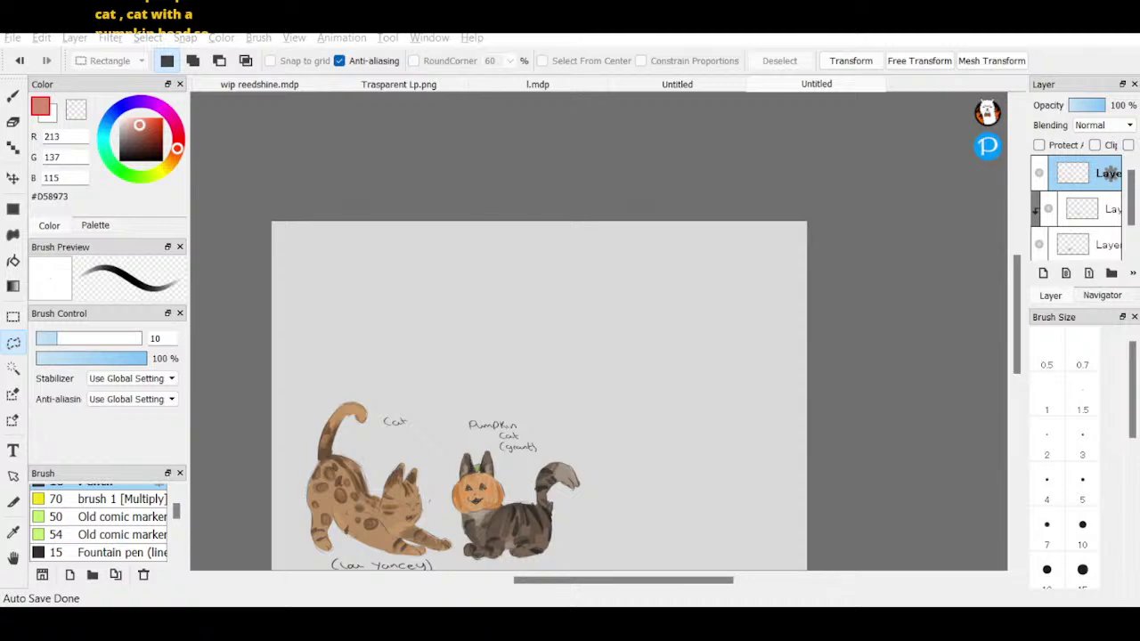
- Sketch a slanted oval body for a new creature in the empty area above the cats, in black at brush size 4.5
{"action": "left_click", "coordinate": [1102, 295]}
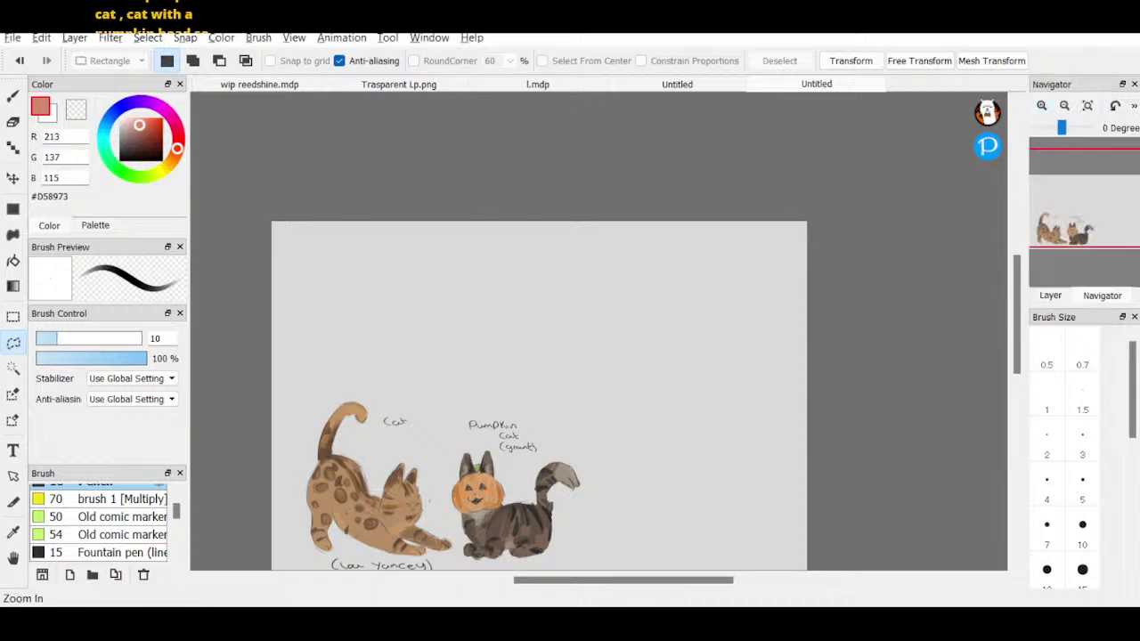
{"action": "left_click", "coordinate": [1041, 105]}
{"action": "left_click", "coordinate": [1041, 106]}
{"action": "left_click_drag", "start_coordinate": [1073, 198], "coordinate": [1068, 194]}
{"action": "left_click", "coordinate": [12, 96]}
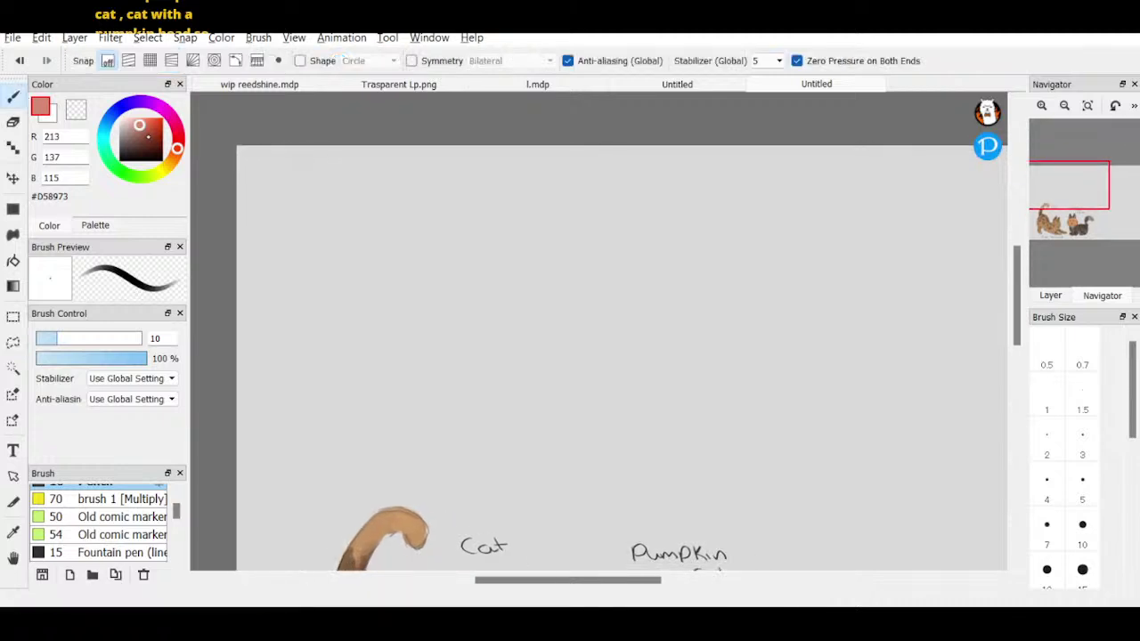
{"action": "left_click", "coordinate": [129, 145]}
{"action": "left_click_drag", "start_coordinate": [129, 145], "coordinate": [124, 156]}
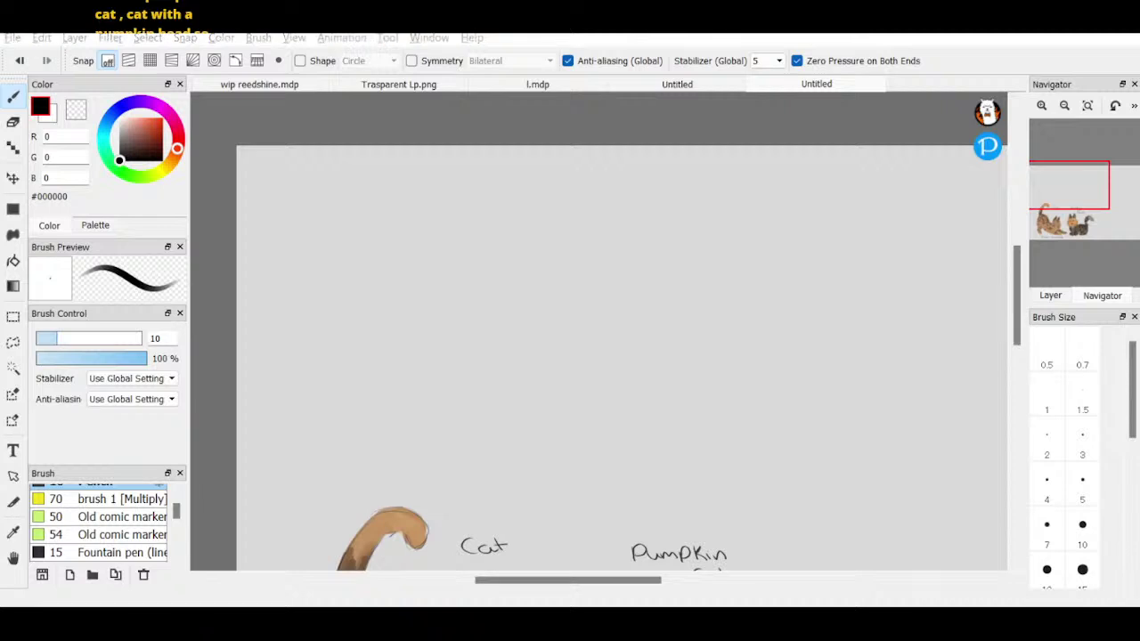
{"action": "left_click", "coordinate": [1082, 488]}
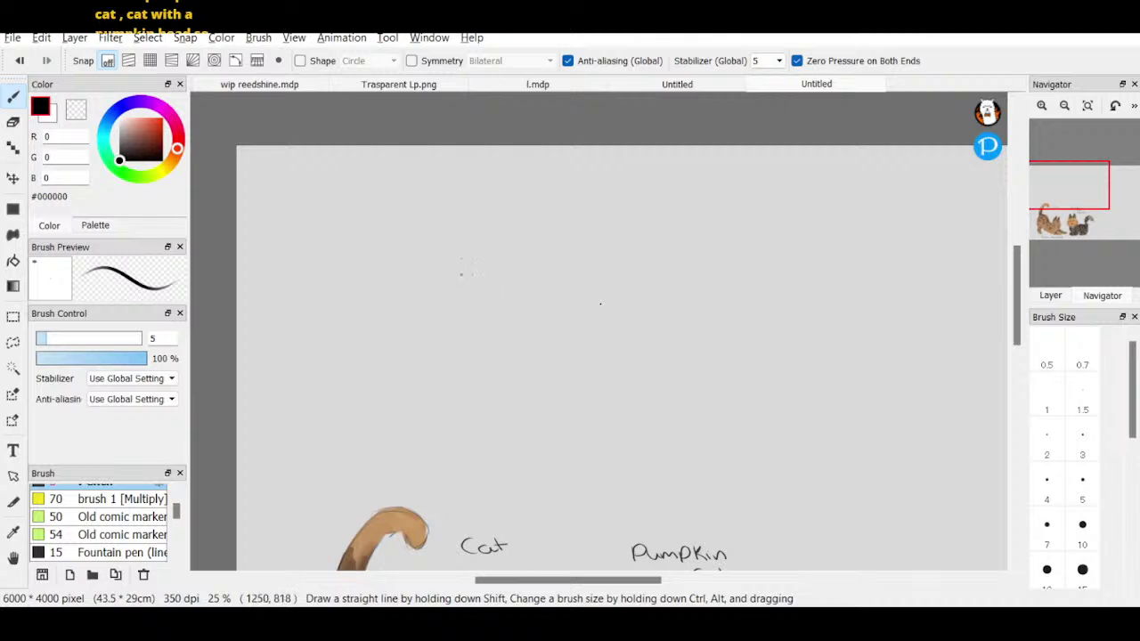
{"action": "key", "text": "bracketleft"}
{"action": "left_click_drag", "start_coordinate": [442, 385], "coordinate": [457, 394]}
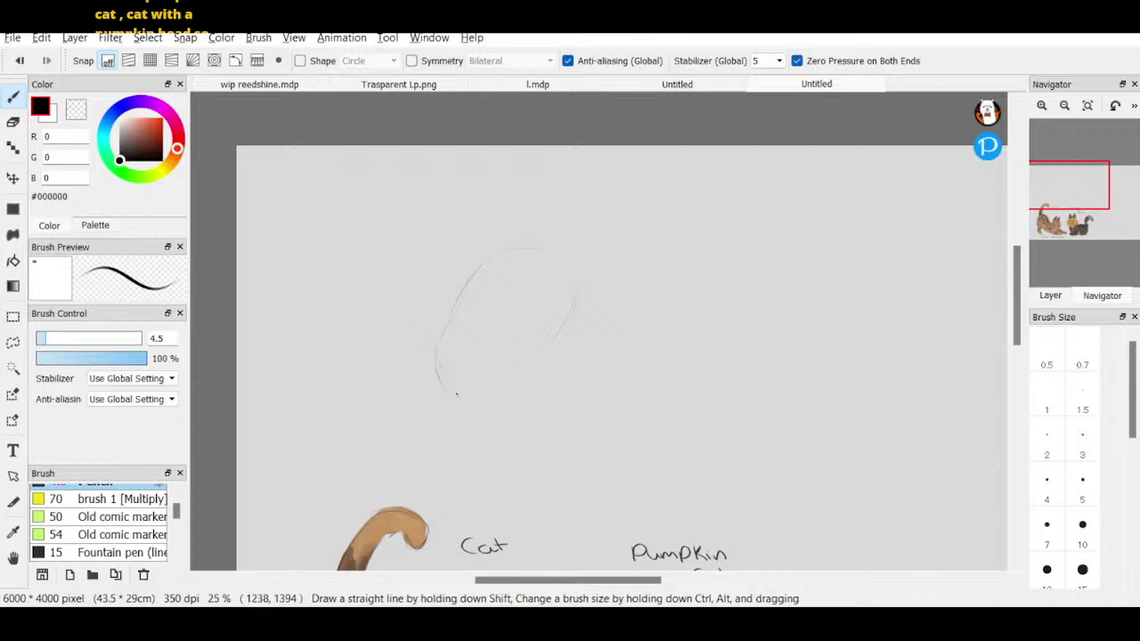
{"action": "mouse_move", "coordinate": [435, 354]}
{"action": "left_mouse_down"}
{"action": "mouse_move", "coordinate": [459, 395]}
{"action": "mouse_move", "coordinate": [486, 400]}
{"action": "left_mouse_up"}
{"action": "left_click_drag", "start_coordinate": [545, 342], "coordinate": [515, 374]}
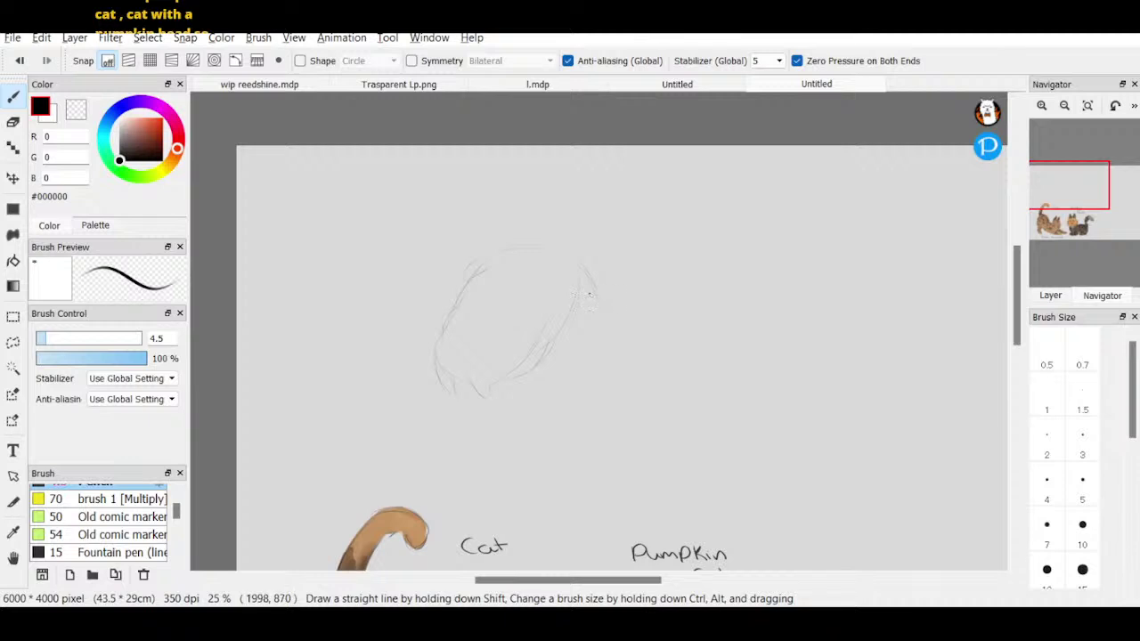
- Rough in the creature's limbs: a short one at the body's right, a pointed one beneath, and a long arched one at the left
{"action": "left_click_drag", "start_coordinate": [572, 320], "coordinate": [602, 335]}
{"action": "mouse_move", "coordinate": [588, 277]}
{"action": "left_mouse_down"}
{"action": "mouse_move", "coordinate": [616, 327]}
{"action": "mouse_move", "coordinate": [596, 334]}
{"action": "left_mouse_up"}
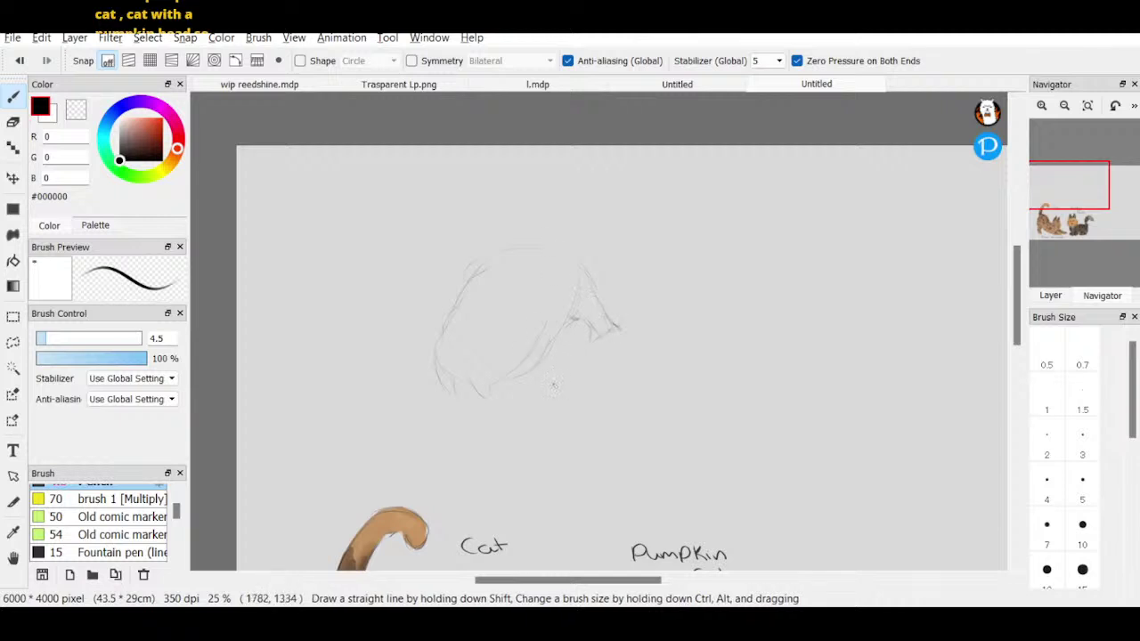
{"action": "mouse_move", "coordinate": [546, 381]}
{"action": "left_mouse_down"}
{"action": "mouse_move", "coordinate": [537, 363]}
{"action": "mouse_move", "coordinate": [539, 374]}
{"action": "left_mouse_up"}
{"action": "left_click_drag", "start_coordinate": [525, 390], "coordinate": [522, 472]}
{"action": "mouse_move", "coordinate": [411, 308]}
{"action": "left_mouse_down"}
{"action": "mouse_move", "coordinate": [386, 313]}
{"action": "mouse_move", "coordinate": [354, 395]}
{"action": "left_mouse_up"}
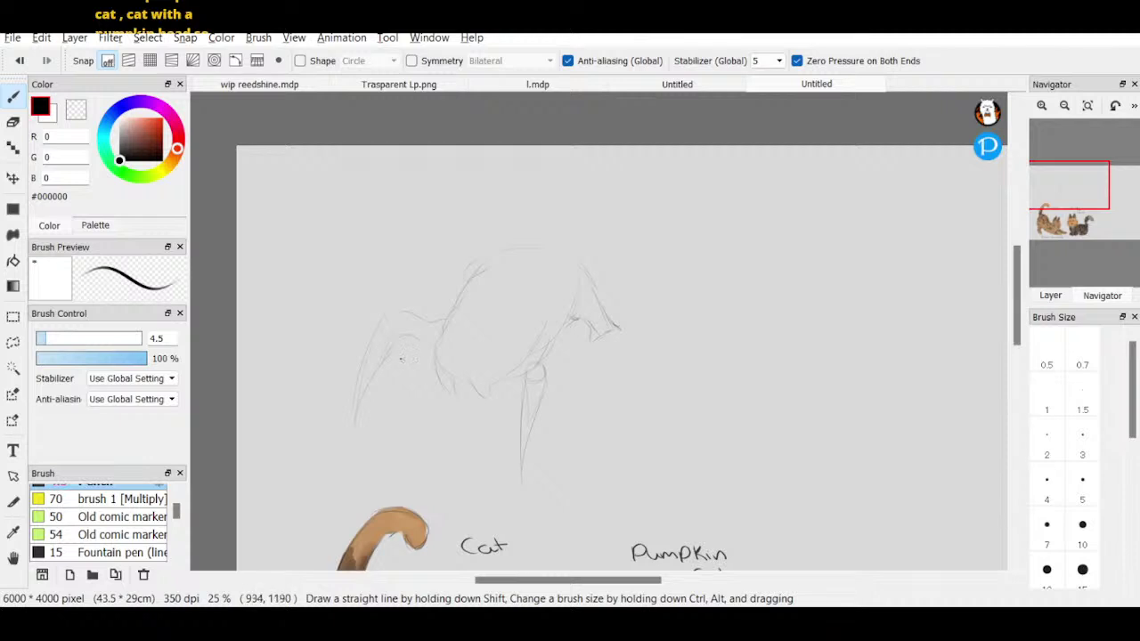
{"action": "left_click_drag", "start_coordinate": [397, 340], "coordinate": [358, 417]}
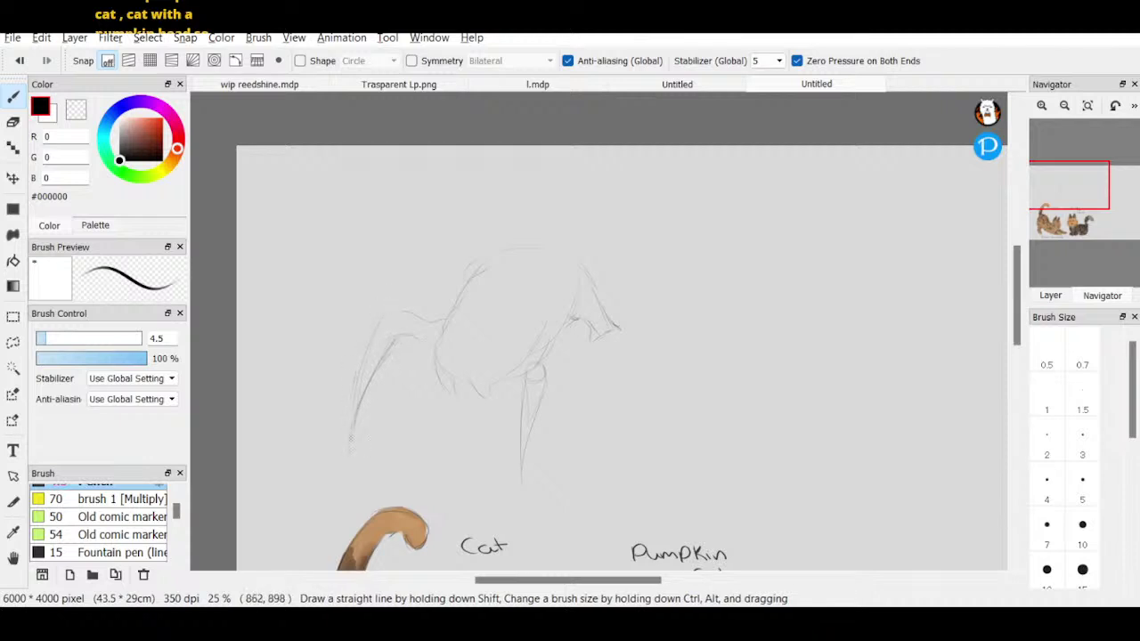
- Erase the rough outer line of the creature's long left limb, then redraw its arched outline and firm up the body's upper-left contour
{"action": "key", "text": "e"}
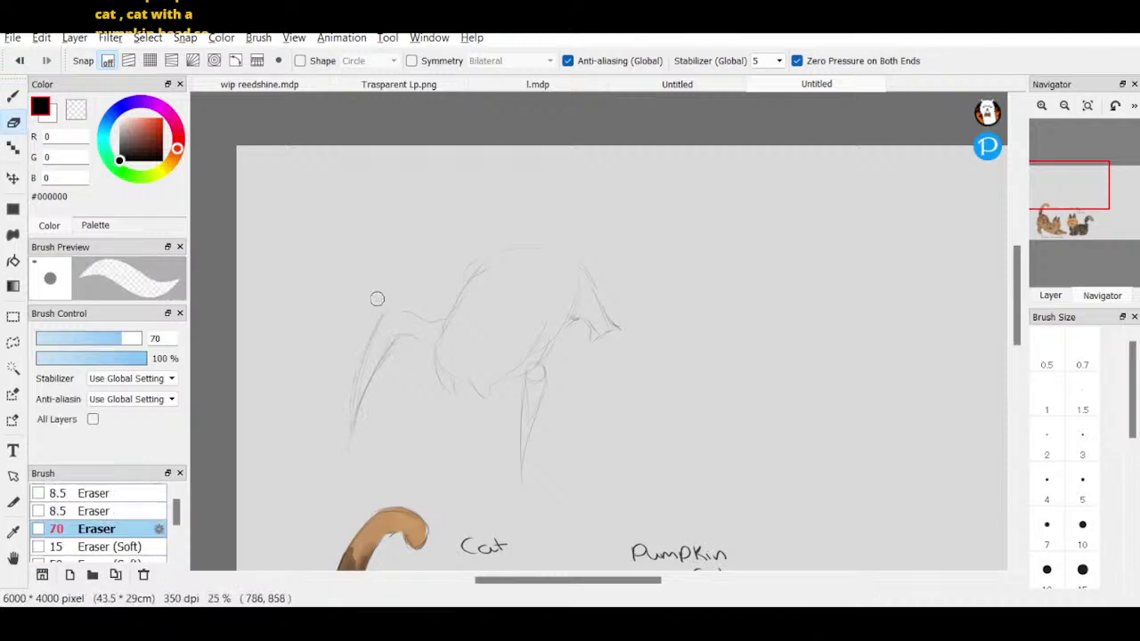
{"action": "left_click_drag", "start_coordinate": [346, 406], "coordinate": [384, 302]}
{"action": "key", "text": "b"}
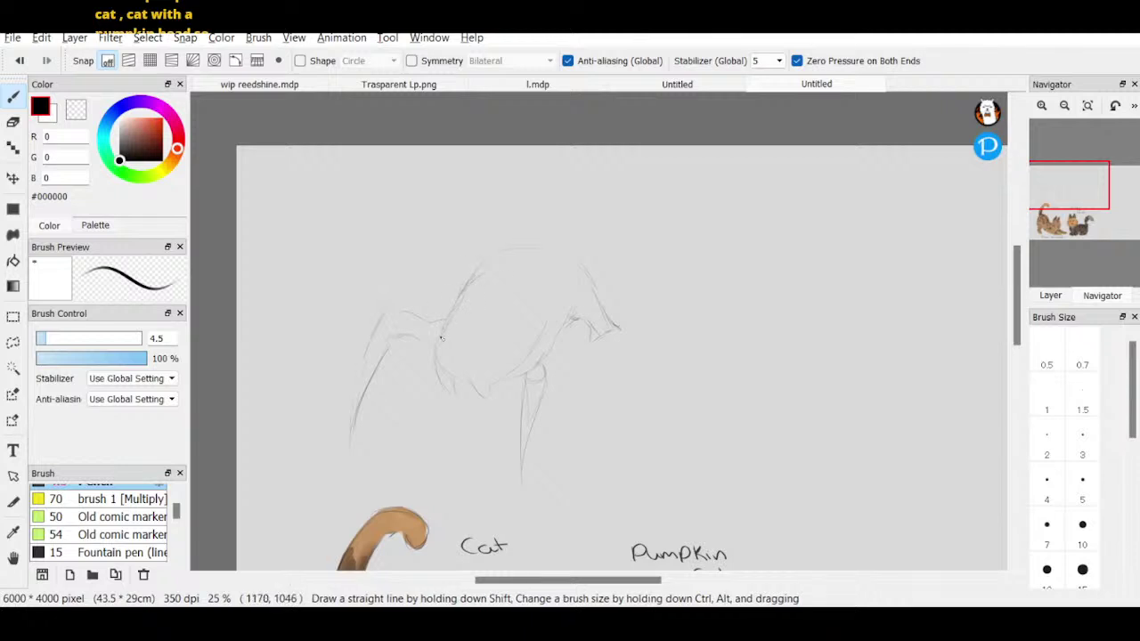
{"action": "left_click_drag", "start_coordinate": [445, 331], "coordinate": [479, 263]}
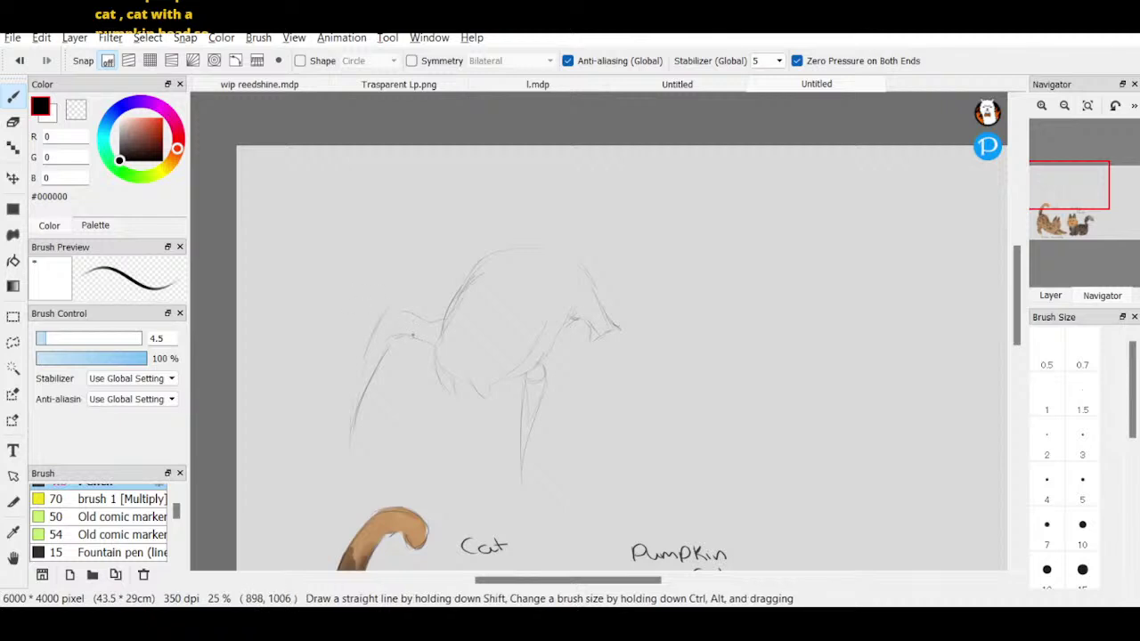
{"action": "mouse_move", "coordinate": [397, 330]}
{"action": "left_mouse_down"}
{"action": "mouse_move", "coordinate": [422, 335]}
{"action": "mouse_move", "coordinate": [365, 347]}
{"action": "mouse_move", "coordinate": [351, 412]}
{"action": "left_mouse_up"}
{"action": "left_click_drag", "start_coordinate": [347, 428], "coordinate": [415, 312]}
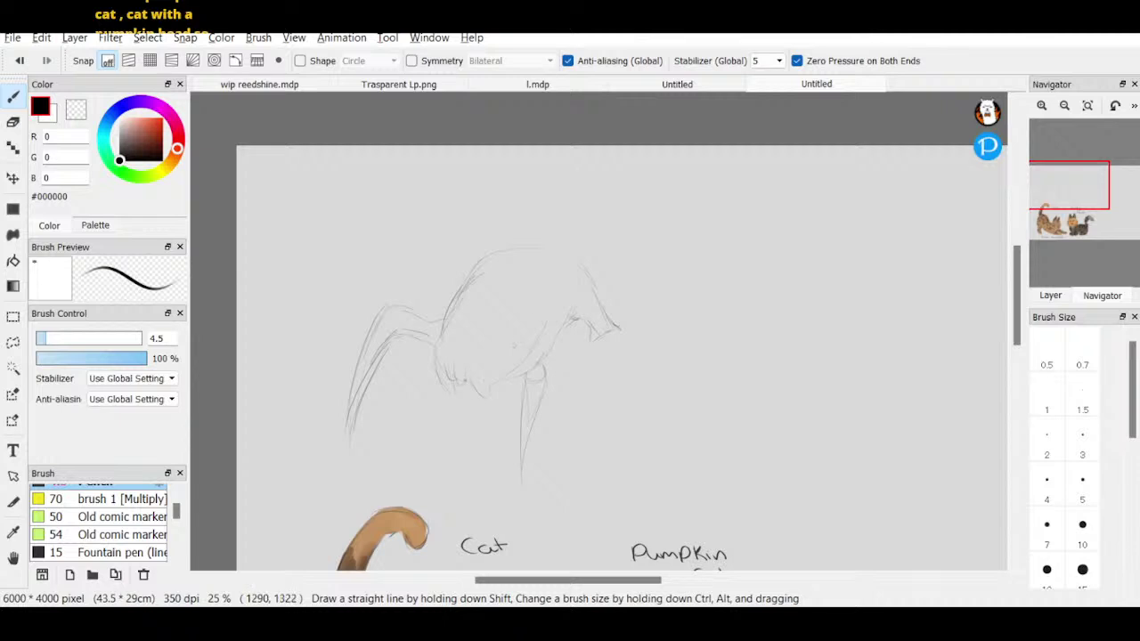
- Define the creature's lower body edge and pointed lower limb, and erase the extra inner line on the long left limb
{"action": "mouse_move", "coordinate": [481, 381]}
{"action": "left_mouse_down"}
{"action": "mouse_move", "coordinate": [474, 394]}
{"action": "mouse_move", "coordinate": [488, 402]}
{"action": "mouse_move", "coordinate": [492, 383]}
{"action": "left_mouse_up"}
{"action": "mouse_move", "coordinate": [518, 372]}
{"action": "left_mouse_down"}
{"action": "mouse_move", "coordinate": [506, 381]}
{"action": "mouse_move", "coordinate": [504, 371]}
{"action": "mouse_move", "coordinate": [540, 360]}
{"action": "mouse_move", "coordinate": [524, 374]}
{"action": "mouse_move", "coordinate": [541, 358]}
{"action": "mouse_move", "coordinate": [516, 477]}
{"action": "mouse_move", "coordinate": [538, 418]}
{"action": "left_mouse_up"}
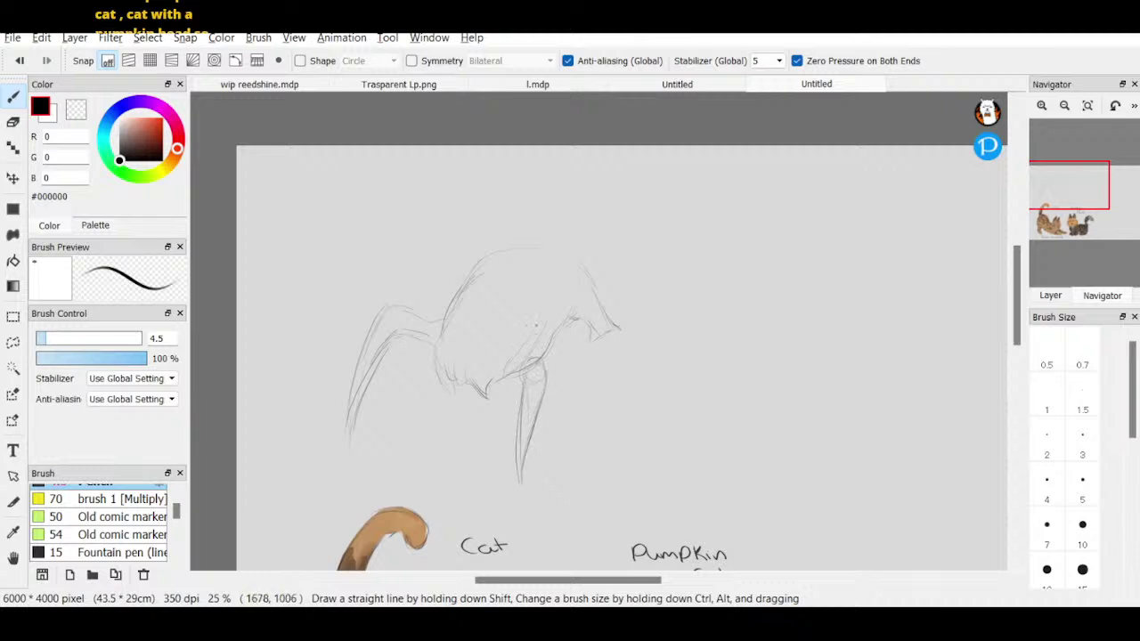
{"action": "key", "text": "e"}
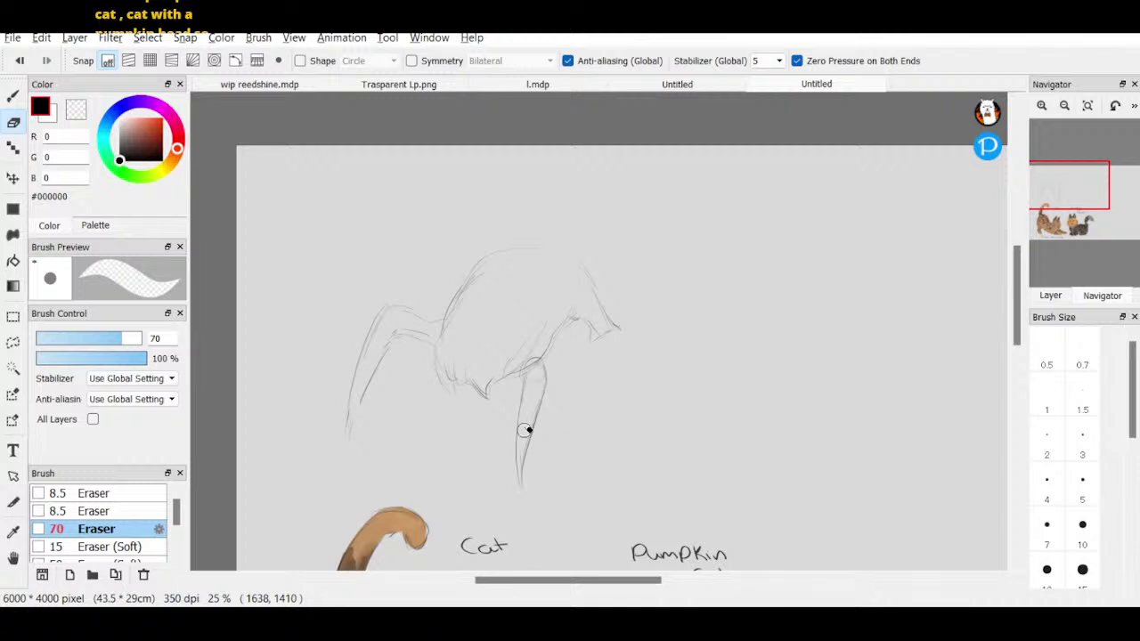
{"action": "key", "text": "b"}
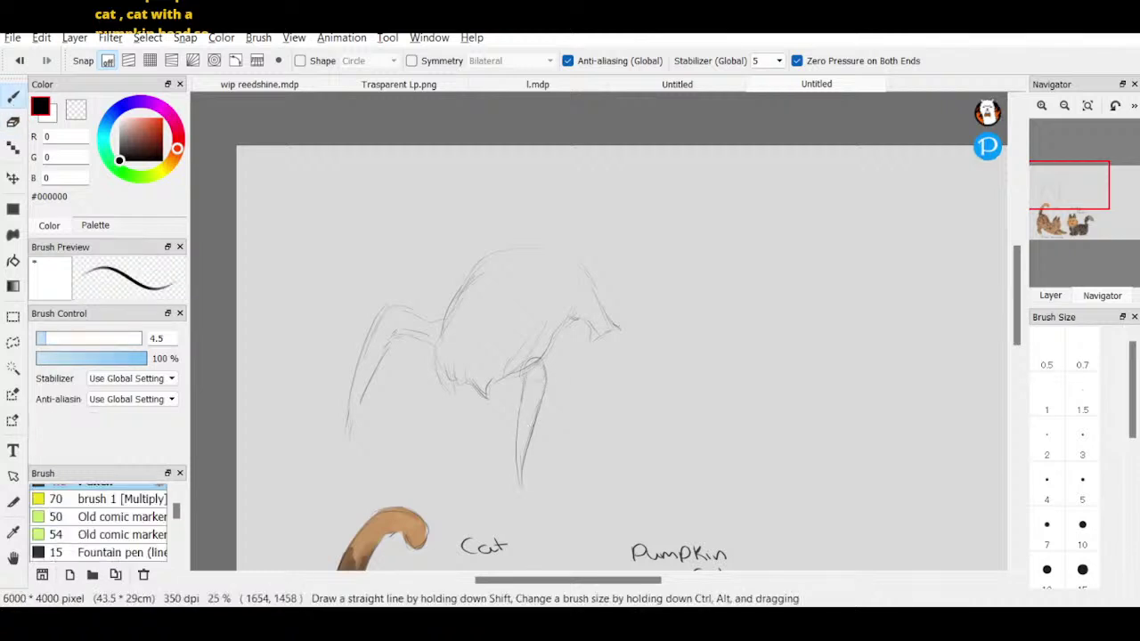
- Erase the short limb at the creature's right and redraw it bending downward to a forked tip
{"action": "key", "text": "e"}
{"action": "mouse_move", "coordinate": [592, 309]}
{"action": "left_mouse_down"}
{"action": "mouse_move", "coordinate": [605, 279]}
{"action": "mouse_move", "coordinate": [603, 341]}
{"action": "mouse_move", "coordinate": [613, 298]}
{"action": "left_mouse_up"}
{"action": "key", "text": "b"}
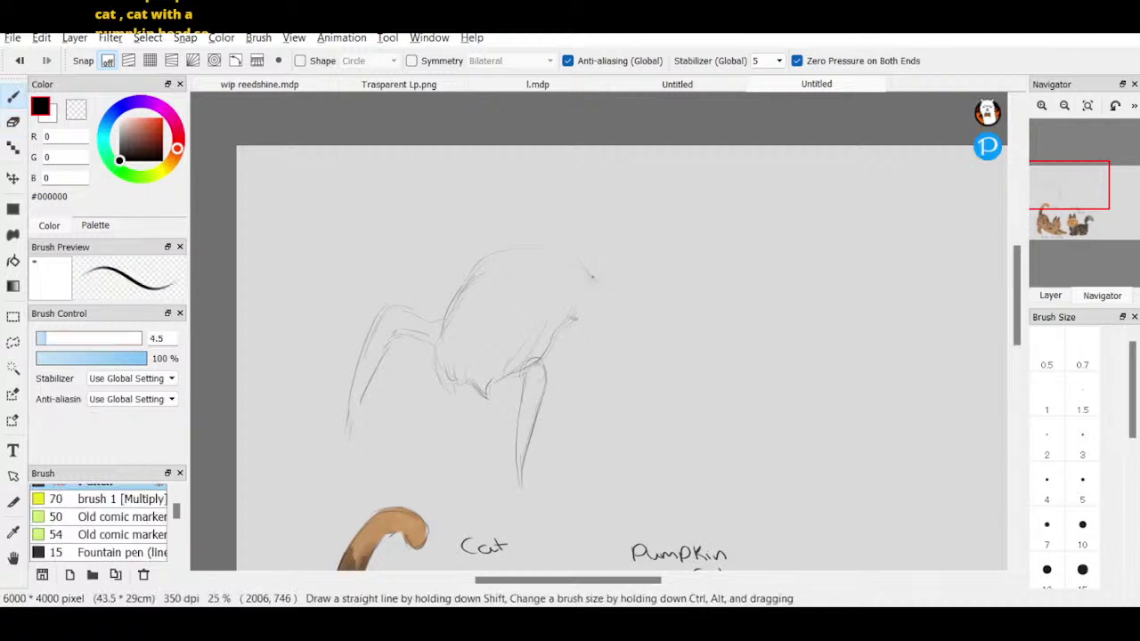
{"action": "mouse_move", "coordinate": [597, 281]}
{"action": "left_mouse_down"}
{"action": "mouse_move", "coordinate": [623, 298]}
{"action": "mouse_move", "coordinate": [621, 320]}
{"action": "left_mouse_up"}
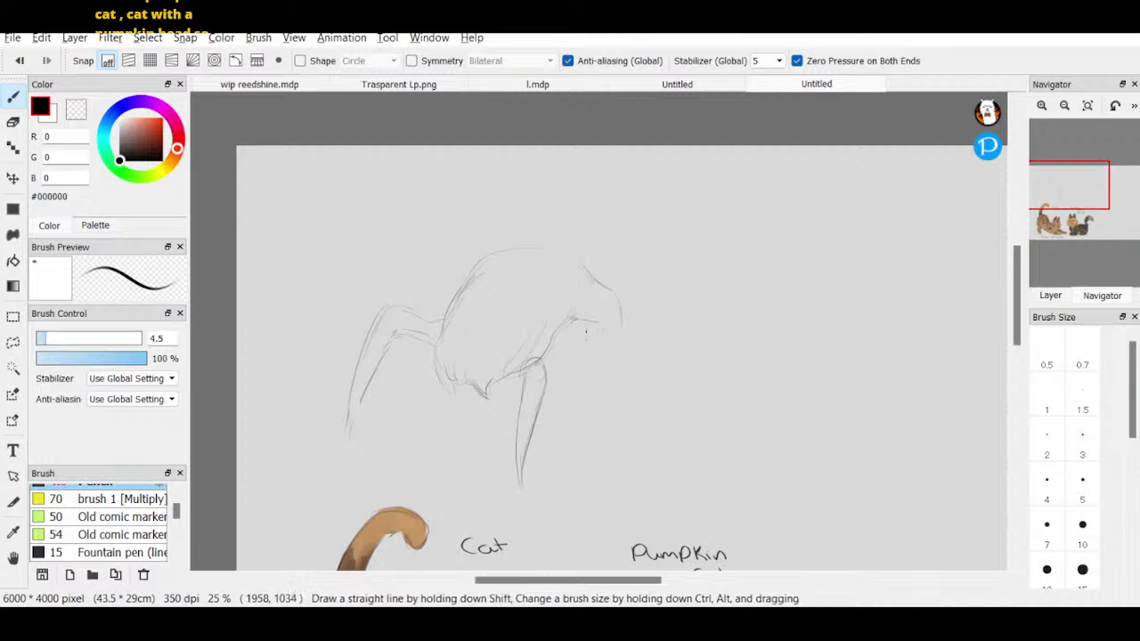
{"action": "mouse_move", "coordinate": [598, 351]}
{"action": "left_mouse_down"}
{"action": "mouse_move", "coordinate": [608, 364]}
{"action": "mouse_move", "coordinate": [616, 356]}
{"action": "mouse_move", "coordinate": [611, 300]}
{"action": "left_mouse_up"}
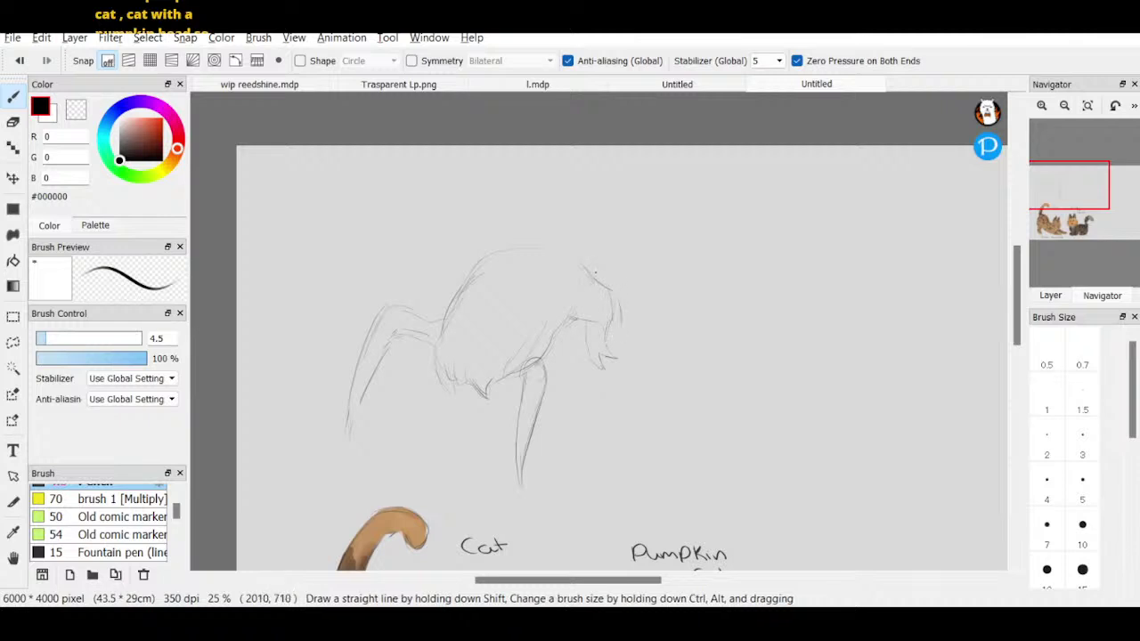
- Erase the creature's forked right limb and redraw it hanging closer to the body, with a curved outer edge and forked tip
{"action": "key", "text": "e"}
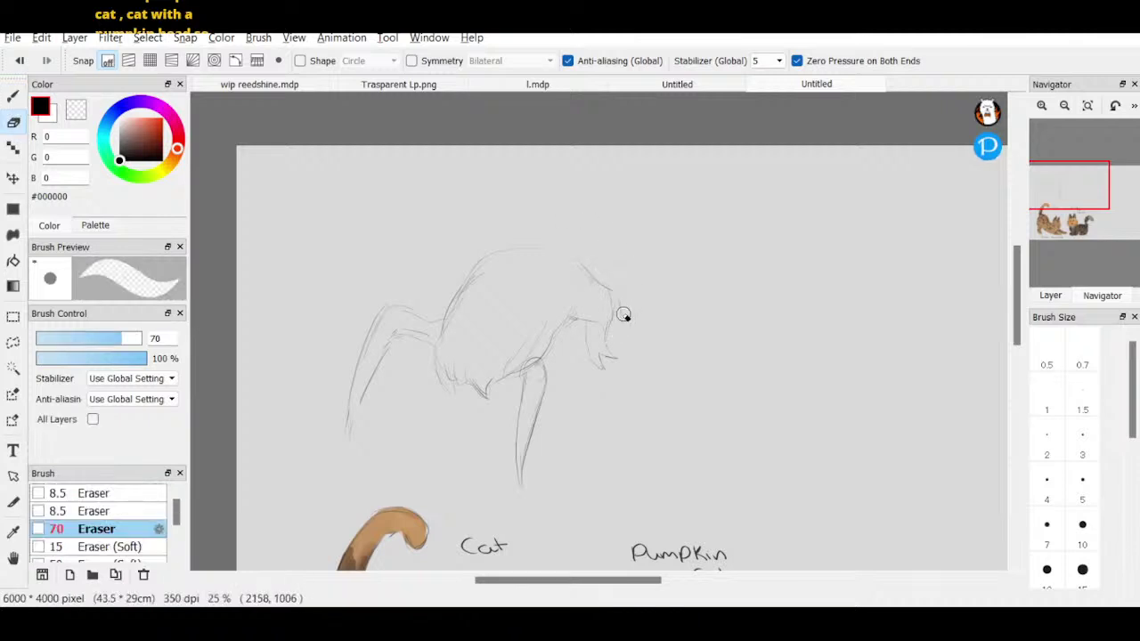
{"action": "mouse_move", "coordinate": [627, 318]}
{"action": "left_mouse_down"}
{"action": "mouse_move", "coordinate": [614, 277]}
{"action": "mouse_move", "coordinate": [621, 321]}
{"action": "mouse_move", "coordinate": [590, 358]}
{"action": "mouse_move", "coordinate": [590, 304]}
{"action": "mouse_move", "coordinate": [610, 378]}
{"action": "left_mouse_up"}
{"action": "key", "text": "b"}
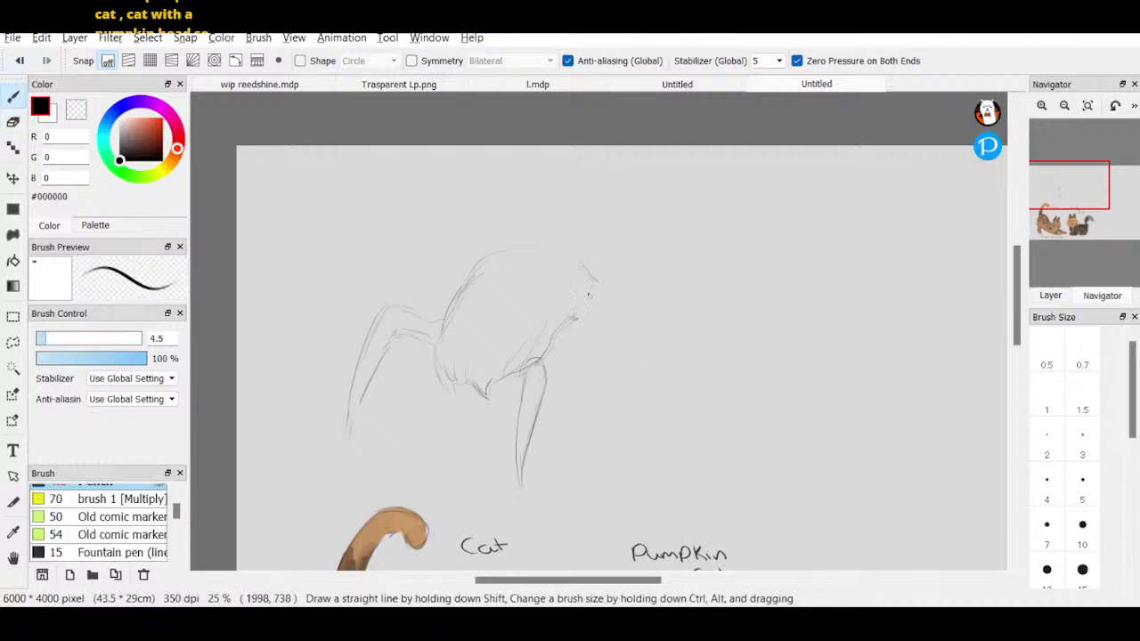
{"action": "mouse_move", "coordinate": [608, 302]}
{"action": "left_mouse_down"}
{"action": "mouse_move", "coordinate": [611, 344]}
{"action": "mouse_move", "coordinate": [583, 351]}
{"action": "left_mouse_up"}
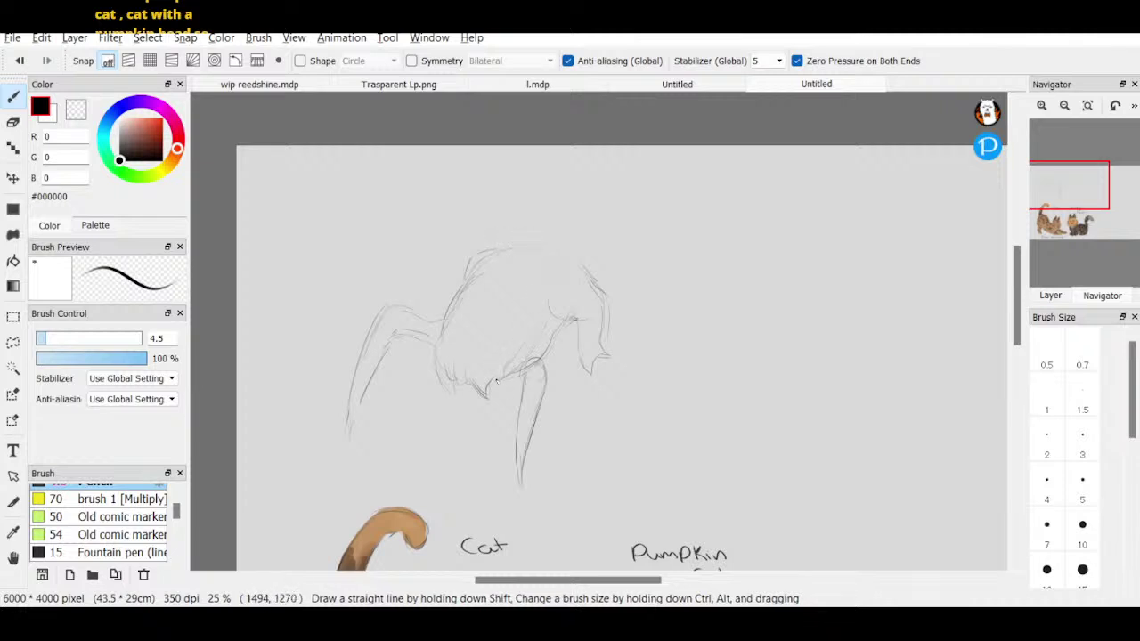
- Add jagged fur strands along the body's lower edge, rework its upper-left contour, and erase stray lines where the pointed limb joins
{"action": "mouse_move", "coordinate": [486, 382]}
{"action": "left_mouse_down"}
{"action": "mouse_move", "coordinate": [498, 398]}
{"action": "mouse_move", "coordinate": [504, 380]}
{"action": "left_mouse_up"}
{"action": "left_click_drag", "start_coordinate": [438, 343], "coordinate": [443, 337]}
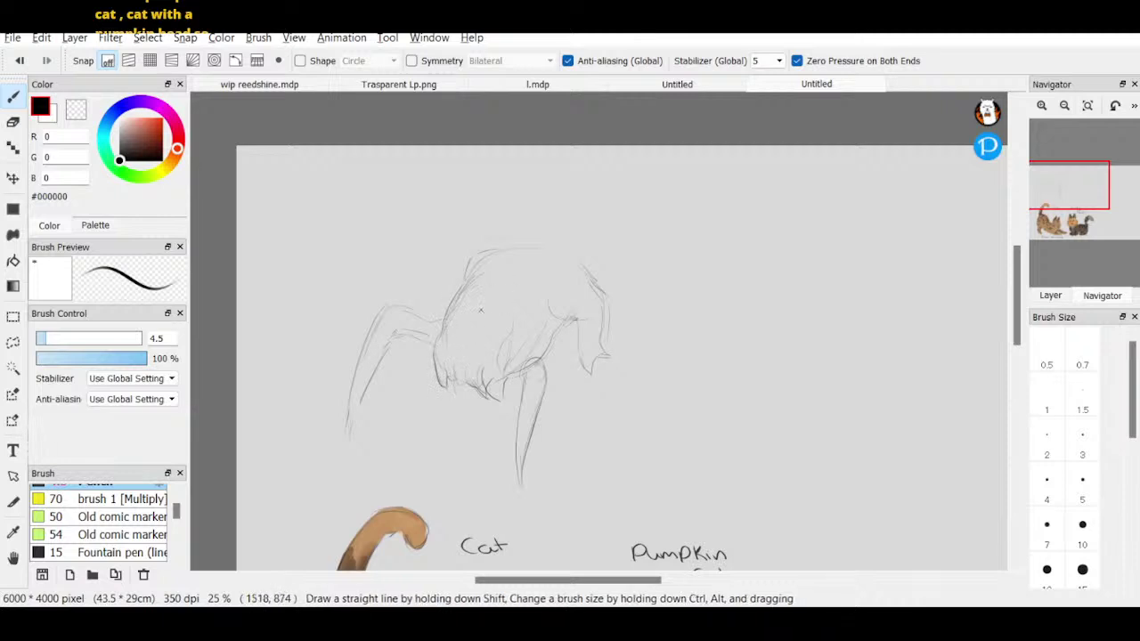
{"action": "left_click_drag", "start_coordinate": [463, 283], "coordinate": [495, 274]}
{"action": "key", "text": "e"}
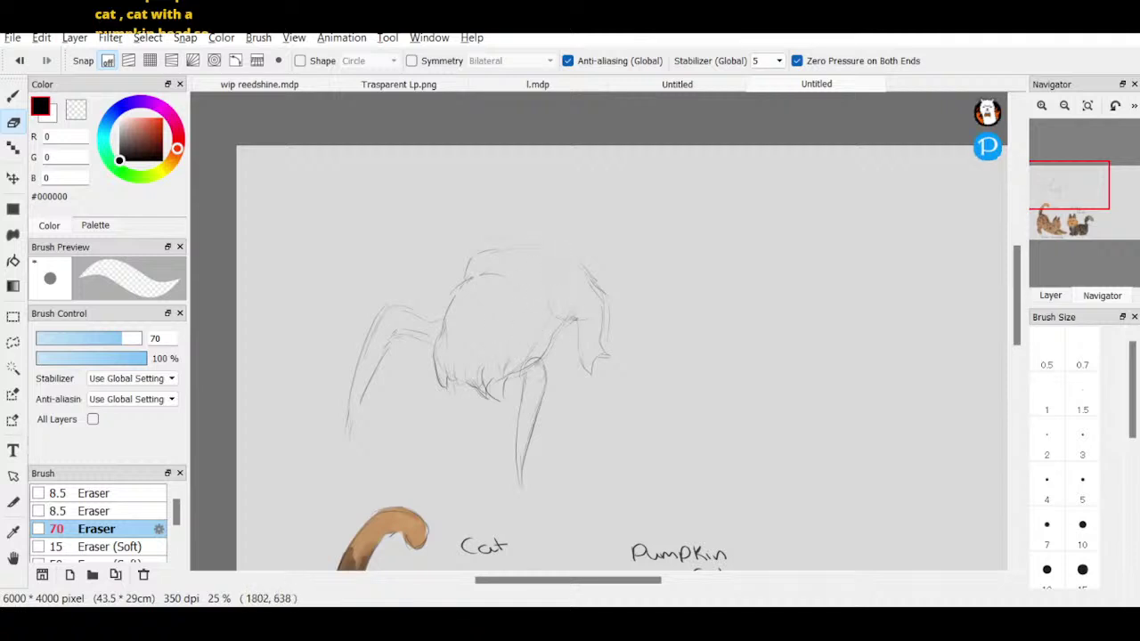
{"action": "key", "text": "b"}
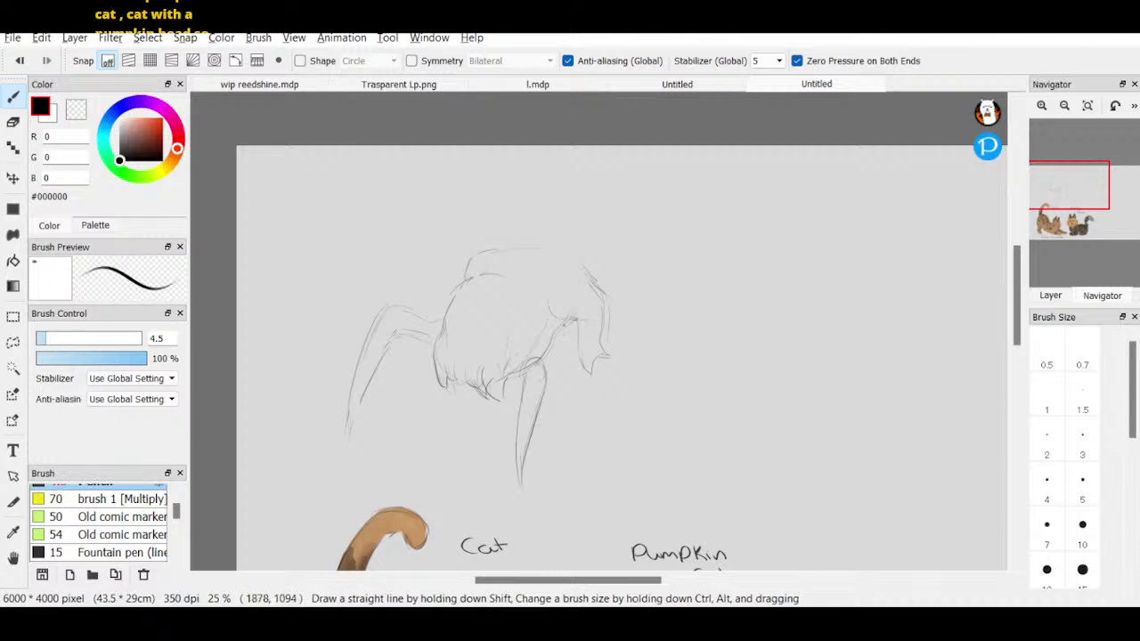
{"action": "key", "text": "e"}
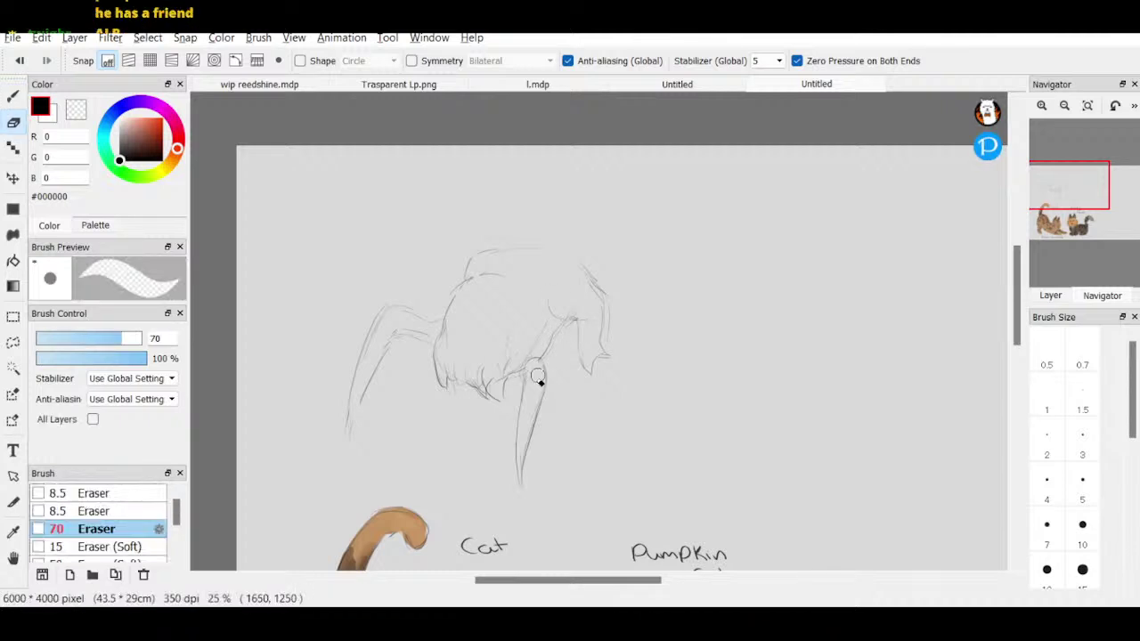
{"action": "key", "text": "b"}
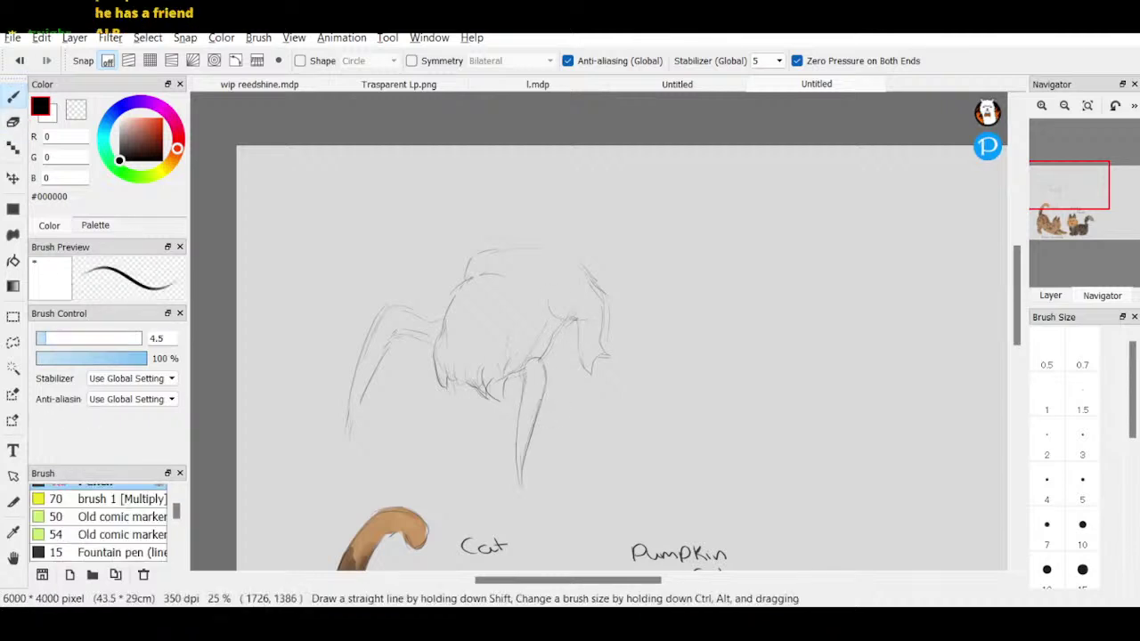
- Select the bottom layer holding the cats' colours and set up a size 40 brush in beige #D9CAAE
{"action": "left_click", "coordinate": [1051, 294]}
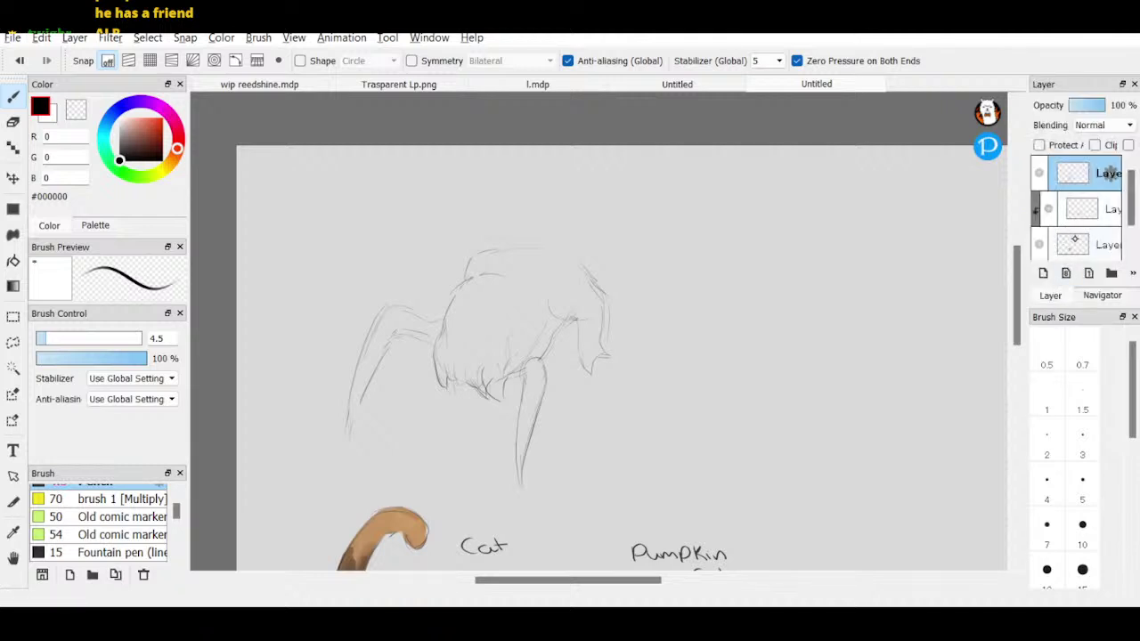
{"action": "scroll", "coordinate": [1096, 208], "scroll_direction": "down", "scroll_amount": 1}
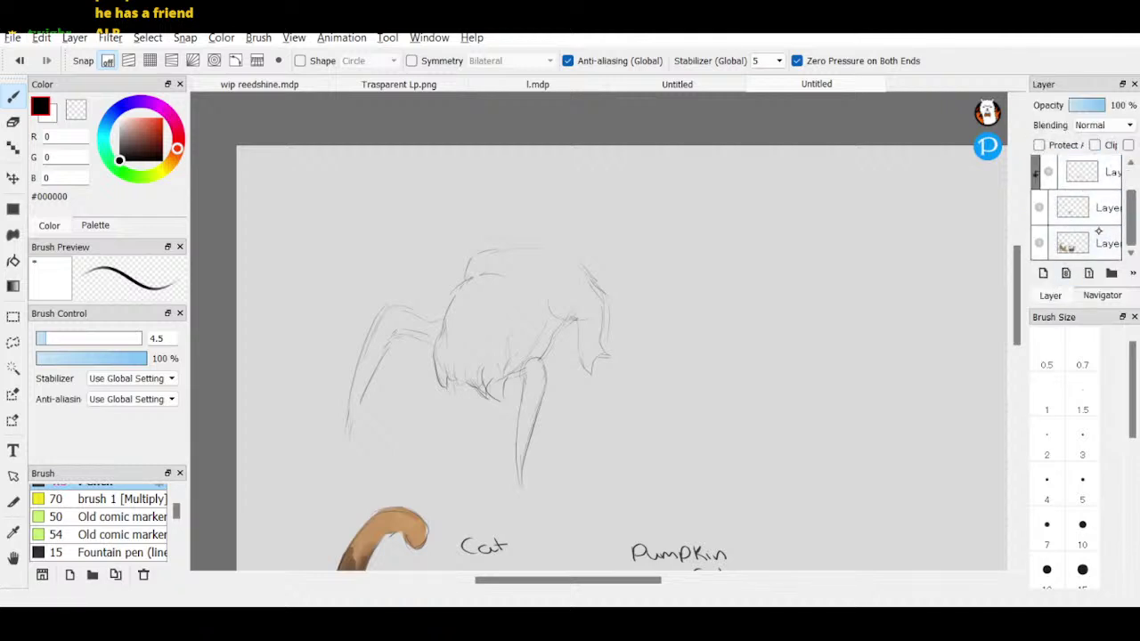
{"action": "left_click", "coordinate": [1073, 244]}
{"action": "left_click", "coordinate": [1087, 295]}
{"action": "scroll", "coordinate": [1099, 170], "scroll_direction": "down", "scroll_amount": 1}
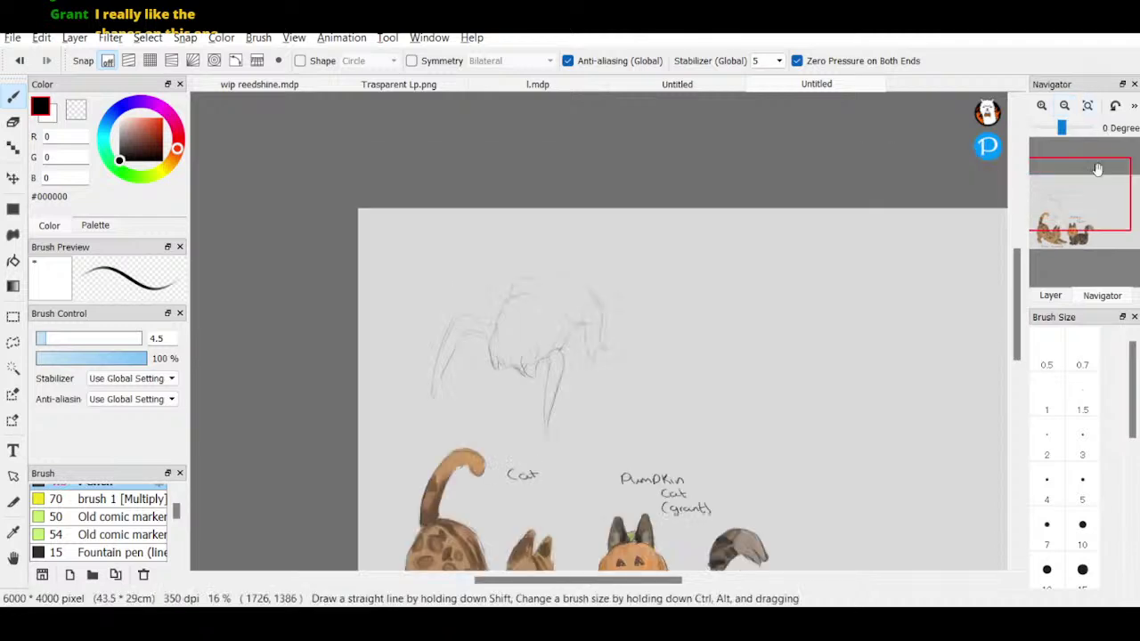
{"action": "left_click_drag", "start_coordinate": [1096, 182], "coordinate": [1079, 197]}
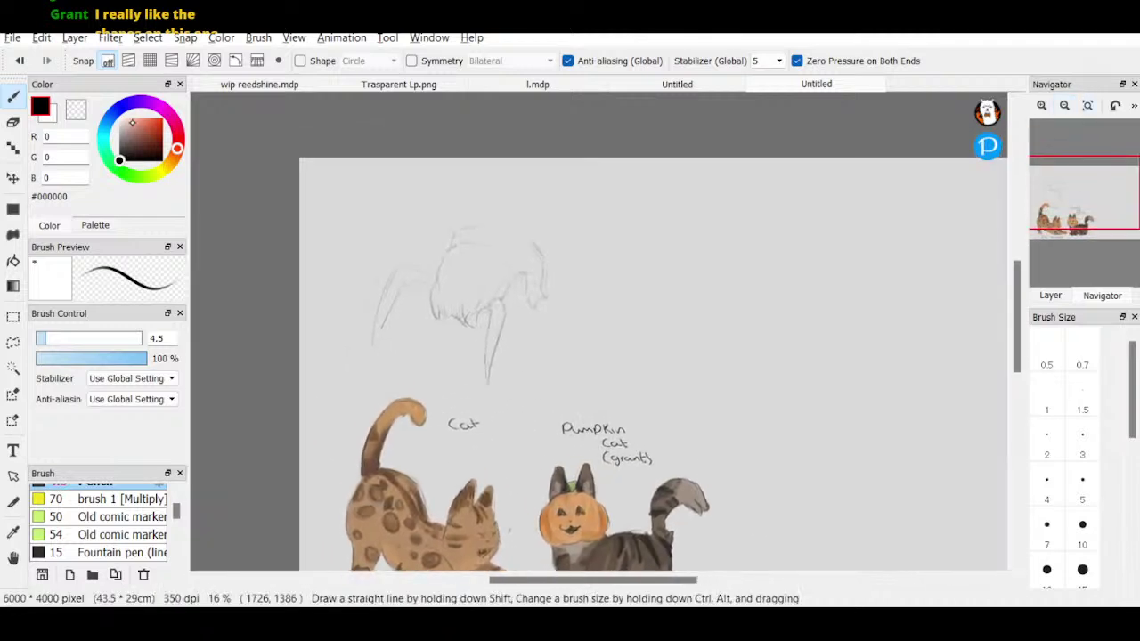
{"action": "left_click", "coordinate": [129, 129]}
{"action": "left_click", "coordinate": [172, 159]}
{"action": "left_click_drag", "start_coordinate": [173, 160], "coordinate": [167, 165]}
{"action": "left_click", "coordinate": [128, 124]}
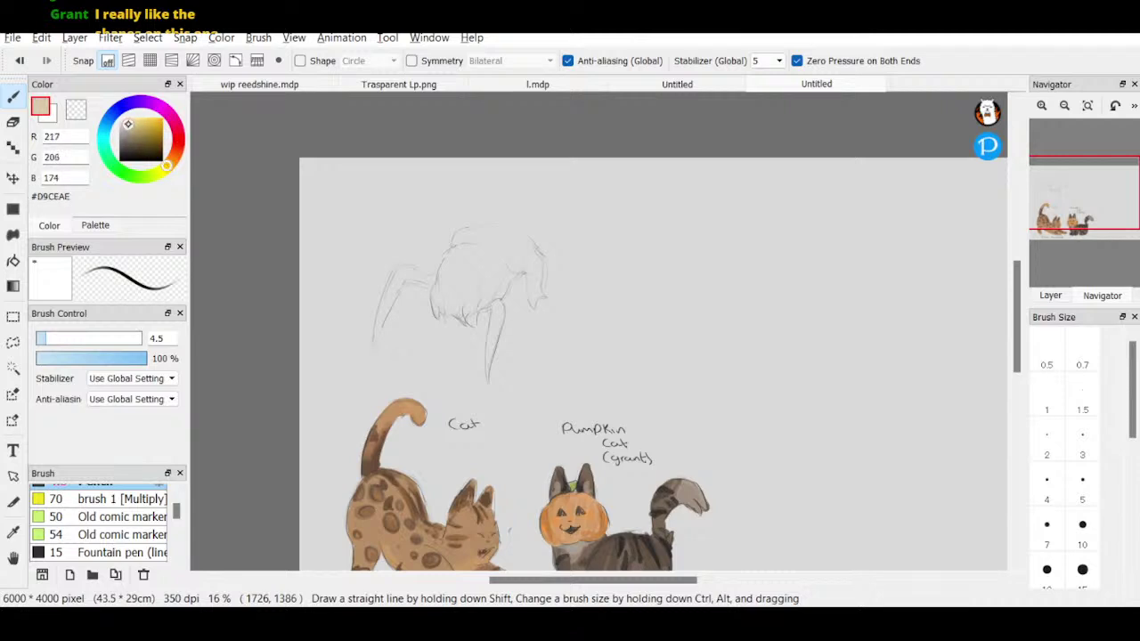
{"action": "left_click", "coordinate": [170, 162]}
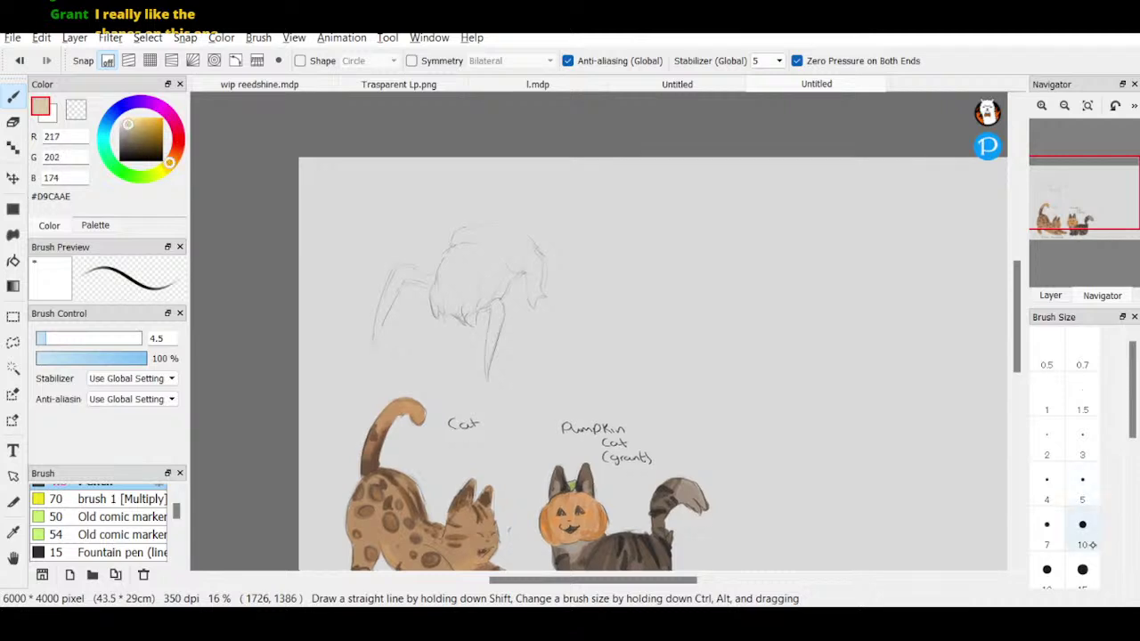
{"action": "scroll", "coordinate": [1082, 396], "scroll_direction": "down", "scroll_amount": 5}
{"action": "left_click", "coordinate": [1082, 396]}
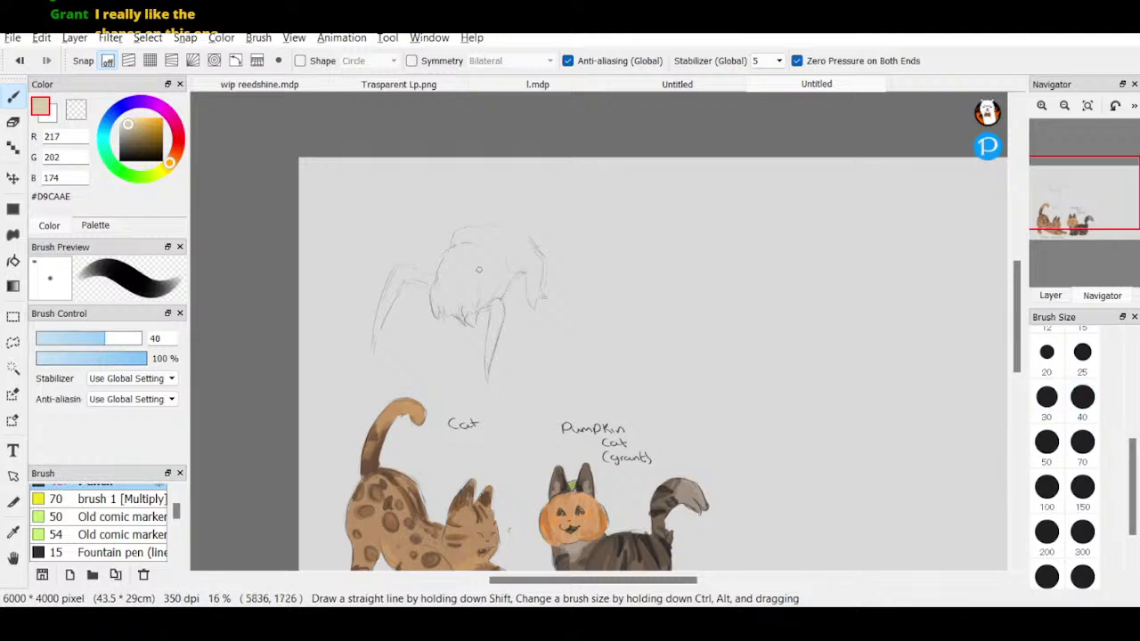
- Undo the trial beige fill, then paint the creature's body and limbs in paler beige #DDD4C3
{"action": "left_click_drag", "start_coordinate": [474, 255], "coordinate": [454, 292]}
{"action": "key", "text": "ctrl+z"}
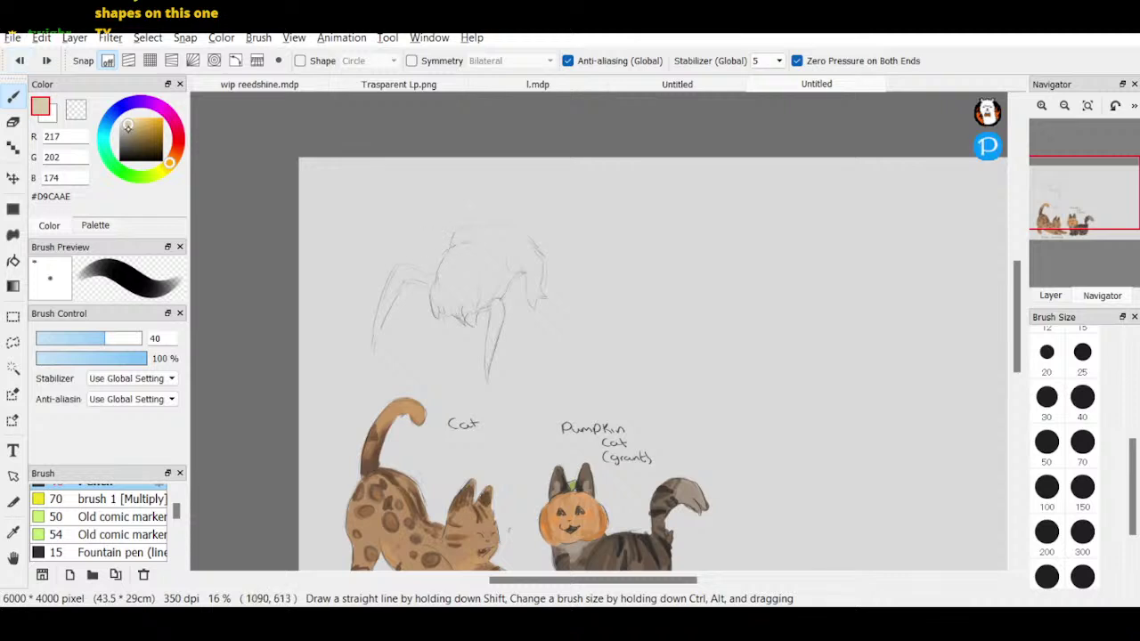
{"action": "left_click_drag", "start_coordinate": [127, 126], "coordinate": [131, 117]}
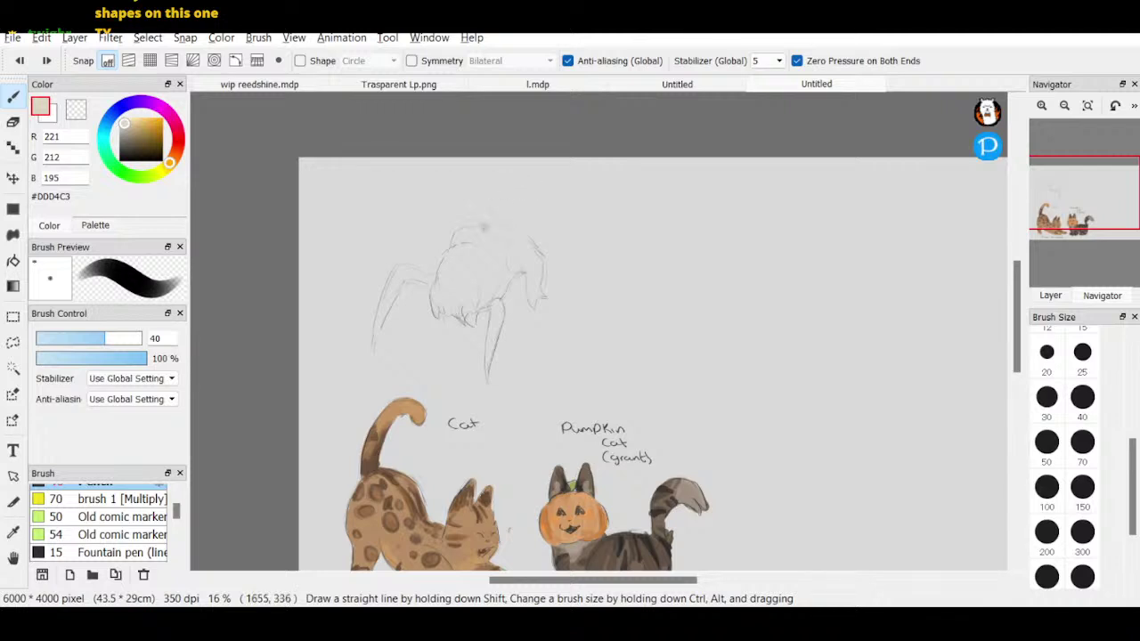
{"action": "mouse_move", "coordinate": [475, 254]}
{"action": "left_mouse_down"}
{"action": "mouse_move", "coordinate": [471, 282]}
{"action": "mouse_move", "coordinate": [458, 292]}
{"action": "mouse_move", "coordinate": [468, 250]}
{"action": "mouse_move", "coordinate": [446, 270]}
{"action": "mouse_move", "coordinate": [460, 232]}
{"action": "mouse_move", "coordinate": [469, 281]}
{"action": "mouse_move", "coordinate": [490, 250]}
{"action": "mouse_move", "coordinate": [467, 318]}
{"action": "left_mouse_up"}
{"action": "mouse_move", "coordinate": [484, 238]}
{"action": "left_mouse_down"}
{"action": "mouse_move", "coordinate": [514, 276]}
{"action": "mouse_move", "coordinate": [533, 267]}
{"action": "mouse_move", "coordinate": [518, 234]}
{"action": "left_mouse_up"}
- Add a new layer above the base colour layer and clip it to that layer
{"action": "left_click", "coordinate": [1051, 295]}
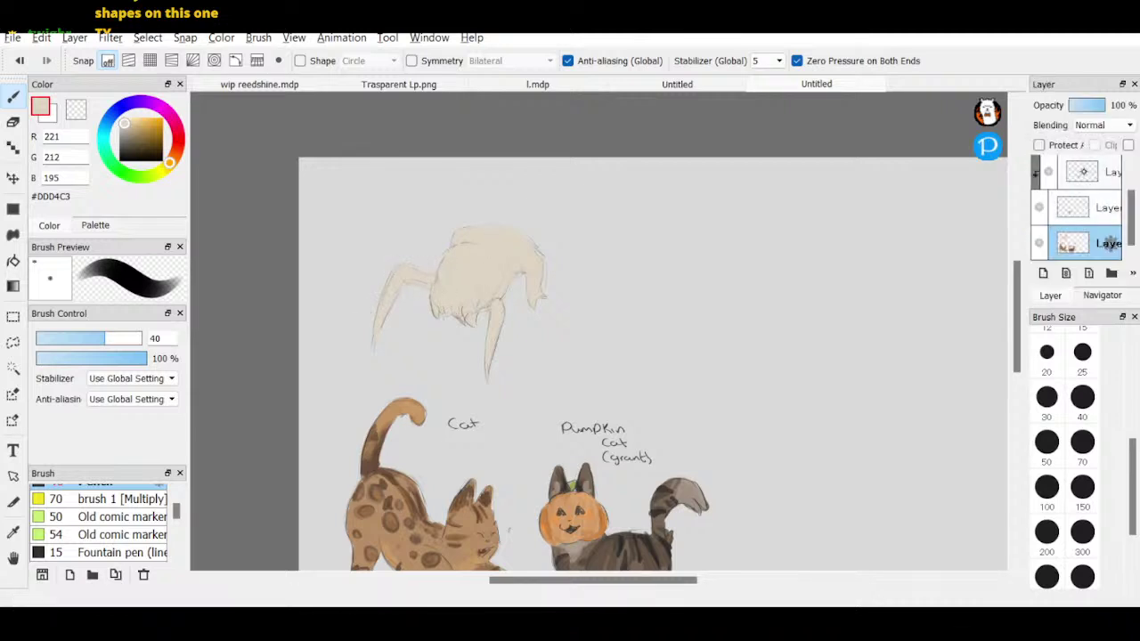
{"action": "left_click", "coordinate": [1134, 177]}
{"action": "left_click", "coordinate": [1132, 238]}
{"action": "left_click", "coordinate": [1043, 272]}
{"action": "left_click", "coordinate": [1094, 144]}
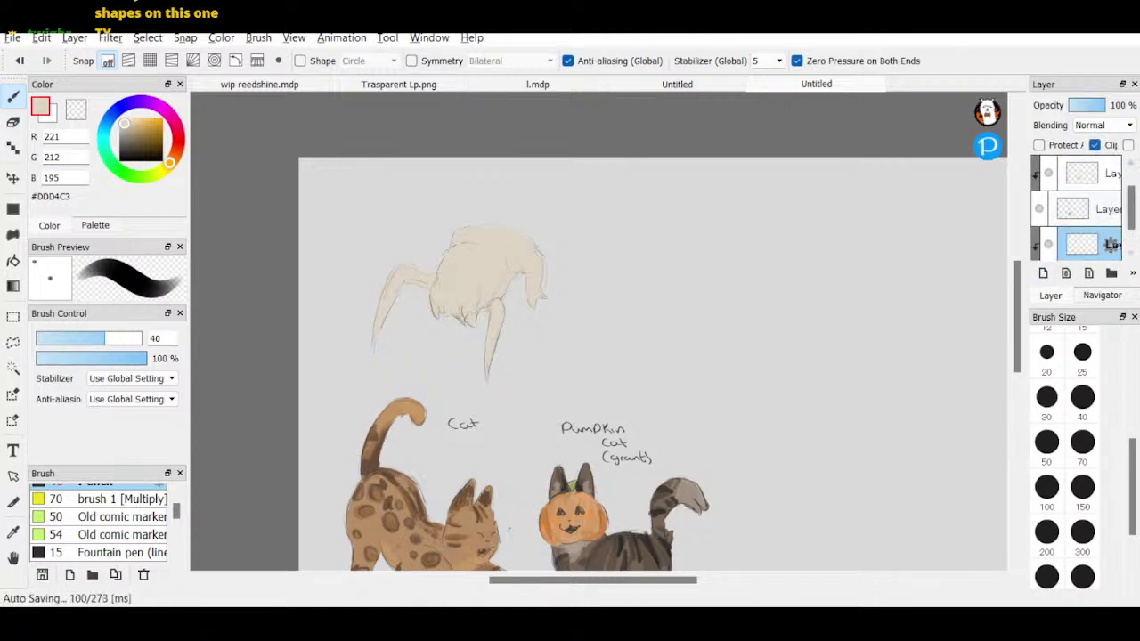
- Set the brush to size 150 and a darker greyish beige, #C8BDAA, for shading the creature
{"action": "left_click", "coordinate": [120, 121]}
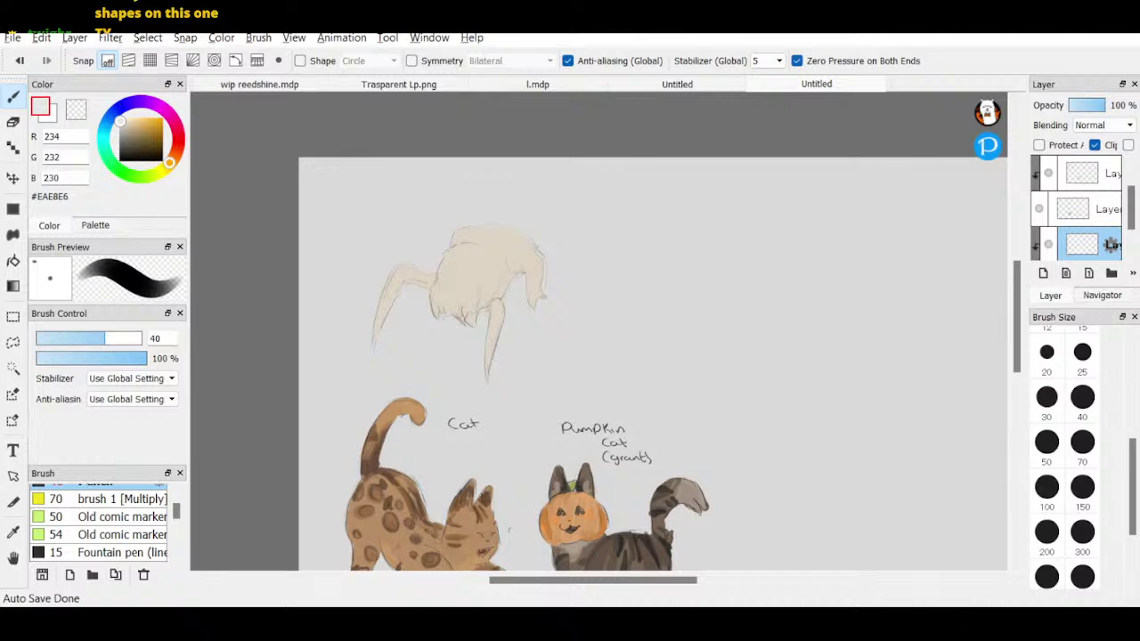
{"action": "left_click_drag", "start_coordinate": [120, 121], "coordinate": [125, 125]}
{"action": "left_click", "coordinate": [1083, 486]}
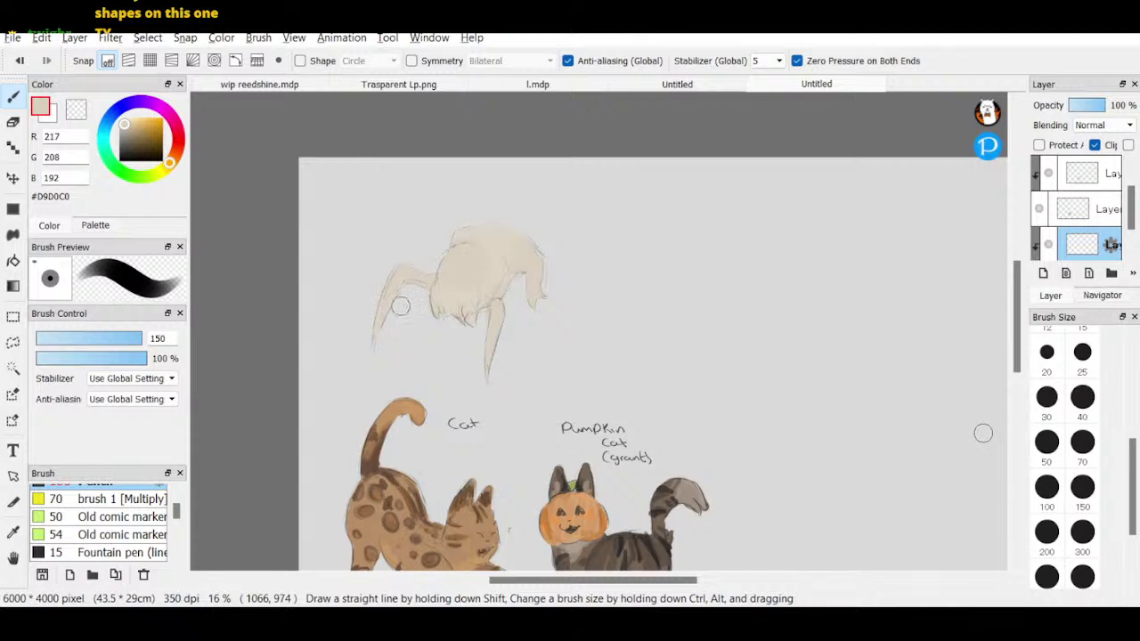
{"action": "left_click", "coordinate": [422, 250], "text": "alt"}
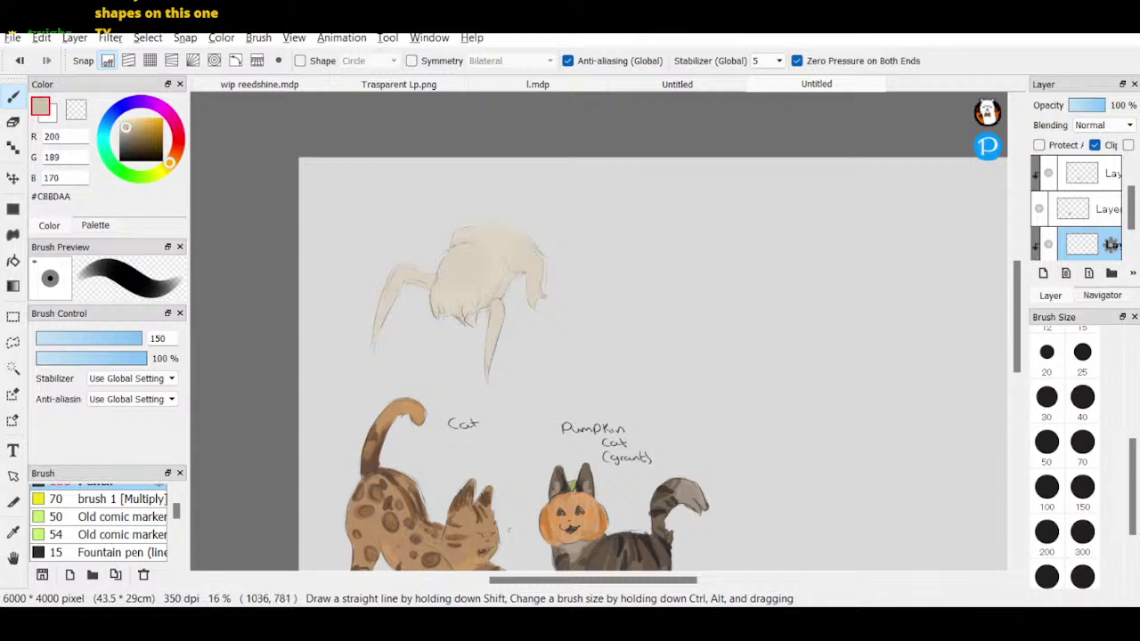
- Shade the headcrab's body and rear leg joint in beige #C8BDAA and a darker #BBAF9A
{"action": "left_click_drag", "start_coordinate": [431, 276], "coordinate": [414, 251]}
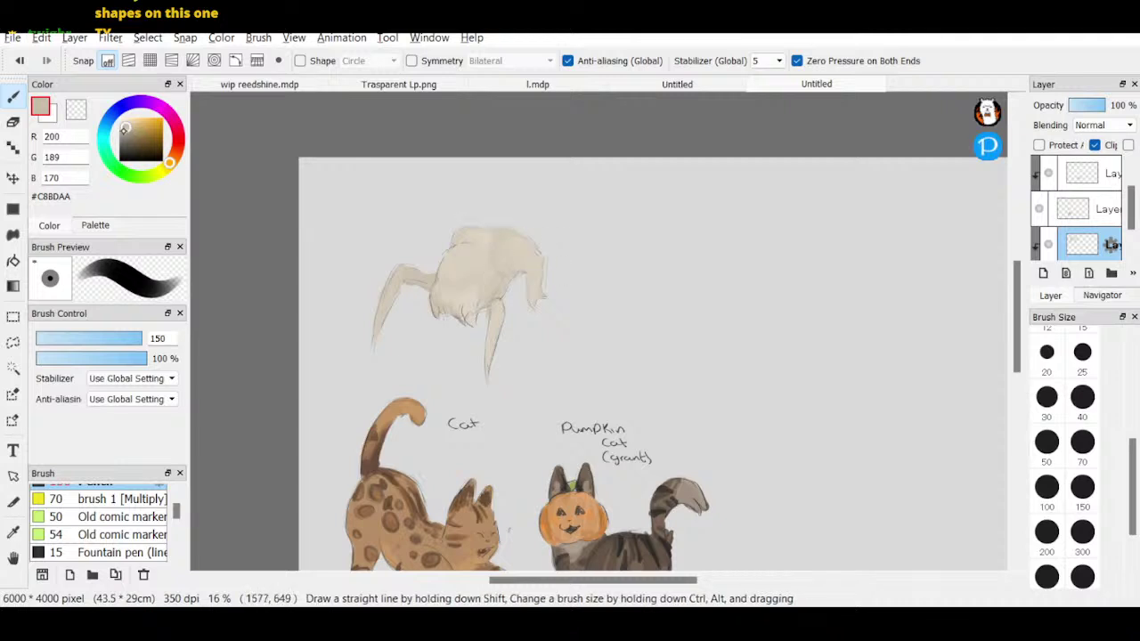
{"action": "left_click_drag", "start_coordinate": [125, 127], "coordinate": [127, 131]}
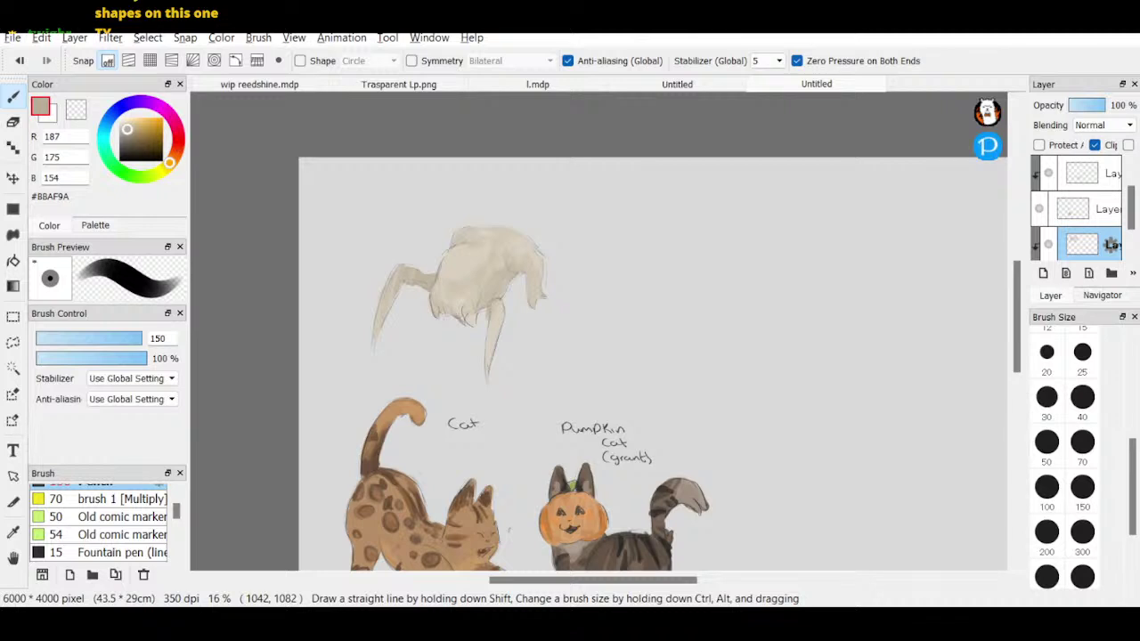
- Paint the lower parts of the headcrab's three legs in dark red #88443E
{"action": "left_click_drag", "start_coordinate": [169, 162], "coordinate": [177, 142]}
{"action": "left_click", "coordinate": [142, 139]}
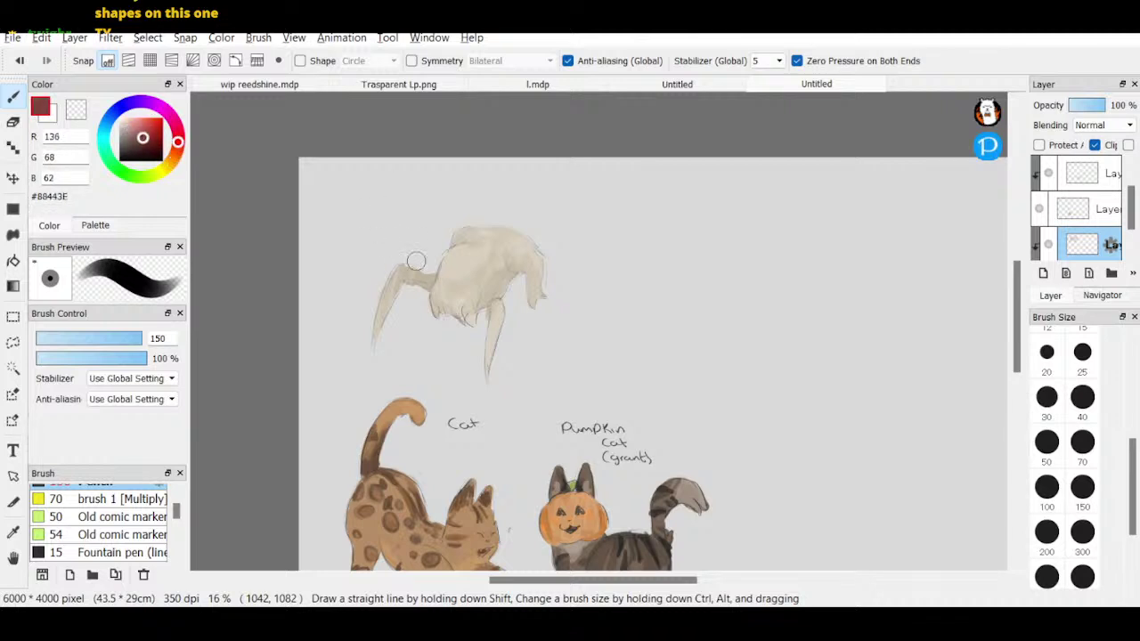
{"action": "mouse_move", "coordinate": [392, 283]}
{"action": "left_mouse_down"}
{"action": "mouse_move", "coordinate": [379, 328]}
{"action": "mouse_move", "coordinate": [398, 295]}
{"action": "mouse_move", "coordinate": [376, 328]}
{"action": "mouse_move", "coordinate": [381, 297]}
{"action": "mouse_move", "coordinate": [373, 359]}
{"action": "mouse_move", "coordinate": [385, 338]}
{"action": "mouse_move", "coordinate": [375, 290]}
{"action": "mouse_move", "coordinate": [383, 322]}
{"action": "mouse_move", "coordinate": [381, 336]}
{"action": "left_mouse_up"}
{"action": "mouse_move", "coordinate": [495, 307]}
{"action": "left_mouse_down"}
{"action": "mouse_move", "coordinate": [482, 389]}
{"action": "mouse_move", "coordinate": [488, 328]}
{"action": "mouse_move", "coordinate": [487, 379]}
{"action": "left_mouse_up"}
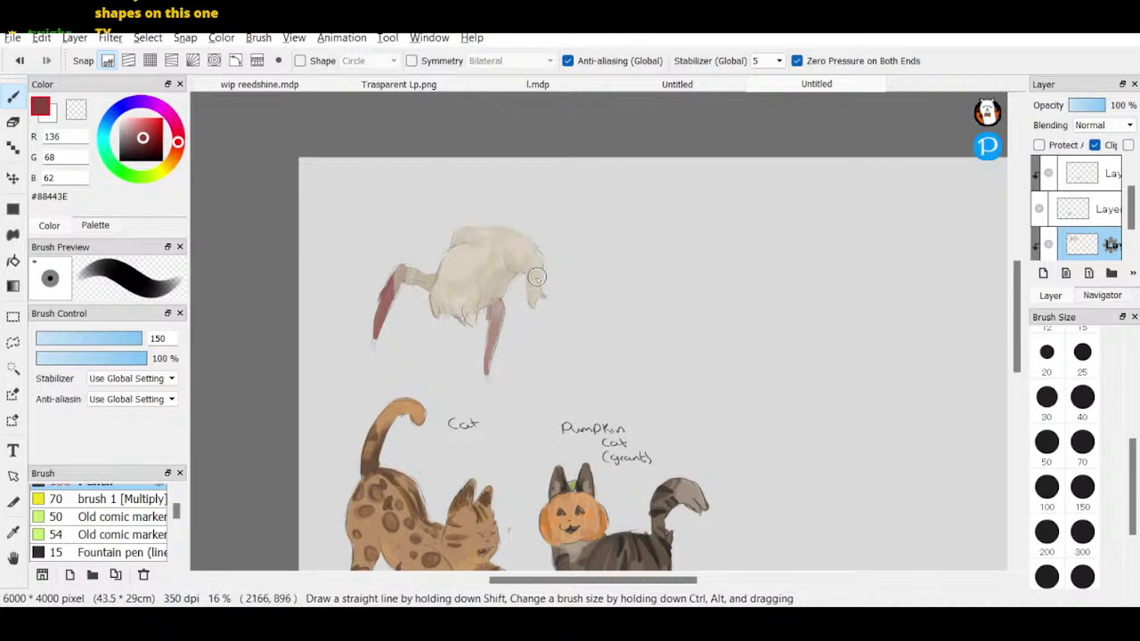
{"action": "mouse_move", "coordinate": [537, 278]}
{"action": "left_mouse_down"}
{"action": "mouse_move", "coordinate": [523, 303]}
{"action": "mouse_move", "coordinate": [536, 311]}
{"action": "mouse_move", "coordinate": [553, 276]}
{"action": "left_mouse_up"}
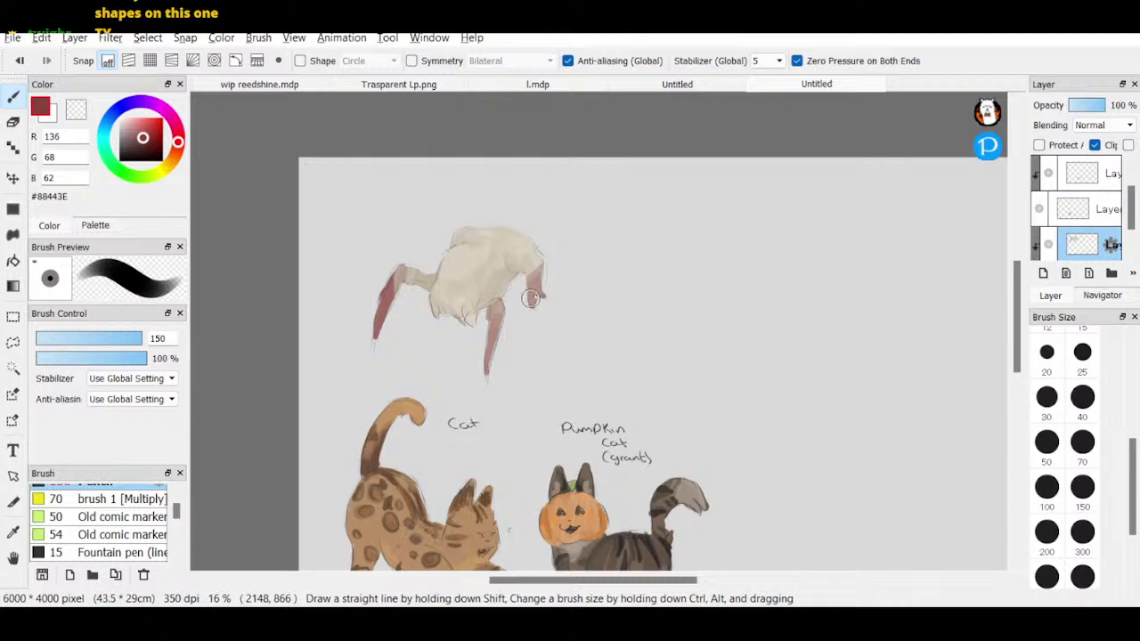
{"action": "mouse_move", "coordinate": [547, 267]}
{"action": "left_mouse_down"}
{"action": "mouse_move", "coordinate": [522, 277]}
{"action": "mouse_move", "coordinate": [541, 267]}
{"action": "mouse_move", "coordinate": [546, 298]}
{"action": "left_mouse_up"}
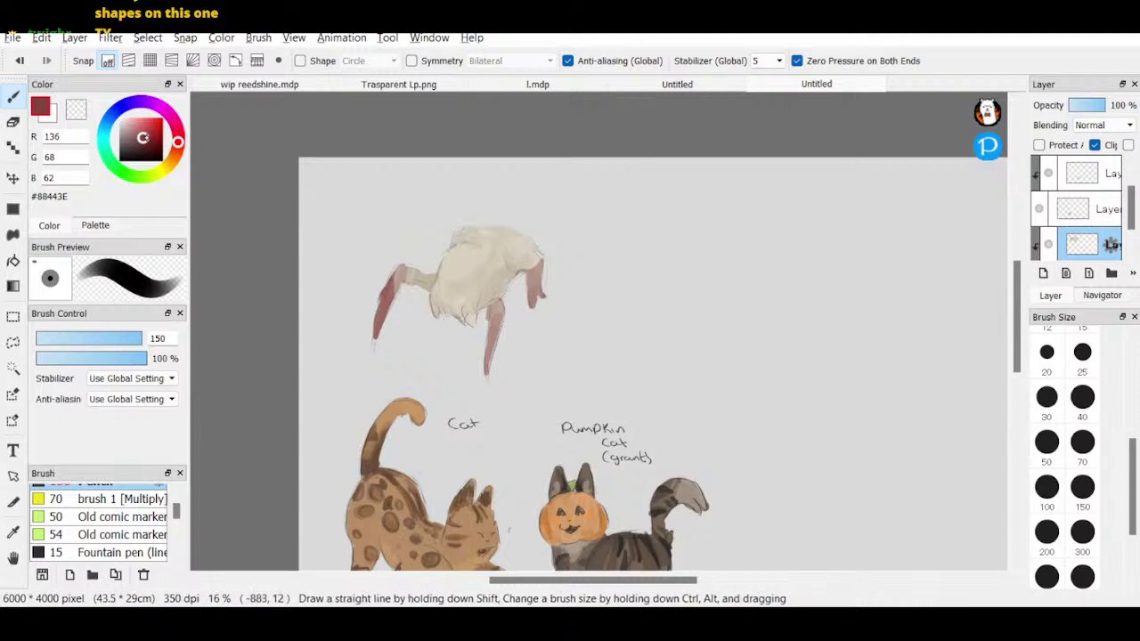
- Blend greyish shading in #958381 over the headcrab's leg joints and the upper ends of the red areas
{"action": "left_click_drag", "start_coordinate": [143, 137], "coordinate": [125, 135]}
{"action": "left_click_drag", "start_coordinate": [420, 282], "coordinate": [400, 262]}
{"action": "mouse_move", "coordinate": [483, 330]}
{"action": "left_mouse_down"}
{"action": "mouse_move", "coordinate": [510, 268]}
{"action": "mouse_move", "coordinate": [437, 290]}
{"action": "mouse_move", "coordinate": [493, 272]}
{"action": "mouse_move", "coordinate": [438, 285]}
{"action": "mouse_move", "coordinate": [411, 252]}
{"action": "left_mouse_up"}
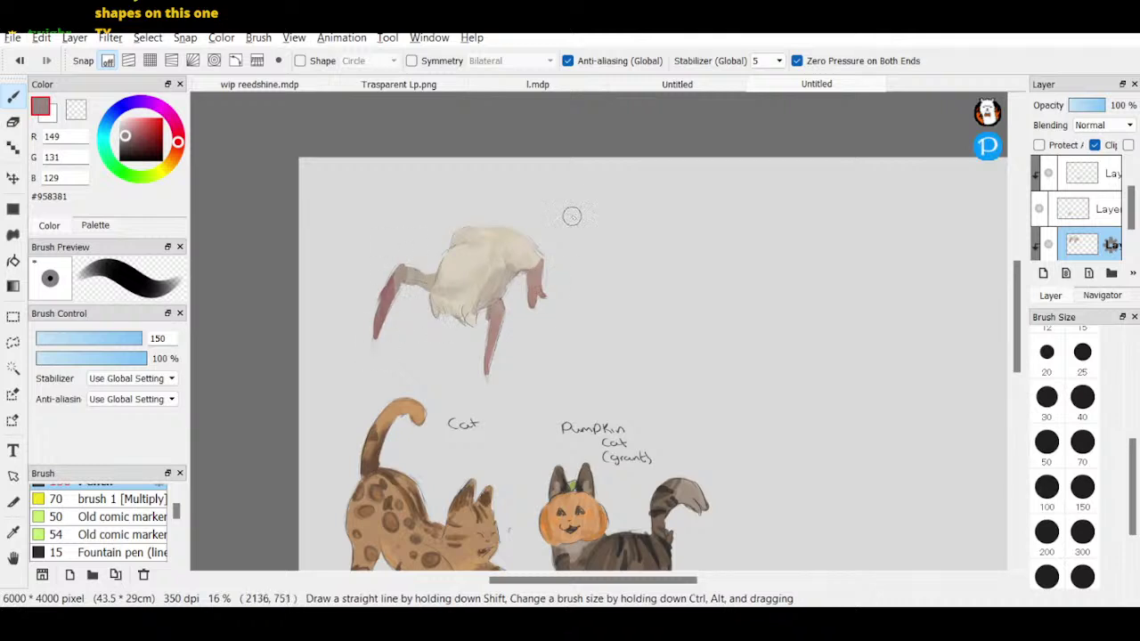
- Brighten the red parts of the headcrab's legs with strokes of lighter red #AA5A54
{"action": "left_click_drag", "start_coordinate": [147, 133], "coordinate": [140, 131]}
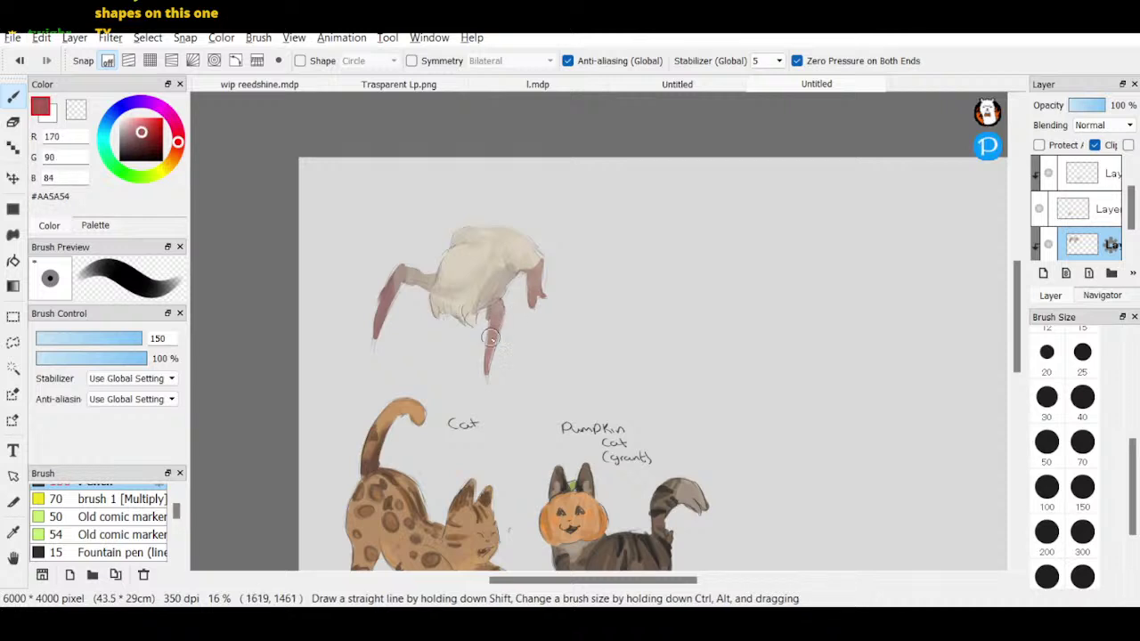
{"action": "left_click_drag", "start_coordinate": [528, 293], "coordinate": [536, 290]}
{"action": "mouse_move", "coordinate": [389, 281]}
{"action": "left_mouse_down"}
{"action": "mouse_move", "coordinate": [381, 331]}
{"action": "mouse_move", "coordinate": [396, 271]}
{"action": "mouse_move", "coordinate": [407, 288]}
{"action": "left_mouse_up"}
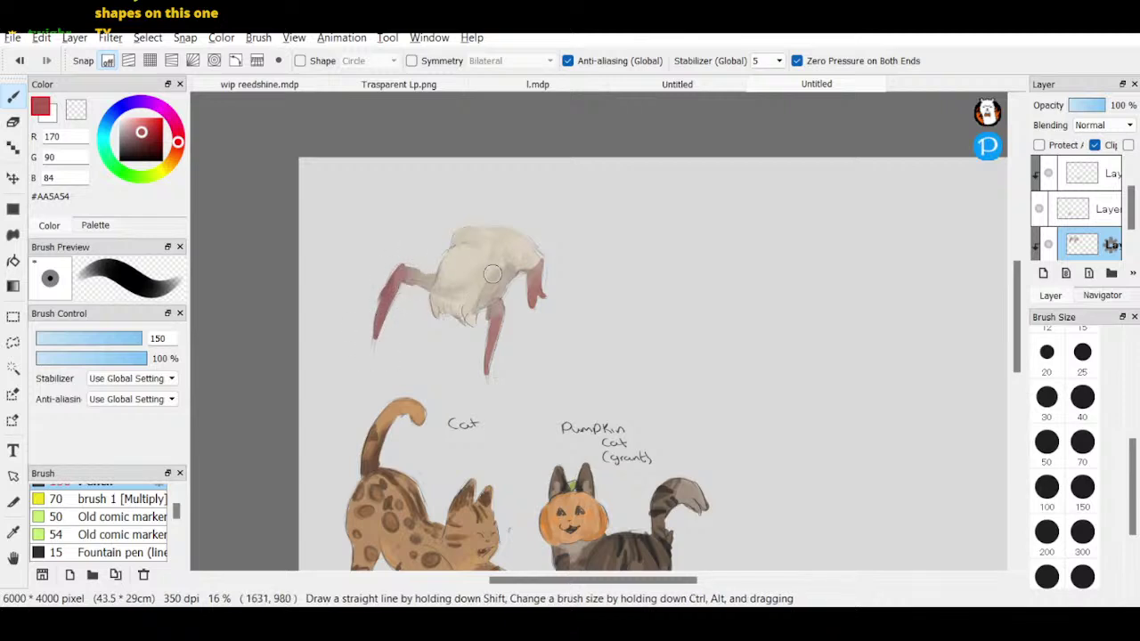
- Sample the cream colour from the headcrab's body, lighten it to #DDD2C0 and paint highlights on the body
{"action": "left_click", "coordinate": [14, 501]}
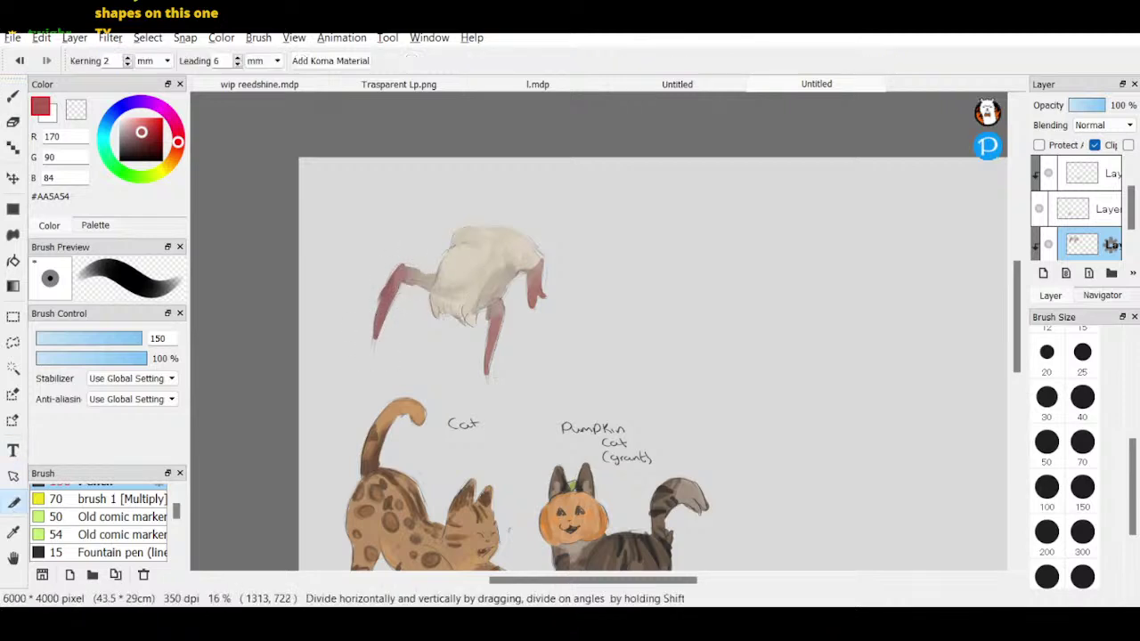
{"action": "left_click", "coordinate": [14, 533]}
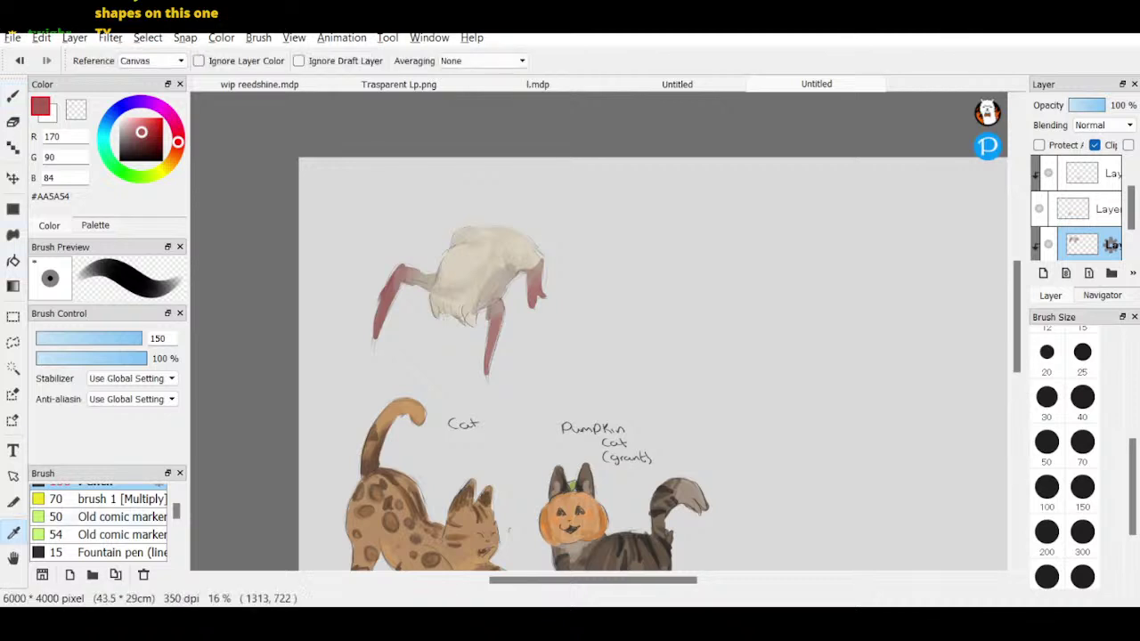
{"action": "left_click", "coordinate": [465, 263]}
{"action": "left_click", "coordinate": [13, 96]}
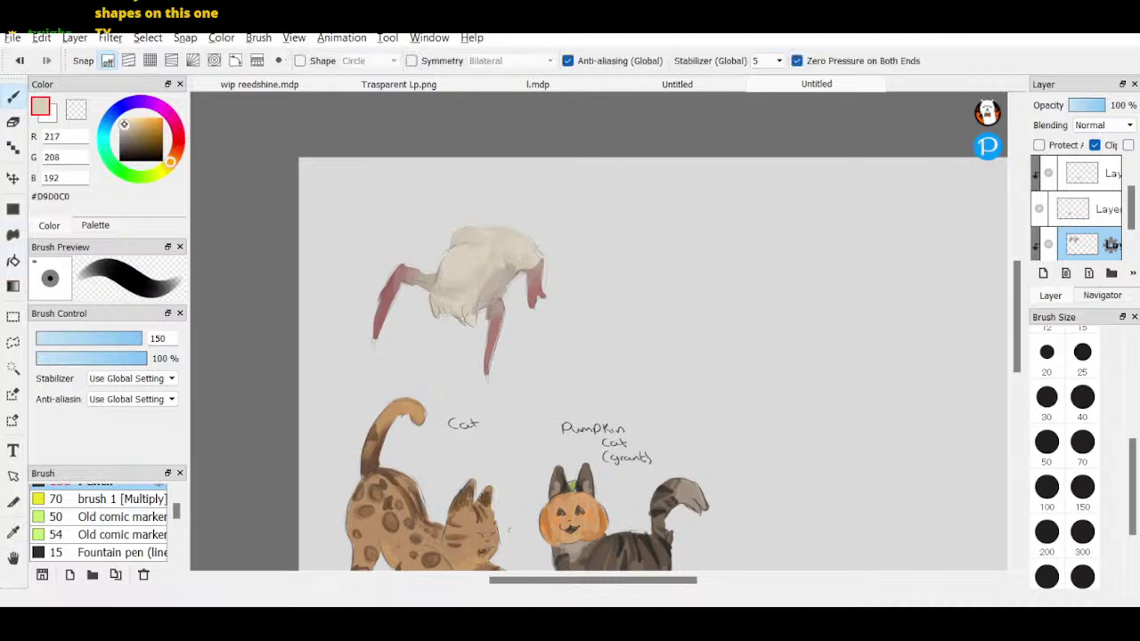
{"action": "left_click", "coordinate": [125, 123]}
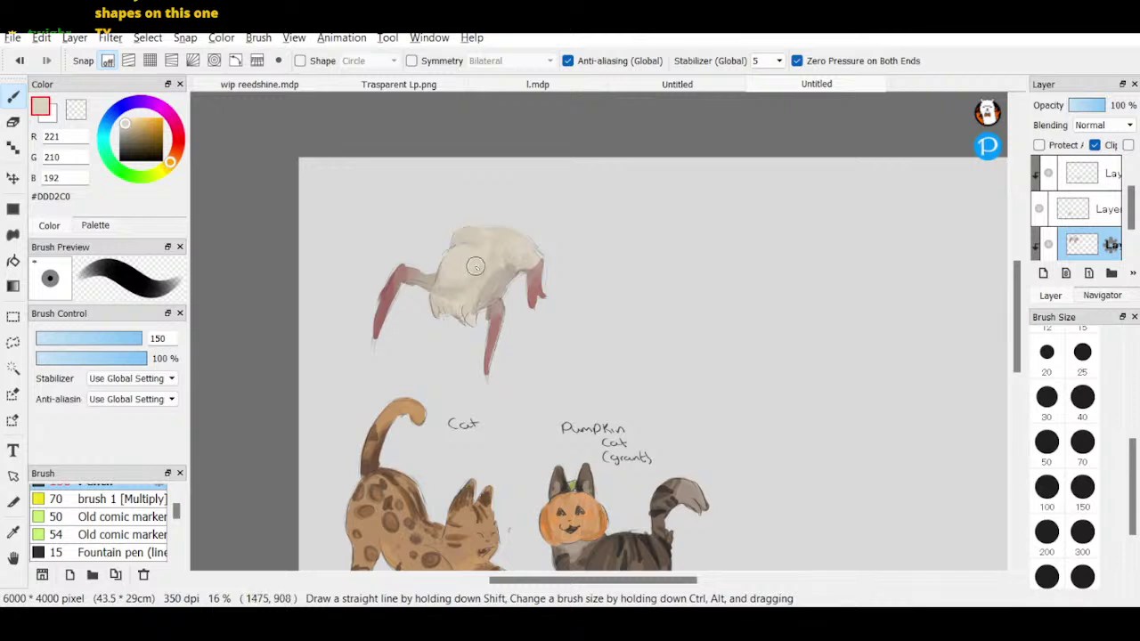
{"action": "mouse_move", "coordinate": [436, 305]}
{"action": "left_mouse_down"}
{"action": "mouse_move", "coordinate": [484, 310]}
{"action": "mouse_move", "coordinate": [473, 321]}
{"action": "mouse_move", "coordinate": [505, 298]}
{"action": "mouse_move", "coordinate": [527, 239]}
{"action": "mouse_move", "coordinate": [553, 259]}
{"action": "left_mouse_up"}
- Shade the edges, folds and underside of the headcrab's body with greyish beiges #B3AA9B and #B3A69B
{"action": "left_click", "coordinate": [126, 131]}
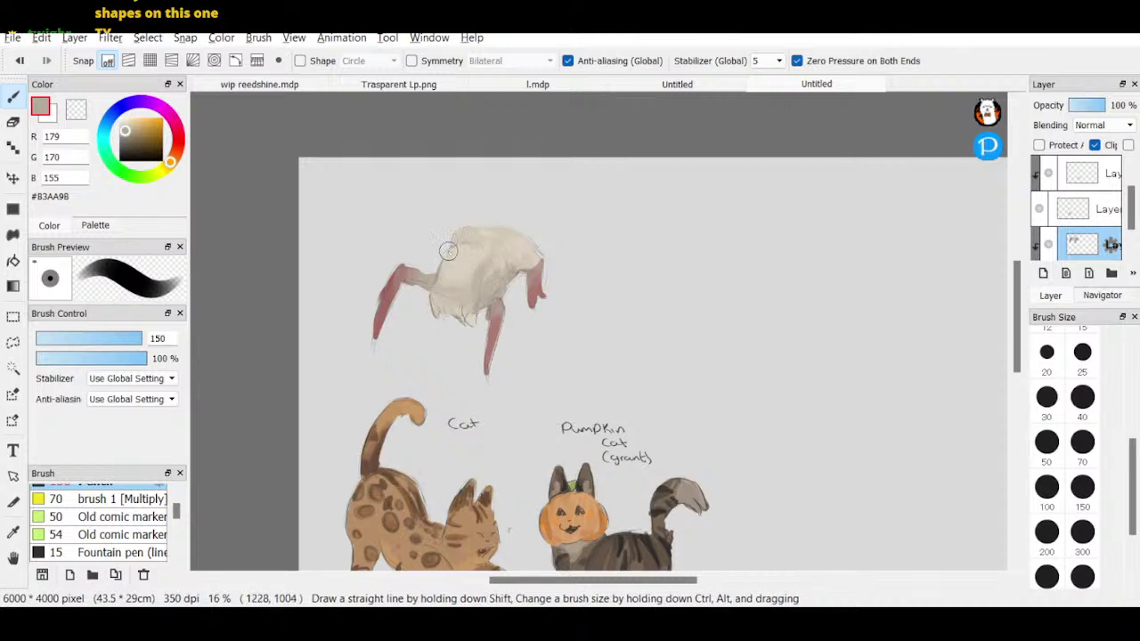
{"action": "left_click_drag", "start_coordinate": [441, 287], "coordinate": [466, 242]}
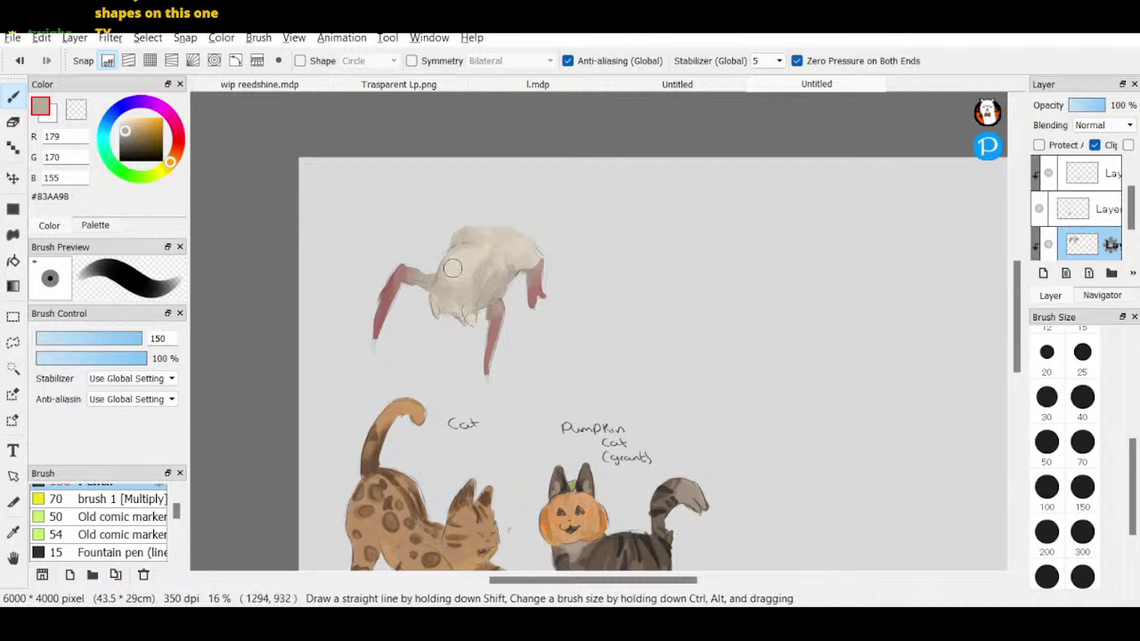
{"action": "left_click_drag", "start_coordinate": [170, 162], "coordinate": [175, 156]}
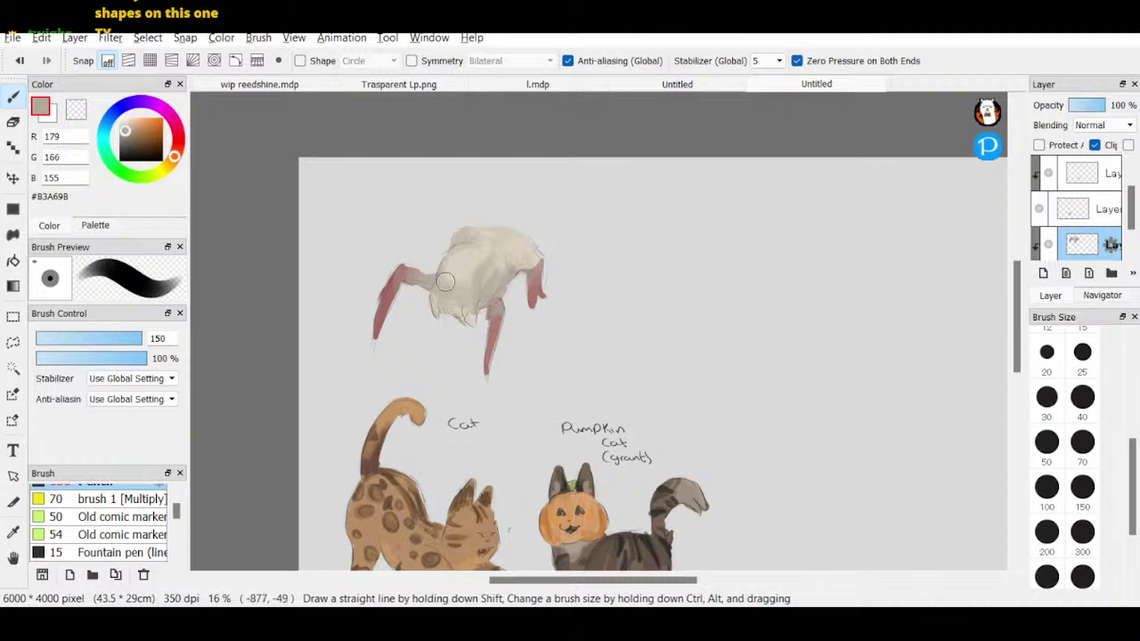
{"action": "mouse_move", "coordinate": [446, 320]}
{"action": "left_mouse_down"}
{"action": "mouse_move", "coordinate": [443, 310]}
{"action": "mouse_move", "coordinate": [467, 323]}
{"action": "left_mouse_up"}
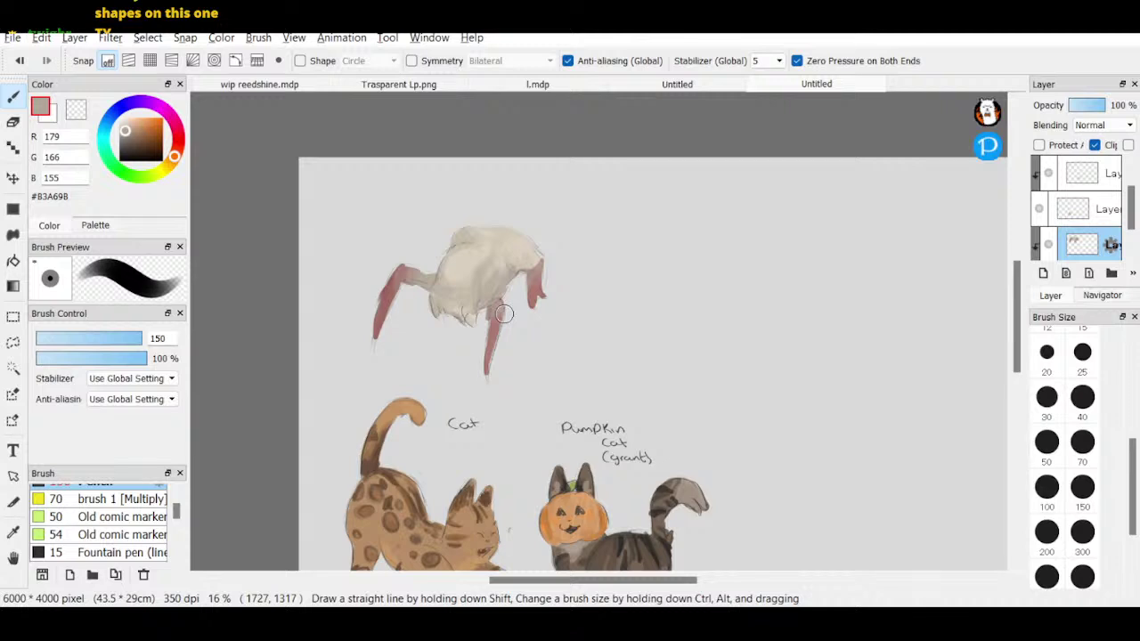
- Add a new layer, move it below the base colour layer and turn off its clipping
{"action": "scroll", "coordinate": [1113, 244], "scroll_direction": "down", "scroll_amount": 1}
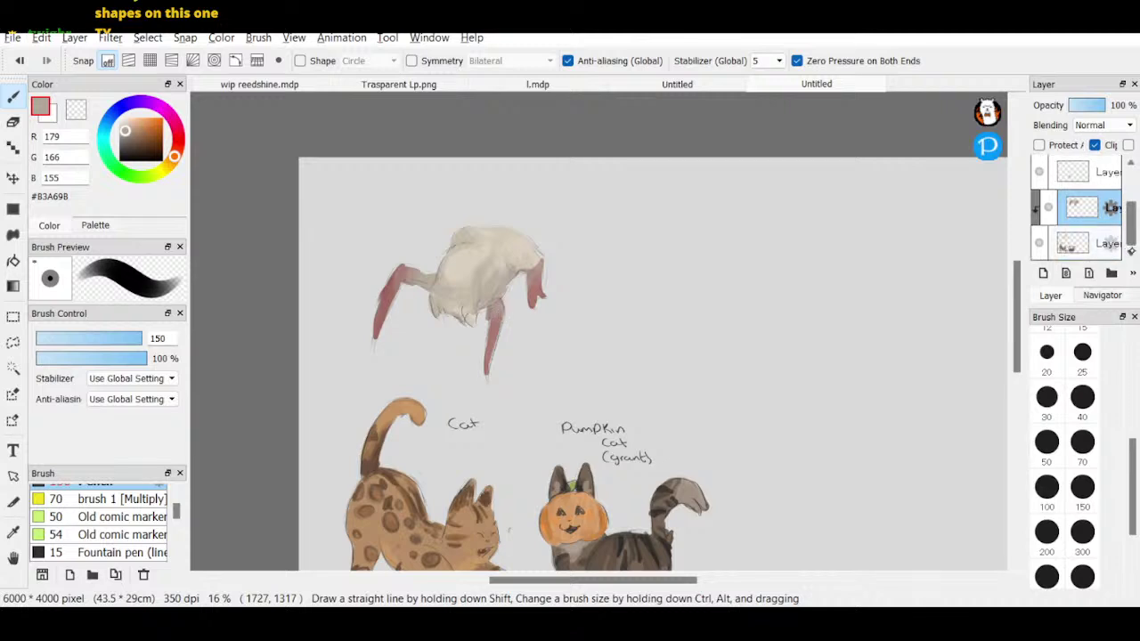
{"action": "left_click", "coordinate": [1097, 250]}
{"action": "left_click", "coordinate": [1043, 273]}
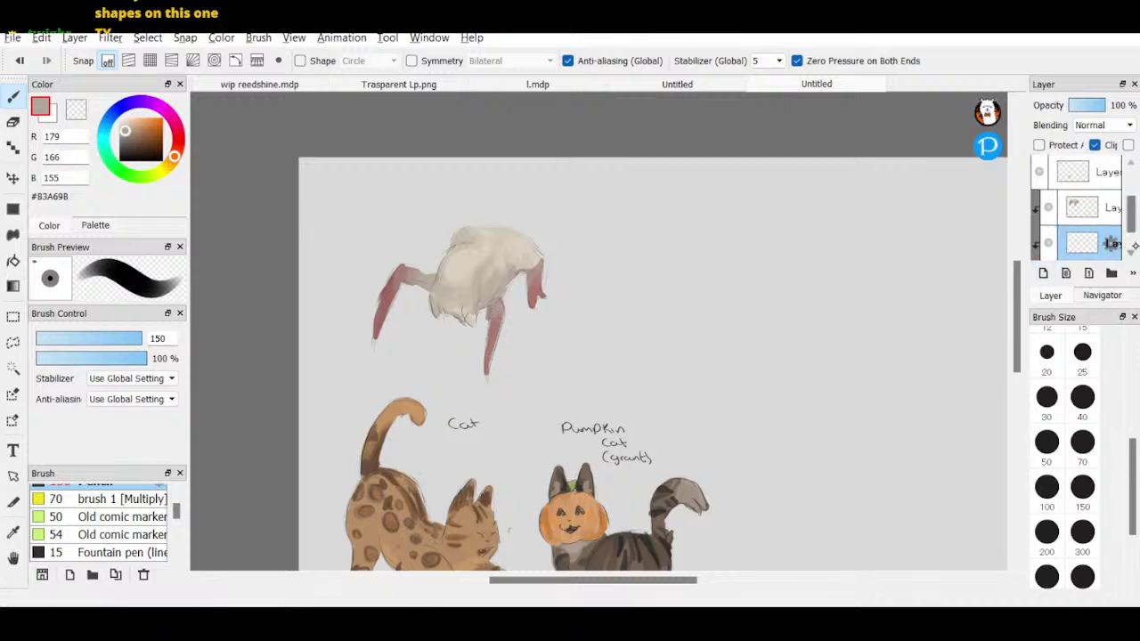
{"action": "left_click_drag", "start_coordinate": [1077, 256], "coordinate": [1084, 225]}
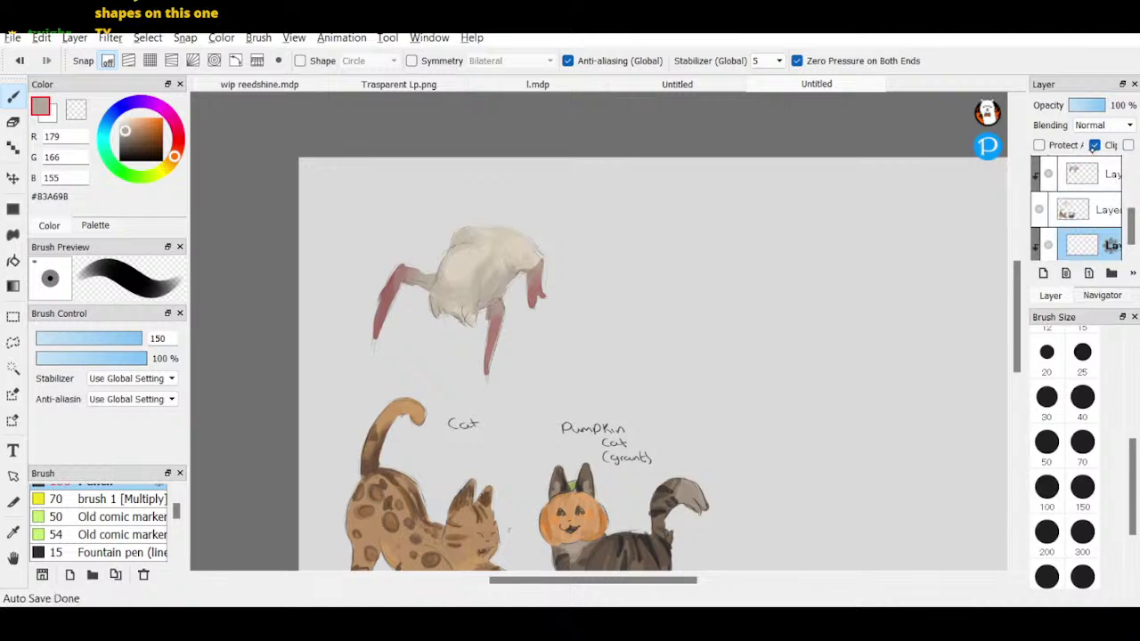
- Sample the background grey, darken it to #C4BABA and paint a ground shadow beneath the headcrab
{"action": "left_click", "coordinate": [12, 533]}
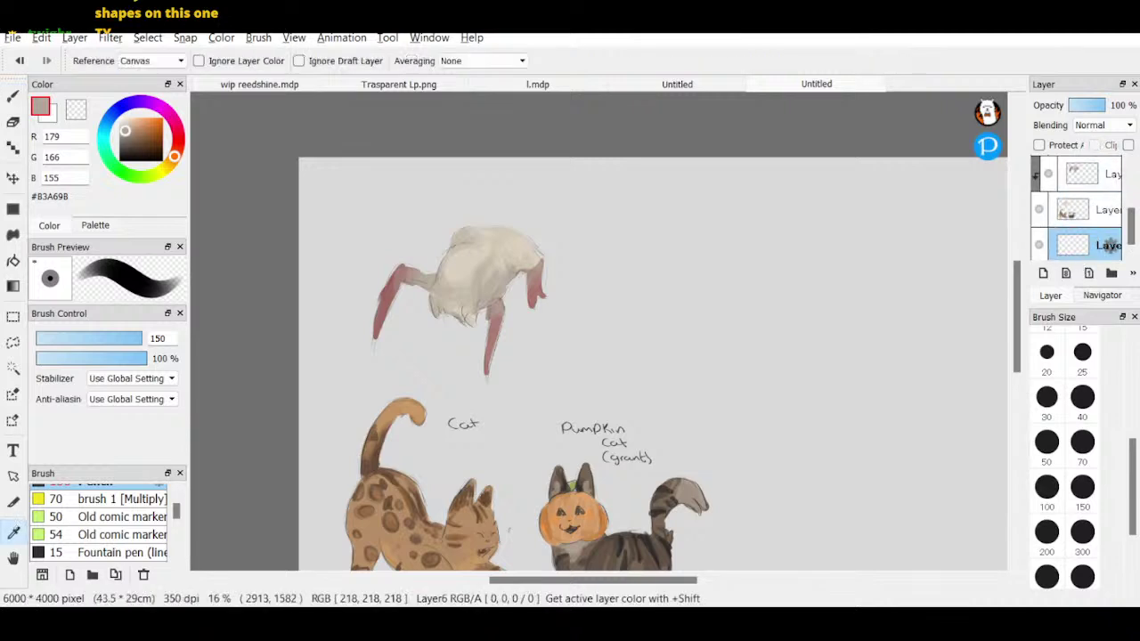
{"action": "left_click", "coordinate": [699, 353]}
{"action": "key", "text": "b"}
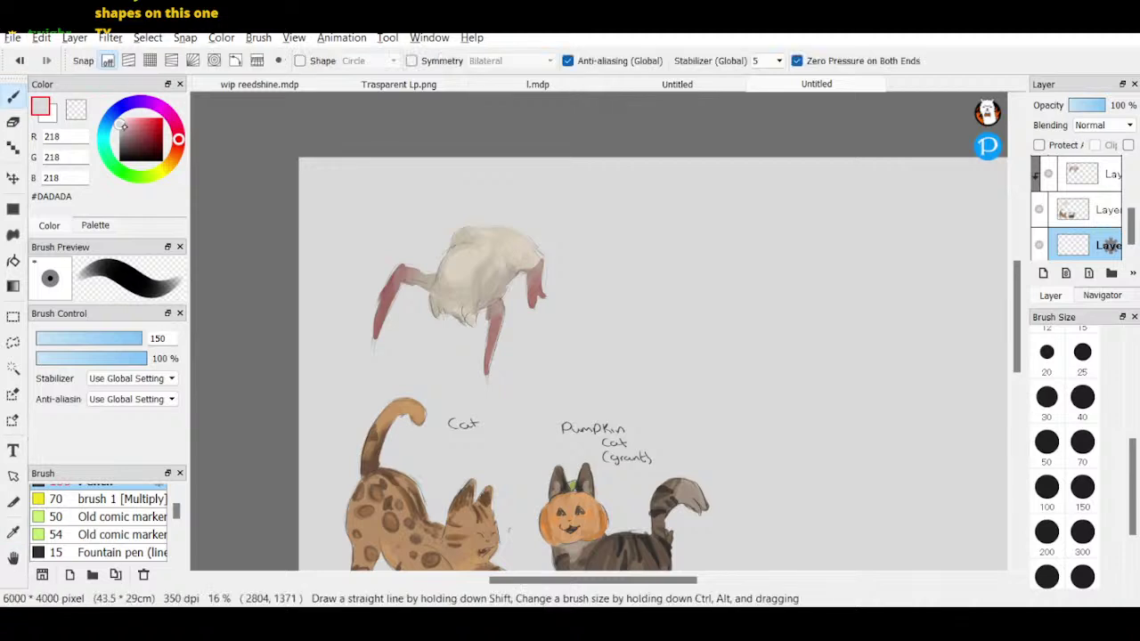
{"action": "left_click", "coordinate": [122, 127]}
{"action": "mouse_move", "coordinate": [462, 345]}
{"action": "left_mouse_down"}
{"action": "mouse_move", "coordinate": [421, 336]}
{"action": "mouse_move", "coordinate": [515, 300]}
{"action": "mouse_move", "coordinate": [489, 301]}
{"action": "mouse_move", "coordinate": [385, 356]}
{"action": "mouse_move", "coordinate": [445, 338]}
{"action": "mouse_move", "coordinate": [452, 316]}
{"action": "mouse_move", "coordinate": [422, 331]}
{"action": "mouse_move", "coordinate": [491, 338]}
{"action": "mouse_move", "coordinate": [465, 369]}
{"action": "mouse_move", "coordinate": [525, 300]}
{"action": "mouse_move", "coordinate": [465, 385]}
{"action": "mouse_move", "coordinate": [397, 338]}
{"action": "mouse_move", "coordinate": [482, 325]}
{"action": "left_mouse_up"}
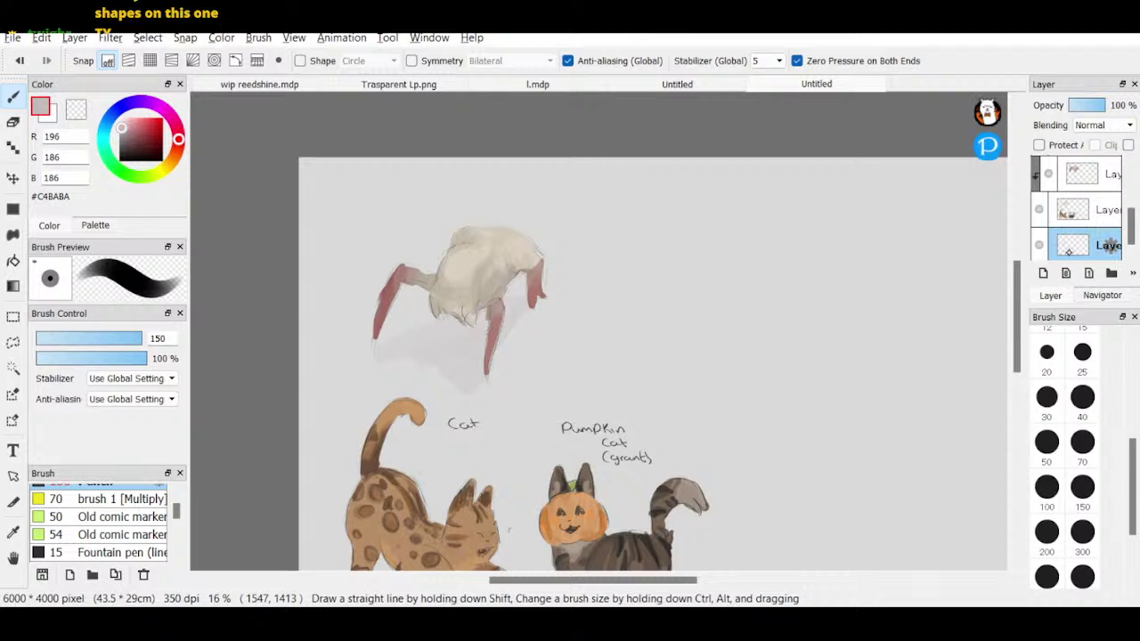
- Paint soft ground shadows in #C4BABA beneath the spotted cat and the pumpkin cat
{"action": "left_click", "coordinate": [1092, 294]}
{"action": "left_click_drag", "start_coordinate": [1076, 214], "coordinate": [1075, 229]}
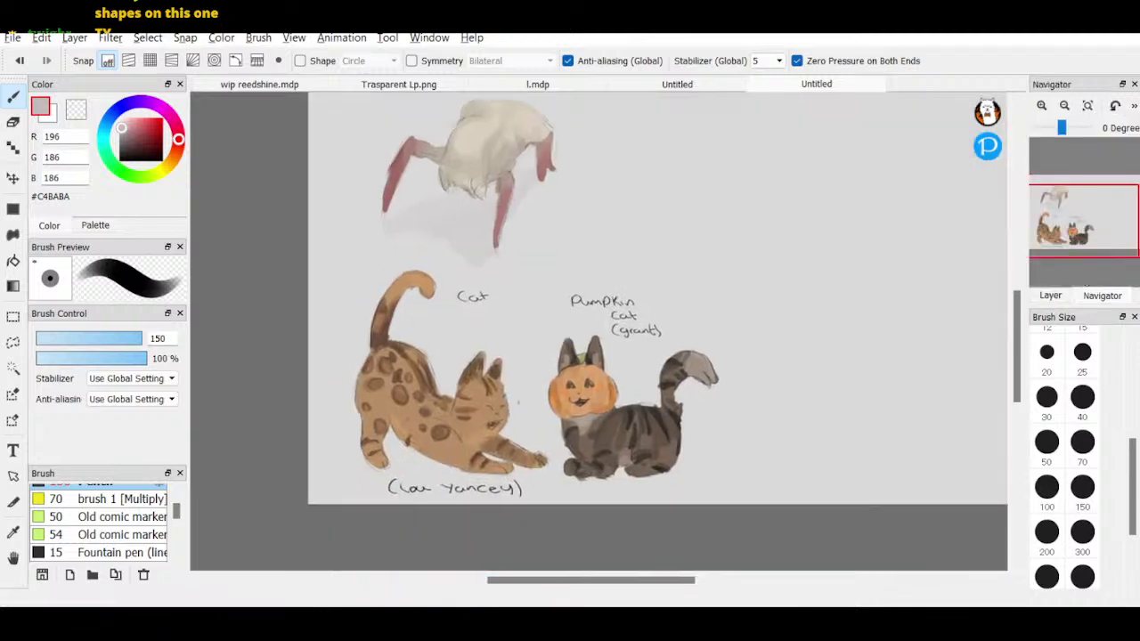
{"action": "mouse_move", "coordinate": [567, 475]}
{"action": "left_mouse_down"}
{"action": "mouse_move", "coordinate": [583, 482]}
{"action": "mouse_move", "coordinate": [593, 470]}
{"action": "left_mouse_up"}
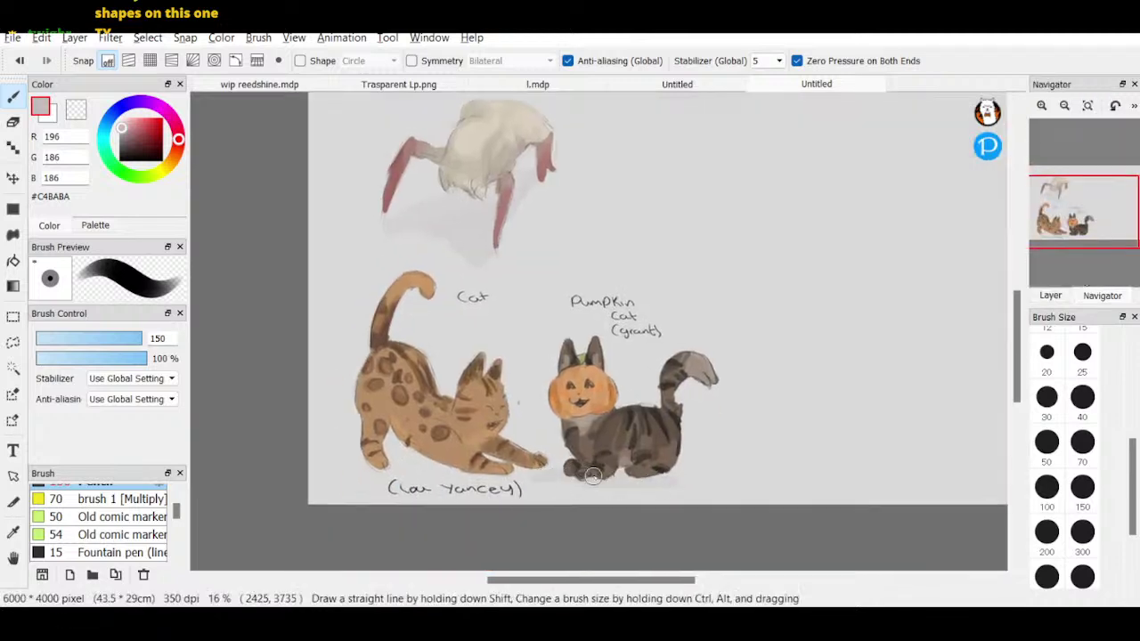
{"action": "left_click_drag", "start_coordinate": [516, 468], "coordinate": [510, 468]}
{"action": "mouse_move", "coordinate": [389, 464]}
{"action": "left_mouse_down"}
{"action": "mouse_move", "coordinate": [491, 473]}
{"action": "mouse_move", "coordinate": [368, 471]}
{"action": "mouse_move", "coordinate": [564, 479]}
{"action": "mouse_move", "coordinate": [639, 468]}
{"action": "mouse_move", "coordinate": [644, 480]}
{"action": "mouse_move", "coordinate": [523, 472]}
{"action": "mouse_move", "coordinate": [556, 474]}
{"action": "mouse_move", "coordinate": [502, 460]}
{"action": "mouse_move", "coordinate": [631, 483]}
{"action": "left_mouse_up"}
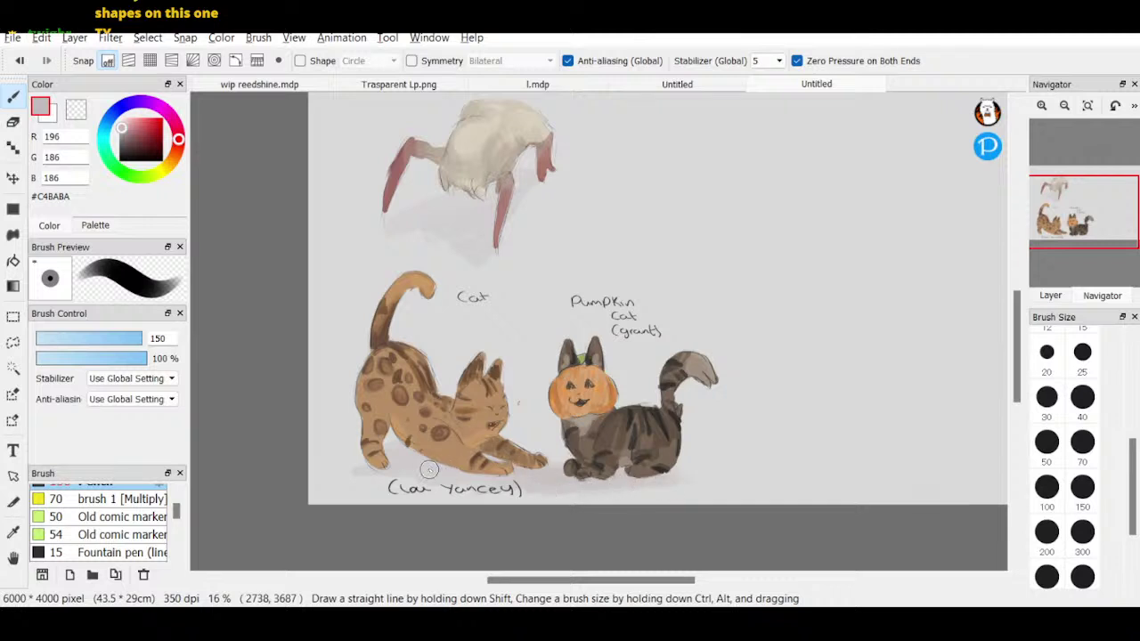
- On the topmost layer, handwrite the label "Headcrab" above the creature in black #000000 with brush size 5
{"action": "left_click_drag", "start_coordinate": [1081, 196], "coordinate": [1073, 195]}
{"action": "left_click", "coordinate": [1050, 293]}
{"action": "scroll", "coordinate": [1095, 173], "scroll_direction": "up", "scroll_amount": 3}
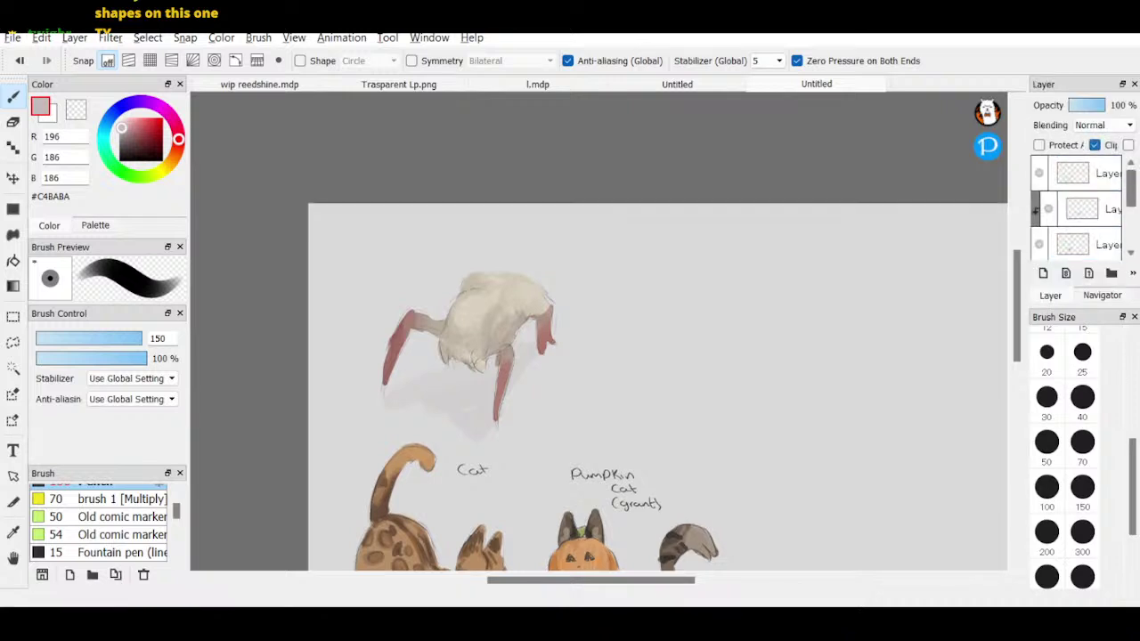
{"action": "left_click", "coordinate": [1104, 173]}
{"action": "left_click_drag", "start_coordinate": [122, 128], "coordinate": [119, 160]}
{"action": "left_click_drag", "start_coordinate": [1132, 485], "coordinate": [1132, 389]}
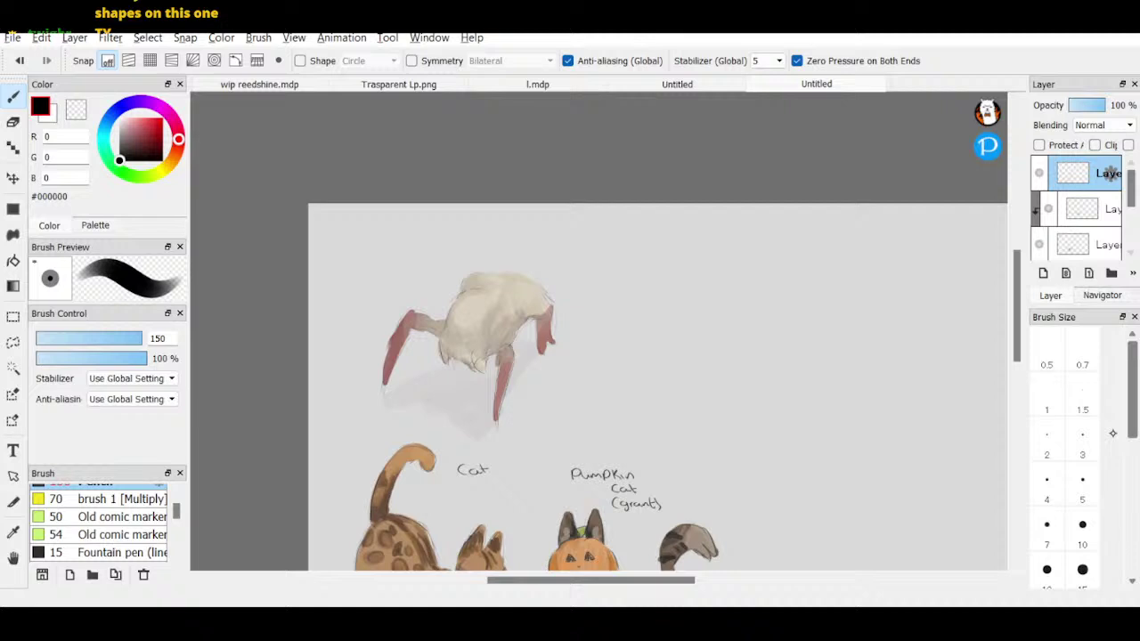
{"action": "left_click", "coordinate": [1088, 477]}
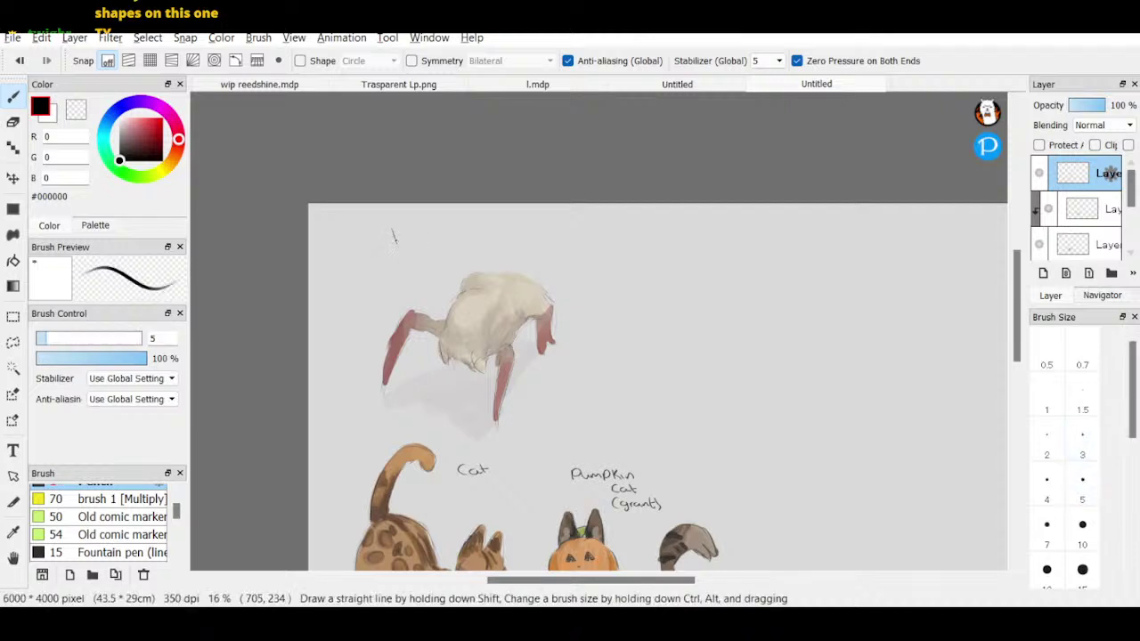
{"action": "mouse_move", "coordinate": [391, 233]}
{"action": "left_mouse_down"}
{"action": "mouse_move", "coordinate": [430, 221]}
{"action": "mouse_move", "coordinate": [482, 228]}
{"action": "left_mouse_up"}
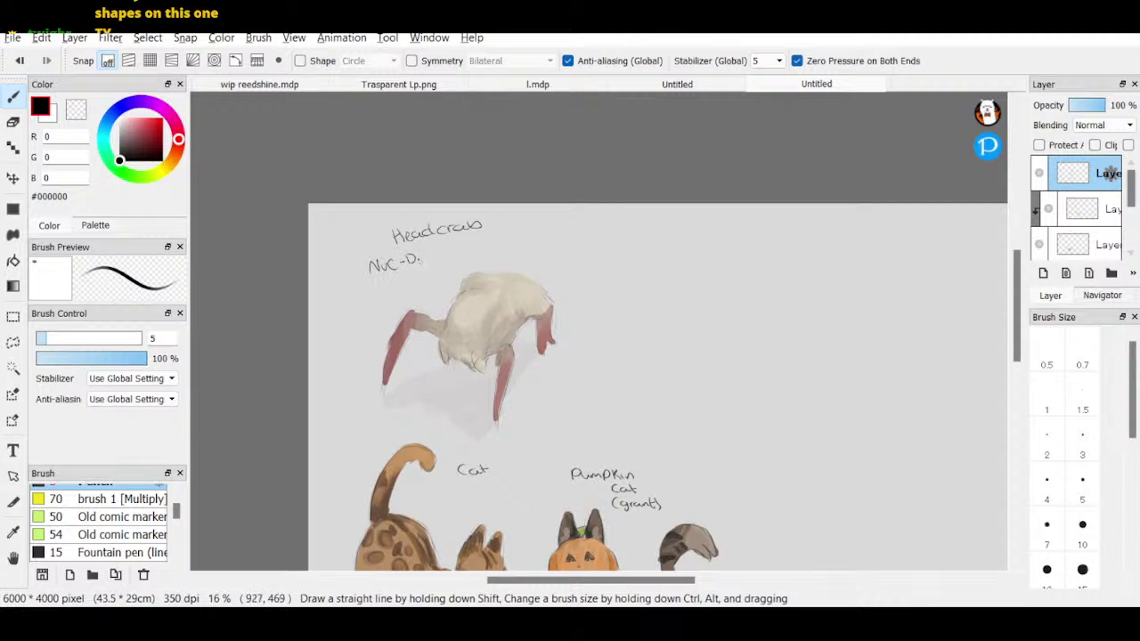
- Finish handwriting the requester's username under the Headcrab label and enclose it in parentheses
{"action": "left_click_drag", "start_coordinate": [421, 261], "coordinate": [442, 248]}
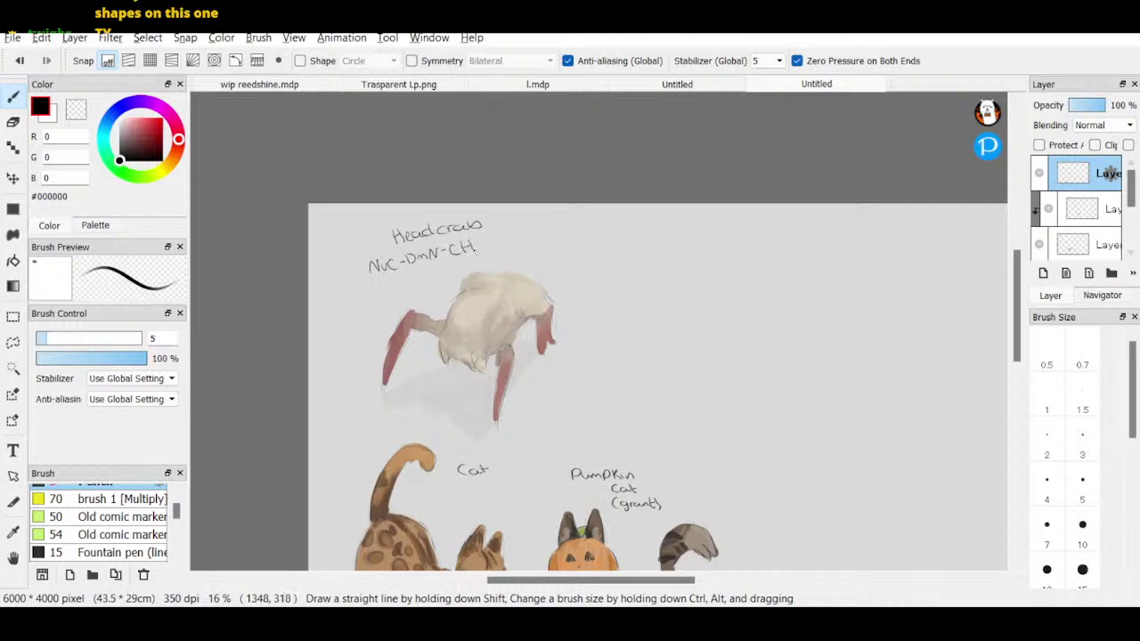
{"action": "left_click_drag", "start_coordinate": [484, 243], "coordinate": [483, 261]}
{"action": "left_click_drag", "start_coordinate": [367, 253], "coordinate": [364, 289]}
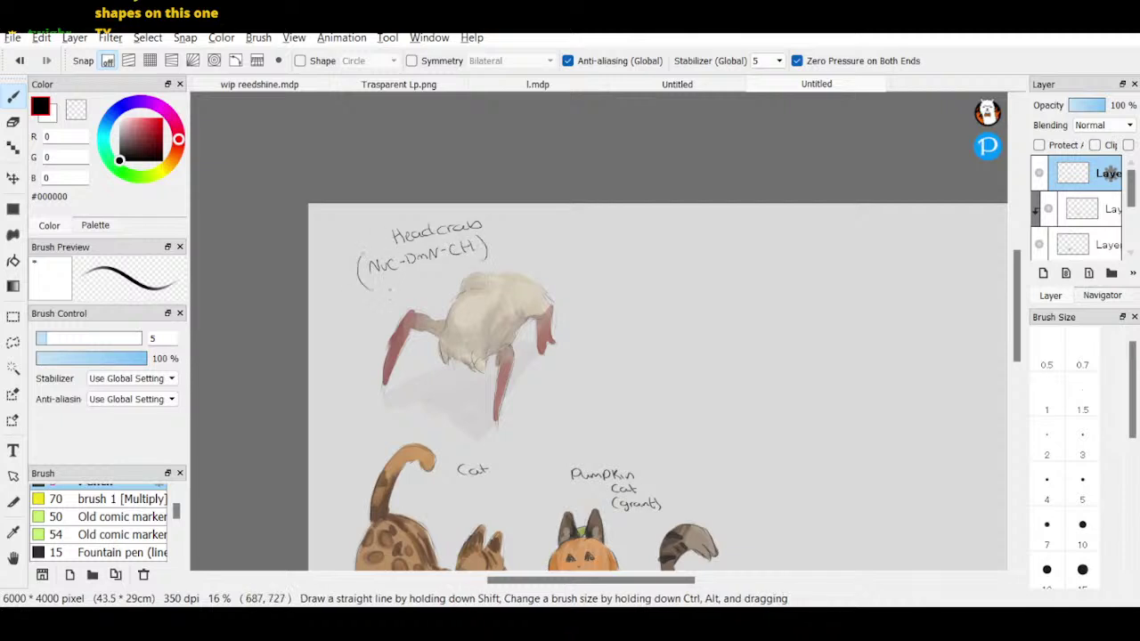
{"action": "left_click", "coordinate": [1101, 294]}
{"action": "left_click_drag", "start_coordinate": [1087, 223], "coordinate": [1088, 204]}
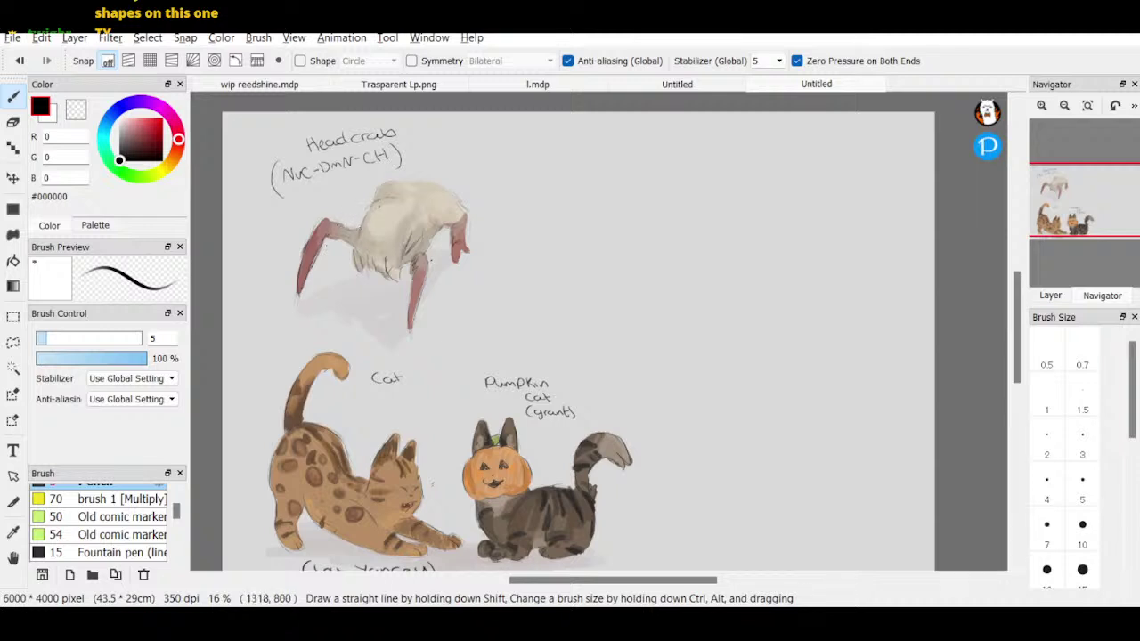
{"action": "left_click", "coordinate": [1065, 106]}
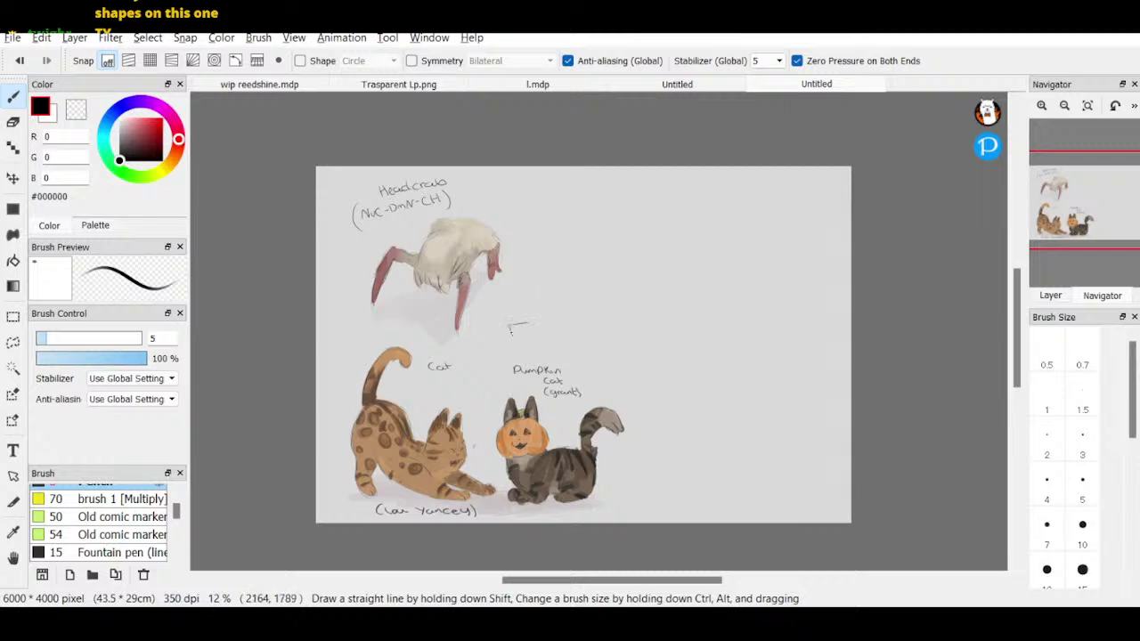
{"action": "left_click_drag", "start_coordinate": [528, 319], "coordinate": [527, 331]}
{"action": "key", "text": "e"}
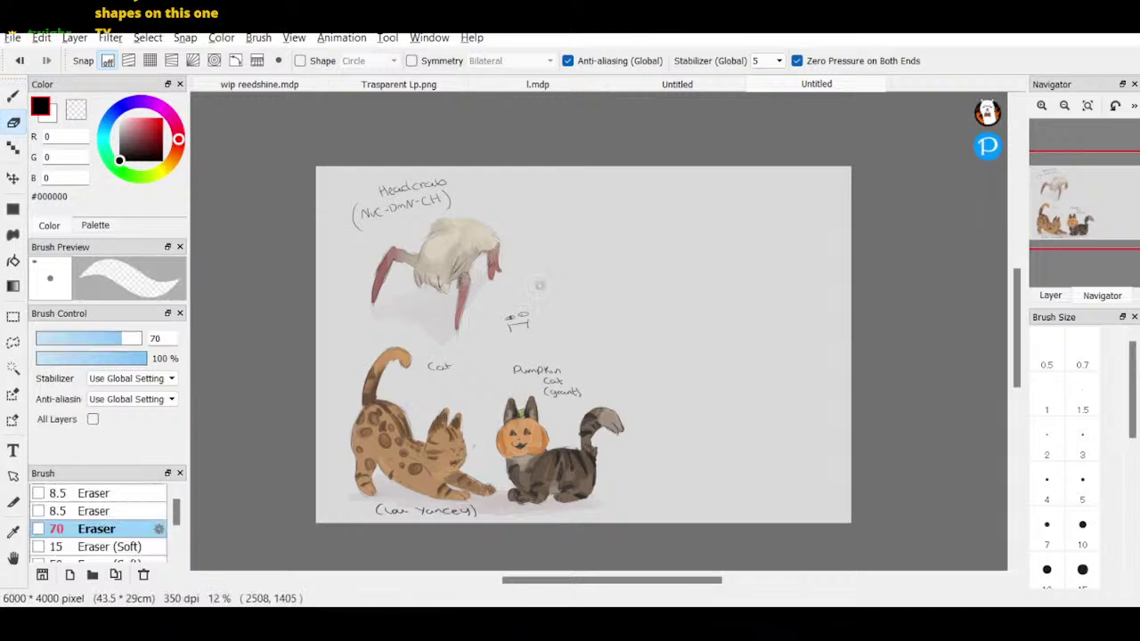
{"action": "left_click_drag", "start_coordinate": [540, 291], "coordinate": [515, 314]}
- Handwrite the note "This to This" with an upward arrow and a small staring face above the pumpkin cat label, using brush size 10 in black
{"action": "key", "text": "b"}
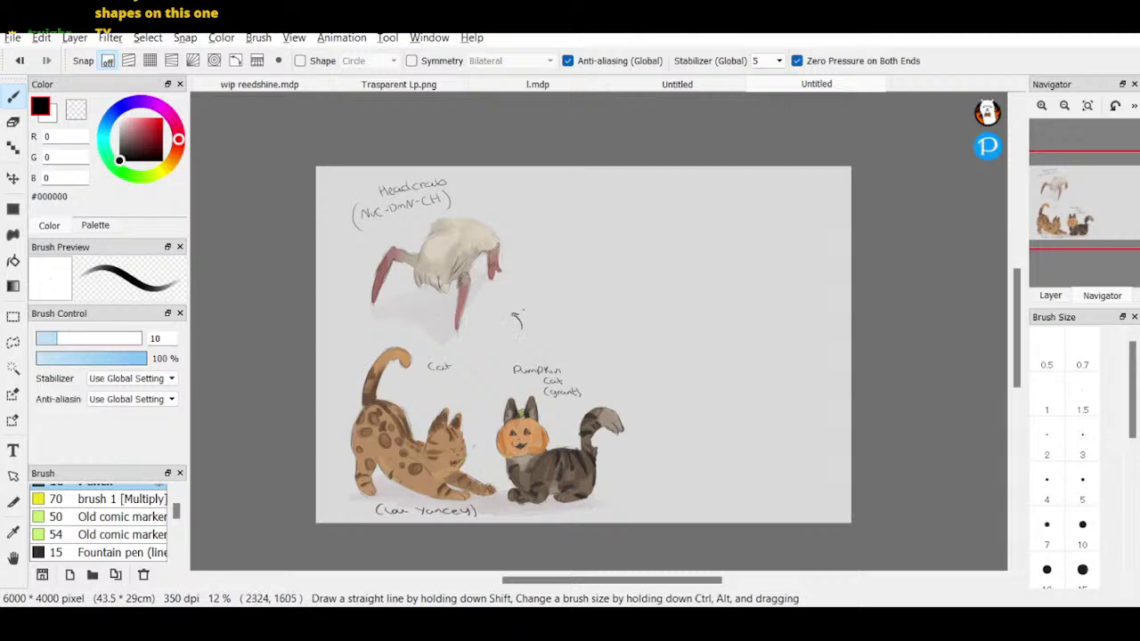
{"action": "mouse_move", "coordinate": [523, 309]}
{"action": "left_mouse_down"}
{"action": "mouse_move", "coordinate": [541, 302]}
{"action": "mouse_move", "coordinate": [551, 313]}
{"action": "left_mouse_up"}
{"action": "mouse_move", "coordinate": [548, 307]}
{"action": "left_mouse_down"}
{"action": "mouse_move", "coordinate": [529, 324]}
{"action": "mouse_move", "coordinate": [546, 323]}
{"action": "mouse_move", "coordinate": [559, 341]}
{"action": "mouse_move", "coordinate": [538, 334]}
{"action": "mouse_move", "coordinate": [555, 329]}
{"action": "mouse_move", "coordinate": [558, 340]}
{"action": "left_mouse_up"}
{"action": "left_click", "coordinate": [553, 322]}
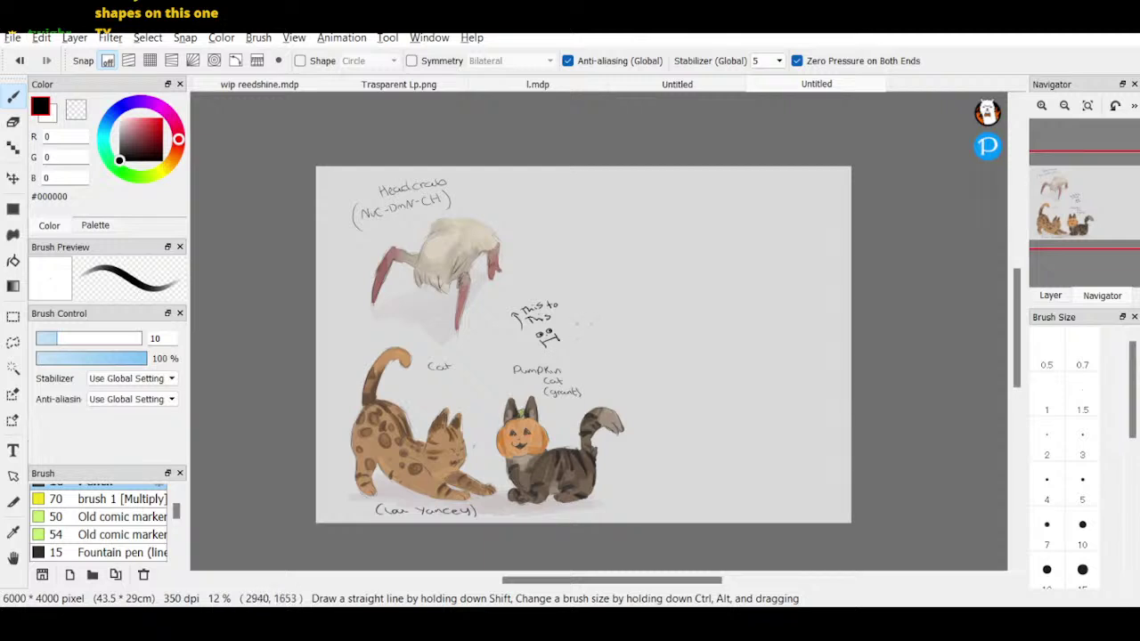
{"action": "mouse_move", "coordinate": [548, 351]}
{"action": "left_mouse_down"}
{"action": "mouse_move", "coordinate": [533, 343]}
{"action": "mouse_move", "coordinate": [557, 350]}
{"action": "left_mouse_up"}
{"action": "key", "text": "ctrl+z"}
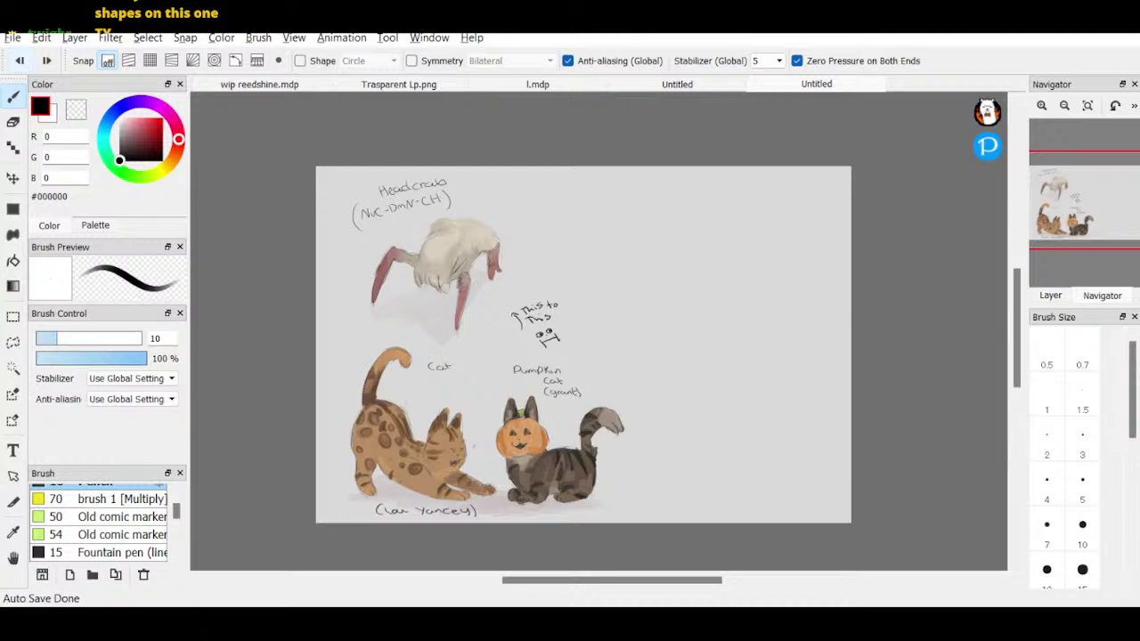
{"action": "left_click", "coordinate": [1041, 105]}
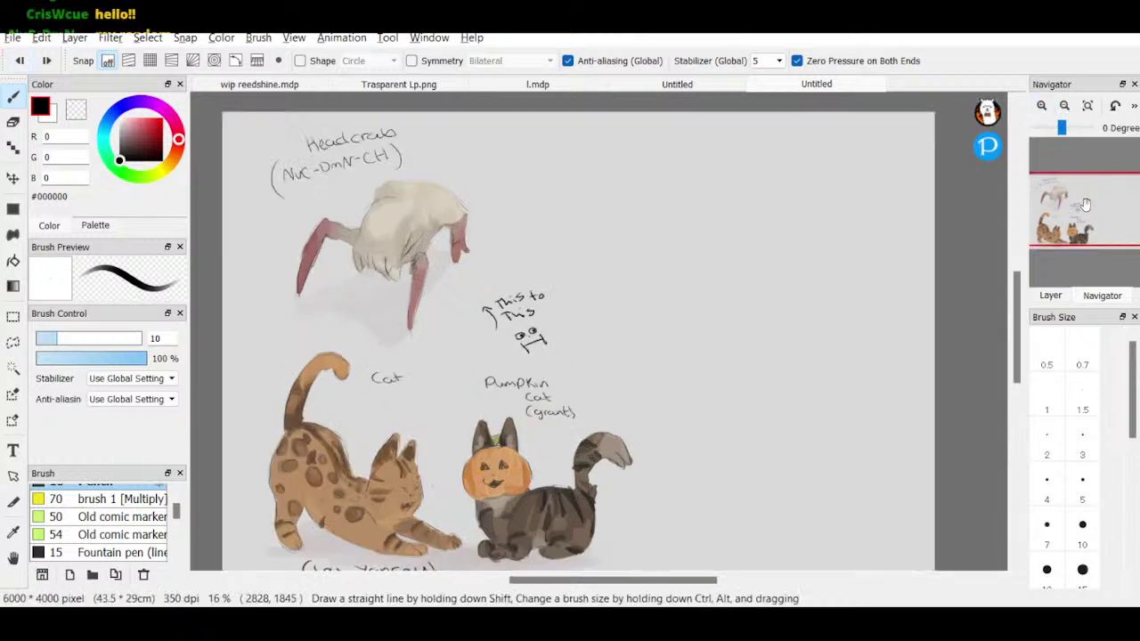
{"action": "left_click_drag", "start_coordinate": [1084, 204], "coordinate": [1091, 212]}
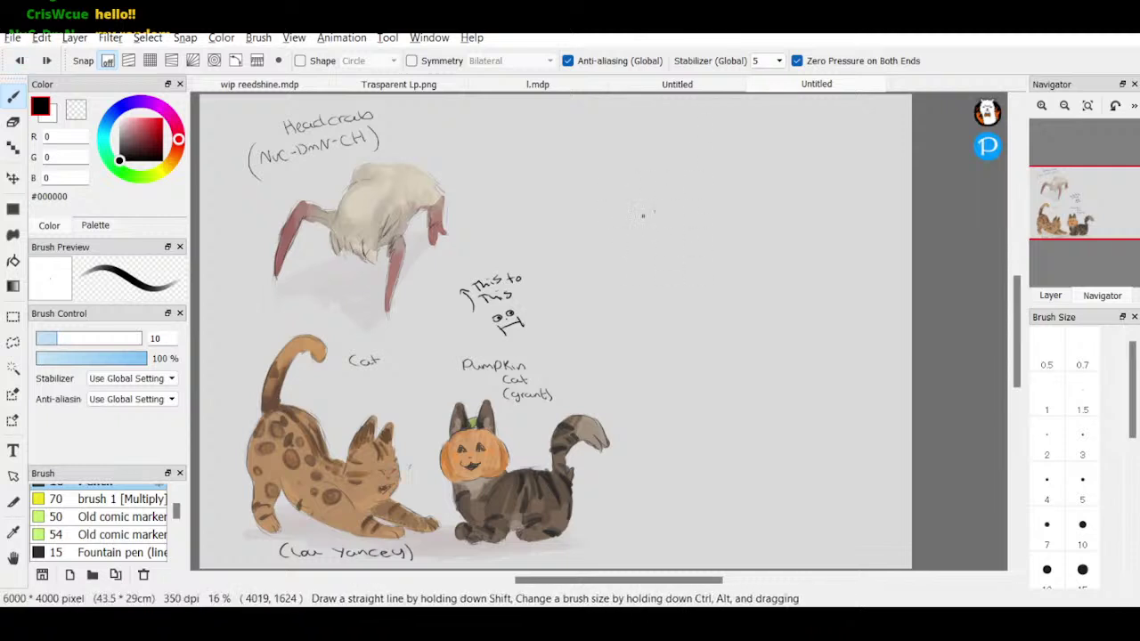
{"action": "mouse_move", "coordinate": [643, 216]}
{"action": "left_mouse_down"}
{"action": "mouse_move", "coordinate": [679, 290]}
{"action": "mouse_move", "coordinate": [685, 214]}
{"action": "left_mouse_up"}
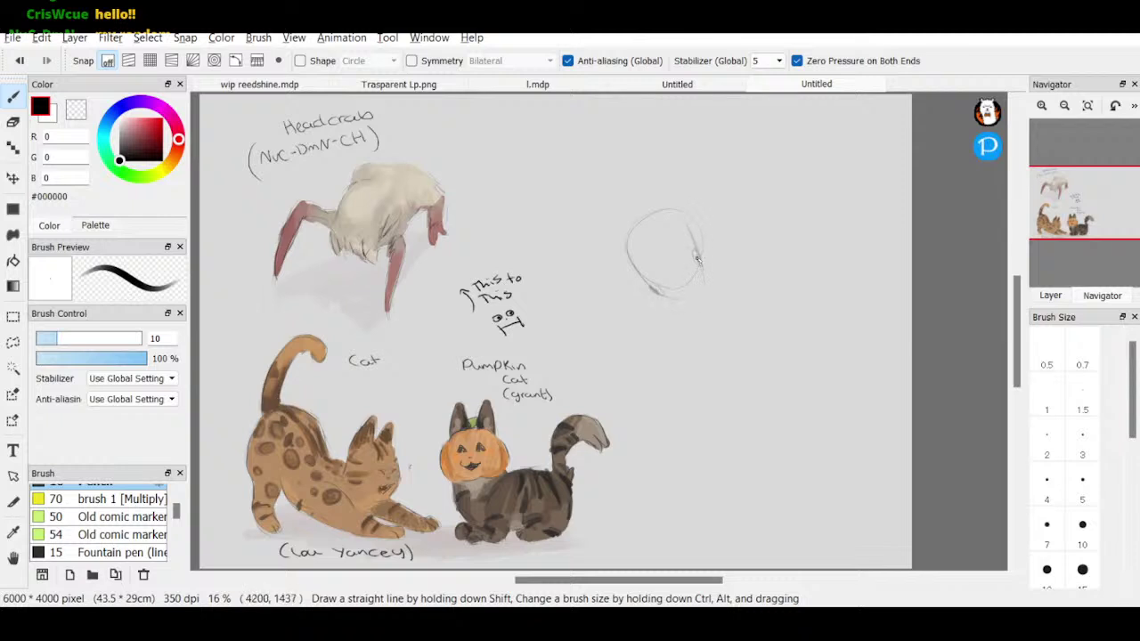
{"action": "key", "text": "e"}
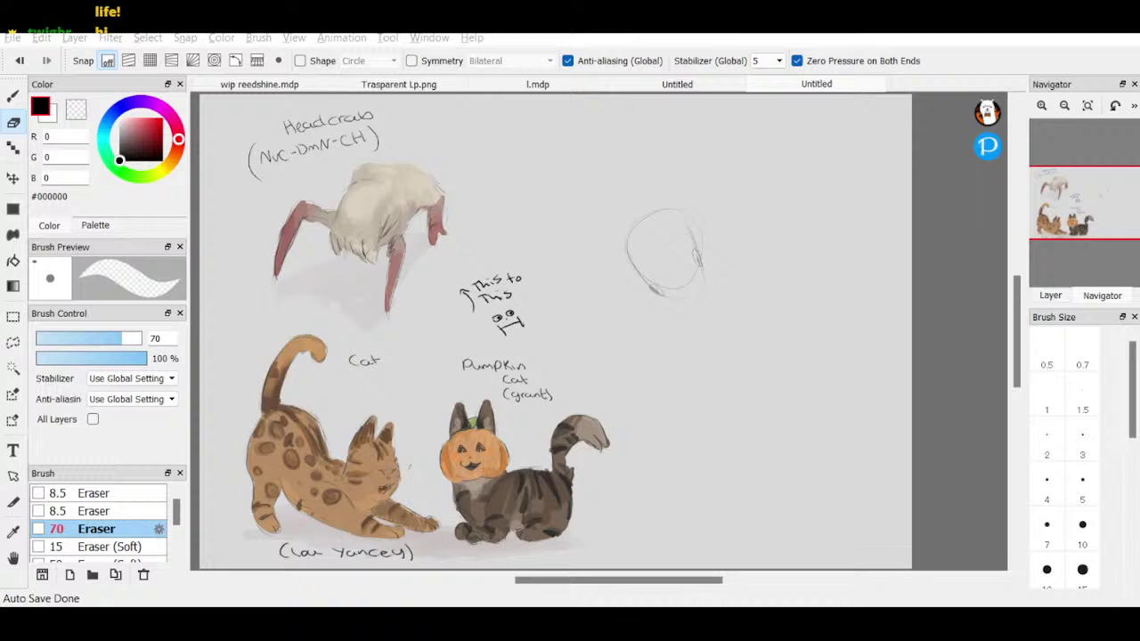
{"action": "mouse_move", "coordinate": [640, 231]}
{"action": "left_mouse_down"}
{"action": "mouse_move", "coordinate": [648, 296]}
{"action": "mouse_move", "coordinate": [622, 201]}
{"action": "mouse_move", "coordinate": [644, 301]}
{"action": "mouse_move", "coordinate": [659, 182]}
{"action": "mouse_move", "coordinate": [653, 281]}
{"action": "mouse_move", "coordinate": [647, 224]}
{"action": "mouse_move", "coordinate": [661, 232]}
{"action": "mouse_move", "coordinate": [674, 192]}
{"action": "mouse_move", "coordinate": [689, 283]}
{"action": "mouse_move", "coordinate": [700, 229]}
{"action": "left_mouse_up"}
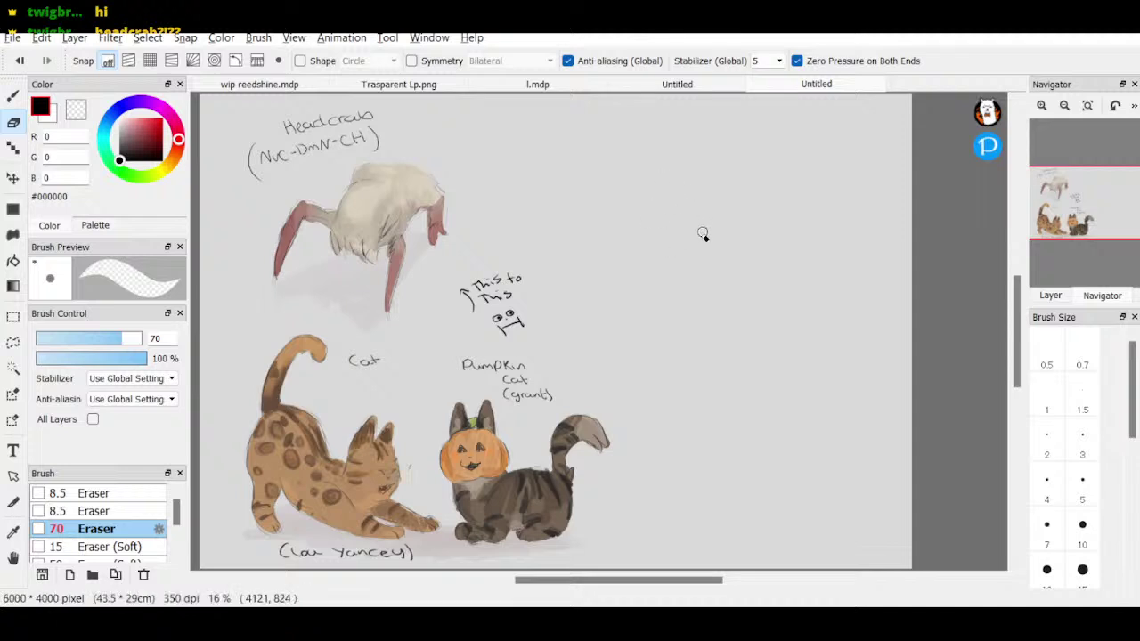
- Sketch an oval head with a nose line on the empty side of the page, and a small rounded shape with curved bands beneath it
{"action": "key", "text": "b"}
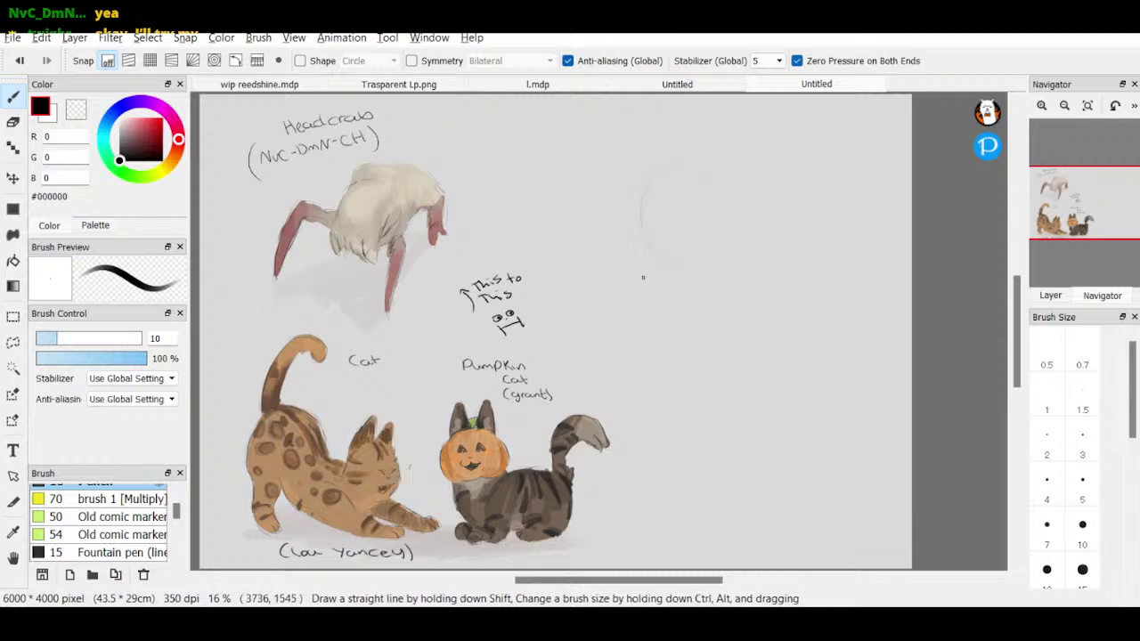
{"action": "mouse_move", "coordinate": [672, 297]}
{"action": "left_mouse_down"}
{"action": "mouse_move", "coordinate": [654, 315]}
{"action": "mouse_move", "coordinate": [659, 283]}
{"action": "mouse_move", "coordinate": [671, 326]}
{"action": "mouse_move", "coordinate": [674, 290]}
{"action": "mouse_move", "coordinate": [663, 301]}
{"action": "mouse_move", "coordinate": [675, 316]}
{"action": "mouse_move", "coordinate": [683, 304]}
{"action": "mouse_move", "coordinate": [668, 327]}
{"action": "mouse_move", "coordinate": [680, 322]}
{"action": "mouse_move", "coordinate": [660, 328]}
{"action": "mouse_move", "coordinate": [668, 335]}
{"action": "mouse_move", "coordinate": [692, 309]}
{"action": "left_mouse_up"}
{"action": "left_click", "coordinate": [1042, 105]}
{"action": "left_click_drag", "start_coordinate": [1079, 220], "coordinate": [1096, 202]}
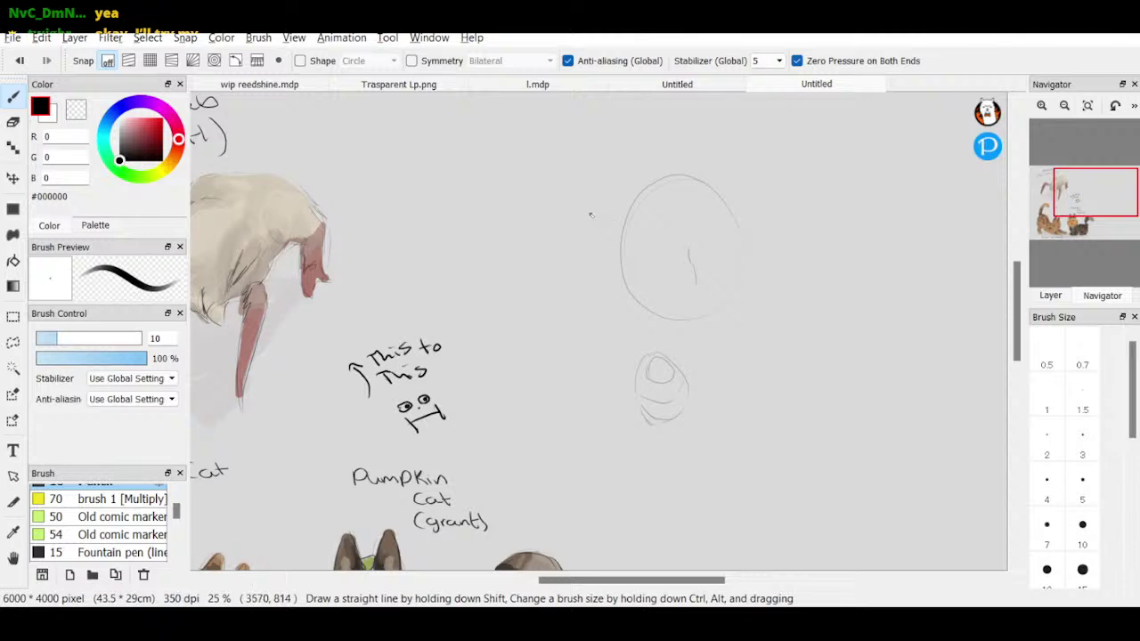
- Sketch a tall top hat with a tilted, upturned brim on the oval head
{"action": "mouse_move", "coordinate": [584, 212]}
{"action": "left_mouse_down"}
{"action": "mouse_move", "coordinate": [653, 211]}
{"action": "mouse_move", "coordinate": [613, 219]}
{"action": "mouse_move", "coordinate": [741, 187]}
{"action": "mouse_move", "coordinate": [637, 214]}
{"action": "mouse_move", "coordinate": [752, 195]}
{"action": "left_mouse_up"}
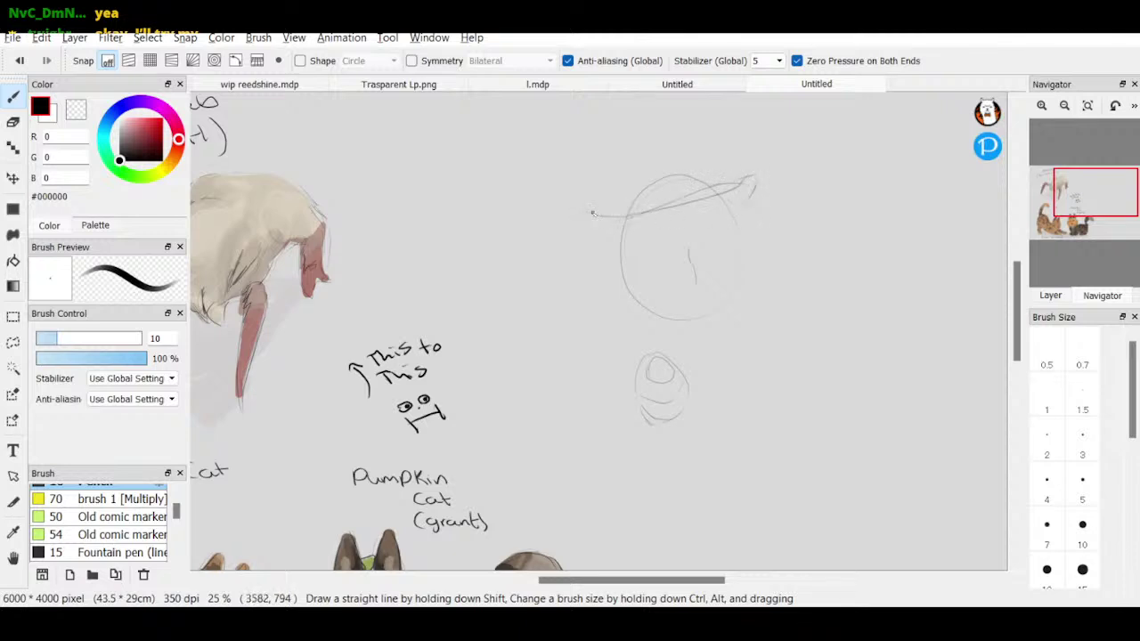
{"action": "left_click_drag", "start_coordinate": [627, 214], "coordinate": [586, 217]}
{"action": "left_click_drag", "start_coordinate": [599, 123], "coordinate": [621, 169]}
{"action": "left_click_drag", "start_coordinate": [600, 127], "coordinate": [618, 192]}
{"action": "mouse_move", "coordinate": [597, 117]}
{"action": "left_mouse_down"}
{"action": "mouse_move", "coordinate": [663, 107]}
{"action": "mouse_move", "coordinate": [639, 99]}
{"action": "mouse_move", "coordinate": [700, 108]}
{"action": "mouse_move", "coordinate": [714, 165]}
{"action": "mouse_move", "coordinate": [701, 111]}
{"action": "mouse_move", "coordinate": [710, 163]}
{"action": "left_mouse_up"}
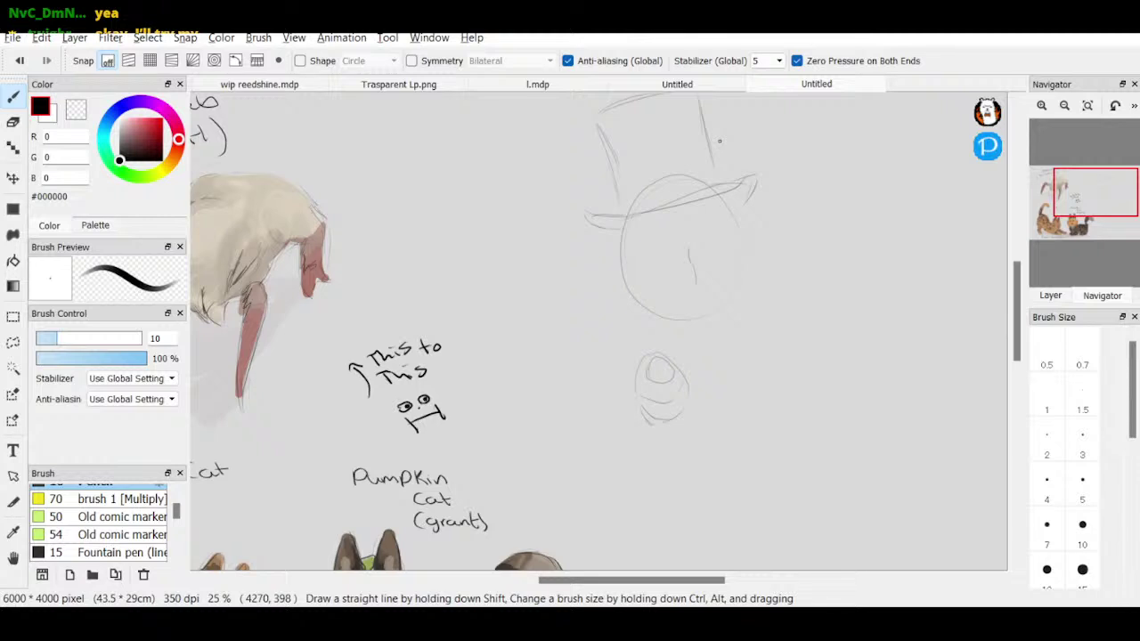
- Sketch both ears and refine the cheek and jaw lines of the top-hatted head
{"action": "mouse_move", "coordinate": [626, 281]}
{"action": "left_mouse_down"}
{"action": "mouse_move", "coordinate": [618, 266]}
{"action": "mouse_move", "coordinate": [621, 284]}
{"action": "left_mouse_up"}
{"action": "left_click_drag", "start_coordinate": [730, 206], "coordinate": [731, 303]}
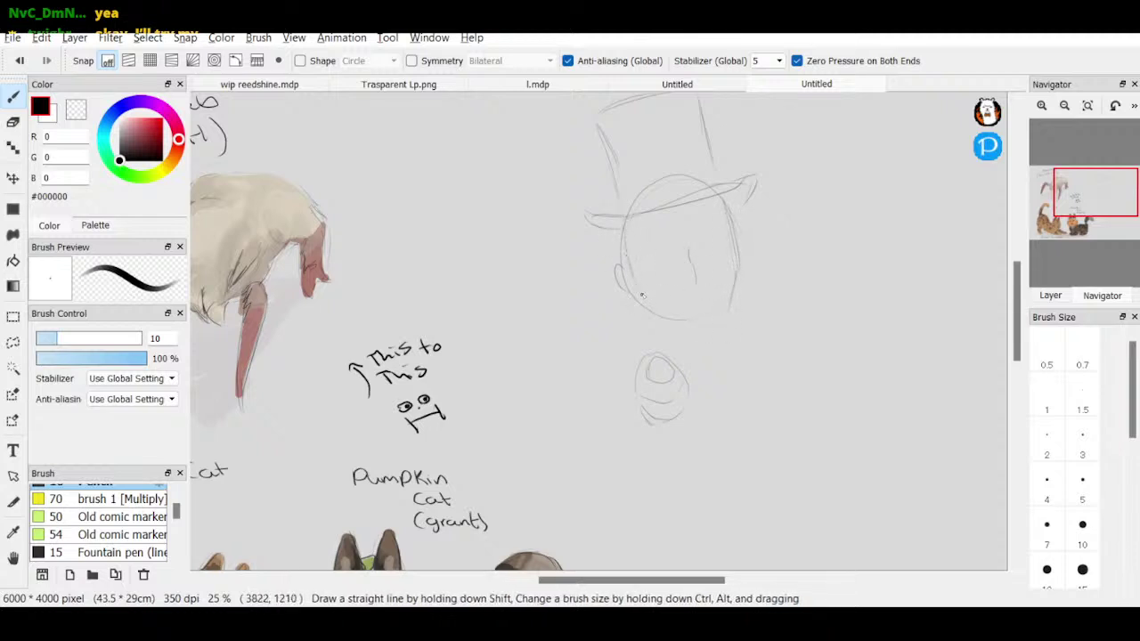
{"action": "left_click_drag", "start_coordinate": [623, 237], "coordinate": [637, 304]}
{"action": "left_click_drag", "start_coordinate": [741, 265], "coordinate": [738, 237]}
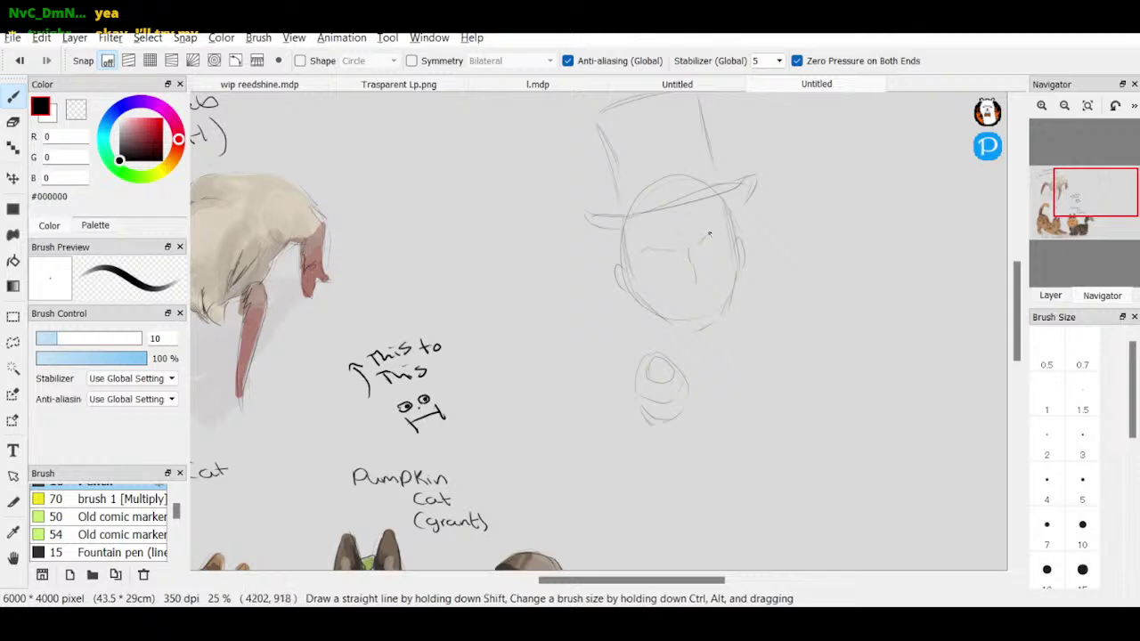
- Draw glaring eyes with dark pupils and furrowed eyebrows on the face, and add curly hair under the hat brim
{"action": "left_click_drag", "start_coordinate": [655, 263], "coordinate": [668, 261]}
{"action": "key", "text": "ctrl+z"}
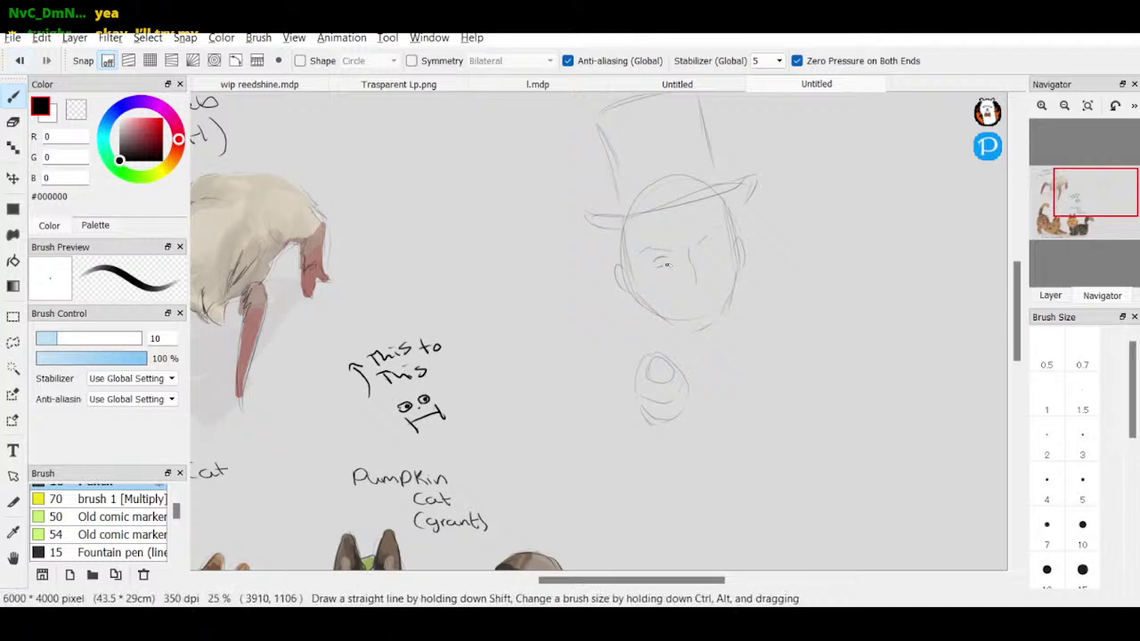
{"action": "mouse_move", "coordinate": [700, 253]}
{"action": "left_mouse_down"}
{"action": "mouse_move", "coordinate": [716, 247]}
{"action": "mouse_move", "coordinate": [668, 277]}
{"action": "left_mouse_up"}
{"action": "left_click_drag", "start_coordinate": [661, 261], "coordinate": [707, 249]}
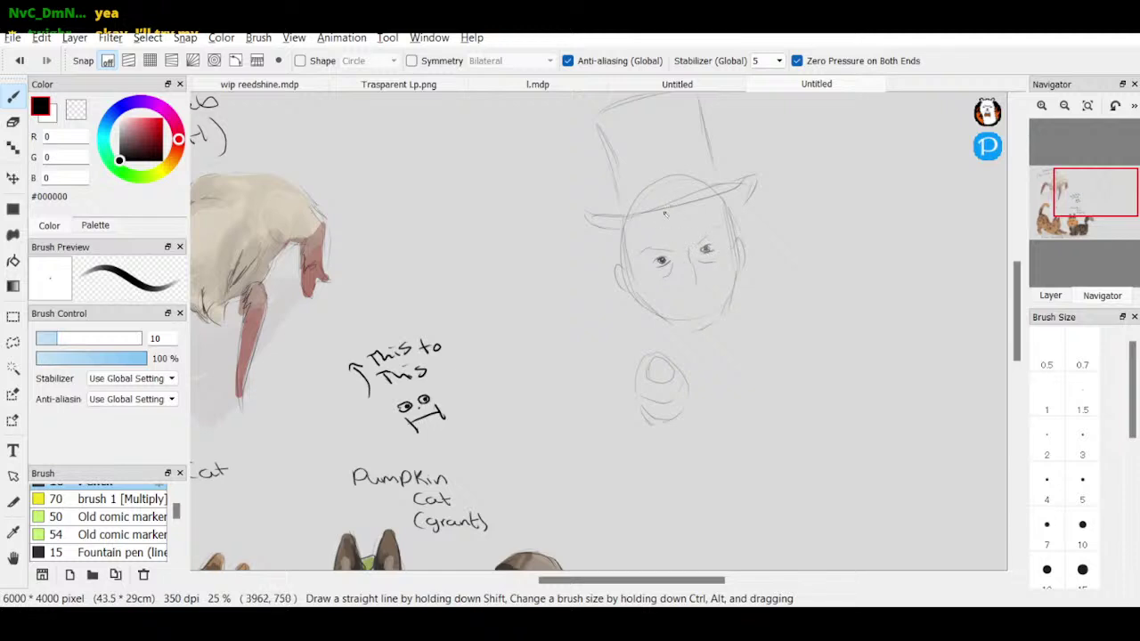
{"action": "mouse_move", "coordinate": [643, 245]}
{"action": "left_mouse_down"}
{"action": "mouse_move", "coordinate": [632, 256]}
{"action": "mouse_move", "coordinate": [673, 249]}
{"action": "left_mouse_up"}
{"action": "left_click_drag", "start_coordinate": [698, 246], "coordinate": [720, 230]}
{"action": "mouse_move", "coordinate": [611, 227]}
{"action": "left_mouse_down"}
{"action": "mouse_move", "coordinate": [595, 248]}
{"action": "mouse_move", "coordinate": [613, 278]}
{"action": "left_mouse_up"}
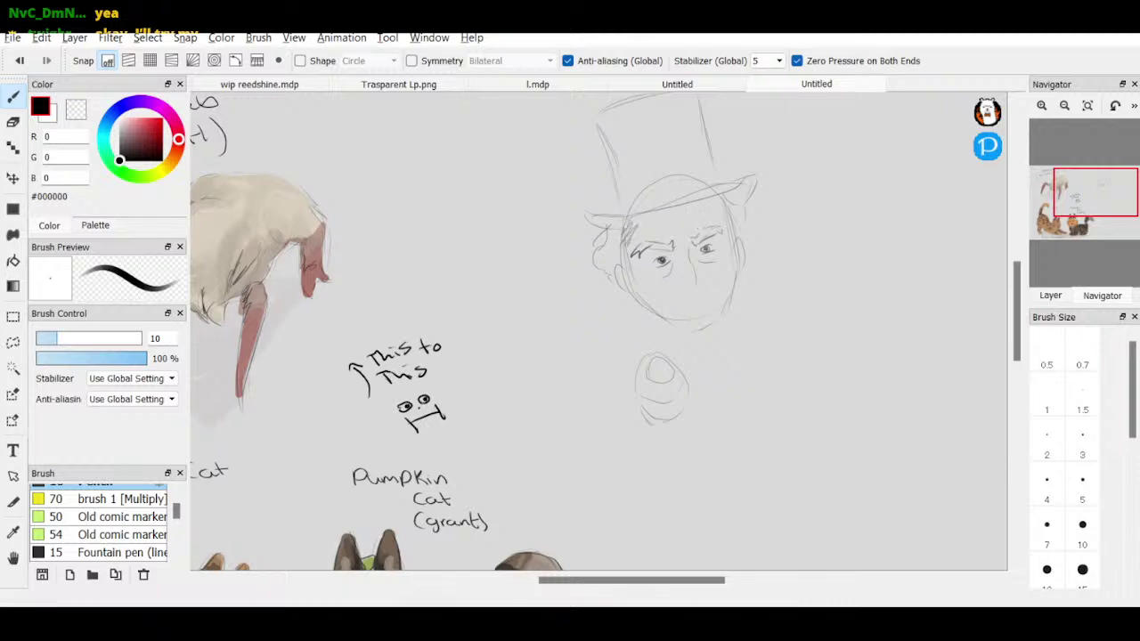
- Lasso the facial features, move them slightly up towards the hat brim, and clear the selection
{"action": "left_click", "coordinate": [12, 342]}
{"action": "mouse_move", "coordinate": [627, 273]}
{"action": "left_mouse_down"}
{"action": "mouse_move", "coordinate": [643, 230]}
{"action": "mouse_move", "coordinate": [713, 218]}
{"action": "mouse_move", "coordinate": [730, 254]}
{"action": "mouse_move", "coordinate": [653, 307]}
{"action": "mouse_move", "coordinate": [628, 267]}
{"action": "left_mouse_up"}
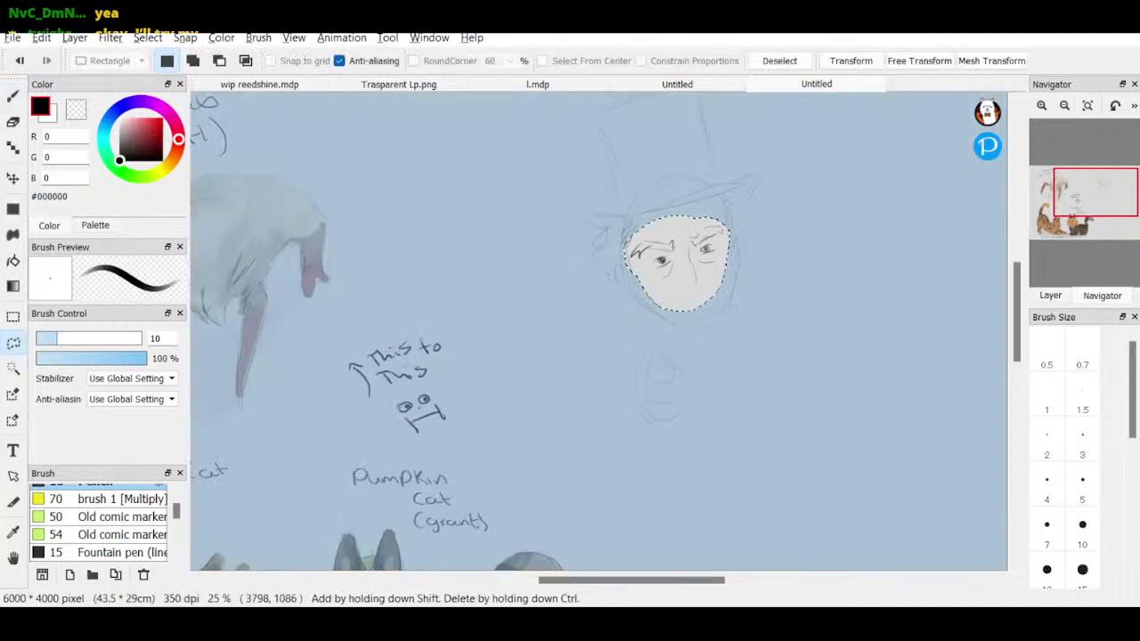
{"action": "key", "text": "ctrl+t"}
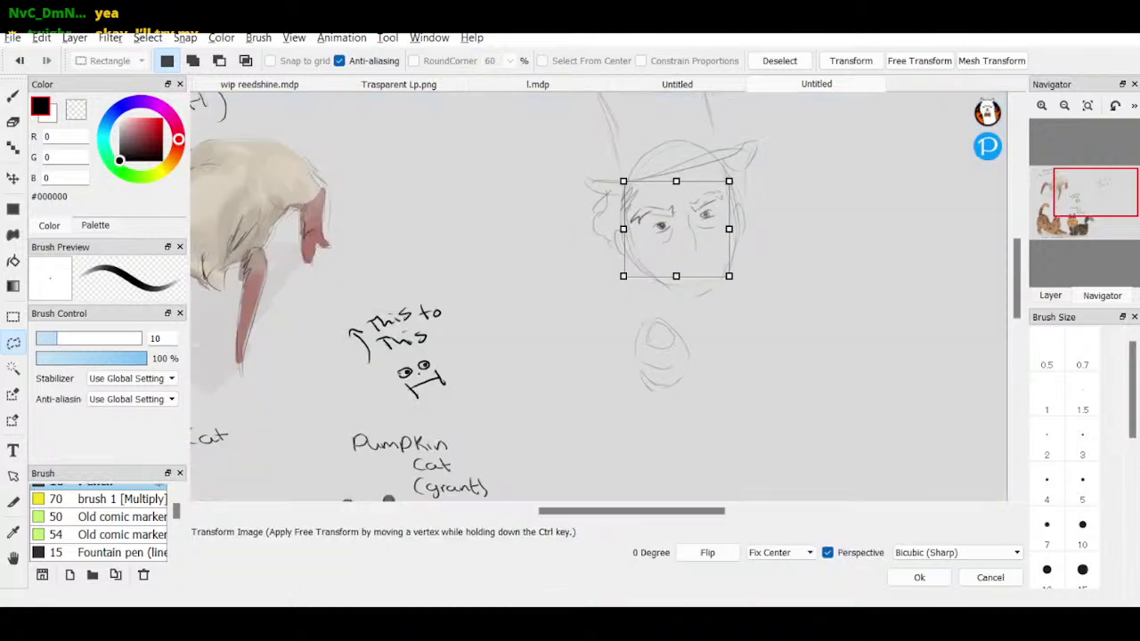
{"action": "mouse_move", "coordinate": [703, 252]}
{"action": "left_mouse_down"}
{"action": "mouse_move", "coordinate": [703, 204]}
{"action": "mouse_move", "coordinate": [704, 234]}
{"action": "left_mouse_up"}
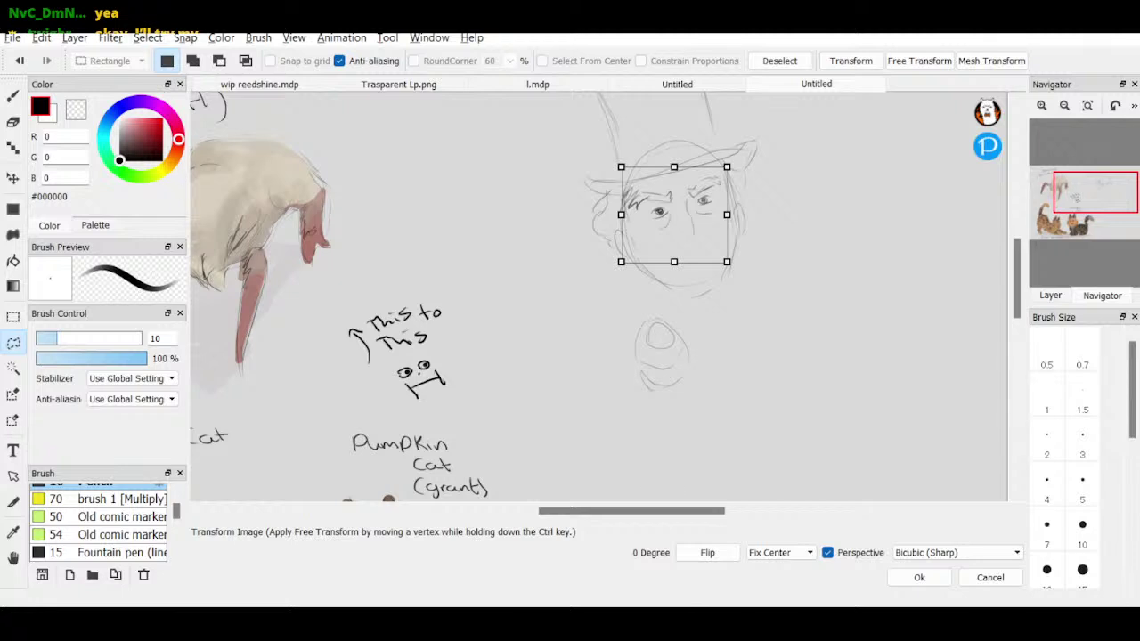
{"action": "key", "text": "Return"}
{"action": "left_click", "coordinate": [1064, 105]}
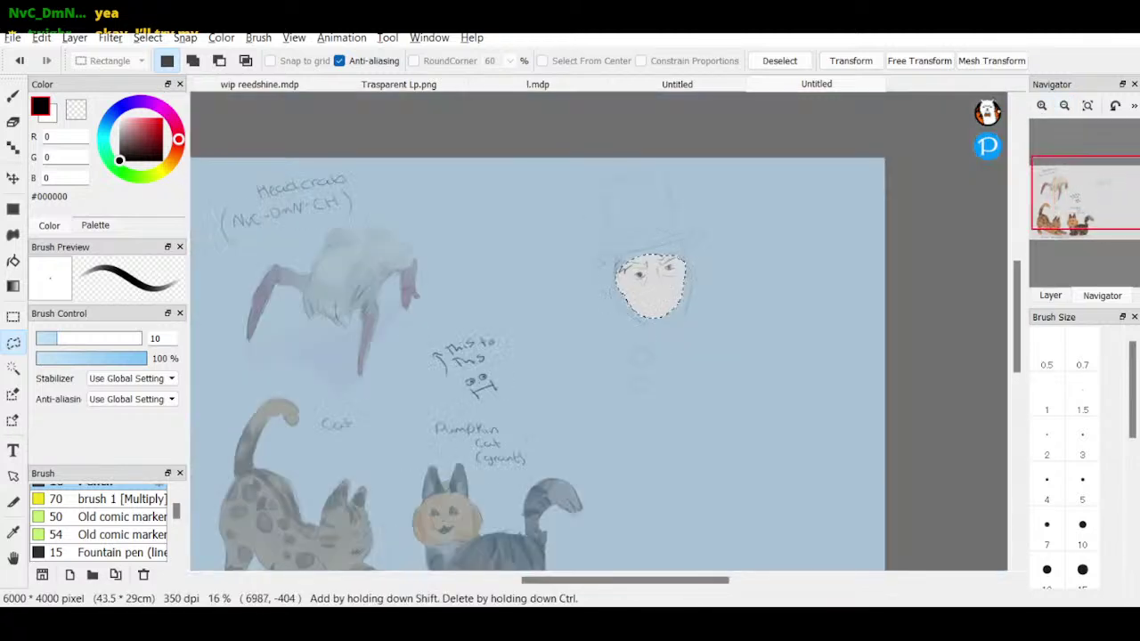
{"action": "key", "text": "ctrl+d"}
- Erase the rough nose line between the eyes with the size 70 Eraser
{"action": "left_click", "coordinate": [12, 122]}
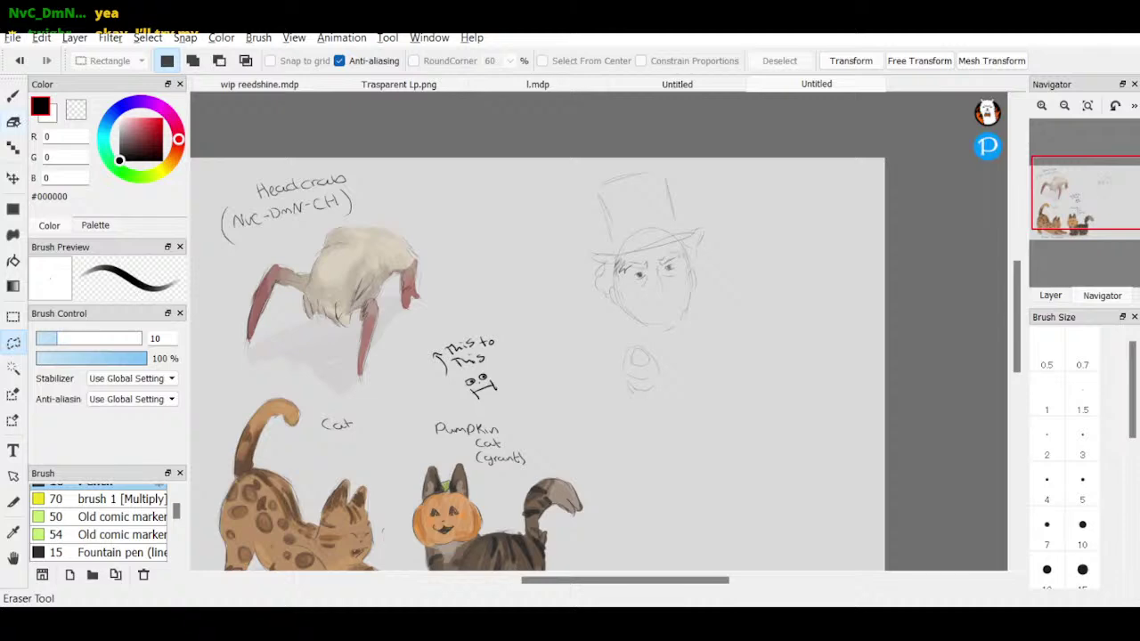
{"action": "left_click", "coordinate": [1042, 105]}
{"action": "left_click", "coordinate": [1041, 105]}
{"action": "left_click", "coordinate": [1041, 105]}
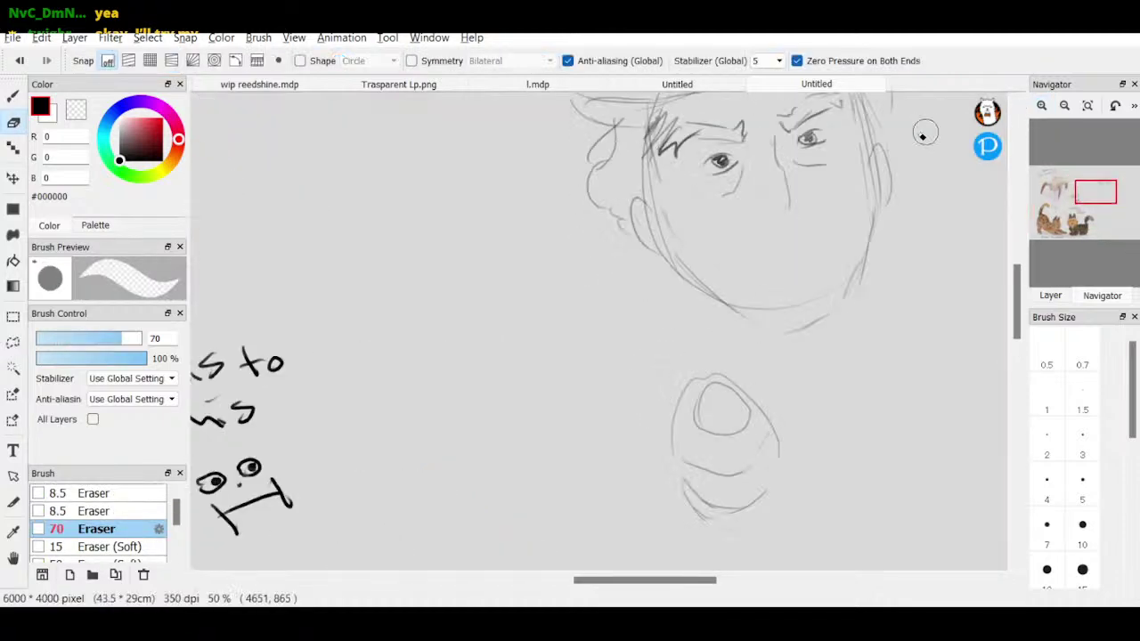
{"action": "left_click_drag", "start_coordinate": [776, 194], "coordinate": [776, 144]}
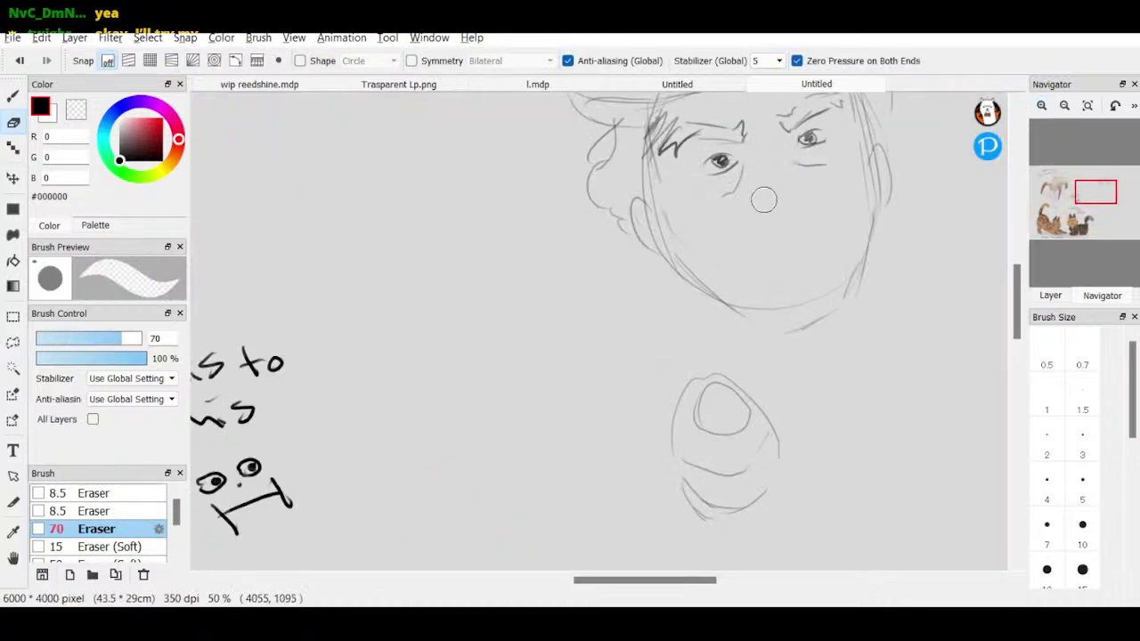
- Darken the inner ends of the eyebrows and draw a new nose with a bridge line and rounded tip
{"action": "key", "text": "b"}
{"action": "mouse_move", "coordinate": [734, 144]}
{"action": "left_mouse_down"}
{"action": "mouse_move", "coordinate": [751, 154]}
{"action": "mouse_move", "coordinate": [786, 143]}
{"action": "left_mouse_up"}
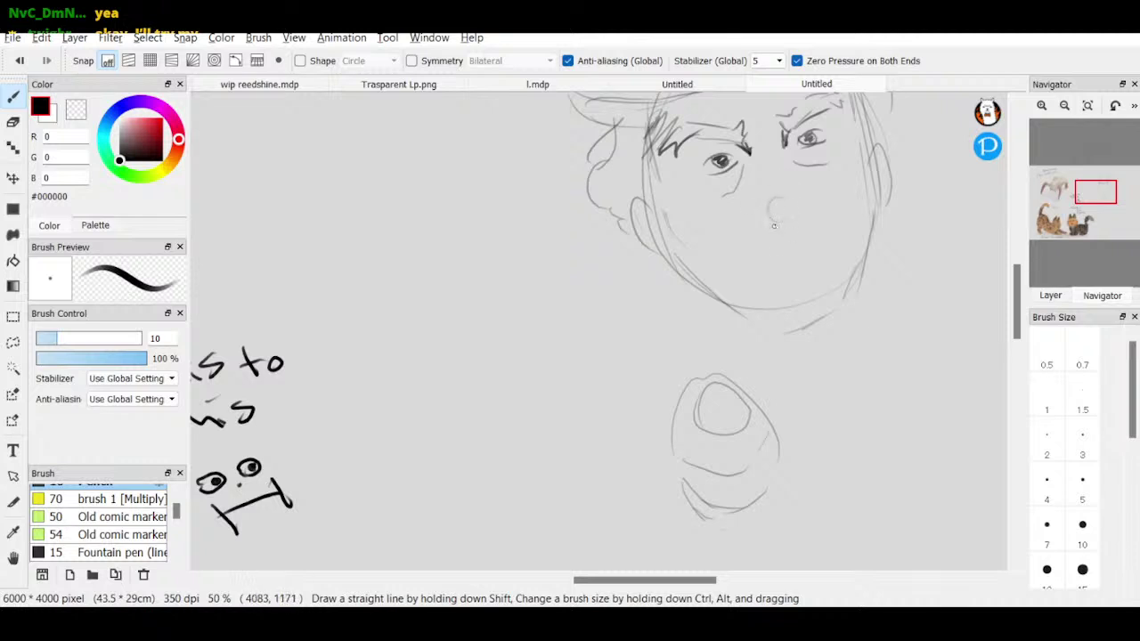
{"action": "mouse_move", "coordinate": [776, 223]}
{"action": "left_mouse_down"}
{"action": "mouse_move", "coordinate": [791, 228]}
{"action": "mouse_move", "coordinate": [792, 216]}
{"action": "left_mouse_up"}
{"action": "mouse_move", "coordinate": [790, 176]}
{"action": "left_mouse_down"}
{"action": "mouse_move", "coordinate": [801, 219]}
{"action": "mouse_move", "coordinate": [789, 222]}
{"action": "left_mouse_up"}
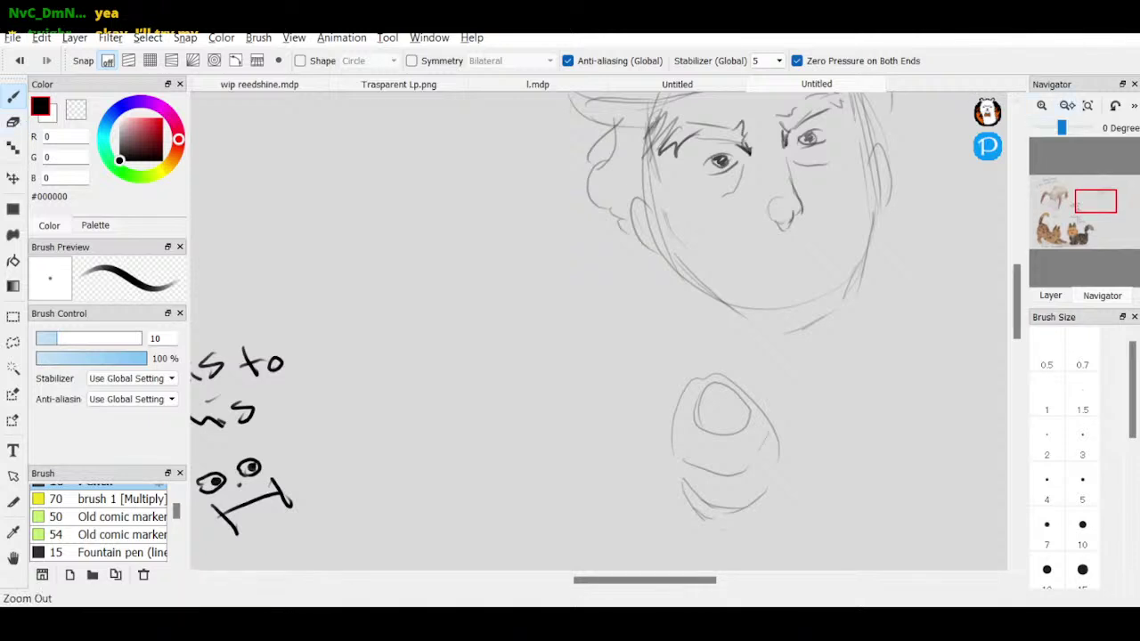
- Redraw the ear beside the cheek in darker lines, and erase the overlapping face-edge lines and the curly hair
{"action": "left_click", "coordinate": [1064, 105]}
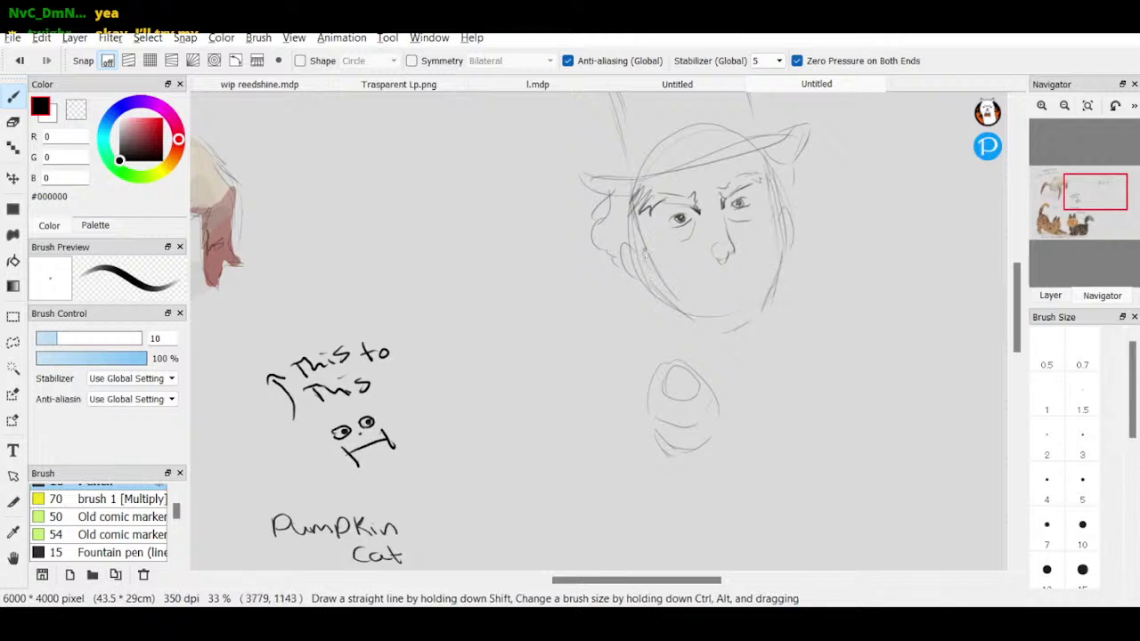
{"action": "left_click_drag", "start_coordinate": [632, 229], "coordinate": [672, 315]}
{"action": "mouse_move", "coordinate": [636, 243]}
{"action": "left_mouse_down"}
{"action": "mouse_move", "coordinate": [628, 250]}
{"action": "mouse_move", "coordinate": [641, 276]}
{"action": "left_mouse_up"}
{"action": "key", "text": "e"}
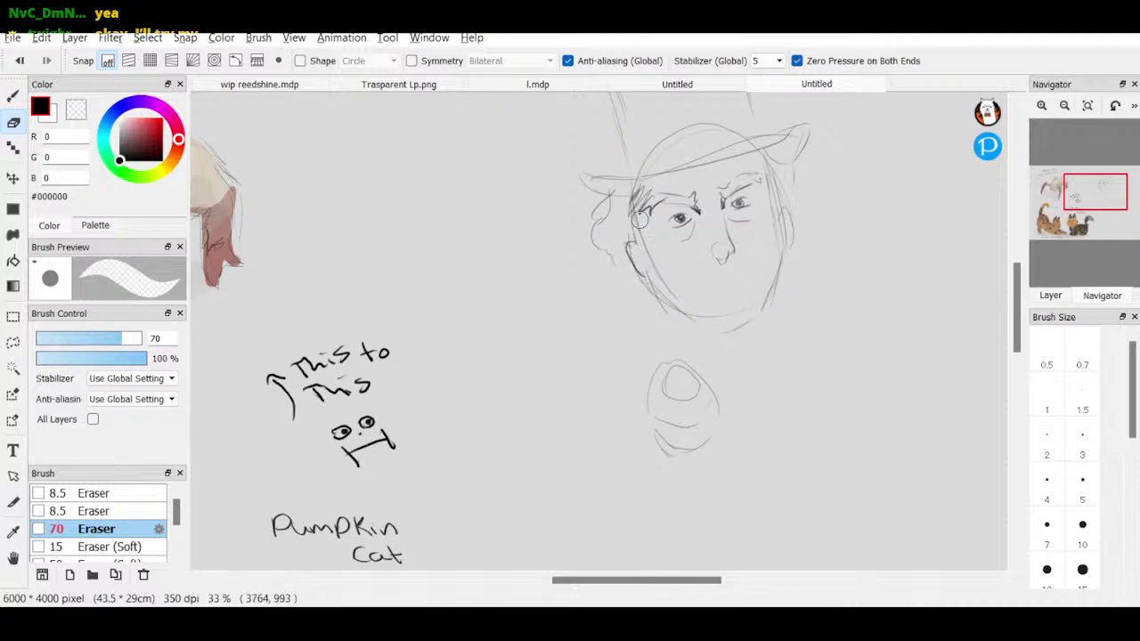
{"action": "left_click_drag", "start_coordinate": [665, 305], "coordinate": [646, 280]}
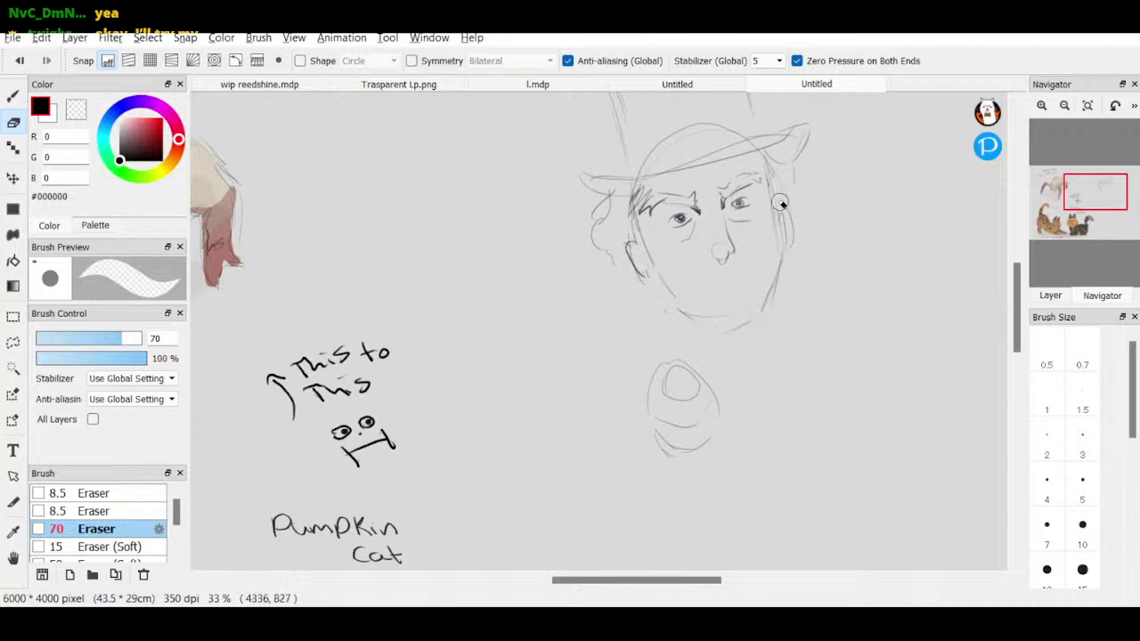
{"action": "left_click_drag", "start_coordinate": [605, 204], "coordinate": [611, 228]}
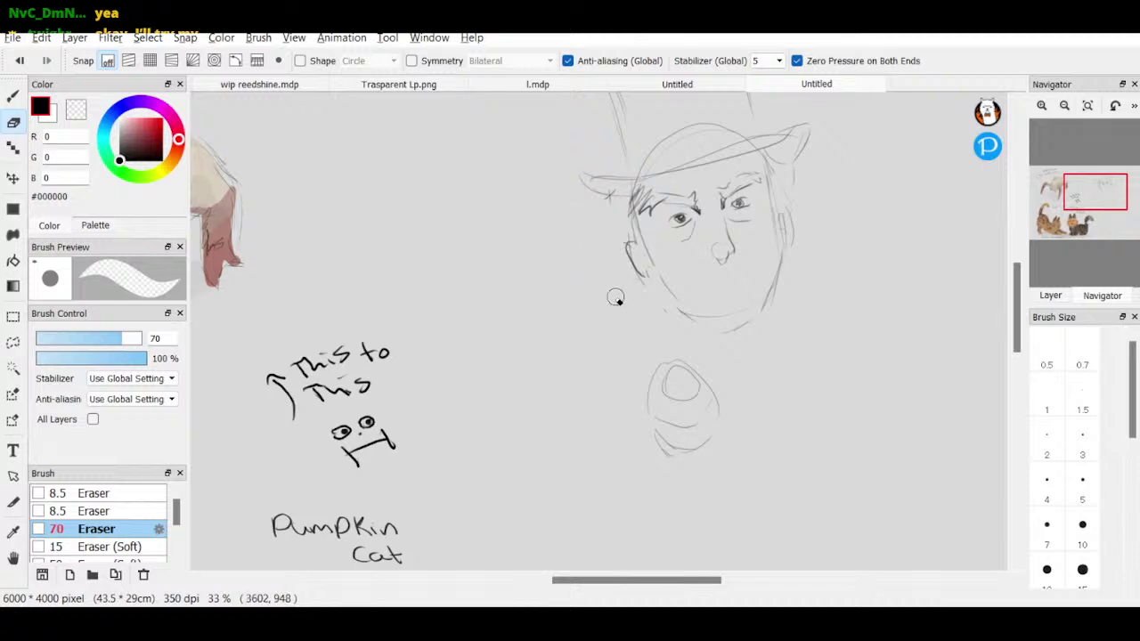
- Sketch a small stern mouth beneath the nose with the size 10 brush
{"action": "left_click", "coordinate": [1064, 105]}
{"action": "left_click_drag", "start_coordinate": [1087, 175], "coordinate": [1102, 198]}
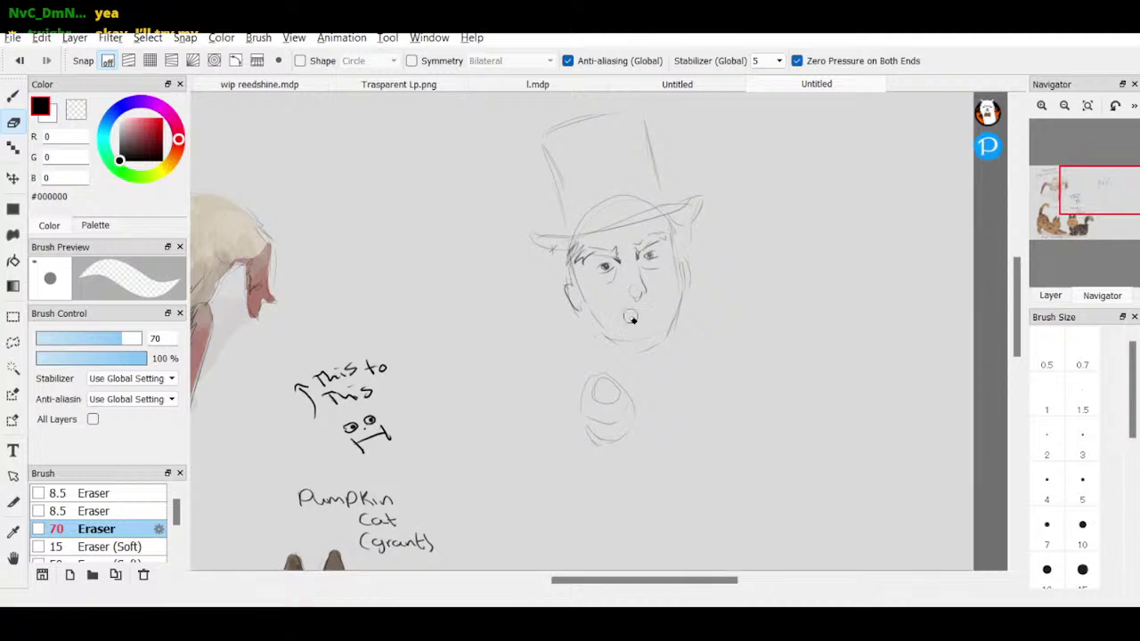
{"action": "key", "text": "b"}
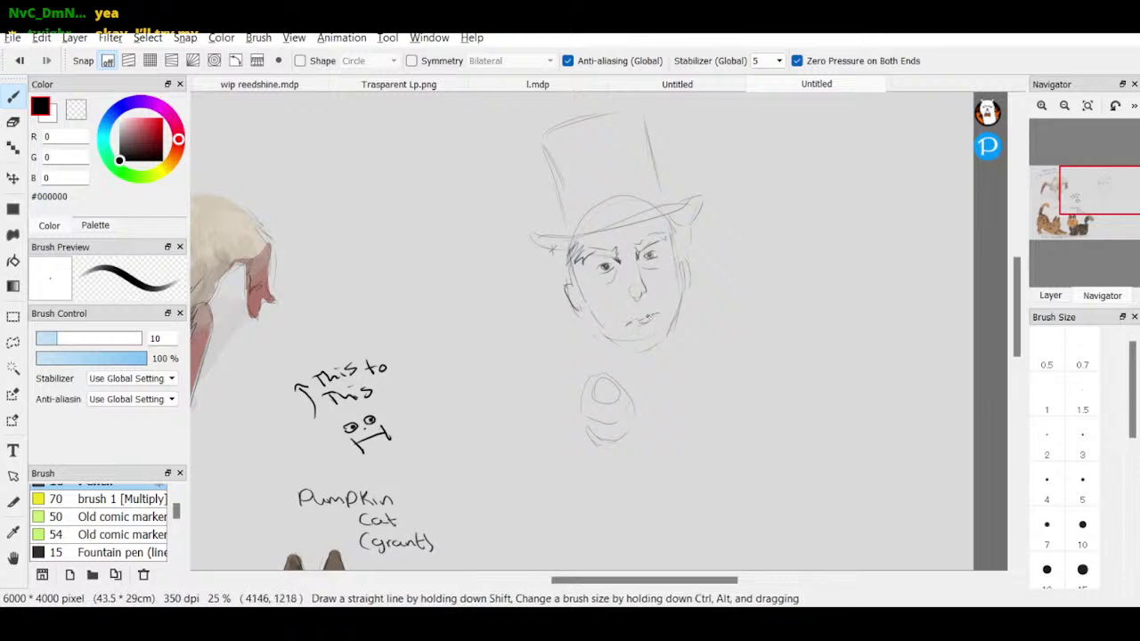
- Erase the mouth and lower face outline with the size 70 Eraser, and redraw a narrower jaw and a frowning mouth
{"action": "key", "text": "e"}
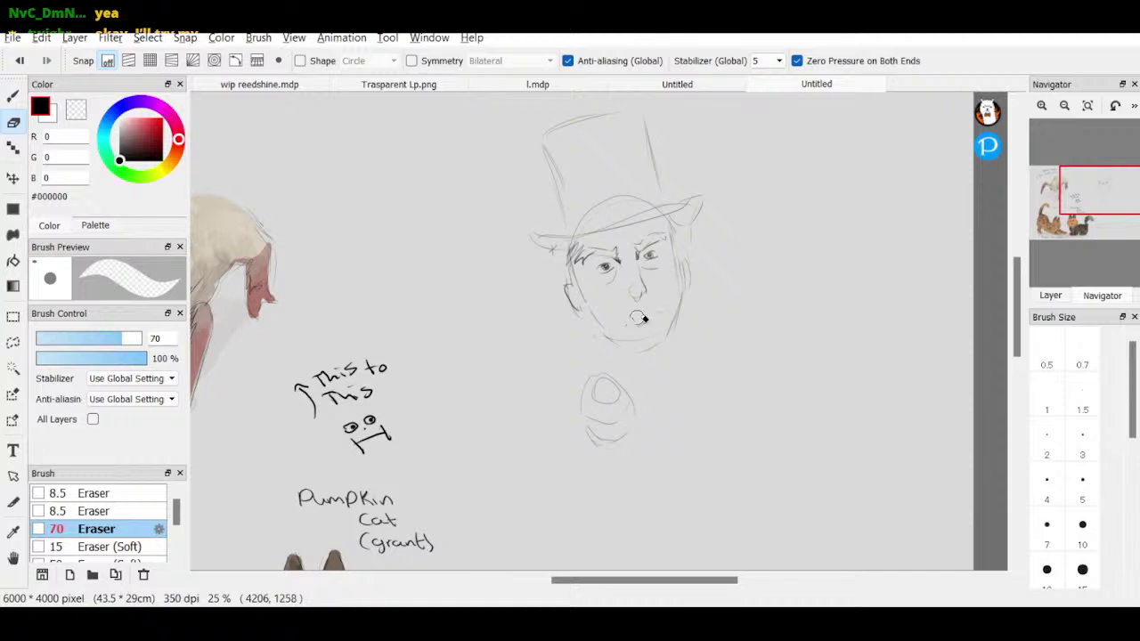
{"action": "mouse_move", "coordinate": [675, 330]}
{"action": "left_mouse_down"}
{"action": "mouse_move", "coordinate": [600, 331]}
{"action": "mouse_move", "coordinate": [704, 302]}
{"action": "mouse_move", "coordinate": [599, 333]}
{"action": "mouse_move", "coordinate": [622, 350]}
{"action": "left_mouse_up"}
{"action": "left_click", "coordinate": [14, 95]}
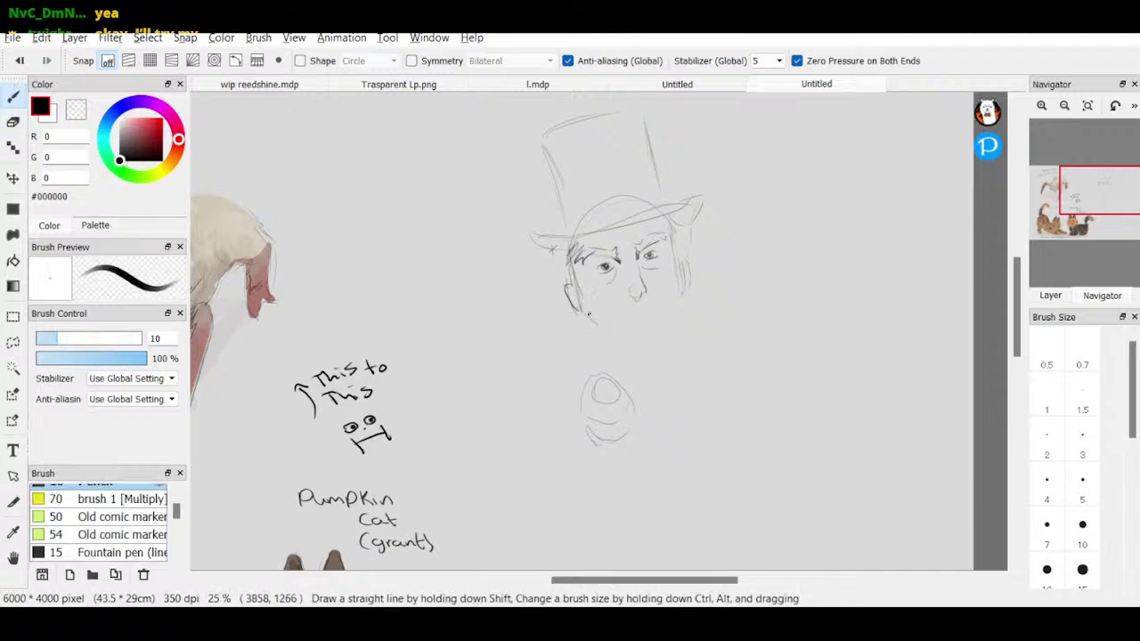
{"action": "mouse_move", "coordinate": [581, 290]}
{"action": "left_mouse_down"}
{"action": "mouse_move", "coordinate": [602, 322]}
{"action": "mouse_move", "coordinate": [577, 286]}
{"action": "mouse_move", "coordinate": [623, 346]}
{"action": "left_mouse_up"}
{"action": "key", "text": "ctrl+plus"}
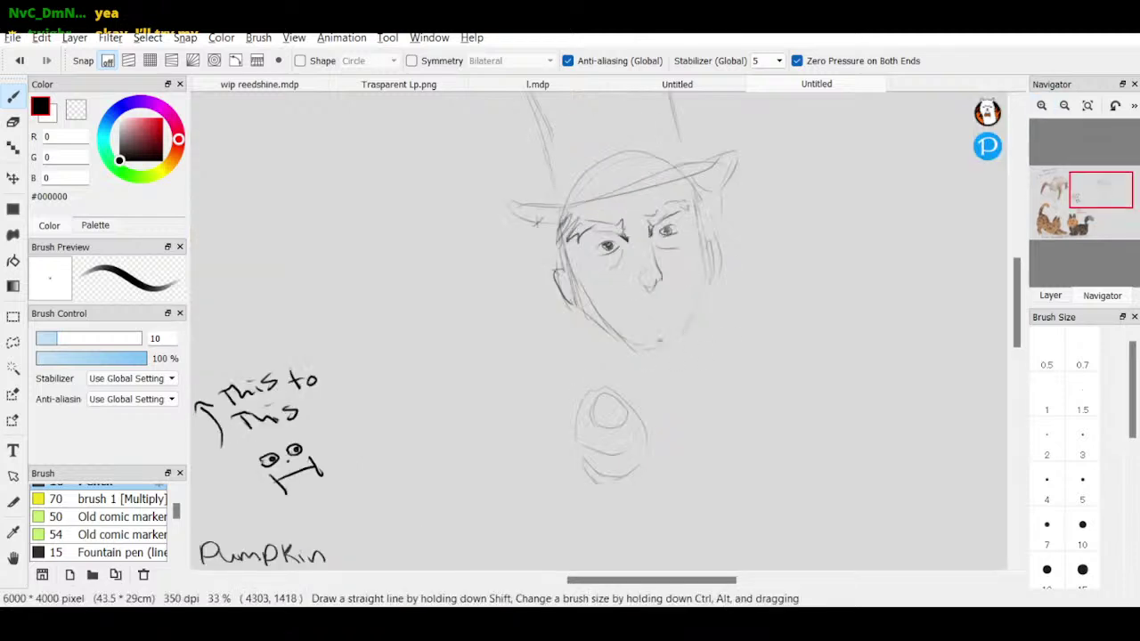
{"action": "left_click_drag", "start_coordinate": [660, 310], "coordinate": [679, 307]}
- Sketch a long, narrow pointed beard extending down from the chin
{"action": "left_click_drag", "start_coordinate": [663, 354], "coordinate": [666, 419]}
{"action": "left_click_drag", "start_coordinate": [686, 342], "coordinate": [680, 413]}
{"action": "mouse_move", "coordinate": [640, 354]}
{"action": "left_mouse_down"}
{"action": "mouse_move", "coordinate": [652, 403]}
{"action": "mouse_move", "coordinate": [658, 382]}
{"action": "mouse_move", "coordinate": [679, 444]}
{"action": "left_mouse_up"}
{"action": "left_click_drag", "start_coordinate": [681, 401], "coordinate": [689, 333]}
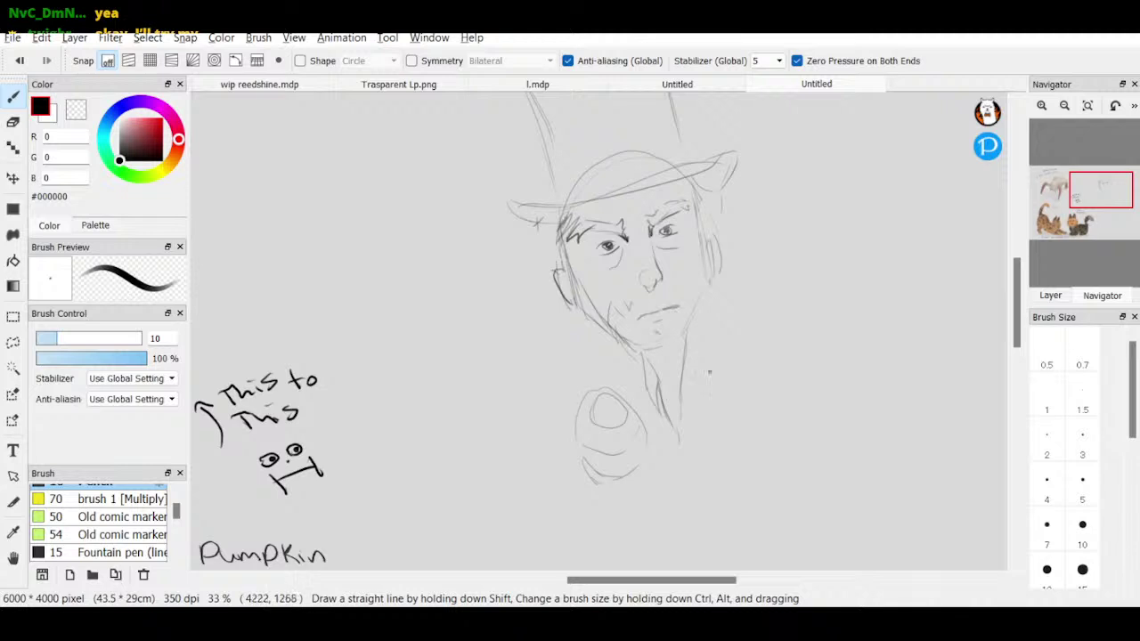
- Add a small rounded finger shape beside the hand's large circle, and sketch flicked hair curls below the raised end of the hat brim
{"action": "mouse_move", "coordinate": [629, 412]}
{"action": "left_mouse_down"}
{"action": "mouse_move", "coordinate": [643, 403]}
{"action": "mouse_move", "coordinate": [640, 429]}
{"action": "left_mouse_up"}
{"action": "mouse_move", "coordinate": [709, 174]}
{"action": "left_mouse_down"}
{"action": "mouse_move", "coordinate": [720, 214]}
{"action": "mouse_move", "coordinate": [739, 199]}
{"action": "mouse_move", "coordinate": [729, 244]}
{"action": "mouse_move", "coordinate": [738, 197]}
{"action": "mouse_move", "coordinate": [724, 184]}
{"action": "mouse_move", "coordinate": [750, 192]}
{"action": "left_mouse_up"}
{"action": "left_click_drag", "start_coordinate": [750, 191], "coordinate": [743, 246]}
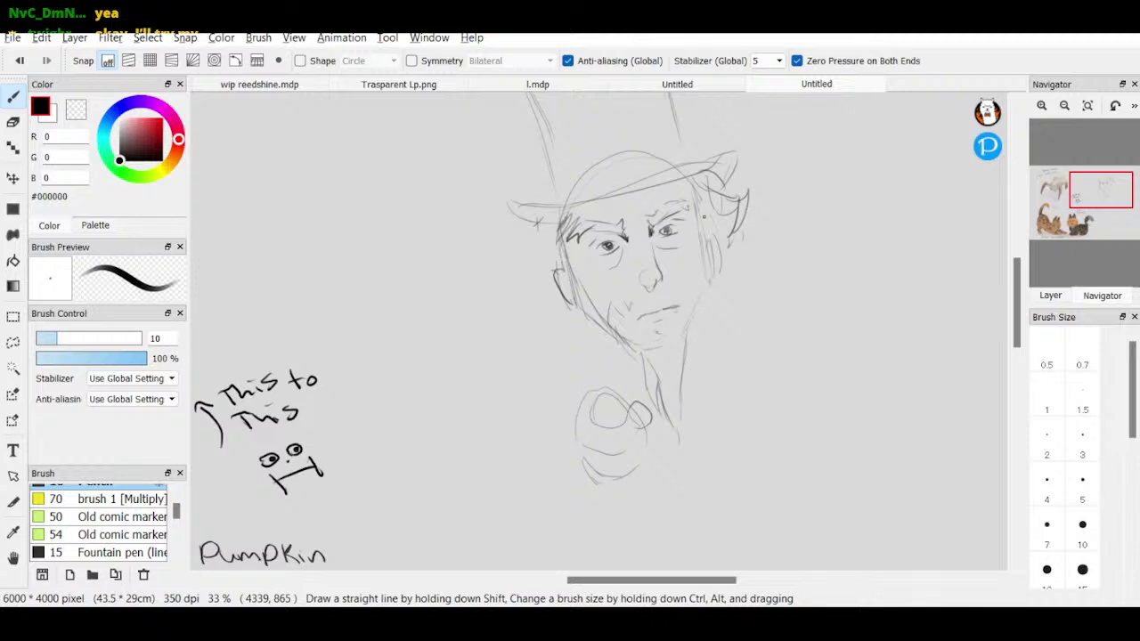
- Draw a curved hat band across the top hat and fill it with jagged, star-like points above the brim
{"action": "left_click_drag", "start_coordinate": [547, 142], "coordinate": [626, 107]}
{"action": "mouse_move", "coordinate": [605, 155]}
{"action": "left_mouse_down"}
{"action": "mouse_move", "coordinate": [631, 146]}
{"action": "mouse_move", "coordinate": [602, 154]}
{"action": "mouse_move", "coordinate": [596, 194]}
{"action": "mouse_move", "coordinate": [627, 171]}
{"action": "mouse_move", "coordinate": [647, 176]}
{"action": "mouse_move", "coordinate": [630, 144]}
{"action": "mouse_move", "coordinate": [644, 136]}
{"action": "mouse_move", "coordinate": [643, 168]}
{"action": "left_mouse_up"}
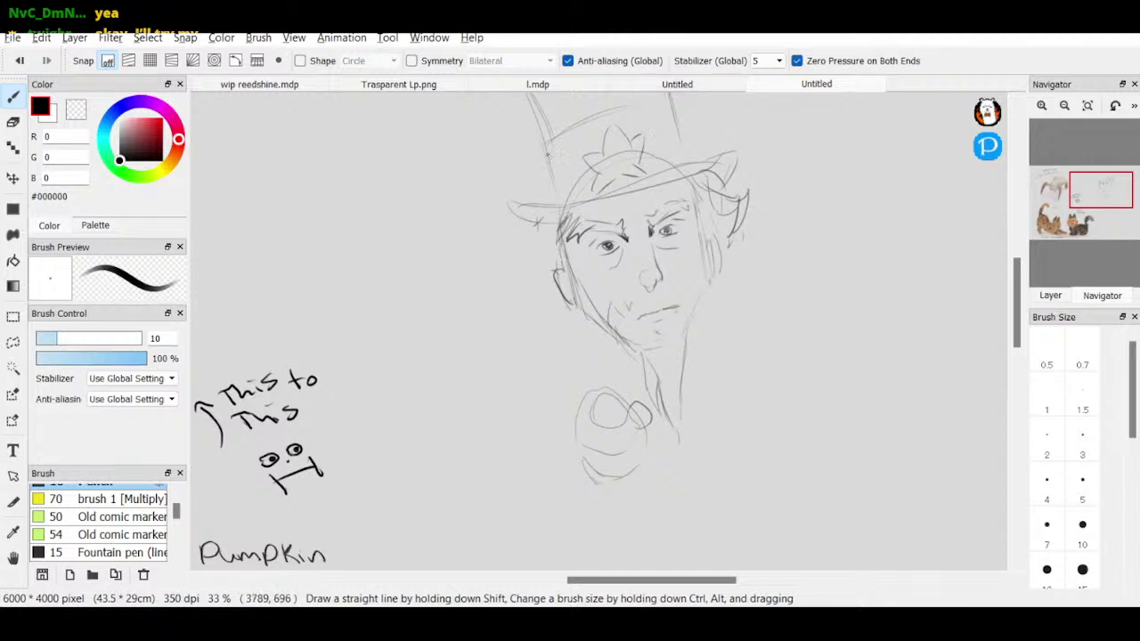
{"action": "mouse_move", "coordinate": [549, 155]}
{"action": "left_mouse_down"}
{"action": "mouse_move", "coordinate": [565, 173]}
{"action": "mouse_move", "coordinate": [581, 166]}
{"action": "mouse_move", "coordinate": [574, 202]}
{"action": "mouse_move", "coordinate": [594, 193]}
{"action": "left_mouse_up"}
{"action": "left_click_drag", "start_coordinate": [551, 143], "coordinate": [572, 136]}
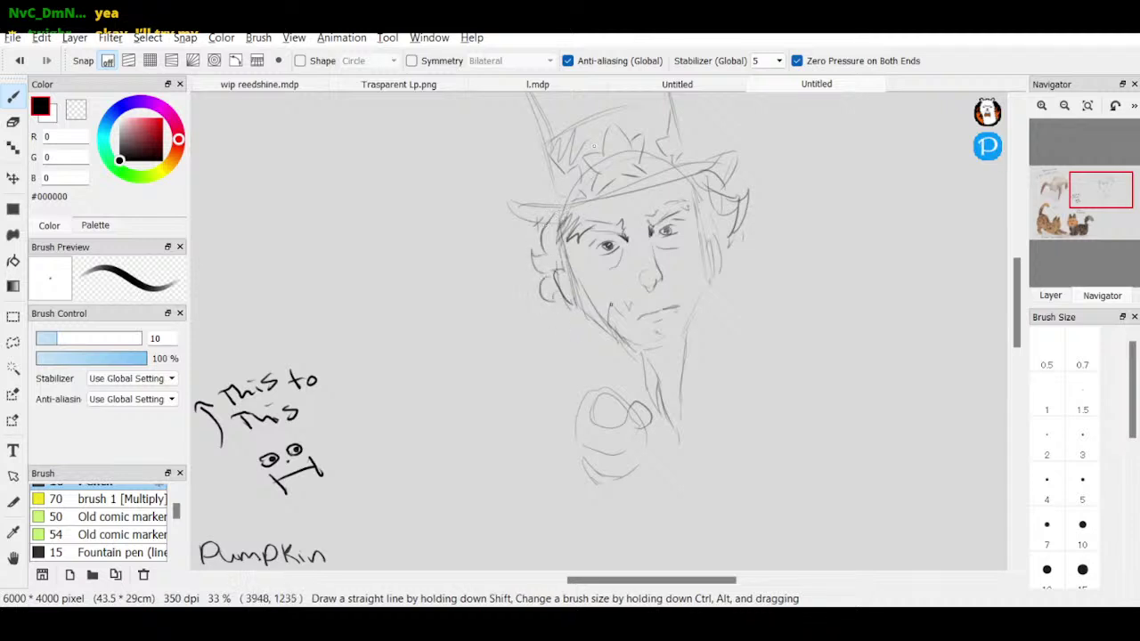
- Add hair curls above the outlined ear, and darken the hat's brim line and crown outline
{"action": "left_click_drag", "start_coordinate": [559, 221], "coordinate": [545, 262]}
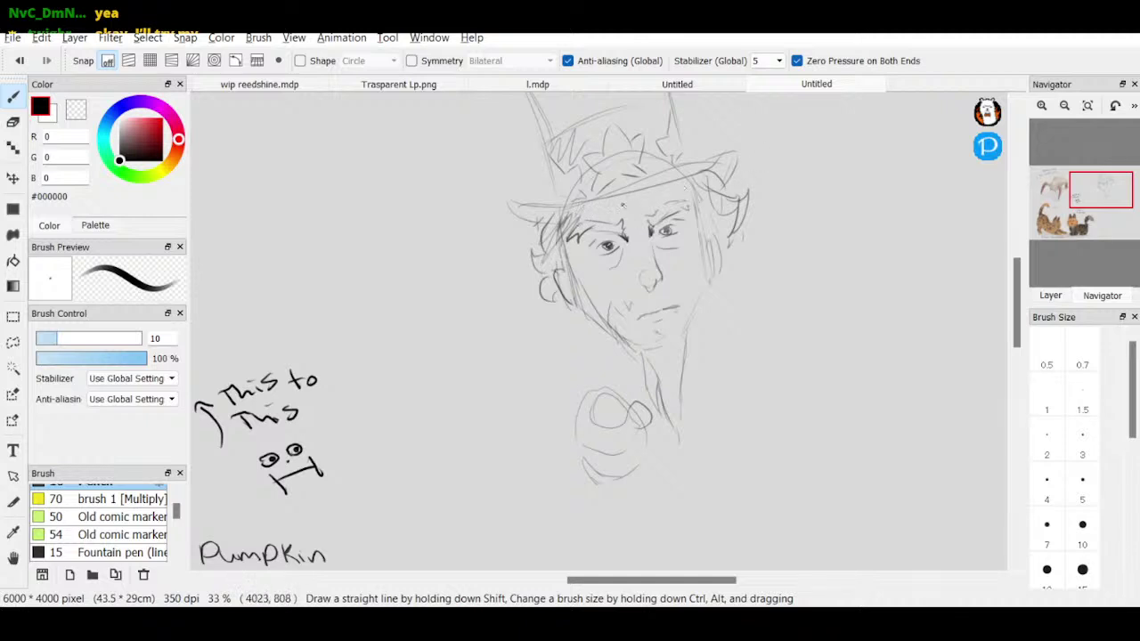
{"action": "mouse_move", "coordinate": [598, 200]}
{"action": "left_mouse_down"}
{"action": "mouse_move", "coordinate": [675, 184]}
{"action": "mouse_move", "coordinate": [616, 197]}
{"action": "mouse_move", "coordinate": [634, 194]}
{"action": "left_mouse_up"}
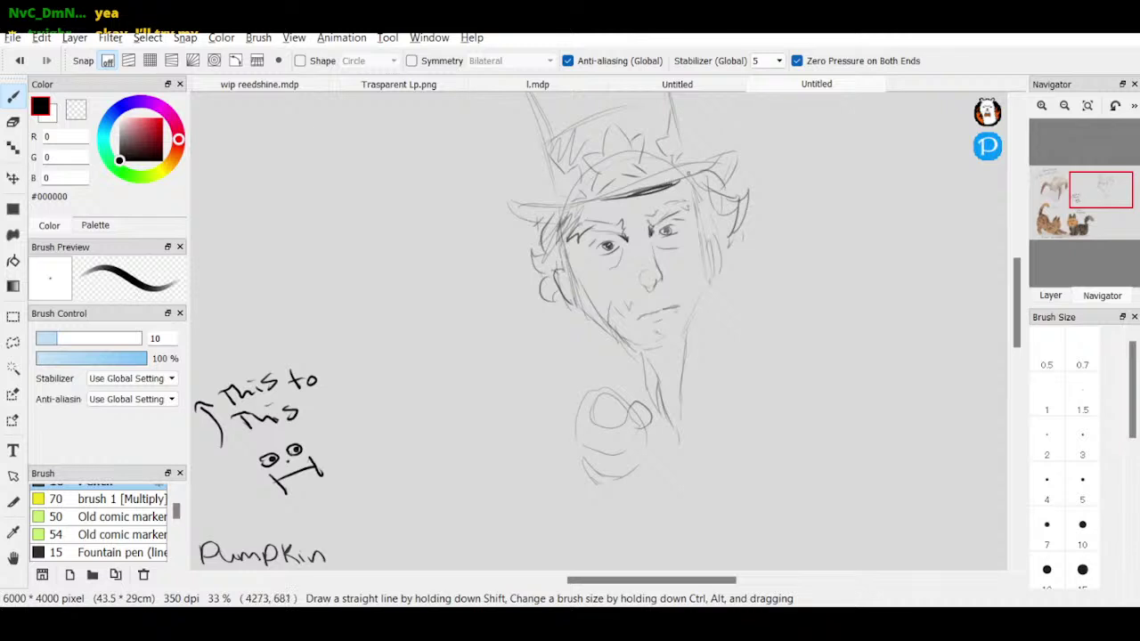
{"action": "left_click", "coordinate": [1065, 105]}
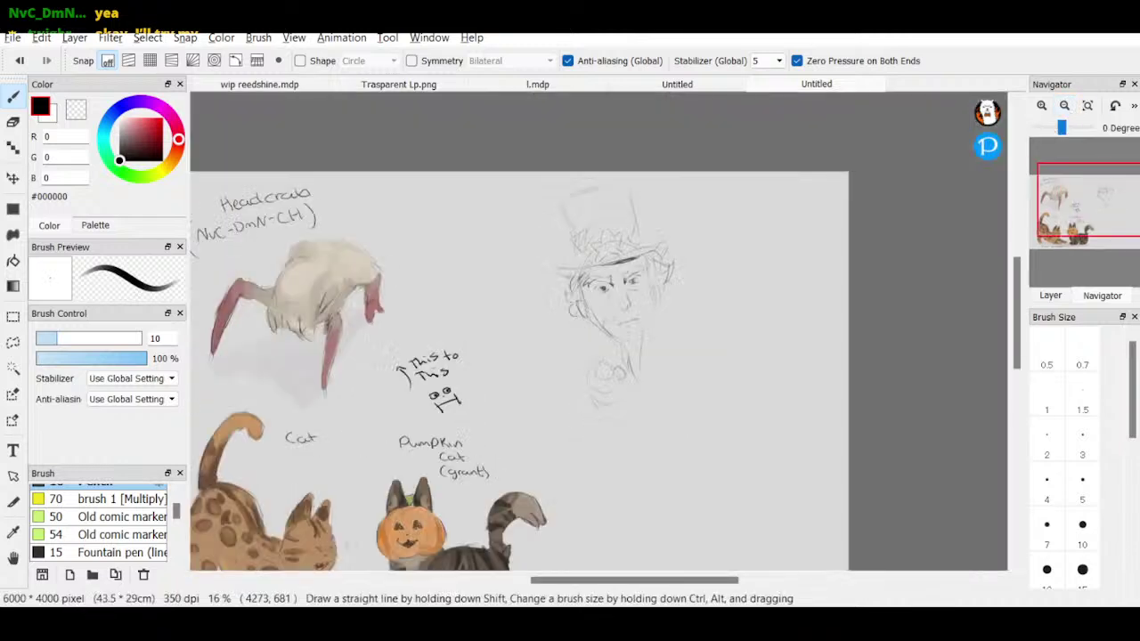
{"action": "mouse_move", "coordinate": [563, 203]}
{"action": "left_mouse_down"}
{"action": "mouse_move", "coordinate": [580, 259]}
{"action": "mouse_move", "coordinate": [571, 200]}
{"action": "mouse_move", "coordinate": [609, 183]}
{"action": "left_mouse_up"}
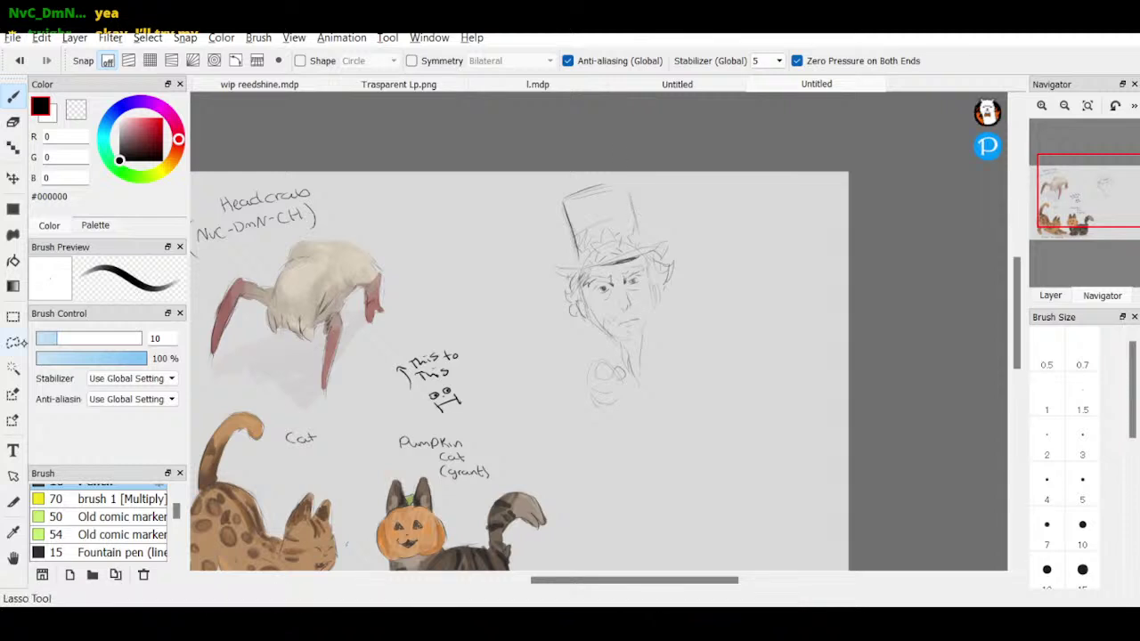
- Lasso the whole top-hat figure, rotate it 18.8 degrees, shrink it slightly, reposition it near the page's upper edge, and deselect
{"action": "left_click", "coordinate": [13, 342]}
{"action": "mouse_move", "coordinate": [524, 343]}
{"action": "left_mouse_down"}
{"action": "mouse_move", "coordinate": [615, 133]}
{"action": "mouse_move", "coordinate": [570, 446]}
{"action": "mouse_move", "coordinate": [533, 360]}
{"action": "left_mouse_up"}
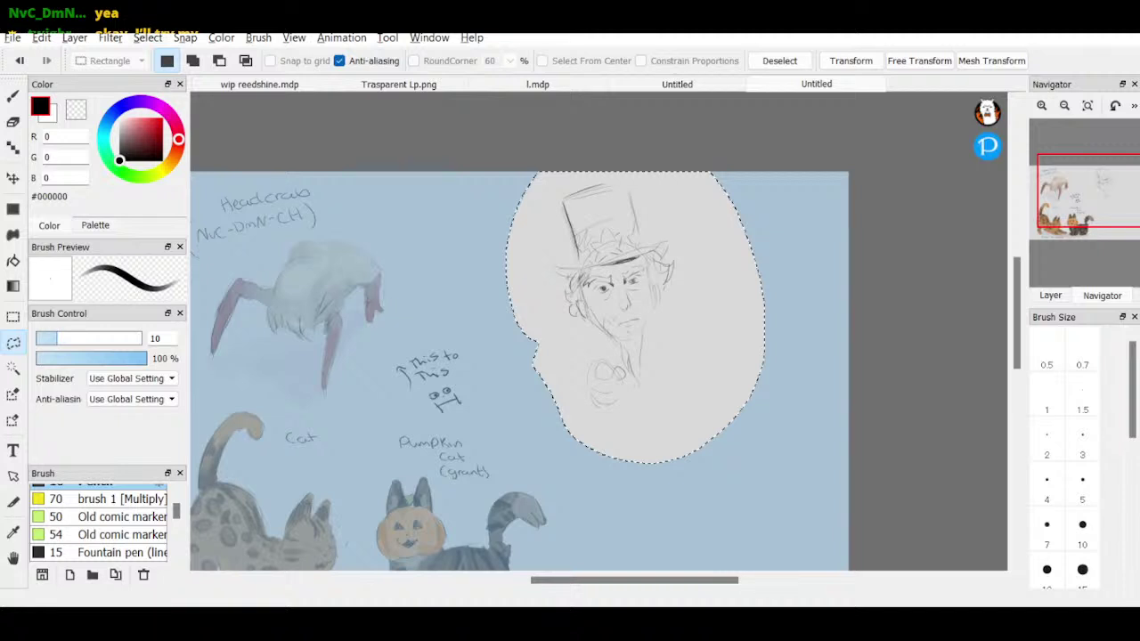
{"action": "key", "text": "ctrl+t"}
{"action": "mouse_move", "coordinate": [821, 269]}
{"action": "left_mouse_down"}
{"action": "mouse_move", "coordinate": [822, 315]}
{"action": "mouse_move", "coordinate": [822, 302]}
{"action": "left_mouse_up"}
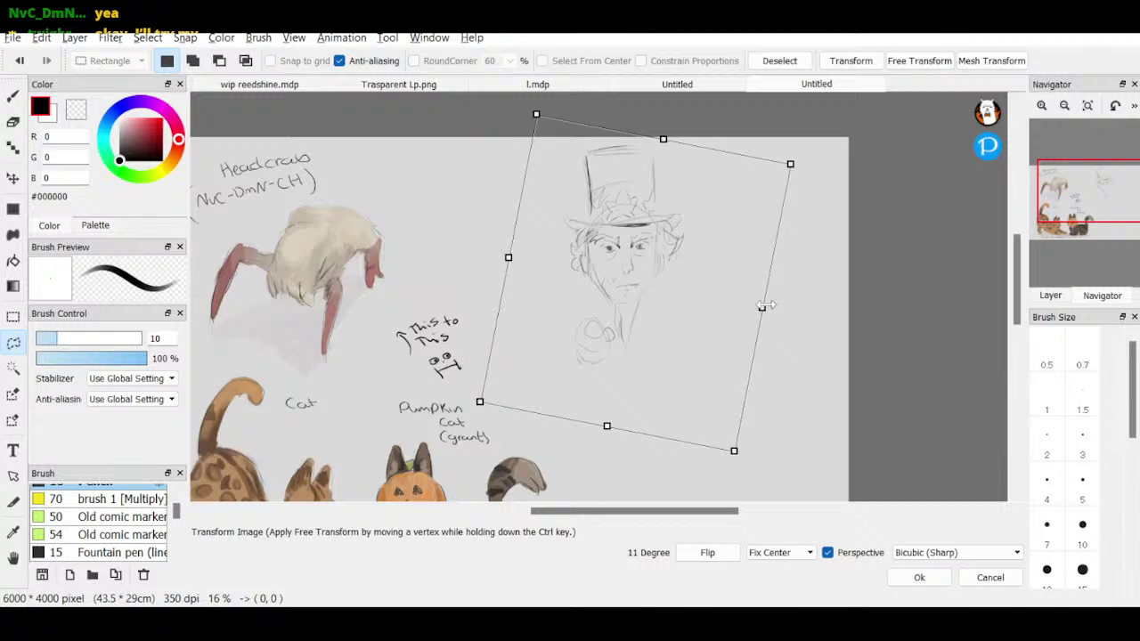
{"action": "mouse_move", "coordinate": [764, 308]}
{"action": "left_mouse_down"}
{"action": "mouse_move", "coordinate": [828, 309]}
{"action": "mouse_move", "coordinate": [750, 306]}
{"action": "mouse_move", "coordinate": [806, 325]}
{"action": "mouse_move", "coordinate": [806, 312]}
{"action": "mouse_move", "coordinate": [787, 351]}
{"action": "mouse_move", "coordinate": [761, 341]}
{"action": "left_mouse_up"}
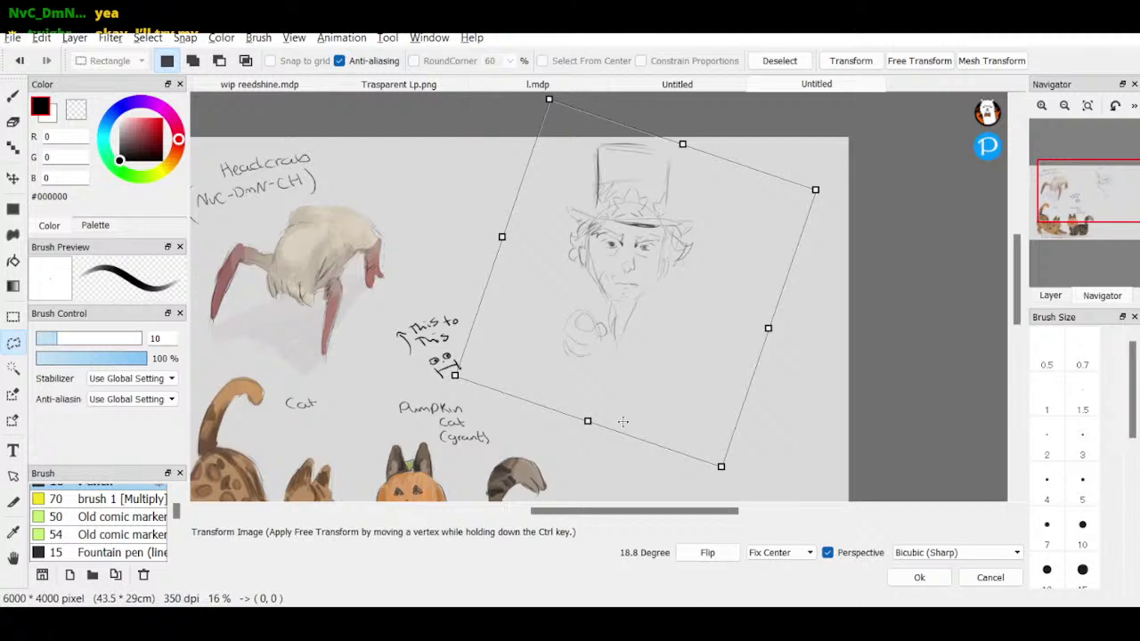
{"action": "mouse_move", "coordinate": [587, 421]}
{"action": "left_mouse_down"}
{"action": "mouse_move", "coordinate": [581, 461]}
{"action": "mouse_move", "coordinate": [582, 440]}
{"action": "left_mouse_up"}
{"action": "left_click_drag", "start_coordinate": [647, 326], "coordinate": [647, 353]}
{"action": "left_click_drag", "start_coordinate": [583, 462], "coordinate": [587, 450]}
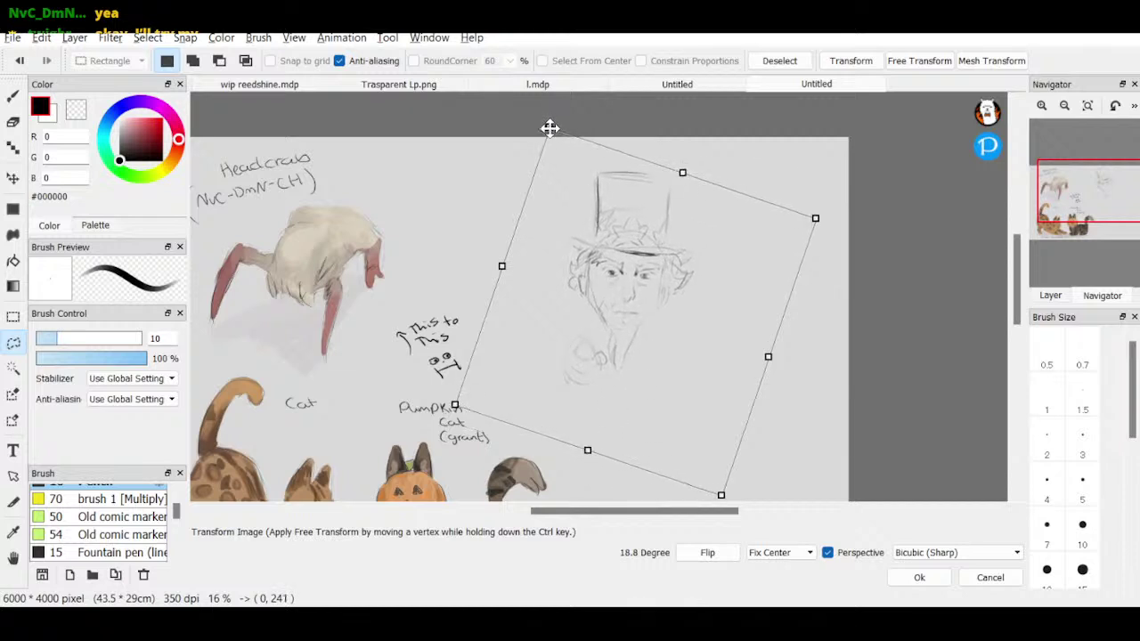
{"action": "left_click_drag", "start_coordinate": [547, 127], "coordinate": [558, 144]}
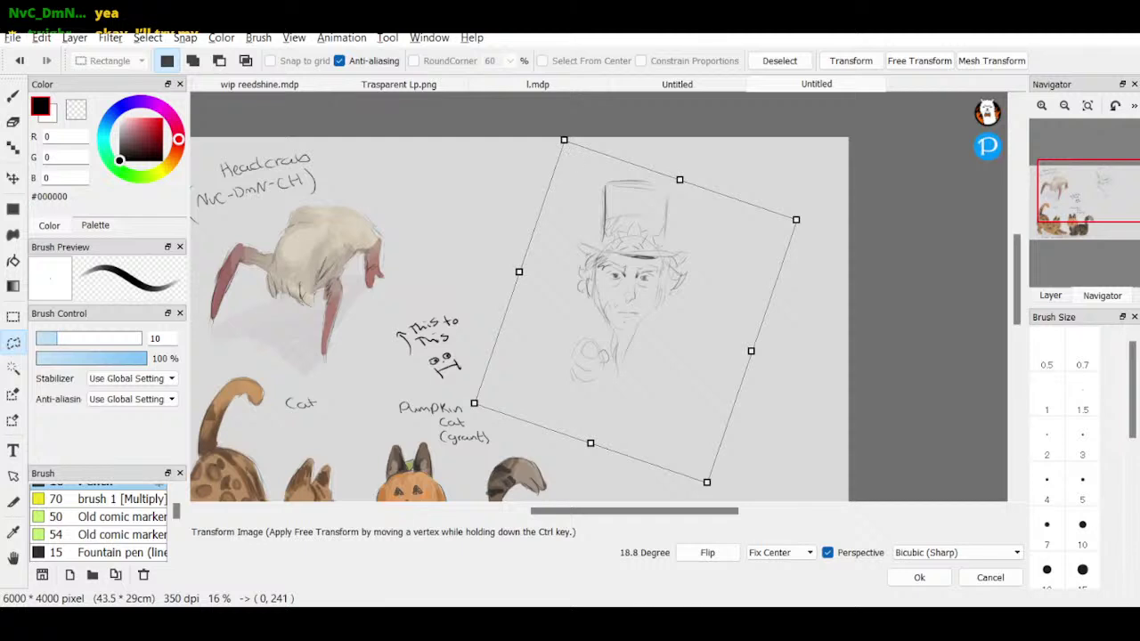
{"action": "mouse_move", "coordinate": [677, 220]}
{"action": "left_mouse_down"}
{"action": "mouse_move", "coordinate": [677, 183]}
{"action": "mouse_move", "coordinate": [677, 204]}
{"action": "left_mouse_up"}
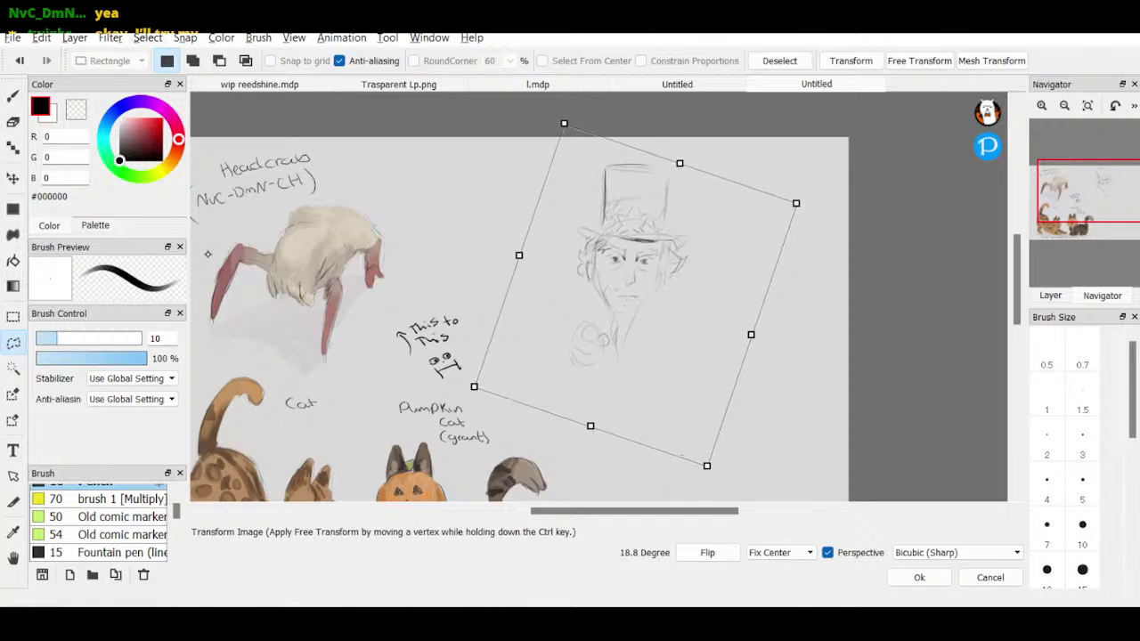
{"action": "key", "text": "Return"}
{"action": "key", "text": "ctrl+d"}
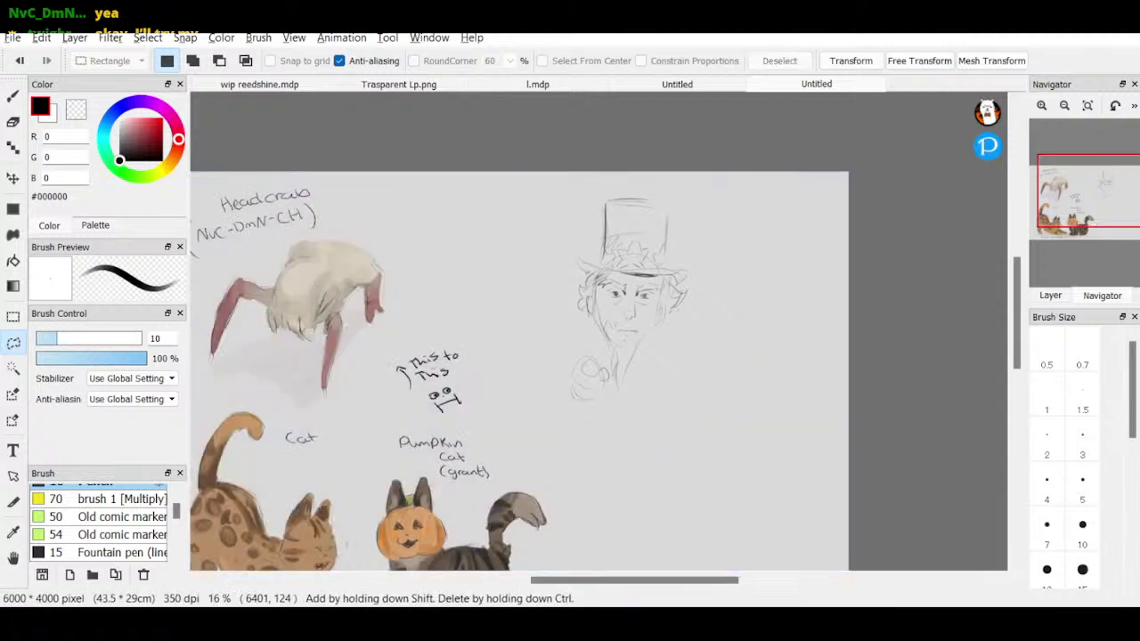
- Sketch a sloping shoulder line beside the neck, and erase the pointing hand with the size 70 Eraser
{"action": "left_click", "coordinate": [12, 96]}
{"action": "left_click", "coordinate": [1040, 107]}
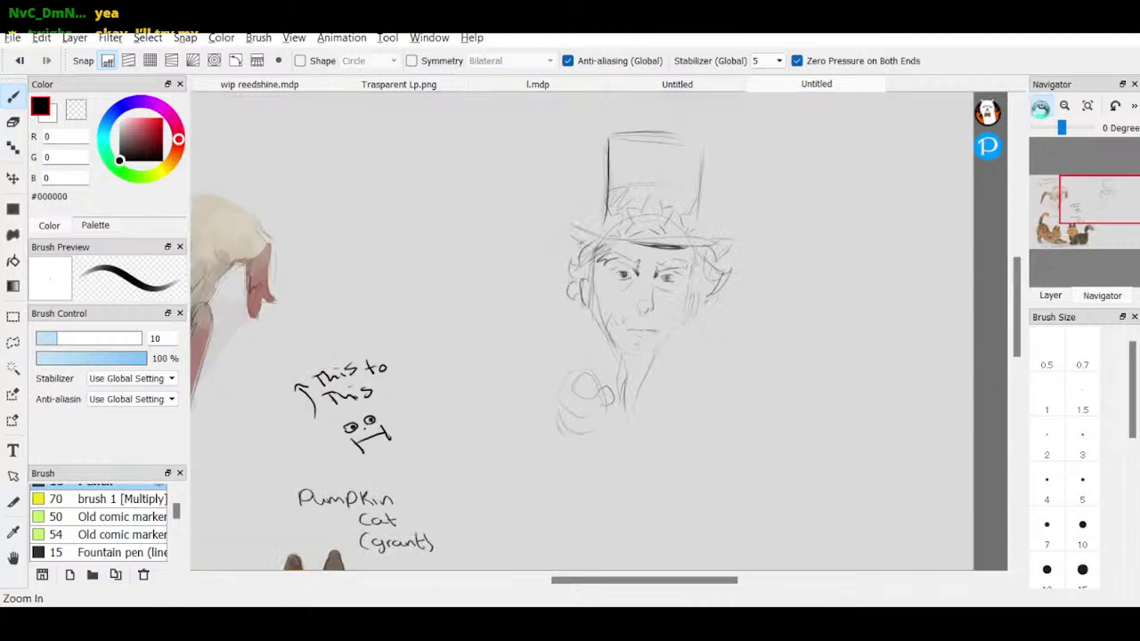
{"action": "left_click", "coordinate": [1041, 107]}
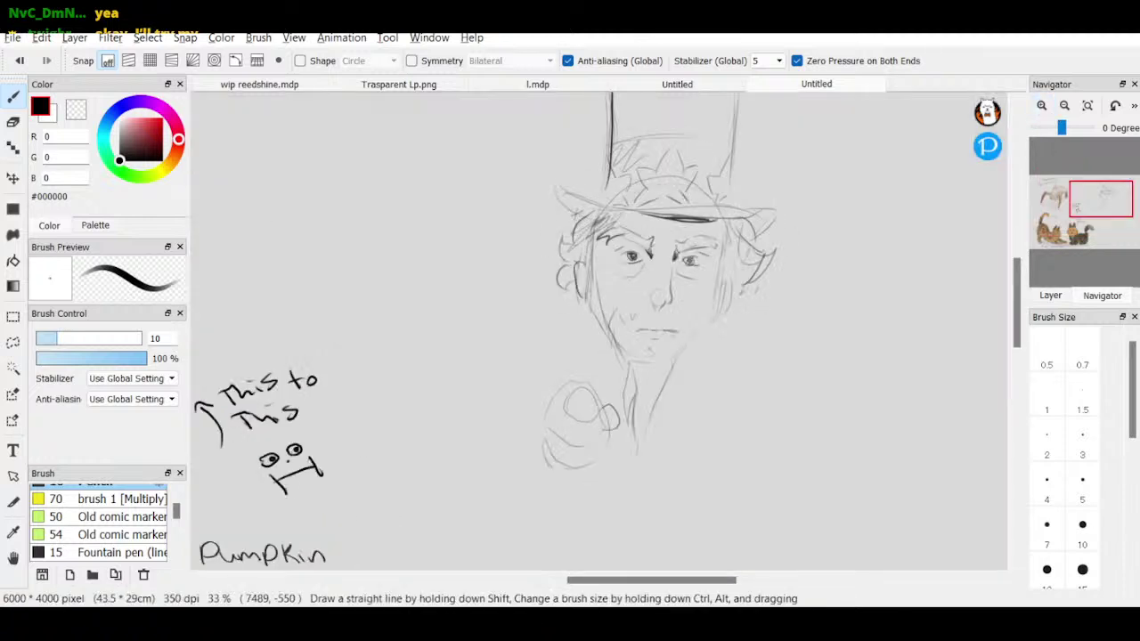
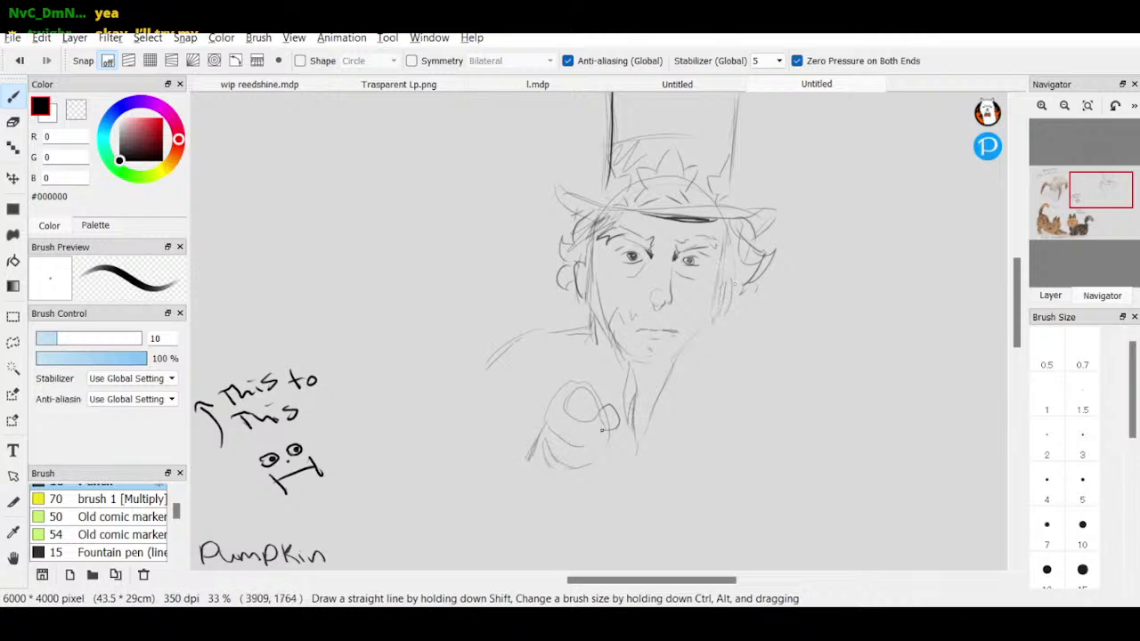
{"action": "key", "text": "e"}
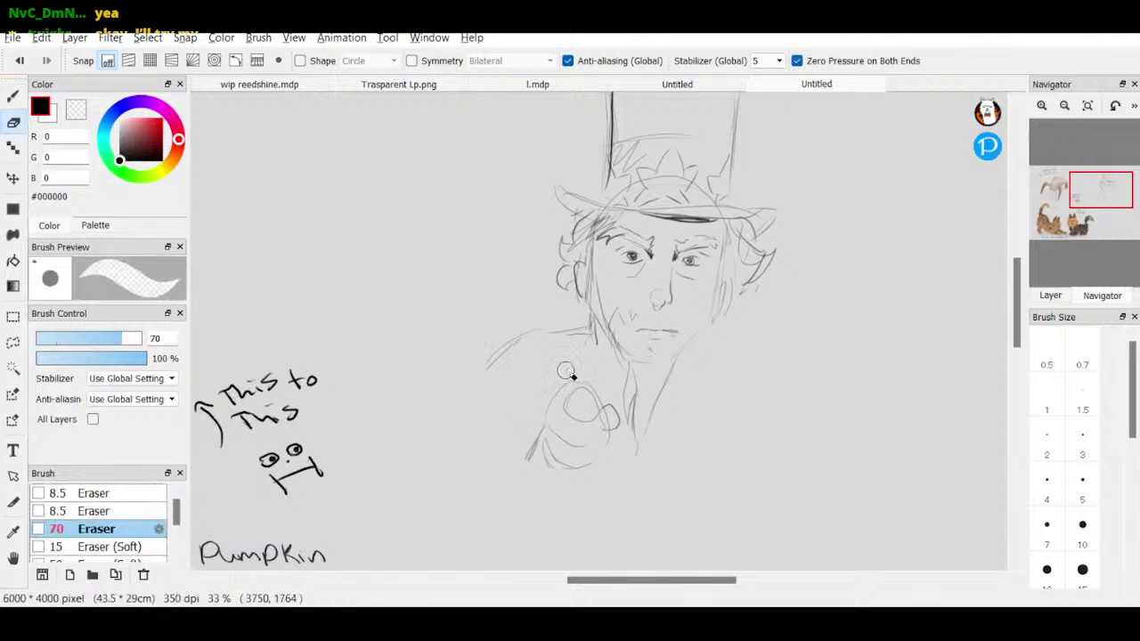
{"action": "mouse_move", "coordinate": [547, 426]}
{"action": "left_mouse_down"}
{"action": "mouse_move", "coordinate": [527, 460]}
{"action": "mouse_move", "coordinate": [570, 468]}
{"action": "mouse_move", "coordinate": [611, 428]}
{"action": "mouse_move", "coordinate": [613, 438]}
{"action": "left_mouse_up"}
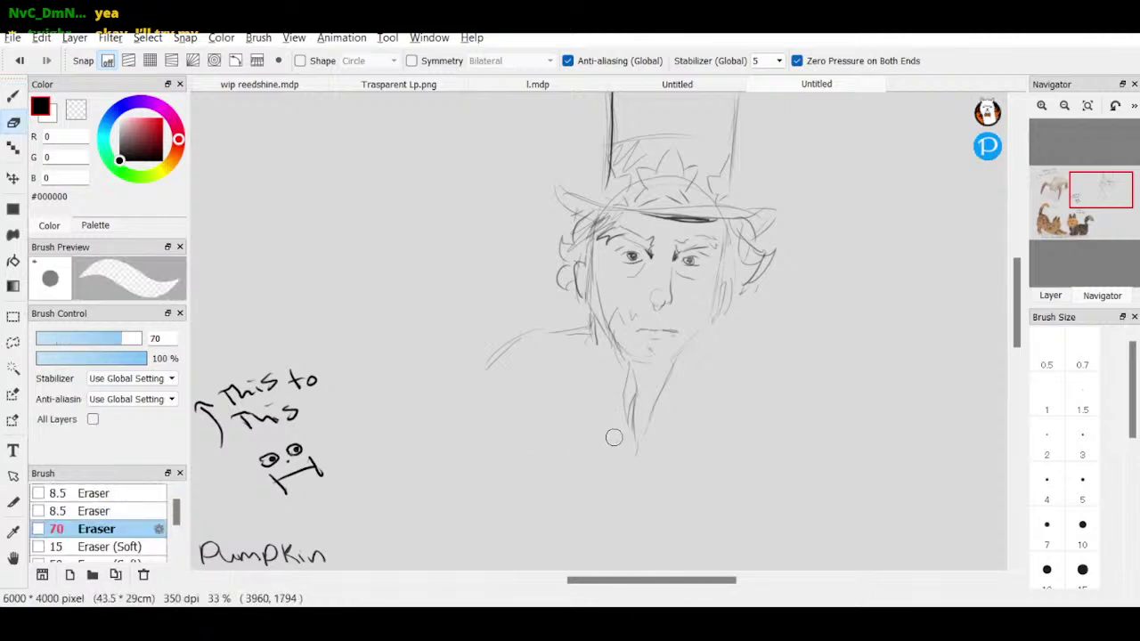
- Draw the shirt collar flaps on both sides of the beard with the size 10 brush
{"action": "key", "text": "b"}
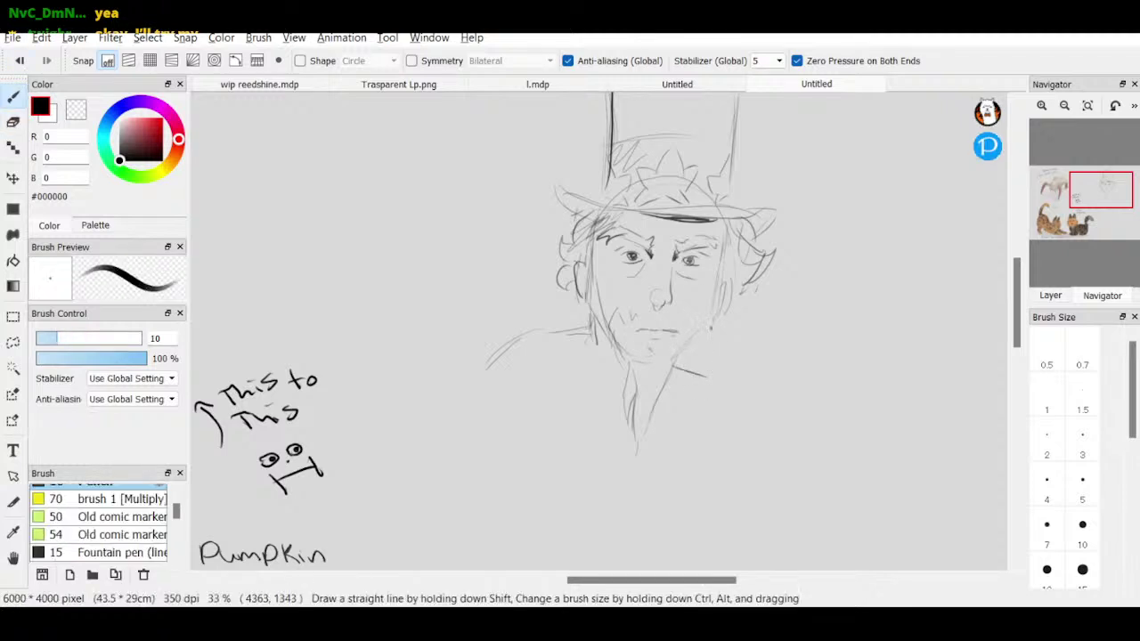
{"action": "left_click_drag", "start_coordinate": [709, 331], "coordinate": [697, 374]}
{"action": "mouse_move", "coordinate": [597, 326]}
{"action": "left_mouse_down"}
{"action": "mouse_move", "coordinate": [607, 380]}
{"action": "mouse_move", "coordinate": [631, 369]}
{"action": "left_mouse_up"}
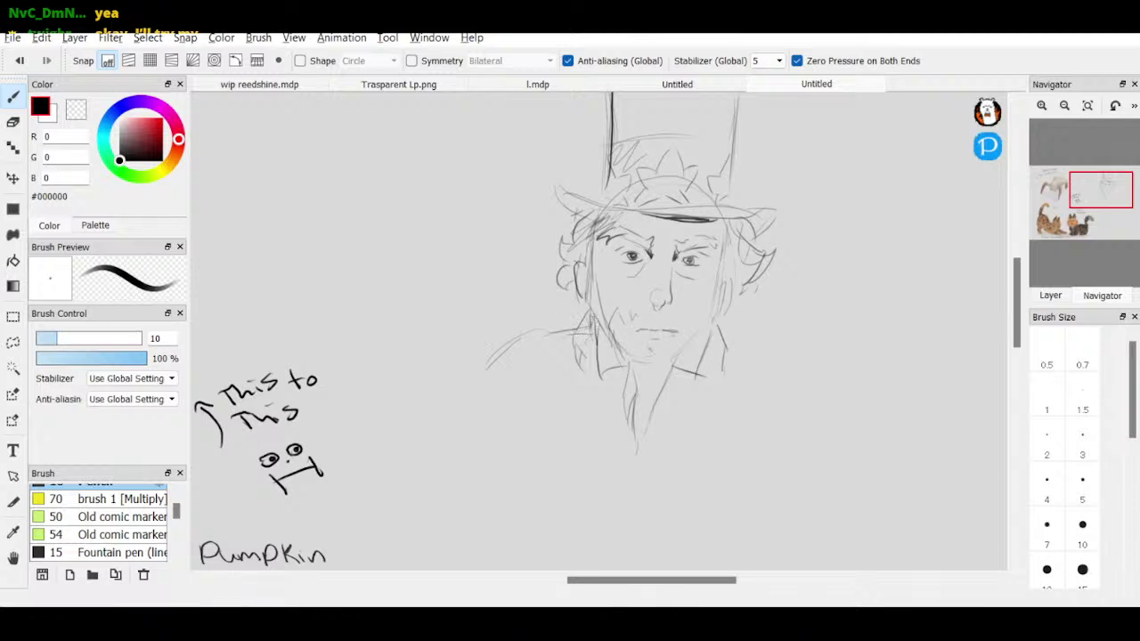
- Lasso the head, hat and collar, rotate them by -12.6 degrees, shift them slightly, and deselect
{"action": "left_click", "coordinate": [13, 343]}
{"action": "left_click", "coordinate": [1064, 105]}
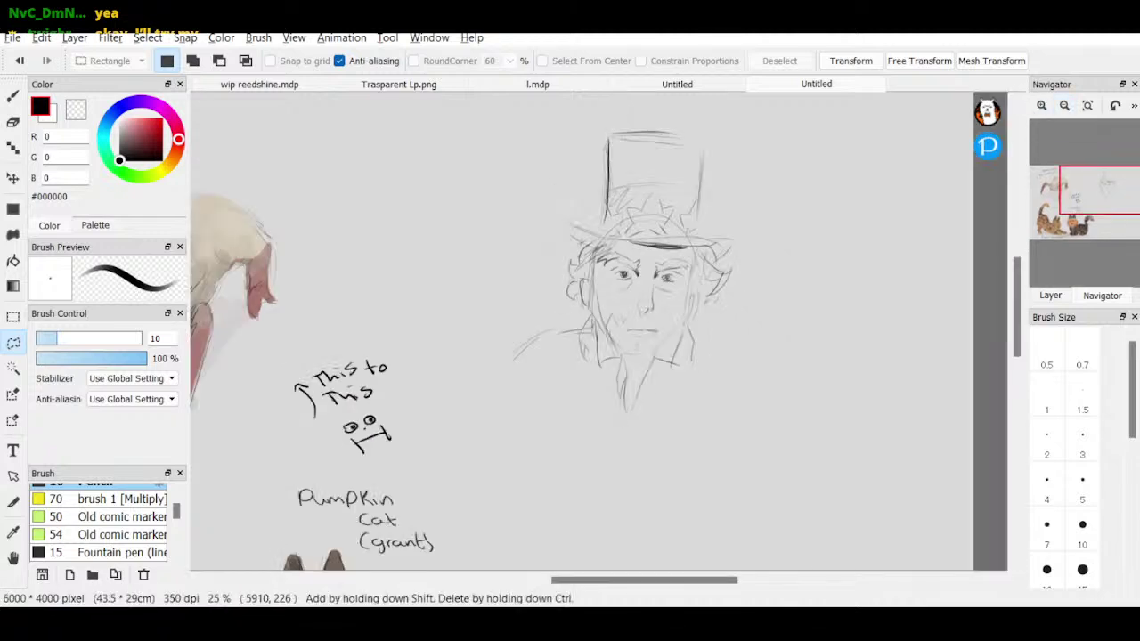
{"action": "mouse_move", "coordinate": [541, 197]}
{"action": "left_mouse_down"}
{"action": "mouse_move", "coordinate": [692, 100]}
{"action": "mouse_move", "coordinate": [790, 206]}
{"action": "mouse_move", "coordinate": [726, 365]}
{"action": "mouse_move", "coordinate": [655, 438]}
{"action": "mouse_move", "coordinate": [603, 432]}
{"action": "mouse_move", "coordinate": [577, 346]}
{"action": "left_mouse_up"}
{"action": "left_click_drag", "start_coordinate": [552, 299], "coordinate": [537, 218]}
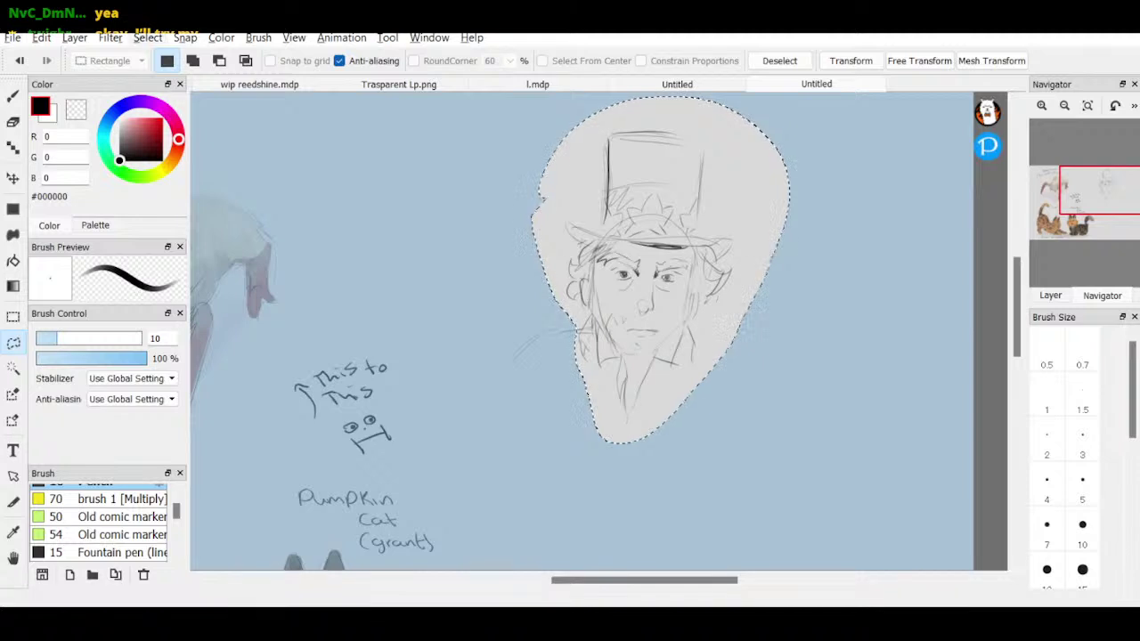
{"action": "key", "text": "ctrl+t"}
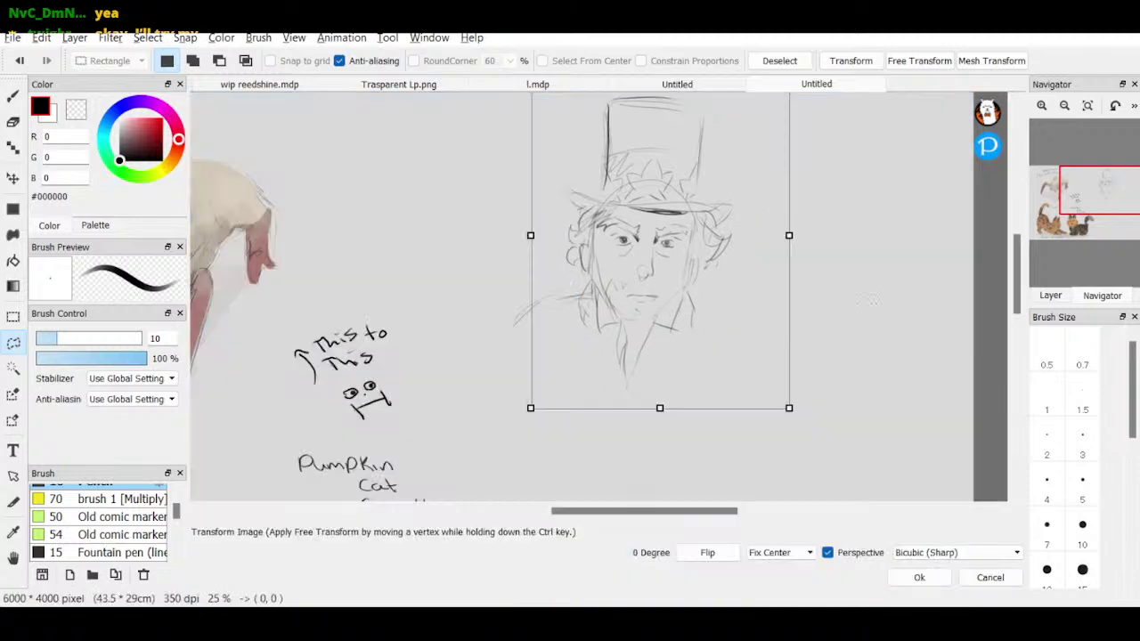
{"action": "mouse_move", "coordinate": [843, 333]}
{"action": "left_mouse_down"}
{"action": "mouse_move", "coordinate": [867, 274]}
{"action": "mouse_move", "coordinate": [863, 297]}
{"action": "left_mouse_up"}
{"action": "left_click_drag", "start_coordinate": [703, 319], "coordinate": [684, 302]}
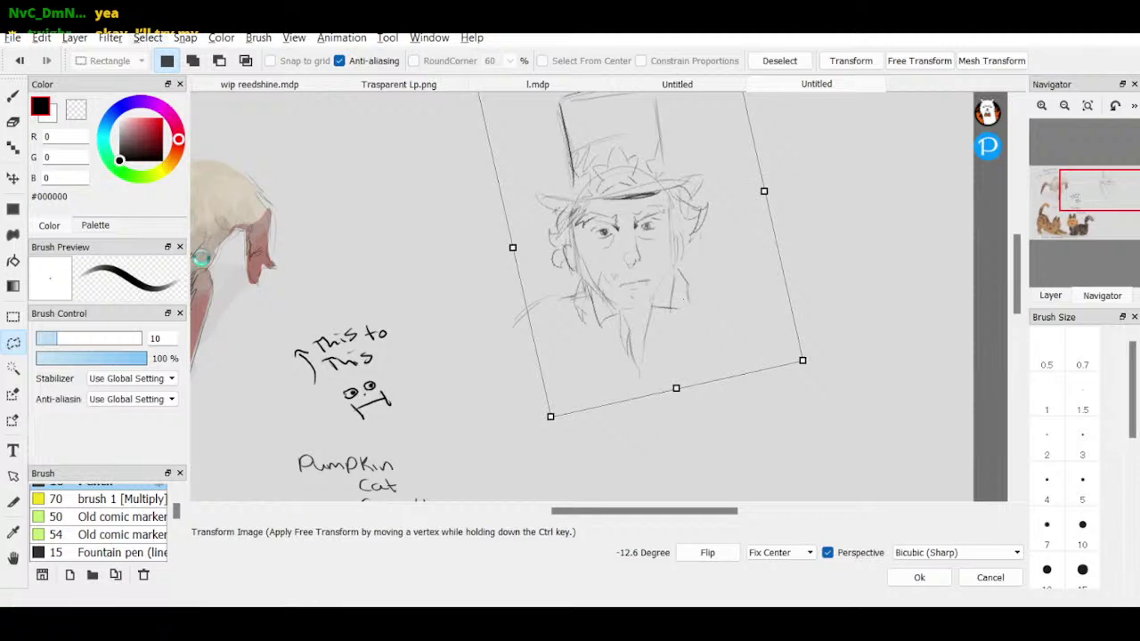
{"action": "key", "text": "Return"}
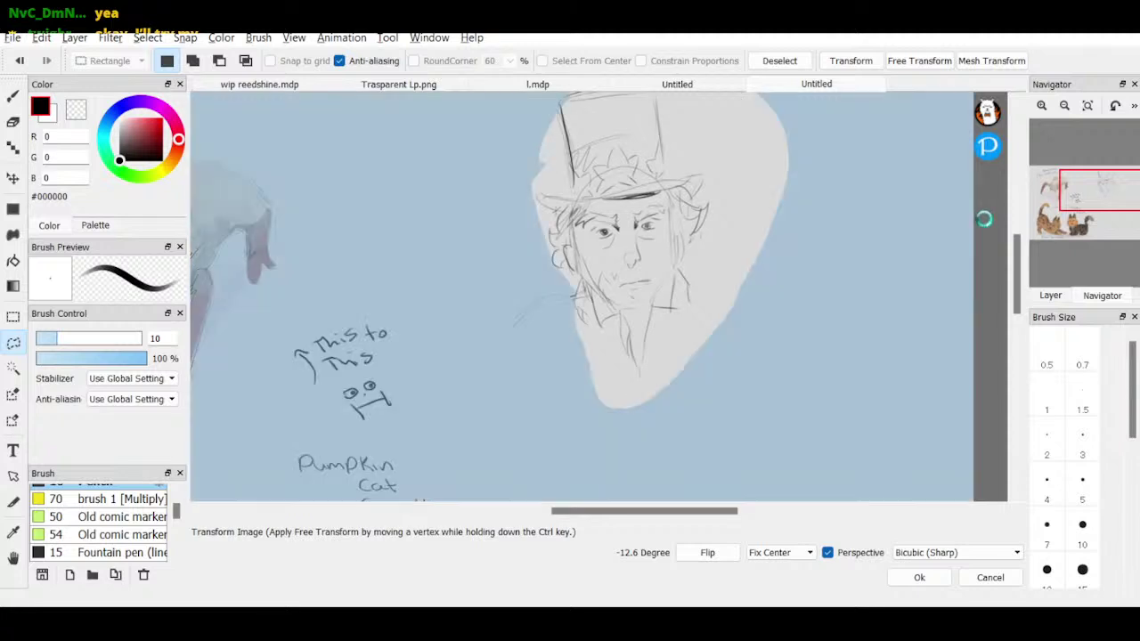
{"action": "key", "text": "ctrl+d"}
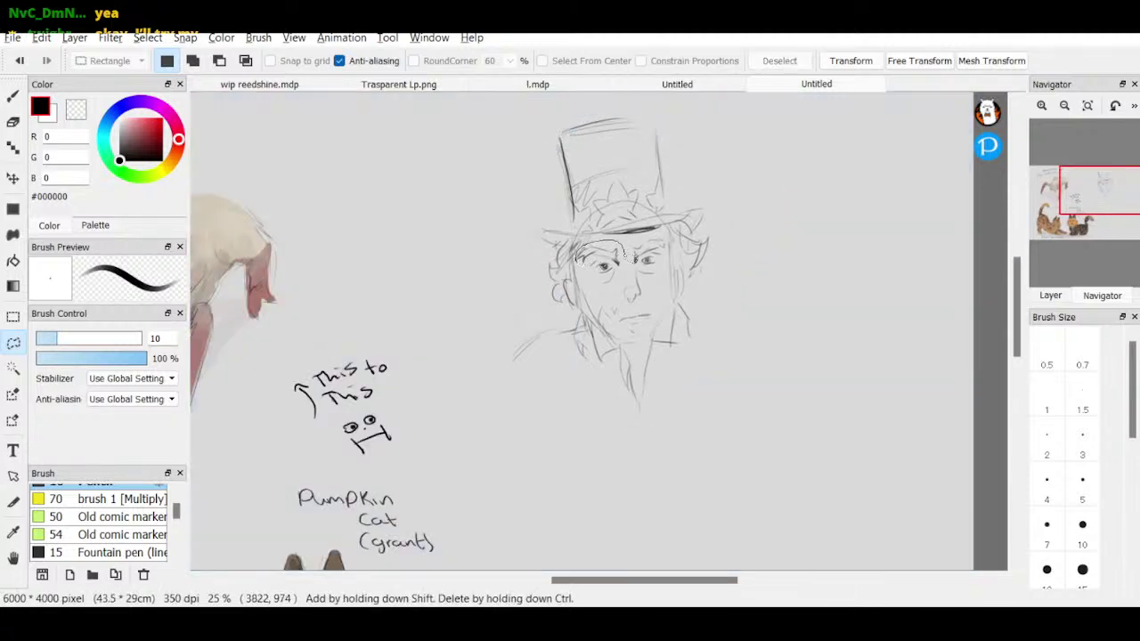
- Lasso the eye and brow on the hair-covered ear's side, rotate them 10.4 degrees, shift them slightly, and deselect
{"action": "left_click_drag", "start_coordinate": [622, 251], "coordinate": [598, 256]}
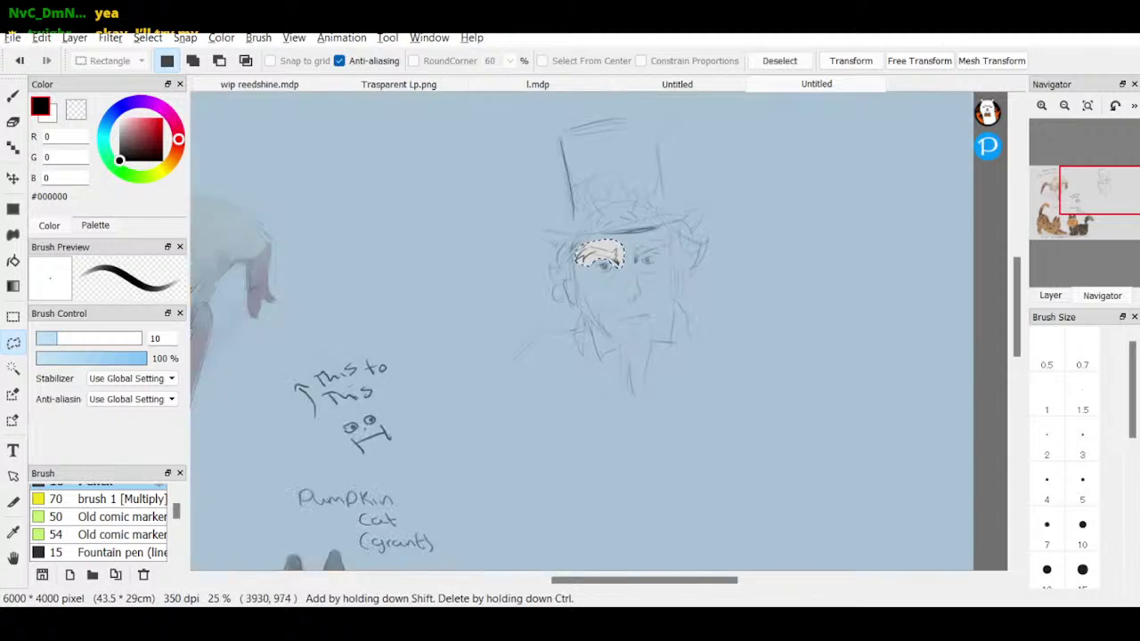
{"action": "key", "text": "ctrl+d"}
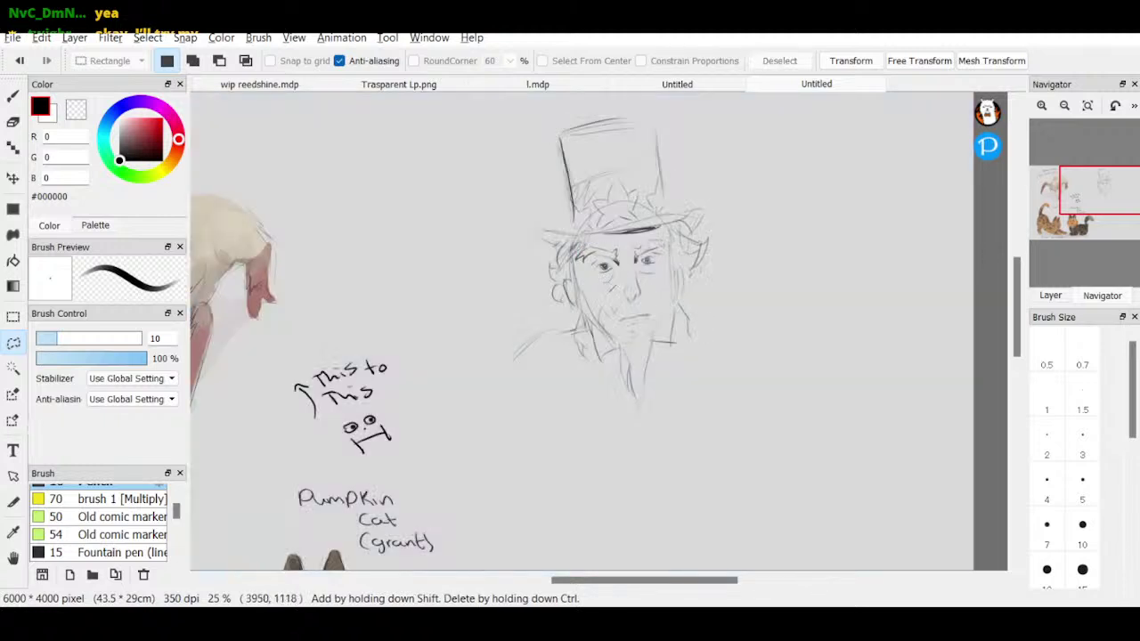
{"action": "left_click_drag", "start_coordinate": [595, 297], "coordinate": [613, 289]}
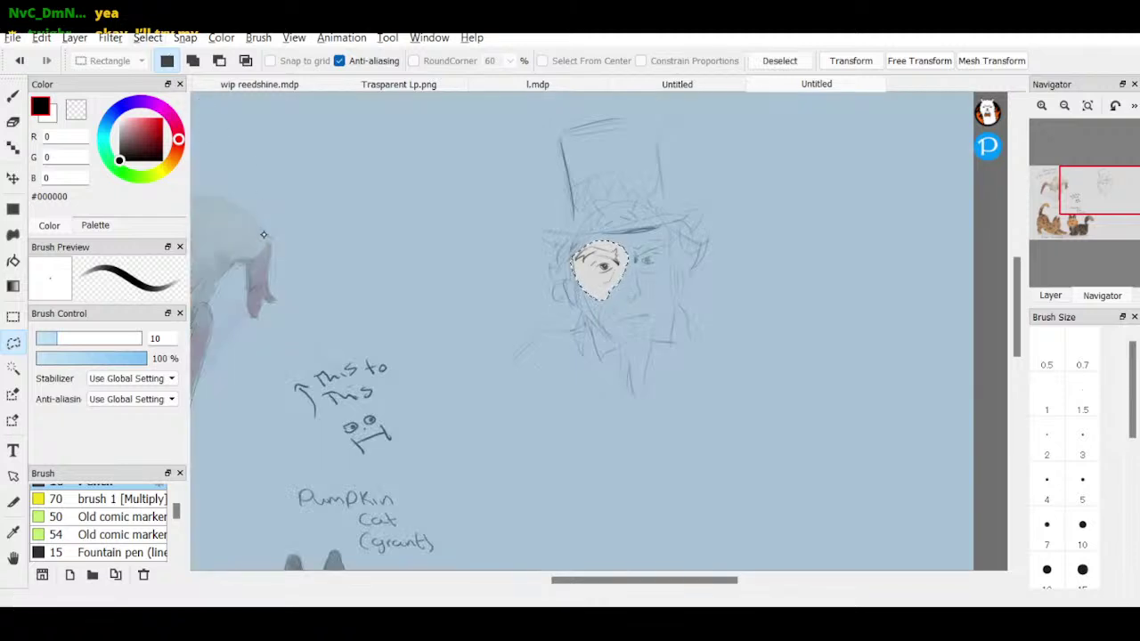
{"action": "key", "text": "ctrl+t"}
{"action": "left_click_drag", "start_coordinate": [635, 264], "coordinate": [616, 249]}
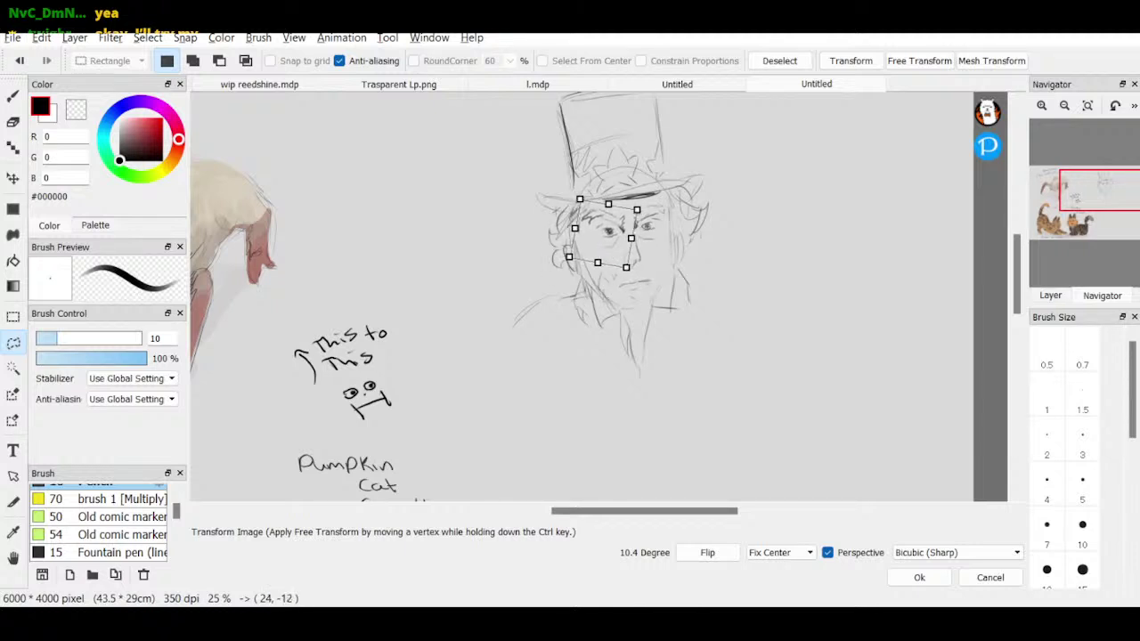
{"action": "left_click_drag", "start_coordinate": [611, 231], "coordinate": [608, 232]}
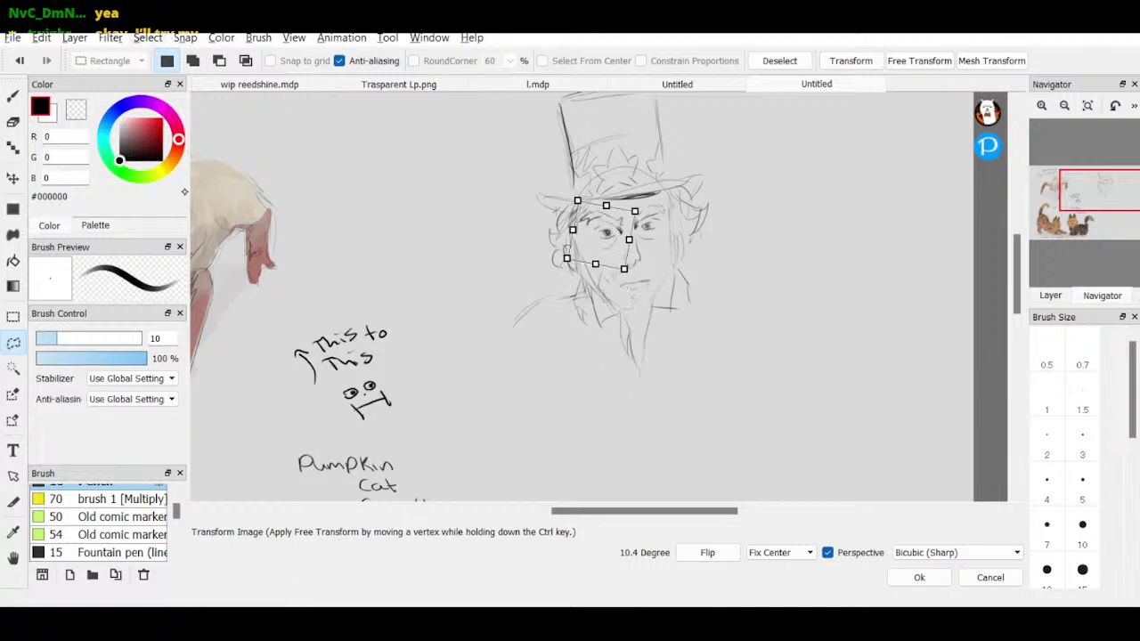
{"action": "key", "text": "Return"}
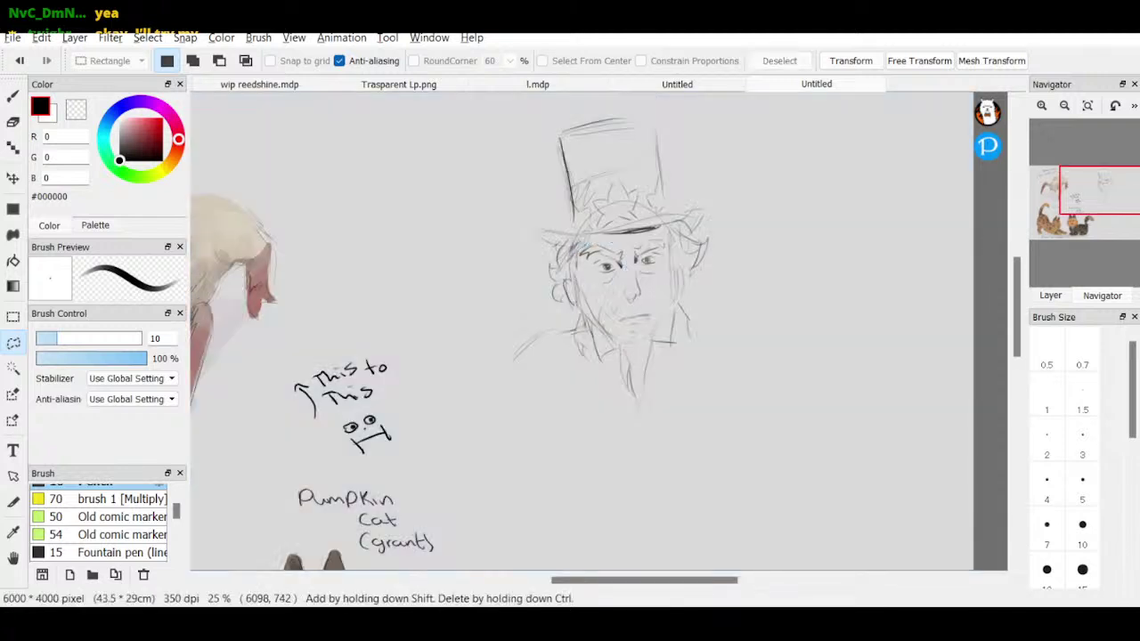
- Darken the inner ends of both eyebrows with the size 10 brush, and erase the line bridging them above the nose
{"action": "key", "text": "b"}
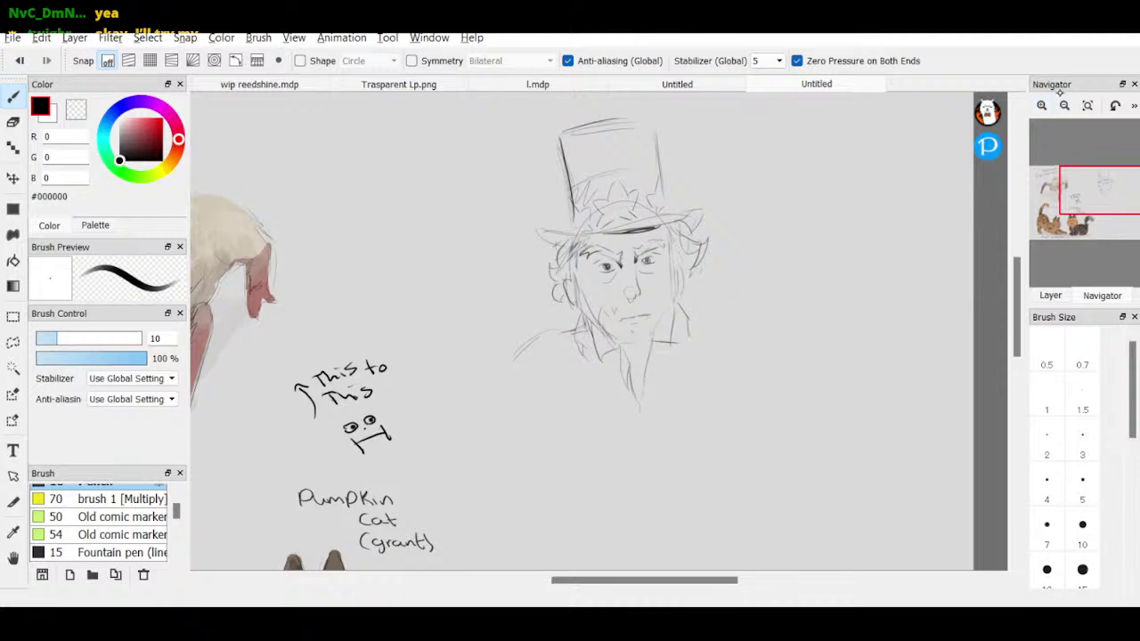
{"action": "left_click", "coordinate": [1042, 105]}
{"action": "left_click", "coordinate": [1041, 105]}
{"action": "left_click", "coordinate": [1041, 105]}
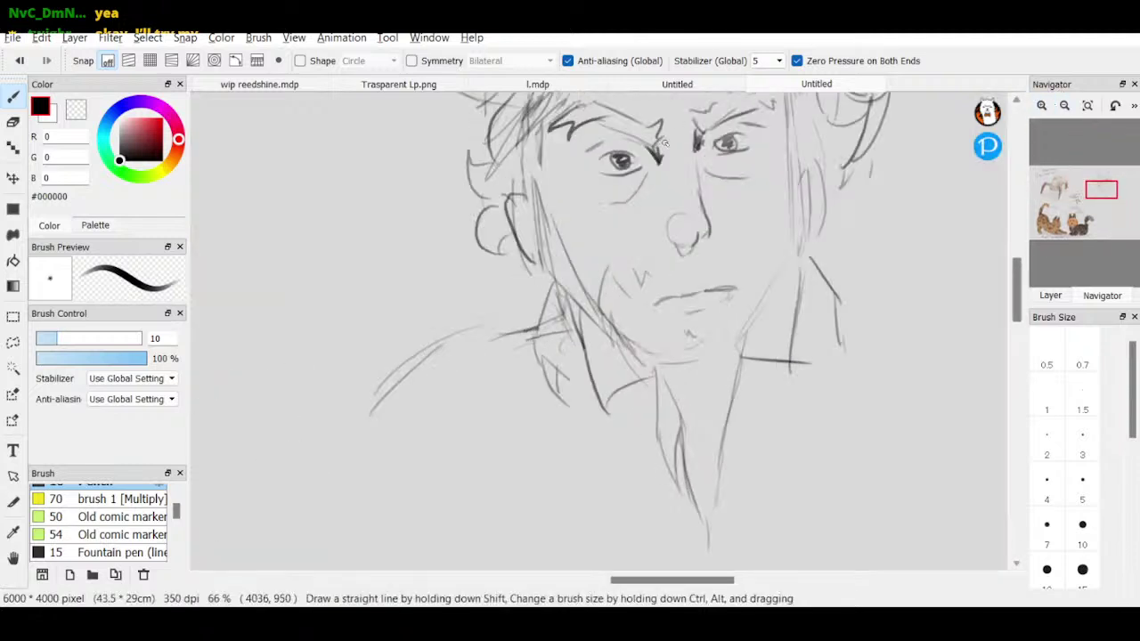
{"action": "left_click_drag", "start_coordinate": [659, 147], "coordinate": [701, 127]}
{"action": "mouse_move", "coordinate": [656, 159]}
{"action": "left_mouse_down"}
{"action": "mouse_move", "coordinate": [668, 138]}
{"action": "mouse_move", "coordinate": [701, 152]}
{"action": "mouse_move", "coordinate": [730, 123]}
{"action": "left_mouse_up"}
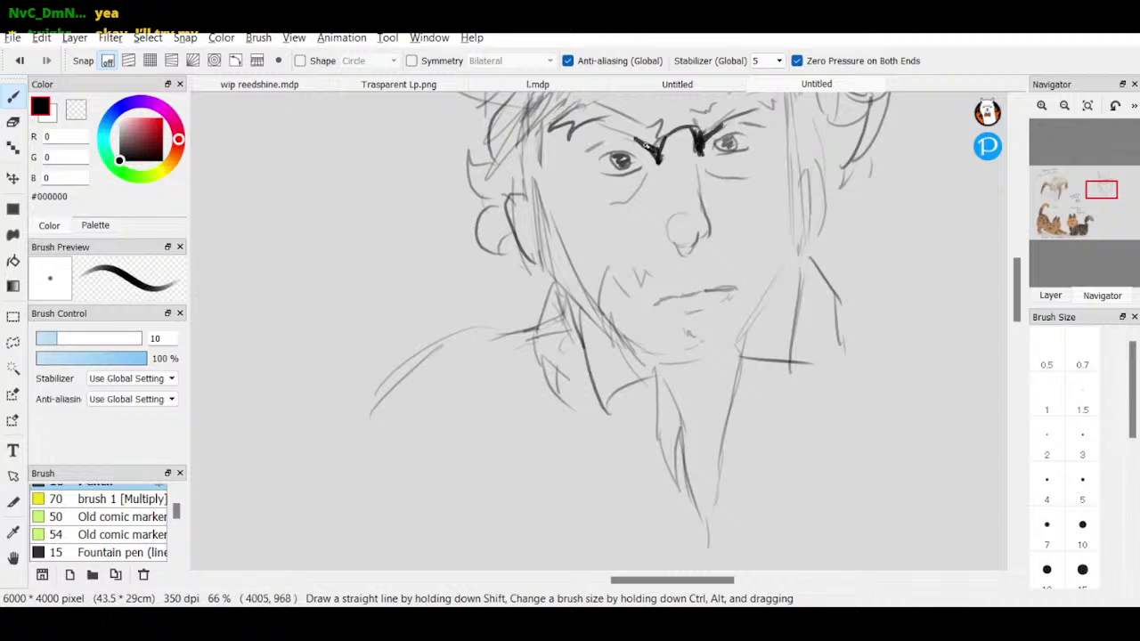
{"action": "left_click_drag", "start_coordinate": [645, 143], "coordinate": [661, 156]}
{"action": "left_click", "coordinate": [12, 122]}
{"action": "left_click_drag", "start_coordinate": [680, 122], "coordinate": [688, 133]}
{"action": "left_click", "coordinate": [12, 97]}
{"action": "left_click", "coordinate": [1065, 106]}
{"action": "left_click", "coordinate": [1064, 105]}
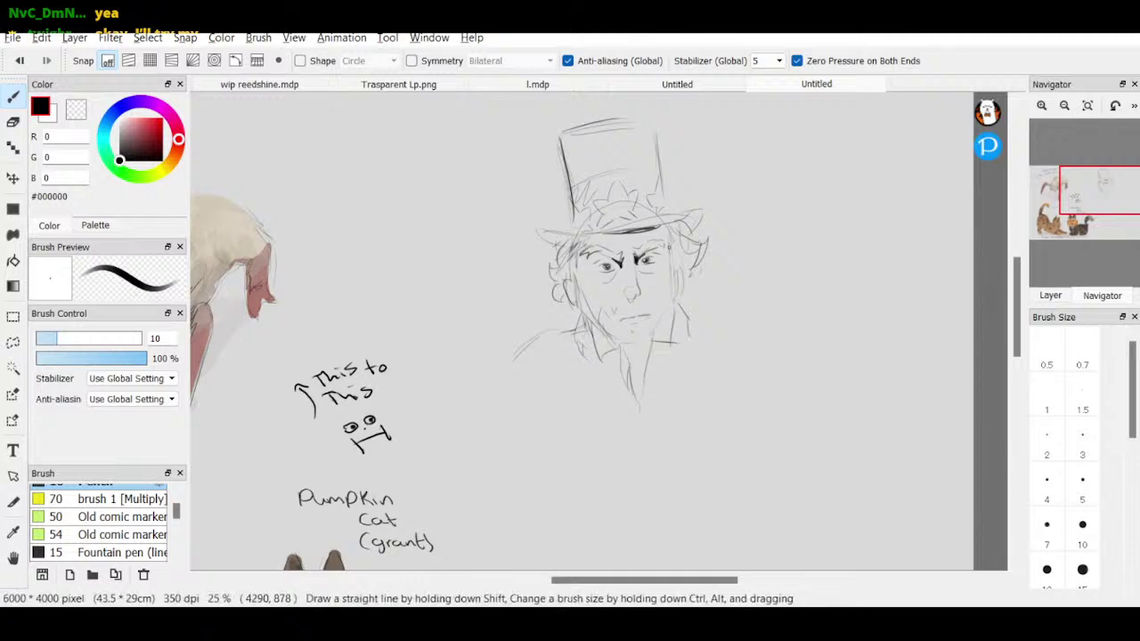
- Try erasing both eyes and redrawing them with bold lid lines and dark pupils
{"action": "left_click", "coordinate": [1041, 105]}
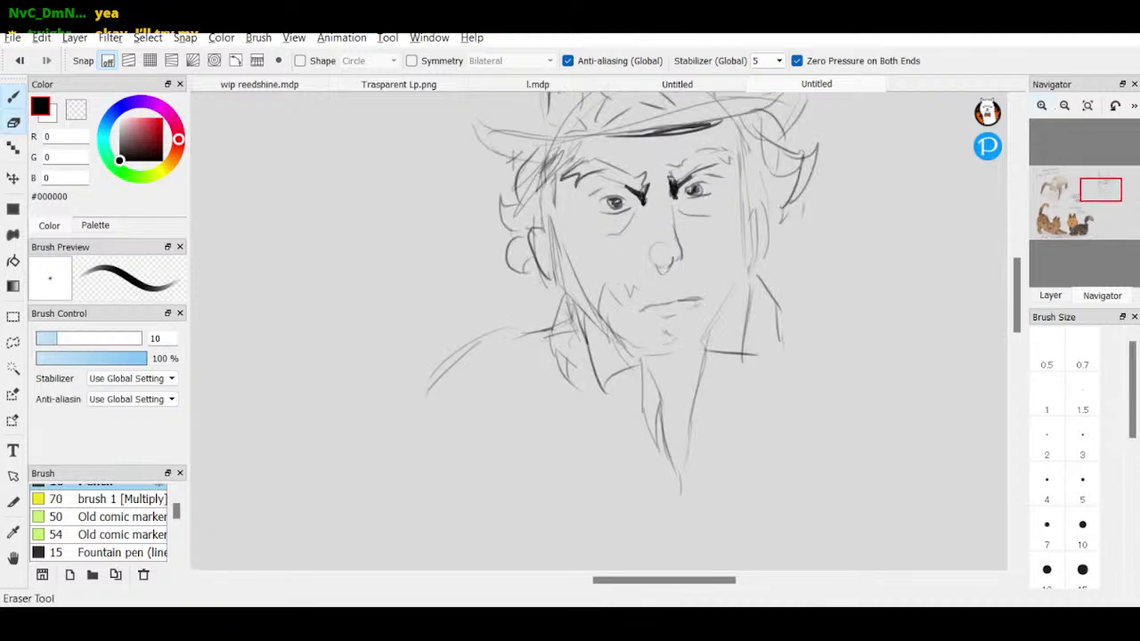
{"action": "key", "text": "e"}
{"action": "left_click_drag", "start_coordinate": [606, 203], "coordinate": [632, 203]}
{"action": "left_click_drag", "start_coordinate": [698, 190], "coordinate": [709, 195]}
{"action": "key", "text": "b"}
{"action": "left_click", "coordinate": [15, 97]}
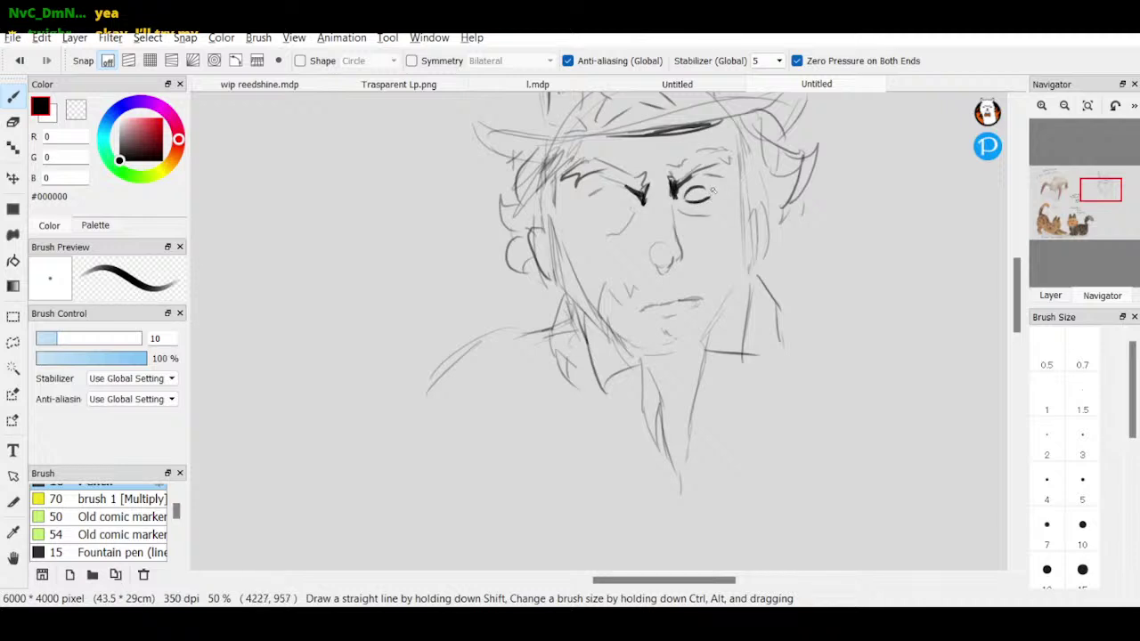
{"action": "mouse_move", "coordinate": [601, 205]}
{"action": "left_mouse_down"}
{"action": "mouse_move", "coordinate": [627, 203]}
{"action": "mouse_move", "coordinate": [625, 215]}
{"action": "mouse_move", "coordinate": [617, 204]}
{"action": "left_mouse_up"}
{"action": "mouse_move", "coordinate": [686, 189]}
{"action": "left_mouse_down"}
{"action": "mouse_move", "coordinate": [701, 196]}
{"action": "mouse_move", "coordinate": [692, 193]}
{"action": "left_mouse_up"}
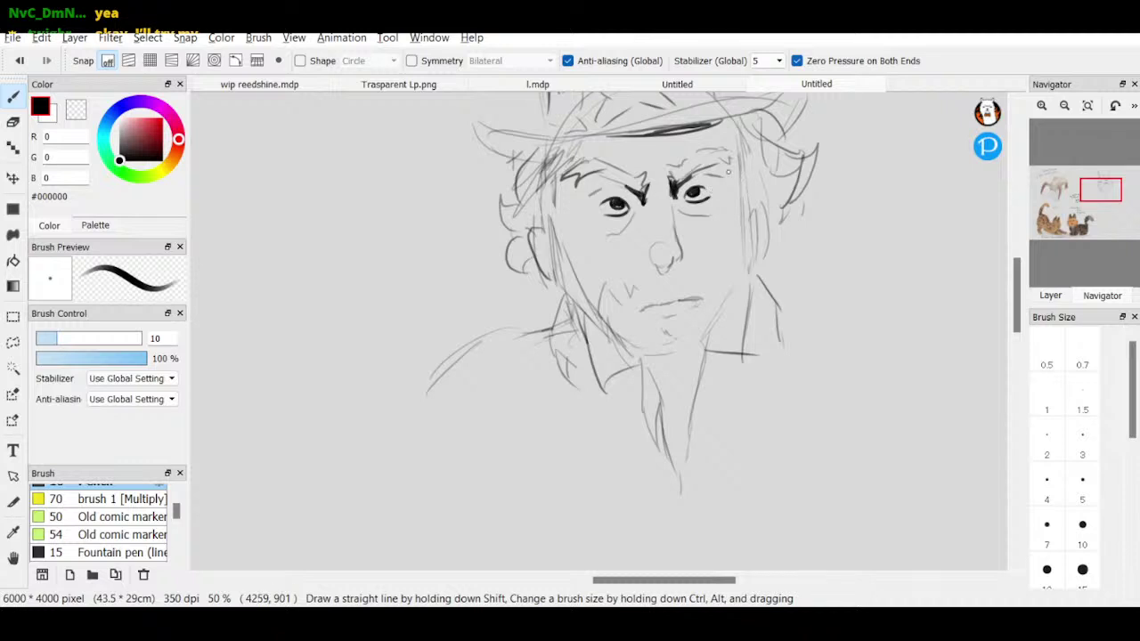
- Undo the redrawn eyes back to the erased eye areas
{"action": "left_click", "coordinate": [18, 61]}
{"action": "left_click", "coordinate": [18, 60]}
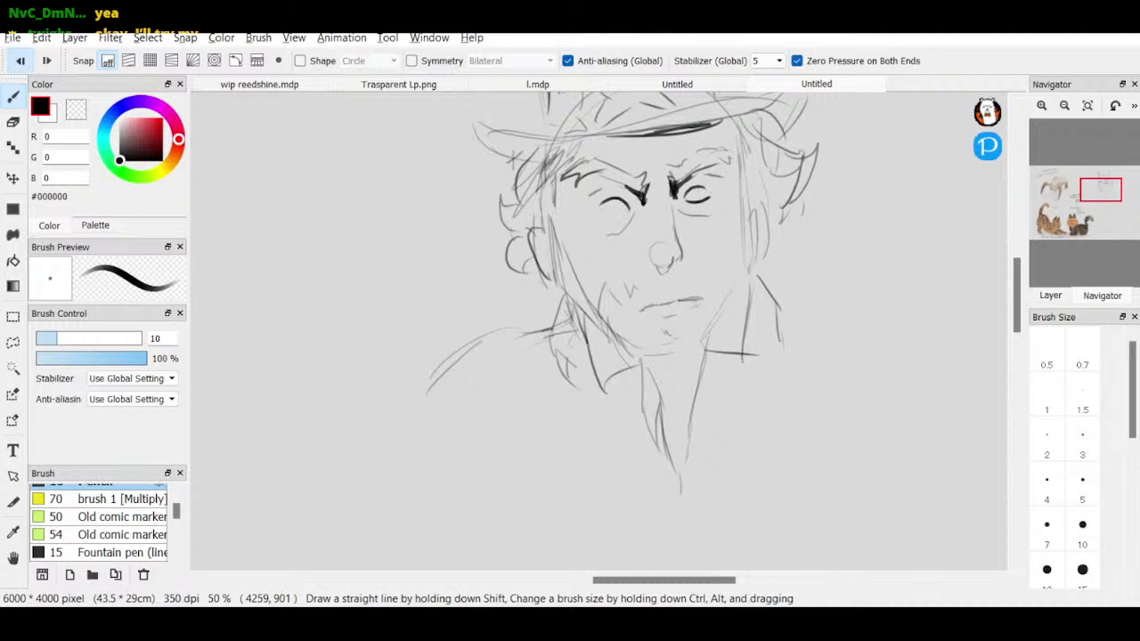
{"action": "left_click", "coordinate": [17, 60]}
{"action": "left_click", "coordinate": [18, 60]}
{"action": "left_click", "coordinate": [47, 60]}
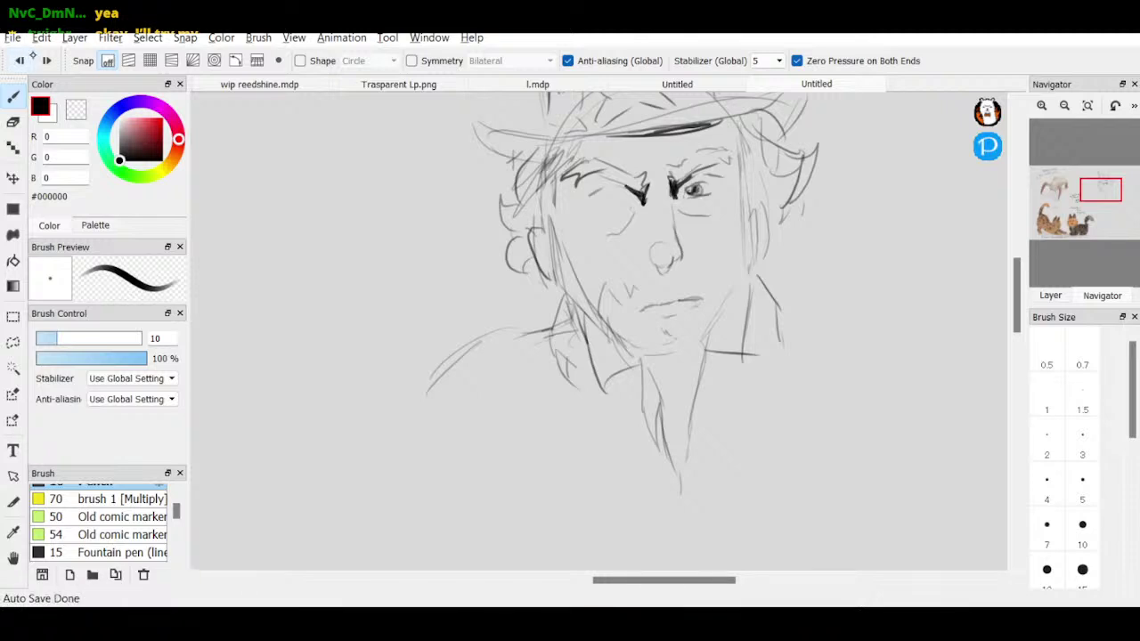
{"action": "key", "text": "ctrl+z"}
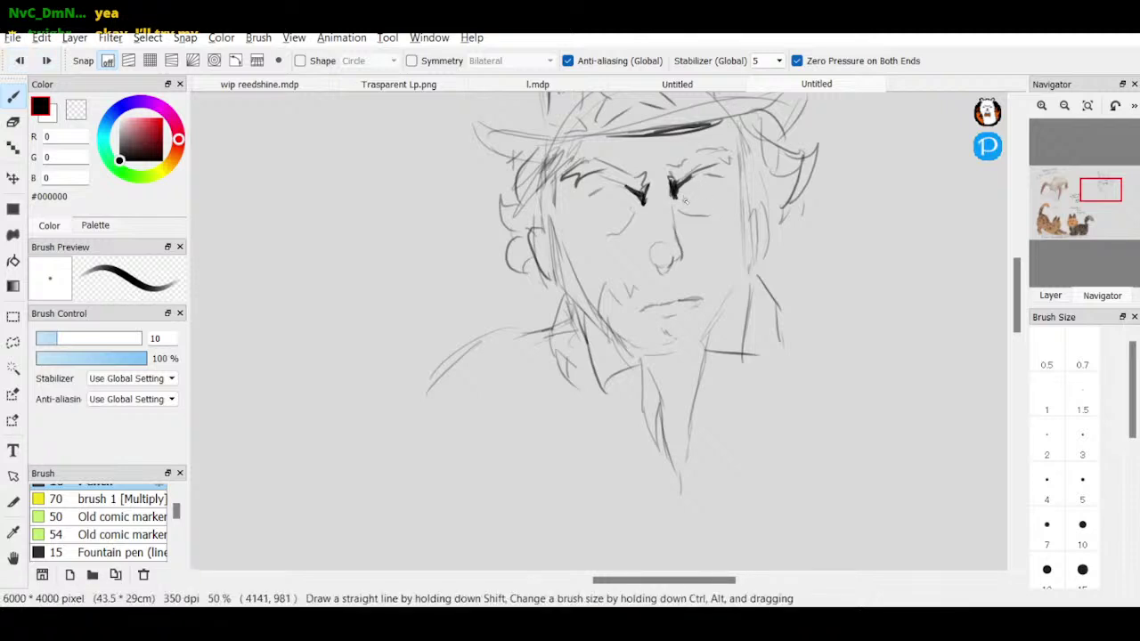
- Try drawing narrower, half-lidded eyes with dark pupils, and add short strokes beside the bridge of the nose
{"action": "left_click_drag", "start_coordinate": [684, 197], "coordinate": [710, 200]}
{"action": "mouse_move", "coordinate": [603, 207]}
{"action": "left_mouse_down"}
{"action": "mouse_move", "coordinate": [634, 204]}
{"action": "mouse_move", "coordinate": [613, 203]}
{"action": "left_mouse_up"}
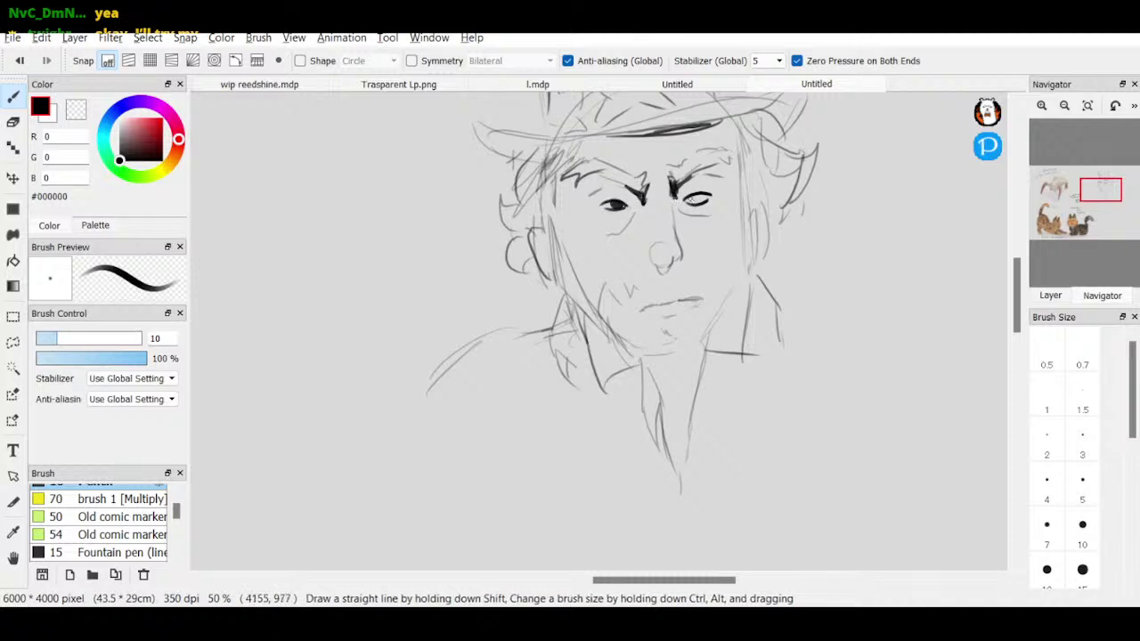
{"action": "left_click_drag", "start_coordinate": [688, 201], "coordinate": [703, 199]}
{"action": "left_click_drag", "start_coordinate": [648, 228], "coordinate": [648, 242]}
{"action": "left_click_drag", "start_coordinate": [646, 194], "coordinate": [649, 217]}
{"action": "left_click", "coordinate": [1065, 105]}
{"action": "left_click", "coordinate": [1064, 105]}
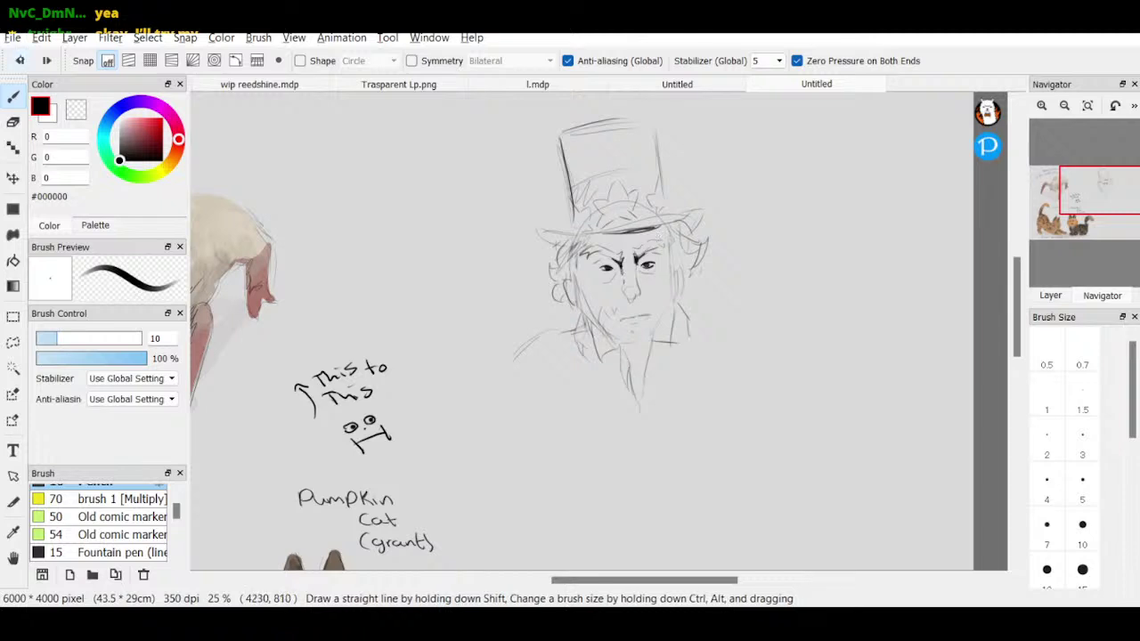
- Undo the nose strokes, the narrowed eyes and the erasing to bring back the original eyes
{"action": "left_click", "coordinate": [18, 60]}
{"action": "left_click", "coordinate": [18, 59]}
{"action": "left_click", "coordinate": [19, 60]}
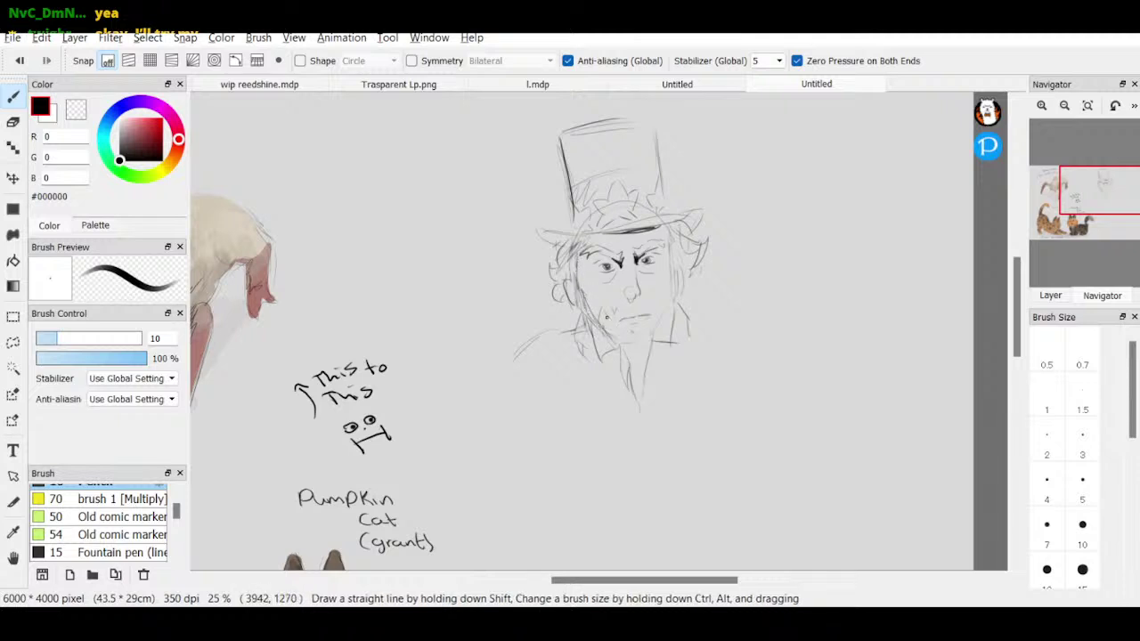
- Redraw the visible ear, clean up stray ear lines with the size 70 Eraser, and darken both side contours of the face
{"action": "mouse_move", "coordinate": [575, 275]}
{"action": "left_mouse_down"}
{"action": "mouse_move", "coordinate": [586, 304]}
{"action": "mouse_move", "coordinate": [566, 297]}
{"action": "mouse_move", "coordinate": [575, 304]}
{"action": "left_mouse_up"}
{"action": "left_click", "coordinate": [13, 122]}
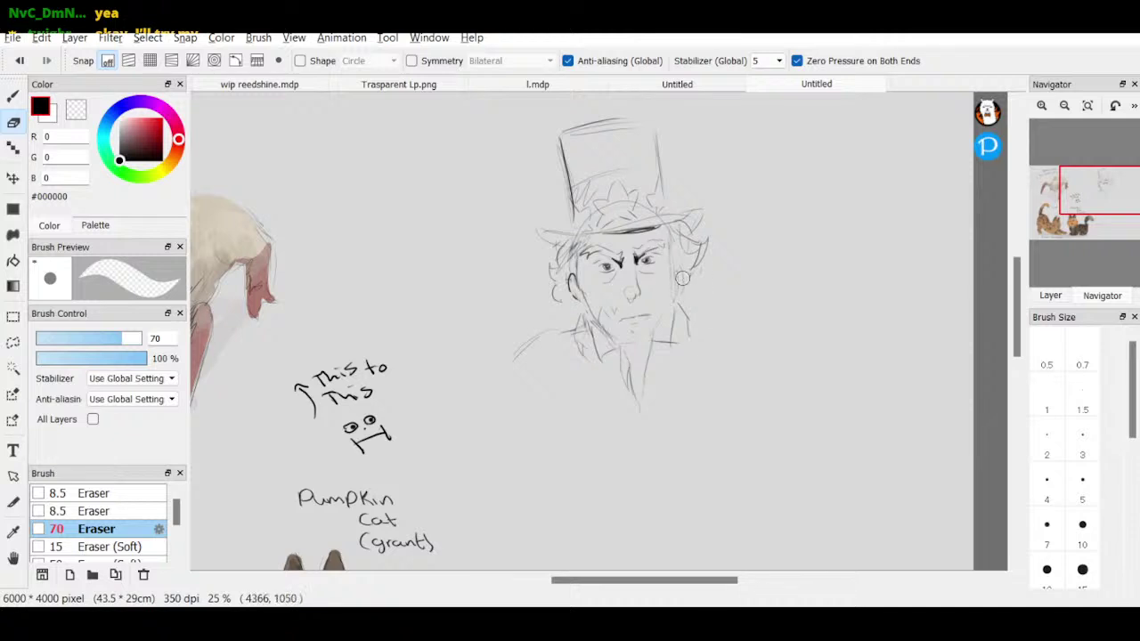
{"action": "key", "text": "b"}
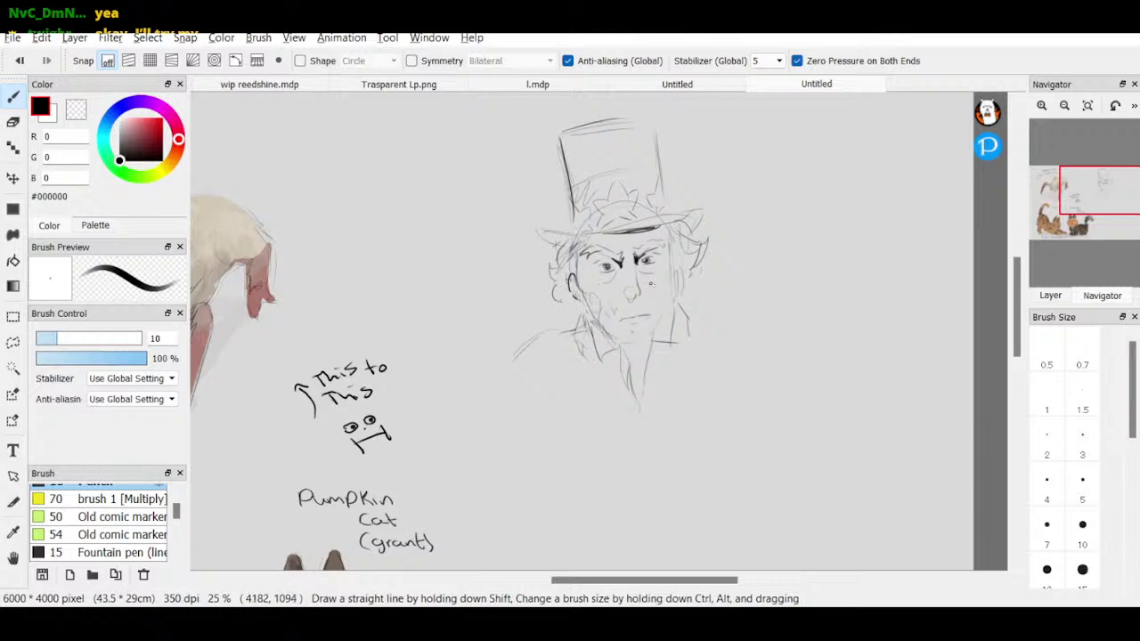
{"action": "mouse_move", "coordinate": [578, 266]}
{"action": "left_mouse_down"}
{"action": "mouse_move", "coordinate": [576, 301]}
{"action": "mouse_move", "coordinate": [597, 326]}
{"action": "left_mouse_up"}
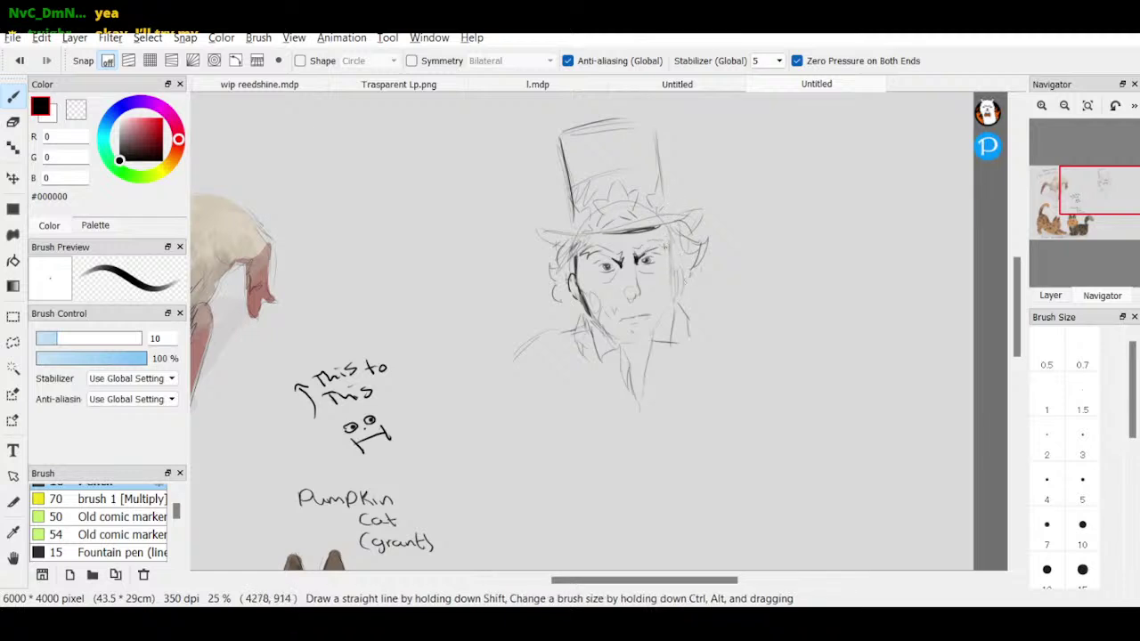
{"action": "left_click_drag", "start_coordinate": [668, 244], "coordinate": [663, 310]}
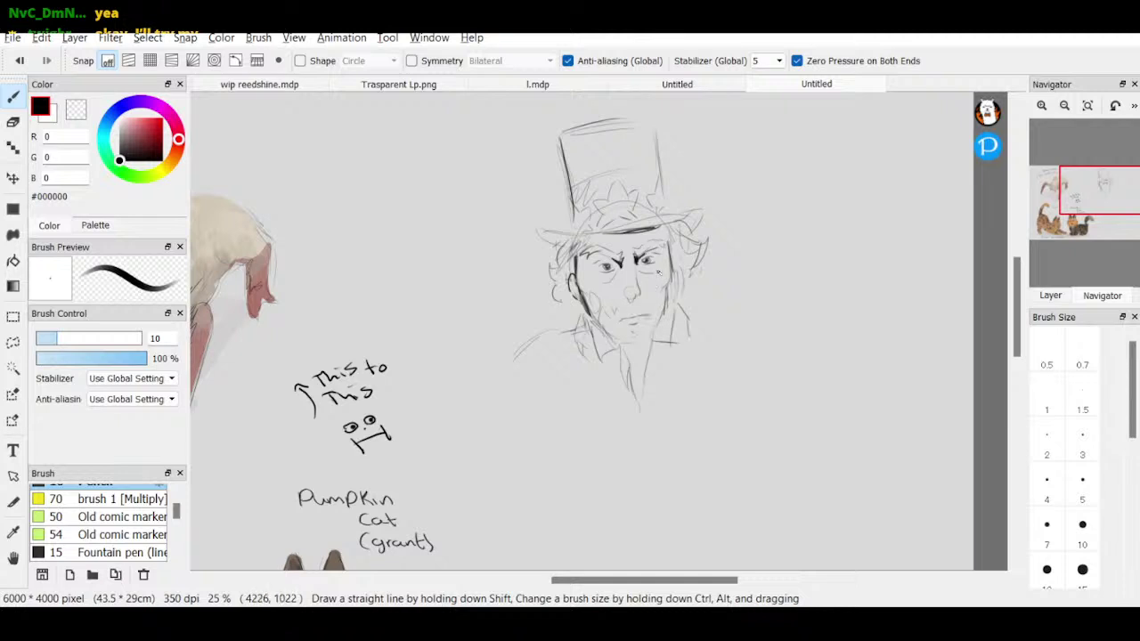
- Erase both eyes with the size 70 Eraser and redraw them with thin lids and dark pupils using the size 10 brush
{"action": "key", "text": "e"}
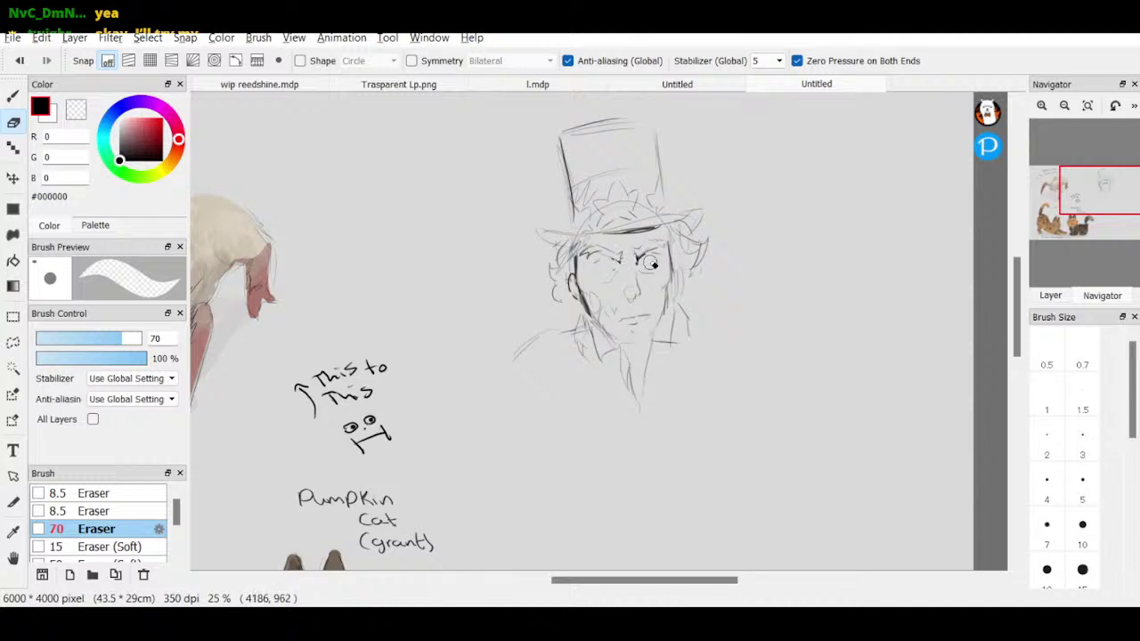
{"action": "key", "text": "b"}
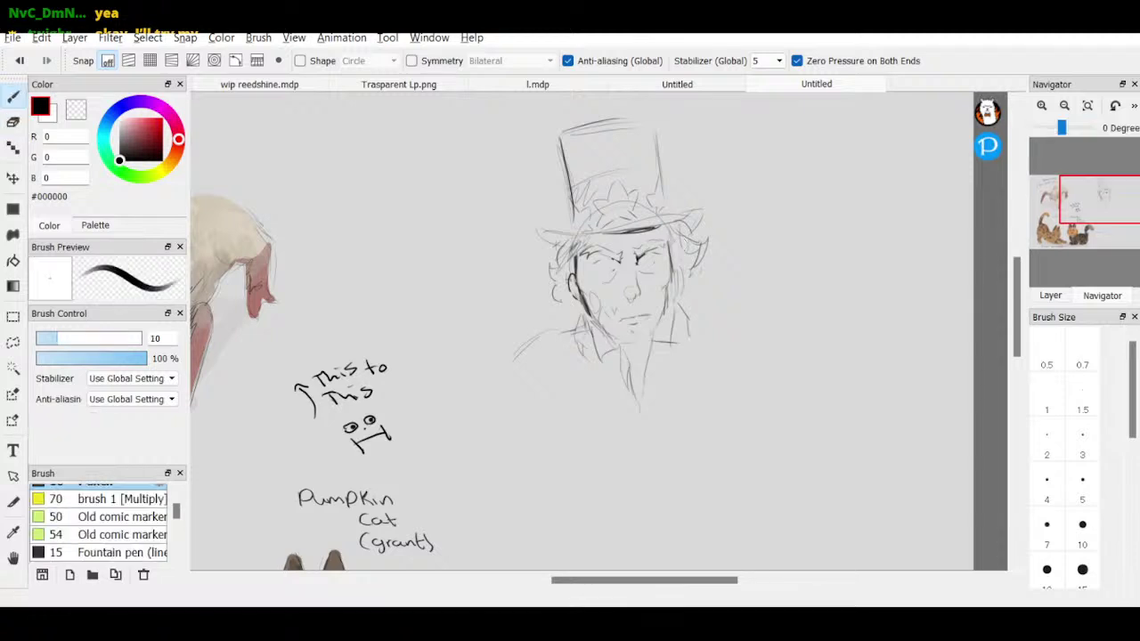
{"action": "left_click", "coordinate": [1041, 105]}
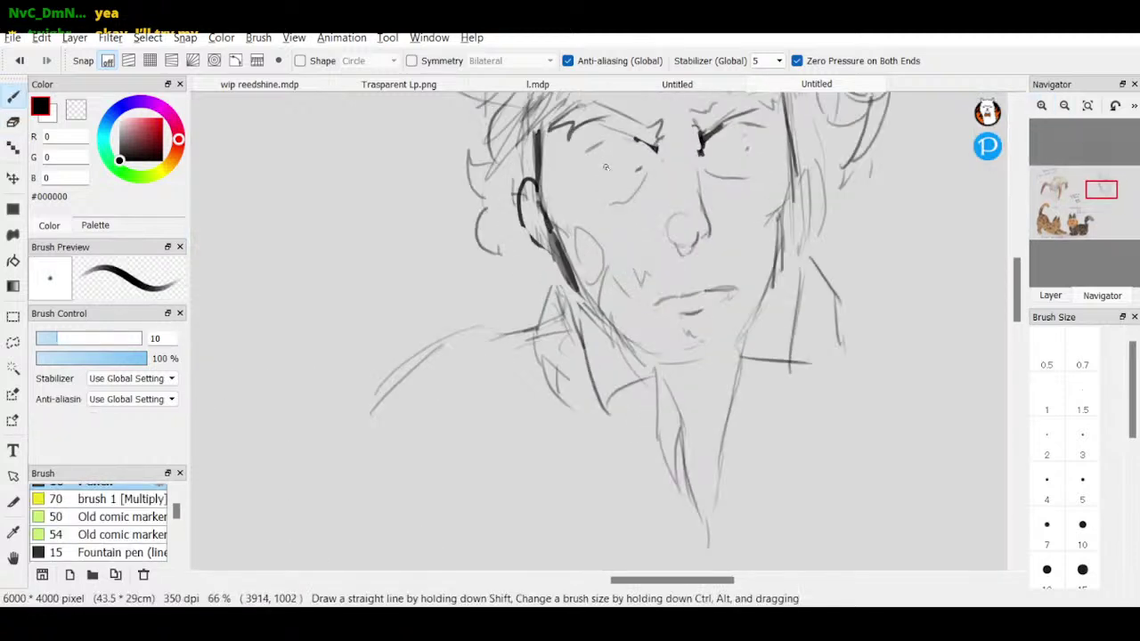
{"action": "mouse_move", "coordinate": [603, 166]}
{"action": "left_mouse_down"}
{"action": "mouse_move", "coordinate": [637, 161]}
{"action": "mouse_move", "coordinate": [640, 171]}
{"action": "left_mouse_up"}
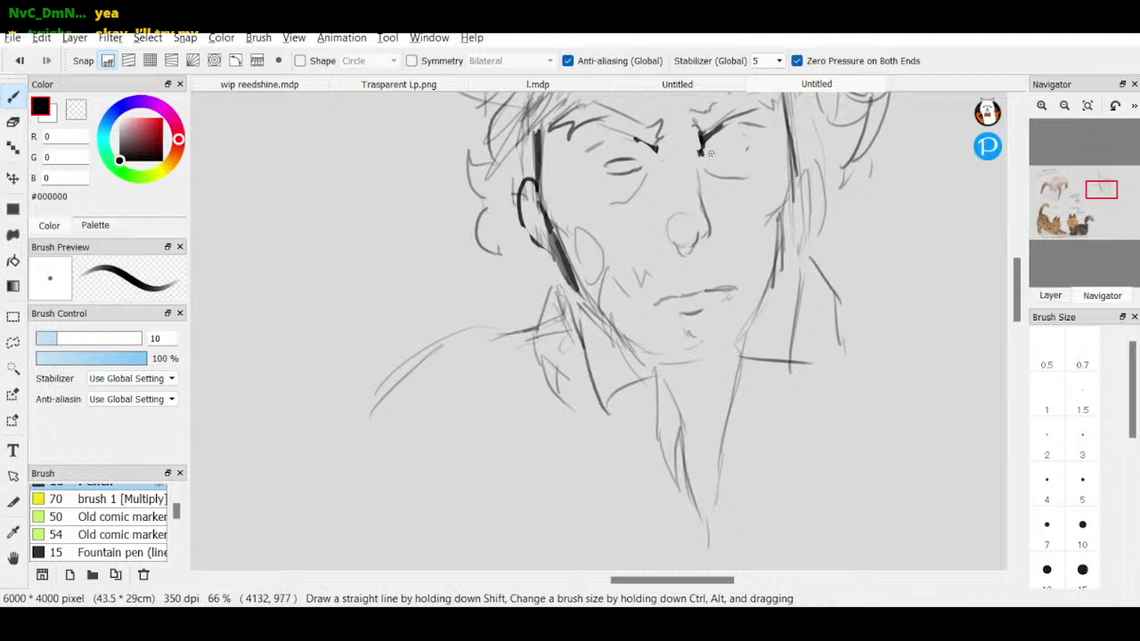
{"action": "left_click_drag", "start_coordinate": [711, 153], "coordinate": [740, 153]}
{"action": "left_click_drag", "start_coordinate": [622, 167], "coordinate": [628, 165]}
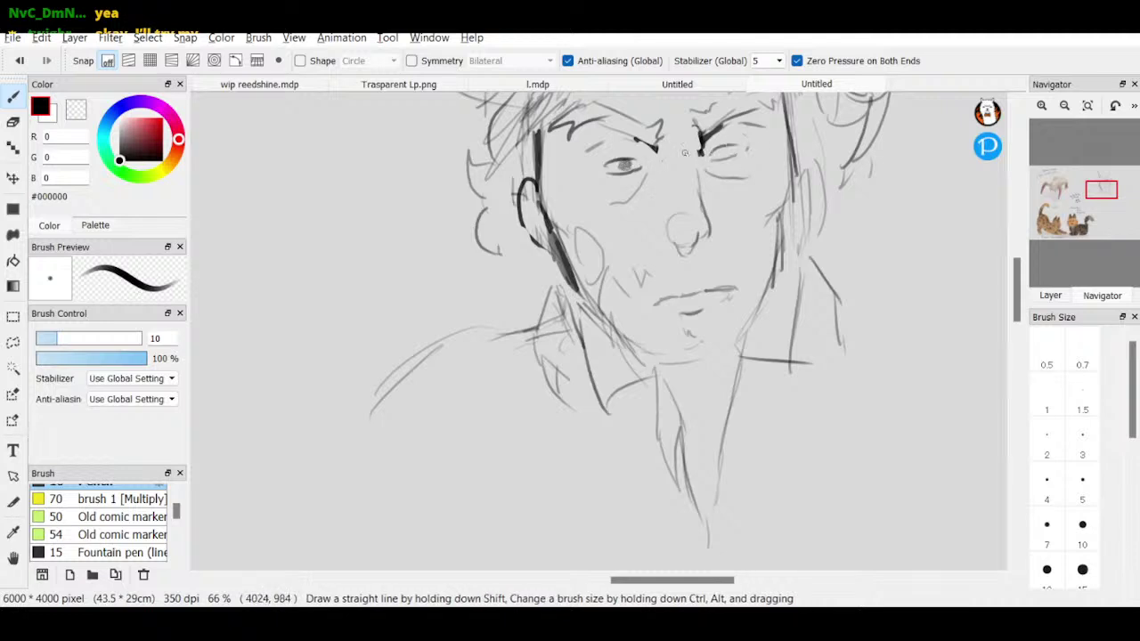
{"action": "left_click_drag", "start_coordinate": [713, 157], "coordinate": [725, 155]}
{"action": "left_click_drag", "start_coordinate": [650, 158], "coordinate": [628, 166]}
{"action": "left_click_drag", "start_coordinate": [714, 157], "coordinate": [720, 156]}
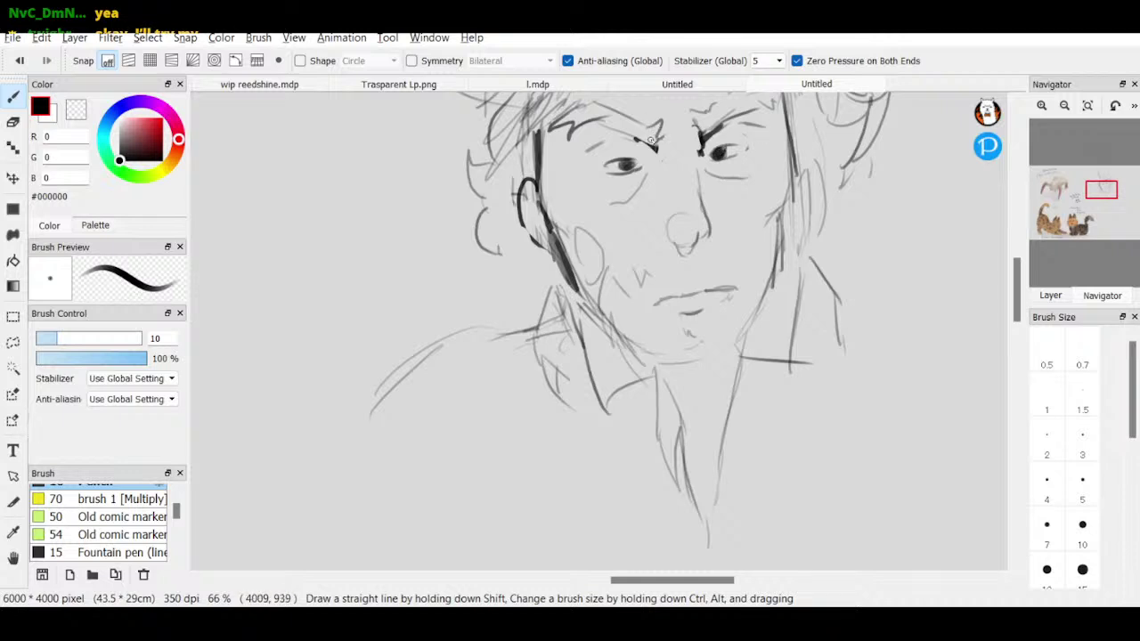
- Draw a higher shoulder line sloping out from the neck below the ear, and touch up the hair beside it
{"action": "mouse_move", "coordinate": [504, 150]}
{"action": "left_mouse_down"}
{"action": "mouse_move", "coordinate": [487, 233]}
{"action": "mouse_move", "coordinate": [550, 272]}
{"action": "mouse_move", "coordinate": [544, 289]}
{"action": "mouse_move", "coordinate": [485, 297]}
{"action": "mouse_move", "coordinate": [406, 357]}
{"action": "left_mouse_up"}
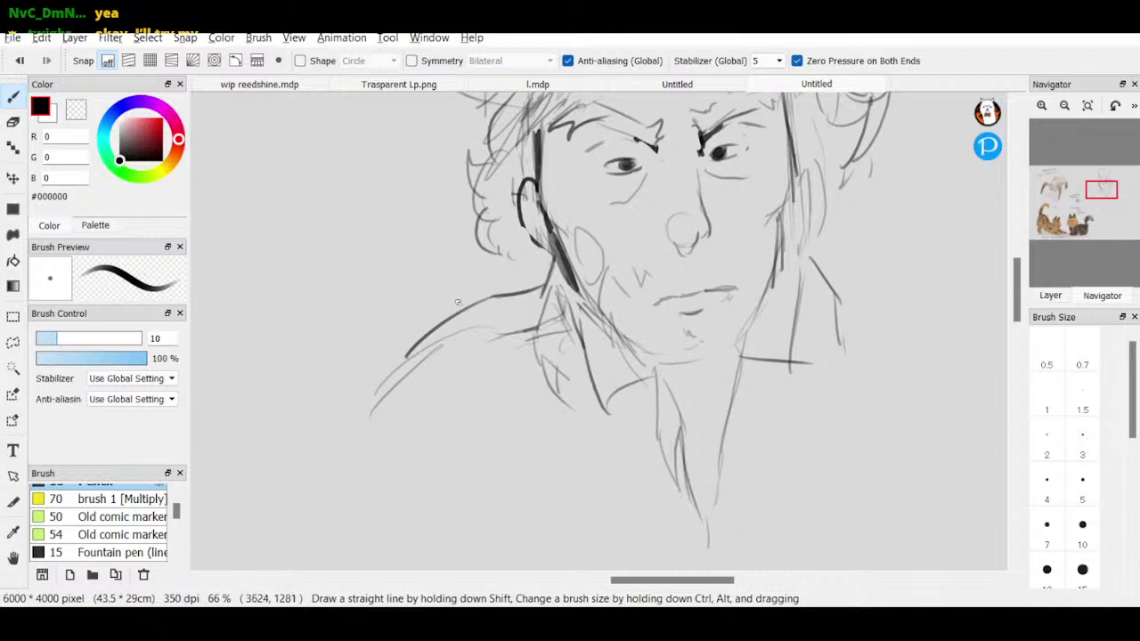
{"action": "mouse_move", "coordinate": [494, 295]}
{"action": "left_mouse_down"}
{"action": "mouse_move", "coordinate": [409, 325]}
{"action": "mouse_move", "coordinate": [384, 376]}
{"action": "left_mouse_up"}
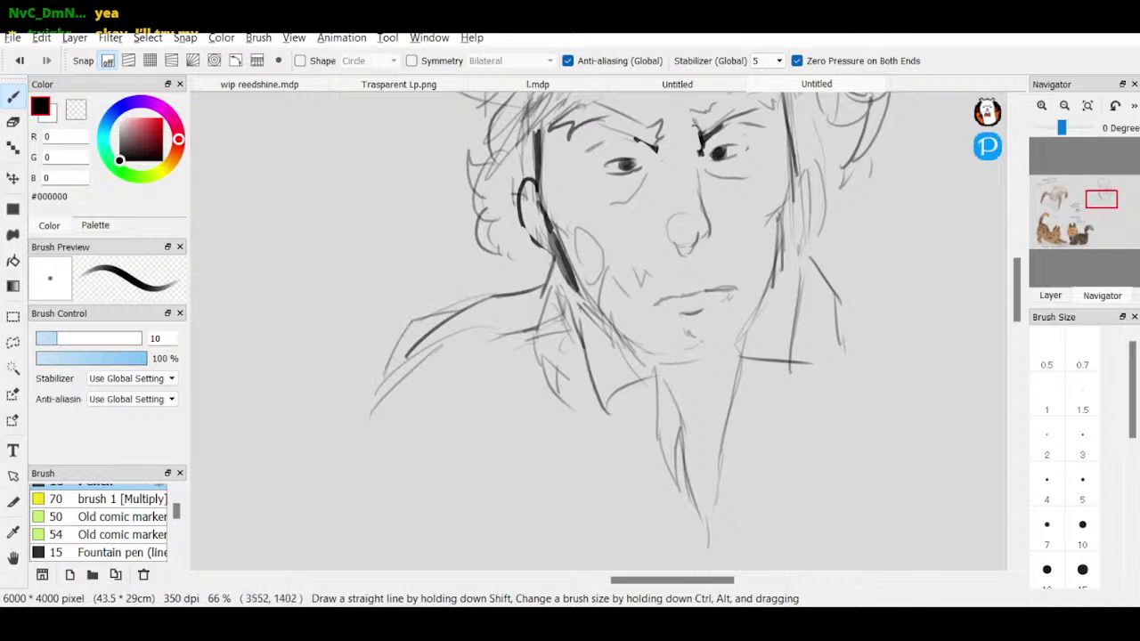
{"action": "left_click", "coordinate": [1064, 106]}
{"action": "left_click", "coordinate": [1064, 105]}
{"action": "left_click", "coordinate": [1063, 105]}
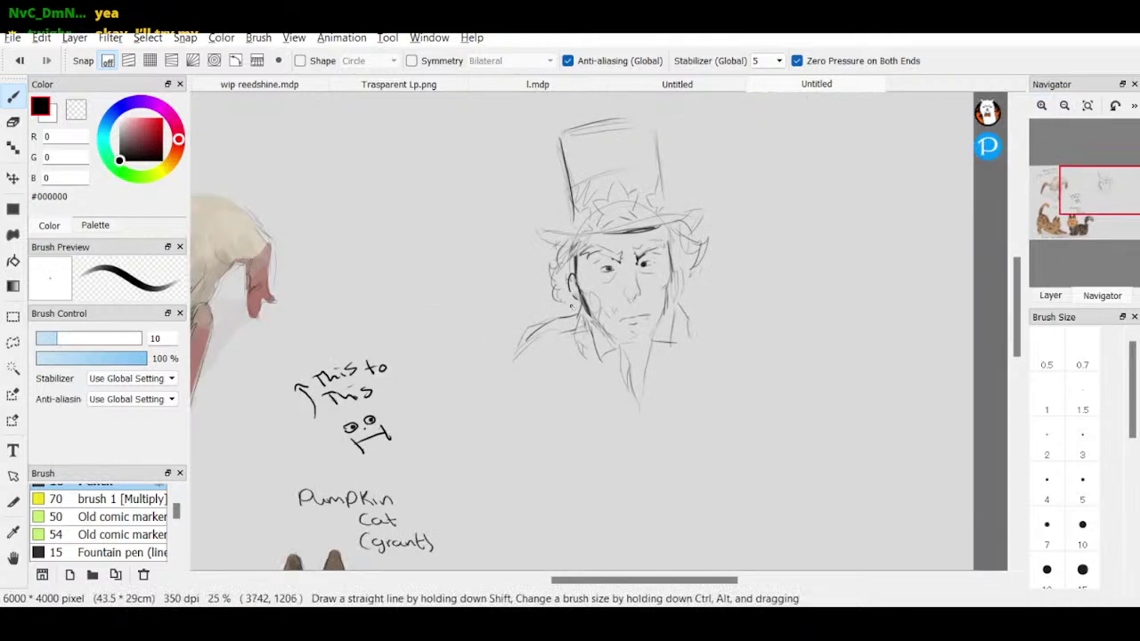
- Sketch a hand pointing at the viewer in front of the collar and beard
{"action": "mouse_move", "coordinate": [583, 361]}
{"action": "left_mouse_down"}
{"action": "mouse_move", "coordinate": [616, 383]}
{"action": "mouse_move", "coordinate": [608, 409]}
{"action": "mouse_move", "coordinate": [575, 366]}
{"action": "mouse_move", "coordinate": [580, 413]}
{"action": "left_mouse_up"}
{"action": "left_click_drag", "start_coordinate": [603, 374], "coordinate": [612, 385]}
{"action": "mouse_move", "coordinate": [609, 366]}
{"action": "left_mouse_down"}
{"action": "mouse_move", "coordinate": [614, 386]}
{"action": "mouse_move", "coordinate": [585, 361]}
{"action": "left_mouse_up"}
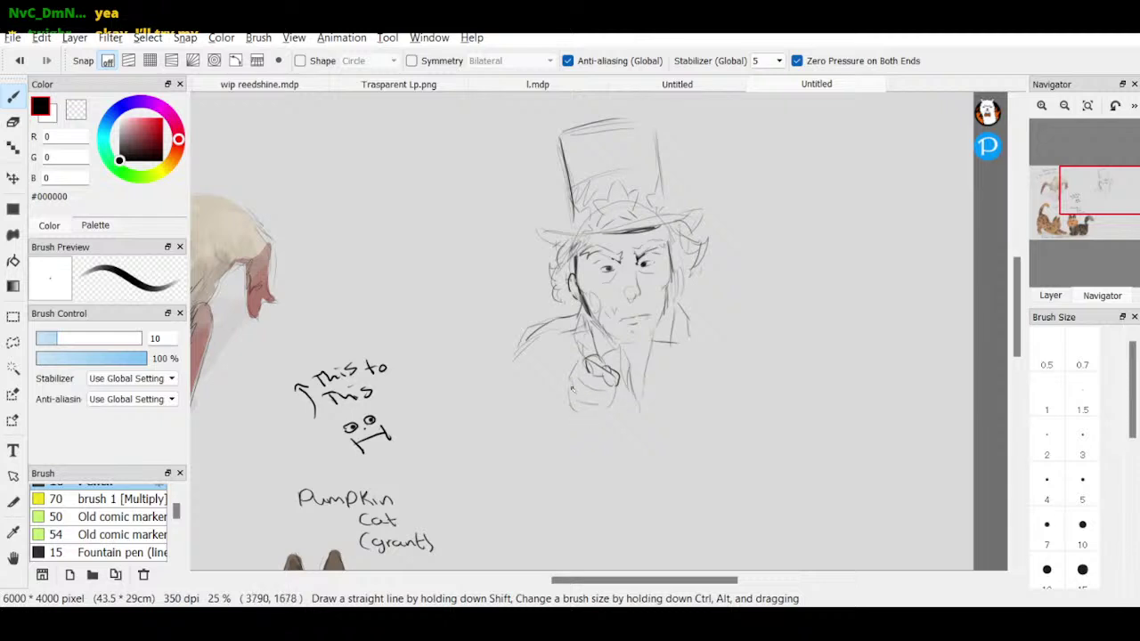
- Sketch the cuff around the pointing hand's wrist and the curved sleeve outline from the shoulder down around the bent arm
{"action": "mouse_move", "coordinate": [573, 390]}
{"action": "left_mouse_down"}
{"action": "mouse_move", "coordinate": [556, 418]}
{"action": "mouse_move", "coordinate": [560, 405]}
{"action": "mouse_move", "coordinate": [544, 407]}
{"action": "mouse_move", "coordinate": [540, 438]}
{"action": "left_mouse_up"}
{"action": "mouse_move", "coordinate": [562, 397]}
{"action": "left_mouse_down"}
{"action": "mouse_move", "coordinate": [533, 431]}
{"action": "mouse_move", "coordinate": [562, 456]}
{"action": "mouse_move", "coordinate": [598, 423]}
{"action": "mouse_move", "coordinate": [579, 462]}
{"action": "mouse_move", "coordinate": [584, 452]}
{"action": "left_mouse_up"}
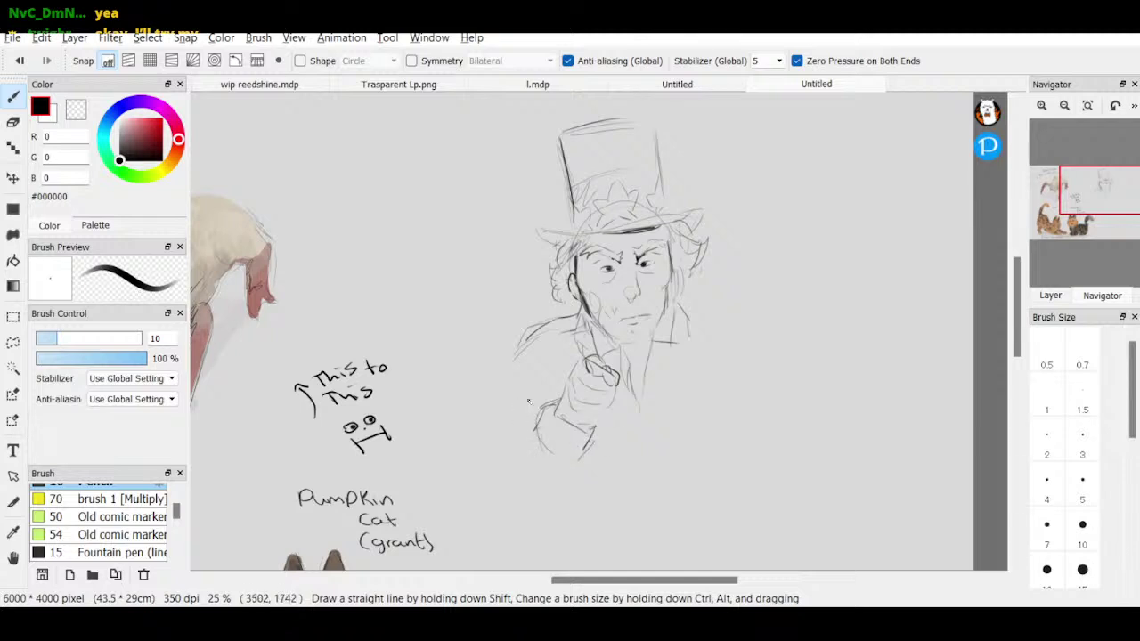
{"action": "mouse_move", "coordinate": [520, 338]}
{"action": "left_mouse_down"}
{"action": "mouse_move", "coordinate": [493, 401]}
{"action": "mouse_move", "coordinate": [520, 470]}
{"action": "mouse_move", "coordinate": [511, 393]}
{"action": "mouse_move", "coordinate": [507, 450]}
{"action": "left_mouse_up"}
{"action": "mouse_move", "coordinate": [522, 344]}
{"action": "left_mouse_down"}
{"action": "mouse_move", "coordinate": [509, 444]}
{"action": "mouse_move", "coordinate": [527, 479]}
{"action": "left_mouse_up"}
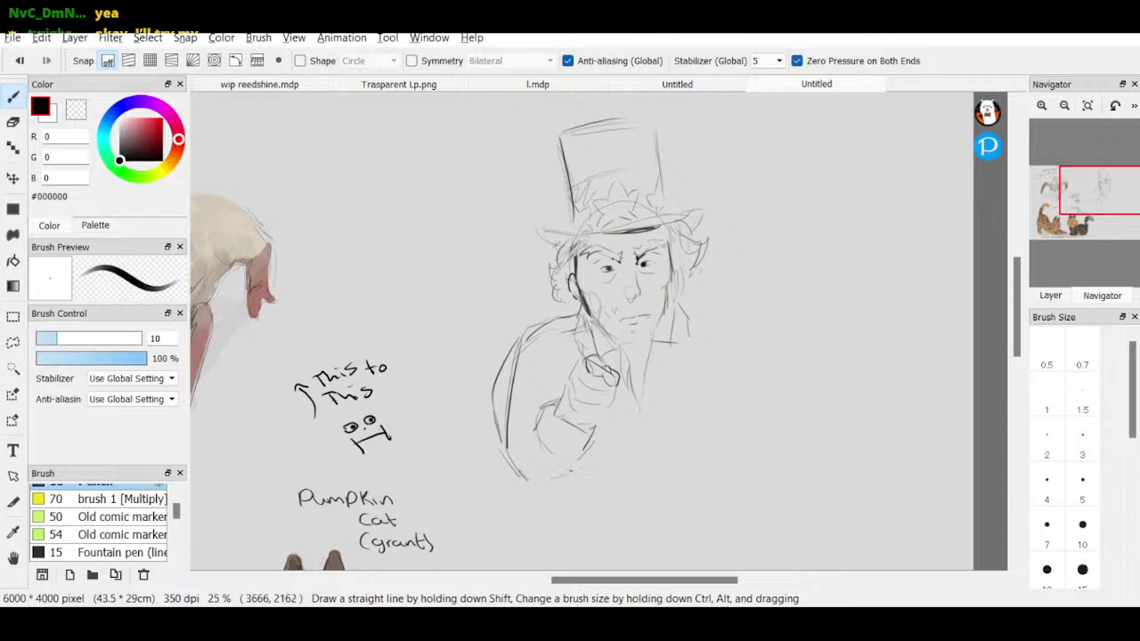
- Reinforce the outer sleeve outline and sketch the beard around the mouth and the tie details beneath the chin
{"action": "mouse_move", "coordinate": [520, 342]}
{"action": "left_mouse_down"}
{"action": "mouse_move", "coordinate": [495, 401]}
{"action": "mouse_move", "coordinate": [496, 445]}
{"action": "left_mouse_up"}
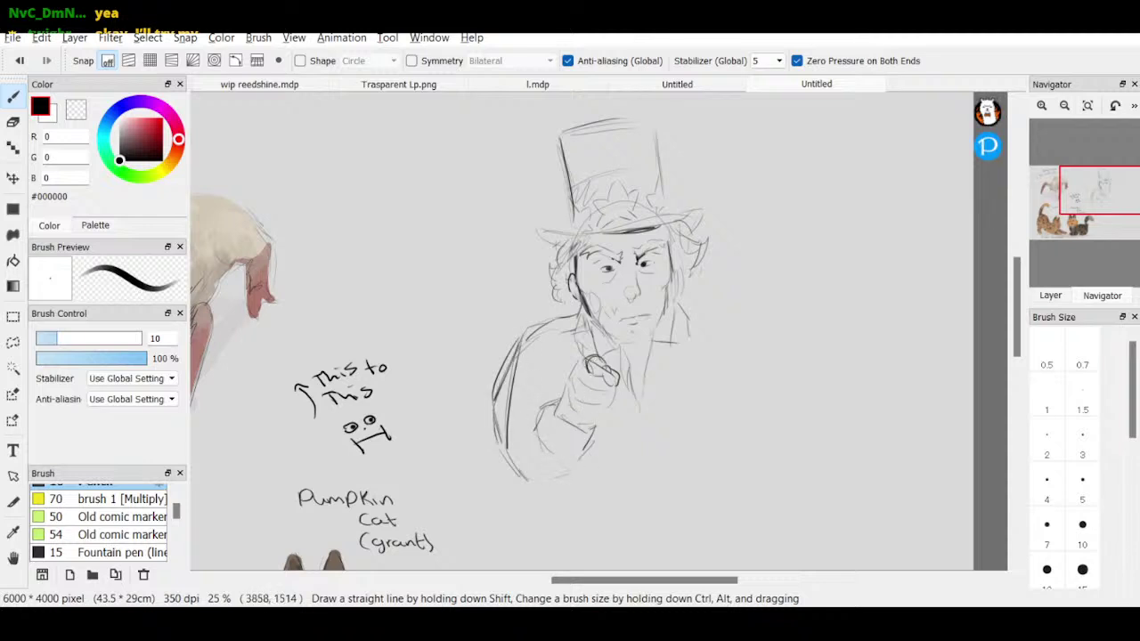
{"action": "key", "text": "e"}
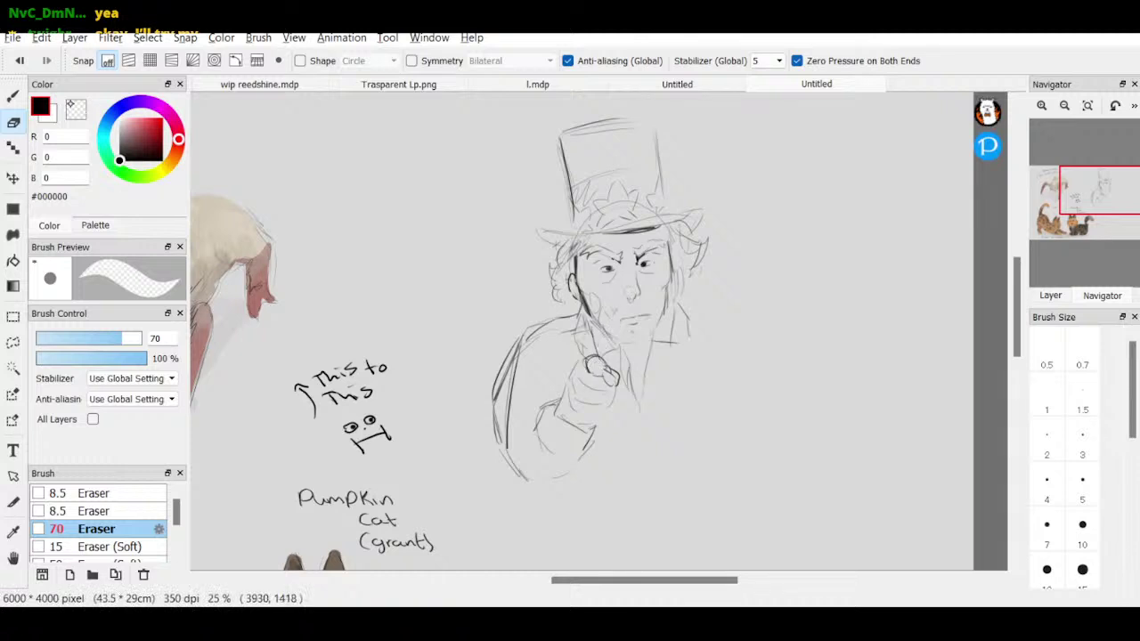
{"action": "key", "text": "b"}
{"action": "mouse_move", "coordinate": [615, 343]}
{"action": "left_mouse_down"}
{"action": "mouse_move", "coordinate": [636, 424]}
{"action": "mouse_move", "coordinate": [642, 368]}
{"action": "mouse_move", "coordinate": [621, 336]}
{"action": "mouse_move", "coordinate": [642, 322]}
{"action": "mouse_move", "coordinate": [616, 313]}
{"action": "left_mouse_up"}
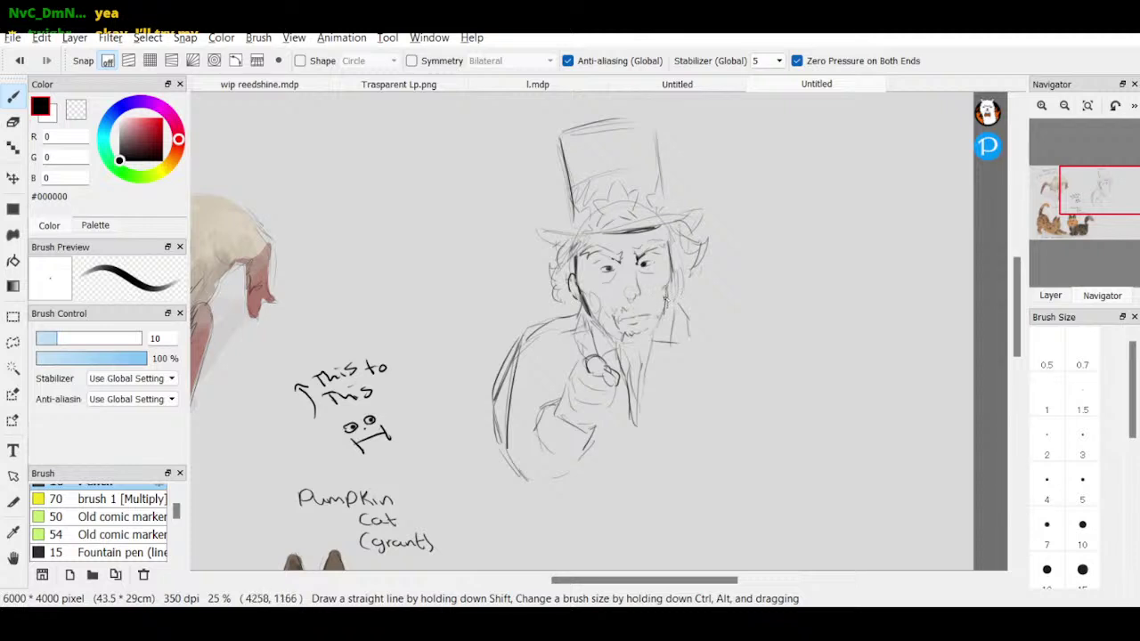
{"action": "mouse_move", "coordinate": [656, 351]}
{"action": "left_mouse_down"}
{"action": "mouse_move", "coordinate": [670, 349]}
{"action": "mouse_move", "coordinate": [669, 374]}
{"action": "mouse_move", "coordinate": [654, 365]}
{"action": "left_mouse_up"}
- Lighten the heavy lines of the eye on the viewer's right with the size 70 Eraser
{"action": "left_click", "coordinate": [1041, 105]}
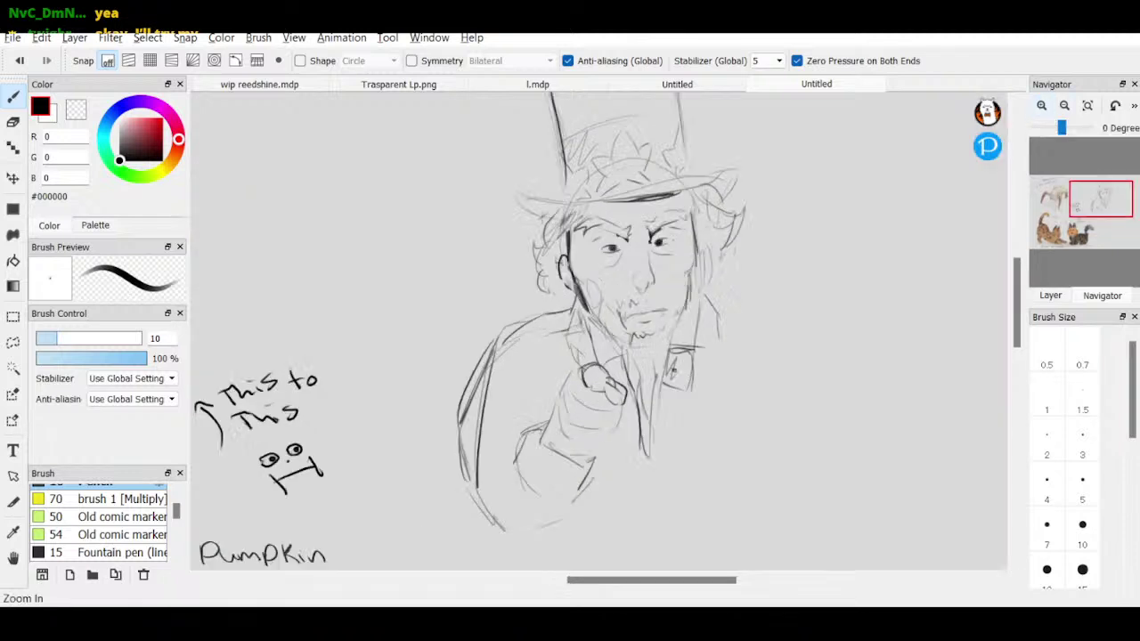
{"action": "left_click", "coordinate": [1041, 105]}
{"action": "key", "text": "e"}
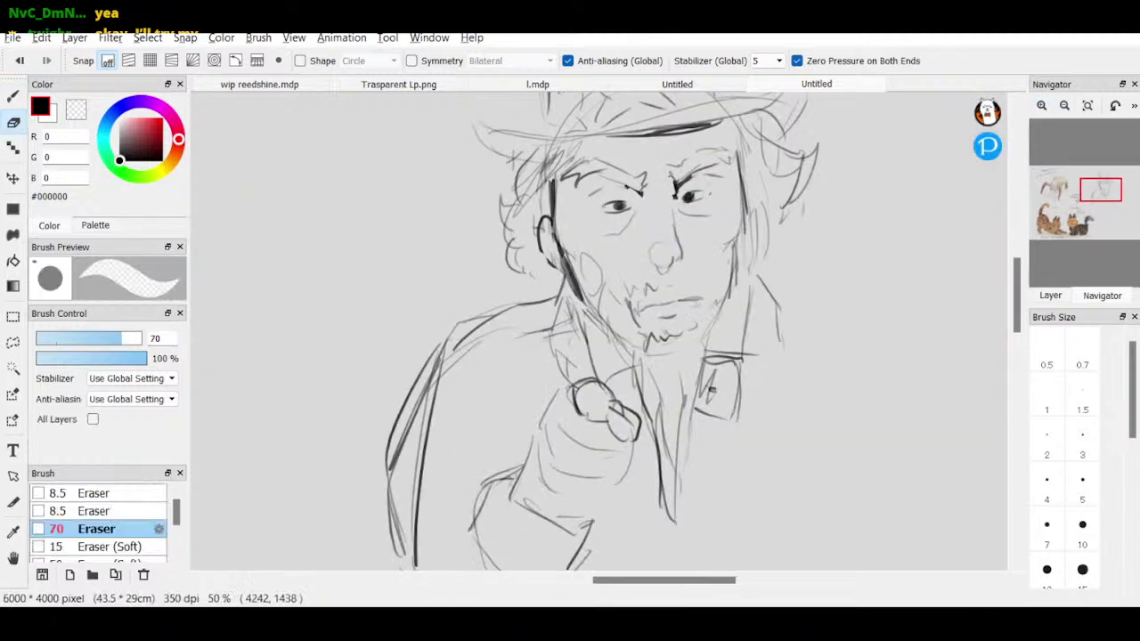
{"action": "mouse_move", "coordinate": [713, 196]}
{"action": "left_mouse_down"}
{"action": "mouse_move", "coordinate": [691, 201]}
{"action": "mouse_move", "coordinate": [722, 187]}
{"action": "mouse_move", "coordinate": [689, 201]}
{"action": "left_mouse_up"}
{"action": "key", "text": "b"}
{"action": "key", "text": "ctrl+z"}
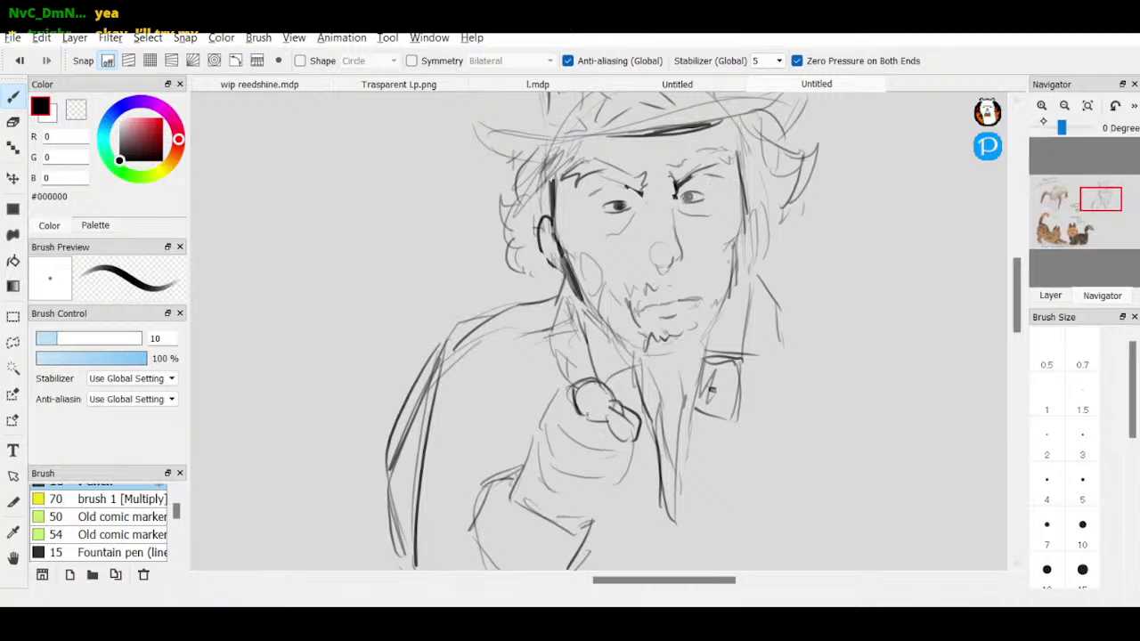
- Draw the collar edge on the viewer's right and extend a shoulder line from it down along the upper arm
{"action": "left_click", "coordinate": [1063, 107]}
{"action": "left_click", "coordinate": [1062, 107]}
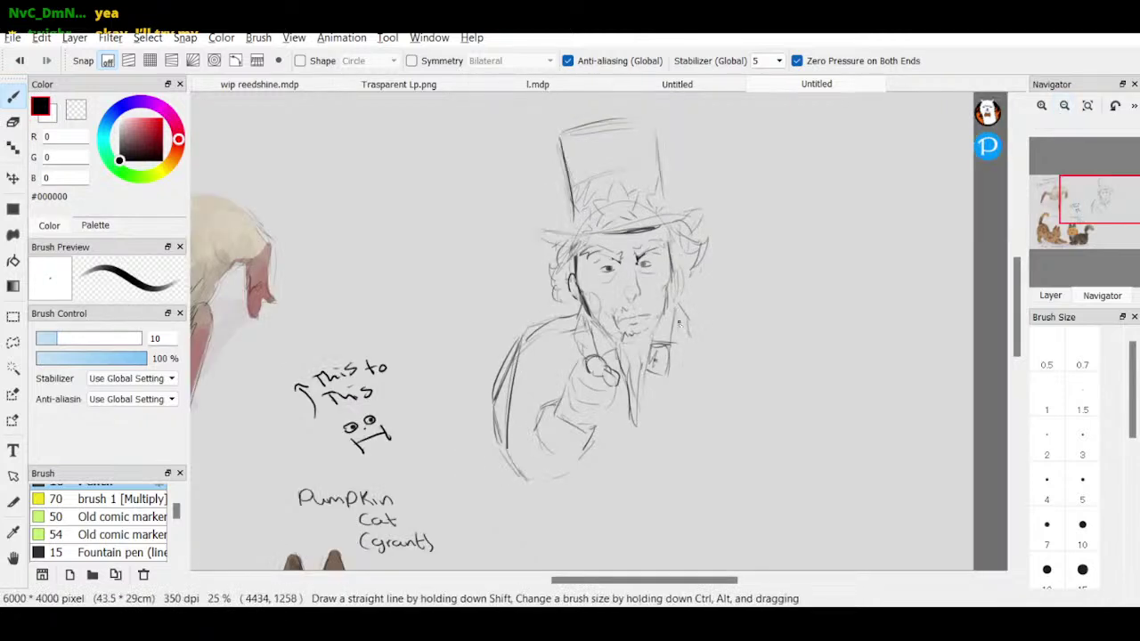
{"action": "left_click_drag", "start_coordinate": [681, 310], "coordinate": [690, 337]}
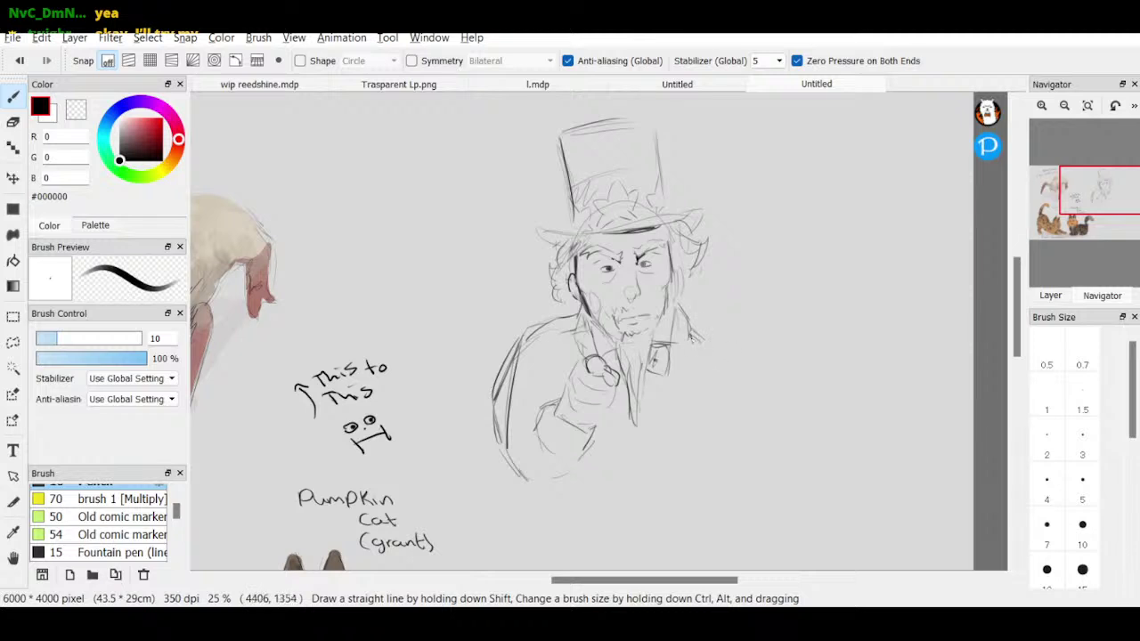
{"action": "mouse_move", "coordinate": [689, 337]}
{"action": "left_mouse_down"}
{"action": "mouse_move", "coordinate": [739, 383]}
{"action": "mouse_move", "coordinate": [747, 361]}
{"action": "mouse_move", "coordinate": [729, 366]}
{"action": "mouse_move", "coordinate": [748, 428]}
{"action": "left_mouse_up"}
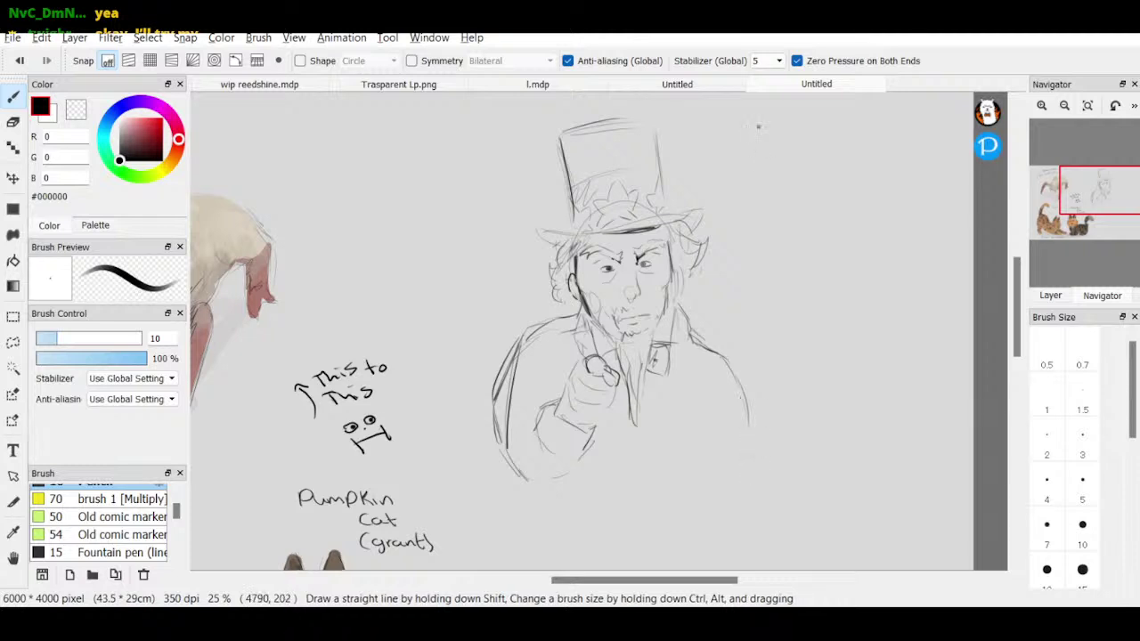
- Handwrite the label "uncle Sam" beside the top hat, with the requester's name in parentheses beneath it
{"action": "left_click_drag", "start_coordinate": [711, 137], "coordinate": [849, 142]}
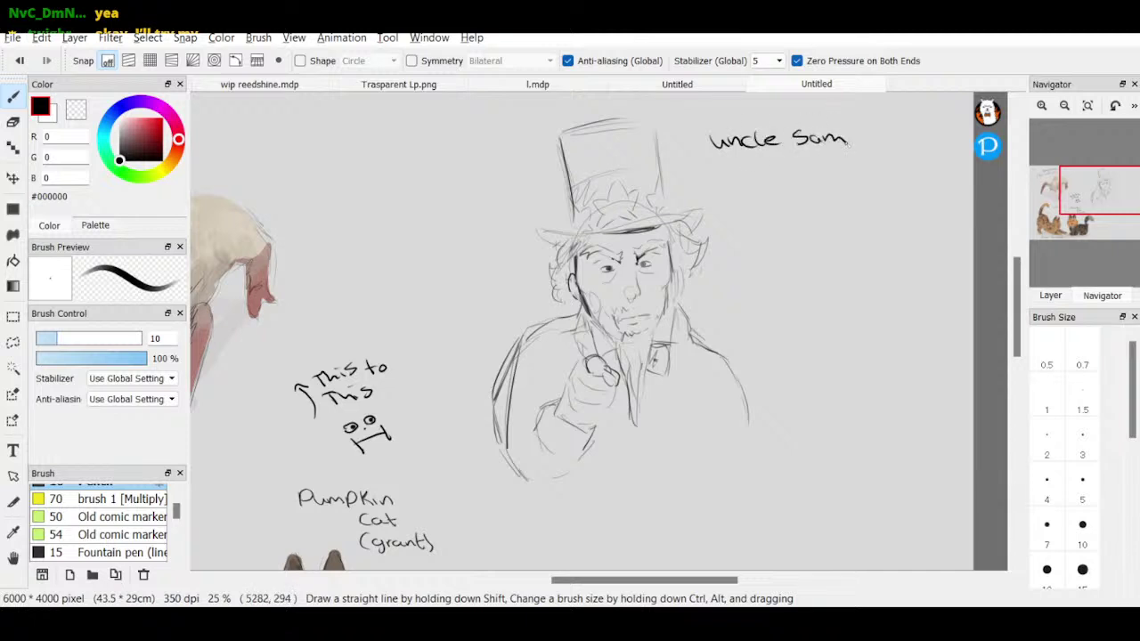
{"action": "mouse_move", "coordinate": [722, 160]}
{"action": "left_mouse_down"}
{"action": "mouse_move", "coordinate": [718, 182]}
{"action": "mouse_move", "coordinate": [764, 168]}
{"action": "left_mouse_up"}
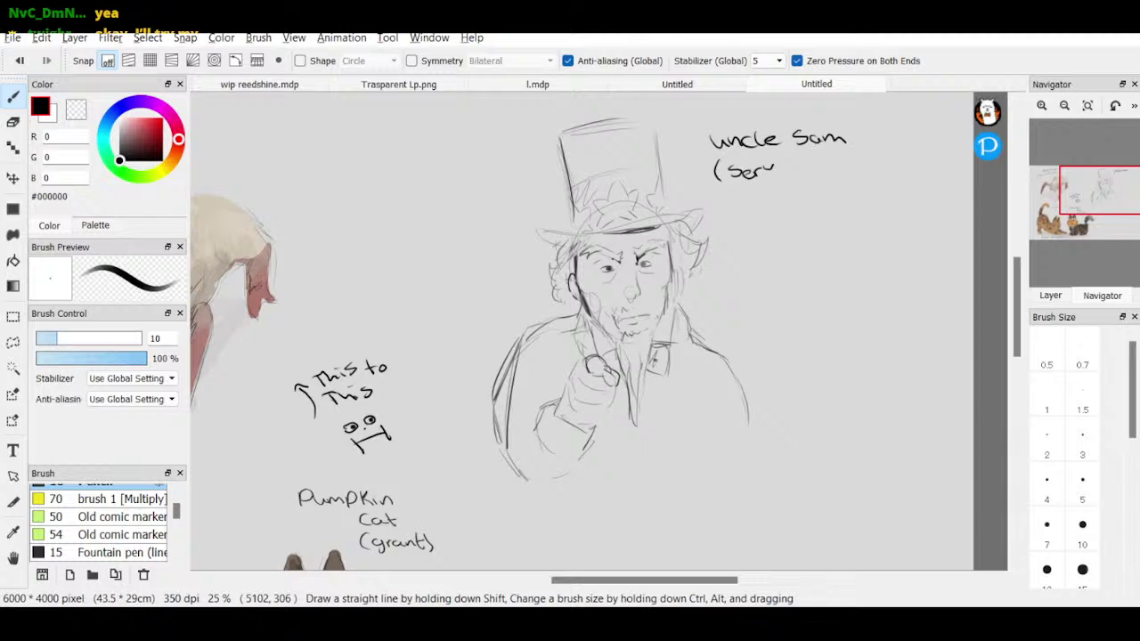
{"action": "key", "text": "ctrl+z"}
{"action": "key", "text": "ctrl+z"}
{"action": "key", "text": "ctrl+z"}
{"action": "mouse_move", "coordinate": [742, 173]}
{"action": "left_mouse_down"}
{"action": "mouse_move", "coordinate": [797, 167]}
{"action": "mouse_move", "coordinate": [839, 178]}
{"action": "mouse_move", "coordinate": [825, 185]}
{"action": "mouse_move", "coordinate": [855, 173]}
{"action": "left_mouse_up"}
{"action": "left_click", "coordinate": [804, 158]}
{"action": "mouse_move", "coordinate": [863, 153]}
{"action": "left_mouse_down"}
{"action": "mouse_move", "coordinate": [916, 174]}
{"action": "mouse_move", "coordinate": [925, 150]}
{"action": "mouse_move", "coordinate": [928, 182]}
{"action": "left_mouse_up"}
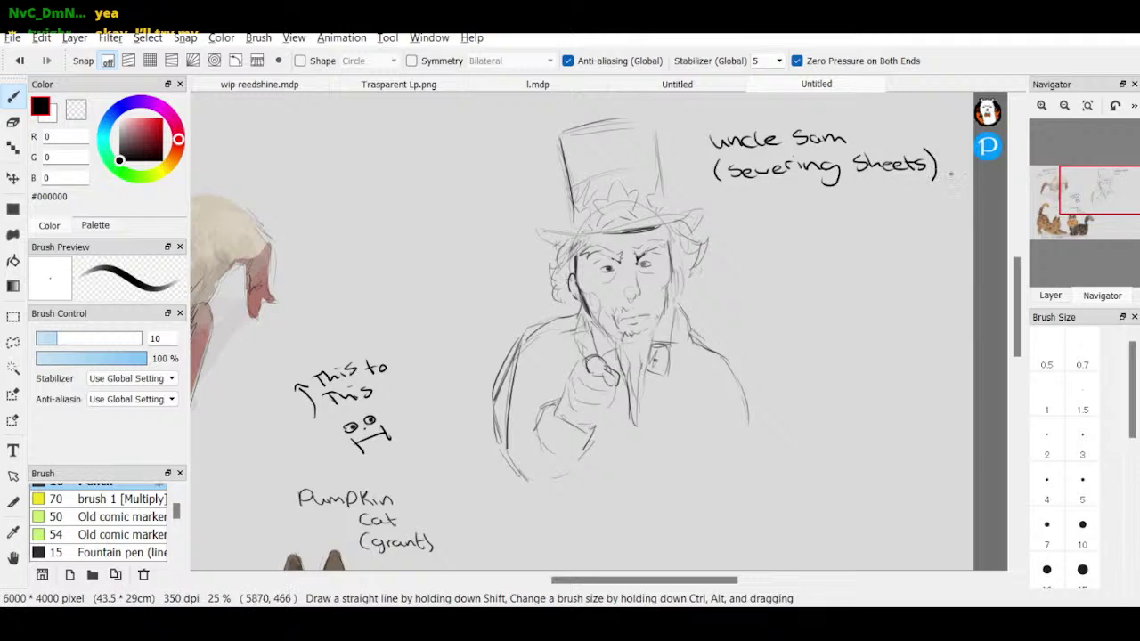
- On the colour layer below the sketch, fill the coat in #303D4D with brush size 70, and repaint it in navy RGB 43, 55, 81
{"action": "left_click", "coordinate": [1050, 294]}
{"action": "scroll", "coordinate": [1101, 222], "scroll_direction": "down", "scroll_amount": 1}
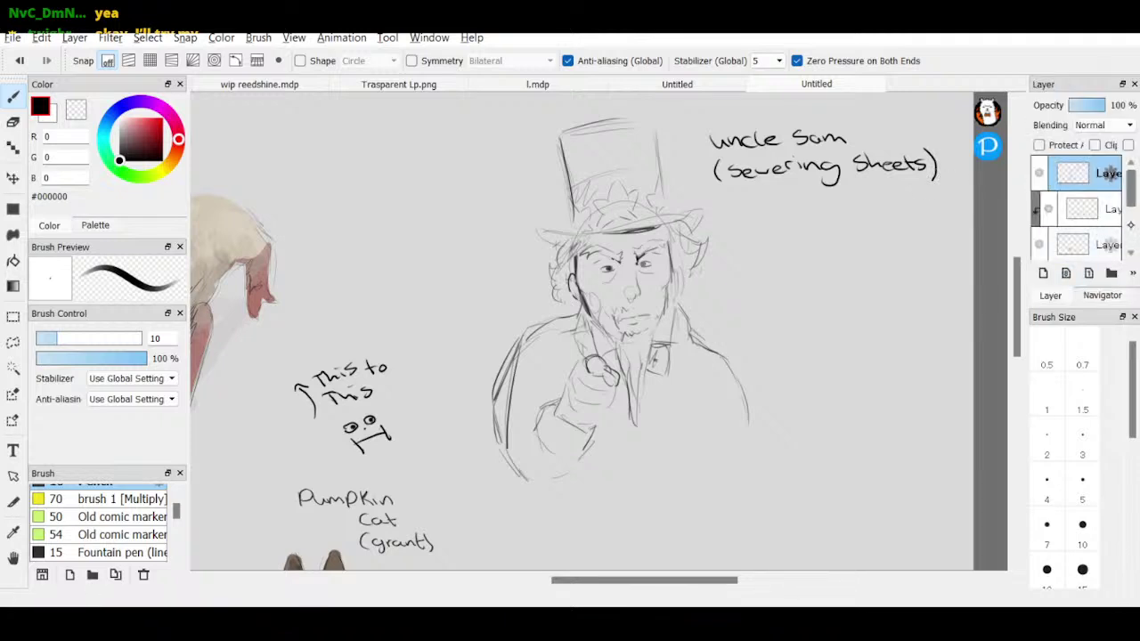
{"action": "left_click", "coordinate": [1112, 209]}
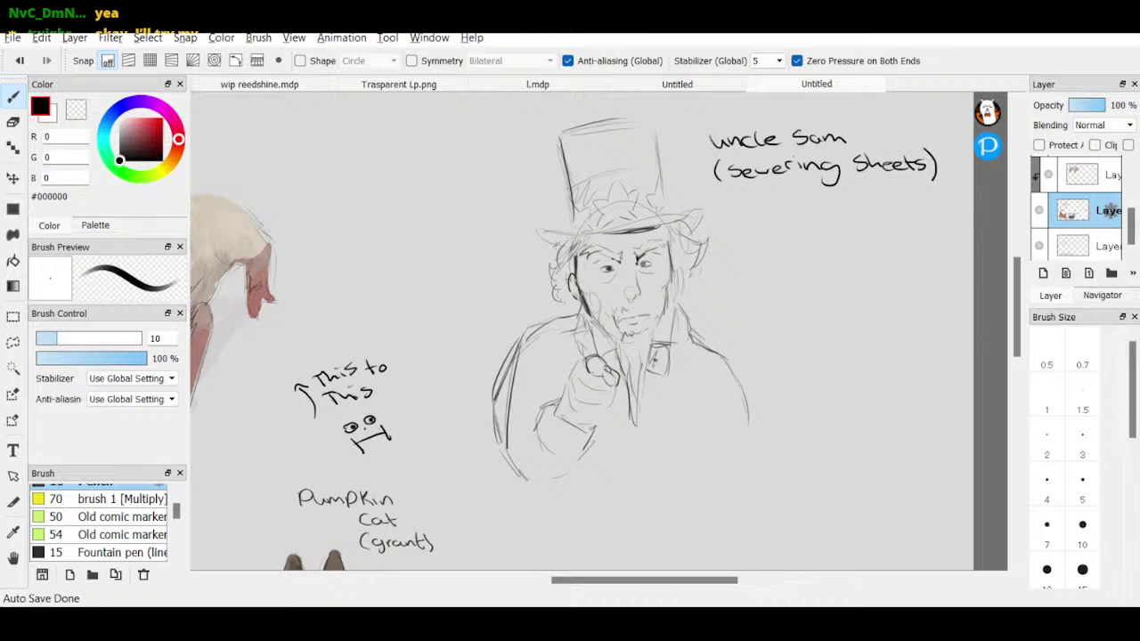
{"action": "left_click", "coordinate": [110, 118]}
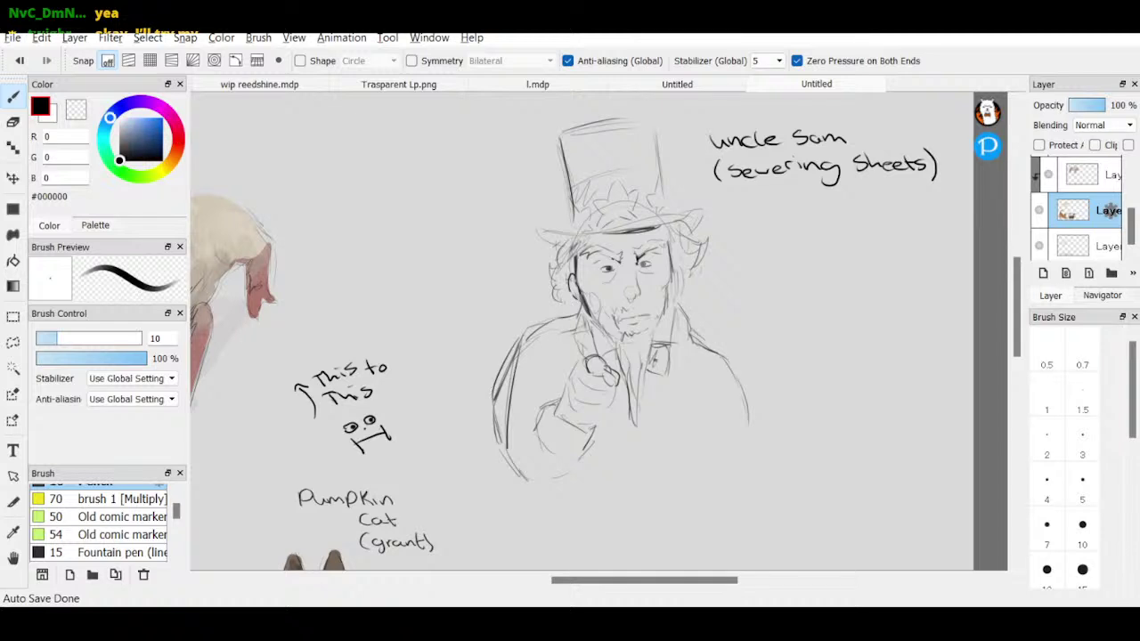
{"action": "left_click_drag", "start_coordinate": [134, 150], "coordinate": [136, 147]}
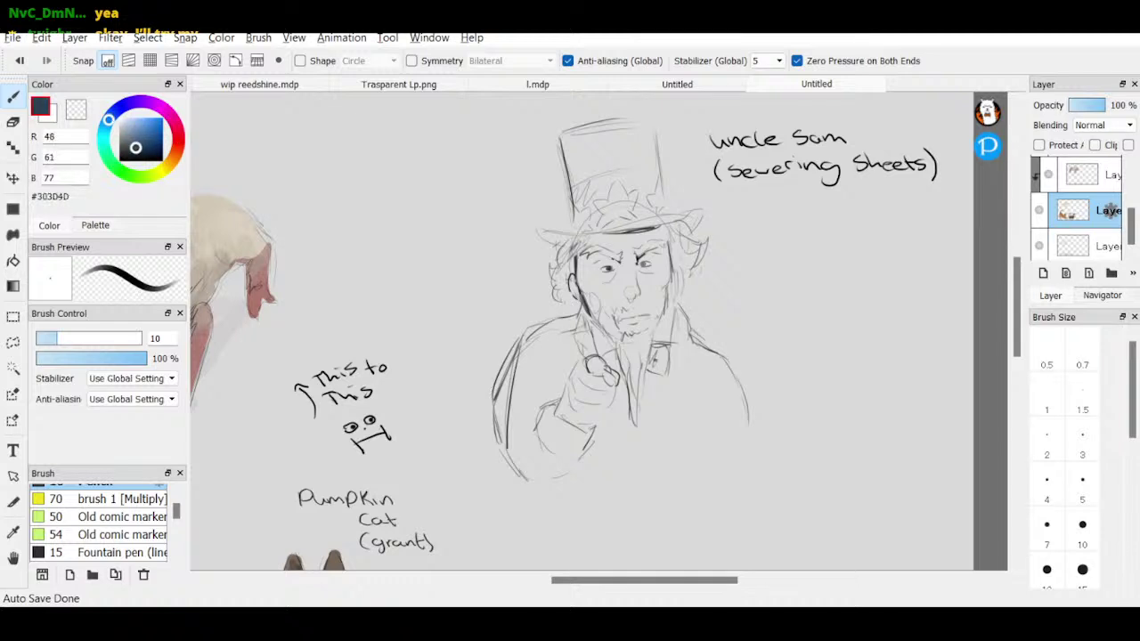
{"action": "scroll", "coordinate": [1113, 463], "scroll_direction": "down", "scroll_amount": 3}
{"action": "left_click", "coordinate": [1082, 442]}
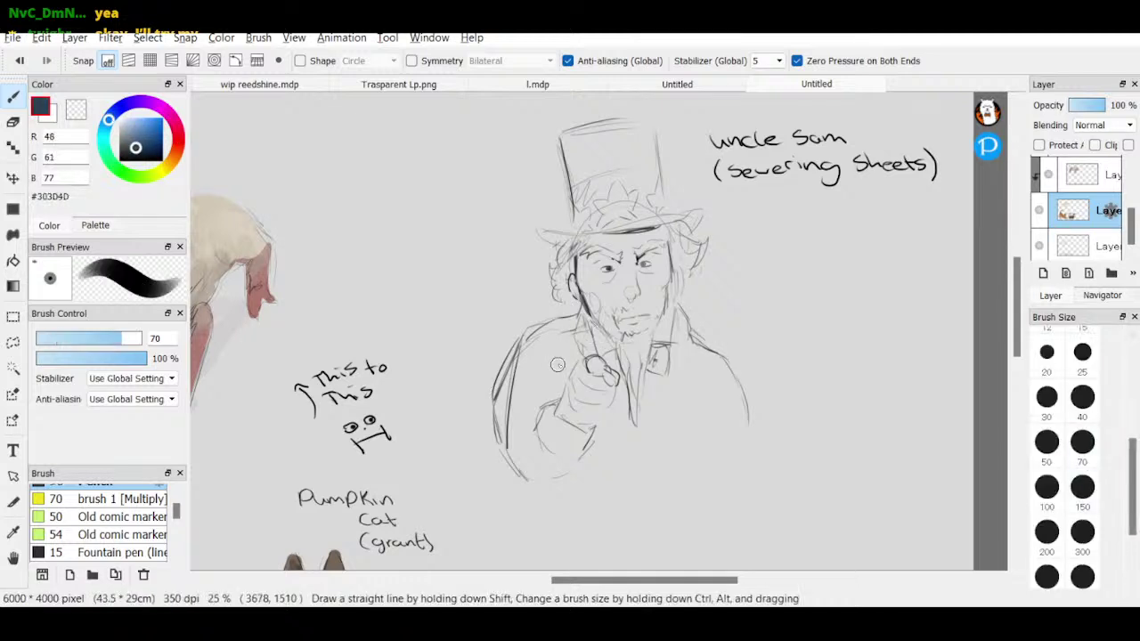
{"action": "mouse_move", "coordinate": [558, 353]}
{"action": "left_mouse_down"}
{"action": "mouse_move", "coordinate": [539, 416]}
{"action": "mouse_move", "coordinate": [578, 438]}
{"action": "mouse_move", "coordinate": [558, 428]}
{"action": "mouse_move", "coordinate": [570, 449]}
{"action": "mouse_move", "coordinate": [548, 445]}
{"action": "mouse_move", "coordinate": [561, 472]}
{"action": "mouse_move", "coordinate": [517, 460]}
{"action": "mouse_move", "coordinate": [515, 406]}
{"action": "mouse_move", "coordinate": [539, 477]}
{"action": "mouse_move", "coordinate": [524, 479]}
{"action": "mouse_move", "coordinate": [521, 385]}
{"action": "mouse_move", "coordinate": [498, 450]}
{"action": "mouse_move", "coordinate": [505, 370]}
{"action": "mouse_move", "coordinate": [561, 322]}
{"action": "mouse_move", "coordinate": [579, 365]}
{"action": "mouse_move", "coordinate": [547, 374]}
{"action": "mouse_move", "coordinate": [579, 328]}
{"action": "mouse_move", "coordinate": [590, 357]}
{"action": "left_mouse_up"}
{"action": "mouse_move", "coordinate": [676, 313]}
{"action": "left_mouse_down"}
{"action": "mouse_move", "coordinate": [676, 354]}
{"action": "mouse_move", "coordinate": [680, 315]}
{"action": "mouse_move", "coordinate": [686, 341]}
{"action": "mouse_move", "coordinate": [675, 381]}
{"action": "mouse_move", "coordinate": [653, 387]}
{"action": "mouse_move", "coordinate": [652, 378]}
{"action": "mouse_move", "coordinate": [640, 417]}
{"action": "mouse_move", "coordinate": [622, 416]}
{"action": "mouse_move", "coordinate": [620, 403]}
{"action": "mouse_move", "coordinate": [592, 447]}
{"action": "mouse_move", "coordinate": [623, 437]}
{"action": "mouse_move", "coordinate": [605, 459]}
{"action": "mouse_move", "coordinate": [661, 438]}
{"action": "mouse_move", "coordinate": [680, 416]}
{"action": "mouse_move", "coordinate": [668, 384]}
{"action": "mouse_move", "coordinate": [691, 386]}
{"action": "mouse_move", "coordinate": [702, 369]}
{"action": "mouse_move", "coordinate": [688, 346]}
{"action": "mouse_move", "coordinate": [730, 366]}
{"action": "mouse_move", "coordinate": [741, 429]}
{"action": "mouse_move", "coordinate": [732, 445]}
{"action": "mouse_move", "coordinate": [707, 440]}
{"action": "mouse_move", "coordinate": [729, 418]}
{"action": "mouse_move", "coordinate": [688, 388]}
{"action": "mouse_move", "coordinate": [680, 360]}
{"action": "mouse_move", "coordinate": [665, 405]}
{"action": "mouse_move", "coordinate": [709, 408]}
{"action": "mouse_move", "coordinate": [716, 427]}
{"action": "mouse_move", "coordinate": [661, 447]}
{"action": "mouse_move", "coordinate": [677, 432]}
{"action": "mouse_move", "coordinate": [726, 440]}
{"action": "mouse_move", "coordinate": [728, 400]}
{"action": "mouse_move", "coordinate": [604, 445]}
{"action": "mouse_move", "coordinate": [599, 460]}
{"action": "mouse_move", "coordinate": [628, 459]}
{"action": "mouse_move", "coordinate": [544, 462]}
{"action": "left_mouse_up"}
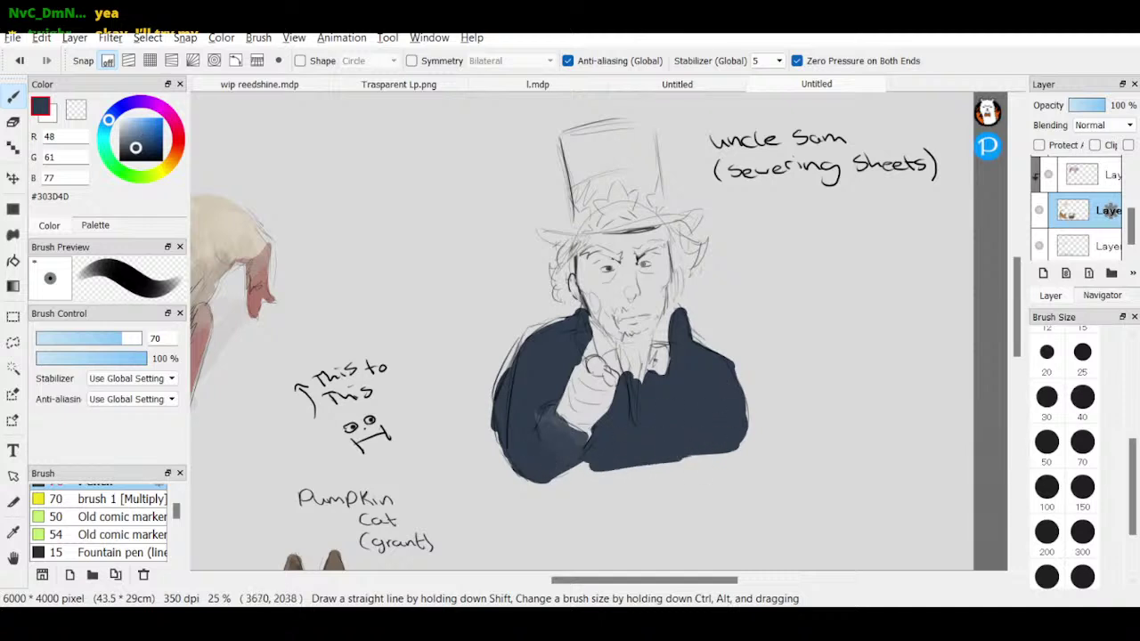
{"action": "mouse_move", "coordinate": [138, 142]}
{"action": "left_mouse_down"}
{"action": "mouse_move", "coordinate": [151, 142]}
{"action": "mouse_move", "coordinate": [113, 115]}
{"action": "left_mouse_up"}
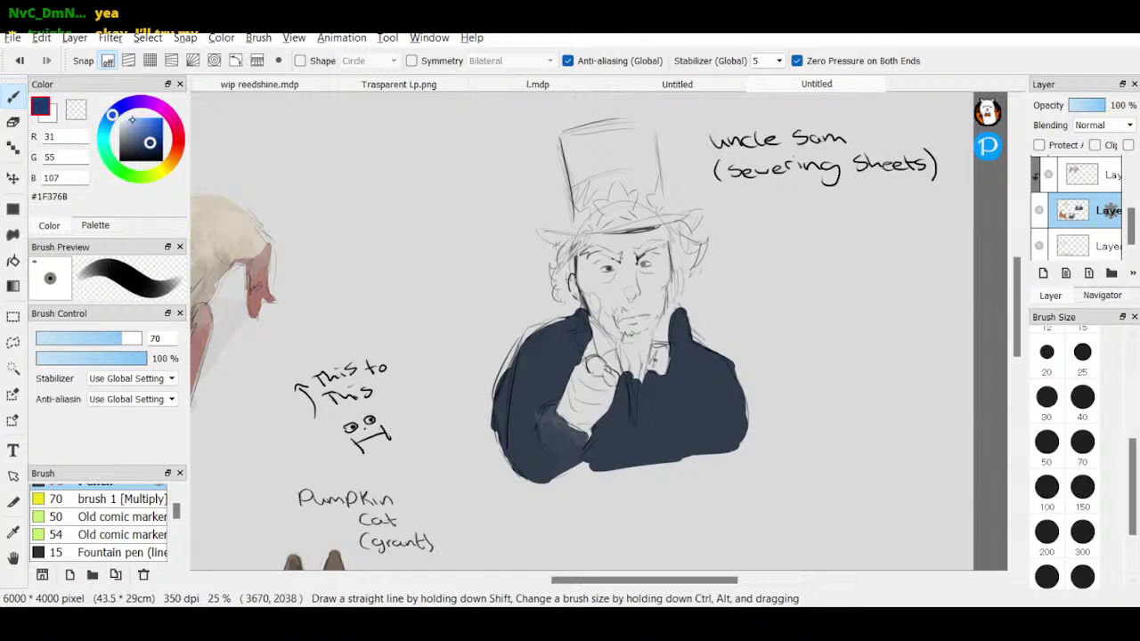
{"action": "left_click", "coordinate": [139, 146]}
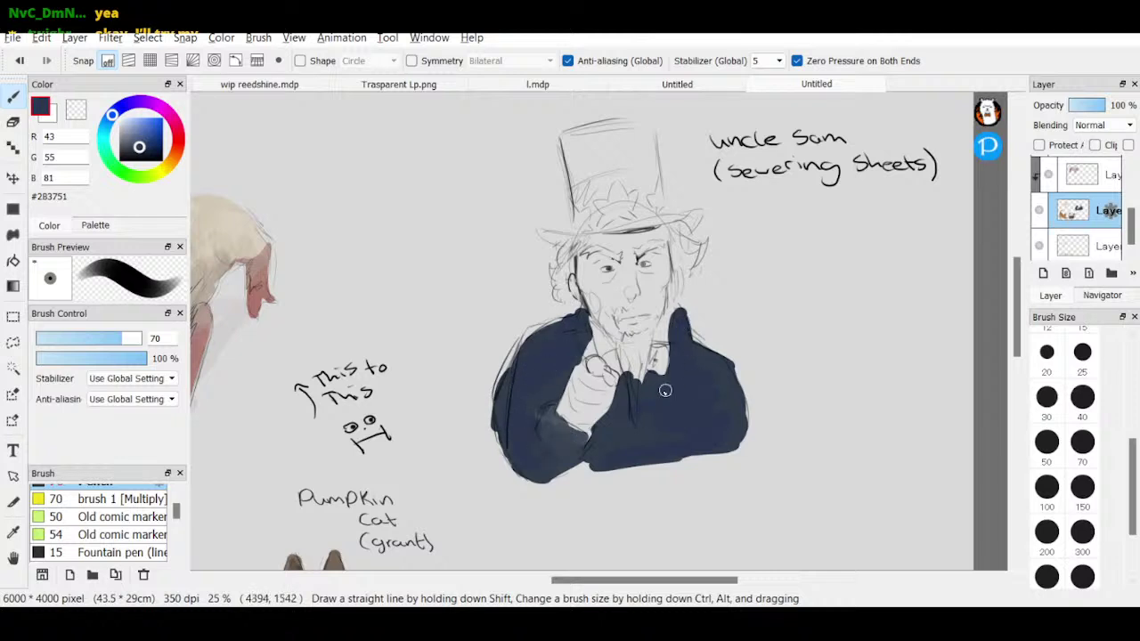
- Paint the shirt front down the middle of the coat in light grey #DDDDDD
{"action": "left_click_drag", "start_coordinate": [132, 129], "coordinate": [118, 123]}
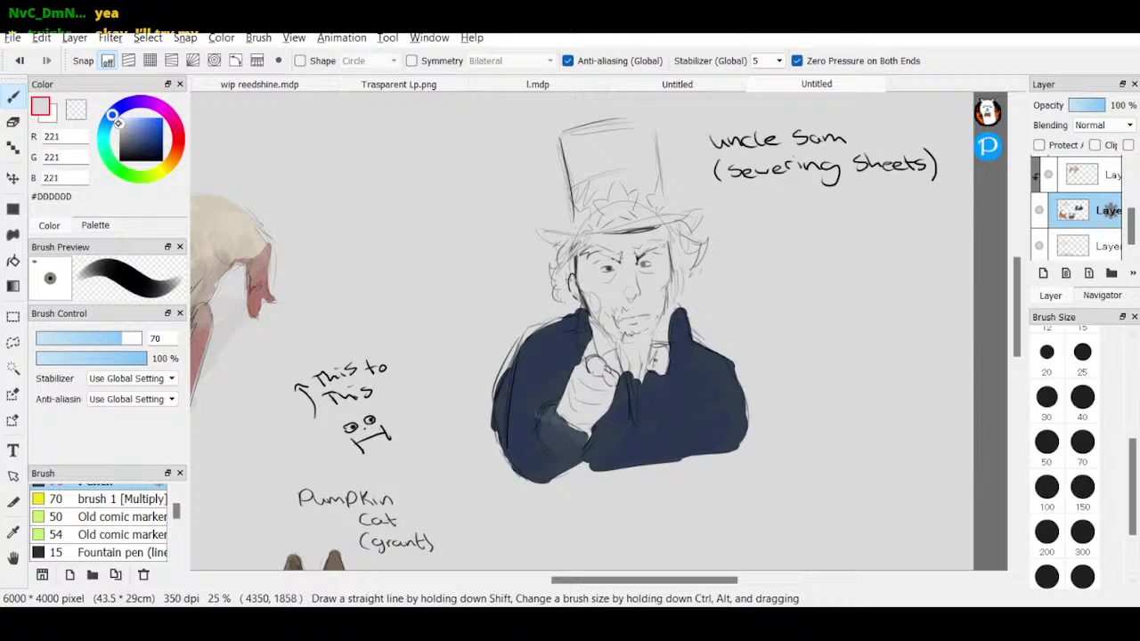
{"action": "mouse_move", "coordinate": [647, 405]}
{"action": "left_mouse_down"}
{"action": "mouse_move", "coordinate": [640, 379]}
{"action": "mouse_move", "coordinate": [624, 441]}
{"action": "mouse_move", "coordinate": [613, 413]}
{"action": "mouse_move", "coordinate": [625, 381]}
{"action": "mouse_move", "coordinate": [607, 435]}
{"action": "mouse_move", "coordinate": [624, 447]}
{"action": "mouse_move", "coordinate": [642, 425]}
{"action": "mouse_move", "coordinate": [648, 459]}
{"action": "mouse_move", "coordinate": [661, 435]}
{"action": "left_mouse_up"}
- Try to paint the face in pale tan #D9CAAB
{"action": "left_click_drag", "start_coordinate": [165, 156], "coordinate": [166, 167]}
{"action": "left_click_drag", "start_coordinate": [129, 125], "coordinate": [124, 122]}
{"action": "left_click_drag", "start_coordinate": [171, 163], "coordinate": [168, 166]}
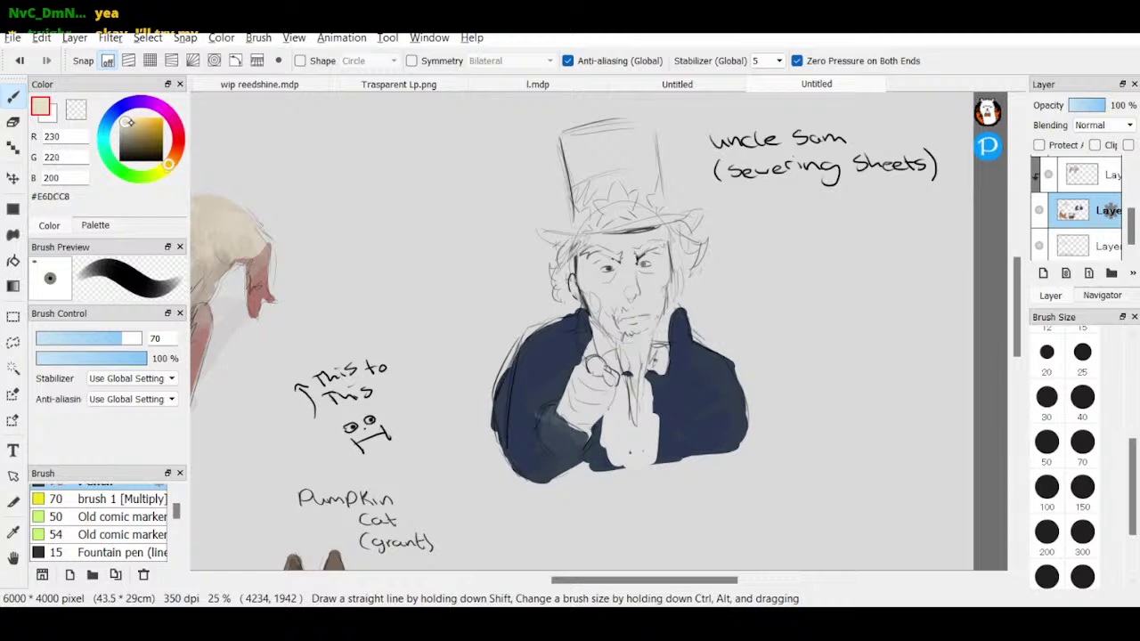
{"action": "left_click_drag", "start_coordinate": [128, 122], "coordinate": [129, 124]}
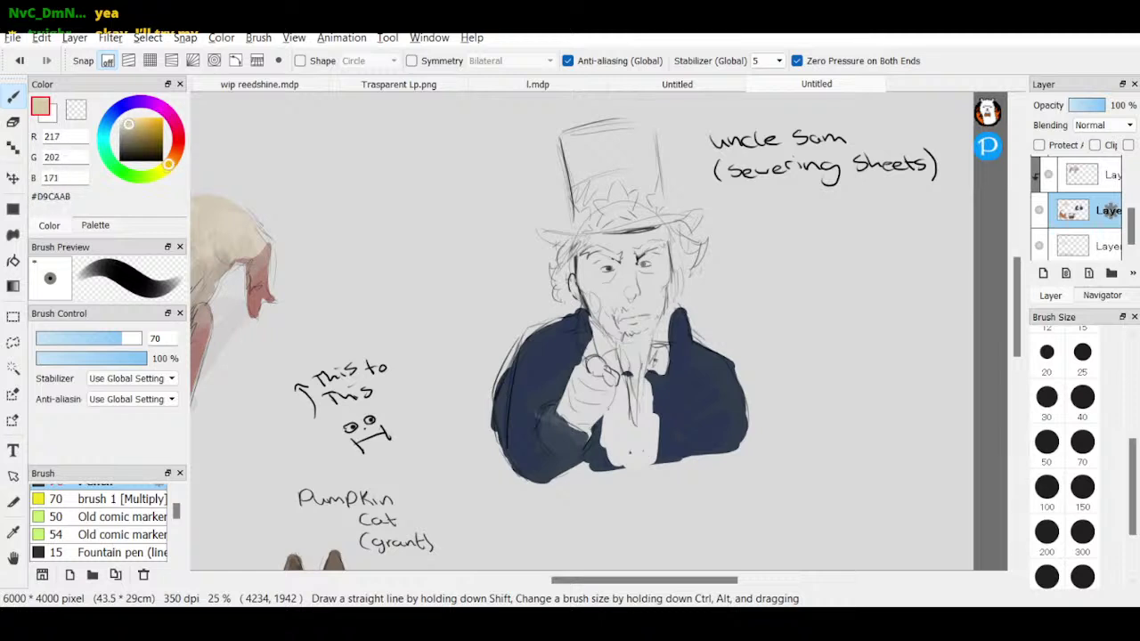
{"action": "mouse_move", "coordinate": [593, 254]}
{"action": "left_mouse_down"}
{"action": "mouse_move", "coordinate": [597, 272]}
{"action": "mouse_move", "coordinate": [604, 256]}
{"action": "mouse_move", "coordinate": [637, 298]}
{"action": "mouse_move", "coordinate": [652, 264]}
{"action": "left_mouse_up"}
{"action": "key", "text": "ctrl+z"}
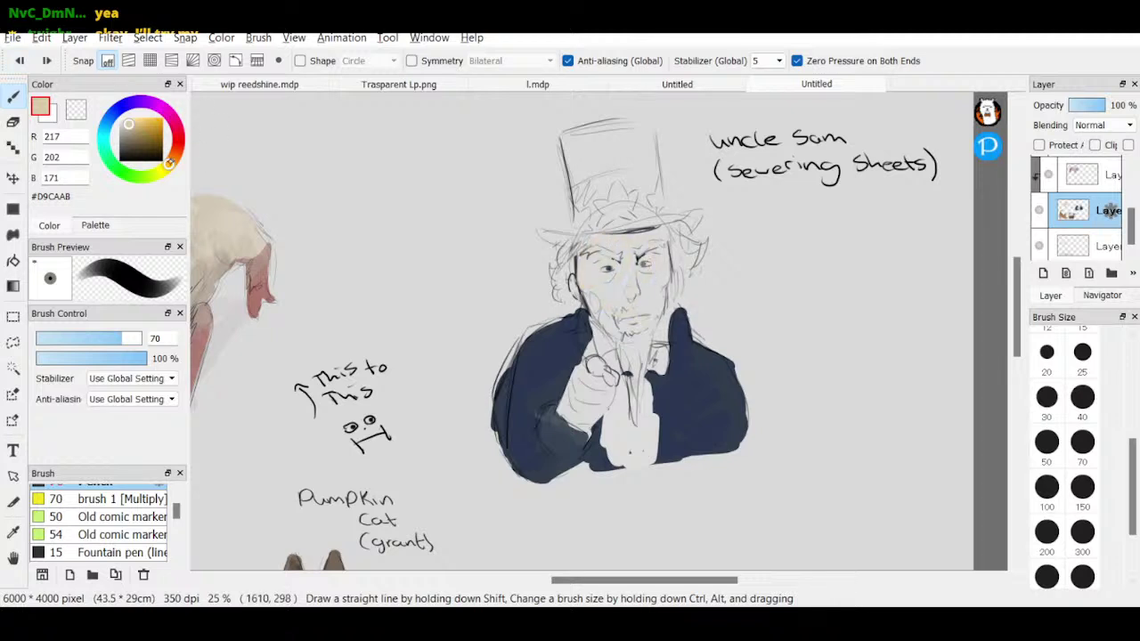
- Fill the face from the hat brim to the chin with the pinkish skin tone #D1B6A8
{"action": "left_click_drag", "start_coordinate": [168, 163], "coordinate": [172, 158]}
{"action": "left_click_drag", "start_coordinate": [129, 124], "coordinate": [127, 126]}
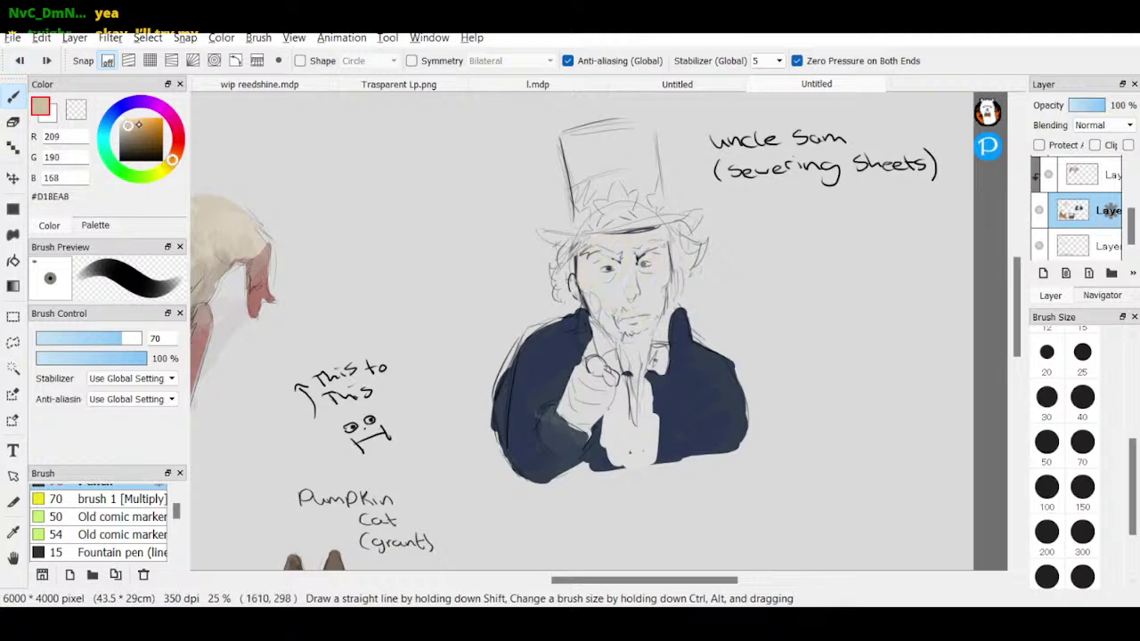
{"action": "left_click_drag", "start_coordinate": [172, 158], "coordinate": [175, 152]}
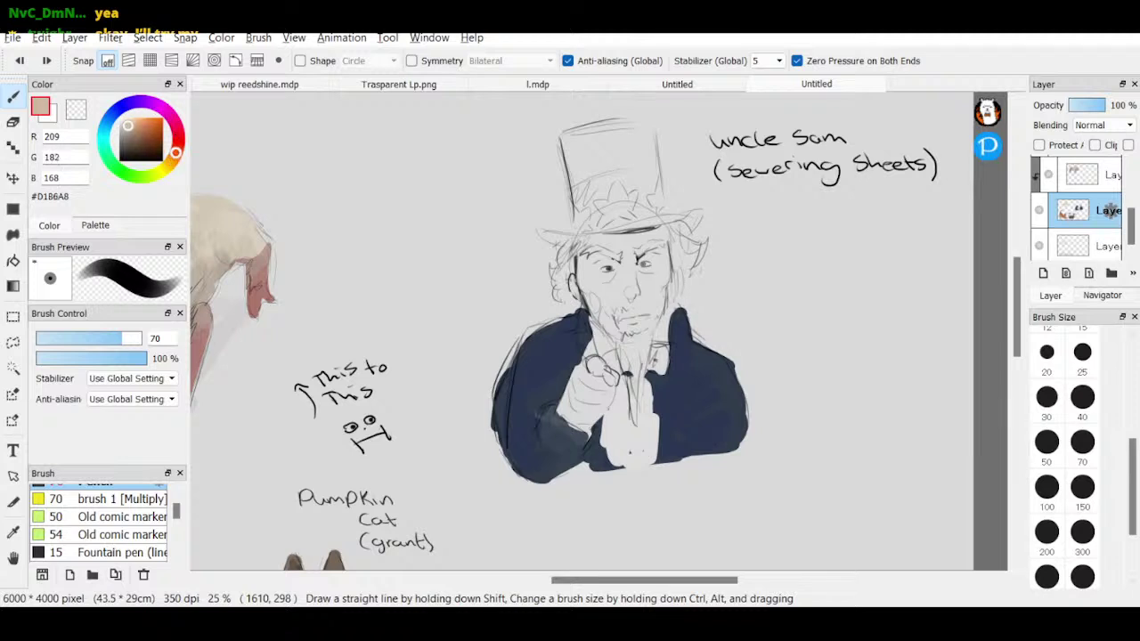
{"action": "mouse_move", "coordinate": [590, 241]}
{"action": "left_mouse_down"}
{"action": "mouse_move", "coordinate": [579, 278]}
{"action": "mouse_move", "coordinate": [611, 294]}
{"action": "mouse_move", "coordinate": [641, 267]}
{"action": "mouse_move", "coordinate": [660, 294]}
{"action": "mouse_move", "coordinate": [633, 329]}
{"action": "mouse_move", "coordinate": [641, 299]}
{"action": "left_mouse_up"}
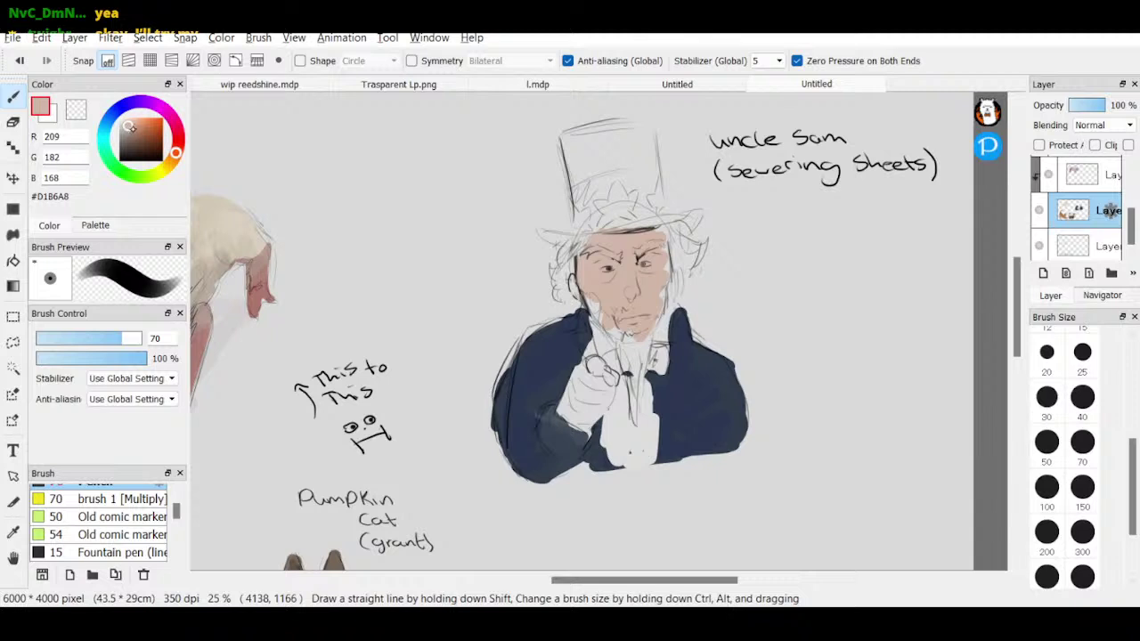
- Blend the warmer skin tone #D5B396 over the cheek on the viewer's right
{"action": "left_click", "coordinate": [128, 130]}
{"action": "left_click", "coordinate": [125, 126]}
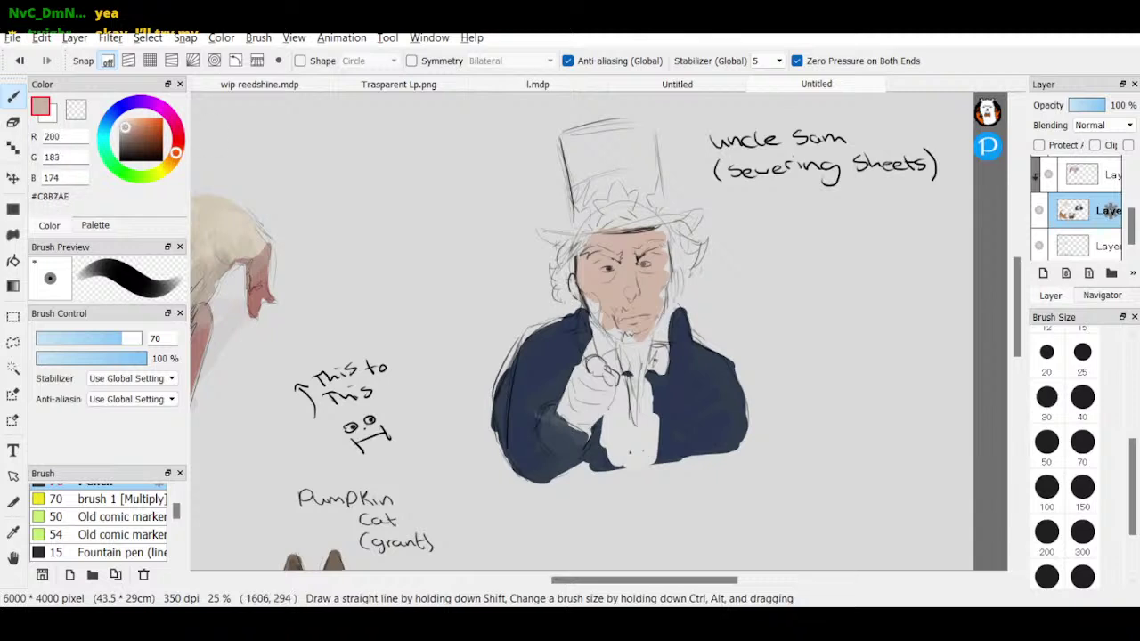
{"action": "left_click", "coordinate": [174, 156]}
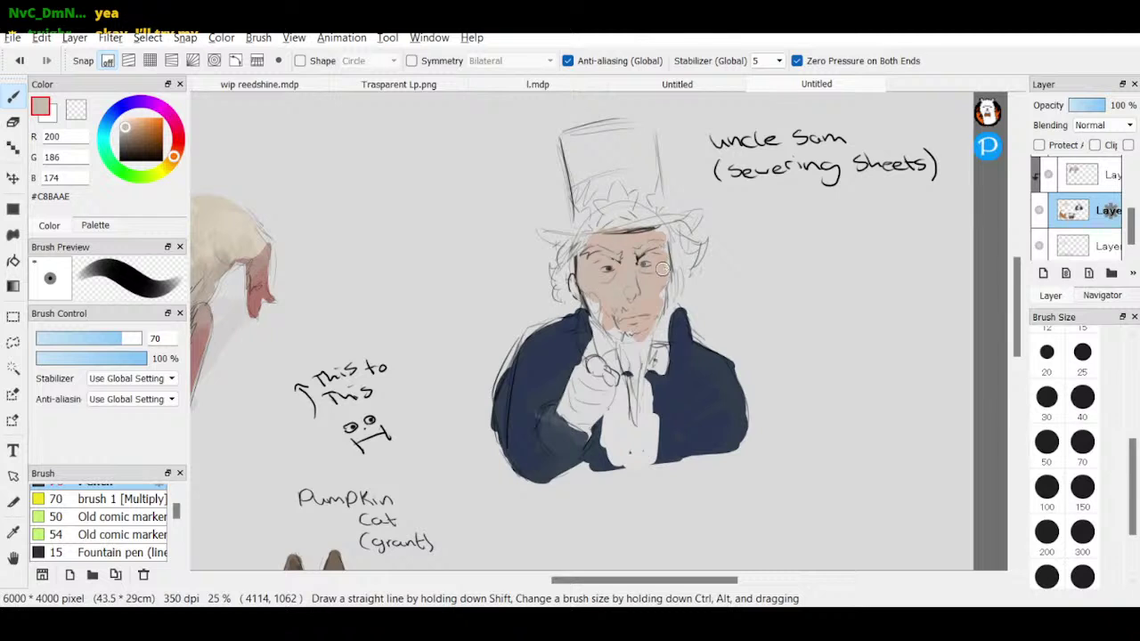
{"action": "left_click_drag", "start_coordinate": [125, 126], "coordinate": [134, 124]}
{"action": "left_click_drag", "start_coordinate": [662, 268], "coordinate": [661, 297]}
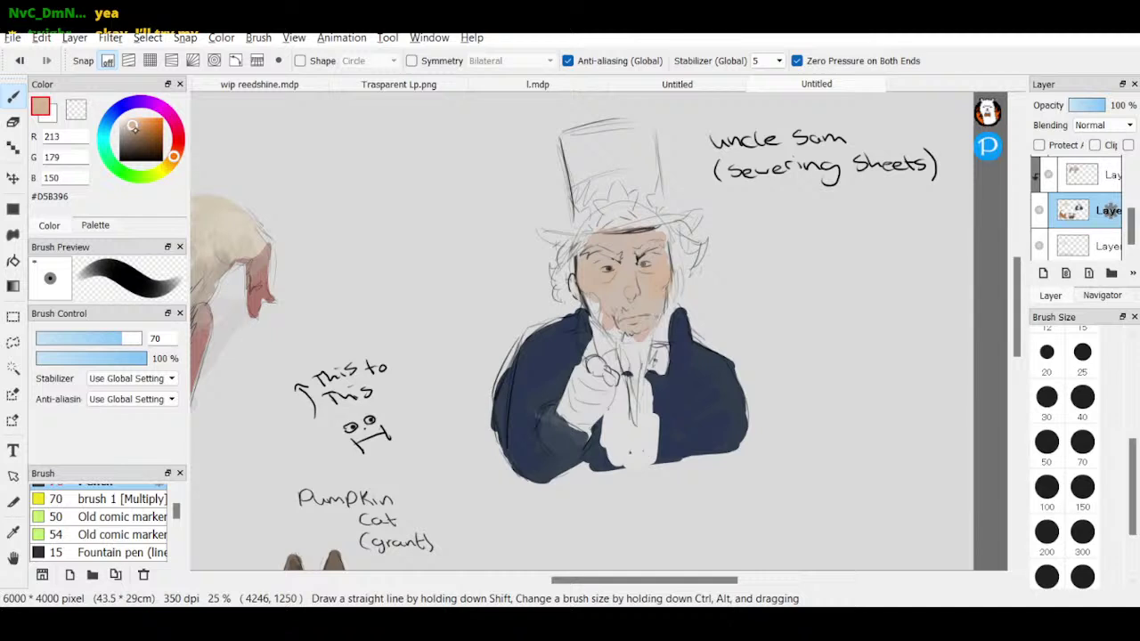
- Shade the cheeks and around the eyes with grey-brown #A28B78, and fill in the pointing hand
{"action": "left_click_drag", "start_coordinate": [132, 126], "coordinate": [130, 133]}
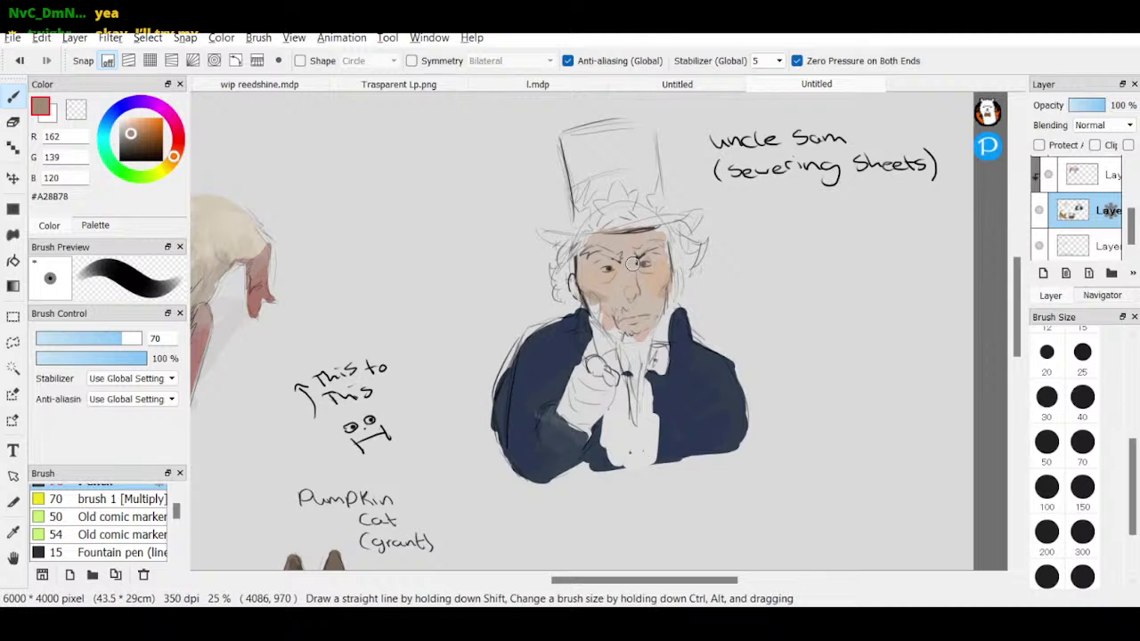
{"action": "left_click_drag", "start_coordinate": [613, 273], "coordinate": [642, 263]}
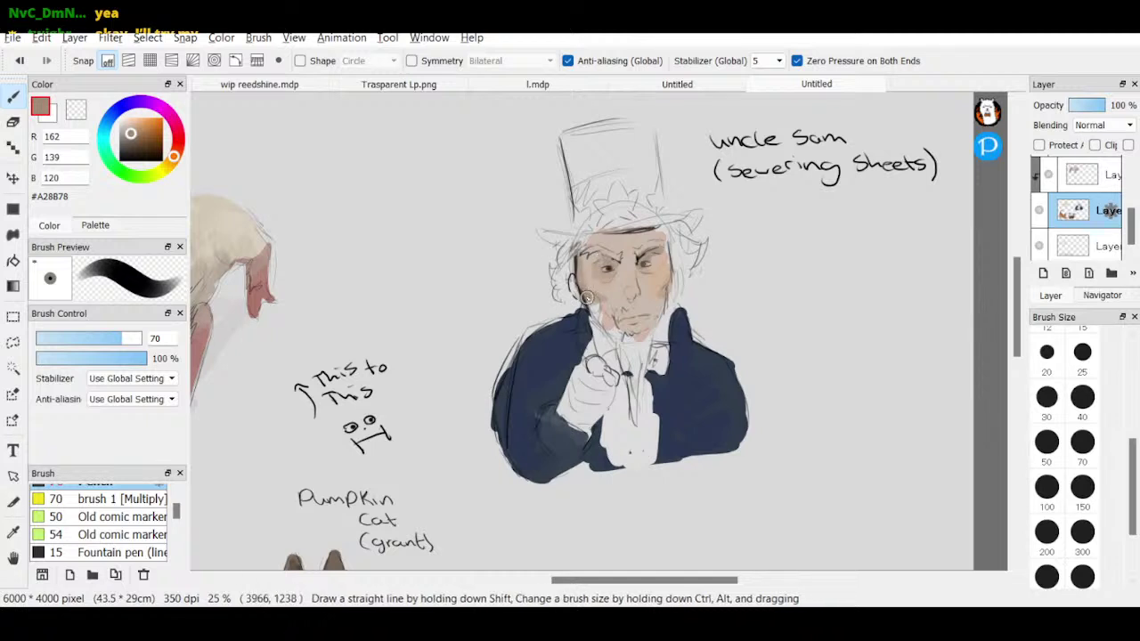
{"action": "mouse_move", "coordinate": [593, 381]}
{"action": "left_mouse_down"}
{"action": "mouse_move", "coordinate": [577, 408]}
{"action": "mouse_move", "coordinate": [584, 383]}
{"action": "mouse_move", "coordinate": [601, 374]}
{"action": "mouse_move", "coordinate": [615, 385]}
{"action": "mouse_move", "coordinate": [576, 394]}
{"action": "mouse_move", "coordinate": [580, 383]}
{"action": "mouse_move", "coordinate": [567, 416]}
{"action": "mouse_move", "coordinate": [571, 389]}
{"action": "mouse_move", "coordinate": [589, 421]}
{"action": "mouse_move", "coordinate": [567, 400]}
{"action": "mouse_move", "coordinate": [597, 377]}
{"action": "mouse_move", "coordinate": [595, 410]}
{"action": "mouse_move", "coordinate": [602, 383]}
{"action": "mouse_move", "coordinate": [578, 416]}
{"action": "left_mouse_up"}
- Shade the forehead under the hat brim and the brow area with darker brown #8D6C4F
{"action": "left_click", "coordinate": [132, 127]}
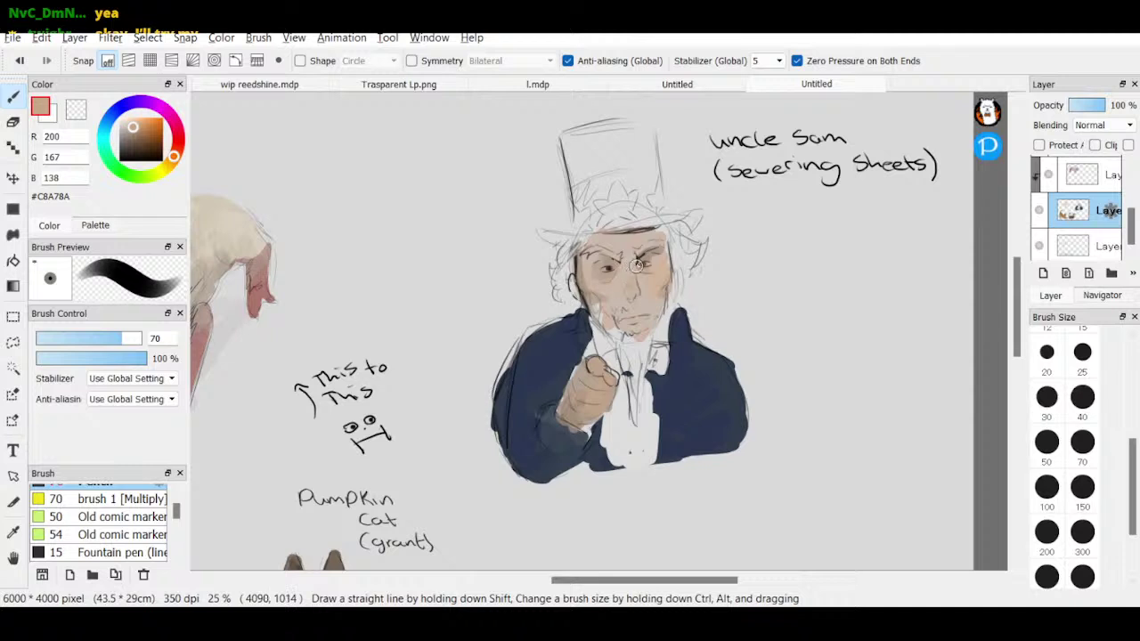
{"action": "left_click", "coordinate": [656, 244], "text": "alt"}
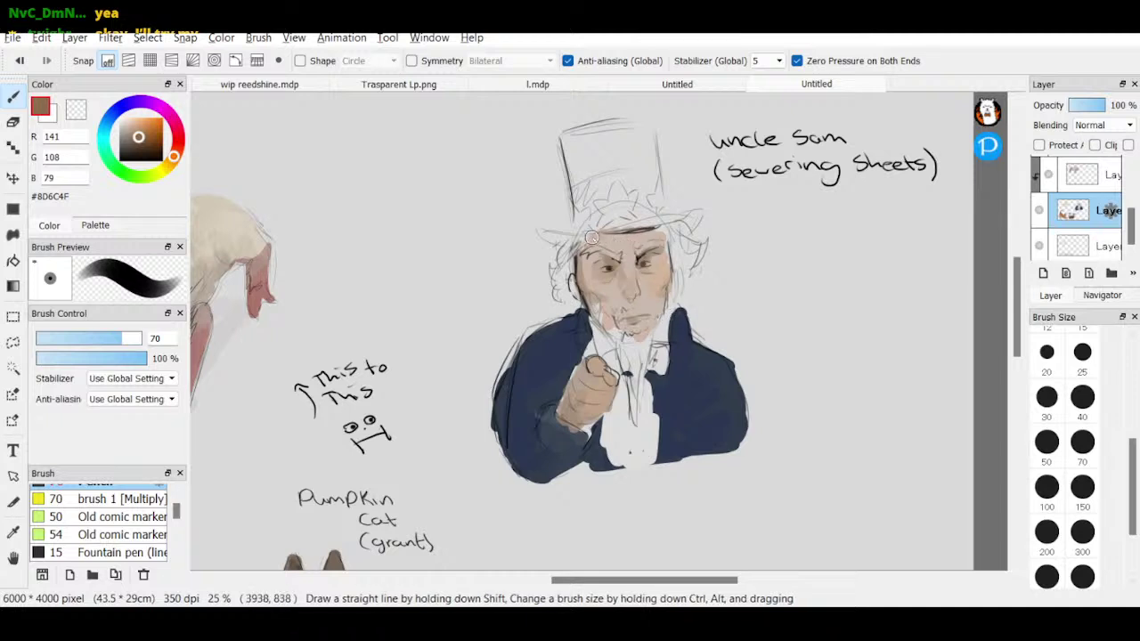
{"action": "mouse_move", "coordinate": [588, 239]}
{"action": "left_mouse_down"}
{"action": "mouse_move", "coordinate": [657, 233]}
{"action": "mouse_move", "coordinate": [665, 258]}
{"action": "left_mouse_up"}
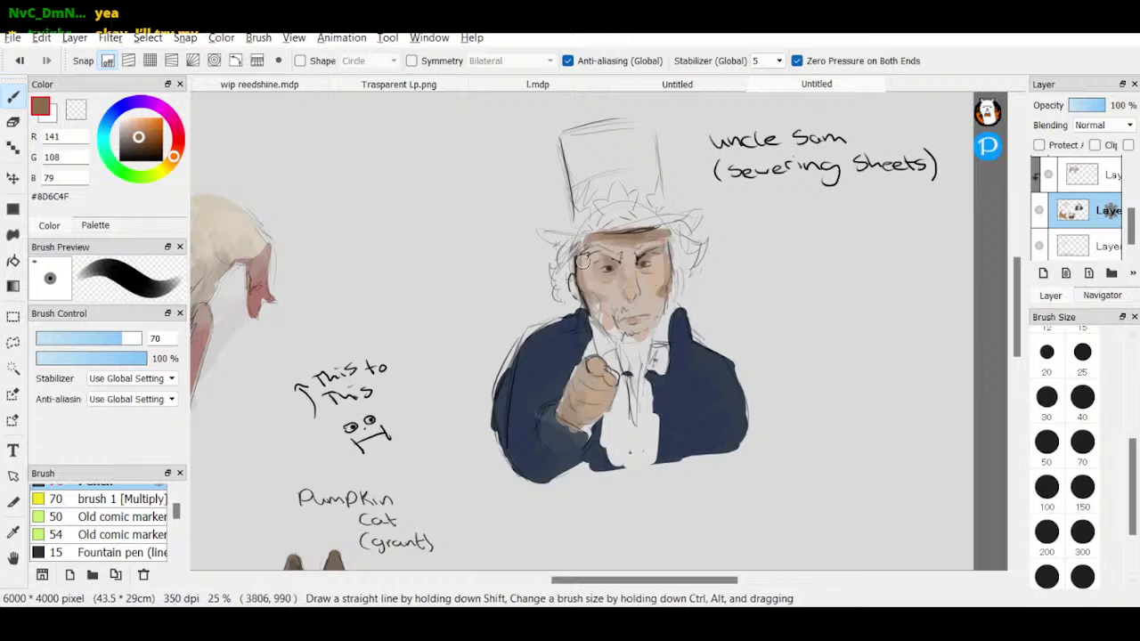
- Finish shading the temples and warm the cheeks, forehead and lower face with orange-tan #C89262
{"action": "mouse_move", "coordinate": [584, 261]}
{"action": "left_mouse_down"}
{"action": "mouse_move", "coordinate": [588, 297]}
{"action": "mouse_move", "coordinate": [588, 282]}
{"action": "left_mouse_up"}
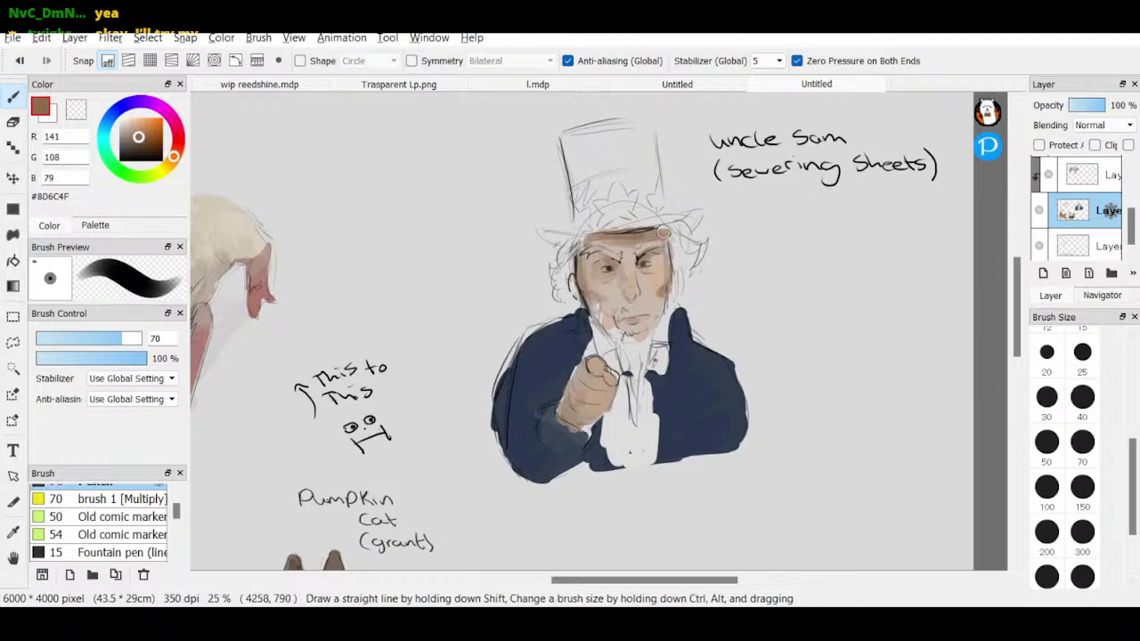
{"action": "left_click_drag", "start_coordinate": [137, 137], "coordinate": [142, 126]}
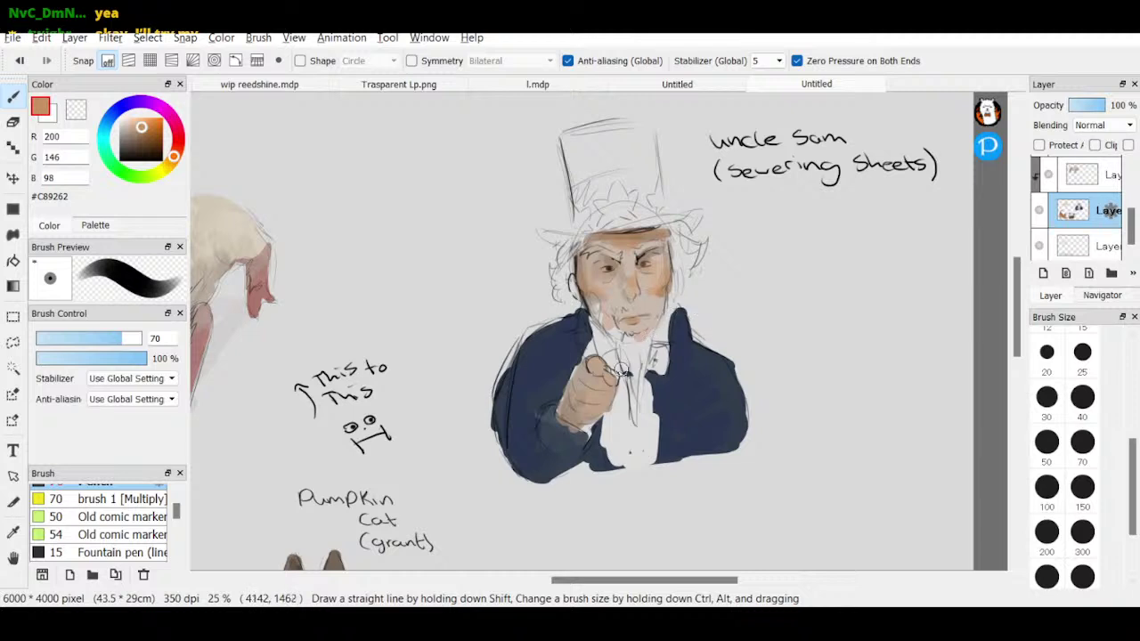
{"action": "mouse_move", "coordinate": [590, 386]}
{"action": "left_mouse_down"}
{"action": "mouse_move", "coordinate": [591, 410]}
{"action": "mouse_move", "coordinate": [608, 408]}
{"action": "left_mouse_up"}
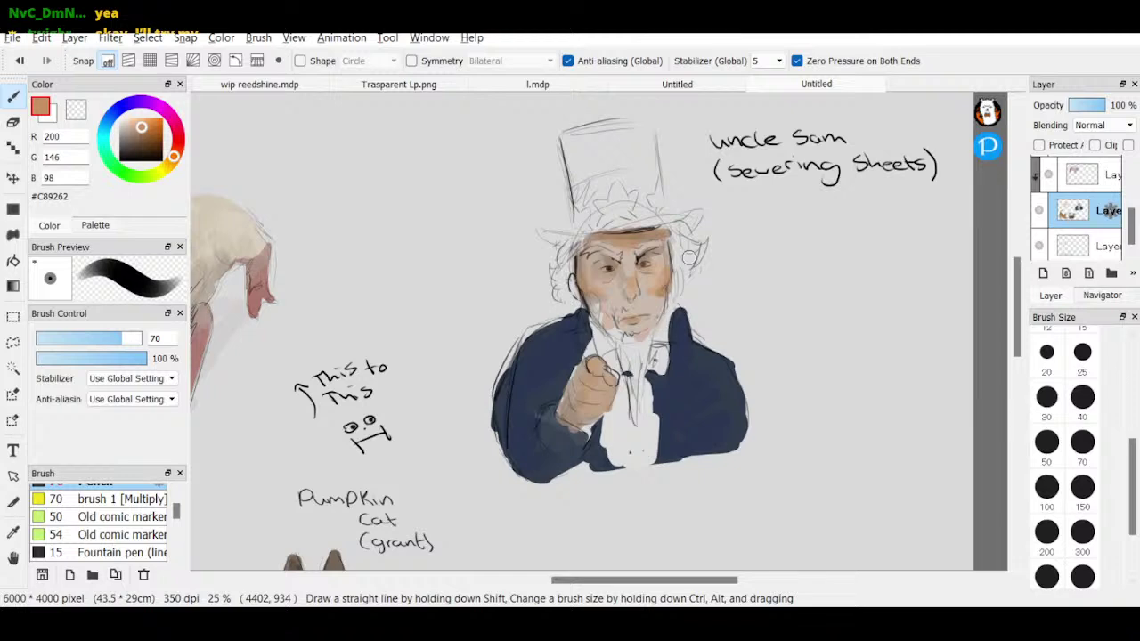
- Paint the eyebrows and beard in light grey #D1D1D1, using brush sizes 10 and 15 for the fine strokes
{"action": "left_click_drag", "start_coordinate": [141, 126], "coordinate": [119, 125]}
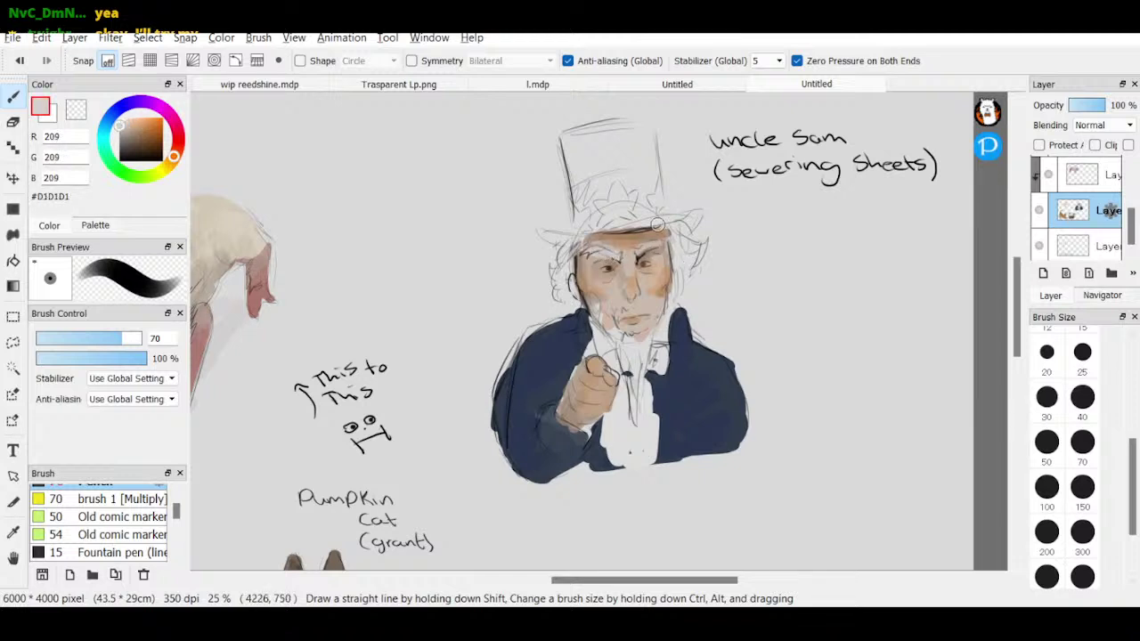
{"action": "scroll", "coordinate": [1082, 446], "scroll_direction": "up", "scroll_amount": 3}
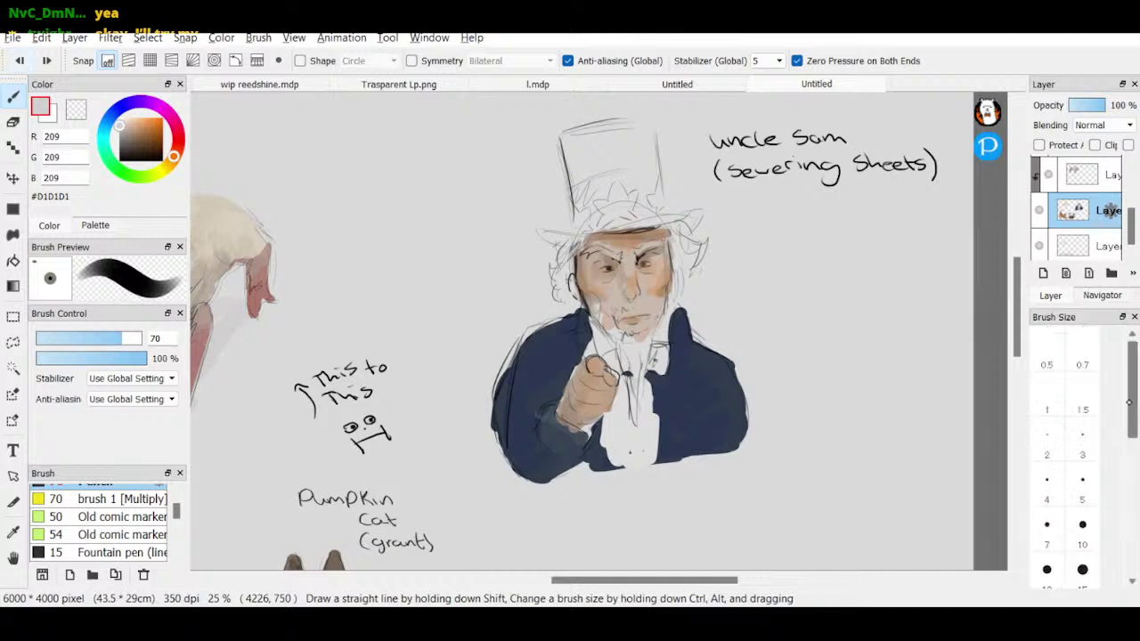
{"action": "left_click", "coordinate": [1082, 526]}
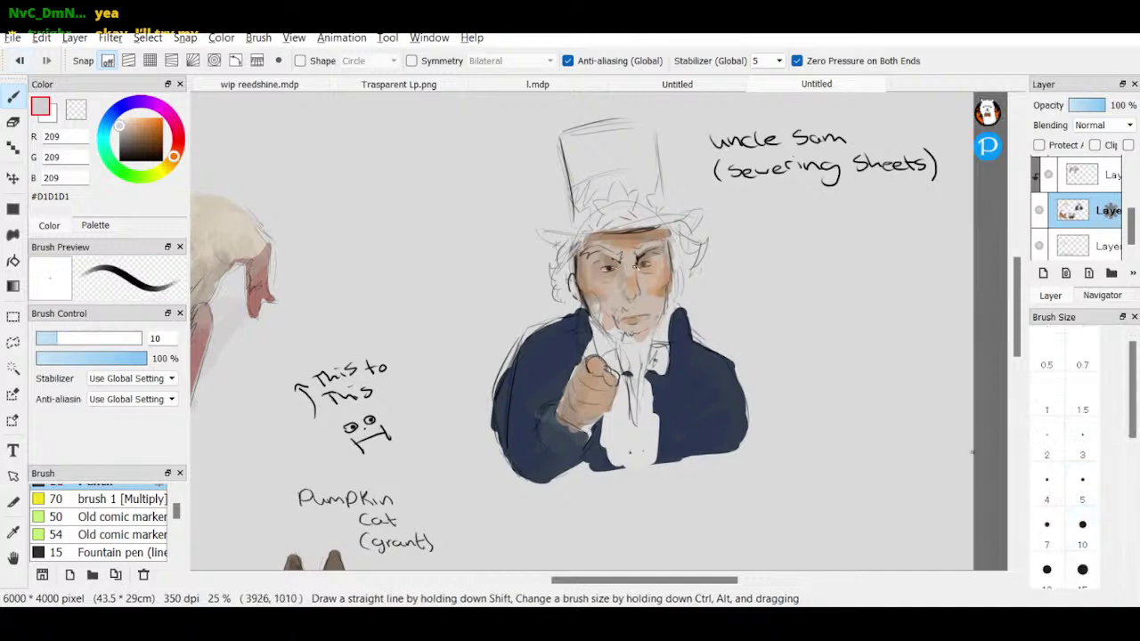
{"action": "left_click", "coordinate": [1082, 570]}
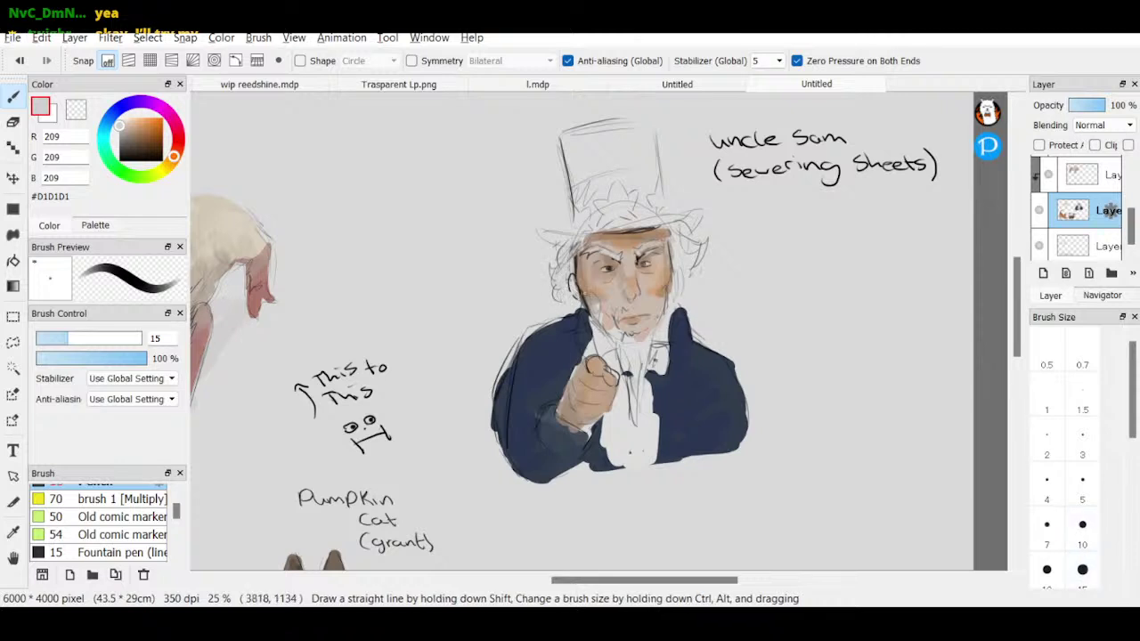
{"action": "left_click", "coordinate": [1132, 488]}
{"action": "left_click", "coordinate": [1082, 446]}
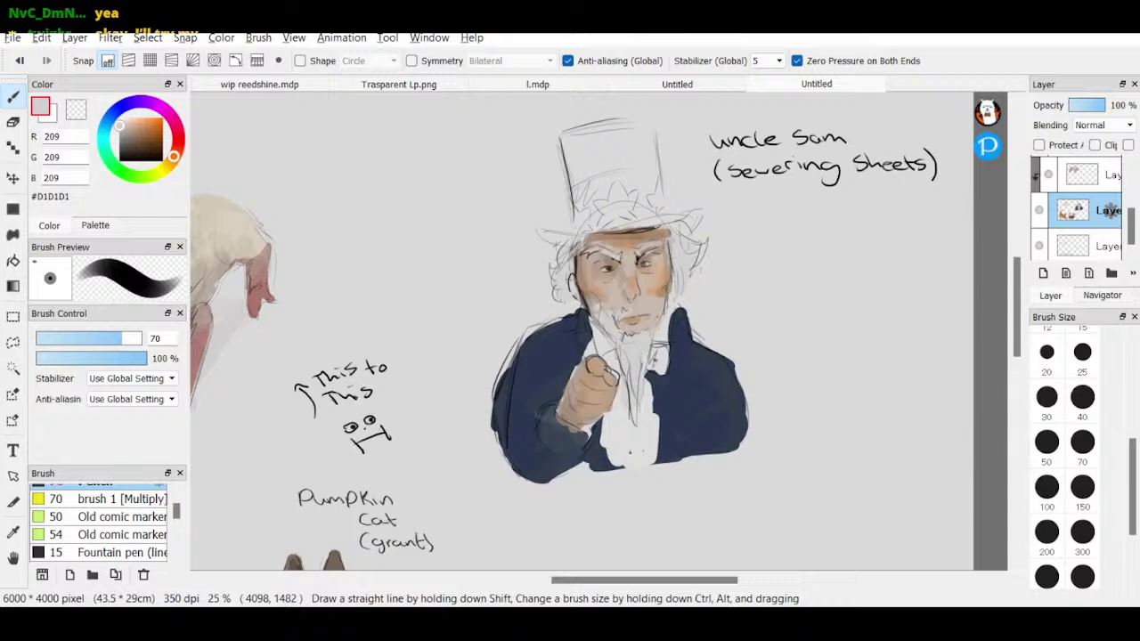
- Fill the top hat and the shirt front with cream #FBF6E2, using brush sizes 40 and 150
{"action": "left_click", "coordinate": [1082, 397]}
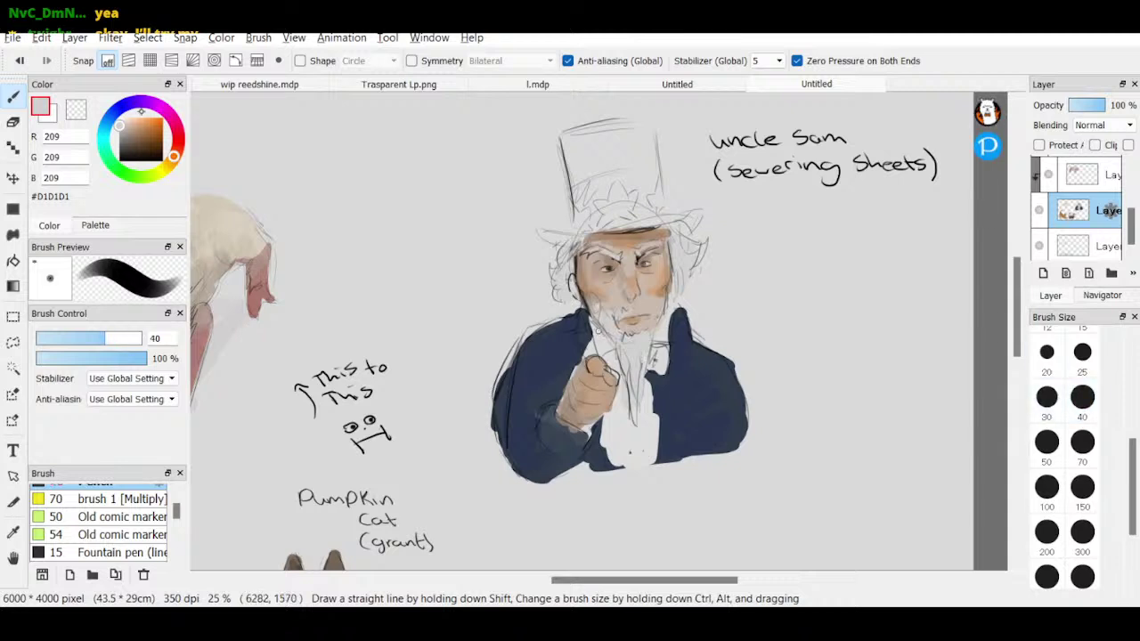
{"action": "left_click", "coordinate": [129, 118]}
{"action": "left_click", "coordinate": [165, 168]}
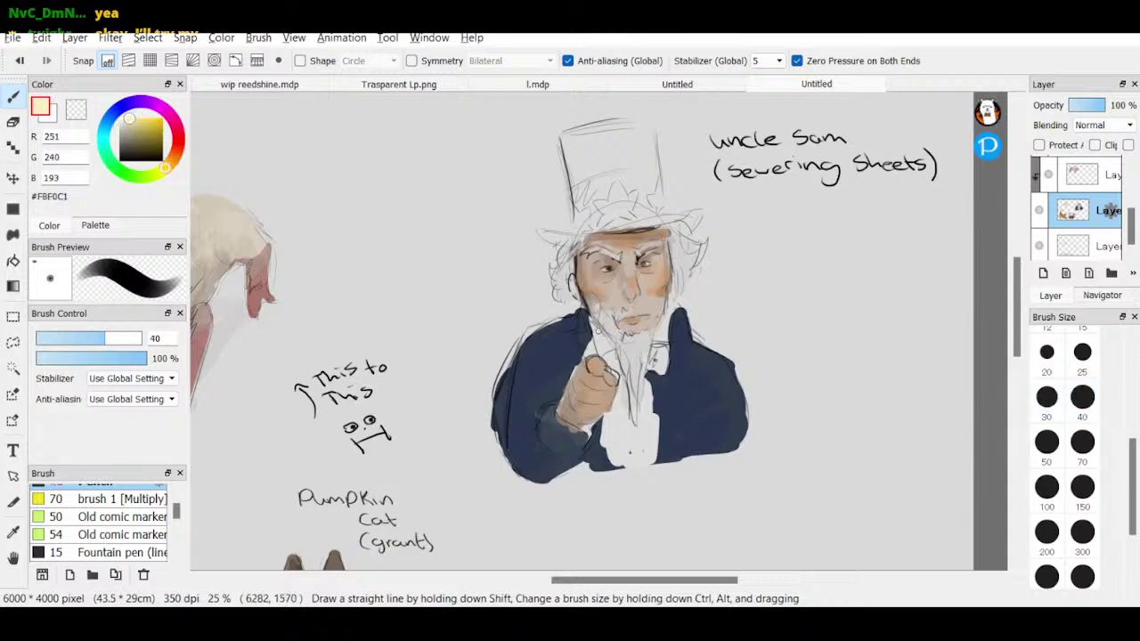
{"action": "left_click", "coordinate": [124, 117]}
{"action": "mouse_move", "coordinate": [572, 143]}
{"action": "left_mouse_down"}
{"action": "mouse_move", "coordinate": [584, 200]}
{"action": "mouse_move", "coordinate": [580, 147]}
{"action": "mouse_move", "coordinate": [589, 165]}
{"action": "mouse_move", "coordinate": [597, 100]}
{"action": "mouse_move", "coordinate": [584, 143]}
{"action": "mouse_move", "coordinate": [635, 143]}
{"action": "mouse_move", "coordinate": [651, 165]}
{"action": "mouse_move", "coordinate": [622, 211]}
{"action": "mouse_move", "coordinate": [594, 205]}
{"action": "mouse_move", "coordinate": [582, 228]}
{"action": "mouse_move", "coordinate": [553, 233]}
{"action": "mouse_move", "coordinate": [618, 213]}
{"action": "mouse_move", "coordinate": [681, 216]}
{"action": "left_mouse_up"}
{"action": "left_click", "coordinate": [1082, 486]}
{"action": "mouse_move", "coordinate": [605, 374]}
{"action": "left_mouse_down"}
{"action": "mouse_move", "coordinate": [624, 458]}
{"action": "mouse_move", "coordinate": [634, 461]}
{"action": "mouse_move", "coordinate": [652, 381]}
{"action": "left_mouse_up"}
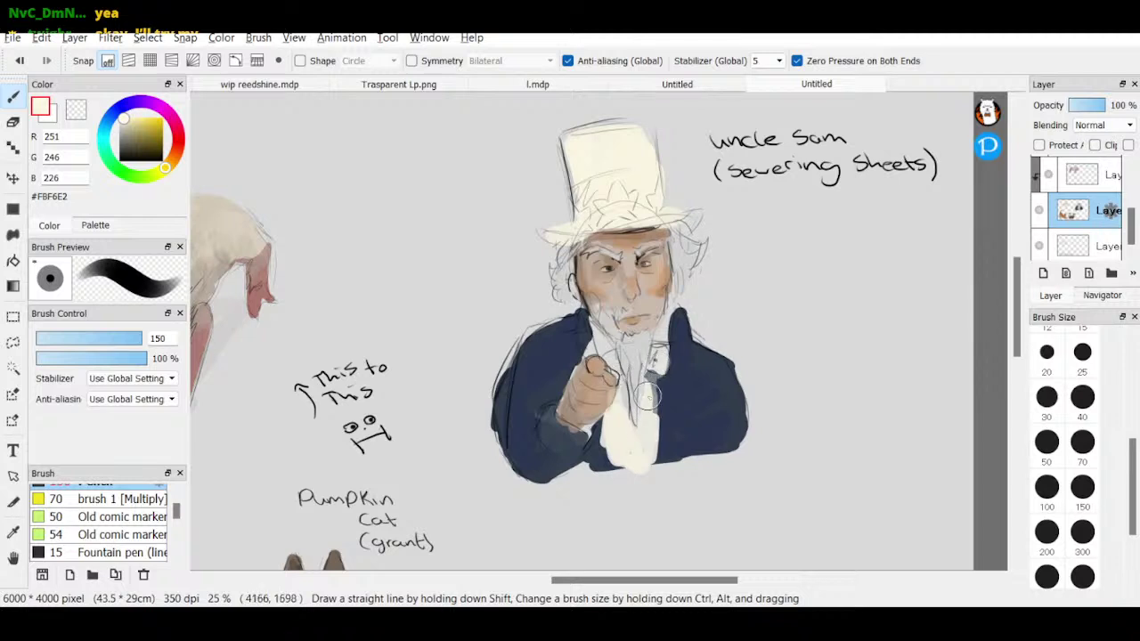
- Fill the band of the top hat with slate blue #4E6277 at brush size 40
{"action": "left_click", "coordinate": [1082, 398]}
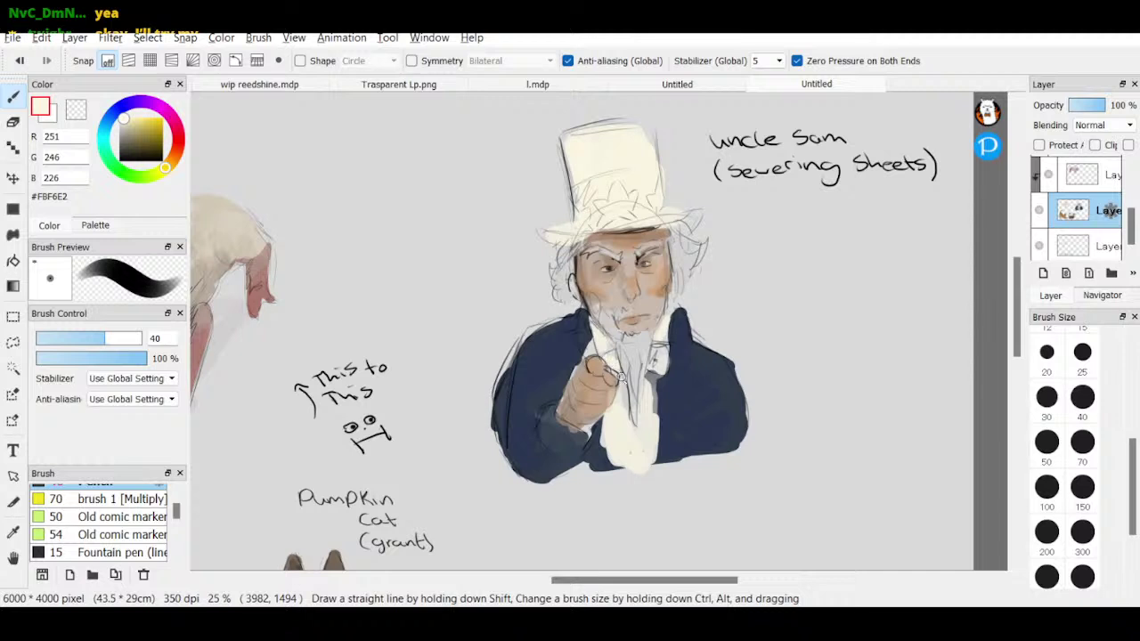
{"action": "left_click", "coordinate": [109, 120]}
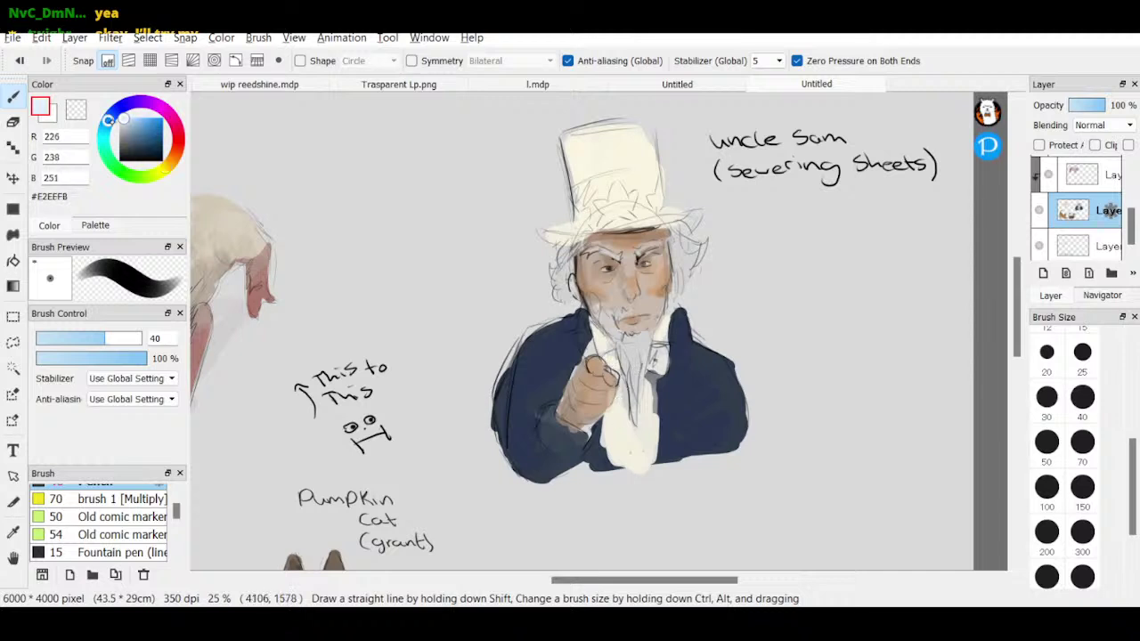
{"action": "left_click", "coordinate": [135, 133]}
{"action": "left_click", "coordinate": [134, 141]}
{"action": "mouse_move", "coordinate": [583, 198]}
{"action": "left_mouse_down"}
{"action": "mouse_move", "coordinate": [608, 184]}
{"action": "mouse_move", "coordinate": [599, 207]}
{"action": "mouse_move", "coordinate": [618, 214]}
{"action": "mouse_move", "coordinate": [586, 221]}
{"action": "mouse_move", "coordinate": [614, 215]}
{"action": "mouse_move", "coordinate": [621, 195]}
{"action": "mouse_move", "coordinate": [609, 188]}
{"action": "mouse_move", "coordinate": [636, 181]}
{"action": "mouse_move", "coordinate": [614, 173]}
{"action": "mouse_move", "coordinate": [651, 172]}
{"action": "mouse_move", "coordinate": [657, 207]}
{"action": "mouse_move", "coordinate": [641, 177]}
{"action": "mouse_move", "coordinate": [611, 208]}
{"action": "mouse_move", "coordinate": [639, 214]}
{"action": "mouse_move", "coordinate": [649, 204]}
{"action": "mouse_move", "coordinate": [581, 224]}
{"action": "mouse_move", "coordinate": [581, 202]}
{"action": "mouse_move", "coordinate": [628, 189]}
{"action": "left_mouse_up"}
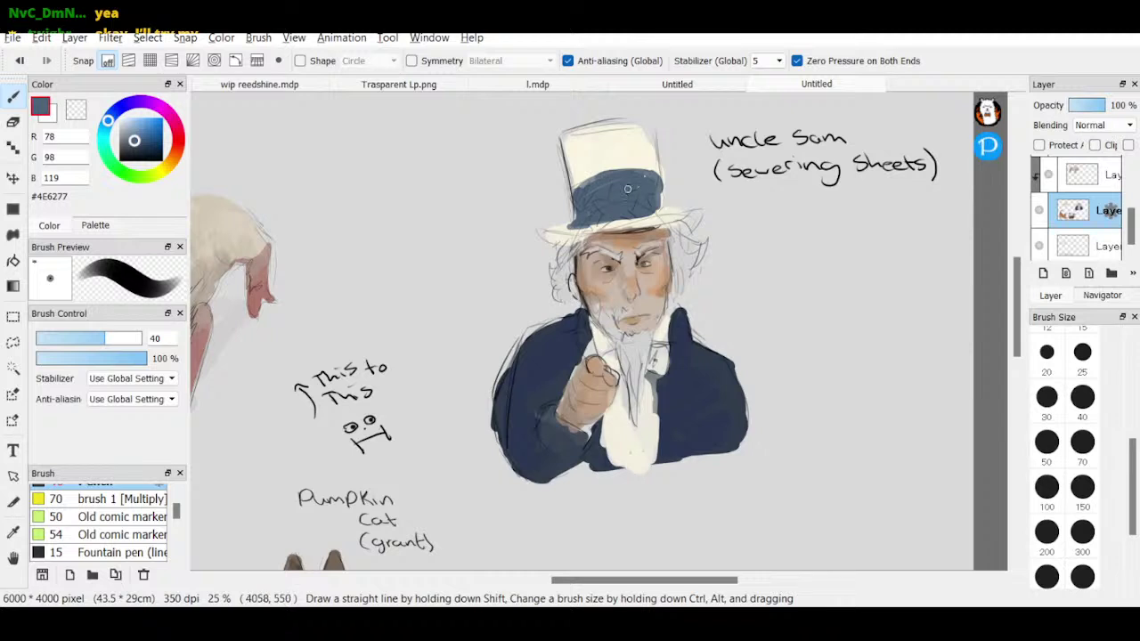
- Colour the hair on both sides of the face and the beard with creams #F7F5E3 and #DDD6C0
{"action": "left_click", "coordinate": [119, 115]}
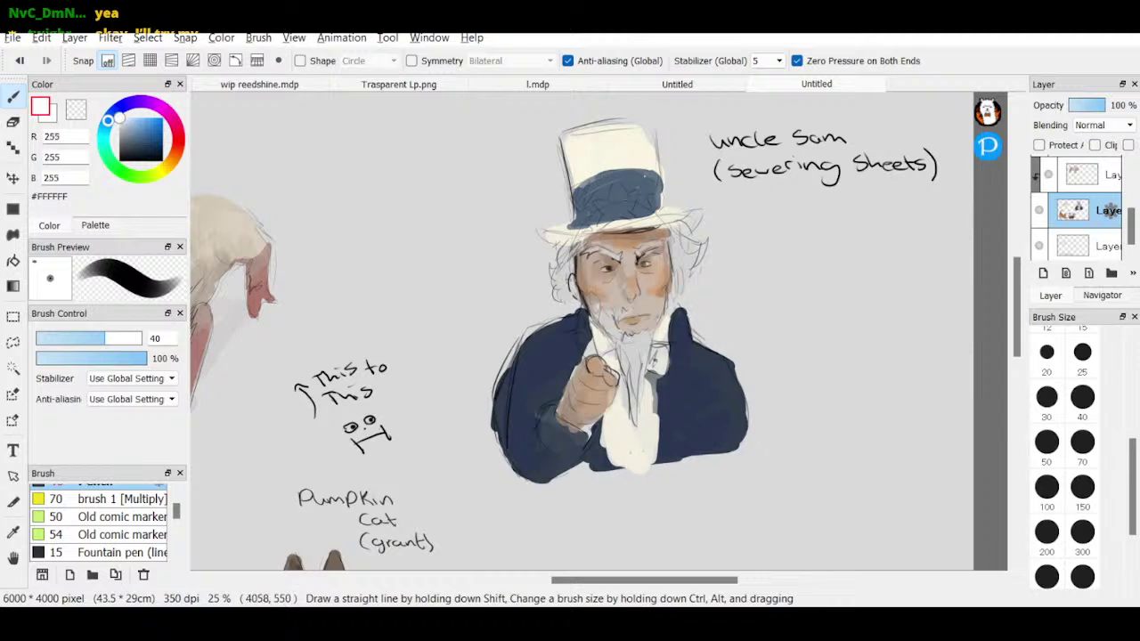
{"action": "left_click", "coordinate": [163, 168]}
{"action": "left_click", "coordinate": [122, 119]}
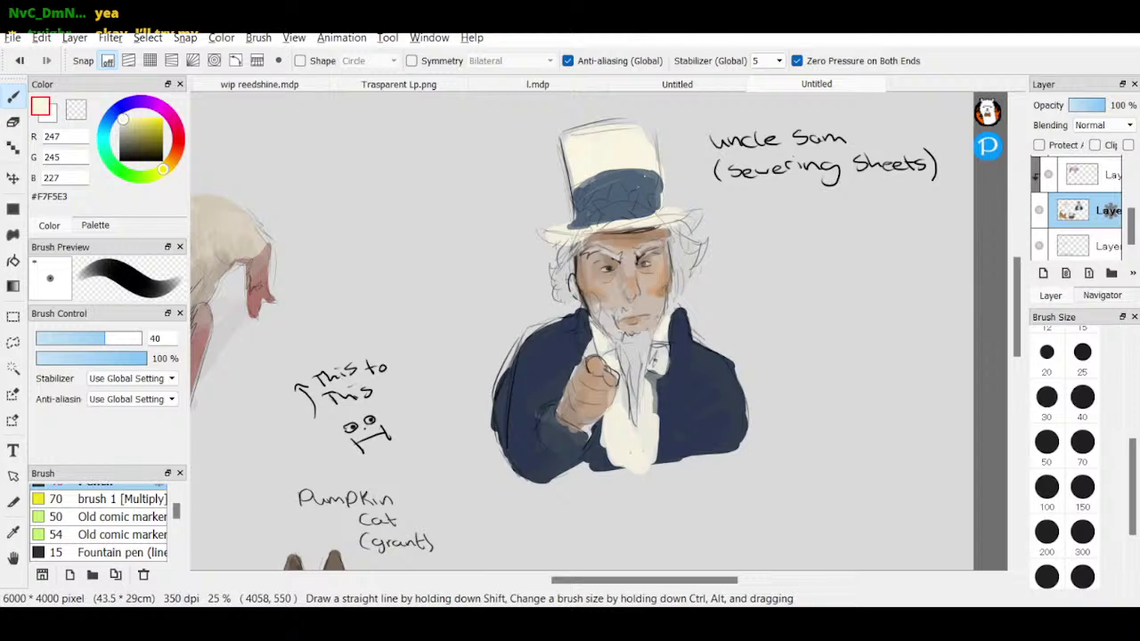
{"action": "mouse_move", "coordinate": [575, 253]}
{"action": "left_mouse_down"}
{"action": "mouse_move", "coordinate": [563, 278]}
{"action": "mouse_move", "coordinate": [581, 266]}
{"action": "left_mouse_up"}
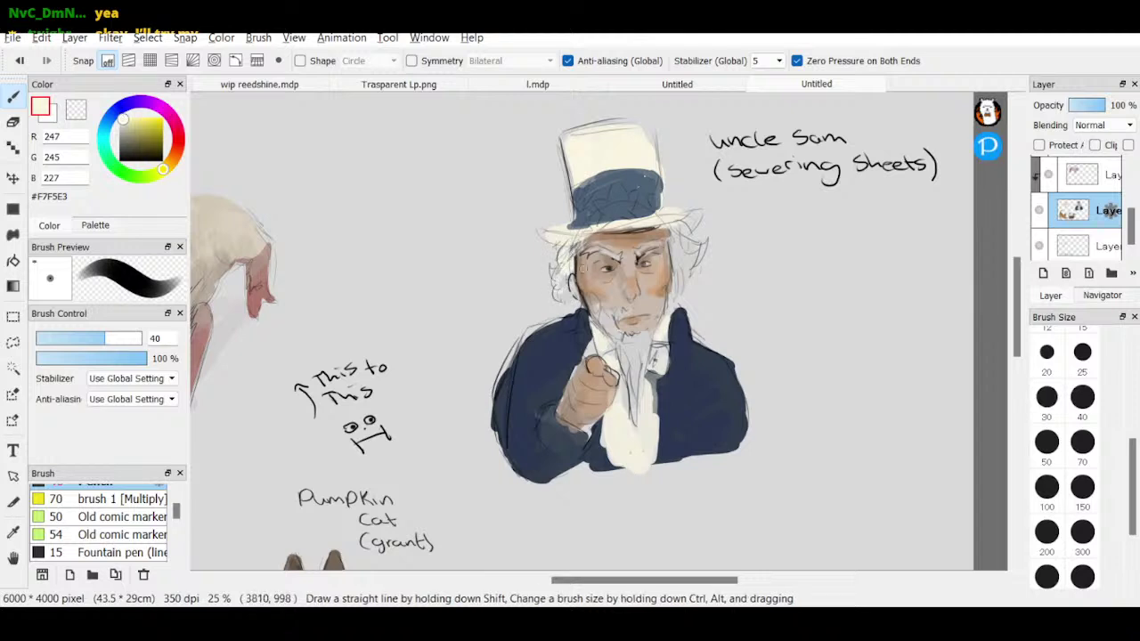
{"action": "left_click", "coordinate": [165, 167]}
{"action": "left_click", "coordinate": [125, 124]}
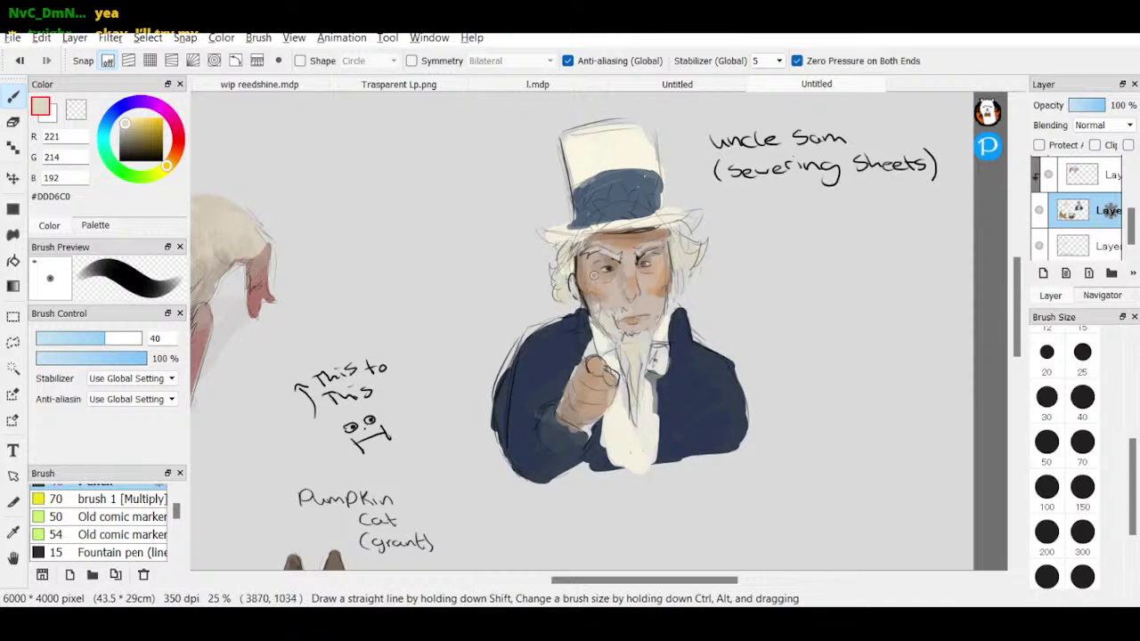
- Paint three white #FFFFFF stars across the blue hat band
{"action": "left_click_drag", "start_coordinate": [127, 121], "coordinate": [102, 87]}
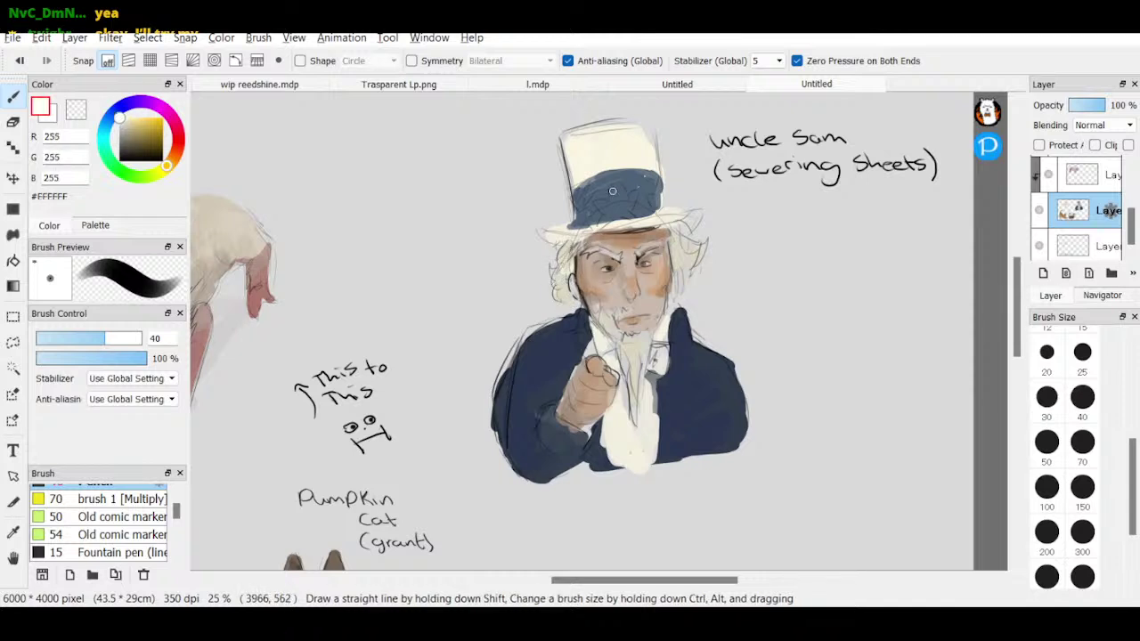
{"action": "mouse_move", "coordinate": [611, 198]}
{"action": "left_mouse_down"}
{"action": "mouse_move", "coordinate": [617, 187]}
{"action": "mouse_move", "coordinate": [623, 198]}
{"action": "mouse_move", "coordinate": [601, 206]}
{"action": "mouse_move", "coordinate": [612, 212]}
{"action": "mouse_move", "coordinate": [623, 200]}
{"action": "mouse_move", "coordinate": [578, 222]}
{"action": "left_mouse_up"}
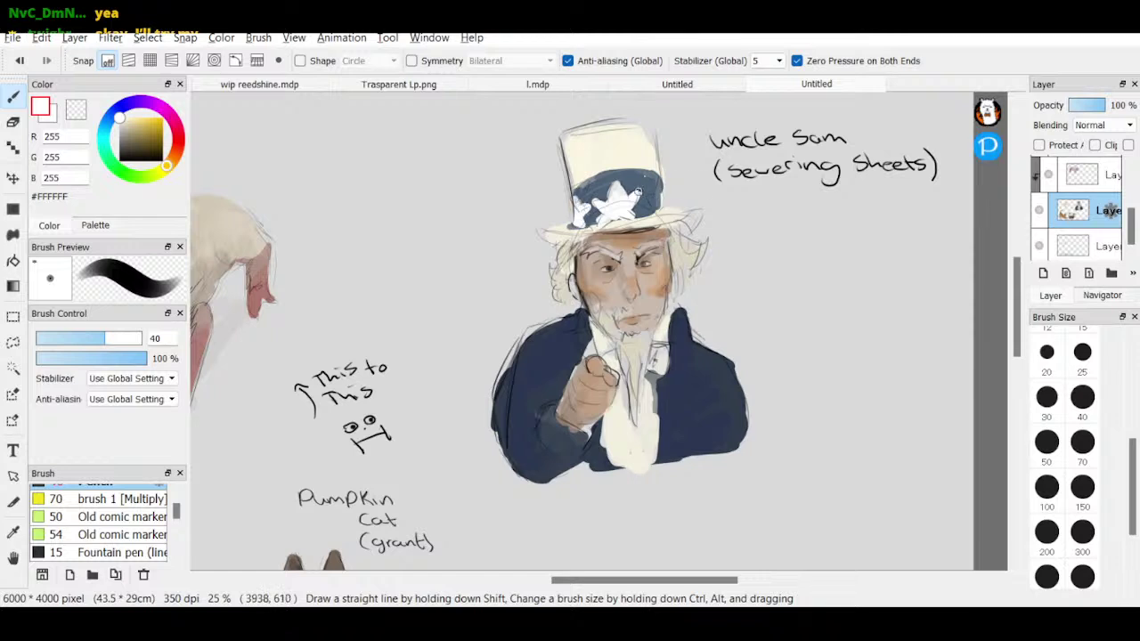
{"action": "left_click_drag", "start_coordinate": [658, 195], "coordinate": [652, 203]}
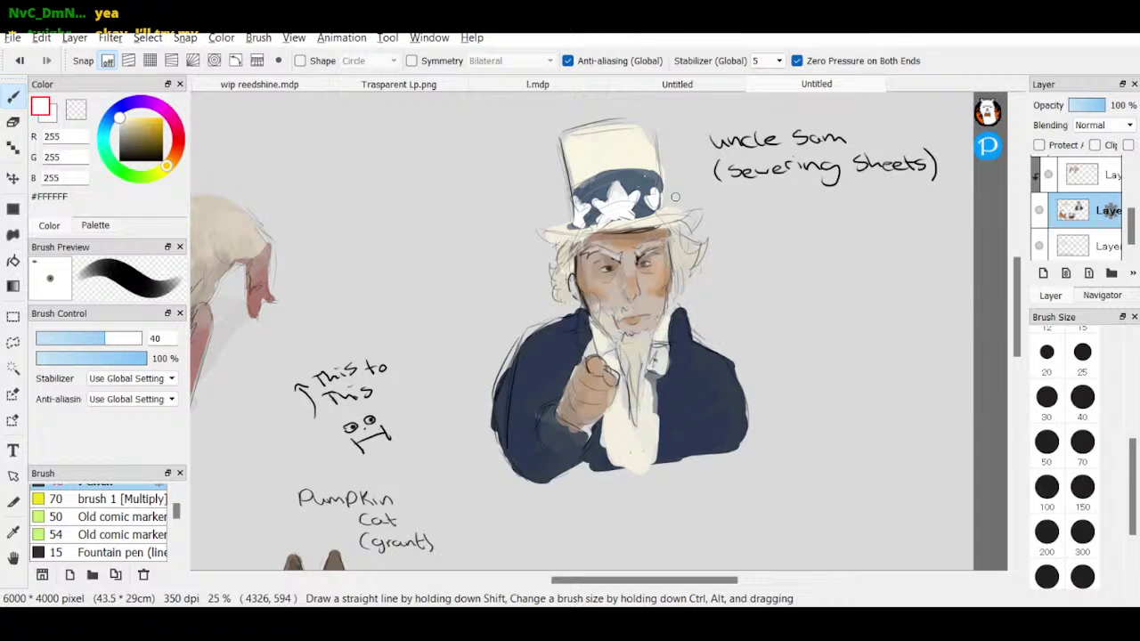
- Add a peach blush of #EEA480 to the cheek on the viewer's left
{"action": "left_click", "coordinate": [176, 151]}
{"action": "left_click_drag", "start_coordinate": [149, 126], "coordinate": [138, 120]}
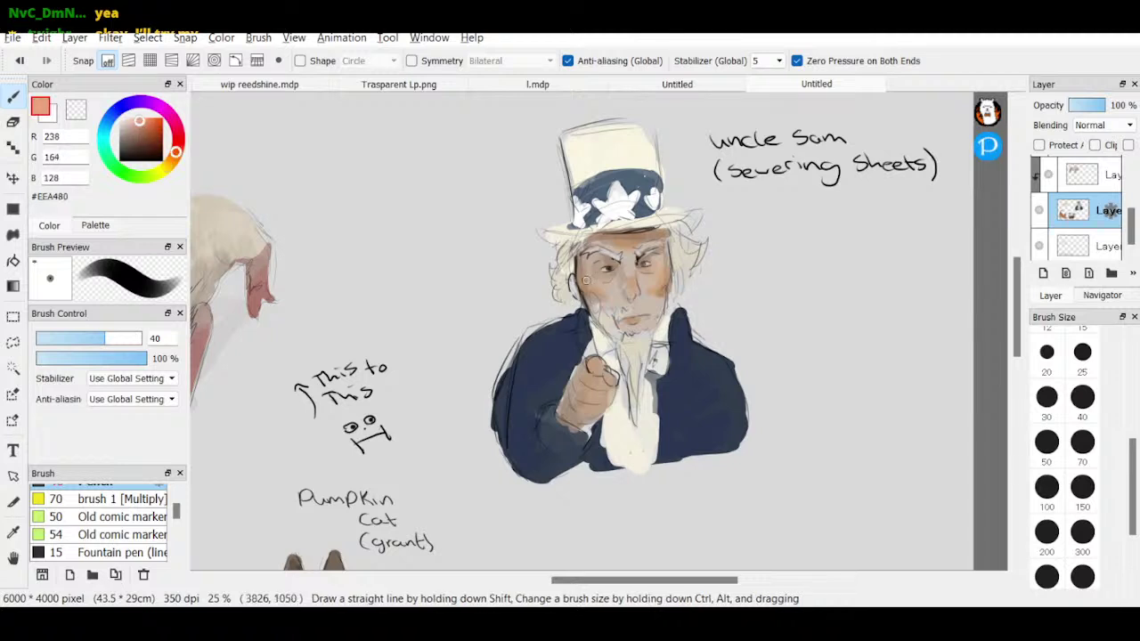
{"action": "left_click_drag", "start_coordinate": [586, 280], "coordinate": [587, 283]}
- Blend tan #C8AD8A over the cheek on the viewer's right with brush size 150
{"action": "left_click", "coordinate": [1082, 487]}
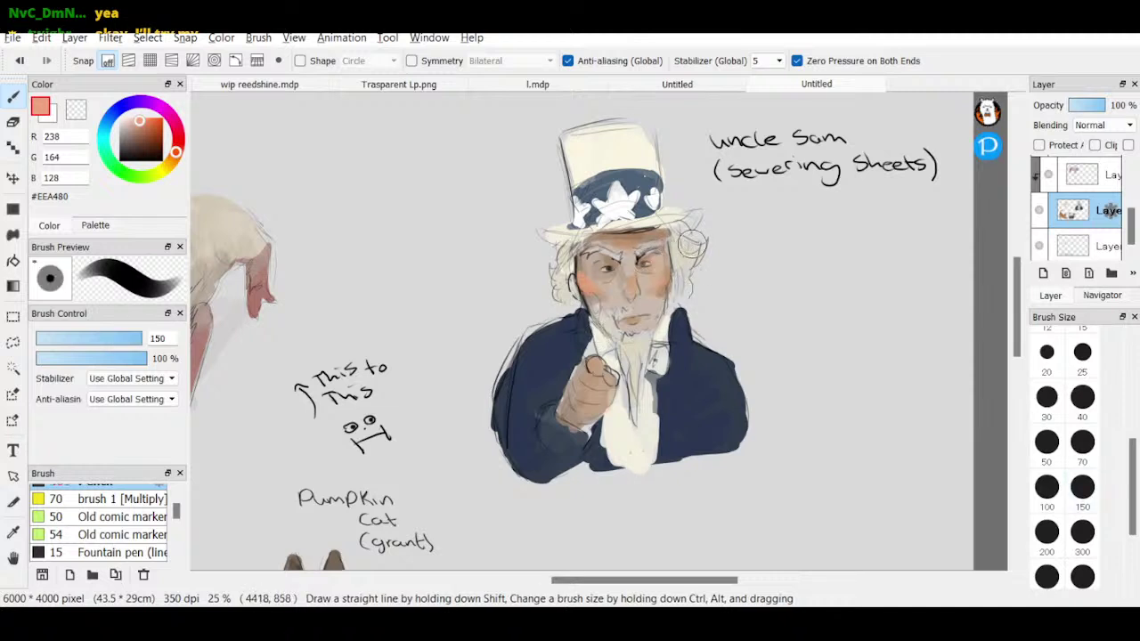
{"action": "left_click", "coordinate": [166, 166]}
{"action": "left_click", "coordinate": [171, 160]}
{"action": "left_click_drag", "start_coordinate": [139, 121], "coordinate": [133, 126]}
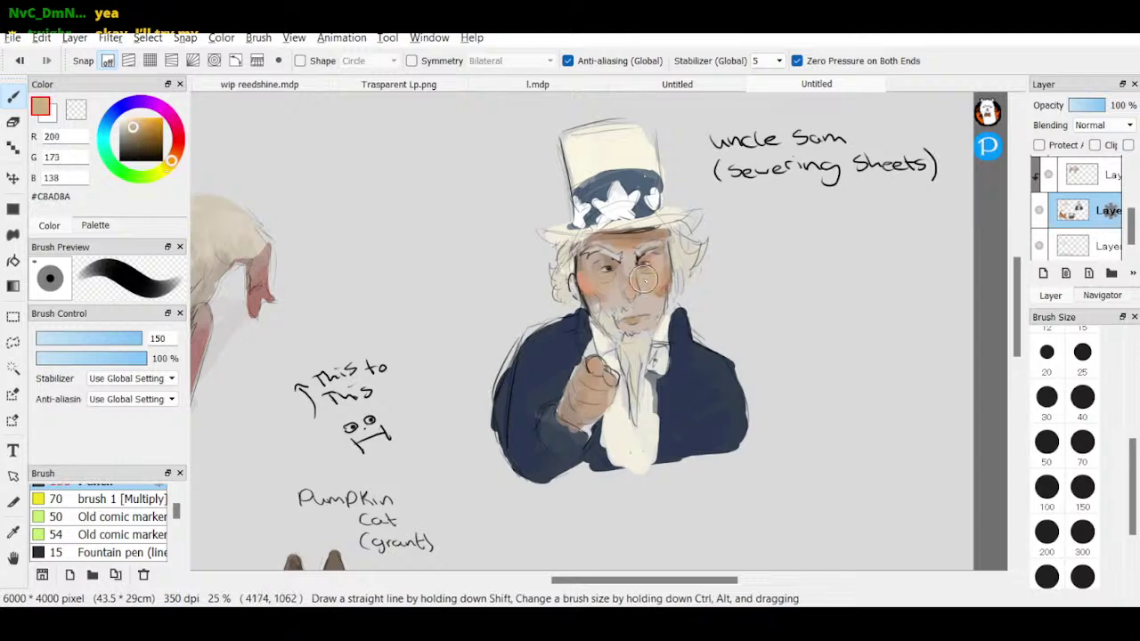
- Highlight the forehead and under the eyes with #F3D8B4 at brush size 40, and redden the nose and lips with #DD875E
{"action": "left_click", "coordinate": [1082, 395]}
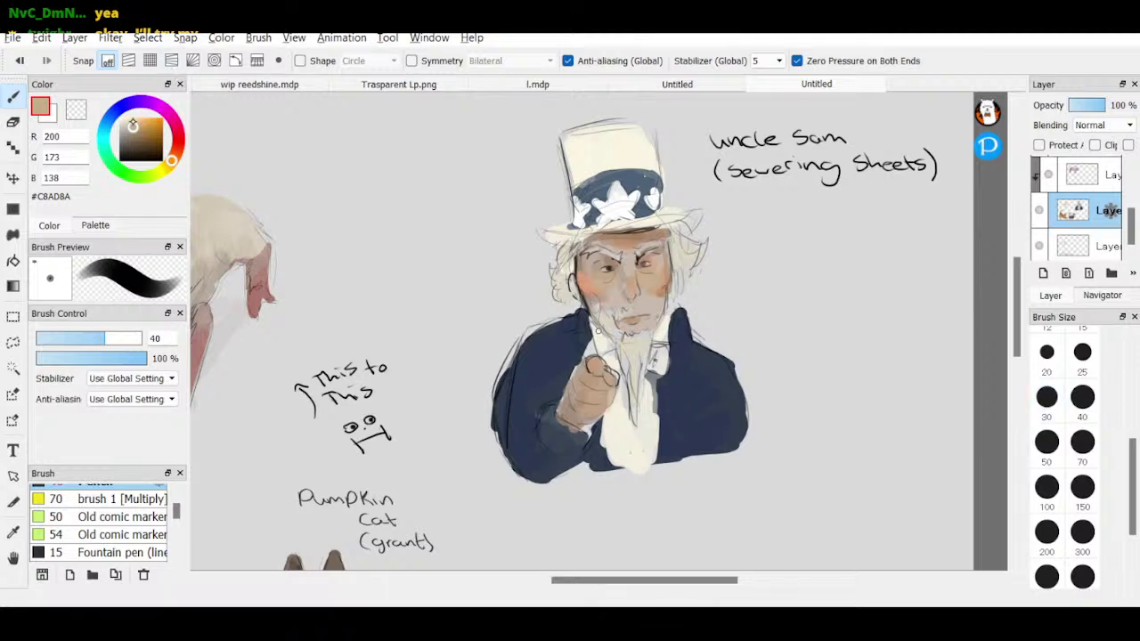
{"action": "left_click", "coordinate": [599, 330], "text": "alt"}
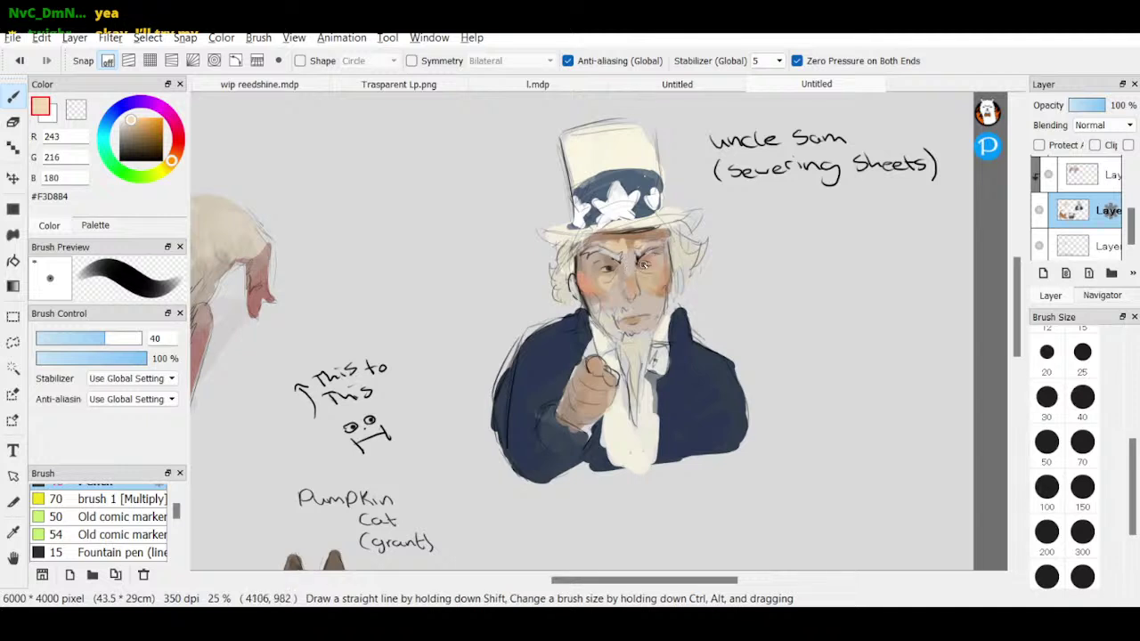
{"action": "left_click_drag", "start_coordinate": [172, 158], "coordinate": [144, 124]}
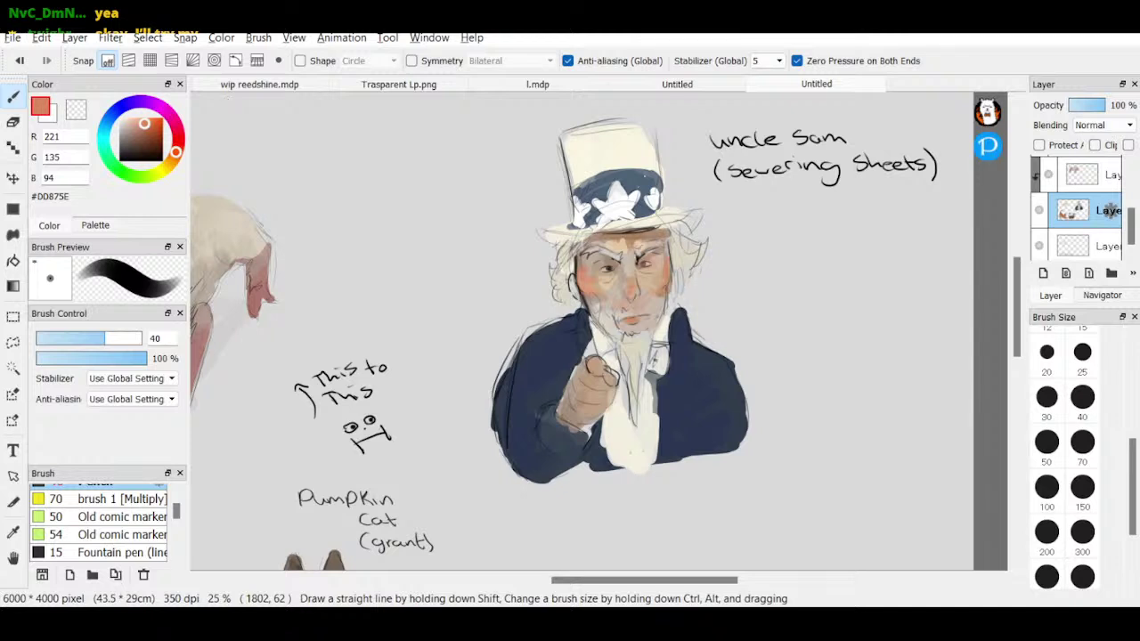
- Darken the eye sockets with brown #915B32, and add white #FFFFFF highlights to the eyes at brush size 25
{"action": "left_click_drag", "start_coordinate": [175, 155], "coordinate": [148, 137]}
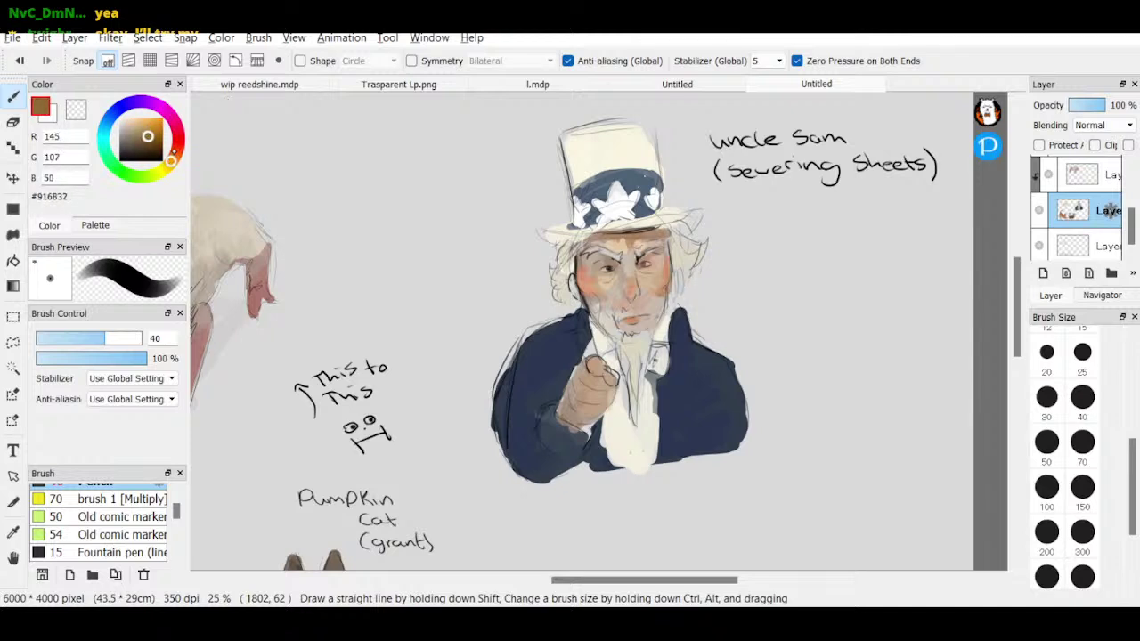
{"action": "left_click", "coordinate": [175, 155]}
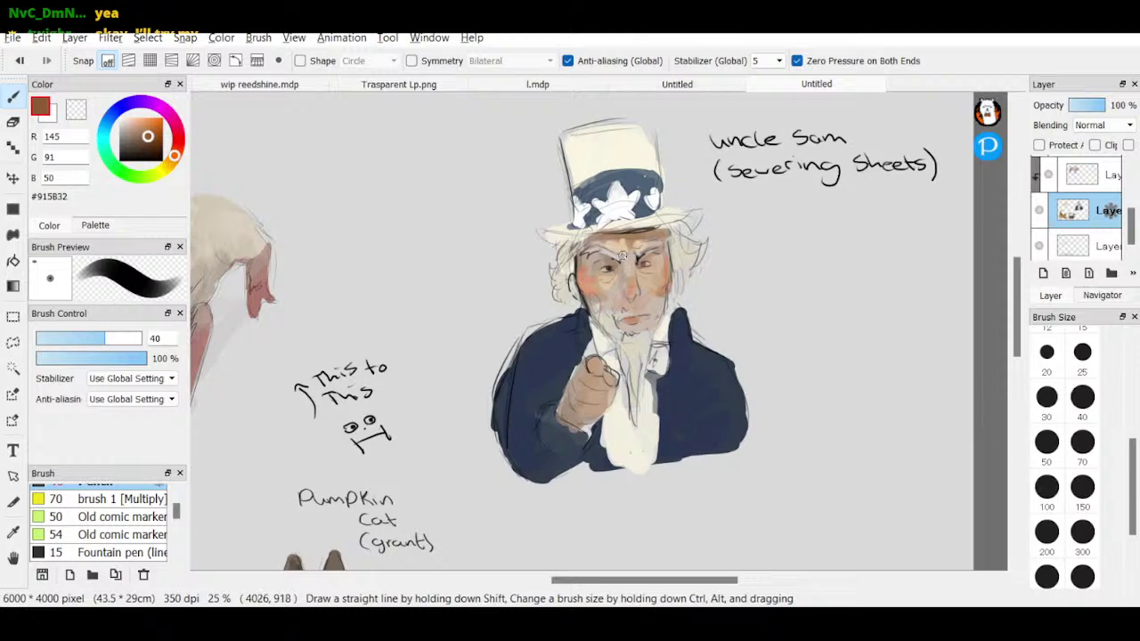
{"action": "mouse_move", "coordinate": [643, 261]}
{"action": "left_mouse_down"}
{"action": "mouse_move", "coordinate": [613, 277]}
{"action": "mouse_move", "coordinate": [592, 281]}
{"action": "mouse_move", "coordinate": [674, 281]}
{"action": "mouse_move", "coordinate": [617, 264]}
{"action": "left_mouse_up"}
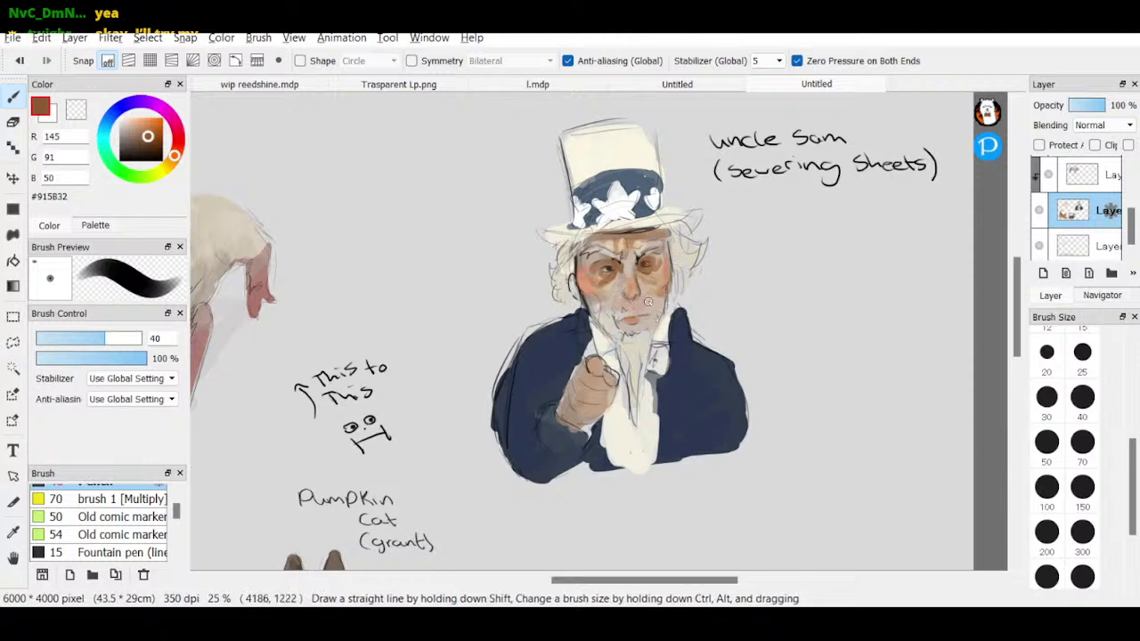
{"action": "left_click_drag", "start_coordinate": [132, 123], "coordinate": [114, 93]}
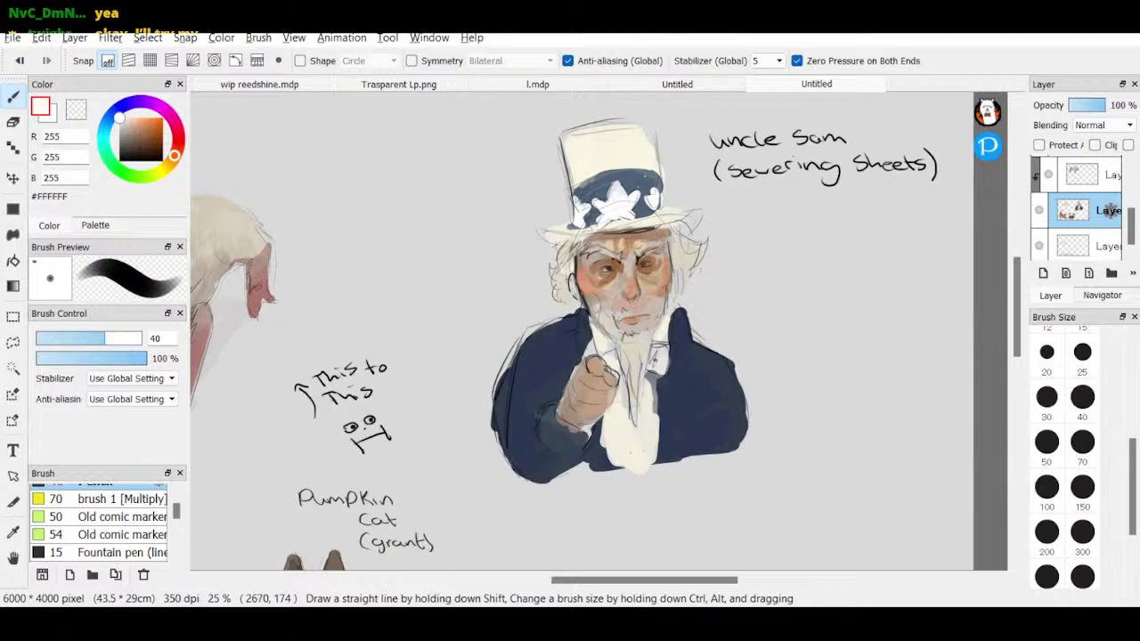
{"action": "left_click", "coordinate": [1082, 352]}
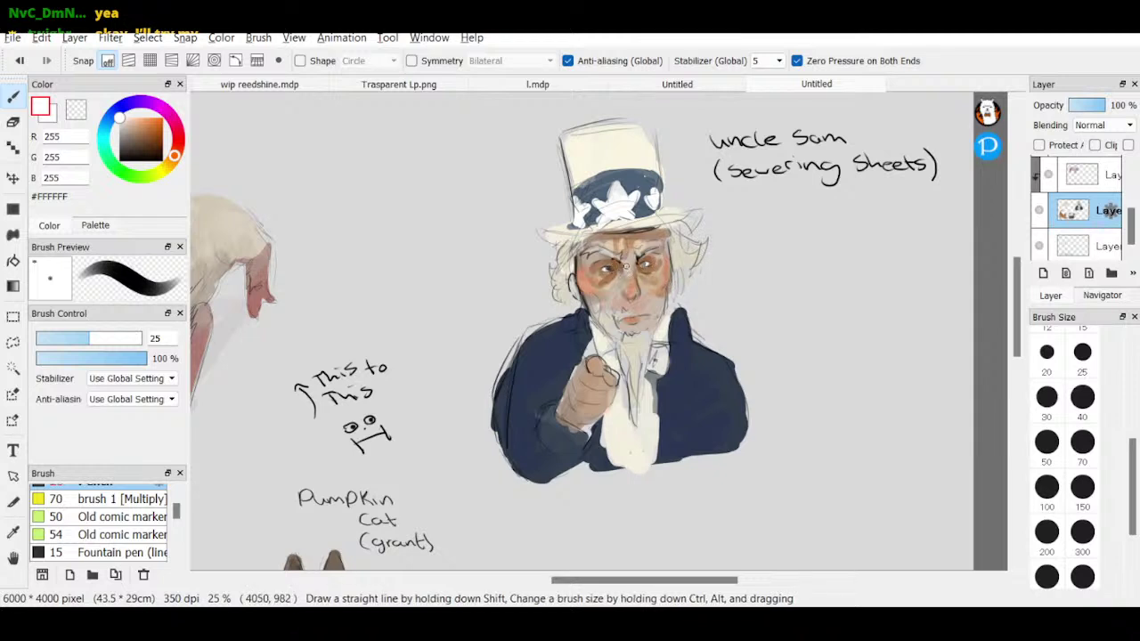
- Shade the top and sides of Uncle Sam's cream hat crown with beige #DDCFAE at brush size 40
{"action": "left_click", "coordinate": [12, 532]}
{"action": "left_click", "coordinate": [623, 147]}
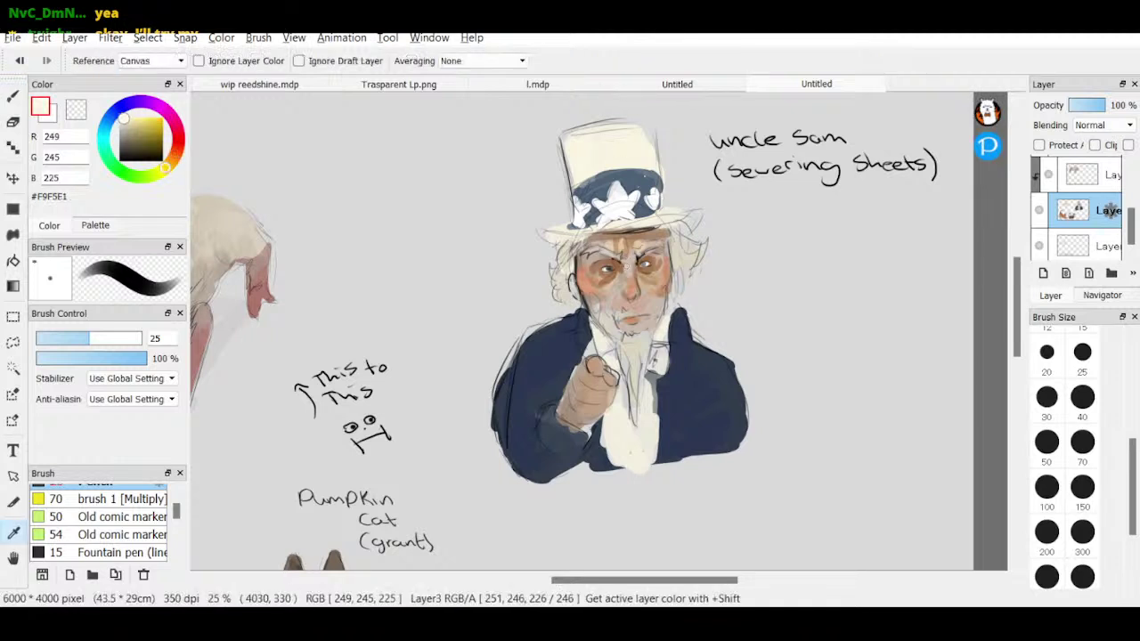
{"action": "left_click", "coordinate": [12, 96]}
{"action": "left_click_drag", "start_coordinate": [129, 125], "coordinate": [128, 124]}
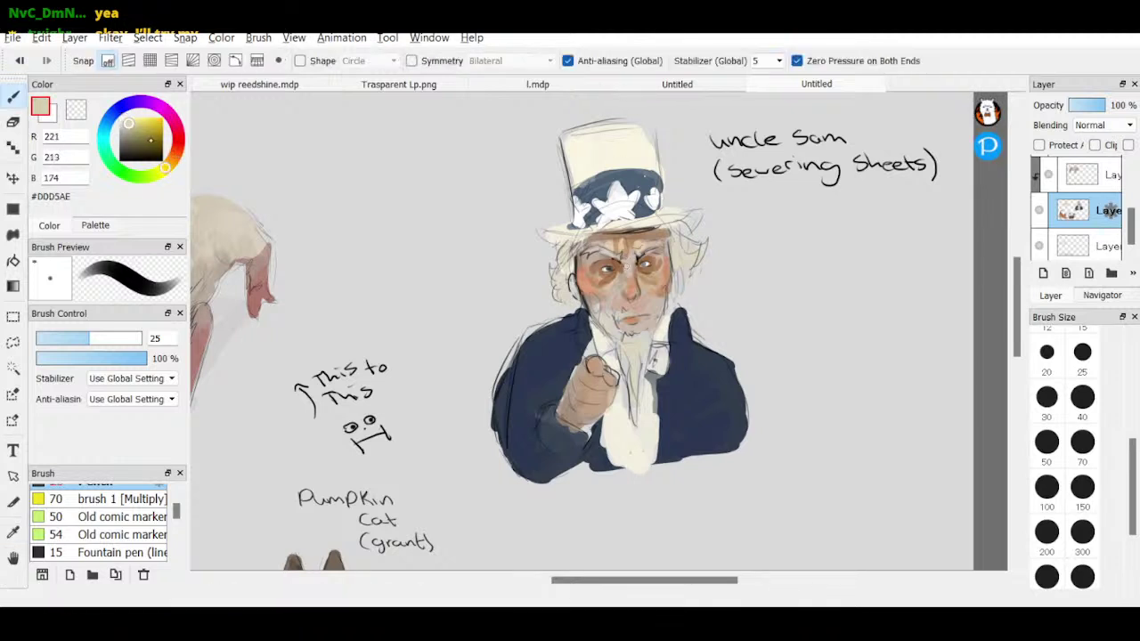
{"action": "left_click", "coordinate": [169, 163]}
{"action": "left_click", "coordinate": [627, 265], "text": "alt"}
{"action": "left_click", "coordinate": [1082, 397]}
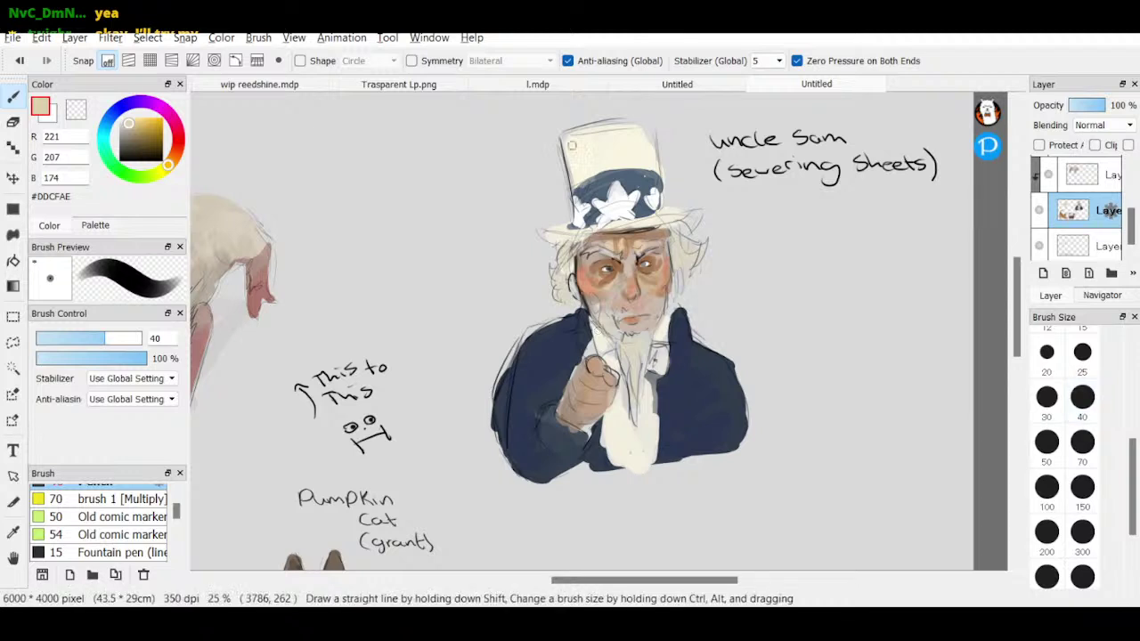
{"action": "left_click_drag", "start_coordinate": [594, 127], "coordinate": [569, 144]}
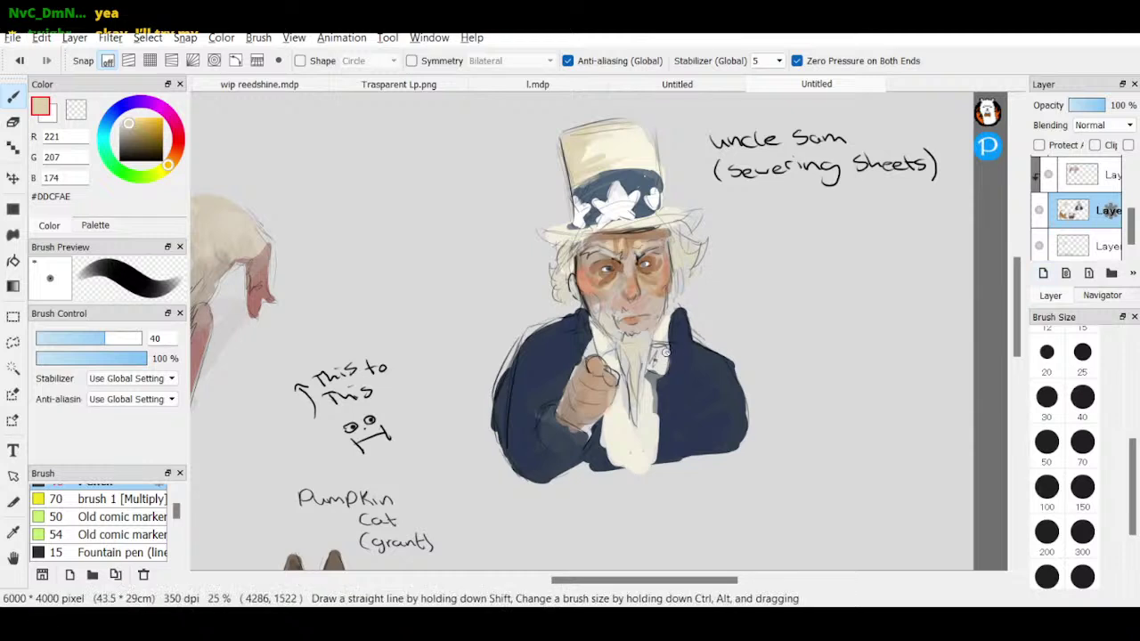
- Paint Uncle Sam's tie red with #D15E4F at brush size 40
{"action": "mouse_move", "coordinate": [173, 143]}
{"action": "left_mouse_down"}
{"action": "mouse_move", "coordinate": [175, 126]}
{"action": "mouse_move", "coordinate": [144, 103]}
{"action": "left_mouse_up"}
{"action": "left_click", "coordinate": [144, 124]}
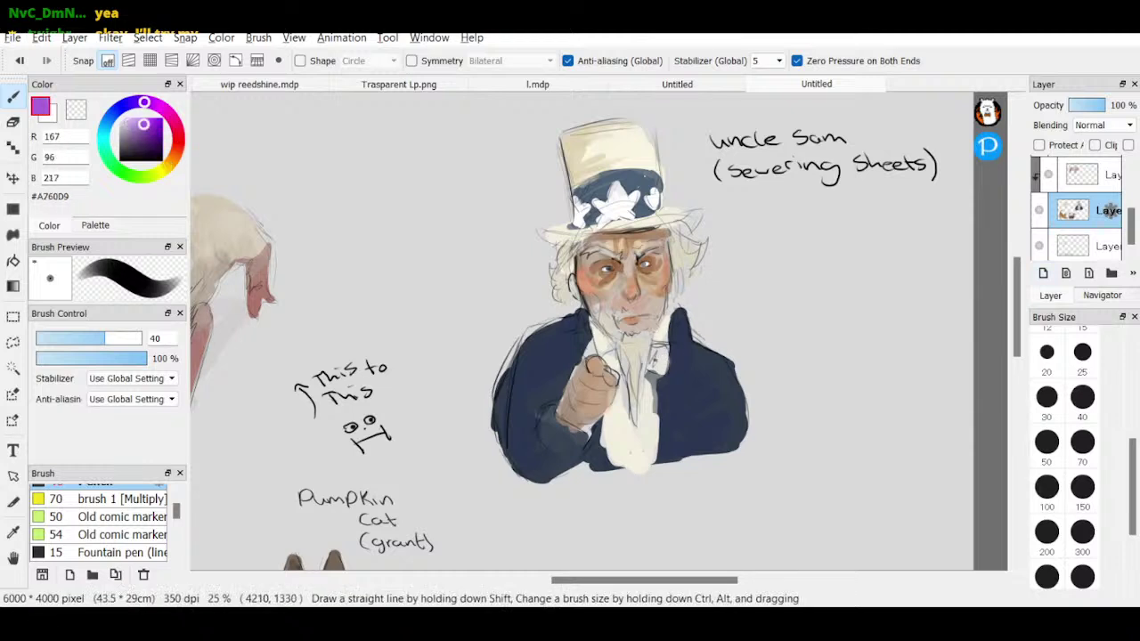
{"action": "left_click_drag", "start_coordinate": [175, 146], "coordinate": [178, 144]}
{"action": "left_click", "coordinate": [146, 126]}
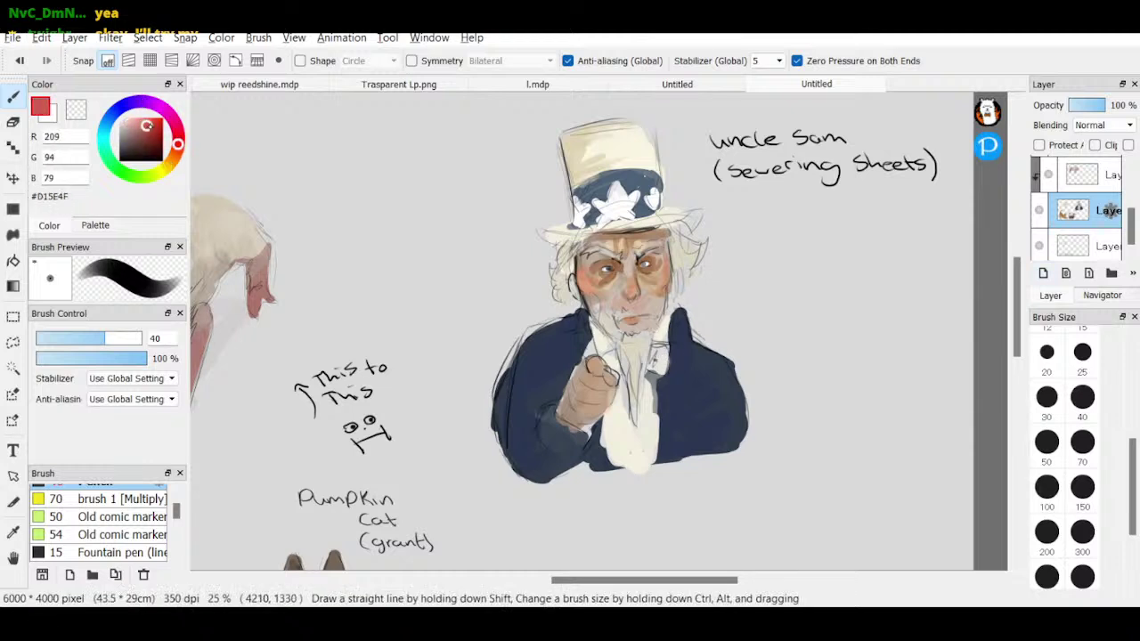
{"action": "mouse_move", "coordinate": [652, 352]}
{"action": "left_mouse_down"}
{"action": "mouse_move", "coordinate": [652, 366]}
{"action": "mouse_move", "coordinate": [663, 350]}
{"action": "mouse_move", "coordinate": [656, 357]}
{"action": "left_mouse_up"}
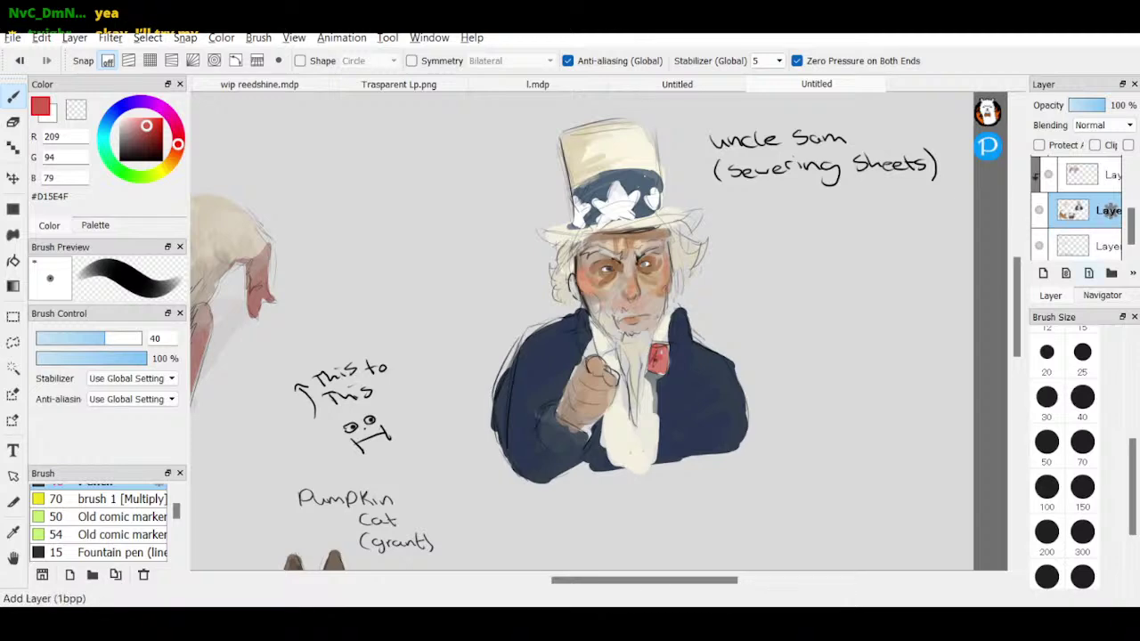
- Darken Uncle Sam's pupils and eye lines with near-black #0D0D0D at brush sizes 3 and 15
{"action": "left_click", "coordinate": [1102, 295]}
{"action": "left_click", "coordinate": [1065, 105]}
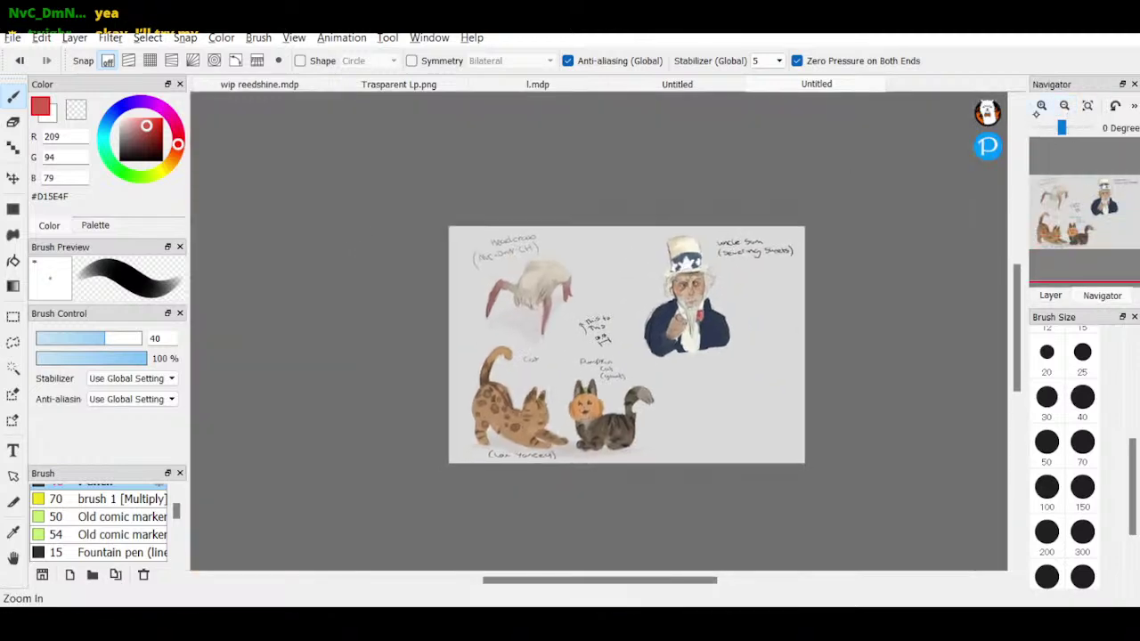
{"action": "left_click", "coordinate": [1041, 105]}
{"action": "left_click", "coordinate": [1041, 105]}
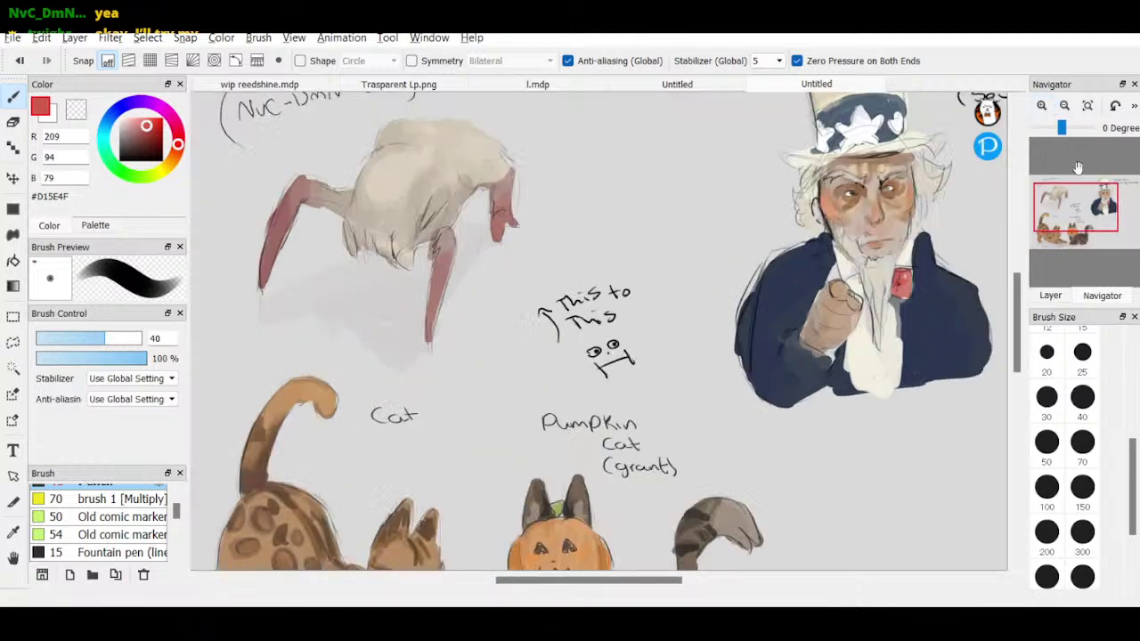
{"action": "left_click_drag", "start_coordinate": [1089, 200], "coordinate": [1099, 199]}
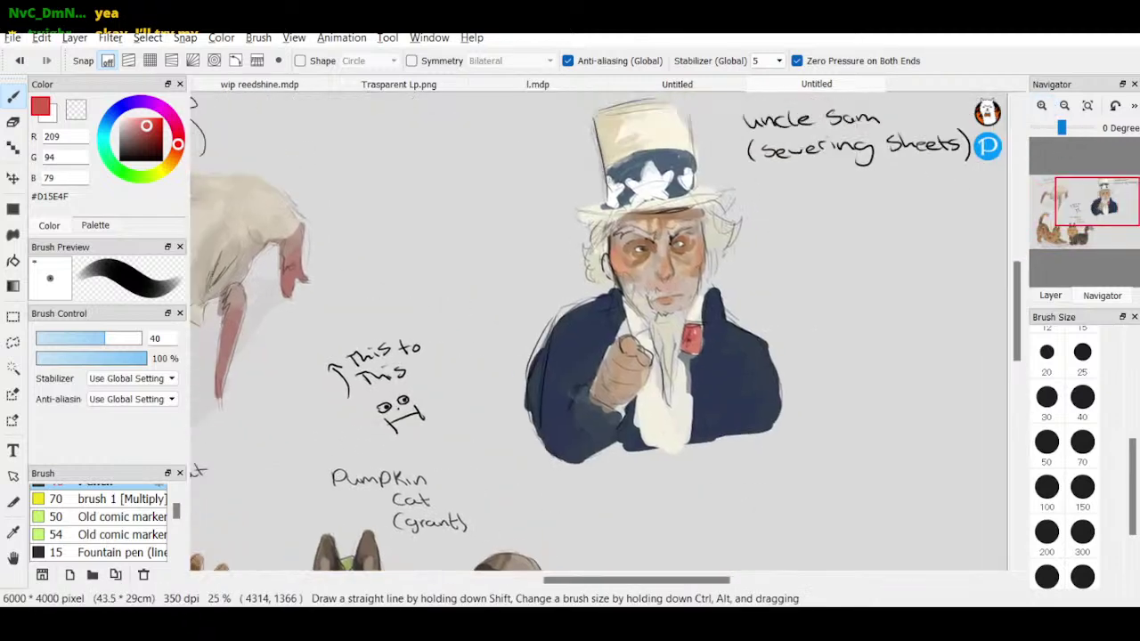
{"action": "left_click_drag", "start_coordinate": [119, 161], "coordinate": [119, 157]}
{"action": "left_click_drag", "start_coordinate": [1132, 485], "coordinate": [1132, 389]}
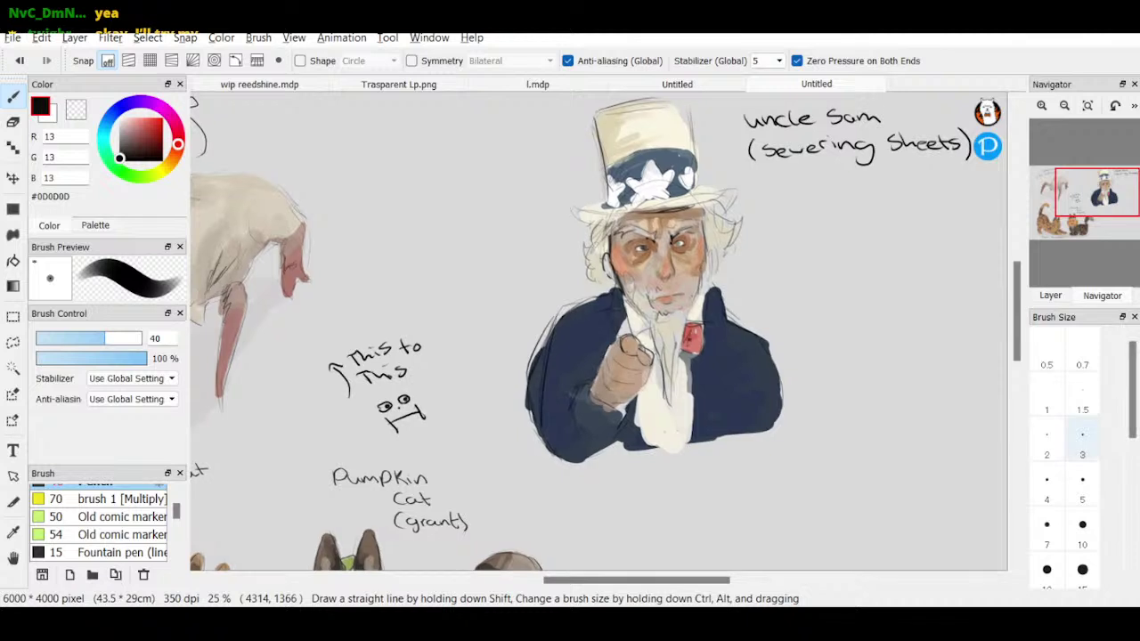
{"action": "left_click", "coordinate": [1082, 441]}
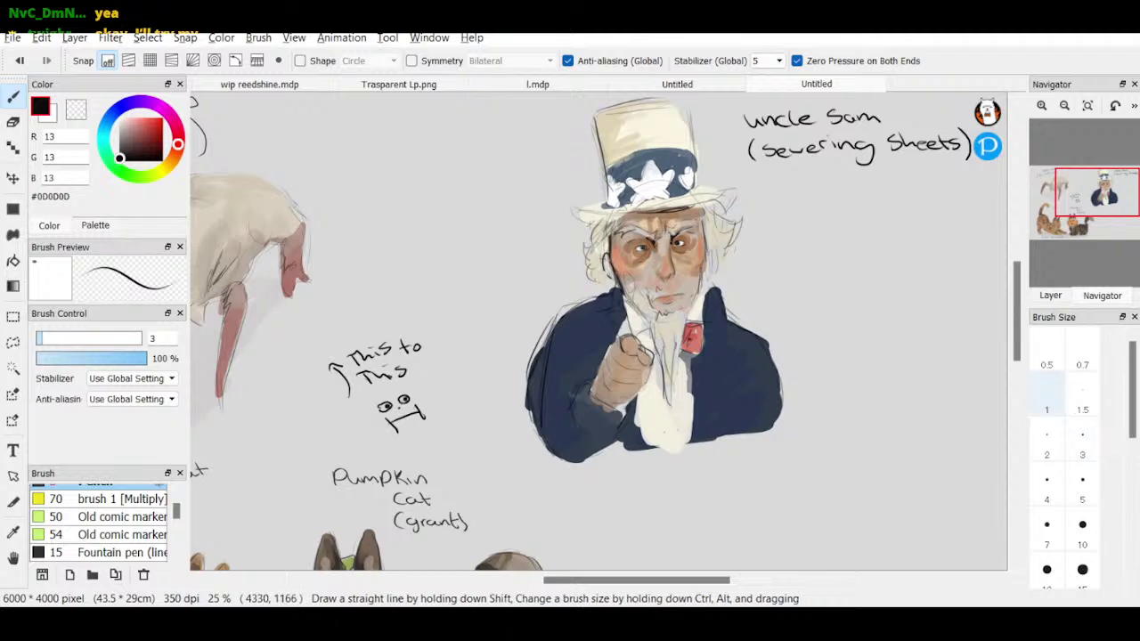
{"action": "left_click", "coordinate": [1082, 570]}
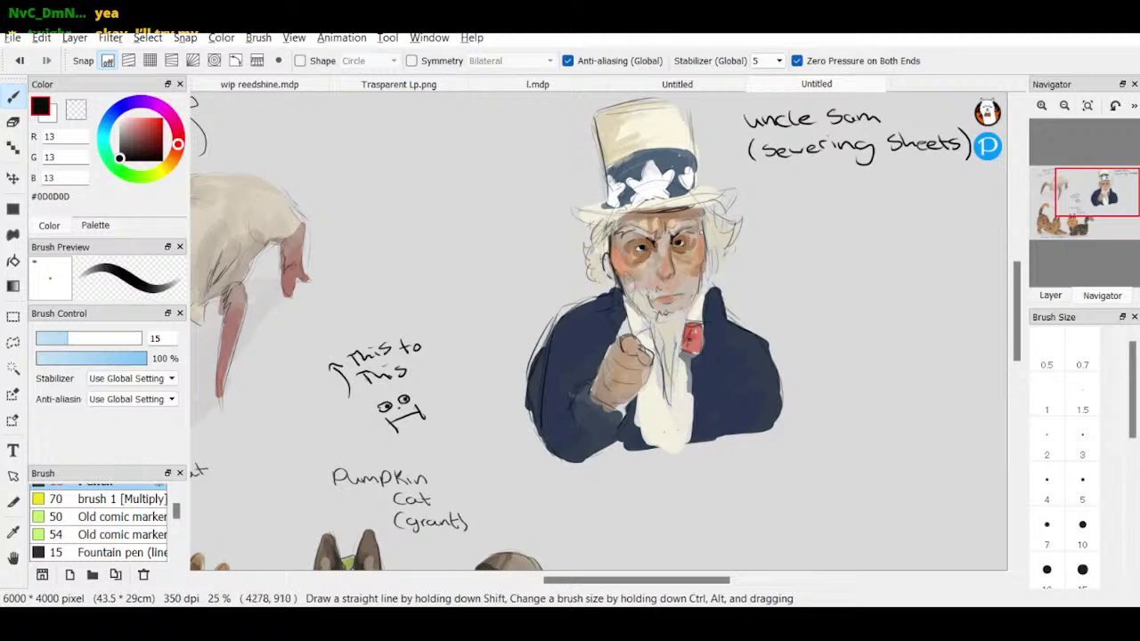
- Highlight the fingers of Uncle Sam's pointing hand with #E0C5A3 sampled from the face, at brush size 40
{"action": "mouse_move", "coordinate": [1051, 261]}
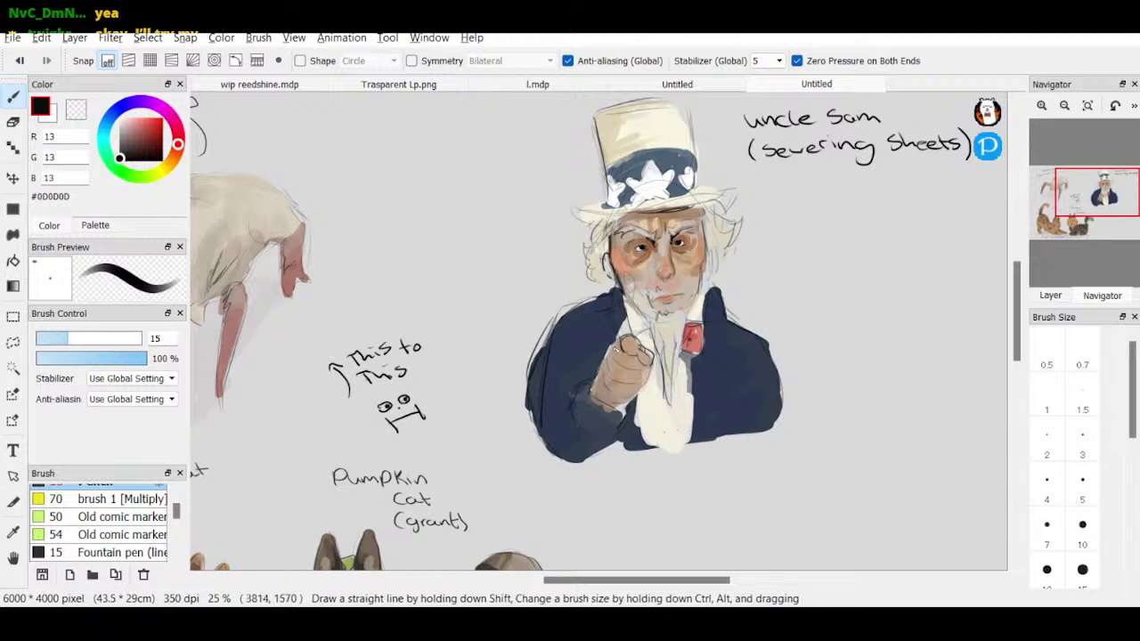
{"action": "left_click", "coordinate": [13, 533]}
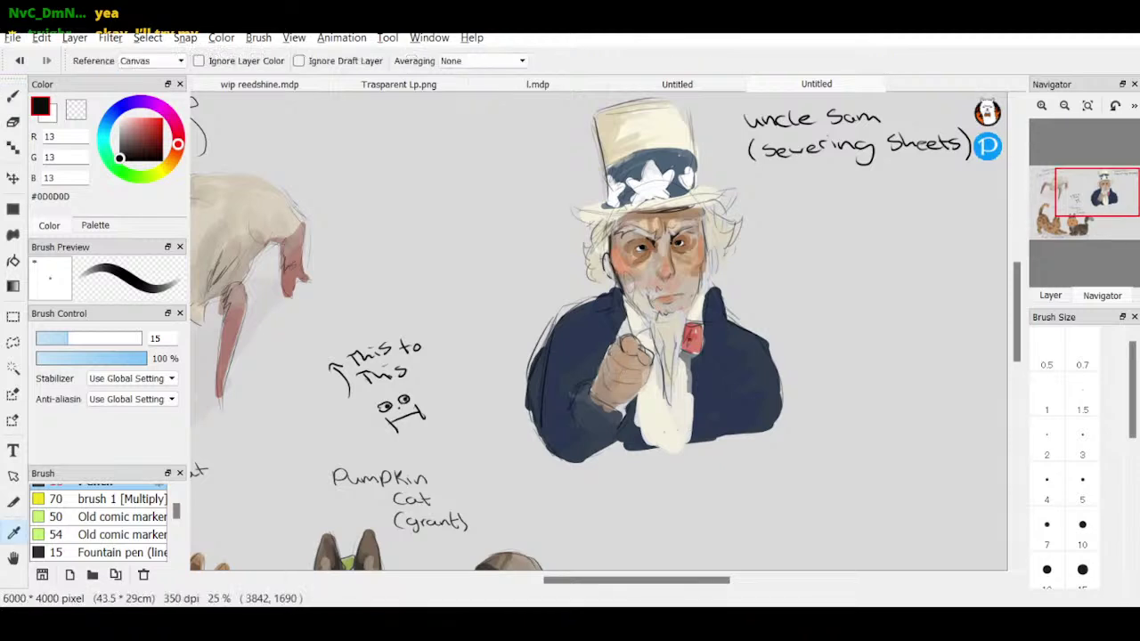
{"action": "left_click", "coordinate": [648, 256]}
{"action": "key", "text": "b"}
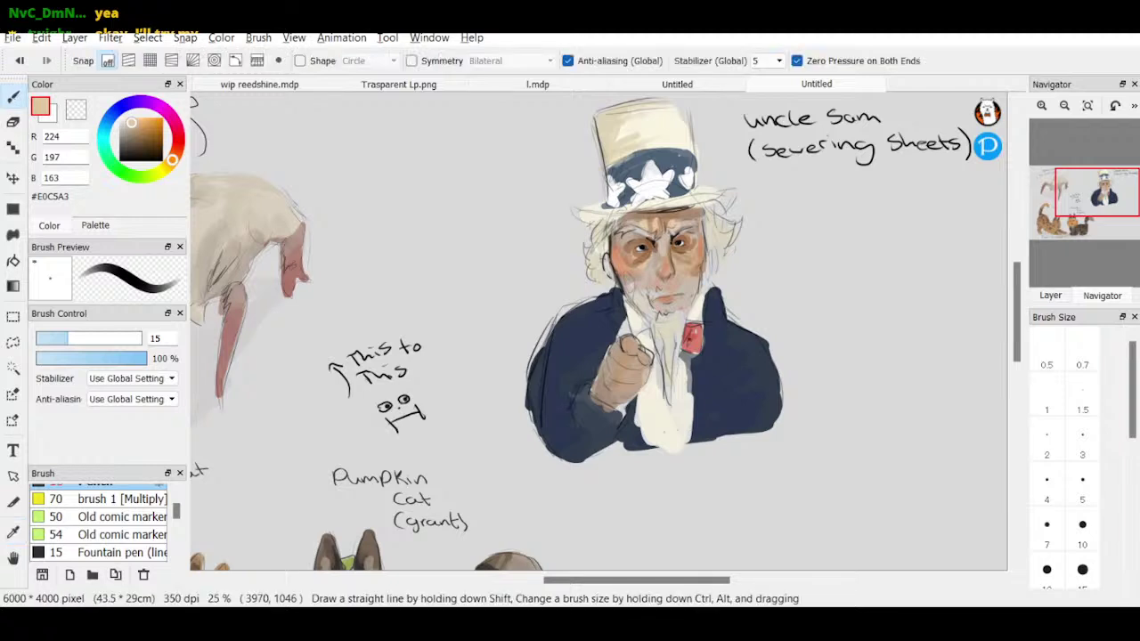
{"action": "left_click_drag", "start_coordinate": [1132, 388], "coordinate": [1132, 485]}
{"action": "left_click", "coordinate": [1082, 397]}
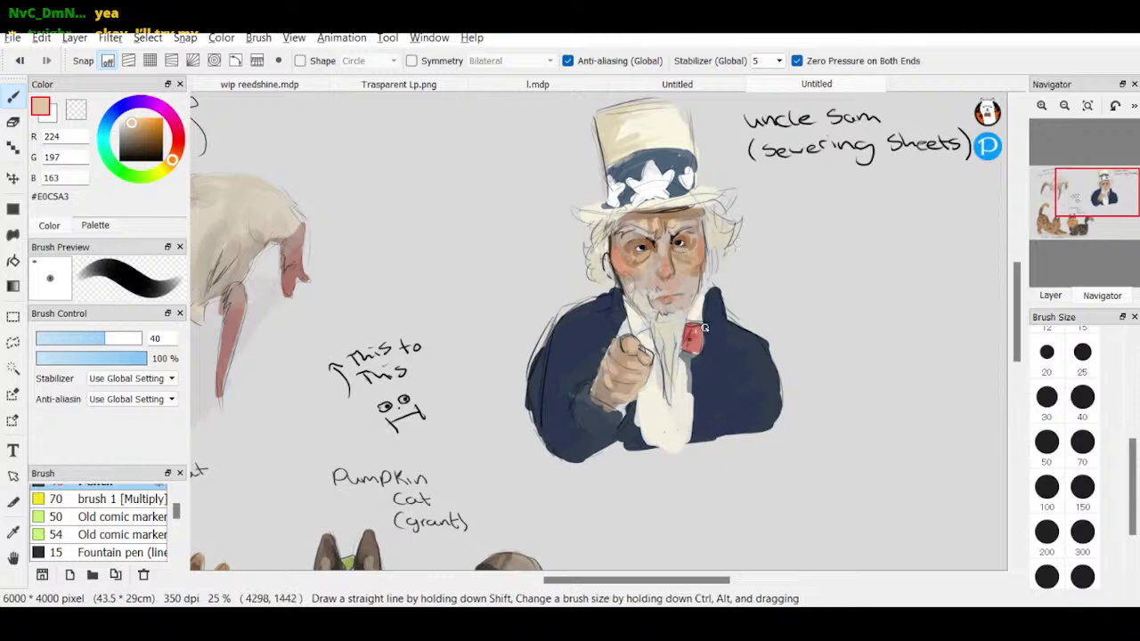
- Shade Uncle Sam's white hair and the hat brim with tan #B7A084 at brush size 40
{"action": "left_click", "coordinate": [131, 130]}
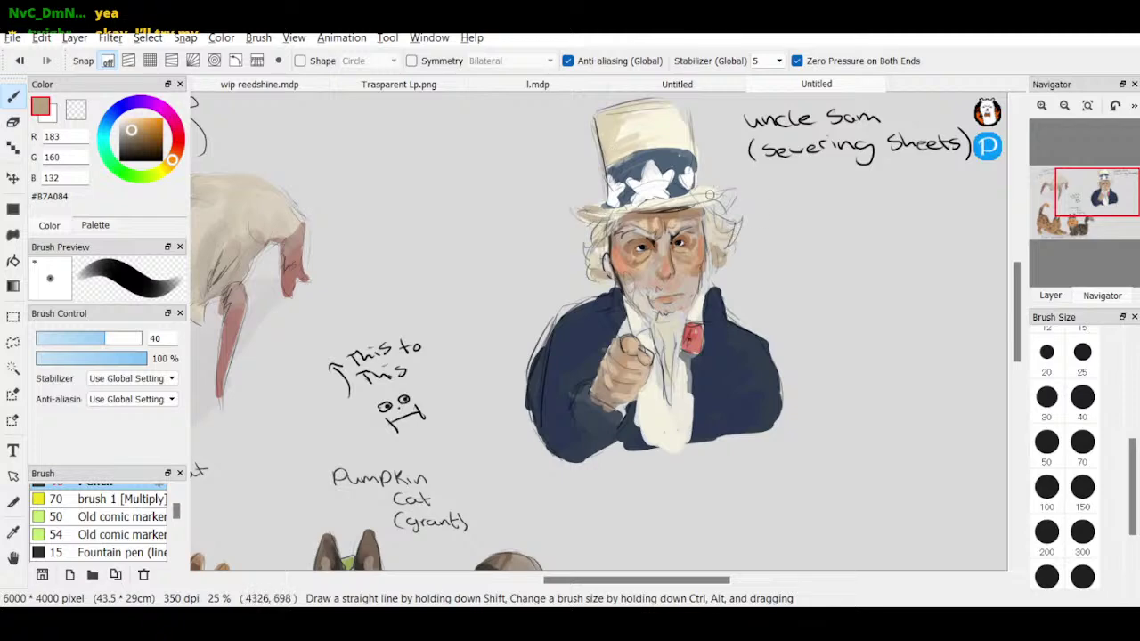
{"action": "left_click", "coordinate": [1066, 106]}
{"action": "left_click", "coordinate": [1066, 106]}
{"action": "left_click", "coordinate": [1066, 107]}
{"action": "mouse_move", "coordinate": [1091, 230]}
{"action": "left_mouse_down"}
{"action": "mouse_move", "coordinate": [1082, 236]}
{"action": "mouse_move", "coordinate": [1075, 222]}
{"action": "left_mouse_up"}
{"action": "left_click", "coordinate": [1041, 105]}
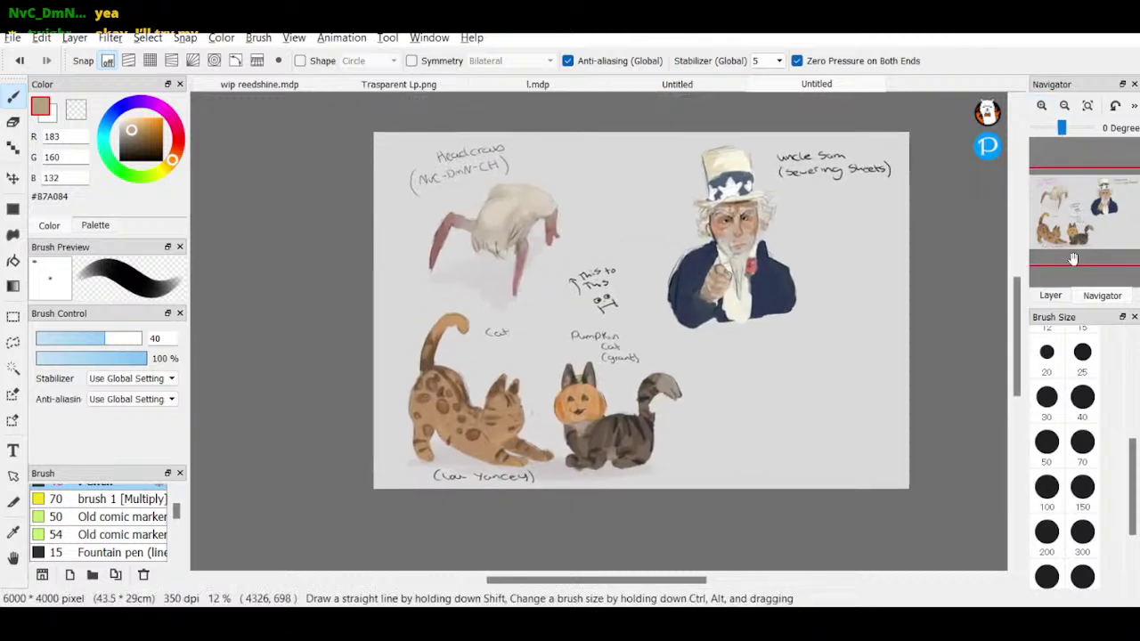
- Look through the other open drawings and return to the page of requested sketches
{"action": "left_click", "coordinate": [1051, 295]}
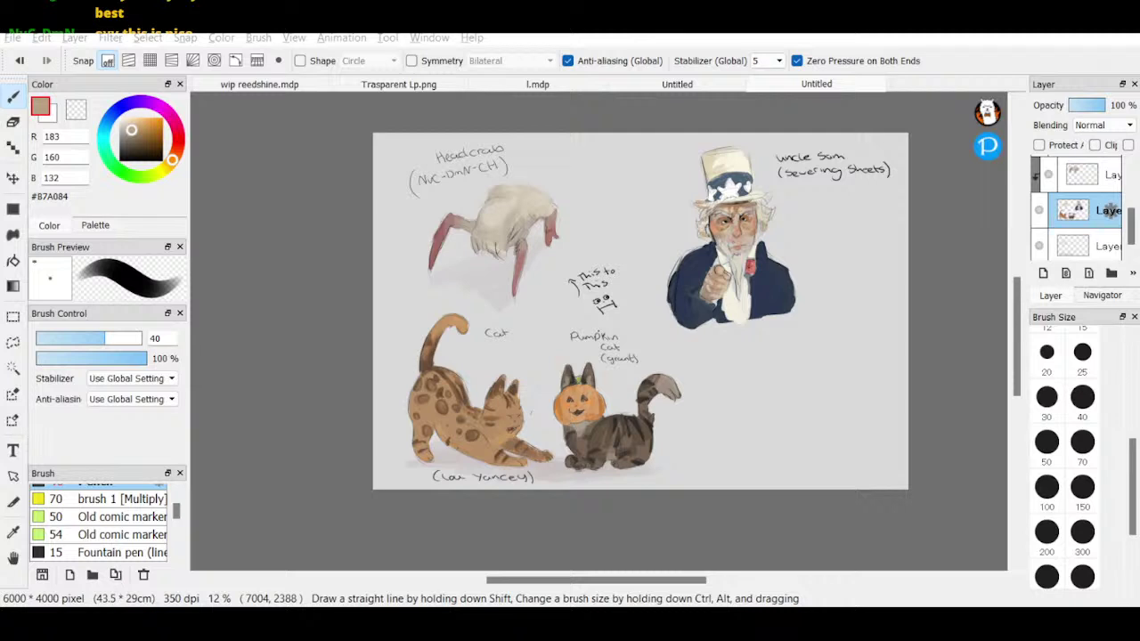
{"action": "left_click", "coordinate": [677, 84]}
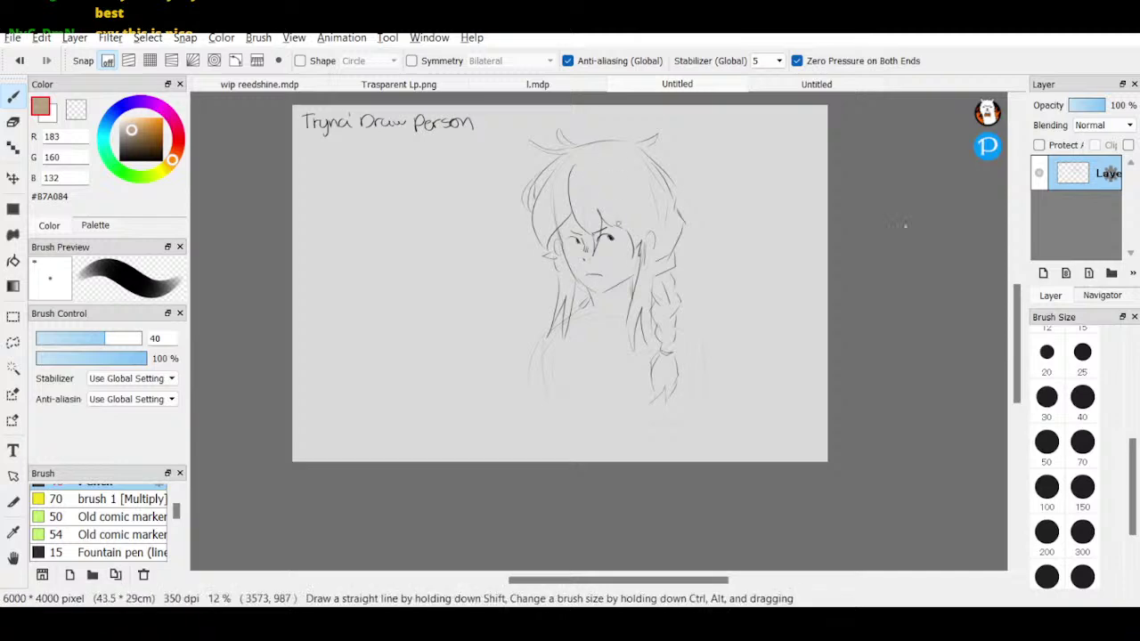
{"action": "key", "text": "ctrl+shift+Tab"}
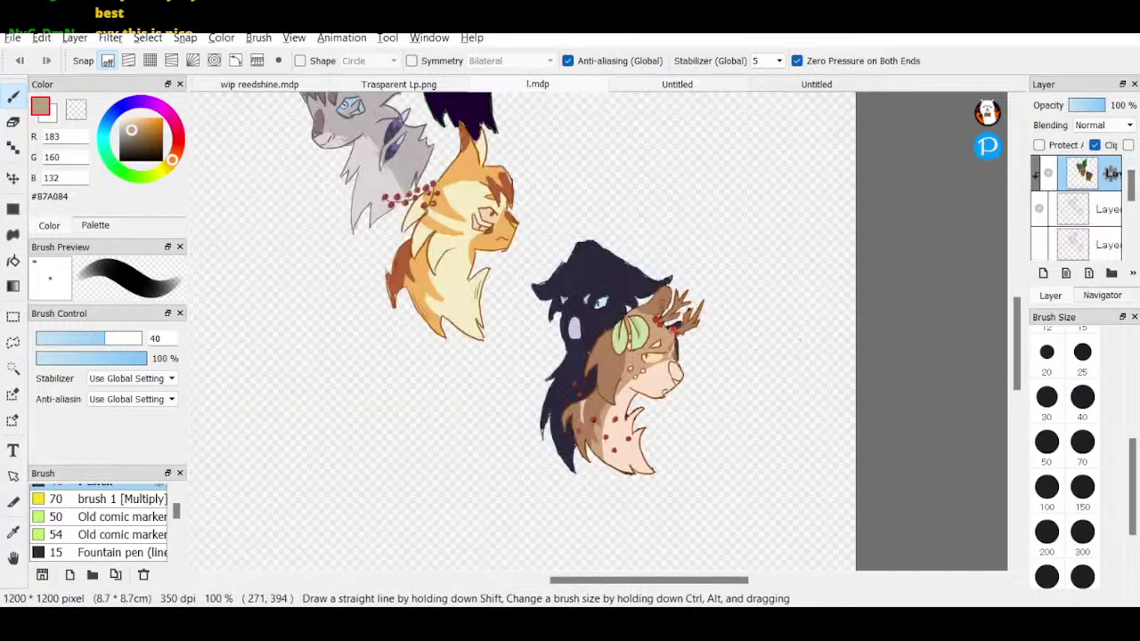
{"action": "key", "text": "ctrl+Tab"}
{"action": "key", "text": "ctrl+Tab"}
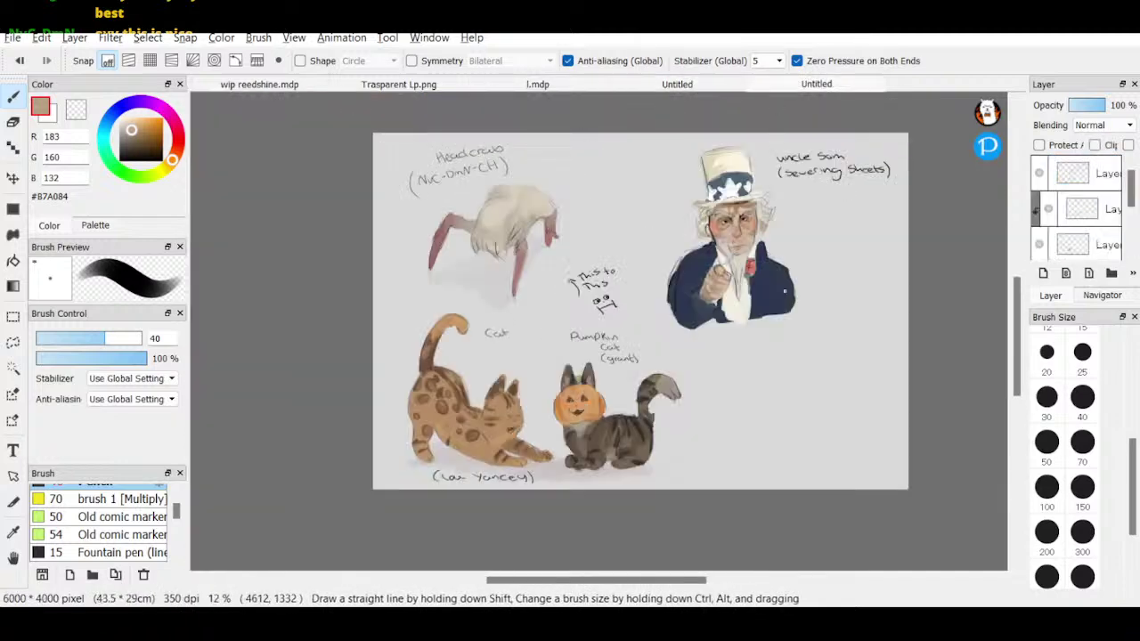
{"action": "scroll", "coordinate": [785, 294], "scroll_direction": "down", "scroll_amount": 3}
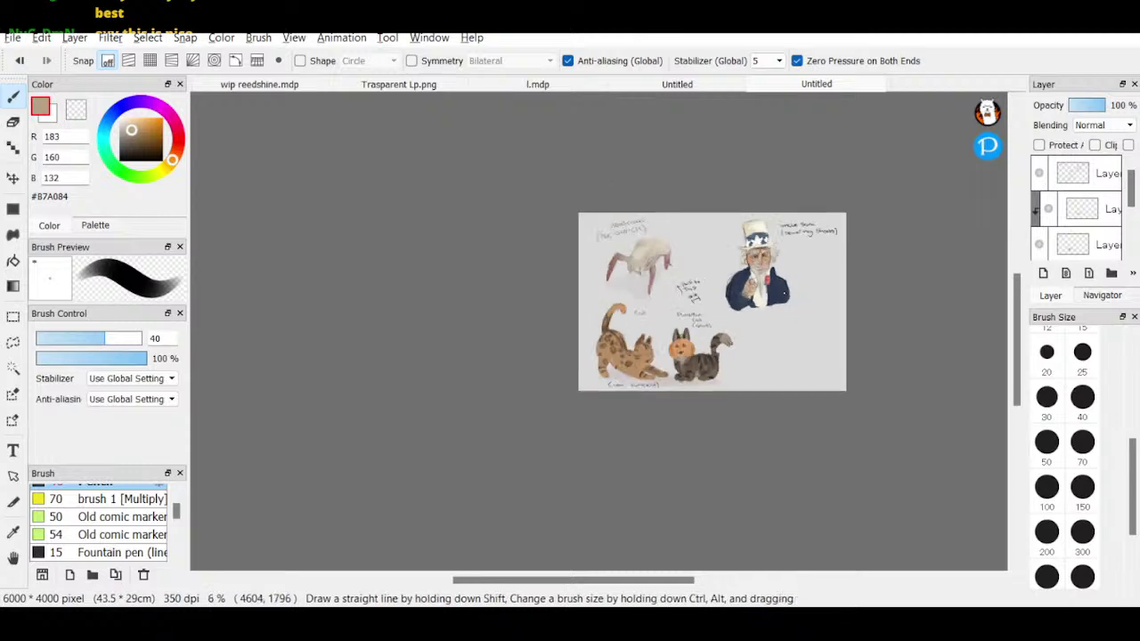
{"action": "scroll", "coordinate": [784, 292], "scroll_direction": "up", "scroll_amount": 4}
{"action": "scroll", "coordinate": [784, 292], "scroll_direction": "down", "scroll_amount": 1}
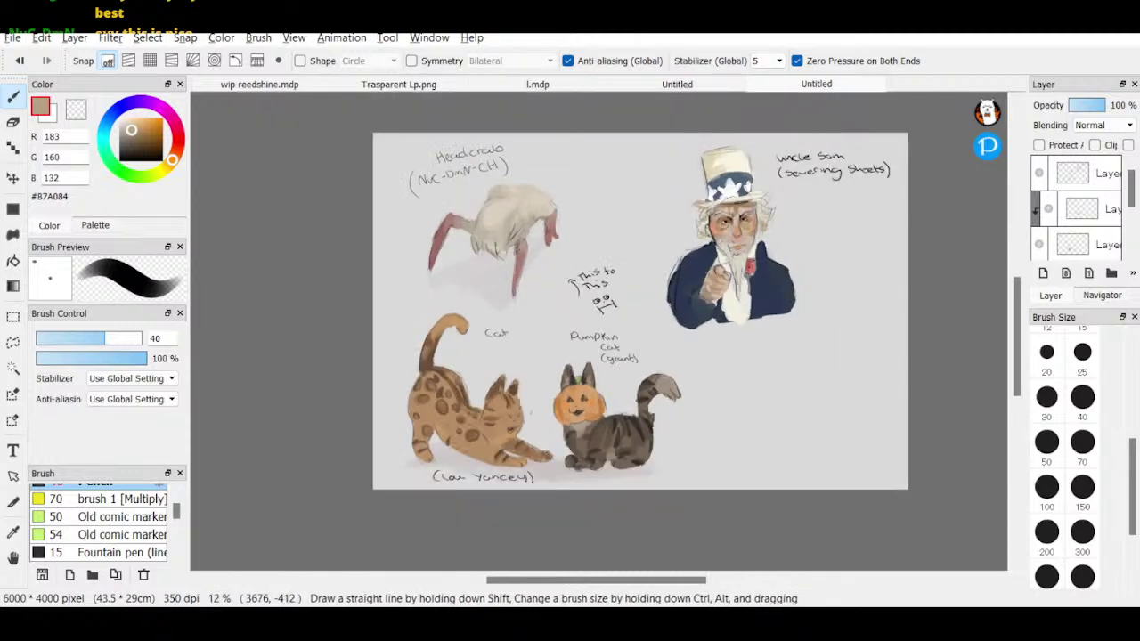
{"action": "scroll", "coordinate": [701, 84], "scroll_direction": "up", "scroll_amount": 3}
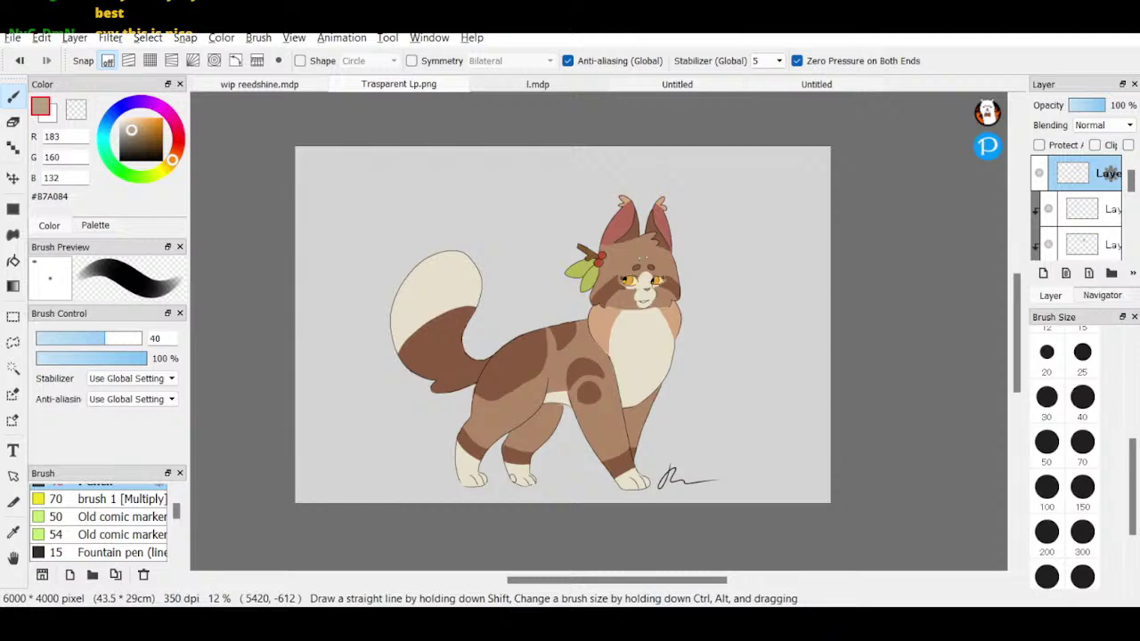
{"action": "scroll", "coordinate": [701, 84], "scroll_direction": "down", "scroll_amount": 3}
{"action": "scroll", "coordinate": [701, 84], "scroll_direction": "up", "scroll_amount": 4}
{"action": "key", "text": "ctrl+Tab"}
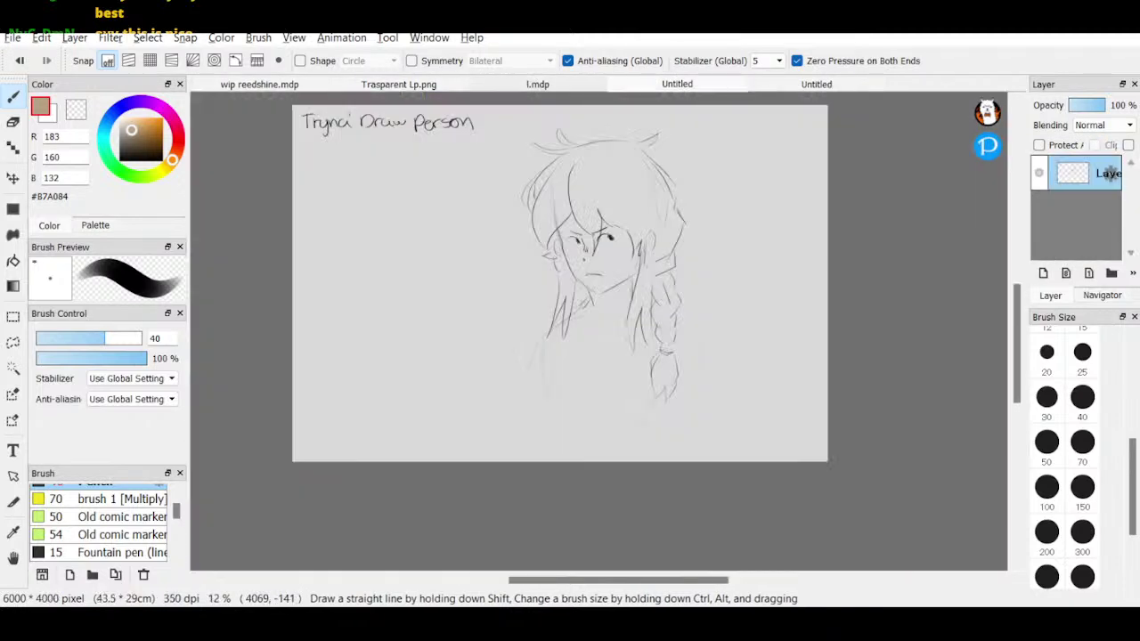
{"action": "key", "text": "ctrl+Tab"}
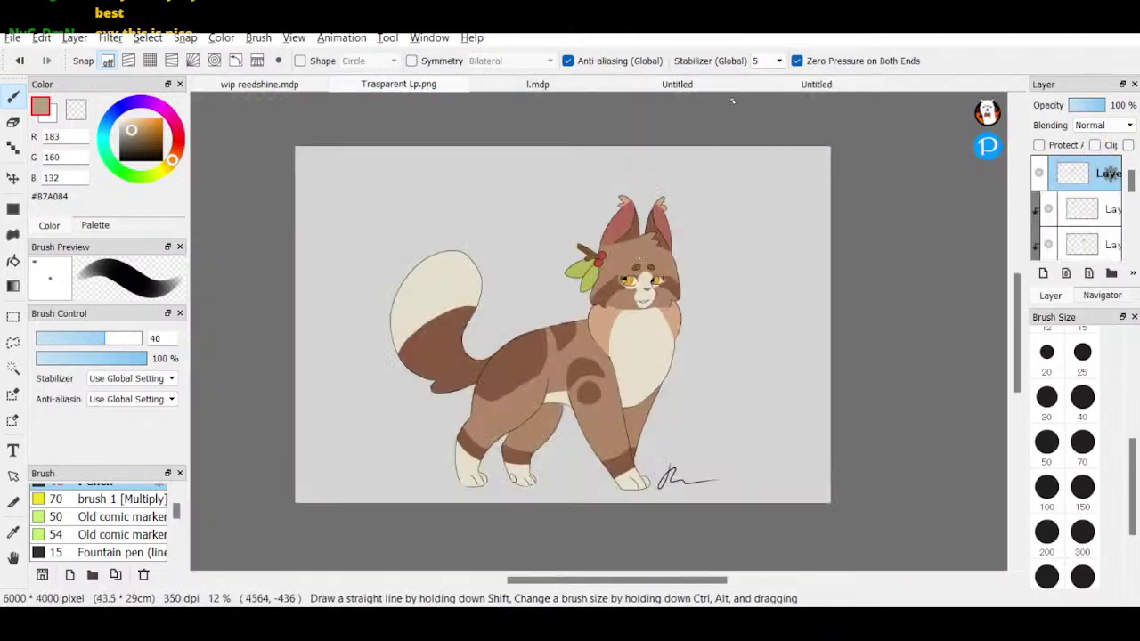
{"action": "left_click", "coordinate": [811, 84]}
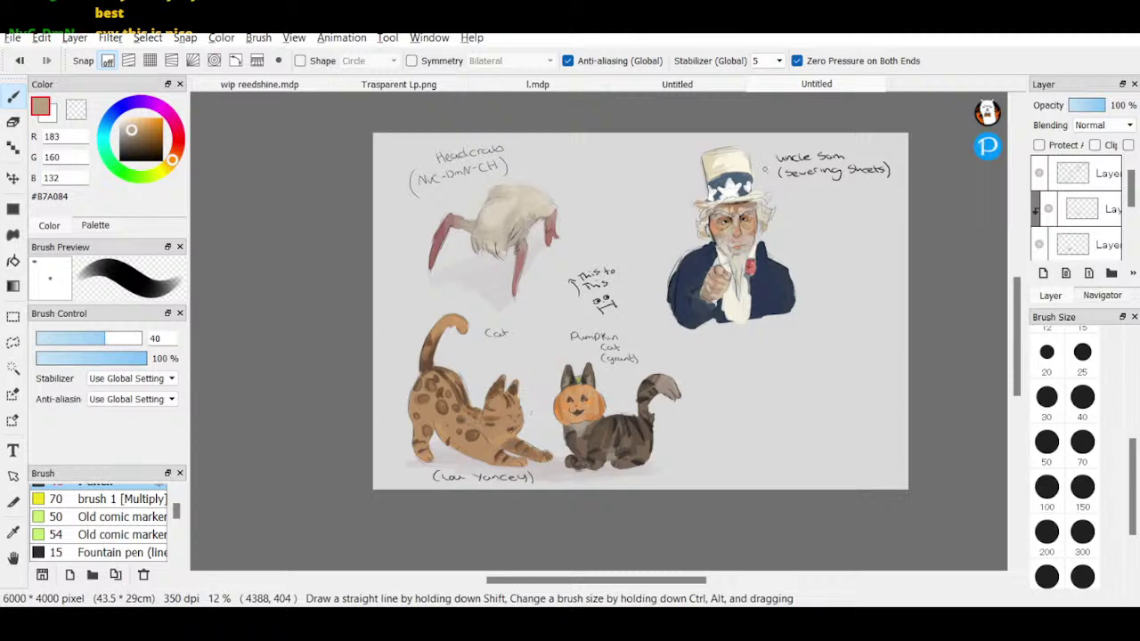
- Select the line art layer and compare the sketches with its visibility turned off and on
{"action": "left_click", "coordinate": [1099, 296]}
{"action": "left_click", "coordinate": [1042, 105]}
{"action": "left_click", "coordinate": [1088, 211]}
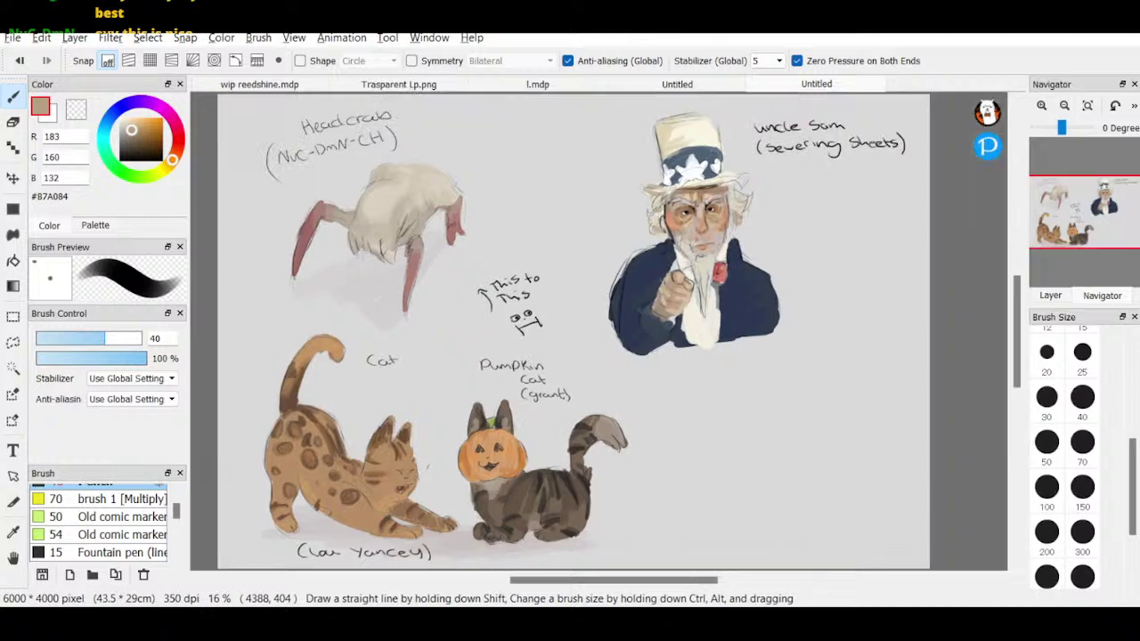
{"action": "left_click_drag", "start_coordinate": [1087, 209], "coordinate": [1080, 211]}
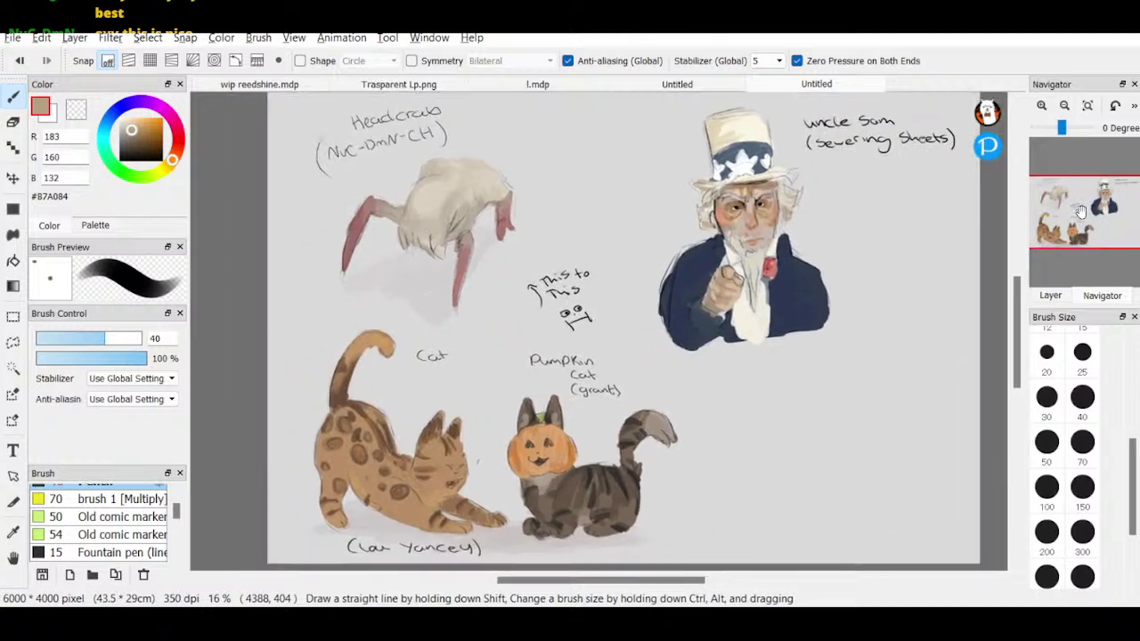
{"action": "left_click", "coordinate": [1050, 295]}
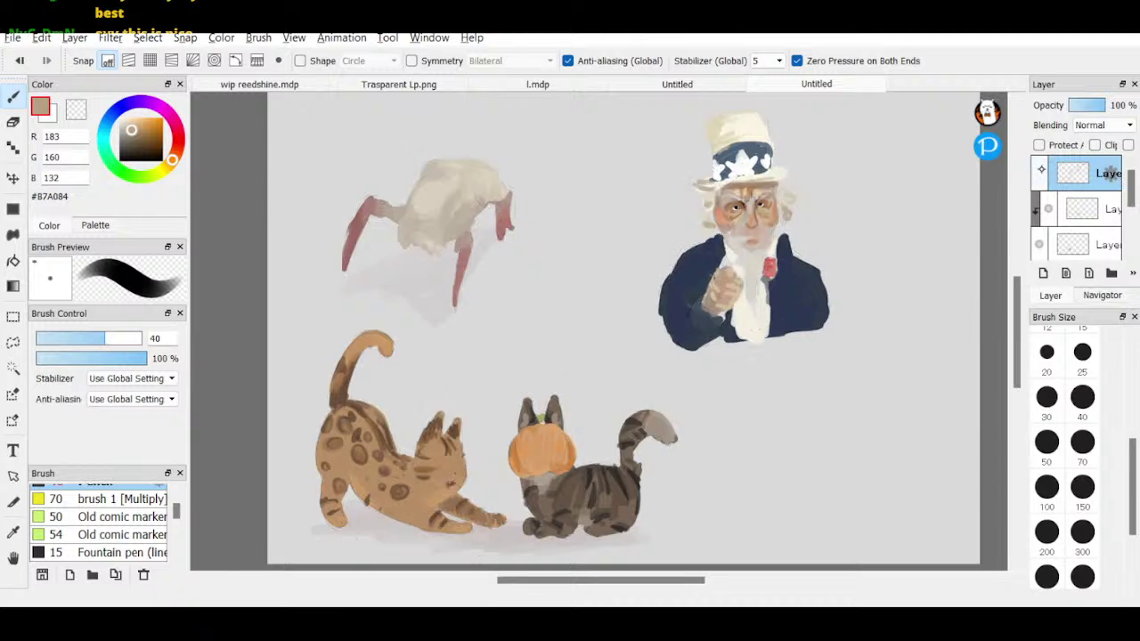
{"action": "left_click", "coordinate": [1038, 172]}
{"action": "left_click", "coordinate": [1038, 173]}
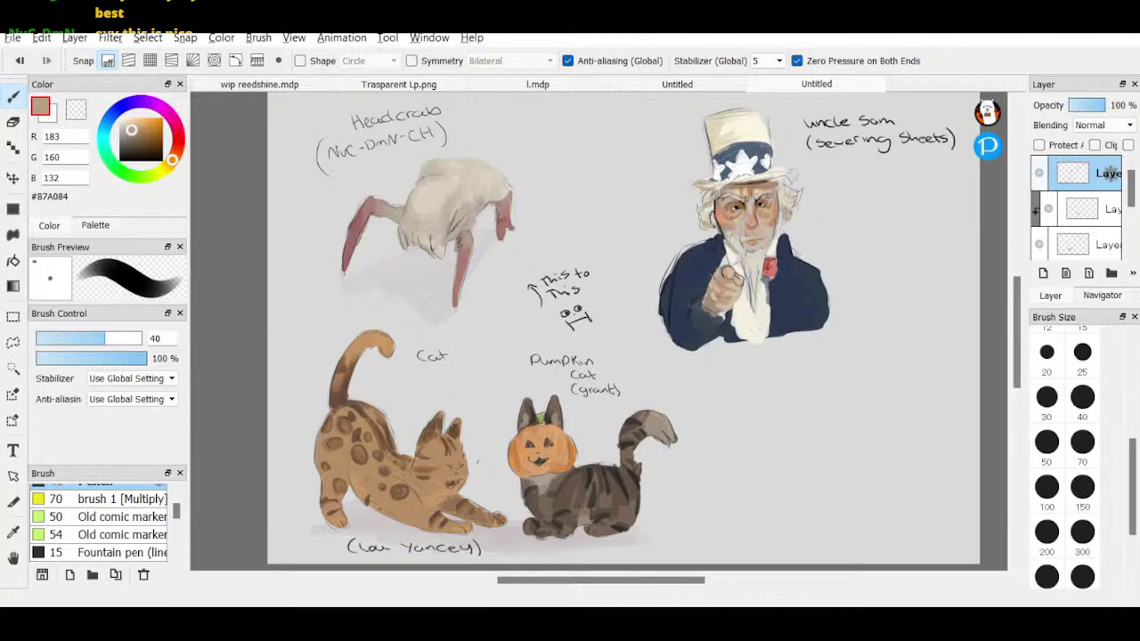
- Reinforce the stretching cat's face and back outlines in black (#000000) at brush size 5
{"action": "left_click", "coordinate": [119, 160]}
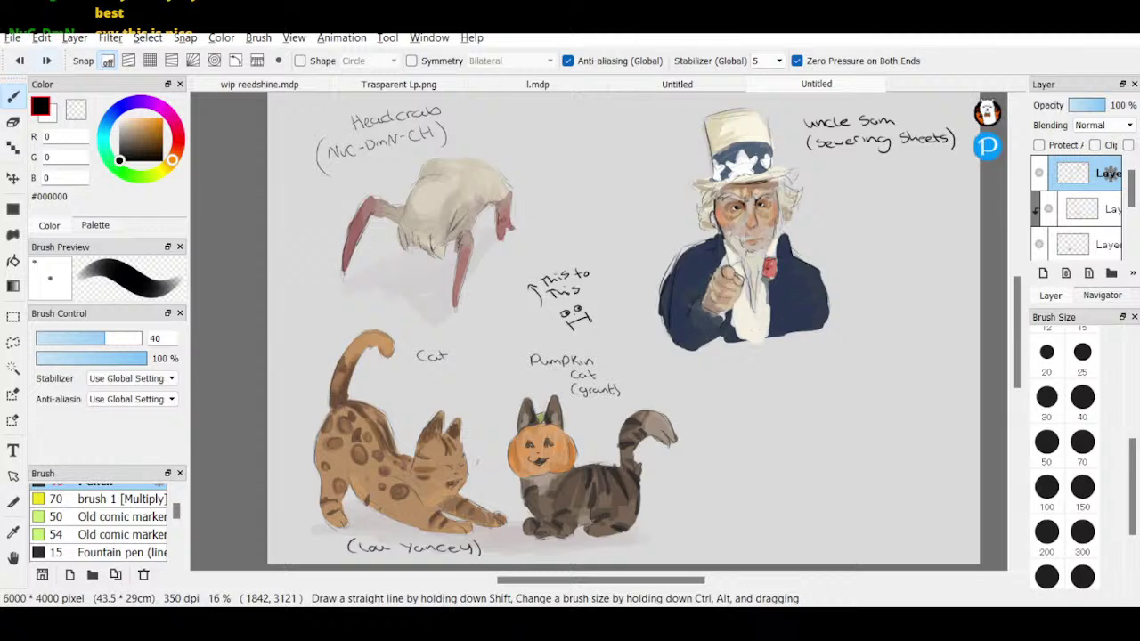
{"action": "left_click_drag", "start_coordinate": [1132, 486], "coordinate": [1132, 388]}
{"action": "left_click", "coordinate": [1082, 485]}
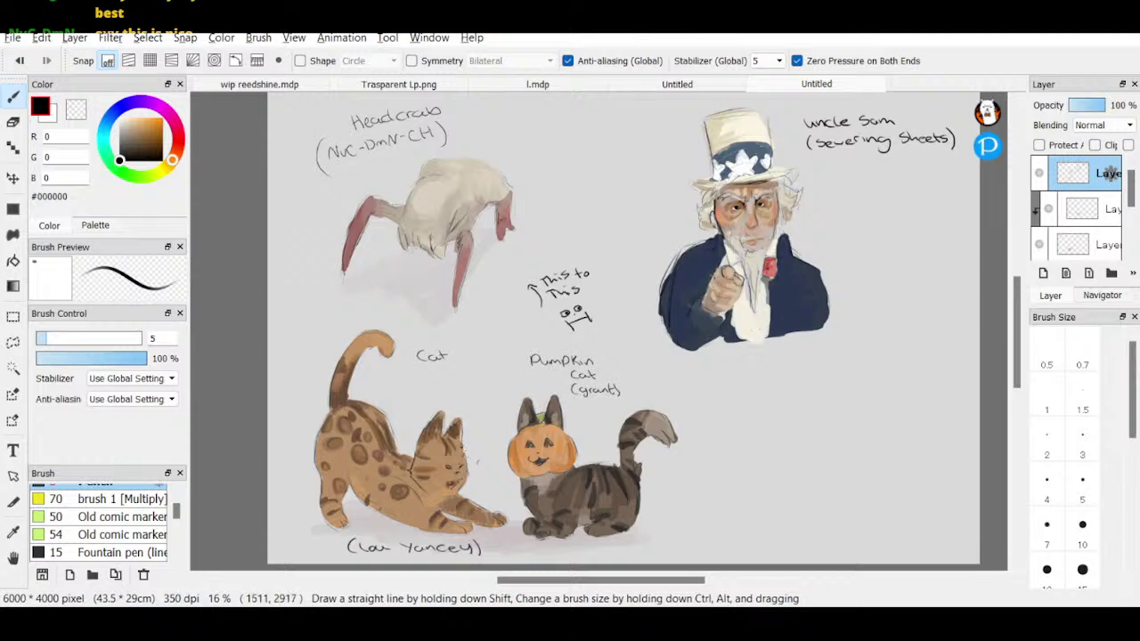
{"action": "left_click_drag", "start_coordinate": [461, 451], "coordinate": [468, 473]}
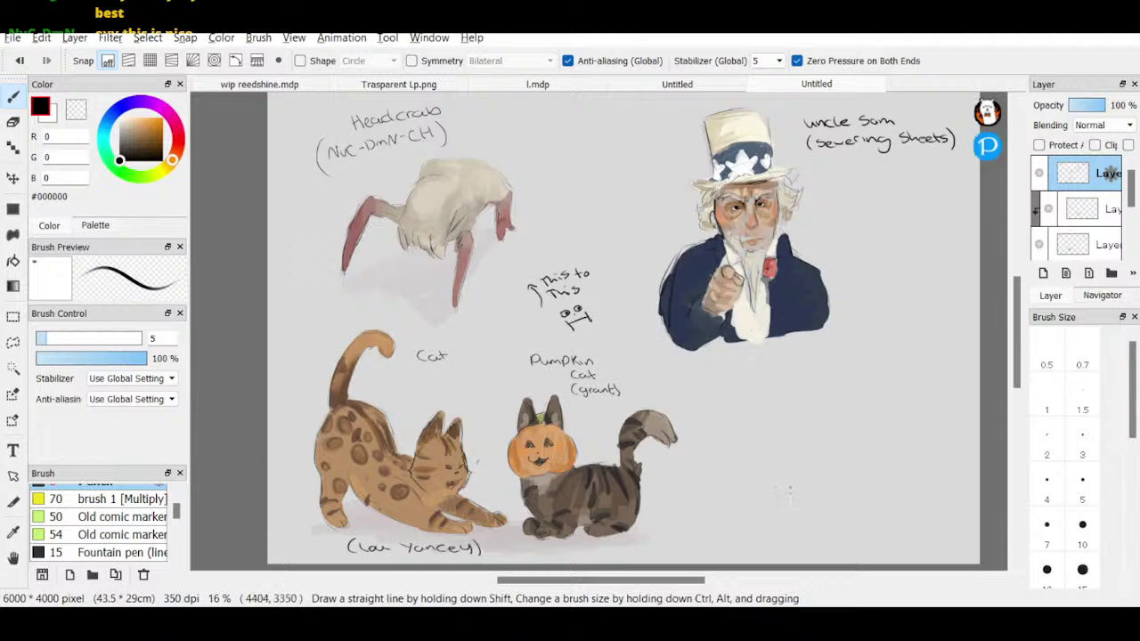
{"action": "key", "text": "e"}
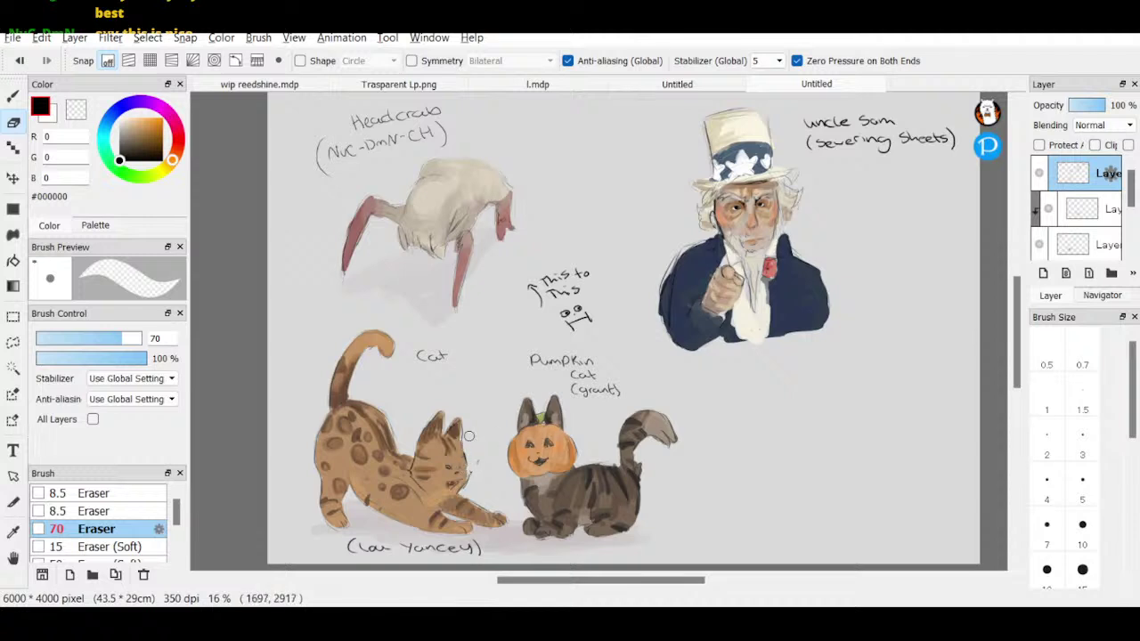
{"action": "key", "text": "b"}
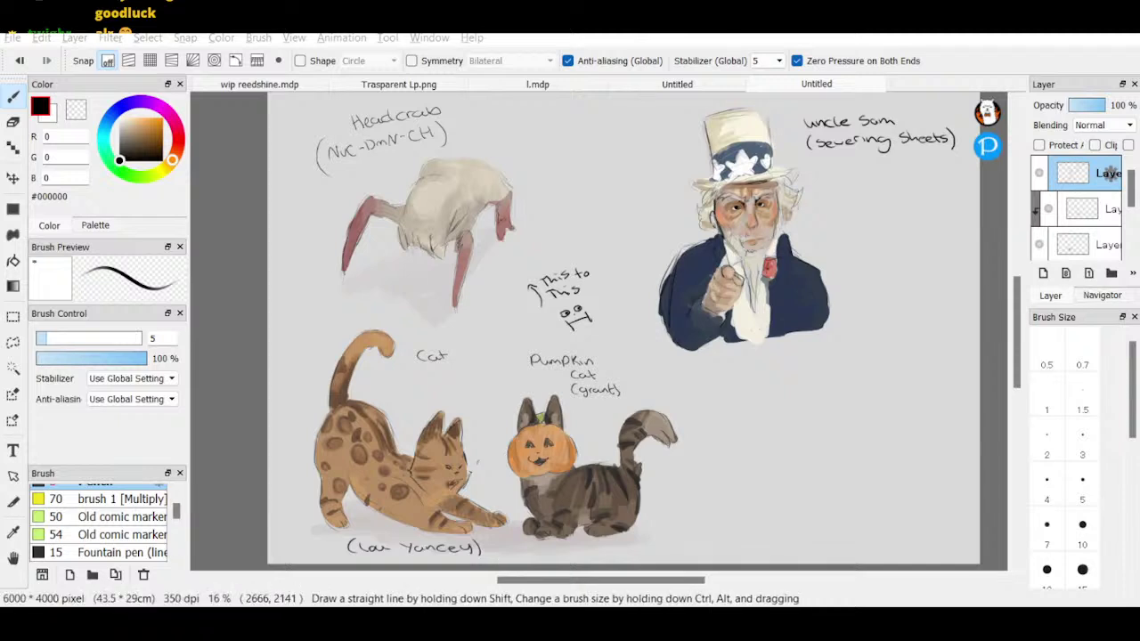
- Sketch a small round dog head with floppy ears, eyes, nose and mouth in the empty space below Uncle Sam
{"action": "left_click", "coordinate": [1101, 295]}
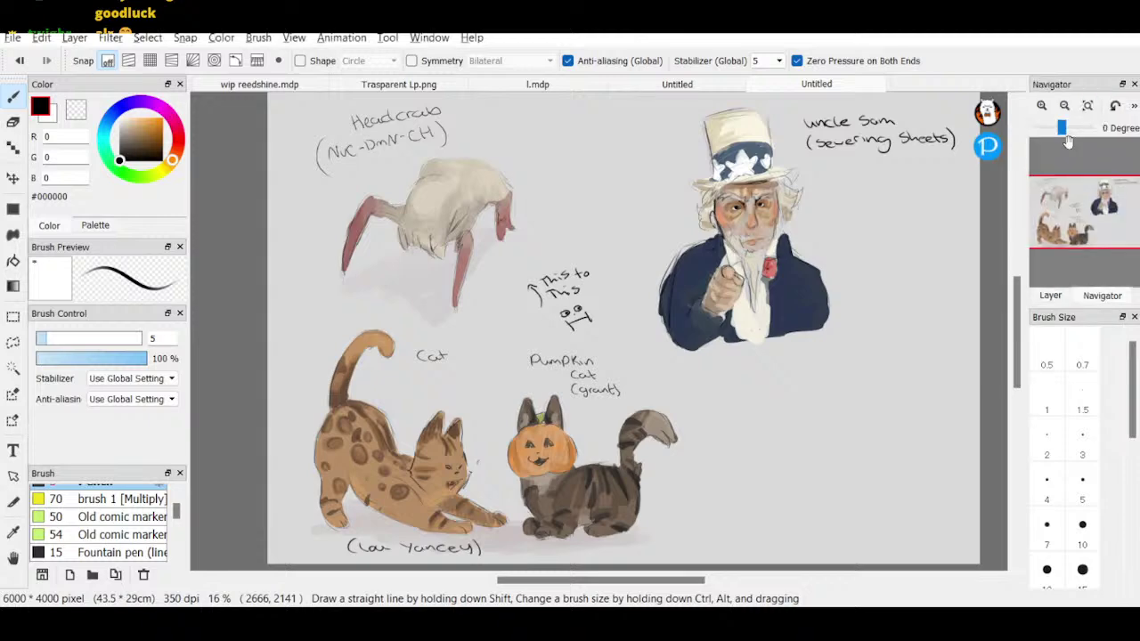
{"action": "left_click", "coordinate": [1041, 105]}
{"action": "left_click_drag", "start_coordinate": [1084, 207], "coordinate": [1104, 224]}
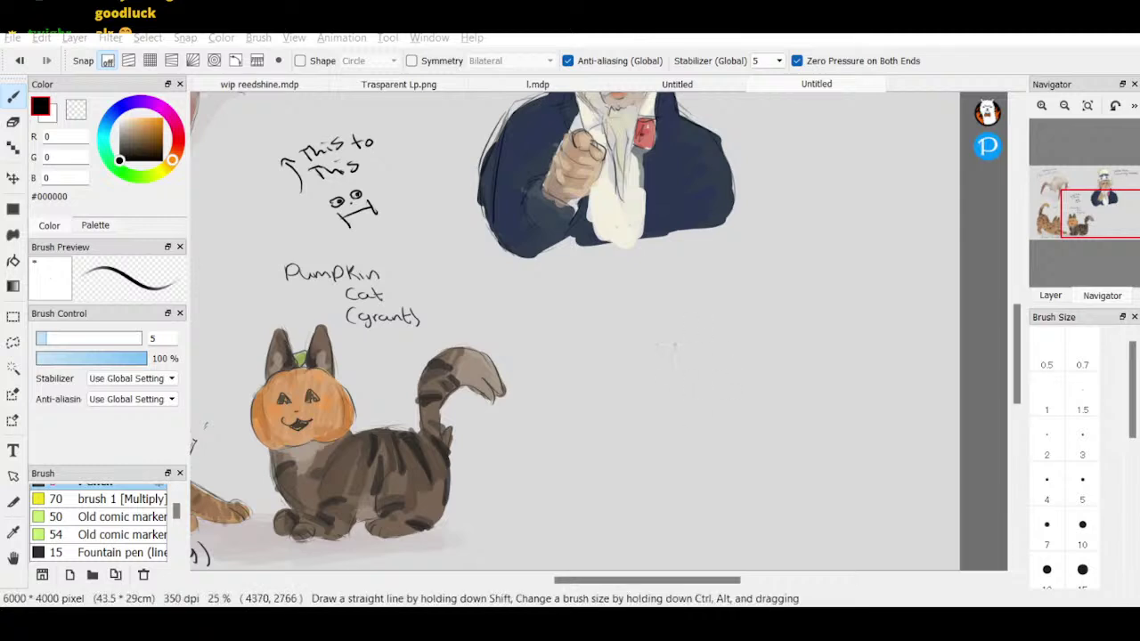
{"action": "left_click", "coordinate": [675, 380]}
{"action": "left_click_drag", "start_coordinate": [712, 416], "coordinate": [741, 405]}
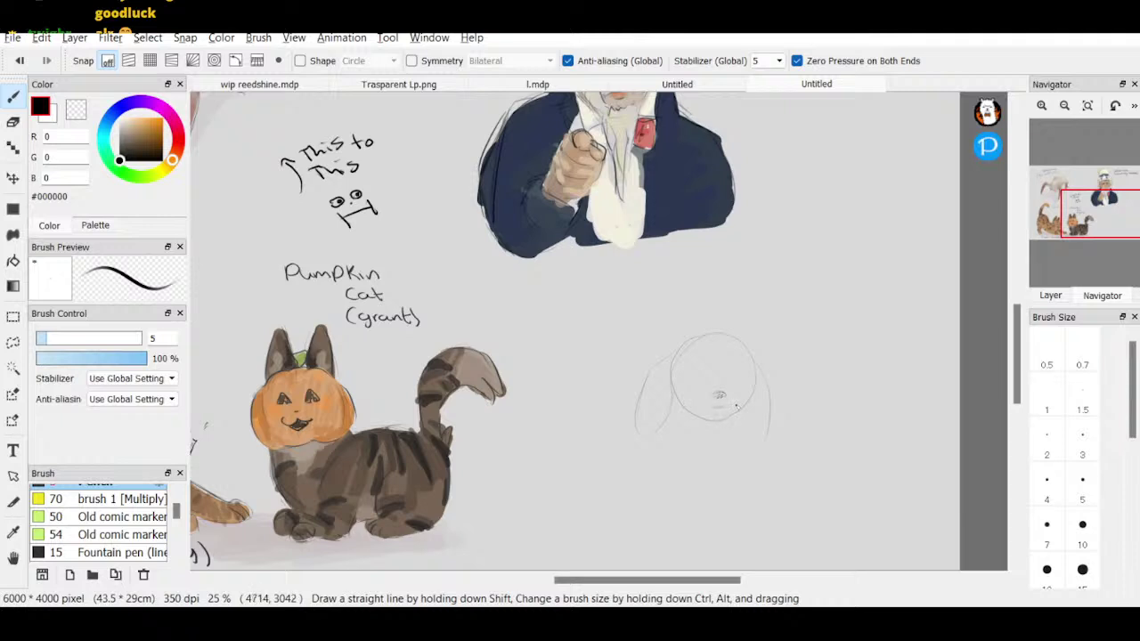
{"action": "left_click_drag", "start_coordinate": [701, 410], "coordinate": [725, 418]}
{"action": "mouse_move", "coordinate": [720, 423]}
{"action": "left_mouse_down"}
{"action": "mouse_move", "coordinate": [736, 409]}
{"action": "mouse_move", "coordinate": [718, 421]}
{"action": "left_mouse_up"}
{"action": "mouse_move", "coordinate": [730, 382]}
{"action": "left_mouse_down"}
{"action": "mouse_move", "coordinate": [745, 386]}
{"action": "mouse_move", "coordinate": [700, 385]}
{"action": "mouse_move", "coordinate": [710, 388]}
{"action": "left_mouse_up"}
{"action": "left_click_drag", "start_coordinate": [736, 377], "coordinate": [708, 389]}
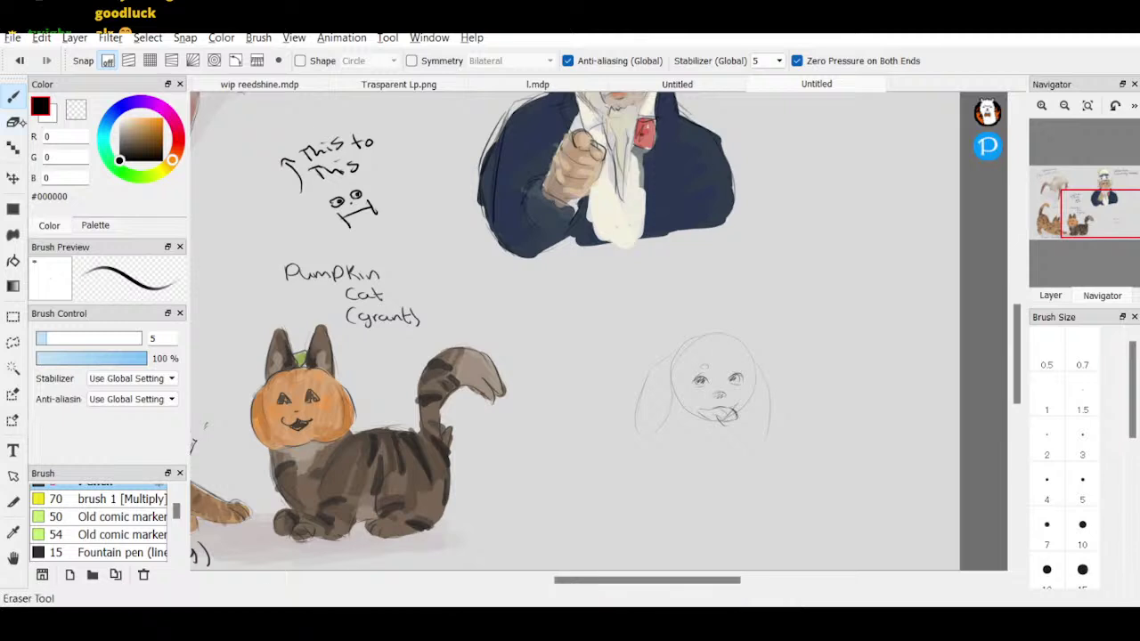
- Erase the first dog head sketch with the size 70 eraser
{"action": "key", "text": "e"}
{"action": "mouse_move", "coordinate": [654, 393]}
{"action": "left_mouse_down"}
{"action": "mouse_move", "coordinate": [653, 407]}
{"action": "mouse_move", "coordinate": [659, 371]}
{"action": "left_mouse_up"}
{"action": "mouse_move", "coordinate": [764, 376]}
{"action": "left_mouse_down"}
{"action": "mouse_move", "coordinate": [771, 403]}
{"action": "mouse_move", "coordinate": [782, 391]}
{"action": "mouse_move", "coordinate": [686, 408]}
{"action": "mouse_move", "coordinate": [703, 326]}
{"action": "mouse_move", "coordinate": [730, 429]}
{"action": "mouse_move", "coordinate": [727, 306]}
{"action": "left_mouse_up"}
{"action": "key", "text": "b"}
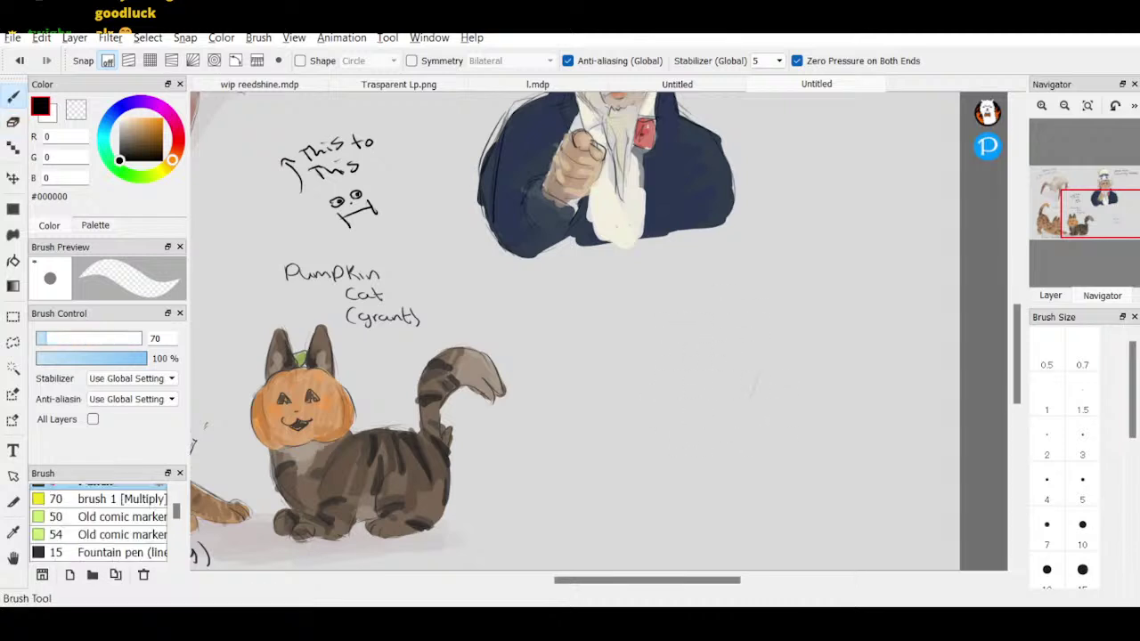
- Sketch a slightly larger dog head below Uncle Sam, with a guide circle, a nose and long floppy ears
{"action": "left_click_drag", "start_coordinate": [715, 433], "coordinate": [735, 408]}
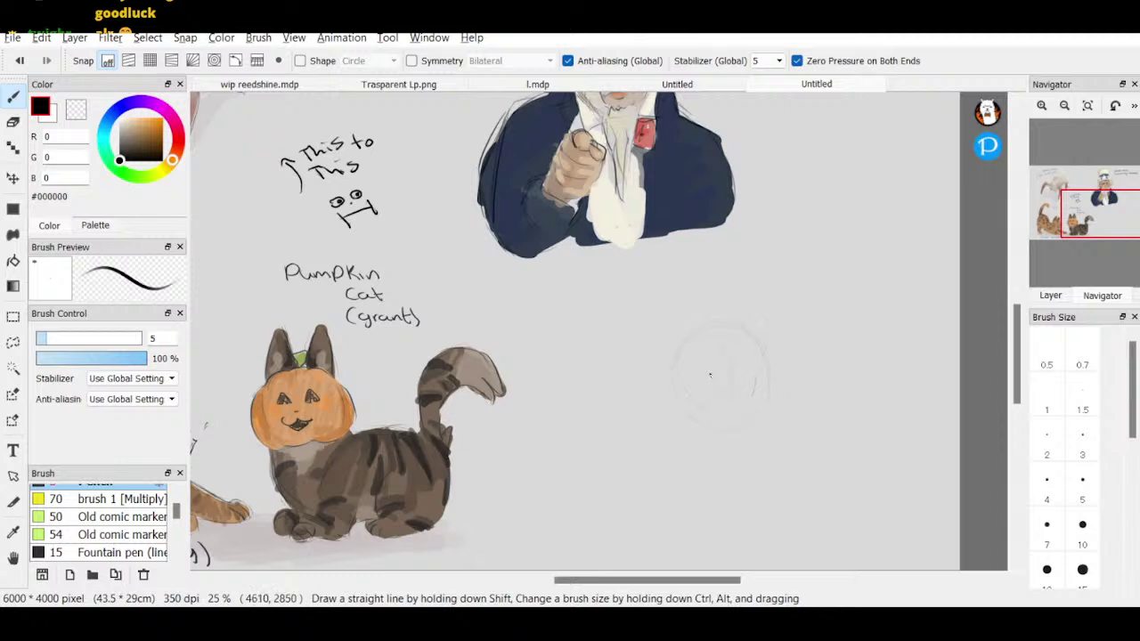
{"action": "mouse_move", "coordinate": [736, 374]}
{"action": "left_mouse_down"}
{"action": "mouse_move", "coordinate": [728, 381]}
{"action": "mouse_move", "coordinate": [745, 373]}
{"action": "left_mouse_up"}
{"action": "key", "text": "ctrl+z"}
{"action": "left_click_drag", "start_coordinate": [725, 375], "coordinate": [741, 372]}
{"action": "mouse_move", "coordinate": [672, 357]}
{"action": "left_mouse_down"}
{"action": "mouse_move", "coordinate": [644, 385]}
{"action": "mouse_move", "coordinate": [638, 411]}
{"action": "mouse_move", "coordinate": [640, 391]}
{"action": "mouse_move", "coordinate": [630, 429]}
{"action": "left_mouse_up"}
{"action": "left_click_drag", "start_coordinate": [646, 383], "coordinate": [641, 429]}
{"action": "left_click_drag", "start_coordinate": [787, 375], "coordinate": [792, 422]}
- Add an open mouth with a hanging tongue to the dog and firm up its head, ear and nose lines
{"action": "left_click_drag", "start_coordinate": [729, 388], "coordinate": [747, 394]}
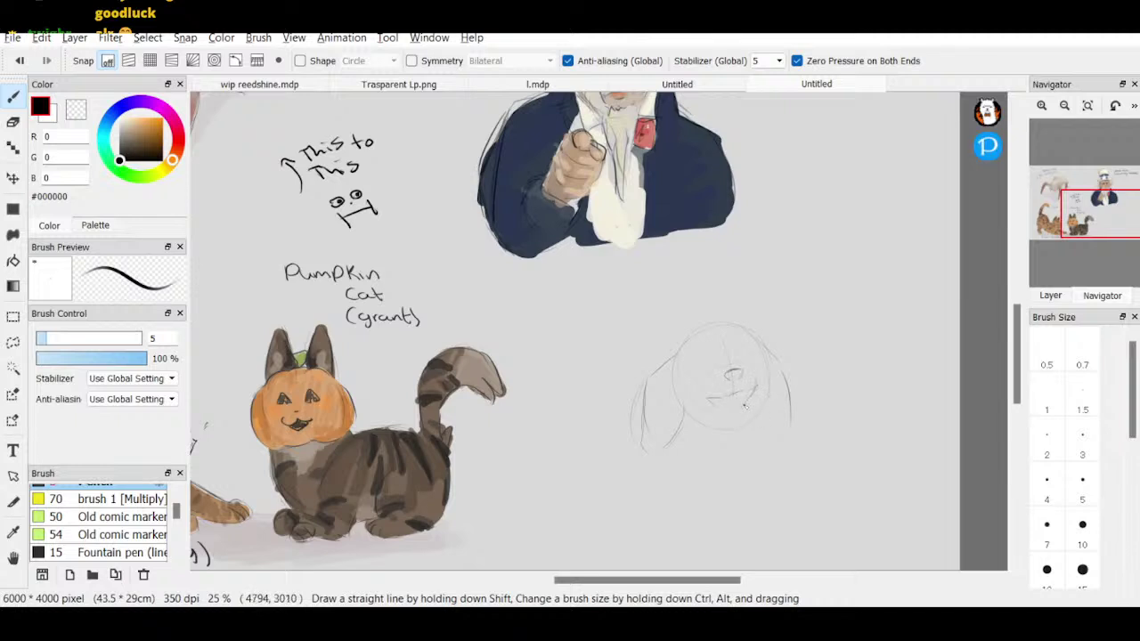
{"action": "left_click_drag", "start_coordinate": [755, 394], "coordinate": [748, 411]}
{"action": "left_click_drag", "start_coordinate": [723, 408], "coordinate": [751, 409]}
{"action": "left_click_drag", "start_coordinate": [685, 336], "coordinate": [711, 324]}
{"action": "mouse_move", "coordinate": [658, 370]}
{"action": "left_mouse_down"}
{"action": "mouse_move", "coordinate": [675, 354]}
{"action": "mouse_move", "coordinate": [647, 409]}
{"action": "left_mouse_up"}
{"action": "left_click_drag", "start_coordinate": [757, 421], "coordinate": [767, 443]}
{"action": "mouse_move", "coordinate": [735, 379]}
{"action": "left_mouse_down"}
{"action": "mouse_move", "coordinate": [783, 328]}
{"action": "mouse_move", "coordinate": [720, 368]}
{"action": "left_mouse_up"}
- Draw the dog's two eyes above the nose and shade them dark
{"action": "scroll", "coordinate": [743, 361], "scroll_direction": "up", "scroll_amount": 1}
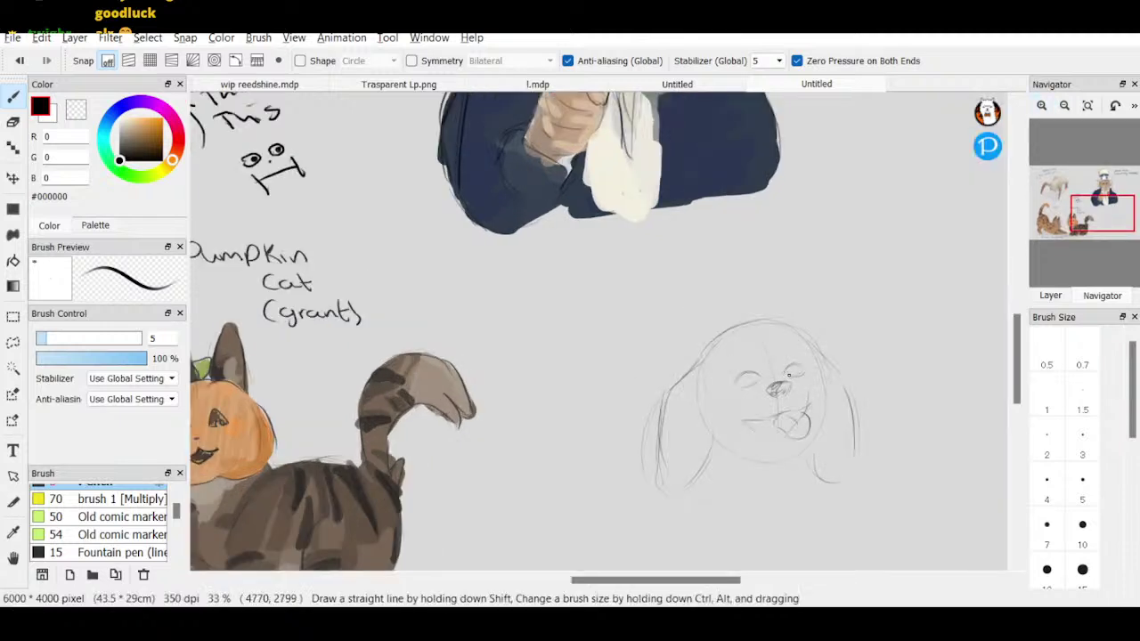
{"action": "left_click_drag", "start_coordinate": [741, 374], "coordinate": [794, 372]}
{"action": "mouse_move", "coordinate": [750, 380]}
{"action": "left_mouse_down"}
{"action": "mouse_move", "coordinate": [740, 376]}
{"action": "mouse_move", "coordinate": [797, 365]}
{"action": "left_mouse_up"}
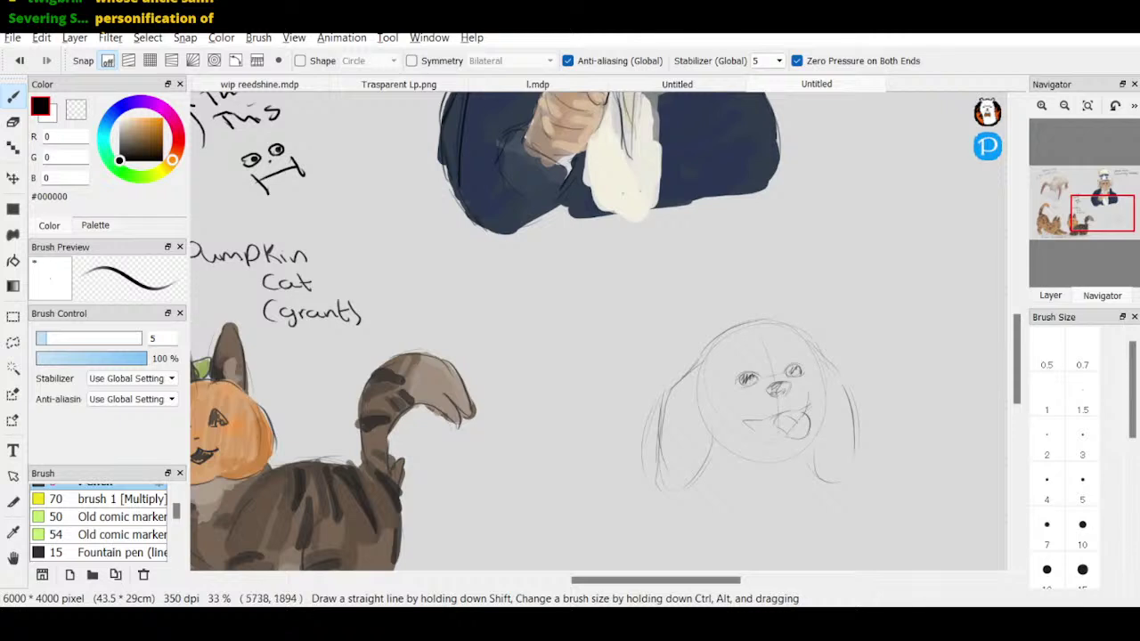
- Reshape the dog's ear nearest the pumpkin cat, erasing its old lines at size 70, and lightly start the chest outline
{"action": "left_click", "coordinate": [1065, 105]}
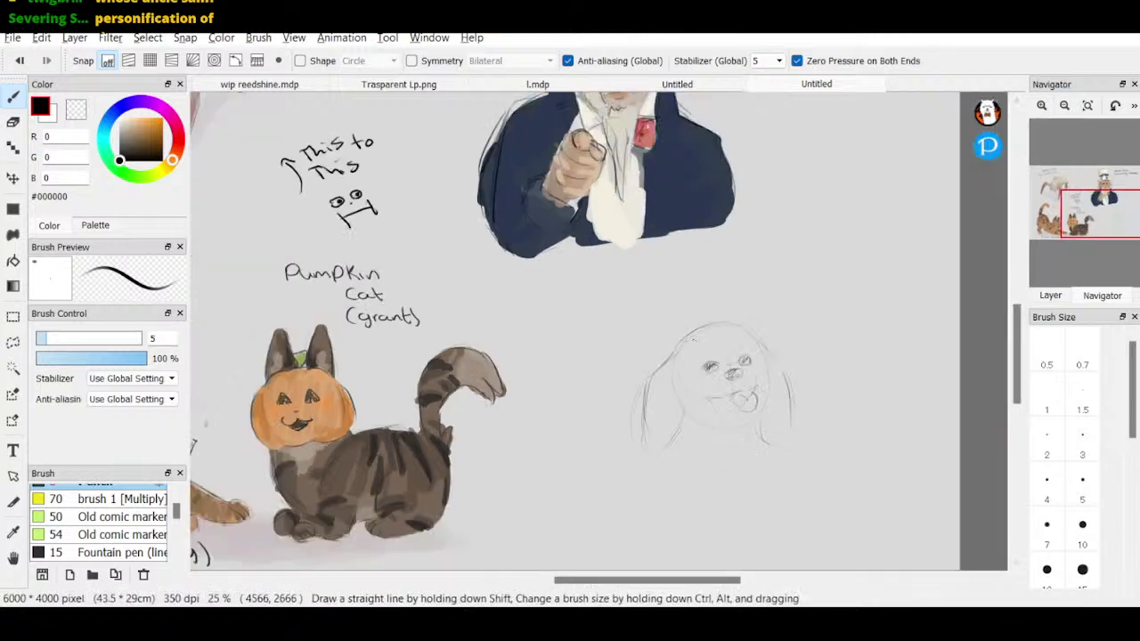
{"action": "left_click_drag", "start_coordinate": [658, 355], "coordinate": [676, 346]}
{"action": "key", "text": "e"}
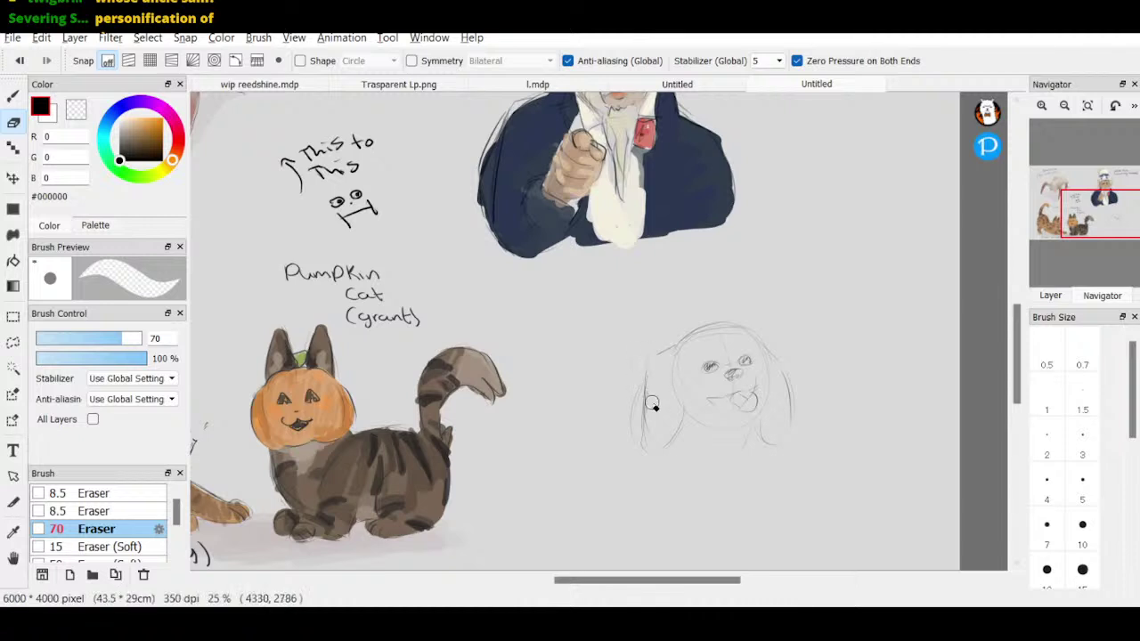
{"action": "mouse_move", "coordinate": [641, 388]}
{"action": "left_mouse_down"}
{"action": "mouse_move", "coordinate": [630, 475]}
{"action": "mouse_move", "coordinate": [661, 404]}
{"action": "mouse_move", "coordinate": [658, 449]}
{"action": "mouse_move", "coordinate": [686, 424]}
{"action": "mouse_move", "coordinate": [647, 455]}
{"action": "mouse_move", "coordinate": [633, 444]}
{"action": "mouse_move", "coordinate": [649, 410]}
{"action": "left_mouse_up"}
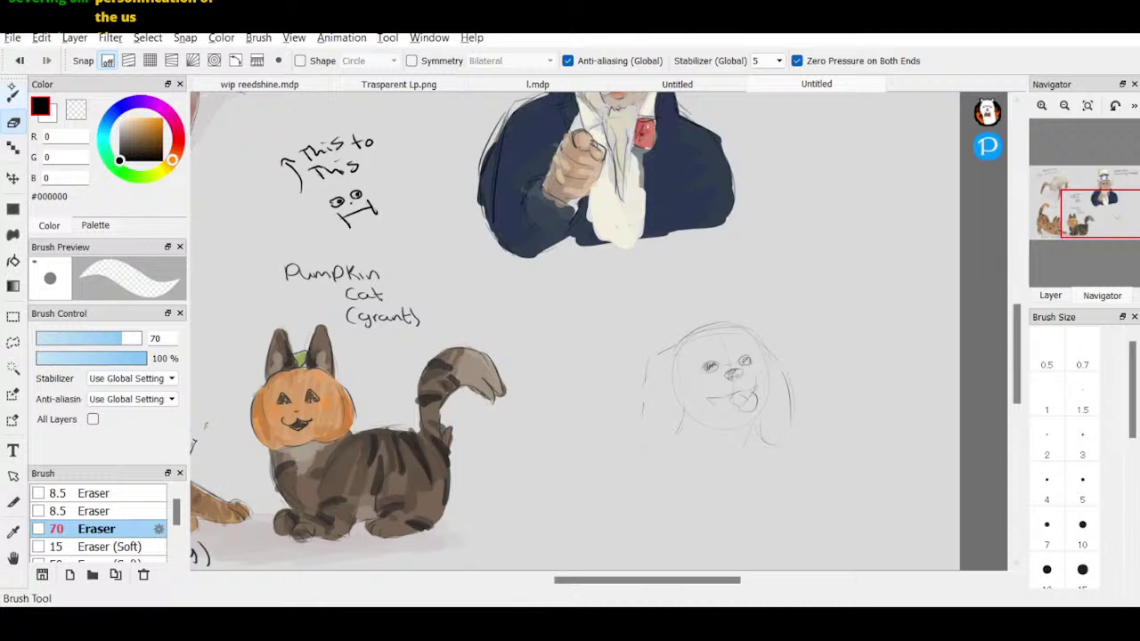
{"action": "key", "text": "b"}
{"action": "left_click_drag", "start_coordinate": [642, 404], "coordinate": [637, 420]}
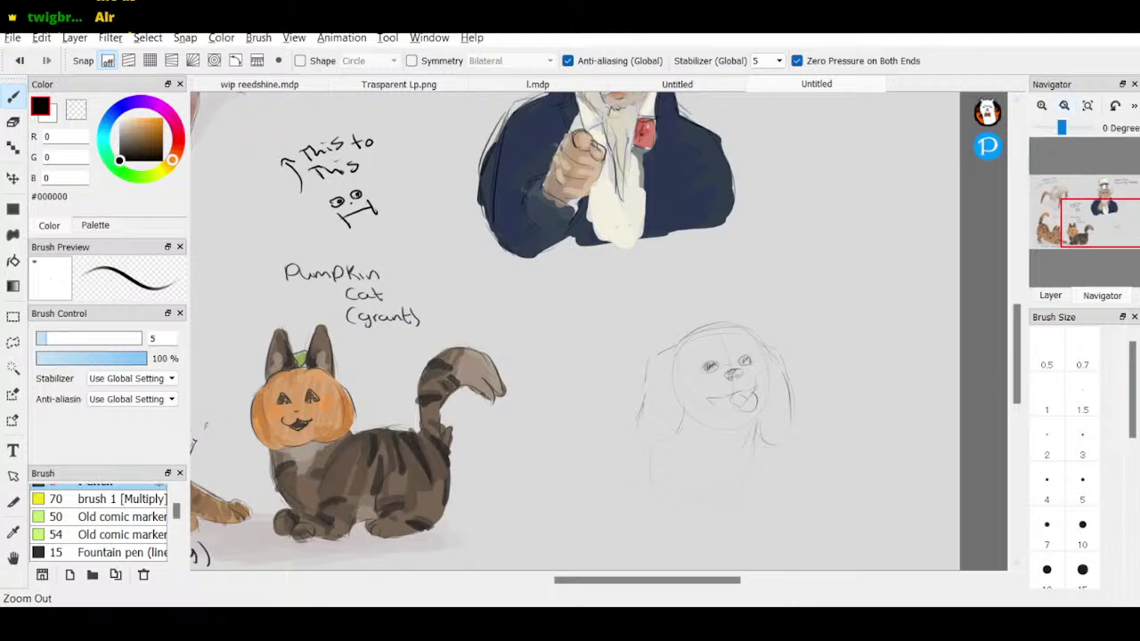
- Lasso the dog sketch, then enlarge it and shift it away from the pumpkin cat with Transform
{"action": "left_click", "coordinate": [1064, 105]}
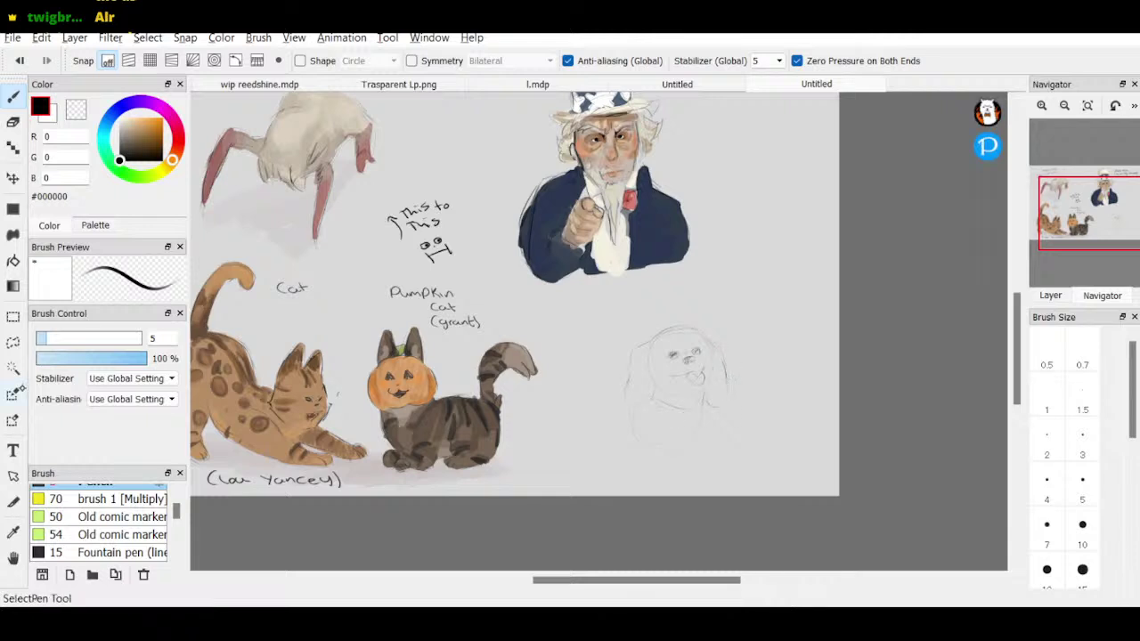
{"action": "left_click", "coordinate": [12, 369]}
{"action": "left_click", "coordinate": [12, 343]}
{"action": "mouse_move", "coordinate": [602, 339]}
{"action": "left_mouse_down"}
{"action": "mouse_move", "coordinate": [803, 358]}
{"action": "mouse_move", "coordinate": [681, 499]}
{"action": "left_mouse_up"}
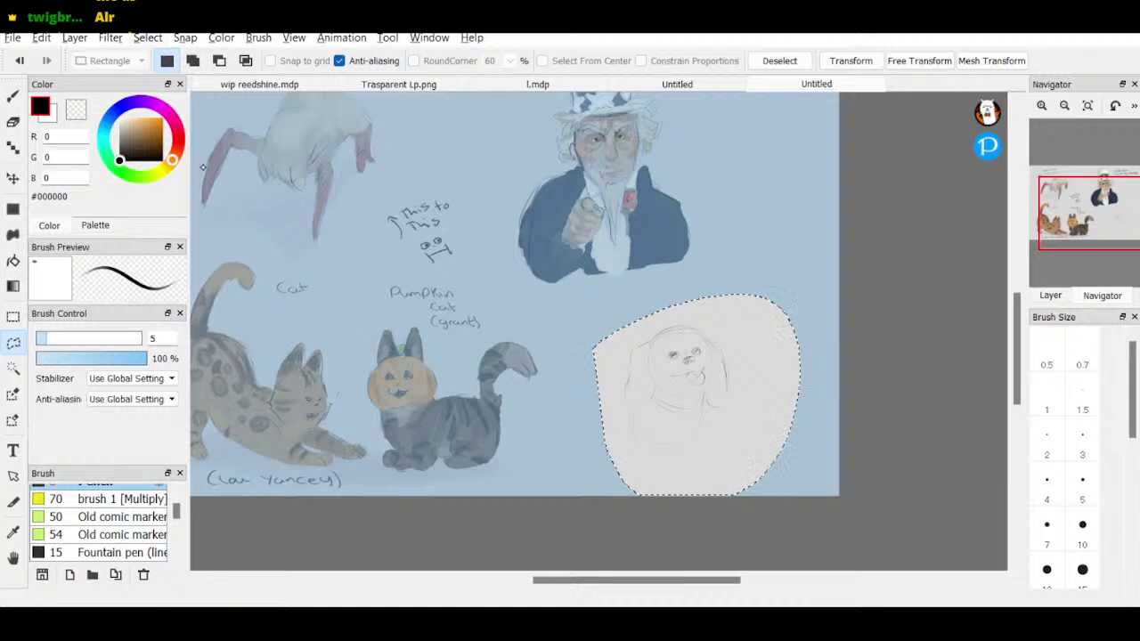
{"action": "key", "text": "ctrl+t"}
{"action": "mouse_move", "coordinate": [591, 255]}
{"action": "left_mouse_down"}
{"action": "mouse_move", "coordinate": [565, 229]}
{"action": "mouse_move", "coordinate": [573, 241]}
{"action": "left_mouse_up"}
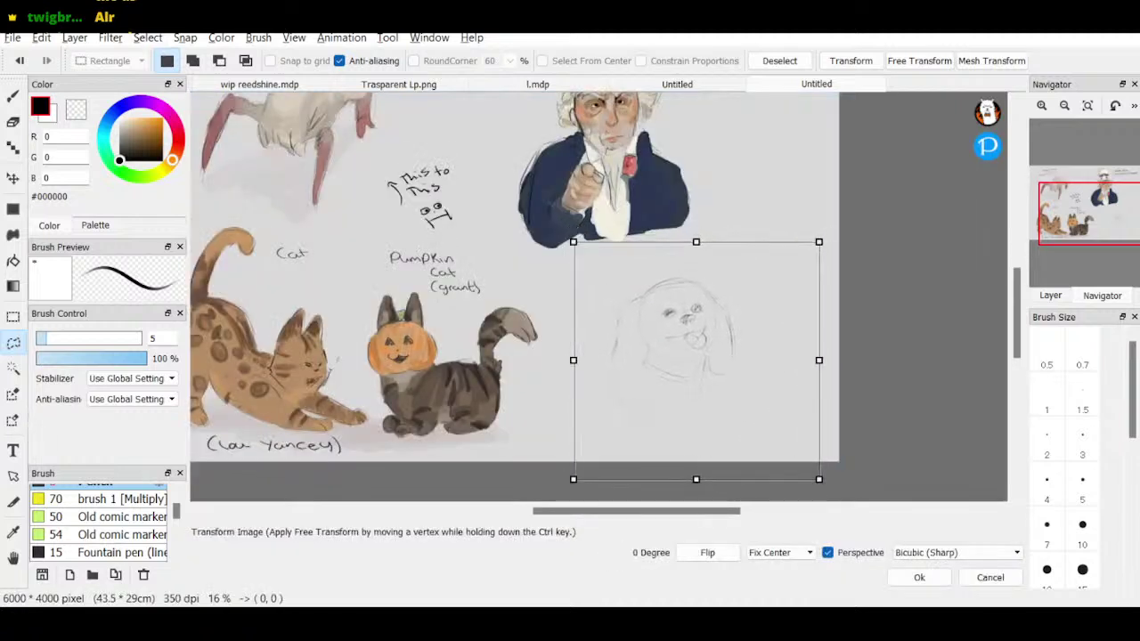
{"action": "mouse_move", "coordinate": [754, 330]}
{"action": "left_mouse_down"}
{"action": "mouse_move", "coordinate": [760, 294]}
{"action": "mouse_move", "coordinate": [768, 312]}
{"action": "left_mouse_up"}
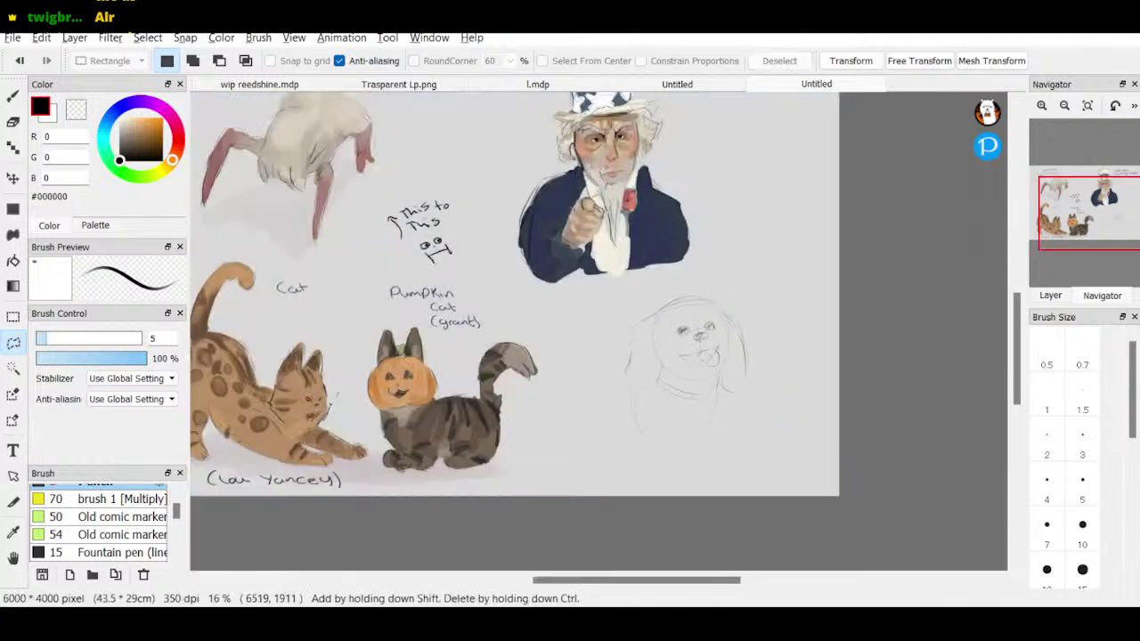
- Sketch the dog's chest outline and first front leg with a toed paw at brush size 5
{"action": "left_click", "coordinate": [12, 96]}
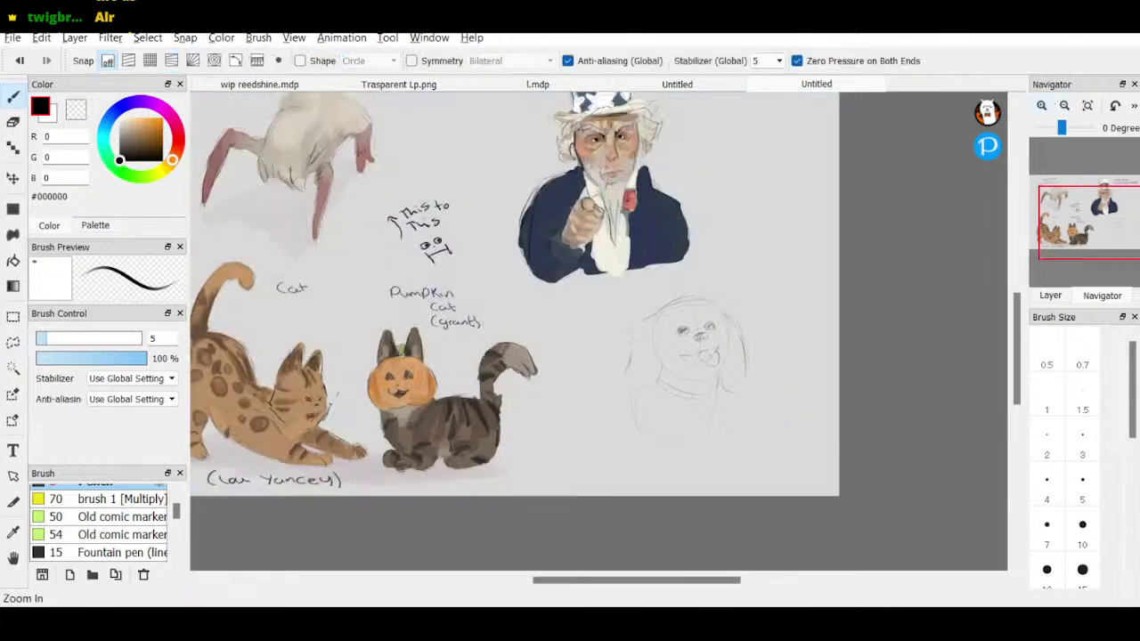
{"action": "left_click", "coordinate": [1041, 105]}
{"action": "left_click", "coordinate": [1041, 105]}
{"action": "mouse_move", "coordinate": [1080, 219]}
{"action": "left_mouse_down"}
{"action": "mouse_move", "coordinate": [1088, 233]}
{"action": "mouse_move", "coordinate": [1122, 229]}
{"action": "left_mouse_up"}
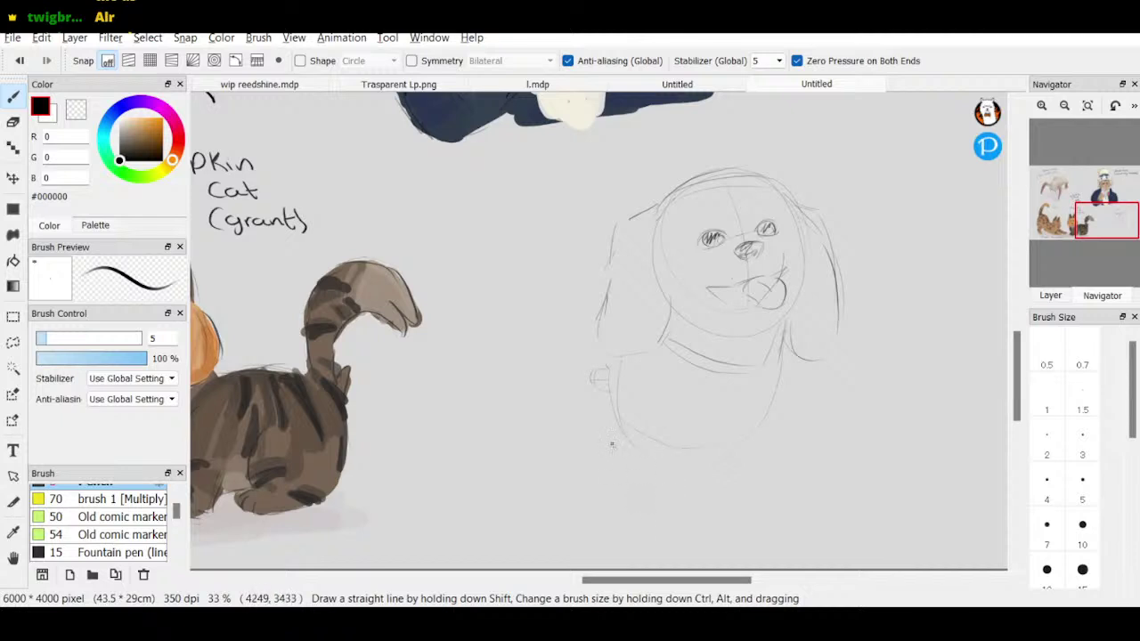
{"action": "mouse_move", "coordinate": [626, 474]}
{"action": "left_mouse_down"}
{"action": "mouse_move", "coordinate": [649, 512]}
{"action": "mouse_move", "coordinate": [702, 515]}
{"action": "mouse_move", "coordinate": [708, 531]}
{"action": "left_mouse_up"}
- Erase the extra neckline below the dog's chin and redraw the collar's curve around the neck
{"action": "left_click", "coordinate": [13, 122]}
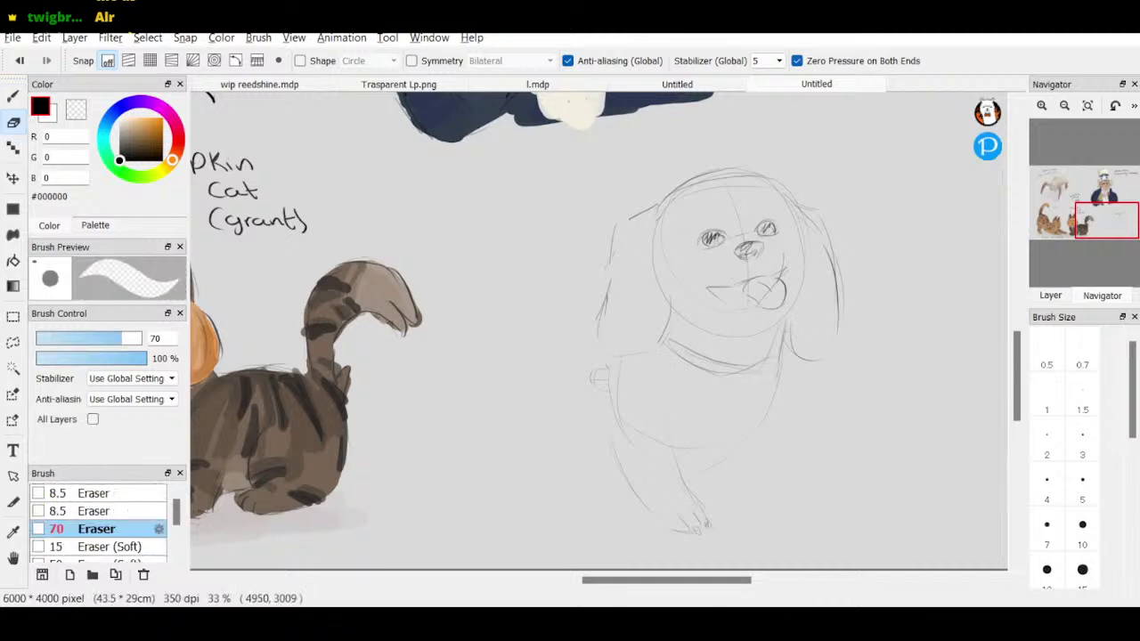
{"action": "left_click_drag", "start_coordinate": [718, 356], "coordinate": [756, 357]}
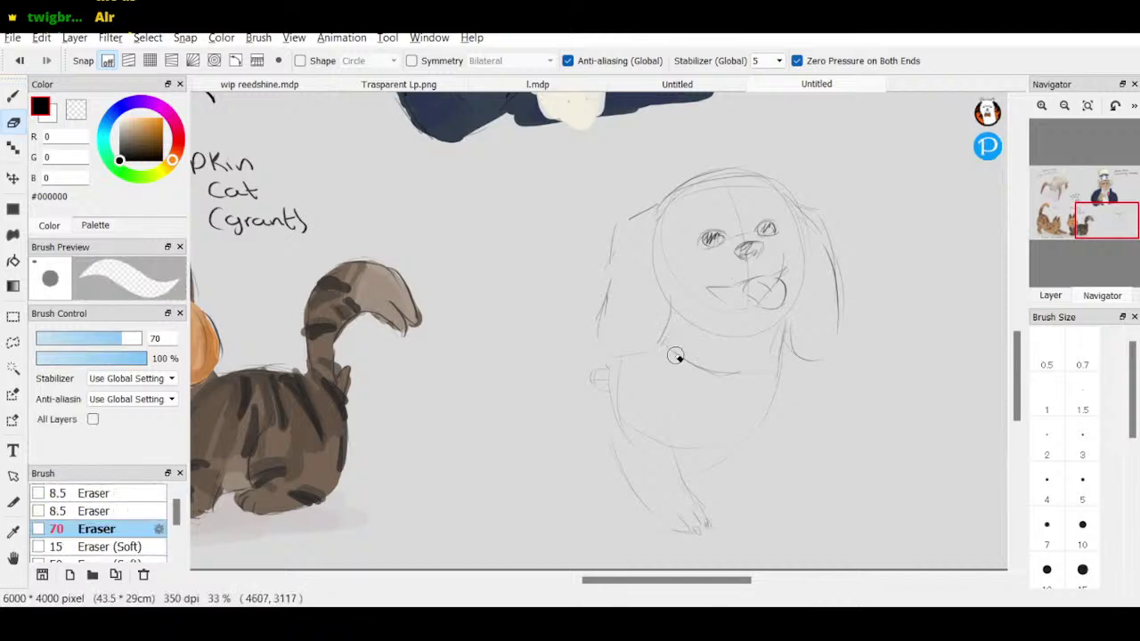
{"action": "left_click_drag", "start_coordinate": [676, 356], "coordinate": [687, 369]}
{"action": "key", "text": "b"}
{"action": "mouse_move", "coordinate": [663, 343]}
{"action": "left_mouse_down"}
{"action": "mouse_move", "coordinate": [770, 374]}
{"action": "mouse_move", "coordinate": [747, 372]}
{"action": "mouse_move", "coordinate": [786, 348]}
{"action": "left_mouse_up"}
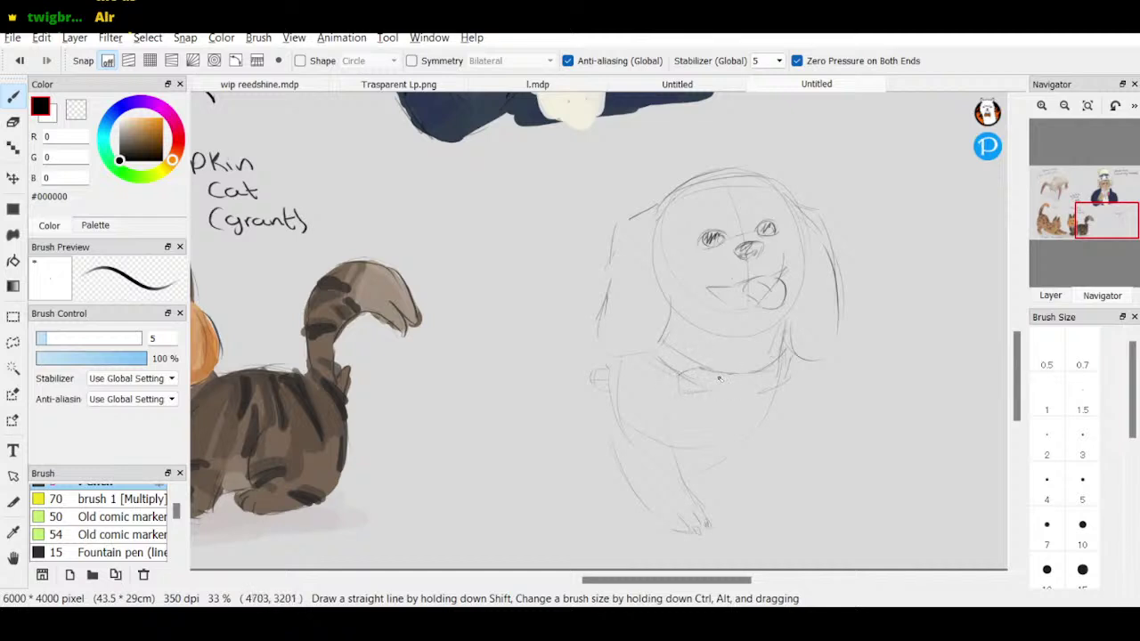
- Draw a bone-shaped tag hanging from the dog's collar, redoing its lower edge, and add bands to the collar
{"action": "mouse_move", "coordinate": [715, 374]}
{"action": "left_mouse_down"}
{"action": "mouse_move", "coordinate": [712, 395]}
{"action": "mouse_move", "coordinate": [692, 403]}
{"action": "mouse_move", "coordinate": [704, 435]}
{"action": "mouse_move", "coordinate": [717, 424]}
{"action": "mouse_move", "coordinate": [704, 401]}
{"action": "mouse_move", "coordinate": [691, 413]}
{"action": "mouse_move", "coordinate": [710, 430]}
{"action": "mouse_move", "coordinate": [741, 398]}
{"action": "mouse_move", "coordinate": [740, 417]}
{"action": "mouse_move", "coordinate": [724, 426]}
{"action": "mouse_move", "coordinate": [726, 404]}
{"action": "left_mouse_up"}
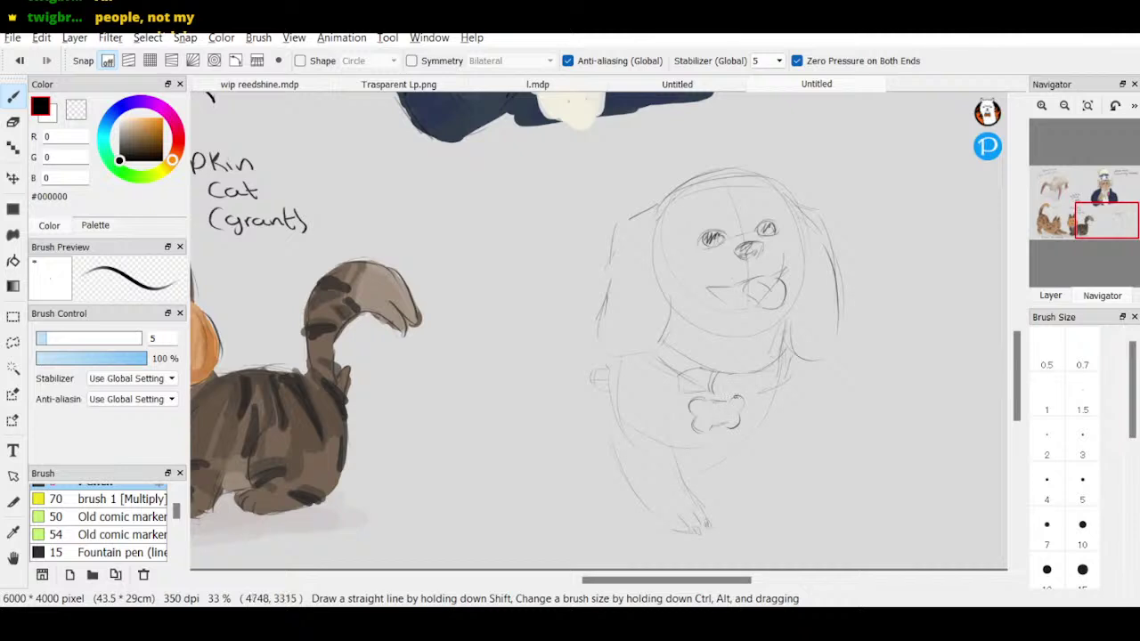
{"action": "key", "text": "e"}
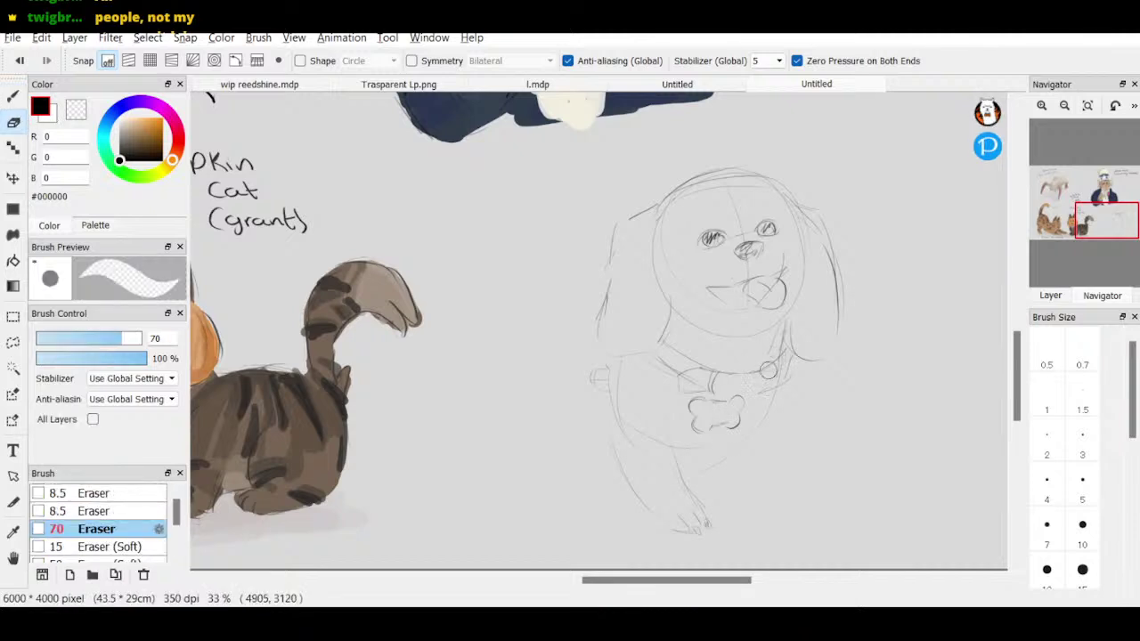
{"action": "mouse_move", "coordinate": [715, 422]}
{"action": "left_mouse_down"}
{"action": "mouse_move", "coordinate": [739, 436]}
{"action": "mouse_move", "coordinate": [722, 416]}
{"action": "left_mouse_up"}
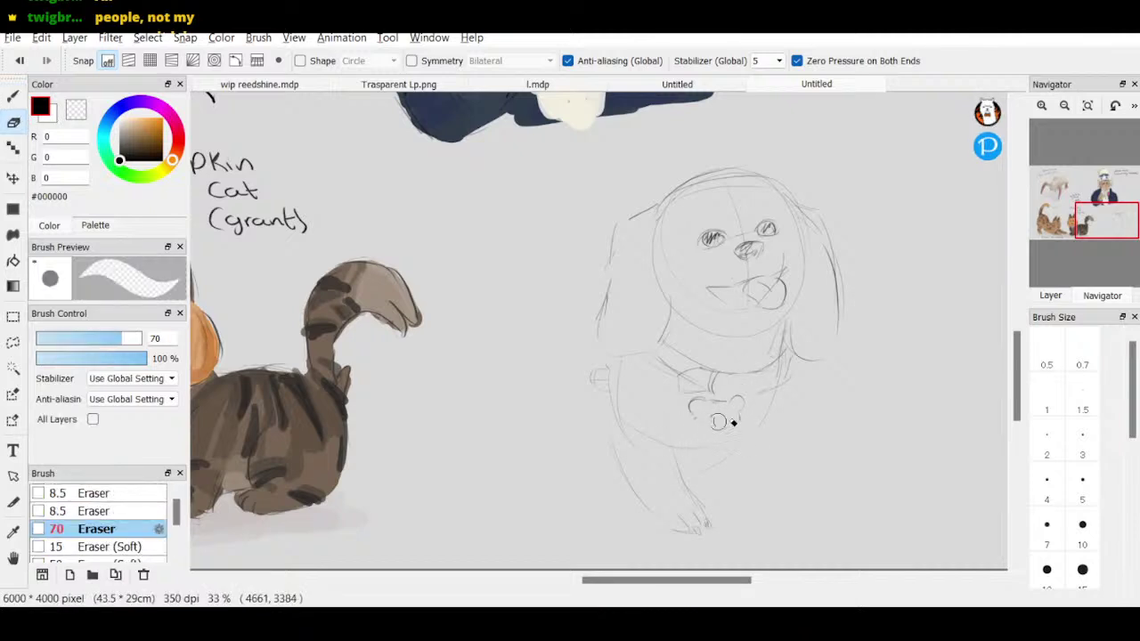
{"action": "key", "text": "b"}
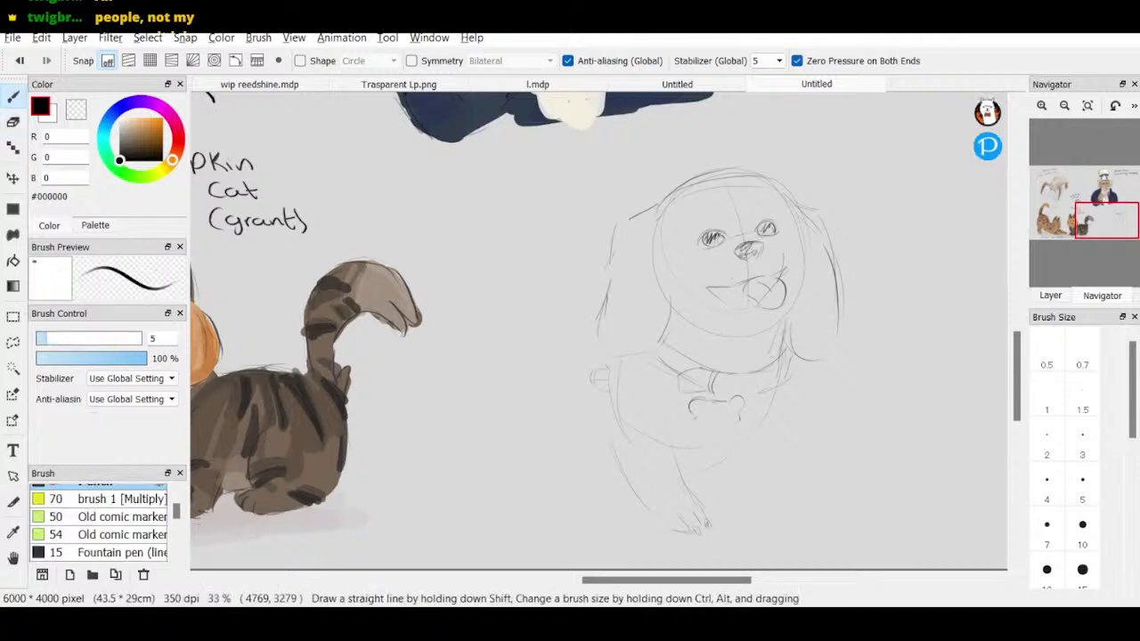
{"action": "left_click_drag", "start_coordinate": [696, 417], "coordinate": [705, 431]}
{"action": "mouse_move", "coordinate": [723, 424]}
{"action": "left_mouse_down"}
{"action": "mouse_move", "coordinate": [708, 417]}
{"action": "mouse_move", "coordinate": [746, 415]}
{"action": "mouse_move", "coordinate": [733, 406]}
{"action": "left_mouse_up"}
{"action": "left_click_drag", "start_coordinate": [741, 374], "coordinate": [747, 393]}
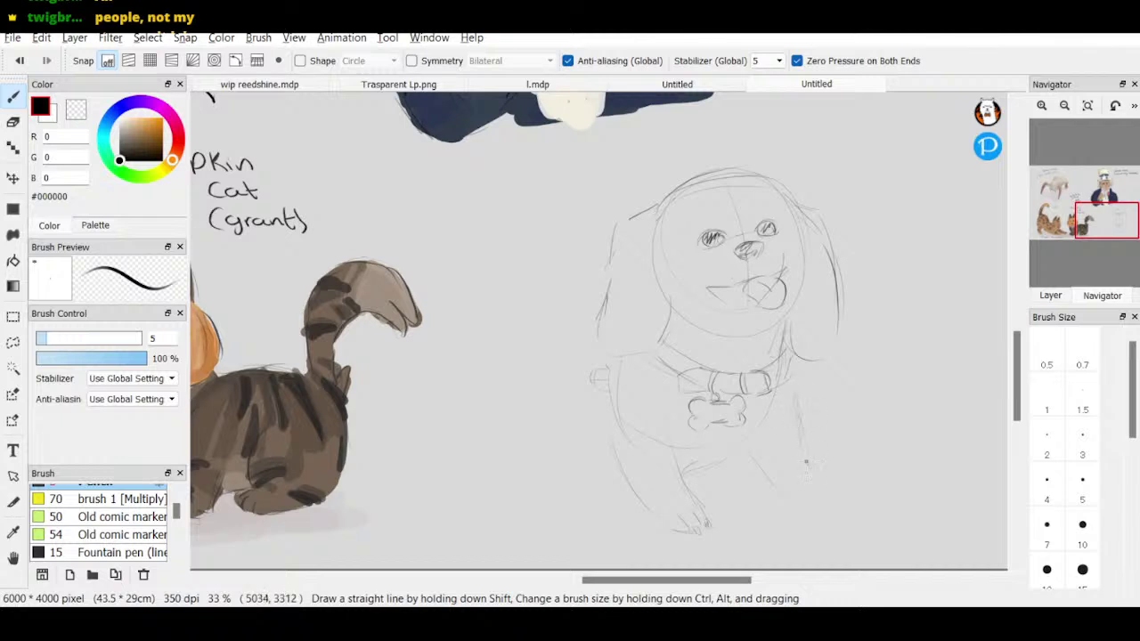
- Sketch the dog's second front paw and the boxy cart behind its body, with the outline of a side wheel
{"action": "left_click_drag", "start_coordinate": [804, 453], "coordinate": [831, 505]}
{"action": "left_click_drag", "start_coordinate": [598, 372], "coordinate": [596, 408]}
{"action": "left_click_drag", "start_coordinate": [488, 403], "coordinate": [570, 443]}
{"action": "left_click_drag", "start_coordinate": [597, 371], "coordinate": [595, 413]}
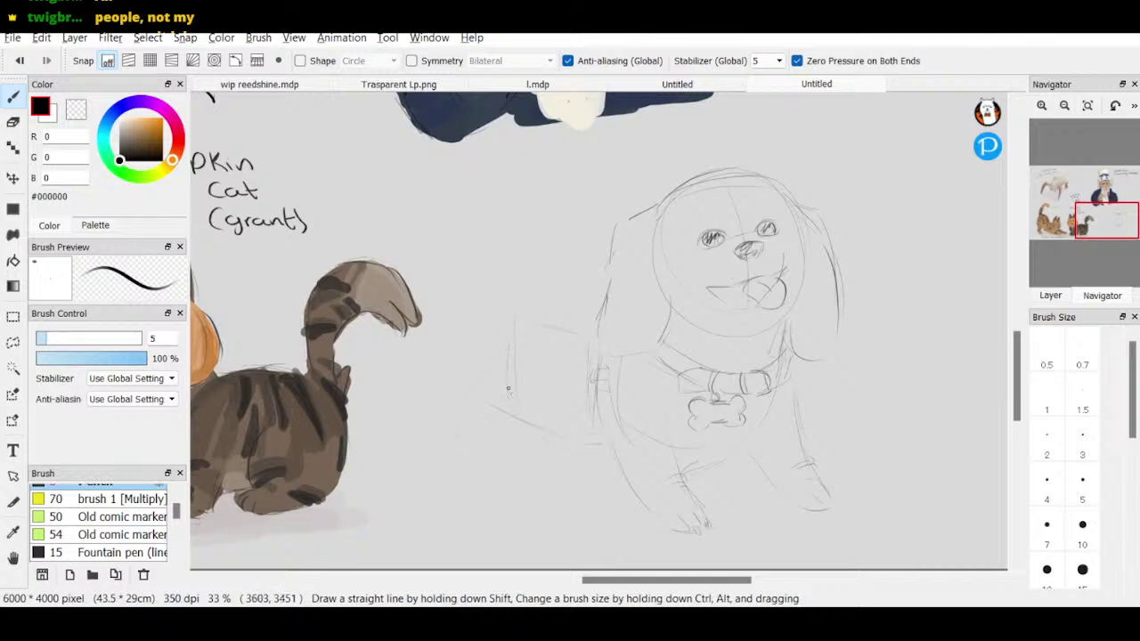
{"action": "left_click_drag", "start_coordinate": [477, 388], "coordinate": [487, 444]}
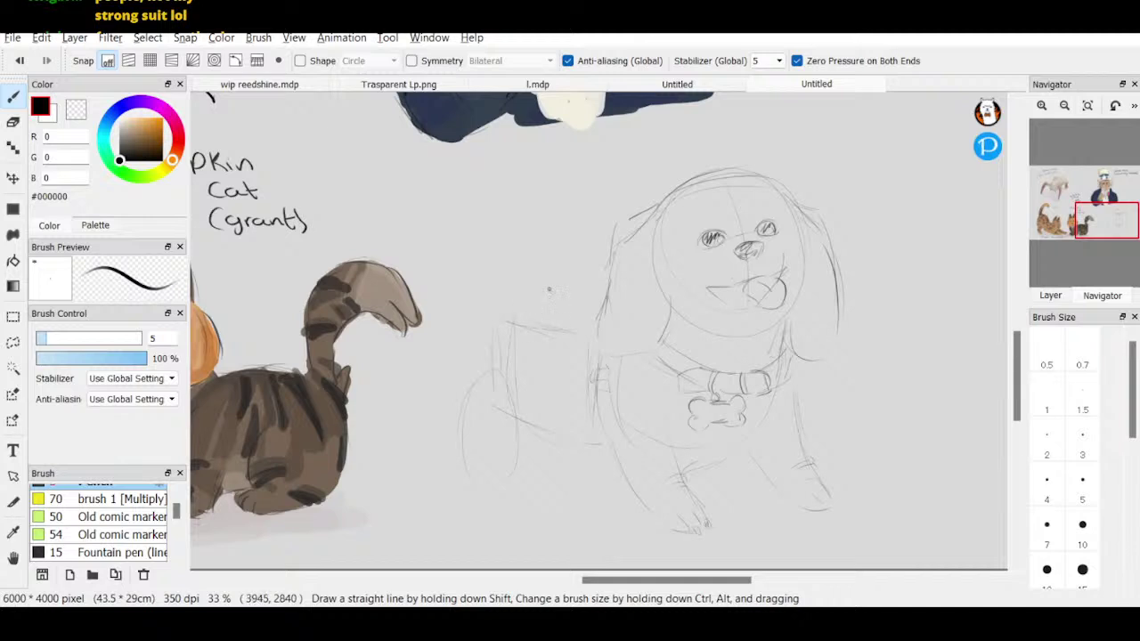
- Sketch rounded items poking out of the cart, add a pocket and post, redraw the near wheel and add a small far wheel
{"action": "mouse_move", "coordinate": [517, 301]}
{"action": "left_mouse_down"}
{"action": "mouse_move", "coordinate": [555, 317]}
{"action": "mouse_move", "coordinate": [527, 302]}
{"action": "mouse_move", "coordinate": [515, 310]}
{"action": "mouse_move", "coordinate": [540, 307]}
{"action": "mouse_move", "coordinate": [514, 316]}
{"action": "mouse_move", "coordinate": [557, 304]}
{"action": "mouse_move", "coordinate": [529, 297]}
{"action": "mouse_move", "coordinate": [545, 308]}
{"action": "mouse_move", "coordinate": [555, 296]}
{"action": "mouse_move", "coordinate": [532, 325]}
{"action": "left_mouse_up"}
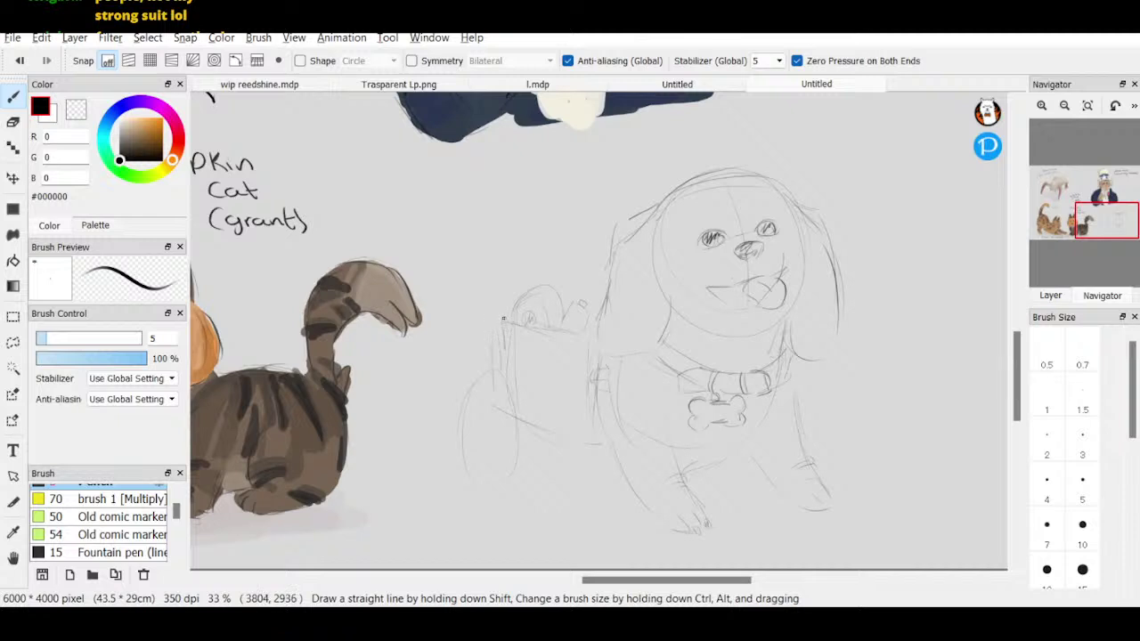
{"action": "left_click_drag", "start_coordinate": [516, 328], "coordinate": [521, 355]}
{"action": "mouse_move", "coordinate": [484, 378]}
{"action": "left_mouse_down"}
{"action": "mouse_move", "coordinate": [480, 422]}
{"action": "mouse_move", "coordinate": [510, 399]}
{"action": "left_mouse_up"}
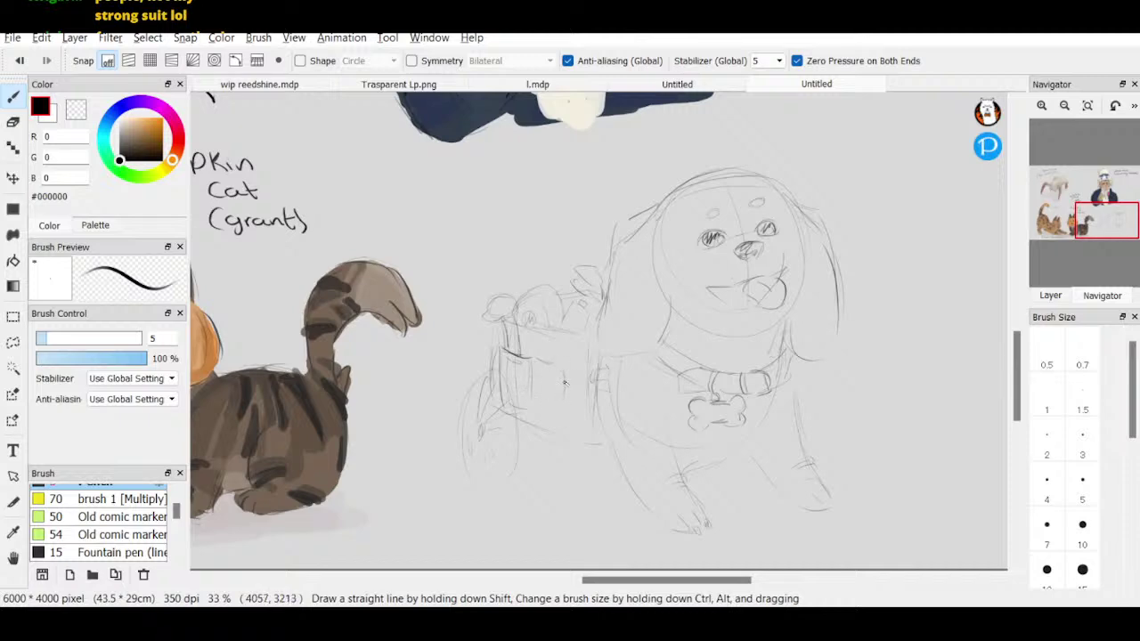
{"action": "left_click", "coordinate": [1066, 105]}
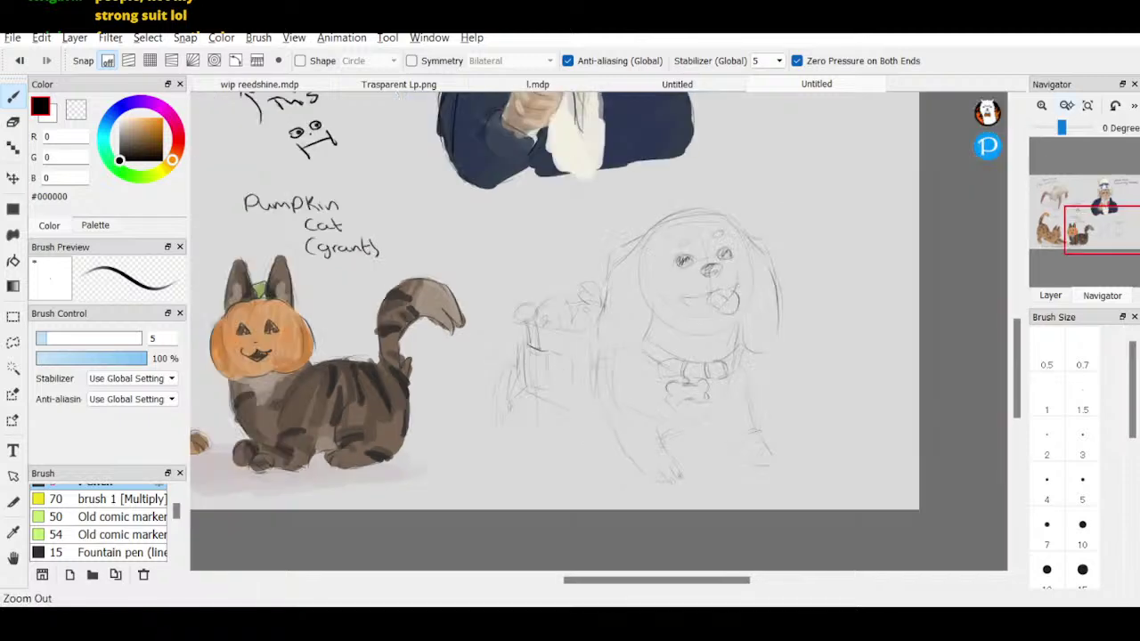
{"action": "left_click", "coordinate": [1066, 105]}
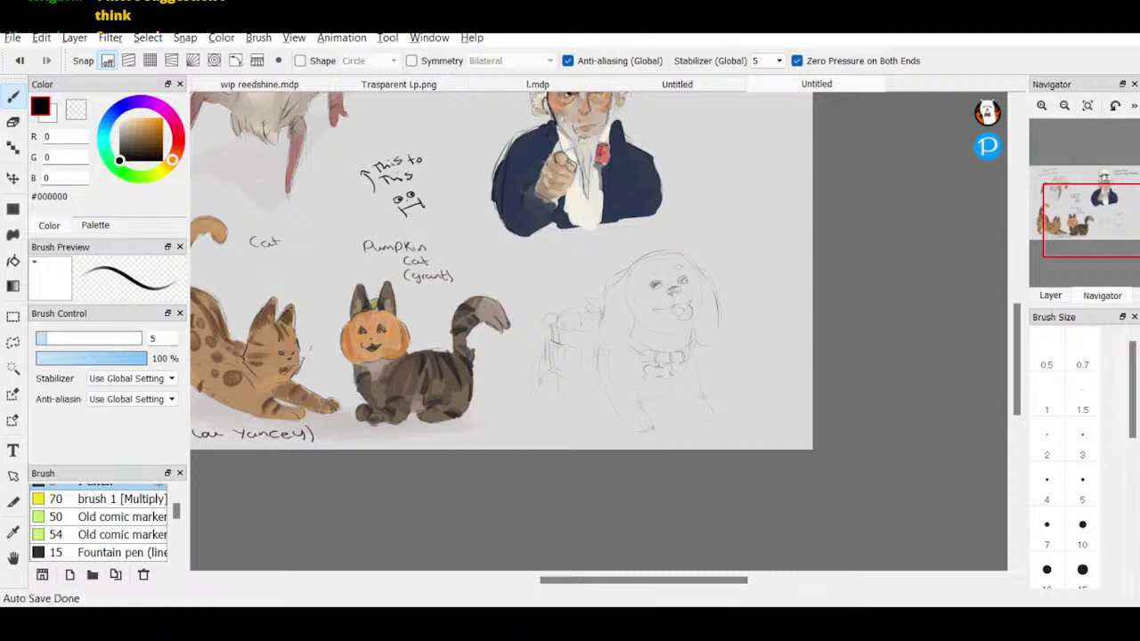
{"action": "left_click_drag", "start_coordinate": [550, 352], "coordinate": [534, 401]}
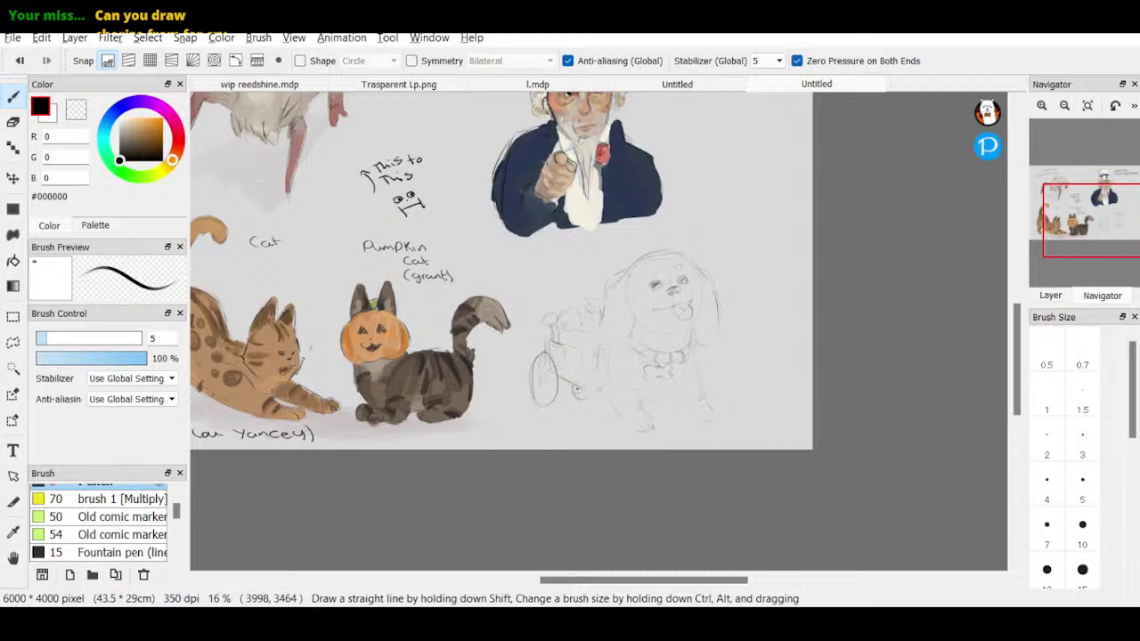
- Block in the dog's silhouette with dark grey #383838 on the painted color layer, using brush sizes 40 and 70
{"action": "left_click", "coordinate": [1052, 295]}
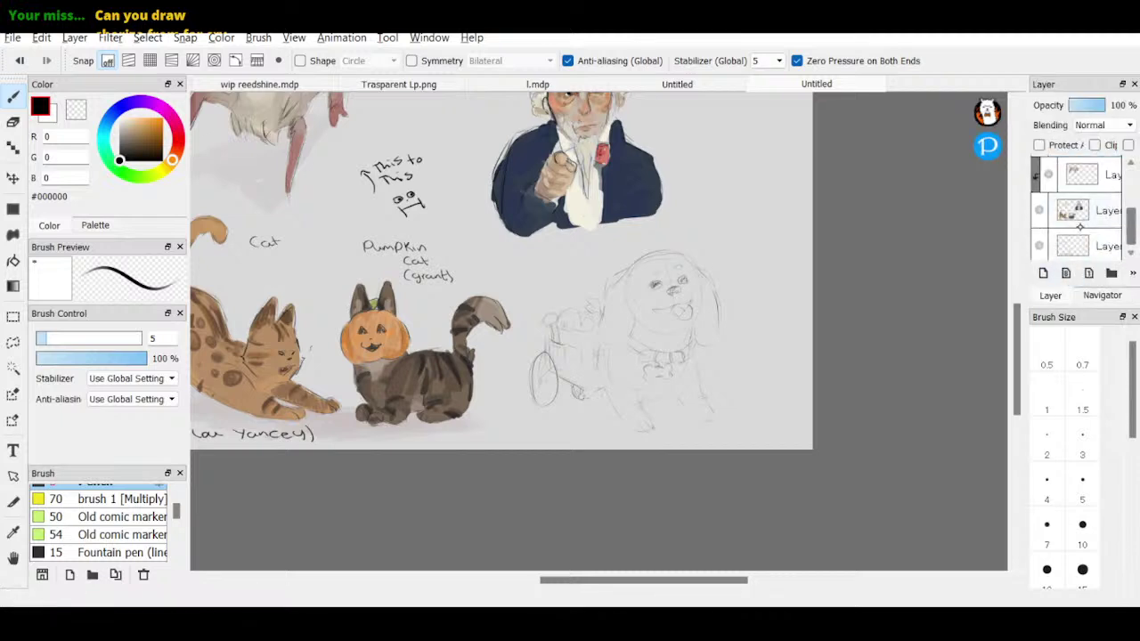
{"action": "left_click", "coordinate": [1078, 246]}
{"action": "left_click", "coordinate": [1096, 218]}
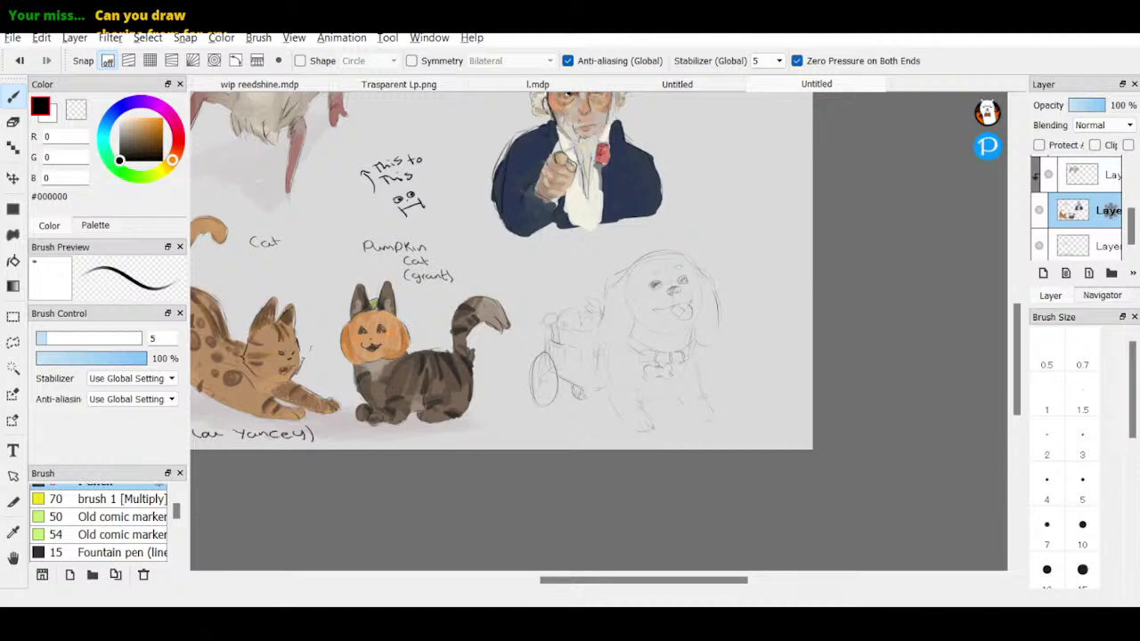
{"action": "left_click_drag", "start_coordinate": [120, 160], "coordinate": [119, 152]}
{"action": "left_click_drag", "start_coordinate": [1131, 389], "coordinate": [1131, 486]}
{"action": "left_click", "coordinate": [1091, 497]}
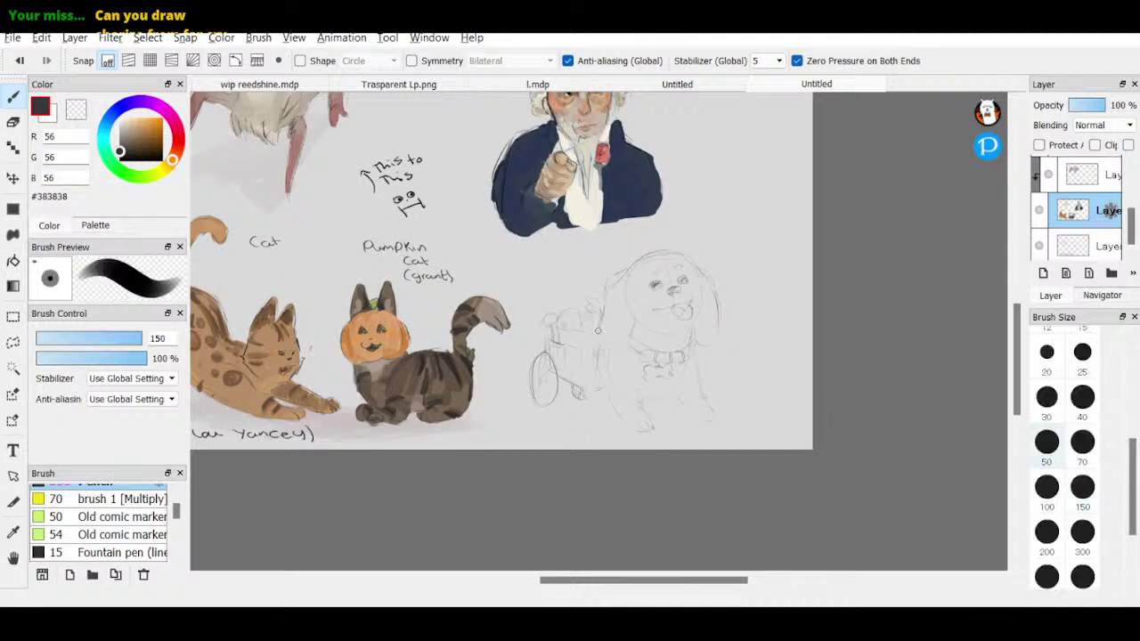
{"action": "left_click", "coordinate": [1082, 398]}
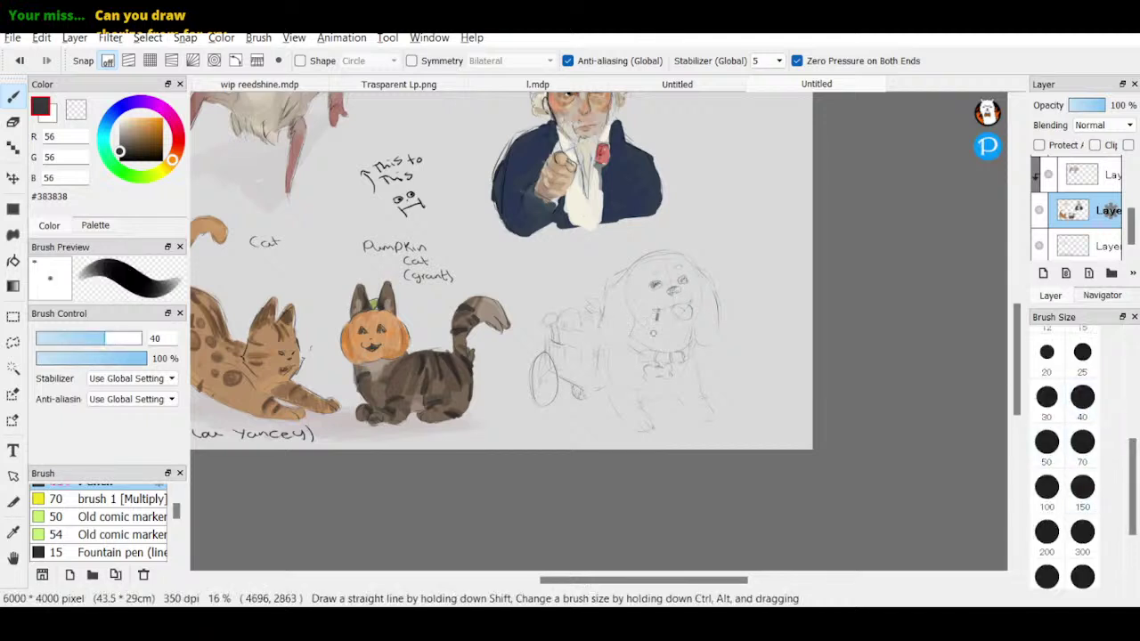
{"action": "mouse_move", "coordinate": [664, 303]}
{"action": "left_mouse_down"}
{"action": "mouse_move", "coordinate": [656, 365]}
{"action": "mouse_move", "coordinate": [685, 320]}
{"action": "mouse_move", "coordinate": [678, 300]}
{"action": "mouse_move", "coordinate": [656, 301]}
{"action": "mouse_move", "coordinate": [674, 281]}
{"action": "mouse_move", "coordinate": [664, 267]}
{"action": "mouse_move", "coordinate": [637, 272]}
{"action": "mouse_move", "coordinate": [674, 266]}
{"action": "mouse_move", "coordinate": [655, 269]}
{"action": "mouse_move", "coordinate": [679, 281]}
{"action": "mouse_move", "coordinate": [676, 260]}
{"action": "mouse_move", "coordinate": [653, 261]}
{"action": "mouse_move", "coordinate": [686, 267]}
{"action": "mouse_move", "coordinate": [641, 266]}
{"action": "mouse_move", "coordinate": [616, 285]}
{"action": "mouse_move", "coordinate": [610, 309]}
{"action": "mouse_move", "coordinate": [612, 286]}
{"action": "mouse_move", "coordinate": [620, 302]}
{"action": "mouse_move", "coordinate": [628, 292]}
{"action": "mouse_move", "coordinate": [629, 313]}
{"action": "mouse_move", "coordinate": [642, 288]}
{"action": "mouse_move", "coordinate": [644, 301]}
{"action": "mouse_move", "coordinate": [657, 286]}
{"action": "mouse_move", "coordinate": [689, 283]}
{"action": "mouse_move", "coordinate": [656, 299]}
{"action": "mouse_move", "coordinate": [680, 265]}
{"action": "mouse_move", "coordinate": [706, 283]}
{"action": "mouse_move", "coordinate": [709, 340]}
{"action": "mouse_move", "coordinate": [693, 298]}
{"action": "mouse_move", "coordinate": [706, 328]}
{"action": "mouse_move", "coordinate": [709, 312]}
{"action": "mouse_move", "coordinate": [684, 363]}
{"action": "mouse_move", "coordinate": [699, 320]}
{"action": "mouse_move", "coordinate": [688, 373]}
{"action": "mouse_move", "coordinate": [710, 415]}
{"action": "mouse_move", "coordinate": [670, 382]}
{"action": "mouse_move", "coordinate": [634, 394]}
{"action": "mouse_move", "coordinate": [647, 419]}
{"action": "mouse_move", "coordinate": [638, 427]}
{"action": "mouse_move", "coordinate": [614, 392]}
{"action": "mouse_move", "coordinate": [619, 357]}
{"action": "mouse_move", "coordinate": [629, 396]}
{"action": "mouse_move", "coordinate": [641, 356]}
{"action": "mouse_move", "coordinate": [676, 365]}
{"action": "left_mouse_up"}
{"action": "left_click", "coordinate": [1082, 442]}
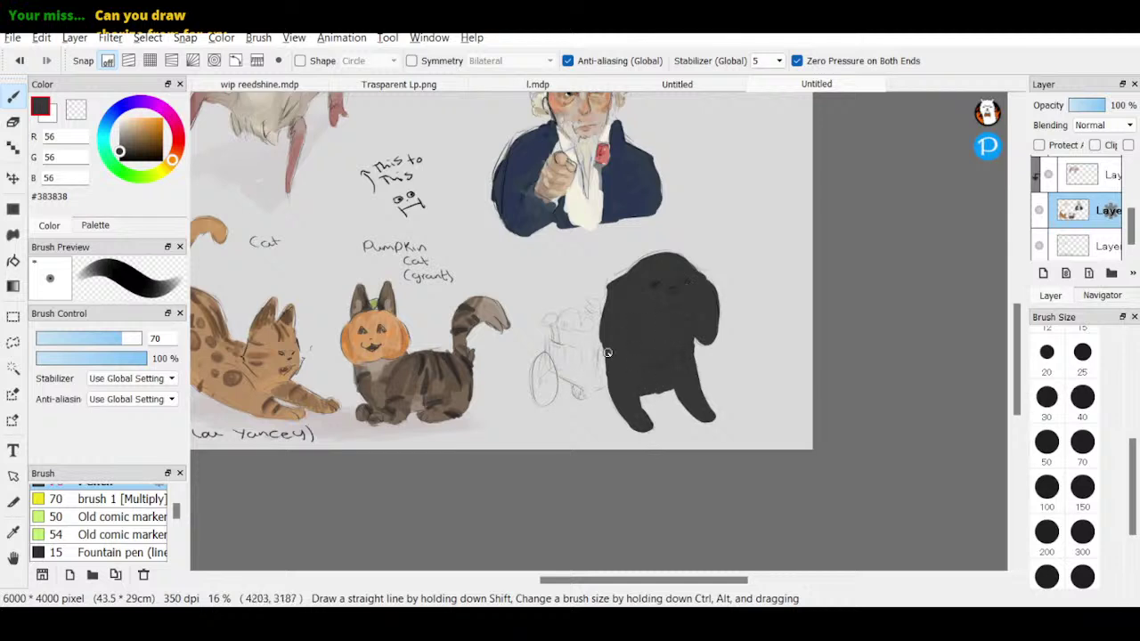
- Fill the cart, the items on top of it and the near wheel with the dark grey at size 70
{"action": "mouse_move", "coordinate": [594, 362]}
{"action": "left_mouse_down"}
{"action": "mouse_move", "coordinate": [560, 369]}
{"action": "mouse_move", "coordinate": [587, 384]}
{"action": "mouse_move", "coordinate": [549, 349]}
{"action": "mouse_move", "coordinate": [549, 362]}
{"action": "mouse_move", "coordinate": [559, 351]}
{"action": "mouse_move", "coordinate": [558, 365]}
{"action": "mouse_move", "coordinate": [572, 368]}
{"action": "mouse_move", "coordinate": [598, 347]}
{"action": "mouse_move", "coordinate": [578, 373]}
{"action": "left_mouse_up"}
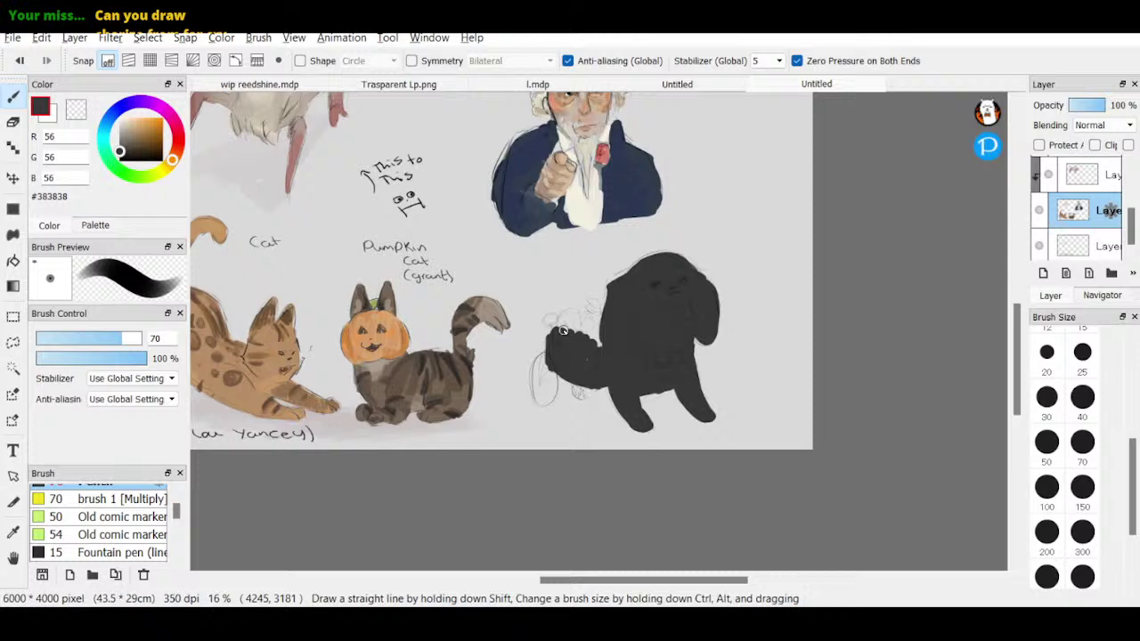
{"action": "mouse_move", "coordinate": [563, 332]}
{"action": "left_mouse_down"}
{"action": "mouse_move", "coordinate": [570, 314]}
{"action": "mouse_move", "coordinate": [576, 331]}
{"action": "left_mouse_up"}
{"action": "mouse_move", "coordinate": [578, 322]}
{"action": "left_mouse_down"}
{"action": "mouse_move", "coordinate": [604, 340]}
{"action": "mouse_move", "coordinate": [596, 332]}
{"action": "mouse_move", "coordinate": [610, 374]}
{"action": "mouse_move", "coordinate": [600, 320]}
{"action": "left_mouse_up"}
{"action": "left_click_drag", "start_coordinate": [554, 380], "coordinate": [543, 390]}
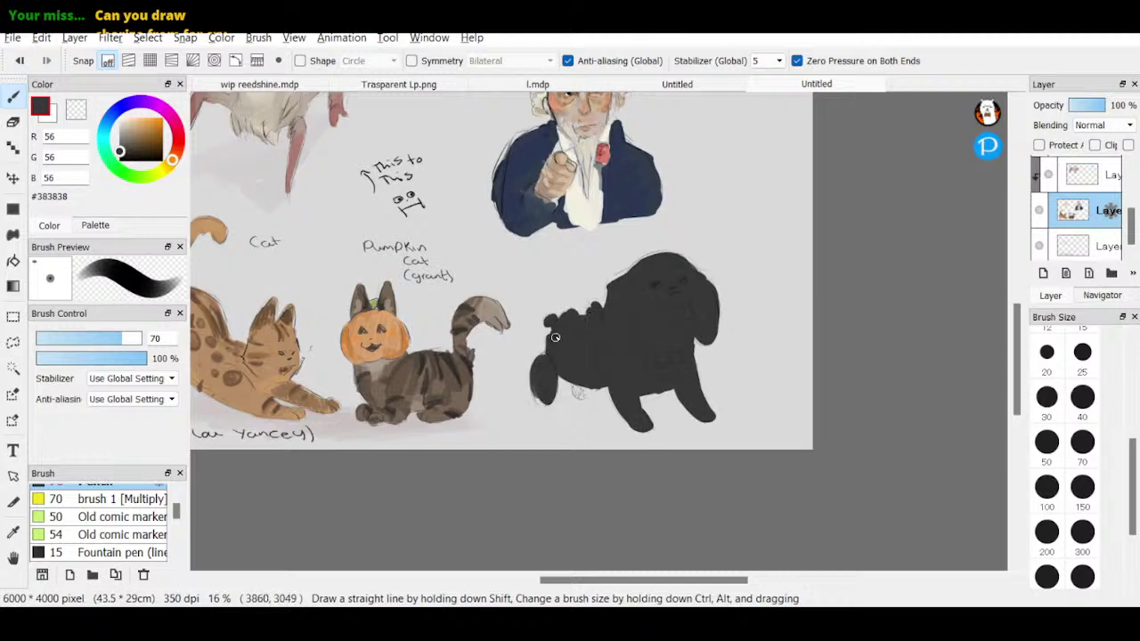
- Erase the gaps between the near wheel's spokes and fill the small far wheel with dark grey
{"action": "key", "text": "e"}
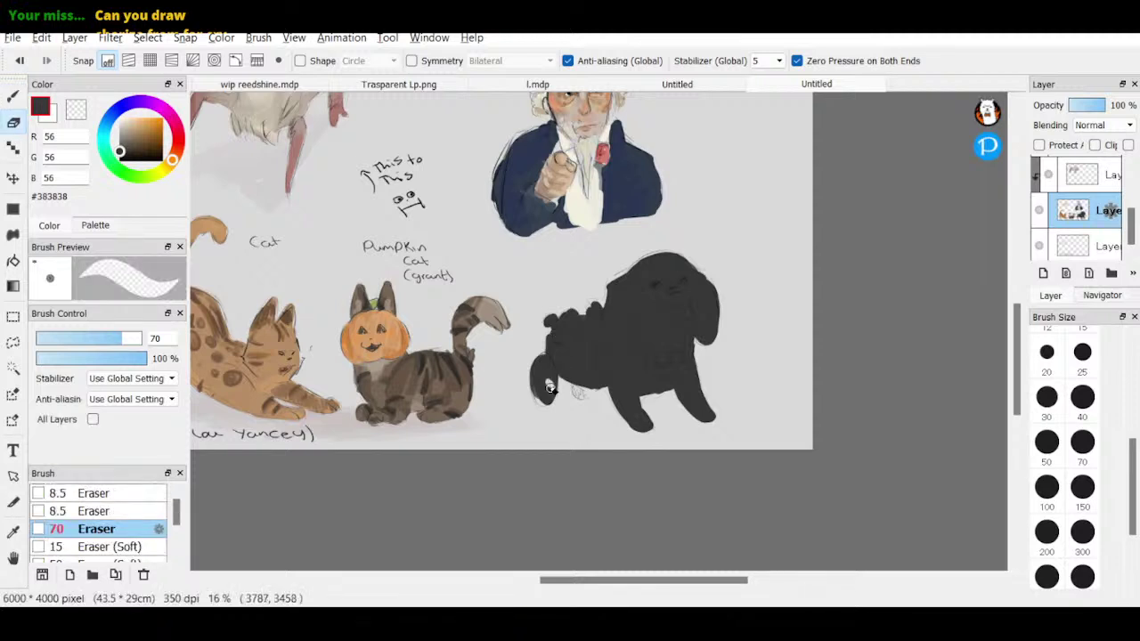
{"action": "mouse_move", "coordinate": [550, 381]}
{"action": "left_mouse_down"}
{"action": "mouse_move", "coordinate": [547, 371]}
{"action": "mouse_move", "coordinate": [542, 392]}
{"action": "mouse_move", "coordinate": [537, 355]}
{"action": "left_mouse_up"}
{"action": "key", "text": "b"}
{"action": "mouse_move", "coordinate": [567, 379]}
{"action": "left_mouse_down"}
{"action": "mouse_move", "coordinate": [594, 395]}
{"action": "mouse_move", "coordinate": [579, 399]}
{"action": "left_mouse_up"}
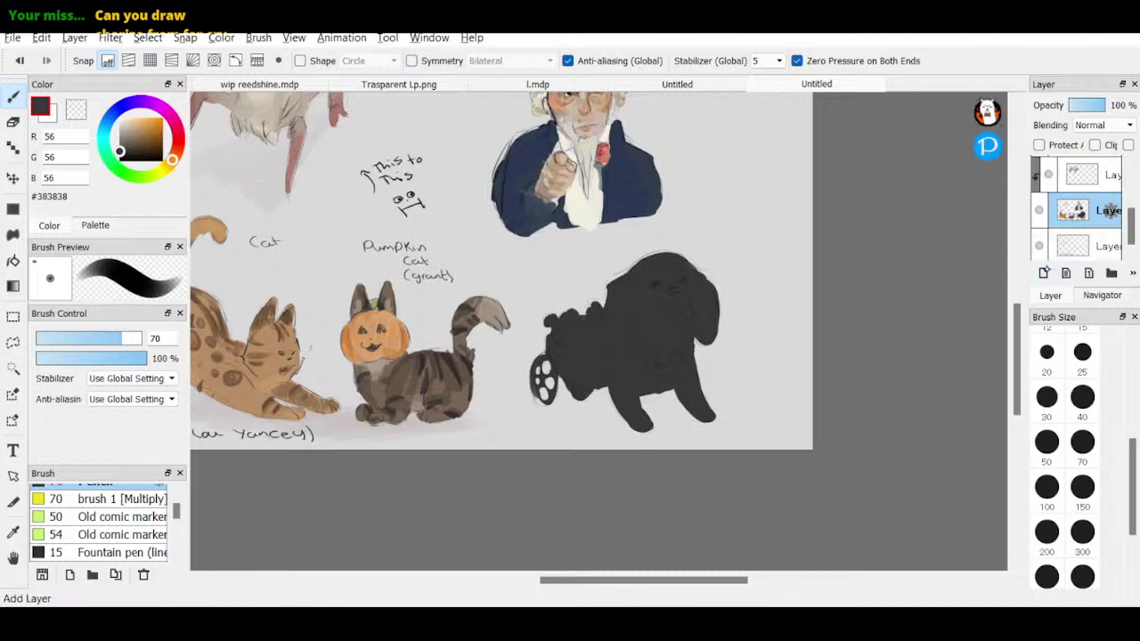
- Paint tan #C89B62 markings on the dog's muzzle, neck, chest, paws and eyebrows on the clipped layer
{"action": "left_click", "coordinate": [1109, 175]}
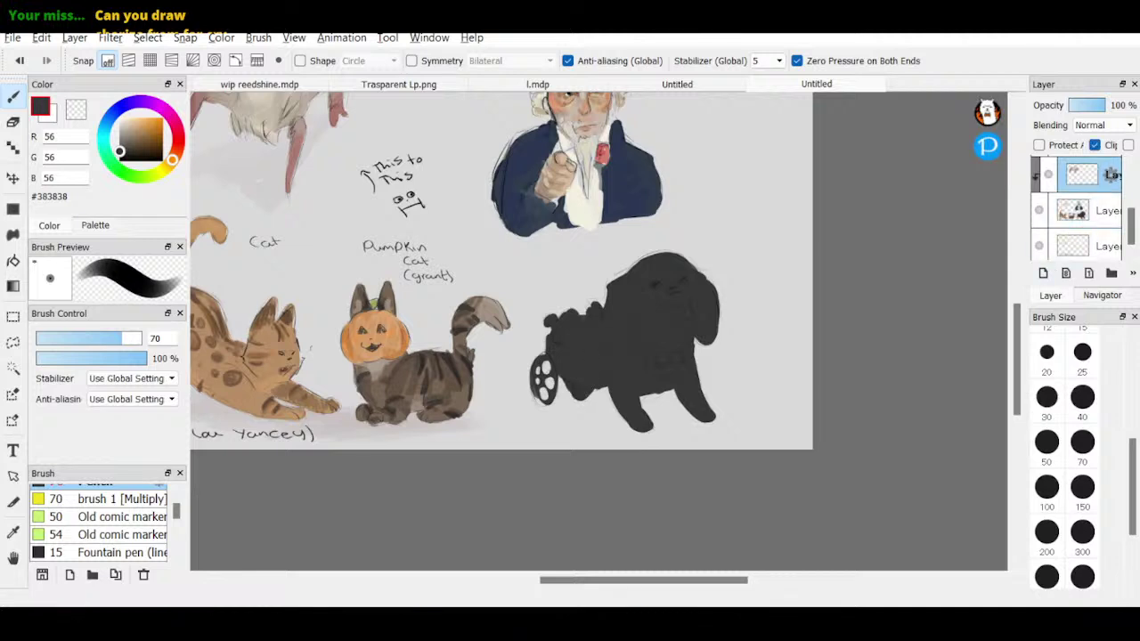
{"action": "left_click_drag", "start_coordinate": [131, 136], "coordinate": [141, 127]}
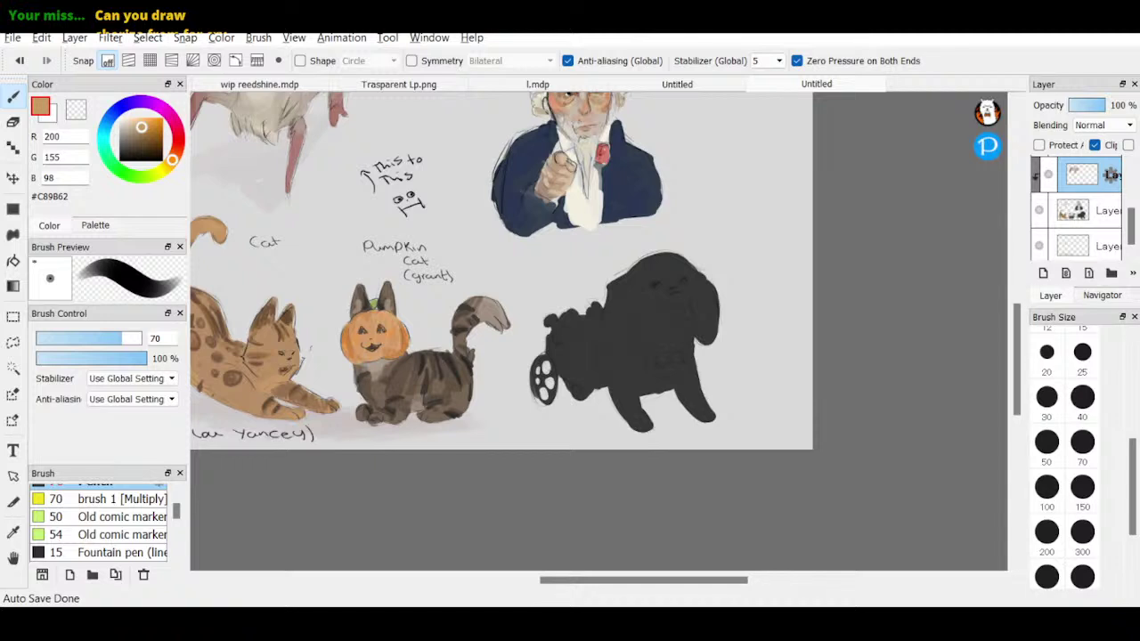
{"action": "mouse_move", "coordinate": [665, 292]}
{"action": "left_mouse_down"}
{"action": "mouse_move", "coordinate": [669, 302]}
{"action": "mouse_move", "coordinate": [683, 294]}
{"action": "mouse_move", "coordinate": [663, 295]}
{"action": "mouse_move", "coordinate": [664, 321]}
{"action": "mouse_move", "coordinate": [651, 319]}
{"action": "mouse_move", "coordinate": [653, 345]}
{"action": "mouse_move", "coordinate": [667, 323]}
{"action": "mouse_move", "coordinate": [655, 352]}
{"action": "mouse_move", "coordinate": [678, 329]}
{"action": "mouse_move", "coordinate": [683, 349]}
{"action": "mouse_move", "coordinate": [687, 333]}
{"action": "left_mouse_up"}
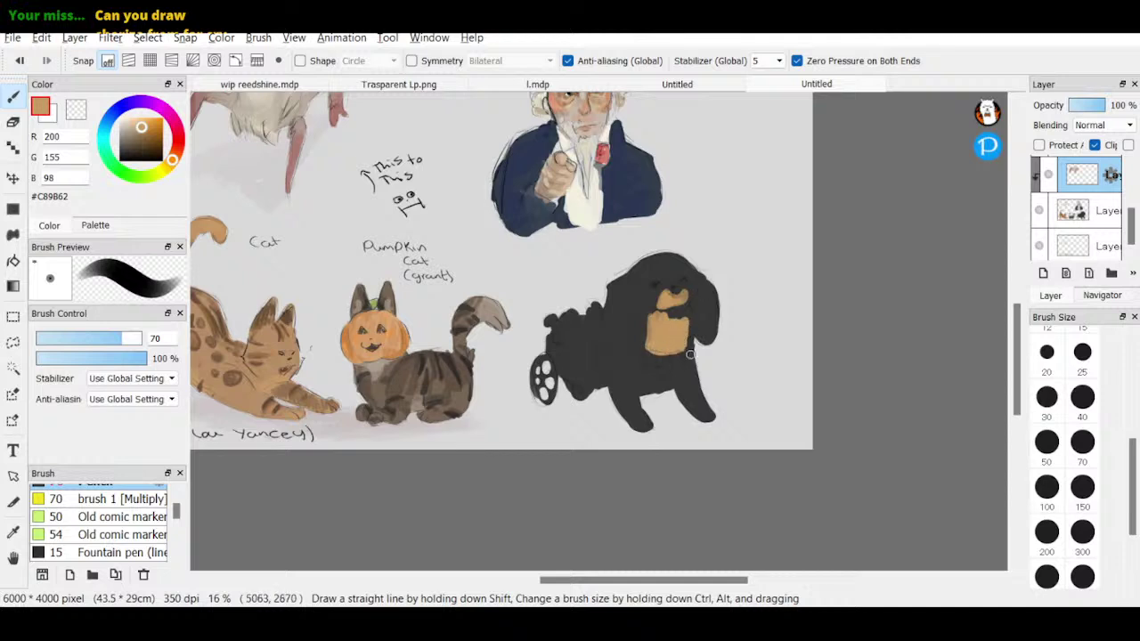
{"action": "left_click_drag", "start_coordinate": [634, 374], "coordinate": [677, 373]}
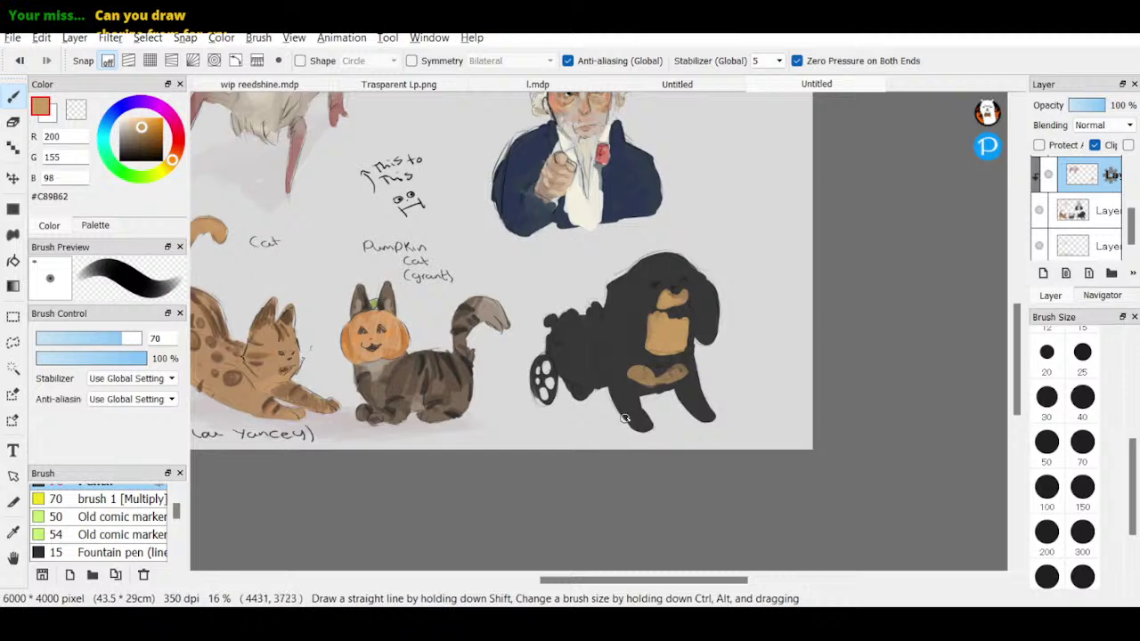
{"action": "mouse_move", "coordinate": [626, 422]}
{"action": "left_mouse_down"}
{"action": "mouse_move", "coordinate": [643, 437]}
{"action": "mouse_move", "coordinate": [625, 419]}
{"action": "left_mouse_up"}
{"action": "mouse_move", "coordinate": [690, 396]}
{"action": "left_mouse_down"}
{"action": "mouse_move", "coordinate": [681, 405]}
{"action": "mouse_move", "coordinate": [704, 427]}
{"action": "left_mouse_up"}
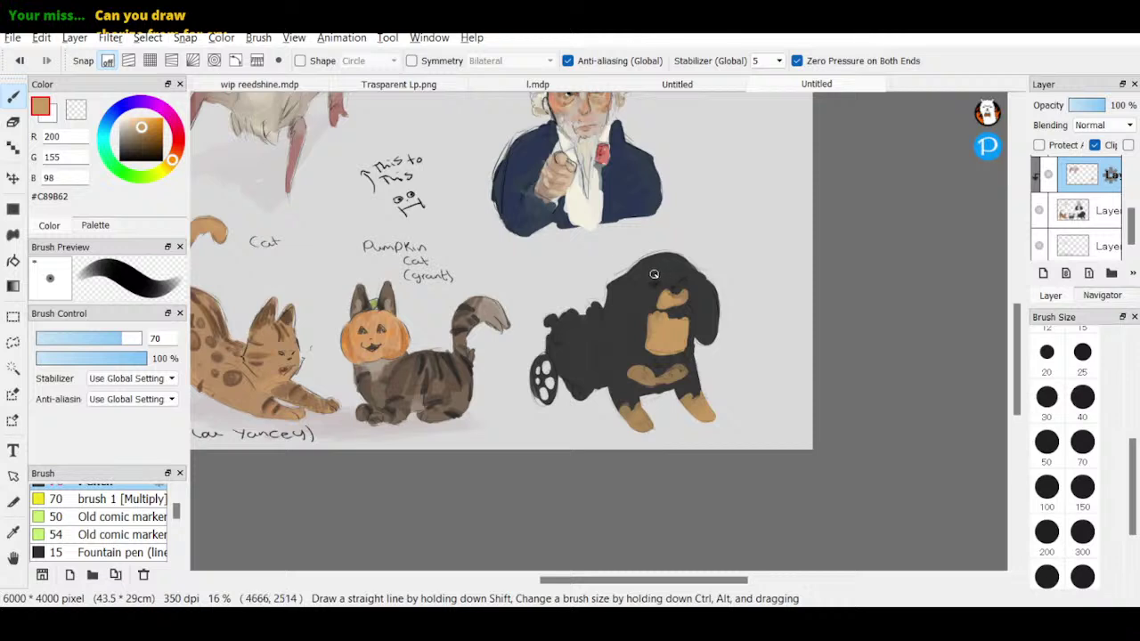
{"action": "left_click", "coordinate": [676, 267]}
{"action": "left_click", "coordinate": [657, 270]}
- Extend the tan across the muzzle, mouth and throat into one patch and erase its outer edge to trim it
{"action": "left_click", "coordinate": [1102, 295]}
{"action": "left_click", "coordinate": [1041, 105]}
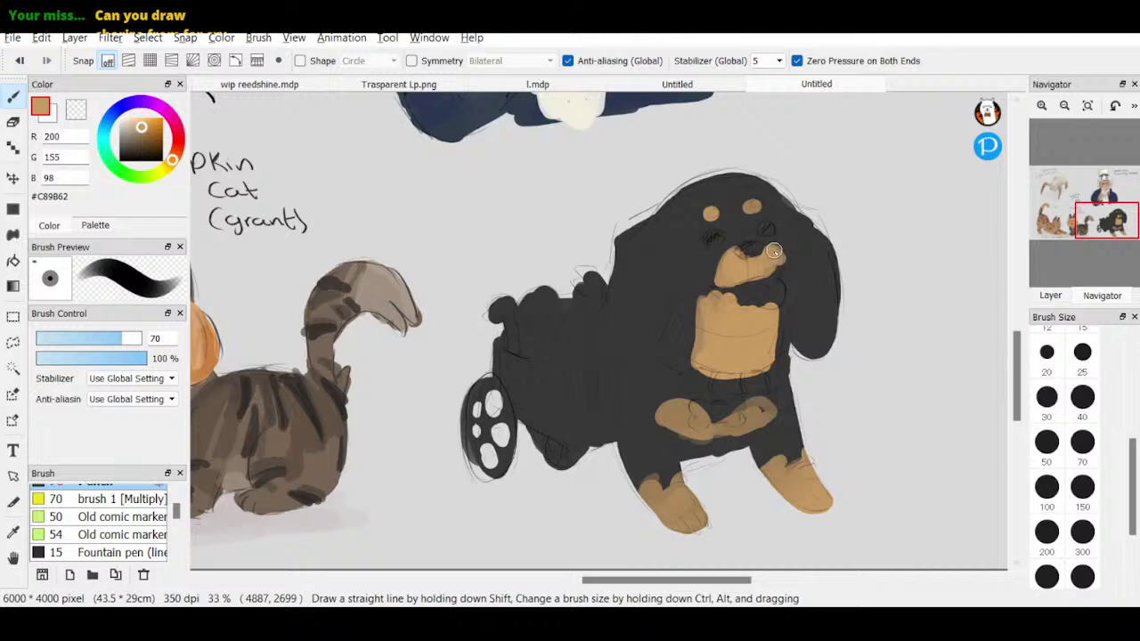
{"action": "mouse_move", "coordinate": [773, 253]}
{"action": "left_mouse_down"}
{"action": "mouse_move", "coordinate": [731, 256]}
{"action": "mouse_move", "coordinate": [717, 274]}
{"action": "mouse_move", "coordinate": [729, 260]}
{"action": "mouse_move", "coordinate": [702, 321]}
{"action": "mouse_move", "coordinate": [724, 286]}
{"action": "mouse_move", "coordinate": [735, 306]}
{"action": "mouse_move", "coordinate": [703, 344]}
{"action": "left_mouse_up"}
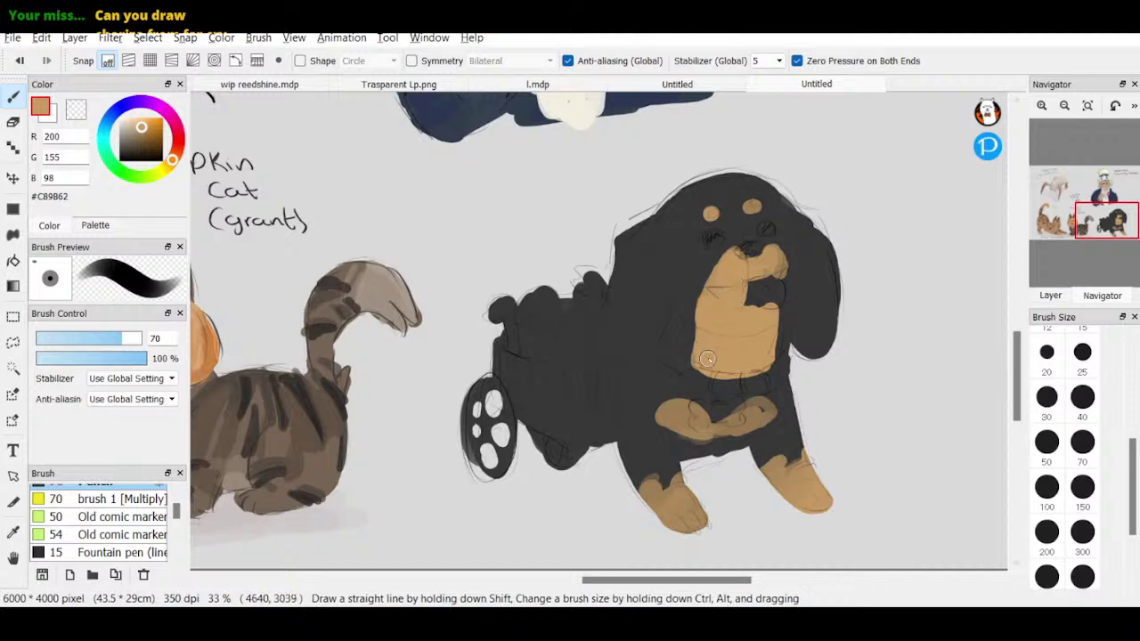
{"action": "mouse_move", "coordinate": [724, 363]}
{"action": "left_mouse_down"}
{"action": "mouse_move", "coordinate": [773, 277]}
{"action": "mouse_move", "coordinate": [776, 289]}
{"action": "mouse_move", "coordinate": [772, 252]}
{"action": "mouse_move", "coordinate": [779, 299]}
{"action": "mouse_move", "coordinate": [781, 274]}
{"action": "mouse_move", "coordinate": [766, 351]}
{"action": "left_mouse_up"}
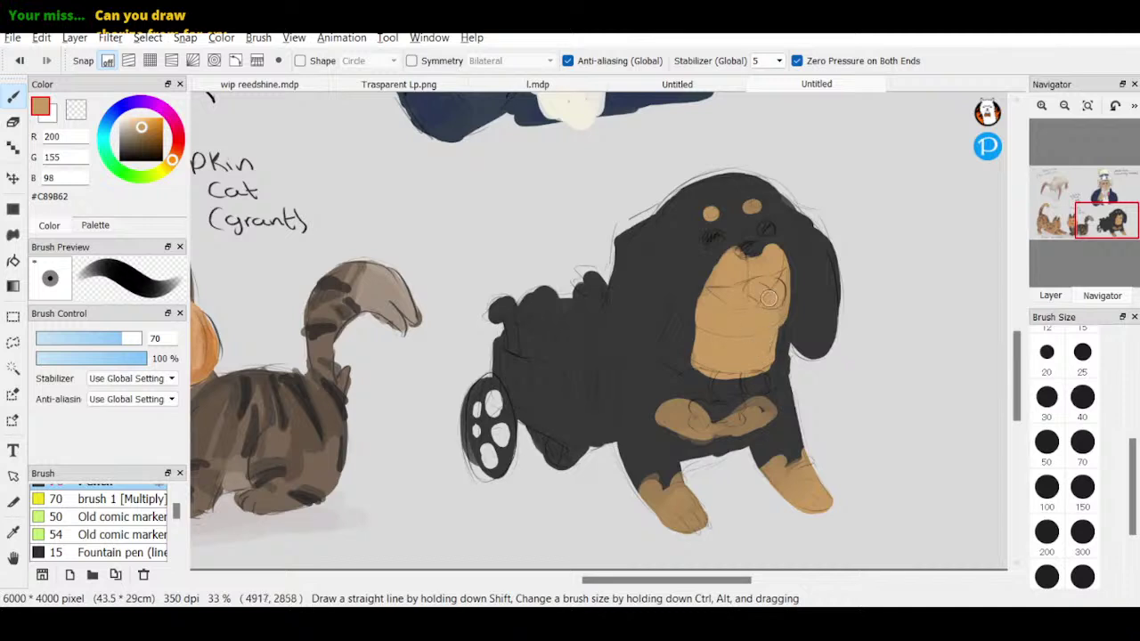
{"action": "key", "text": "e"}
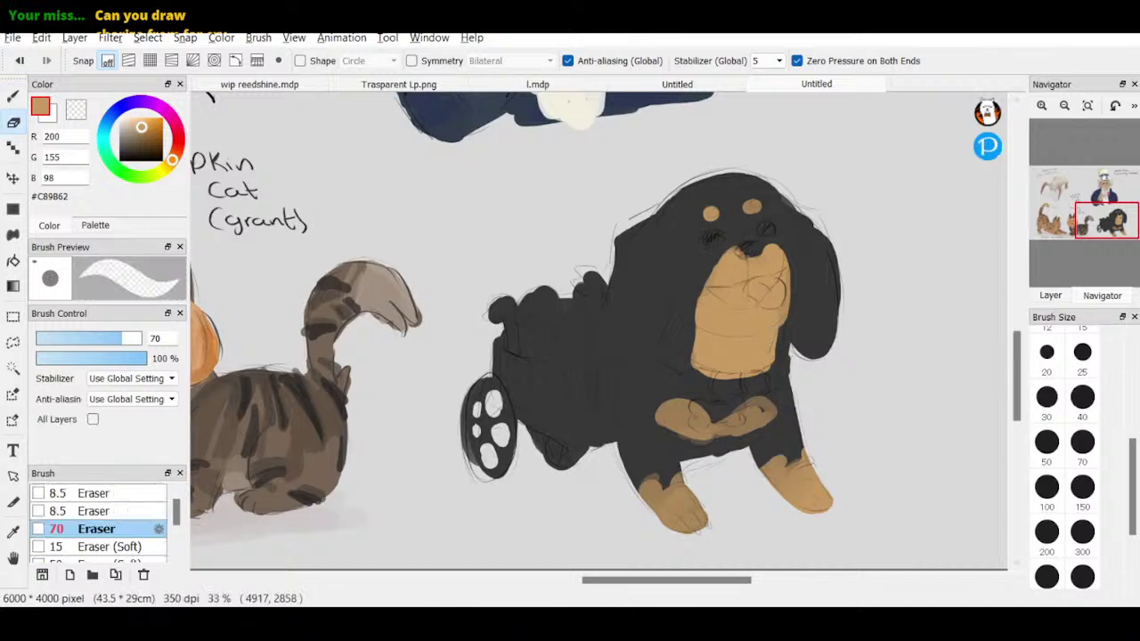
{"action": "mouse_move", "coordinate": [710, 258]}
{"action": "left_mouse_down"}
{"action": "mouse_move", "coordinate": [696, 381]}
{"action": "mouse_move", "coordinate": [697, 353]}
{"action": "mouse_move", "coordinate": [707, 381]}
{"action": "mouse_move", "coordinate": [739, 366]}
{"action": "mouse_move", "coordinate": [700, 376]}
{"action": "mouse_move", "coordinate": [776, 370]}
{"action": "mouse_move", "coordinate": [711, 382]}
{"action": "mouse_move", "coordinate": [777, 373]}
{"action": "mouse_move", "coordinate": [692, 374]}
{"action": "left_mouse_up"}
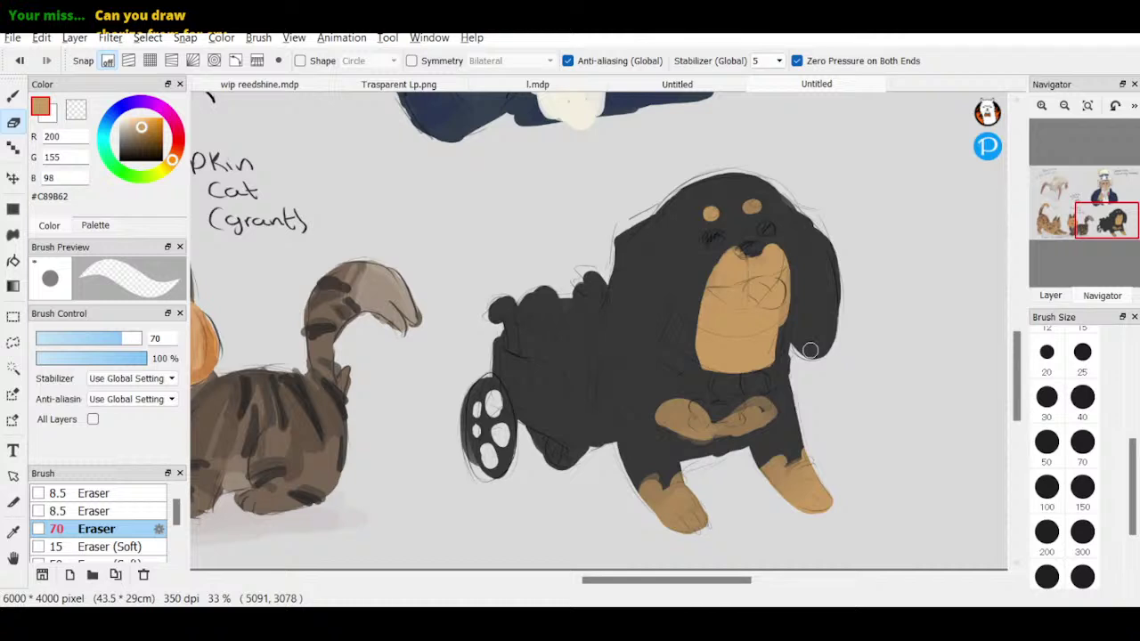
- Paint both of the dog's eyes in dark blue #242644 with the brush at size 25
{"action": "left_click", "coordinate": [13, 97]}
{"action": "left_click_drag", "start_coordinate": [115, 111], "coordinate": [121, 108]}
{"action": "left_click", "coordinate": [142, 145]}
{"action": "left_click", "coordinate": [139, 148]}
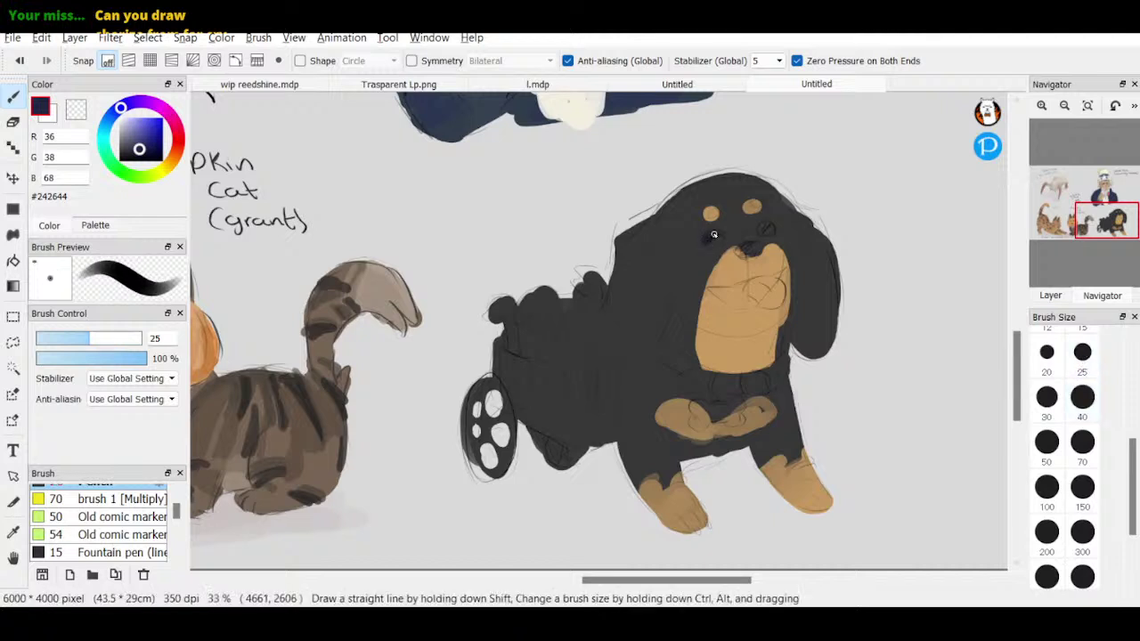
- Paint the dog's nose in dark browns #553528 and #332824 and touch up the face with pale #D1A18C
{"action": "left_click", "coordinate": [757, 218], "text": "alt"}
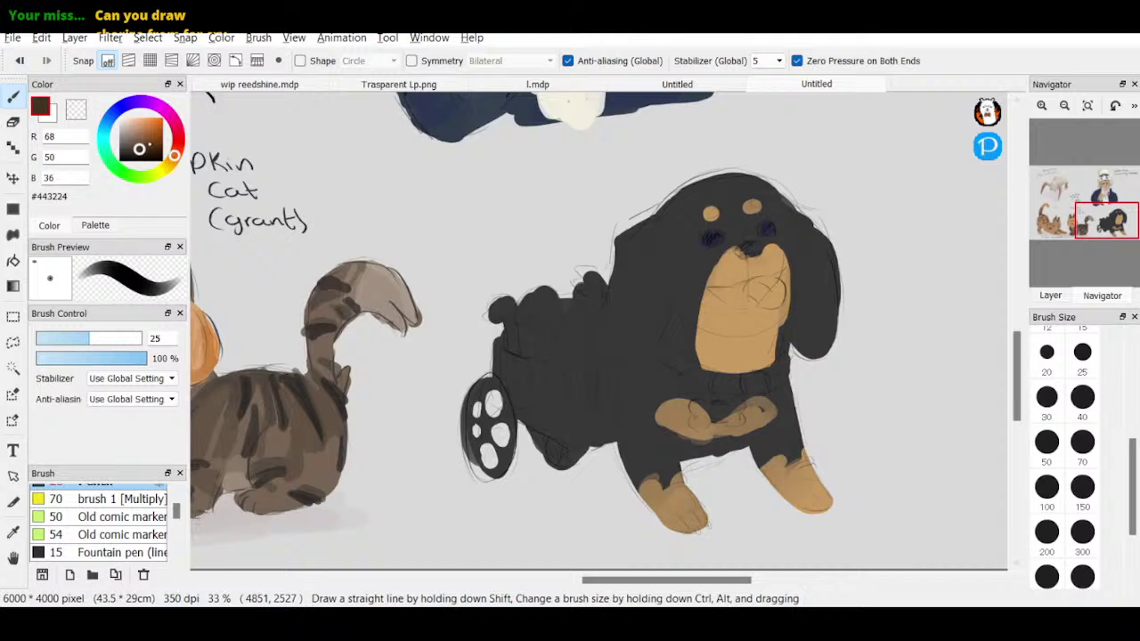
{"action": "left_click", "coordinate": [136, 148]}
{"action": "left_click_drag", "start_coordinate": [136, 148], "coordinate": [177, 149]}
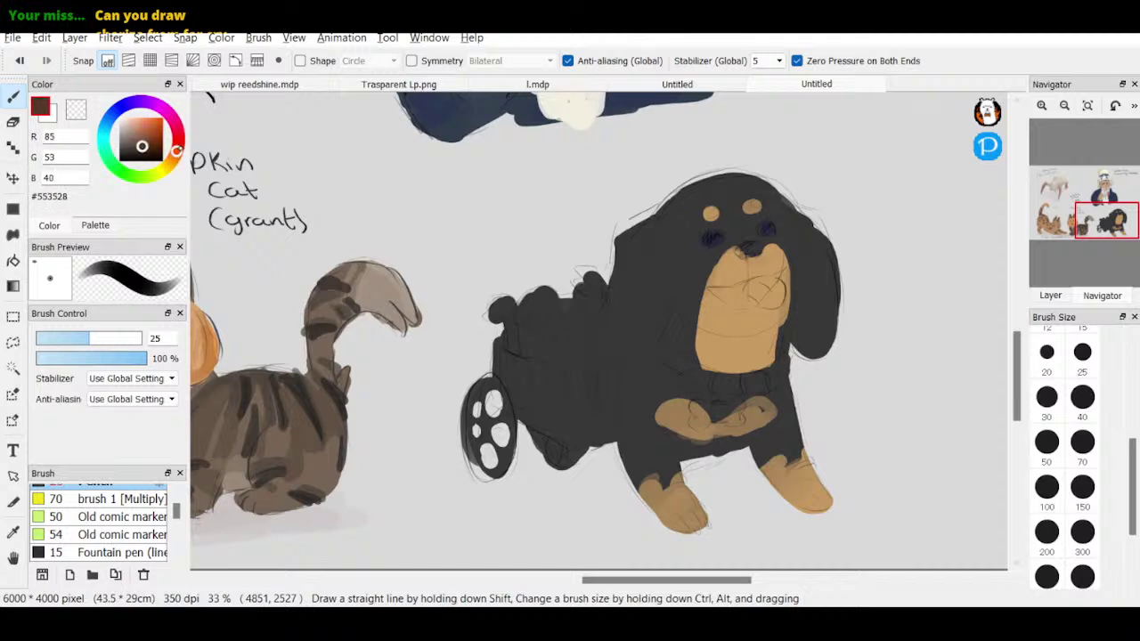
{"action": "left_click", "coordinate": [752, 253], "text": "alt"}
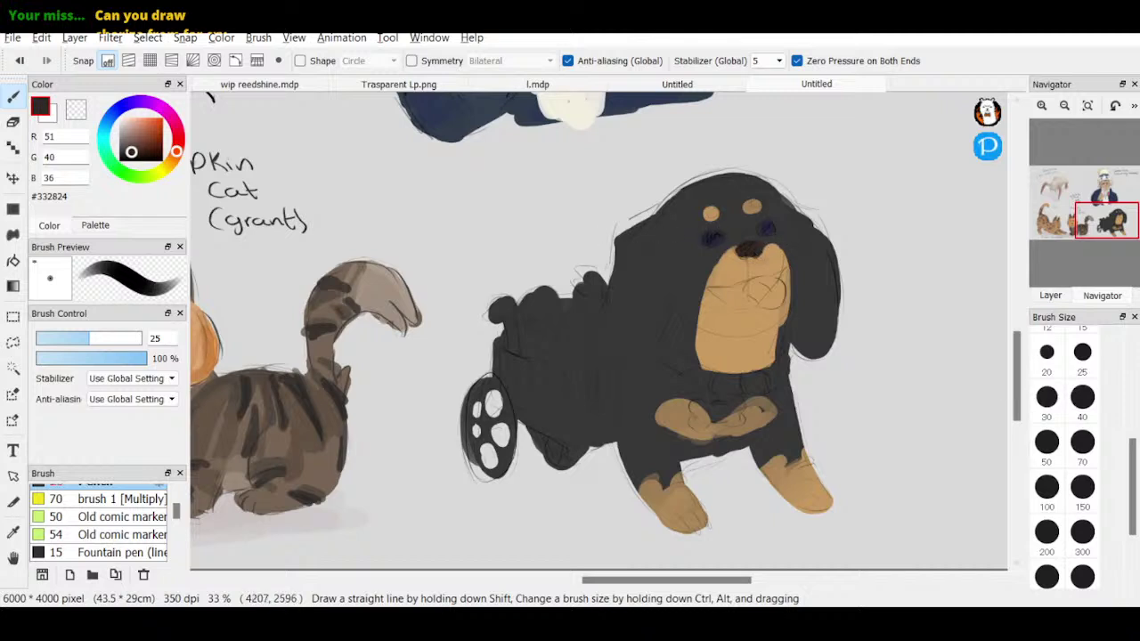
{"action": "left_click_drag", "start_coordinate": [132, 121], "coordinate": [134, 125]}
{"action": "left_click_drag", "start_coordinate": [703, 239], "coordinate": [708, 245]}
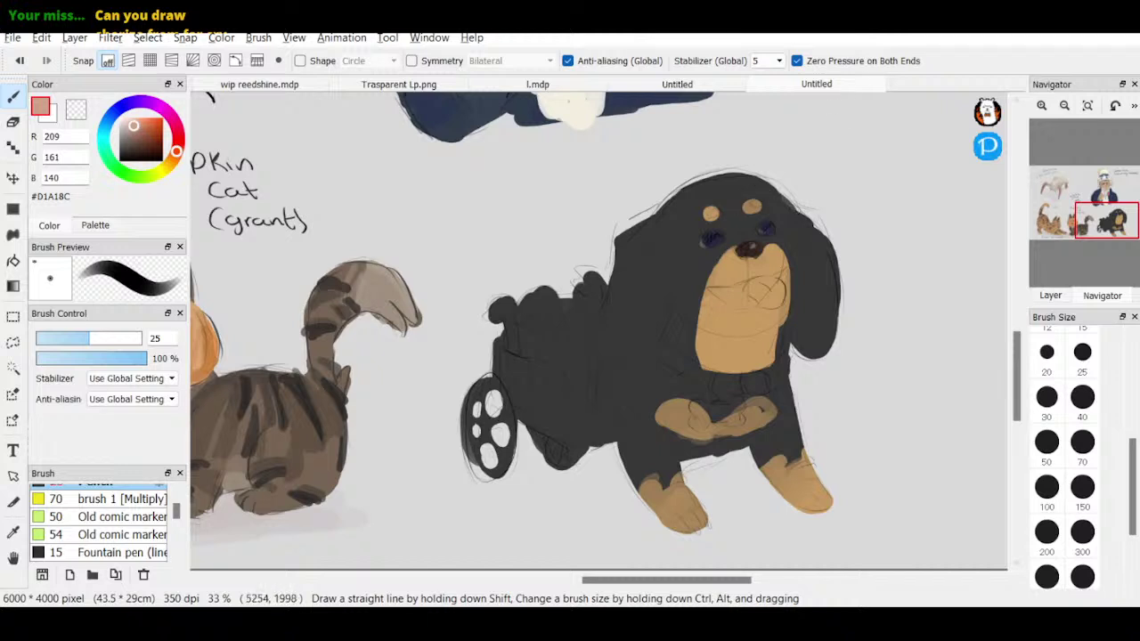
- Paint the dog's open mouth and tongue red #B75F51 and darken the mouth interior around the tongue with #662920
{"action": "left_click_drag", "start_coordinate": [133, 144], "coordinate": [133, 150]}
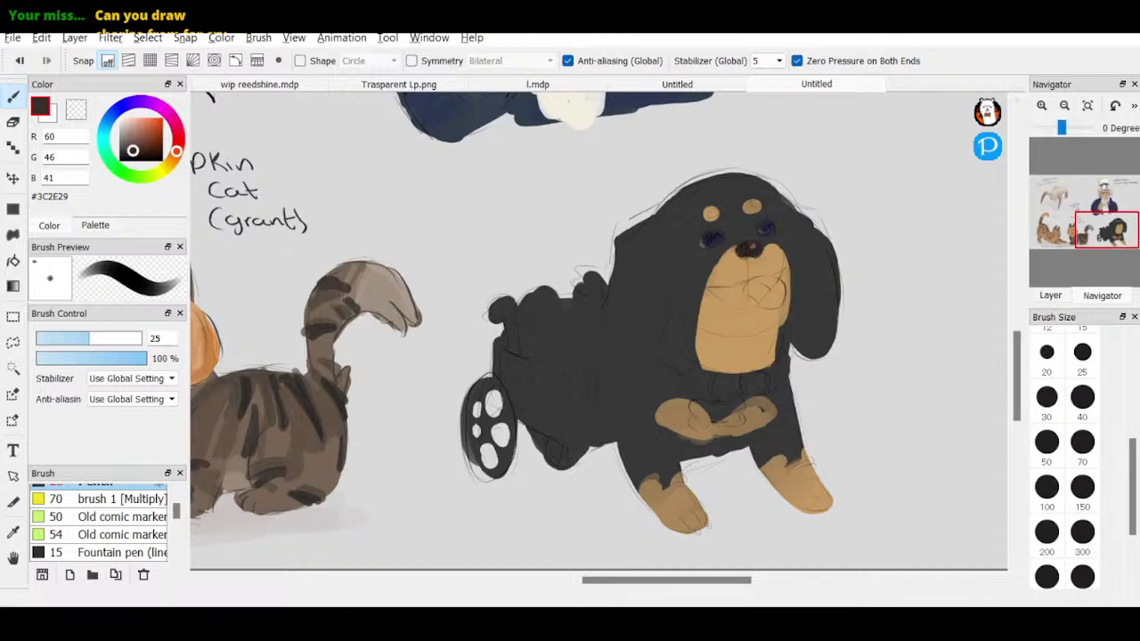
{"action": "mouse_move", "coordinate": [140, 140]}
{"action": "left_mouse_down"}
{"action": "mouse_move", "coordinate": [177, 148]}
{"action": "mouse_move", "coordinate": [143, 130]}
{"action": "left_mouse_up"}
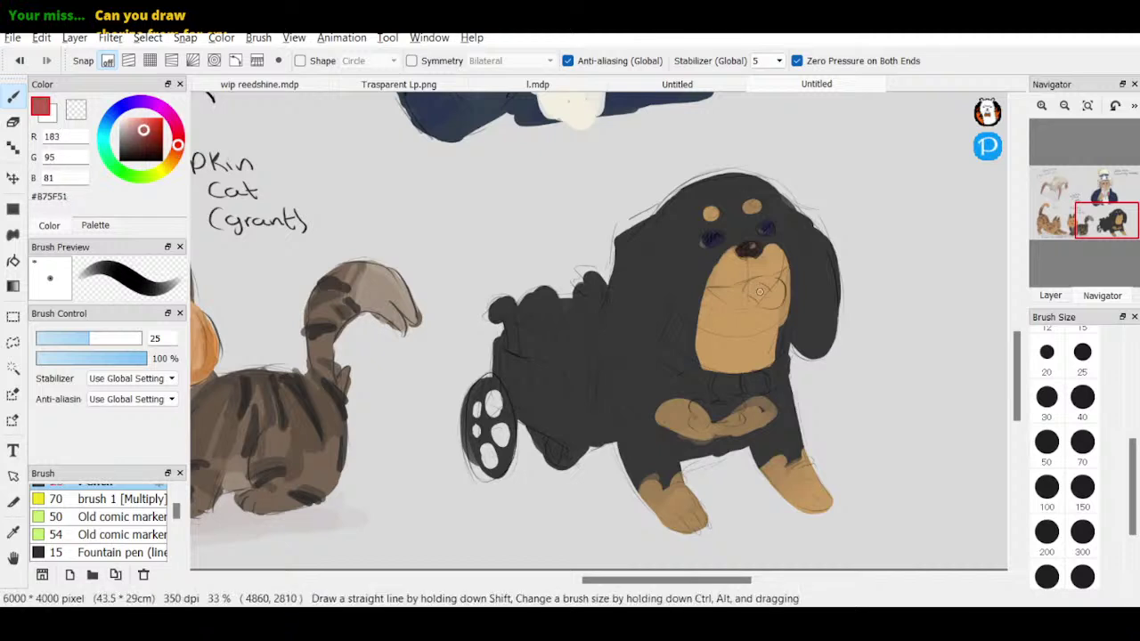
{"action": "mouse_move", "coordinate": [768, 279]}
{"action": "left_mouse_down"}
{"action": "mouse_move", "coordinate": [712, 290]}
{"action": "mouse_move", "coordinate": [738, 302]}
{"action": "mouse_move", "coordinate": [780, 274]}
{"action": "mouse_move", "coordinate": [757, 302]}
{"action": "mouse_move", "coordinate": [721, 296]}
{"action": "mouse_move", "coordinate": [757, 296]}
{"action": "left_mouse_up"}
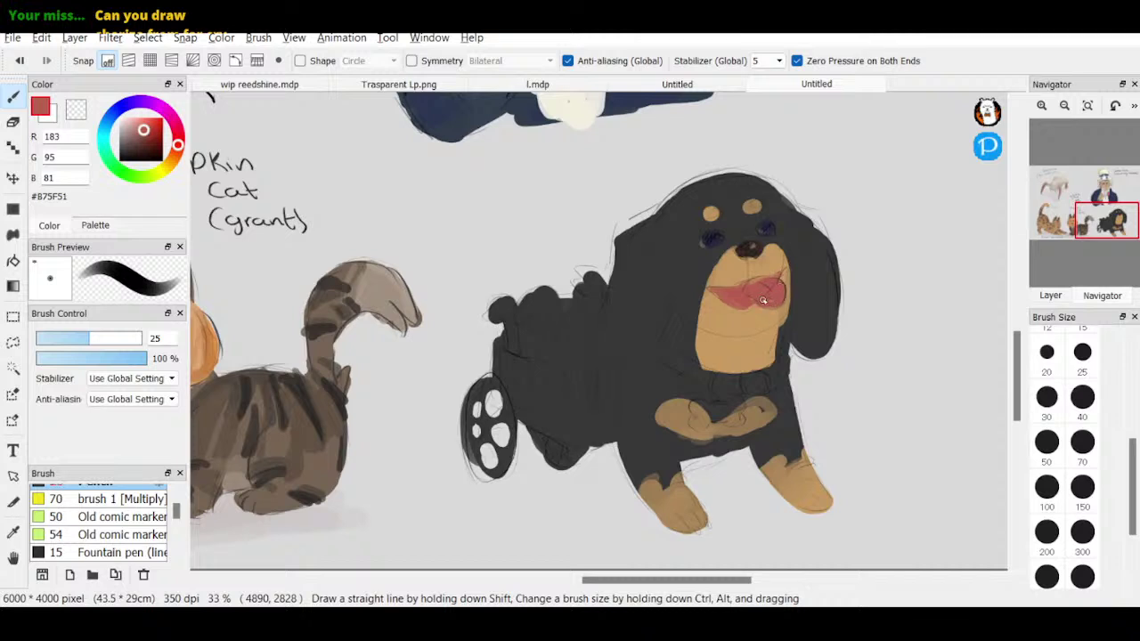
{"action": "left_click", "coordinate": [150, 143]}
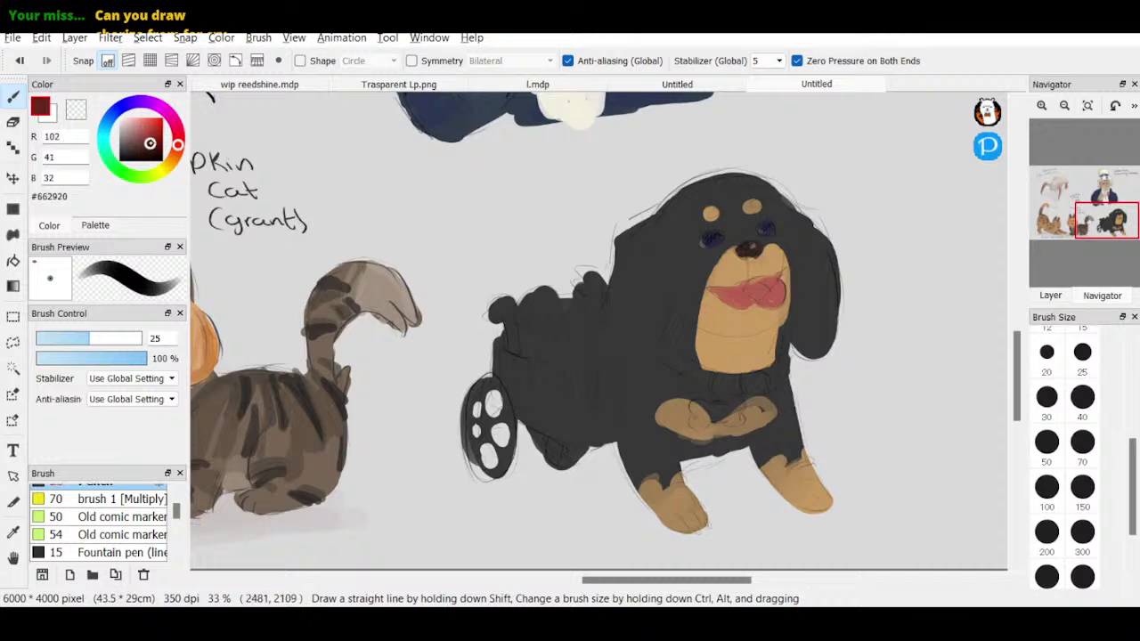
{"action": "mouse_move", "coordinate": [748, 296]}
{"action": "left_mouse_down"}
{"action": "mouse_move", "coordinate": [717, 292]}
{"action": "mouse_move", "coordinate": [741, 302]}
{"action": "mouse_move", "coordinate": [750, 281]}
{"action": "left_mouse_up"}
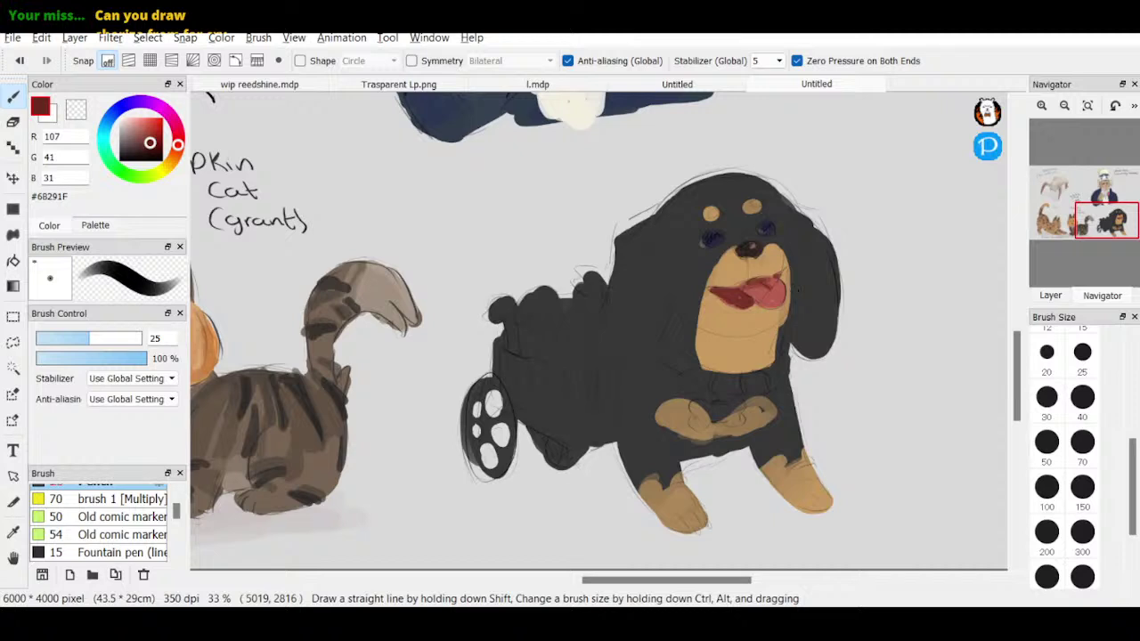
- Darken both eyes with #1A1312, then add light highlights to the eyes in #DDC4C0 and the tongue in #EAA89D
{"action": "left_click", "coordinate": [796, 289], "text": "alt"}
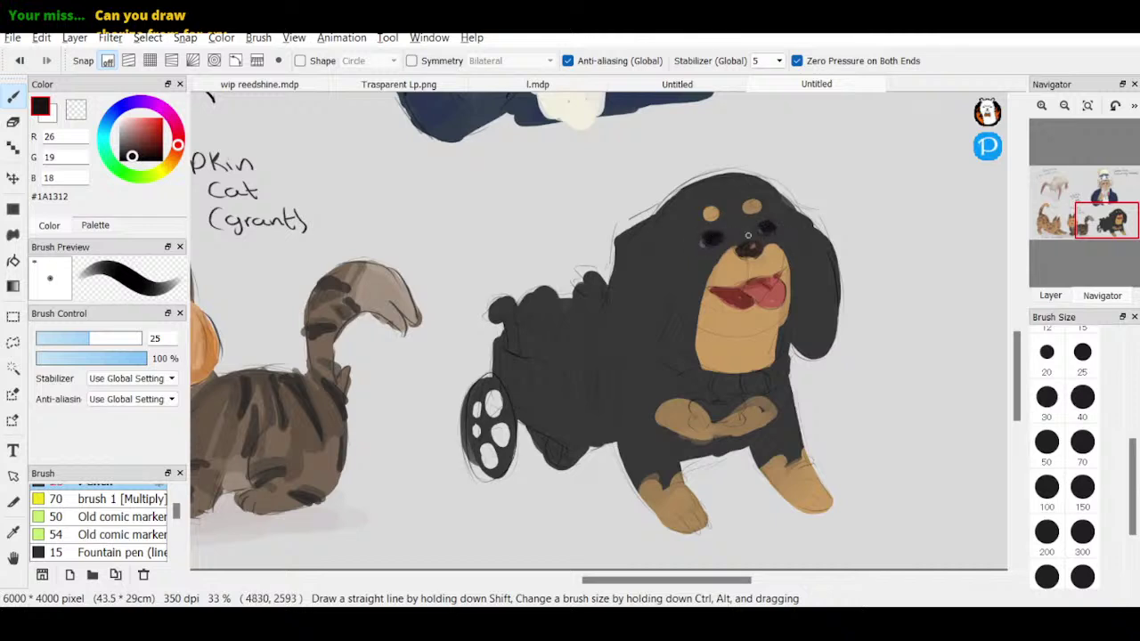
{"action": "left_click", "coordinate": [125, 124]}
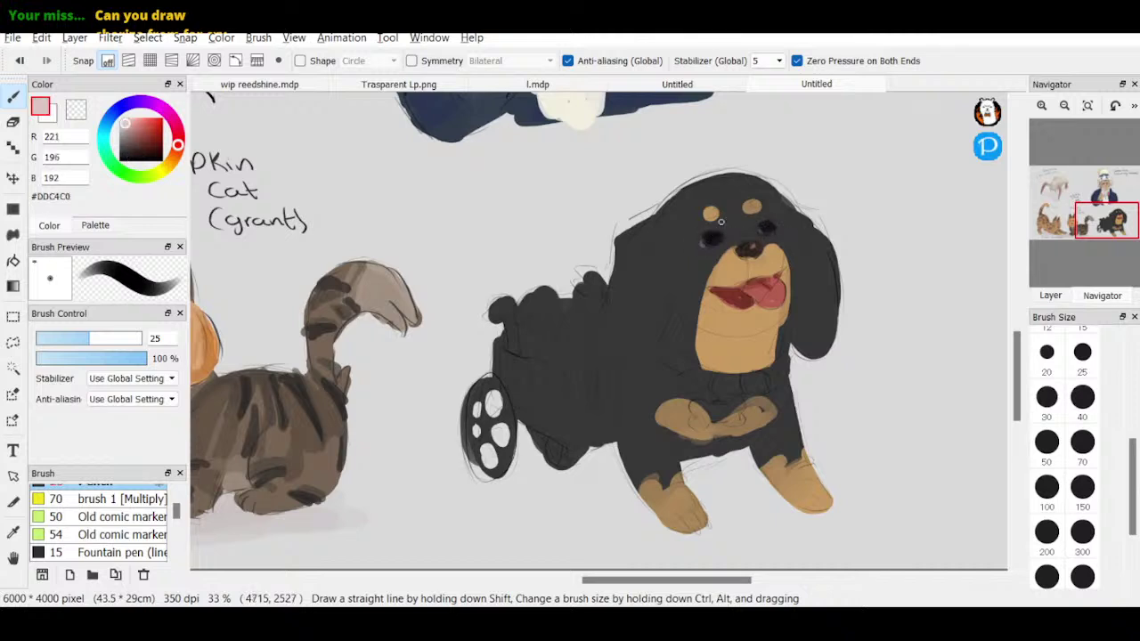
{"action": "left_click", "coordinate": [766, 229]}
{"action": "left_click", "coordinate": [134, 121]}
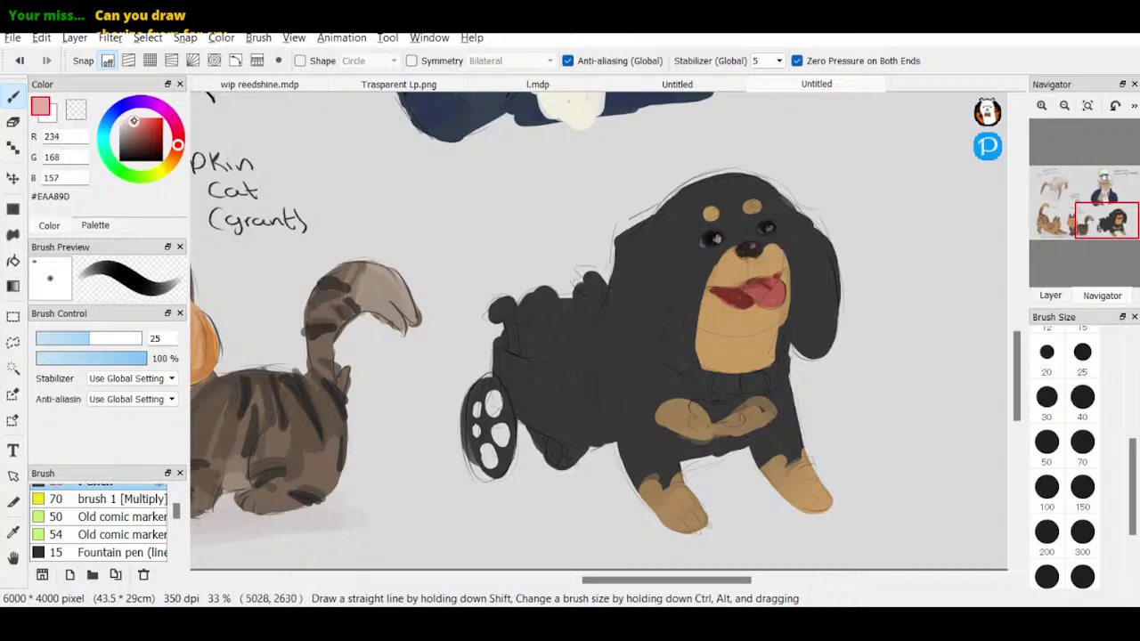
{"action": "left_click_drag", "start_coordinate": [774, 289], "coordinate": [771, 286]}
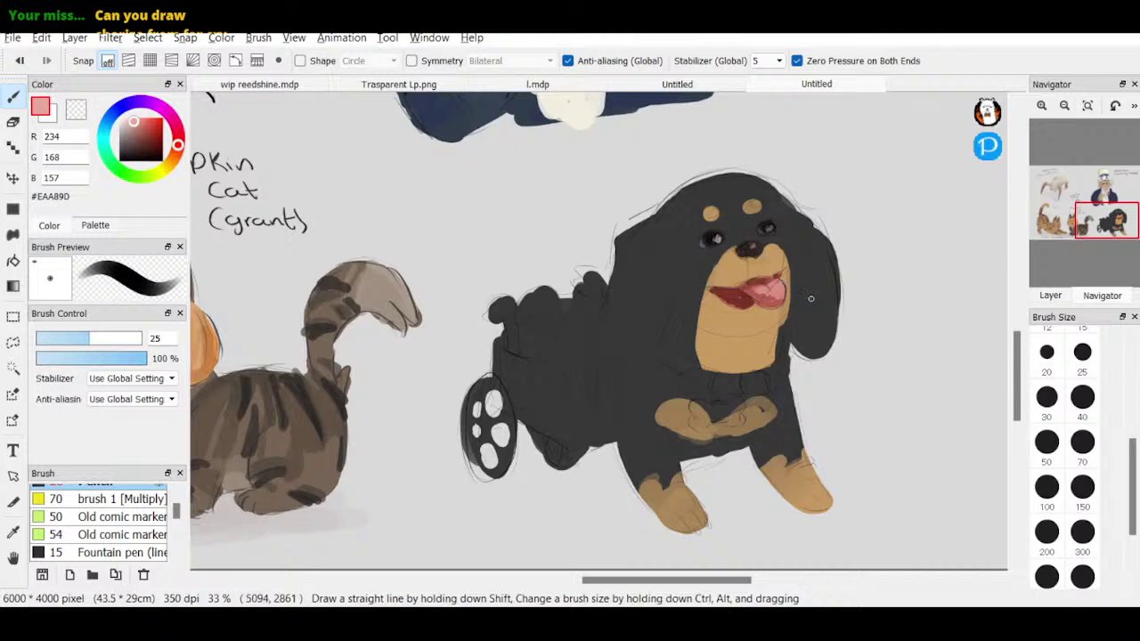
- Paint the dog's collar, the knob on the cart's side and both wheel centers in red #9E4639
{"action": "left_click_drag", "start_coordinate": [150, 134], "coordinate": [147, 134]}
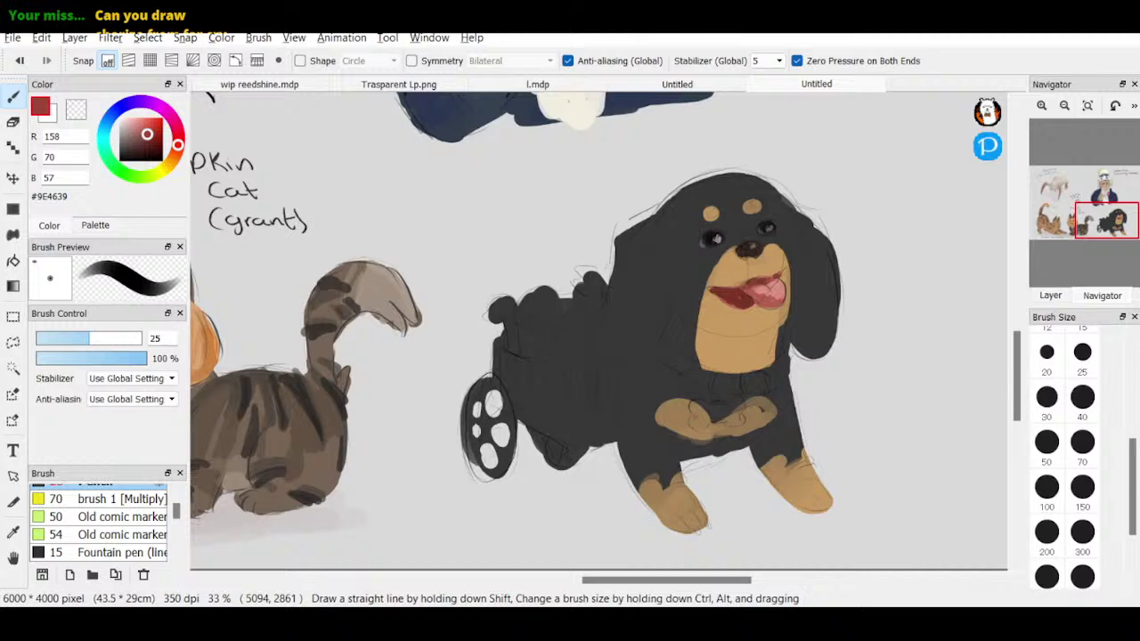
{"action": "mouse_move", "coordinate": [662, 347]}
{"action": "left_mouse_down"}
{"action": "mouse_move", "coordinate": [709, 372]}
{"action": "mouse_move", "coordinate": [684, 375]}
{"action": "mouse_move", "coordinate": [683, 387]}
{"action": "mouse_move", "coordinate": [705, 387]}
{"action": "mouse_move", "coordinate": [687, 388]}
{"action": "mouse_move", "coordinate": [690, 376]}
{"action": "mouse_move", "coordinate": [776, 367]}
{"action": "left_mouse_up"}
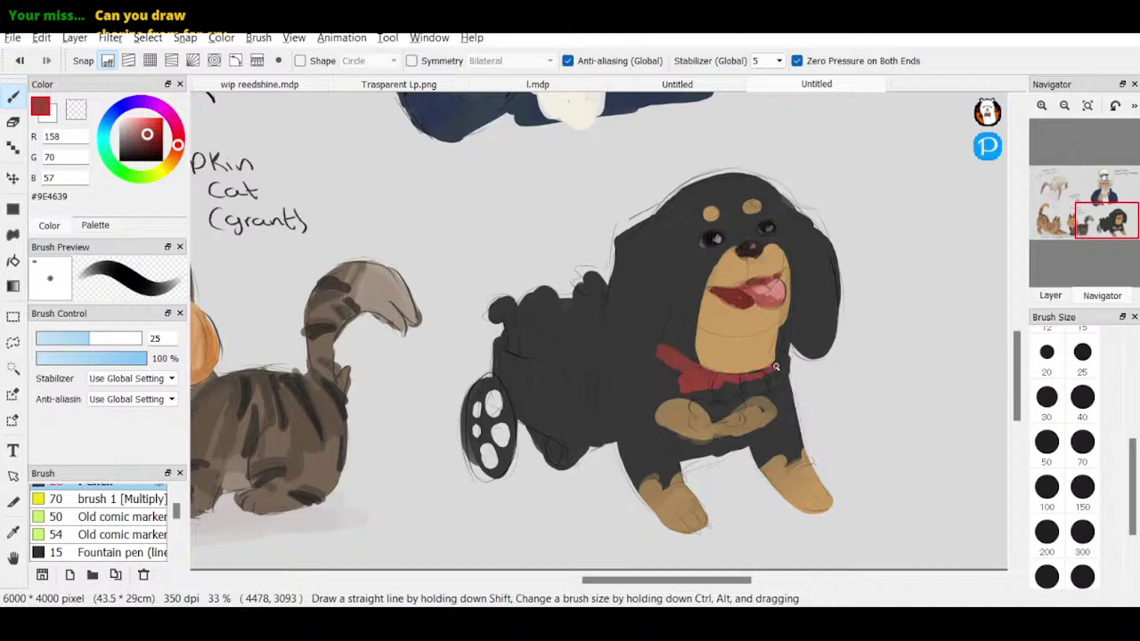
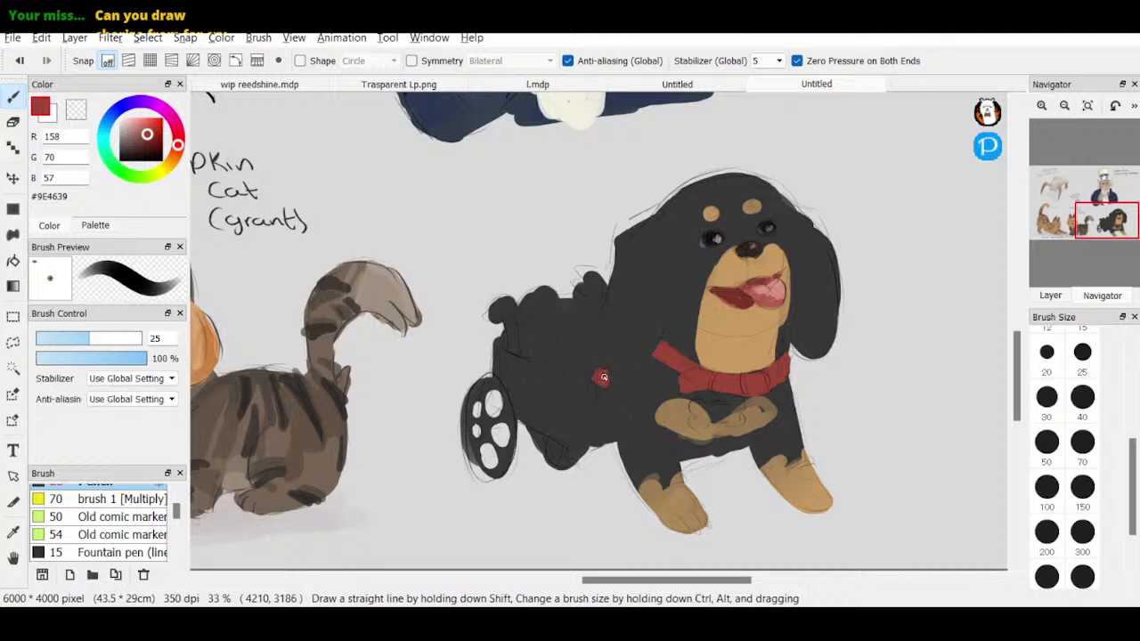
{"action": "mouse_move", "coordinate": [495, 402]}
{"action": "left_mouse_down"}
{"action": "mouse_move", "coordinate": [485, 406]}
{"action": "mouse_move", "coordinate": [496, 442]}
{"action": "mouse_move", "coordinate": [486, 398]}
{"action": "left_mouse_up"}
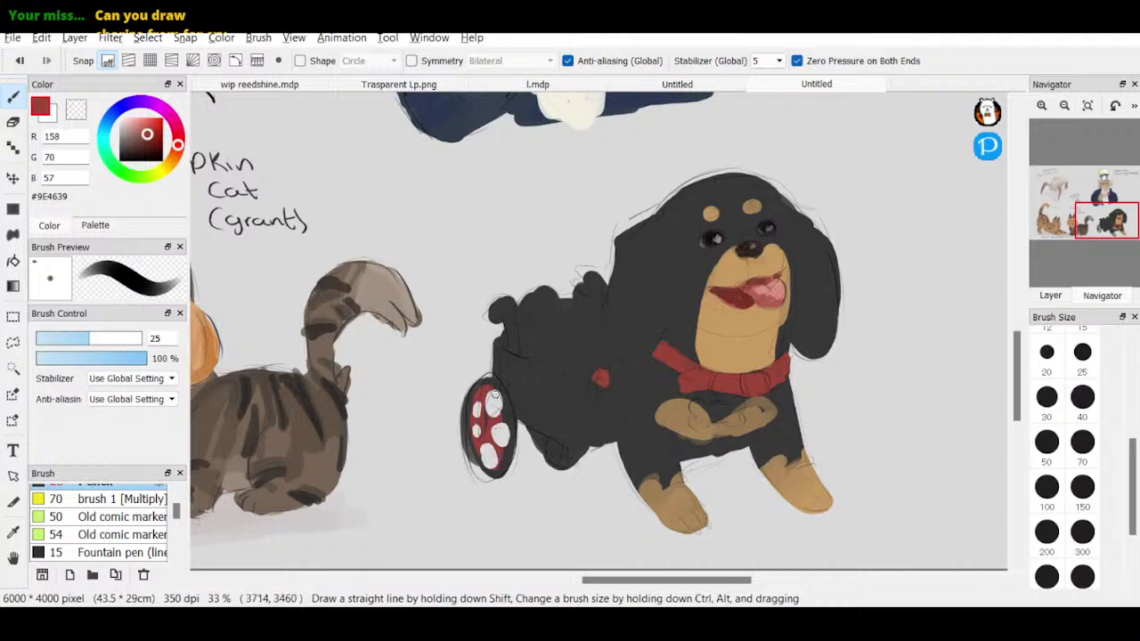
{"action": "left_click_drag", "start_coordinate": [554, 445], "coordinate": [561, 451]}
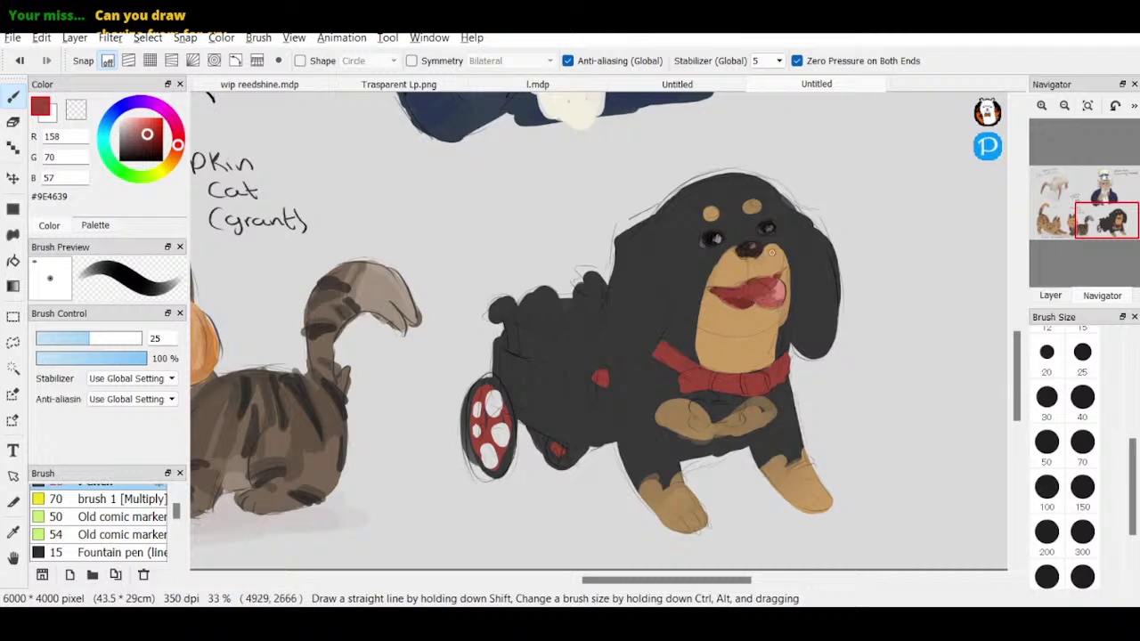
- Paint the bone tag and collar rings gray #959595 and highlight them with lighter gray #B7B7B7
{"action": "left_click_drag", "start_coordinate": [144, 127], "coordinate": [118, 135]}
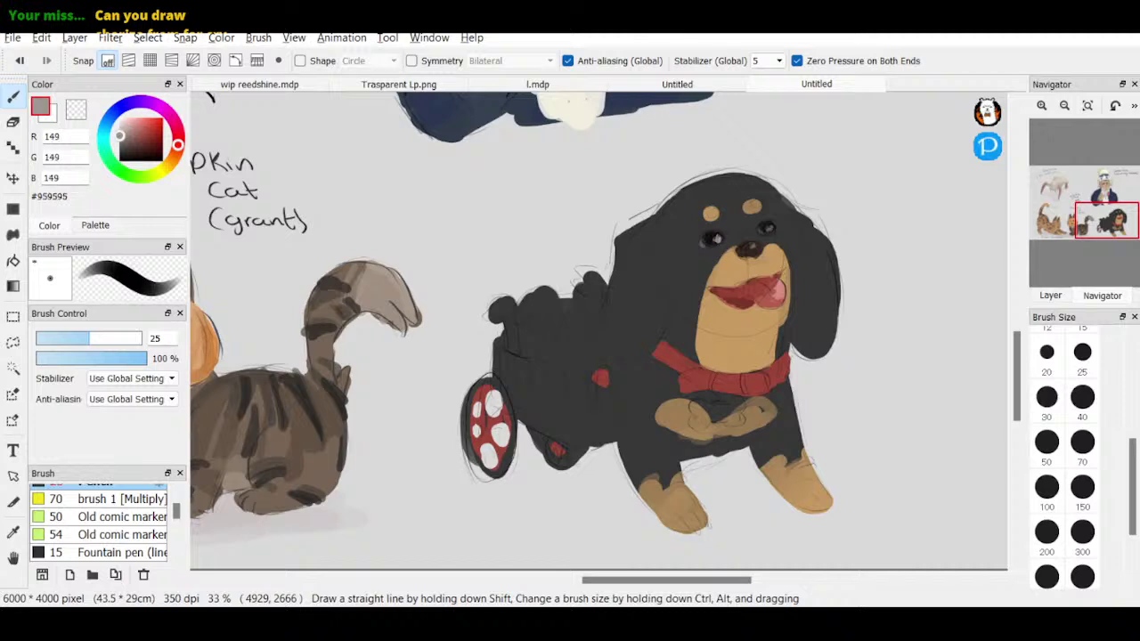
{"action": "left_click", "coordinate": [700, 406]}
{"action": "mouse_move", "coordinate": [734, 407]}
{"action": "left_mouse_down"}
{"action": "mouse_move", "coordinate": [726, 410]}
{"action": "mouse_move", "coordinate": [712, 402]}
{"action": "mouse_move", "coordinate": [714, 375]}
{"action": "mouse_move", "coordinate": [714, 390]}
{"action": "mouse_move", "coordinate": [767, 375]}
{"action": "mouse_move", "coordinate": [744, 391]}
{"action": "left_mouse_up"}
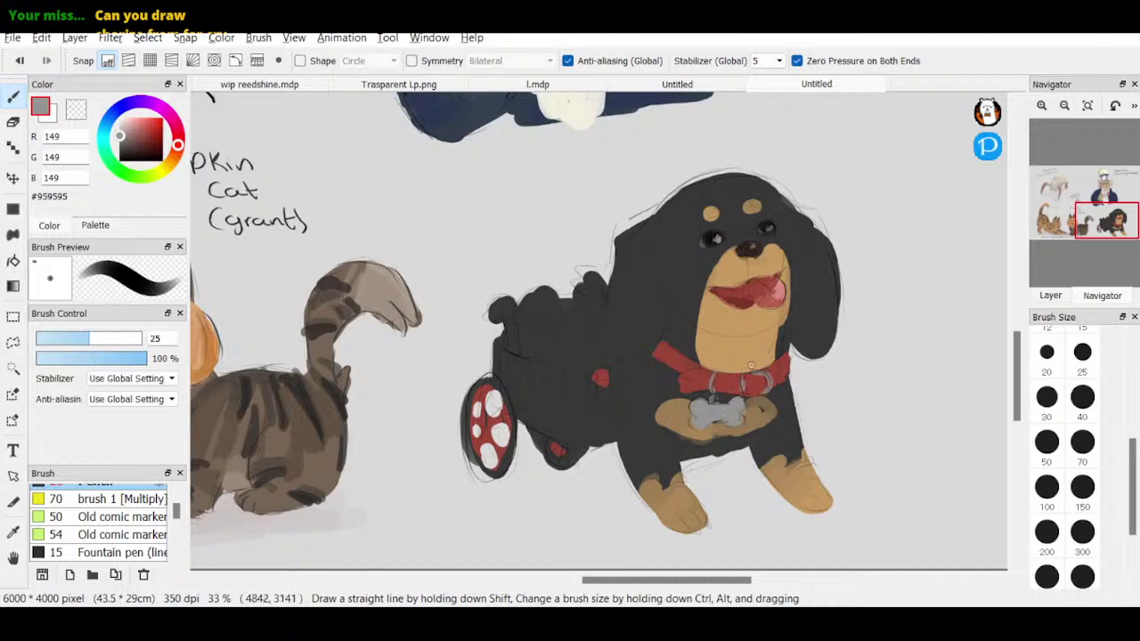
{"action": "left_click", "coordinate": [751, 365], "text": "alt"}
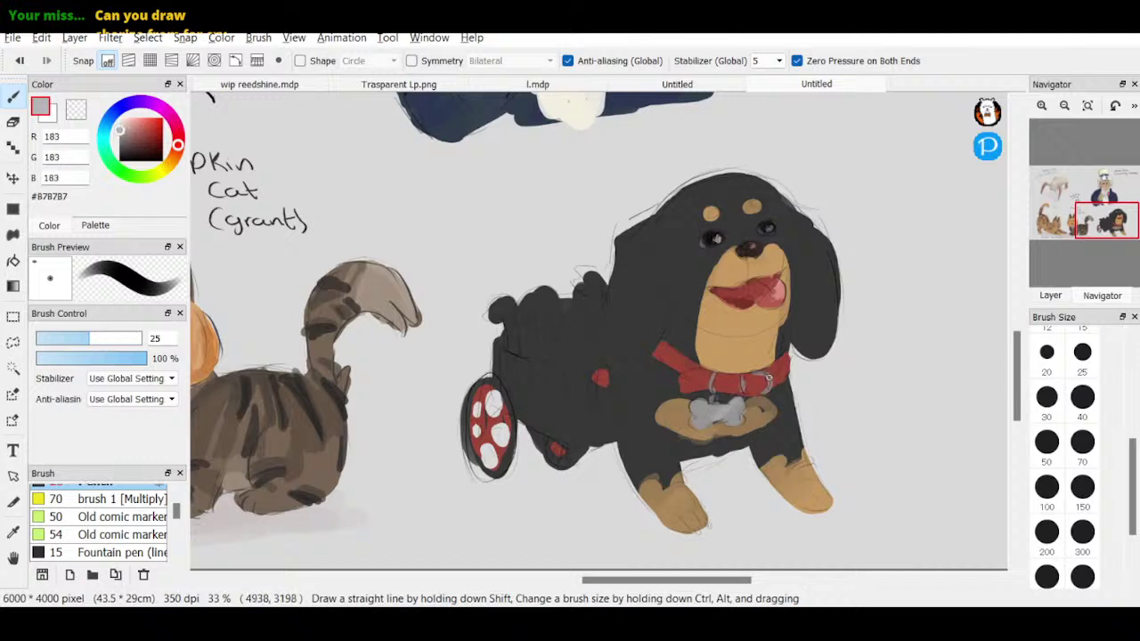
{"action": "mouse_move", "coordinate": [713, 378]}
{"action": "left_mouse_down"}
{"action": "mouse_move", "coordinate": [709, 388]}
{"action": "mouse_move", "coordinate": [743, 393]}
{"action": "left_mouse_up"}
- Paint the cart body brown #624C33 with the brush at size 150 and add lighter #84684A tones over its side
{"action": "left_click", "coordinate": [173, 160]}
{"action": "left_click_drag", "start_coordinate": [150, 140], "coordinate": [146, 139]}
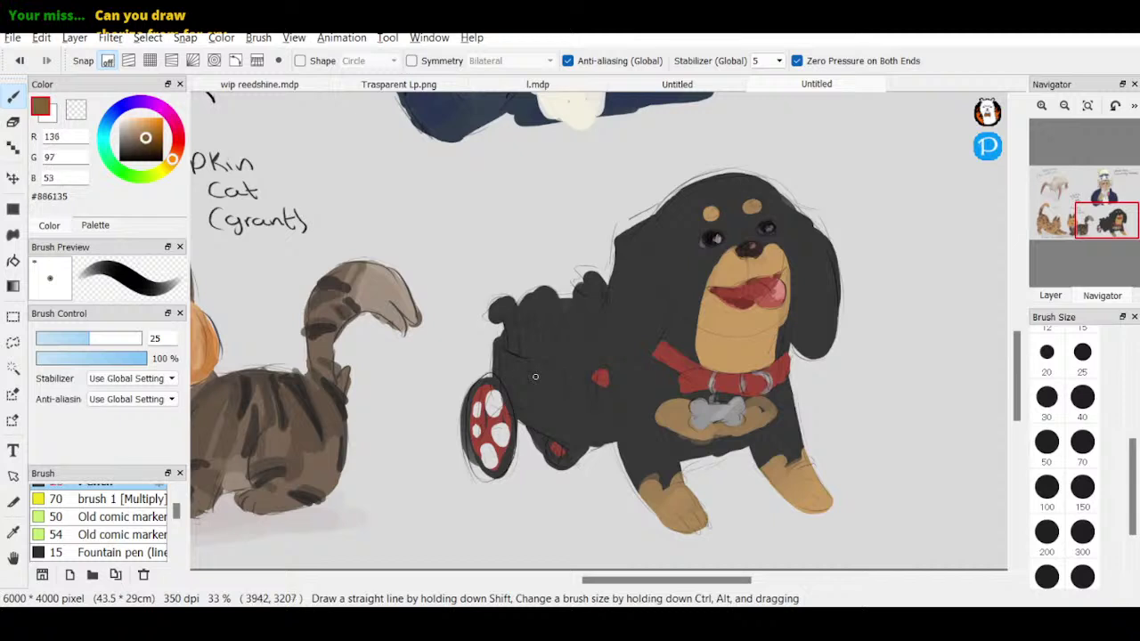
{"action": "mouse_move", "coordinate": [536, 376]}
{"action": "left_mouse_down"}
{"action": "mouse_move", "coordinate": [497, 356]}
{"action": "mouse_move", "coordinate": [519, 401]}
{"action": "mouse_move", "coordinate": [516, 348]}
{"action": "left_mouse_up"}
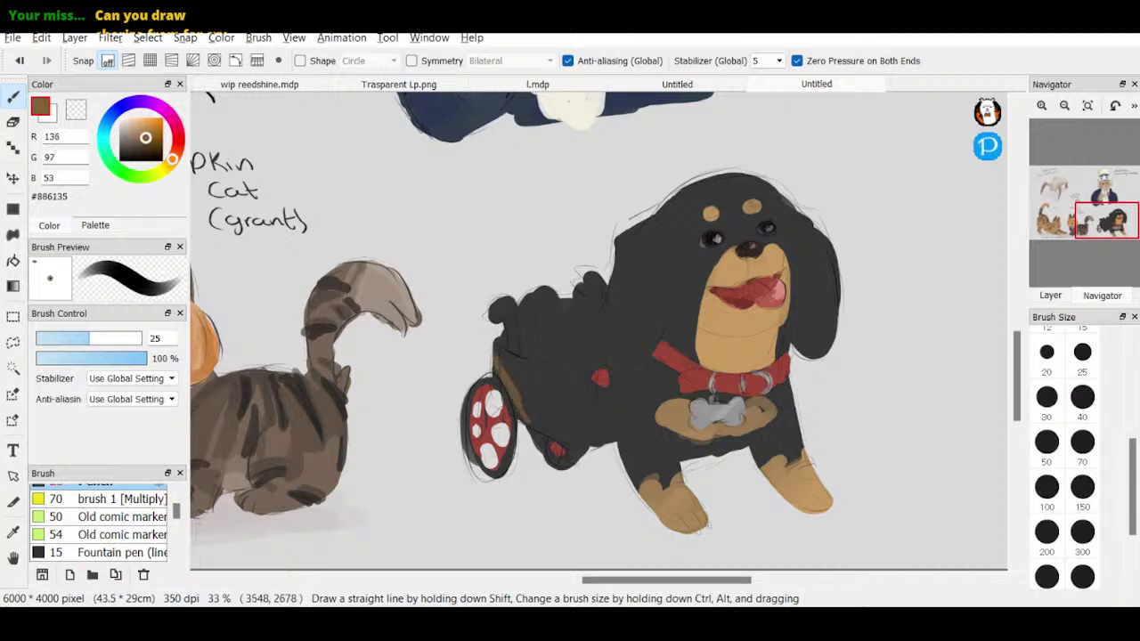
{"action": "key", "text": "ctrl+z"}
{"action": "left_click_drag", "start_coordinate": [135, 138], "coordinate": [140, 144]}
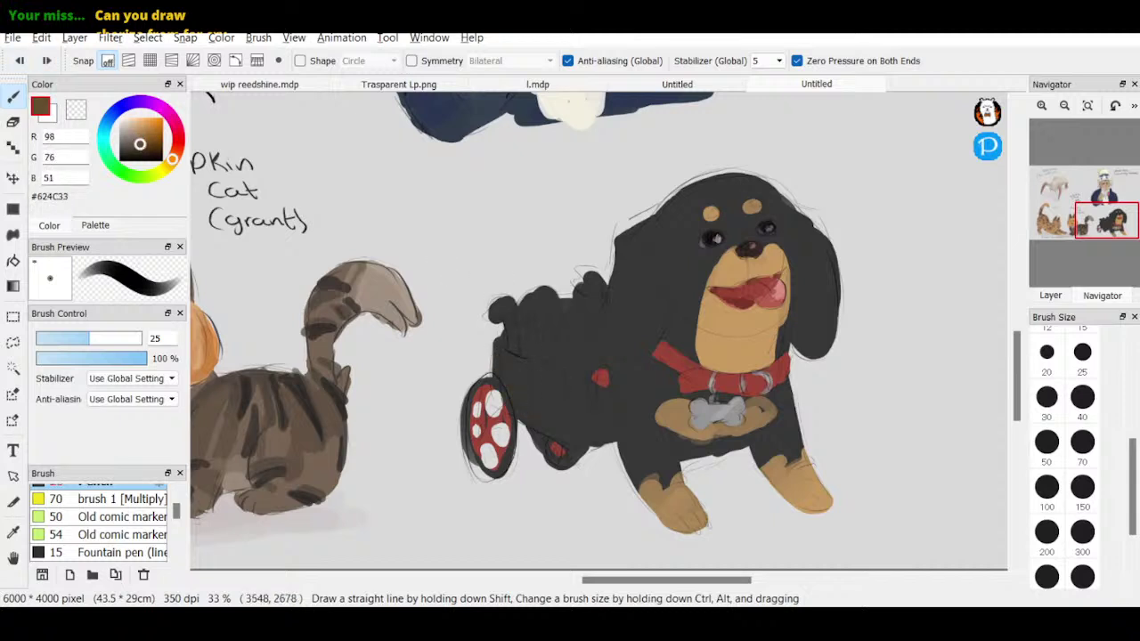
{"action": "left_click", "coordinate": [1092, 487]}
{"action": "mouse_move", "coordinate": [515, 346]}
{"action": "left_mouse_down"}
{"action": "mouse_move", "coordinate": [524, 389]}
{"action": "mouse_move", "coordinate": [536, 364]}
{"action": "mouse_move", "coordinate": [590, 427]}
{"action": "mouse_move", "coordinate": [597, 410]}
{"action": "mouse_move", "coordinate": [596, 433]}
{"action": "mouse_move", "coordinate": [562, 429]}
{"action": "mouse_move", "coordinate": [529, 341]}
{"action": "mouse_move", "coordinate": [529, 279]}
{"action": "mouse_move", "coordinate": [595, 283]}
{"action": "left_mouse_up"}
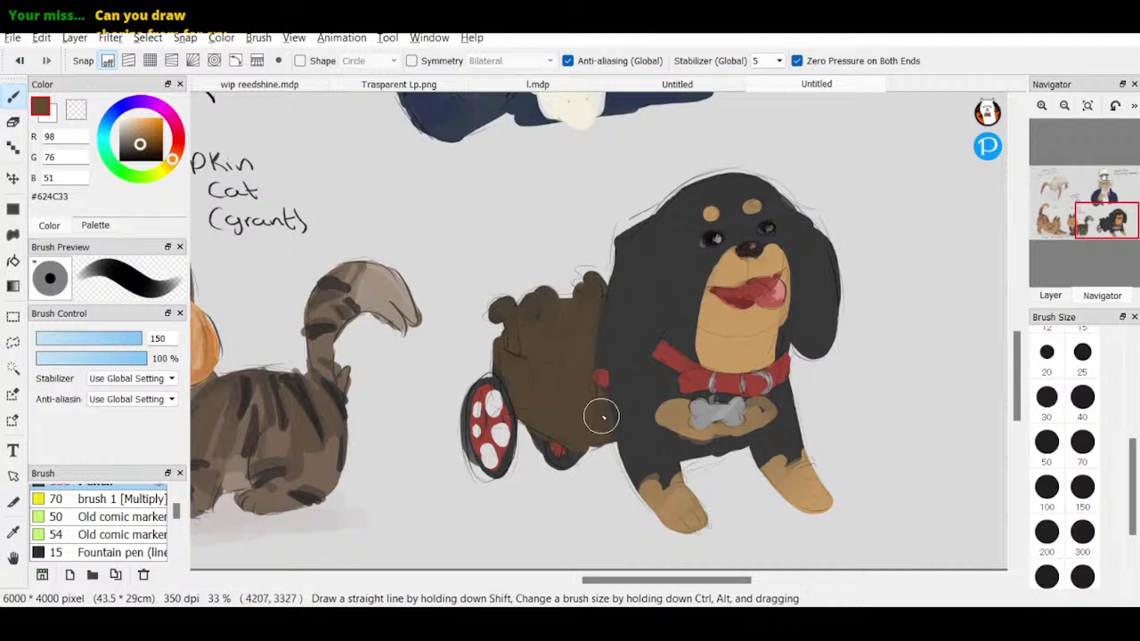
{"action": "left_click_drag", "start_coordinate": [142, 135], "coordinate": [138, 138]}
{"action": "mouse_move", "coordinate": [584, 419]}
{"action": "left_mouse_down"}
{"action": "mouse_move", "coordinate": [536, 395]}
{"action": "mouse_move", "coordinate": [543, 408]}
{"action": "mouse_move", "coordinate": [564, 406]}
{"action": "mouse_move", "coordinate": [535, 356]}
{"action": "left_mouse_up"}
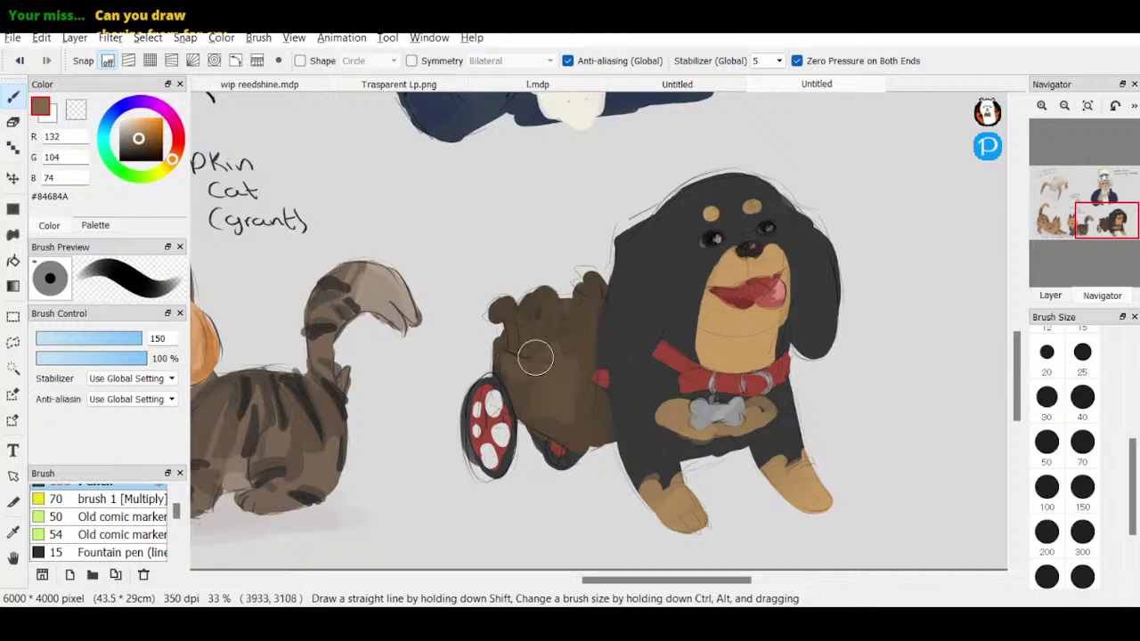
- Paint the curved item at the back of the cart in muted green #AAB384 with the brush at size 70
{"action": "left_click_drag", "start_coordinate": [158, 172], "coordinate": [153, 175]}
{"action": "left_click_drag", "start_coordinate": [135, 138], "coordinate": [131, 131]}
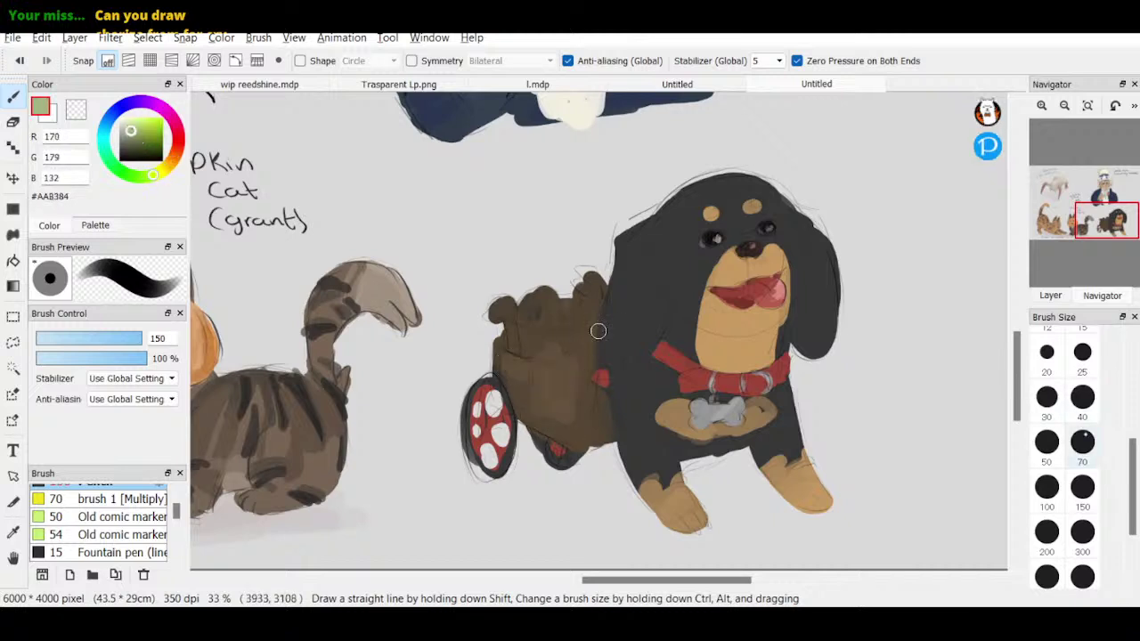
{"action": "left_click", "coordinate": [1082, 448]}
{"action": "mouse_move", "coordinate": [500, 300]}
{"action": "left_mouse_down"}
{"action": "mouse_move", "coordinate": [510, 345]}
{"action": "mouse_move", "coordinate": [532, 312]}
{"action": "mouse_move", "coordinate": [501, 299]}
{"action": "mouse_move", "coordinate": [506, 314]}
{"action": "mouse_move", "coordinate": [514, 288]}
{"action": "left_mouse_up"}
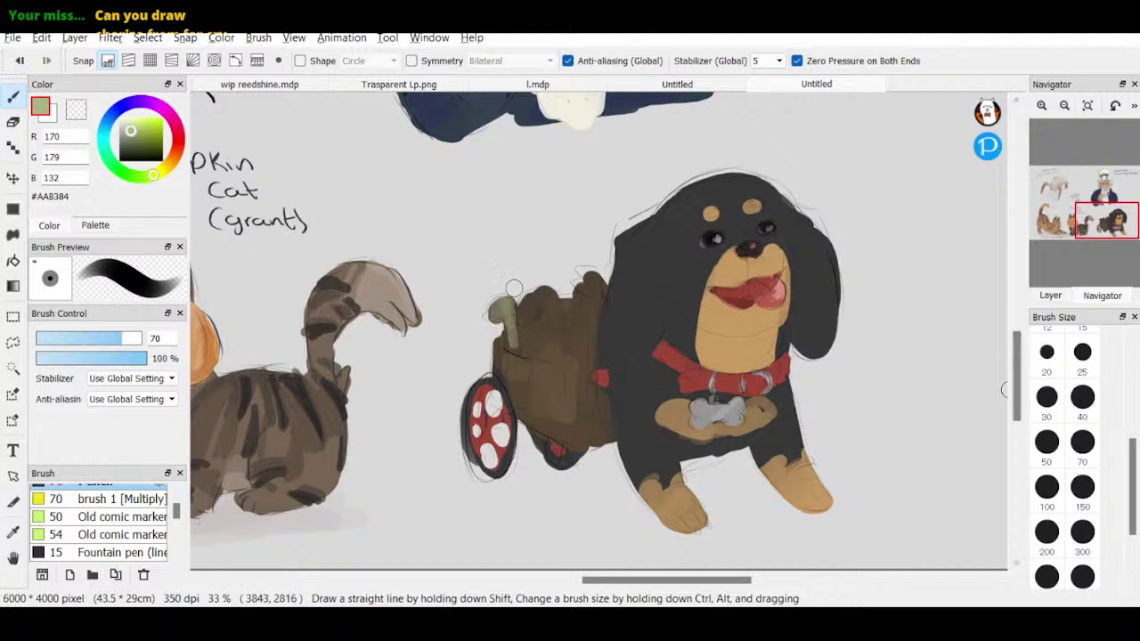
- Paint the round item in the cart light gray #D1D1D1 with white touches, and the item beside it olive #77704E
{"action": "left_click", "coordinate": [118, 125]}
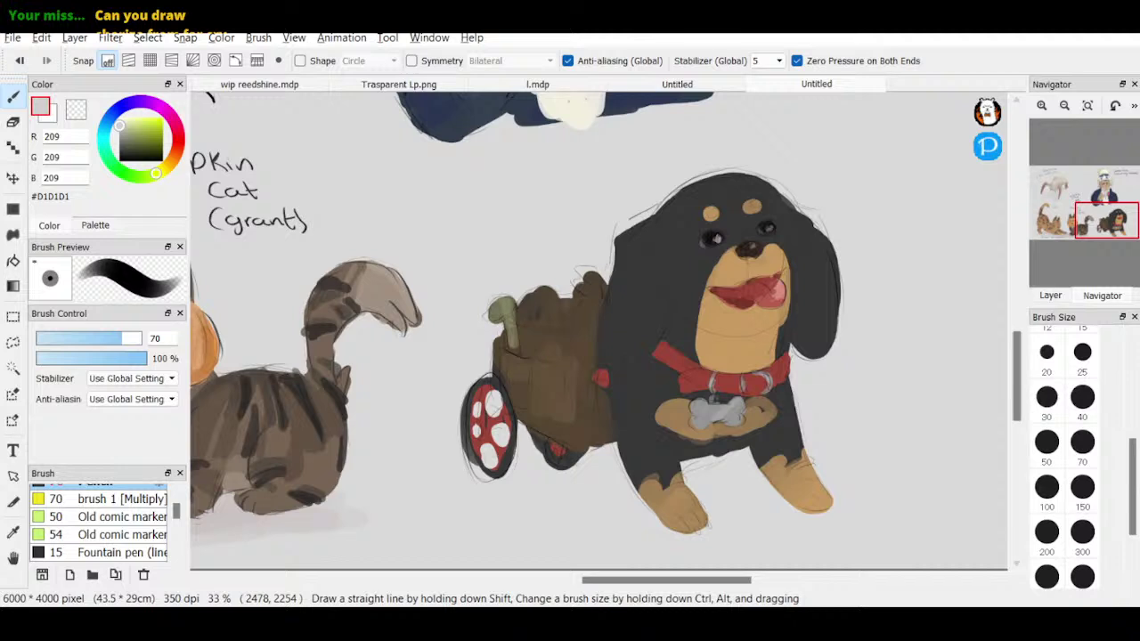
{"action": "mouse_move", "coordinate": [550, 303]}
{"action": "left_mouse_down"}
{"action": "mouse_move", "coordinate": [525, 316]}
{"action": "mouse_move", "coordinate": [552, 323]}
{"action": "mouse_move", "coordinate": [568, 302]}
{"action": "mouse_move", "coordinate": [537, 287]}
{"action": "mouse_move", "coordinate": [542, 321]}
{"action": "mouse_move", "coordinate": [571, 313]}
{"action": "left_mouse_up"}
{"action": "left_click", "coordinate": [119, 118]}
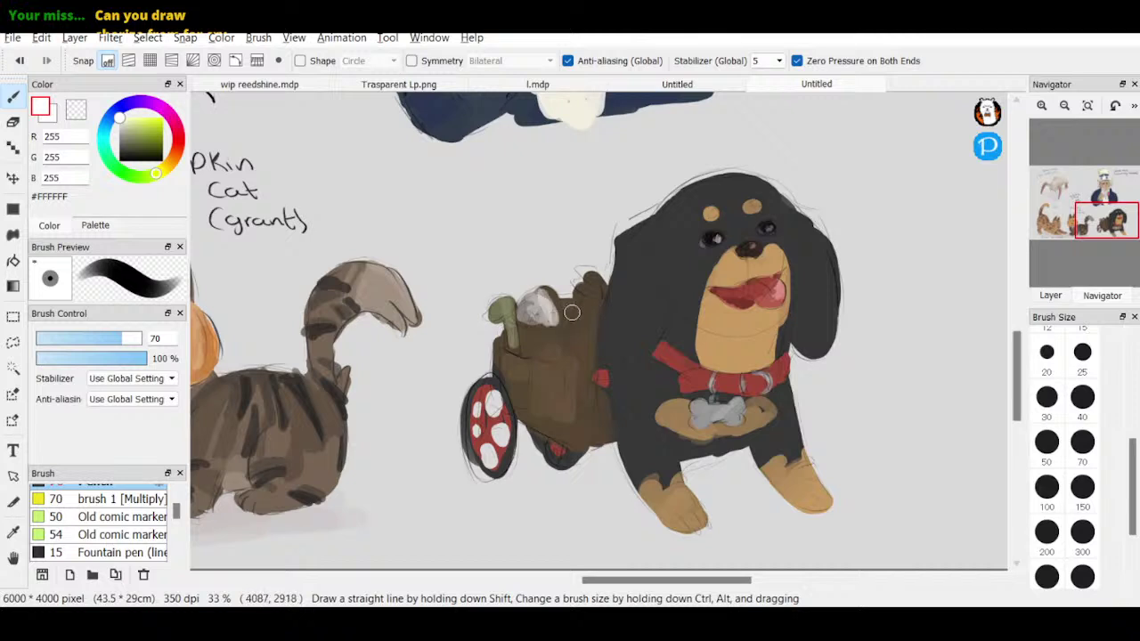
{"action": "left_click", "coordinate": [134, 141]}
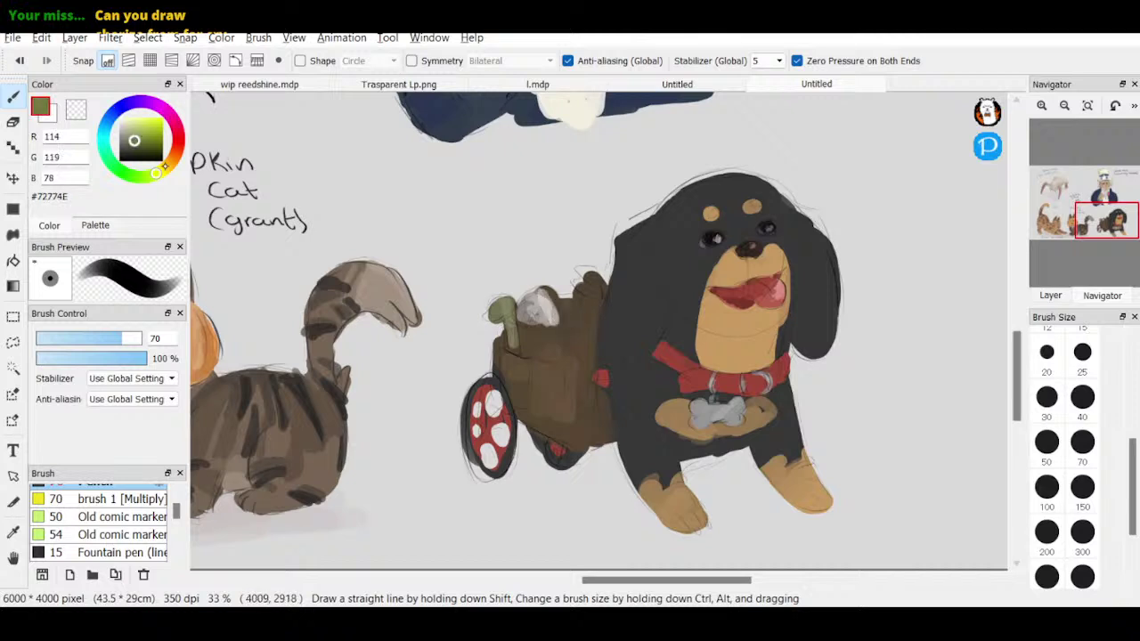
{"action": "left_click", "coordinate": [165, 167]}
{"action": "left_click_drag", "start_coordinate": [571, 319], "coordinate": [567, 324]}
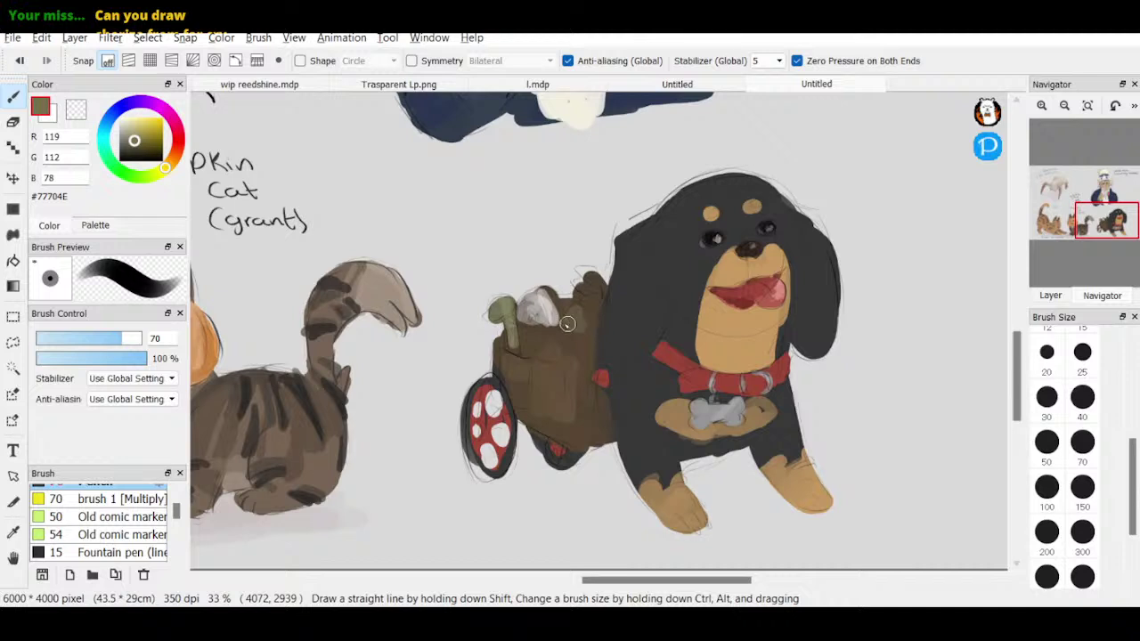
- Shade the dog's tan muzzle and throat in brown #A2753D with short fur strokes along the edges and chin
{"action": "mouse_move", "coordinate": [1067, 180]}
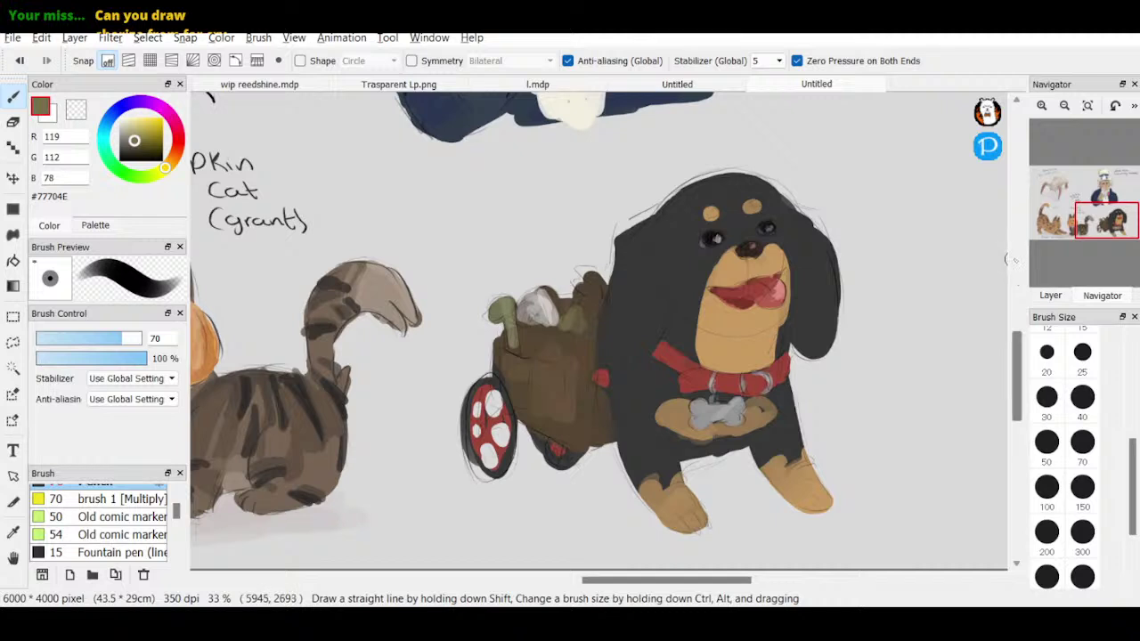
{"action": "left_click", "coordinate": [14, 532]}
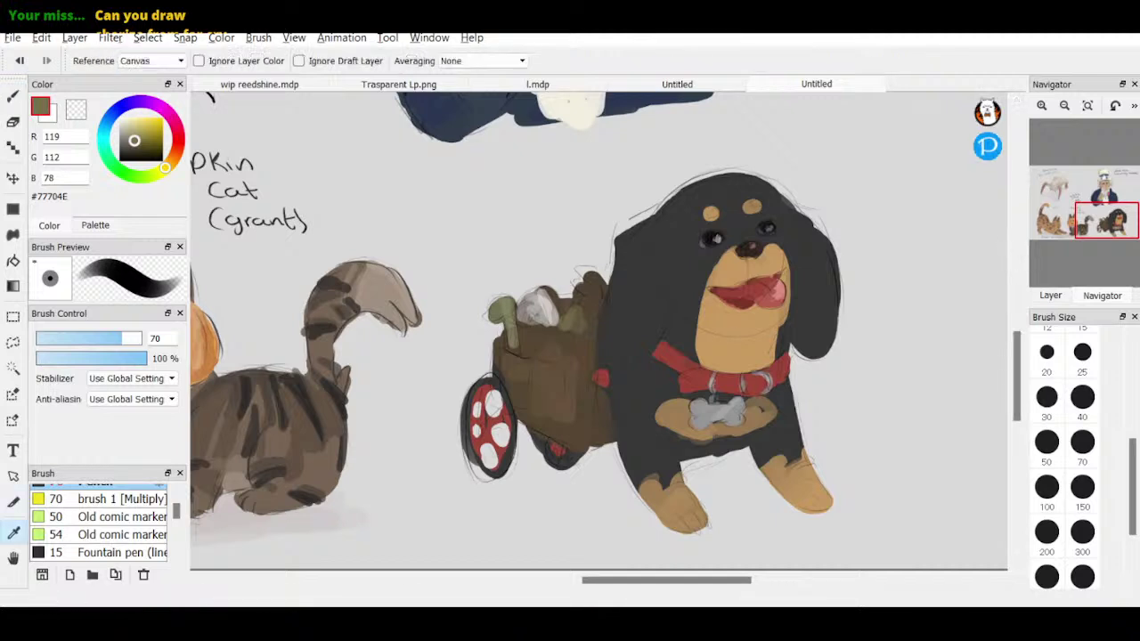
{"action": "left_click", "coordinate": [741, 331]}
{"action": "left_click", "coordinate": [14, 96]}
{"action": "left_click", "coordinate": [146, 134]}
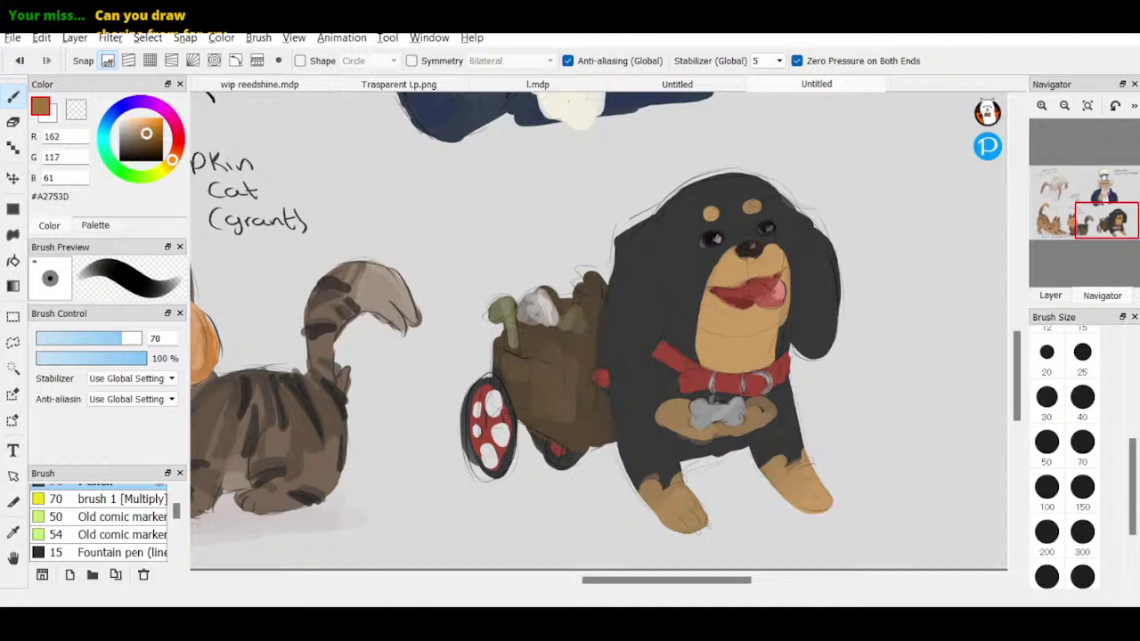
{"action": "mouse_move", "coordinate": [720, 335]}
{"action": "left_mouse_down"}
{"action": "mouse_move", "coordinate": [728, 363]}
{"action": "mouse_move", "coordinate": [758, 335]}
{"action": "left_mouse_up"}
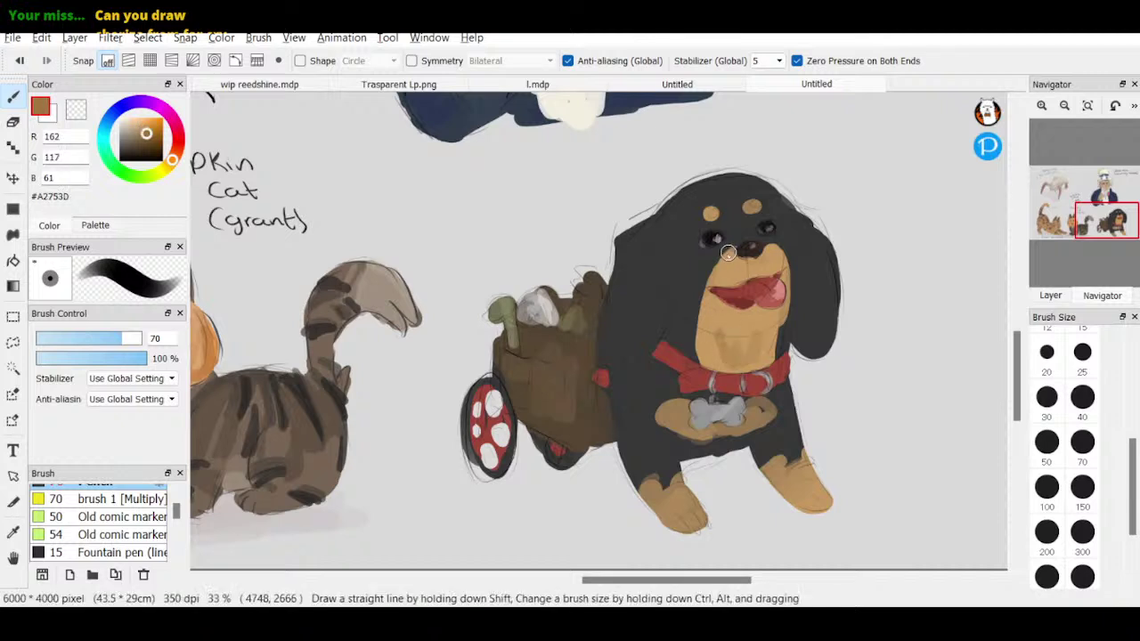
{"action": "left_click_drag", "start_coordinate": [731, 255], "coordinate": [709, 297]}
{"action": "mouse_move", "coordinate": [702, 337]}
{"action": "left_mouse_down"}
{"action": "mouse_move", "coordinate": [702, 361]}
{"action": "mouse_move", "coordinate": [704, 285]}
{"action": "mouse_move", "coordinate": [695, 309]}
{"action": "left_mouse_up"}
{"action": "left_click_drag", "start_coordinate": [708, 346], "coordinate": [733, 366]}
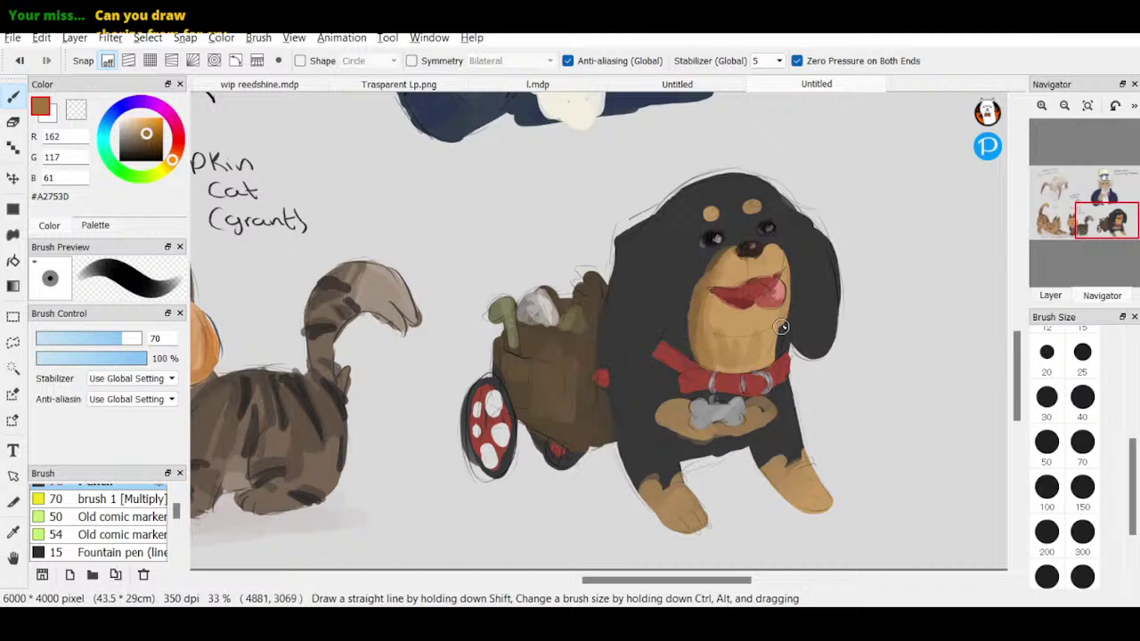
{"action": "left_click_drag", "start_coordinate": [781, 327], "coordinate": [770, 349]}
{"action": "left_click_drag", "start_coordinate": [734, 252], "coordinate": [708, 335]}
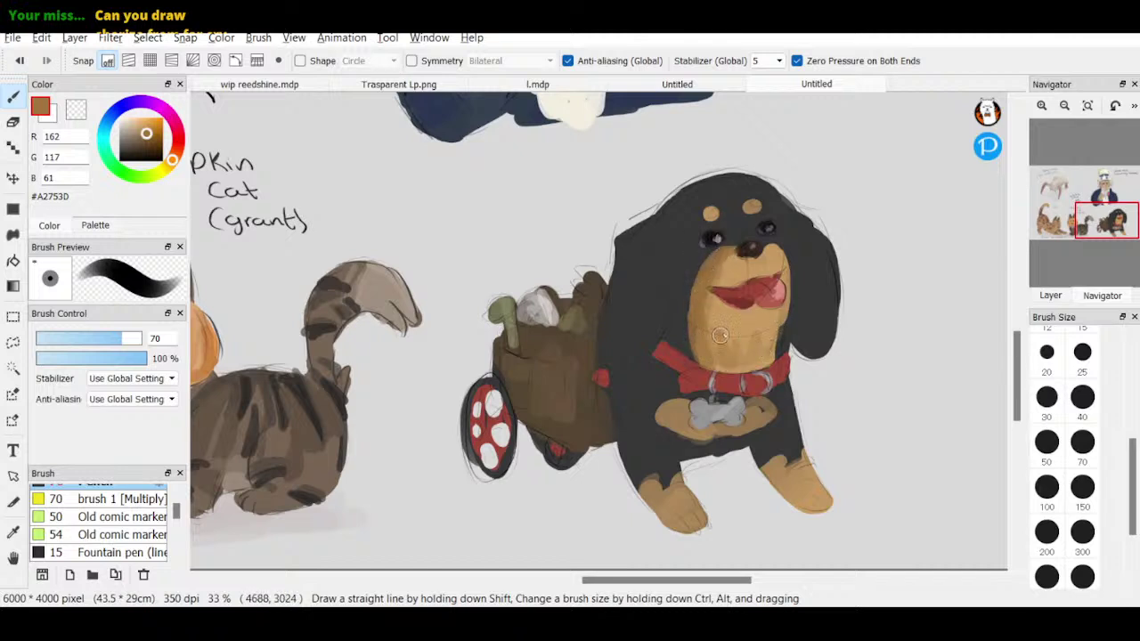
- Blend the muzzle and throat with tan #C49A66, trim their outer edges with the eraser, and extend the cheeks outward on both sides
{"action": "key", "text": "e"}
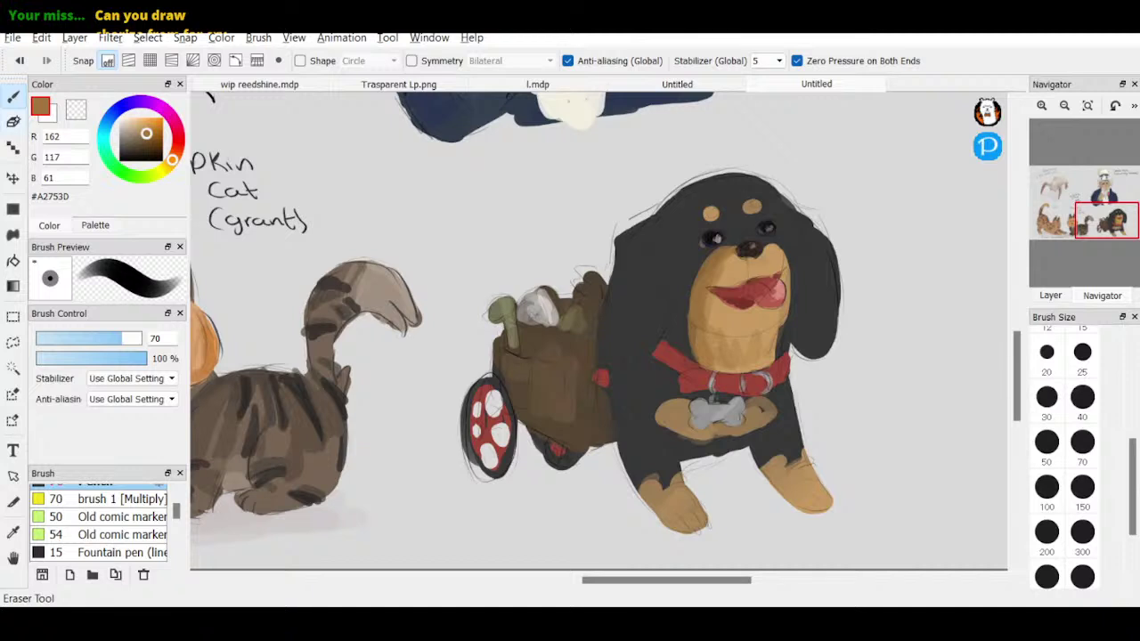
{"action": "left_click", "coordinate": [140, 127]}
{"action": "mouse_move", "coordinate": [736, 251]}
{"action": "left_mouse_down"}
{"action": "mouse_move", "coordinate": [690, 298]}
{"action": "mouse_move", "coordinate": [716, 368]}
{"action": "left_mouse_up"}
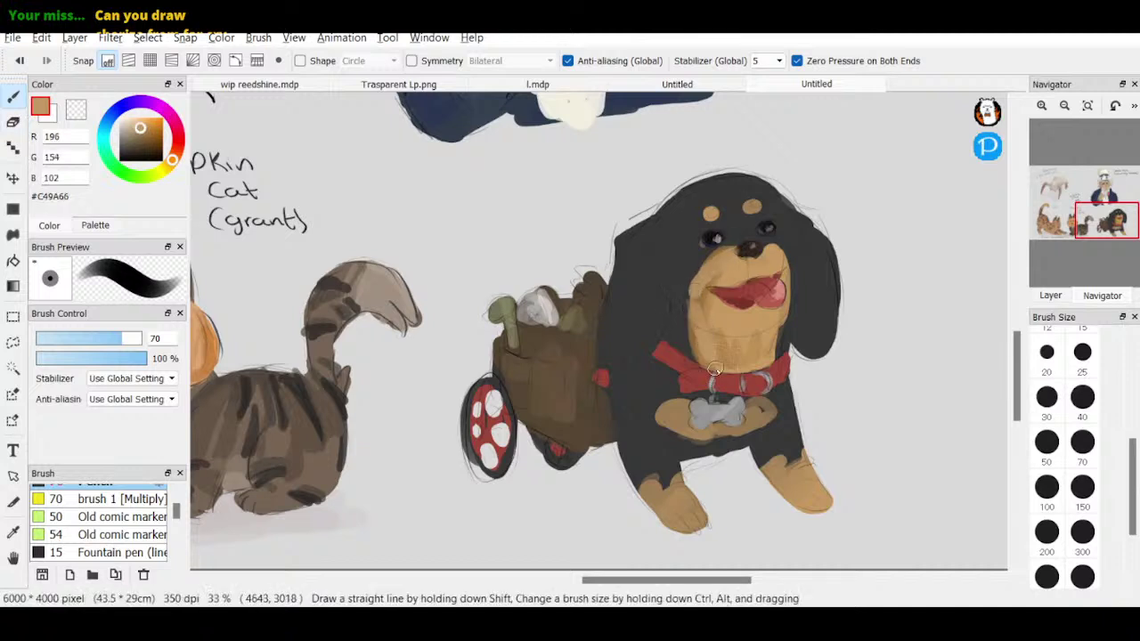
{"action": "left_click_drag", "start_coordinate": [781, 314], "coordinate": [779, 334]}
{"action": "key", "text": "e"}
{"action": "left_click_drag", "start_coordinate": [681, 284], "coordinate": [692, 335]}
{"action": "left_click_drag", "start_coordinate": [708, 258], "coordinate": [731, 245]}
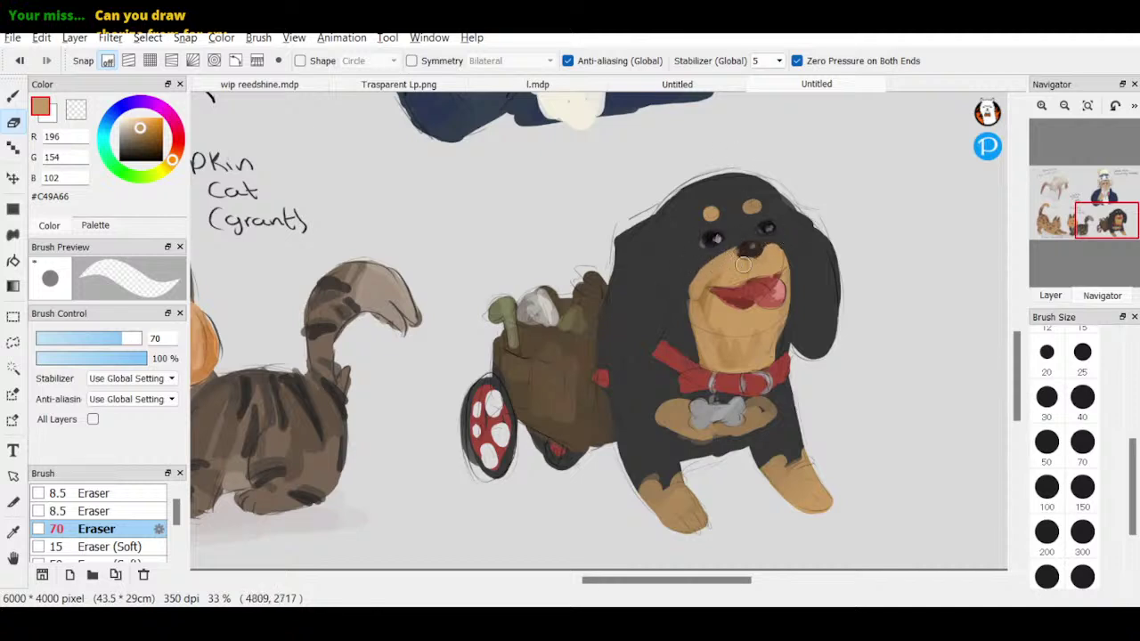
{"action": "key", "text": "b"}
{"action": "mouse_move", "coordinate": [700, 302]}
{"action": "left_mouse_down"}
{"action": "mouse_move", "coordinate": [684, 294]}
{"action": "mouse_move", "coordinate": [688, 305]}
{"action": "left_mouse_up"}
{"action": "mouse_move", "coordinate": [756, 298]}
{"action": "left_mouse_down"}
{"action": "mouse_move", "coordinate": [785, 260]}
{"action": "mouse_move", "coordinate": [792, 292]}
{"action": "left_mouse_up"}
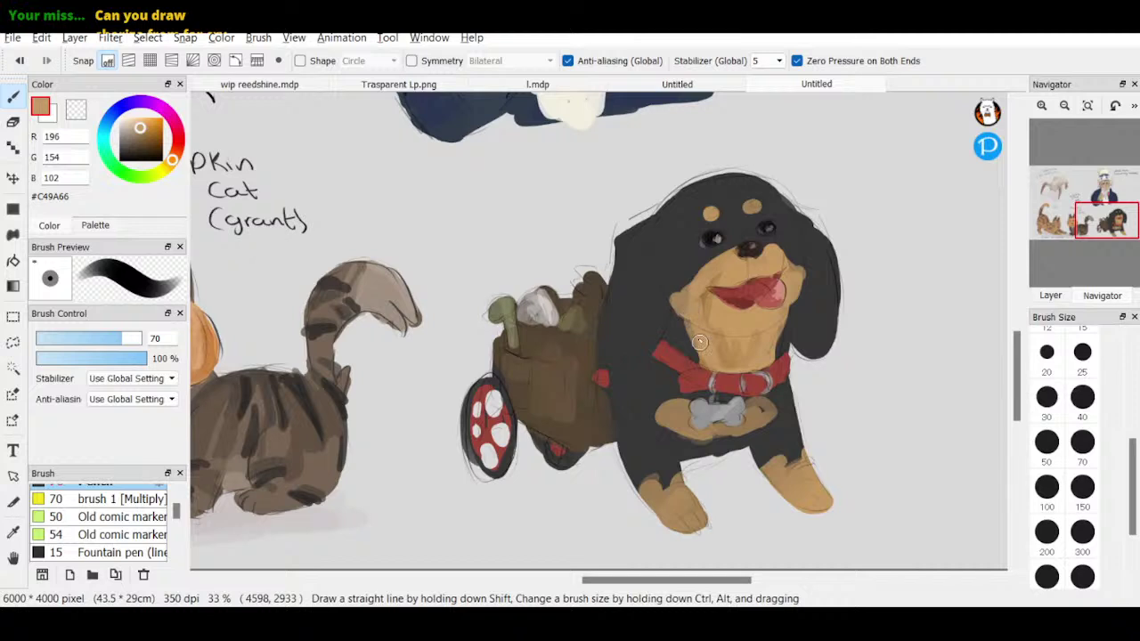
- Shade the cheeks, throat and front paws in dark brown #8D612A and highlight the muzzle with light tan #DDB582
{"action": "left_click", "coordinate": [149, 136]}
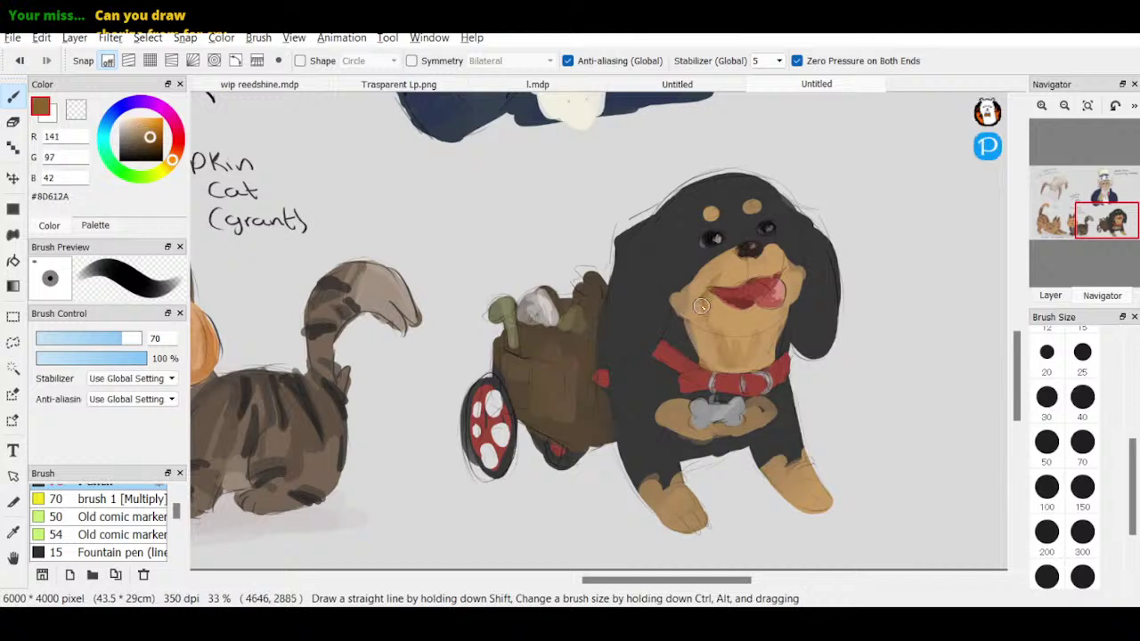
{"action": "mouse_move", "coordinate": [690, 305]}
{"action": "left_mouse_down"}
{"action": "mouse_move", "coordinate": [679, 300]}
{"action": "mouse_move", "coordinate": [704, 323]}
{"action": "left_mouse_up"}
{"action": "mouse_move", "coordinate": [790, 263]}
{"action": "left_mouse_down"}
{"action": "mouse_move", "coordinate": [780, 351]}
{"action": "mouse_move", "coordinate": [776, 328]}
{"action": "mouse_move", "coordinate": [750, 366]}
{"action": "mouse_move", "coordinate": [786, 324]}
{"action": "mouse_move", "coordinate": [754, 355]}
{"action": "left_mouse_up"}
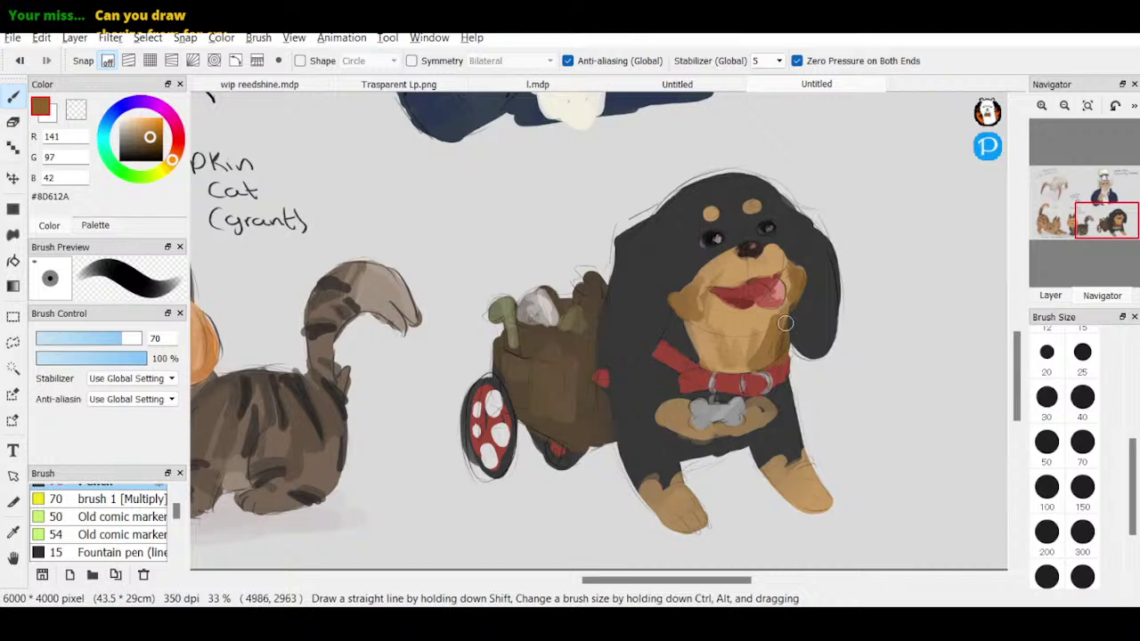
{"action": "mouse_move", "coordinate": [752, 307]}
{"action": "left_mouse_down"}
{"action": "mouse_move", "coordinate": [763, 314]}
{"action": "mouse_move", "coordinate": [732, 314]}
{"action": "left_mouse_up"}
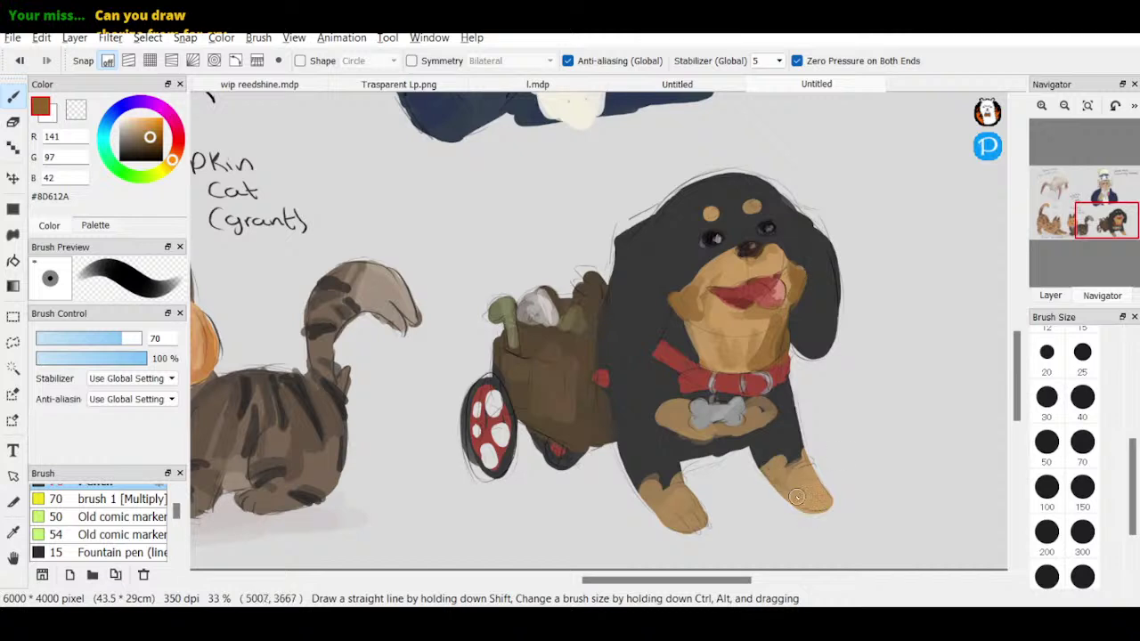
{"action": "left_click_drag", "start_coordinate": [811, 462], "coordinate": [794, 472]}
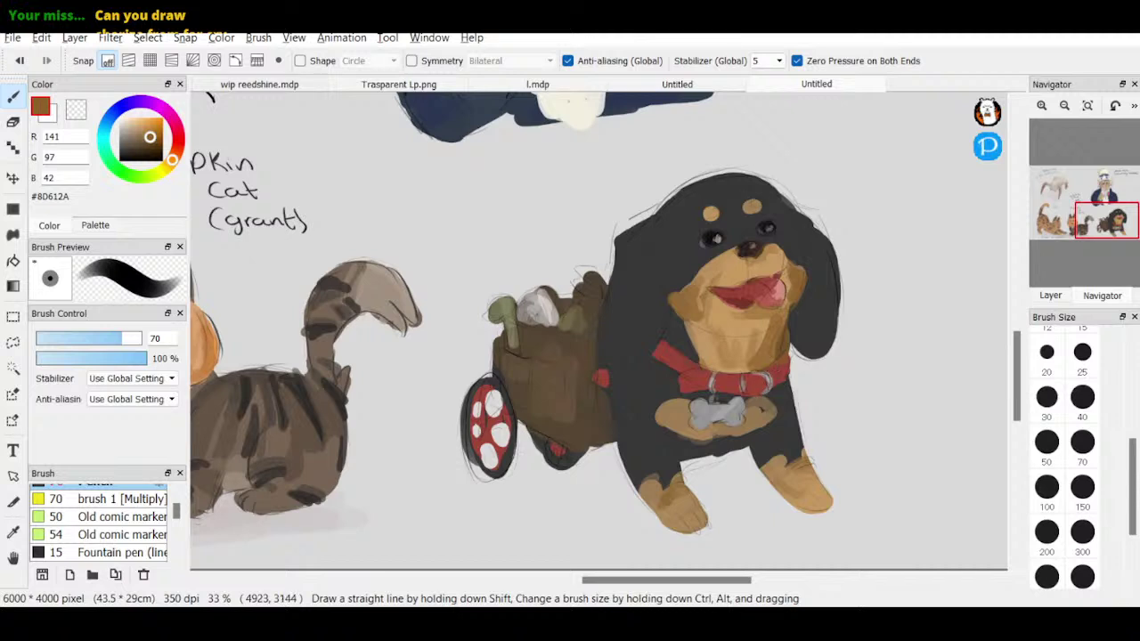
{"action": "left_click", "coordinate": [761, 284], "text": "alt"}
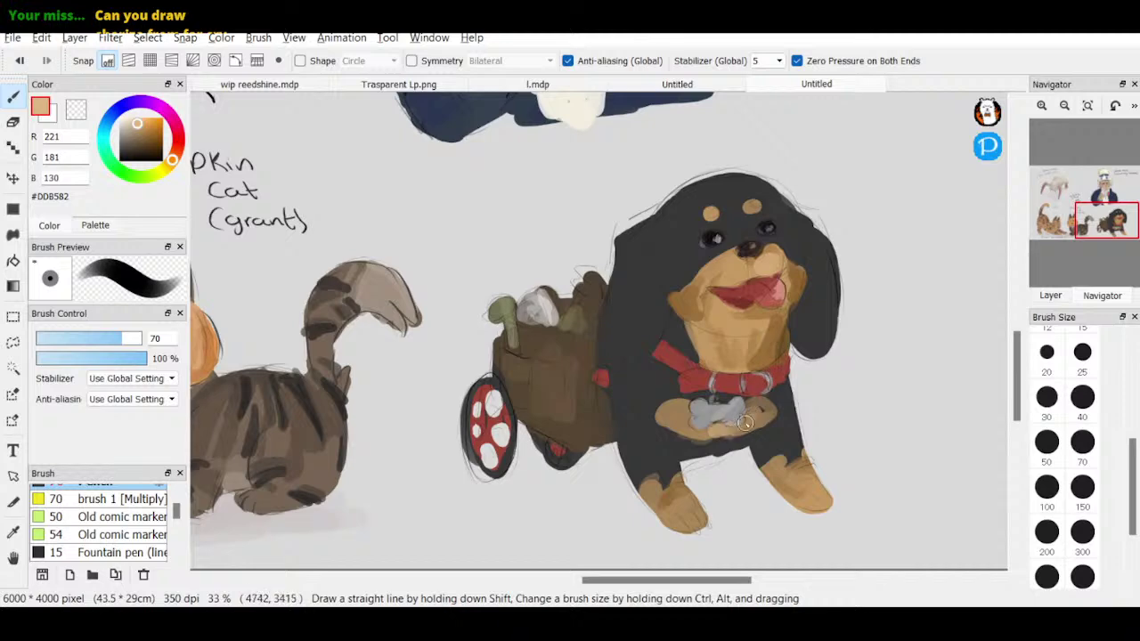
- Add dark gray #49443F highlights to the black fur on the dog's head
{"action": "left_click", "coordinate": [1065, 106]}
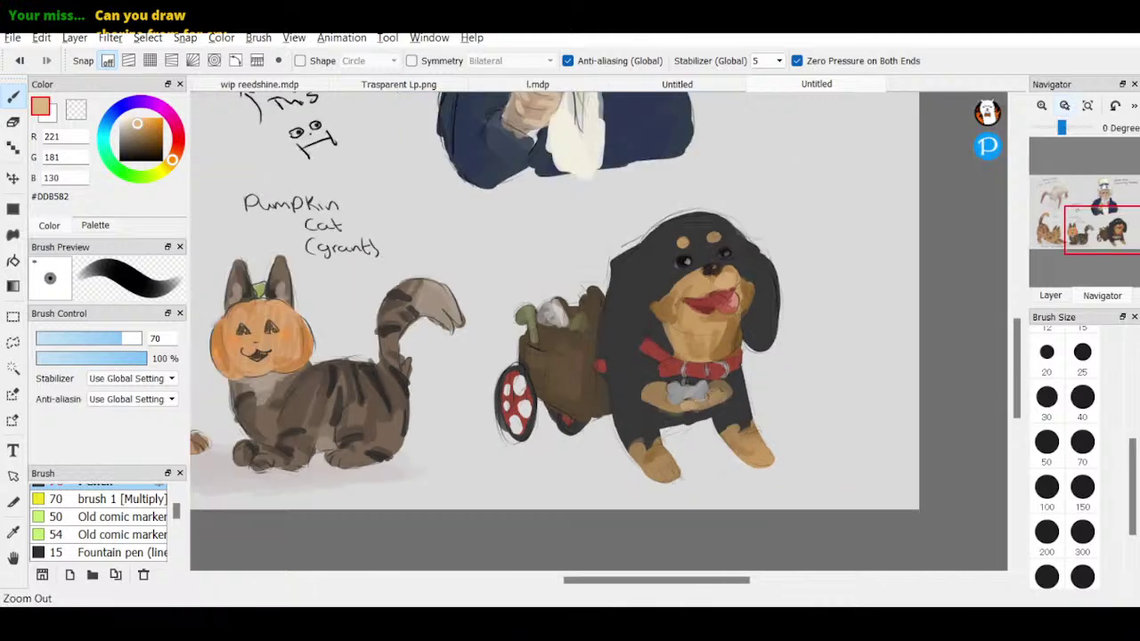
{"action": "left_click", "coordinate": [1064, 105]}
{"action": "left_click", "coordinate": [1041, 105]}
{"action": "left_click", "coordinate": [128, 148]}
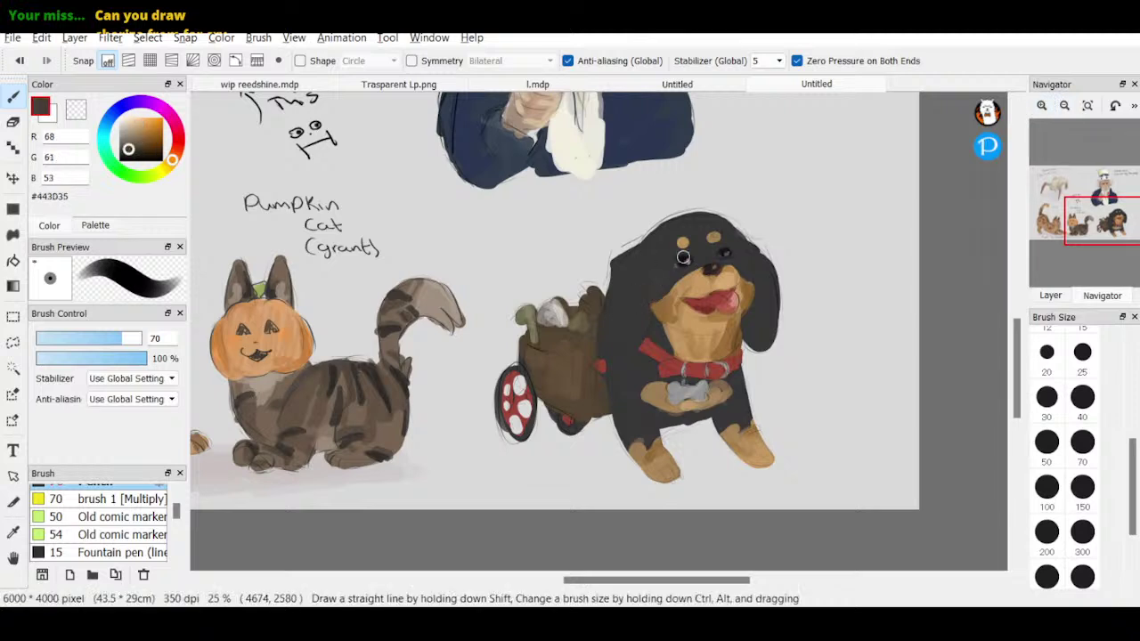
{"action": "left_click", "coordinate": [124, 148]}
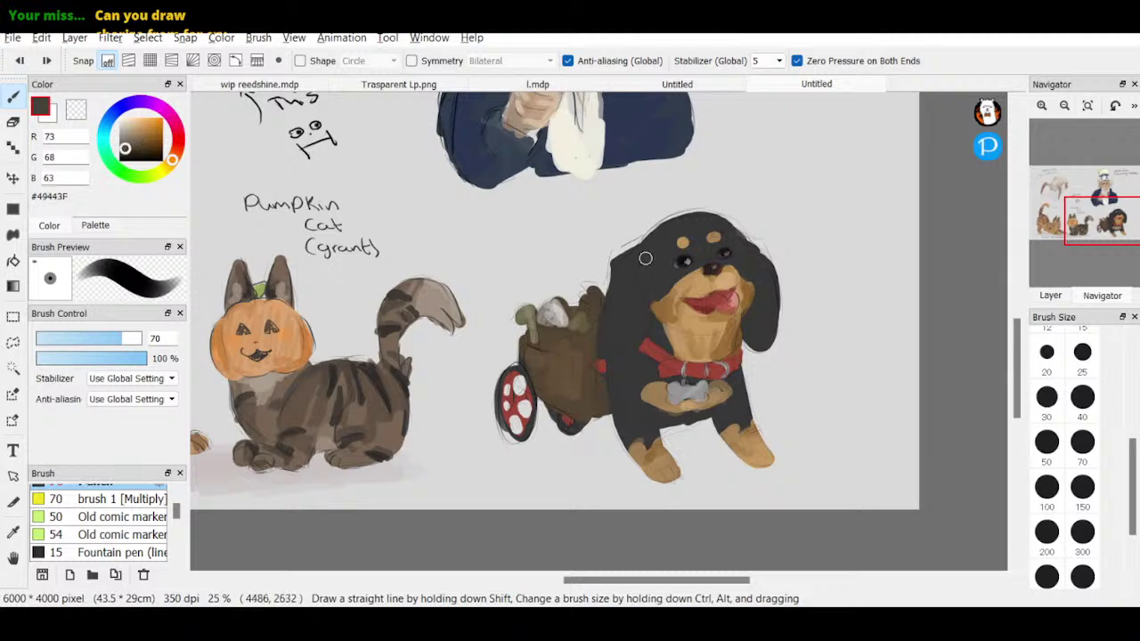
- Shade the dog's ears, far front leg and the cart with near-black #1A1A1A
{"action": "left_click_drag", "start_coordinate": [124, 148], "coordinate": [120, 156]}
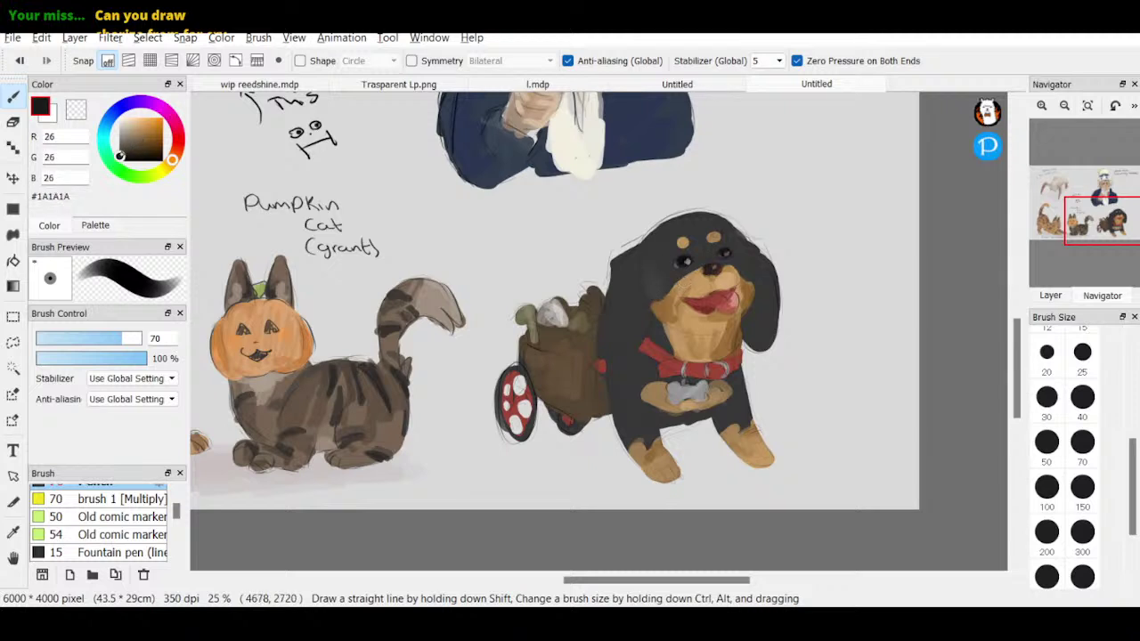
{"action": "mouse_move", "coordinate": [657, 263]}
{"action": "left_mouse_down"}
{"action": "mouse_move", "coordinate": [640, 341]}
{"action": "mouse_move", "coordinate": [621, 348]}
{"action": "mouse_move", "coordinate": [664, 323]}
{"action": "mouse_move", "coordinate": [666, 346]}
{"action": "left_mouse_up"}
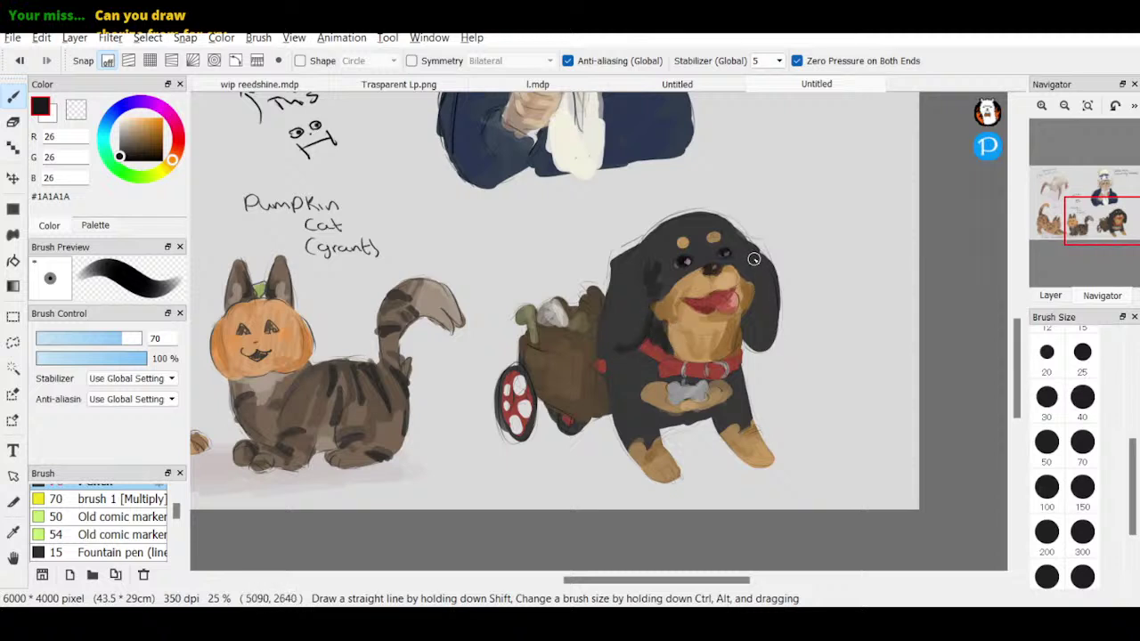
{"action": "mouse_move", "coordinate": [751, 247]}
{"action": "left_mouse_down"}
{"action": "mouse_move", "coordinate": [753, 306]}
{"action": "mouse_move", "coordinate": [766, 260]}
{"action": "mouse_move", "coordinate": [773, 347]}
{"action": "mouse_move", "coordinate": [777, 321]}
{"action": "left_mouse_up"}
{"action": "mouse_move", "coordinate": [744, 388]}
{"action": "left_mouse_down"}
{"action": "mouse_move", "coordinate": [668, 426]}
{"action": "mouse_move", "coordinate": [705, 425]}
{"action": "mouse_move", "coordinate": [735, 381]}
{"action": "mouse_move", "coordinate": [730, 433]}
{"action": "mouse_move", "coordinate": [736, 464]}
{"action": "mouse_move", "coordinate": [770, 458]}
{"action": "left_mouse_up"}
{"action": "mouse_move", "coordinate": [589, 366]}
{"action": "left_mouse_down"}
{"action": "mouse_move", "coordinate": [597, 359]}
{"action": "mouse_move", "coordinate": [596, 392]}
{"action": "left_mouse_up"}
{"action": "mouse_move", "coordinate": [590, 351]}
{"action": "left_mouse_down"}
{"action": "mouse_move", "coordinate": [600, 396]}
{"action": "mouse_move", "coordinate": [588, 382]}
{"action": "mouse_move", "coordinate": [597, 350]}
{"action": "mouse_move", "coordinate": [577, 396]}
{"action": "mouse_move", "coordinate": [575, 336]}
{"action": "mouse_move", "coordinate": [579, 406]}
{"action": "mouse_move", "coordinate": [551, 396]}
{"action": "mouse_move", "coordinate": [549, 349]}
{"action": "mouse_move", "coordinate": [571, 357]}
{"action": "mouse_move", "coordinate": [536, 342]}
{"action": "mouse_move", "coordinate": [591, 334]}
{"action": "mouse_move", "coordinate": [553, 322]}
{"action": "left_mouse_up"}
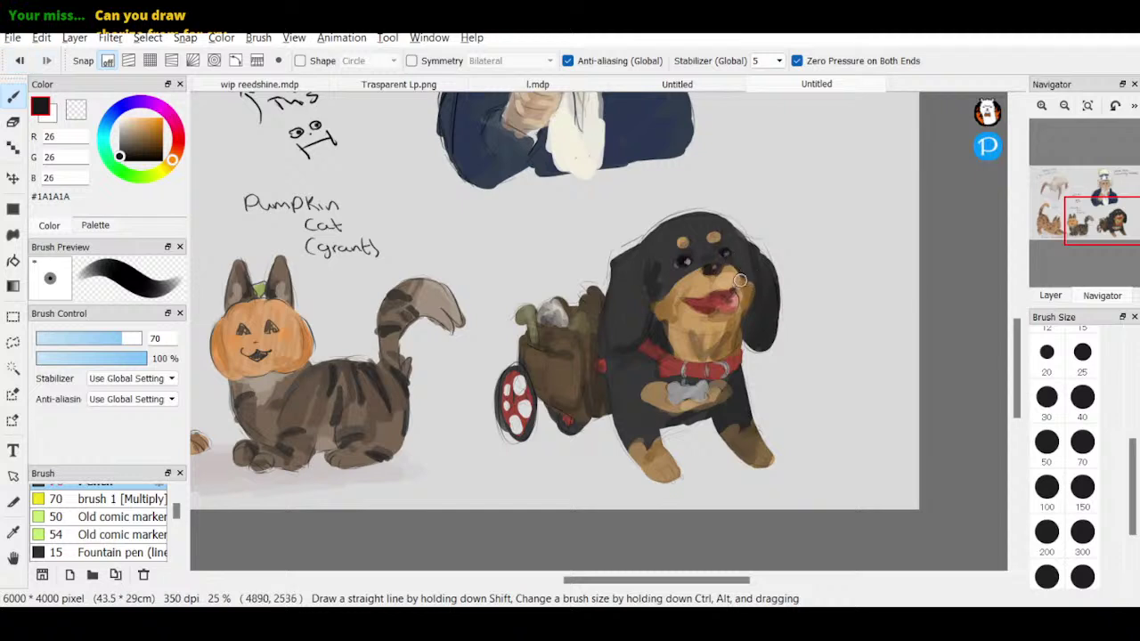
- Paint a ground shadow under the cart and dog on the lower layer, using gray #CAC2C2 sampled from the cat's shadow
{"action": "left_click", "coordinate": [1053, 296]}
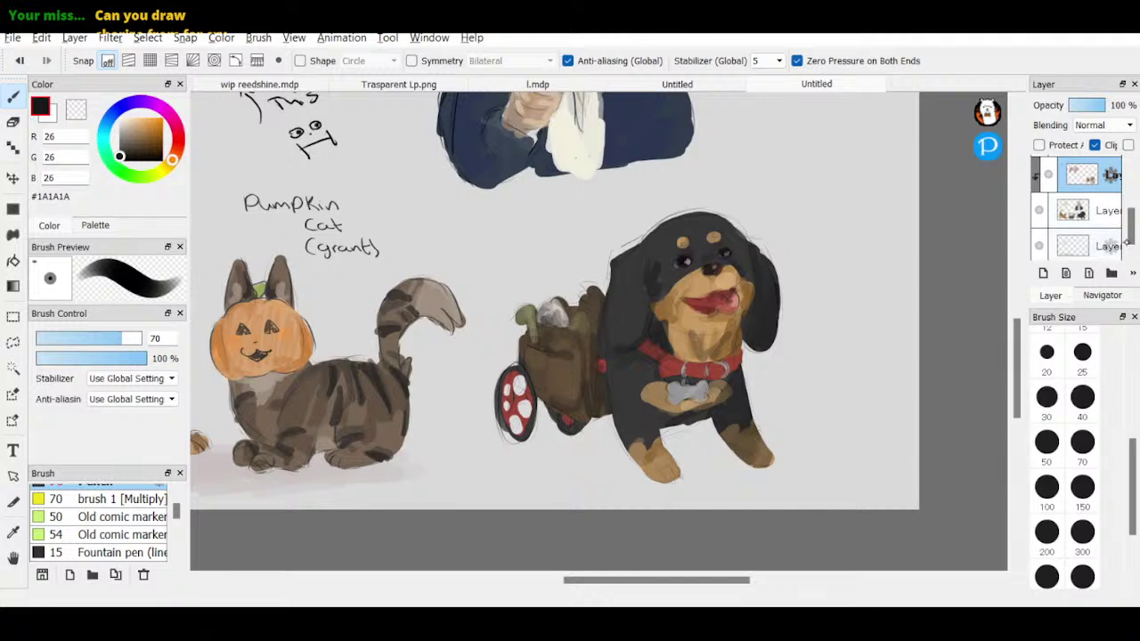
{"action": "left_click", "coordinate": [1109, 245]}
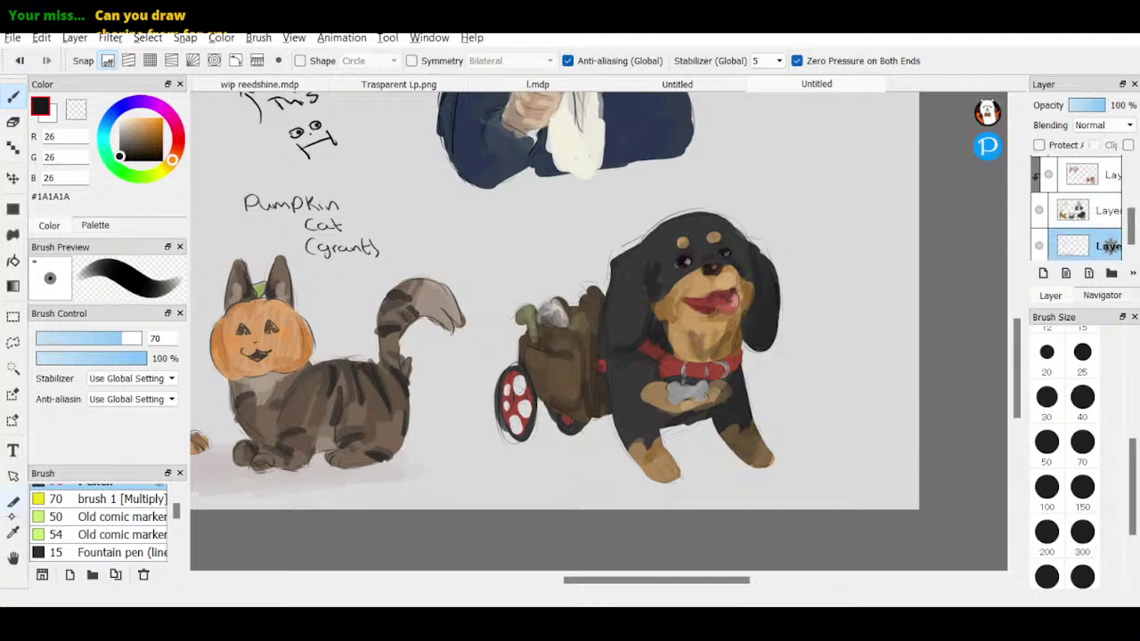
{"action": "left_click", "coordinate": [14, 533]}
{"action": "left_click", "coordinate": [397, 469]}
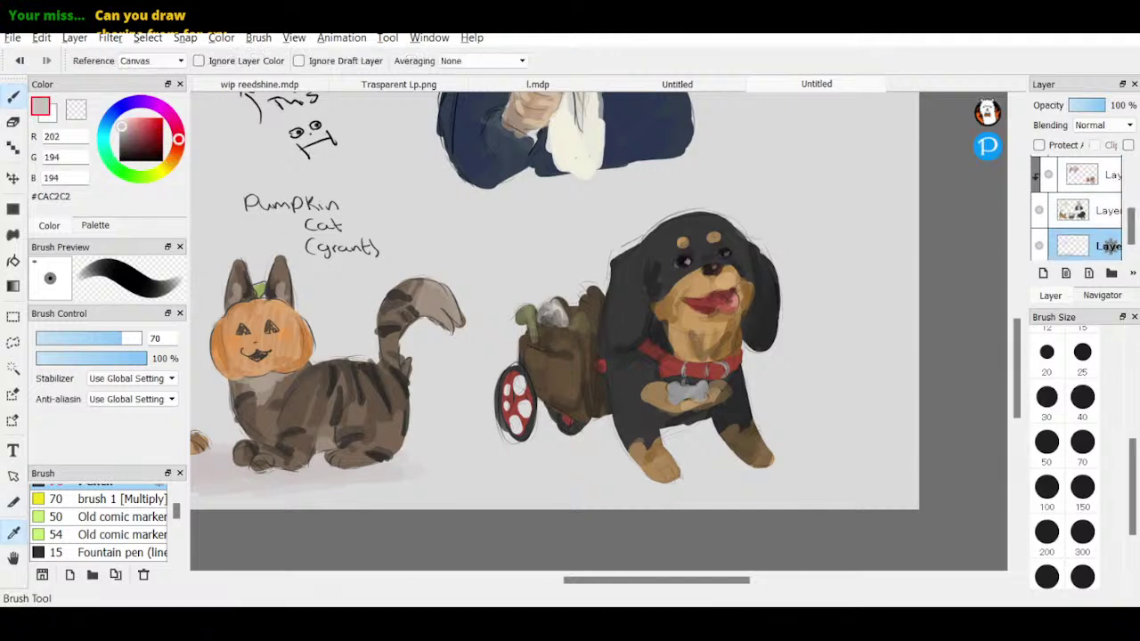
{"action": "left_click", "coordinate": [13, 96]}
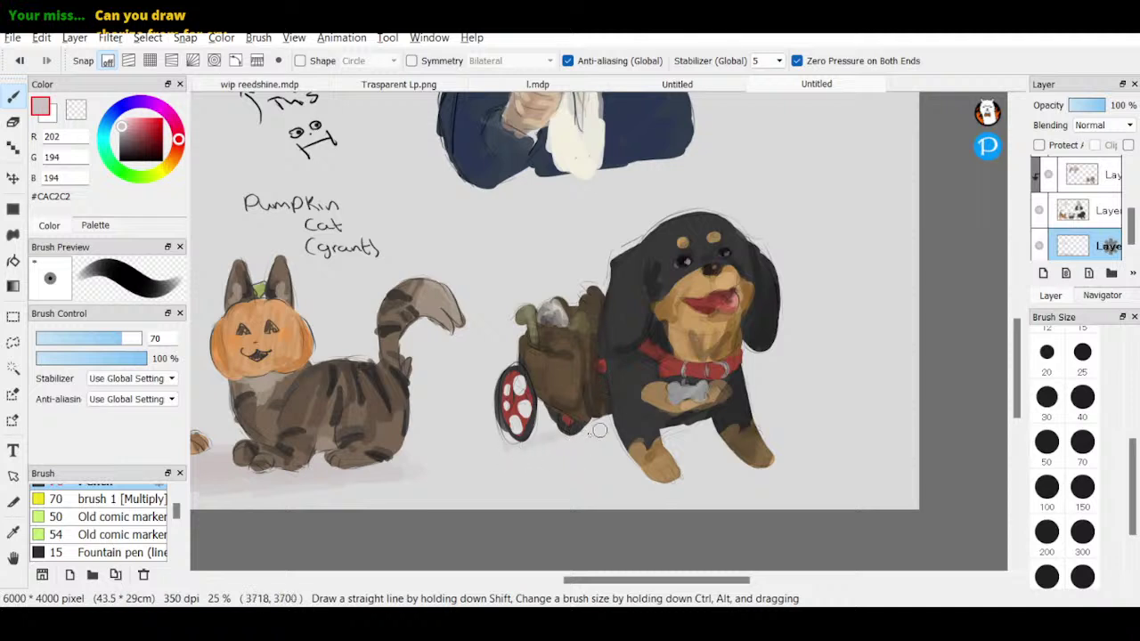
{"action": "mouse_move", "coordinate": [517, 443]}
{"action": "left_mouse_down"}
{"action": "mouse_move", "coordinate": [739, 454]}
{"action": "mouse_move", "coordinate": [802, 472]}
{"action": "left_mouse_up"}
{"action": "left_click_drag", "start_coordinate": [722, 478], "coordinate": [677, 476]}
{"action": "left_click_drag", "start_coordinate": [590, 477], "coordinate": [635, 464]}
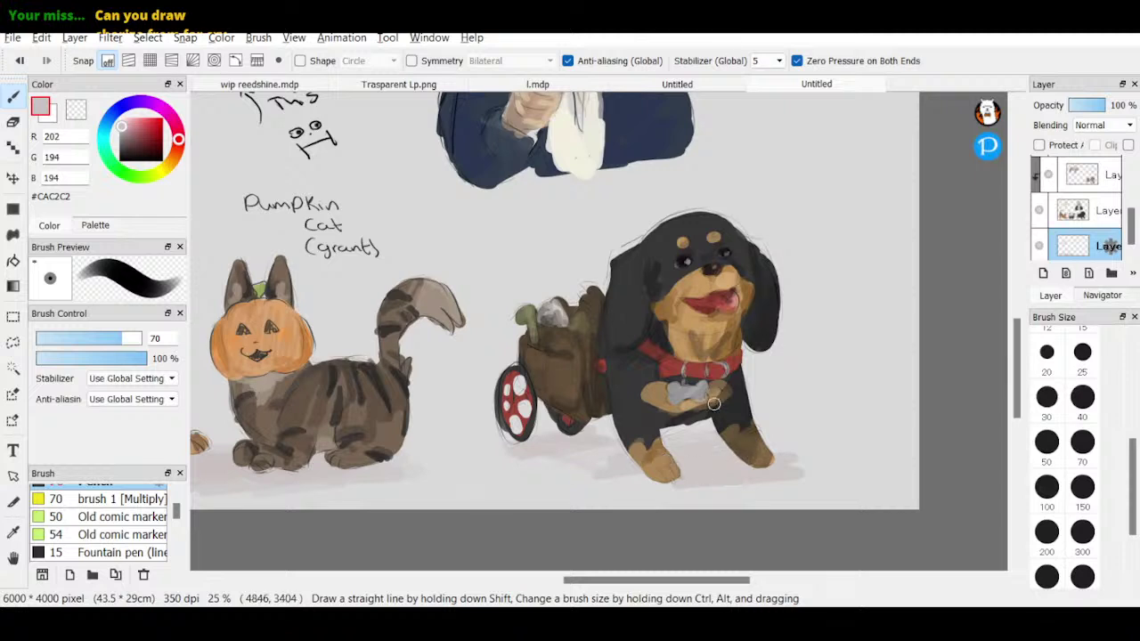
- Handwrite the label "chorizo (your missing father)" above the dog in black at brush size 5, redoing its opening parenthesis
{"action": "scroll", "coordinate": [1095, 205], "scroll_direction": "up", "scroll_amount": 2}
{"action": "left_click", "coordinate": [1104, 173]}
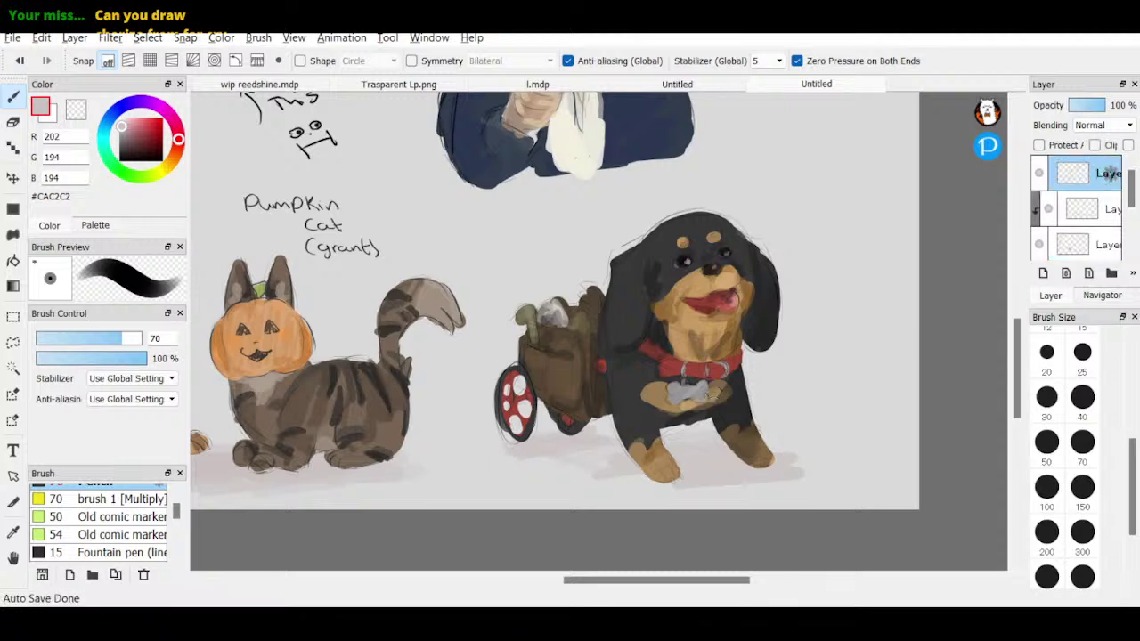
{"action": "left_click_drag", "start_coordinate": [121, 144], "coordinate": [118, 166]}
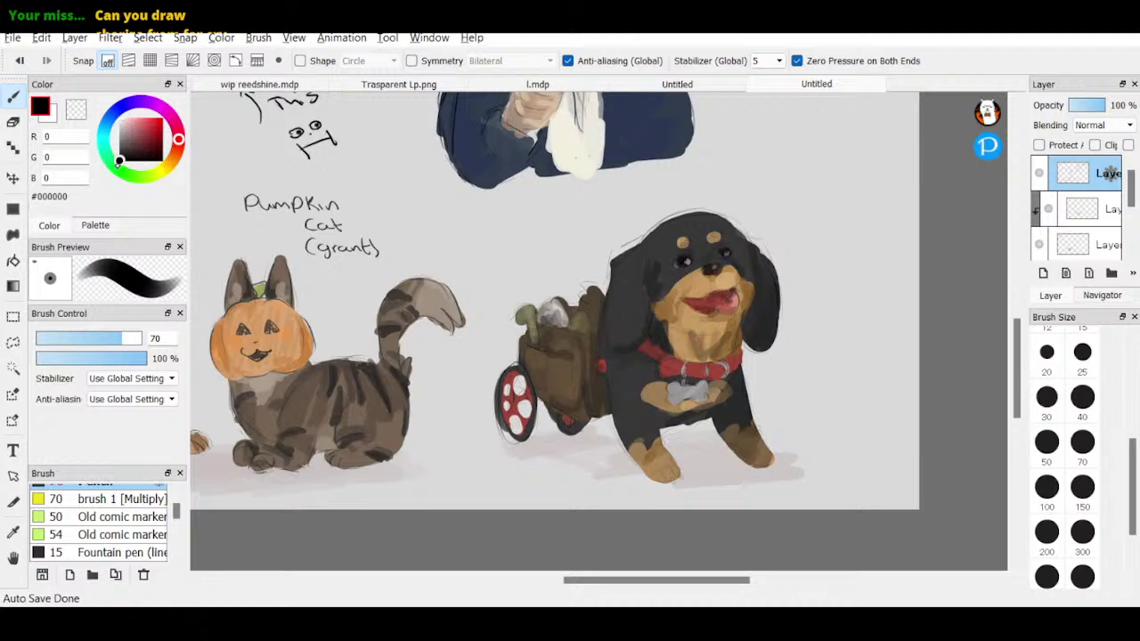
{"action": "left_click_drag", "start_coordinate": [1133, 487], "coordinate": [1133, 389]}
{"action": "left_click", "coordinate": [1082, 479]}
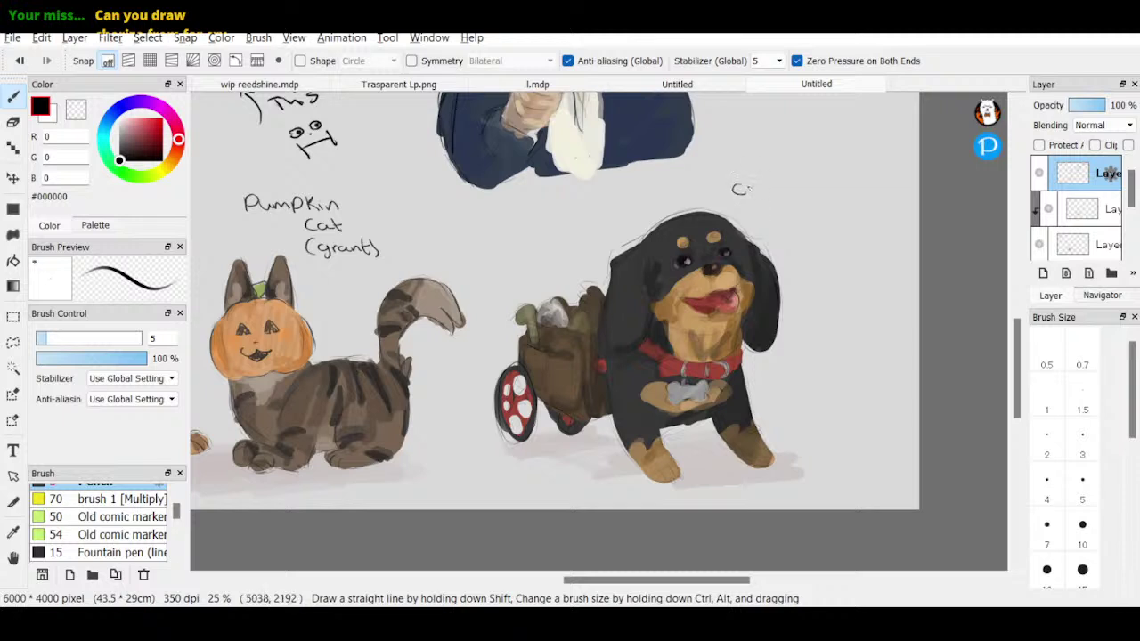
{"action": "left_click_drag", "start_coordinate": [750, 183], "coordinate": [762, 194]}
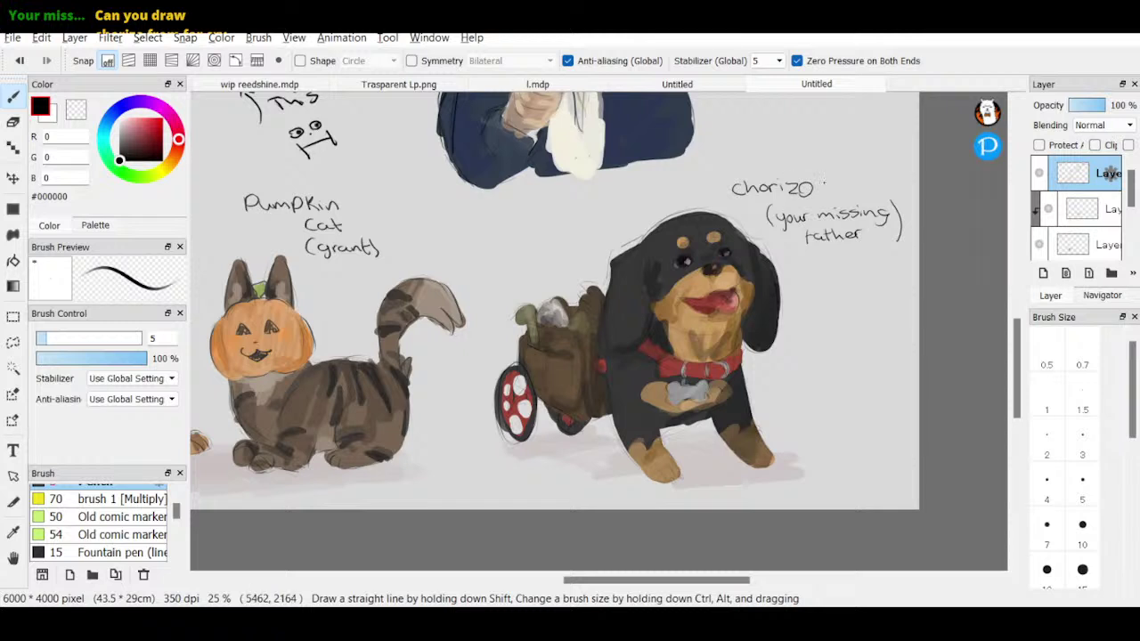
{"action": "key", "text": "e"}
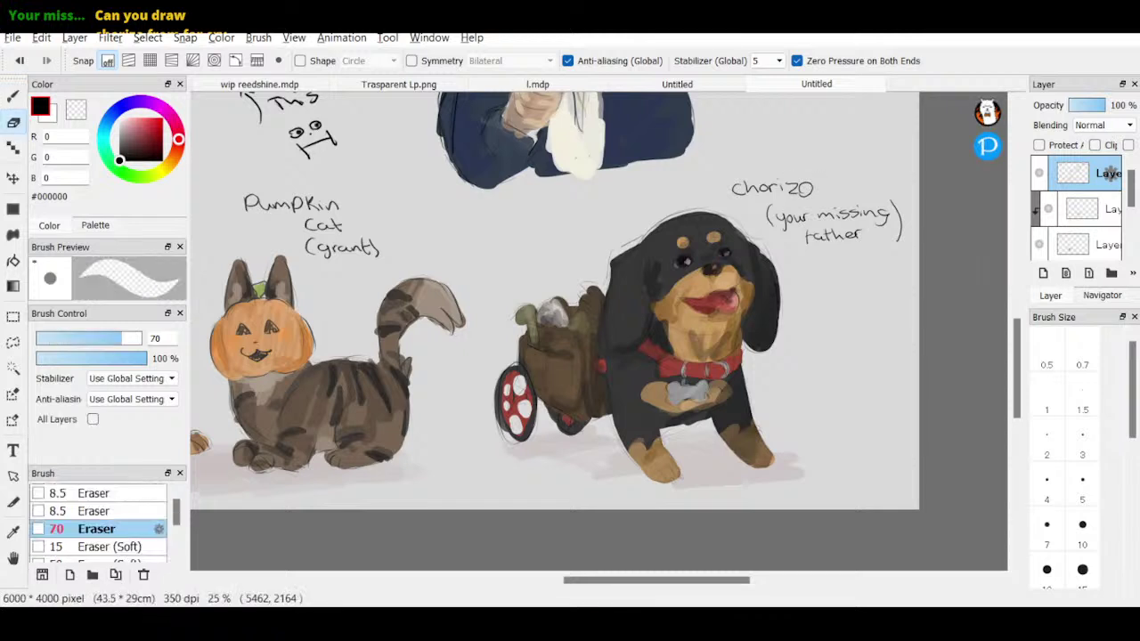
{"action": "mouse_move", "coordinate": [772, 203]}
{"action": "left_mouse_down"}
{"action": "mouse_move", "coordinate": [768, 219]}
{"action": "mouse_move", "coordinate": [773, 204]}
{"action": "left_mouse_up"}
{"action": "key", "text": "b"}
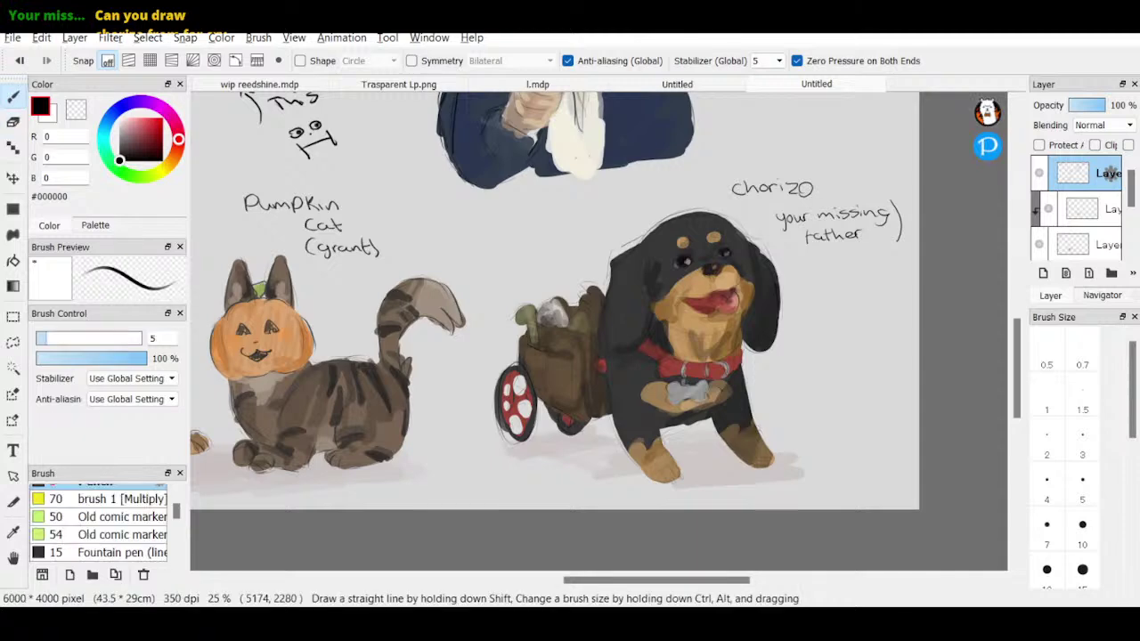
- Examine the whole page of finished sketches and their labels
{"action": "left_click", "coordinate": [1102, 295]}
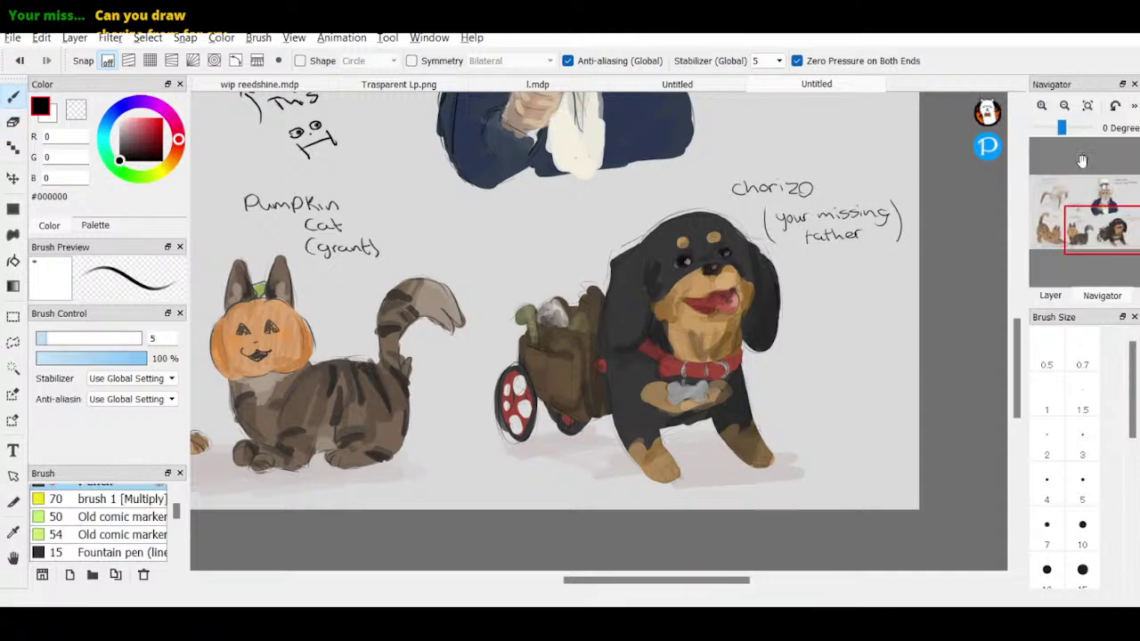
{"action": "left_click", "coordinate": [1064, 105]}
{"action": "left_click", "coordinate": [1064, 105]}
{"action": "left_click", "coordinate": [1065, 105]}
{"action": "left_click_drag", "start_coordinate": [1085, 212], "coordinate": [1081, 215]}
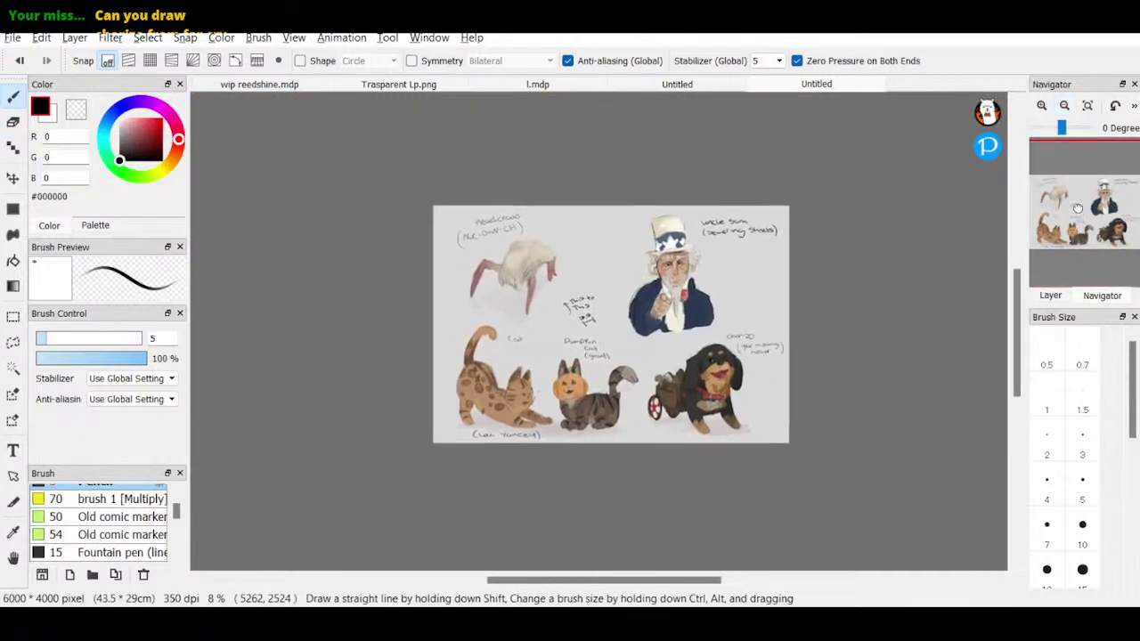
{"action": "left_click", "coordinate": [1043, 106]}
{"action": "left_click", "coordinate": [1043, 106]}
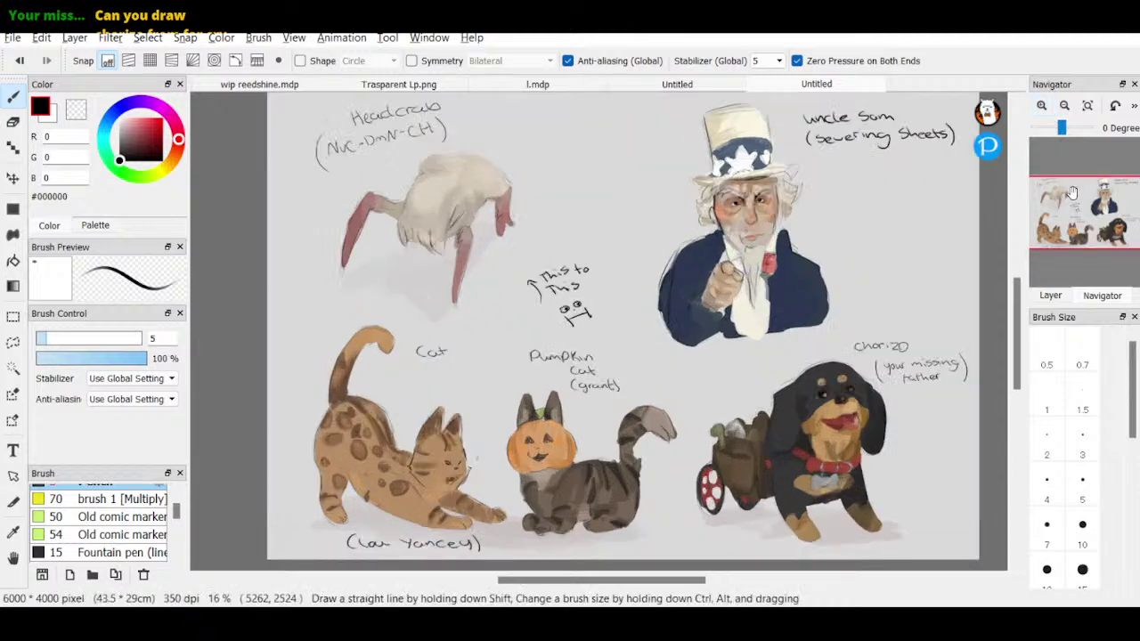
{"action": "left_click_drag", "start_coordinate": [1083, 225], "coordinate": [1082, 210]}
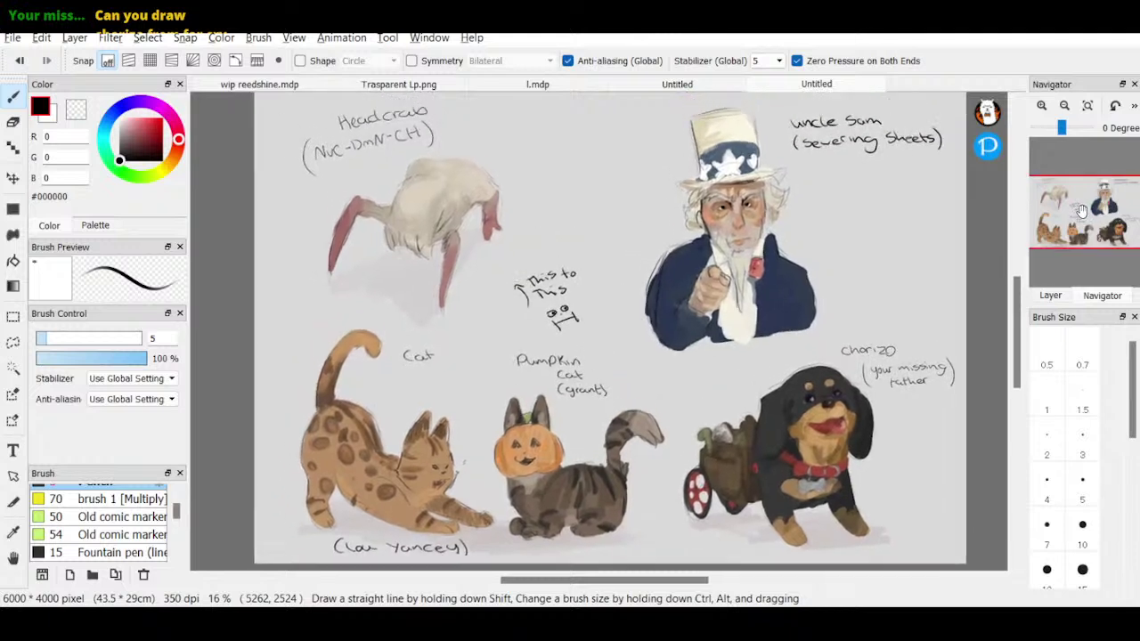